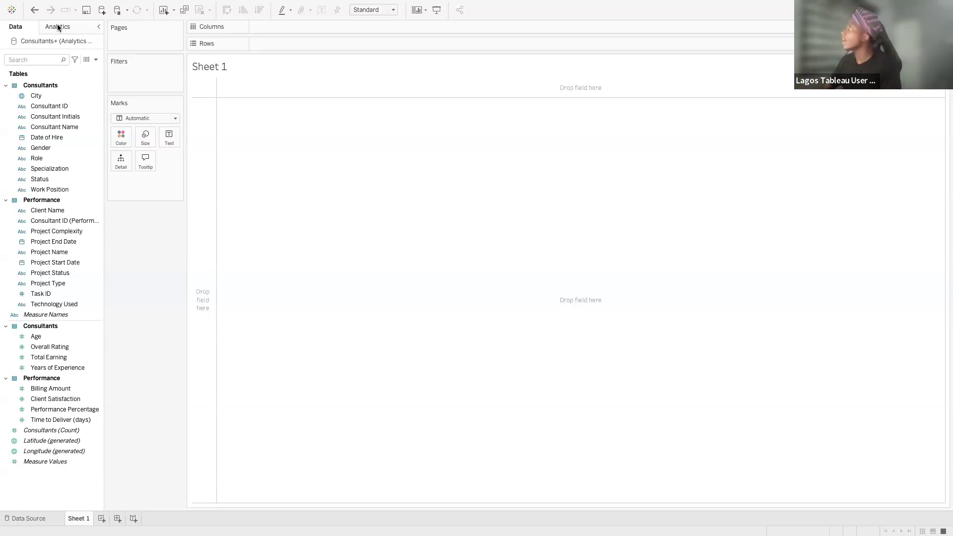
# - Open the data source view and widen the area listing the connection and its sheets
pyautogui.moveTo(55, 1)
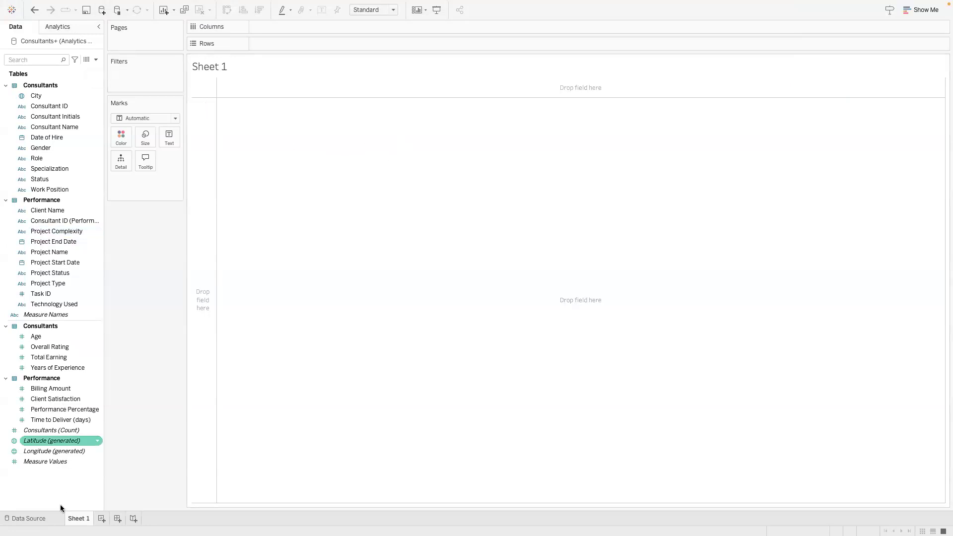
pyautogui.click(46, 518)
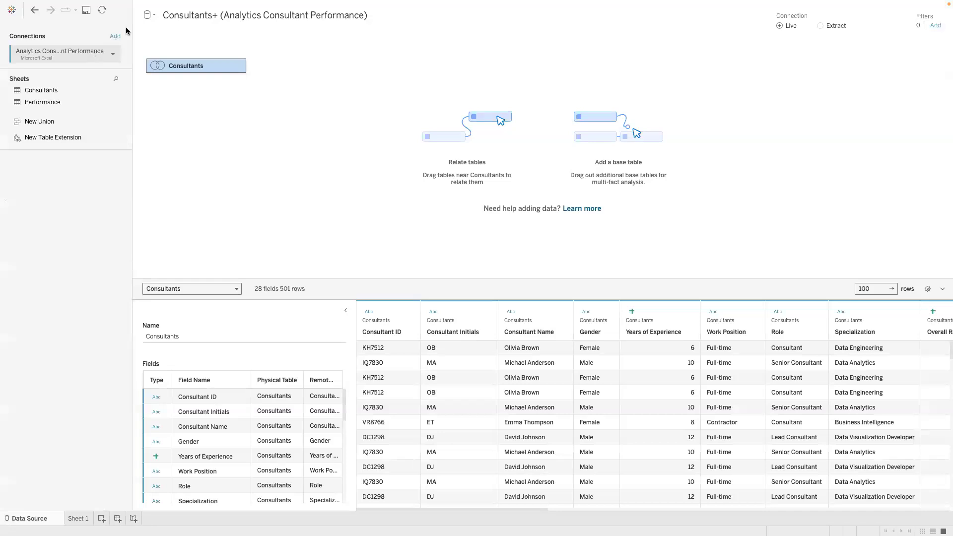
pyautogui.moveTo(150, 26); pyautogui.dragTo(229, 29)
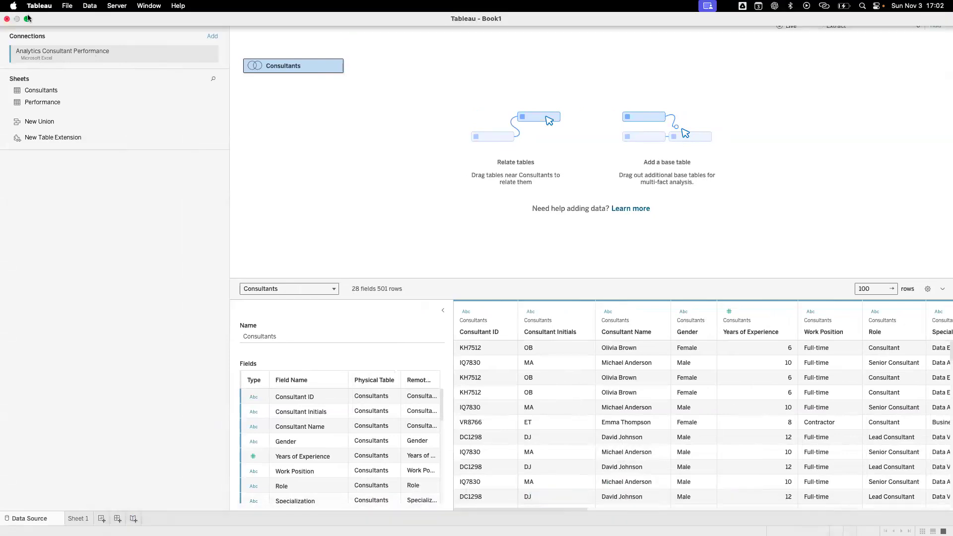
# - Switch to the Analytics Consultant Performance workbook in Excel and open its Consultants sheet
pyautogui.click(27, 18)
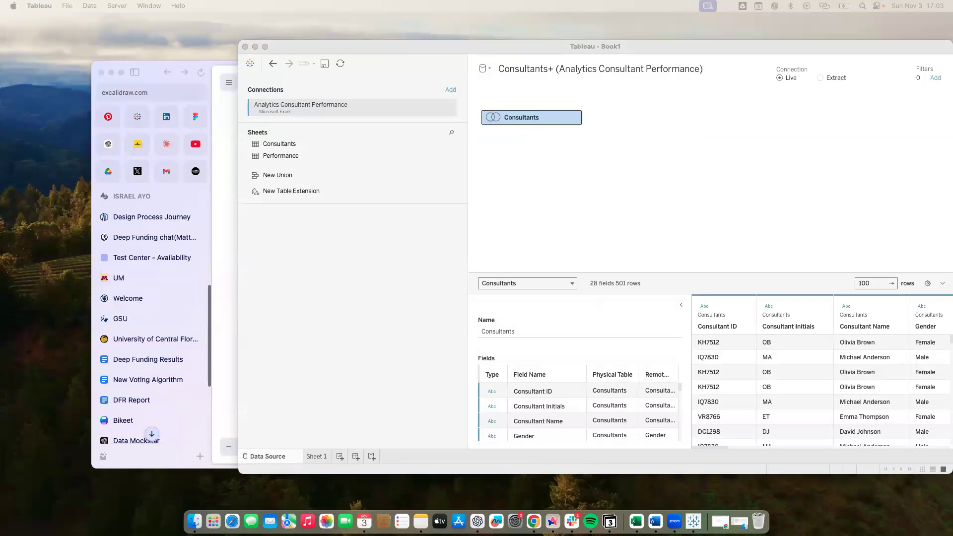
pyautogui.moveTo(0, 31); pyautogui.dragTo(266, 49)
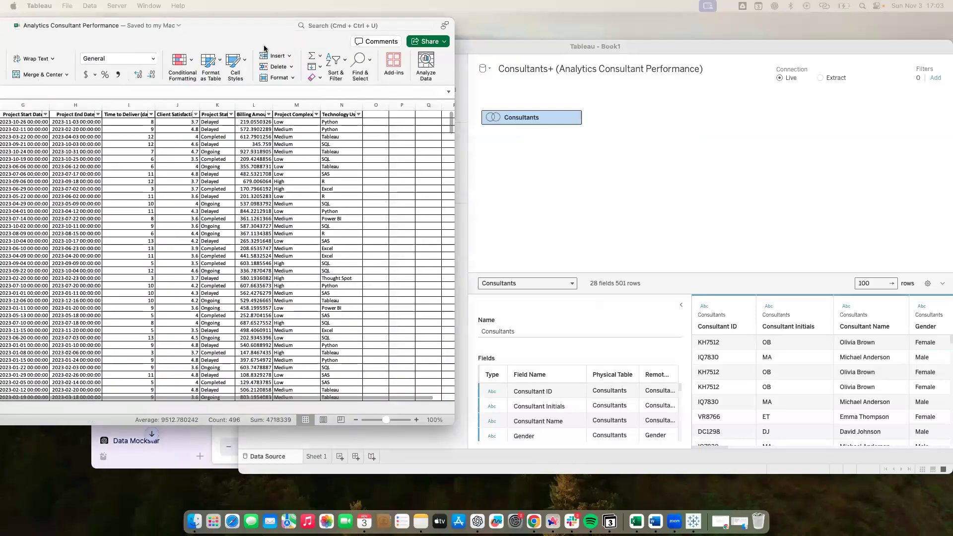
pyautogui.click(89, 45)
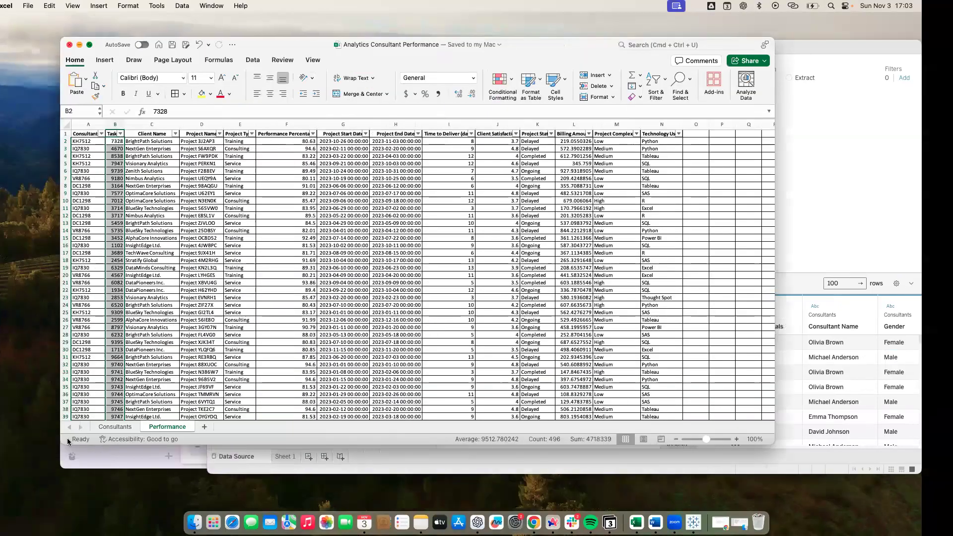
pyautogui.click(56, 518)
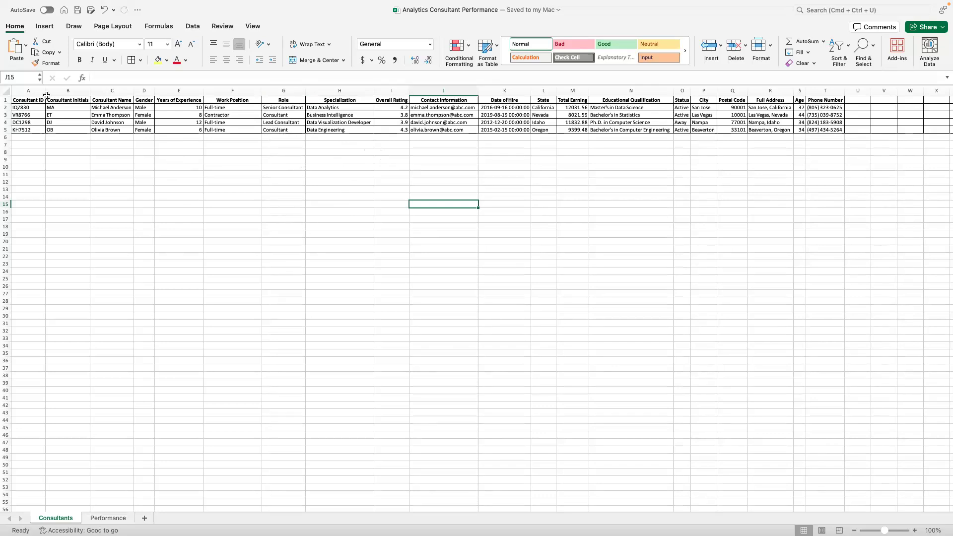
# - Examine the Consultant ID column on the Consultants sheet and the project records on the Performance sheet
pyautogui.moveTo(620, 1)
pyautogui.click(30, 92)
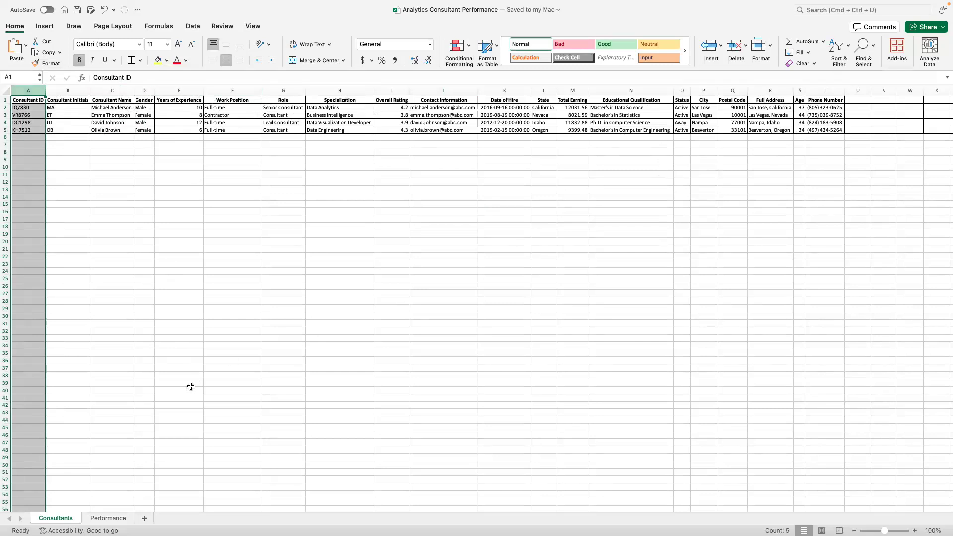
pyautogui.click(105, 518)
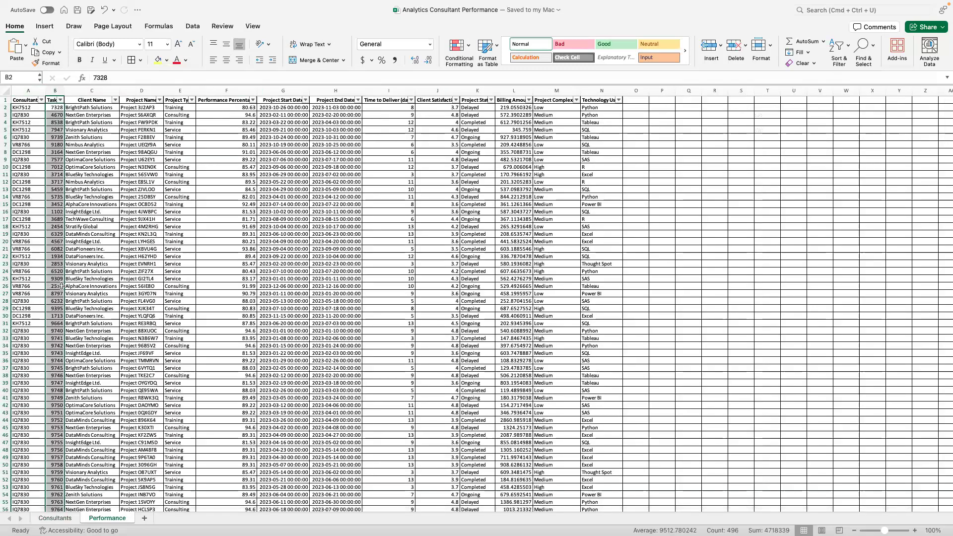
pyautogui.click(446, 241)
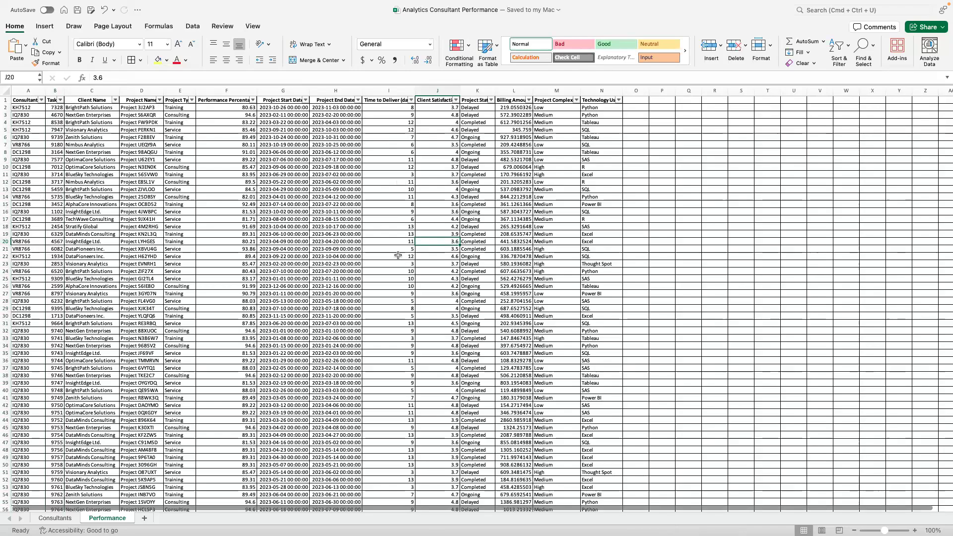
# - Switch back to Tableau and inspect the join type and join clause linking the Consultants and Performance tables
pyautogui.click(713, 499)
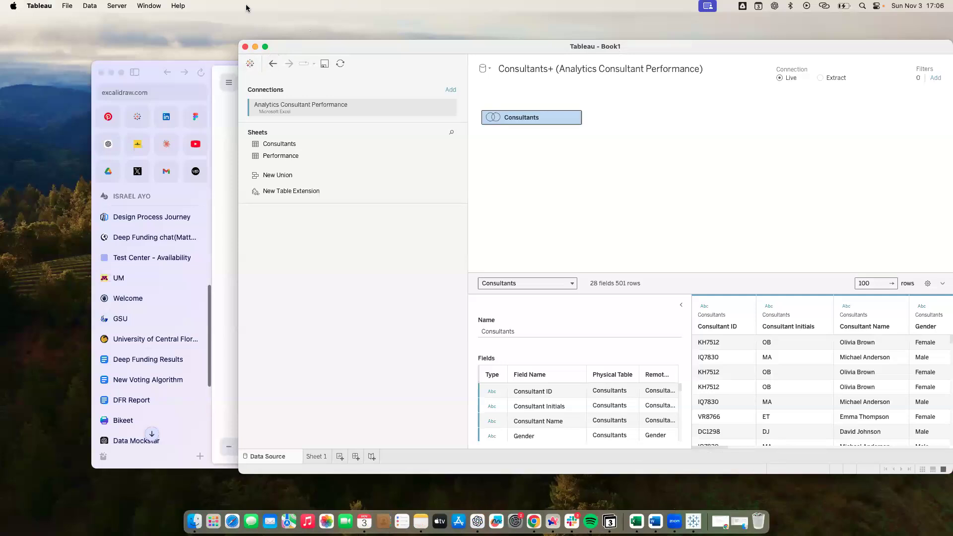
pyautogui.click(265, 47)
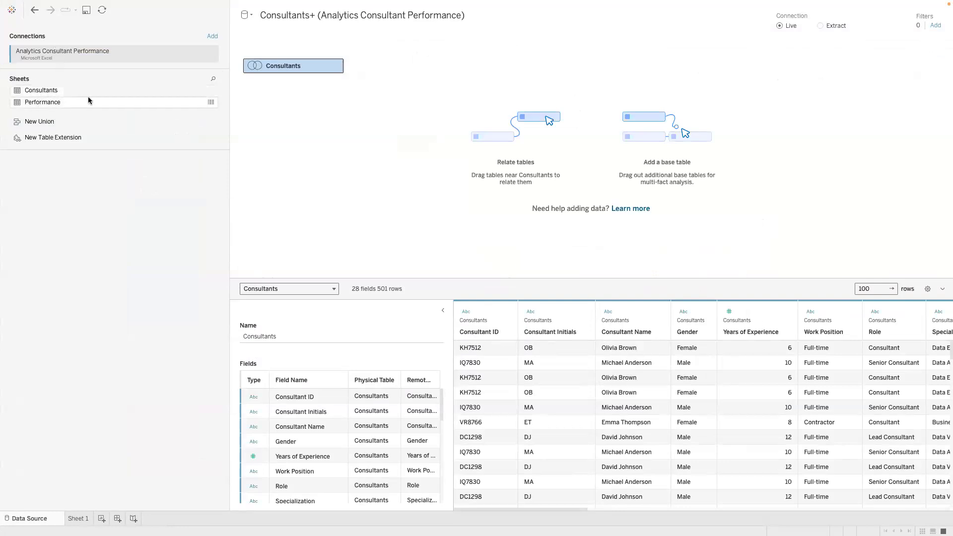
pyautogui.doubleClick(315, 65)
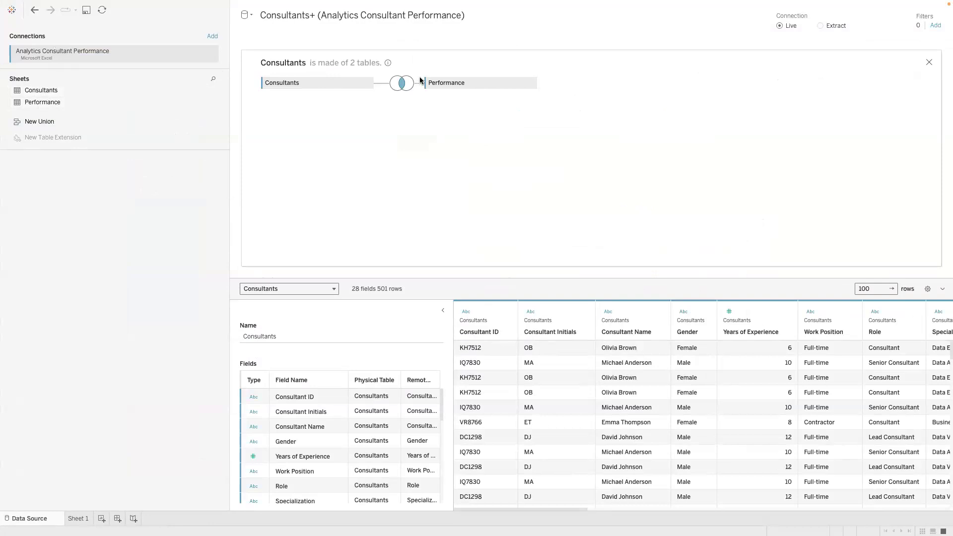
pyautogui.click(405, 85)
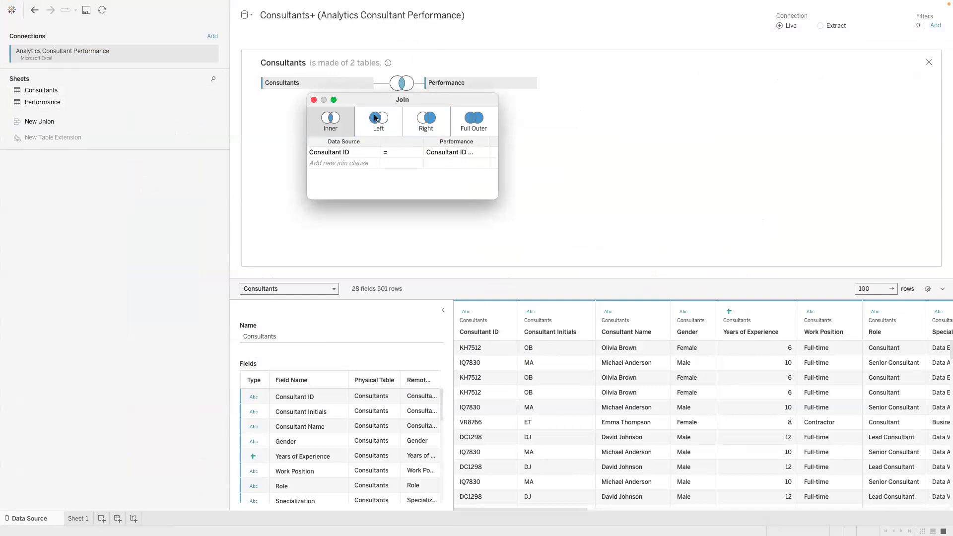
pyautogui.click(313, 100)
pyautogui.click(86, 518)
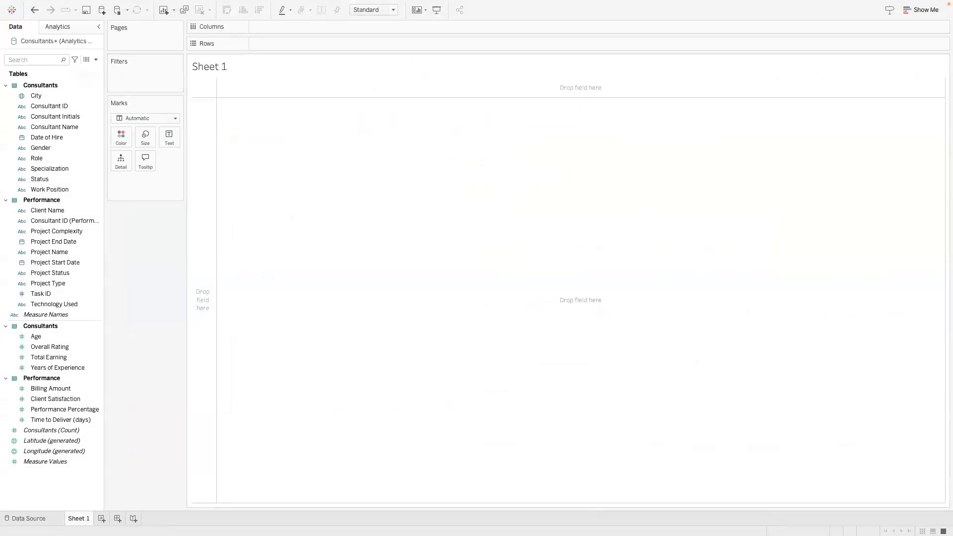
# - Rename the data source to "Analytics Consultant Performance"
pyautogui.click(27, 519)
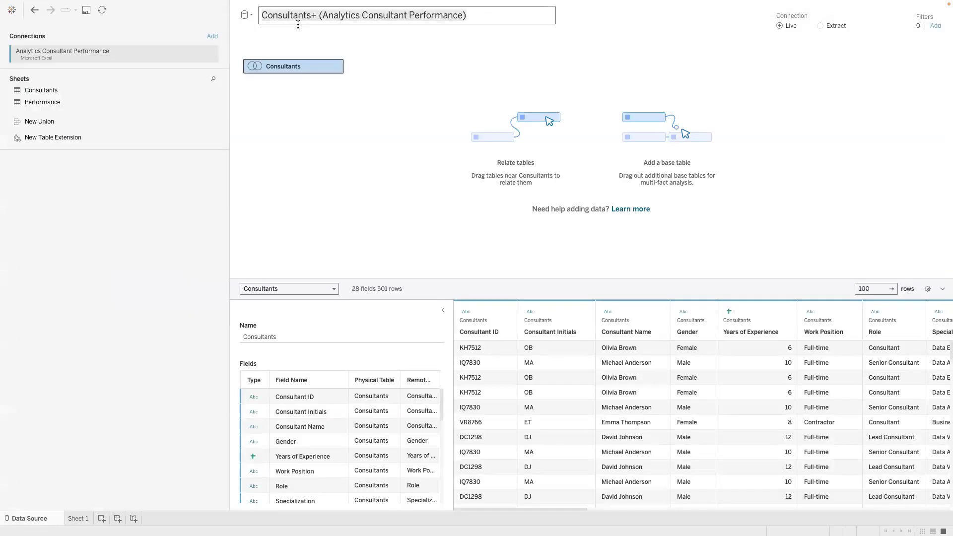
pyautogui.click(325, 15)
pyautogui.press('BackSpace')
pyautogui.press('BackSpace')
pyautogui.press('BackSpace')
pyautogui.press('BackSpace')
pyautogui.press('BackSpace')
pyautogui.press('BackSpace')
pyautogui.press('BackSpace')
pyautogui.press('BackSpace')
pyautogui.press('BackSpace')
pyautogui.press('BackSpace')
pyautogui.press('BackSpace')
pyautogui.press('BackSpace')
pyautogui.press('BackSpace')
pyautogui.press('BackSpace')
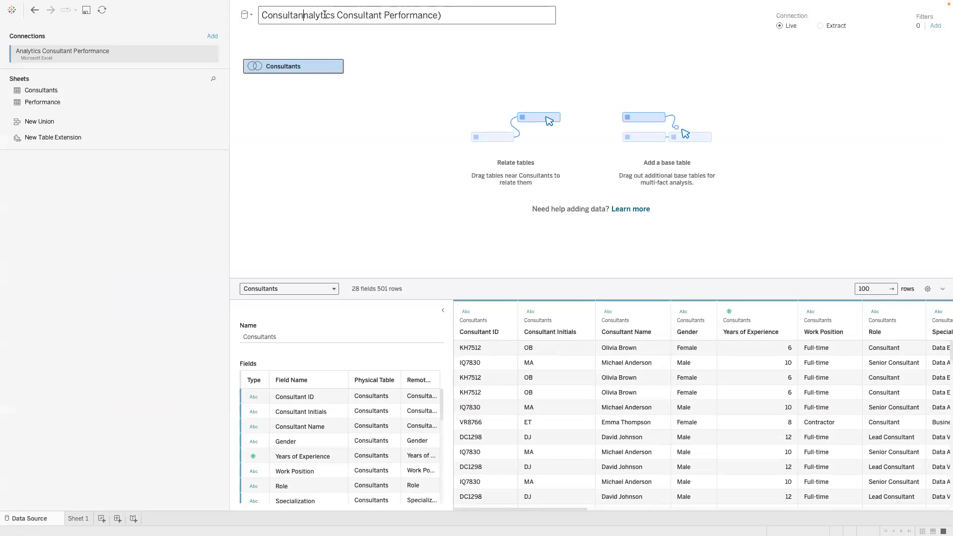
pyautogui.press('BackSpace')
pyautogui.write('A')
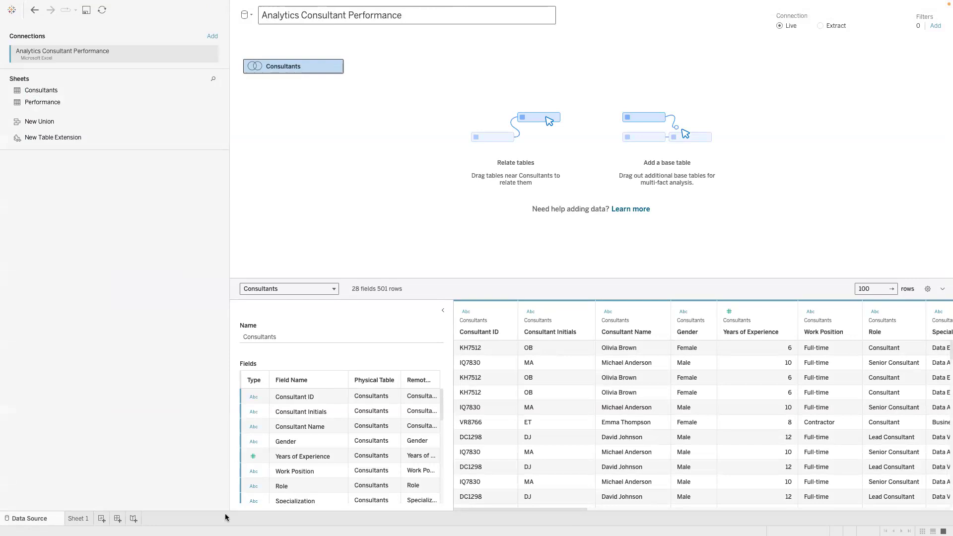
# - On Sheet 1, change the grouping of the data fields from source table to folder
pyautogui.click(78, 517)
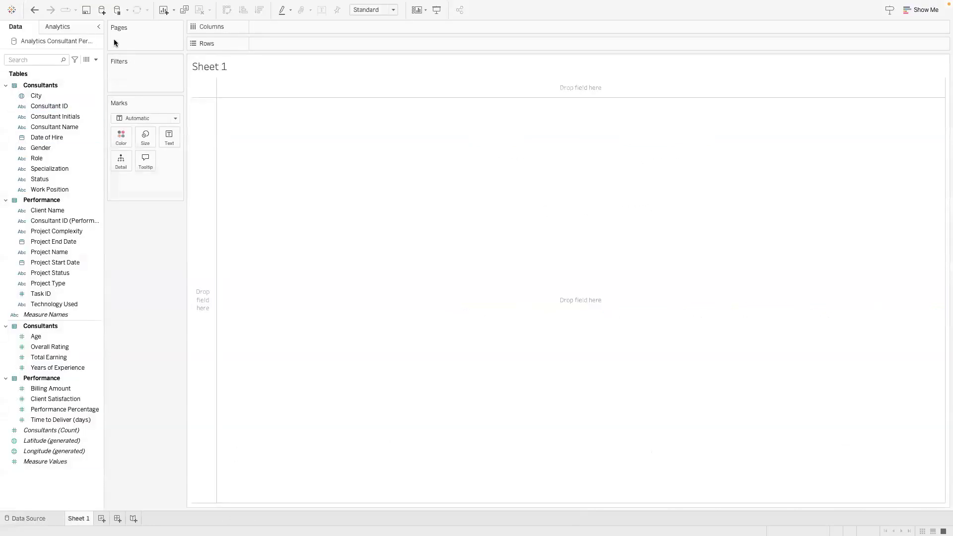
pyautogui.click(16, 86)
pyautogui.click(56, 204)
pyautogui.click(96, 60)
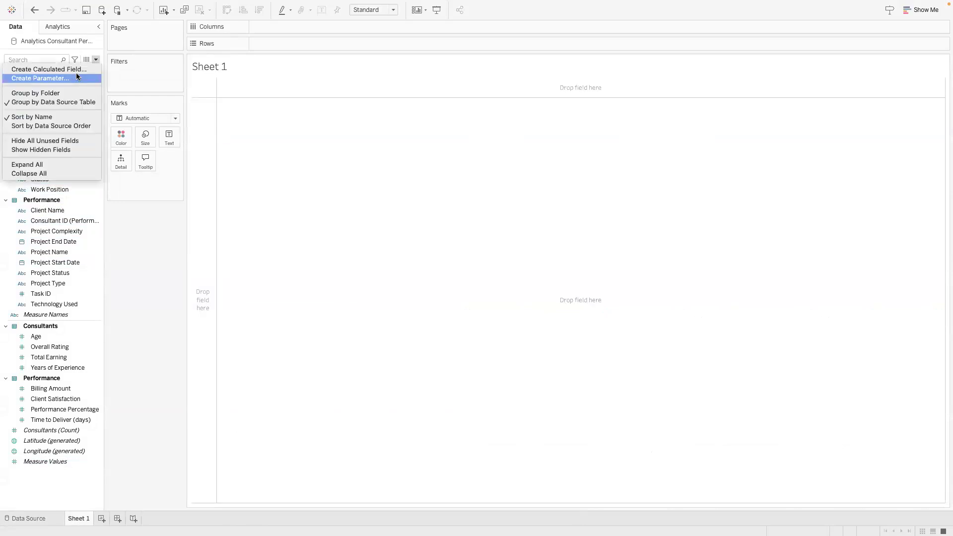
pyautogui.click(58, 93)
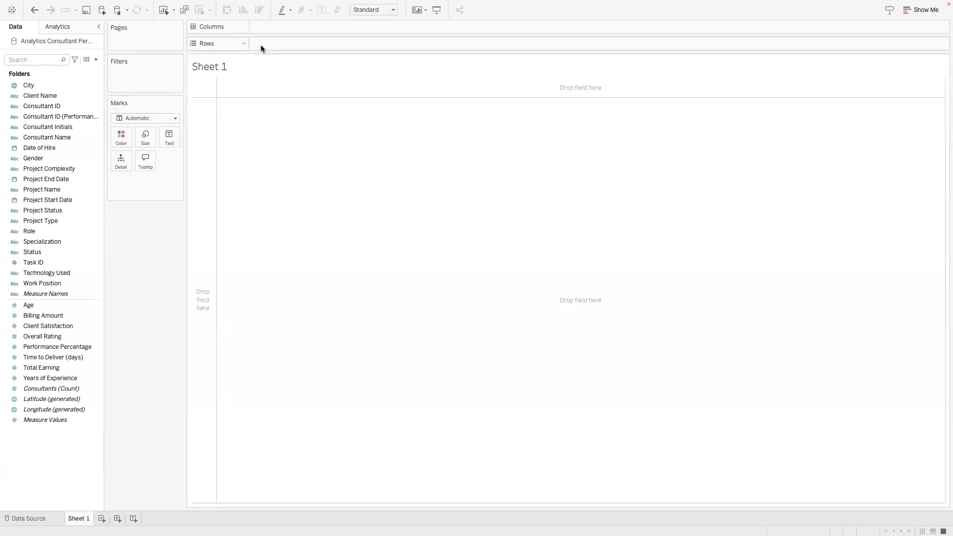
# - Add the ad hoc calculation MIN(0) to Columns on Sheet 1
pyautogui.doubleClick(309, 26)
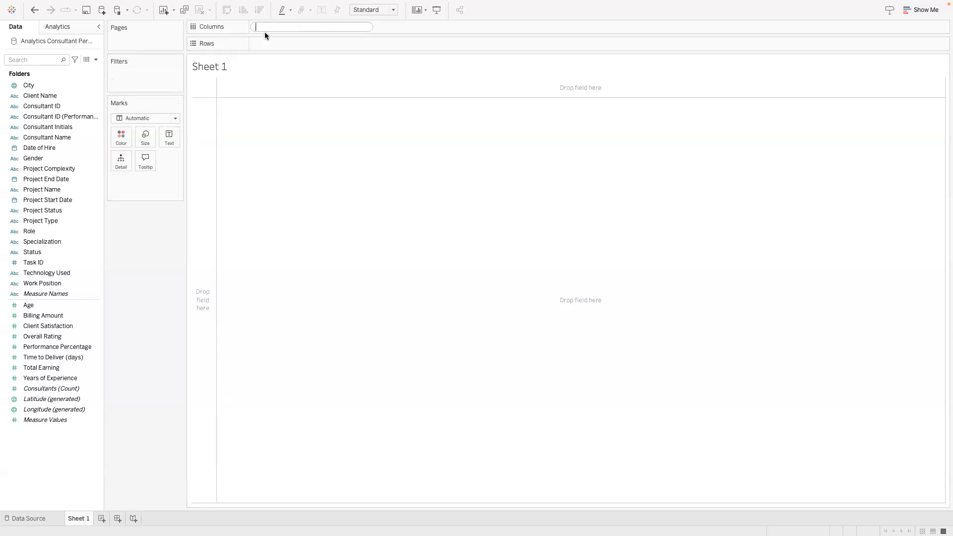
pyautogui.write('M')
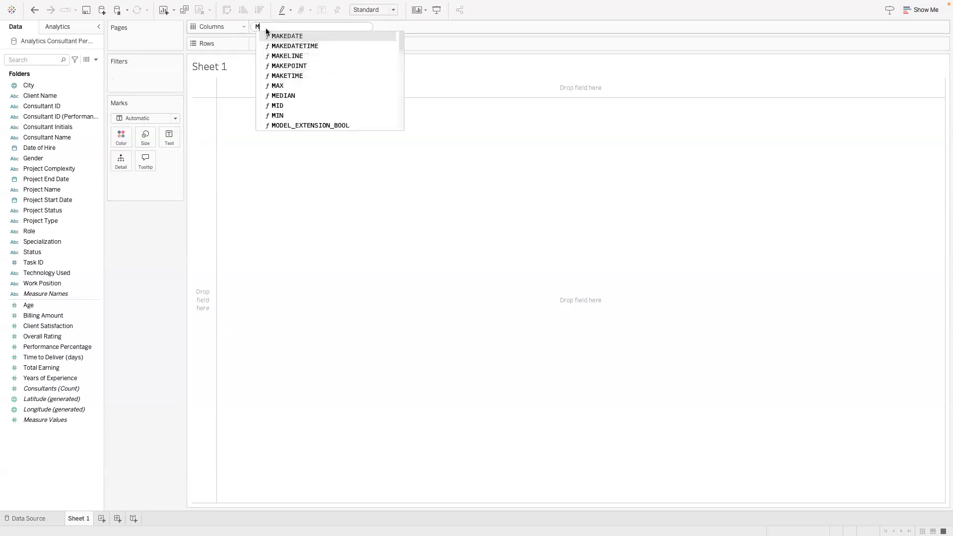
pyautogui.write('IN(0)')
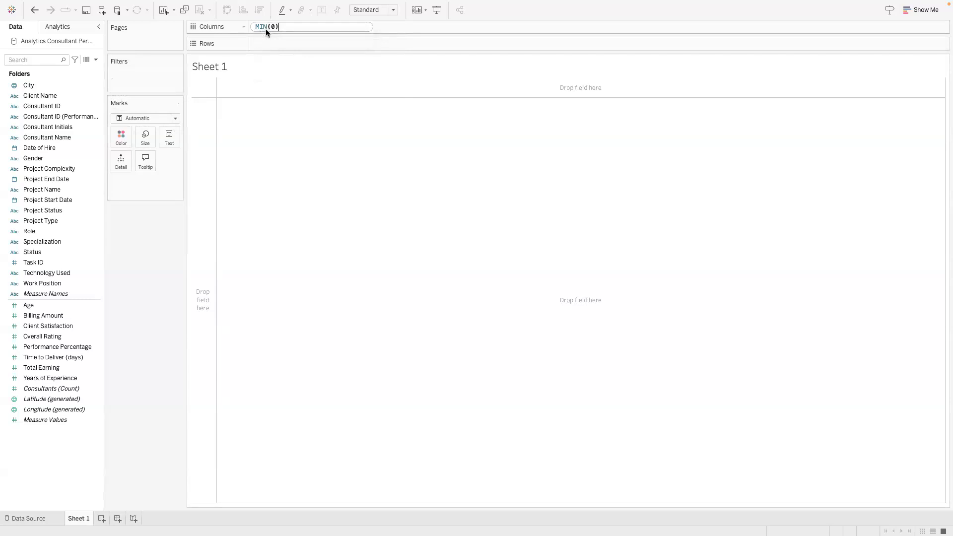
pyautogui.press('Return')
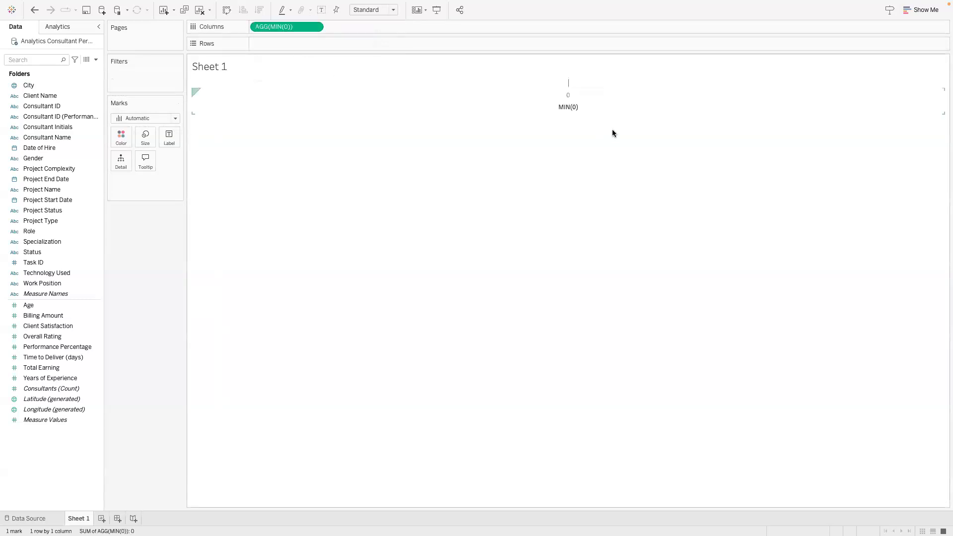
# - Change the calculation on Columns to MIN(1)
pyautogui.click(569, 83)
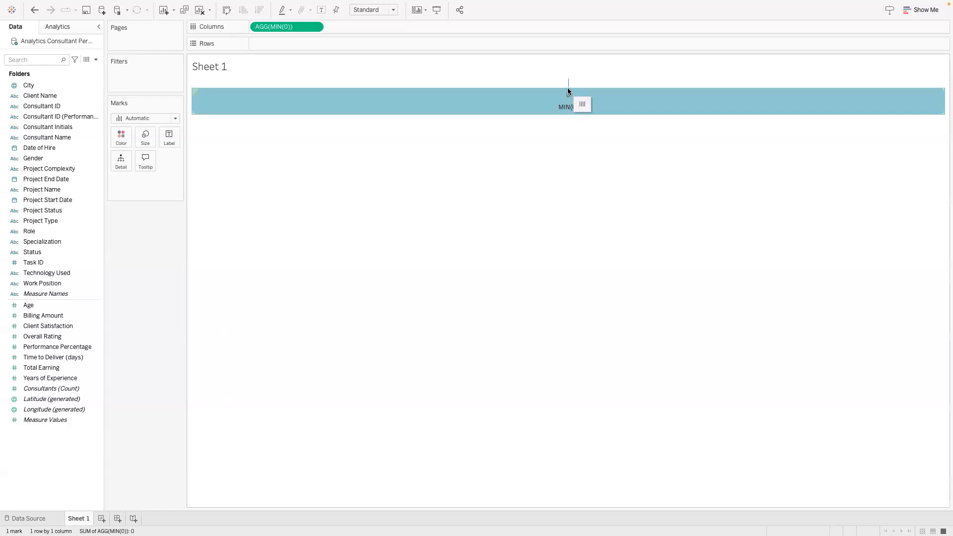
pyautogui.click(290, 26)
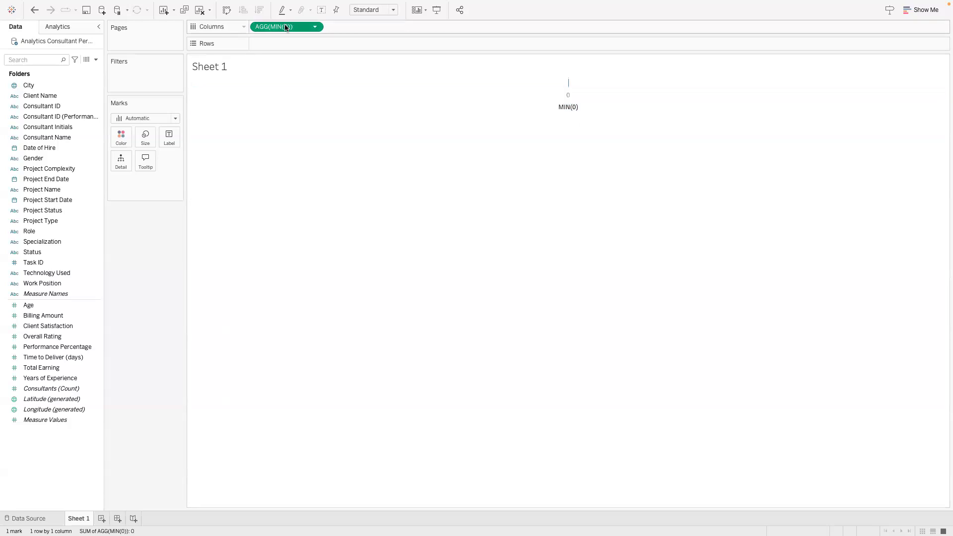
pyautogui.doubleClick(287, 26)
pyautogui.click(276, 27)
pyautogui.press('BackSpace')
pyautogui.write('1')
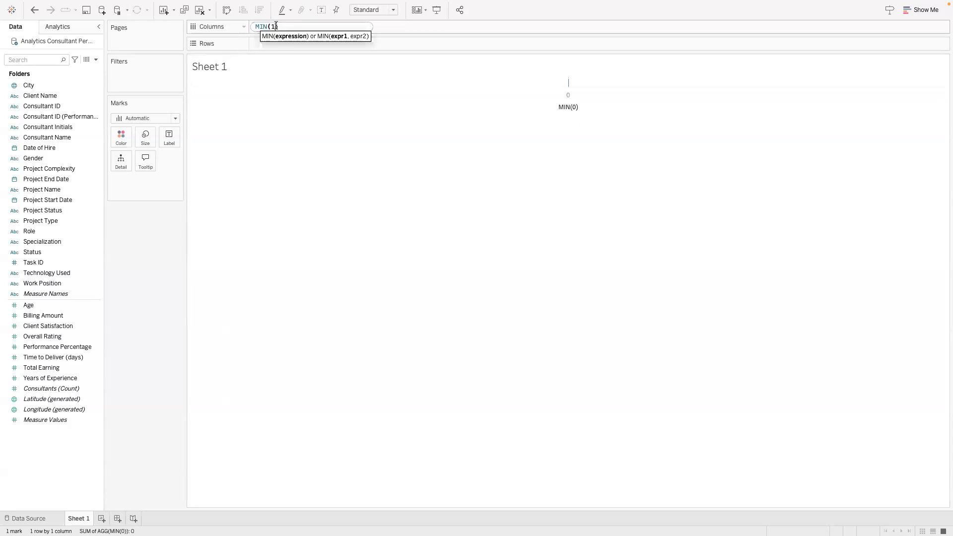
pyautogui.write('))')
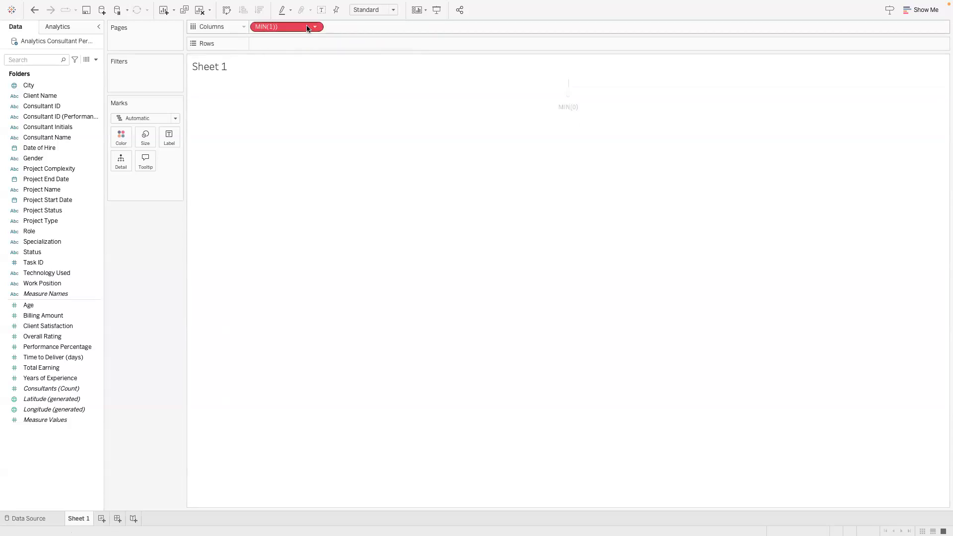
pyautogui.press('Return')
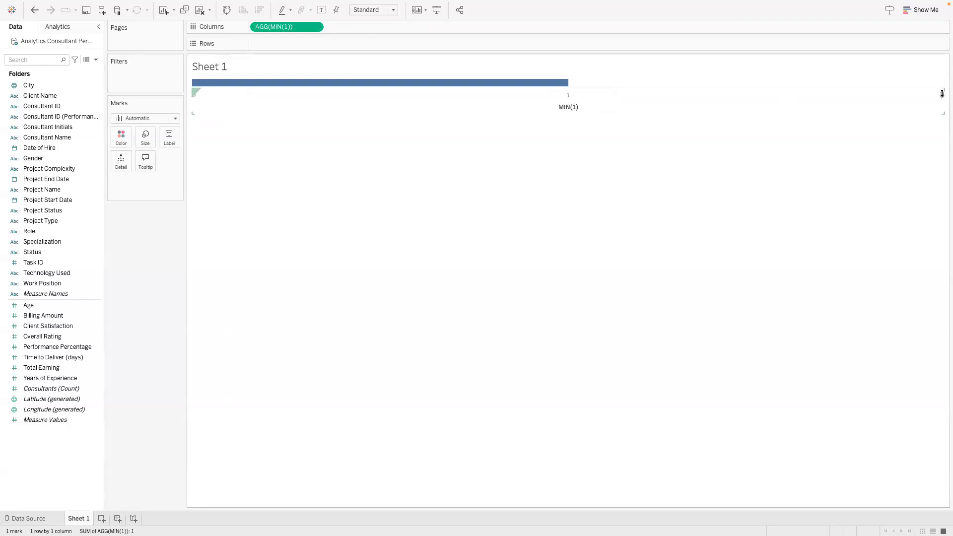
# - Set the calculation on Columns to MIN(0.5)
pyautogui.doubleClick(274, 26)
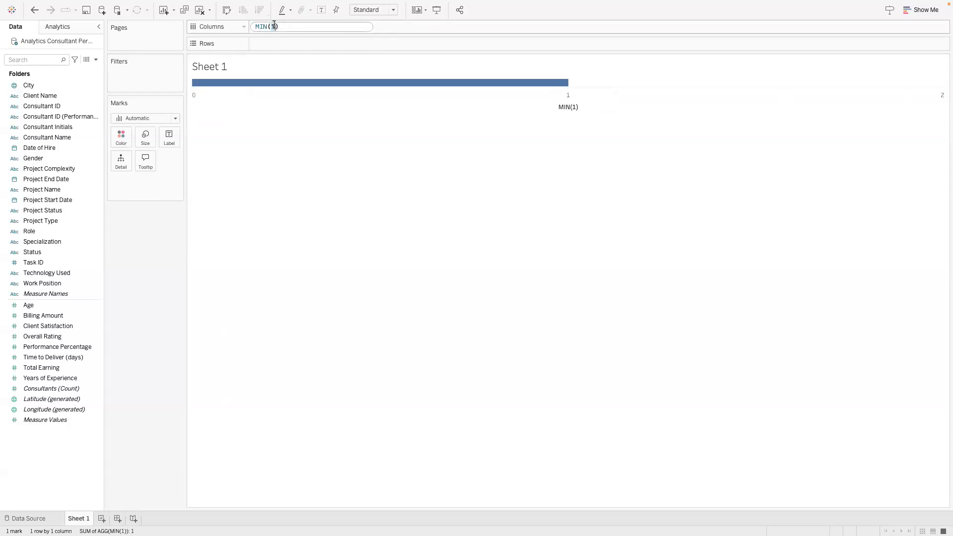
pyautogui.write('0.5')
pyautogui.press('Return')
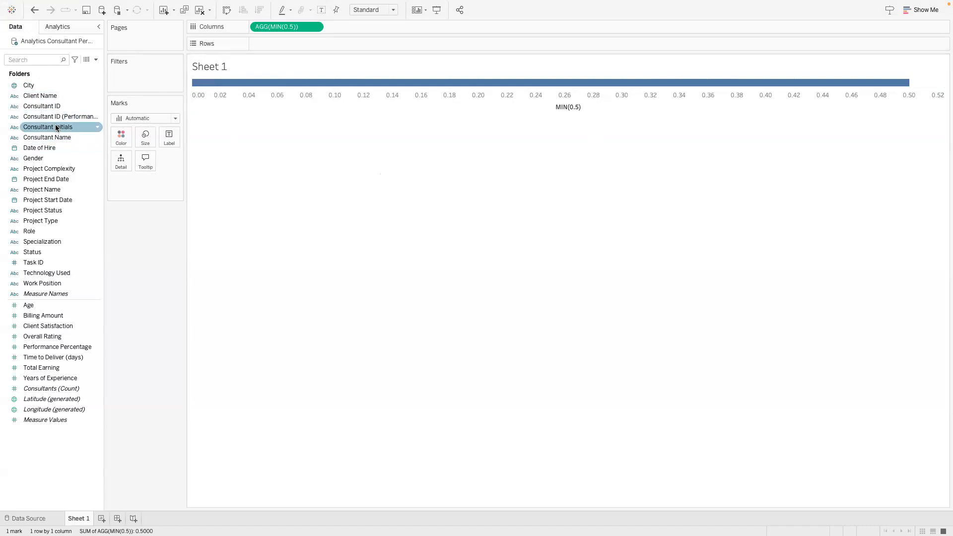
# - Label the bar with Consultant Initials and filter that same field to show only DJ
pyautogui.moveTo(56, 128); pyautogui.dragTo(163, 139)
pyautogui.moveTo(440, 87)
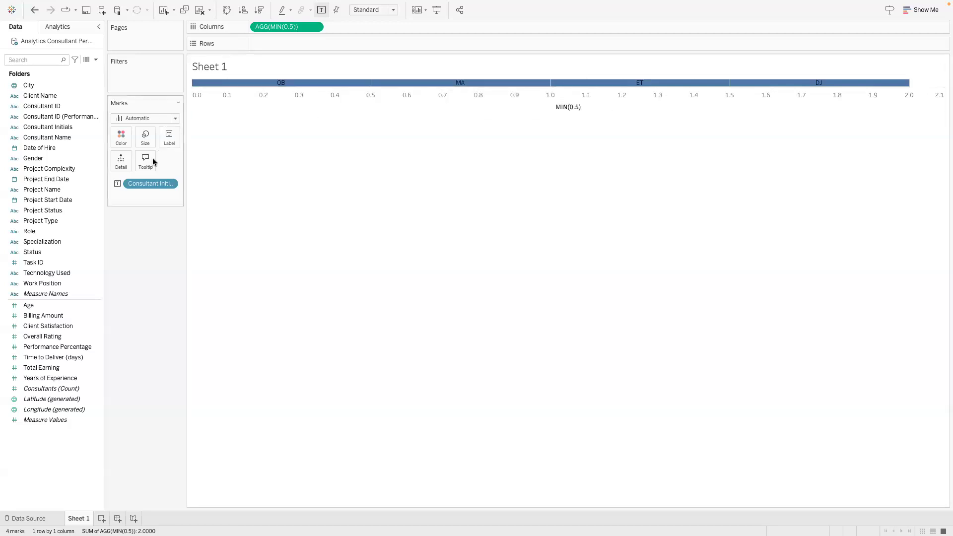
pyautogui.moveTo(150, 183); pyautogui.dragTo(151, 82)
pyautogui.click(380, 190)
pyautogui.click(380, 198)
pyautogui.click(380, 207)
pyautogui.click(578, 397)
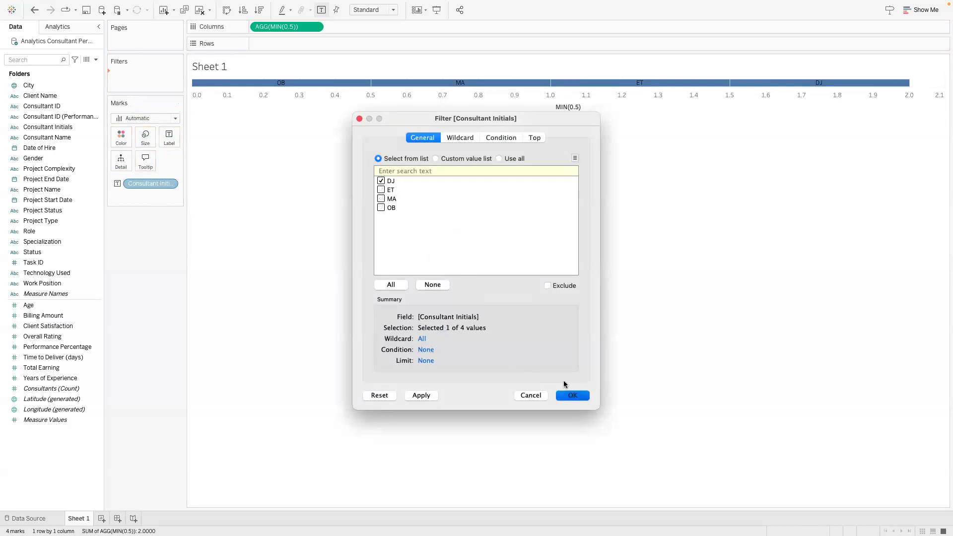
pyautogui.click(572, 395)
pyautogui.moveTo(821, 90)
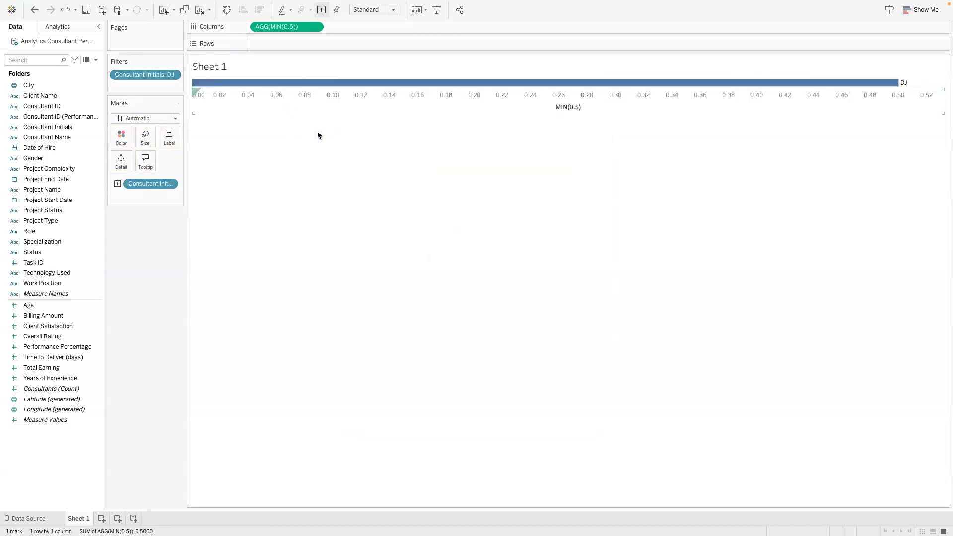
# - Set a custom range on the MIN(0.5) axis with a fixed end of 1
pyautogui.click(383, 204)
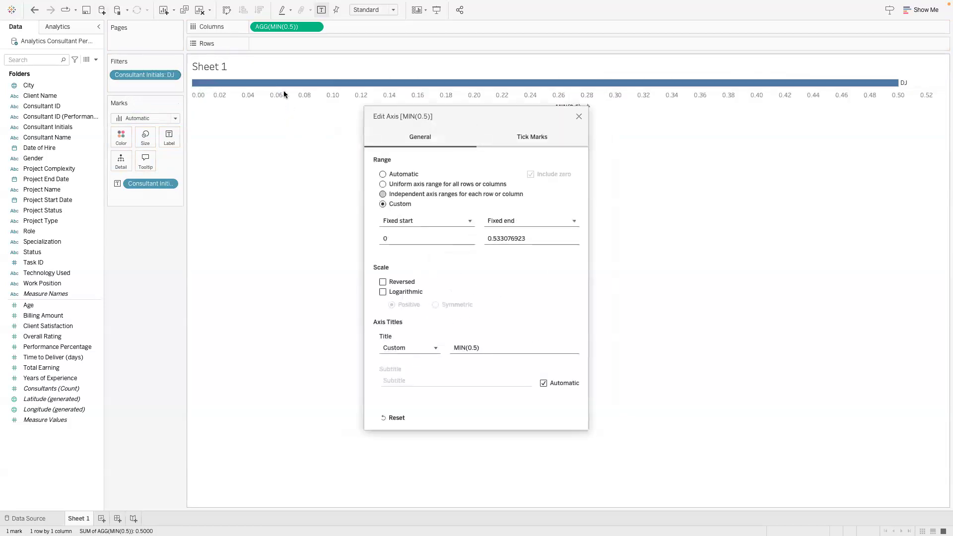
pyautogui.click(542, 242)
pyautogui.write('1')
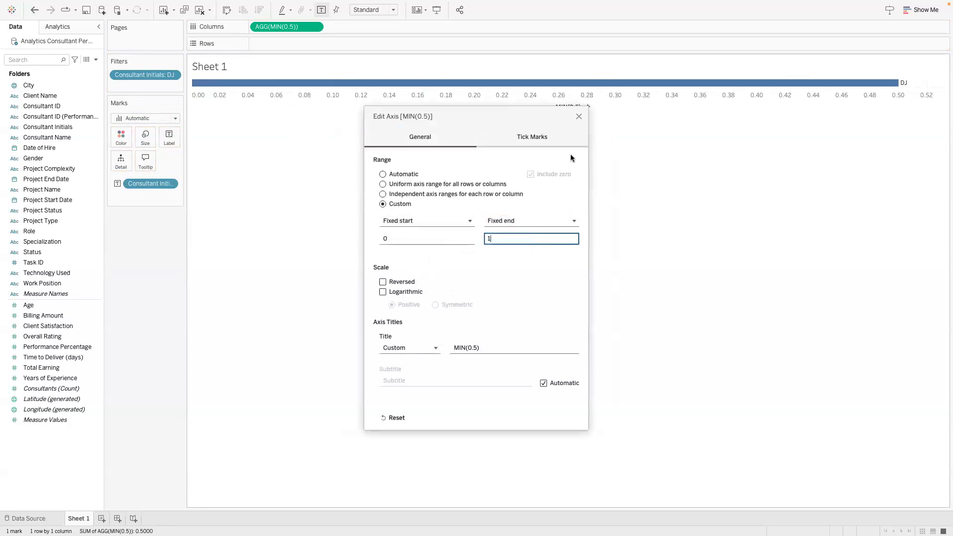
pyautogui.click(579, 117)
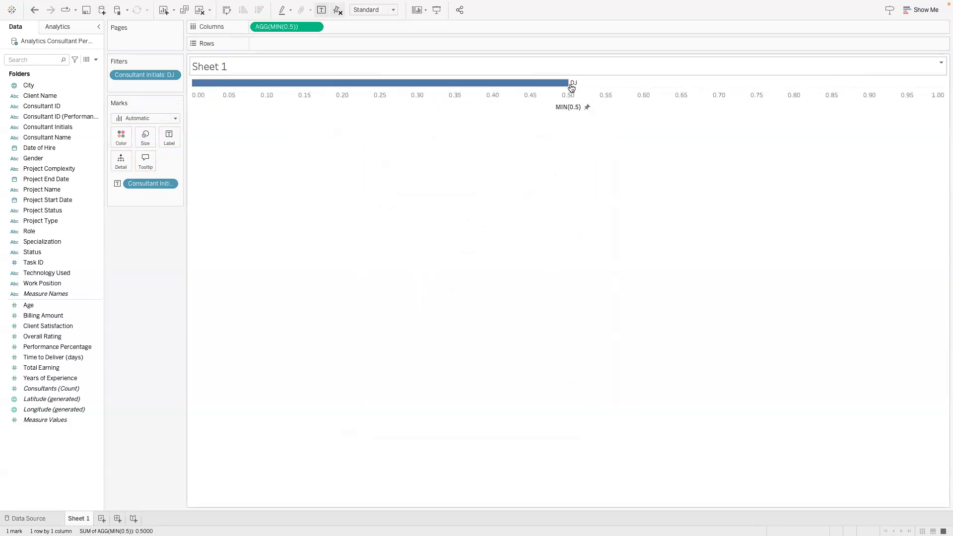
pyautogui.moveTo(572, 81)
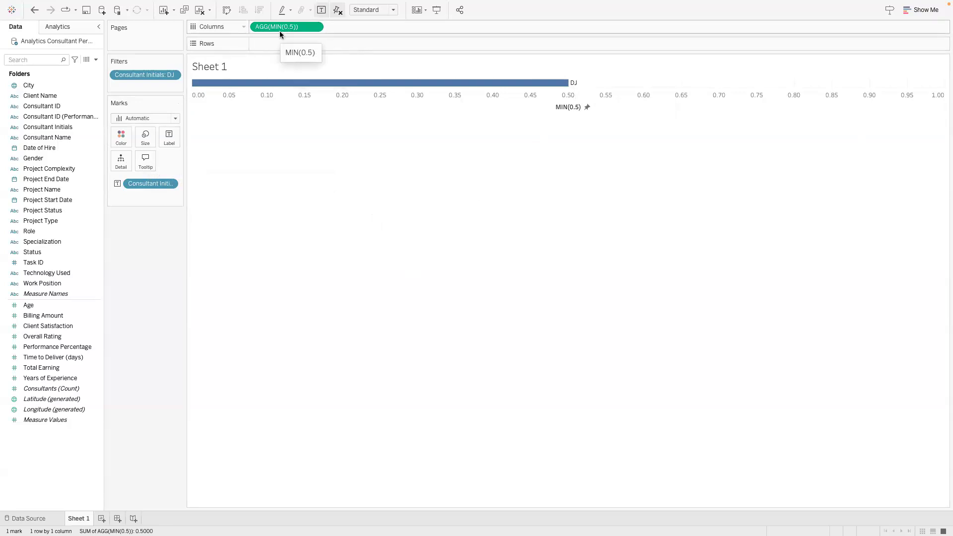
# - Clear Sheet 1 by removing MIN(0.5) from Columns and Consultant Initials from both the filters and the marks
pyautogui.moveTo(289, 25); pyautogui.dragTo(160, 260)
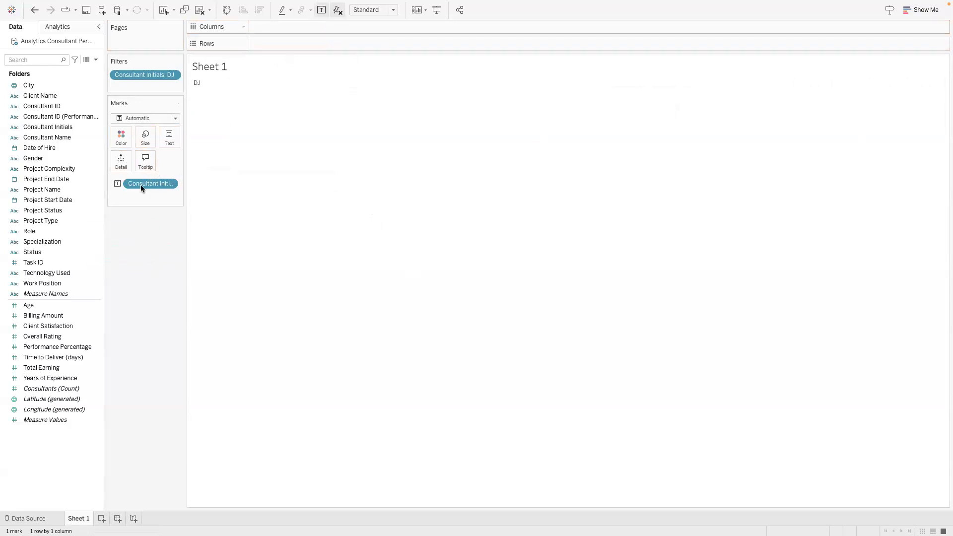
pyautogui.moveTo(140, 74); pyautogui.dragTo(137, 332)
pyautogui.moveTo(145, 183); pyautogui.dragTo(132, 359)
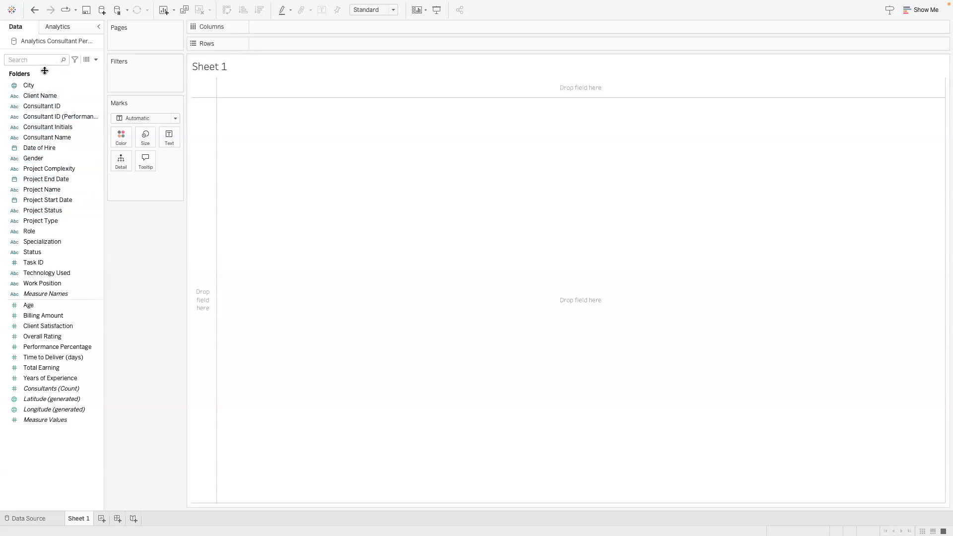
# - Review the consultant dimensions in the field list, including Consultant ID, Consultant ID (Performance), Consultant Initials and Consultant Name
pyautogui.click(17, 97)
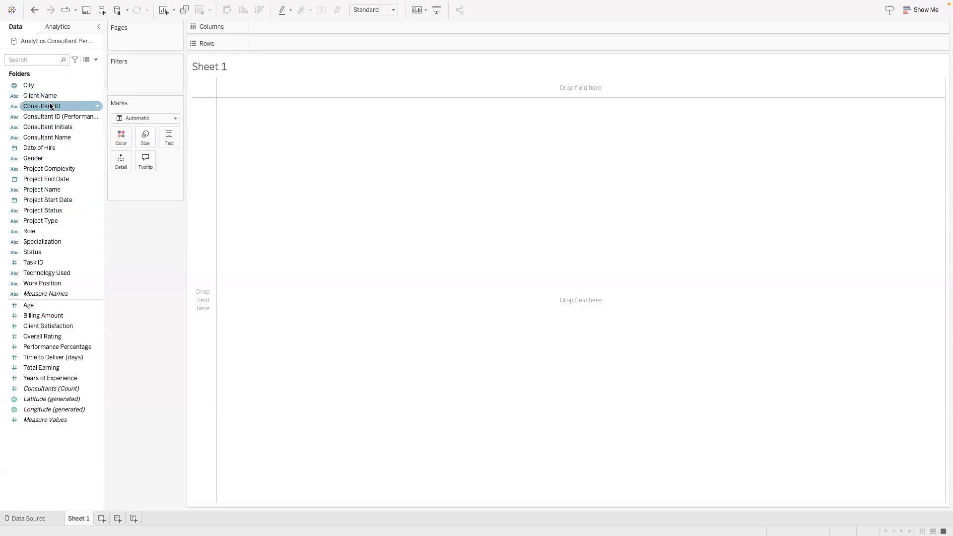
pyautogui.click(61, 116)
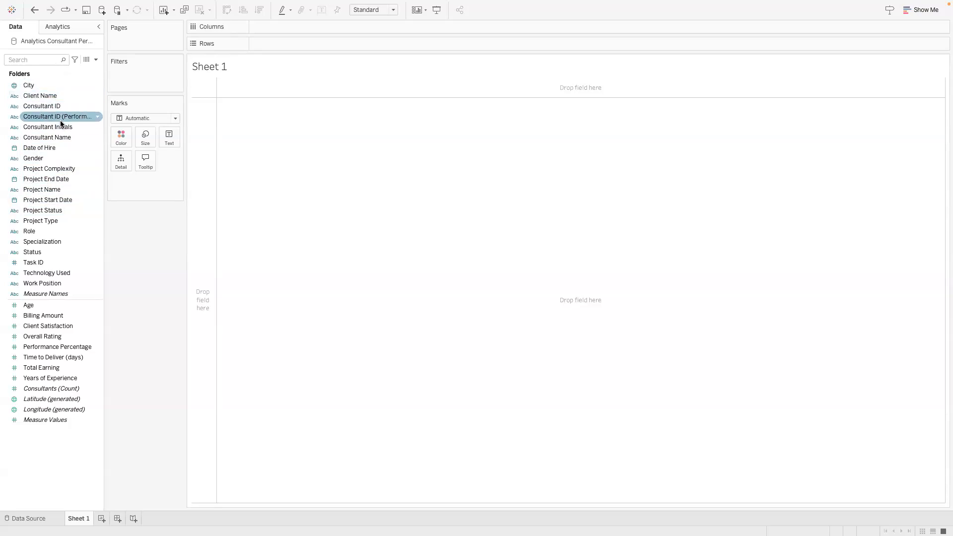
pyautogui.click(61, 126)
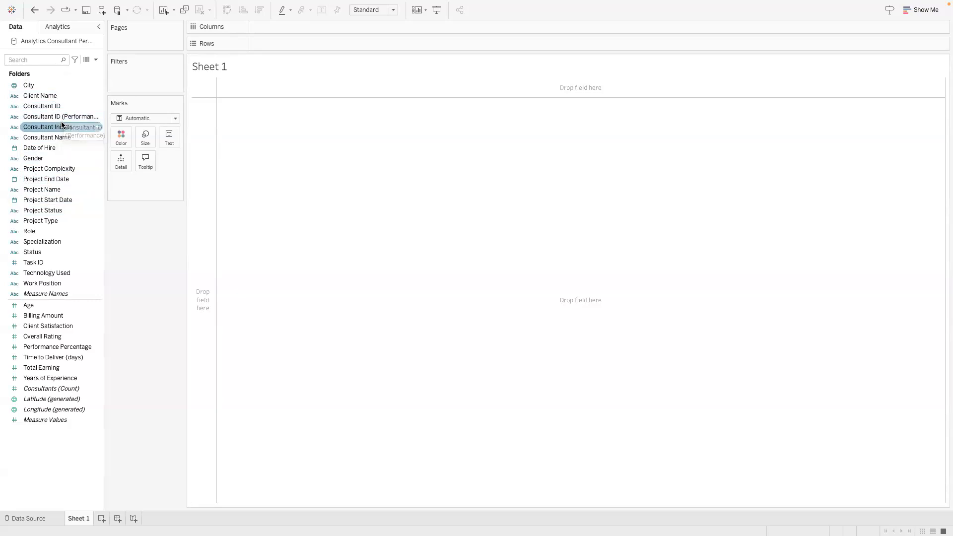
pyautogui.click(65, 119)
pyautogui.click(60, 127)
pyautogui.click(61, 117)
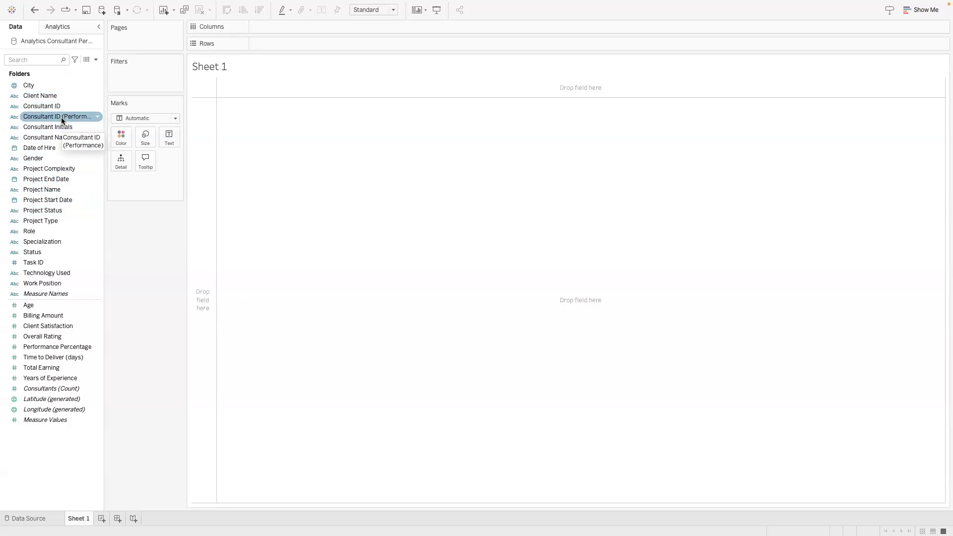
pyautogui.click(53, 138)
pyautogui.click(53, 128)
pyautogui.click(53, 137)
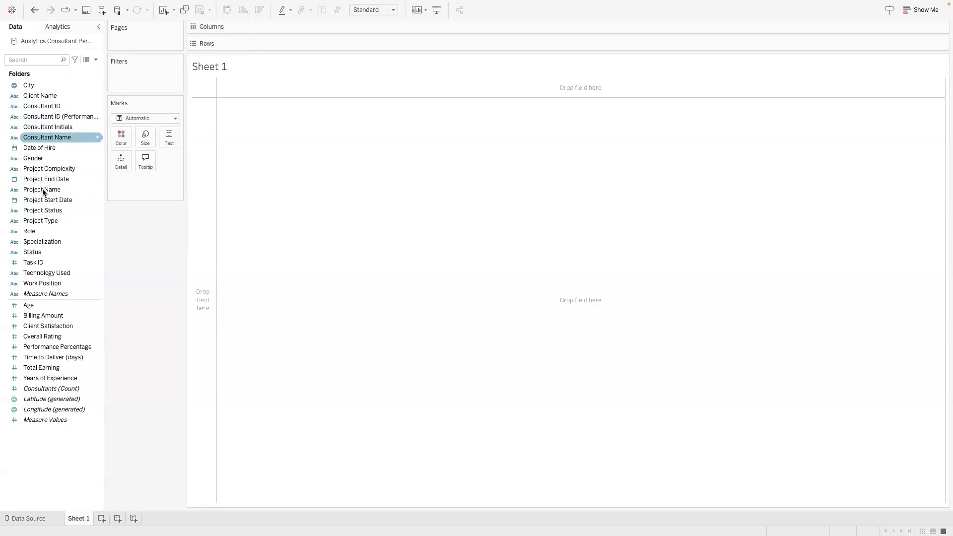
pyautogui.click(52, 158)
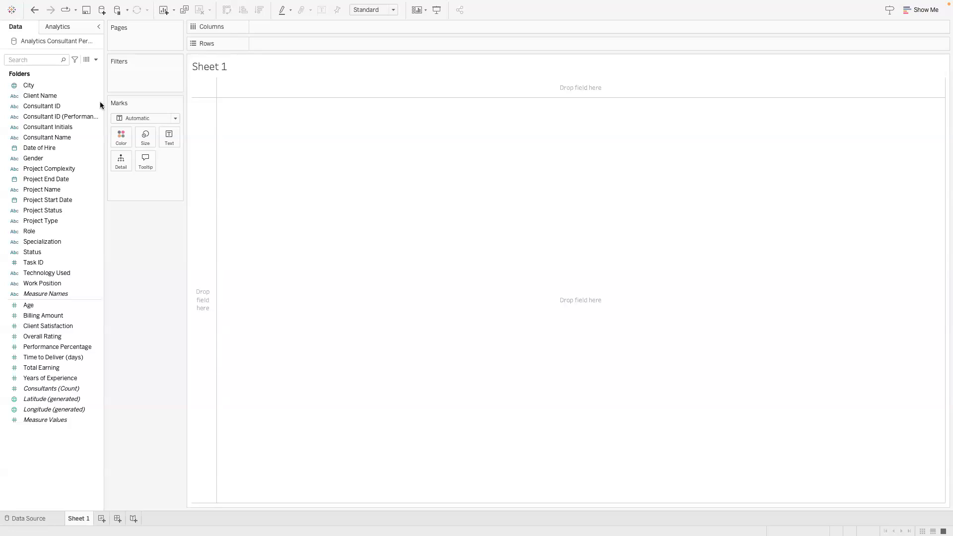
# - Add the ad hoc calculation MIN(0.5) to Columns on the empty sheet
pyautogui.doubleClick(272, 28)
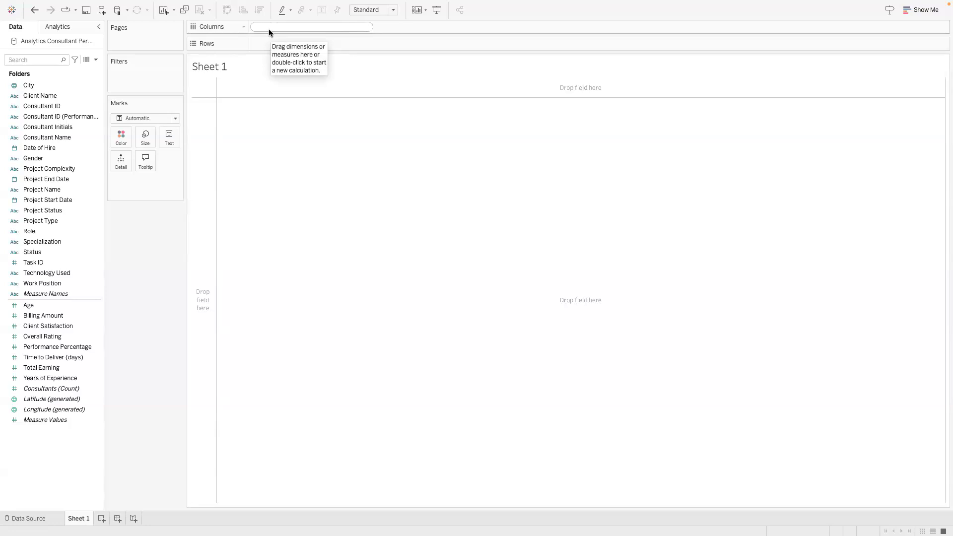
pyautogui.write('MIN')
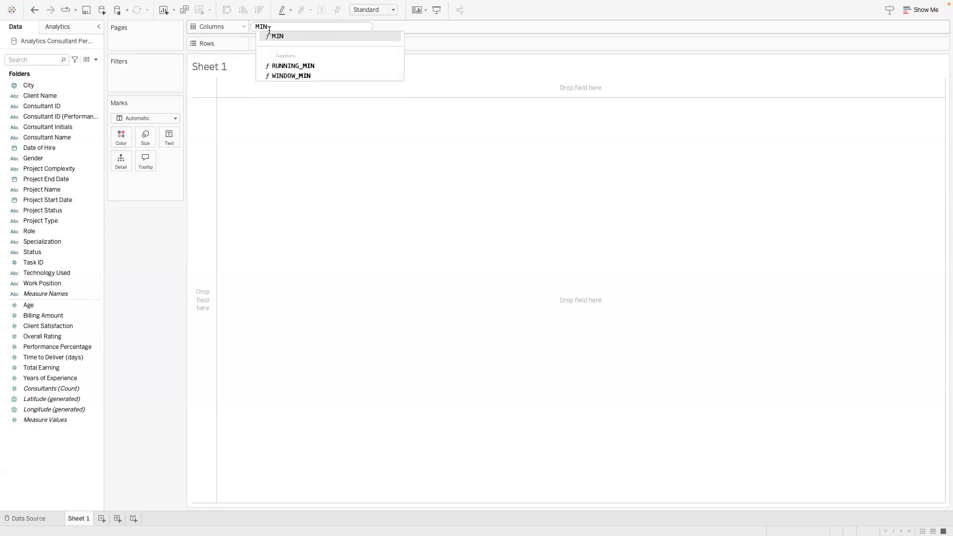
pyautogui.click(285, 36)
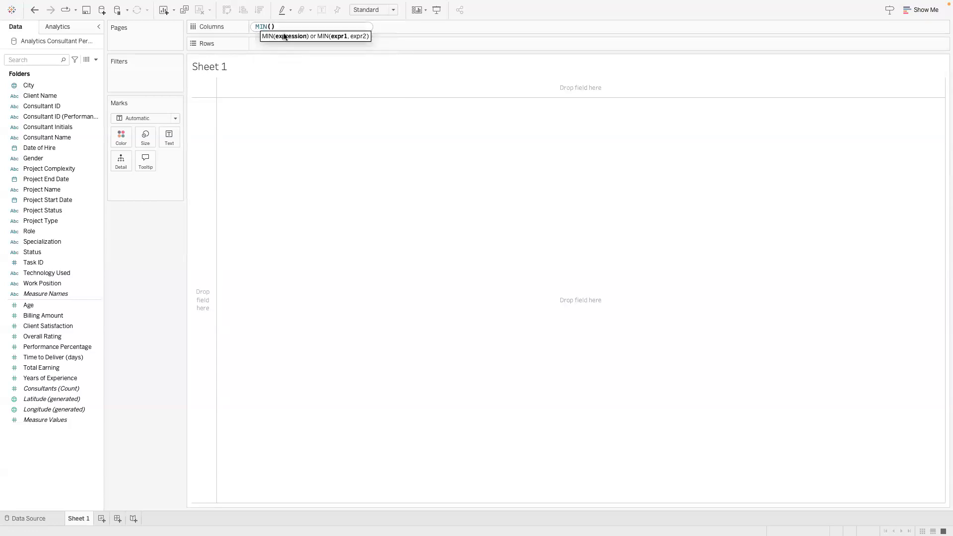
pyautogui.write(').')
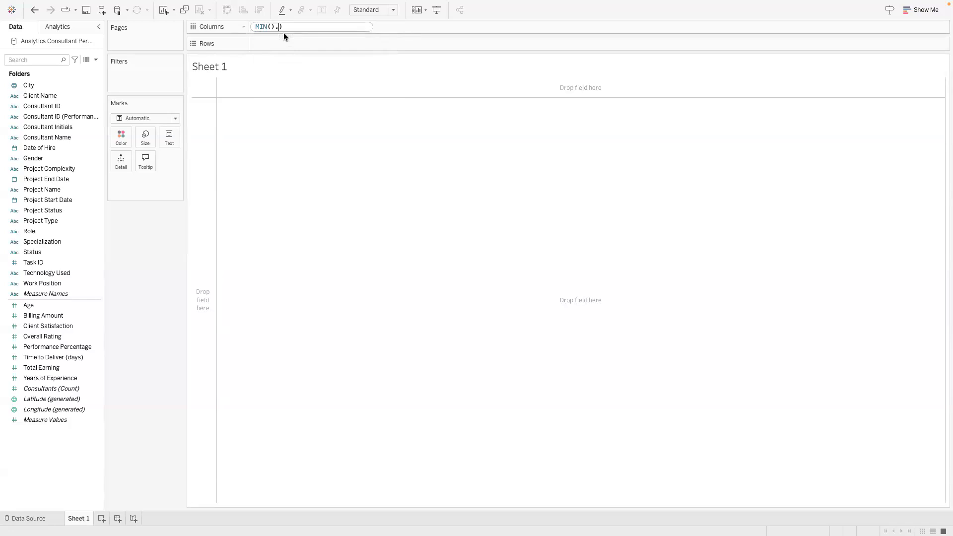
pyautogui.press('BackSpace')
pyautogui.press('BackSpace')
pyautogui.write('0.5')
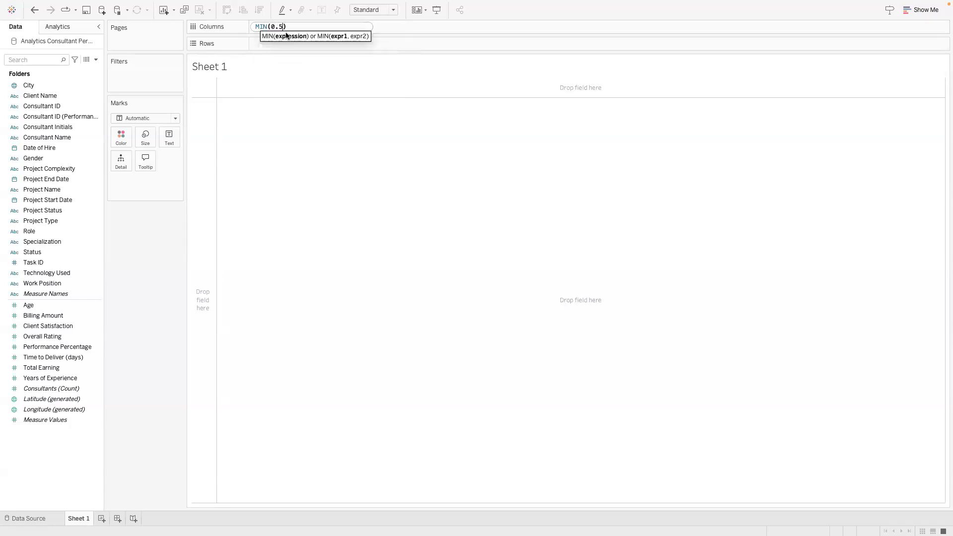
pyautogui.press('Return')
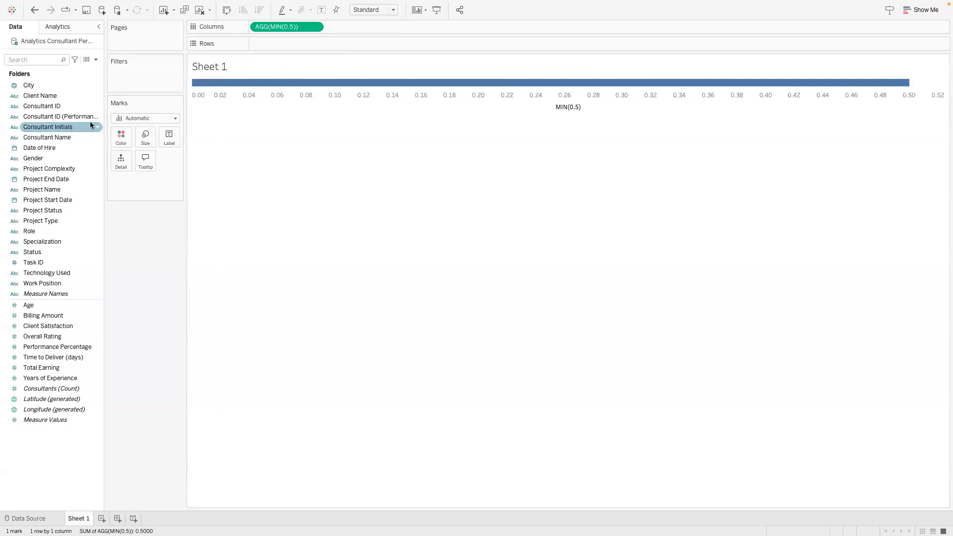
# - Change the mark type to Shape and label the mark with Consultant Initials
pyautogui.click(127, 119)
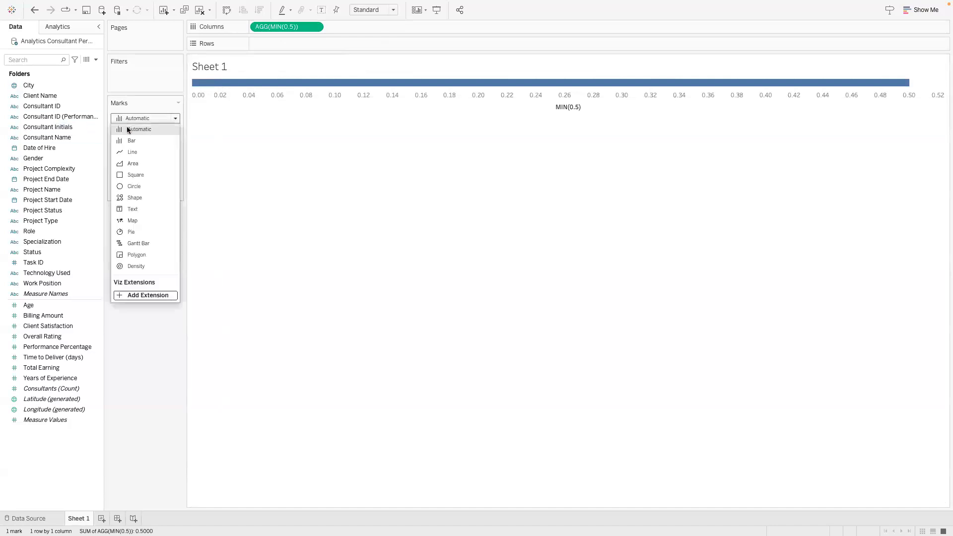
pyautogui.click(141, 195)
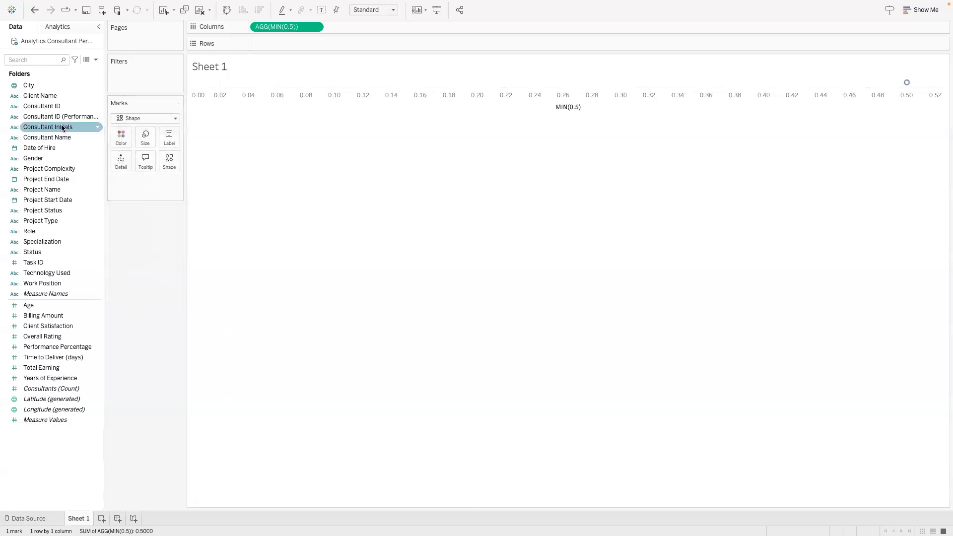
pyautogui.moveTo(62, 128); pyautogui.dragTo(162, 137)
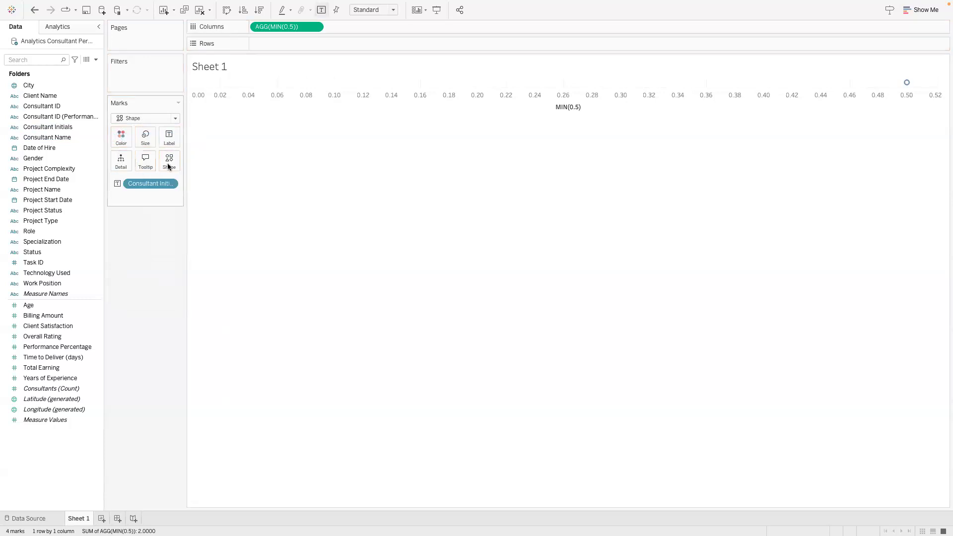
pyautogui.moveTo(872, 86)
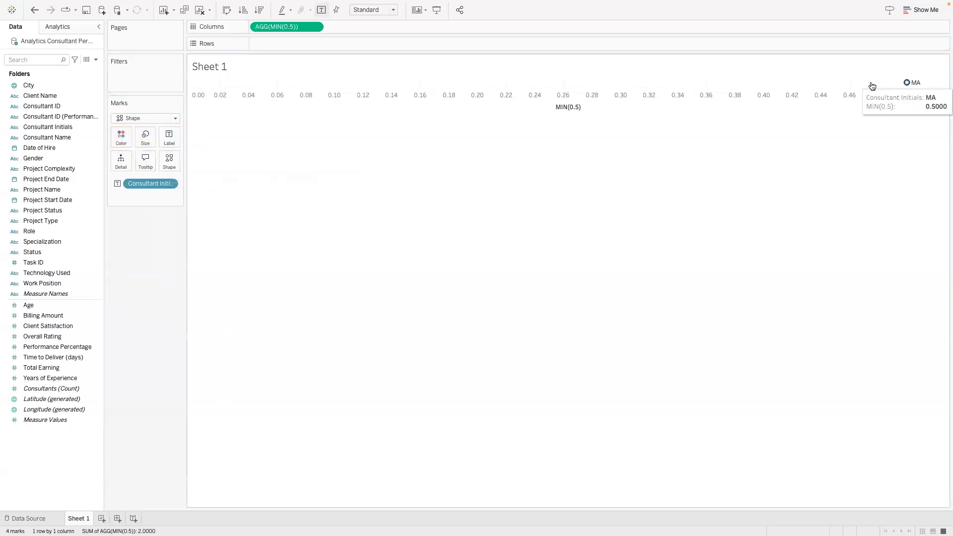
# - Give the MIN(0.5) axis a custom range from 0 to 1 so the mark is centred
pyautogui.doubleClick(270, 96)
pyautogui.click(385, 203)
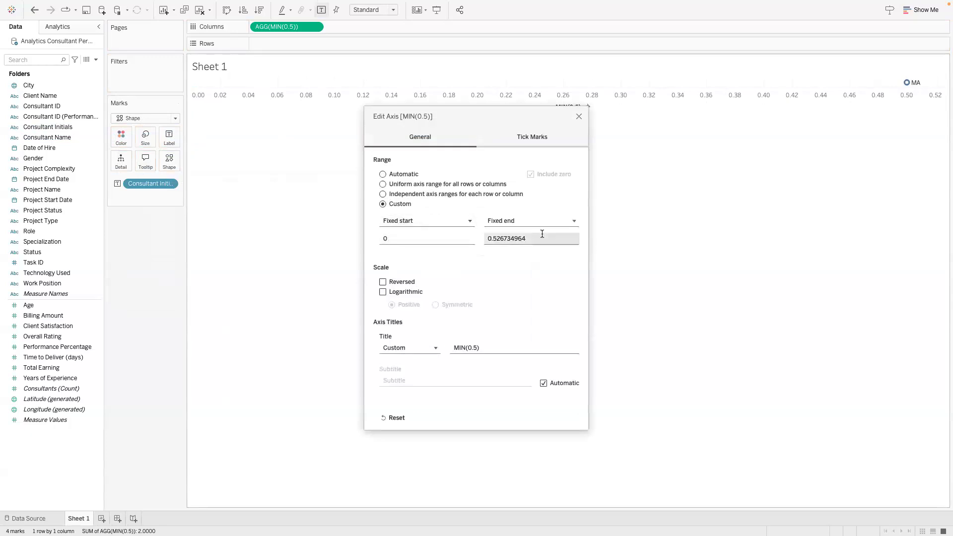
pyautogui.click(541, 233)
pyautogui.write('1')
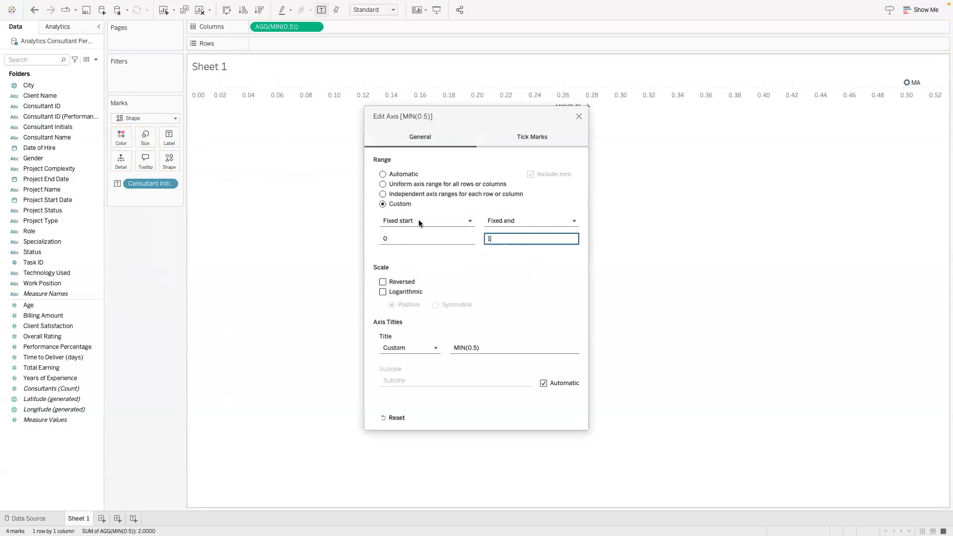
pyautogui.click(579, 116)
# - Change the sheet's fit from Standard to Entire View
pyautogui.click(374, 10)
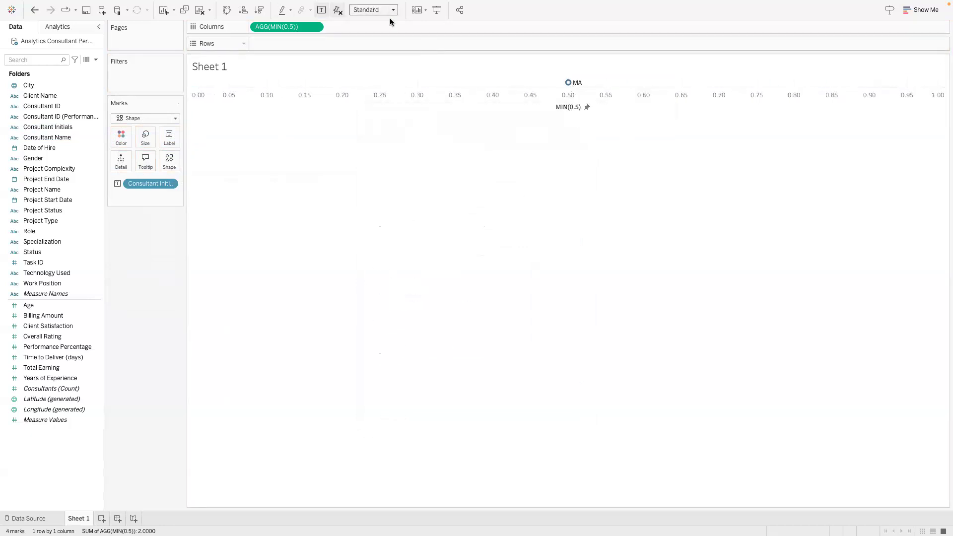
pyautogui.click(385, 11)
pyautogui.click(386, 42)
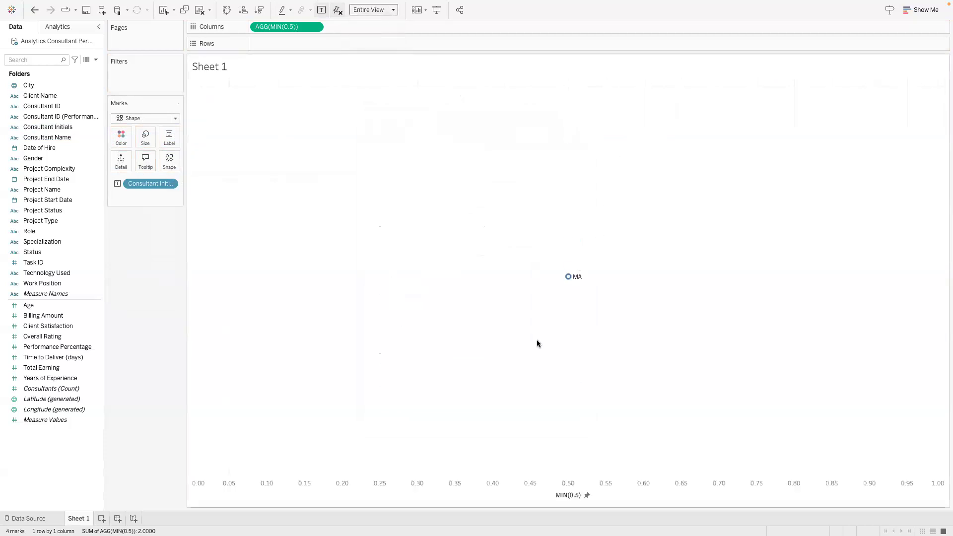
# - Change the mark's shape to a filled circle and enlarge it slightly
pyautogui.moveTo(568, 276)
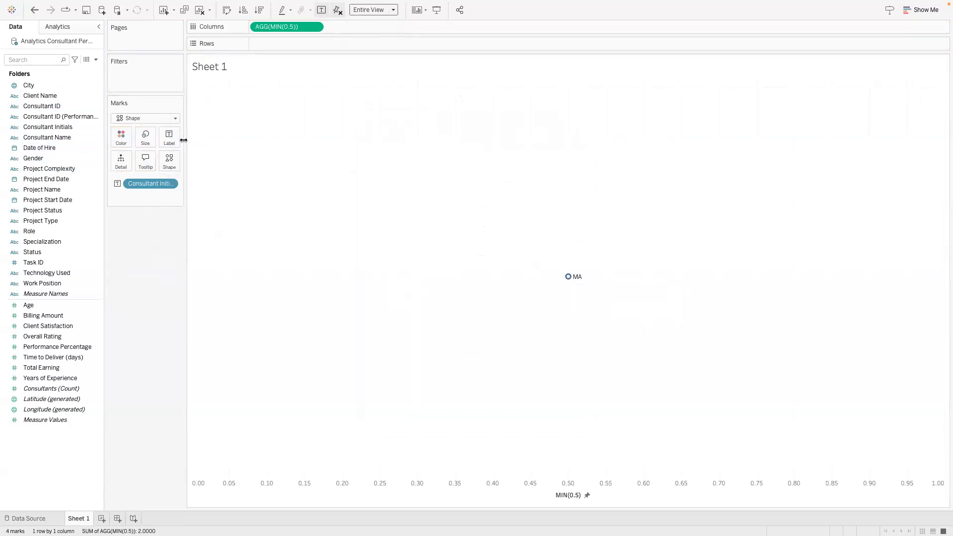
pyautogui.click(170, 161)
pyautogui.click(167, 203)
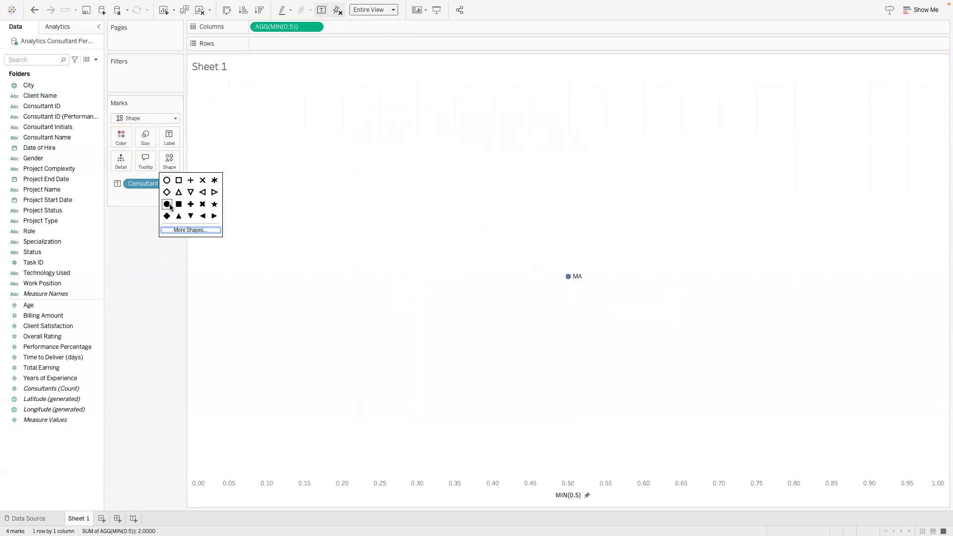
pyautogui.click(131, 197)
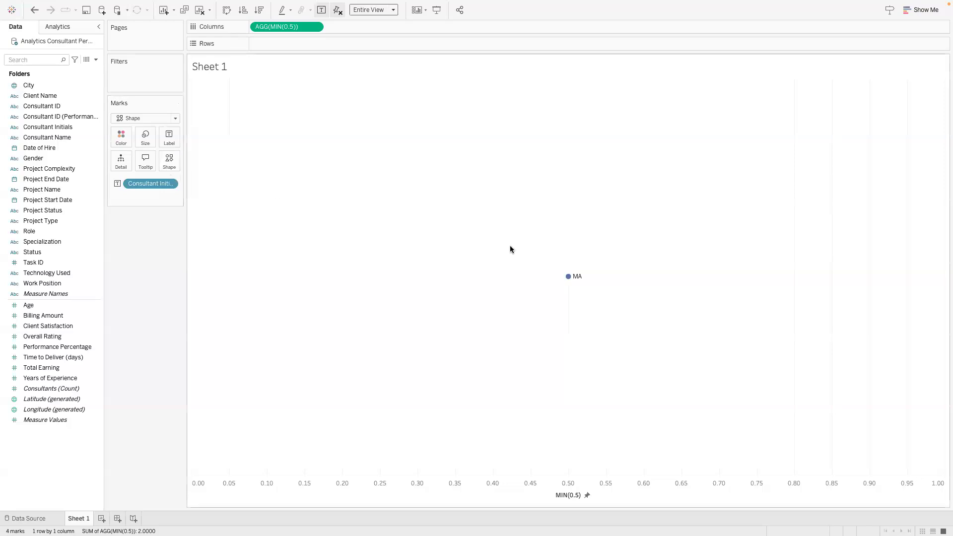
pyautogui.click(154, 136)
pyautogui.click(177, 162)
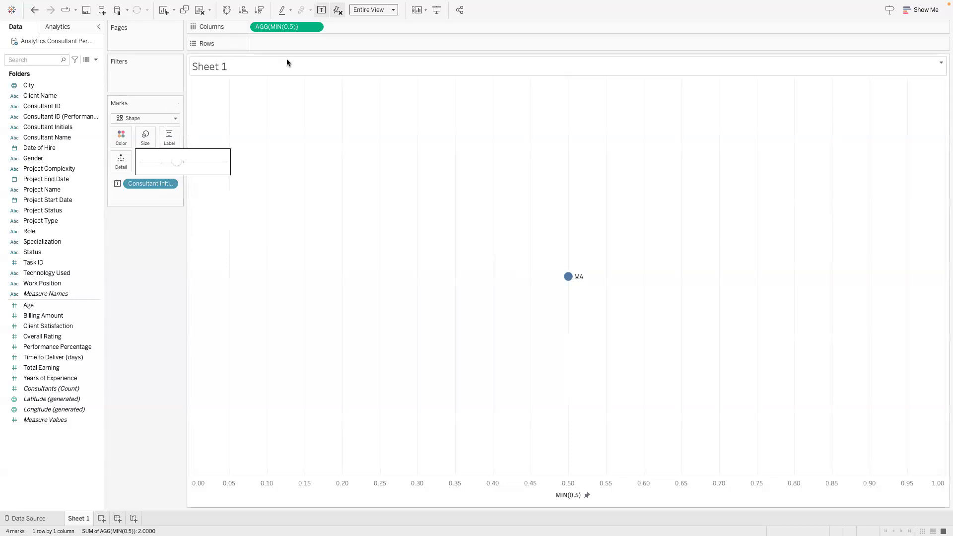
# - Add a second ad hoc calculation MIN(0.5) to Columns beside the existing one
pyautogui.doubleClick(332, 26)
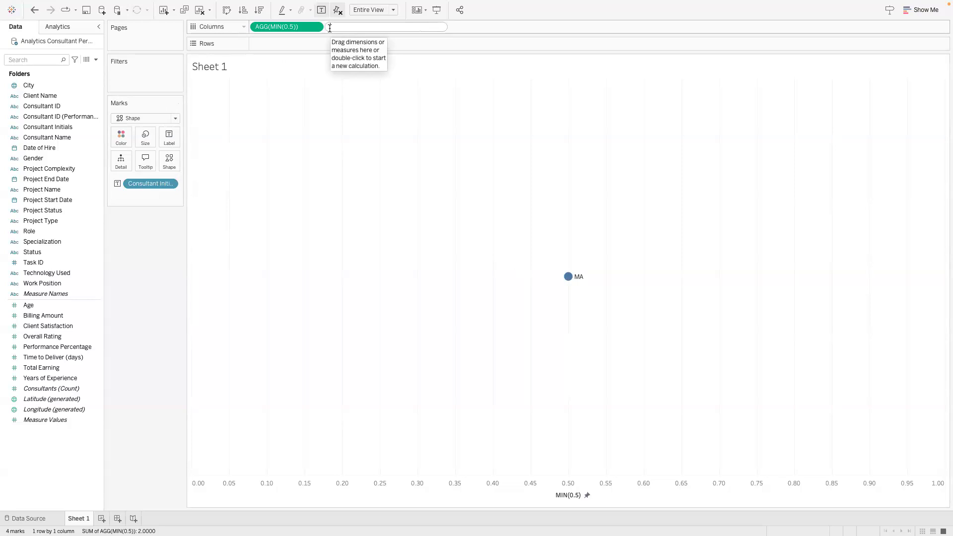
pyautogui.doubleClick(330, 28)
pyautogui.write('MIN')
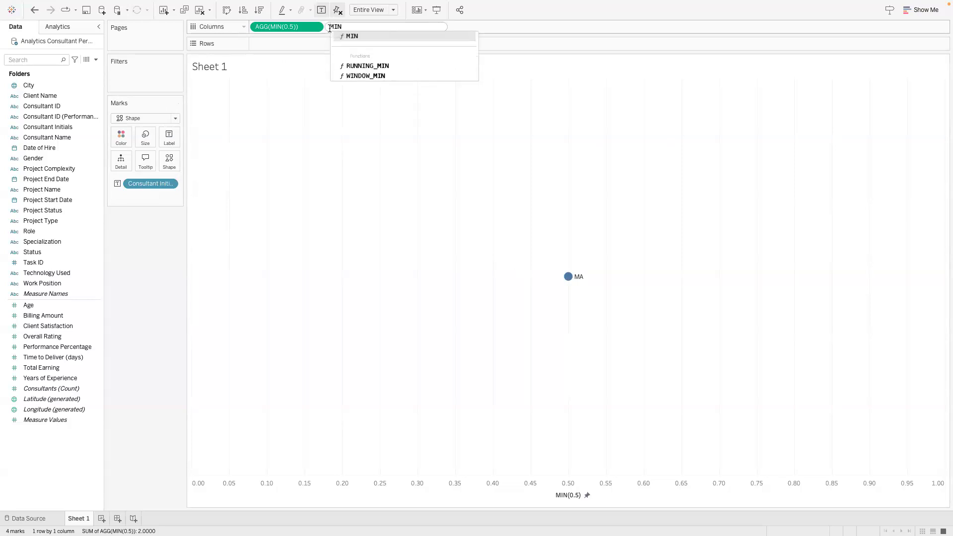
pyautogui.write('(')
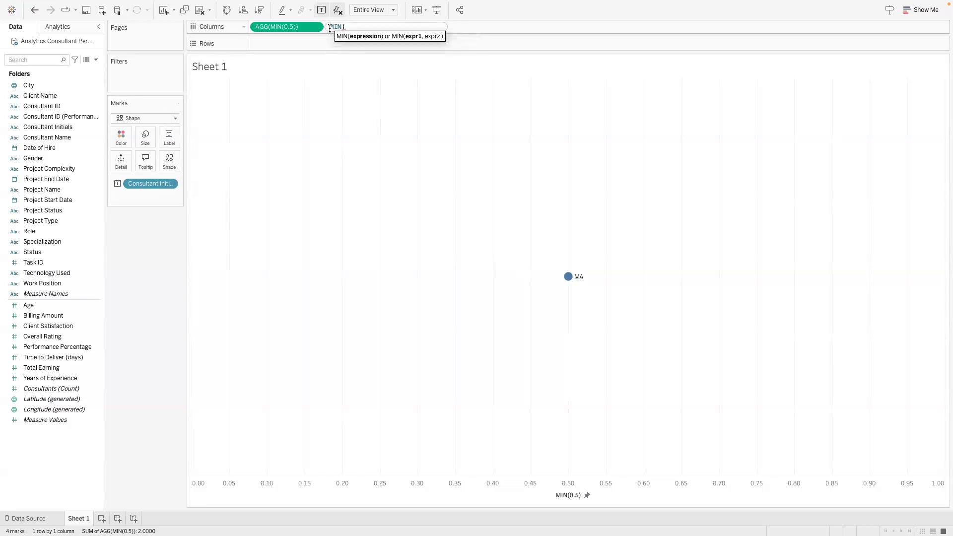
pyautogui.write('0.5)')
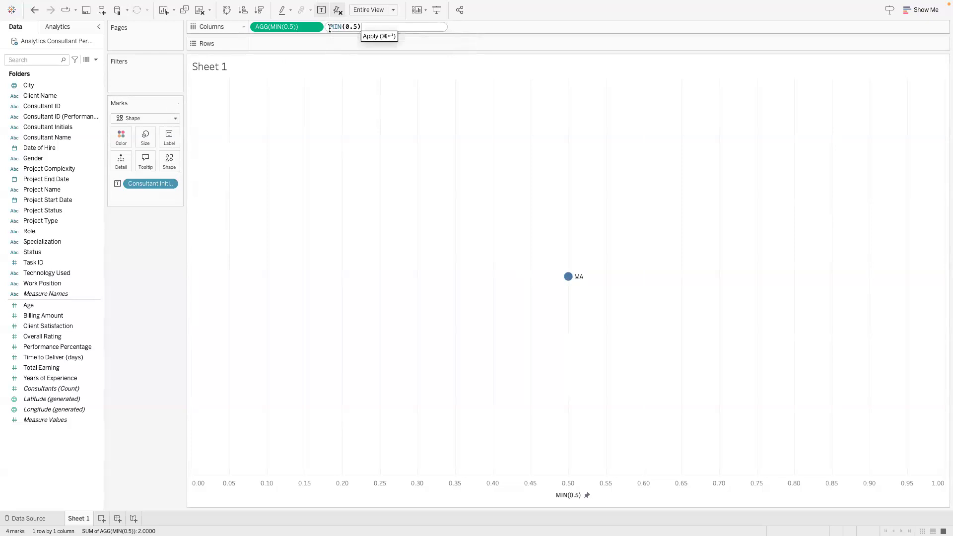
pyautogui.press('Return')
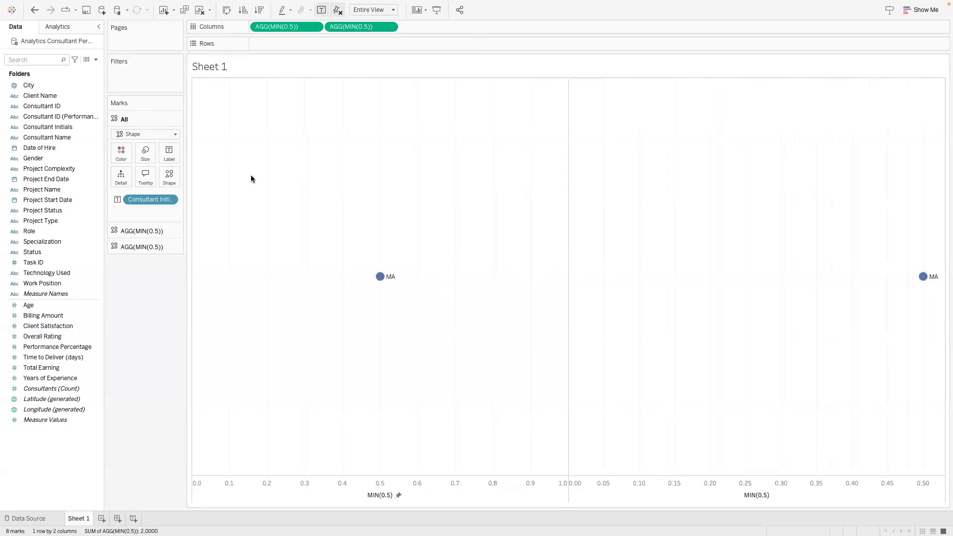
# - On the second MIN(0.5) marks card, replace the Consultant Initials label with Consultant Name and Consultant ID
pyautogui.click(168, 247)
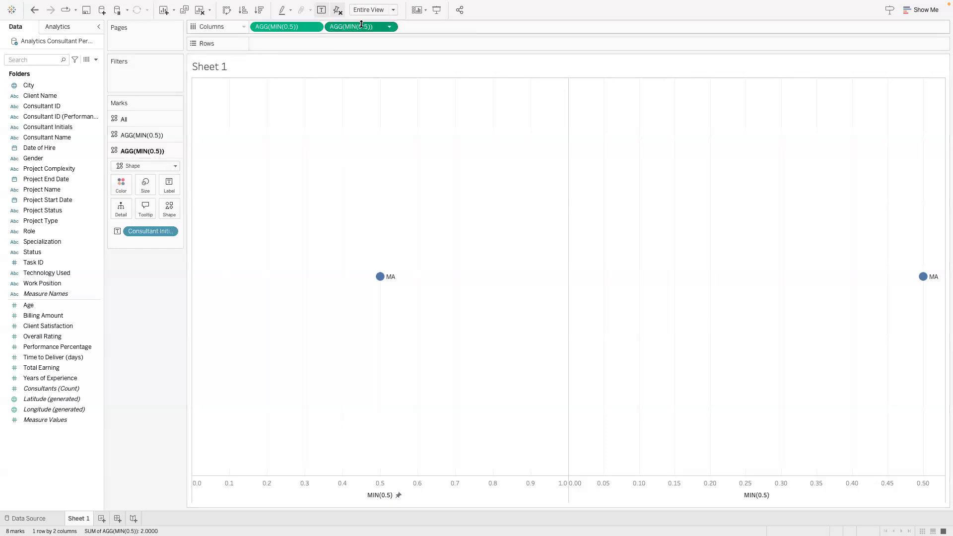
pyautogui.moveTo(150, 231); pyautogui.dragTo(164, 282)
pyautogui.moveTo(49, 127); pyautogui.dragTo(169, 184)
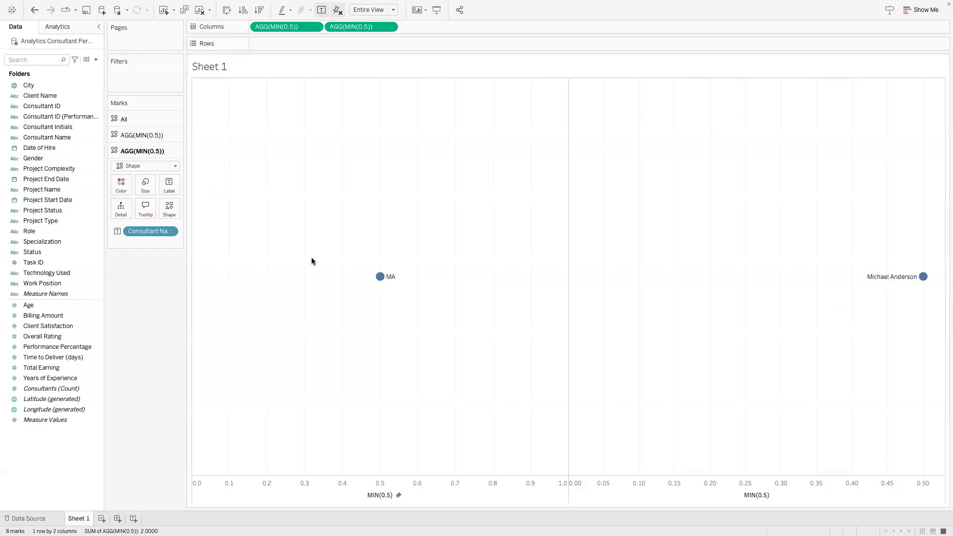
pyautogui.moveTo(40, 96); pyautogui.dragTo(169, 185)
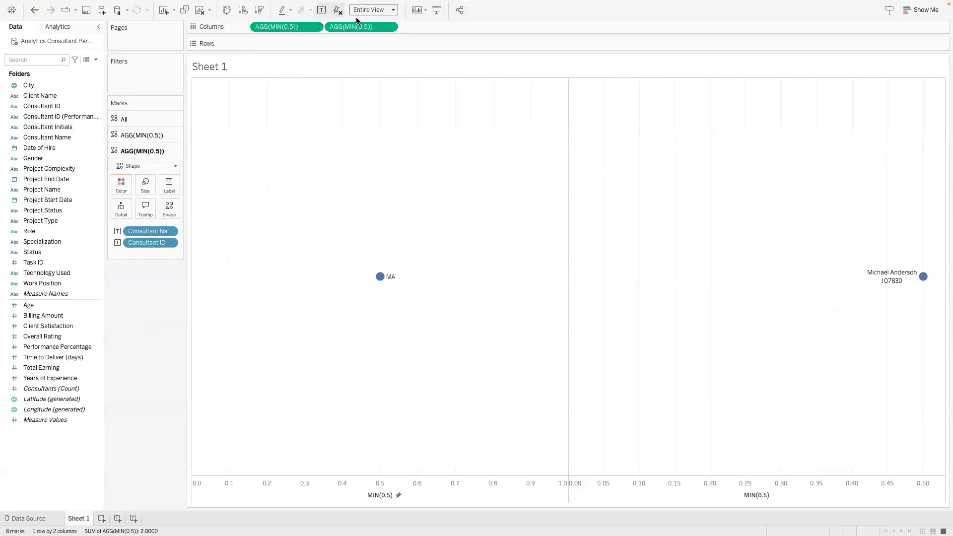
pyautogui.moveTo(383, 282)
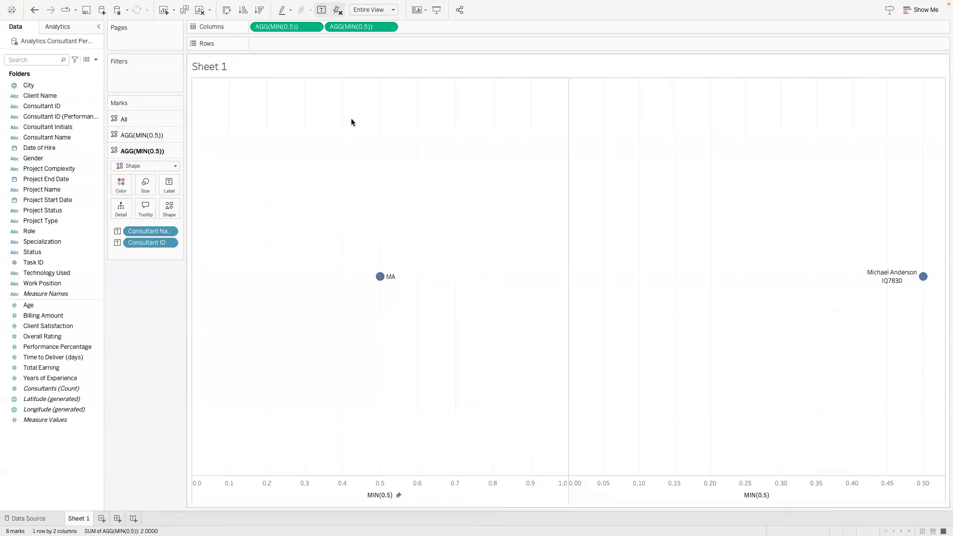
pyautogui.moveTo(387, 104); pyautogui.dragTo(340, 142)
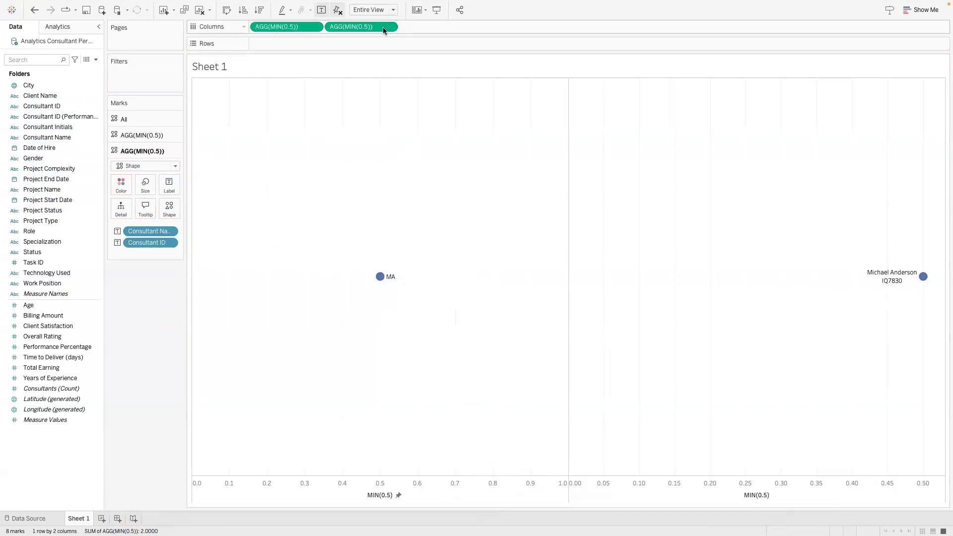
# - Change the first calculation on Columns to MIN(0.85) and the second one to MIN(0.25)
pyautogui.click(291, 27)
pyautogui.doubleClick(291, 26)
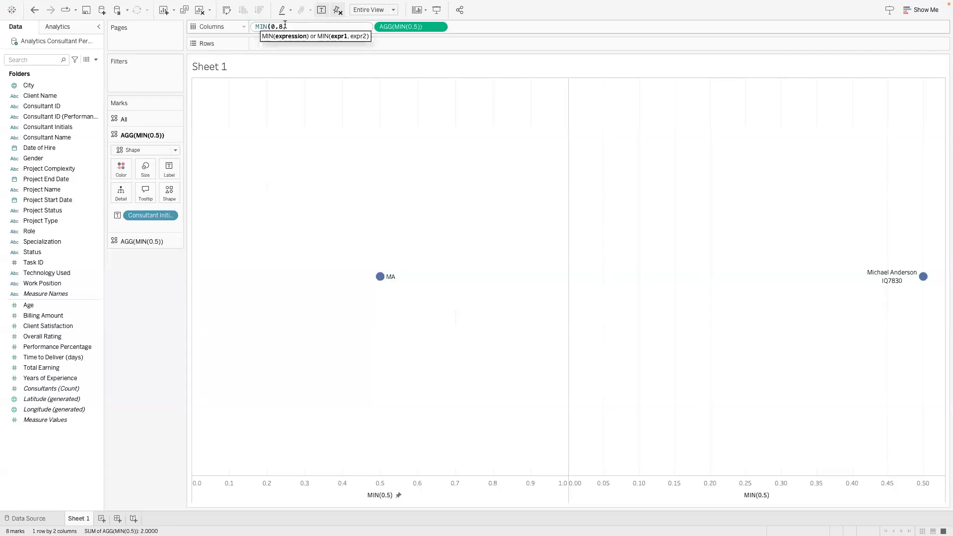
pyautogui.write('85')
pyautogui.press('Return')
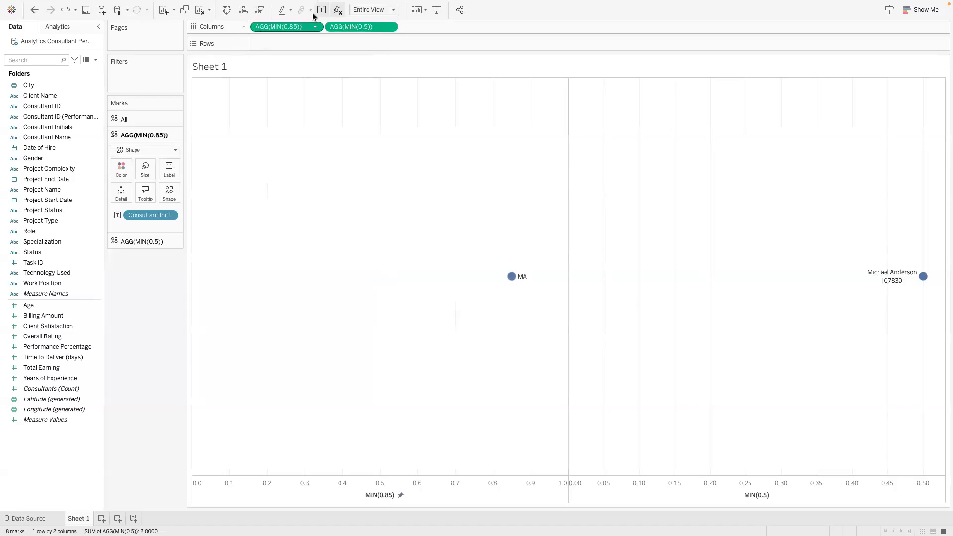
pyautogui.click(357, 26)
pyautogui.doubleClick(358, 26)
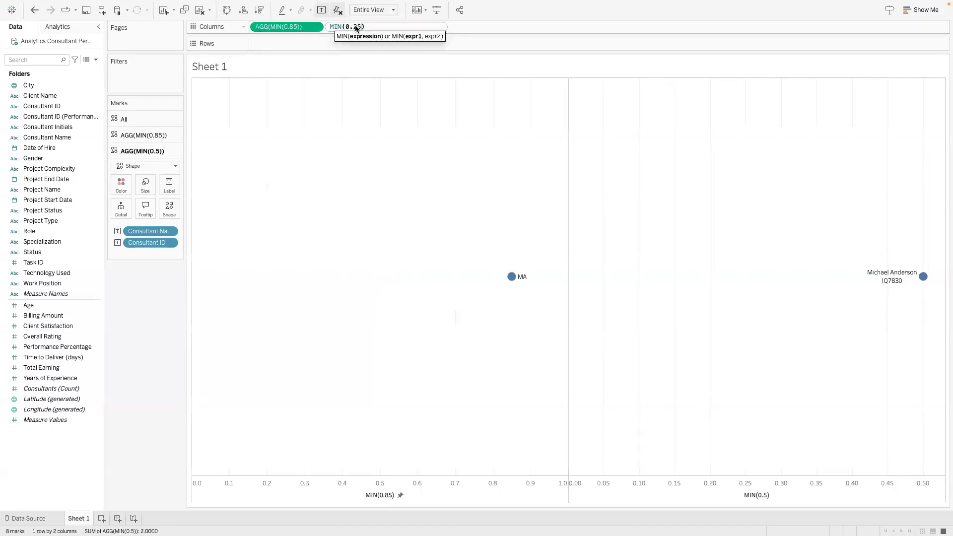
pyautogui.press('Return')
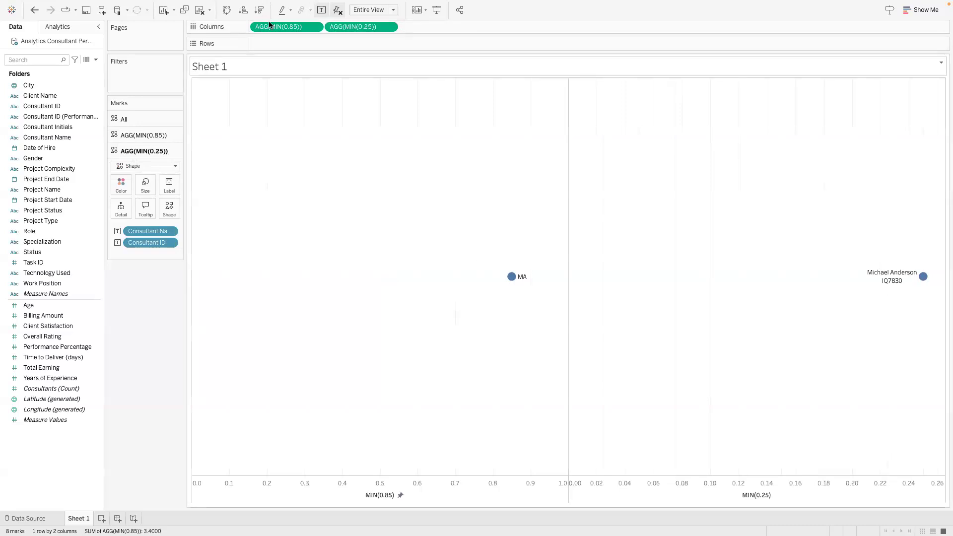
# - Combine MIN(0.25) with MIN(0.85) as a dual axis
pyautogui.click(389, 26)
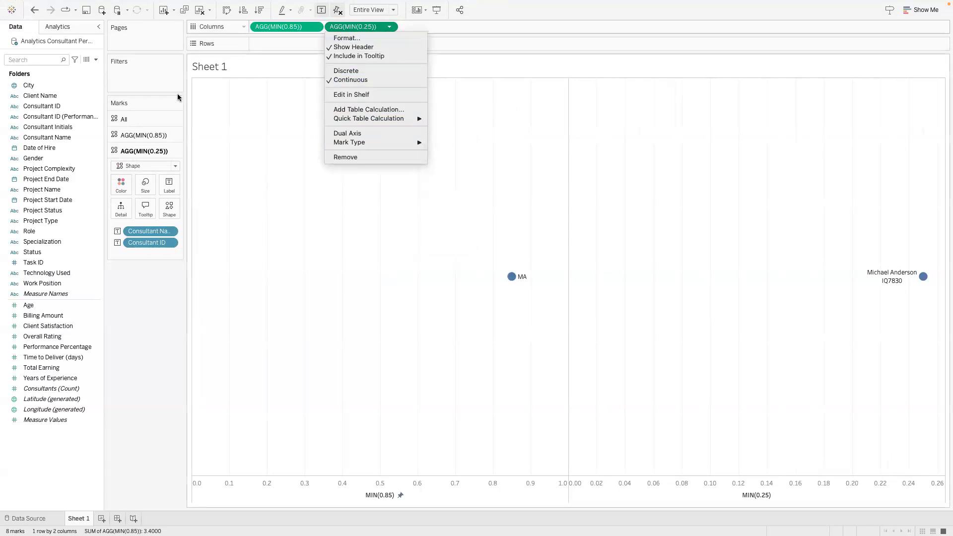
pyautogui.click(279, 31)
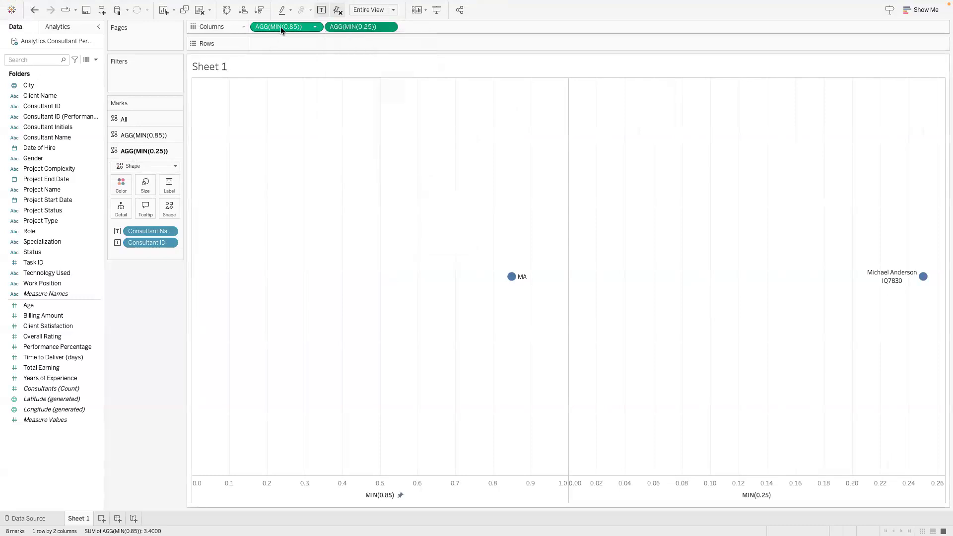
pyautogui.click(389, 28)
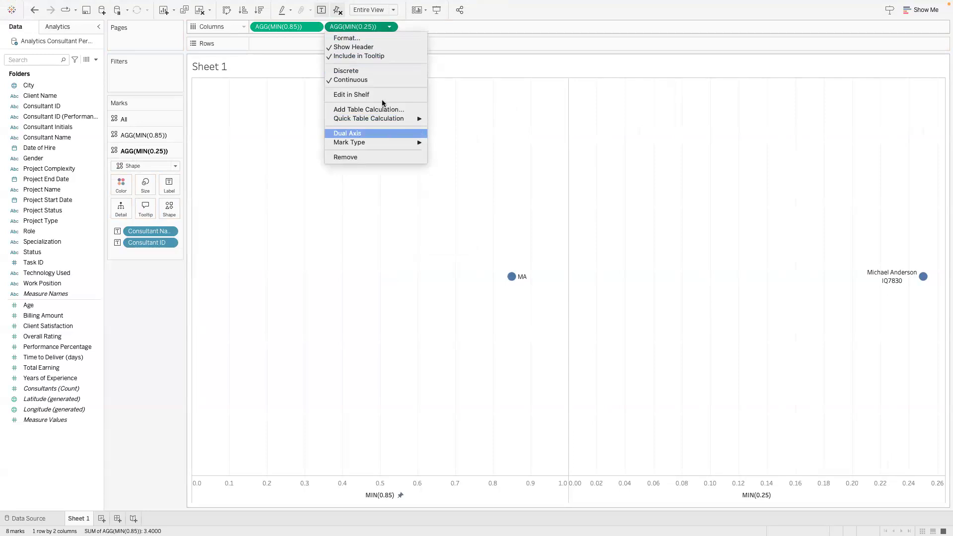
pyautogui.click(389, 27)
pyautogui.click(389, 27)
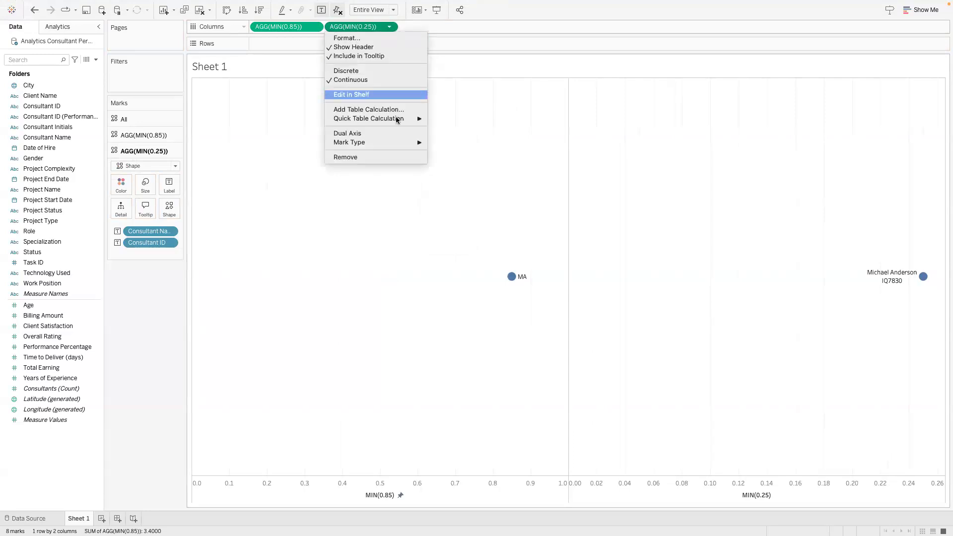
pyautogui.click(392, 133)
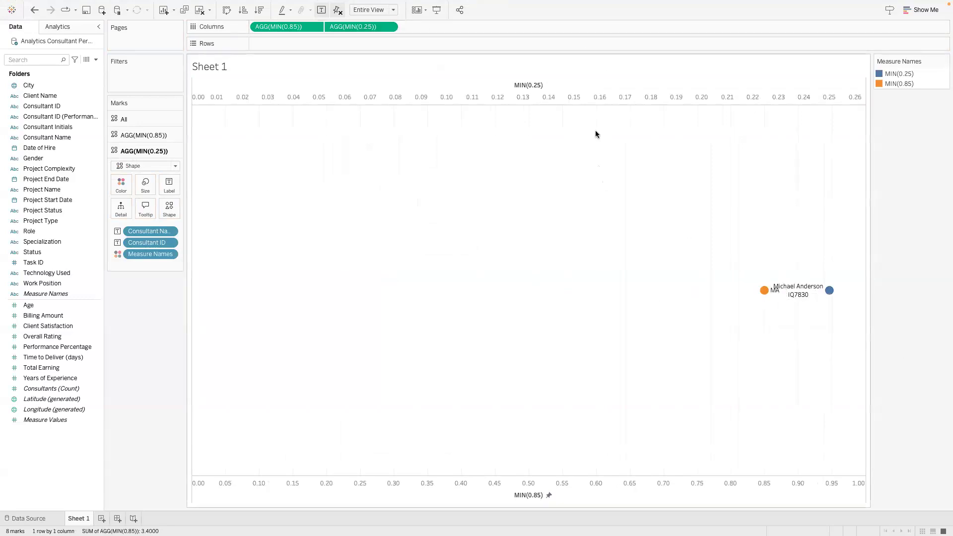
# - Give the MIN(0.25) axis a custom range synchronized with the MIN(0.85) axis, running from 0 to 1
pyautogui.doubleClick(596, 102)
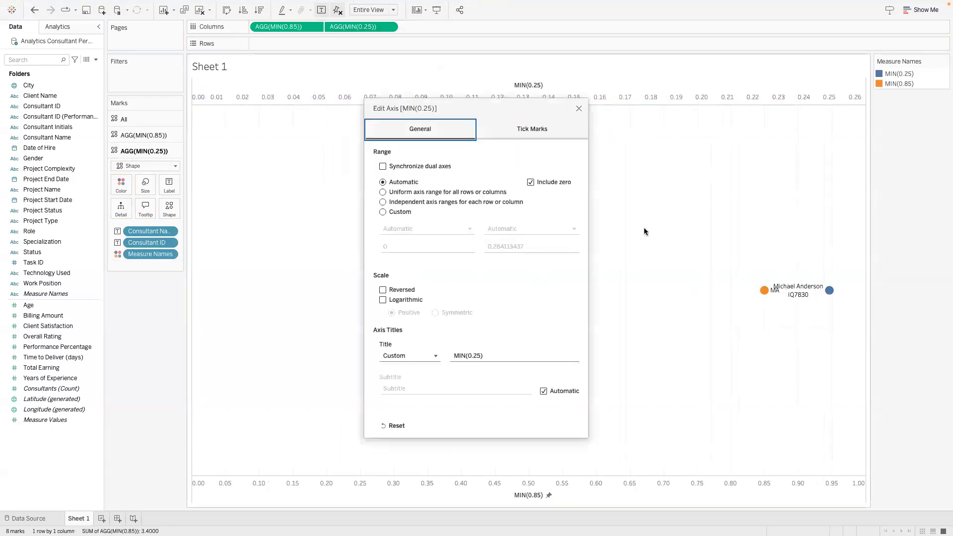
pyautogui.click(383, 212)
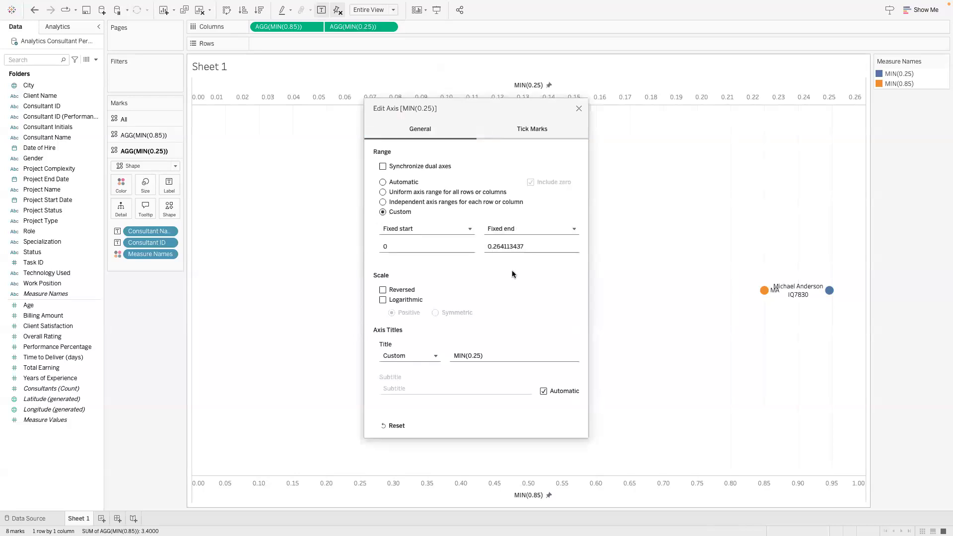
pyautogui.click(381, 167)
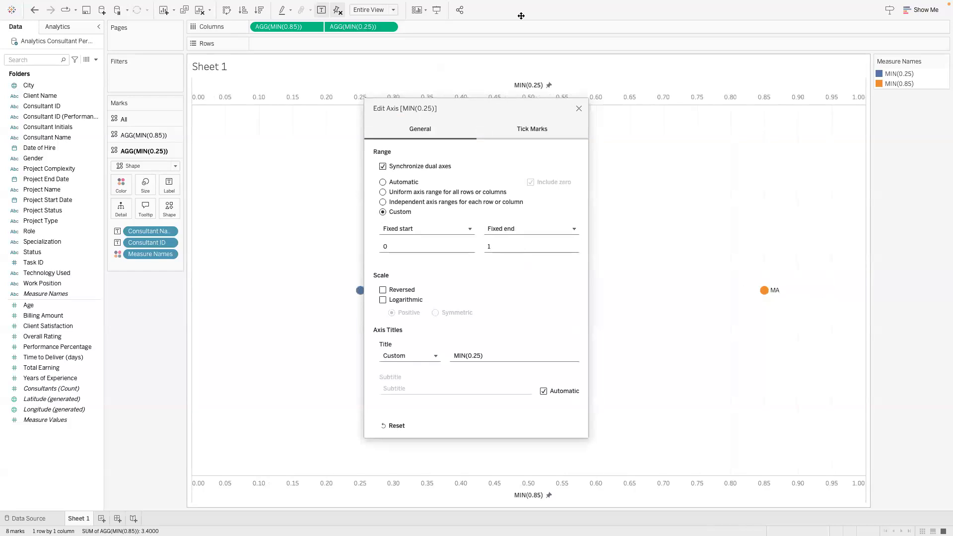
pyautogui.click(580, 108)
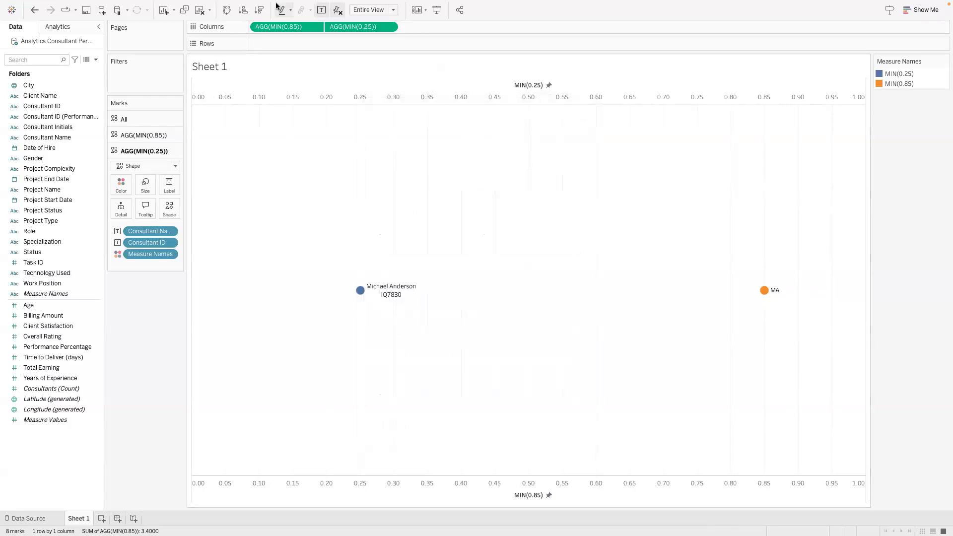
# - Swap rows and columns so both calculations sit on Rows and the marks stack vertically
pyautogui.click(227, 10)
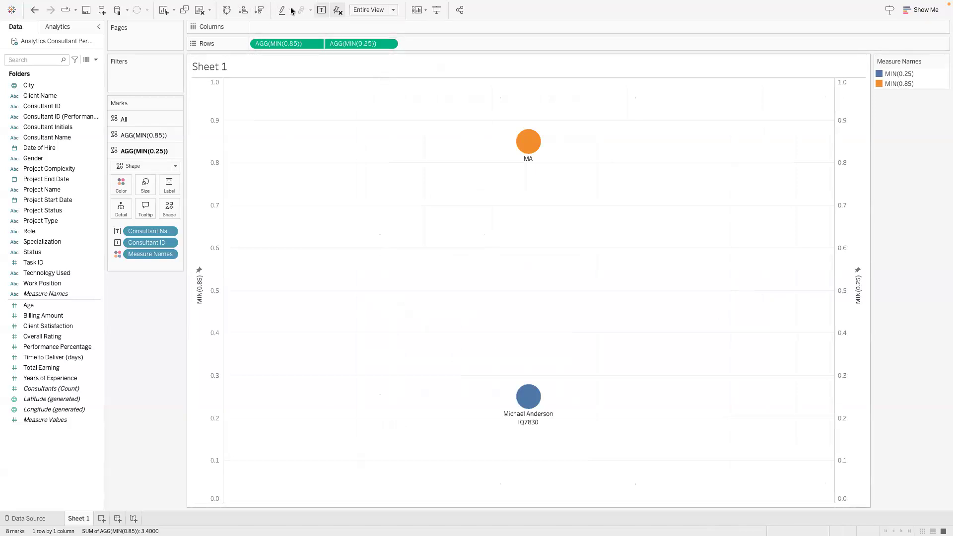
pyautogui.click(227, 10)
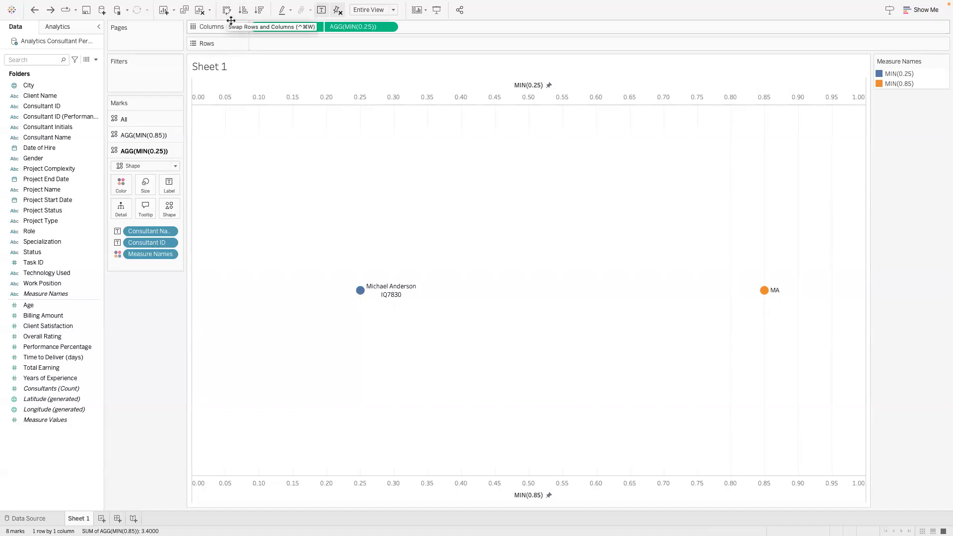
pyautogui.click(227, 11)
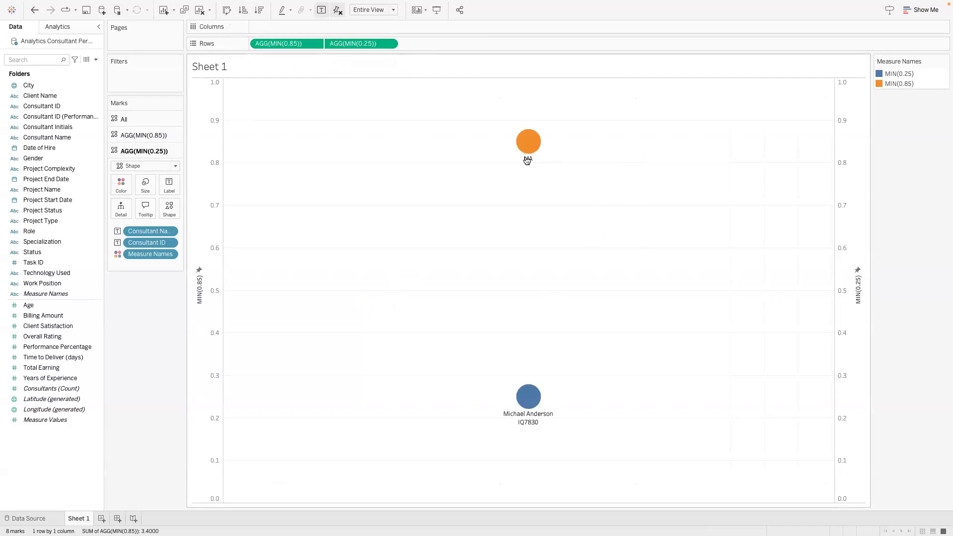
# - Hide the axis headers of the dual-axis view
pyautogui.moveTo(574, 115); pyautogui.dragTo(491, 262)
pyautogui.moveTo(504, 351); pyautogui.dragTo(600, 428)
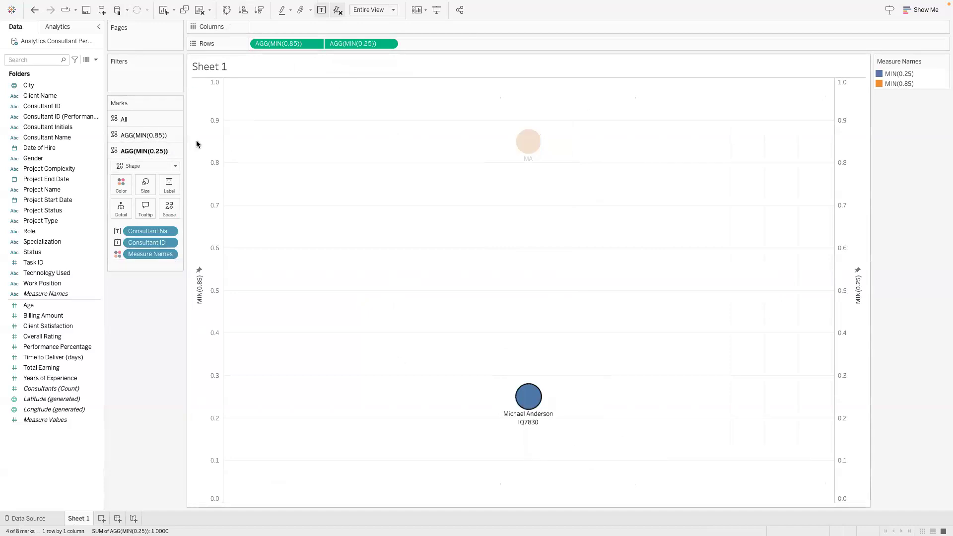
pyautogui.rightClick(207, 128)
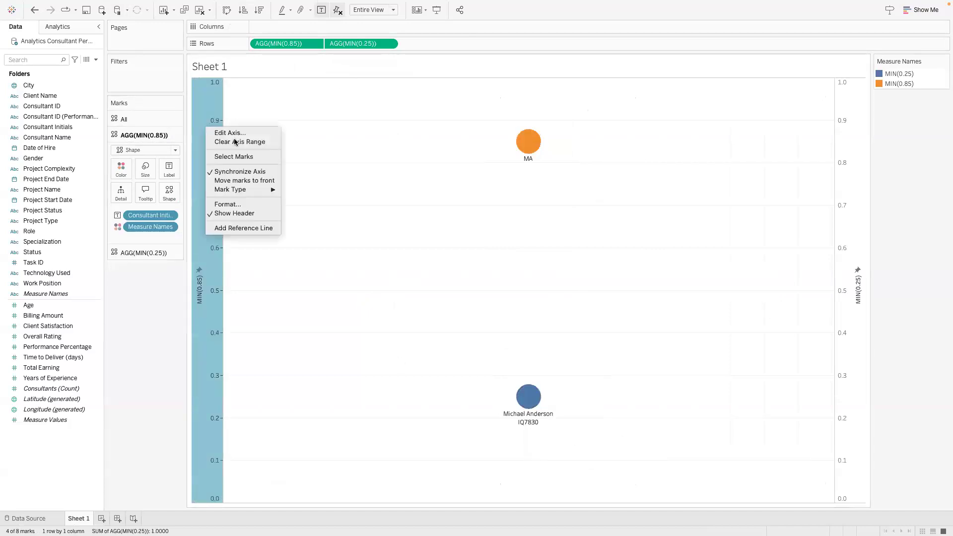
pyautogui.click(237, 213)
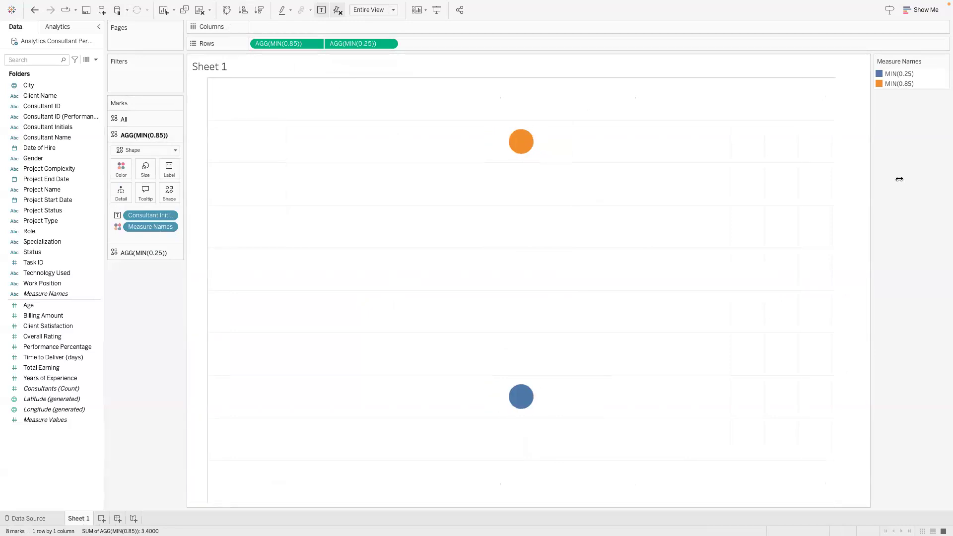
pyautogui.click(169, 168)
pyautogui.moveTo(525, 142)
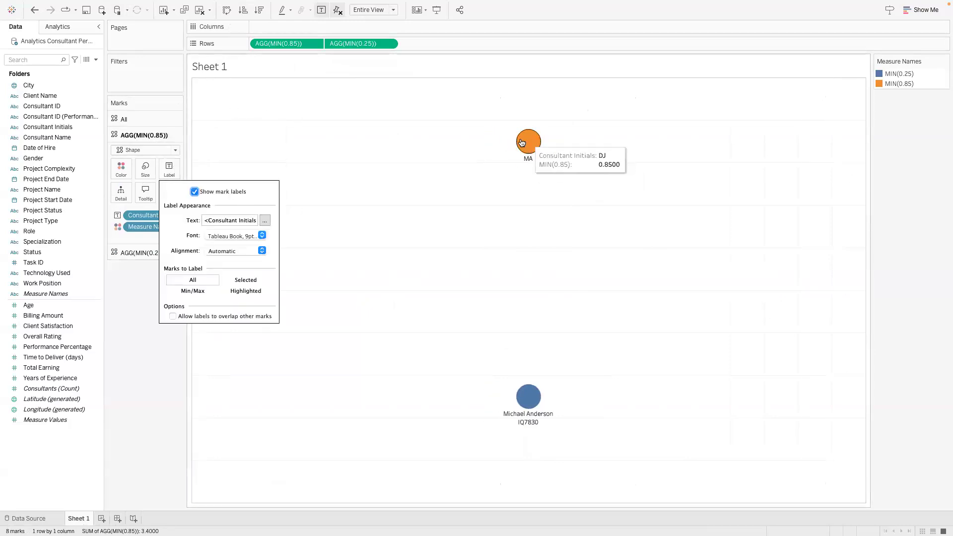
pyautogui.click(157, 153)
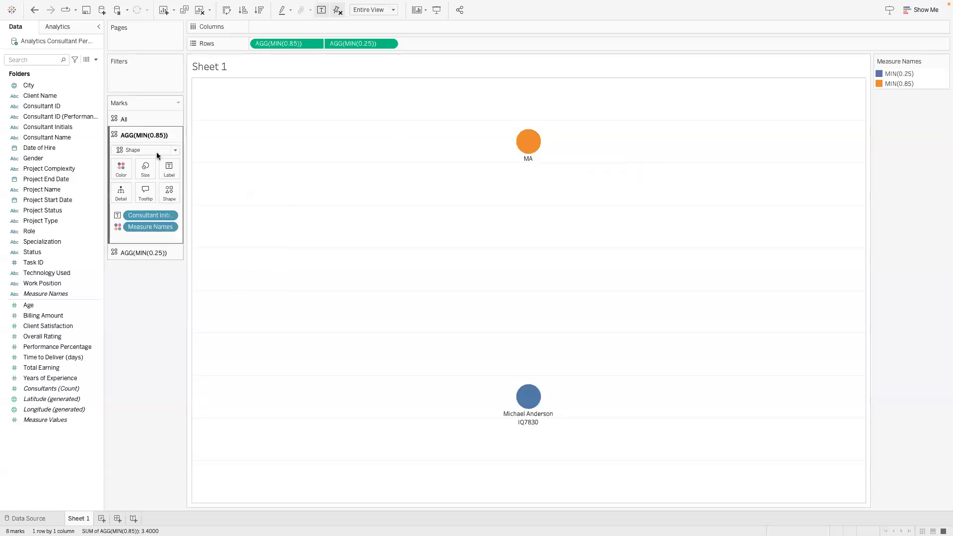
pyautogui.click(169, 198)
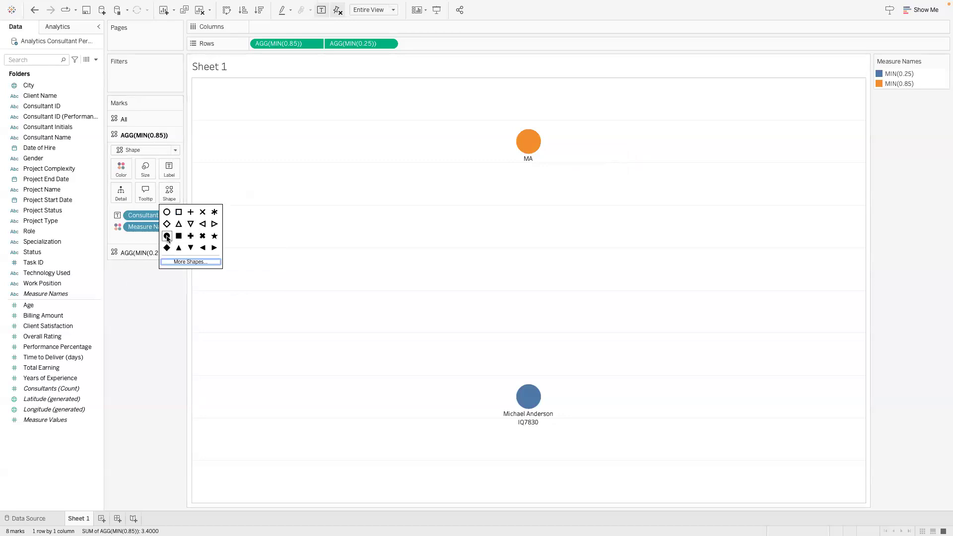
# - Set the font of the Consultant Initials label on the MIN(0.85) marks to Arial
pyautogui.click(169, 170)
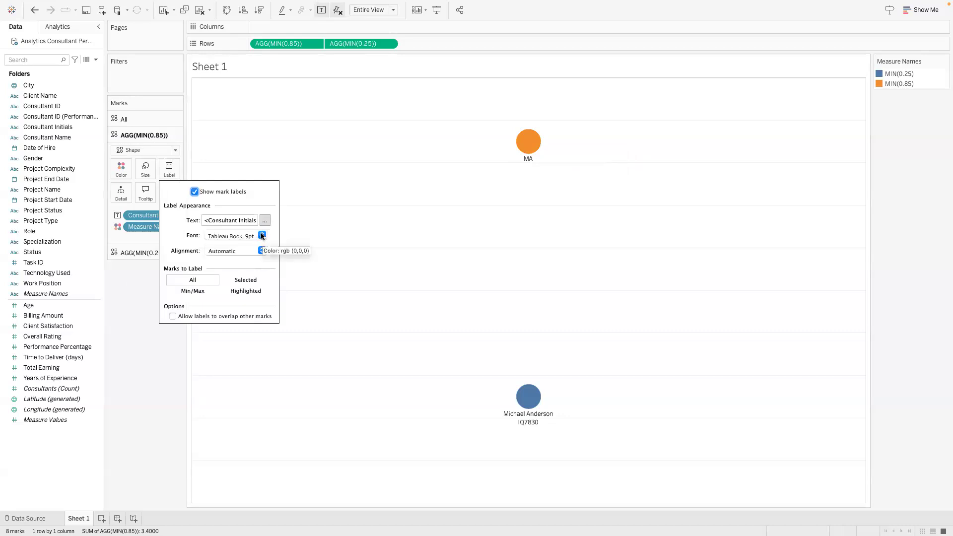
pyautogui.click(261, 235)
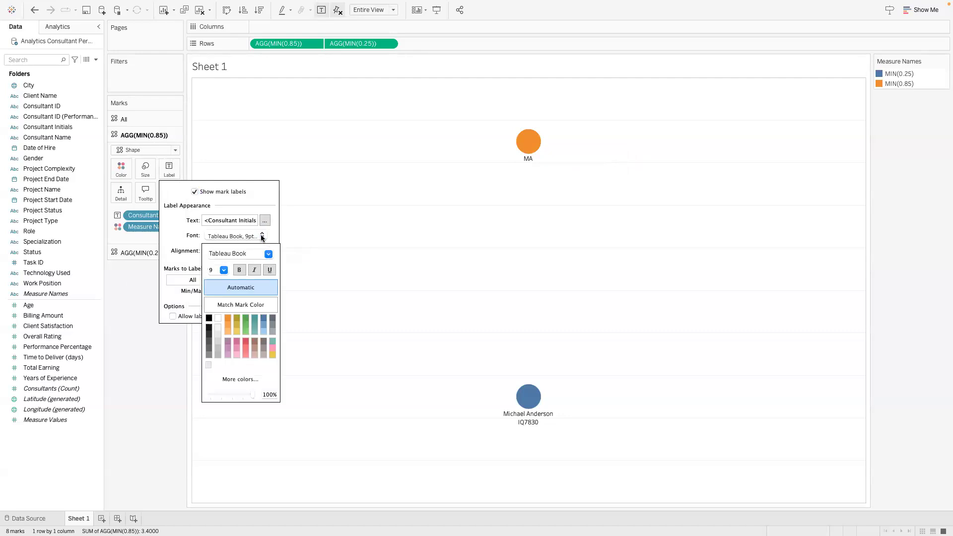
pyautogui.click(269, 255)
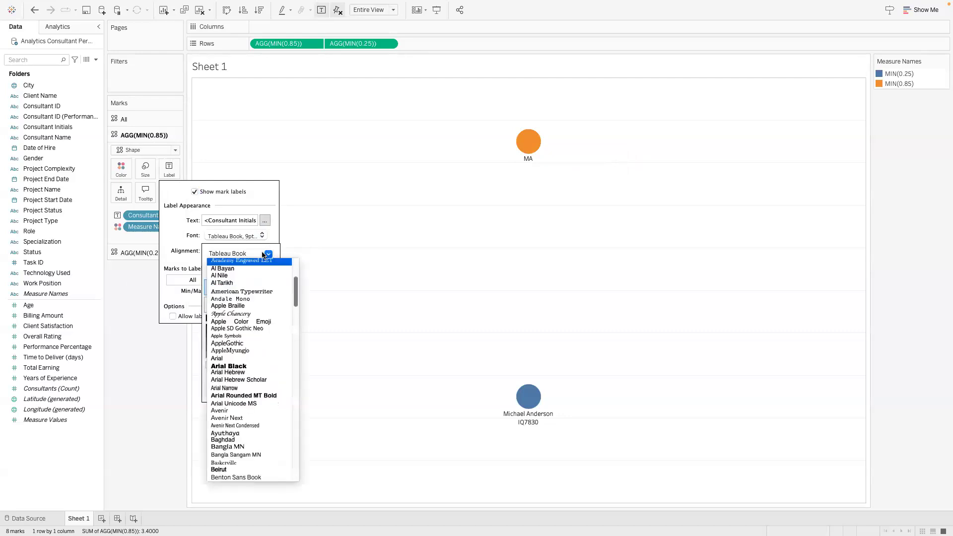
pyautogui.press('r')
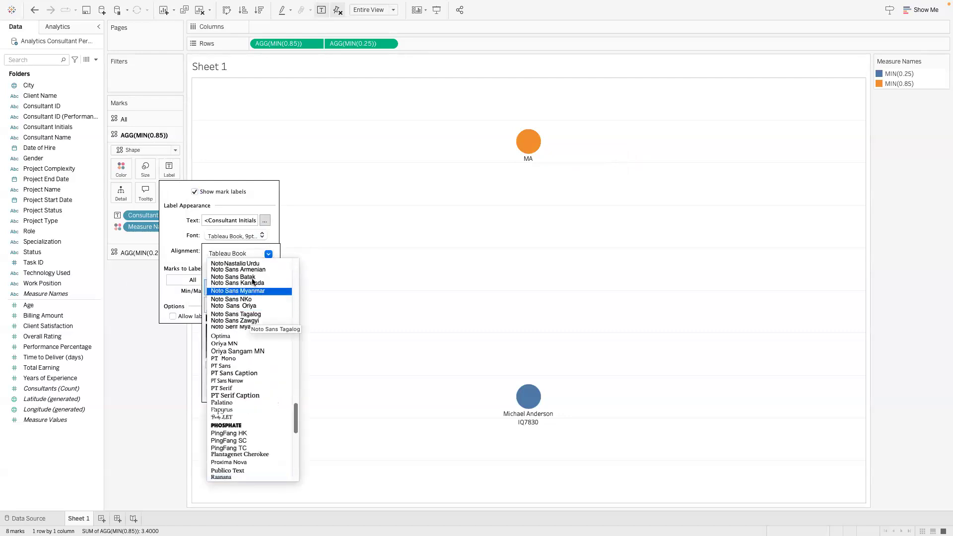
pyautogui.press('a')
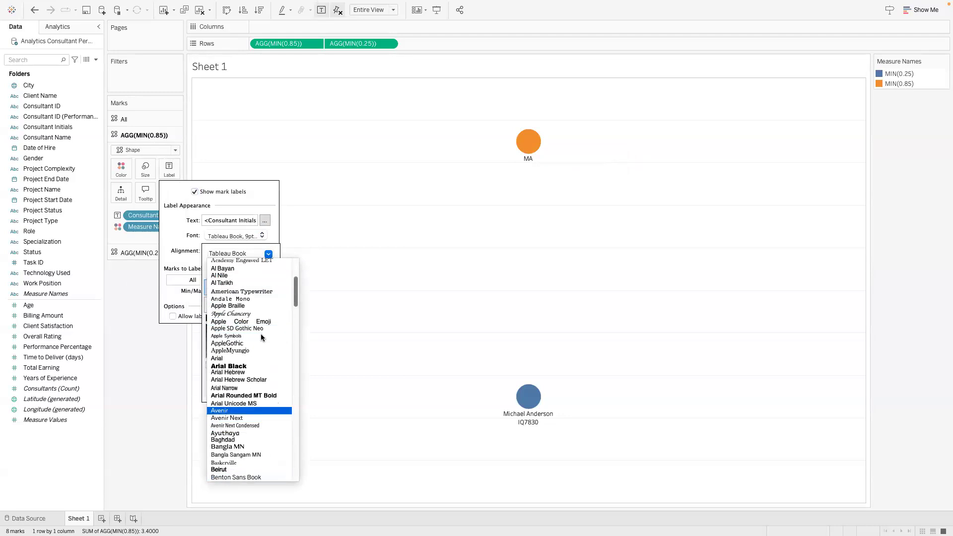
pyautogui.click(233, 358)
pyautogui.click(226, 239)
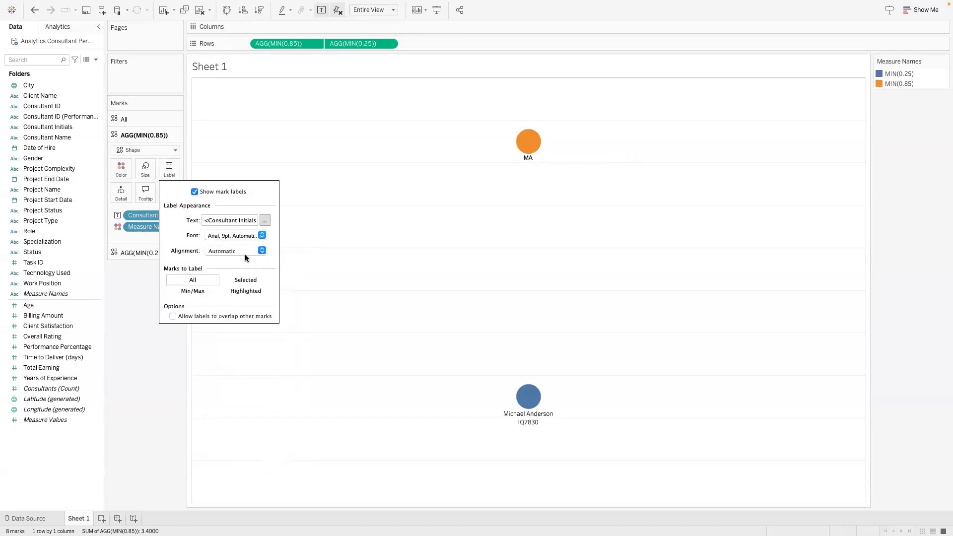
# - Align the MIN(0.85) mark labels to the horizontal center and vertical middle
pyautogui.click(245, 254)
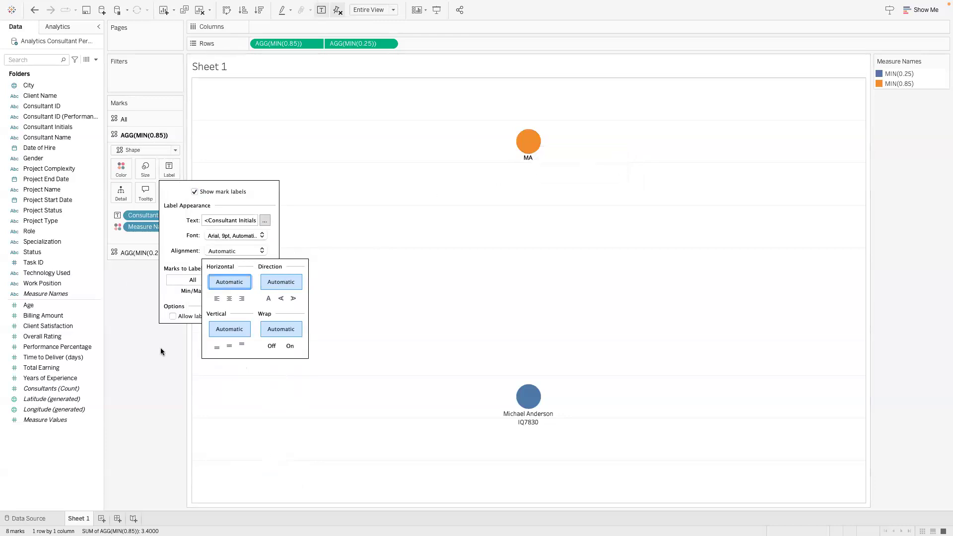
pyautogui.click(229, 298)
pyautogui.click(229, 345)
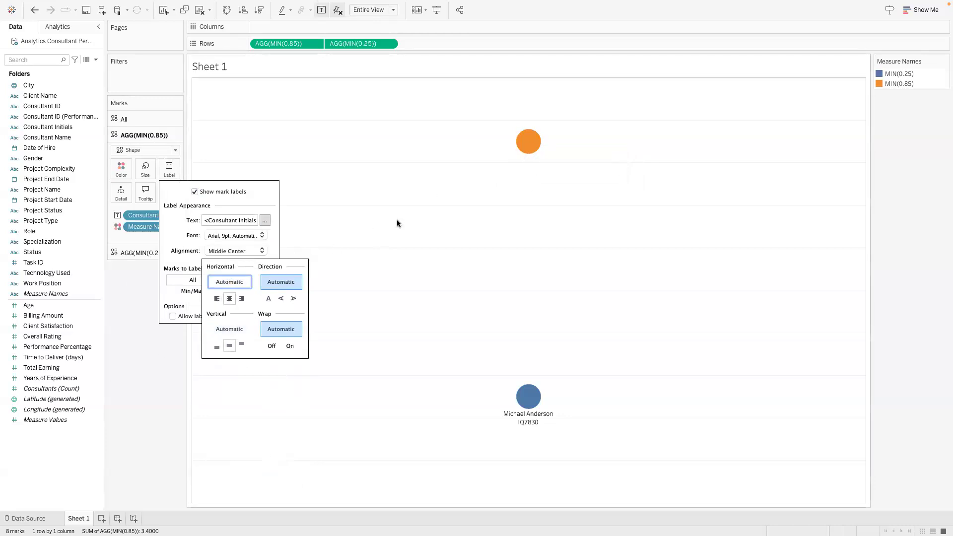
# - Try to set the Consultant Initials label text of the MIN(0.85) marks to white
pyautogui.click(325, 129)
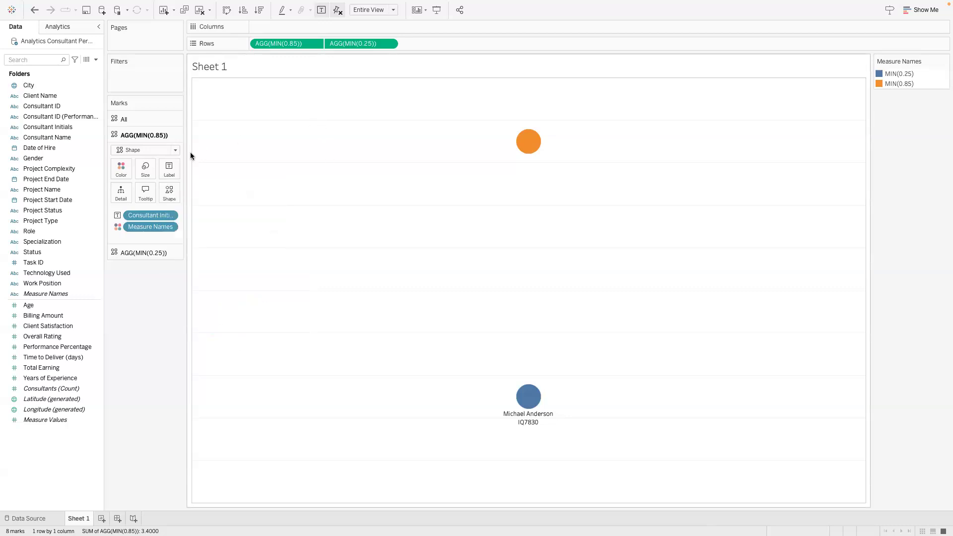
pyautogui.click(174, 172)
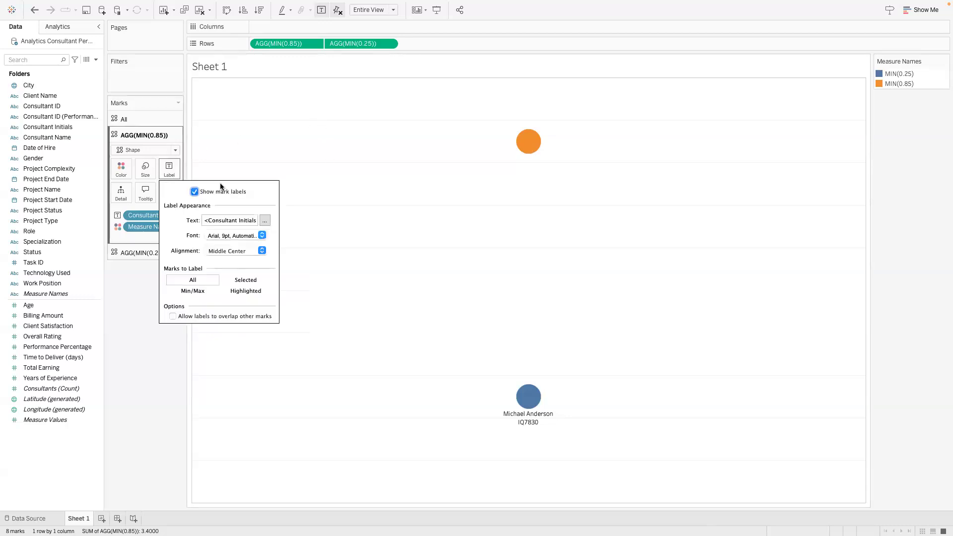
pyautogui.click(265, 220)
pyautogui.press('super+a')
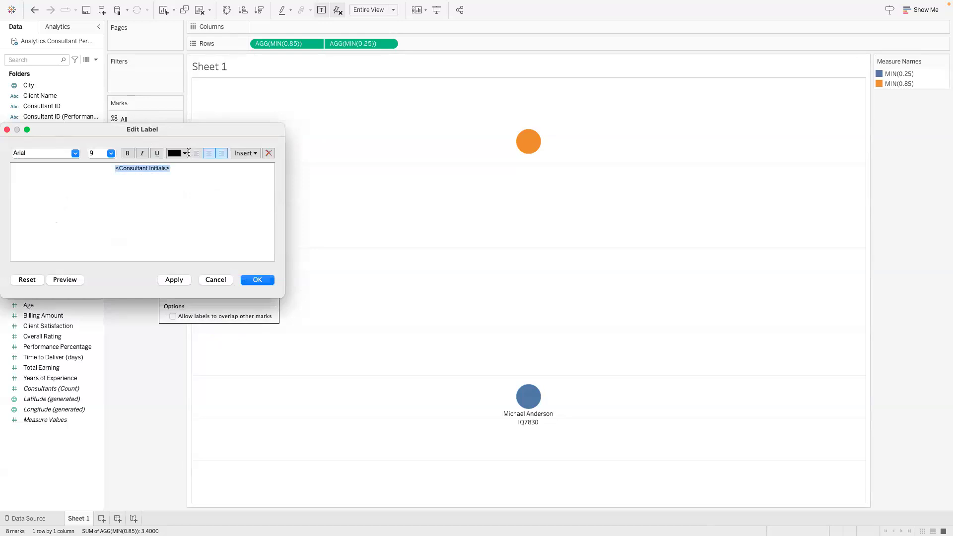
pyautogui.click(184, 153)
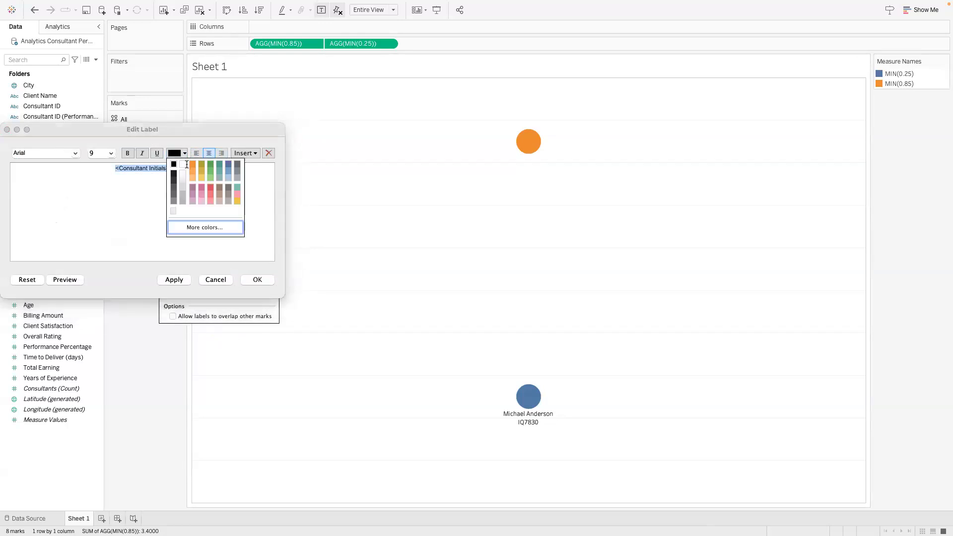
pyautogui.click(184, 165)
pyautogui.click(257, 281)
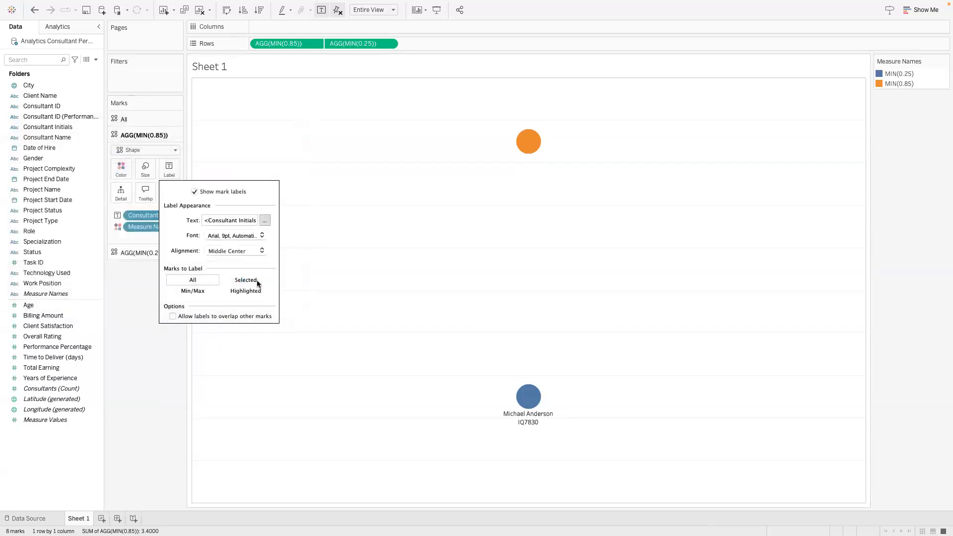
# - Allow the MIN(0.85) labels to overlap other marks and slightly widen the Marks card
pyautogui.click(172, 316)
pyautogui.click(399, 234)
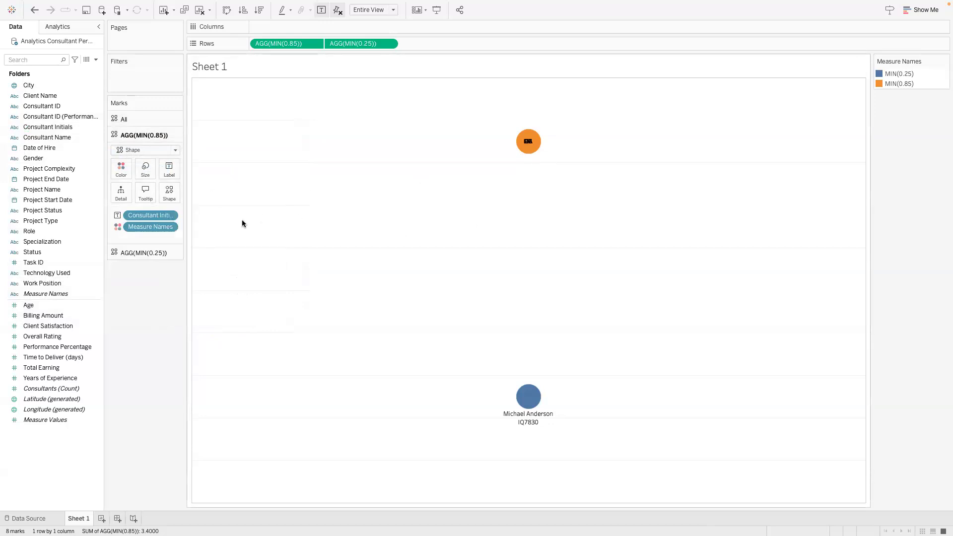
pyautogui.moveTo(189, 204); pyautogui.dragTo(209, 198)
# - Remove the Measure Names color field from the MIN(0.85) marks
pyautogui.moveTo(166, 227); pyautogui.dragTo(161, 392)
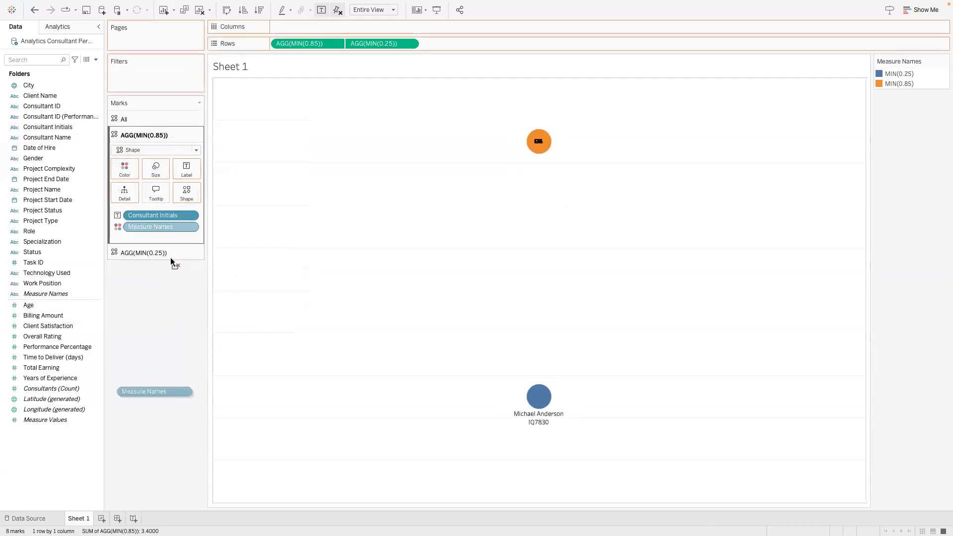
pyautogui.moveTo(204, 211); pyautogui.dragTo(549, 127)
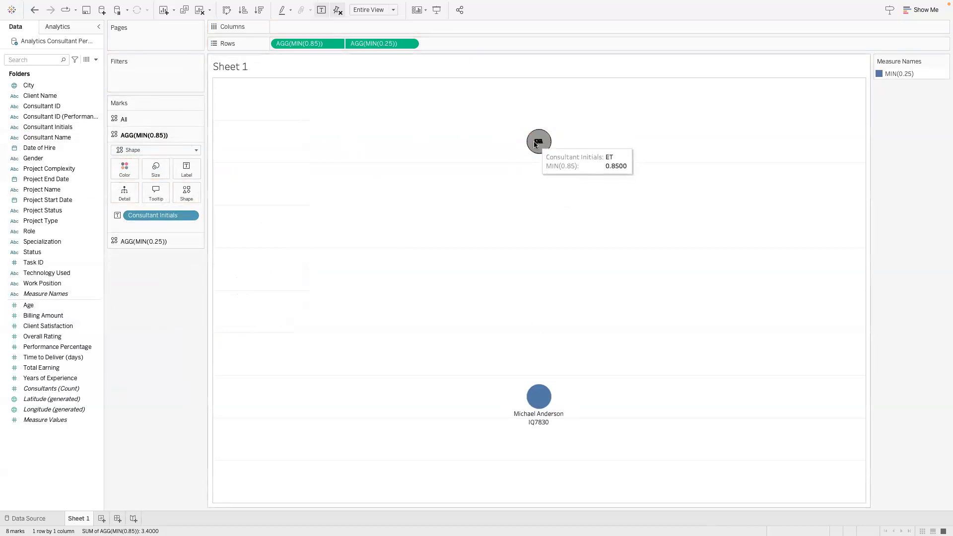
pyautogui.click(42, 105)
pyautogui.moveTo(539, 141)
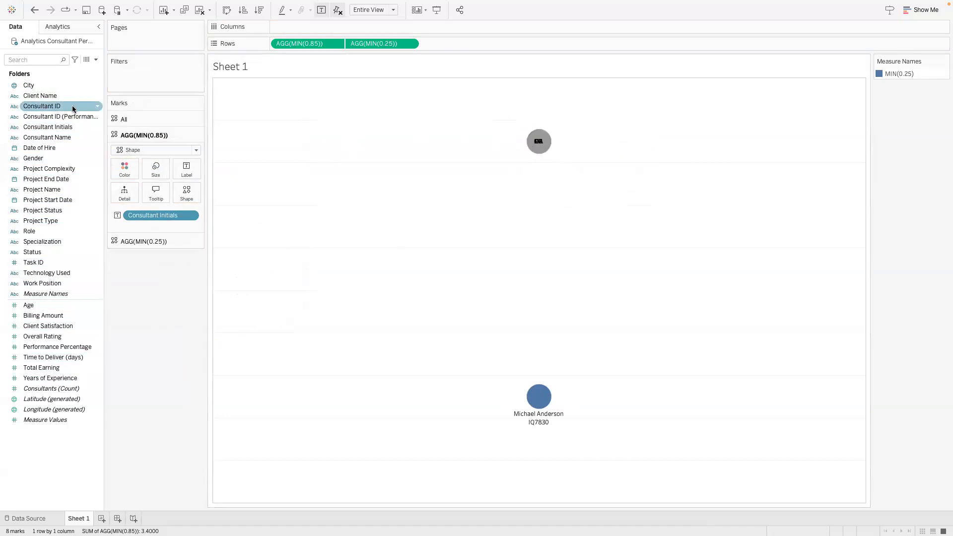
# - Filter the view by Consultant Name, keeping only the first consultant in the list
pyautogui.moveTo(70, 138); pyautogui.dragTo(158, 79)
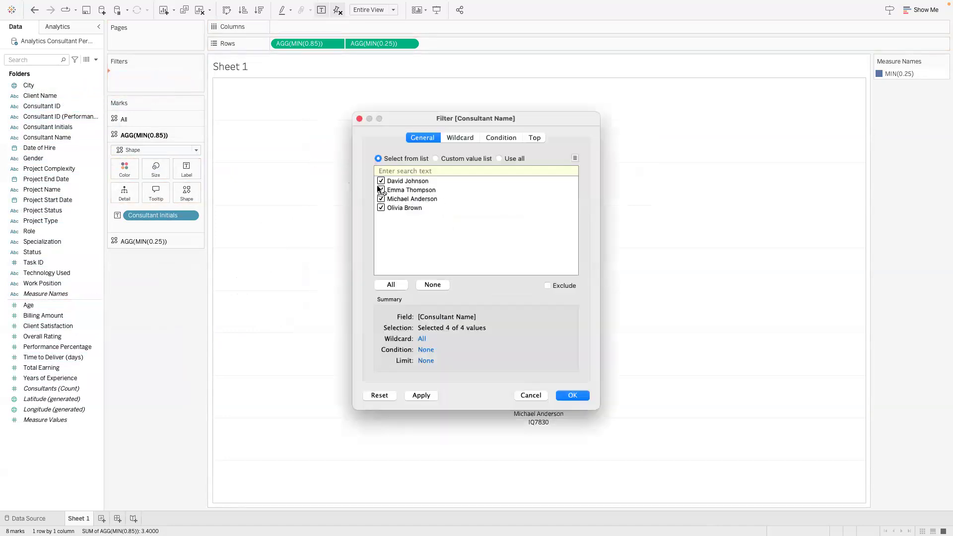
pyautogui.click(380, 198)
pyautogui.click(576, 397)
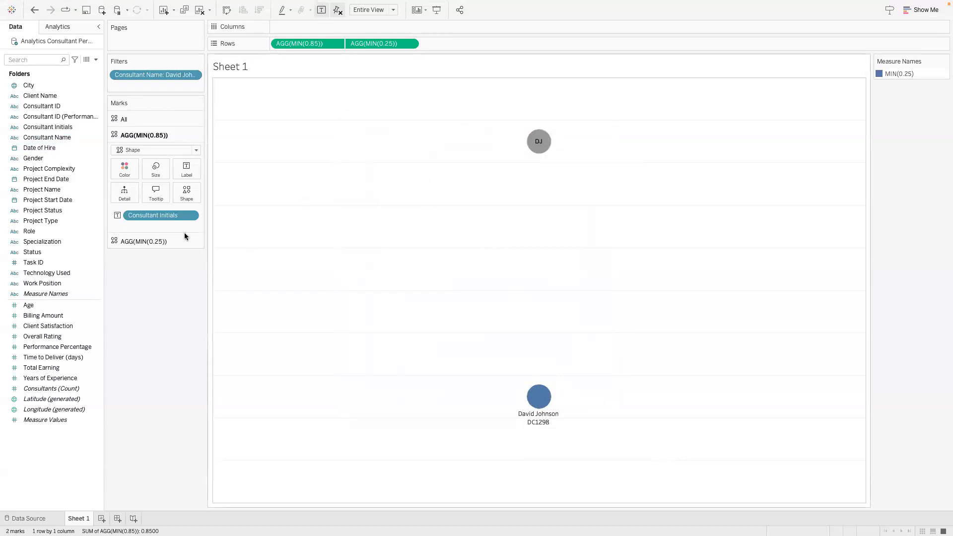
pyautogui.click(190, 168)
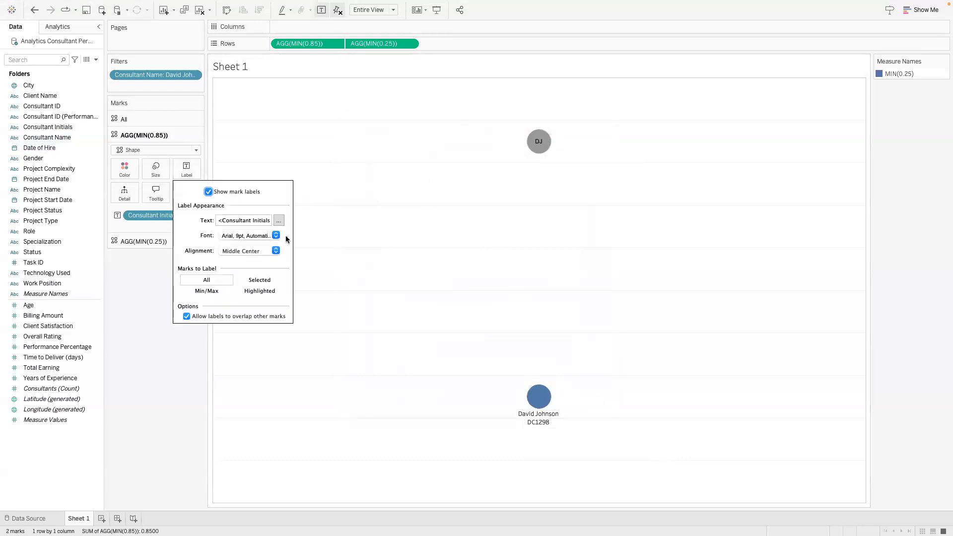
pyautogui.click(134, 241)
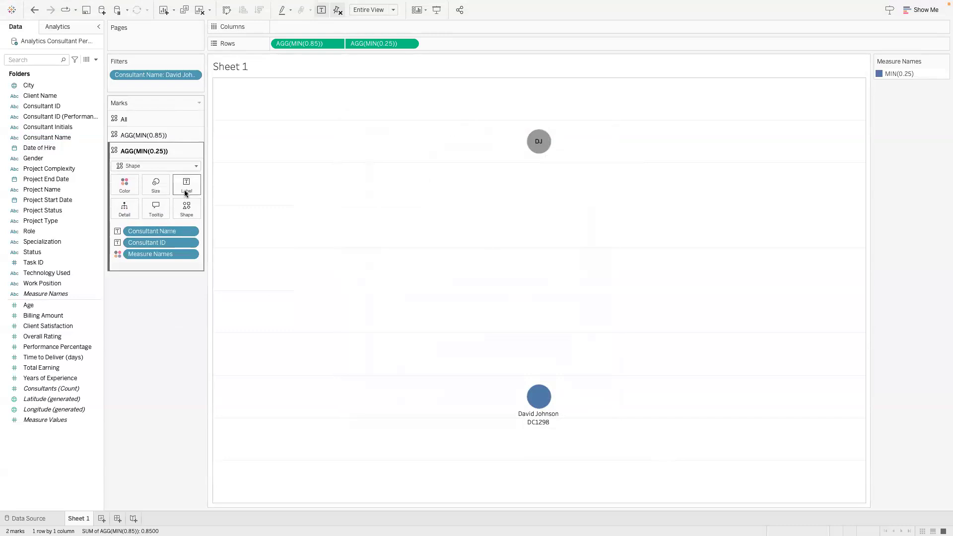
pyautogui.click(185, 193)
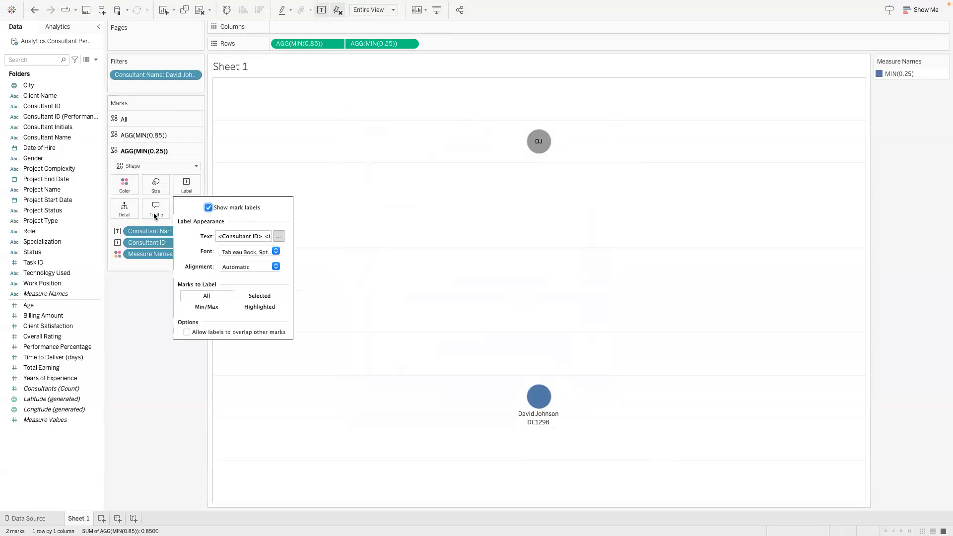
pyautogui.click(155, 184)
pyautogui.click(154, 167)
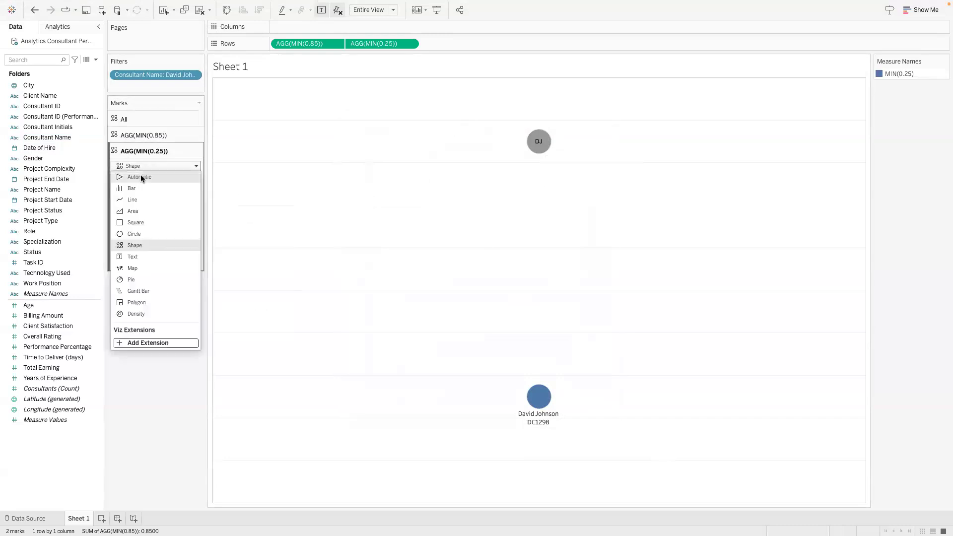
pyautogui.click(145, 278)
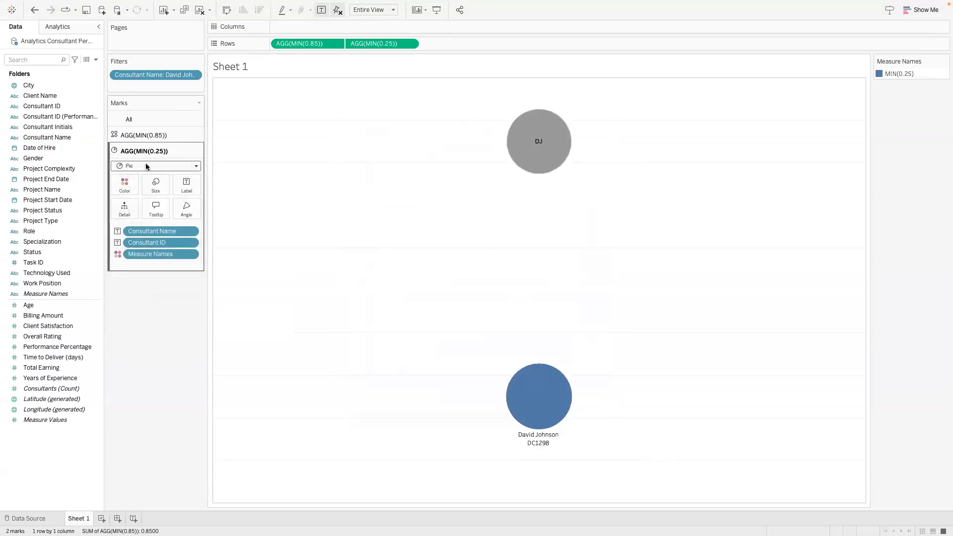
pyautogui.click(145, 167)
pyautogui.click(148, 245)
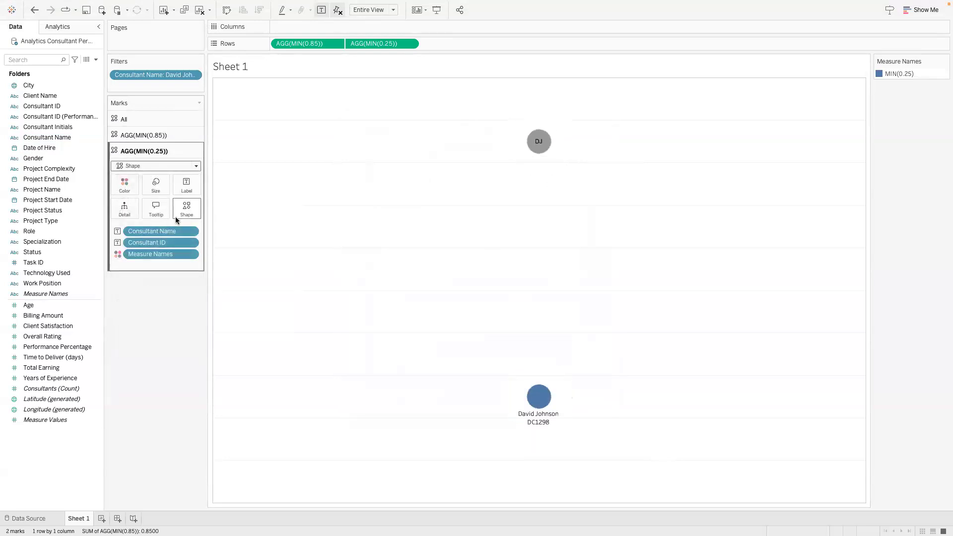
# - Change the shape of the MIN(0.25) marks to the blank rectangular shape from the Custom Shapes palette
pyautogui.click(187, 208)
pyautogui.click(204, 277)
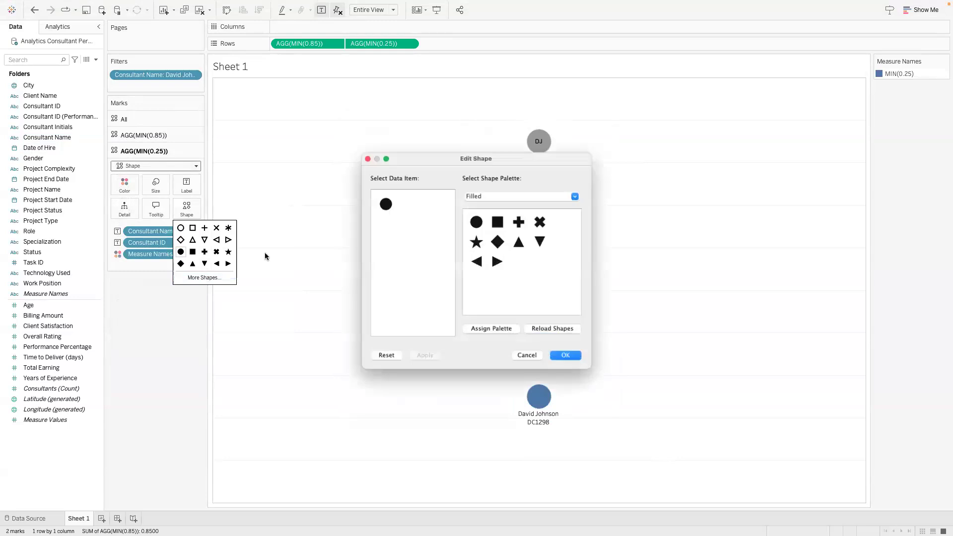
pyautogui.click(573, 190)
pyautogui.click(505, 234)
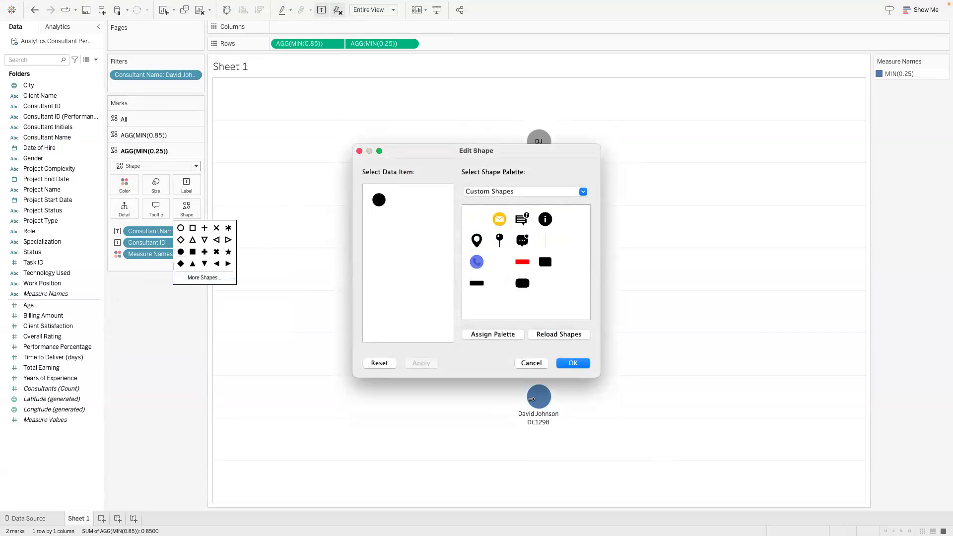
pyautogui.click(504, 266)
pyautogui.click(568, 365)
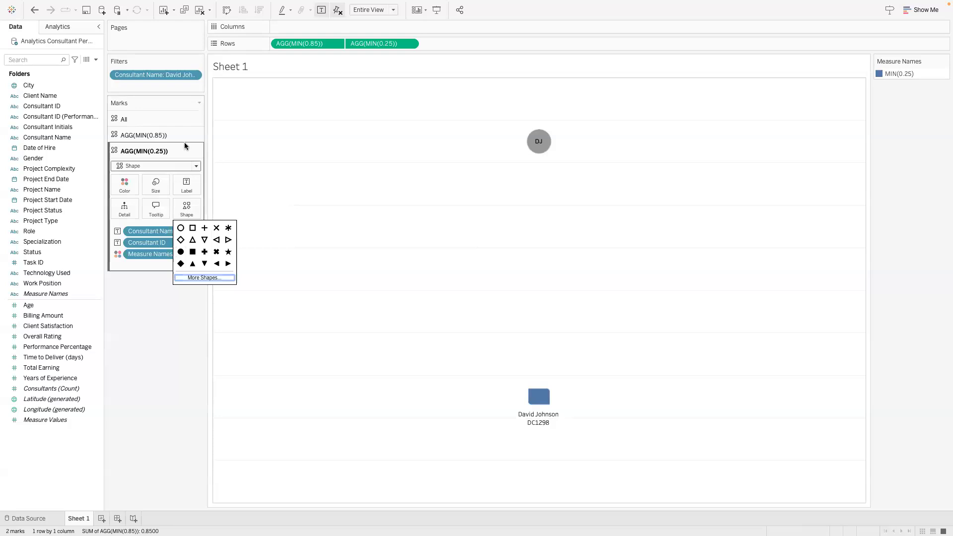
pyautogui.click(653, 358)
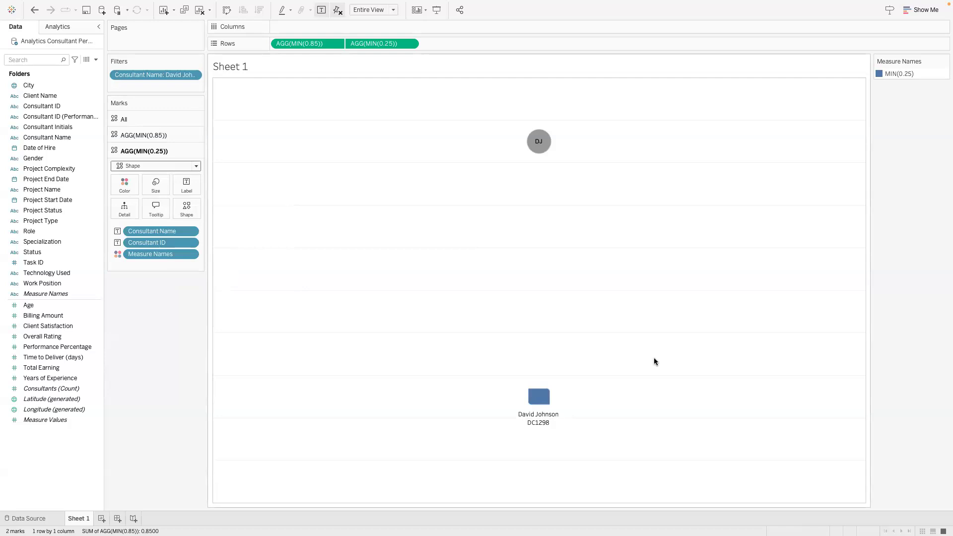
# - Shrink the MIN(0.25) marks to the smallest size and set their color opacity to 0%
pyautogui.click(156, 185)
pyautogui.moveTo(184, 213); pyautogui.dragTo(125, 209)
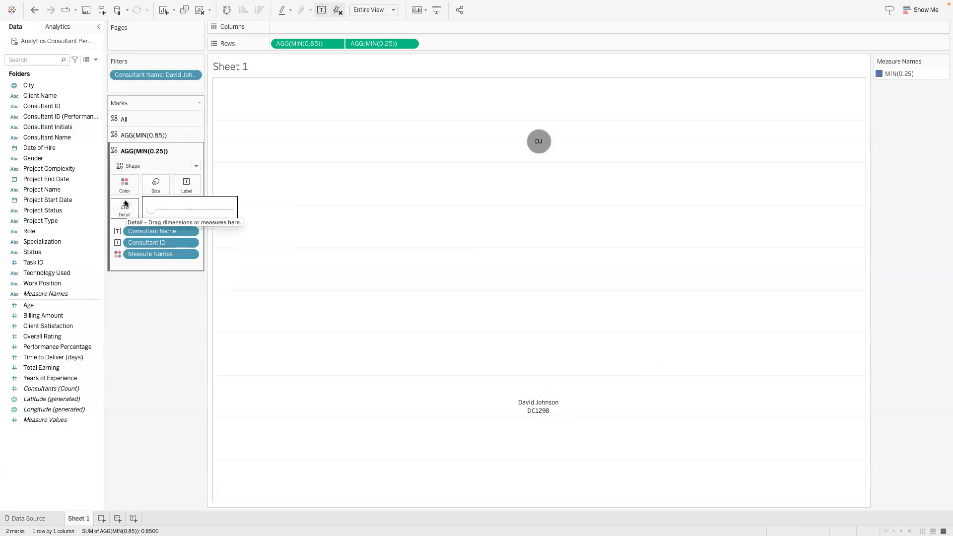
pyautogui.click(125, 184)
pyautogui.moveTo(166, 243); pyautogui.dragTo(111, 236)
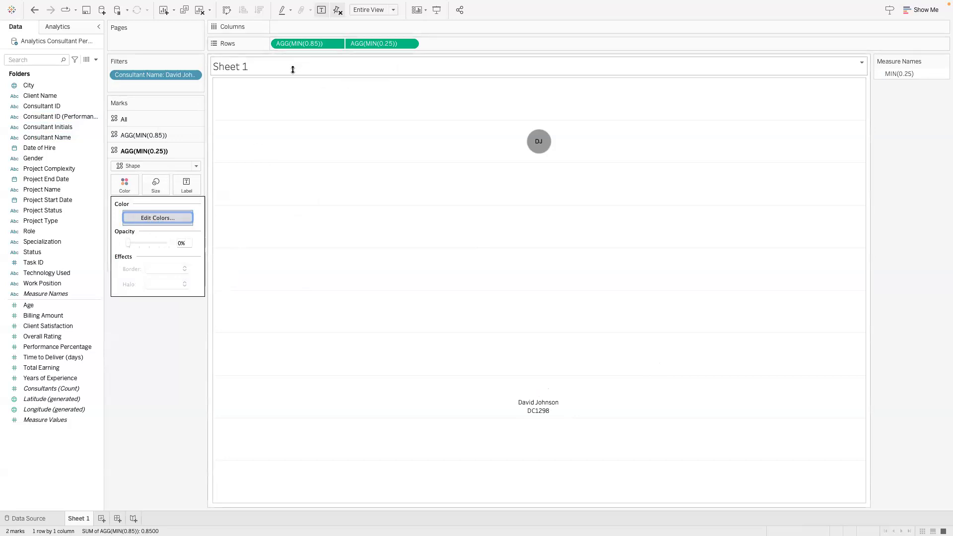
pyautogui.click(283, 185)
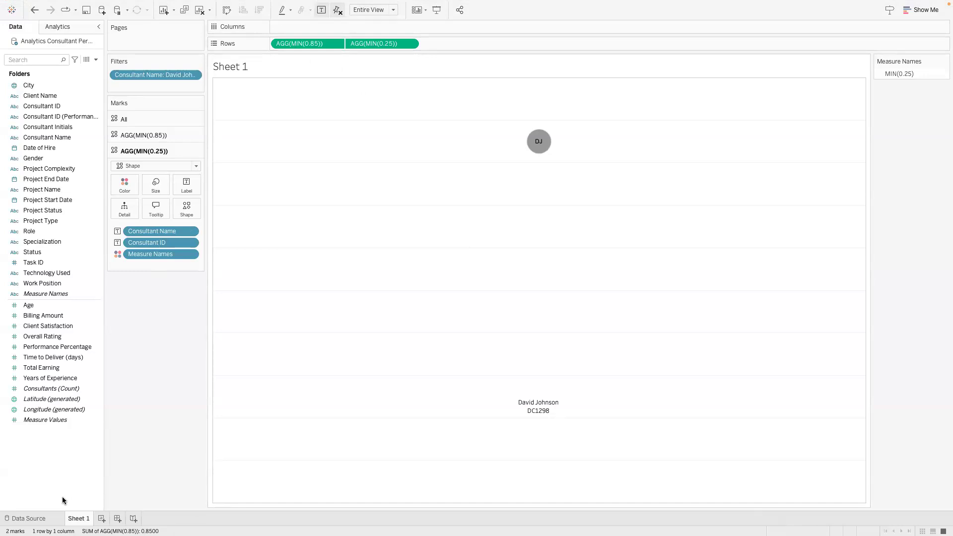
# - Create a new worksheet and add the ad-hoc calculation MIN(1) to Rows
pyautogui.click(101, 518)
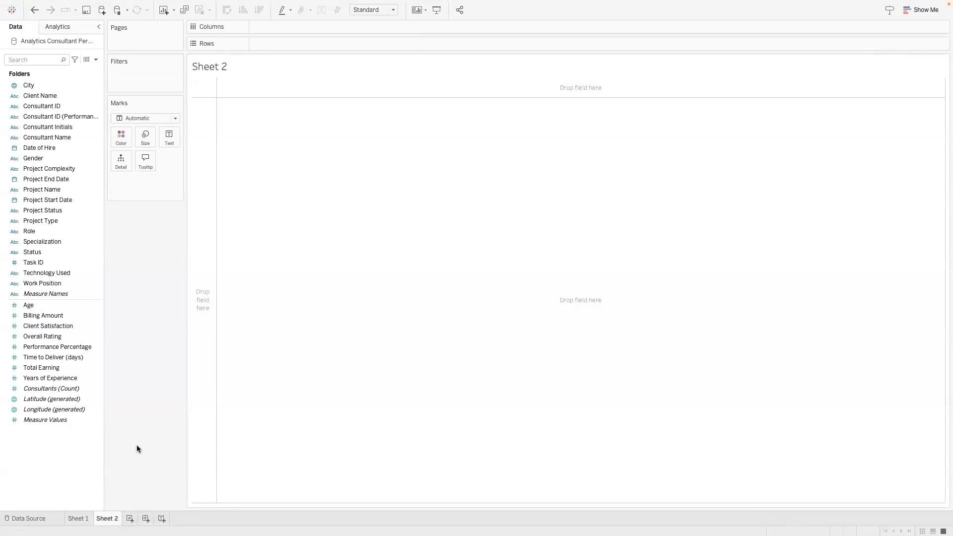
pyautogui.moveTo(63, 316); pyautogui.dragTo(295, 48)
pyautogui.doubleClick(288, 42)
pyautogui.write('MIN')
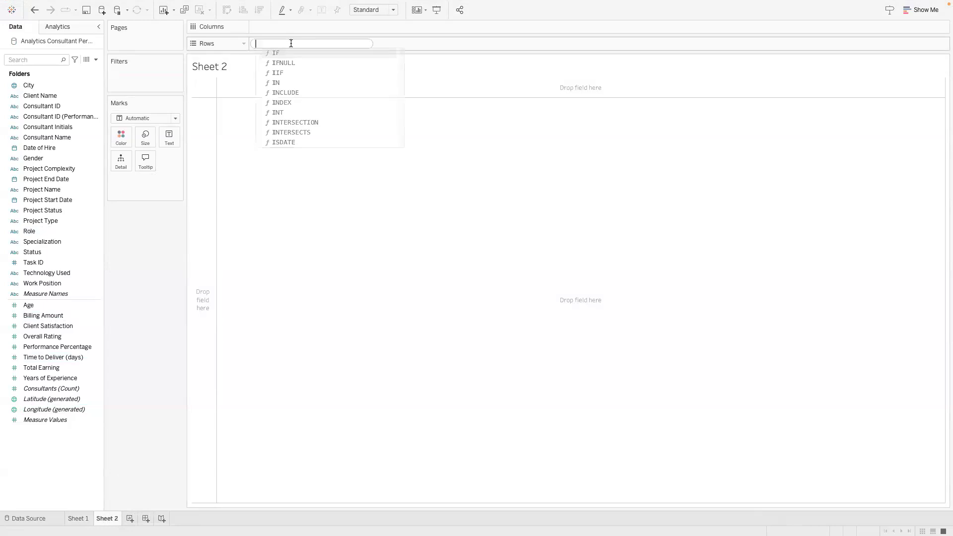
pyautogui.write('(1)')
pyautogui.press('Return')
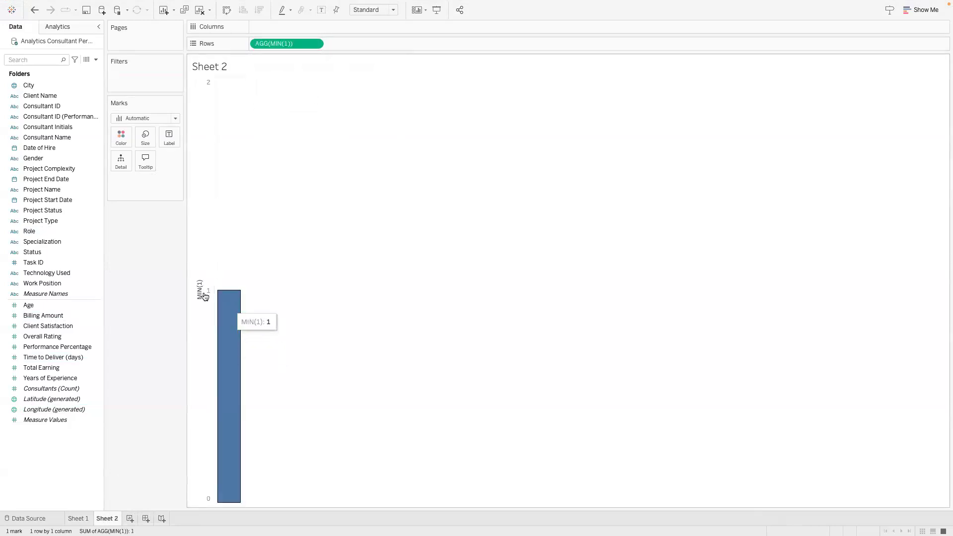
pyautogui.click(207, 499)
pyautogui.moveTo(234, 295)
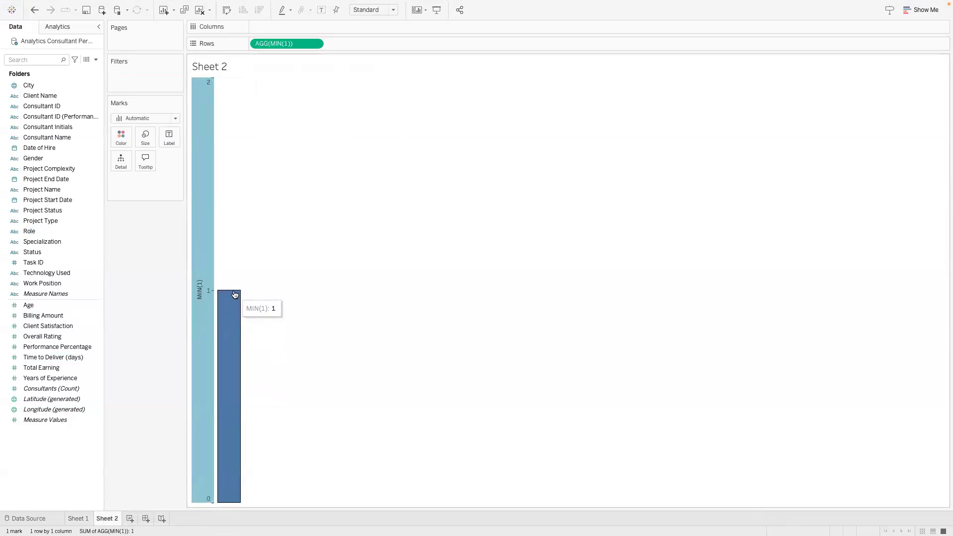
# - Label the MIN(1) bar with Consultant Initials, leaving Consultant ID off the marks
pyautogui.click(76, 109)
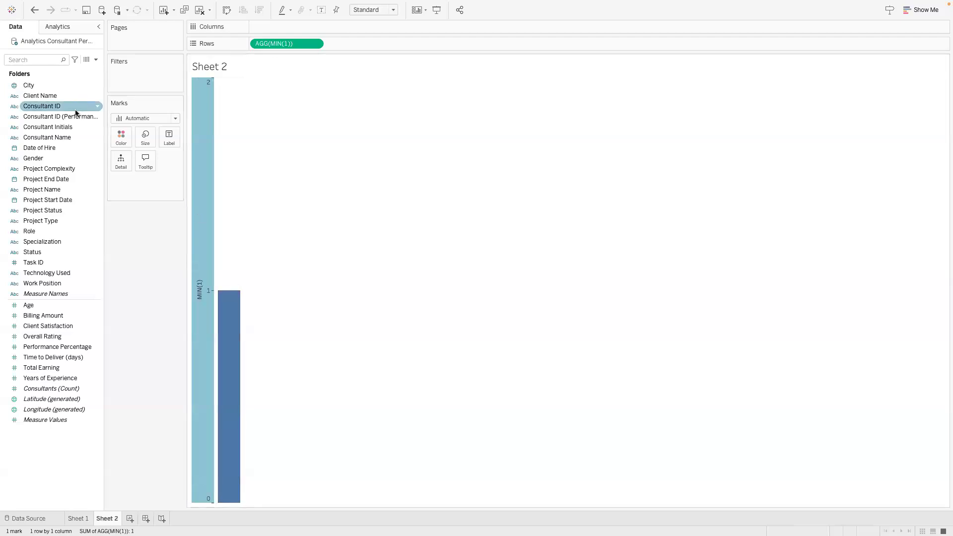
pyautogui.moveTo(63, 110); pyautogui.dragTo(169, 139)
pyautogui.moveTo(153, 183); pyautogui.dragTo(144, 238)
pyautogui.moveTo(50, 127); pyautogui.dragTo(169, 139)
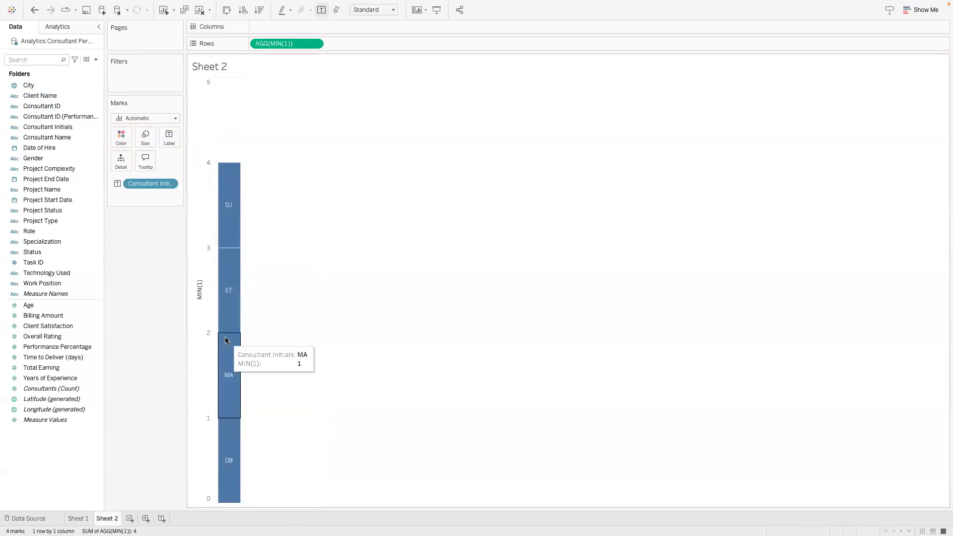
# - Filter the new sheet by Consultant Initials so that only DJ is included
pyautogui.moveTo(145, 182); pyautogui.dragTo(149, 75)
pyautogui.click(420, 286)
pyautogui.click(381, 181)
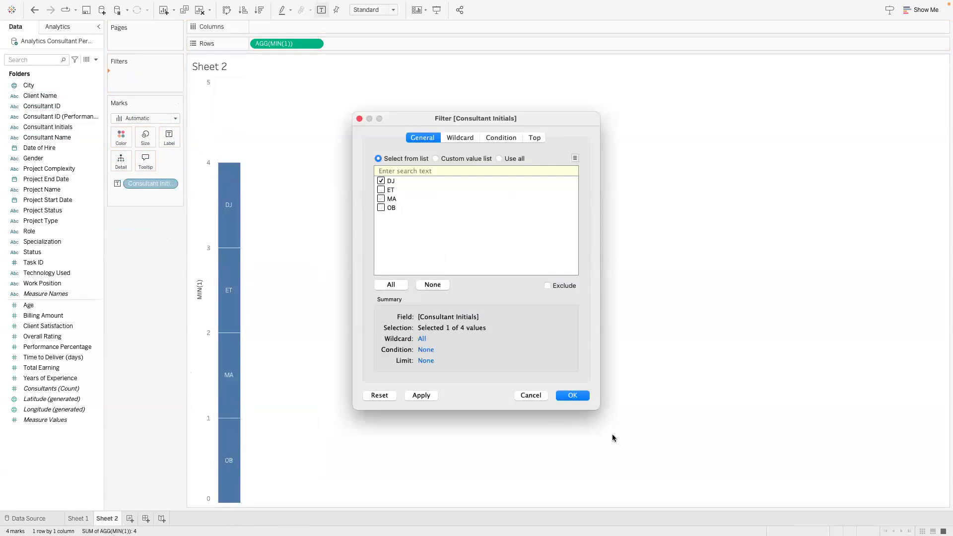
pyautogui.click(572, 396)
pyautogui.moveTo(233, 287)
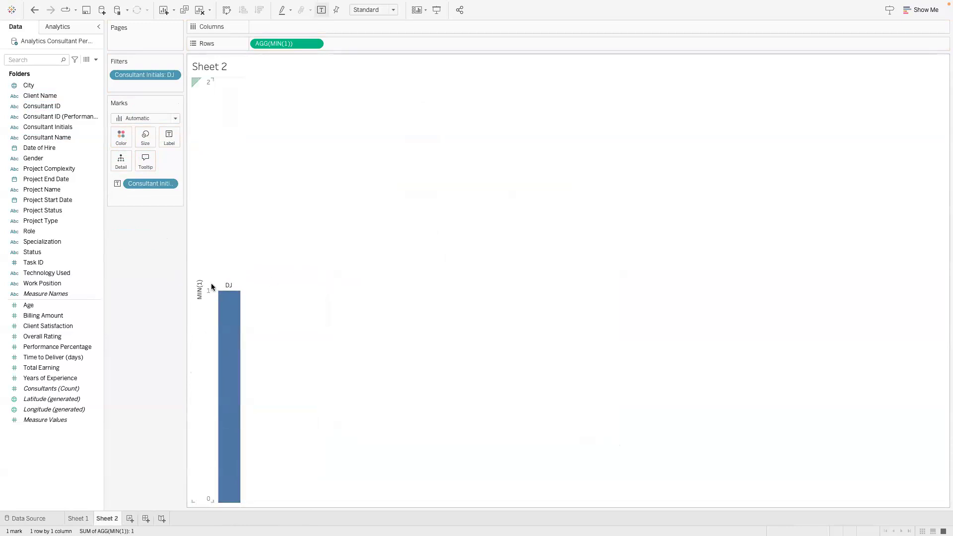
pyautogui.moveTo(221, 315)
pyautogui.click(238, 313)
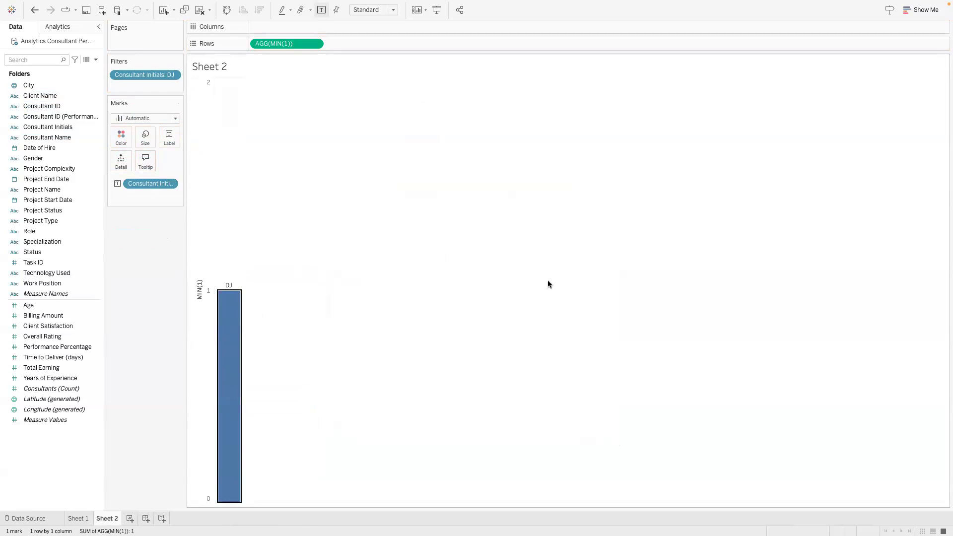
pyautogui.doubleClick(285, 44)
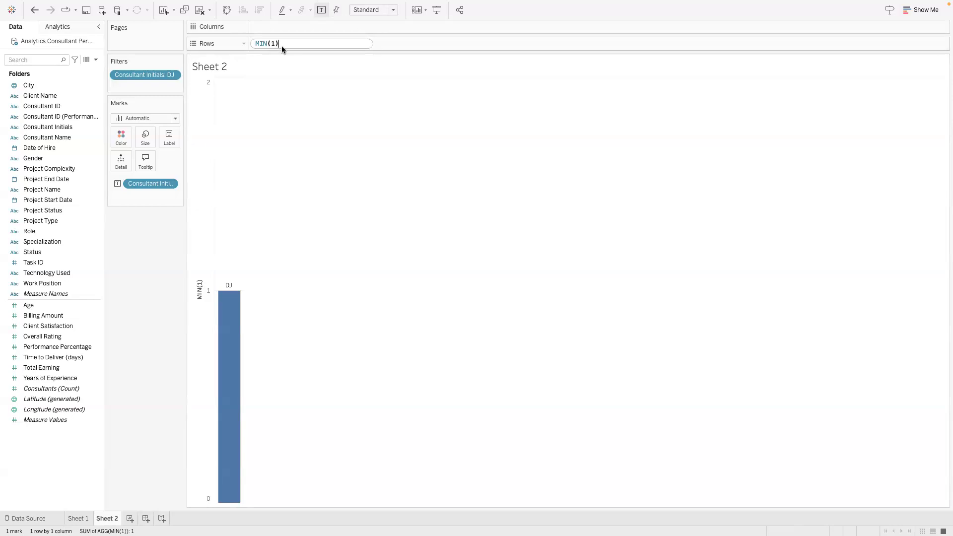
pyautogui.press('Return')
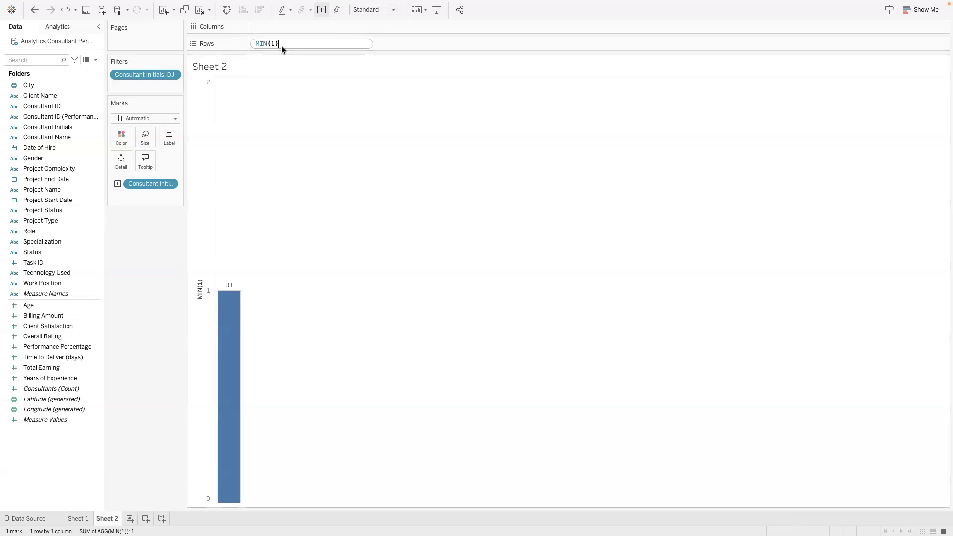
# - Return to Sheet 1 and change the row calculation that positions the initials circle to MIN(0.5)
pyautogui.click(79, 519)
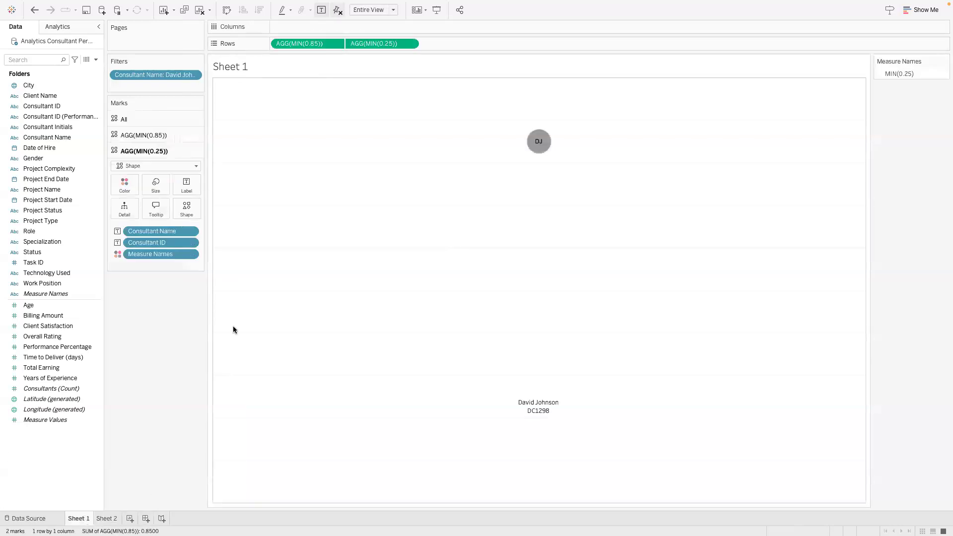
pyautogui.moveTo(543, 142)
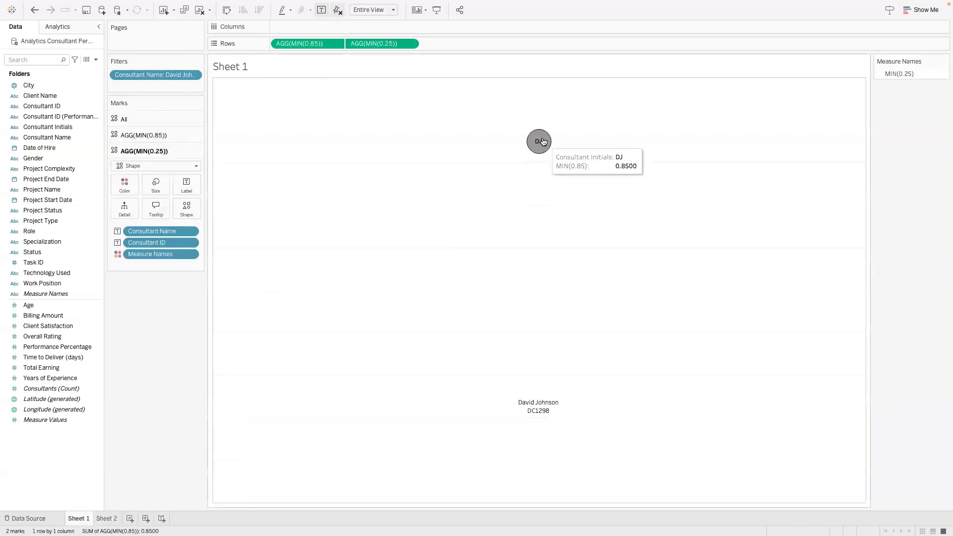
pyautogui.doubleClick(307, 43)
pyautogui.moveTo(306, 44); pyautogui.dragTo(301, 44)
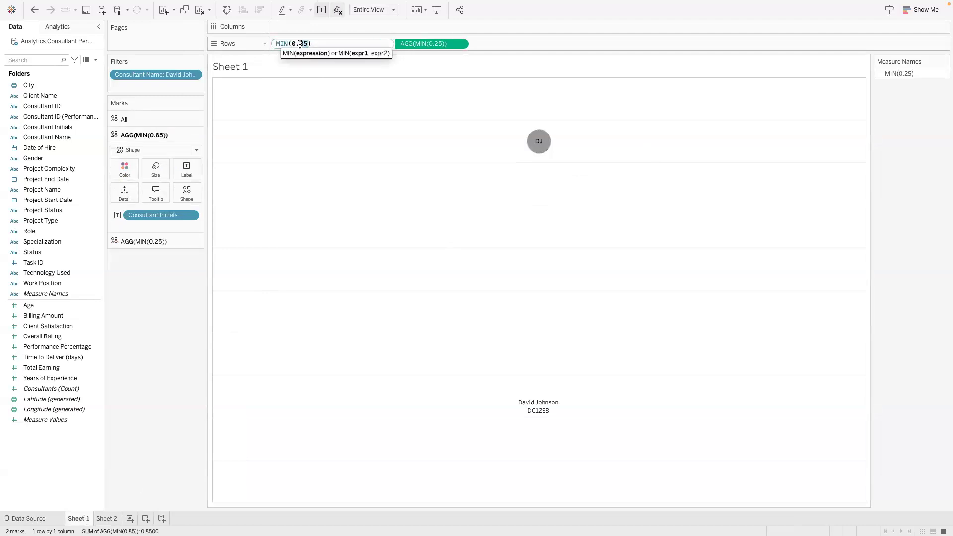
pyautogui.write('5')
pyautogui.press('Return')
pyautogui.moveTo(540, 290)
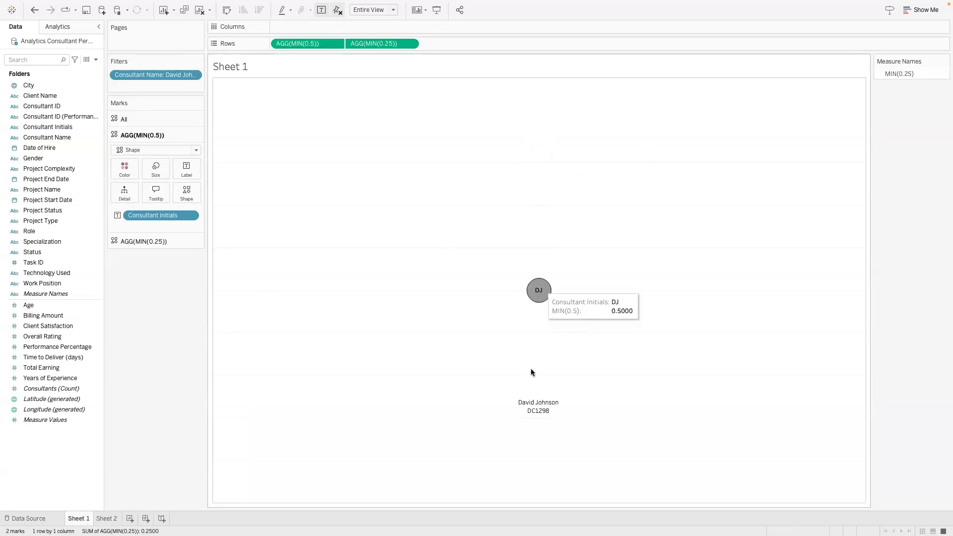
# - Change the row calculation that positions the consultant name and ID to MIN(0.5), and select the marks to check their positions
pyautogui.moveTo(531, 370)
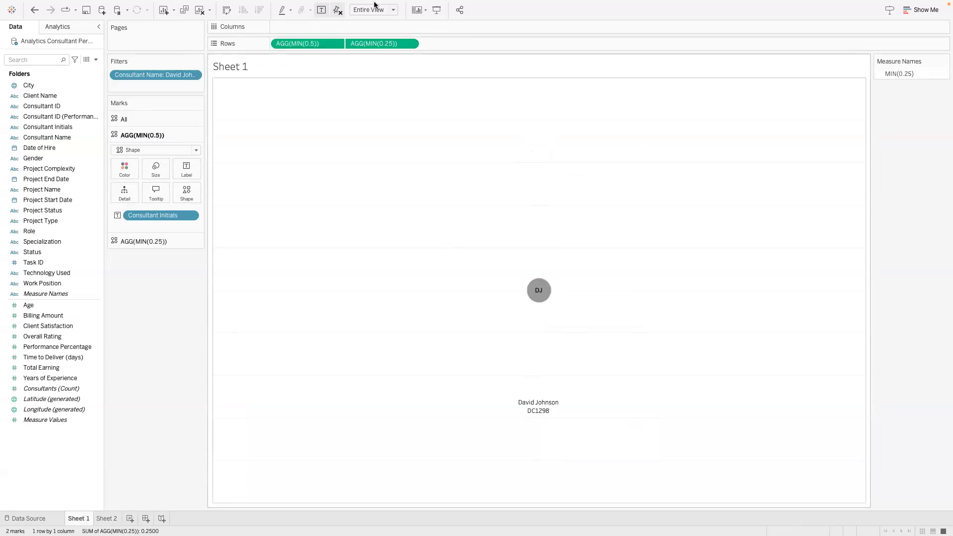
pyautogui.click(394, 47)
pyautogui.doubleClick(392, 43)
pyautogui.press('BackSpace')
pyautogui.press('BackSpace')
pyautogui.write('5')
pyautogui.press('Return')
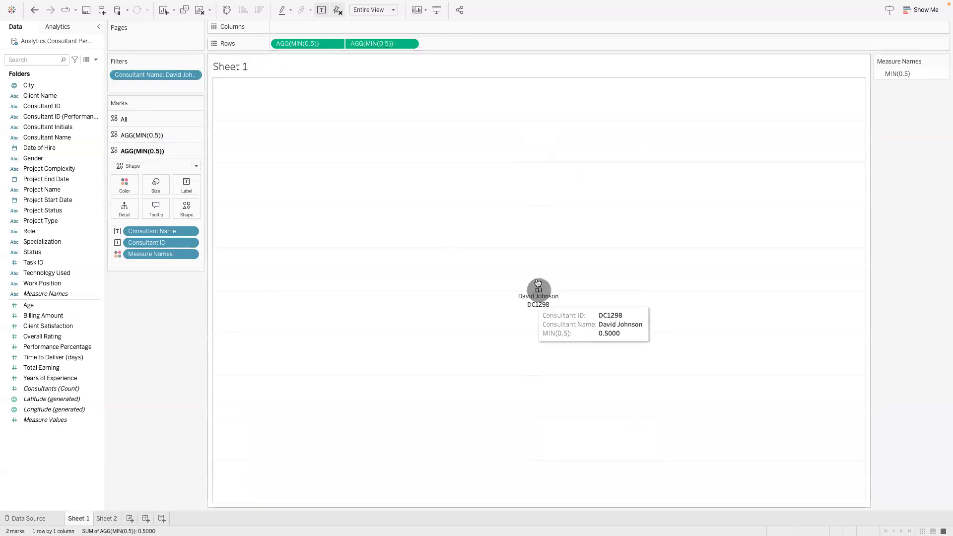
pyautogui.moveTo(523, 256); pyautogui.dragTo(702, 352)
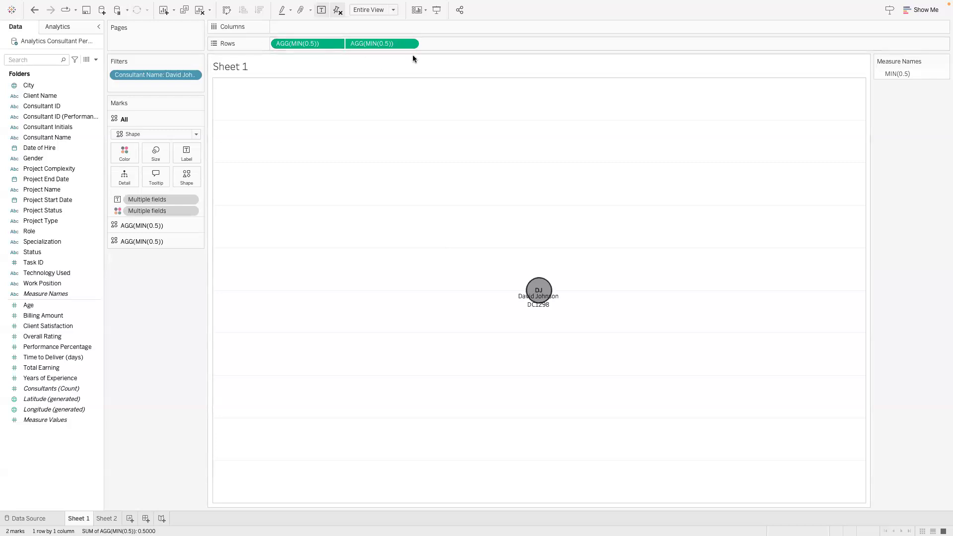
# - Set the row calculation of the initials circle to MIN(0.7), and check both marks by selecting and deselecting them
pyautogui.doubleClick(308, 44)
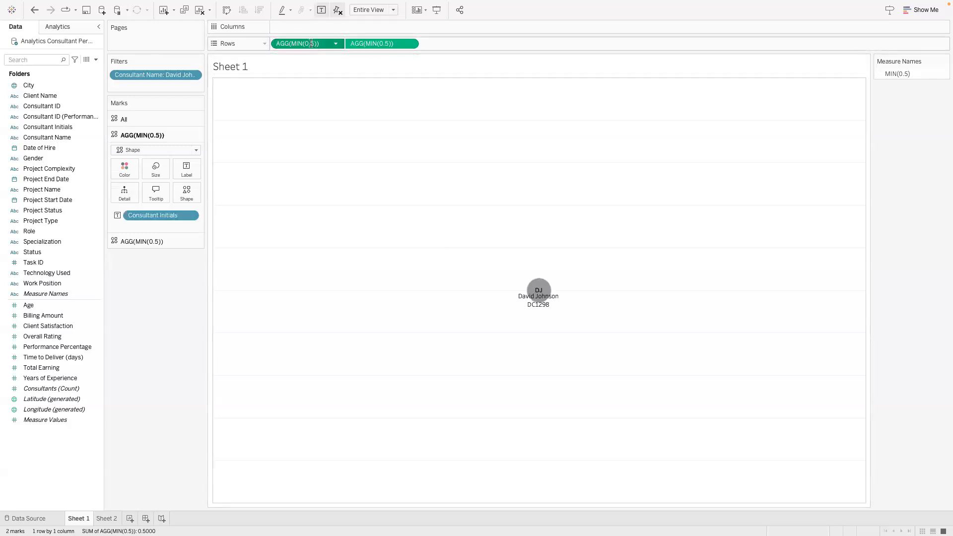
pyautogui.press('BackSpace')
pyautogui.write('7')
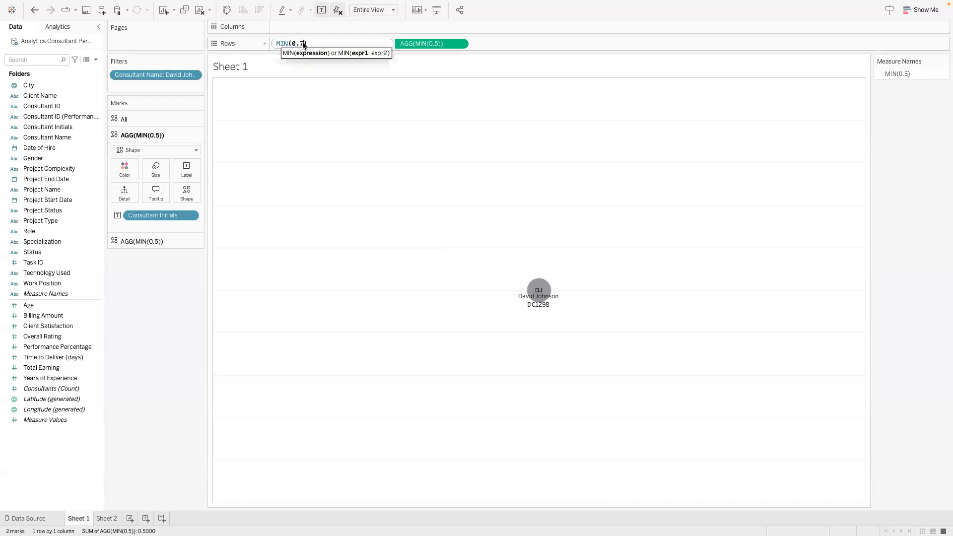
pyautogui.press('Return')
pyautogui.moveTo(540, 205)
pyautogui.moveTo(536, 298)
pyautogui.moveTo(223, 286); pyautogui.dragTo(869, 360)
pyautogui.moveTo(448, 142); pyautogui.dragTo(684, 239)
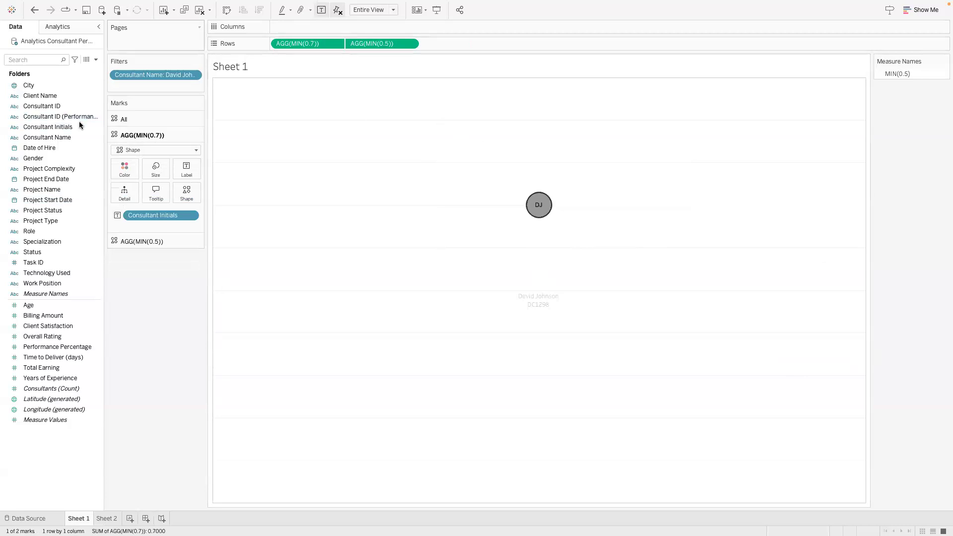
pyautogui.click(446, 242)
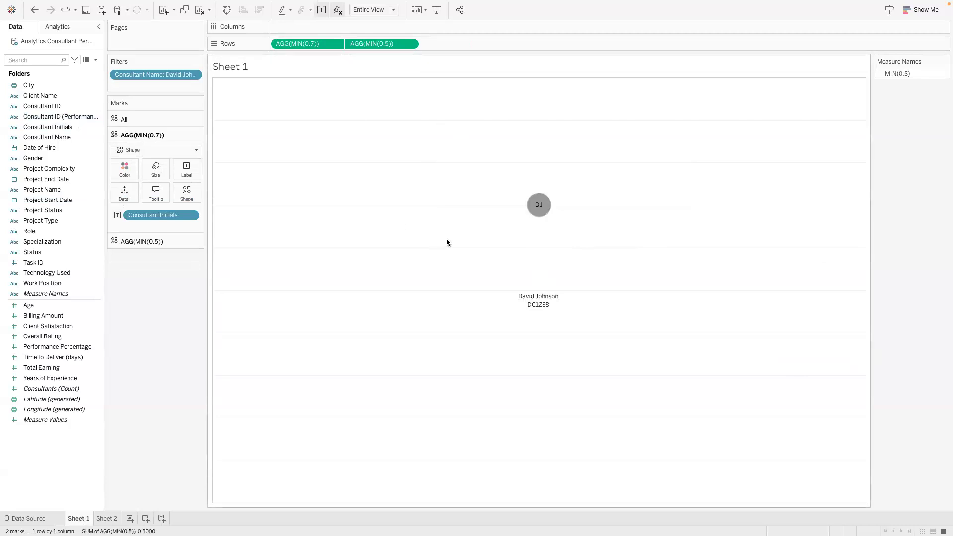
# - Show the axis headers of both row calculations and examine the options of the MIN(0.5) axis
pyautogui.click(409, 43)
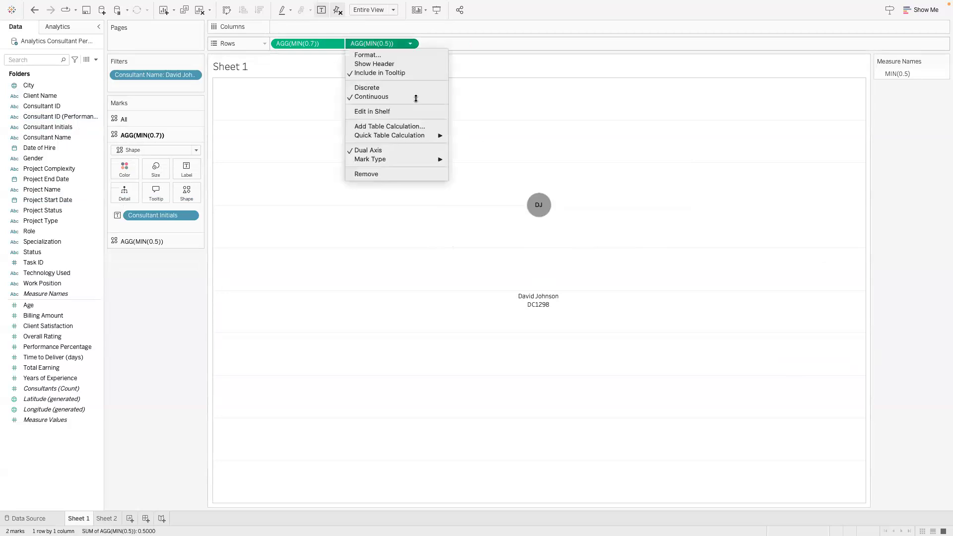
pyautogui.click(374, 63)
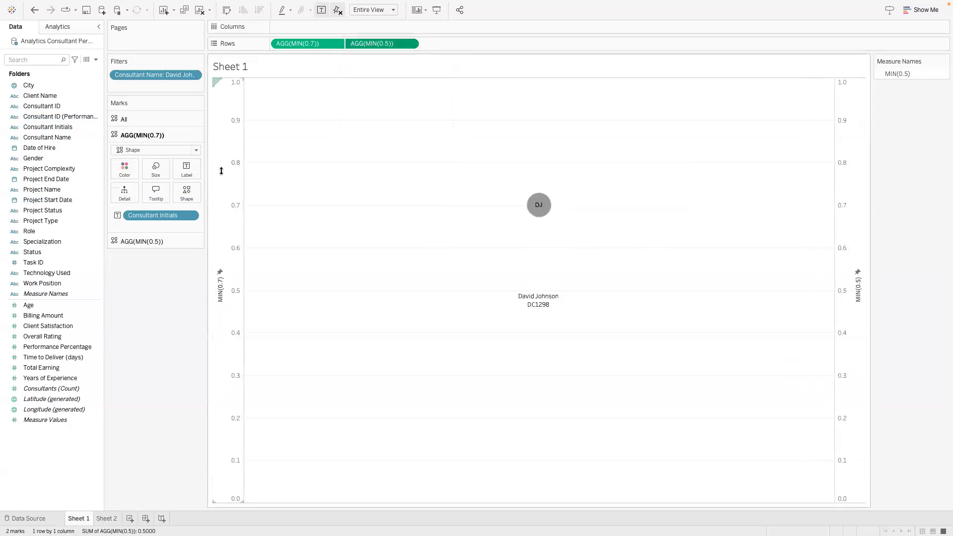
pyautogui.click(837, 169)
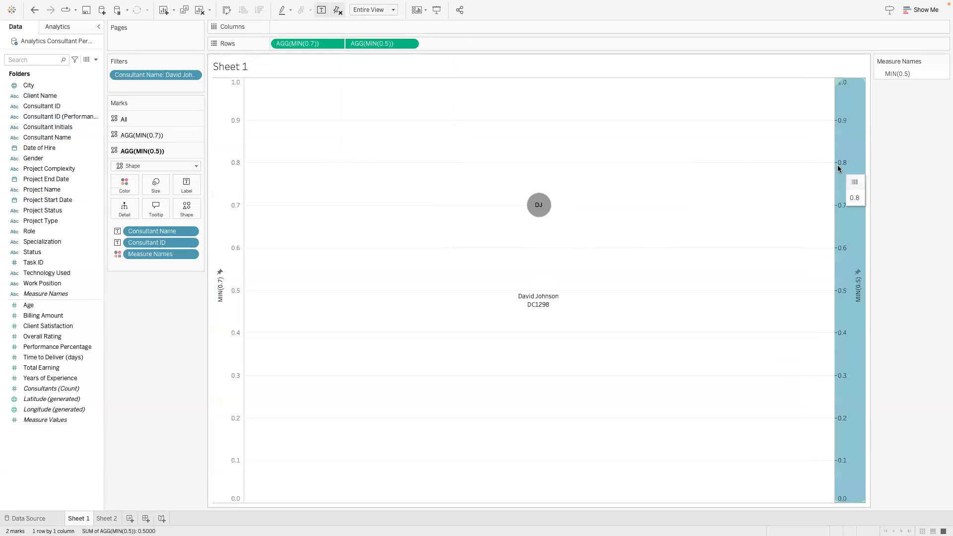
pyautogui.rightClick(840, 105)
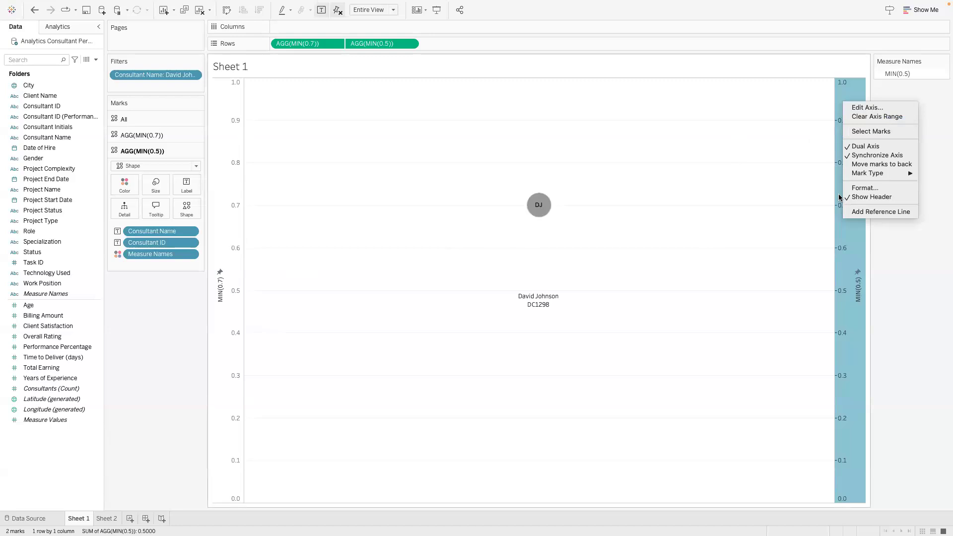
pyautogui.click(842, 255)
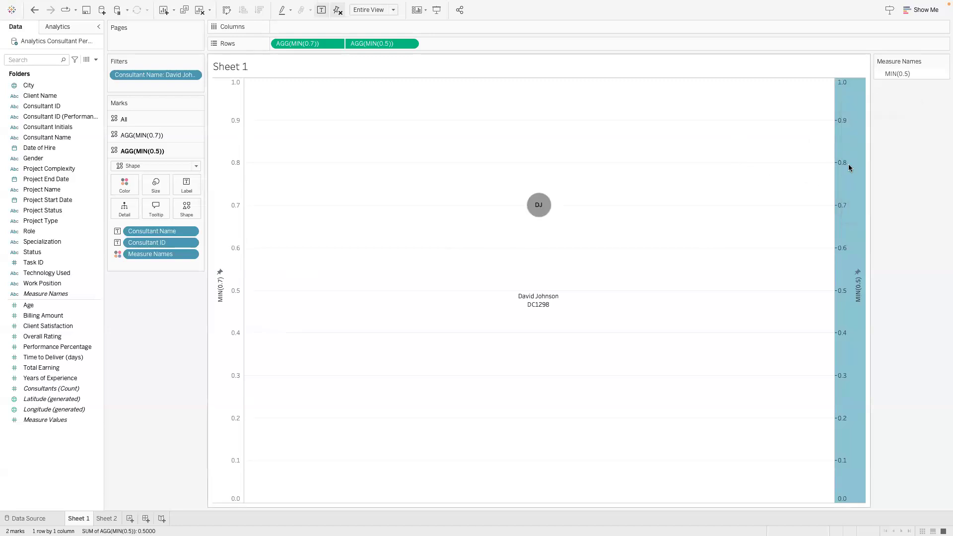
pyautogui.moveTo(799, 5)
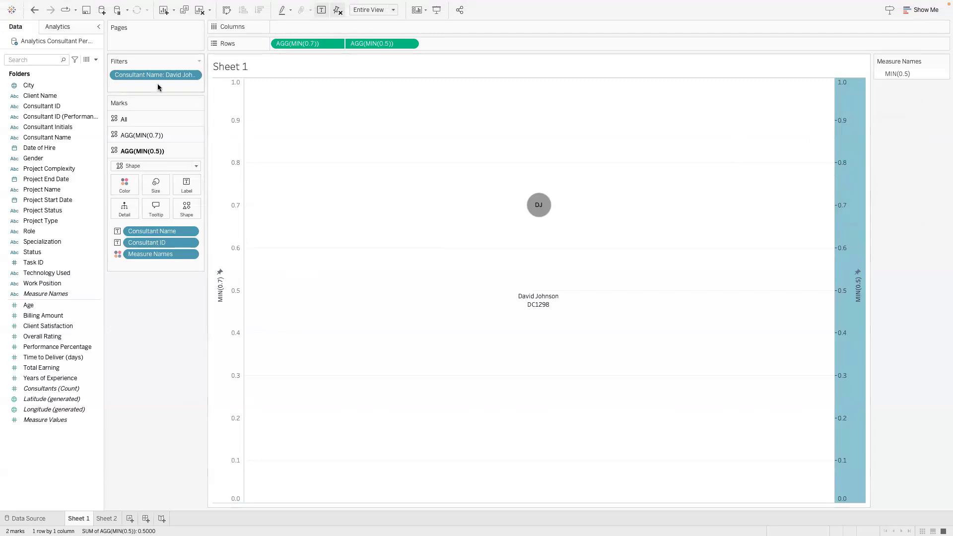
# - Remove the Consultant Name filter and take Measure Names off the color of the MIN(0.5) marks
pyautogui.moveTo(159, 74); pyautogui.dragTo(123, 402)
pyautogui.moveTo(154, 255); pyautogui.dragTo(155, 358)
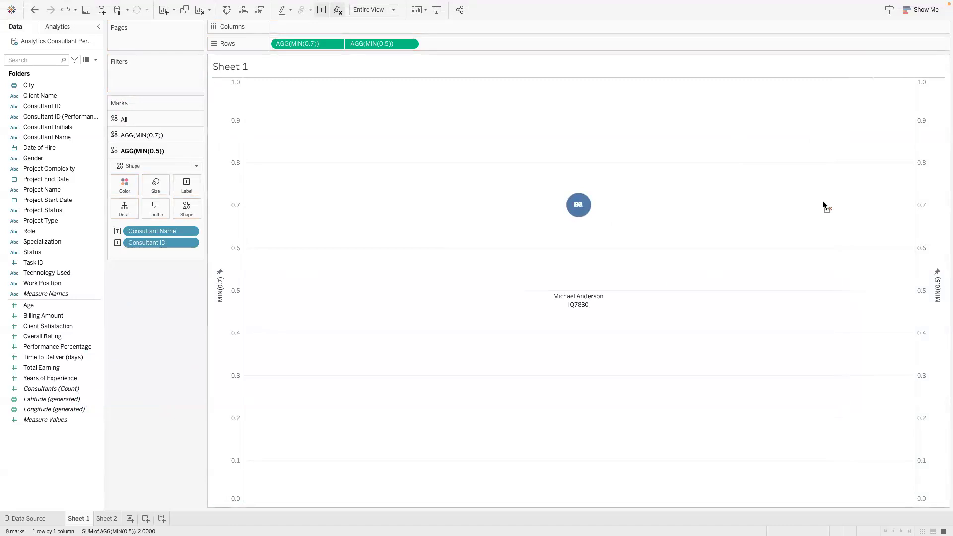
# - Hide the axis headers of both MIN(0.5) and MIN(0.7)
pyautogui.rightClick(920, 182)
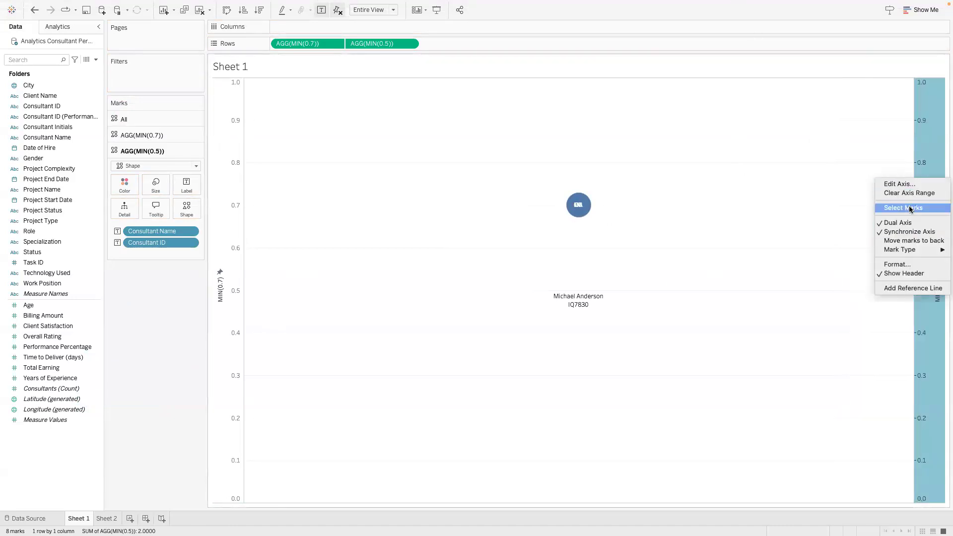
pyautogui.click(912, 277)
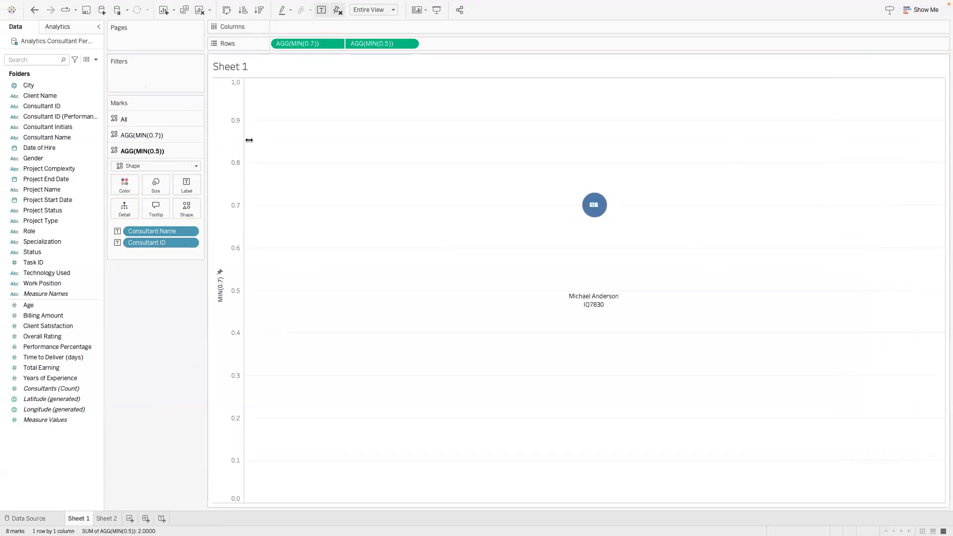
pyautogui.rightClick(239, 142)
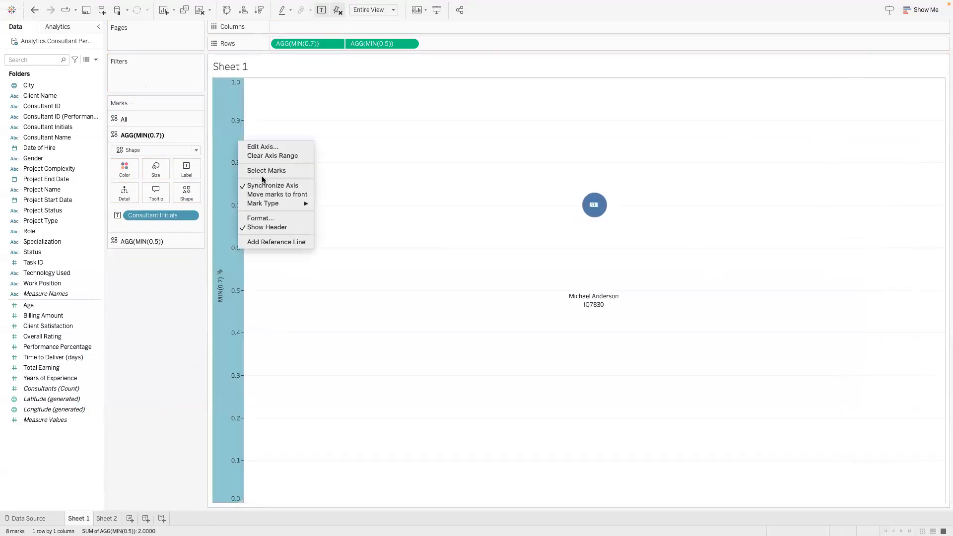
pyautogui.click(263, 224)
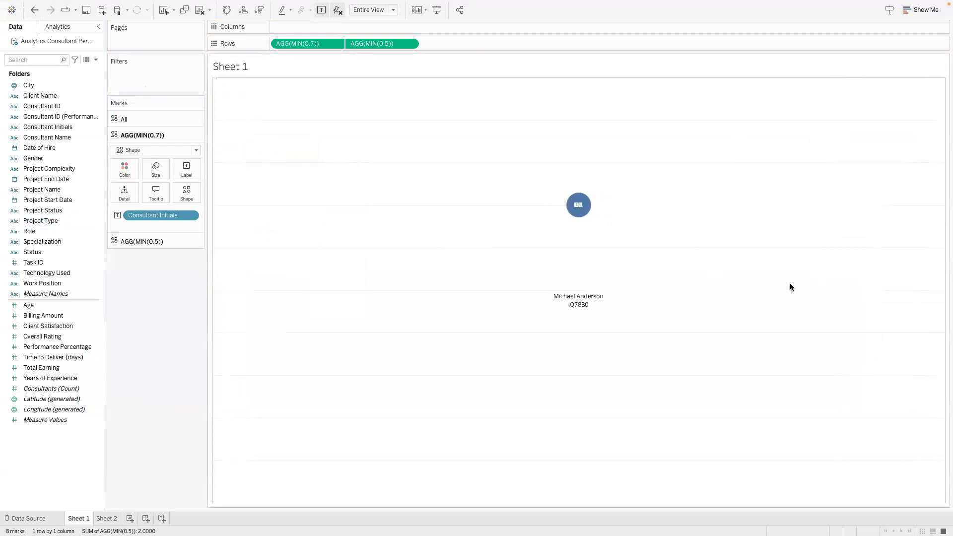
pyautogui.moveTo(580, 290)
pyautogui.moveTo(579, 209)
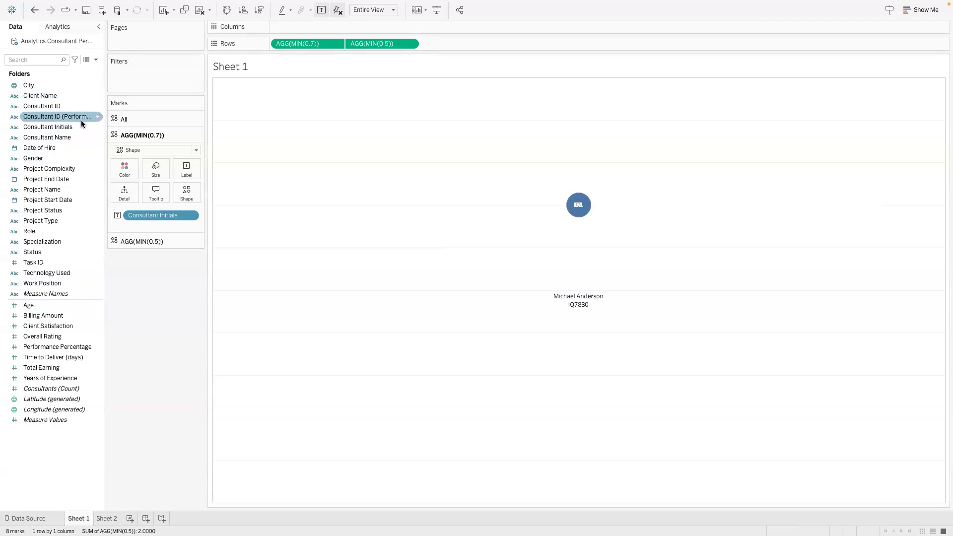
# - Create a string parameter named Consultant Name Parameter from the Consultant Name field, with its names as the list of allowable values
pyautogui.click(58, 139)
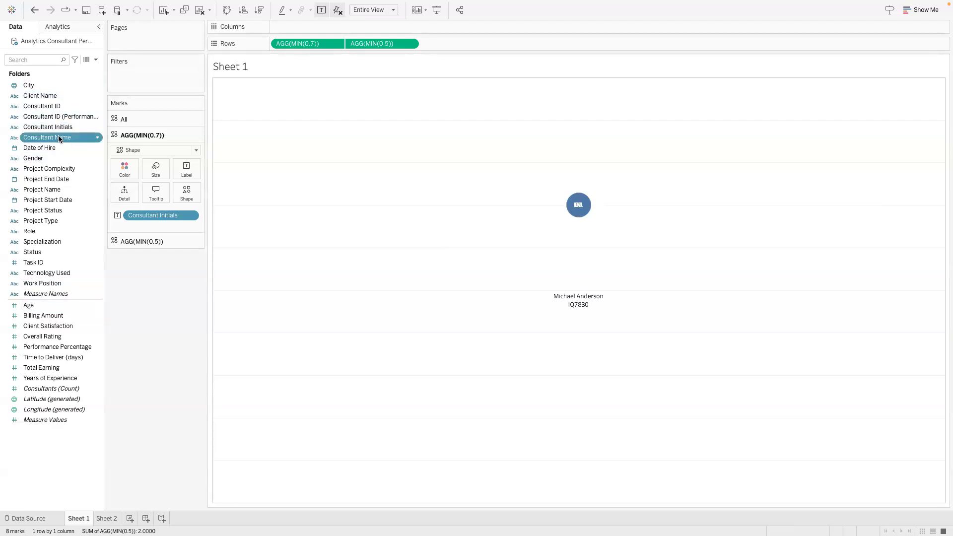
pyautogui.click(98, 139)
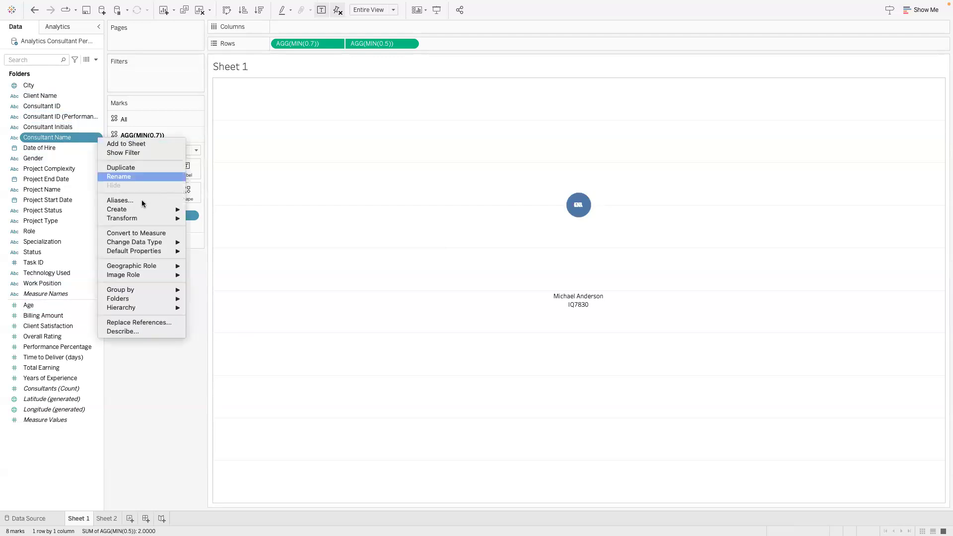
pyautogui.moveTo(144, 209)
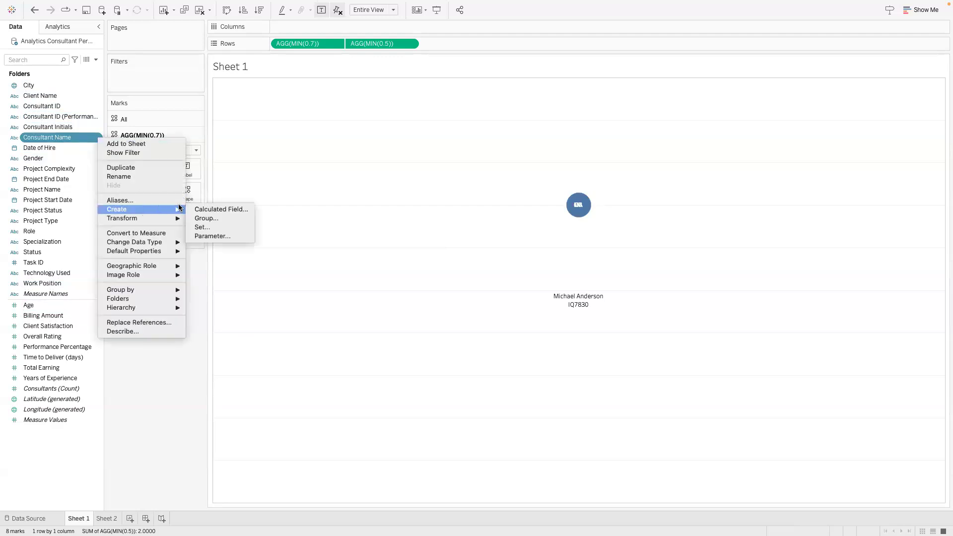
pyautogui.click(210, 236)
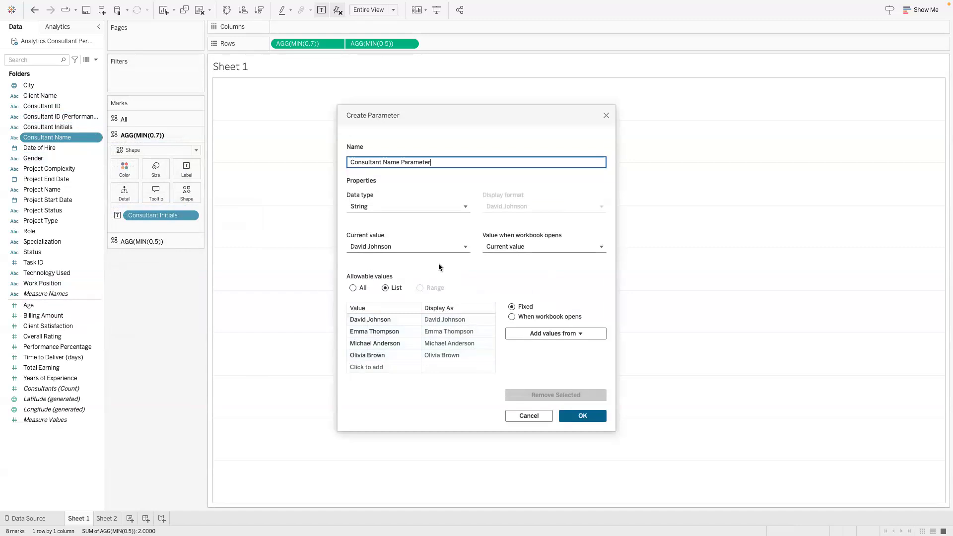
pyautogui.click(385, 207)
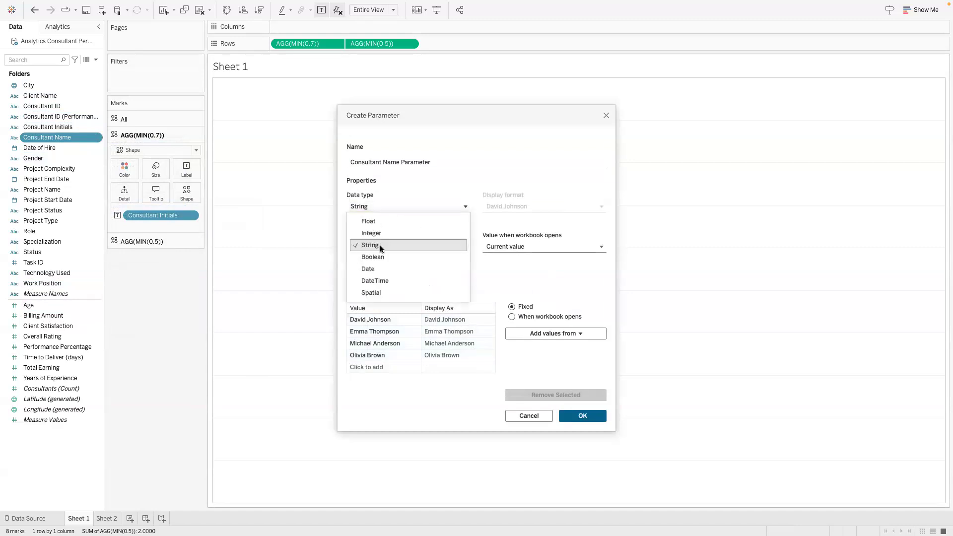
pyautogui.click(392, 207)
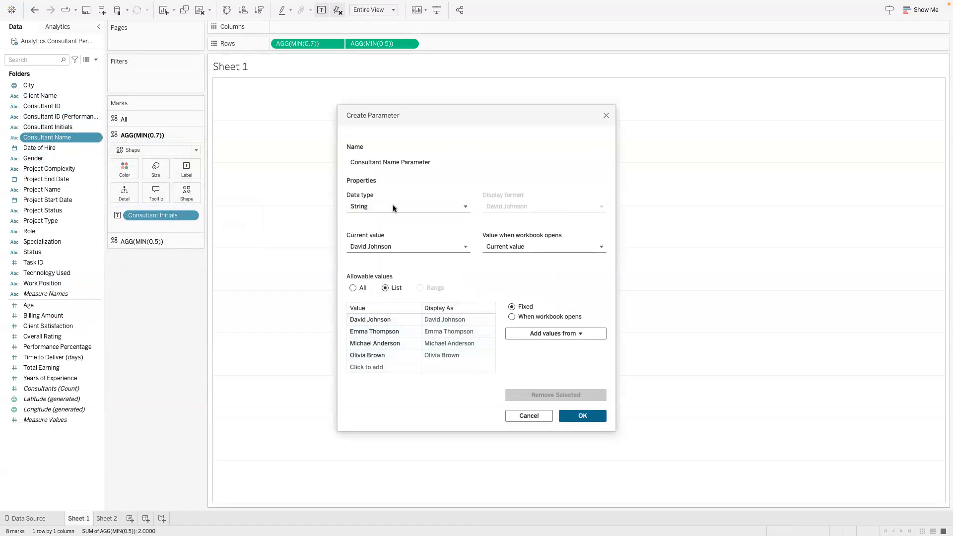
pyautogui.click(378, 320)
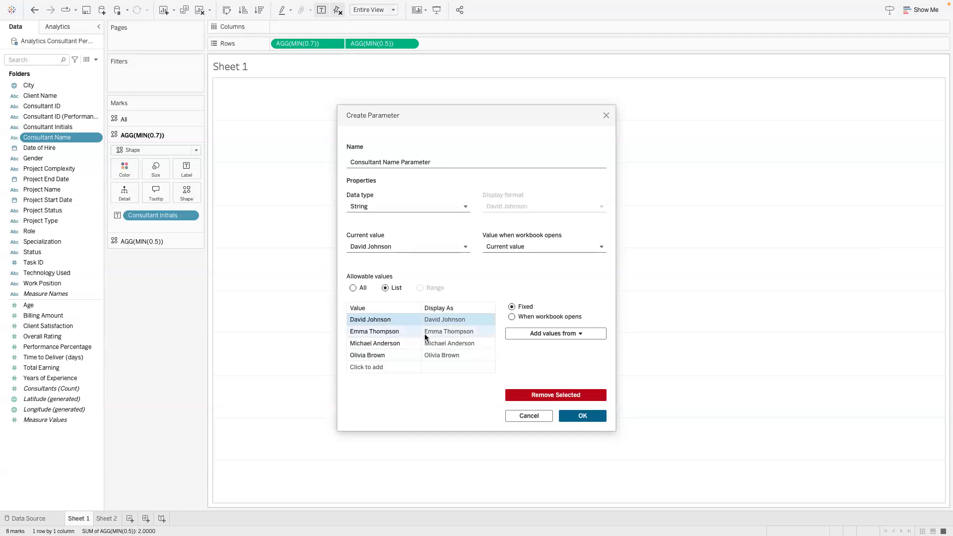
pyautogui.click(582, 415)
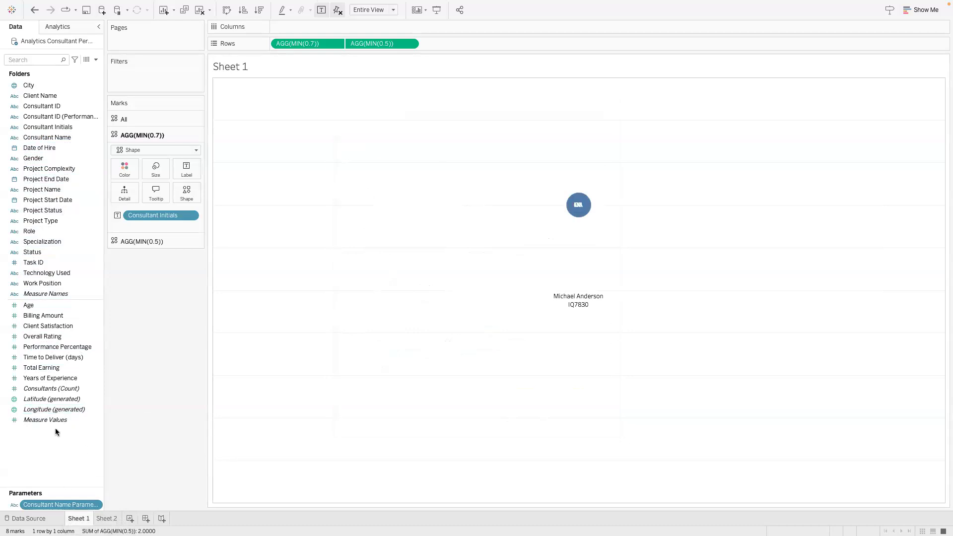
# - Show the Consultant Name Parameter control on Sheet 1
pyautogui.click(62, 106)
pyautogui.moveTo(565, 211)
pyautogui.click(91, 421)
pyautogui.click(59, 505)
pyautogui.click(97, 505)
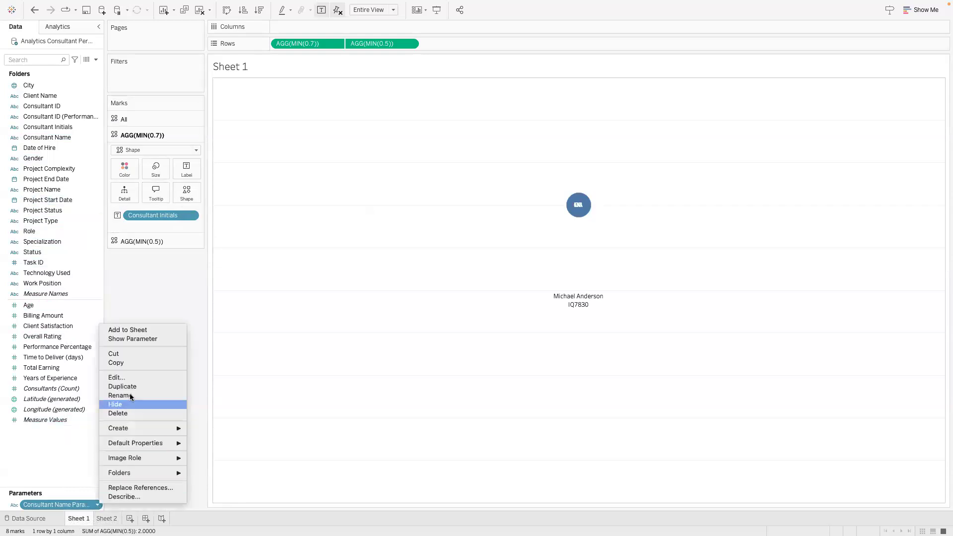
pyautogui.click(132, 339)
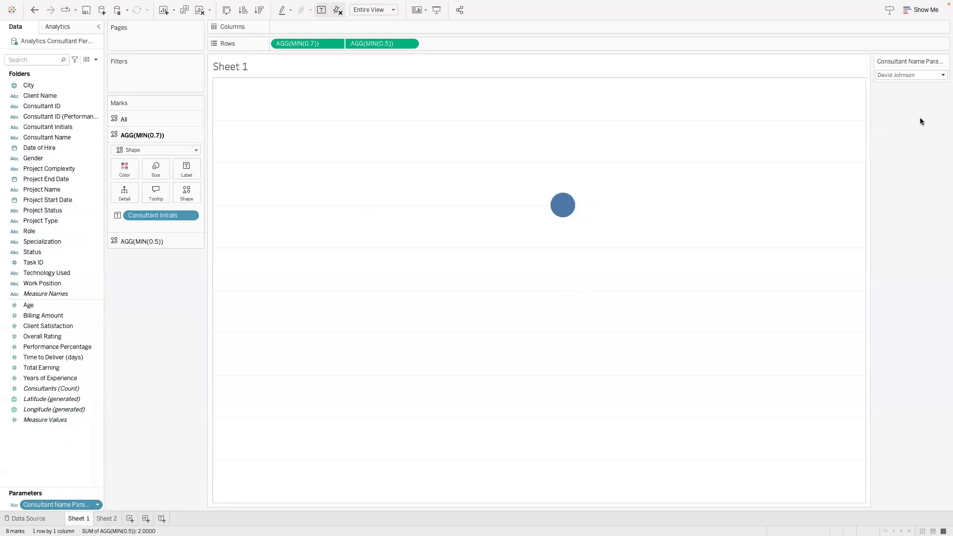
# - Switch the Consultant Name Parameter between several consultants to check whether the view responds
pyautogui.click(910, 75)
pyautogui.click(910, 93)
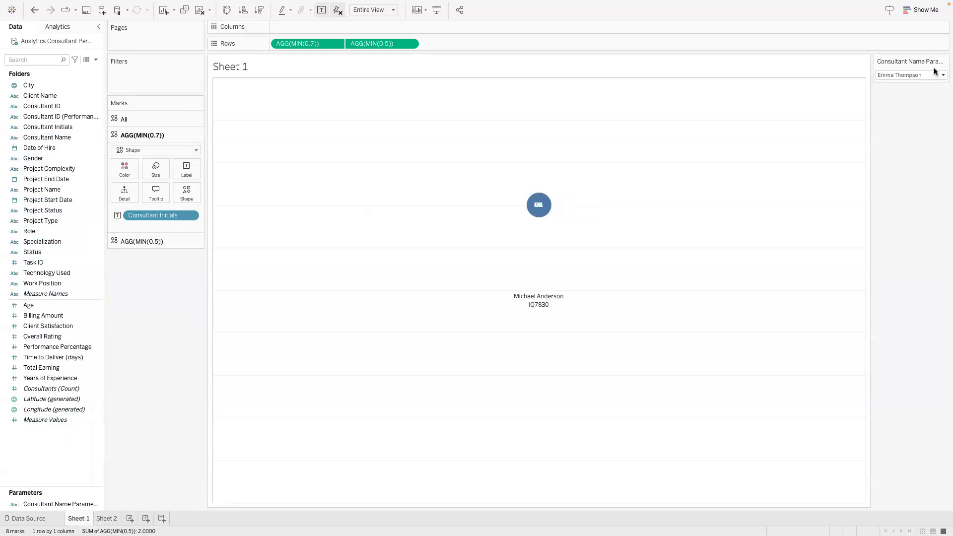
pyautogui.click(923, 76)
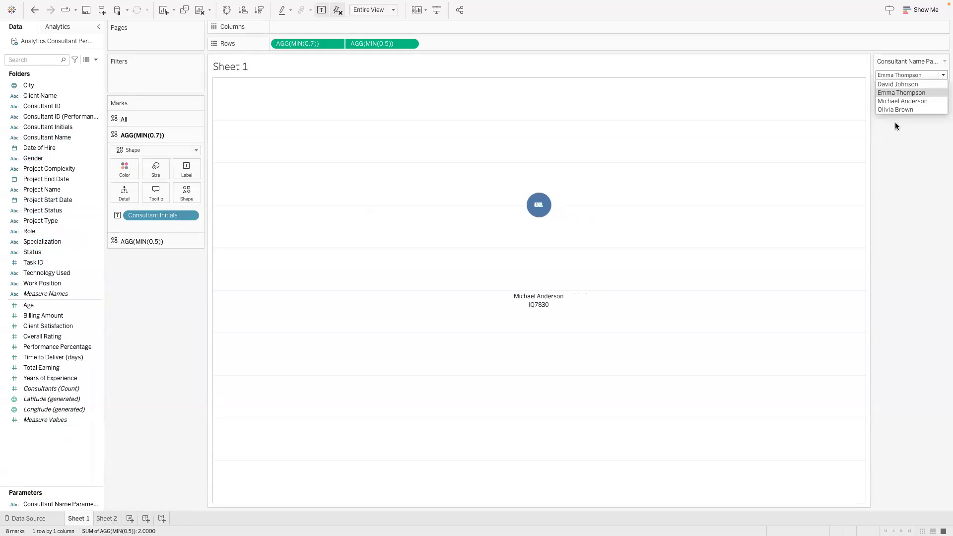
pyautogui.click(902, 108)
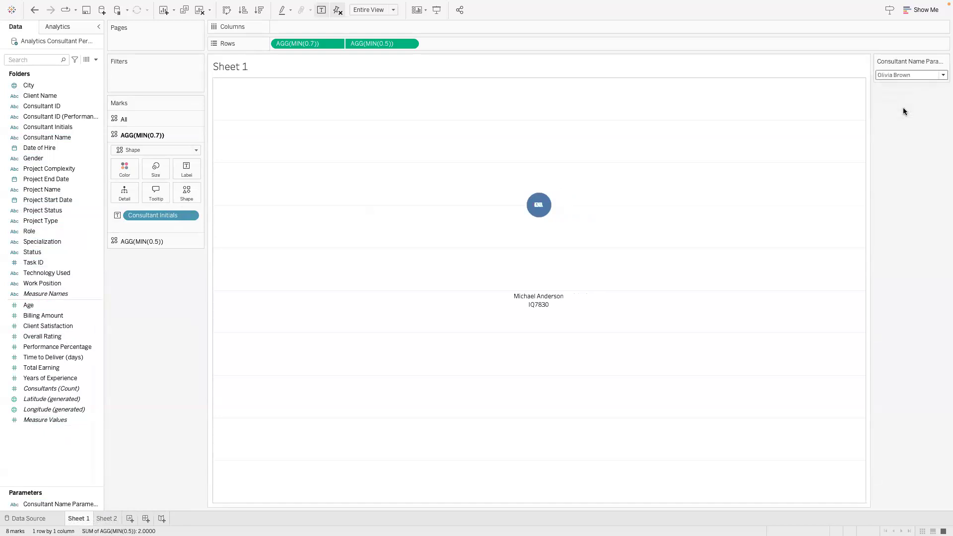
pyautogui.click(902, 75)
pyautogui.click(899, 95)
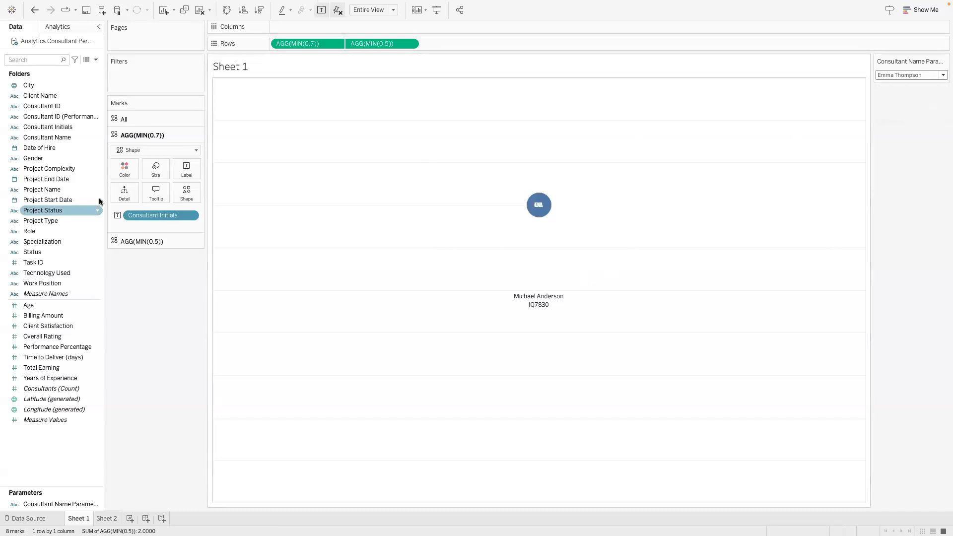
# - Start a new calculated field and name it Consultant T/F
pyautogui.click(96, 59)
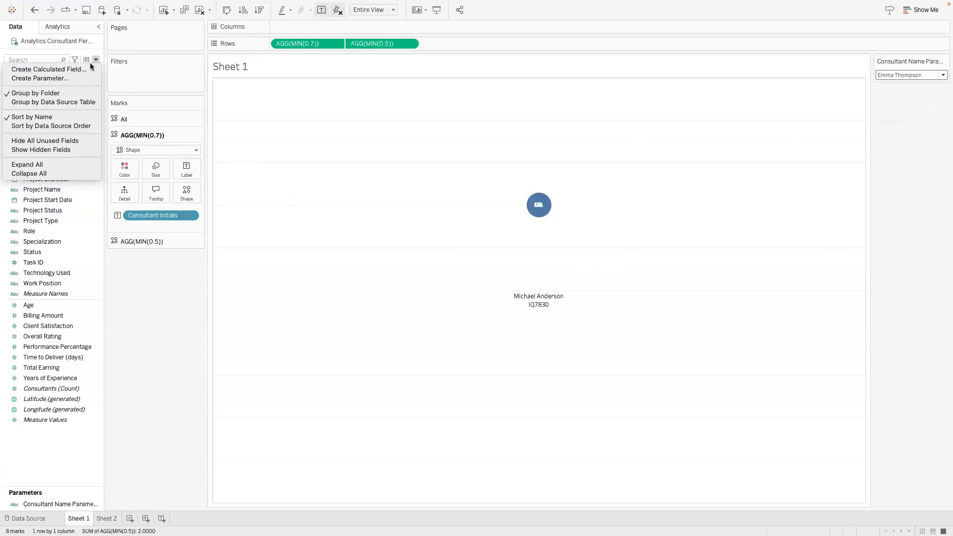
pyautogui.click(75, 69)
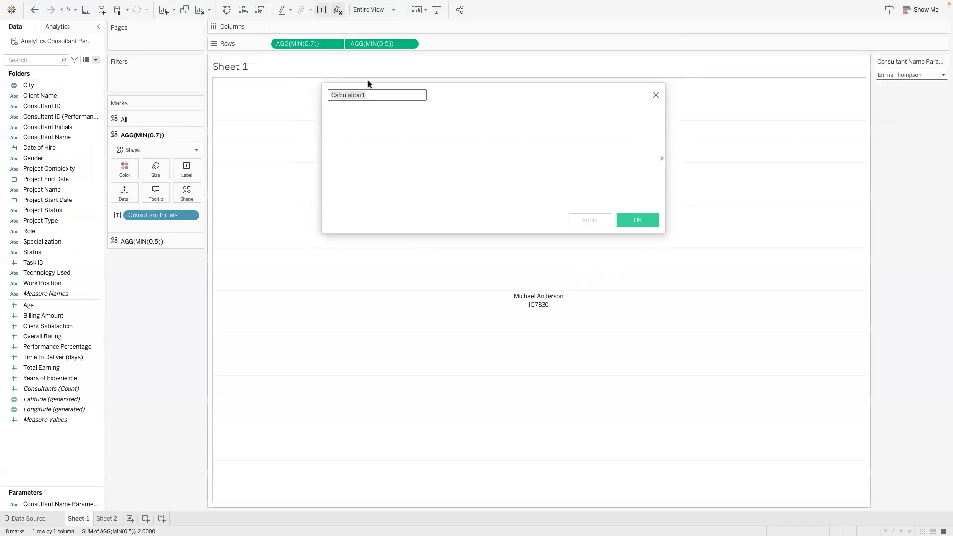
pyautogui.write('Co')
pyautogui.press('BackSpace')
pyautogui.press('BackSpace')
pyautogui.write('Consultant T/F')
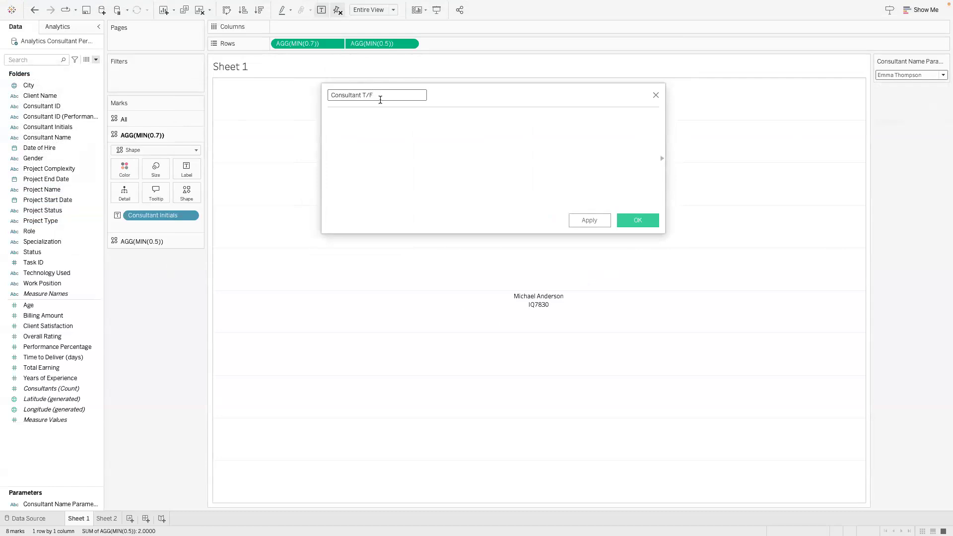
# - Define Consultant T/F as [Consultant Name Parameter] = [Consultant Name] and apply the calculation
pyautogui.click(387, 115)
pyautogui.write('Consul')
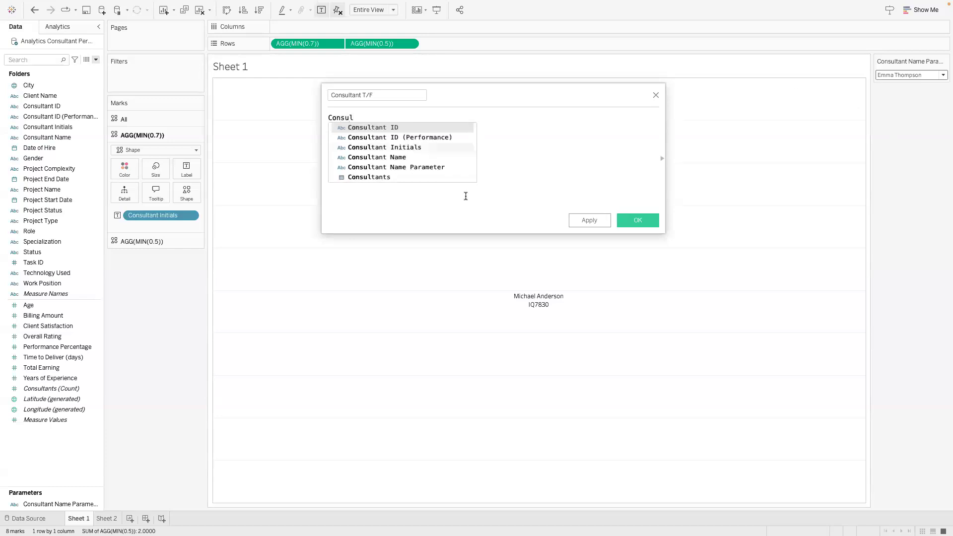
pyautogui.click(425, 166)
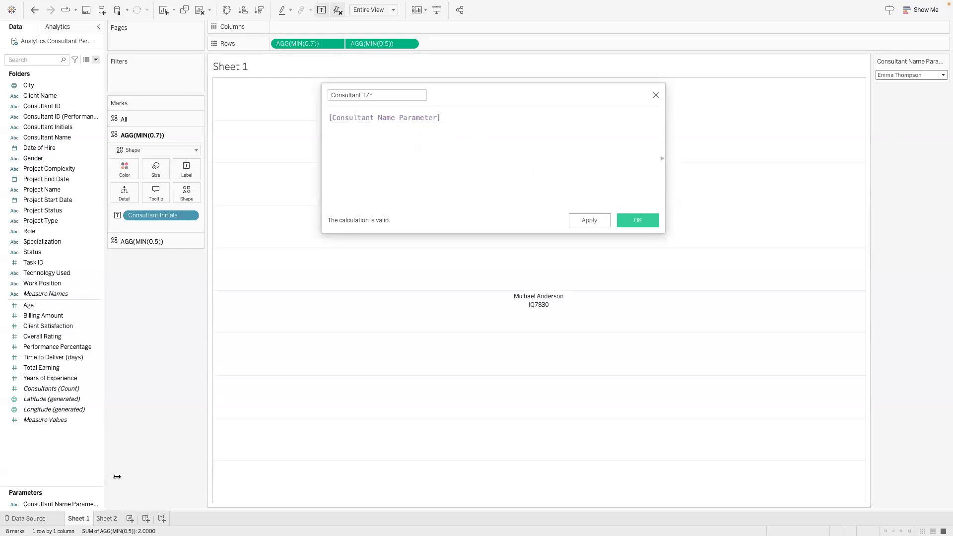
pyautogui.write('= Cons')
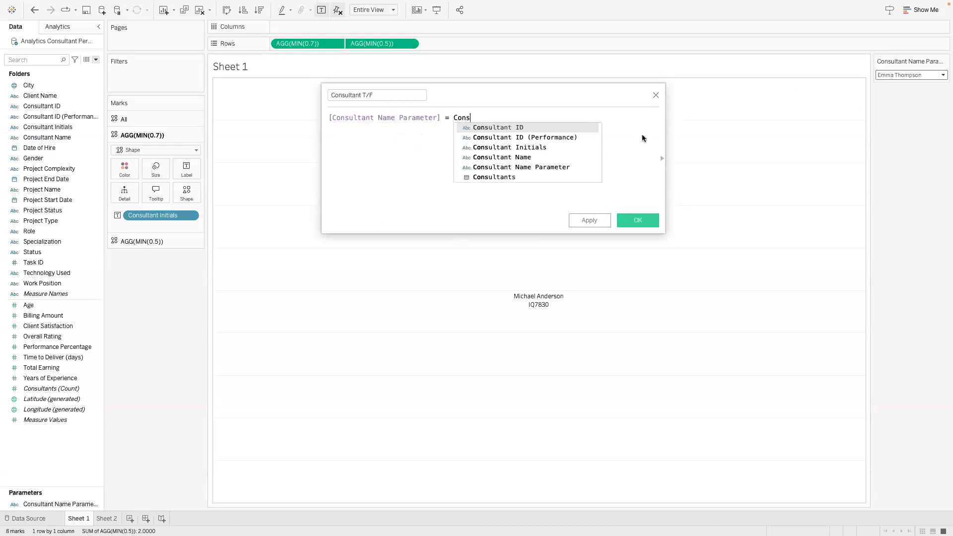
pyautogui.click(540, 157)
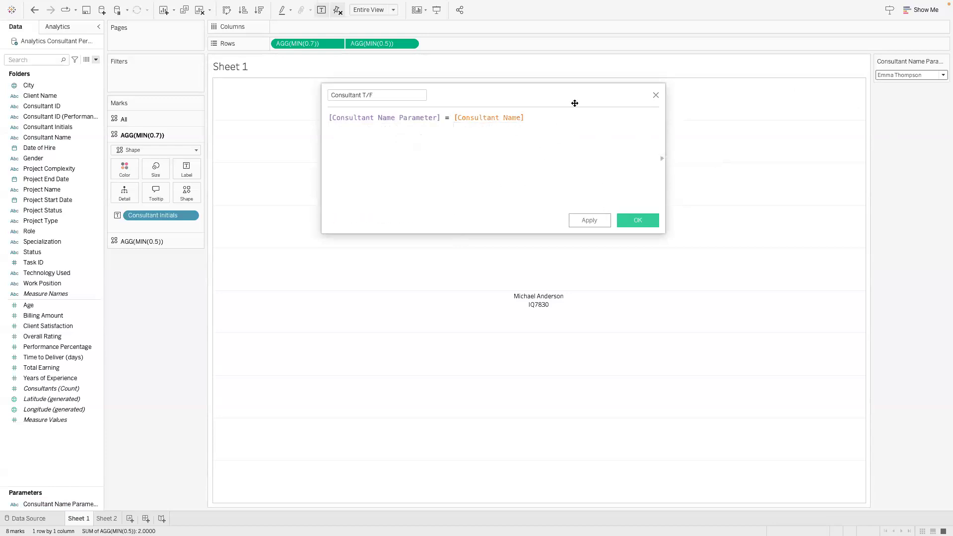
pyautogui.click(573, 219)
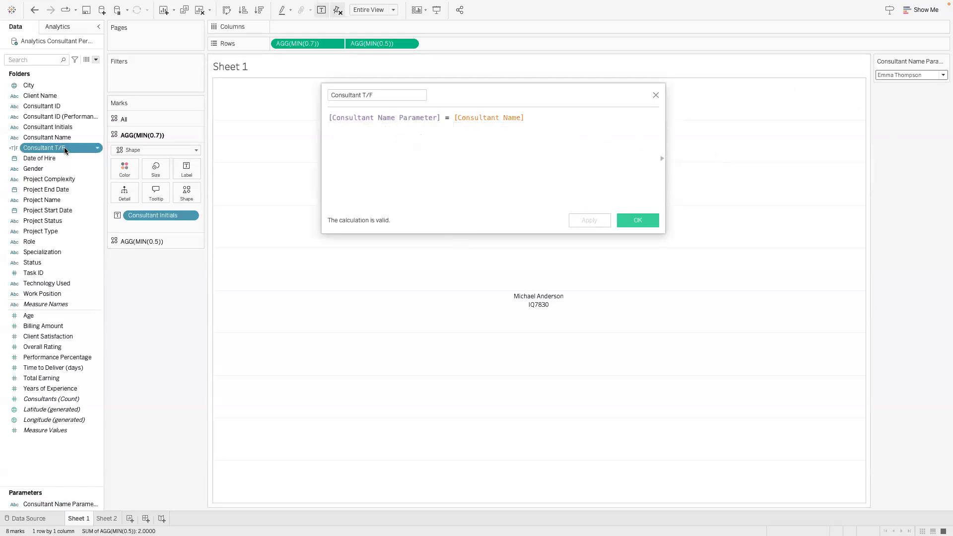
# - Filter the sheet by Consultant T/F, keeping only True, and move the calculation editor away from the marks
pyautogui.moveTo(64, 151); pyautogui.dragTo(154, 82)
pyautogui.click(381, 189)
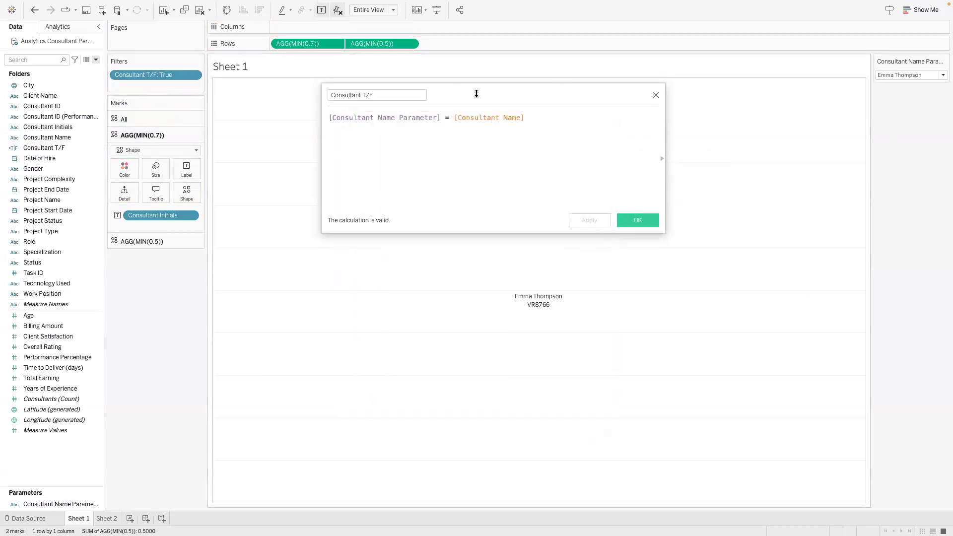
pyautogui.moveTo(474, 91); pyautogui.dragTo(287, 121)
pyautogui.moveTo(537, 208)
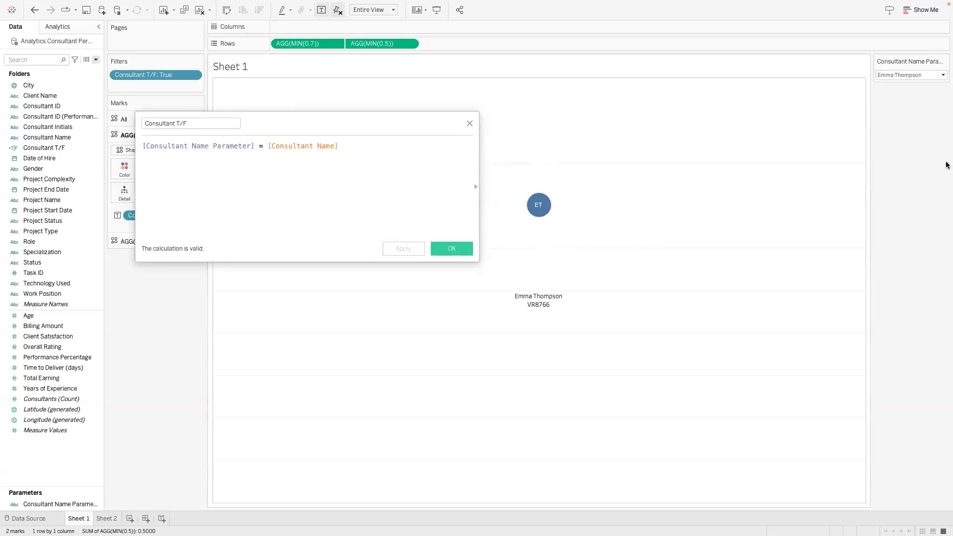
# - Choose two other consultants in the Consultant Name Parameter to check that the initials, name and ID follow the selection
pyautogui.click(918, 74)
pyautogui.click(909, 85)
pyautogui.moveTo(542, 213)
pyautogui.click(906, 75)
pyautogui.click(904, 101)
pyautogui.moveTo(546, 211)
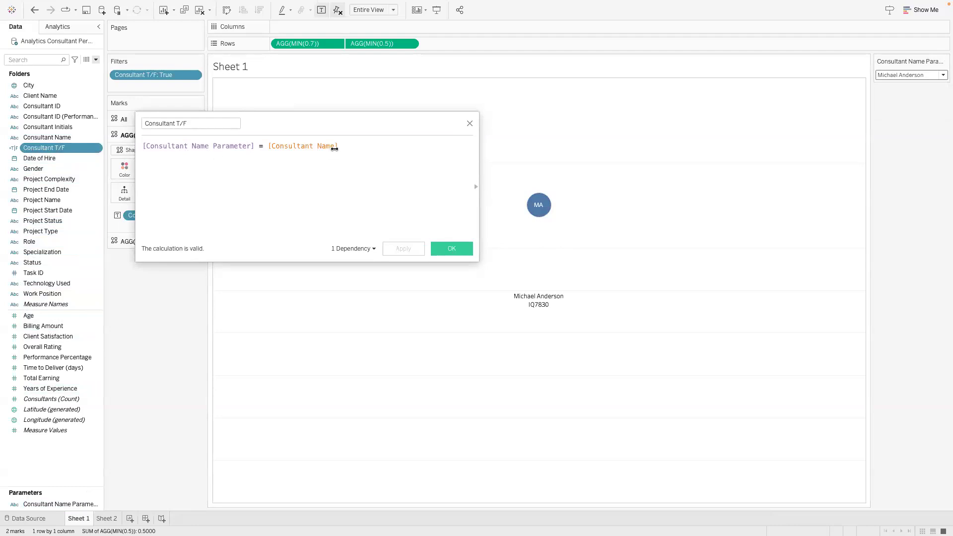
# - Review the parameter and field sides of the Consultant T/F formula, and close the calculation editor
pyautogui.moveTo(144, 145); pyautogui.dragTo(243, 143)
pyautogui.rightClick(97, 503)
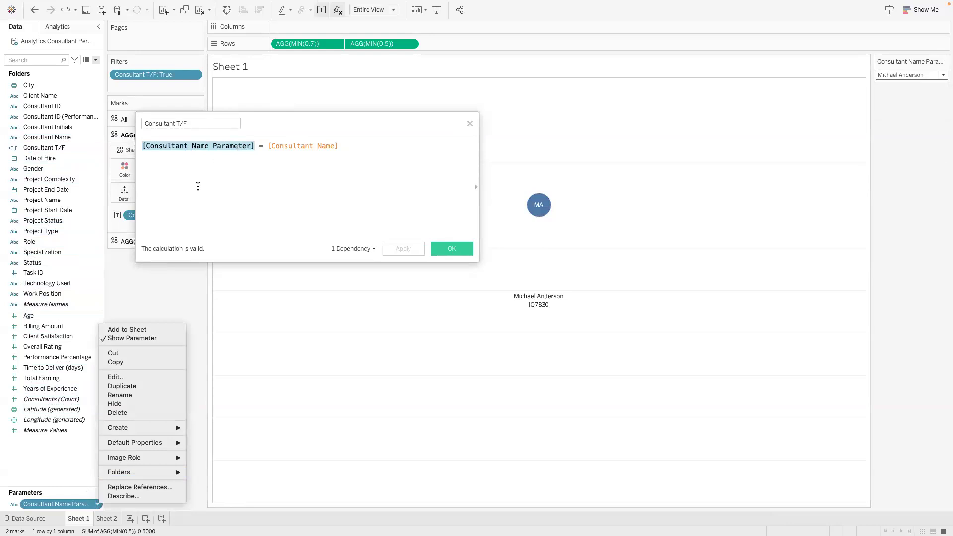
pyautogui.click(340, 147)
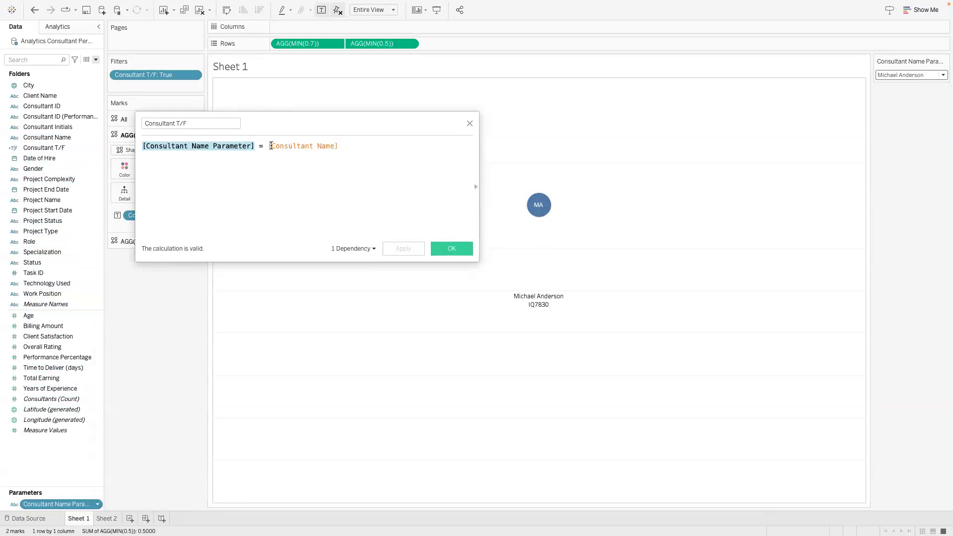
pyautogui.moveTo(267, 145); pyautogui.dragTo(369, 144)
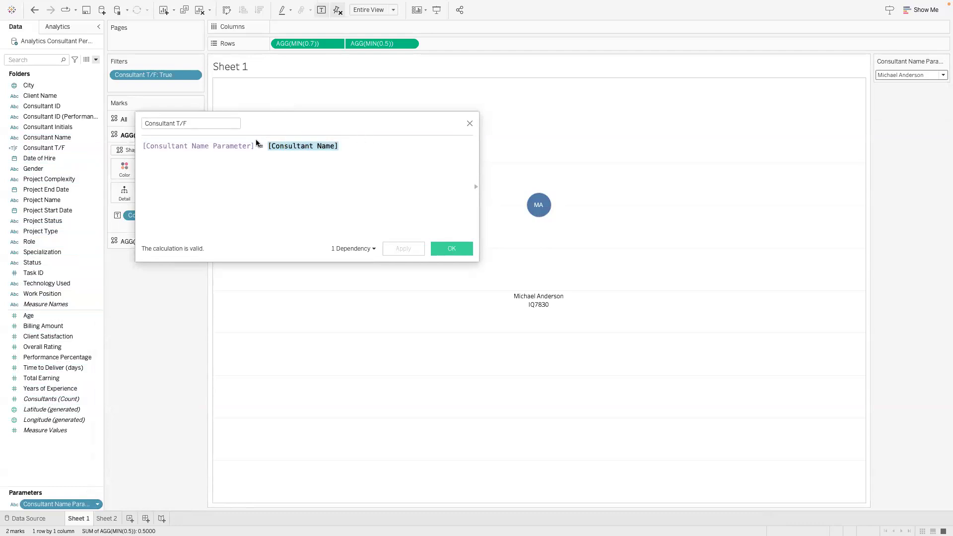
pyautogui.moveTo(252, 143); pyautogui.dragTo(10, 149)
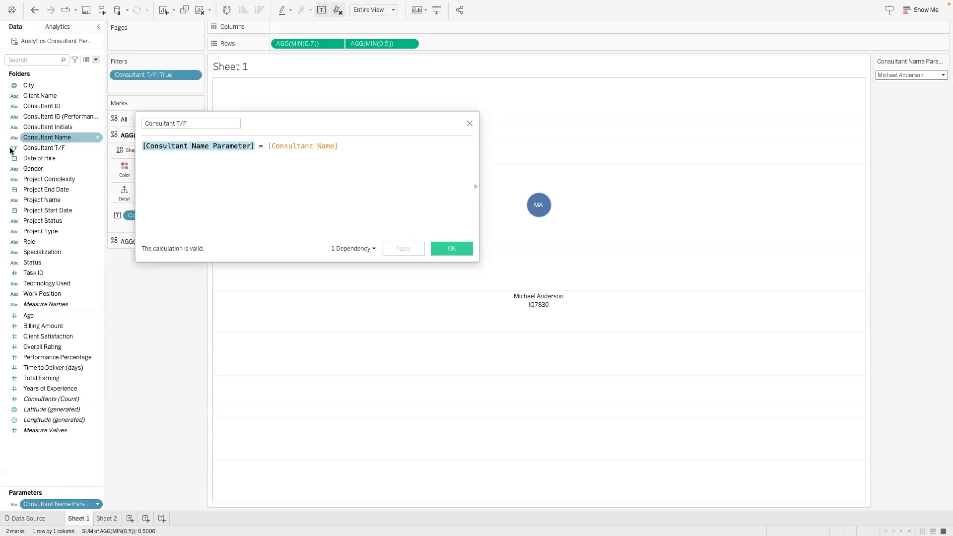
pyautogui.click(444, 253)
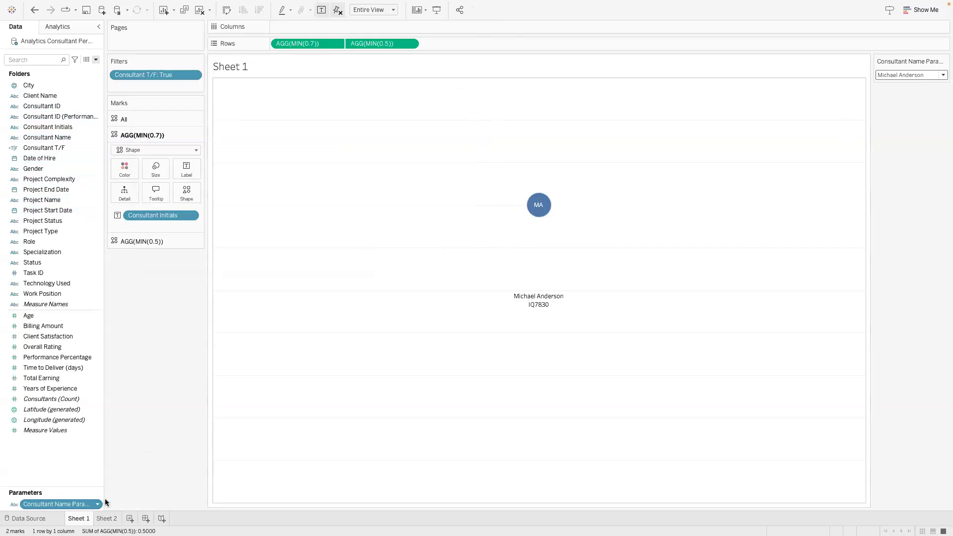
# - Rename Sheet 1 as Name Header
pyautogui.doubleClick(80, 517)
pyautogui.write('Name Header')
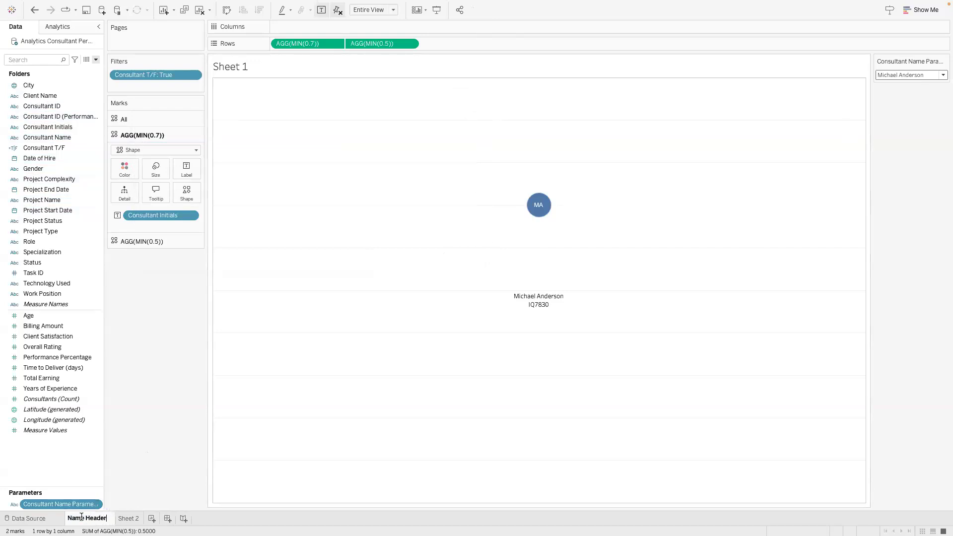
pyautogui.press('Return')
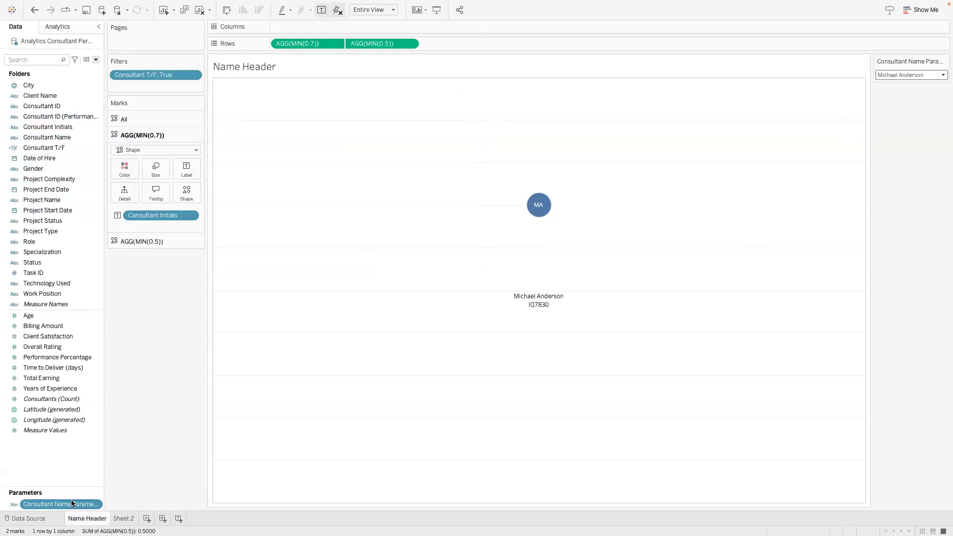
# - Set the label font of the MIN(0.5) marks to Arial
pyautogui.click(142, 241)
pyautogui.click(186, 187)
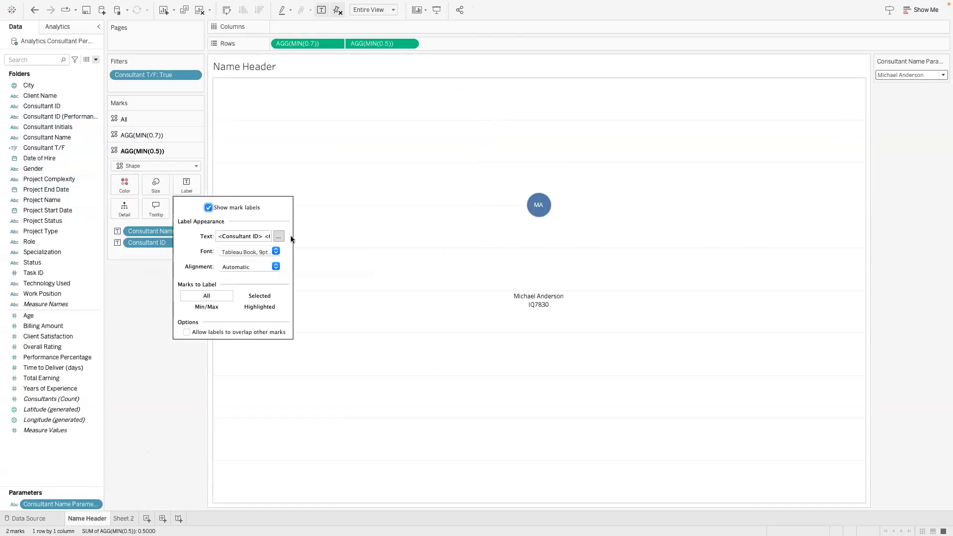
pyautogui.click(275, 251)
pyautogui.click(282, 270)
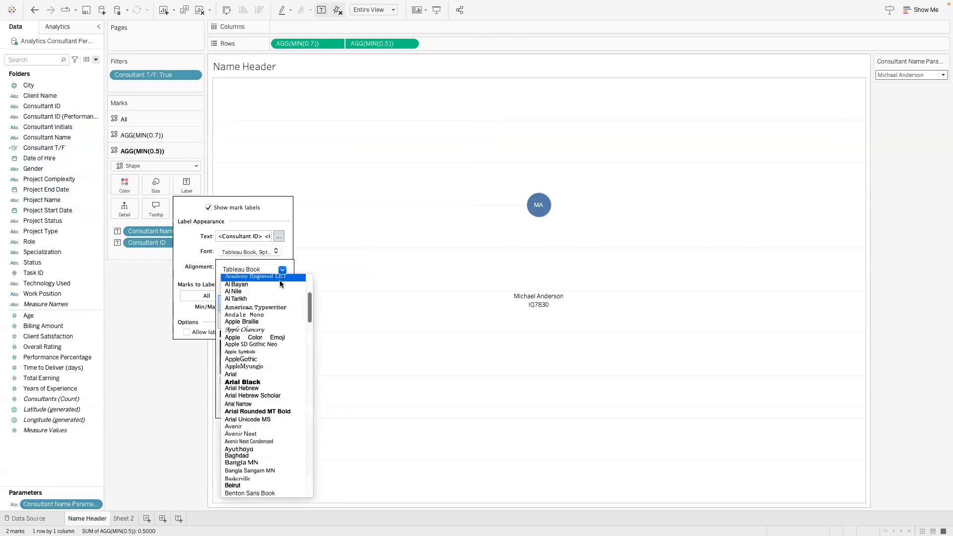
pyautogui.click(238, 373)
pyautogui.click(516, 309)
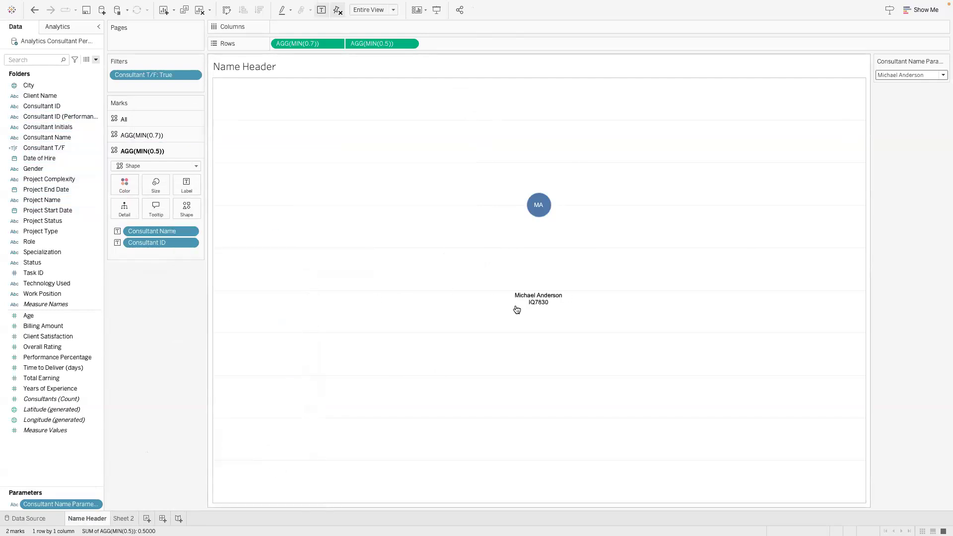
# - Set the sheet's row banding shading to None for both pane and header
pyautogui.rightClick(288, 186)
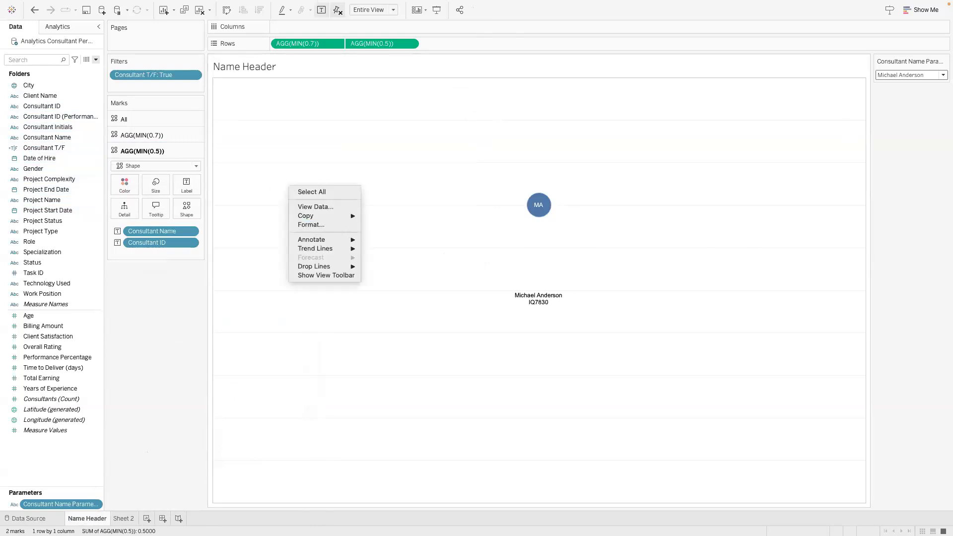
pyautogui.click(310, 224)
pyautogui.click(37, 43)
pyautogui.click(69, 109)
pyautogui.click(70, 108)
pyautogui.click(74, 279)
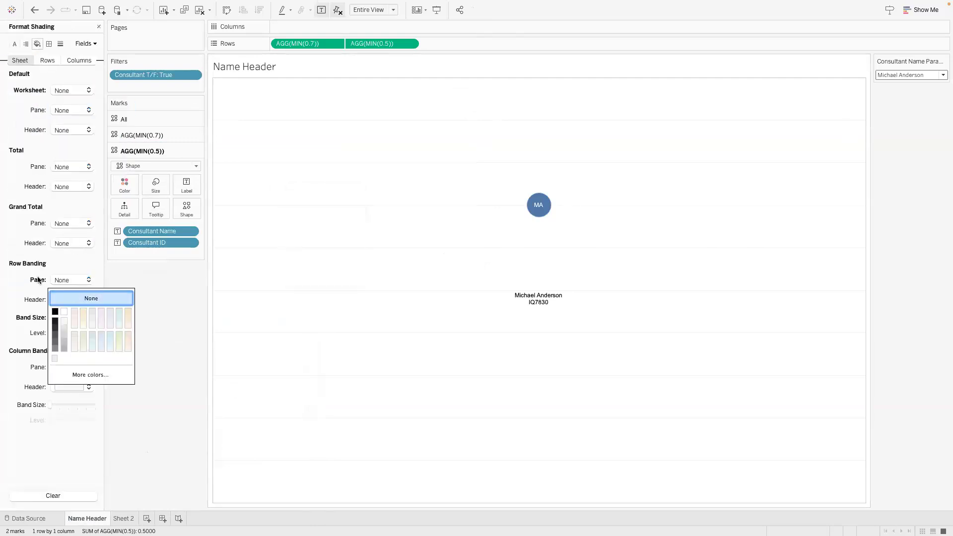
pyautogui.click(73, 299)
pyautogui.click(74, 300)
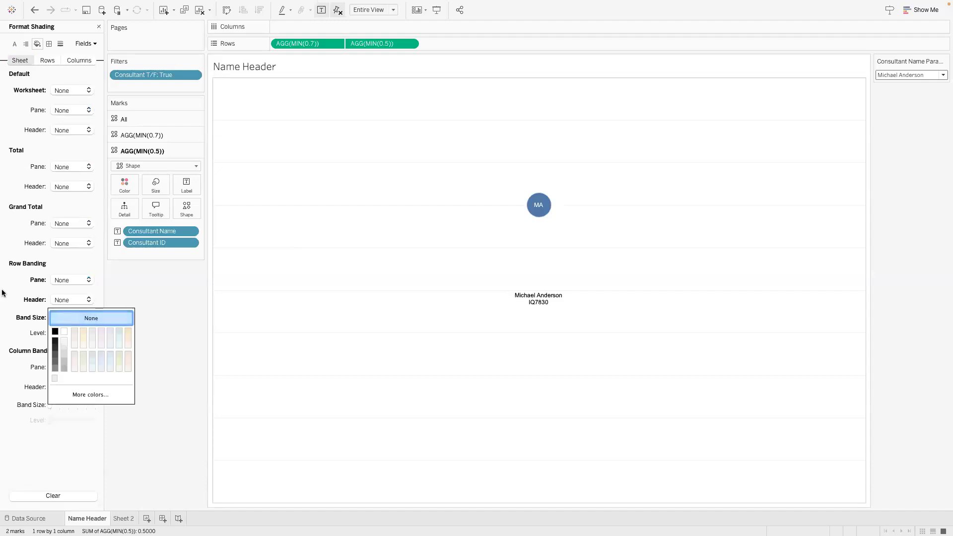
pyautogui.click(65, 318)
# - Set the column banding shading to None for pane and header, and check the row and column shading settings
pyautogui.click(57, 368)
pyautogui.click(59, 383)
pyautogui.click(59, 388)
pyautogui.click(63, 404)
pyautogui.click(22, 392)
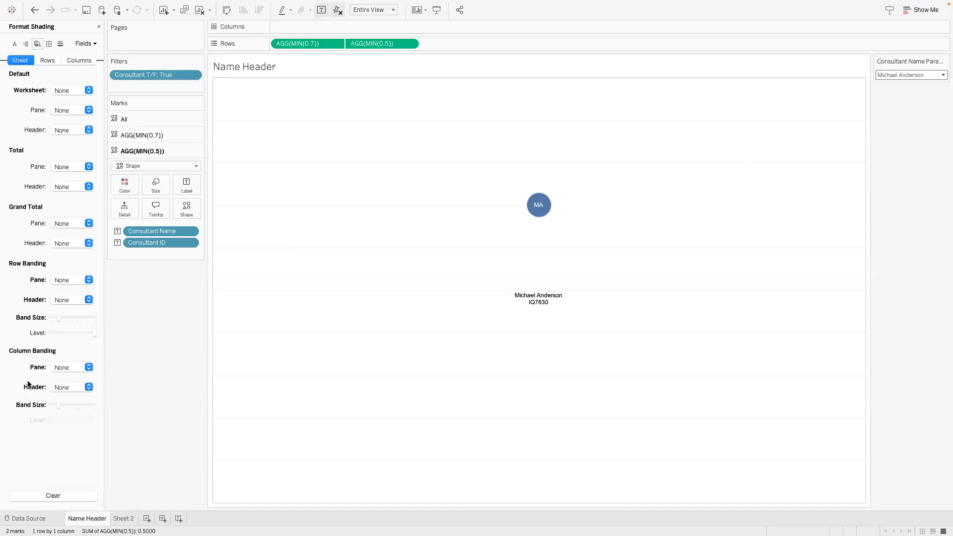
pyautogui.click(55, 61)
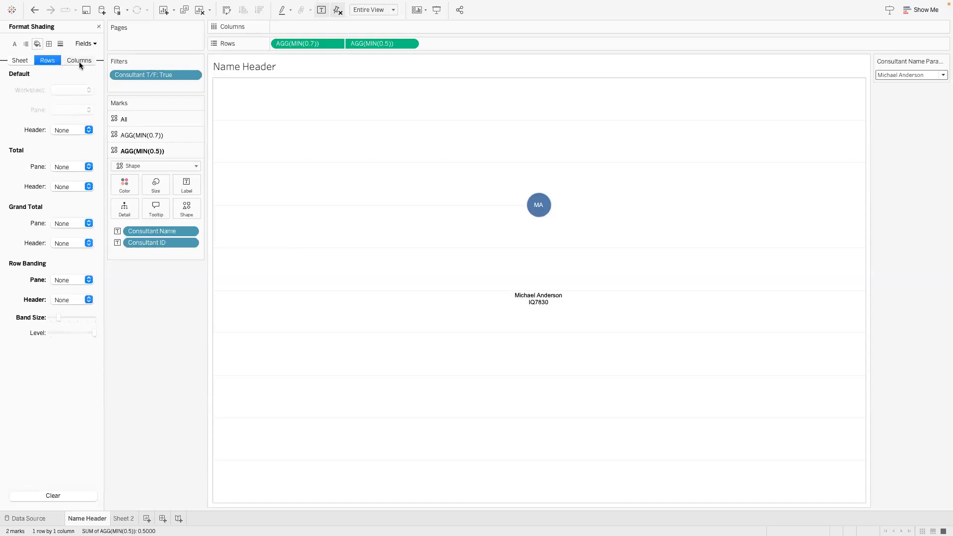
pyautogui.click(79, 61)
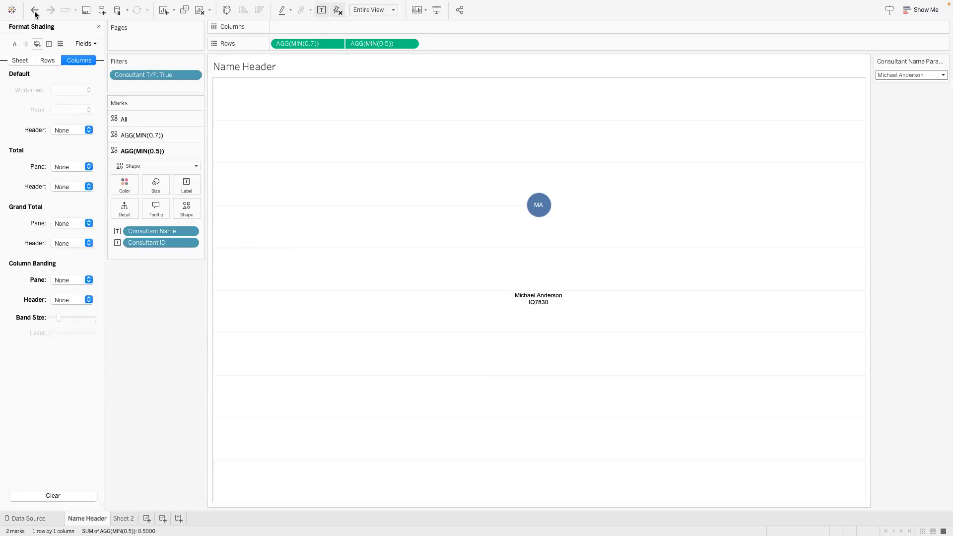
# - Set the sheet's grand total borders to None for both pane and header
pyautogui.click(48, 44)
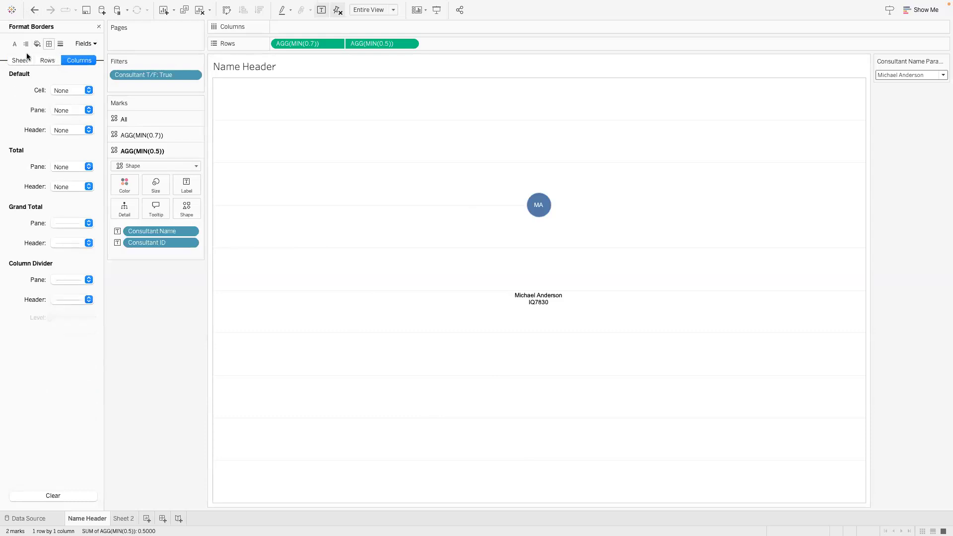
pyautogui.click(70, 224)
pyautogui.click(60, 238)
pyautogui.click(62, 243)
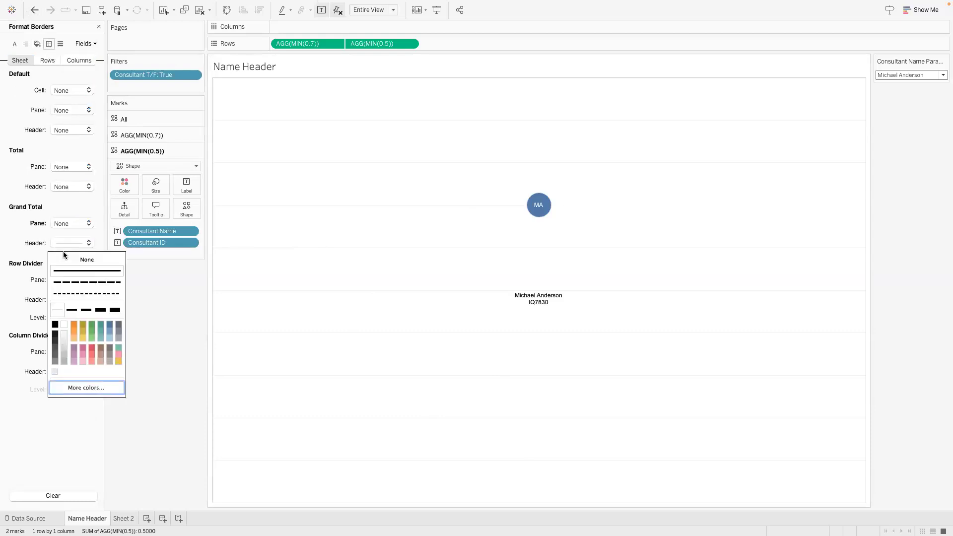
pyautogui.click(61, 255)
# - Set the row divider and column divider pane borders to None, and check the row and column border settings
pyautogui.click(64, 279)
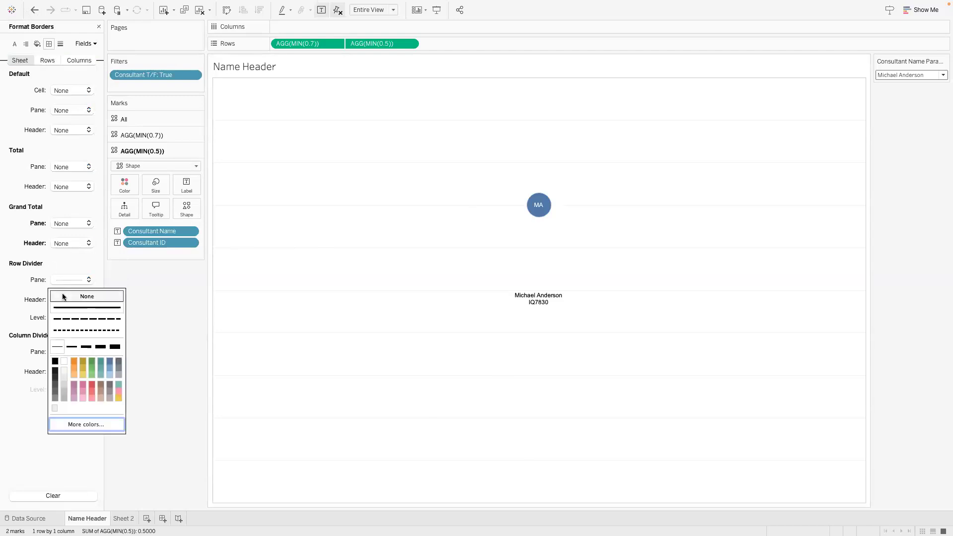
pyautogui.click(62, 297)
pyautogui.click(89, 352)
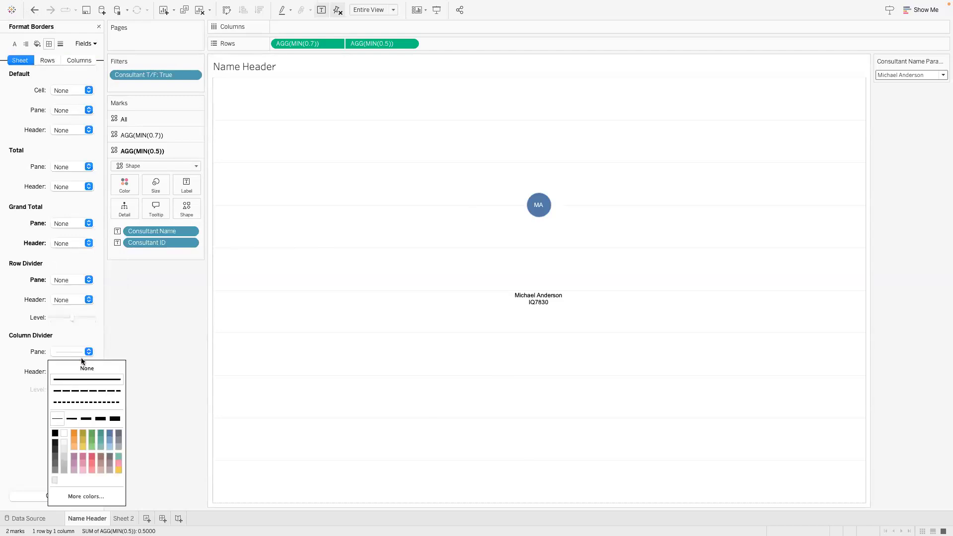
pyautogui.click(33, 352)
pyautogui.click(58, 60)
pyautogui.click(77, 60)
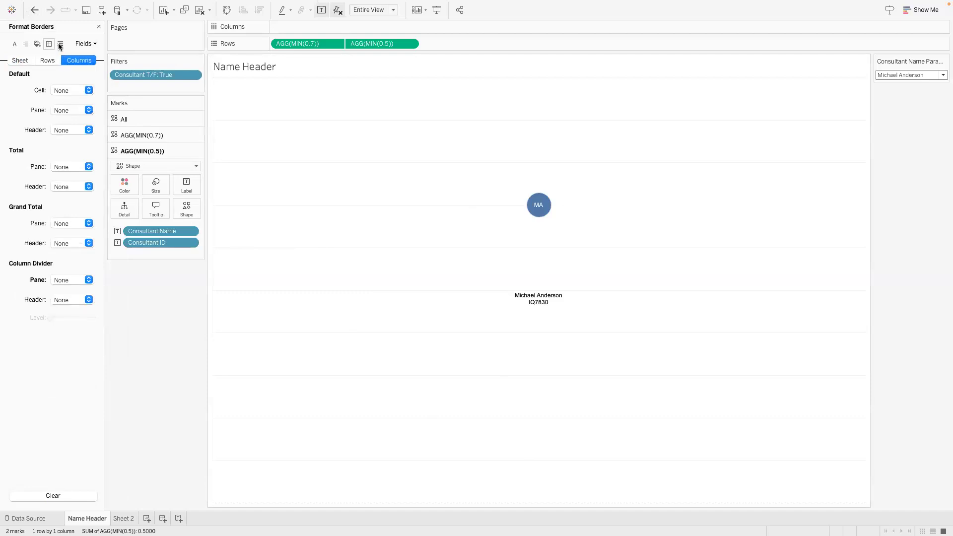
# - Set the sheet's zero lines and trend lines to None
pyautogui.click(60, 43)
pyautogui.click(28, 60)
pyautogui.click(70, 110)
pyautogui.click(65, 125)
pyautogui.click(59, 130)
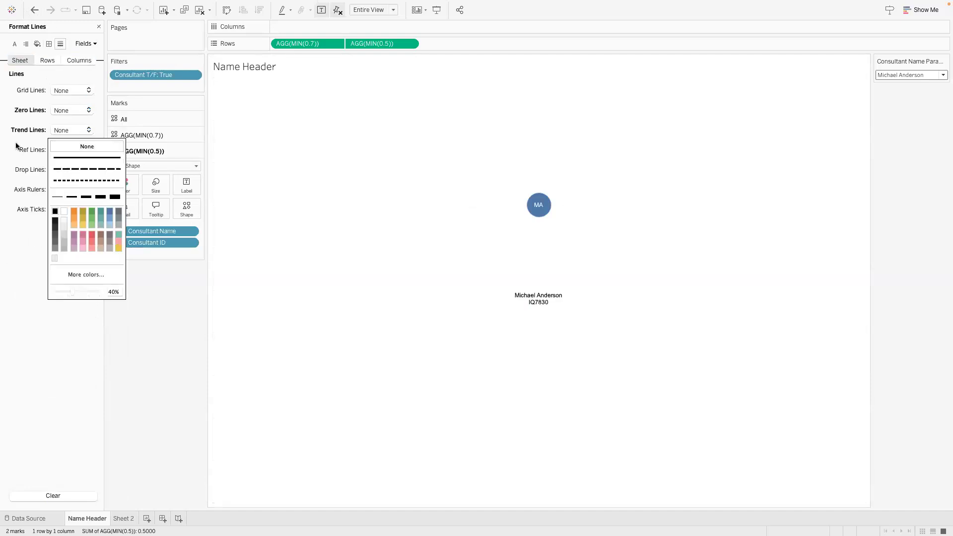
# - Set the sheet's reference lines, drop lines and axis ticks to None, and check the row and column line settings
pyautogui.click(66, 147)
pyautogui.click(64, 149)
pyautogui.click(65, 163)
pyautogui.click(64, 170)
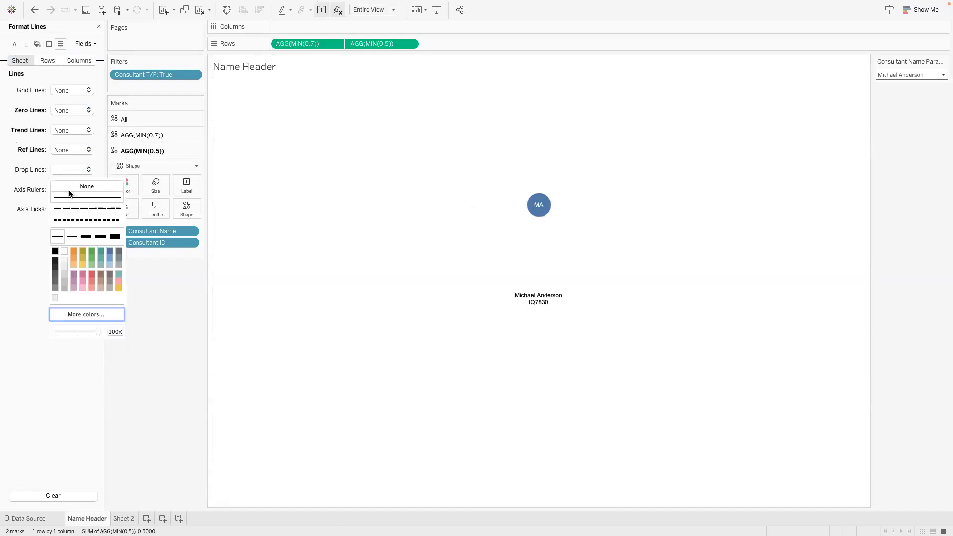
pyautogui.click(65, 188)
pyautogui.click(61, 211)
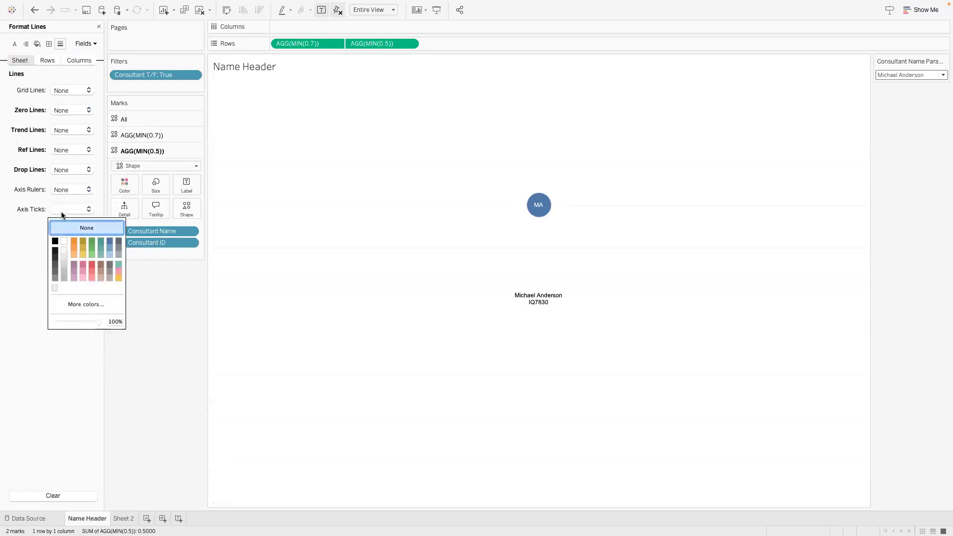
pyautogui.click(47, 60)
pyautogui.click(71, 58)
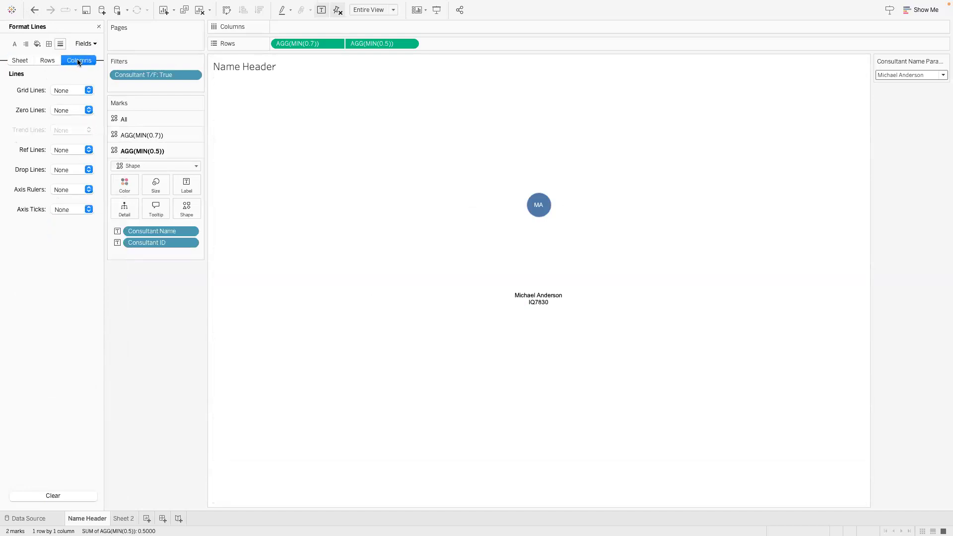
pyautogui.click(100, 28)
# - Check the color settings of the MIN(0.5) marks and inspect the initials mark and the name label in the view
pyautogui.click(124, 185)
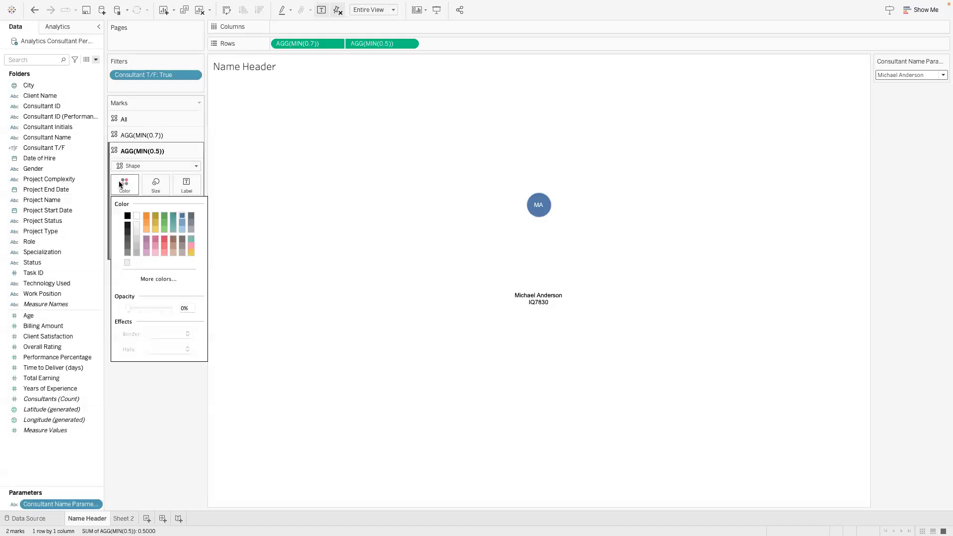
pyautogui.click(124, 184)
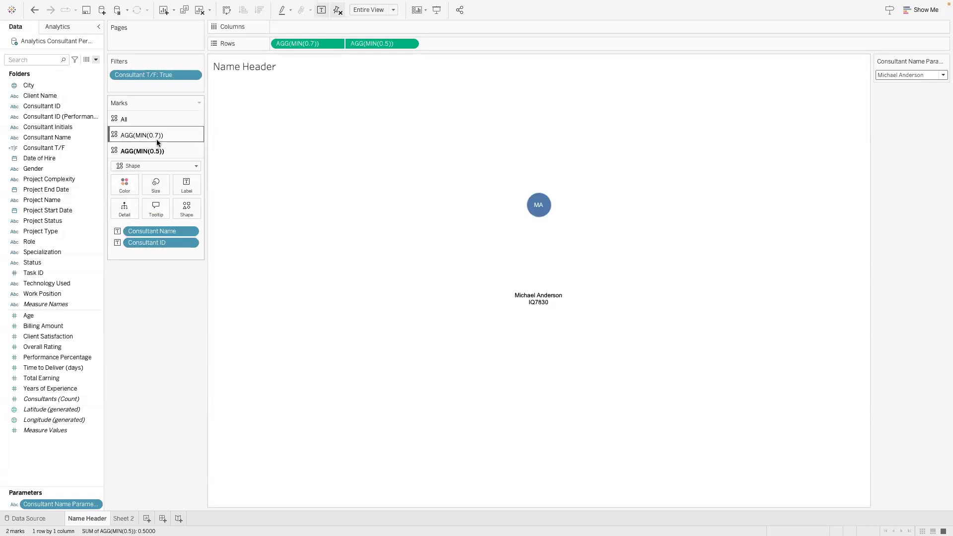
pyautogui.click(156, 137)
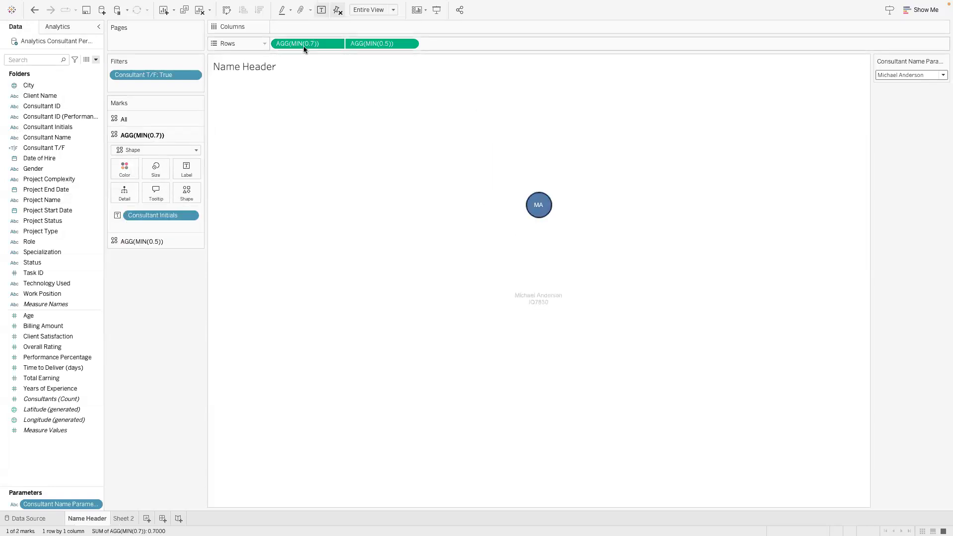
pyautogui.click(532, 210)
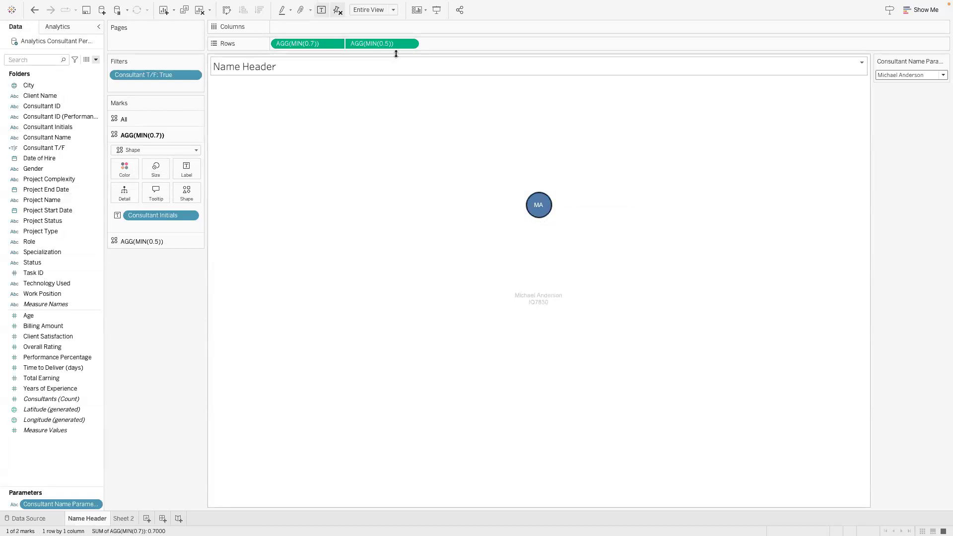
pyautogui.click(574, 300)
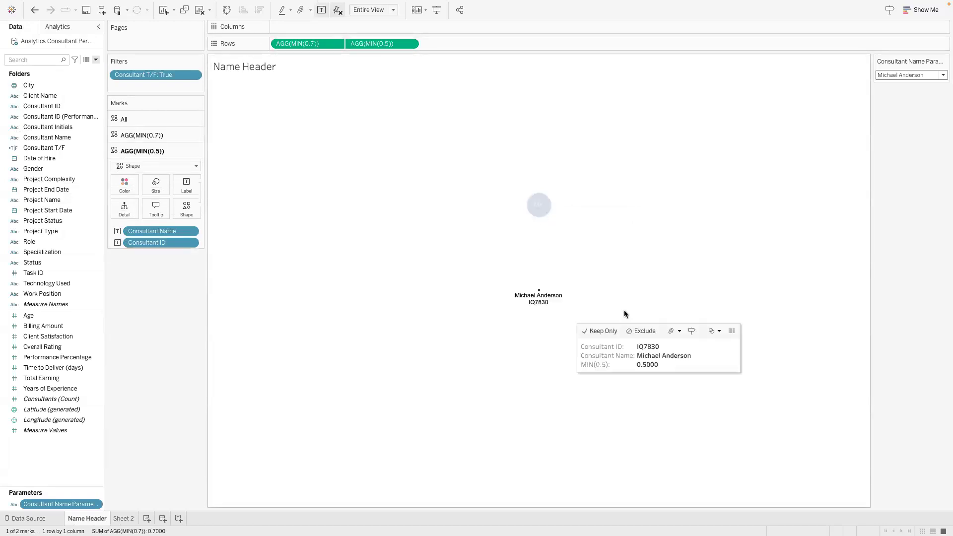
pyautogui.click(621, 307)
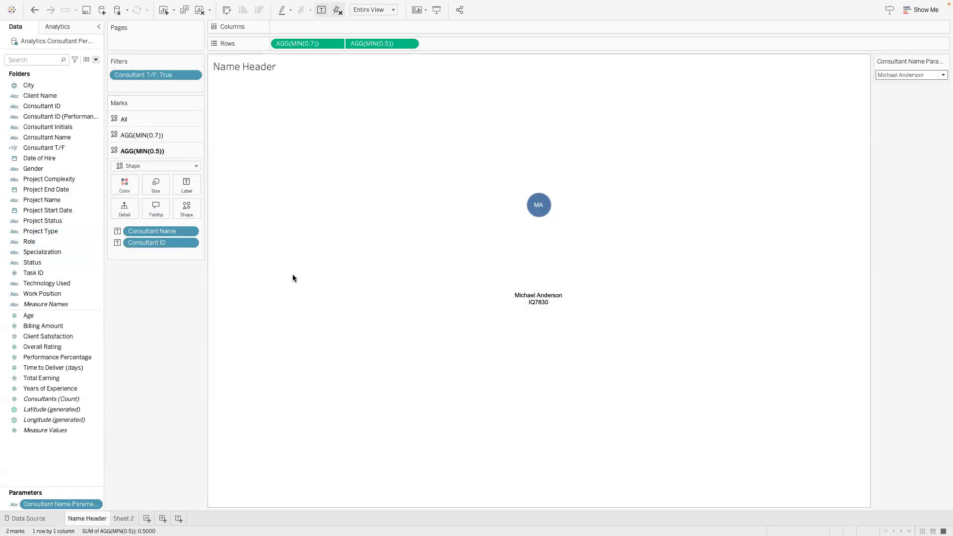
# - Review the Custom Shapes palette for the MIN(0.5) marks
pyautogui.click(186, 208)
pyautogui.click(213, 278)
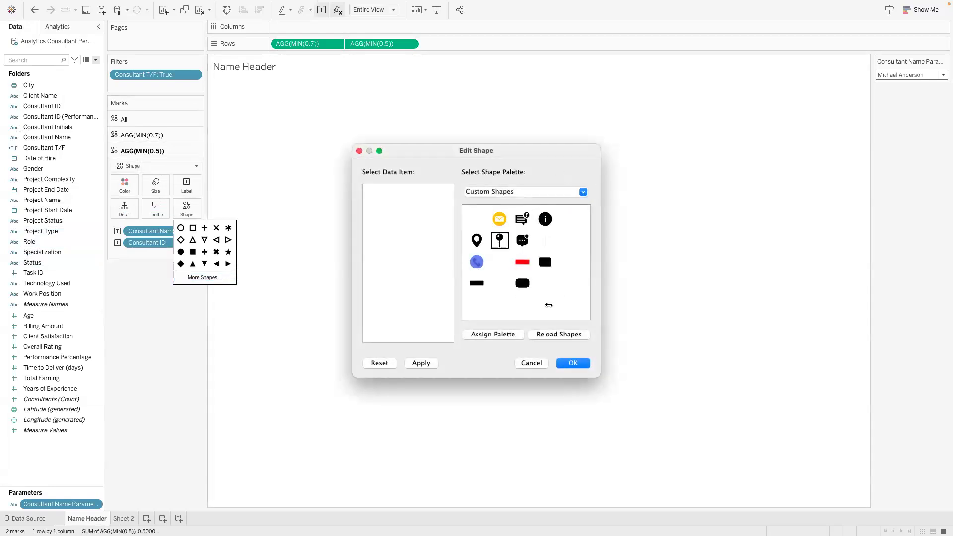
pyautogui.click(573, 363)
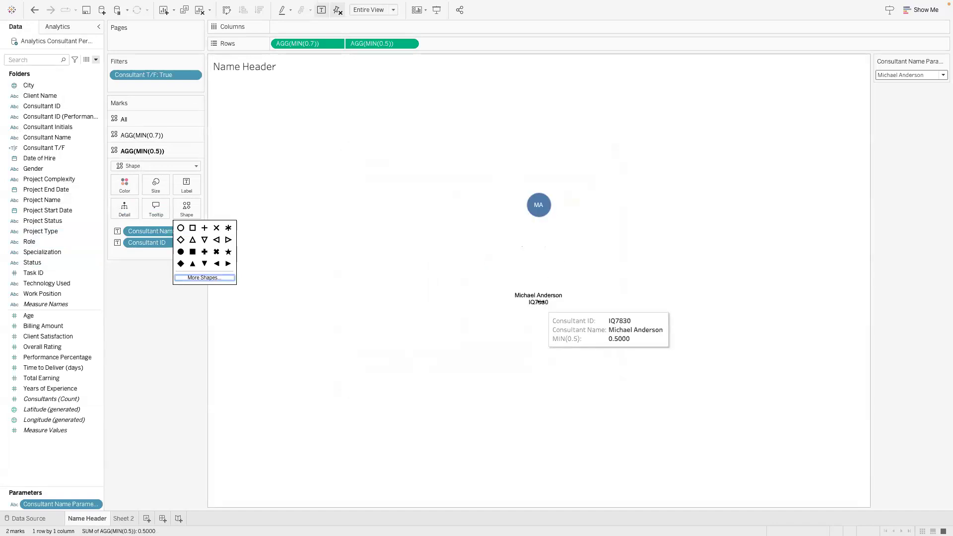
# - Turn off tooltips for all marks on the sheet
pyautogui.click(149, 119)
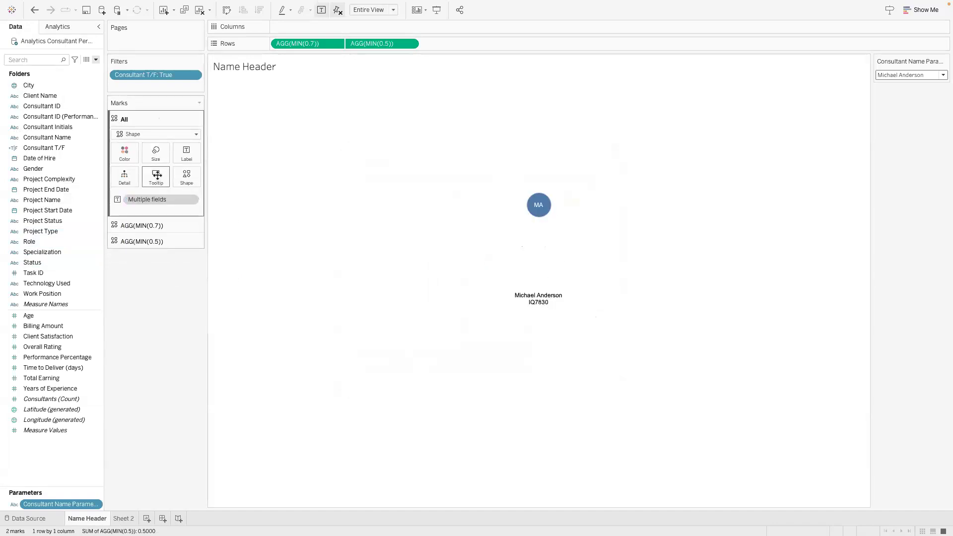
pyautogui.click(156, 178)
pyautogui.click(343, 288)
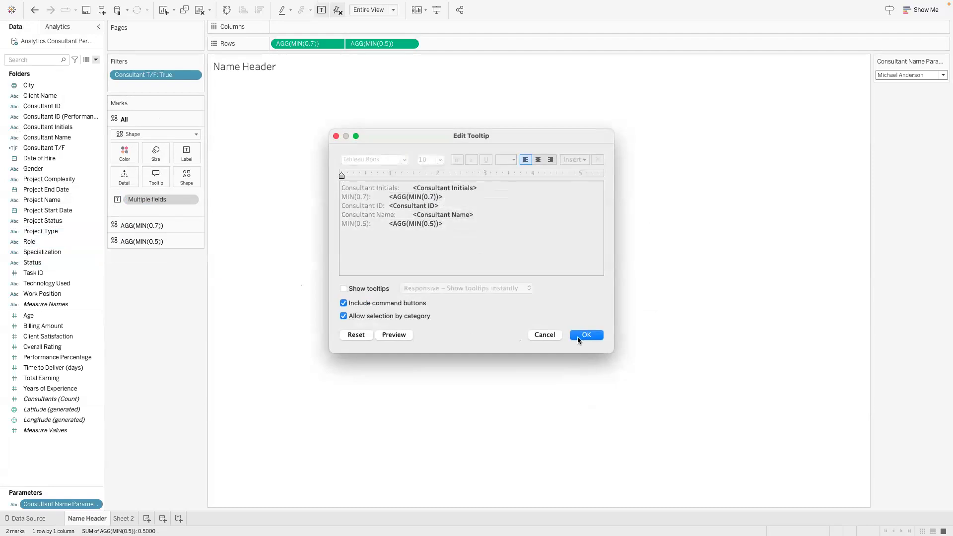
pyautogui.click(583, 334)
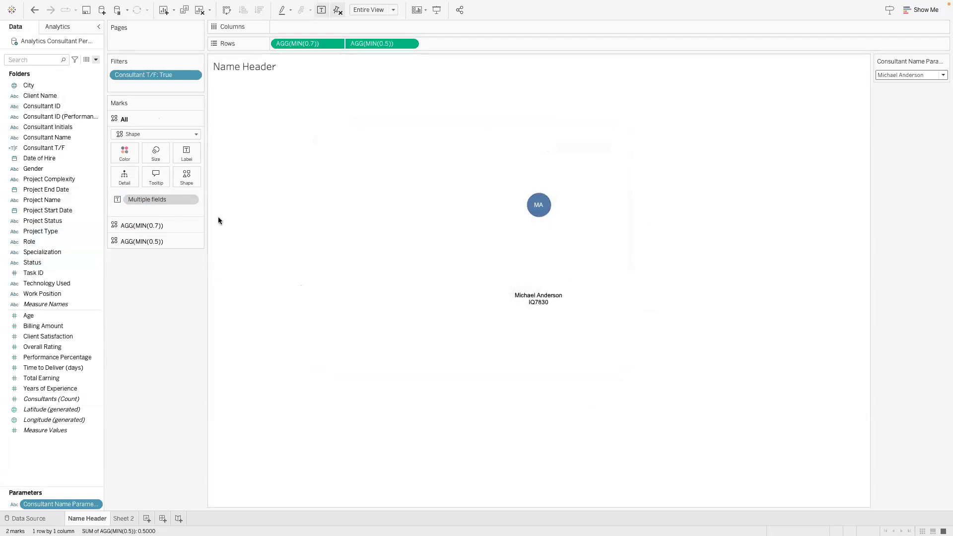
# - Color the MIN(0.7) initials mark by Gender
pyautogui.click(170, 228)
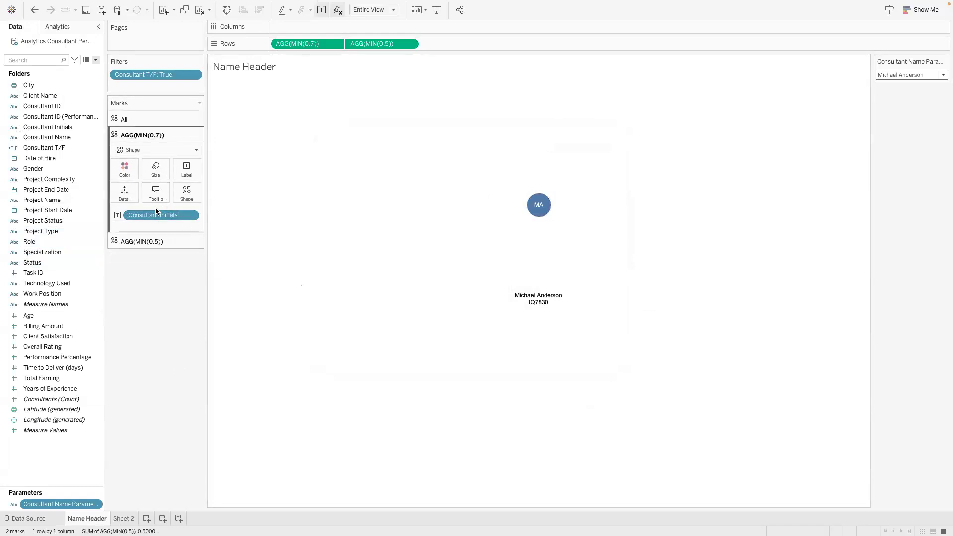
pyautogui.moveTo(41, 168); pyautogui.dragTo(127, 167)
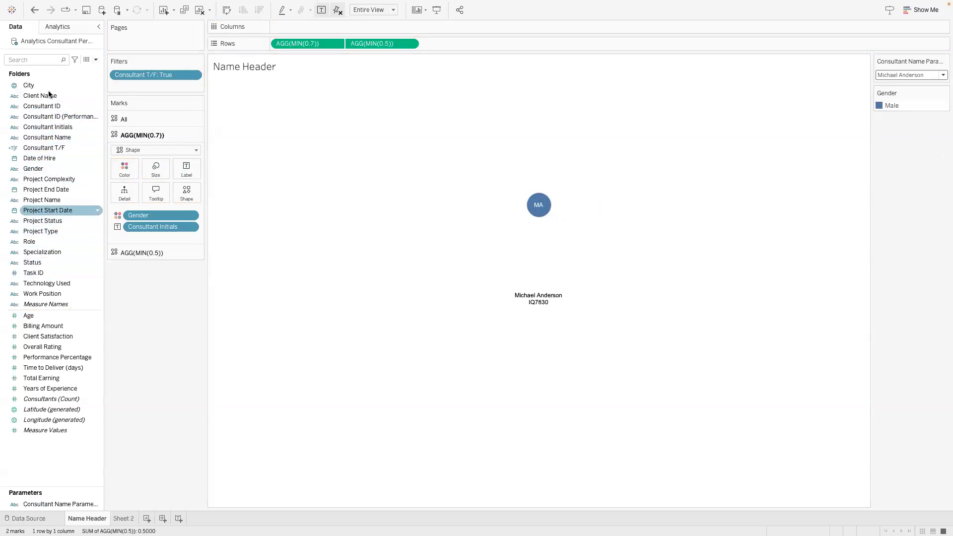
pyautogui.moveTo(39, 166); pyautogui.dragTo(153, 192)
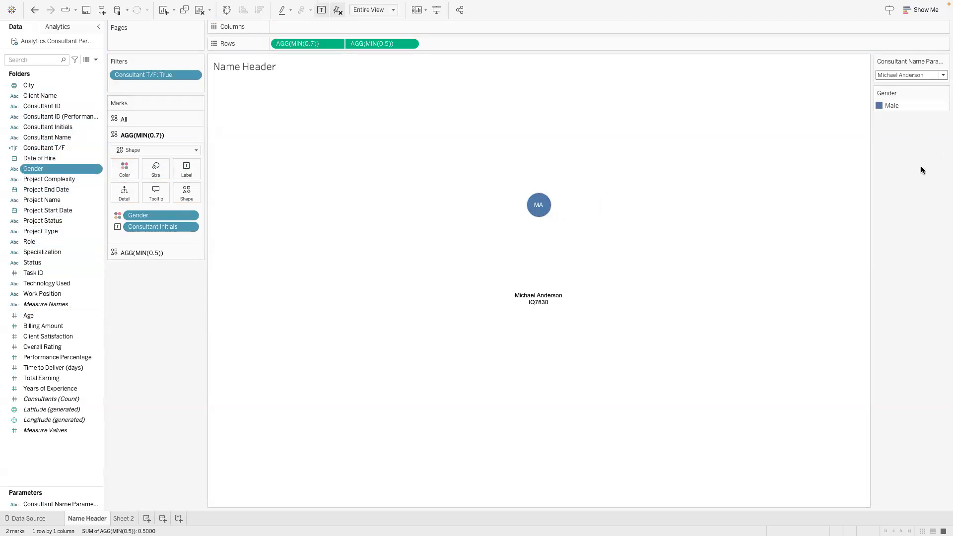
# - Fetch the blue hex code from Microsoft Word and apply it to Male in the Gender colors
pyautogui.doubleClick(879, 106)
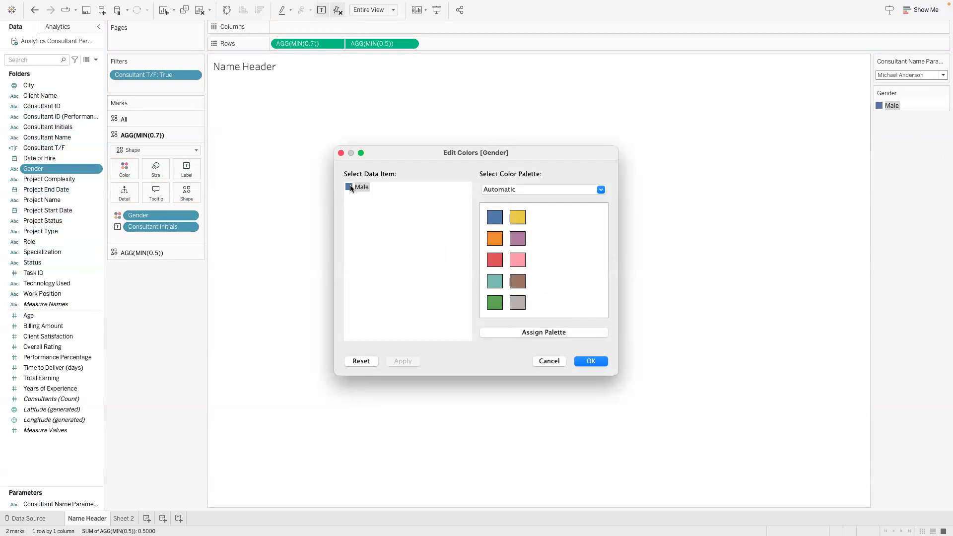
pyautogui.moveTo(709, 529)
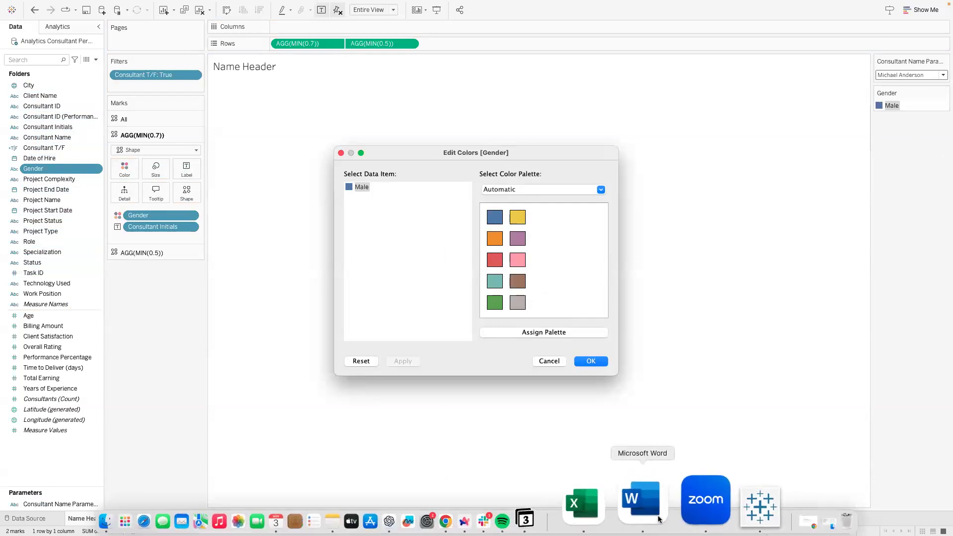
pyautogui.click(659, 519)
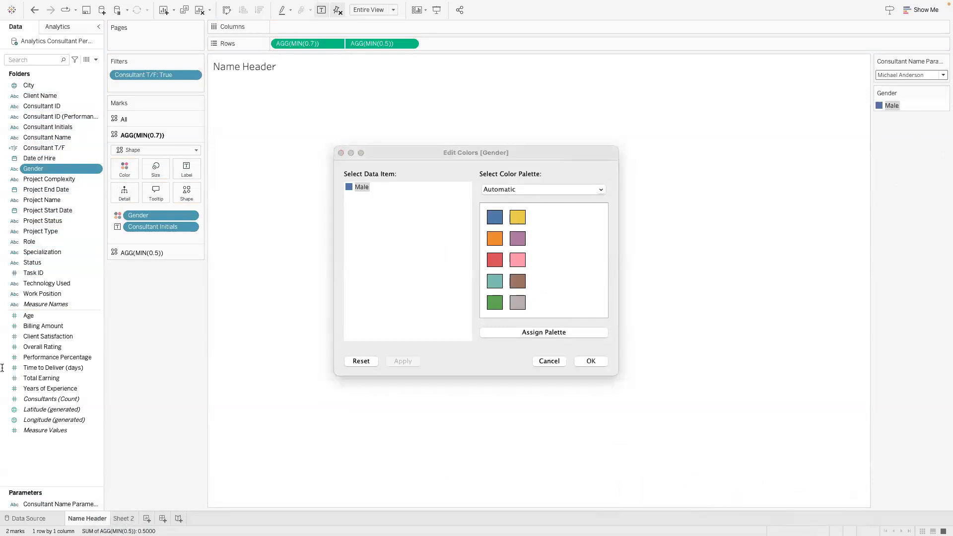
pyautogui.doubleClick(349, 186)
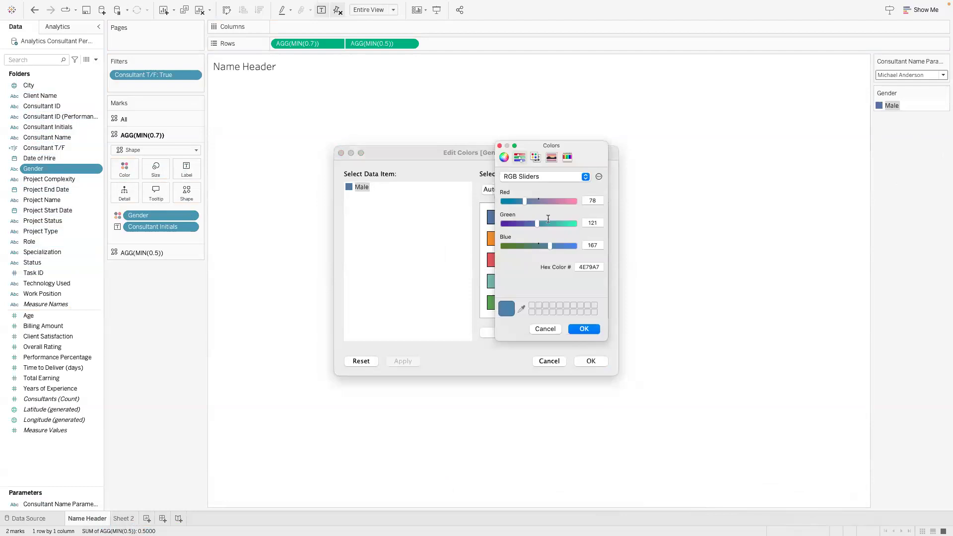
pyautogui.click(521, 309)
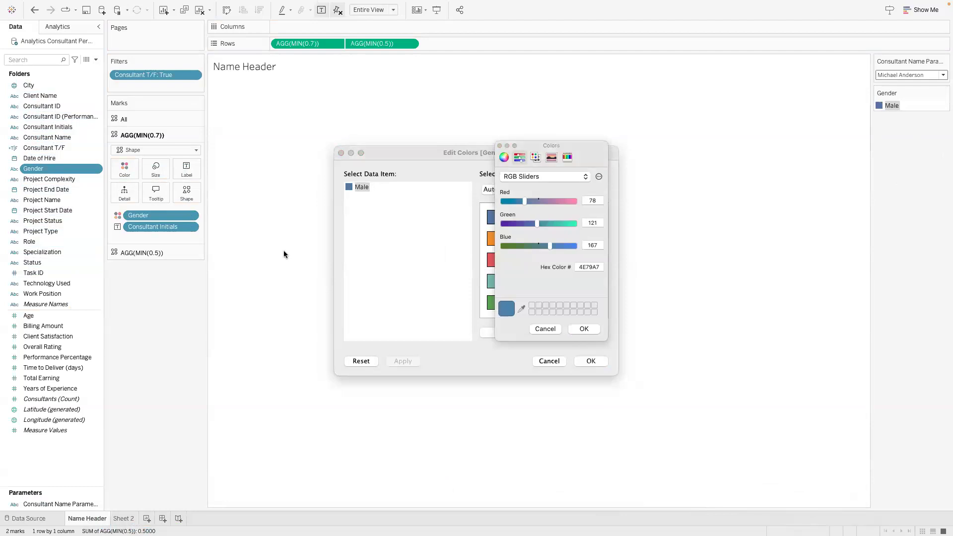
pyautogui.rightClick(587, 266)
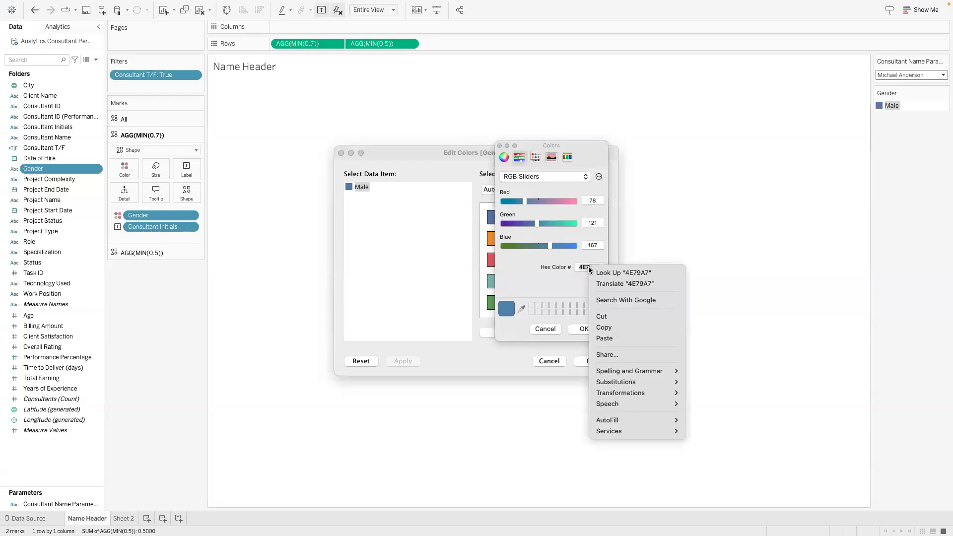
pyautogui.click(608, 337)
pyautogui.click(591, 328)
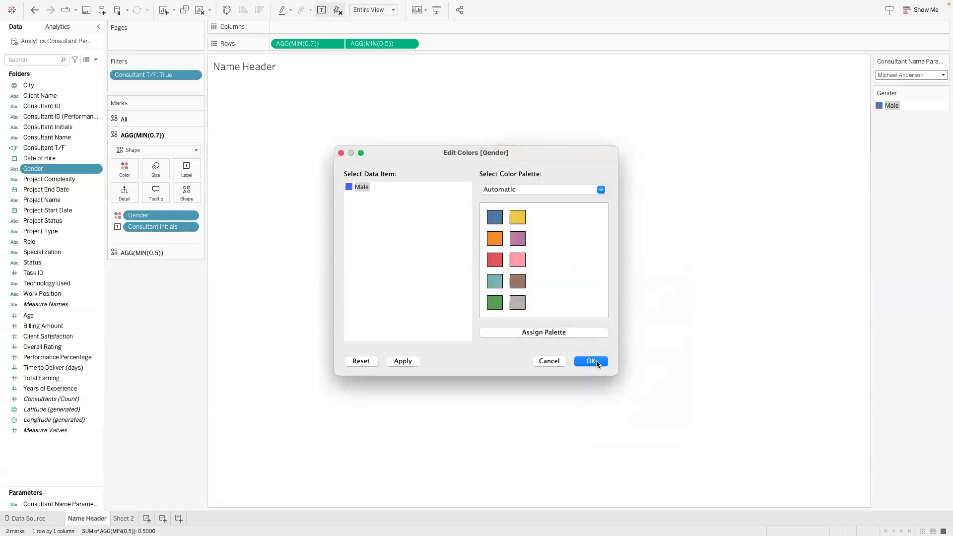
pyautogui.click(593, 360)
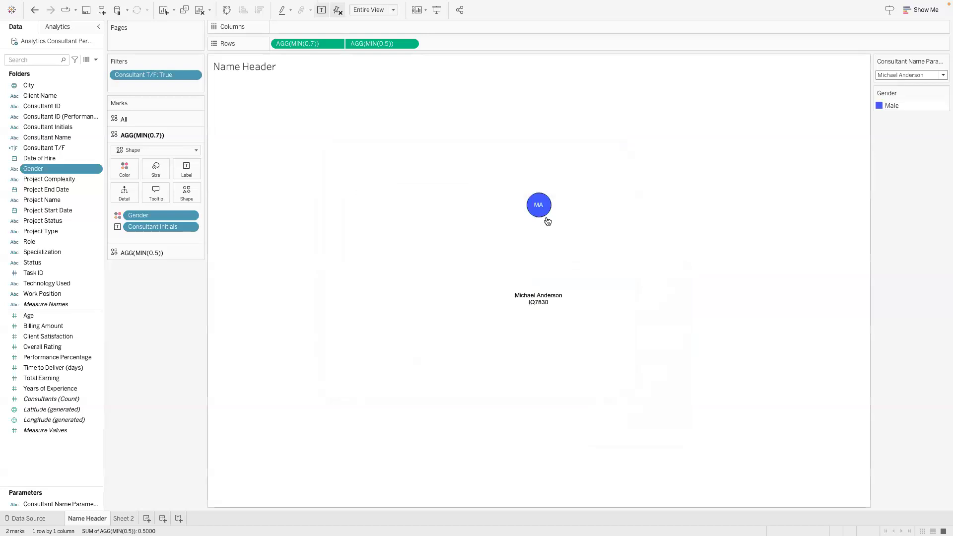
# - Switch the name parameter to a female consultant and set the Female color in the Gender legend to hex 00B0FF
pyautogui.click(918, 75)
pyautogui.click(918, 92)
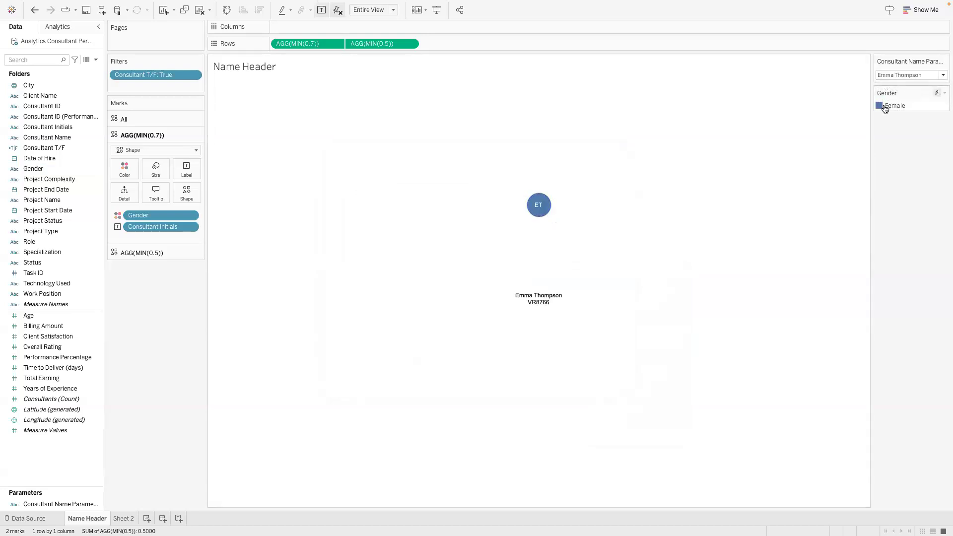
pyautogui.rightClick(885, 109)
pyautogui.click(813, 115)
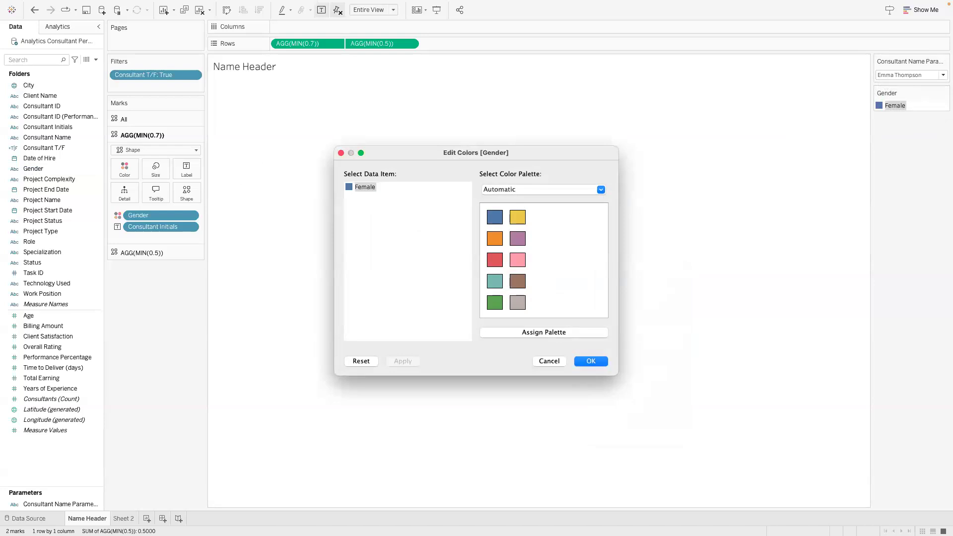
pyautogui.doubleClick(364, 187)
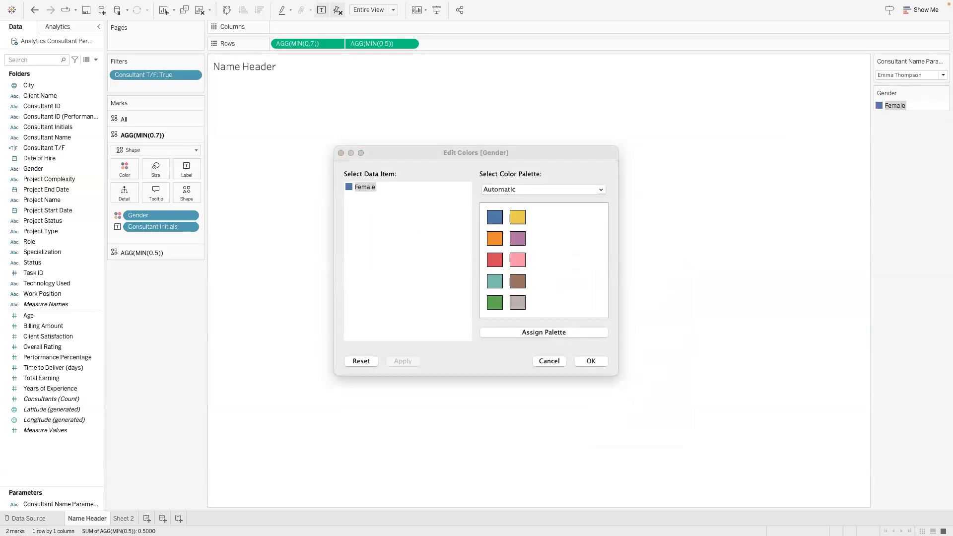
pyautogui.doubleClick(344, 186)
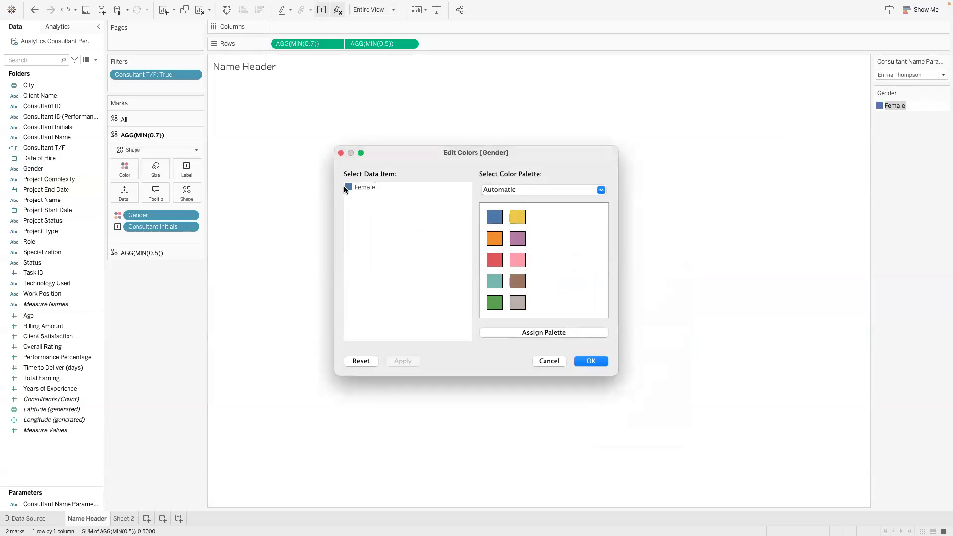
pyautogui.rightClick(590, 265)
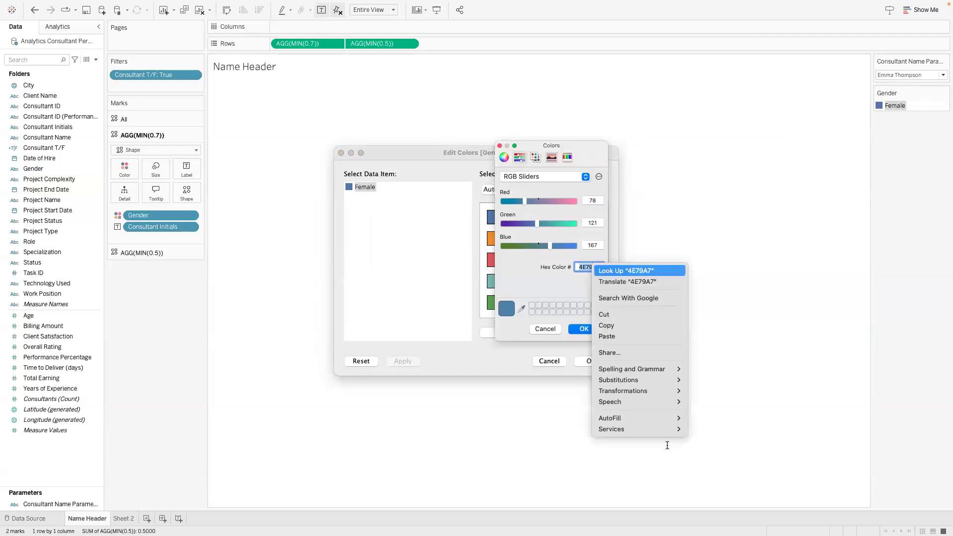
pyautogui.click(624, 336)
pyautogui.click(584, 329)
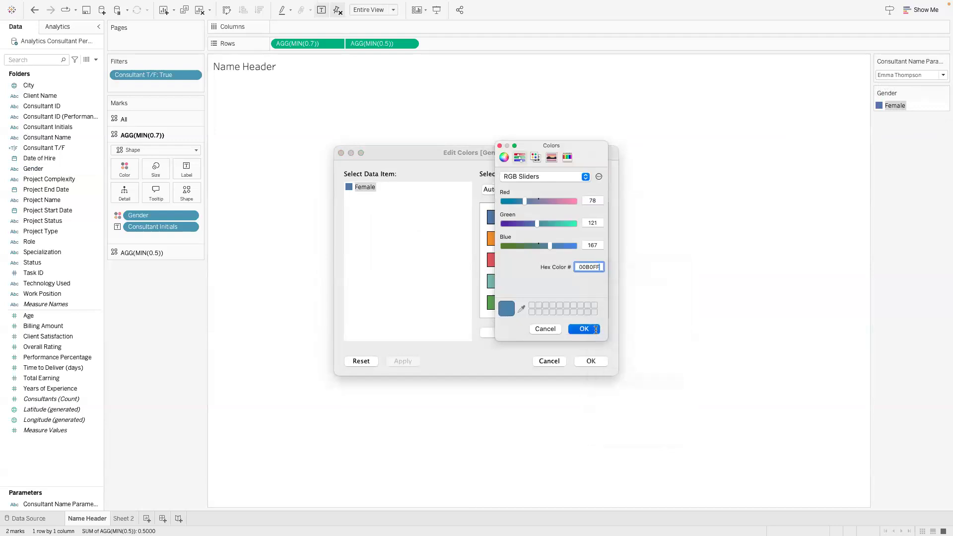
pyautogui.click(591, 360)
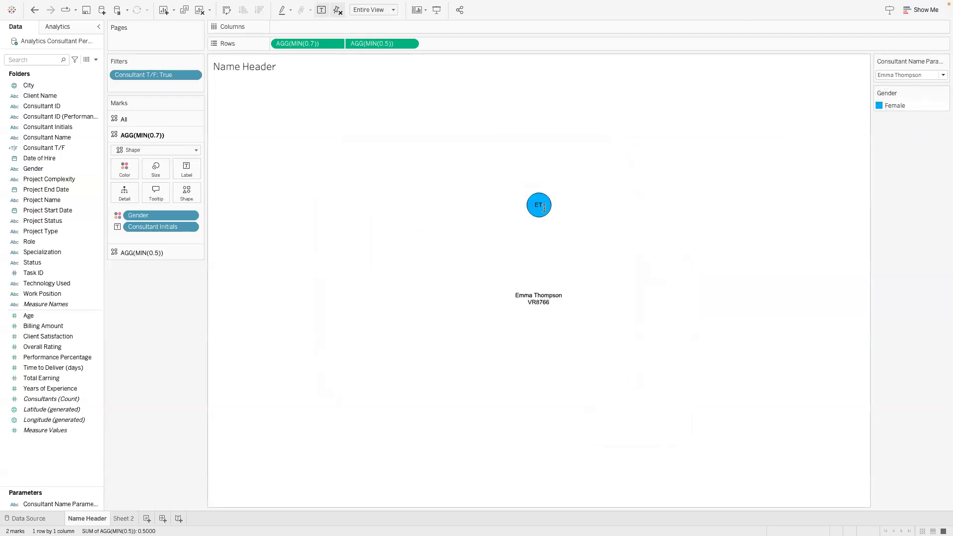
# - Check the gender colors by switching the name parameter to a male consultant and back to the female one
pyautogui.click(918, 75)
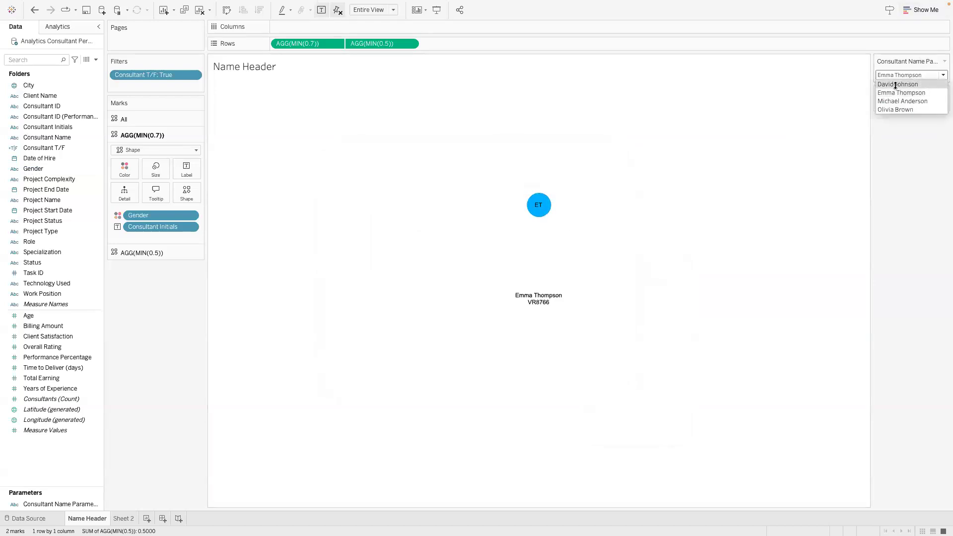
pyautogui.click(896, 84)
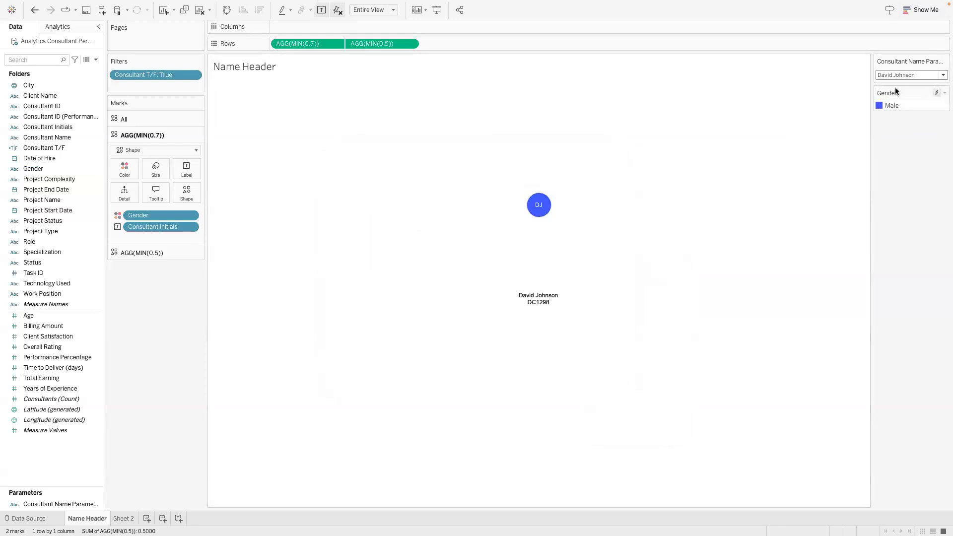
pyautogui.click(899, 75)
pyautogui.click(900, 92)
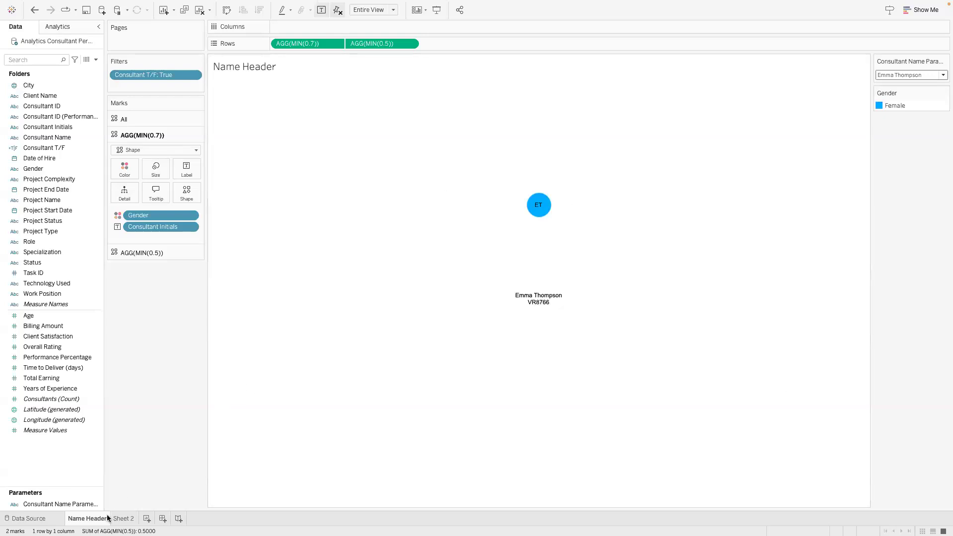
# - Duplicate the Name Header sheet
pyautogui.moveTo(107, 516)
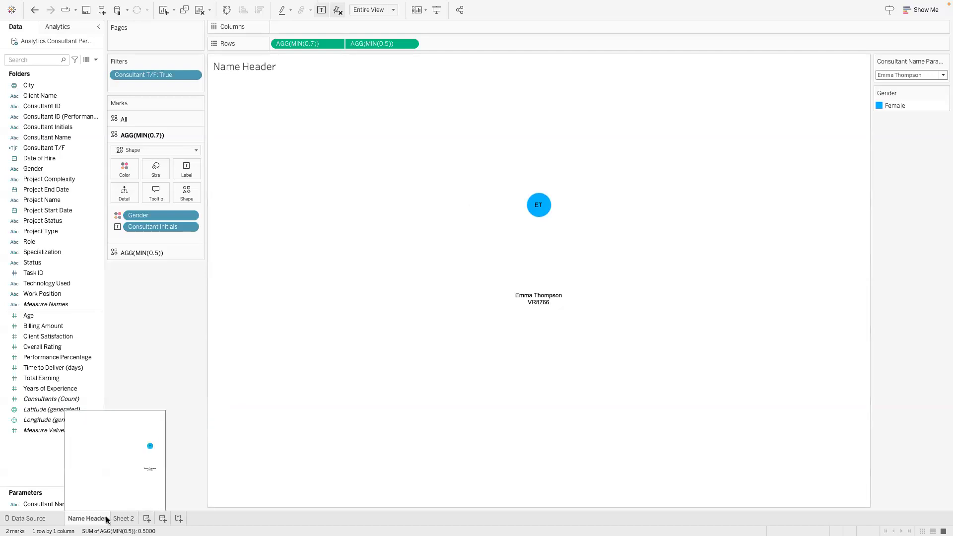
pyautogui.rightClick(111, 519)
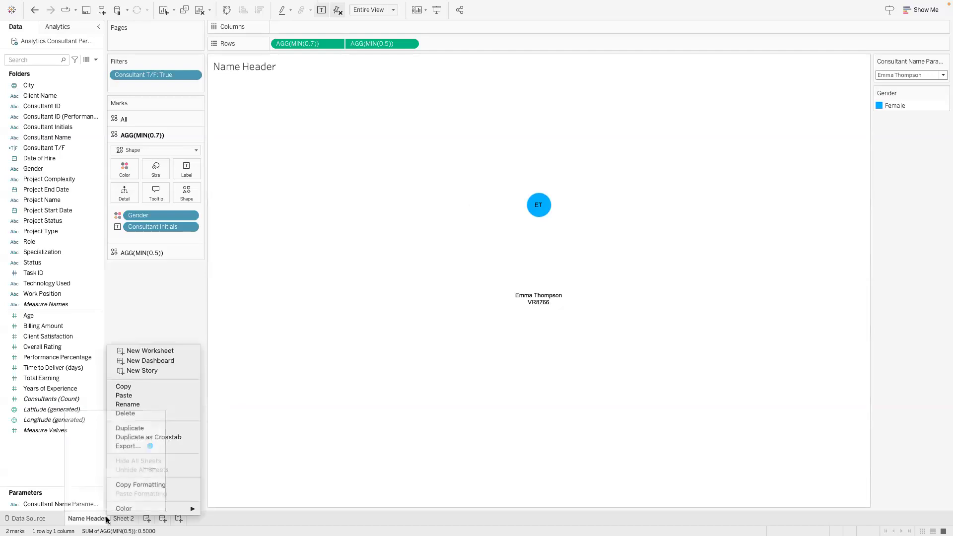
pyautogui.click(130, 428)
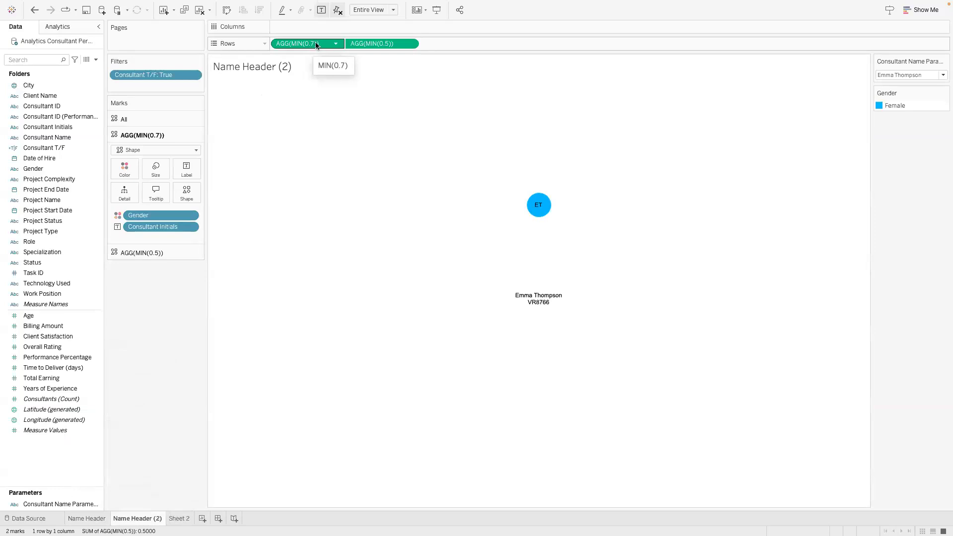
# - Turn off the dual axis for MIN(0.5) on the Name Header (2) sheet
pyautogui.click(409, 44)
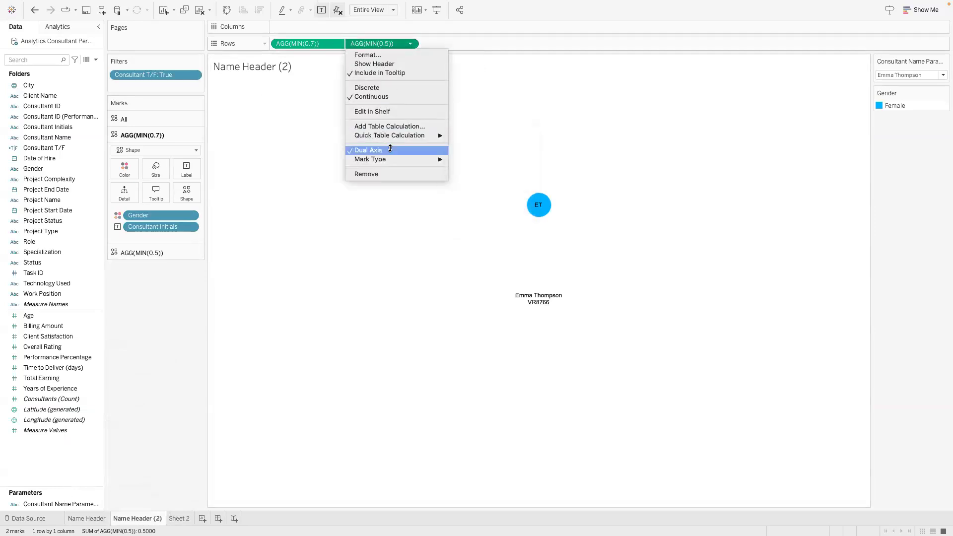
pyautogui.click(371, 47)
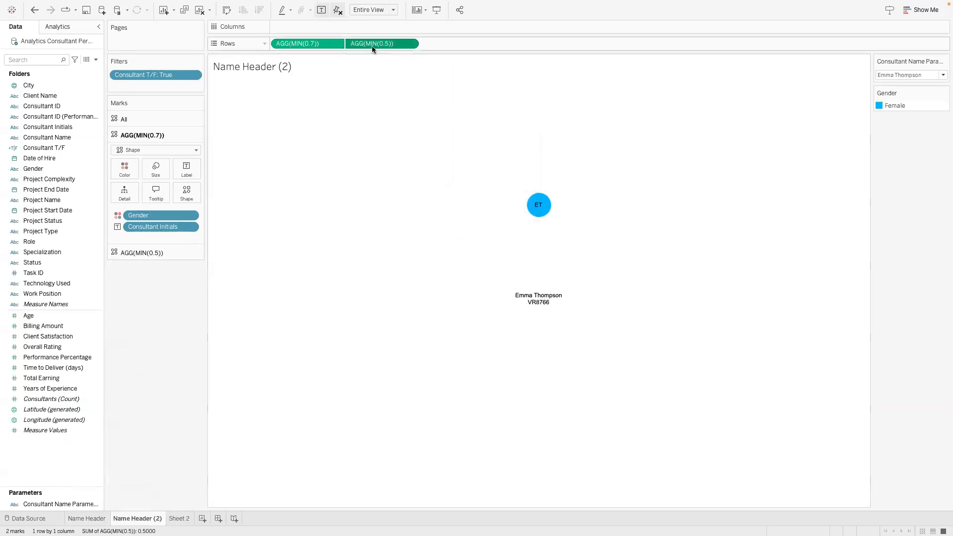
pyautogui.click(410, 43)
pyautogui.click(368, 150)
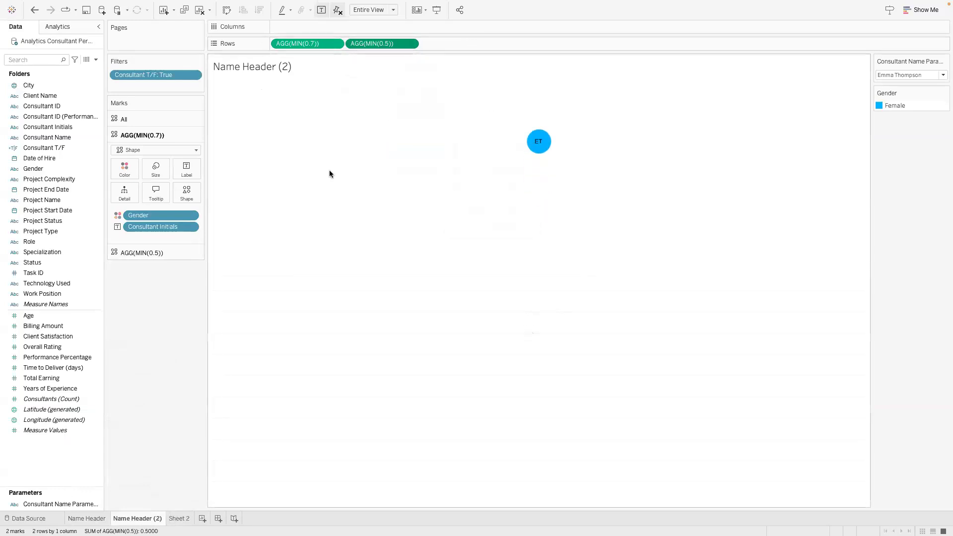
# - Remove all fields from the MIN(0.5) and MIN(0.7) marks, including Consultant Initials and Gender
pyautogui.click(176, 253)
pyautogui.moveTo(167, 231); pyautogui.dragTo(147, 341)
pyautogui.click(162, 135)
pyautogui.moveTo(150, 226); pyautogui.dragTo(142, 317)
pyautogui.moveTo(175, 213); pyautogui.dragTo(141, 329)
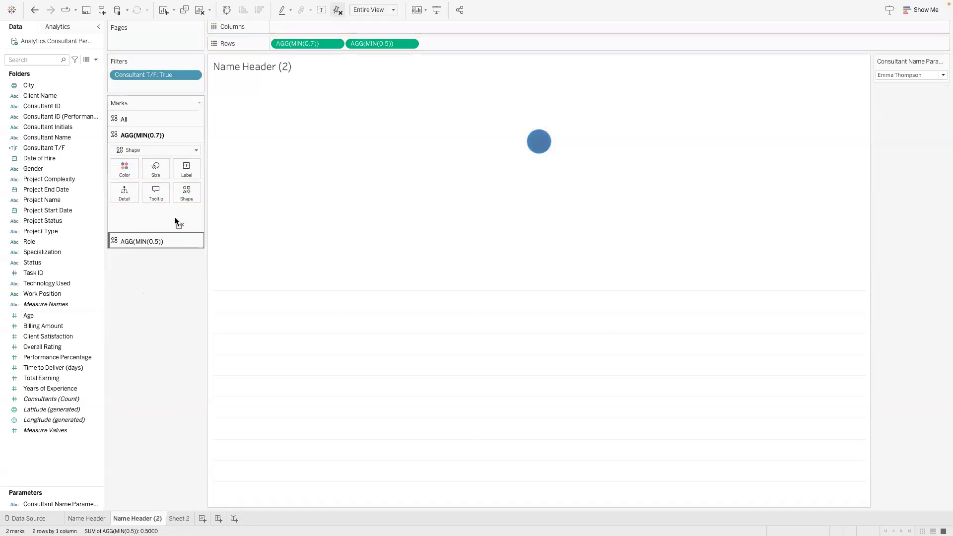
# - Add the ad hoc calculation MIN(0.4) to Rows after MIN(0.5)
pyautogui.doubleClick(462, 42)
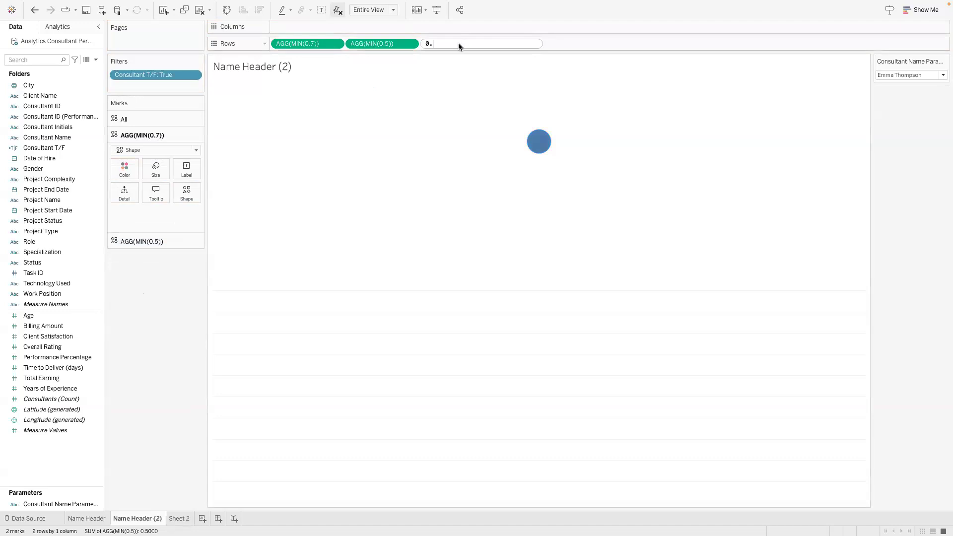
pyautogui.write('MIN')
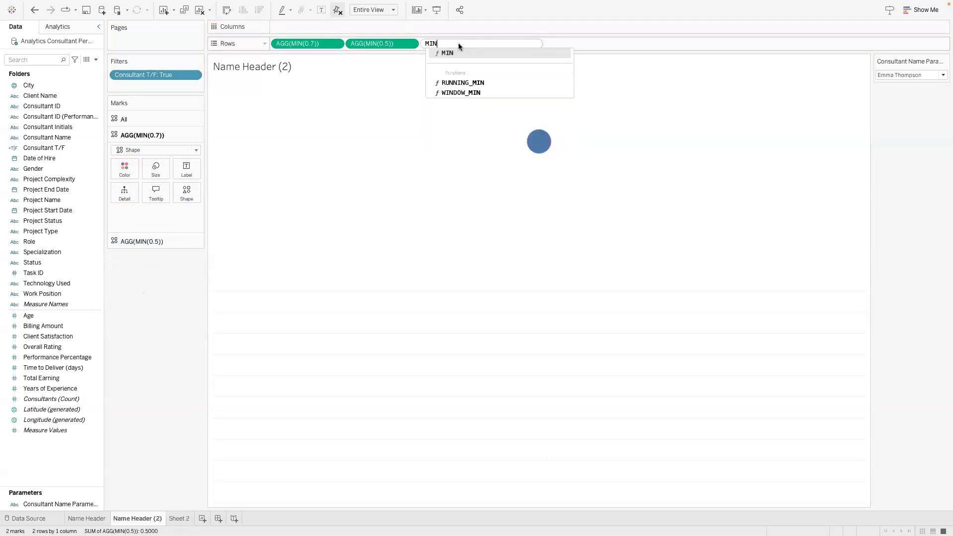
pyautogui.write('(0.4')
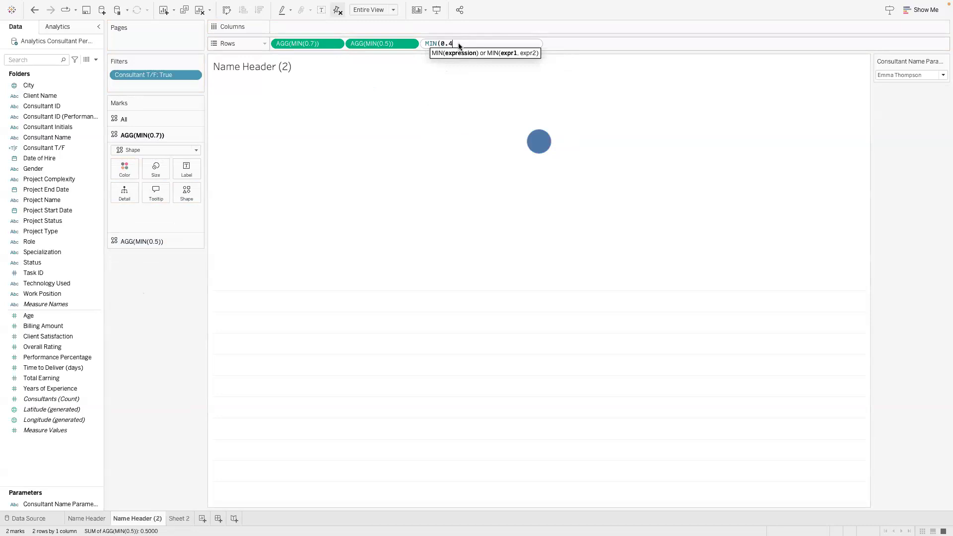
pyautogui.write(')')
pyautogui.press('Return')
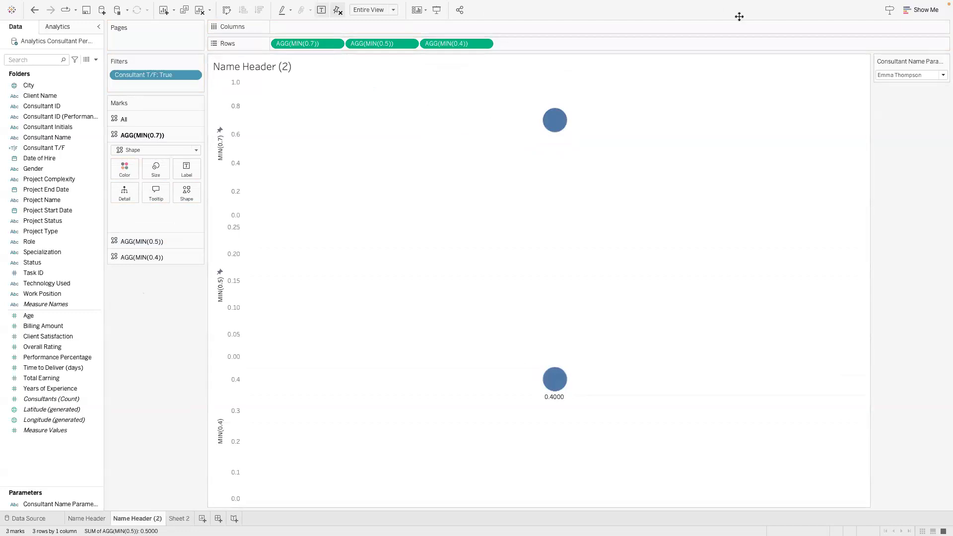
# - Add the ad hoc calculation MIN(0.2) to Columns
pyautogui.doubleClick(764, 25)
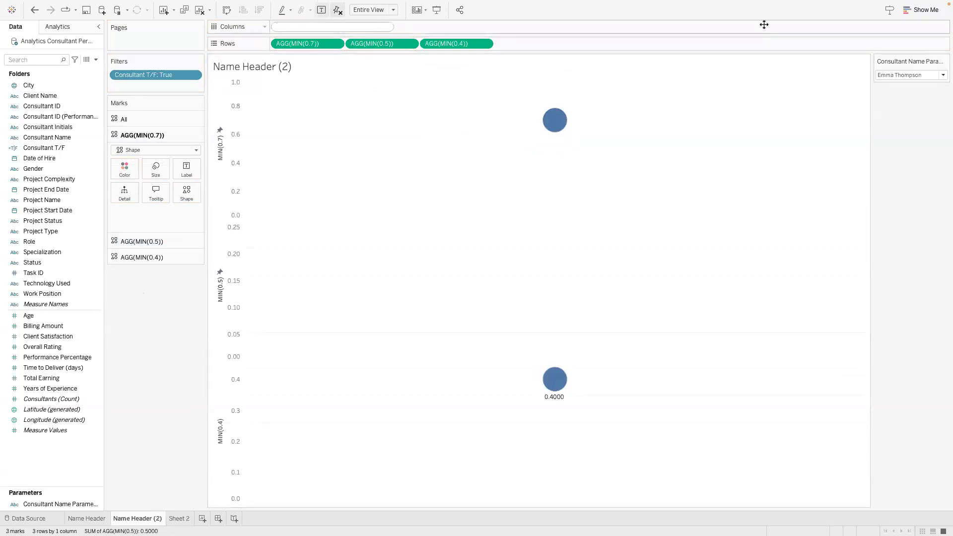
pyautogui.write('0')
pyautogui.press('BackSpace')
pyautogui.write('MIN(')
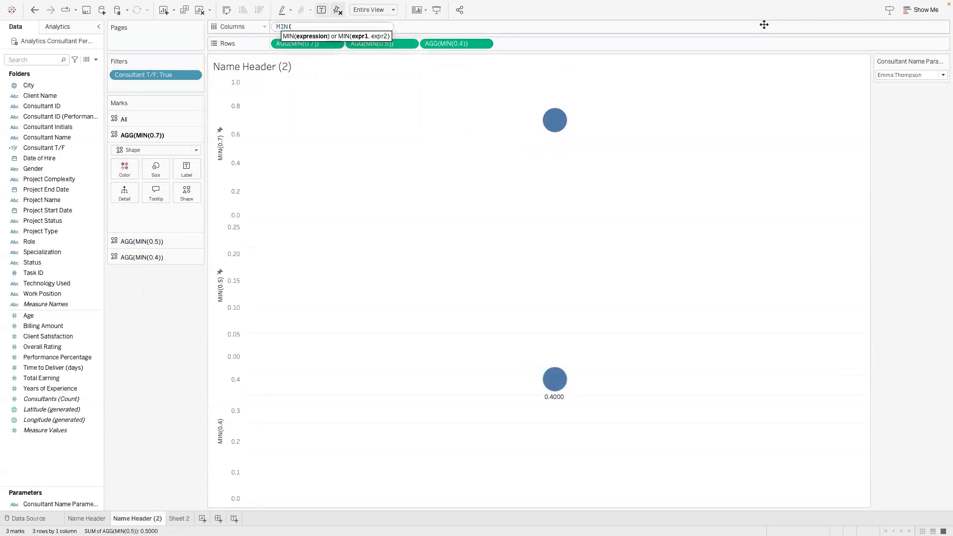
pyautogui.write('0.2)')
pyautogui.press('Return')
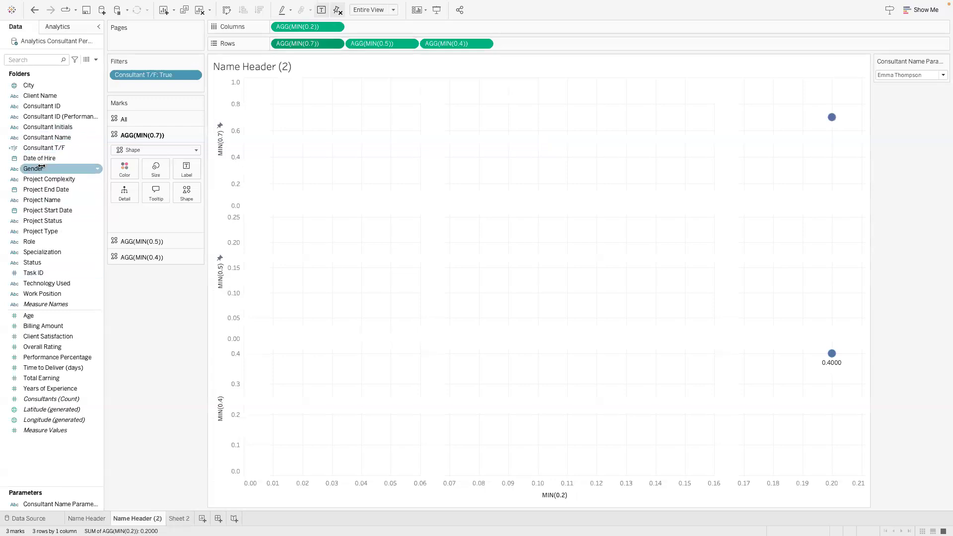
# - Label the MIN(0.7) marks with Role and change them to Gantt Bar at the smallest size
pyautogui.moveTo(44, 240); pyautogui.dragTo(187, 170)
pyautogui.click(161, 150)
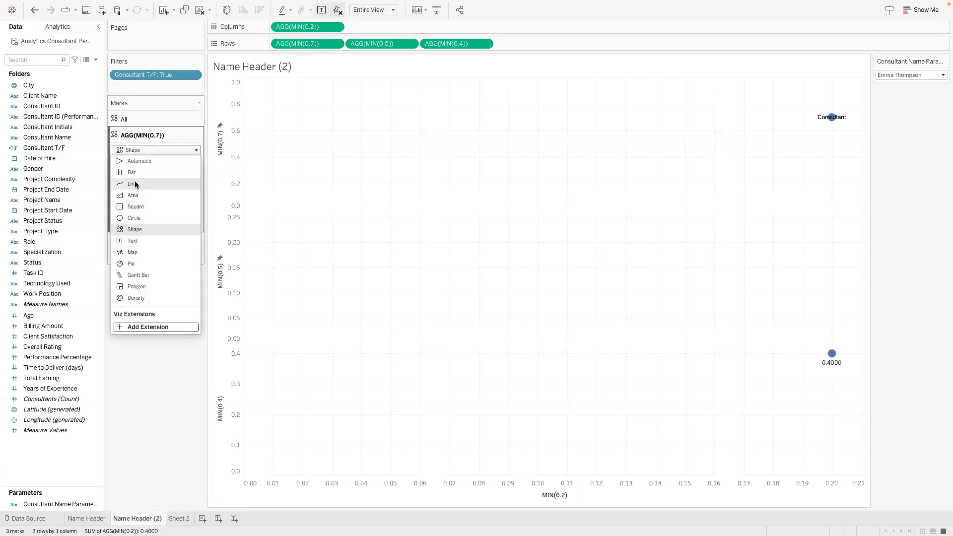
pyautogui.click(138, 275)
pyautogui.click(147, 167)
pyautogui.moveTo(208, 195); pyautogui.dragTo(142, 202)
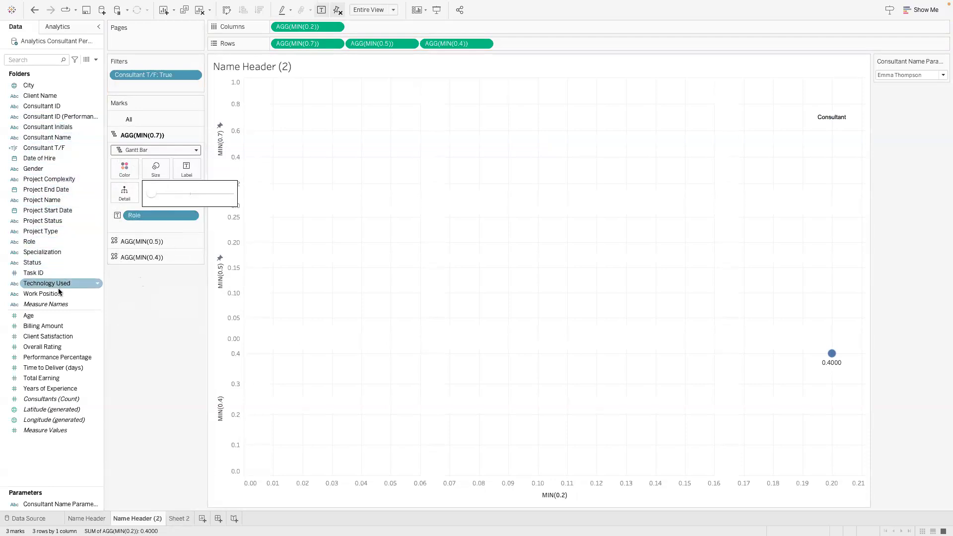
# - Try Work Position and Specialization as the MIN(0.7) label in place of Role
pyautogui.moveTo(60, 293); pyautogui.dragTo(160, 216)
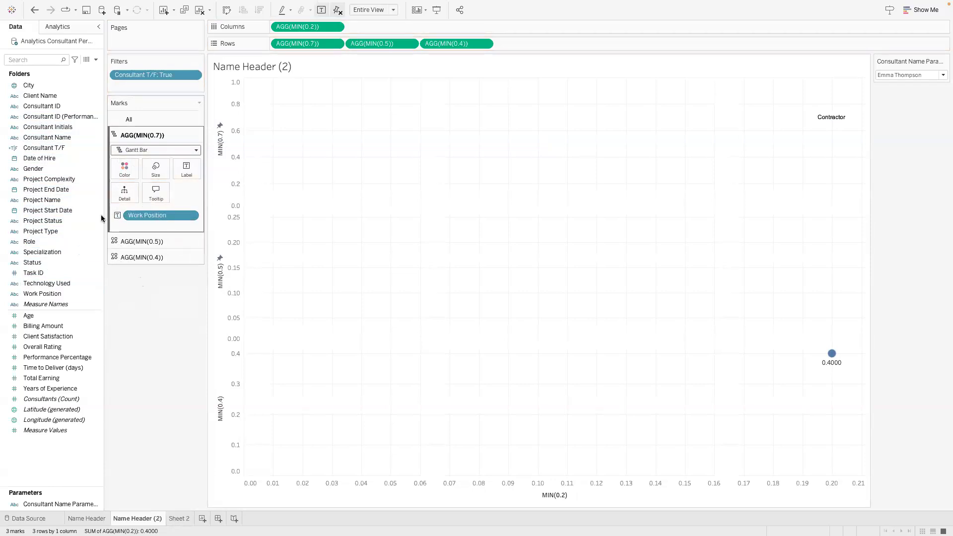
pyautogui.moveTo(43, 256); pyautogui.dragTo(157, 218)
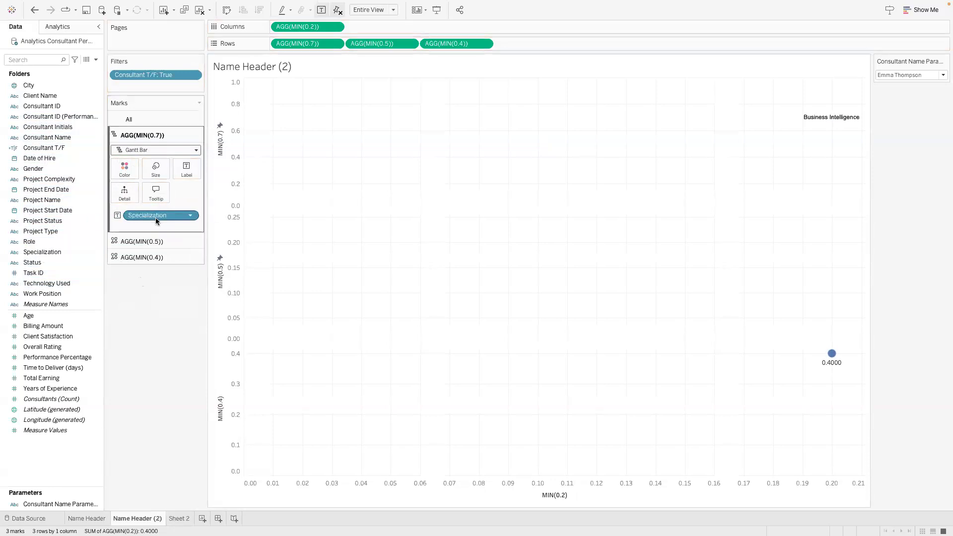
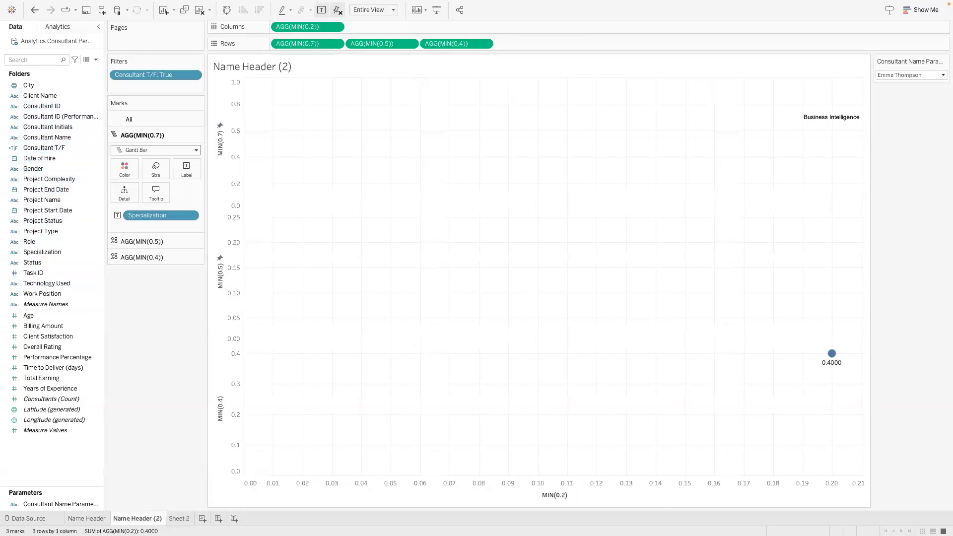
# - Switch to Microsoft Excel, review the fields on the Consultants sheet, and return to Tableau
pyautogui.click(635, 506)
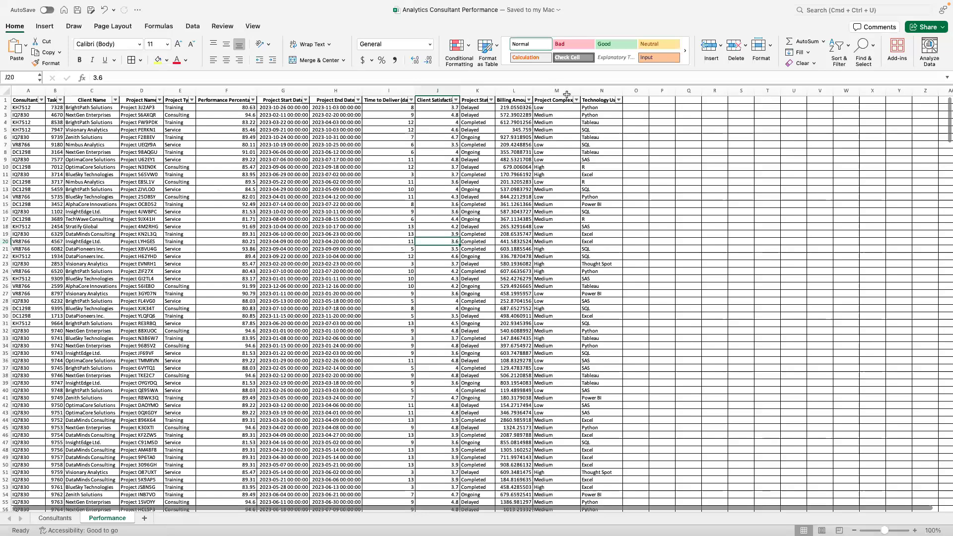
pyautogui.click(55, 518)
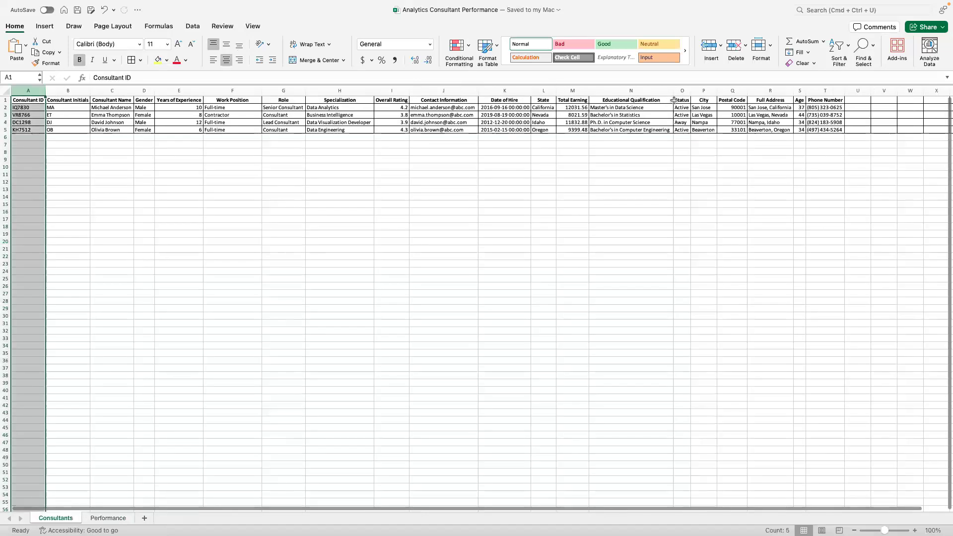
pyautogui.click(219, 90)
pyautogui.hotkey('ctrl', 'Left')
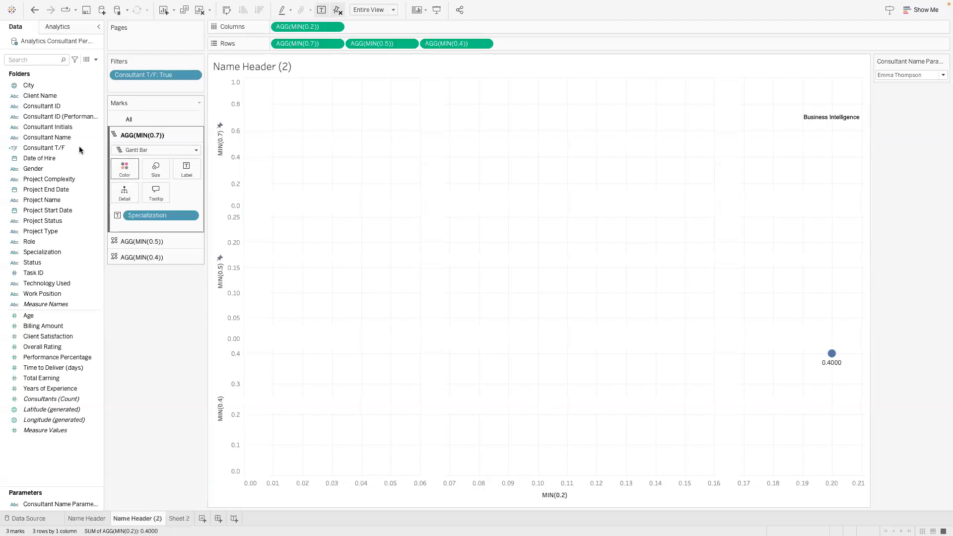
# - Replace the MIN(0.7) label with Work Position and label the MIN(0.5) marks with Role
pyautogui.moveTo(59, 298); pyautogui.dragTo(150, 217)
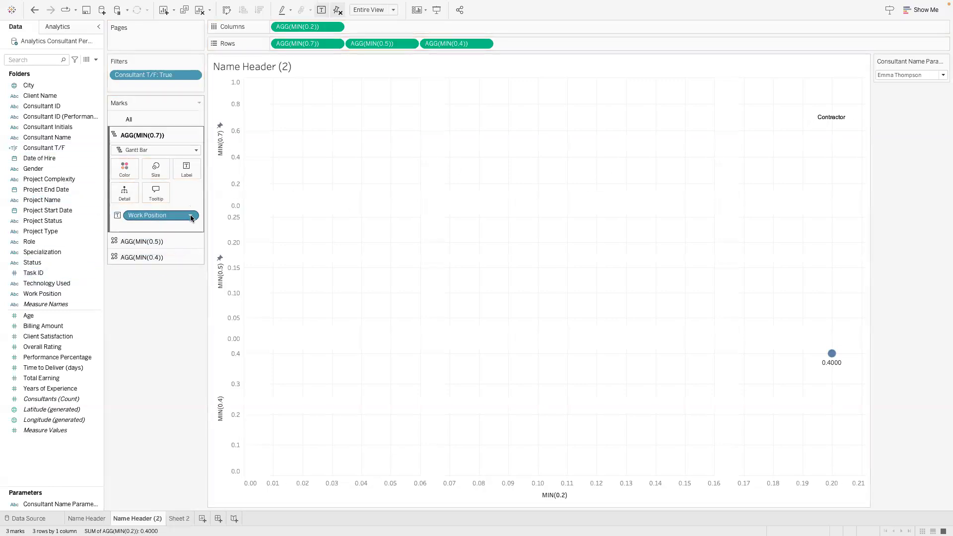
pyautogui.click(183, 241)
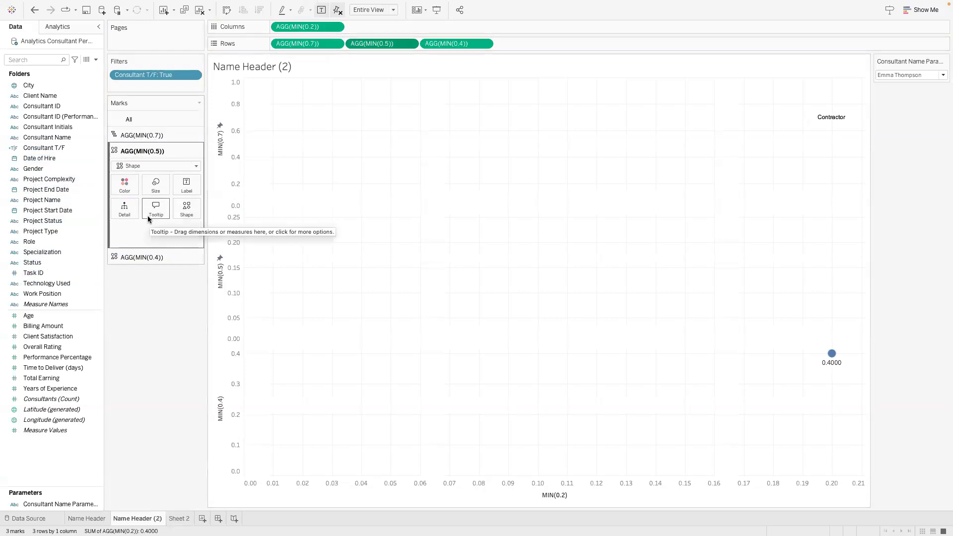
pyautogui.moveTo(55, 241); pyautogui.dragTo(186, 186)
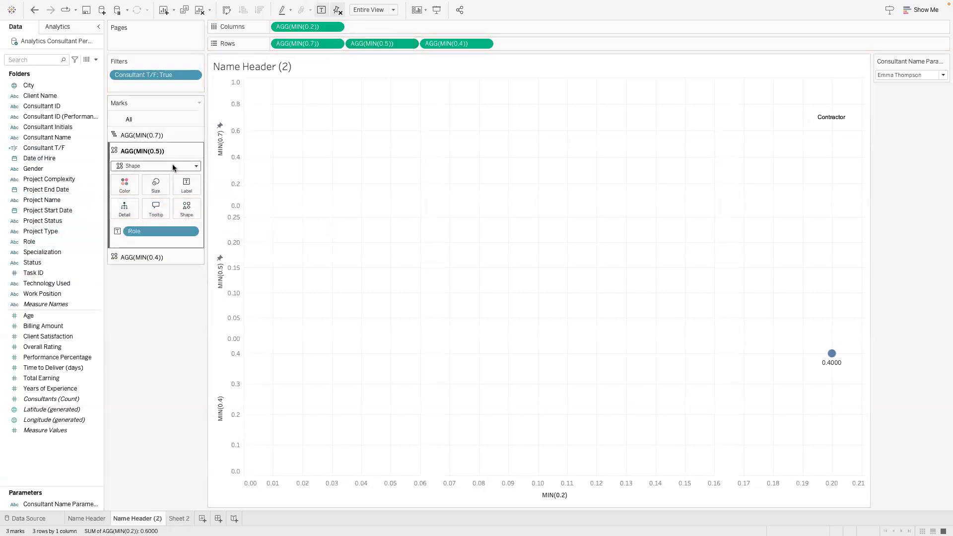
# - Try Pie as the mark type for MIN(0.5), checking the marks' size and color opacity
pyautogui.click(173, 166)
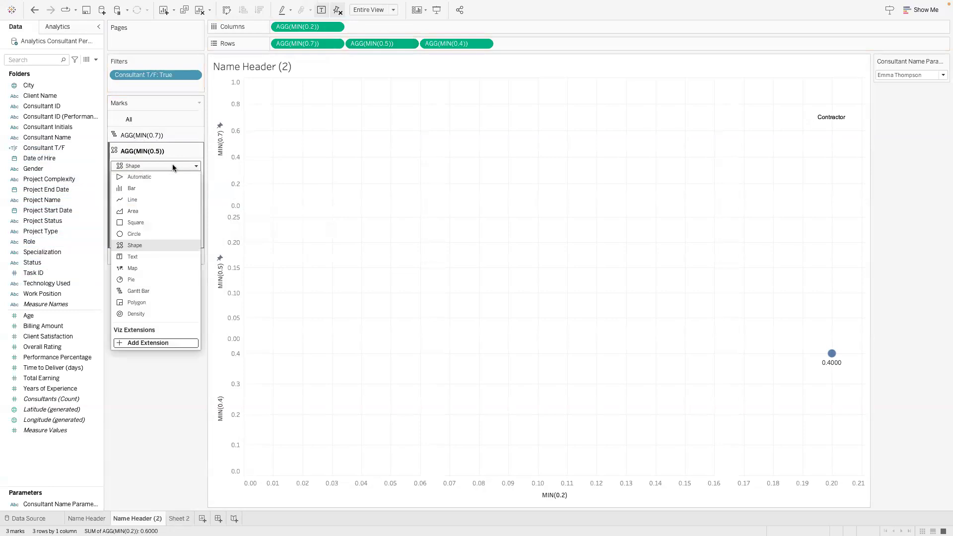
pyautogui.click(141, 281)
pyautogui.click(156, 184)
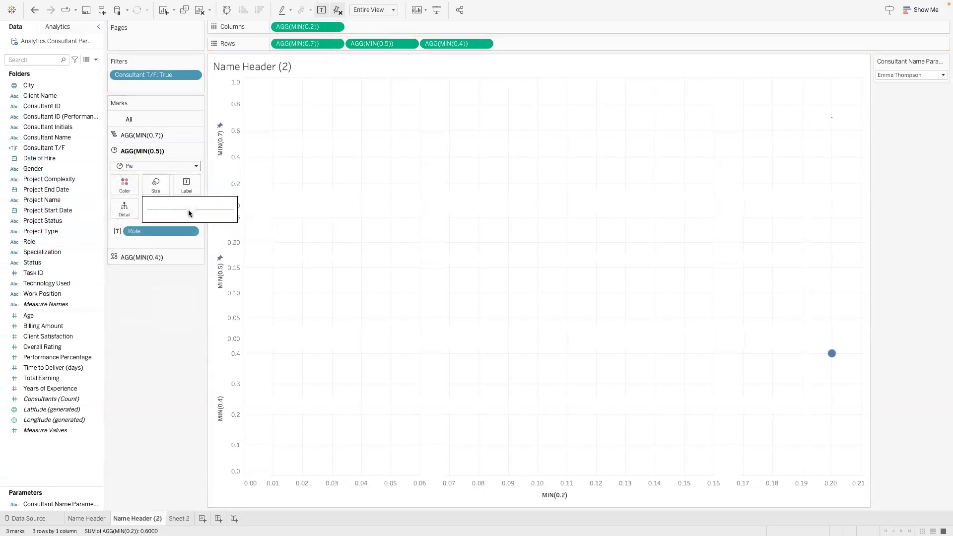
pyautogui.click(127, 183)
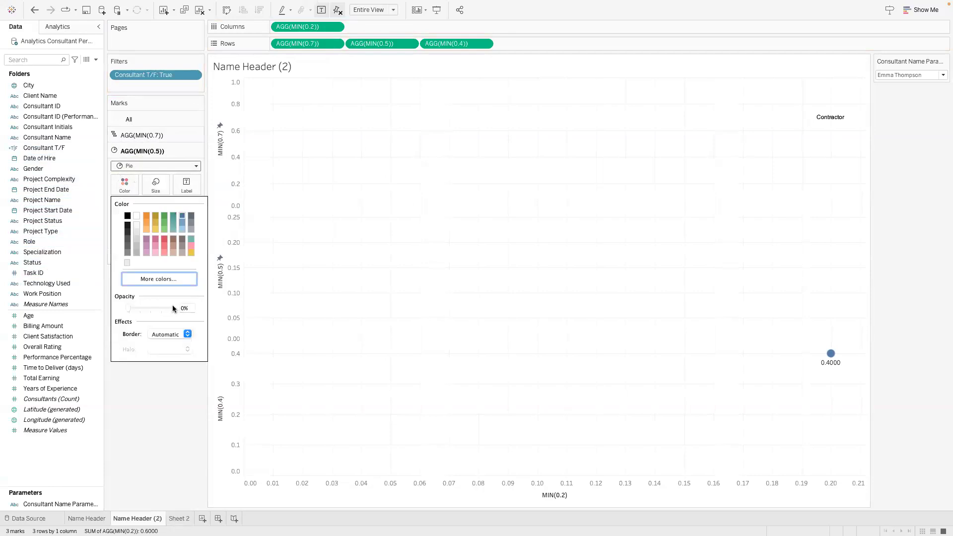
pyautogui.click(341, 274)
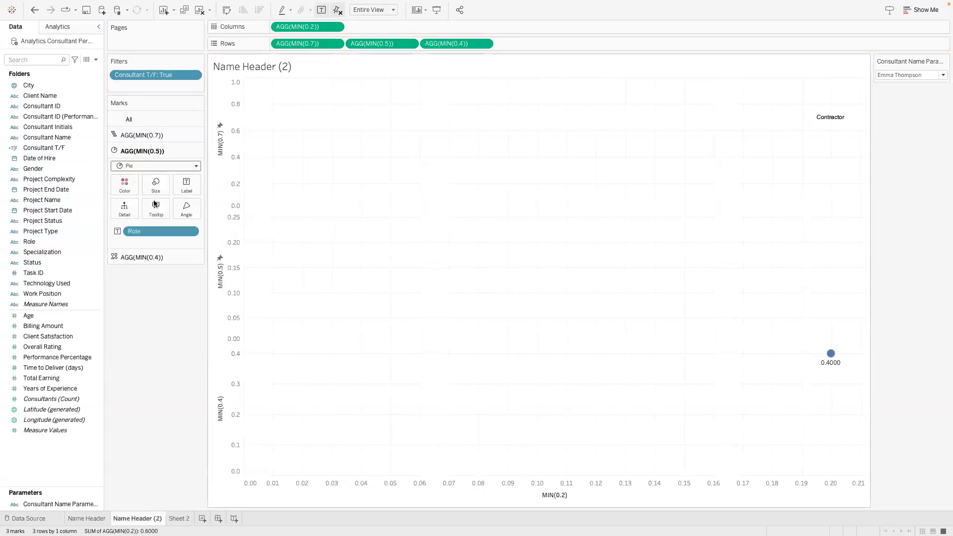
# - Change the MIN(0.5) marks to Gantt Bar and allow their Role labels to overlap other marks
pyautogui.click(154, 165)
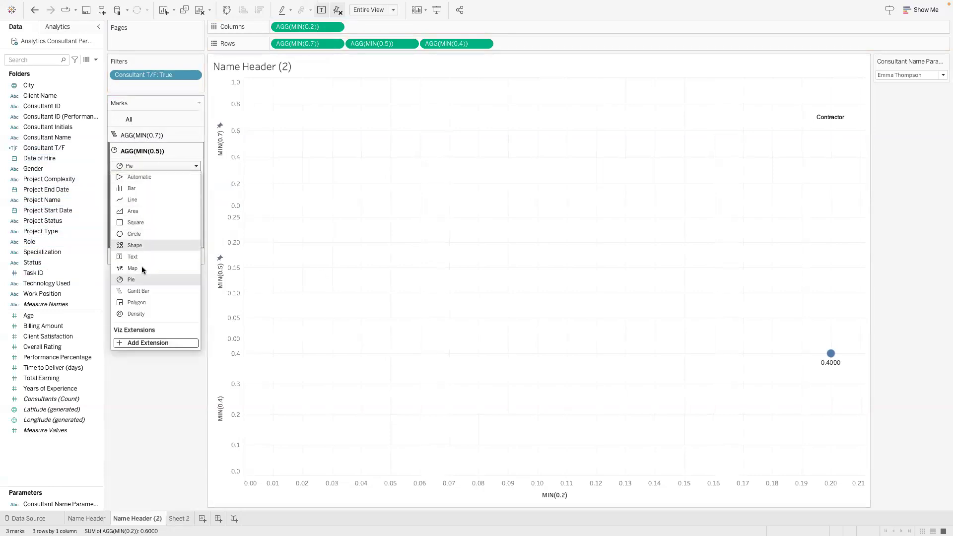
pyautogui.click(141, 291)
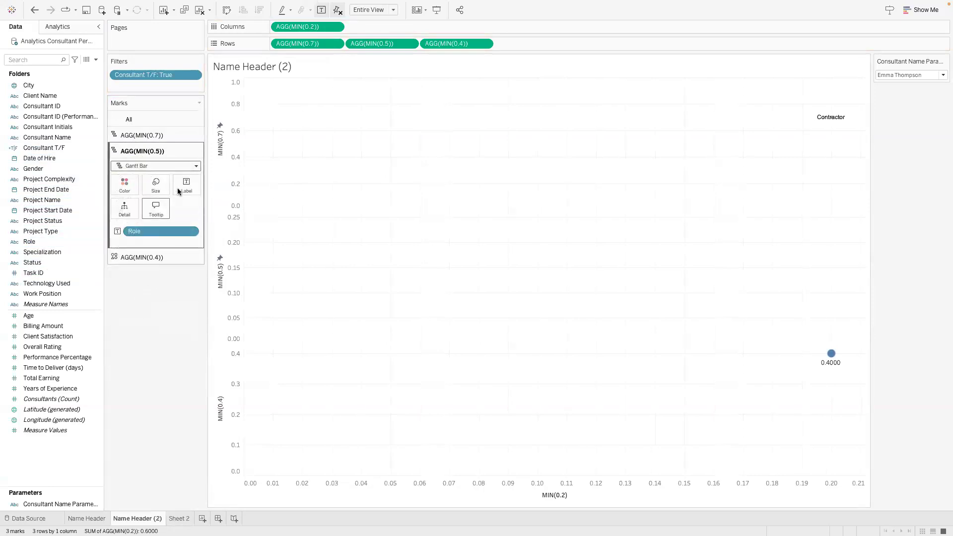
pyautogui.click(184, 192)
pyautogui.click(279, 235)
pyautogui.press('super+a')
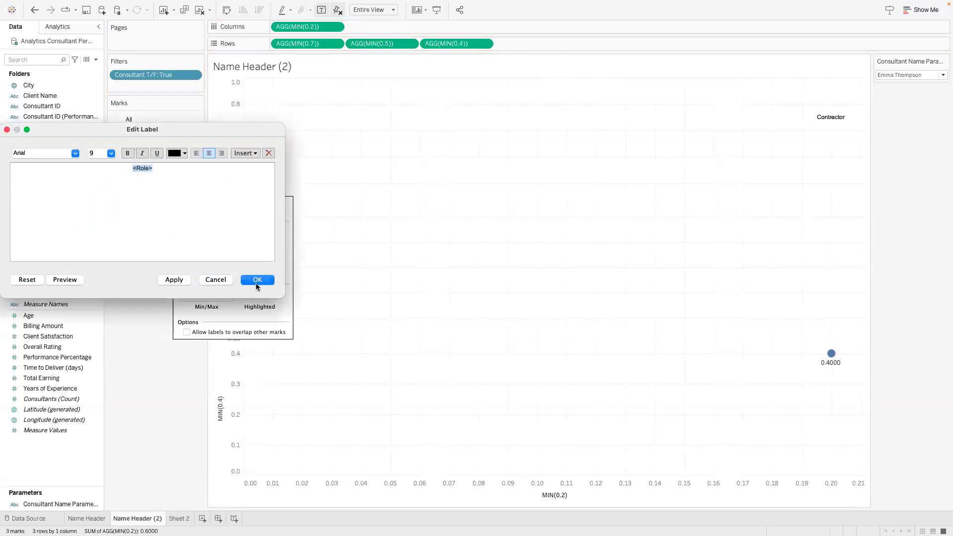
pyautogui.click(257, 279)
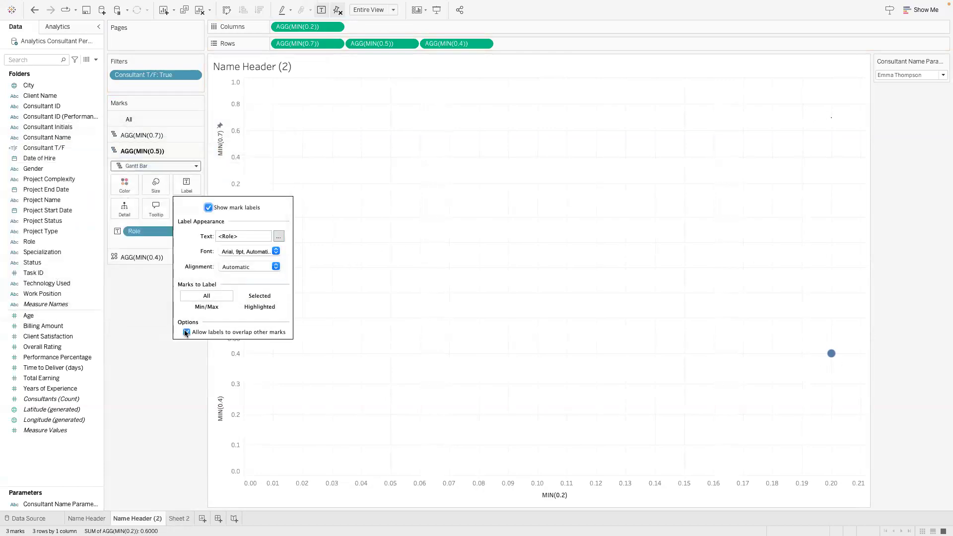
pyautogui.click(380, 278)
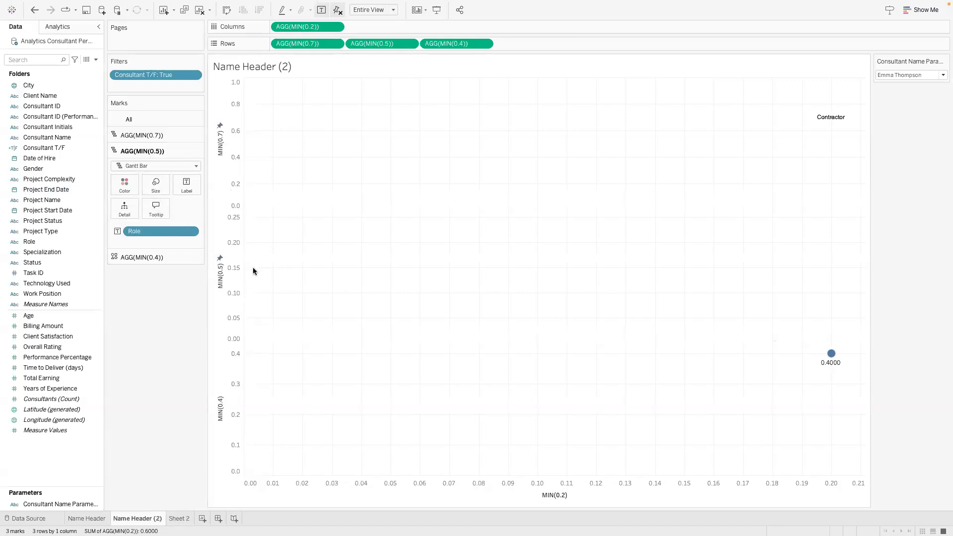
# - Label the MIN(0.4) marks with Specialization and switch the consultant name parameter to another consultant
pyautogui.click(145, 255)
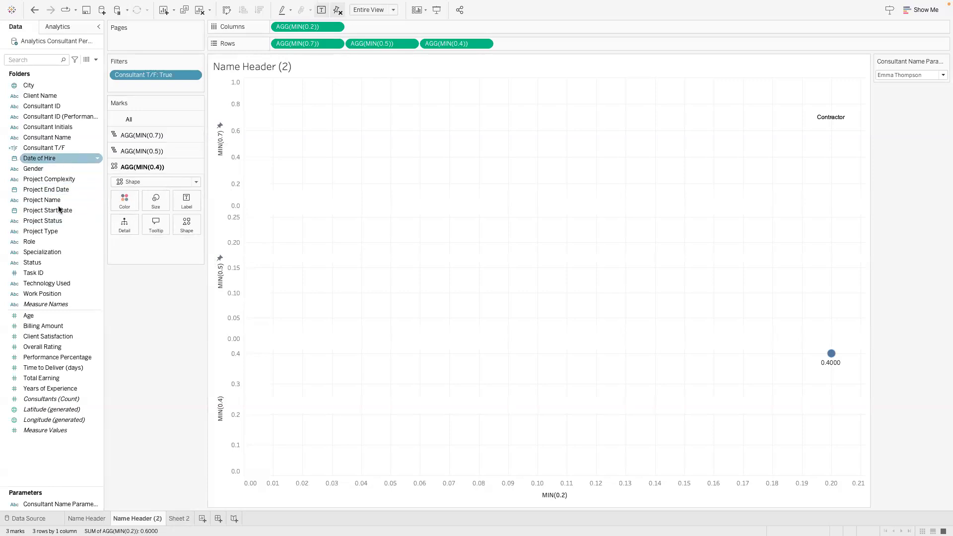
pyautogui.moveTo(46, 252); pyautogui.dragTo(177, 199)
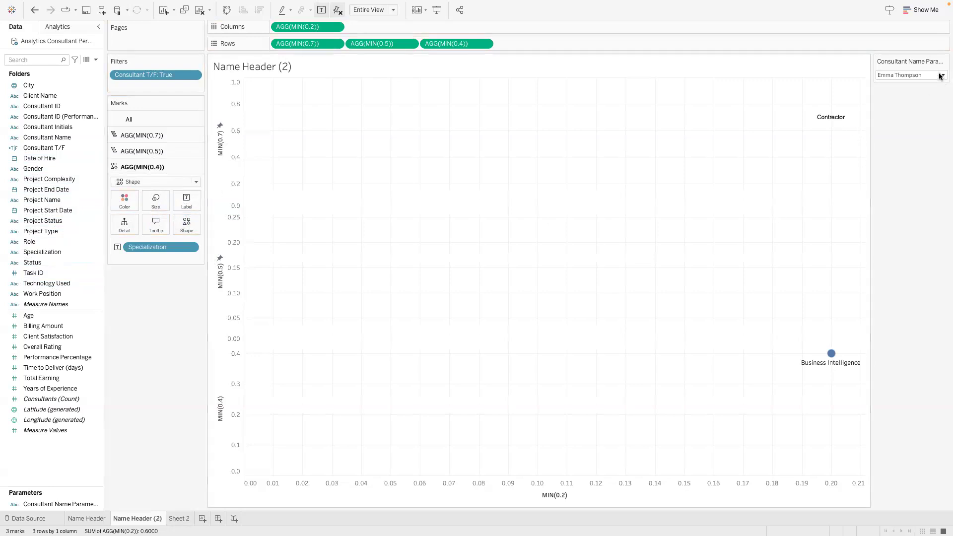
pyautogui.click(915, 75)
pyautogui.click(915, 84)
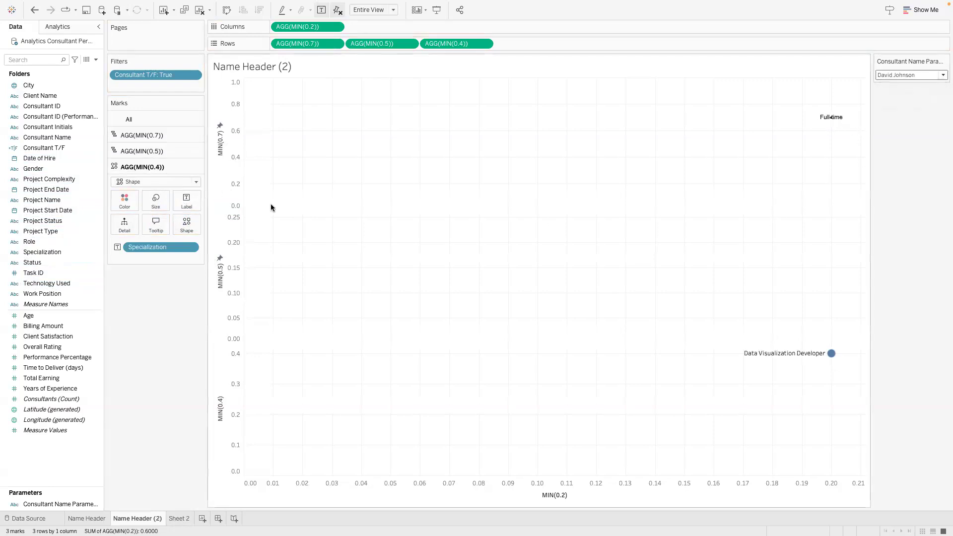
# - Change the MIN(0.7) marks to Shape and assign the thin black rectangle from the Custom Shapes palette
pyautogui.click(142, 135)
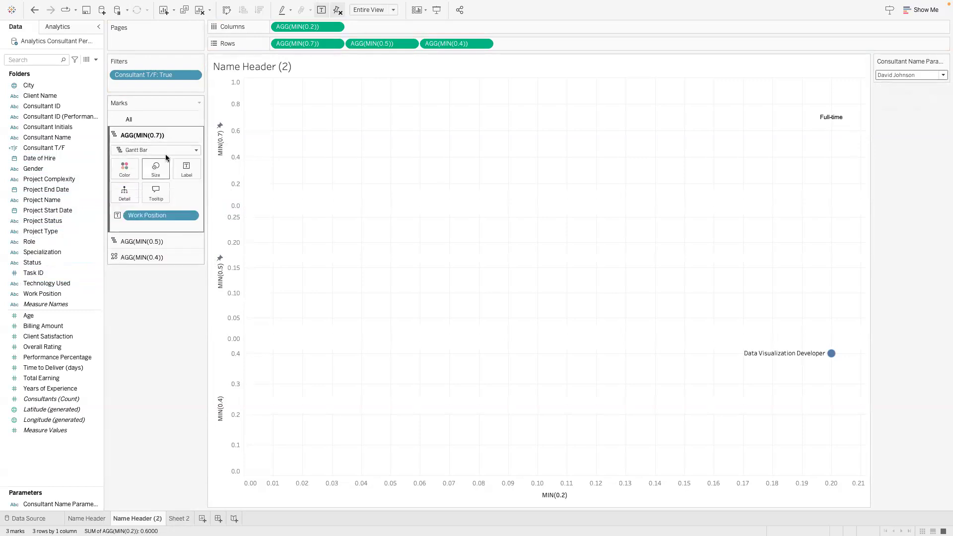
pyautogui.click(165, 150)
pyautogui.click(134, 229)
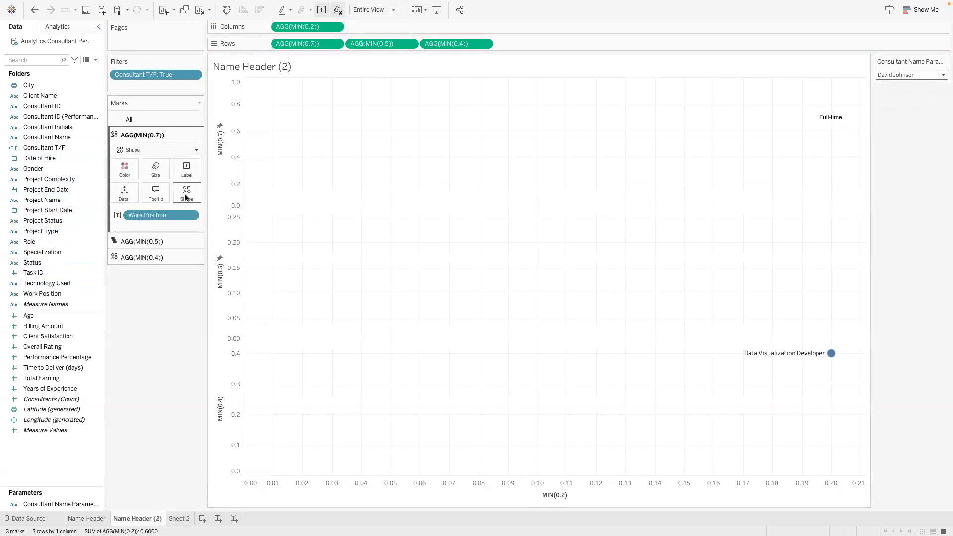
pyautogui.click(186, 192)
pyautogui.click(201, 262)
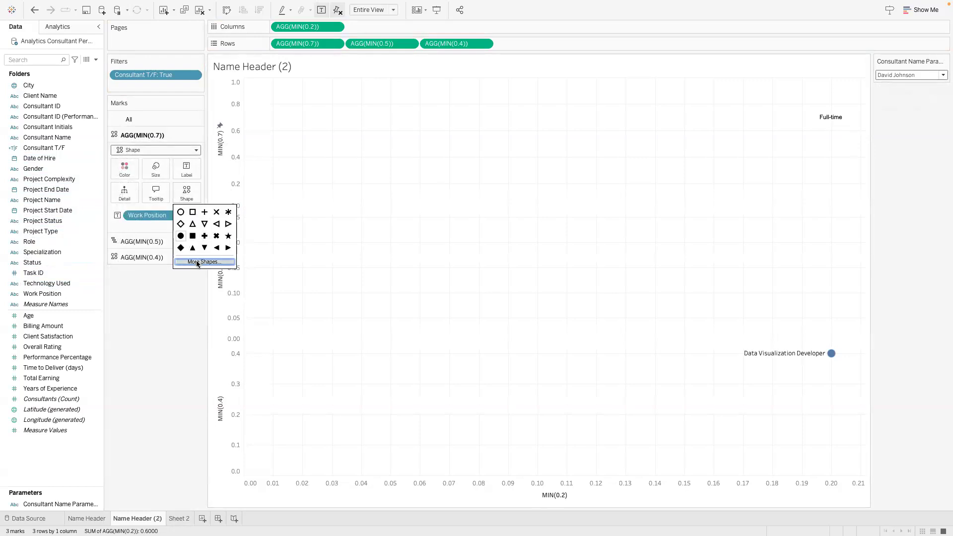
pyautogui.click(505, 190)
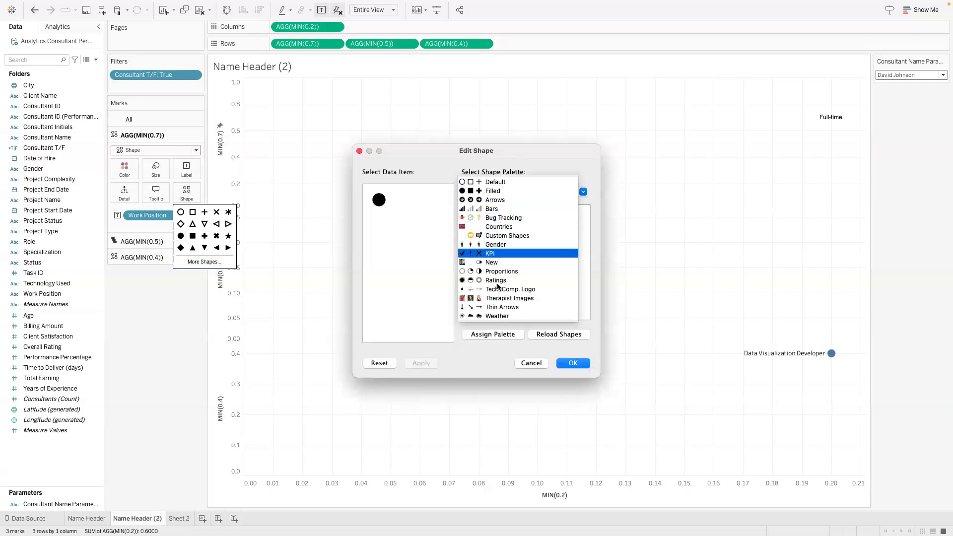
pyautogui.click(498, 237)
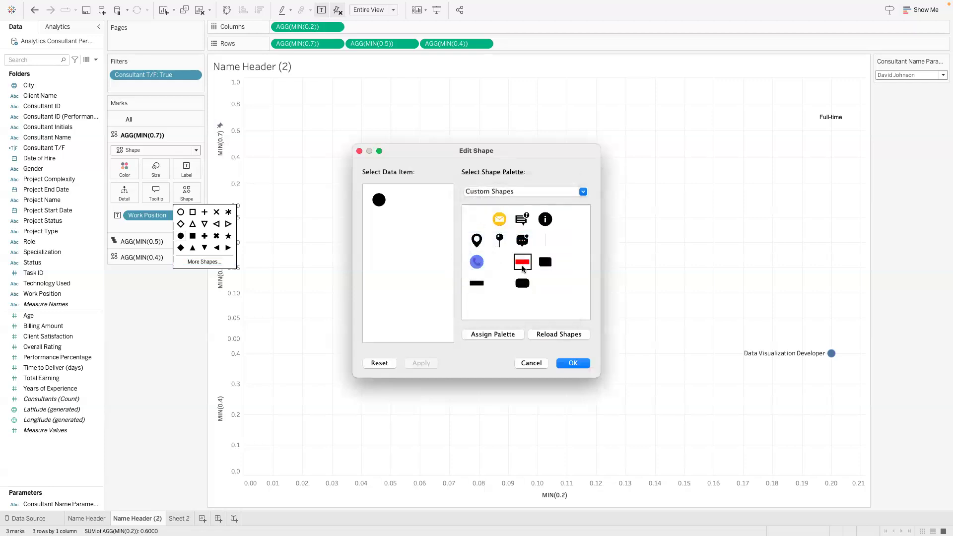
pyautogui.click(476, 283)
pyautogui.click(572, 362)
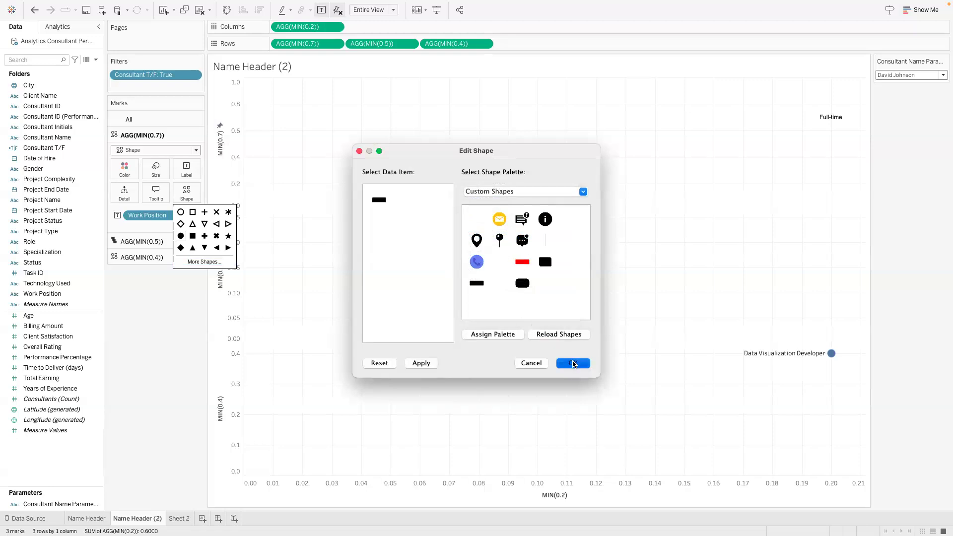
# - Enlarge the black rectangle of the MIN(0.7) marks so that it surrounds the Work Position label
pyautogui.click(155, 172)
pyautogui.click(190, 194)
pyautogui.click(203, 193)
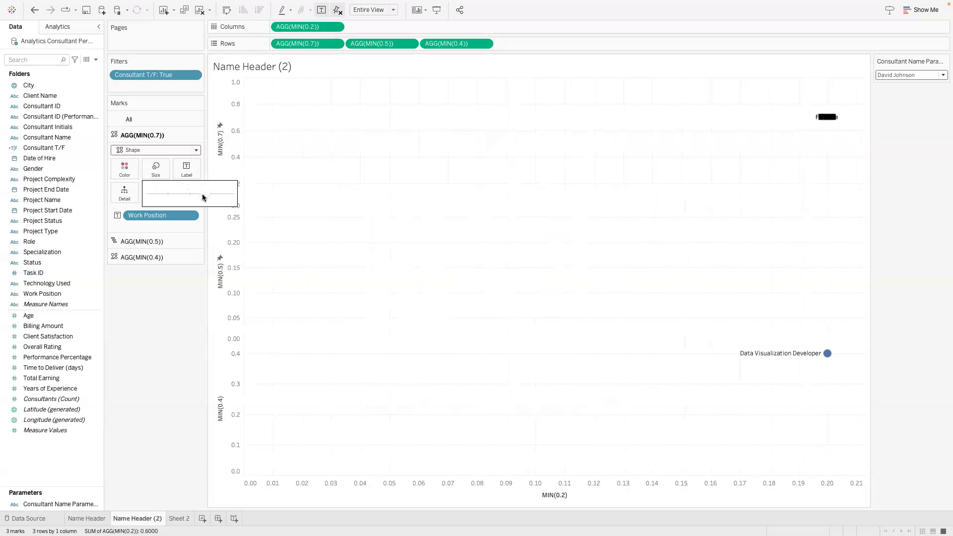
pyautogui.click(223, 195)
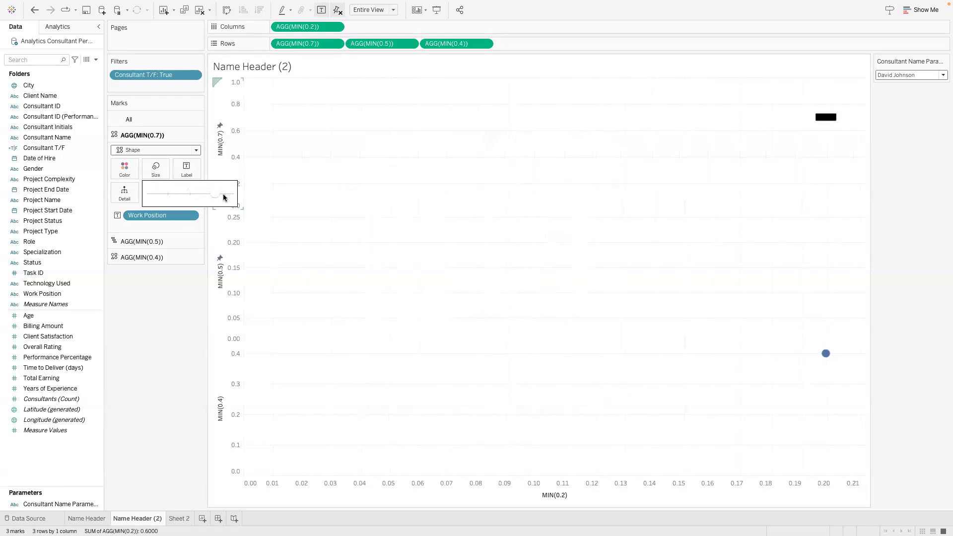
# - Set the Work Position label text on the MIN(0.7) marks to white
pyautogui.click(183, 171)
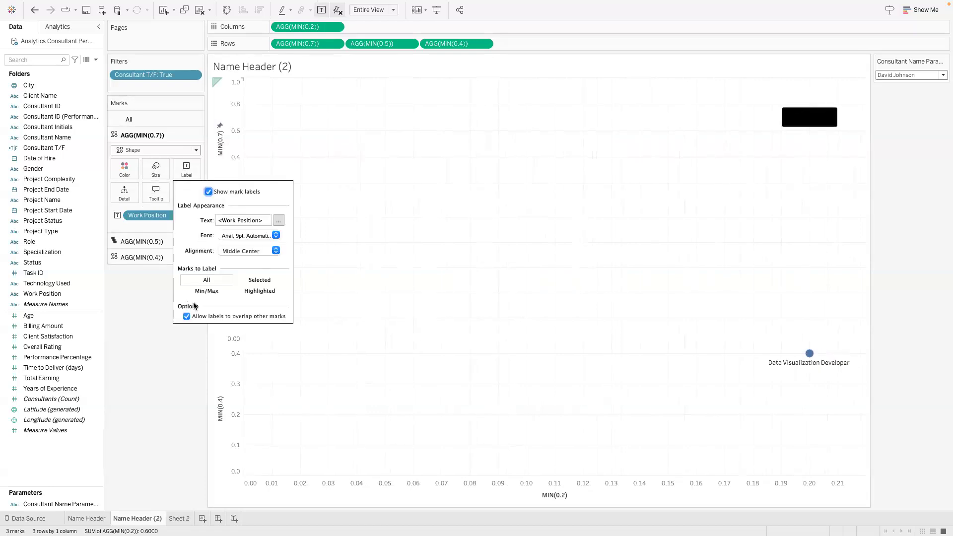
pyautogui.click(278, 221)
pyautogui.moveTo(181, 168); pyautogui.dragTo(87, 148)
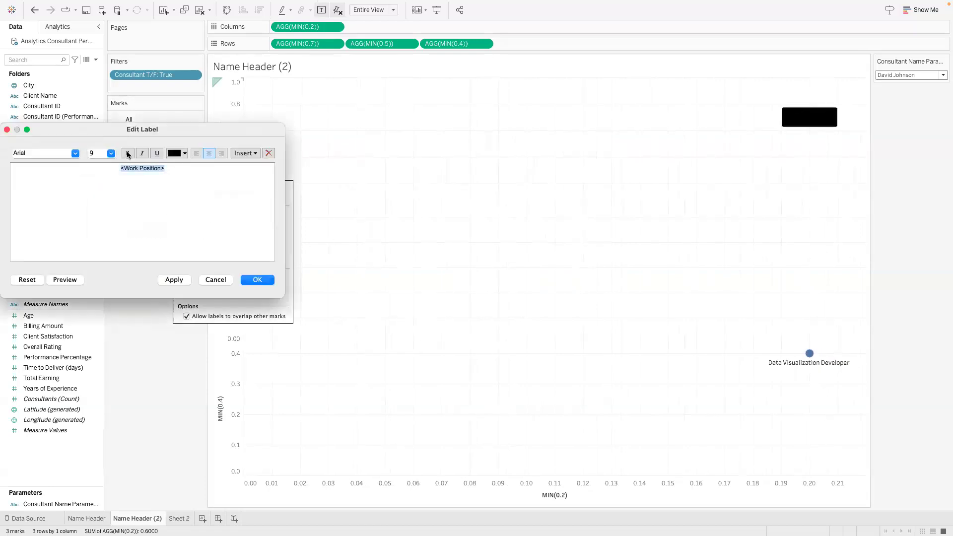
pyautogui.click(177, 157)
pyautogui.click(173, 163)
pyautogui.click(252, 280)
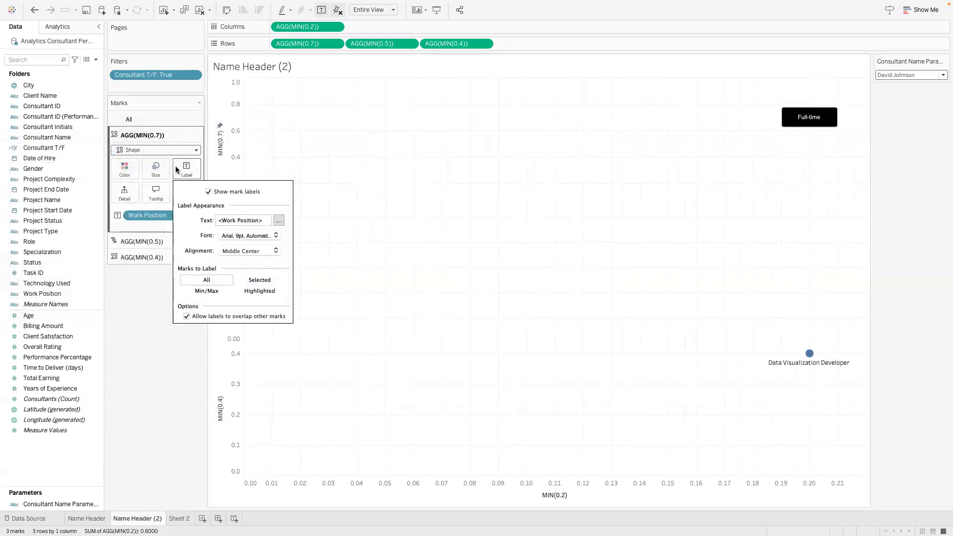
pyautogui.click(178, 165)
pyautogui.click(191, 176)
pyautogui.click(134, 284)
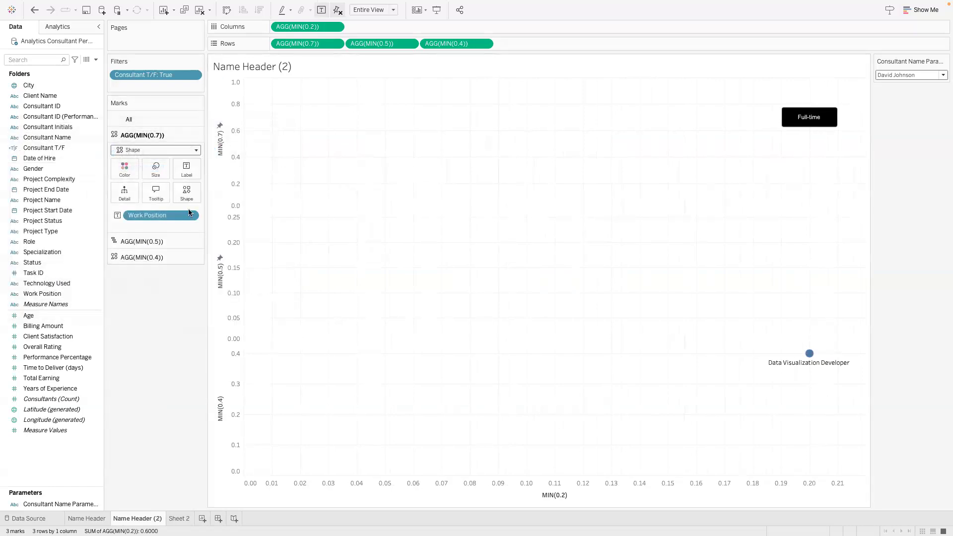
# - Reduce the MIN(0.7) rectangle so that it fits more closely around the Work Position label
pyautogui.click(156, 169)
pyautogui.click(214, 194)
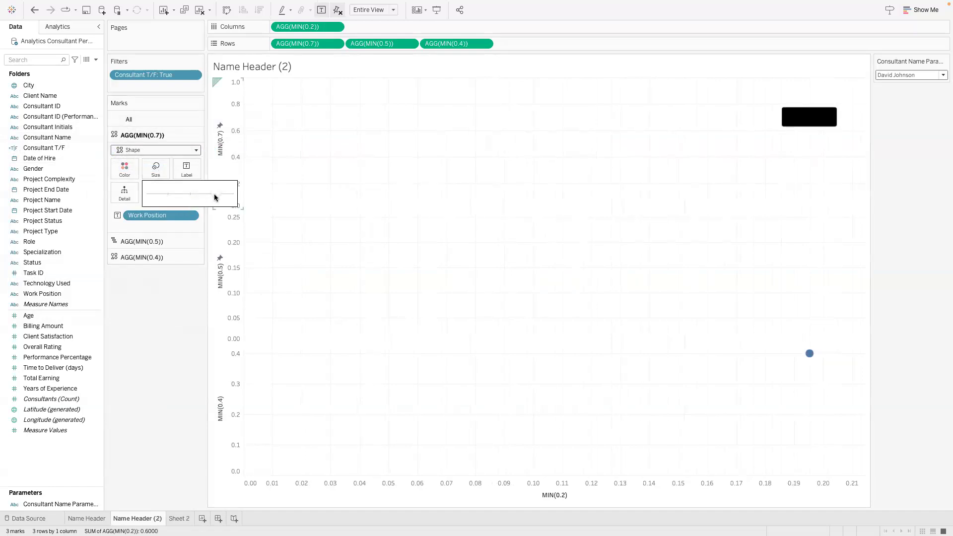
pyautogui.moveTo(214, 197); pyautogui.dragTo(221, 195)
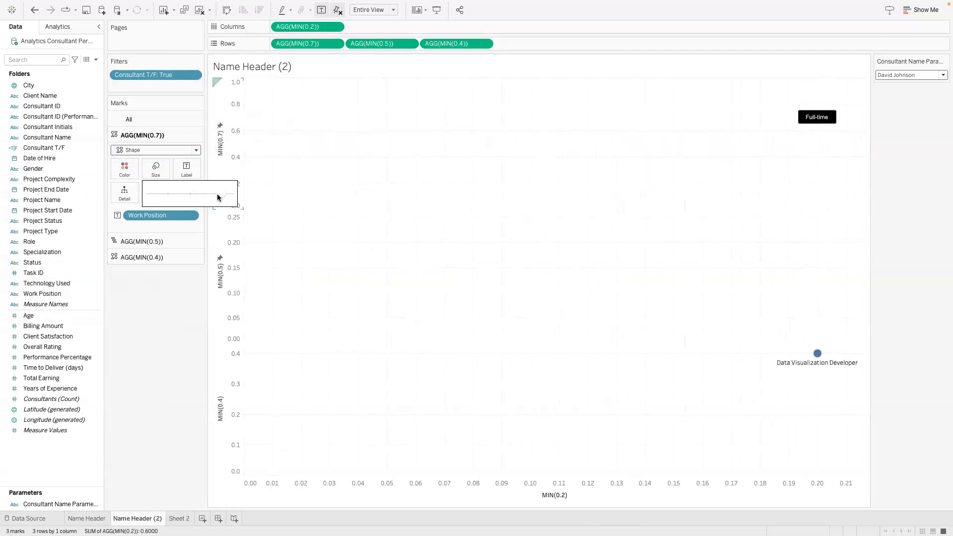
# - Set the fixed end of the MIN(0.5) axis range to 1
pyautogui.click(166, 242)
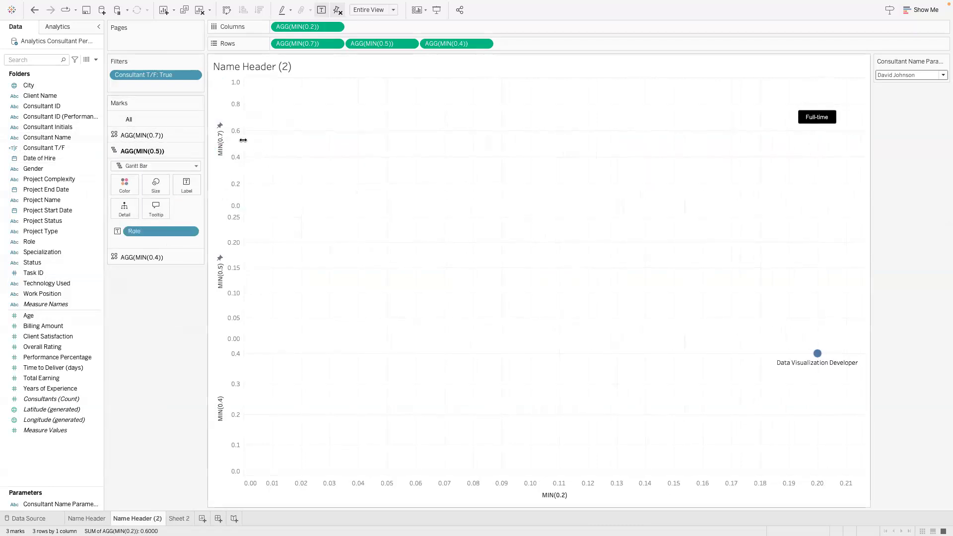
pyautogui.click(222, 292)
pyautogui.doubleClick(223, 292)
pyautogui.click(518, 238)
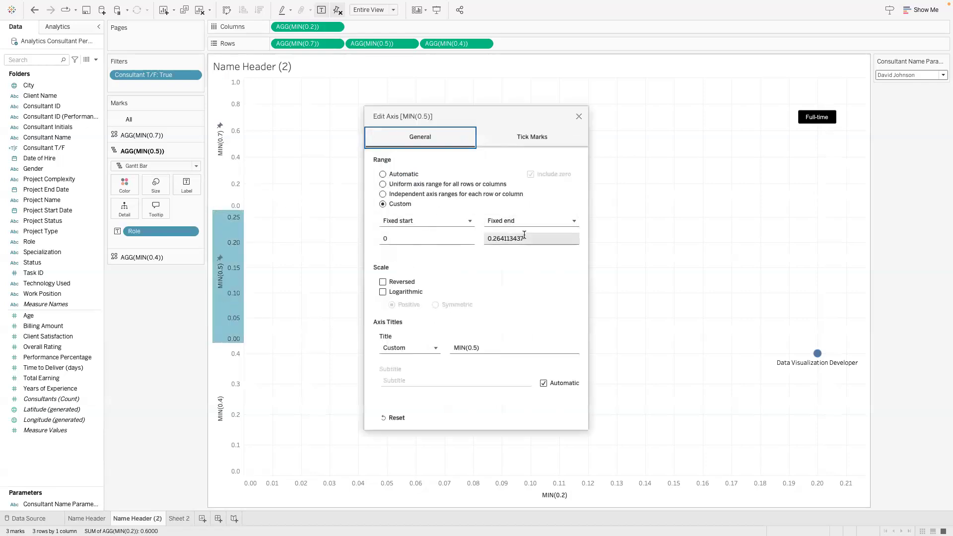
pyautogui.tripleClick(496, 241)
pyautogui.write('1')
pyautogui.click(570, 210)
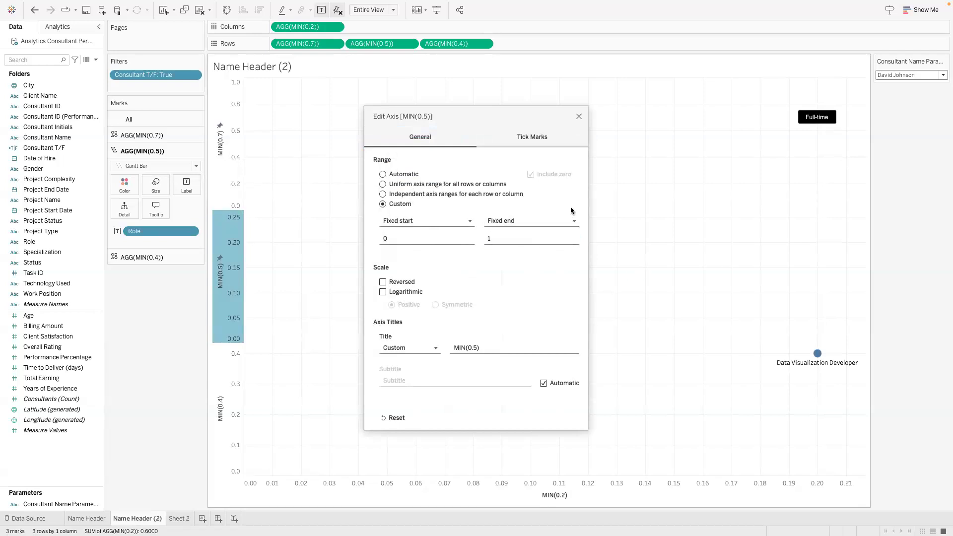
pyautogui.click(579, 118)
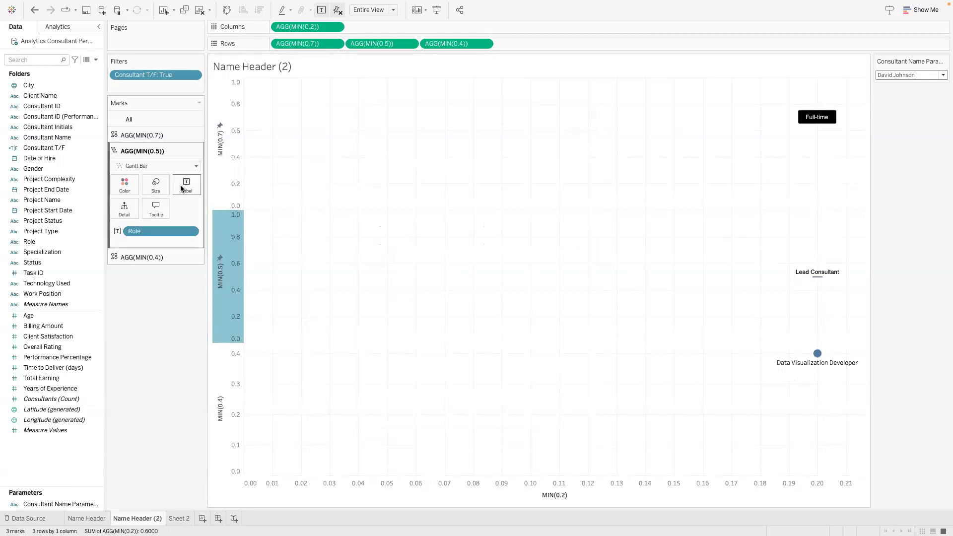
# - Change the MIN(0.5) marks to the Shape type, assign the blank custom shape, and lower their opacity
pyautogui.click(155, 185)
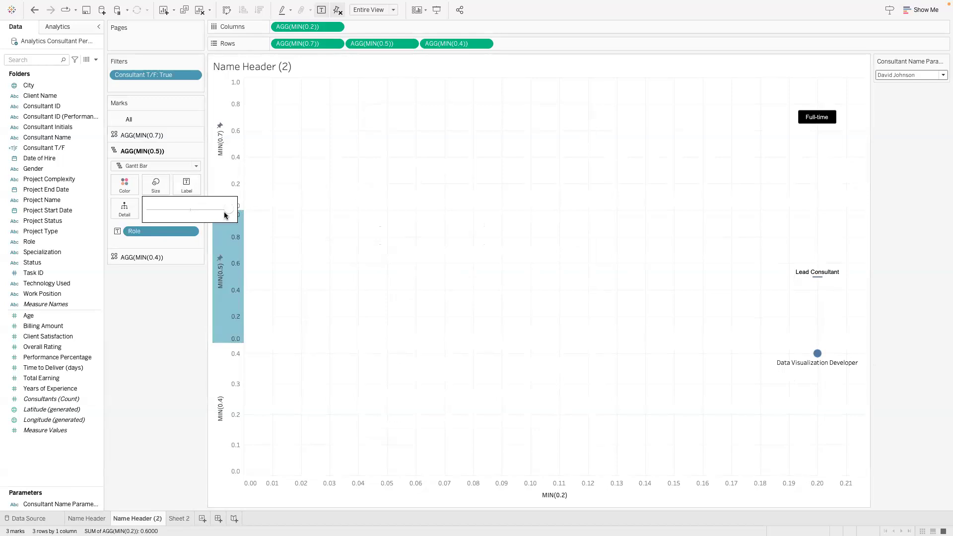
pyautogui.click(147, 167)
pyautogui.click(157, 248)
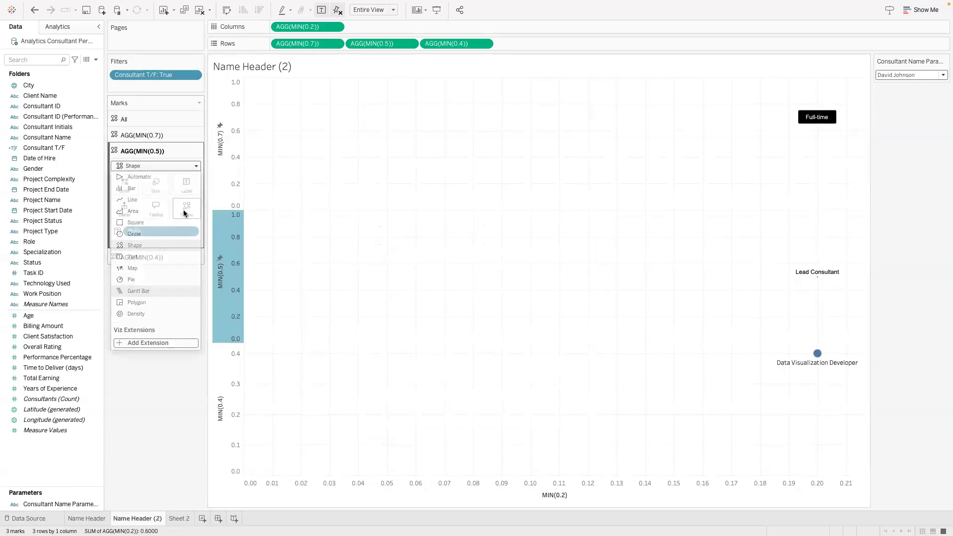
pyautogui.click(186, 208)
pyautogui.click(204, 278)
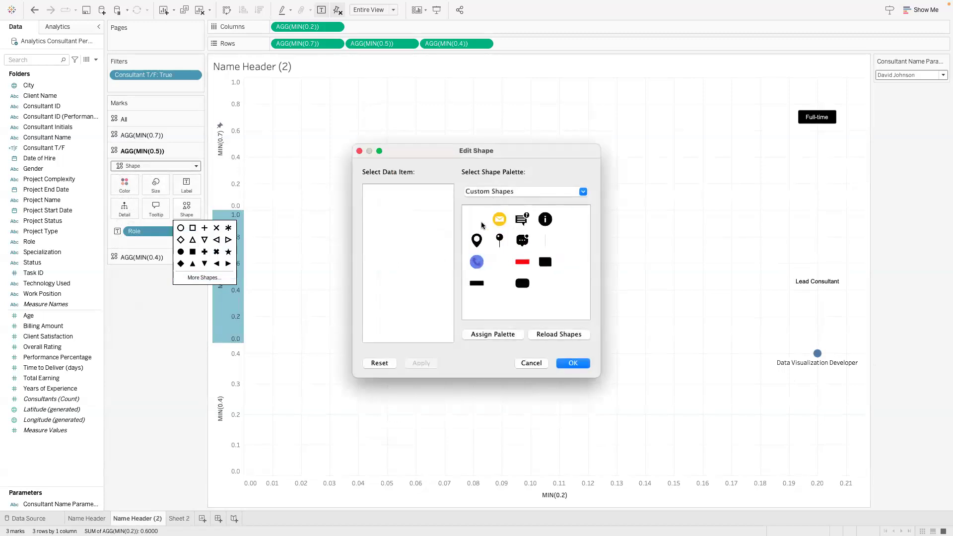
pyautogui.click(521, 283)
pyautogui.click(573, 363)
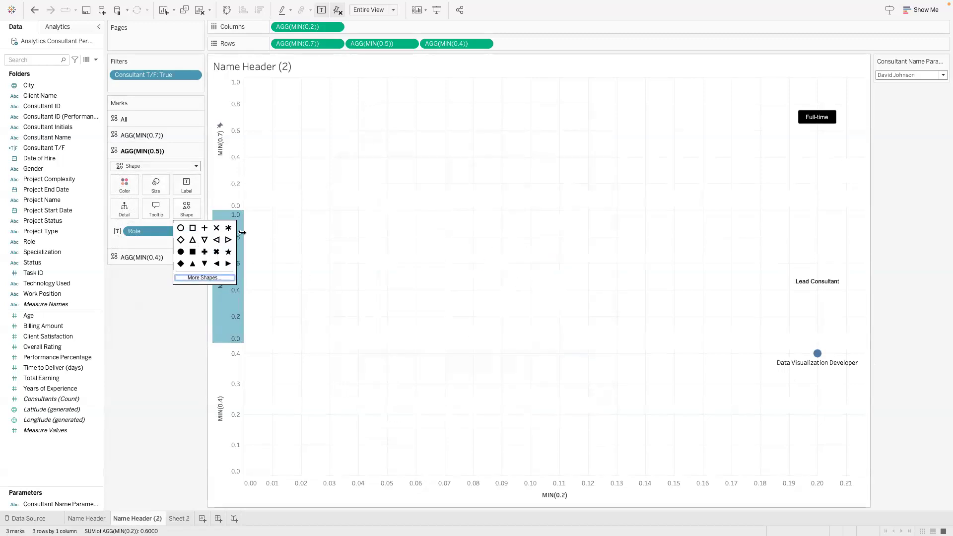
pyautogui.click(124, 185)
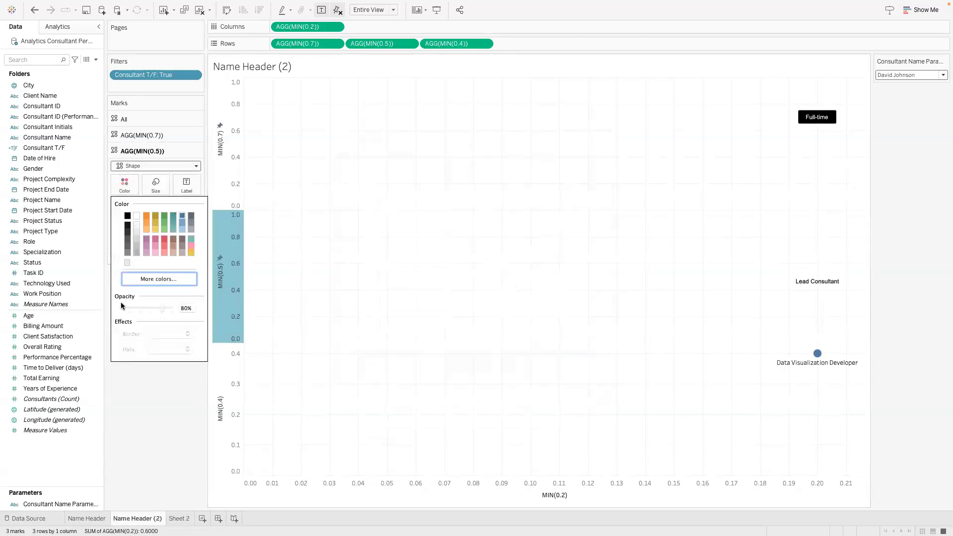
pyautogui.click(147, 397)
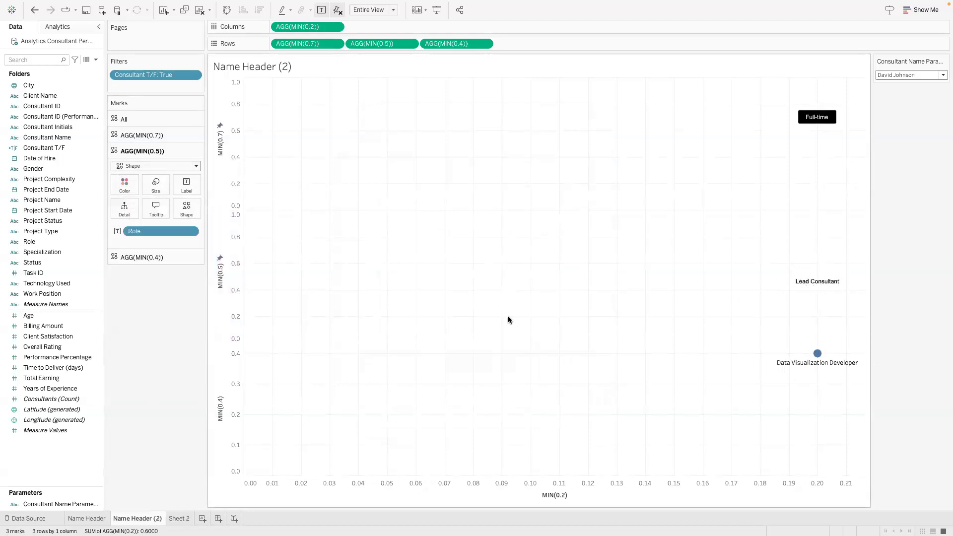
# - Assign the blank shape from the Custom Shapes palette to the MIN(0.4) Specialization marks
pyautogui.click(160, 260)
pyautogui.click(186, 224)
pyautogui.click(200, 294)
pyautogui.click(496, 192)
pyautogui.click(479, 238)
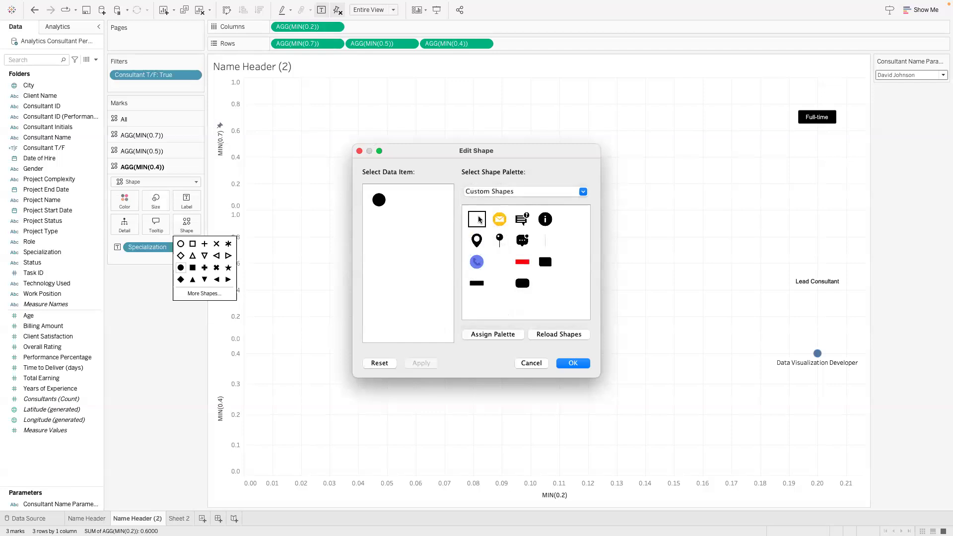
pyautogui.click(573, 364)
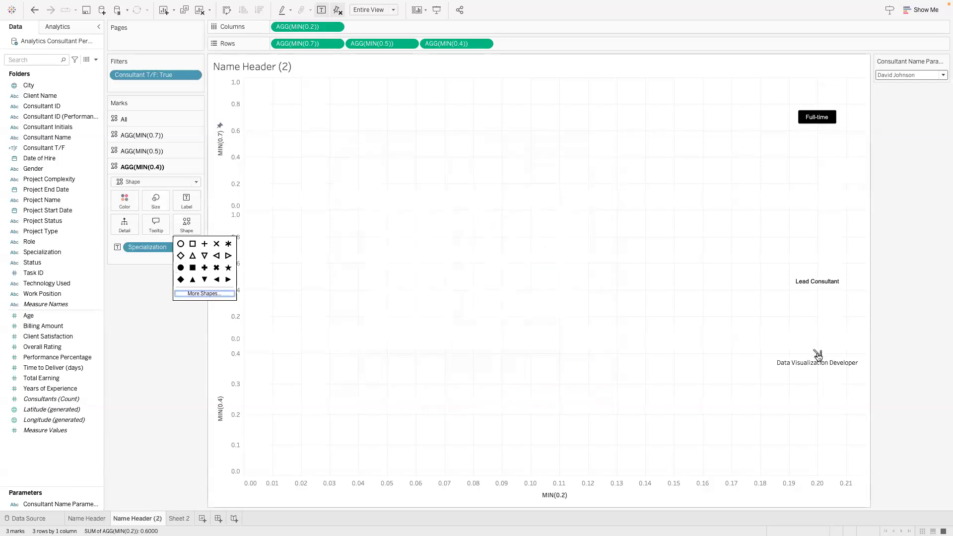
# - Set the opacity of the MIN(0.4) marks to 0%
pyautogui.click(124, 200)
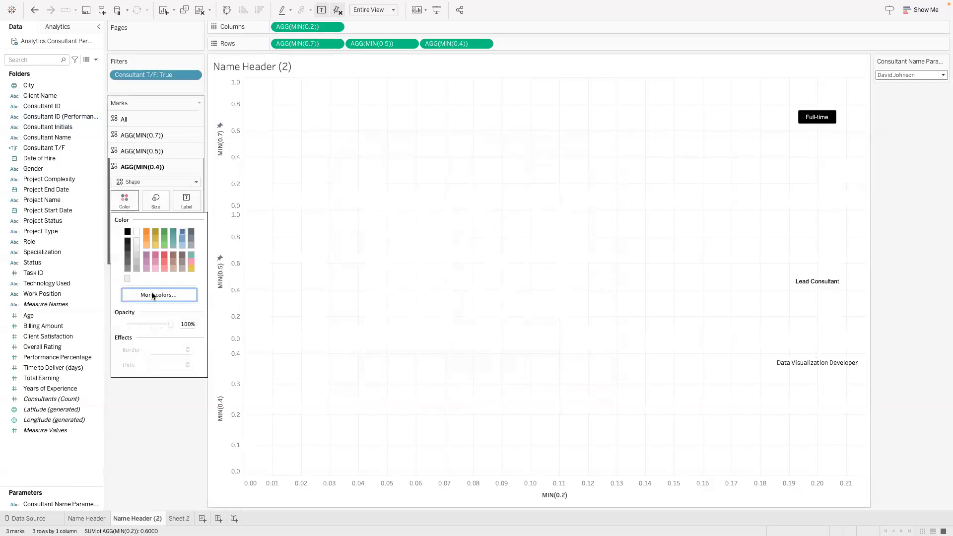
pyautogui.moveTo(130, 325); pyautogui.dragTo(112, 326)
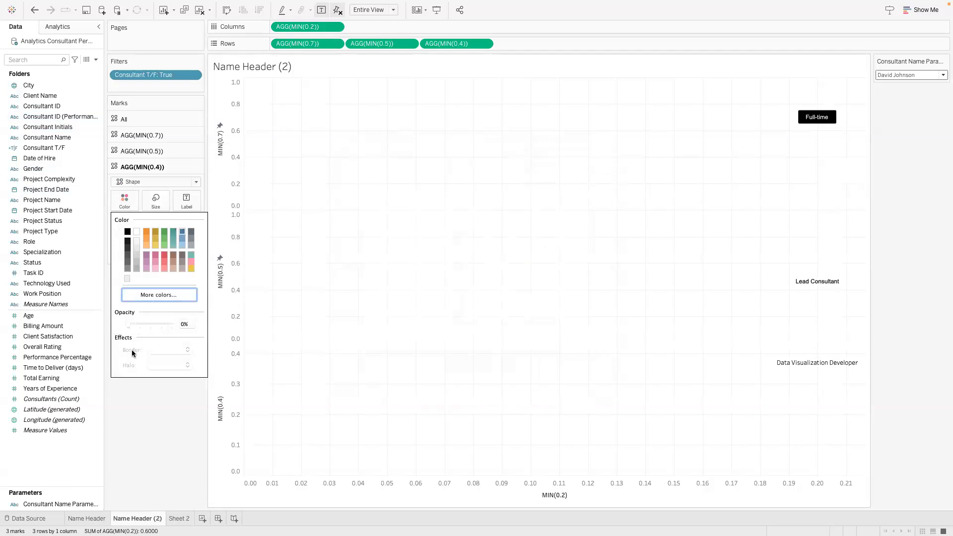
pyautogui.click(141, 409)
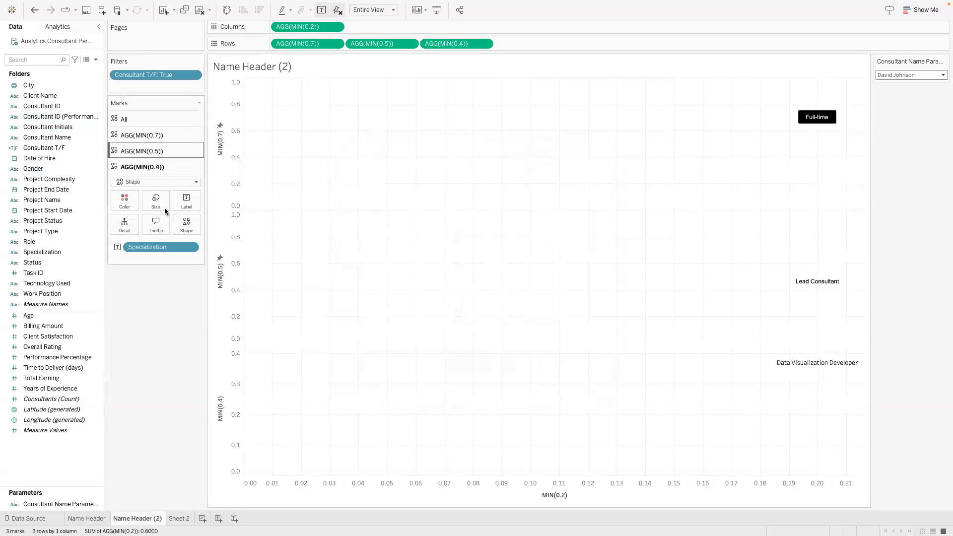
# - Set the font of the Specialization label on the MIN(0.4) marks to Arial
pyautogui.click(186, 200)
pyautogui.click(276, 267)
pyautogui.click(282, 285)
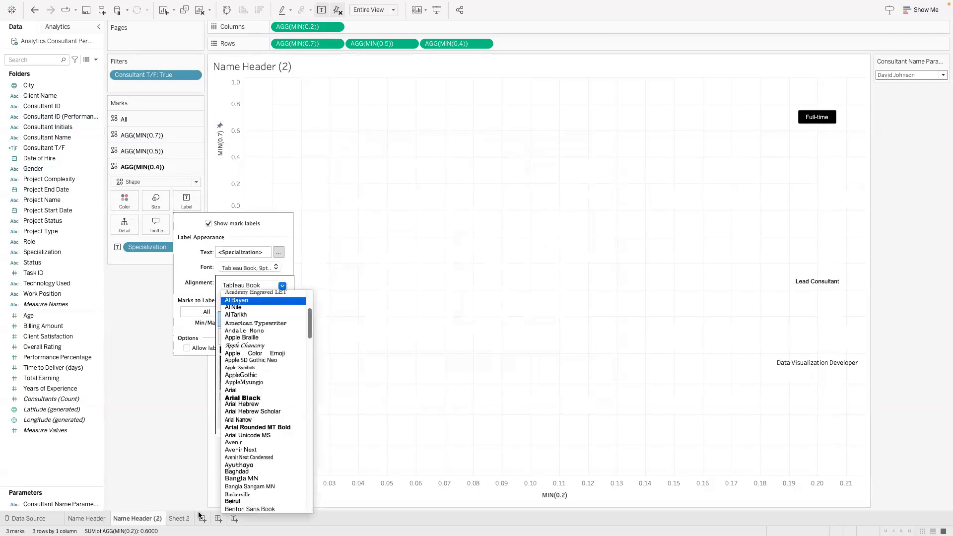
pyautogui.click(231, 390)
pyautogui.click(305, 370)
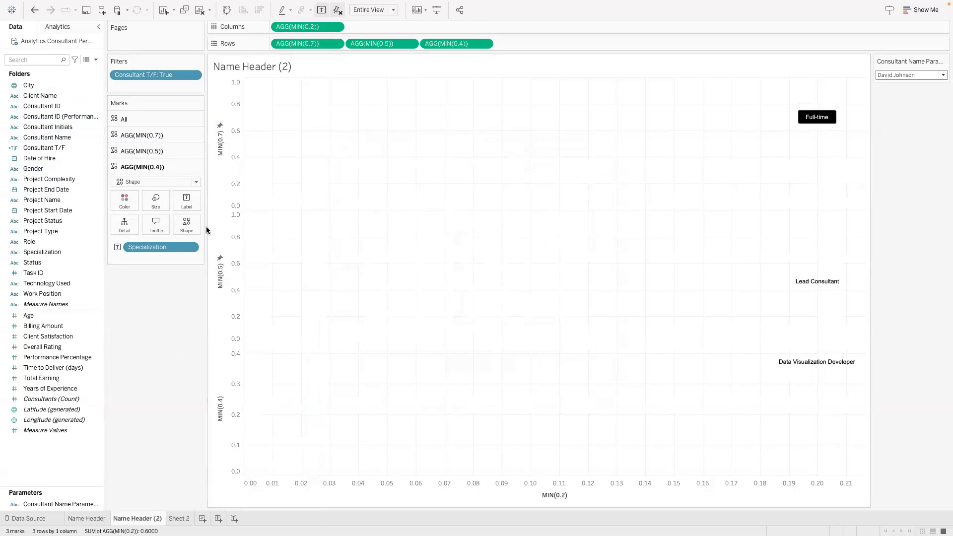
# - Hide the headers of the MIN(0.7), MIN(0.5) and MIN(0.4) row axes
pyautogui.rightClick(298, 167)
pyautogui.rightClick(238, 148)
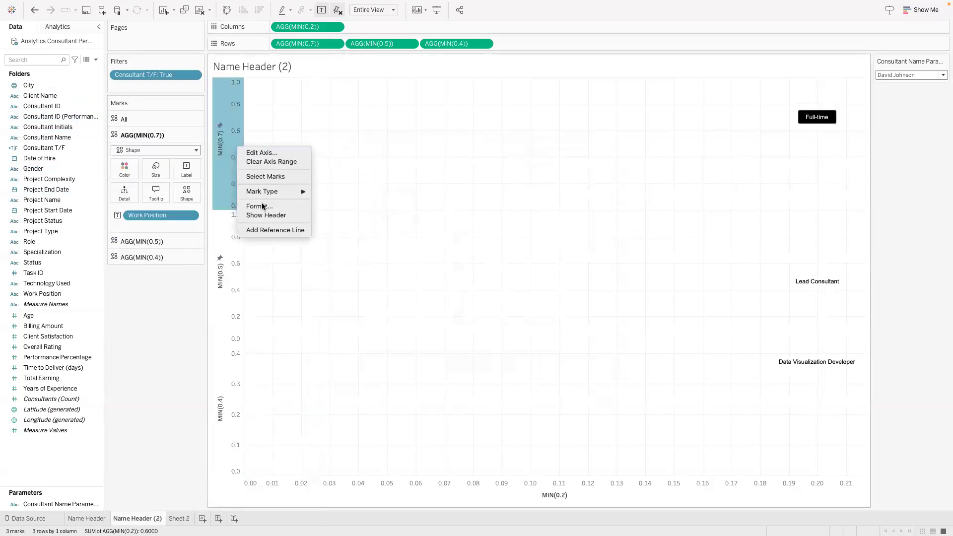
pyautogui.click(262, 215)
pyautogui.rightClick(238, 168)
pyautogui.click(265, 237)
# - Copy the formatting of the Name Header sheet and paste it onto the Name Header (2) sheet
pyautogui.rightClick(467, 177)
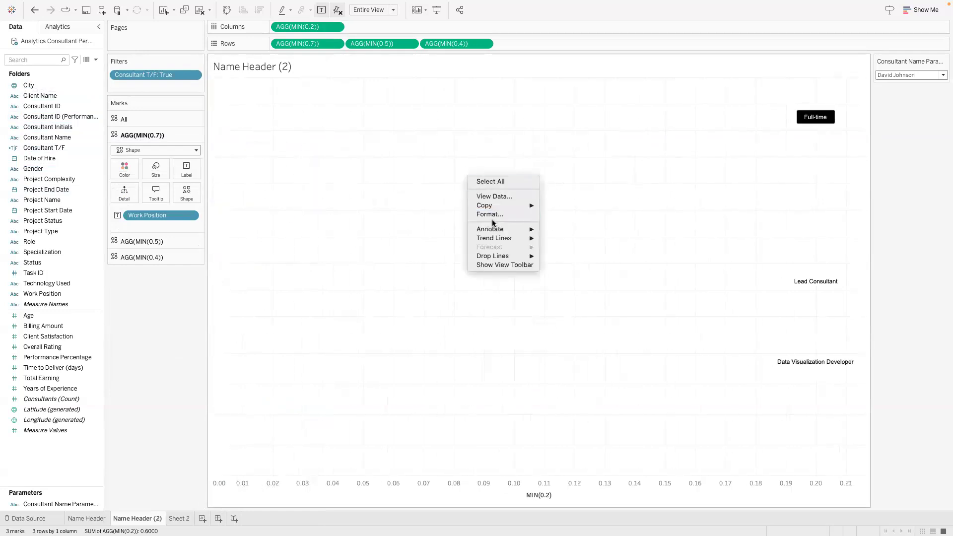
pyautogui.click(493, 213)
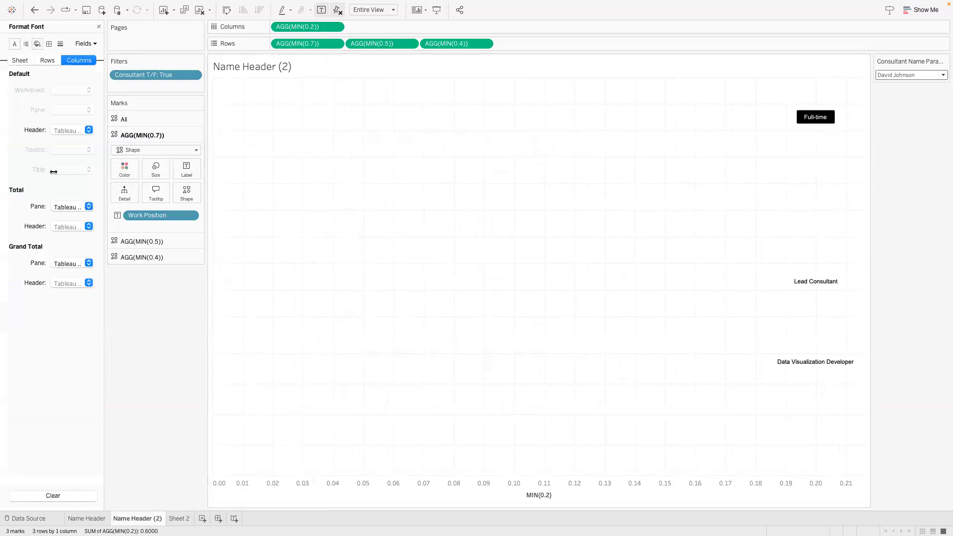
pyautogui.click(94, 517)
pyautogui.rightClick(99, 517)
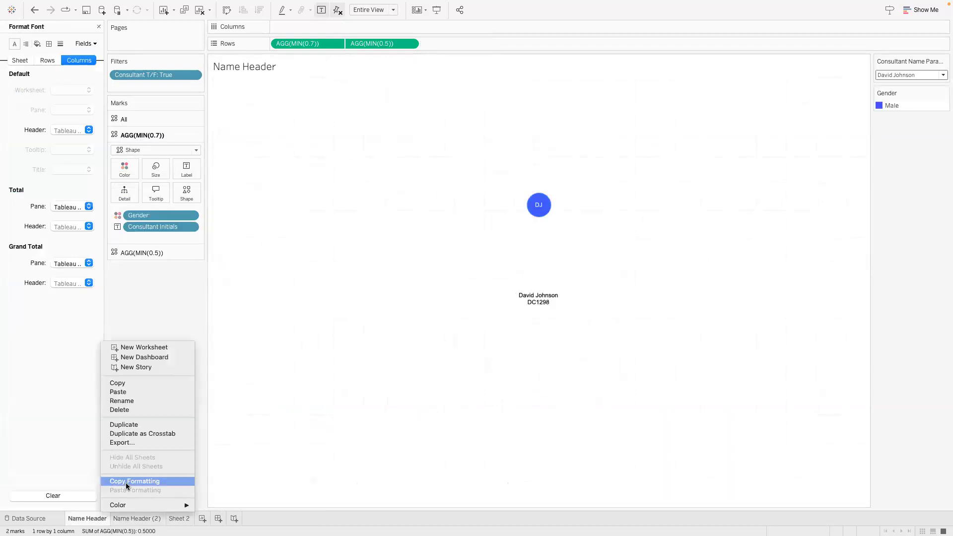
pyautogui.click(127, 486)
pyautogui.rightClick(121, 519)
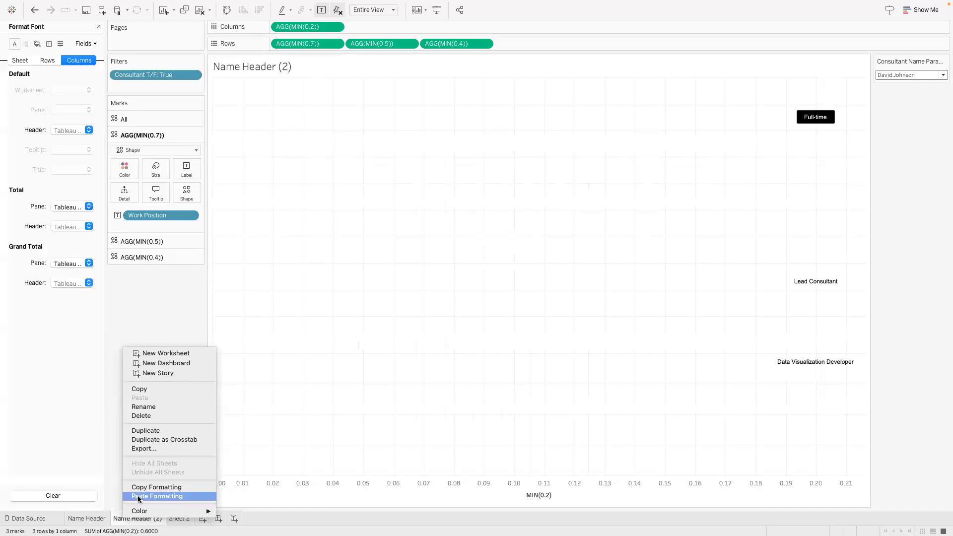
pyautogui.click(138, 494)
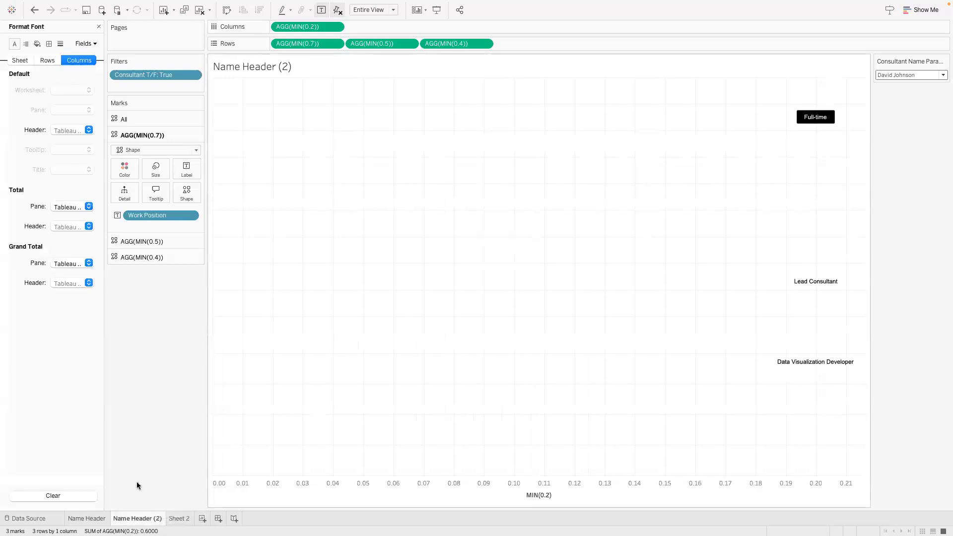
pyautogui.rightClick(131, 518)
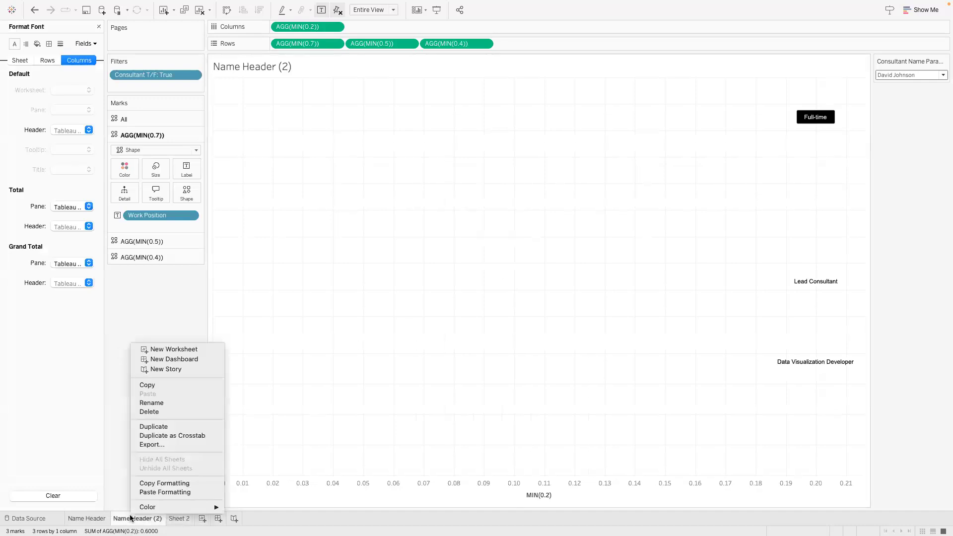
pyautogui.click(144, 491)
# - Examine the shading and border formatting of Name Header (2) at sheet, row and column level
pyautogui.rightClick(285, 357)
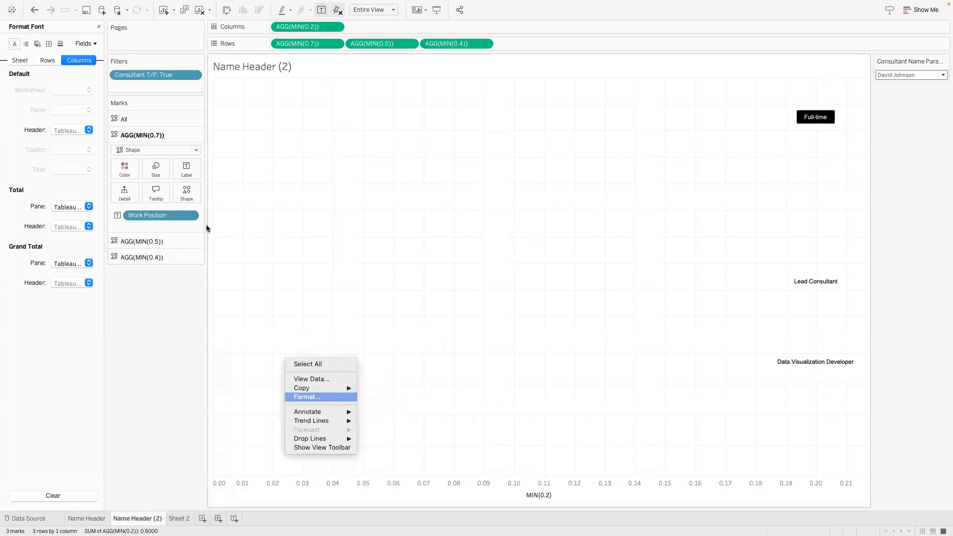
pyautogui.click(327, 397)
pyautogui.click(38, 44)
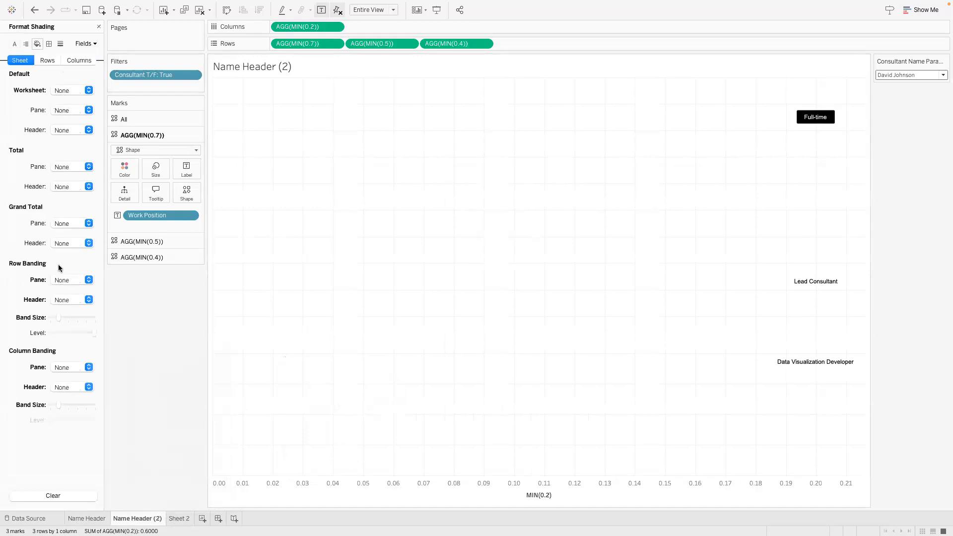
pyautogui.click(55, 60)
pyautogui.click(69, 63)
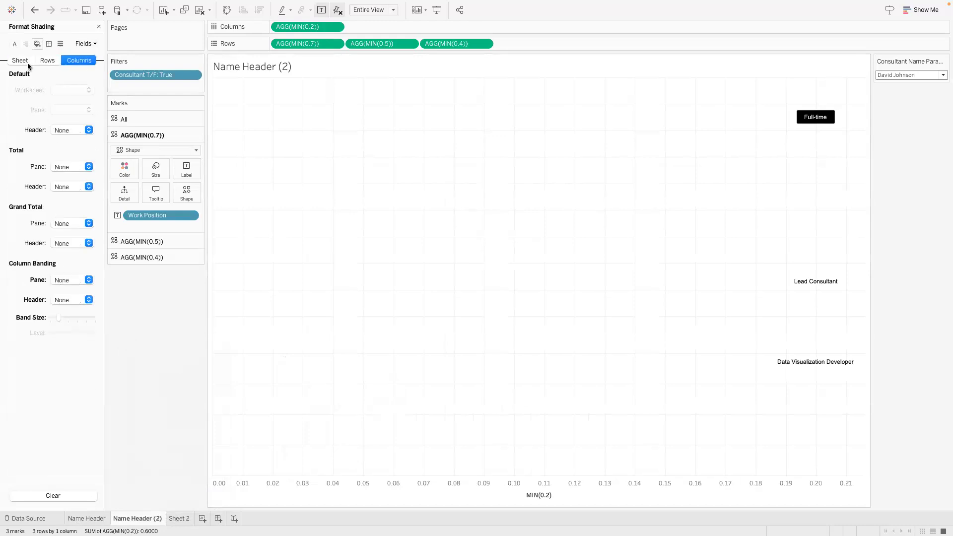
pyautogui.click(28, 63)
pyautogui.click(54, 60)
pyautogui.click(70, 61)
pyautogui.click(28, 61)
pyautogui.click(47, 45)
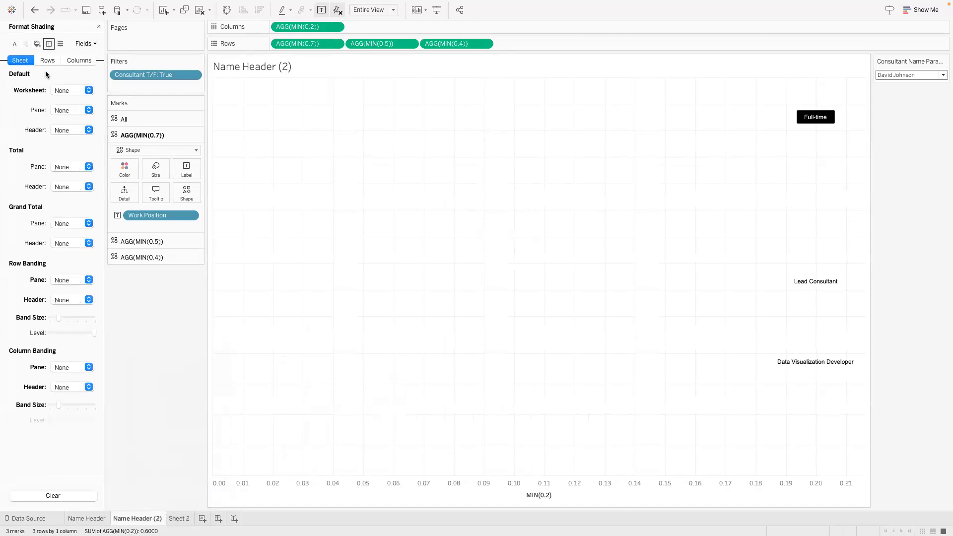
pyautogui.click(73, 59)
pyautogui.click(61, 44)
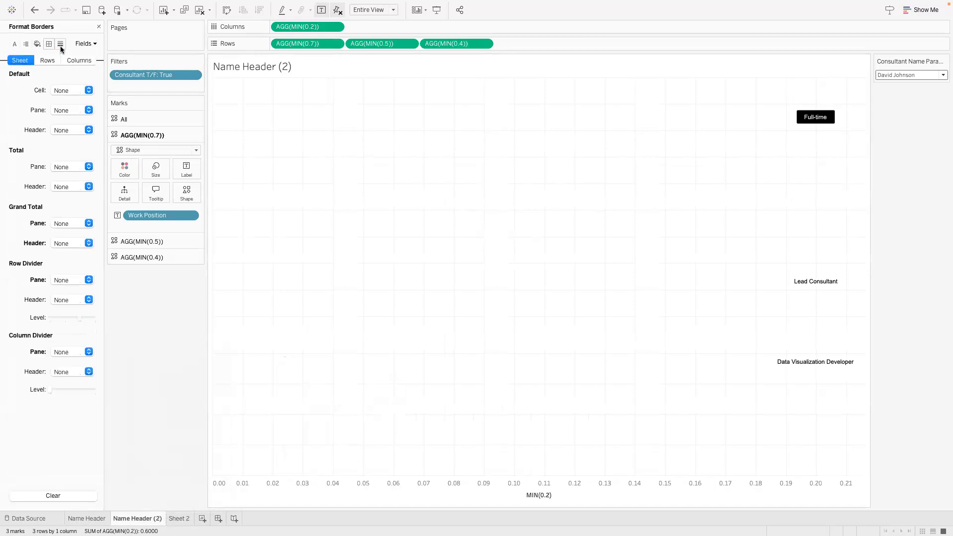
# - Set the sheet's grid lines and trend lines to None and hide the MIN(0.2) axis header
pyautogui.click(64, 90)
pyautogui.click(70, 104)
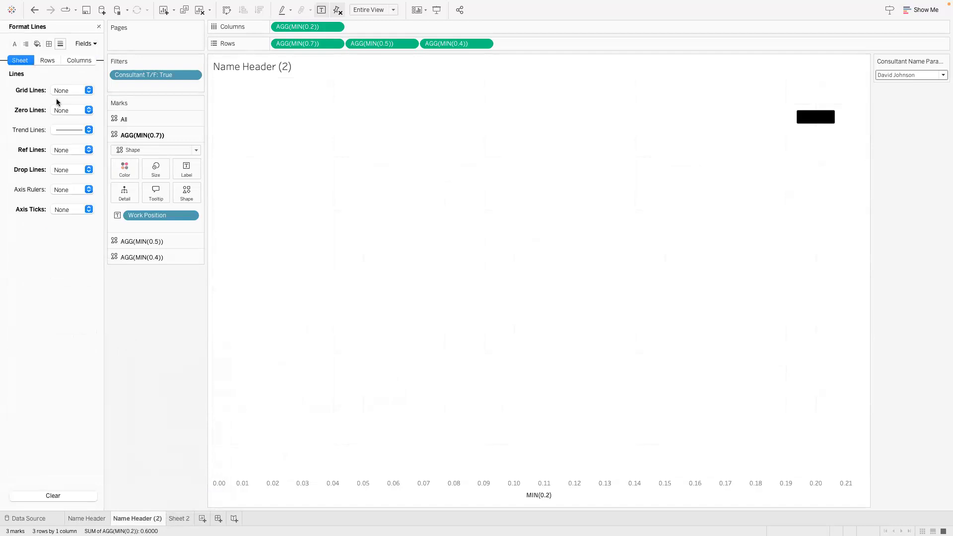
pyautogui.click(70, 129)
pyautogui.click(69, 145)
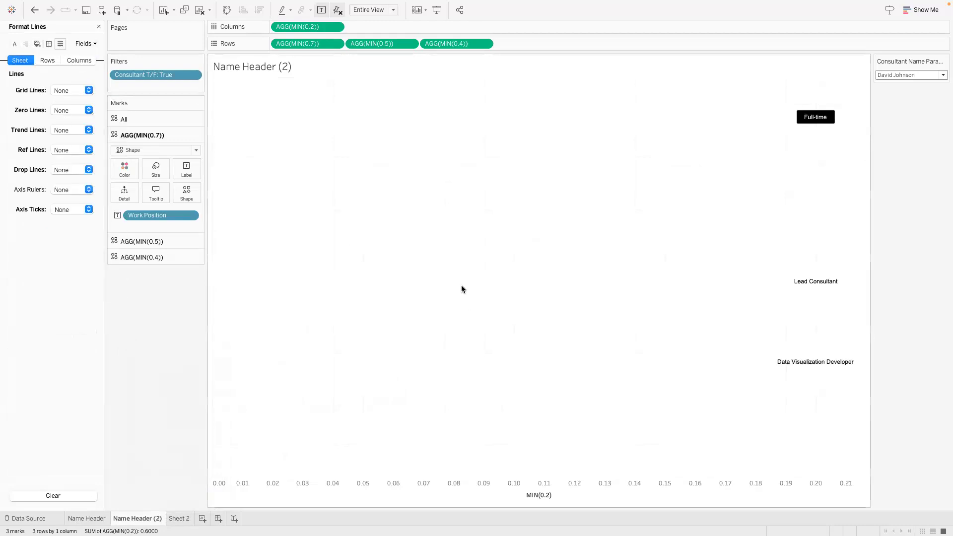
pyautogui.rightClick(418, 498)
pyautogui.click(453, 472)
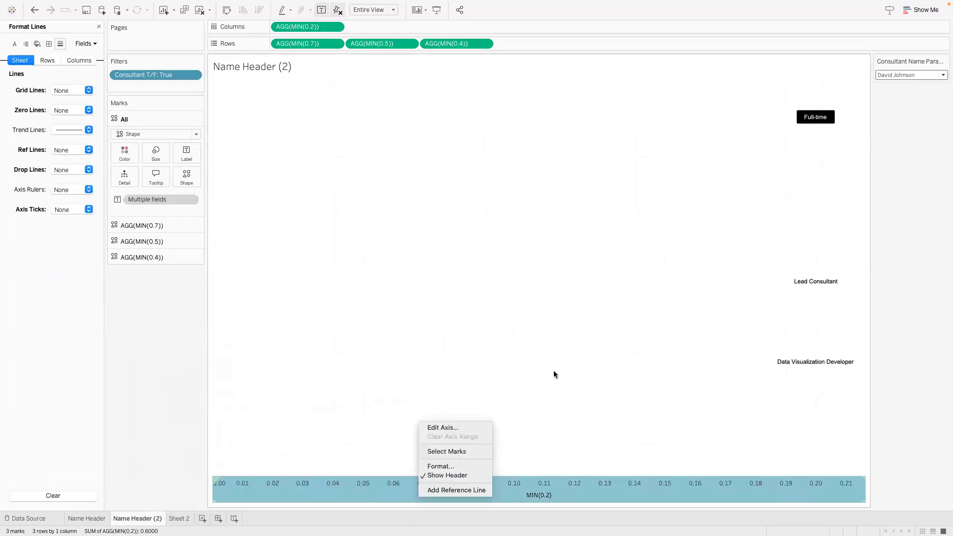
# - Rename the Name Header (2) sheet as "Role, Pos., Spec." and close the formatting pane
pyautogui.doubleClick(130, 517)
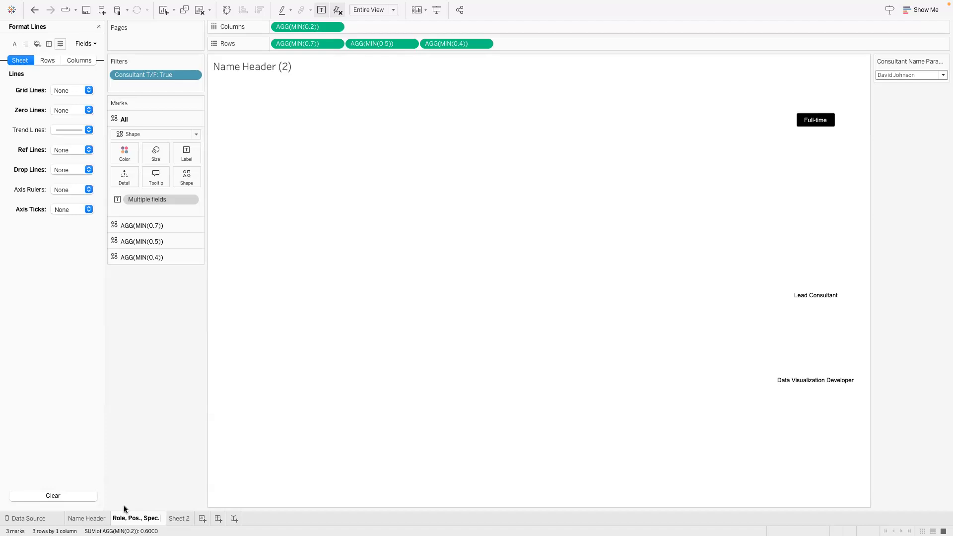
pyautogui.press('Return')
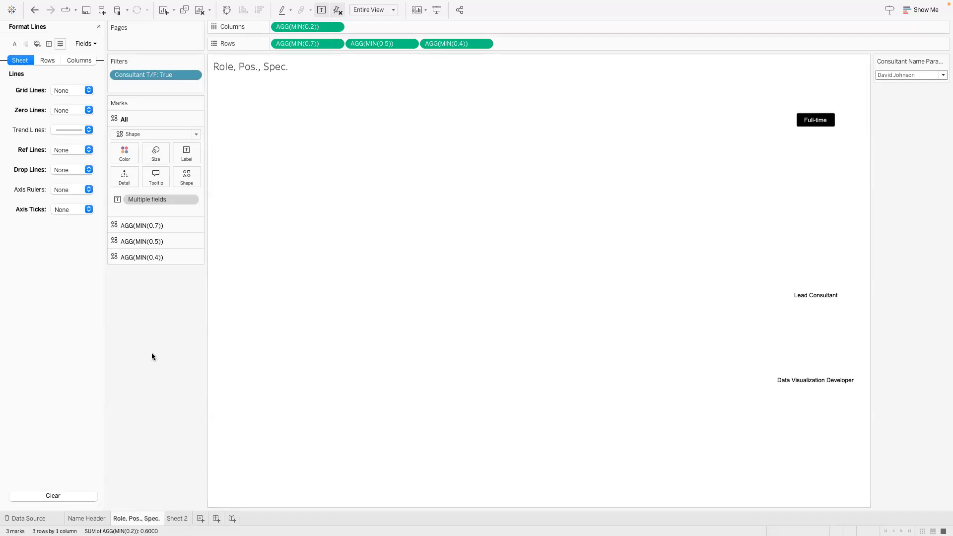
pyautogui.click(97, 27)
# - Switch the consultant name parameter between the four consultants to check their position, role and specialization labels, ending on the second listed consultant
pyautogui.click(918, 73)
pyautogui.click(902, 92)
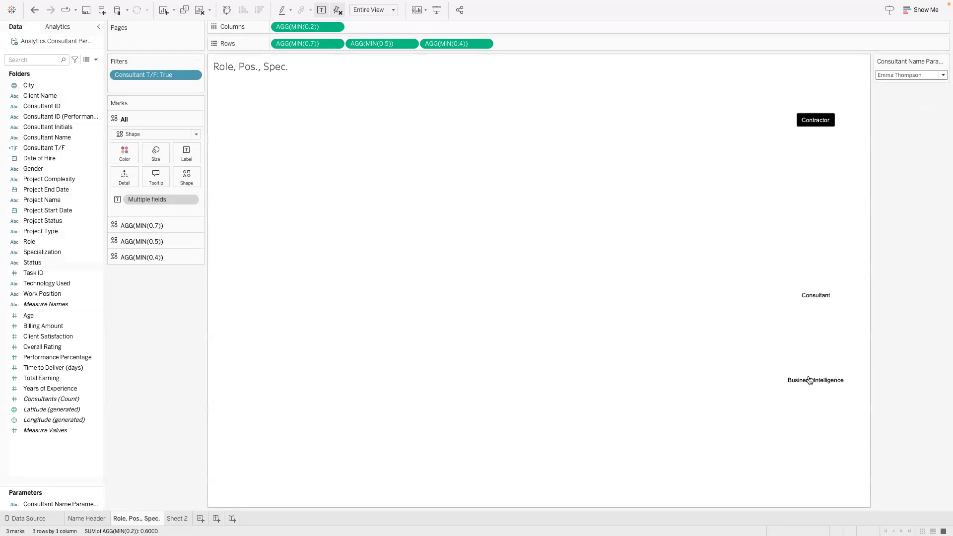
pyautogui.click(941, 75)
pyautogui.click(934, 101)
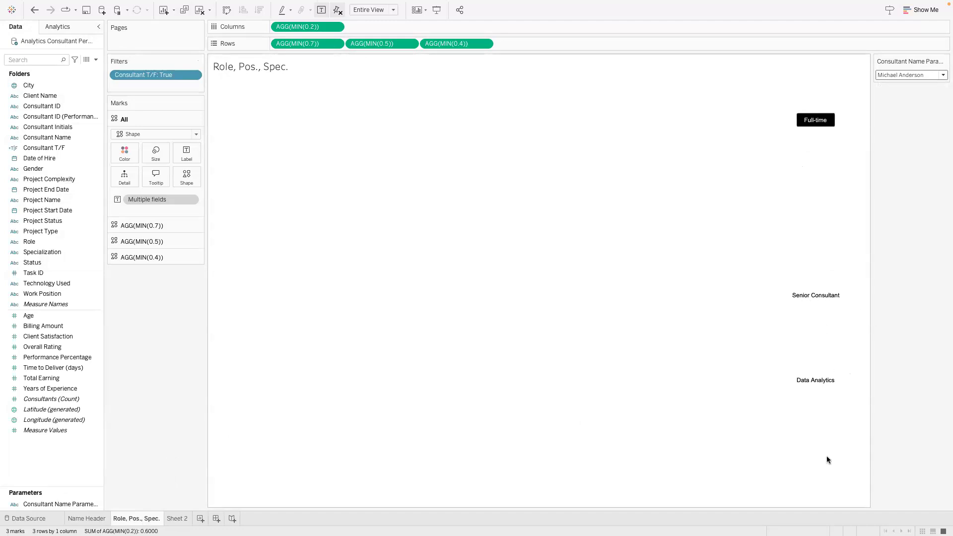
pyautogui.click(921, 75)
pyautogui.click(922, 108)
pyautogui.click(918, 74)
pyautogui.click(916, 85)
pyautogui.click(915, 74)
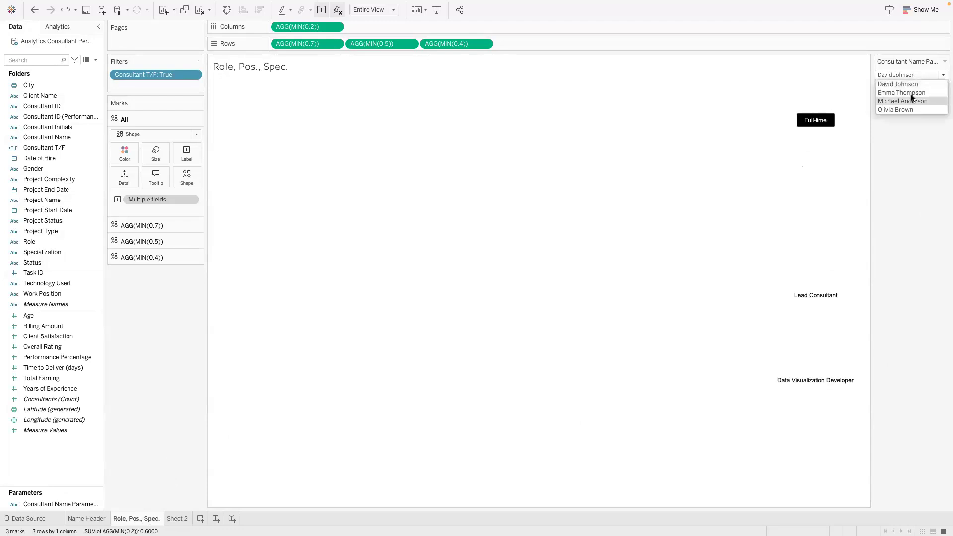
pyautogui.click(907, 93)
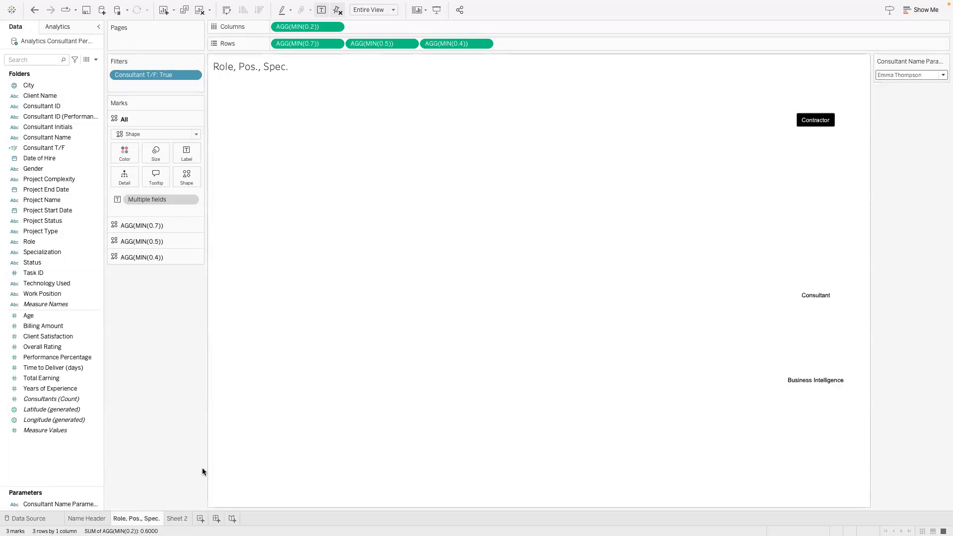
# - Duplicate the "Role, Pos., Spec." sheet and rename the copy "Gender & Age"
pyautogui.rightClick(152, 524)
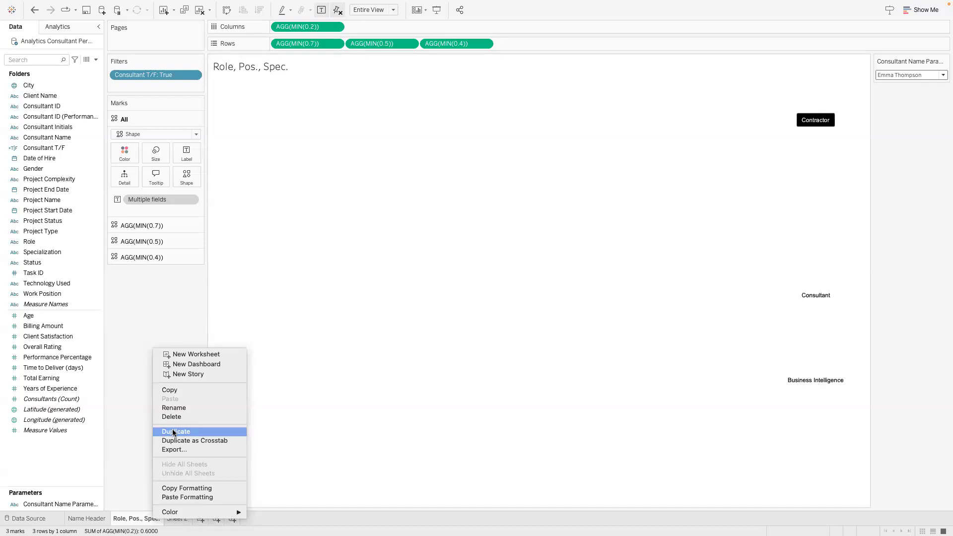
pyautogui.click(173, 432)
pyautogui.doubleClick(216, 518)
pyautogui.write('Gender & Age')
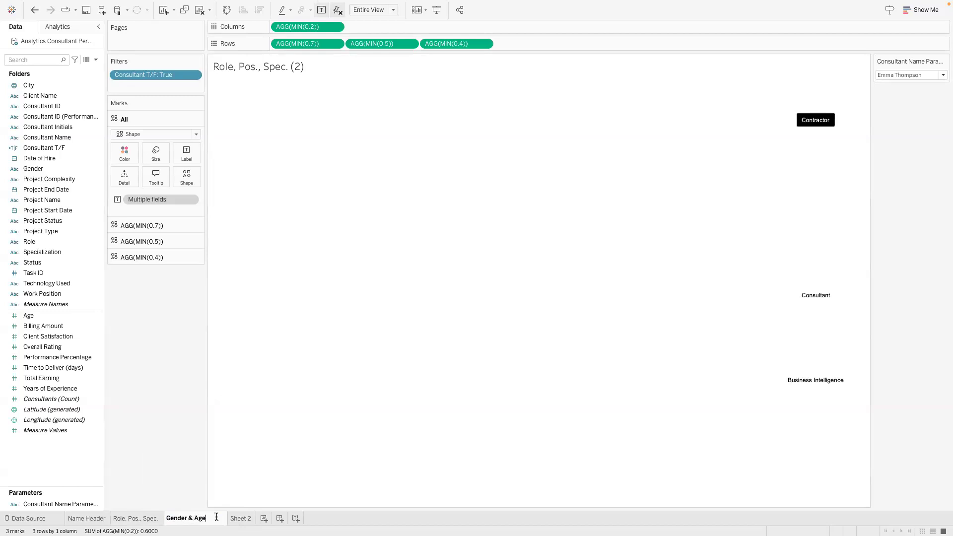
pyautogui.press('Return')
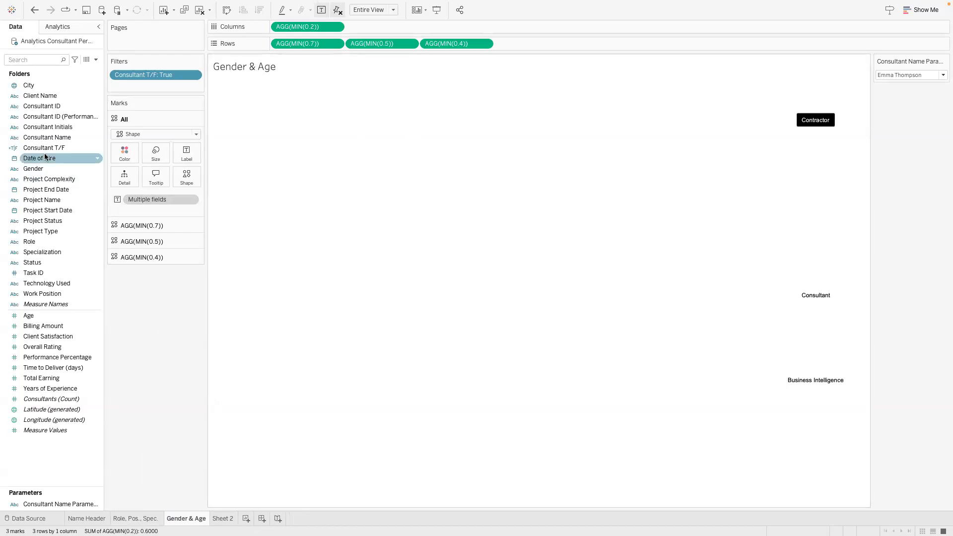
# - Clear the Gender & Age sheet and add a MIN(0.5) calculation to its rows
pyautogui.click(144, 225)
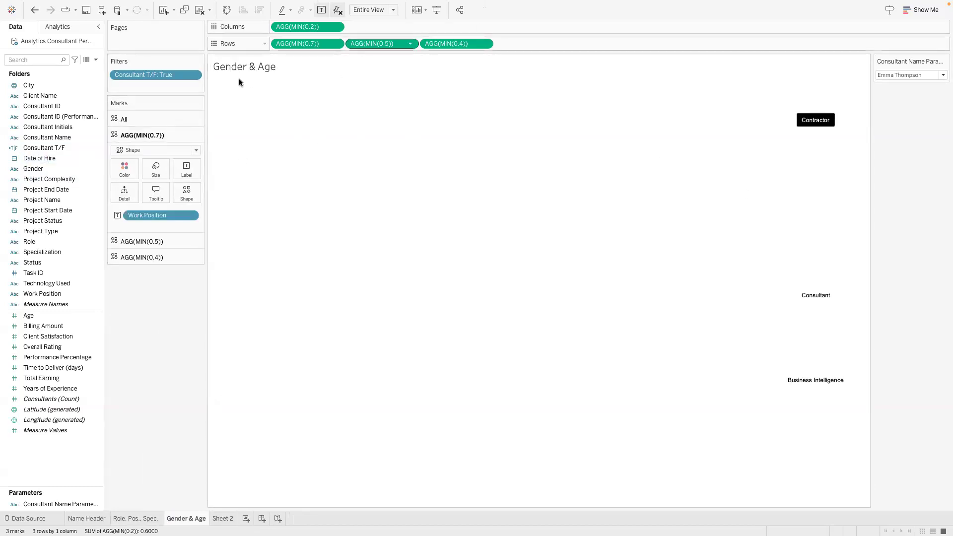
pyautogui.click(199, 10)
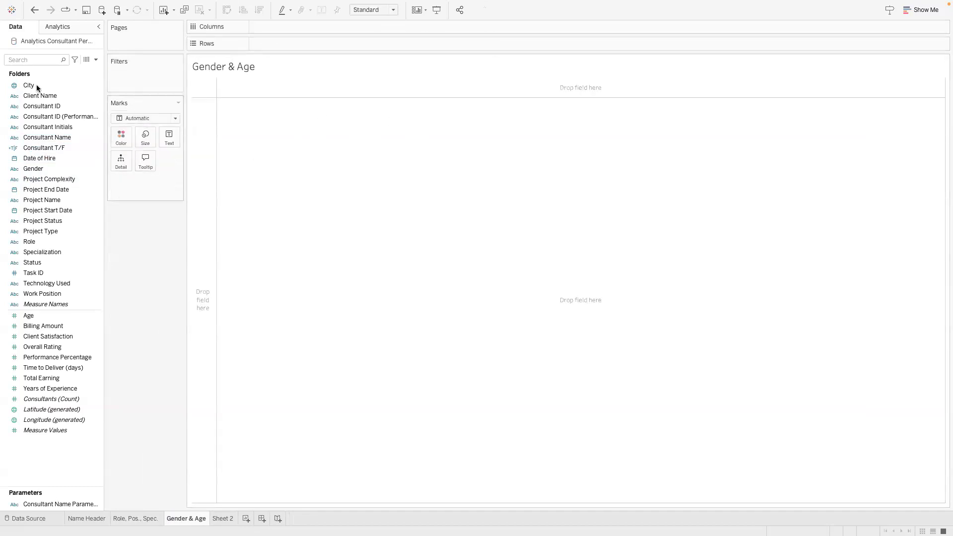
pyautogui.doubleClick(304, 43)
pyautogui.write('MIN')
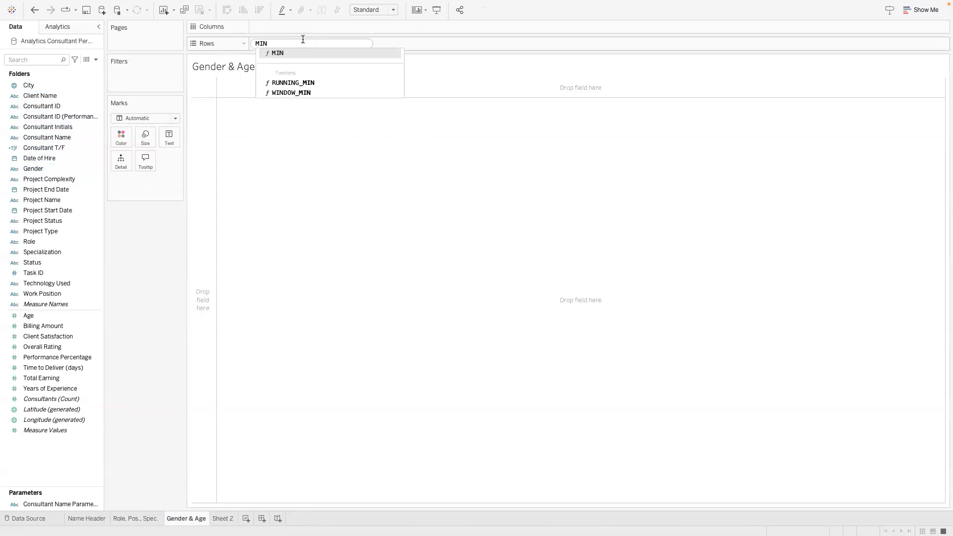
pyautogui.click(310, 53)
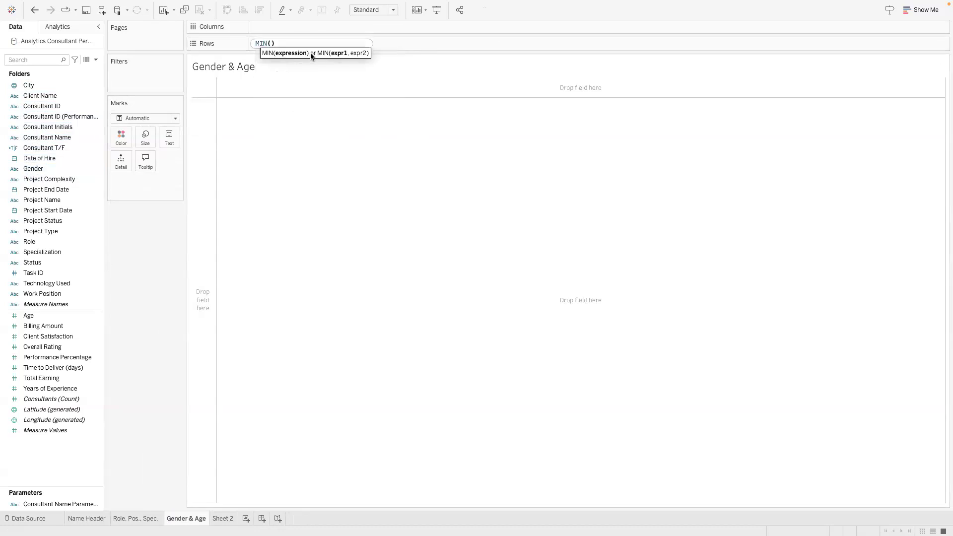
pyautogui.press('Return')
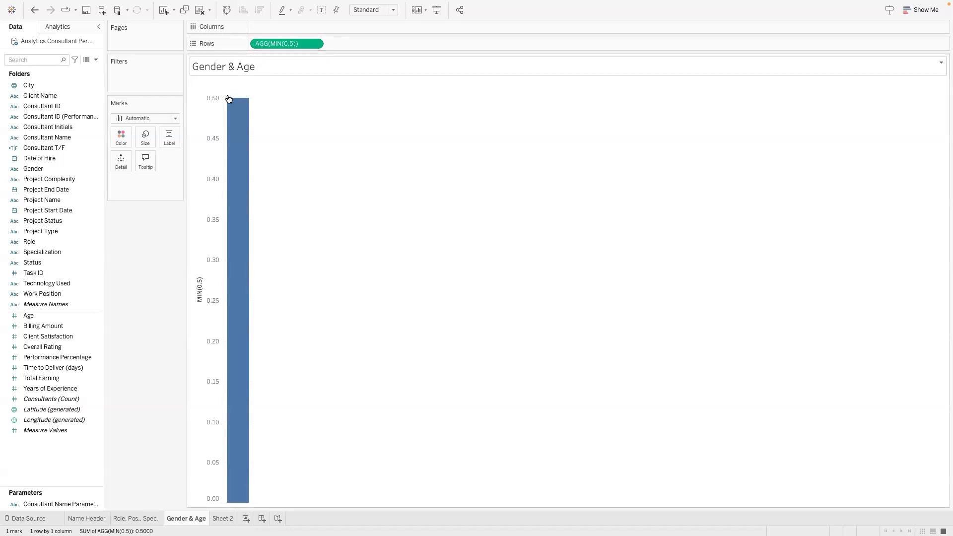
# - Add a second MIN(0.5) calculation to the rows beside the first one
pyautogui.doubleClick(345, 45)
pyautogui.write('MIN(')
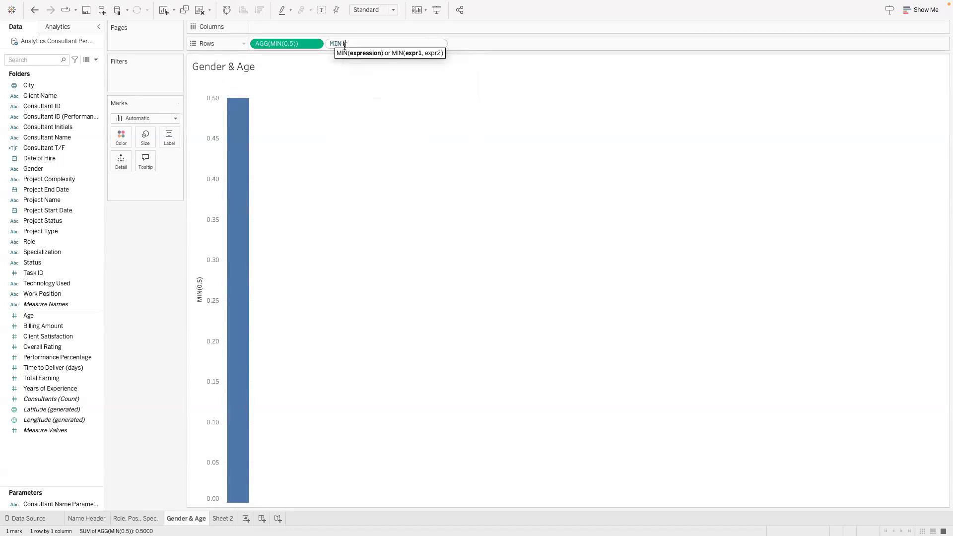
pyautogui.write('0.5)')
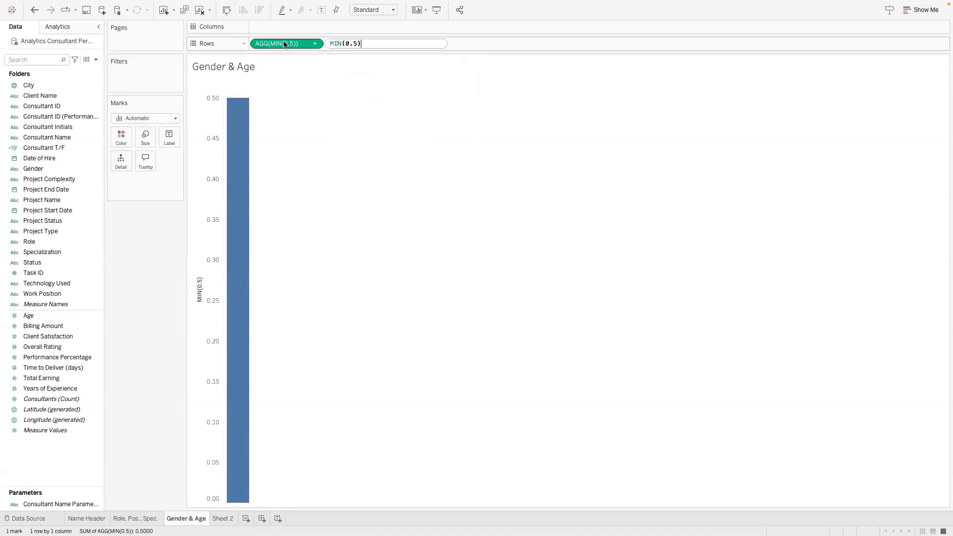
pyautogui.press('Return')
# - Label the marks of the first MIN(0.5) measure with the Gender field
pyautogui.click(389, 44)
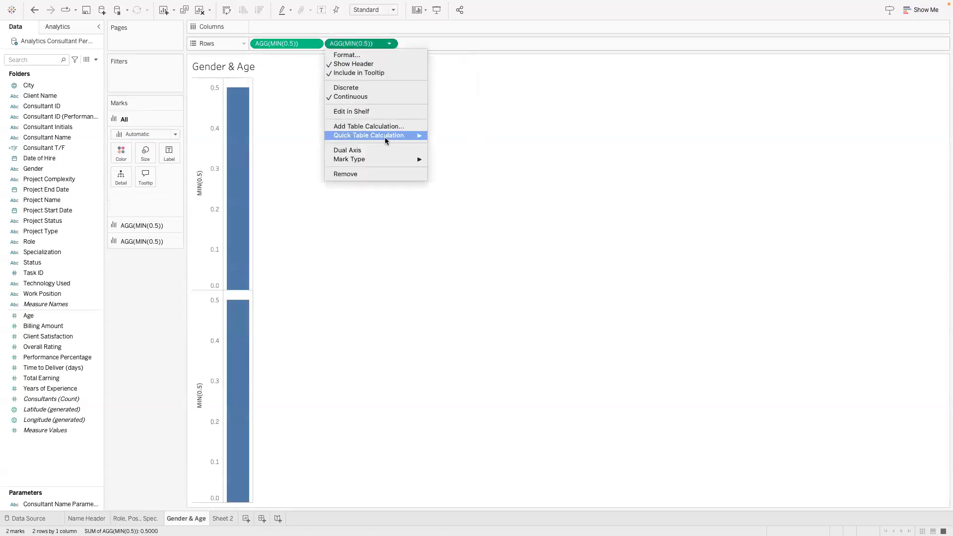
pyautogui.moveTo(385, 138)
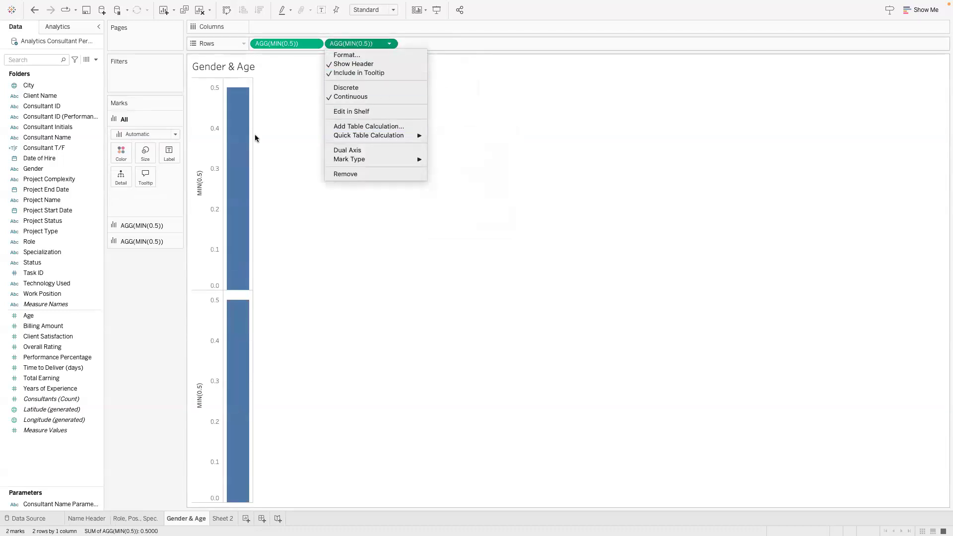
pyautogui.click(247, 121)
pyautogui.click(136, 226)
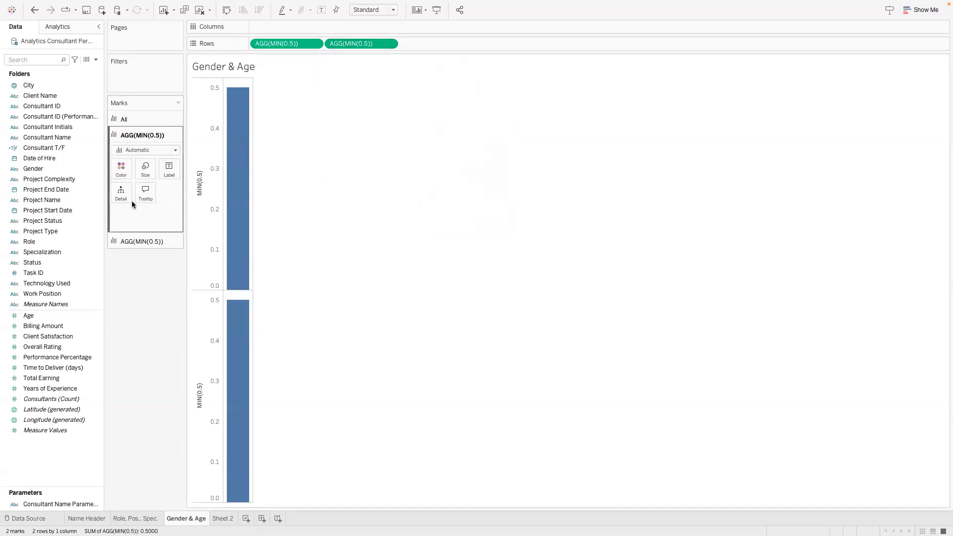
pyautogui.moveTo(61, 168); pyautogui.dragTo(169, 170)
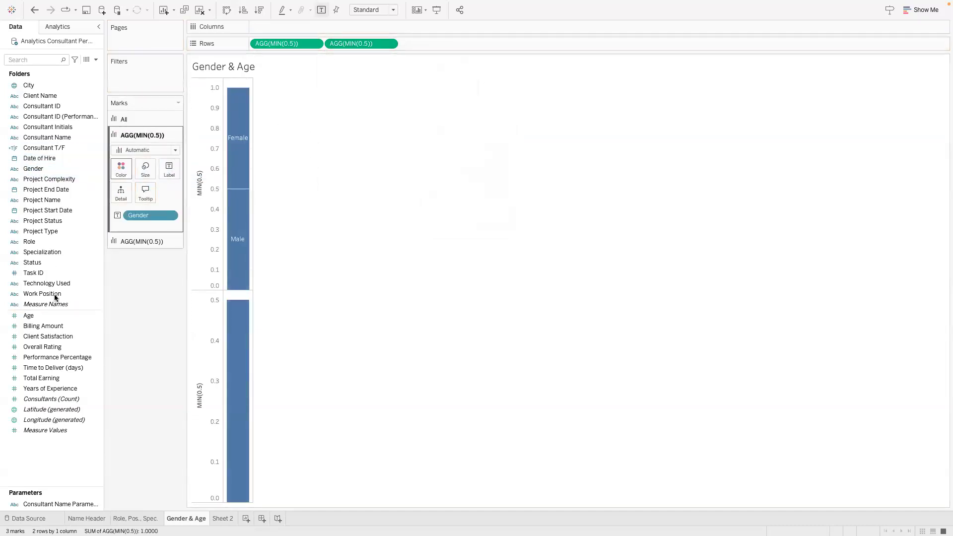
# - Filter the sheet to Consultant T/F True and show the consultant name parameter control
pyautogui.moveTo(58, 148); pyautogui.dragTo(156, 71)
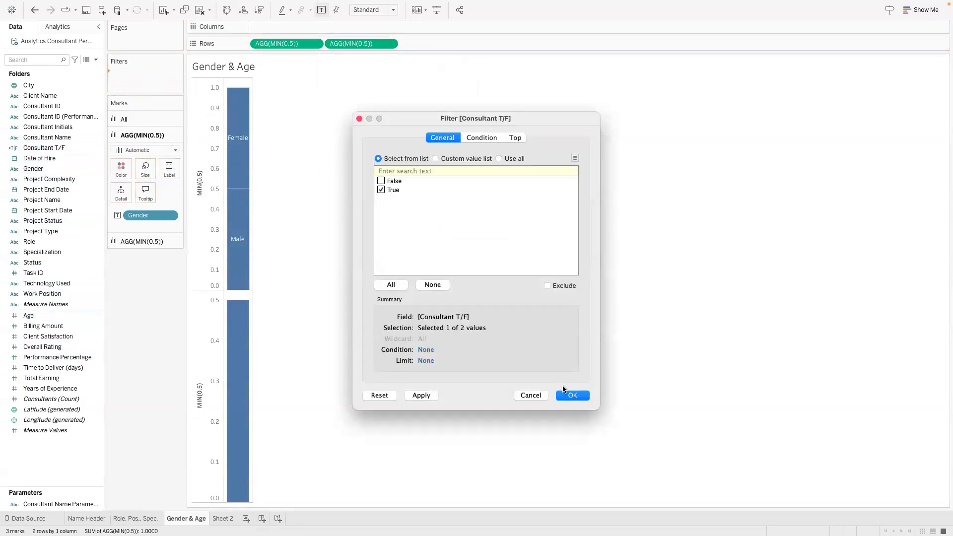
pyautogui.click(571, 395)
pyautogui.rightClick(96, 504)
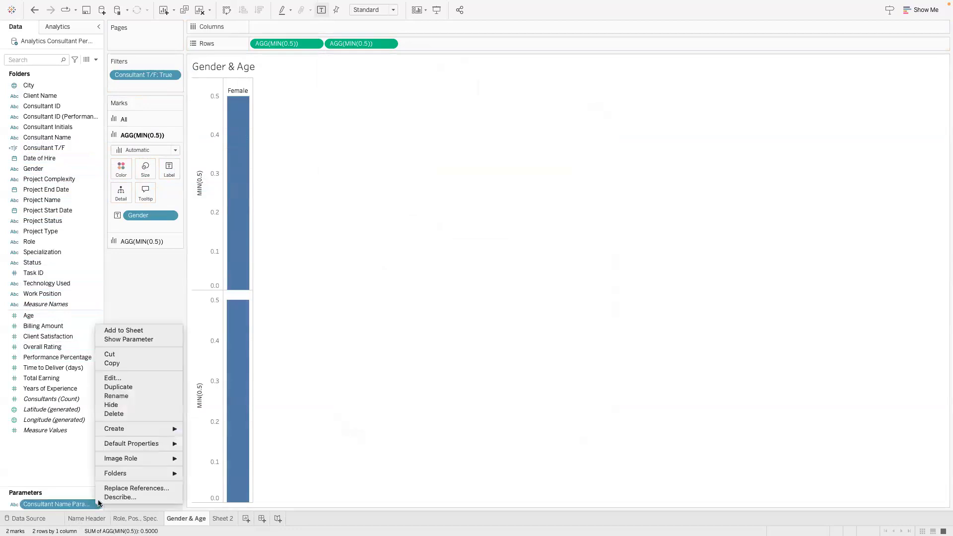
pyautogui.click(133, 339)
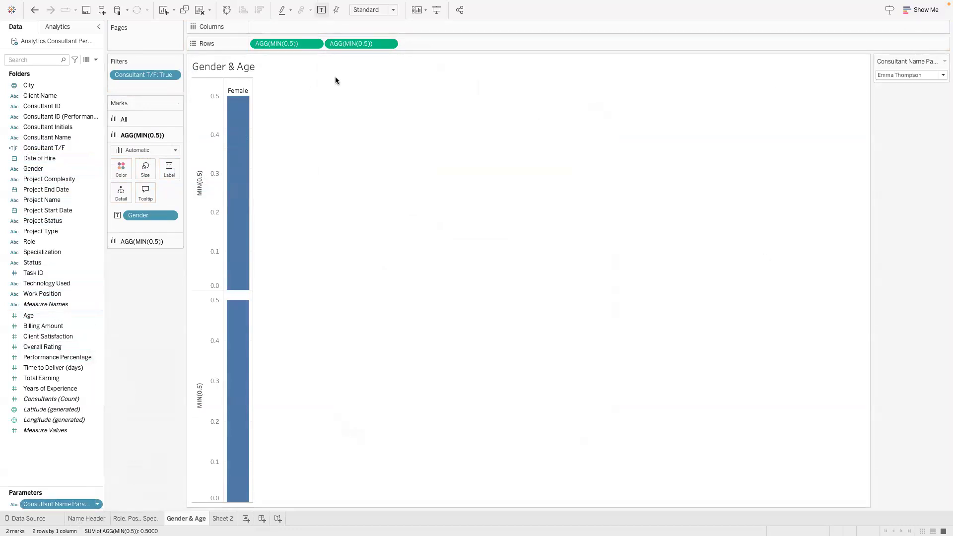
# - Label the second MIN(0.5) marks with Age as a dimension and switch the consultant name parameter to the first listed consultant
pyautogui.click(157, 240)
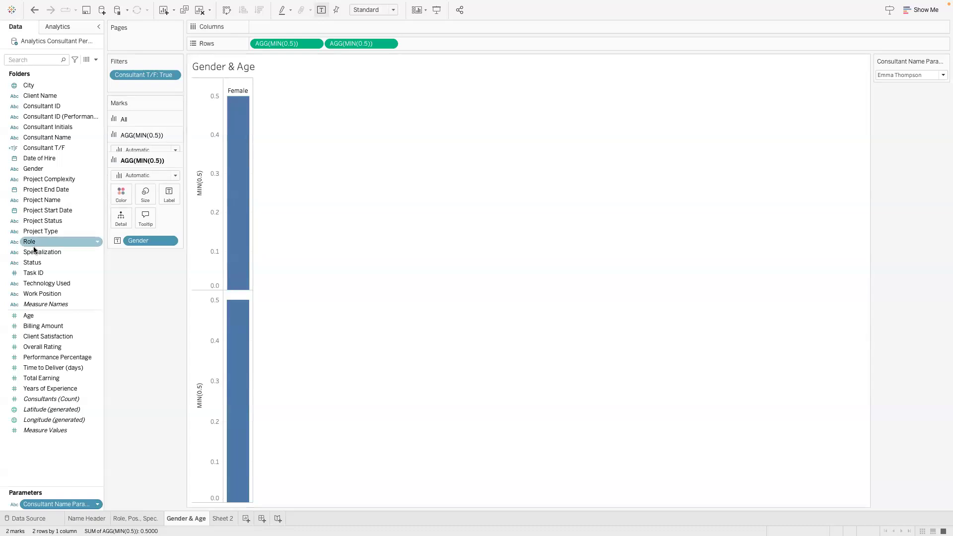
pyautogui.moveTo(37, 314); pyautogui.dragTo(164, 186)
pyautogui.click(171, 231)
pyautogui.click(148, 334)
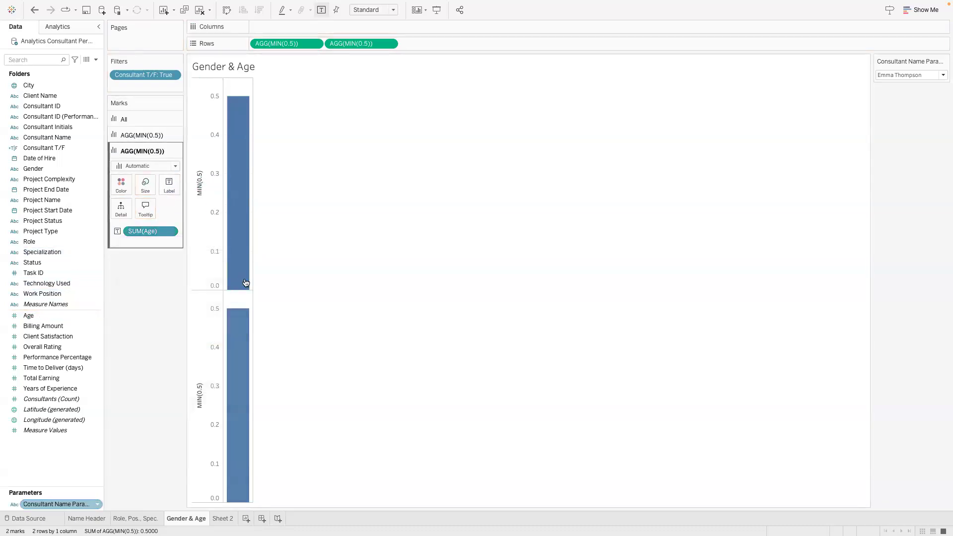
pyautogui.click(170, 231)
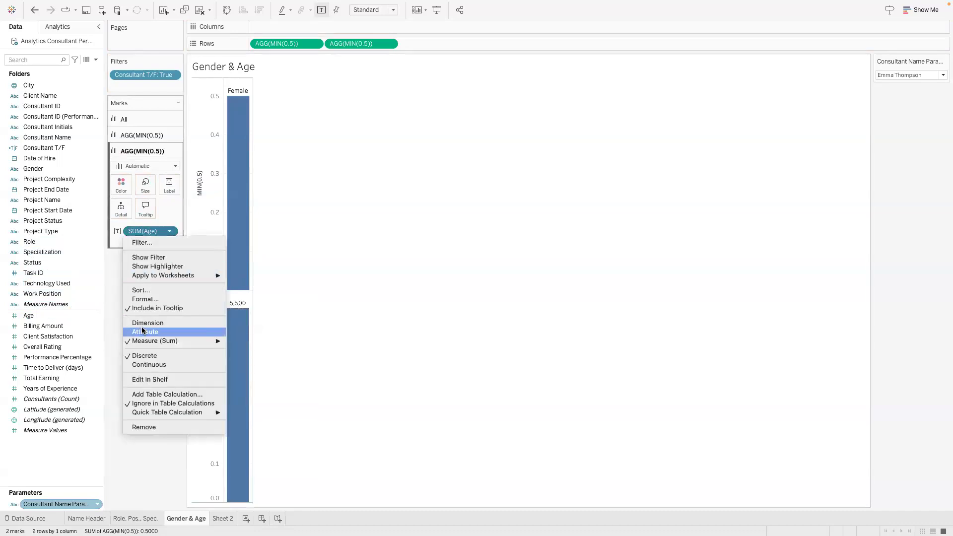
pyautogui.click(147, 323)
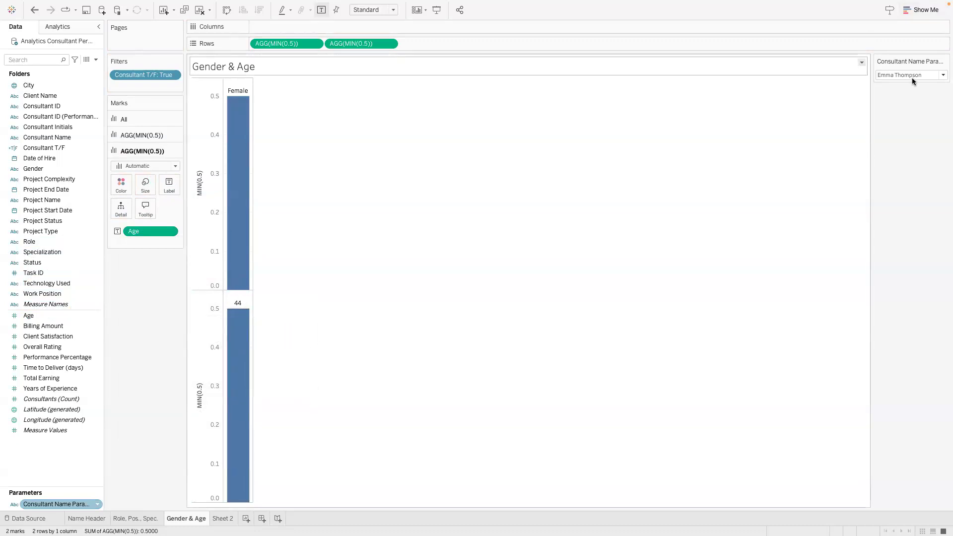
pyautogui.click(942, 75)
pyautogui.click(904, 86)
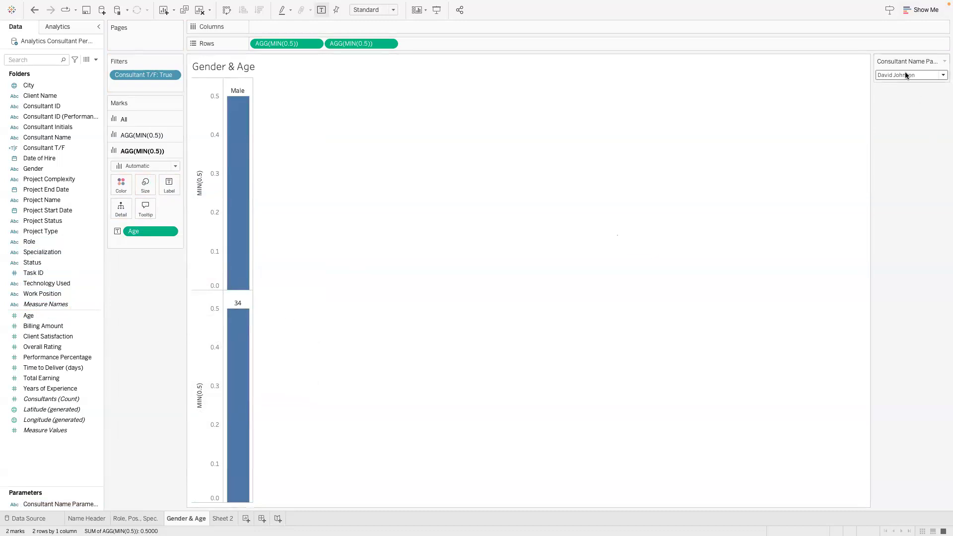
# - Change the Gender marks to a filled circle shape and fit the sheet to Entire View
pyautogui.click(150, 140)
pyautogui.click(155, 151)
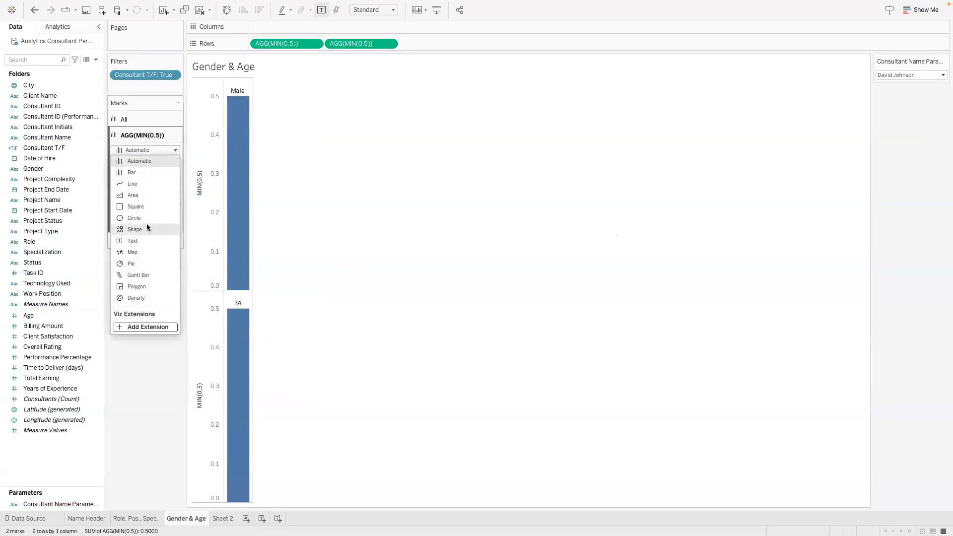
pyautogui.click(147, 228)
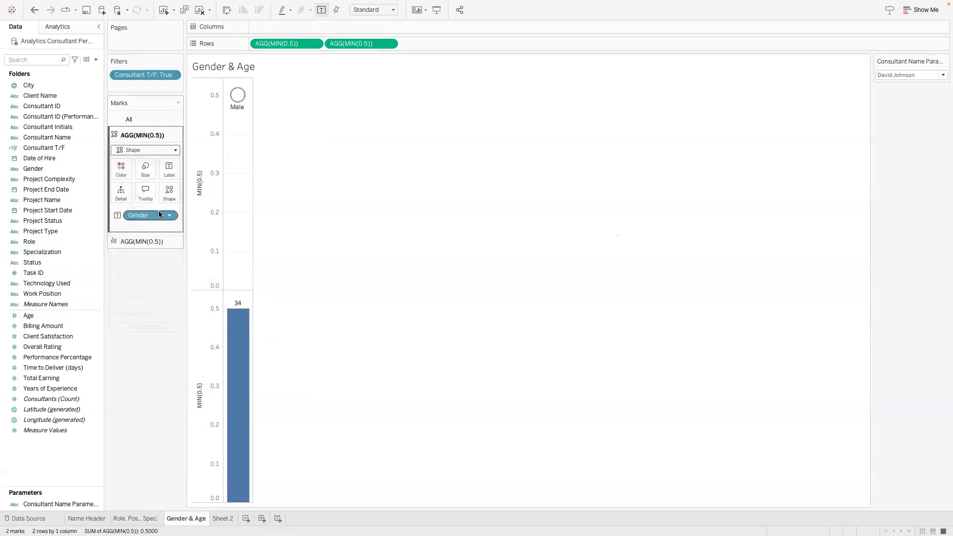
pyautogui.click(165, 194)
pyautogui.click(167, 235)
pyautogui.click(370, 9)
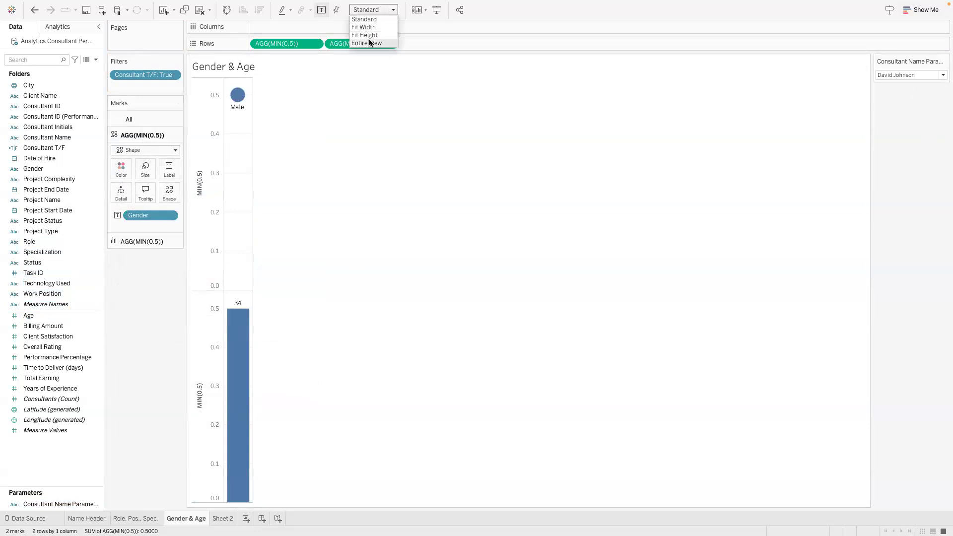
pyautogui.click(369, 42)
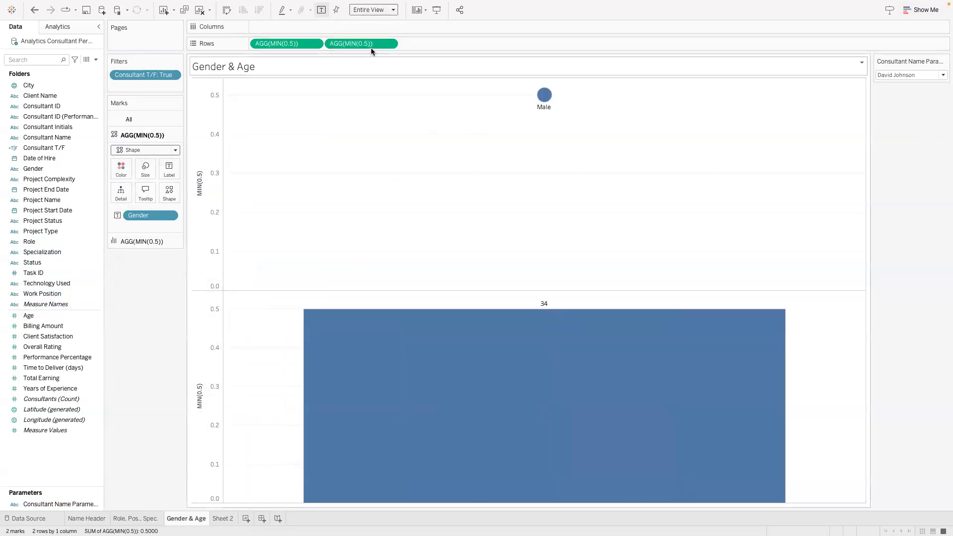
# - Change the Age marks of the second MIN(0.5) measure to a filled circle shape
pyautogui.click(142, 241)
pyautogui.click(138, 166)
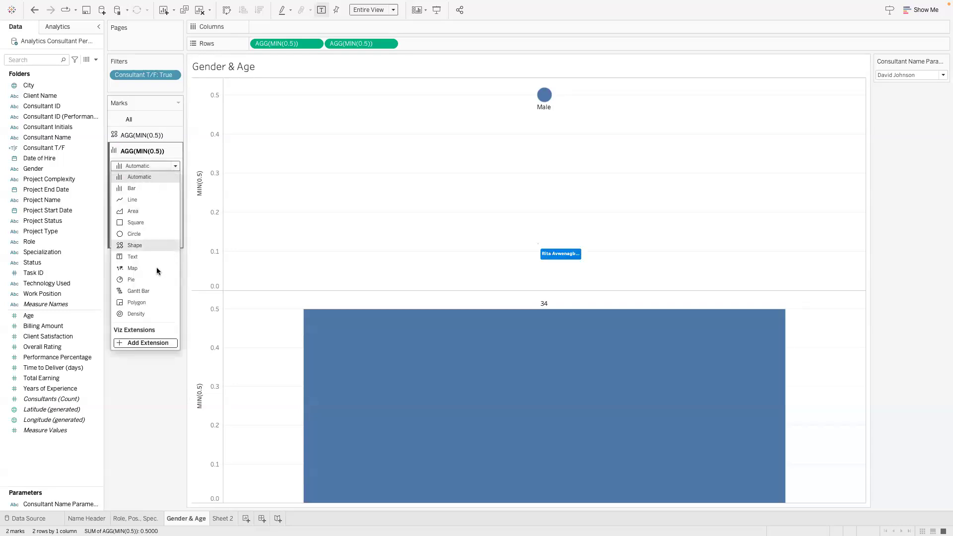
pyautogui.click(134, 245)
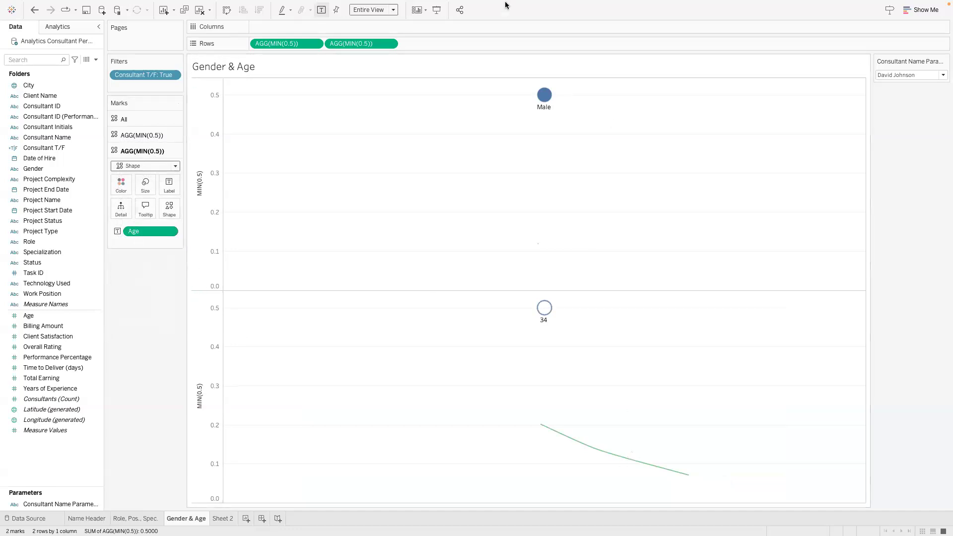
pyautogui.moveTo(497, 2)
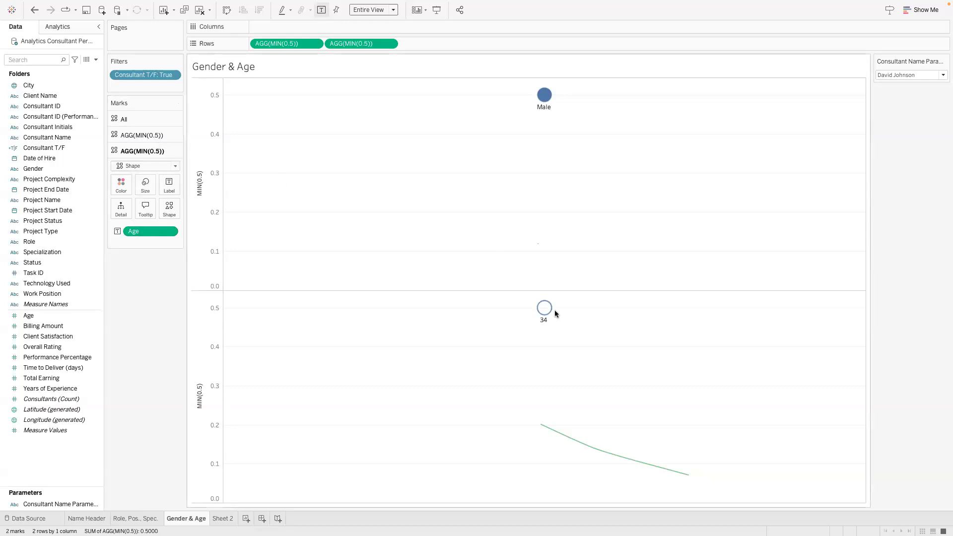
pyautogui.click(169, 185)
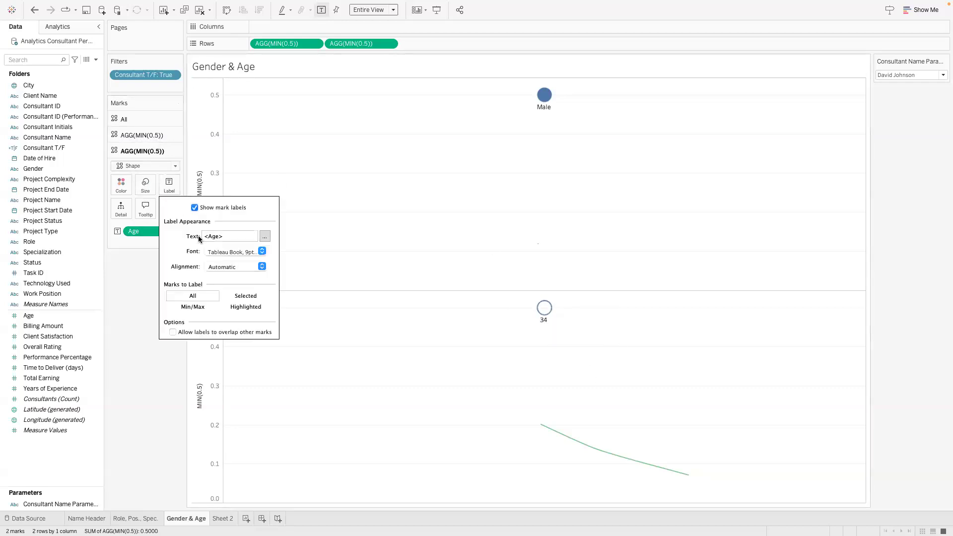
pyautogui.click(177, 214)
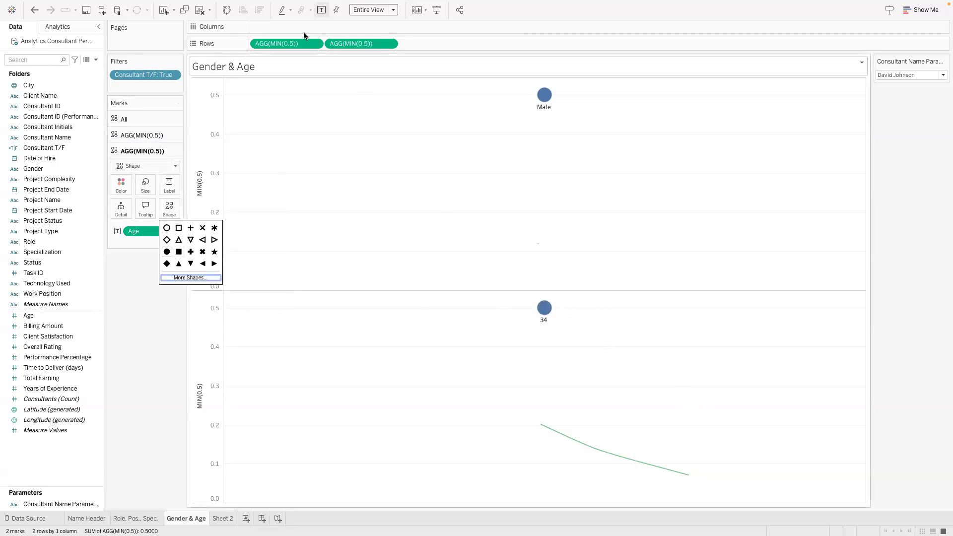
# - Swap the sheet's rows and columns and adjust the size of the Gender mark
pyautogui.click(232, 11)
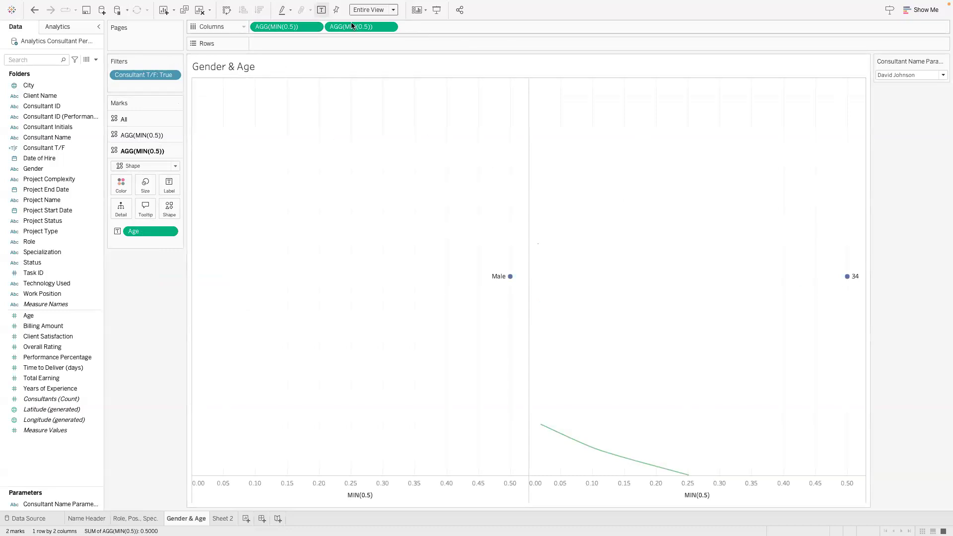
pyautogui.click(150, 135)
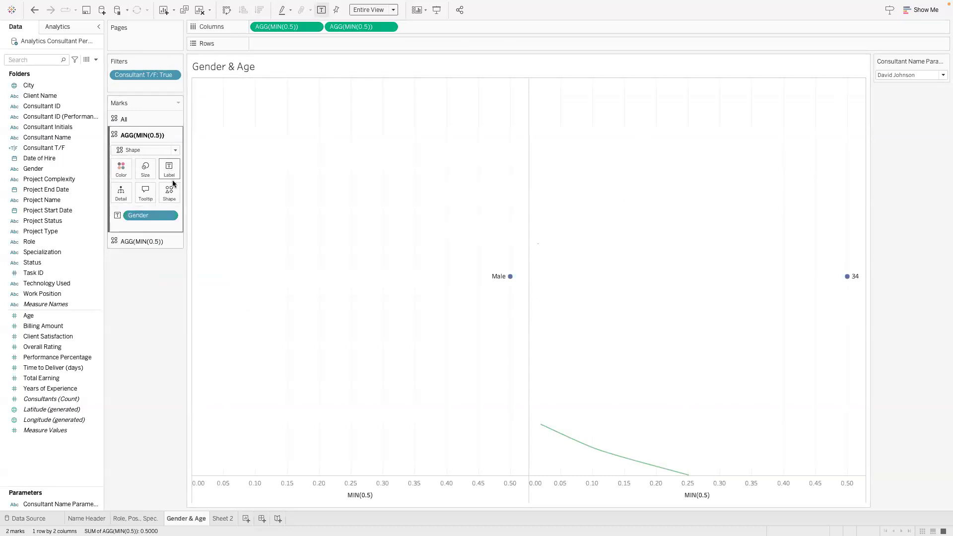
pyautogui.click(169, 169)
pyautogui.click(149, 173)
pyautogui.click(171, 192)
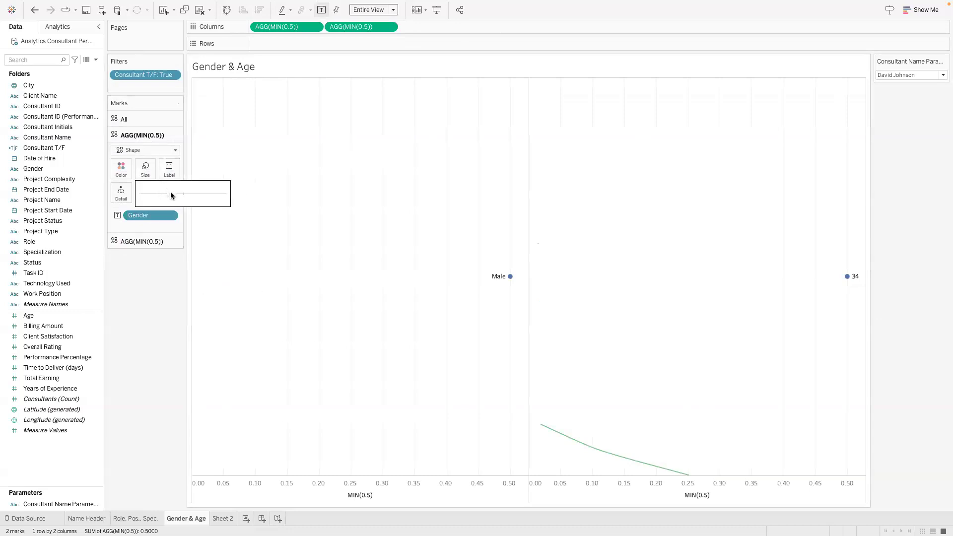
pyautogui.click(155, 217)
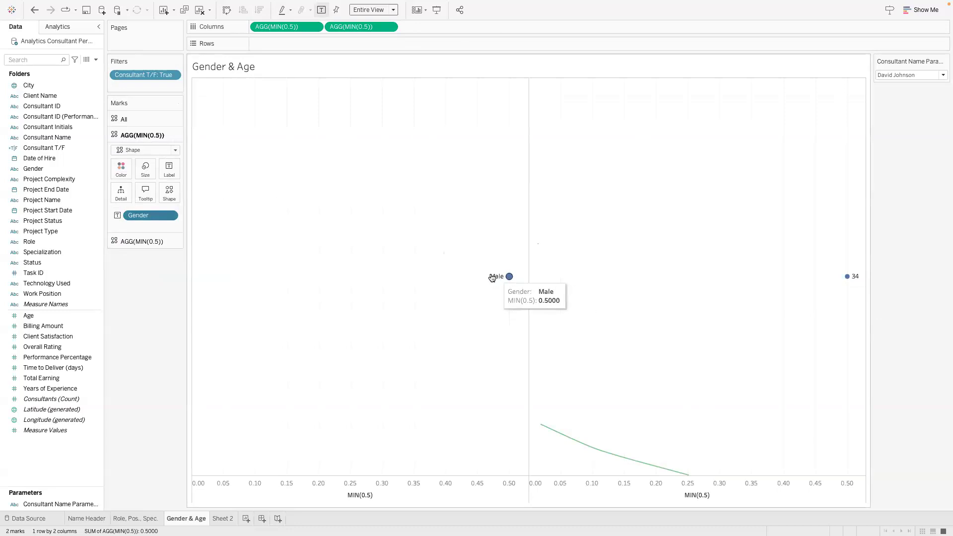
pyautogui.moveTo(497, 280)
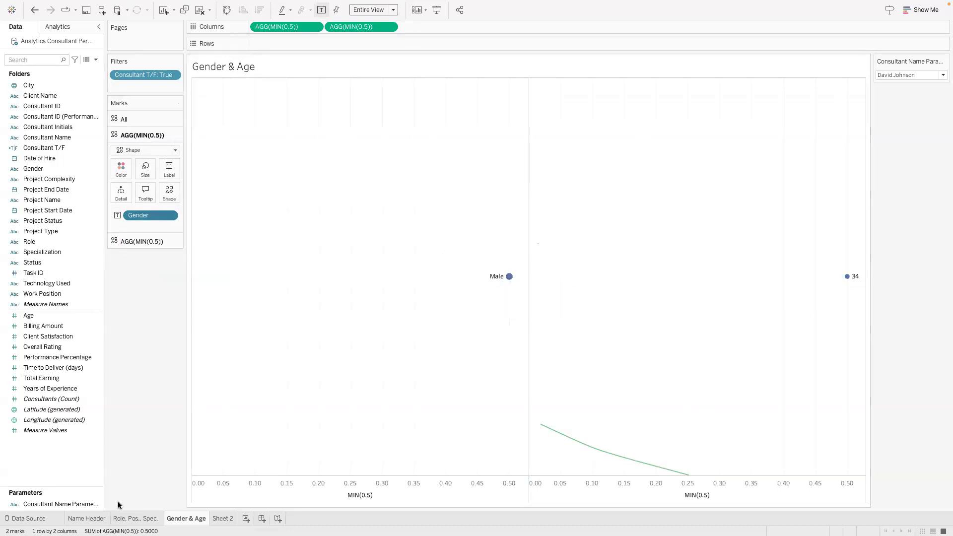
pyautogui.click(92, 517)
pyautogui.moveTo(514, 181); pyautogui.dragTo(568, 238)
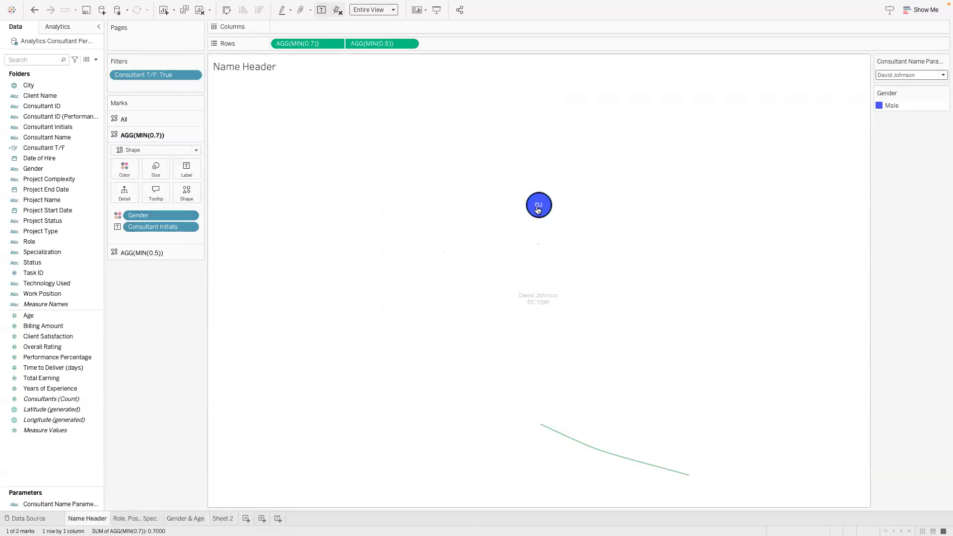
pyautogui.click(185, 518)
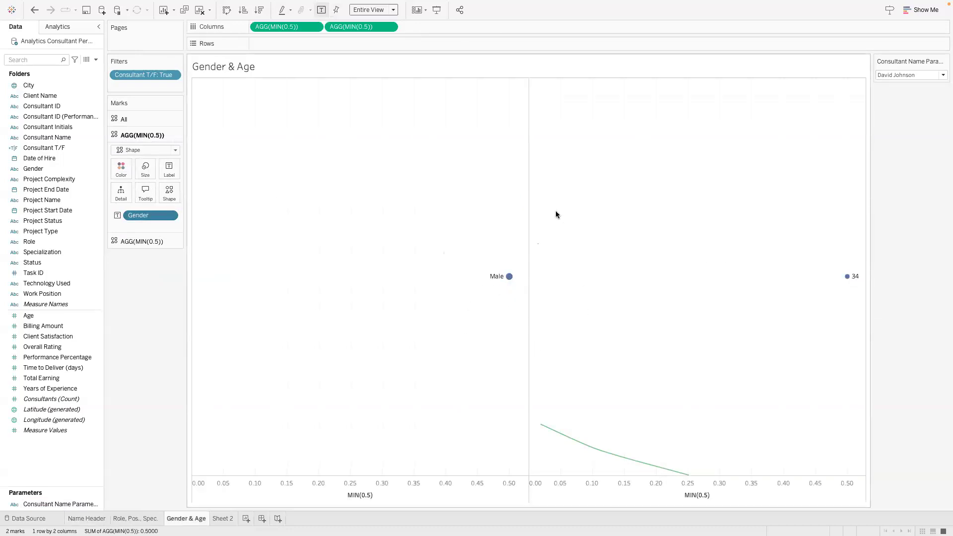
# - Edit the Gender aliases so that Female displays as F and Male displays as M
pyautogui.click(169, 215)
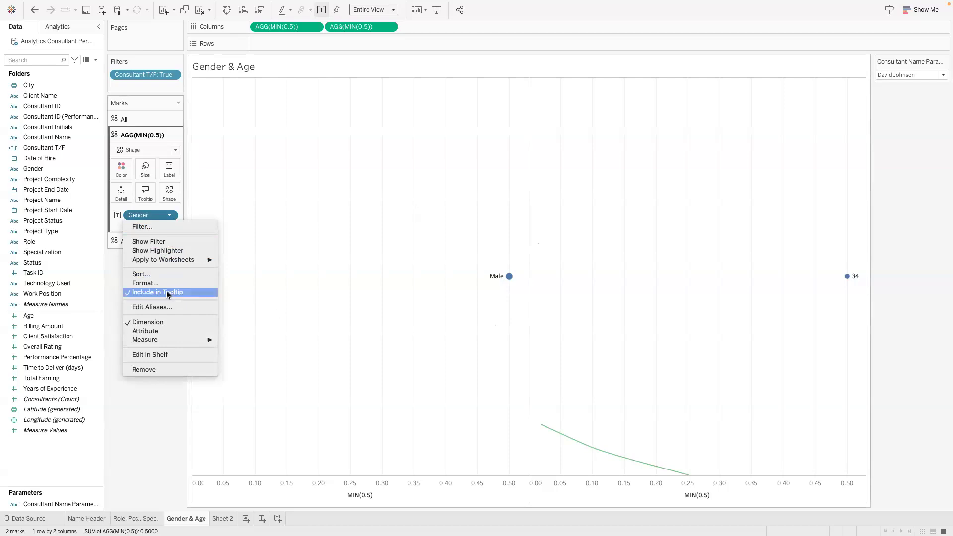
pyautogui.click(149, 307)
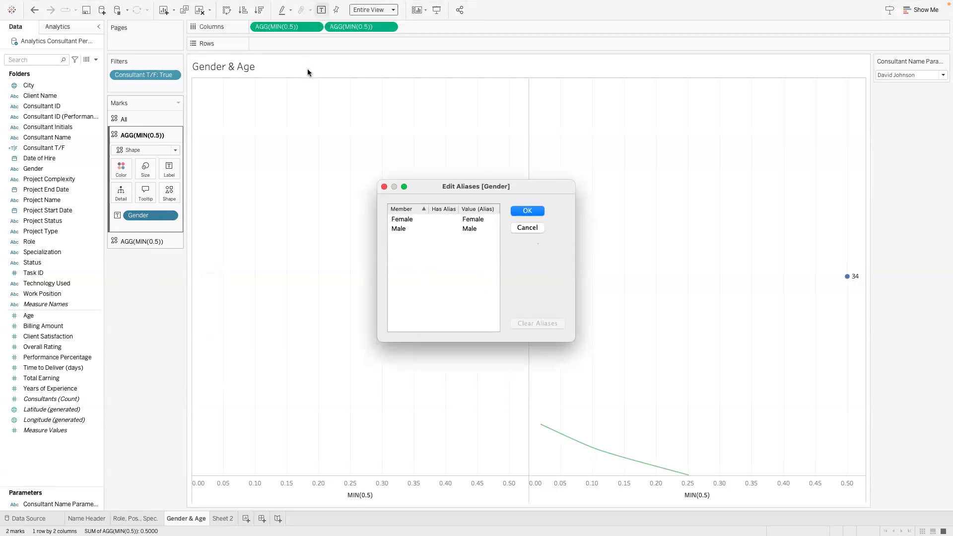
pyautogui.click(170, 217)
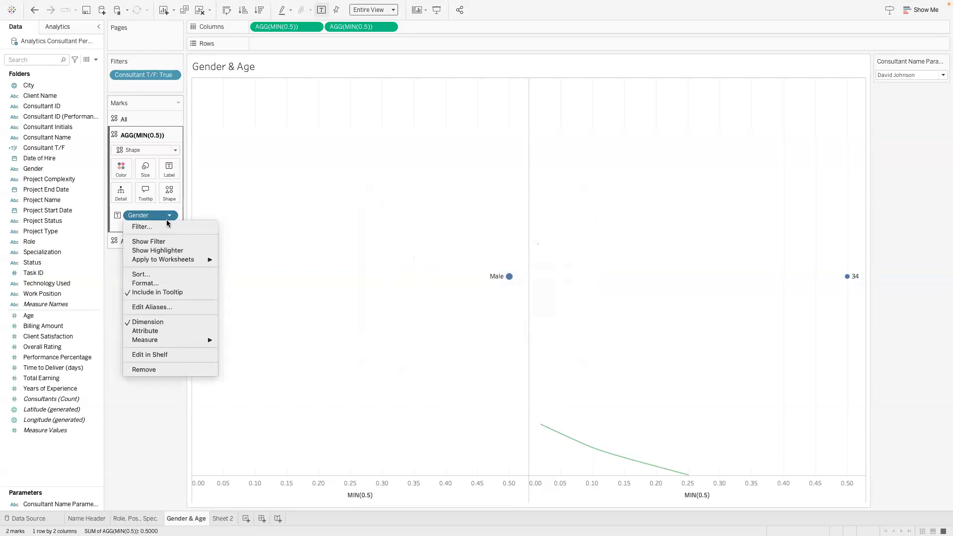
pyautogui.click(155, 308)
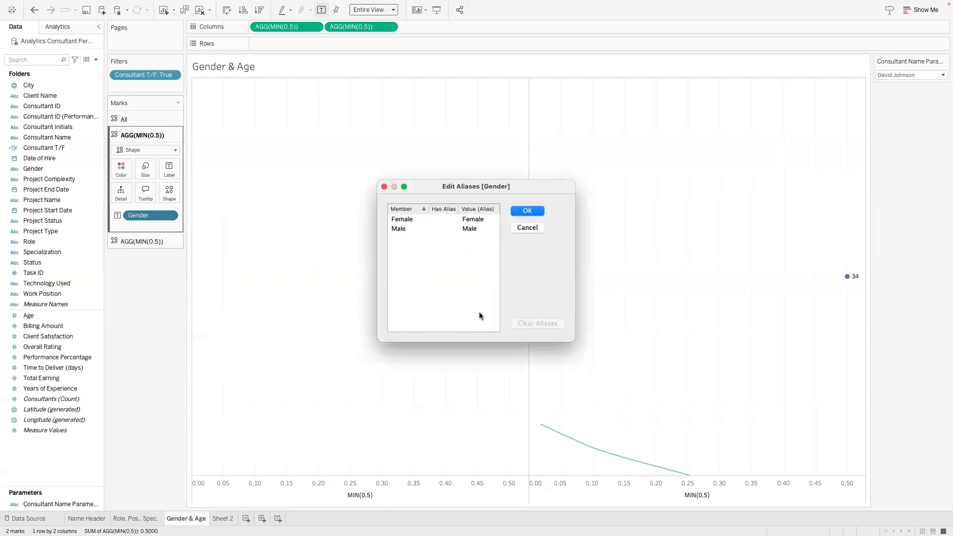
pyautogui.doubleClick(479, 221)
pyautogui.write('F')
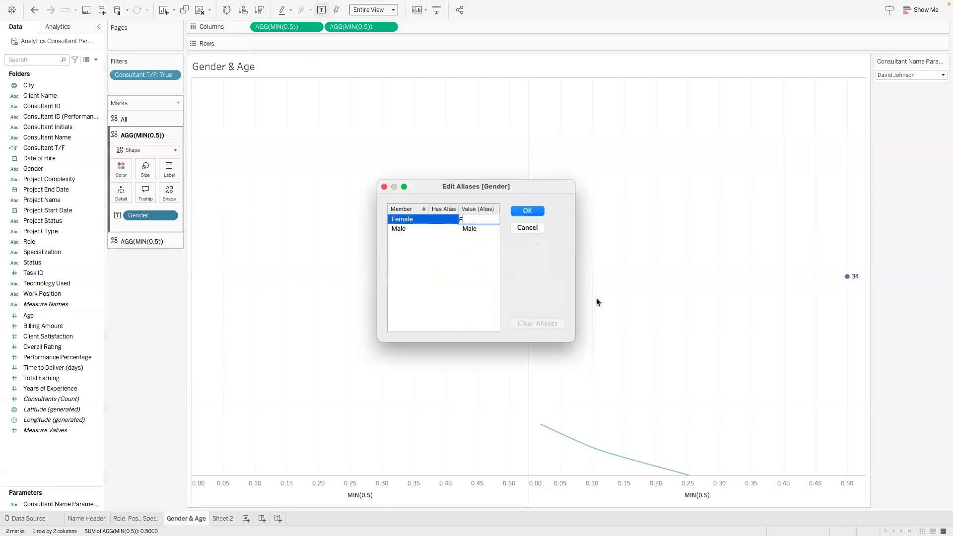
pyautogui.click(488, 229)
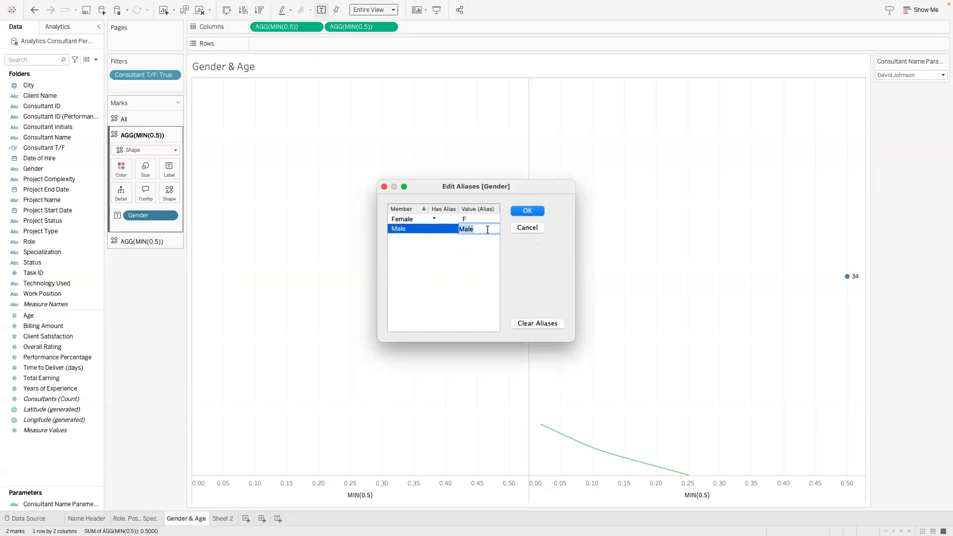
pyautogui.write('M')
pyautogui.click(532, 211)
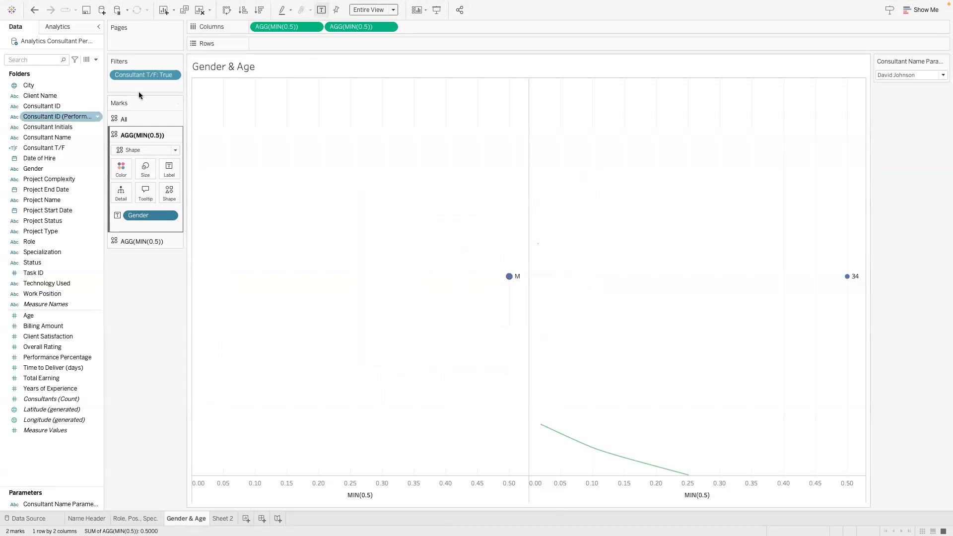
# - Enlarge the Gender circle and format its label in Arial, horizontally centered, with labels allowed to overlap other marks
pyautogui.click(152, 174)
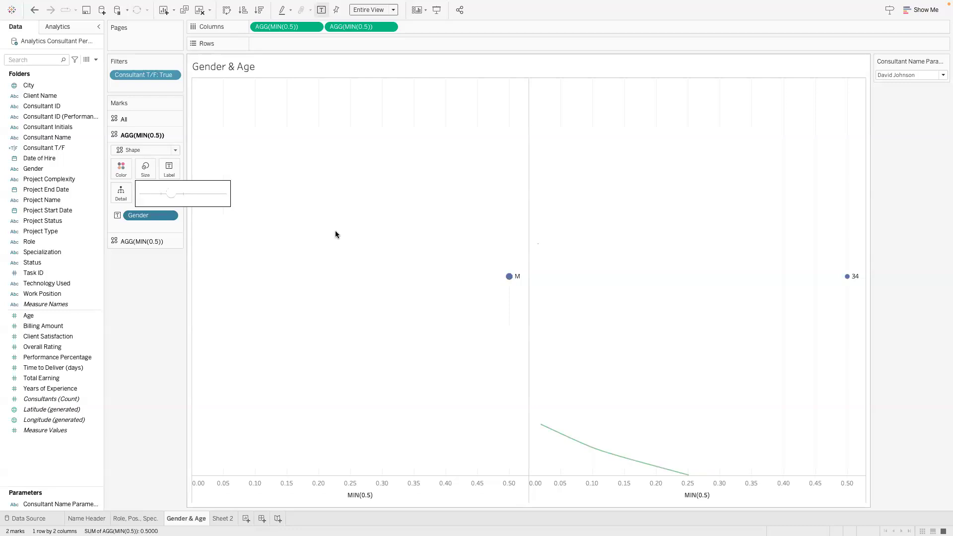
pyautogui.click(184, 193)
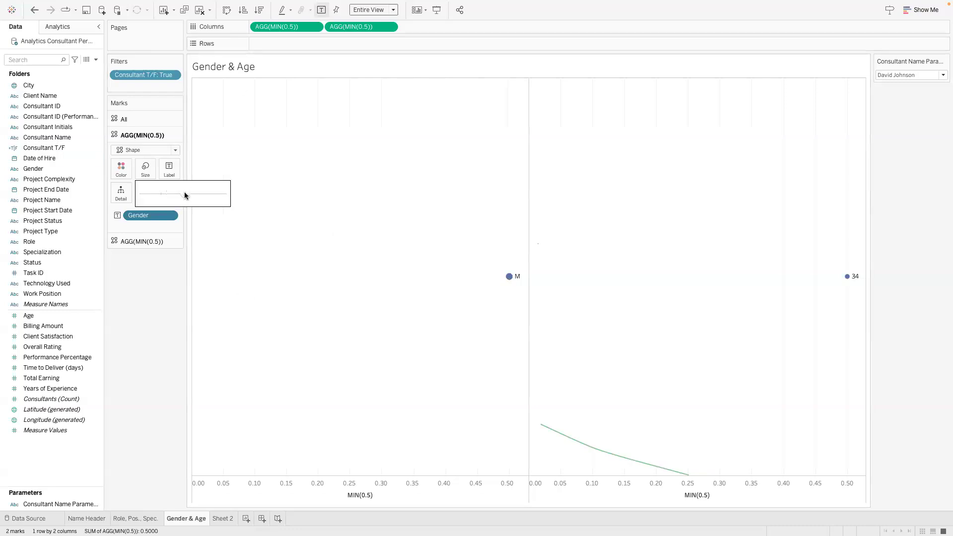
pyautogui.click(165, 150)
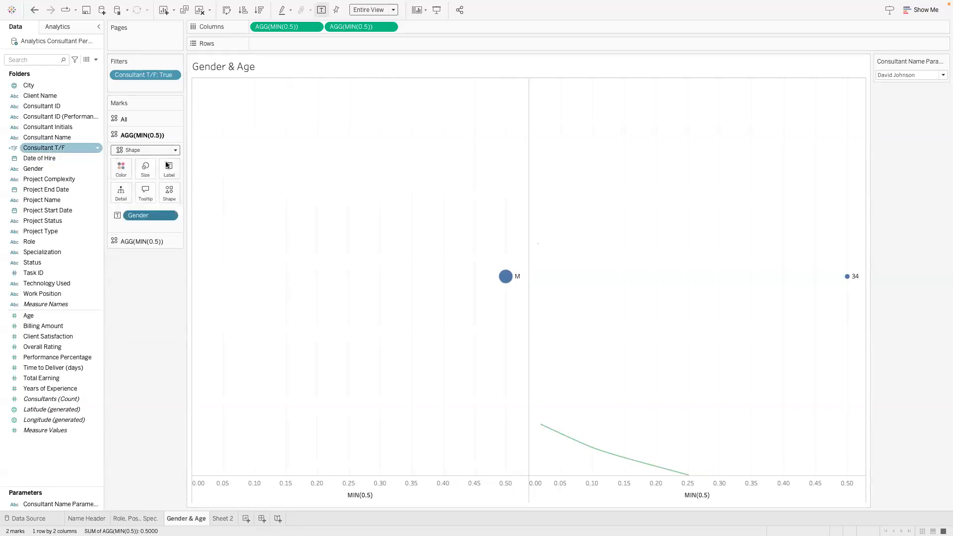
pyautogui.click(166, 167)
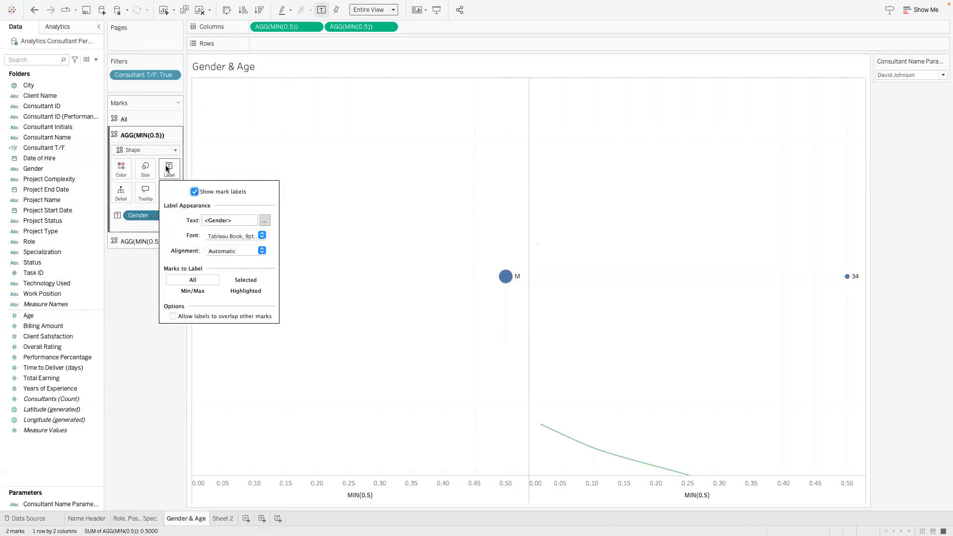
pyautogui.click(247, 238)
pyautogui.click(267, 254)
pyautogui.press('a')
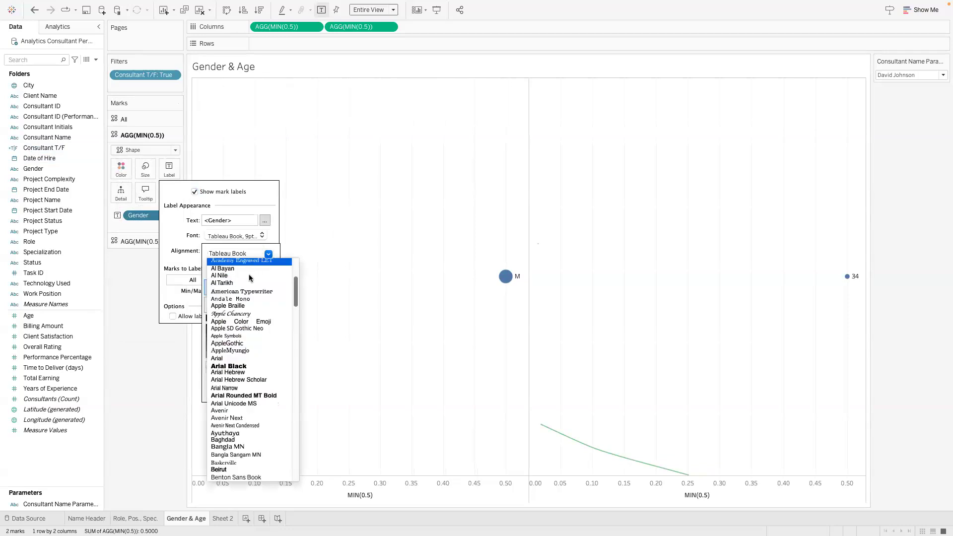
pyautogui.click(236, 358)
pyautogui.click(173, 317)
pyautogui.click(243, 250)
pyautogui.click(229, 299)
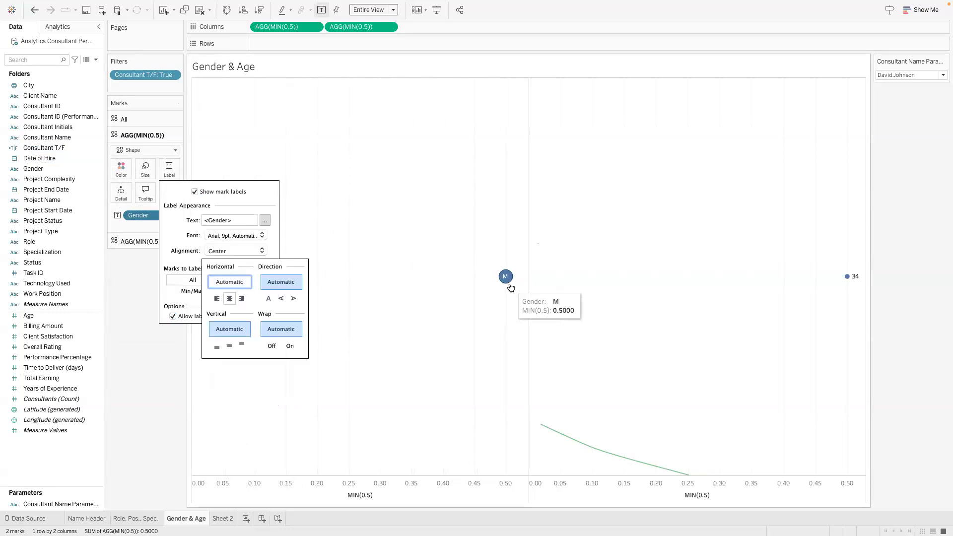
# - Enlarge the Age circle and format its label in AppleGothic, horizontally centered, with labels allowed to overlap other marks
pyautogui.click(146, 241)
pyautogui.click(146, 242)
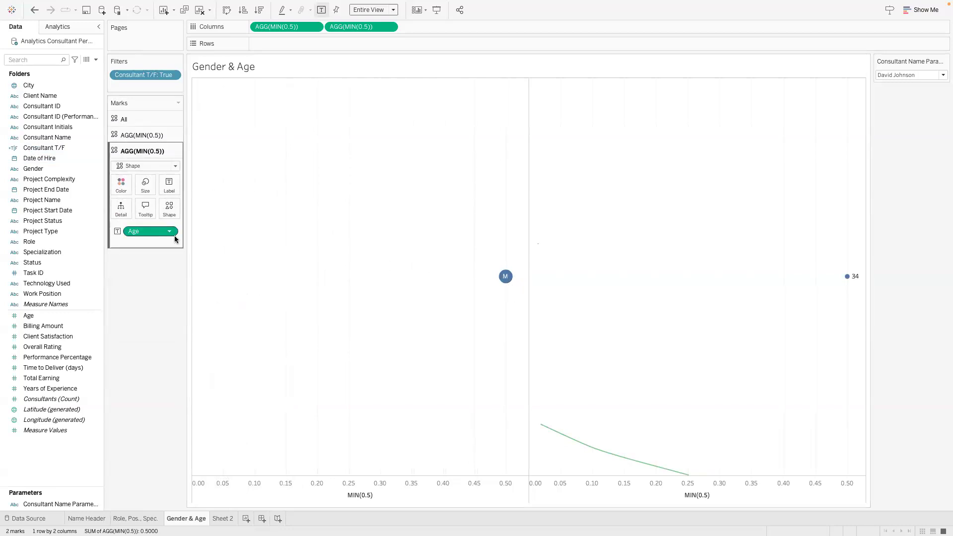
pyautogui.moveTo(189, 210); pyautogui.dragTo(192, 211)
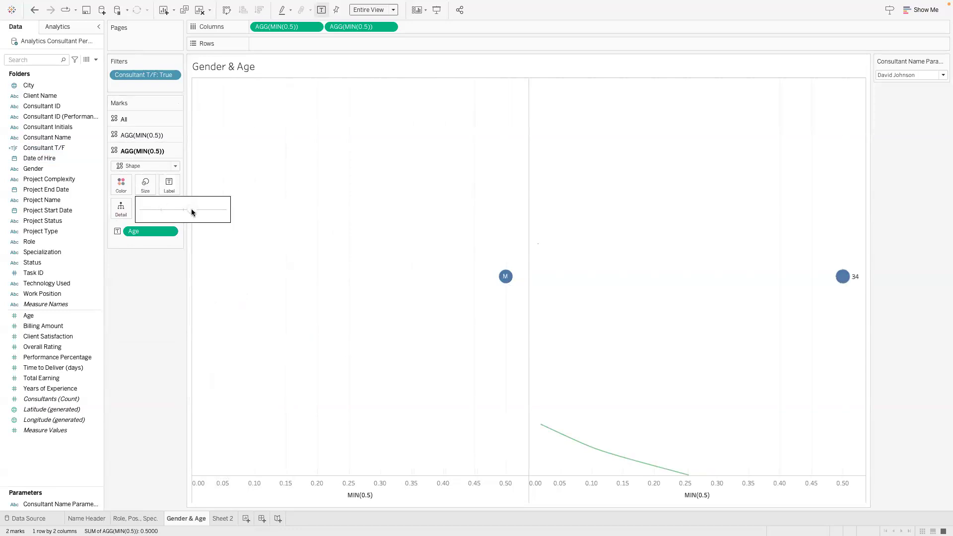
pyautogui.click(168, 184)
pyautogui.click(246, 251)
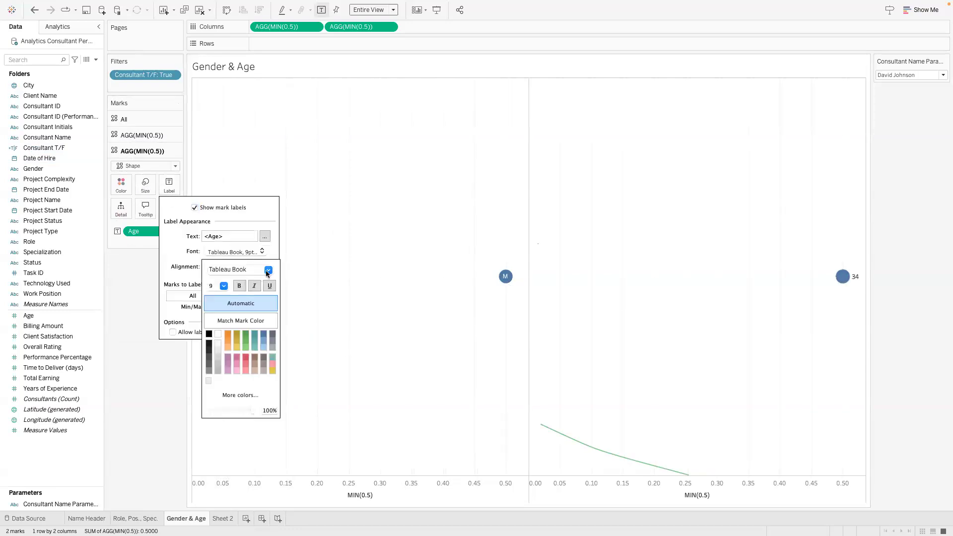
pyautogui.click(267, 270)
pyautogui.scroll(10, 231, 369)
pyautogui.click(228, 344)
pyautogui.click(172, 283)
pyautogui.click(225, 270)
pyautogui.click(228, 315)
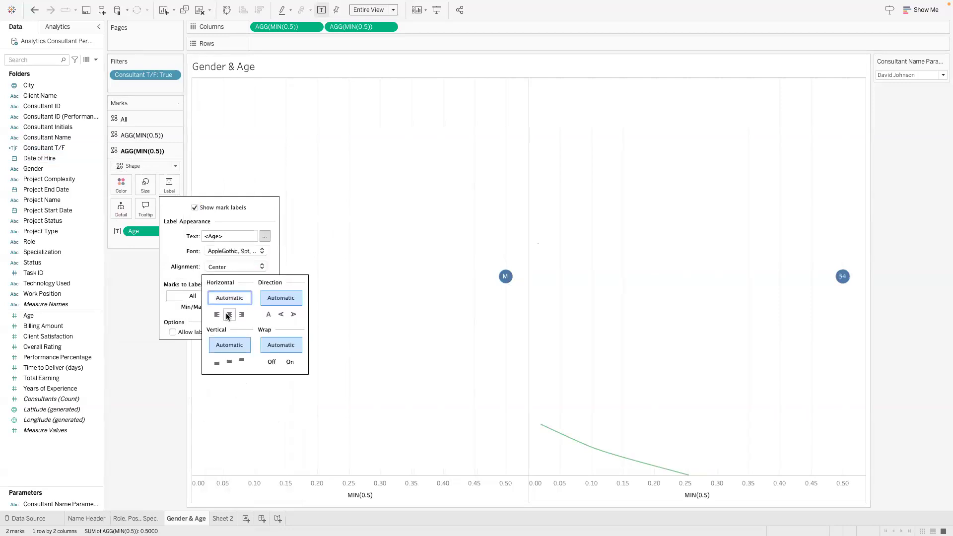
pyautogui.click(172, 332)
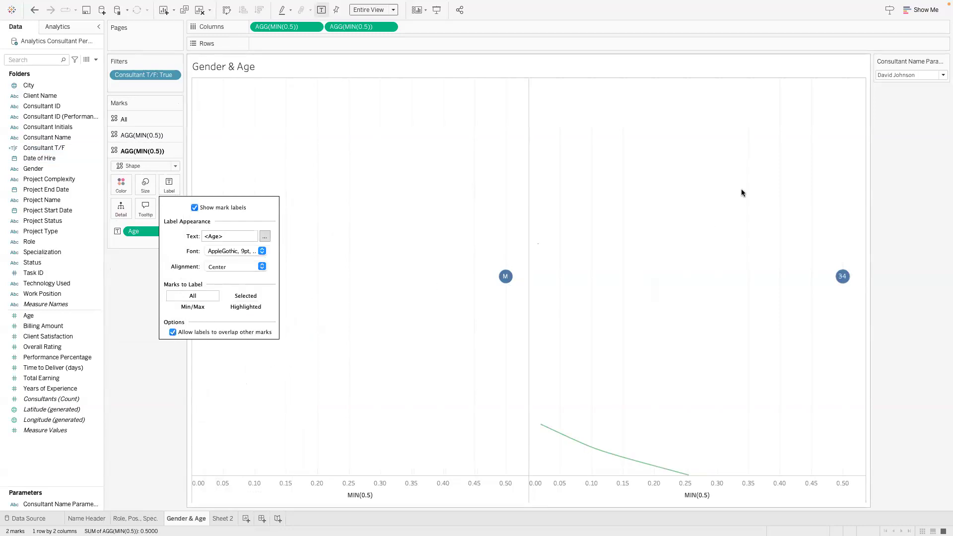
# - Open the axis settings for the first MIN(0.5) axis, the one under the Gender mark
pyautogui.rightClick(695, 488)
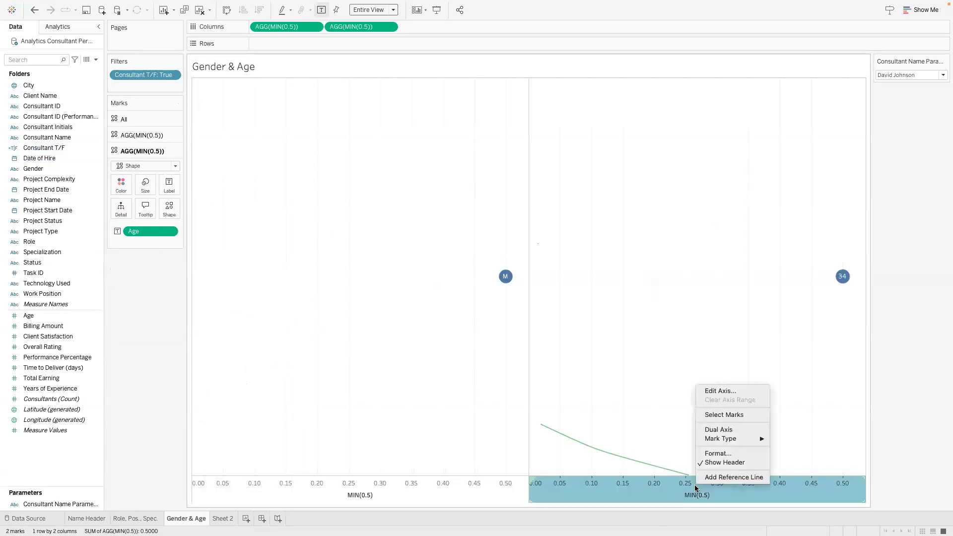
pyautogui.click(342, 495)
pyautogui.doubleClick(329, 496)
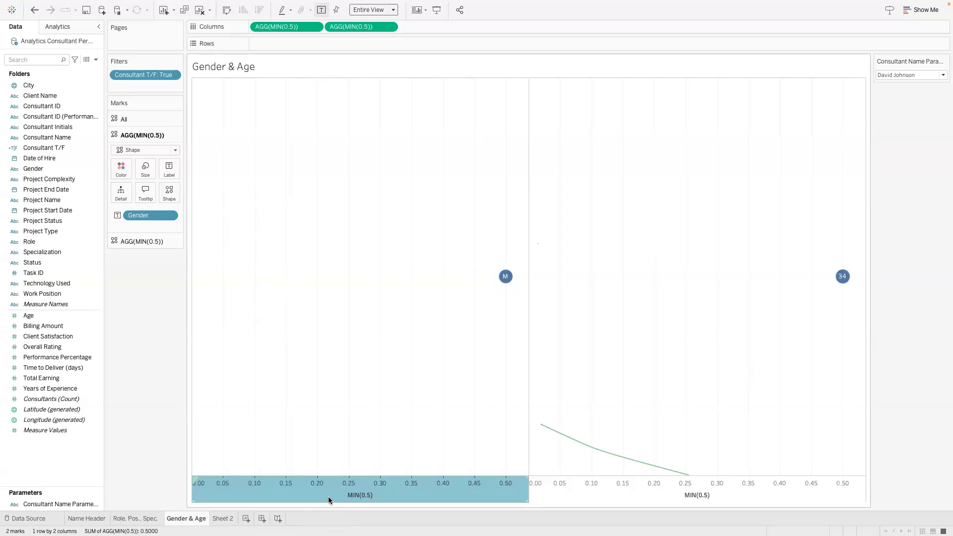
# - Fix the axis of the gender mark to a custom range with an end value of 1
pyautogui.click(382, 204)
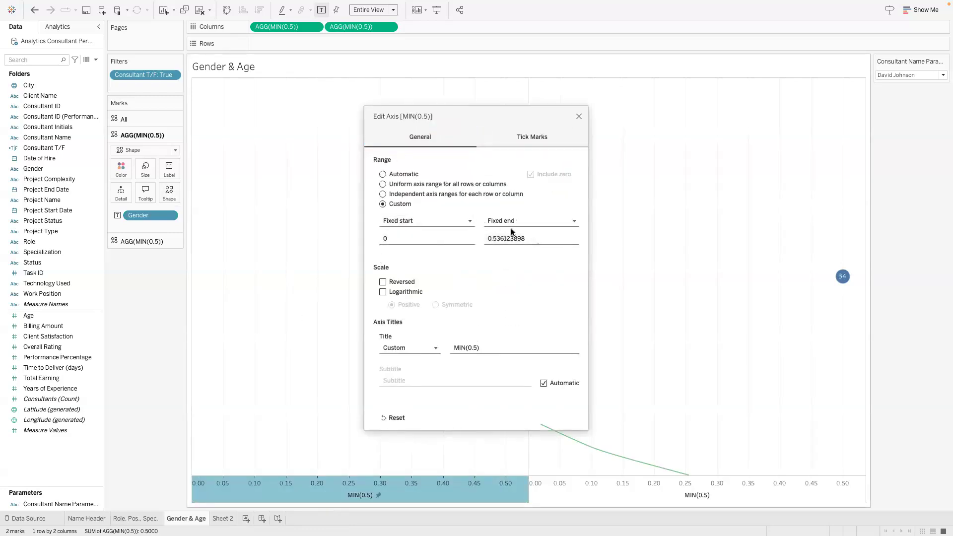
pyautogui.moveTo(527, 238); pyautogui.dragTo(477, 238)
pyautogui.write('1')
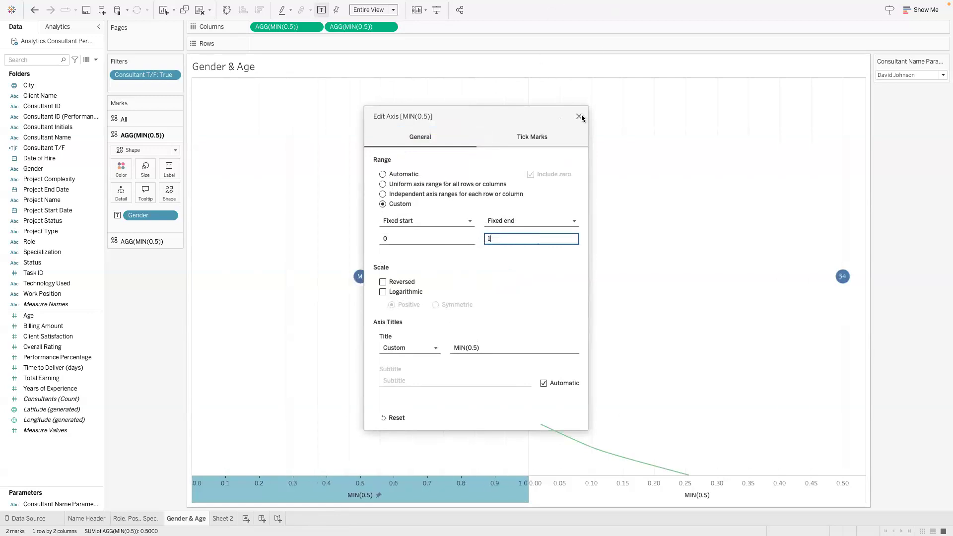
pyautogui.click(641, 199)
# - Fix the axis of the age mark to a custom range ending at 1
pyautogui.doubleClick(533, 483)
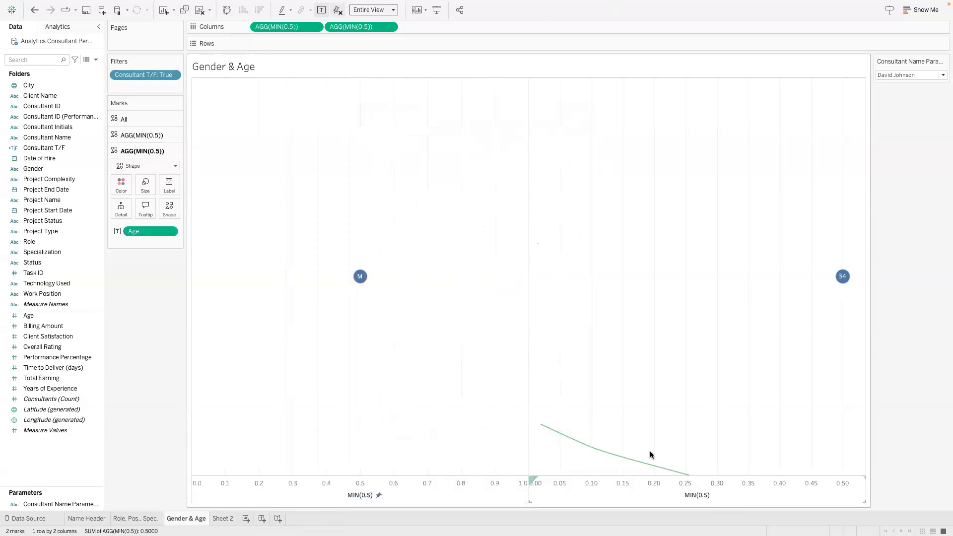
pyautogui.click(383, 204)
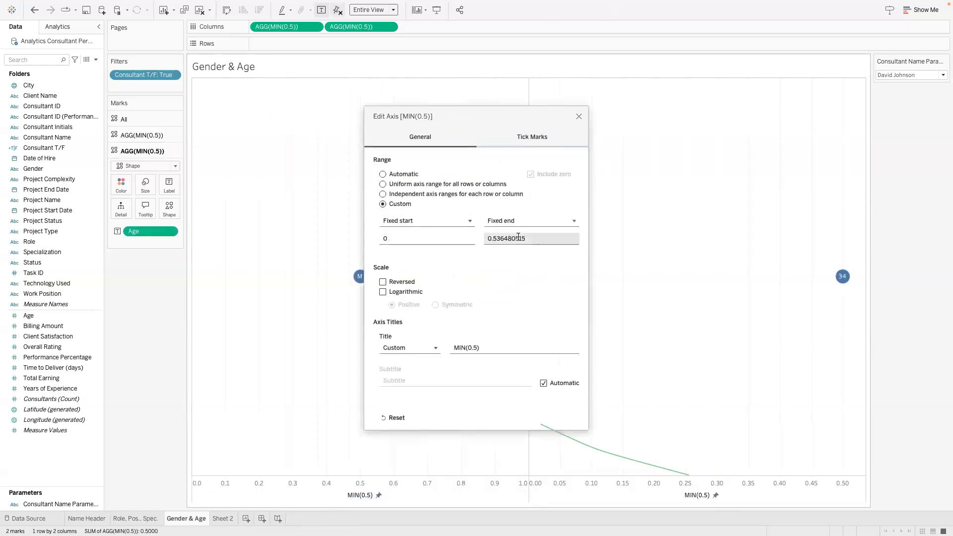
pyautogui.hotkey('ctrl', 'a')
pyautogui.write('1')
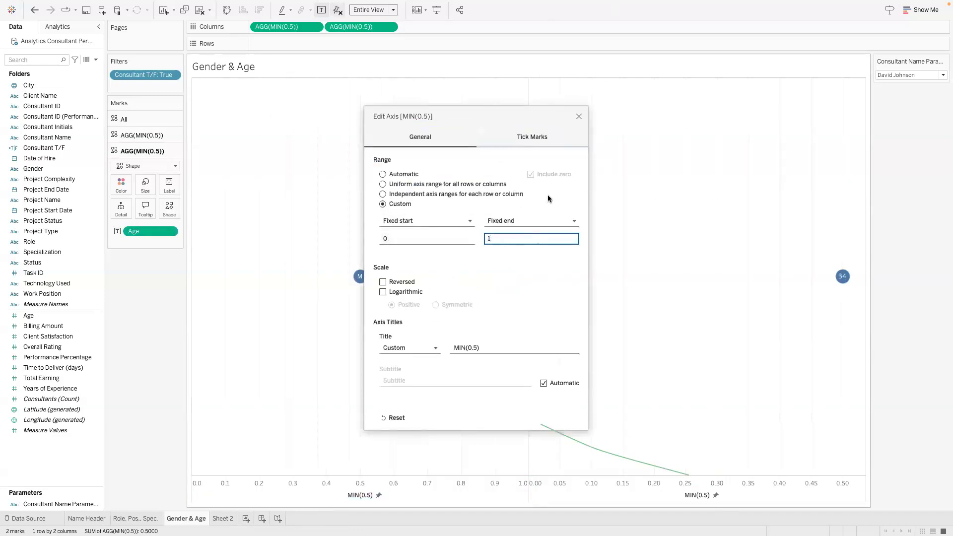
pyautogui.click(578, 116)
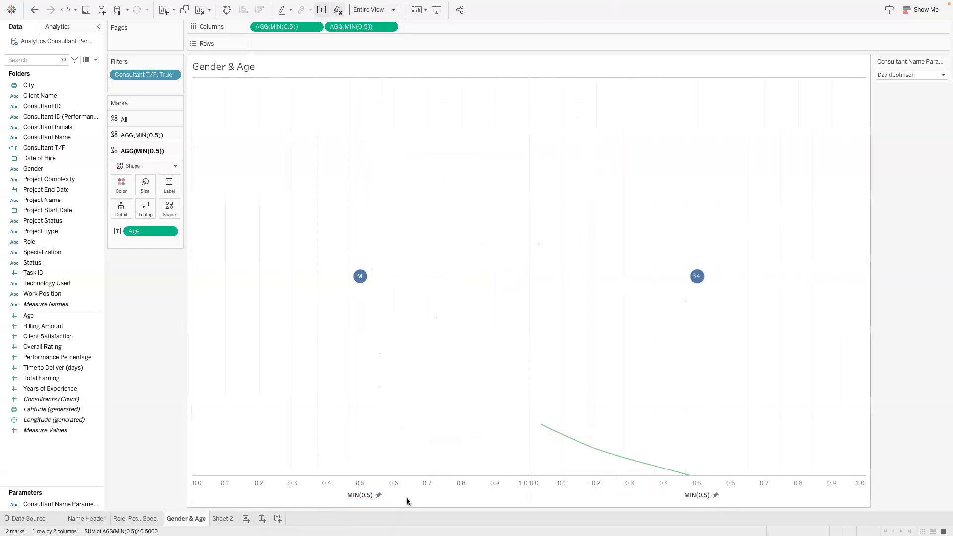
# - Hide the axis headers and apply the formatting of the Role, Pos., Spec. sheet to the Gender & Age sheet
pyautogui.rightClick(415, 482)
pyautogui.click(440, 459)
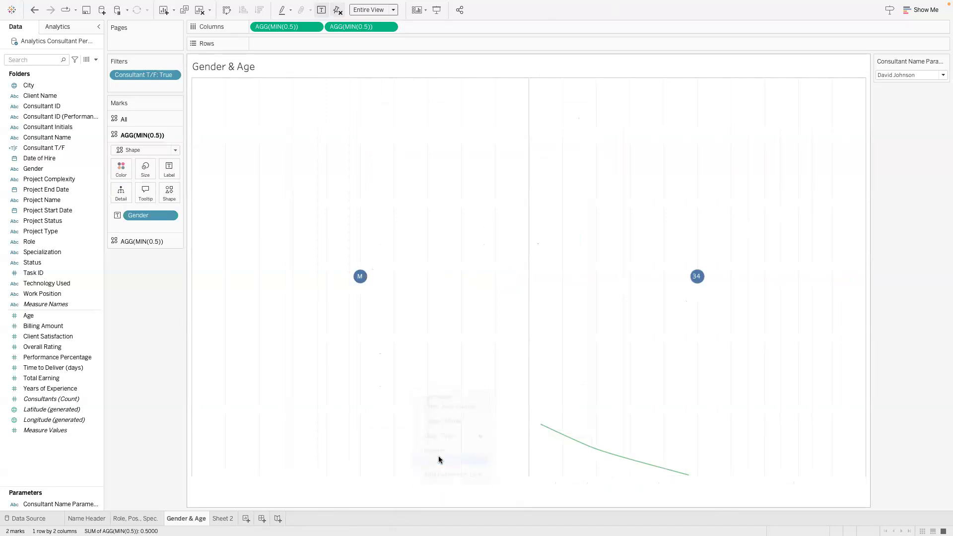
pyautogui.rightClick(149, 516)
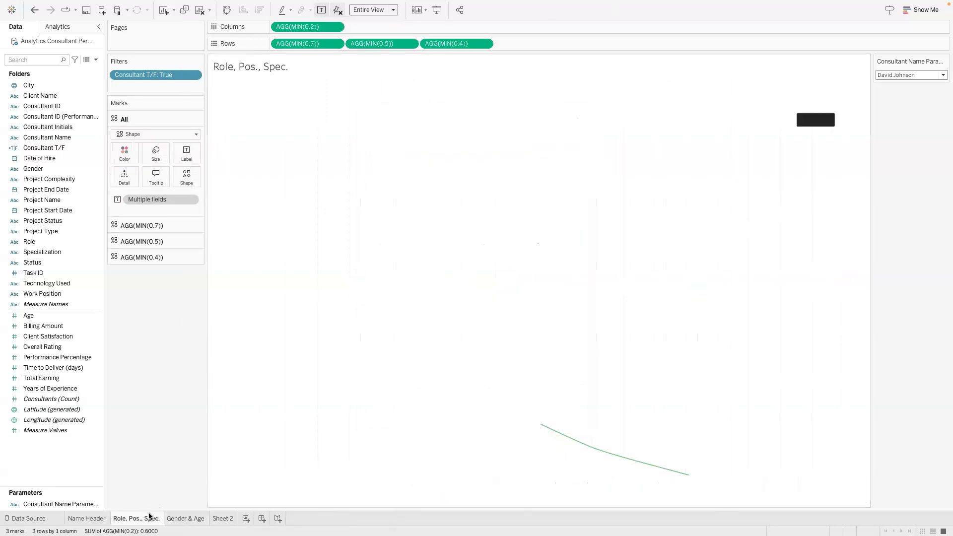
pyautogui.click(165, 482)
pyautogui.rightClick(187, 518)
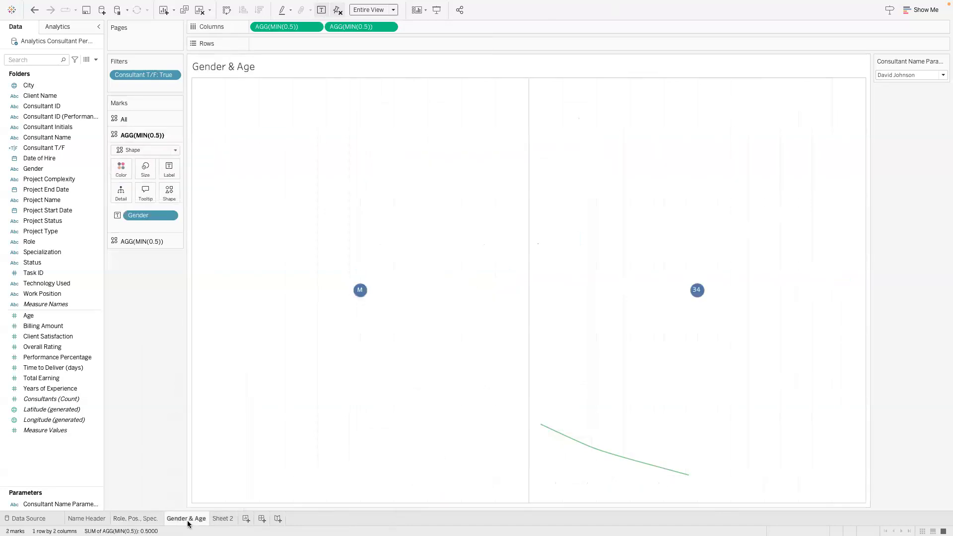
pyautogui.click(237, 498)
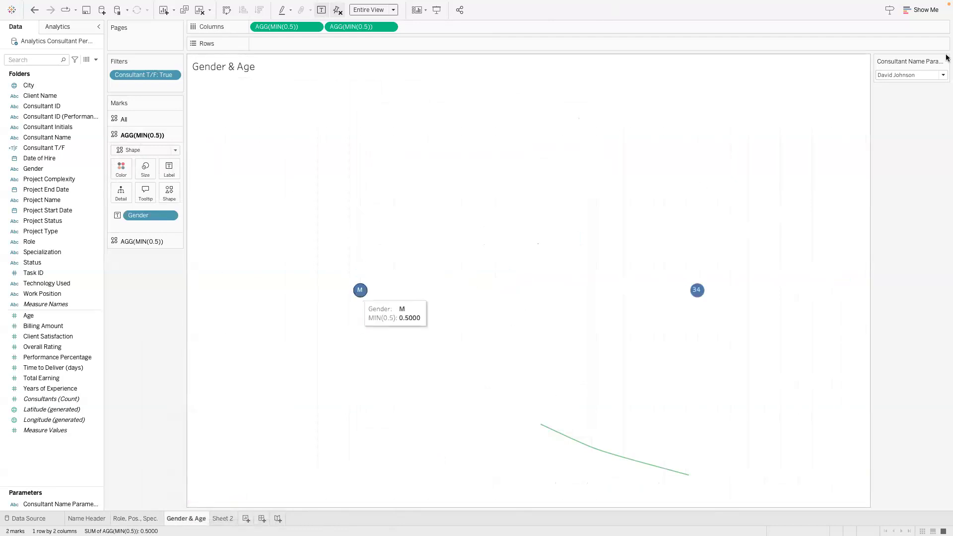
# - Color the gender mark by the Gender field and test it by switching the consultant name parameter to other consultants
pyautogui.click(133, 217)
pyautogui.moveTo(133, 216); pyautogui.dragTo(121, 168)
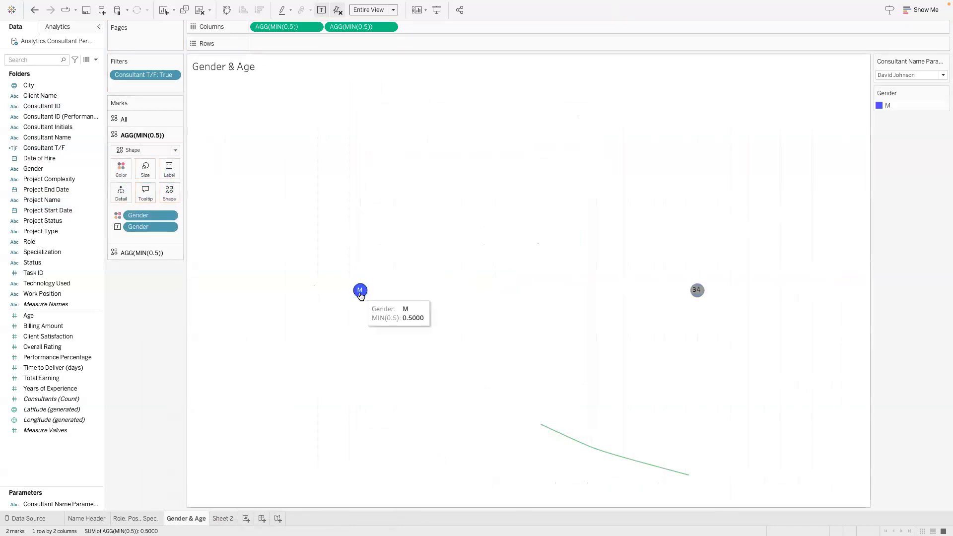
pyautogui.click(895, 75)
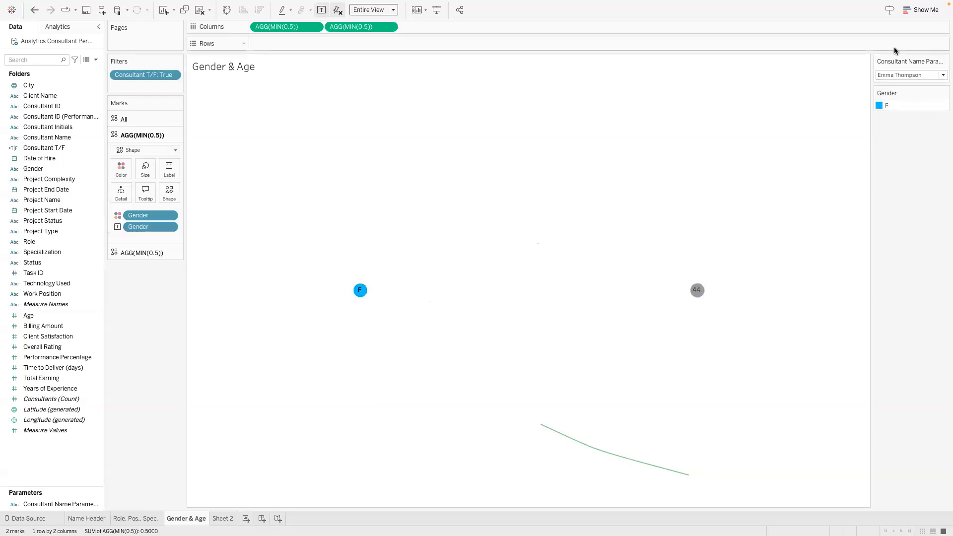
pyautogui.click(913, 75)
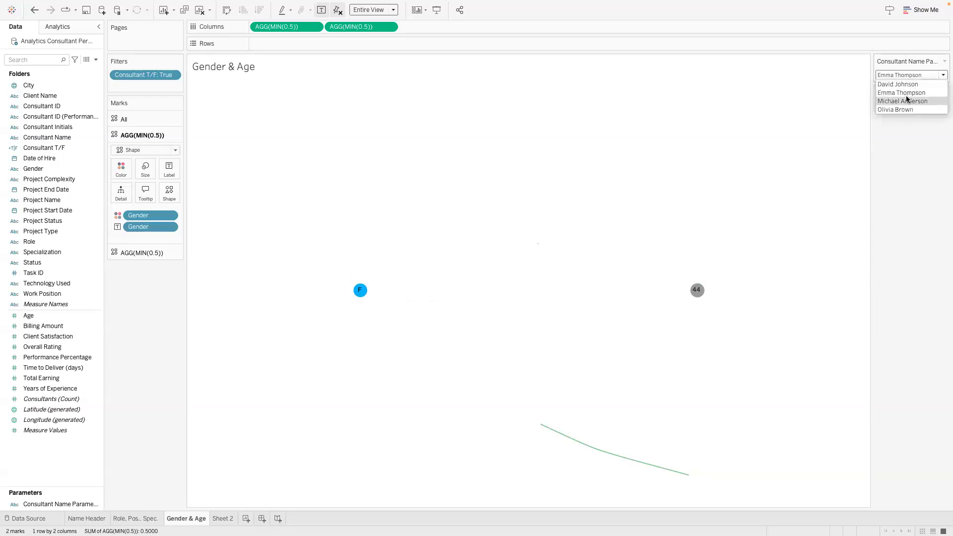
pyautogui.click(905, 101)
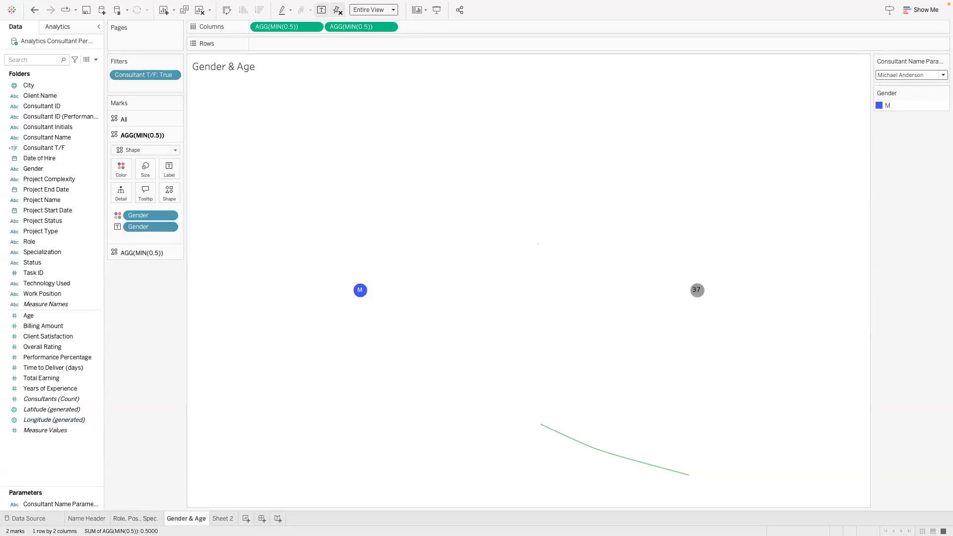
# - Compare the gender coloring with the Name Header sheet and return to the Gender & Age sheet
pyautogui.click(136, 518)
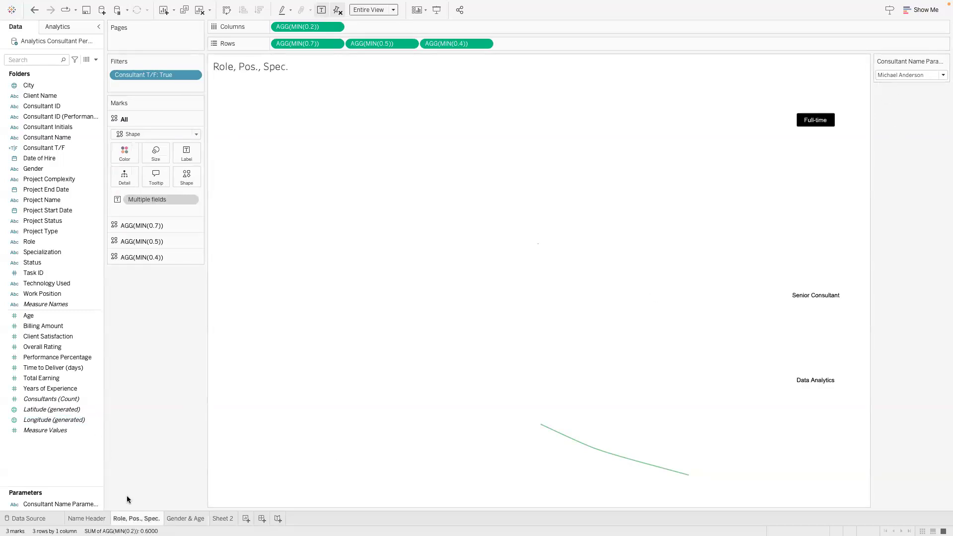
pyautogui.click(103, 518)
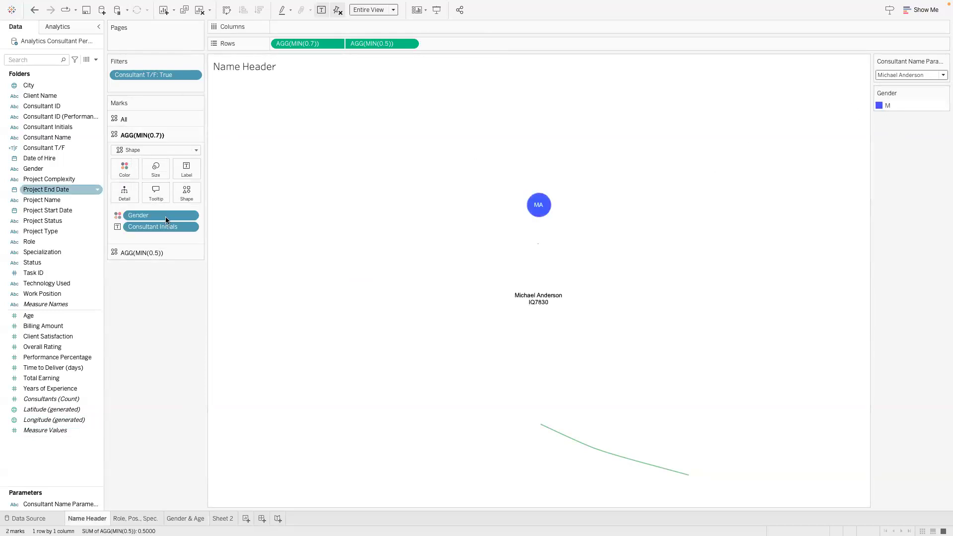
pyautogui.click(193, 518)
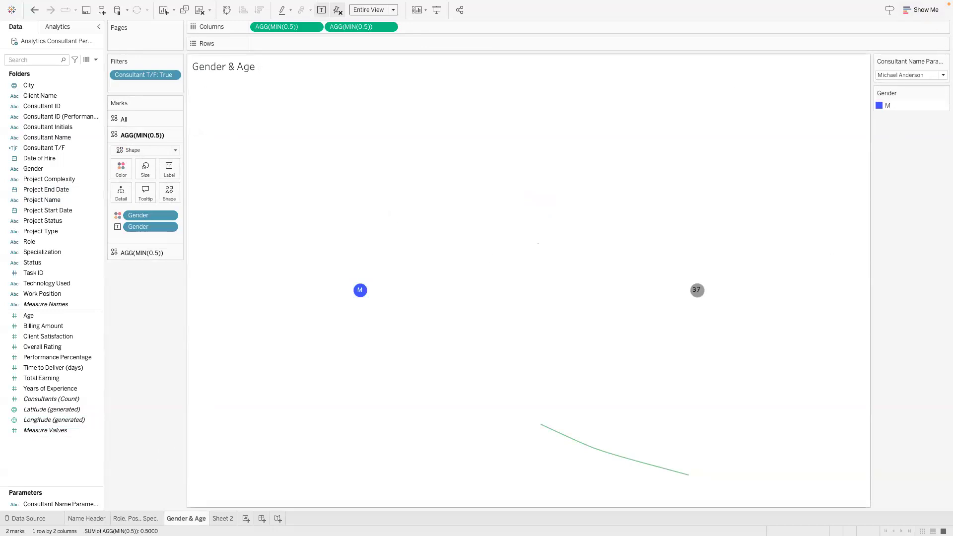
# - Change the label font of the age mark
pyautogui.click(128, 251)
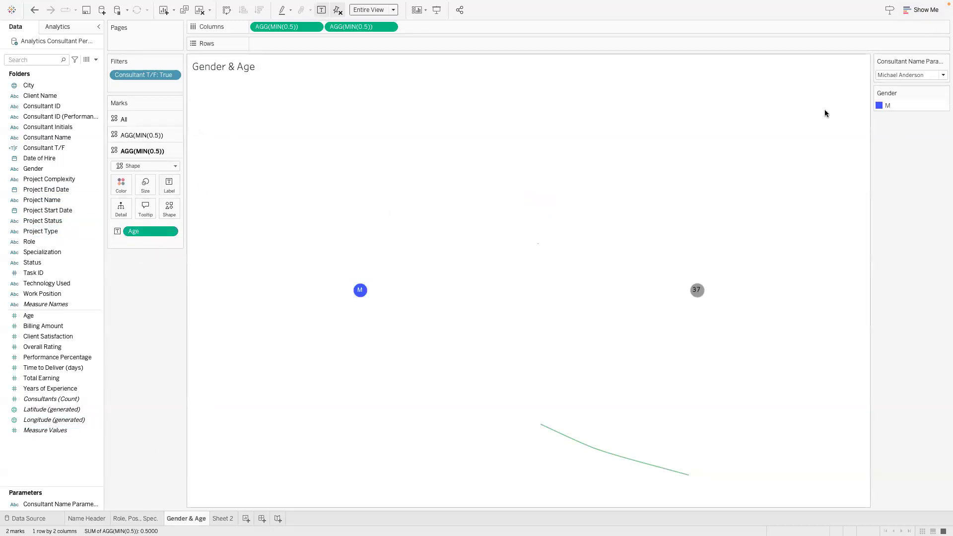
pyautogui.click(169, 185)
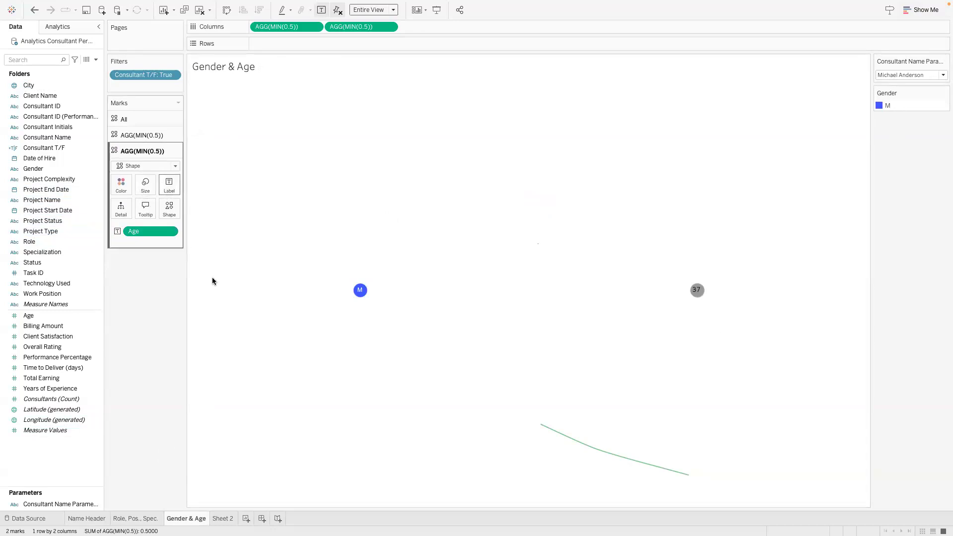
pyautogui.click(234, 252)
pyautogui.click(154, 259)
pyautogui.click(226, 251)
pyautogui.click(258, 251)
pyautogui.click(261, 251)
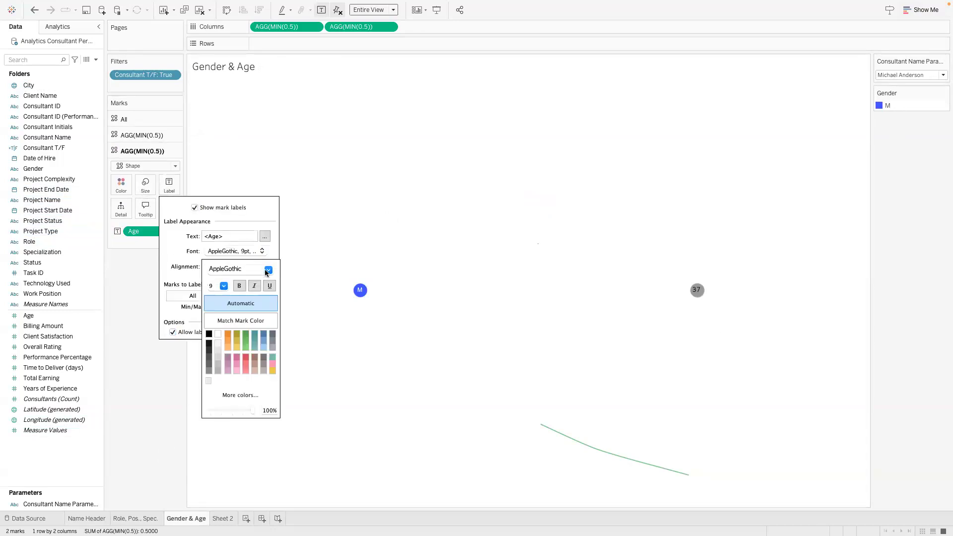
pyautogui.click(266, 271)
pyautogui.click(244, 286)
pyautogui.click(268, 270)
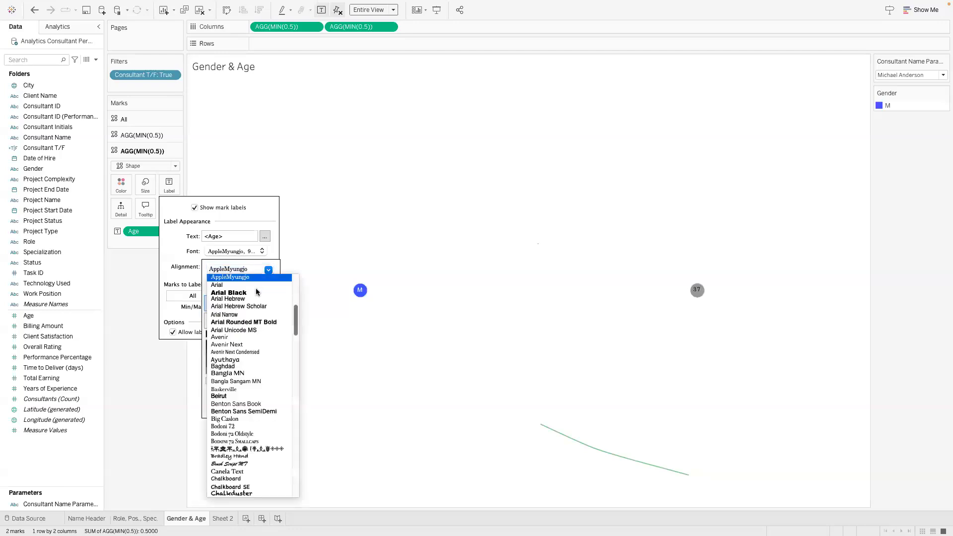
pyautogui.click(255, 286)
pyautogui.click(208, 263)
pyautogui.click(234, 268)
pyautogui.click(228, 362)
pyautogui.click(530, 251)
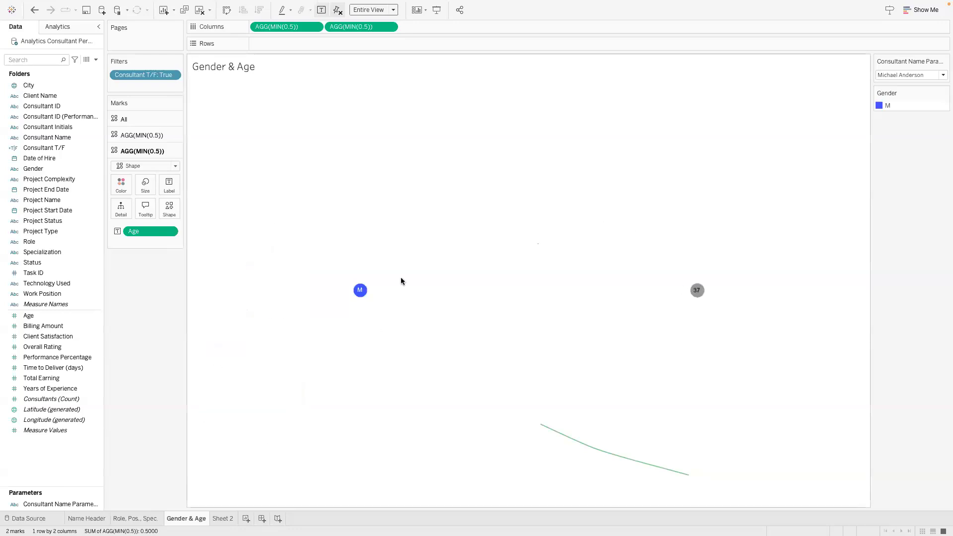
# - Check the label settings of the gender mark and go back to those of the age mark
pyautogui.click(164, 136)
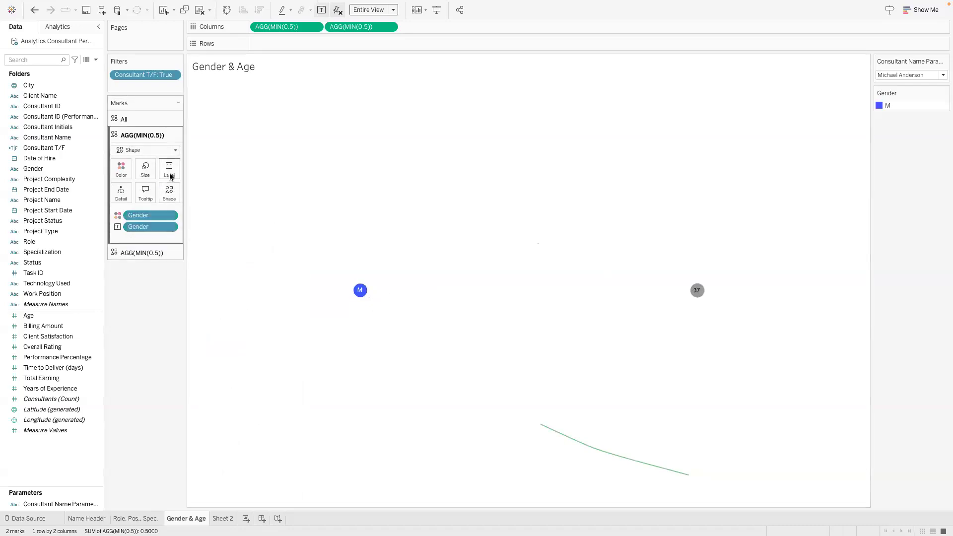
pyautogui.click(170, 171)
pyautogui.click(359, 251)
pyautogui.click(176, 251)
pyautogui.click(169, 184)
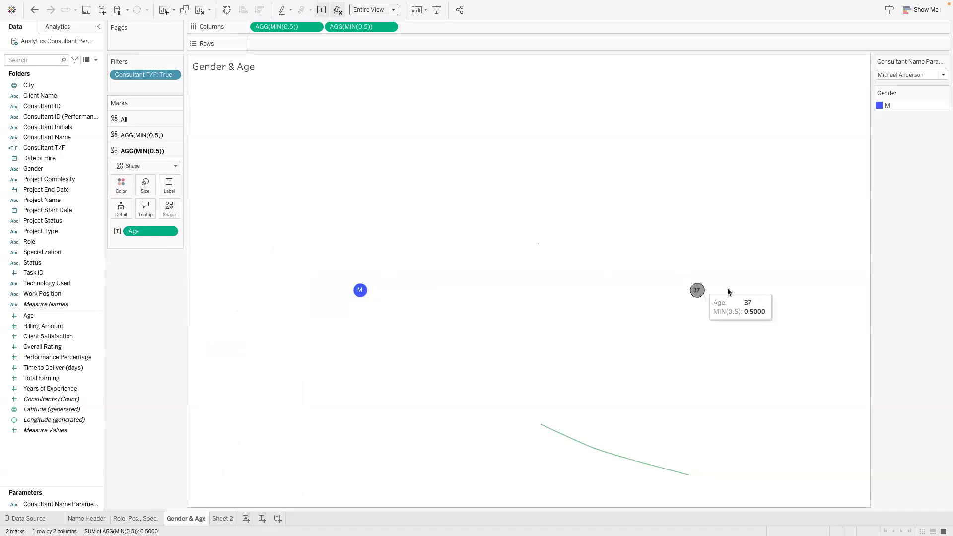
# - Set the color of the age mark to light gray
pyautogui.click(121, 184)
pyautogui.click(181, 217)
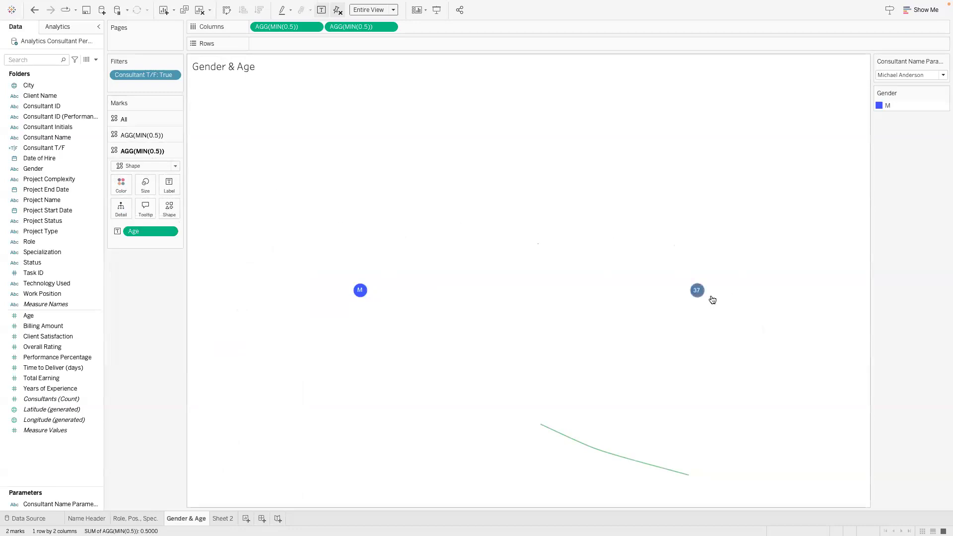
pyautogui.click(129, 191)
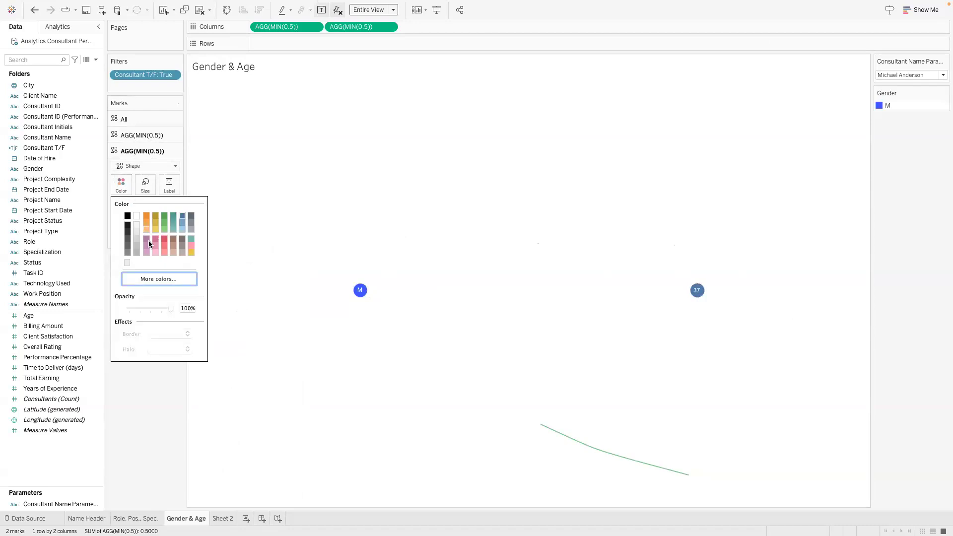
pyautogui.click(128, 262)
pyautogui.click(137, 253)
pyautogui.click(133, 246)
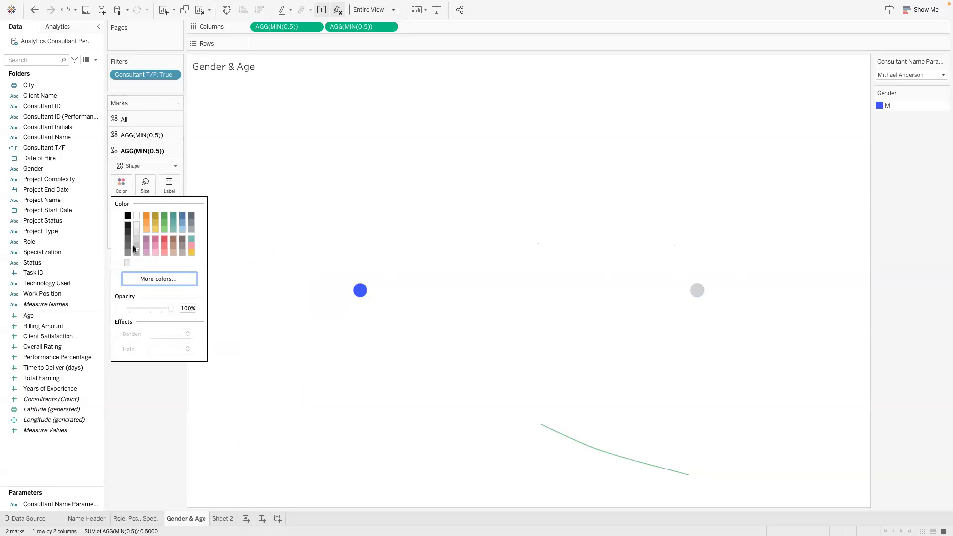
pyautogui.click(269, 213)
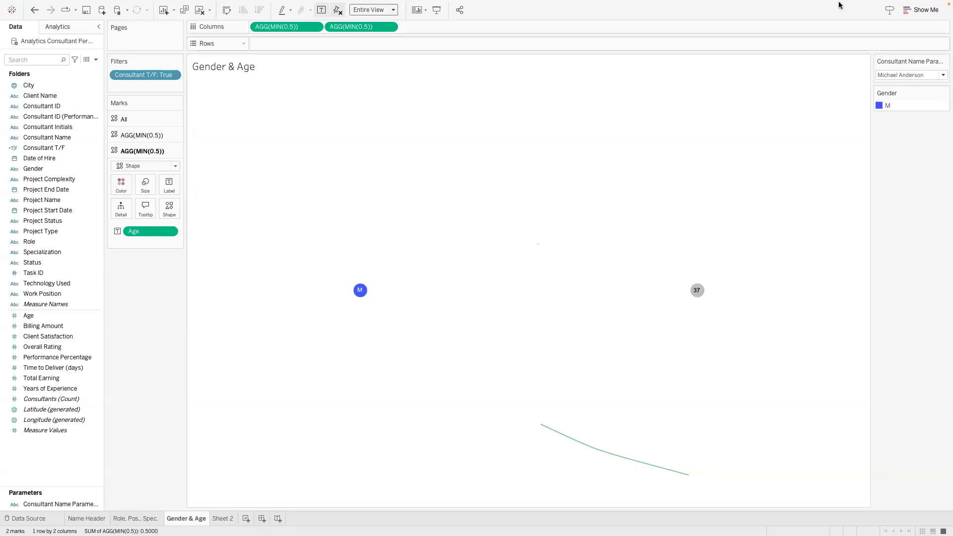
# - Duplicate the Gender & Age sheet and rename the copy as Hire Date & Years of Experience
pyautogui.rightClick(180, 519)
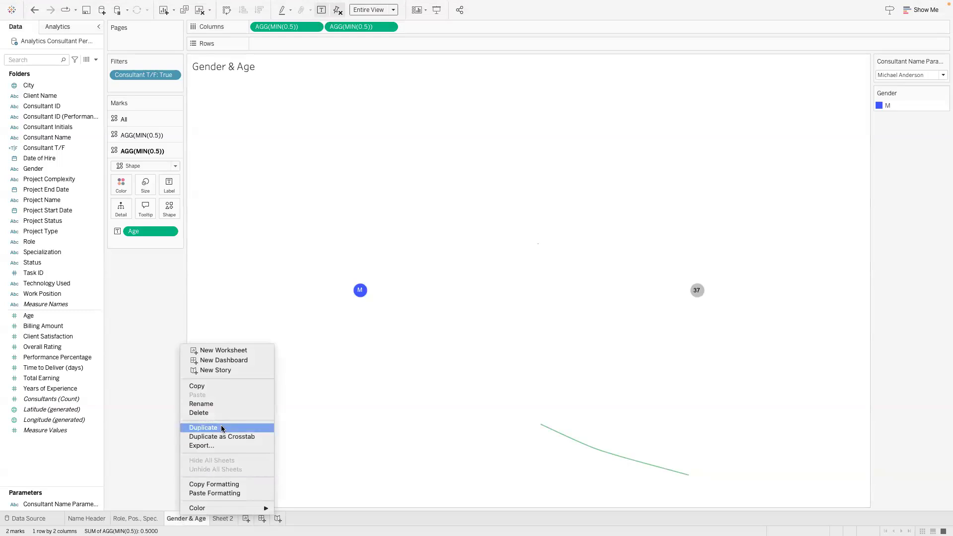
pyautogui.click(222, 428)
pyautogui.doubleClick(252, 518)
pyautogui.write('Hire Date')
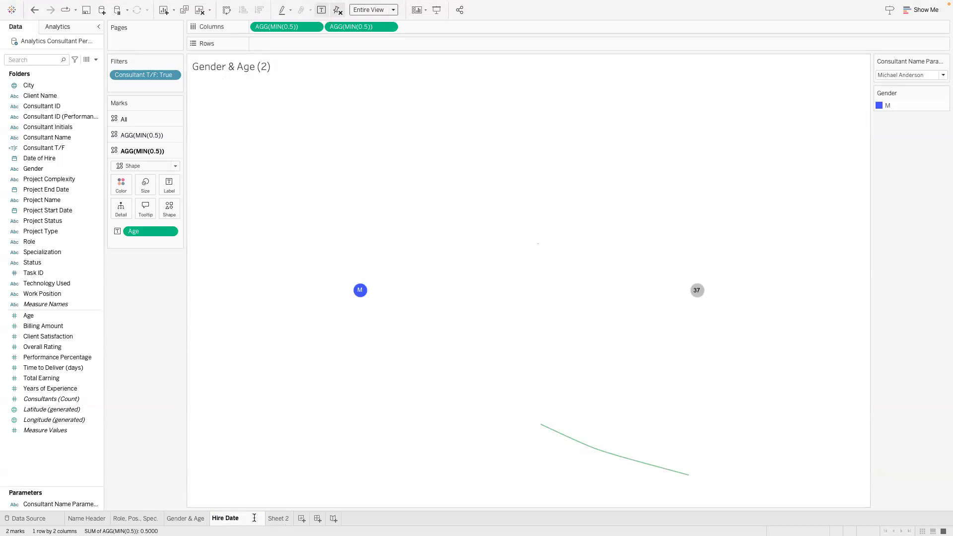
pyautogui.write(' & Years ')
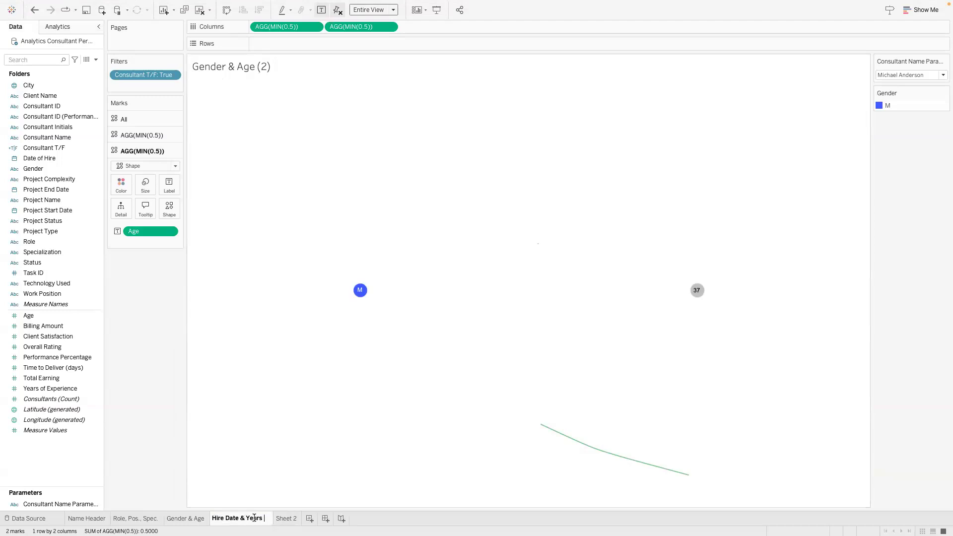
pyautogui.write('of Experience')
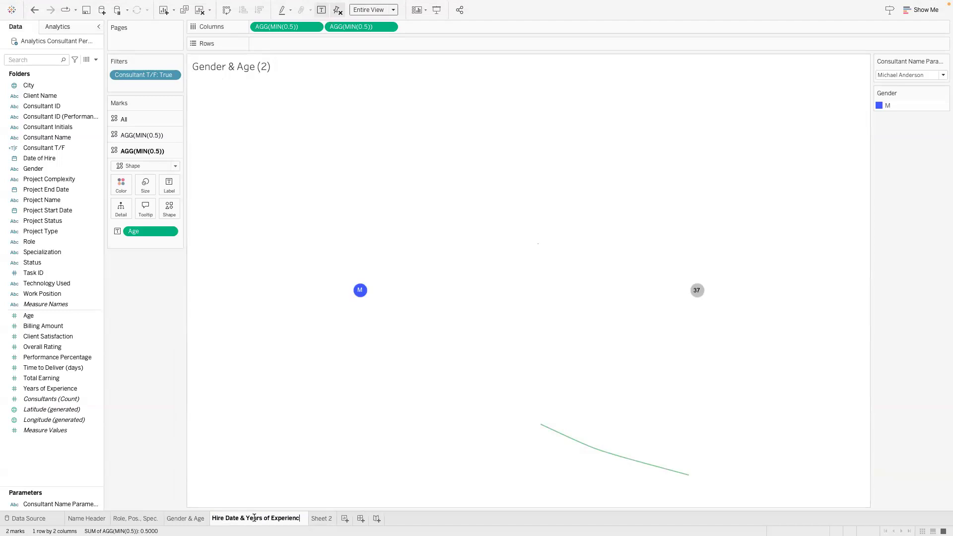
pyautogui.press('Return')
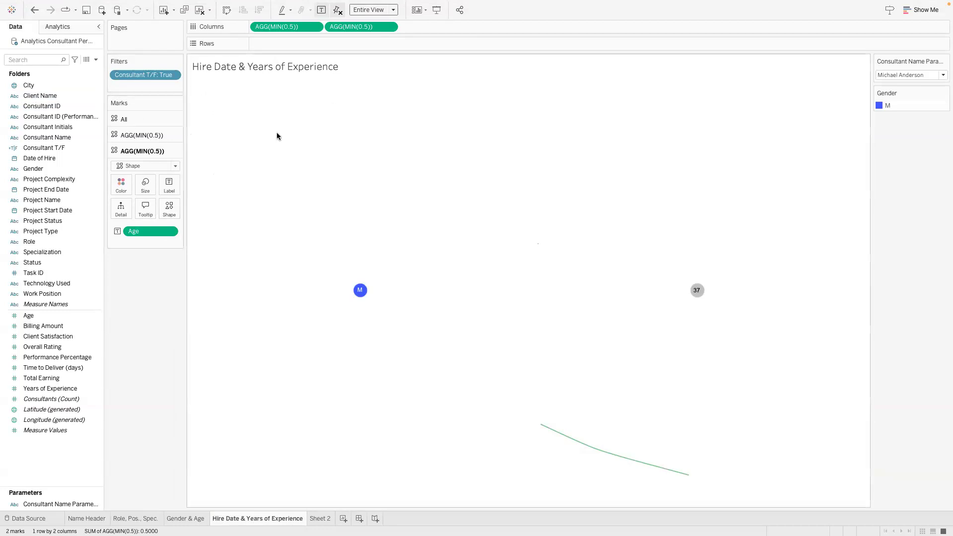
# - Replace the Gender color and label fields of the first mark with Date of Hire as its label
pyautogui.click(156, 142)
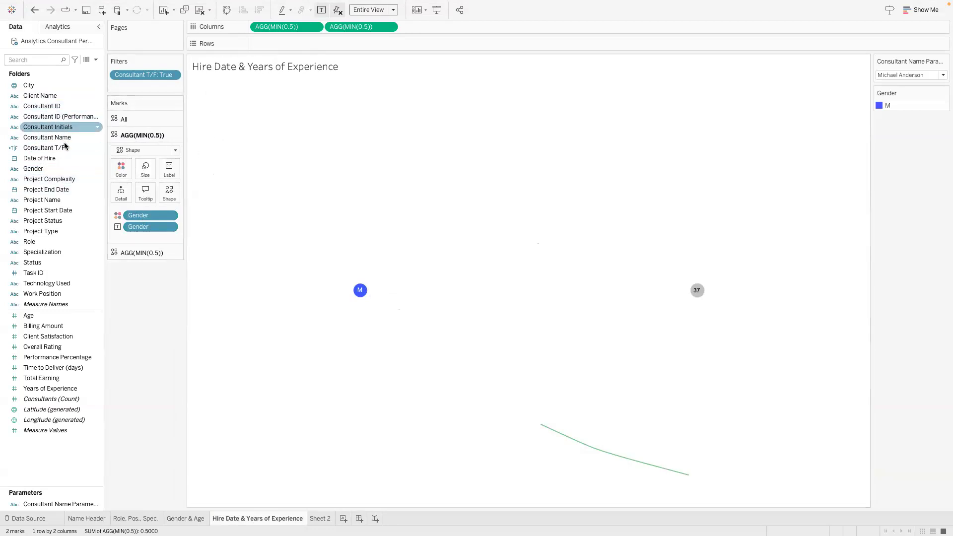
pyautogui.moveTo(54, 158); pyautogui.dragTo(150, 222)
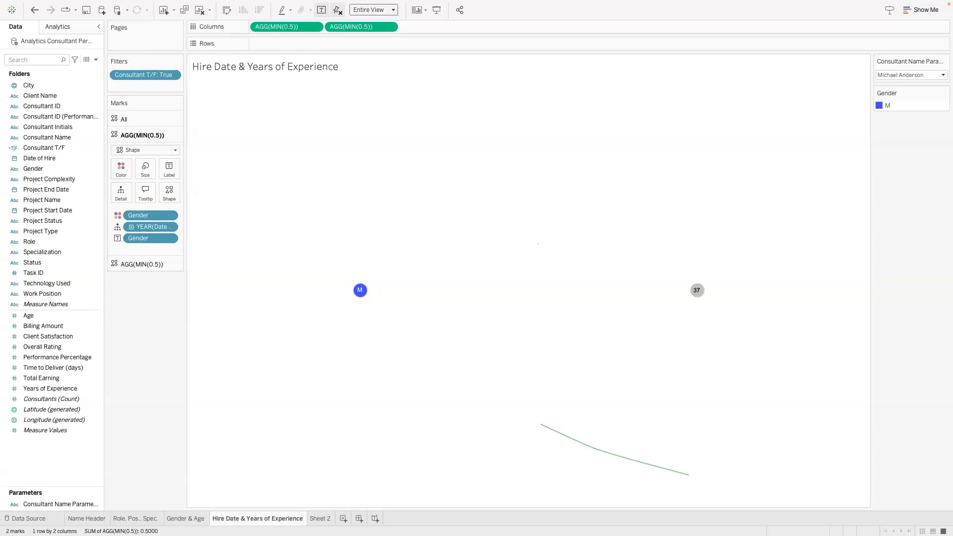
pyautogui.moveTo(144, 215); pyautogui.dragTo(149, 388)
pyautogui.moveTo(144, 226); pyautogui.dragTo(129, 434)
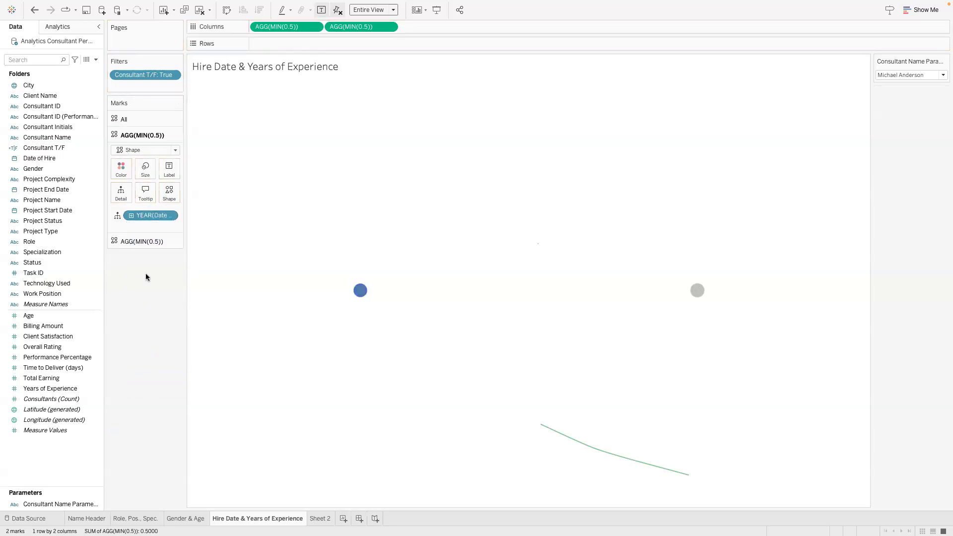
pyautogui.moveTo(144, 217); pyautogui.dragTo(170, 170)
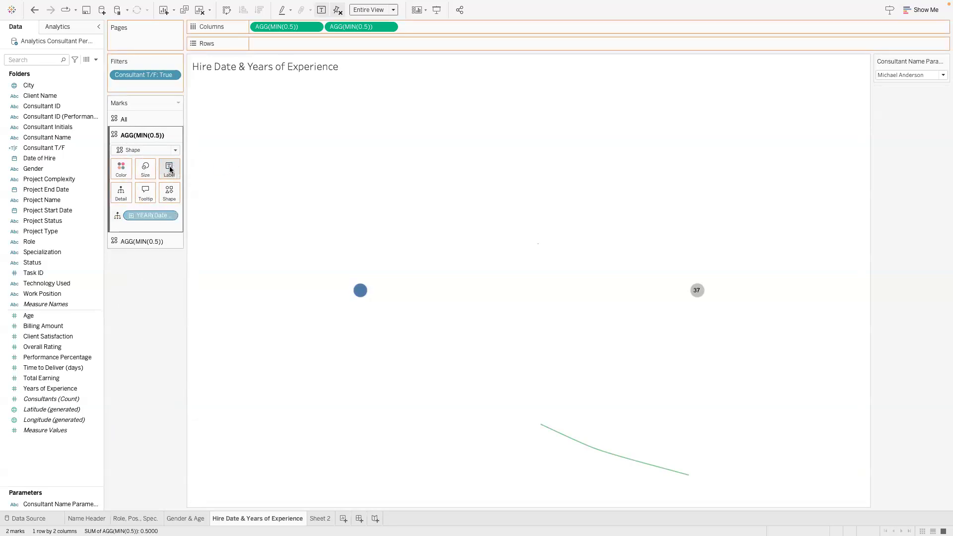
# - Set the Date of Hire label to the custom date detail Month / Day / Year
pyautogui.click(169, 215)
pyautogui.moveTo(142, 427)
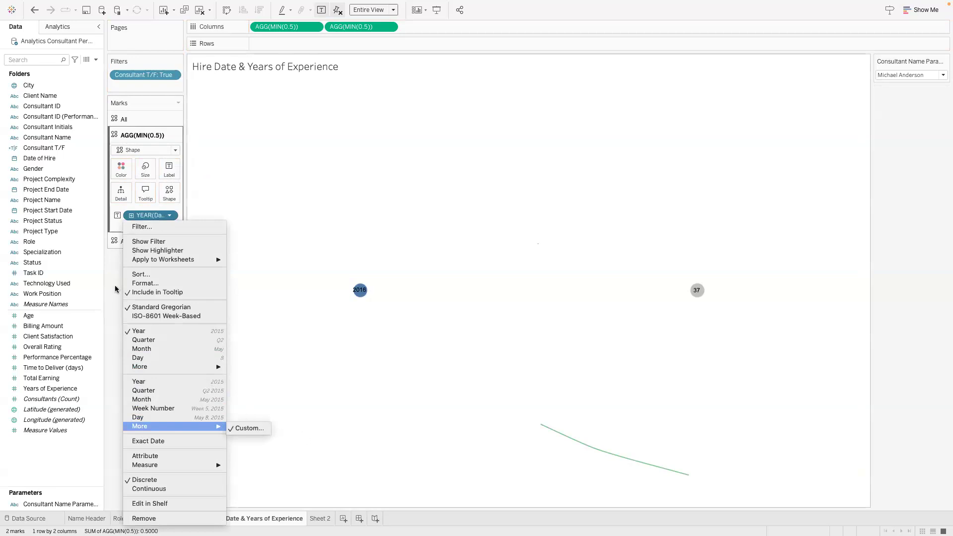
pyautogui.moveTo(220, 368)
pyautogui.click(249, 392)
pyautogui.click(496, 248)
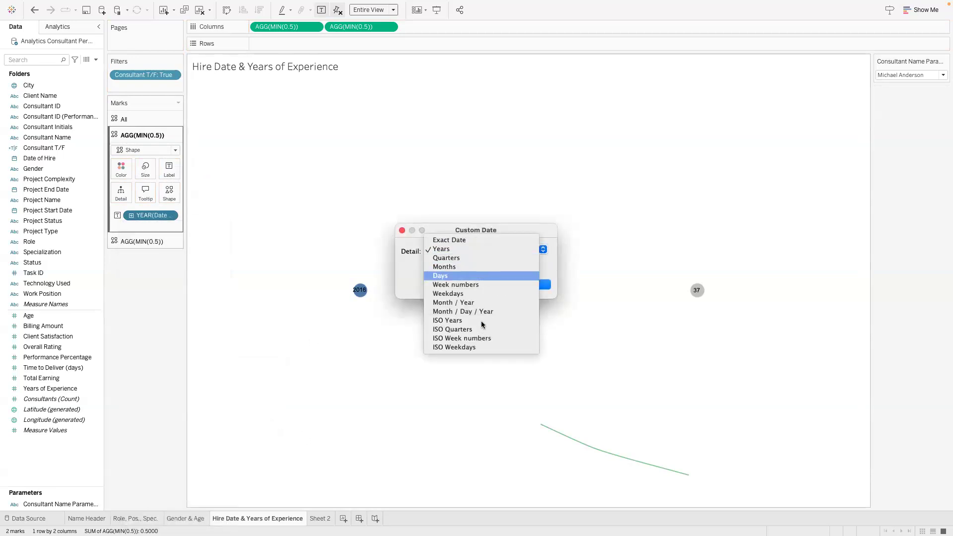
pyautogui.click(521, 313)
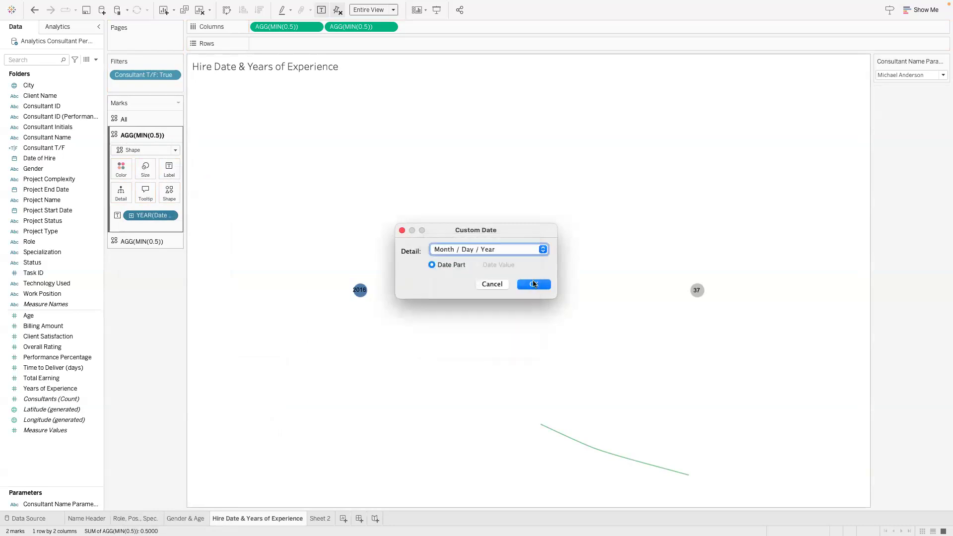
pyautogui.click(533, 285)
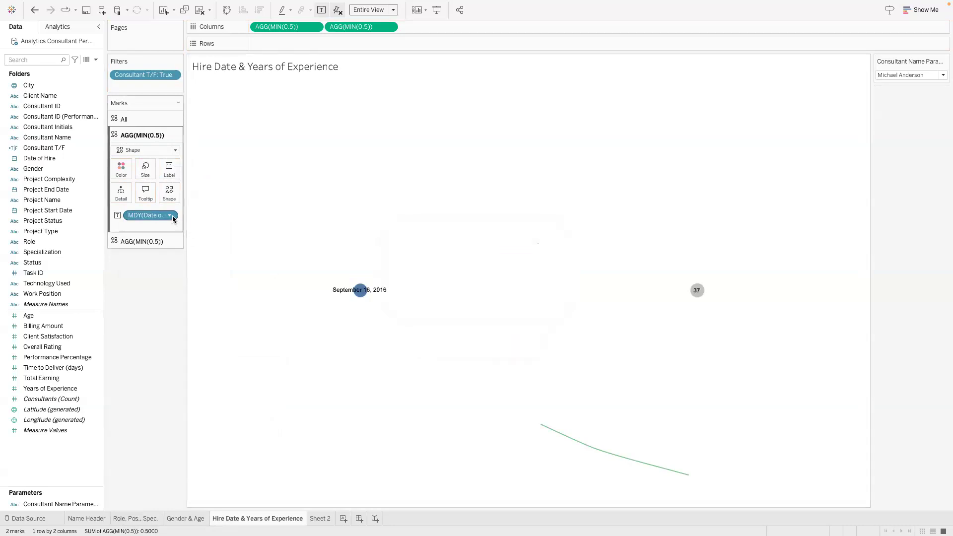
# - Check the custom date detail of the Date of Hire label
pyautogui.click(171, 216)
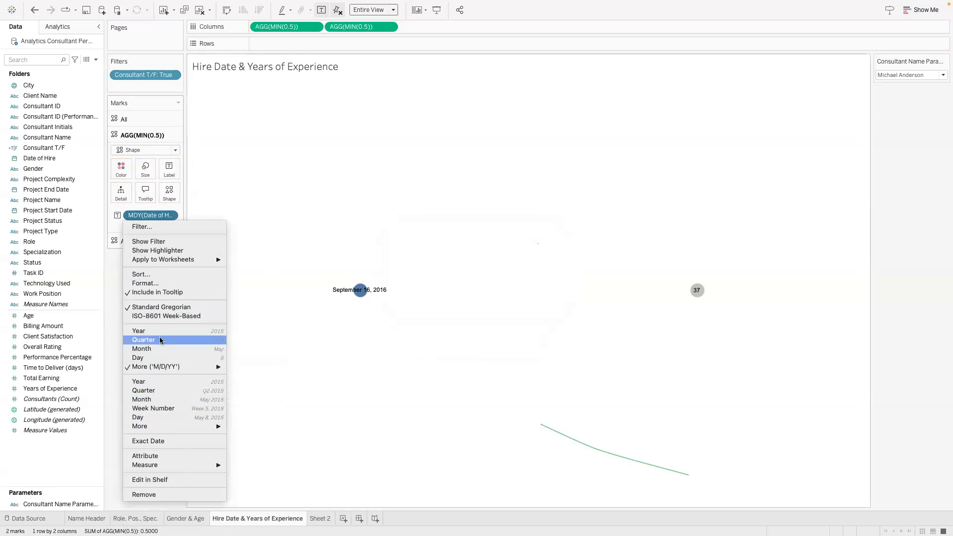
pyautogui.moveTo(162, 370)
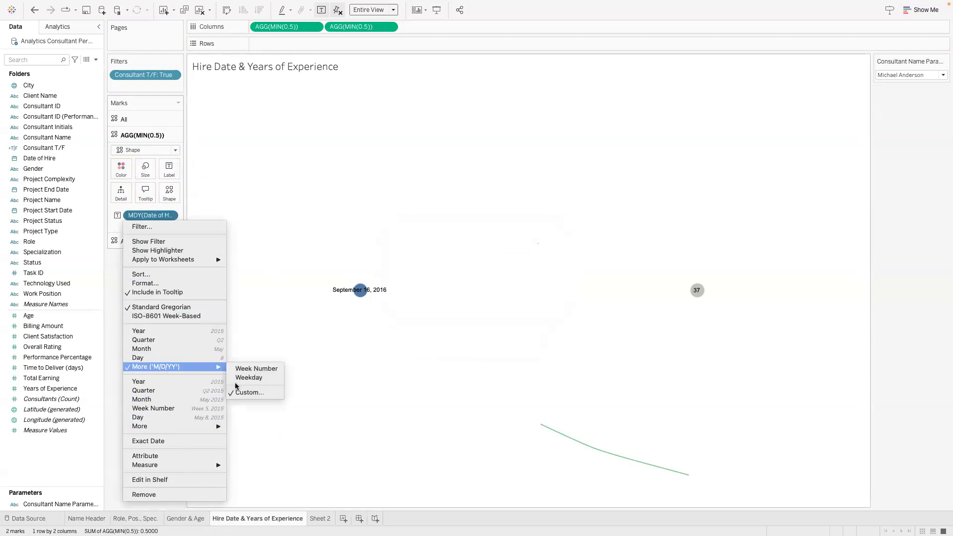
pyautogui.click(243, 392)
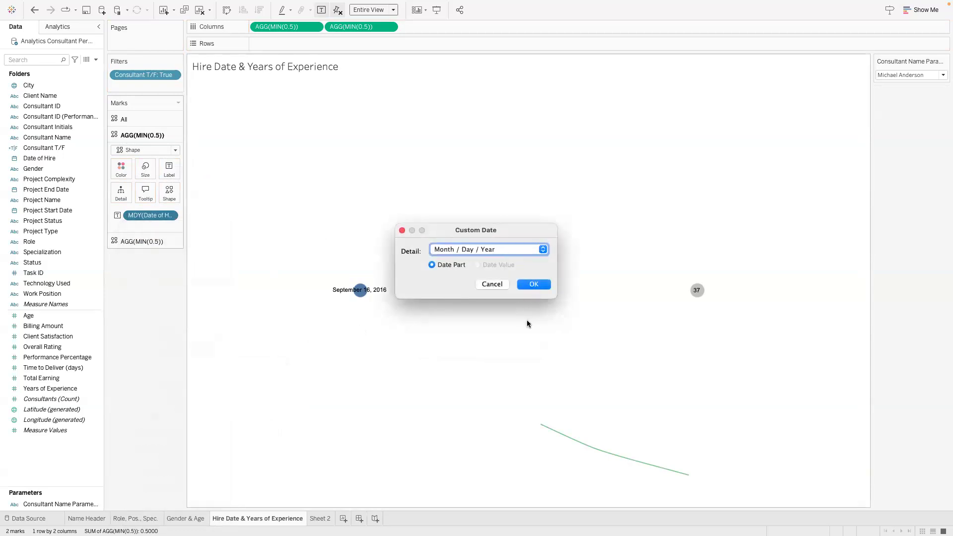
pyautogui.click(534, 284)
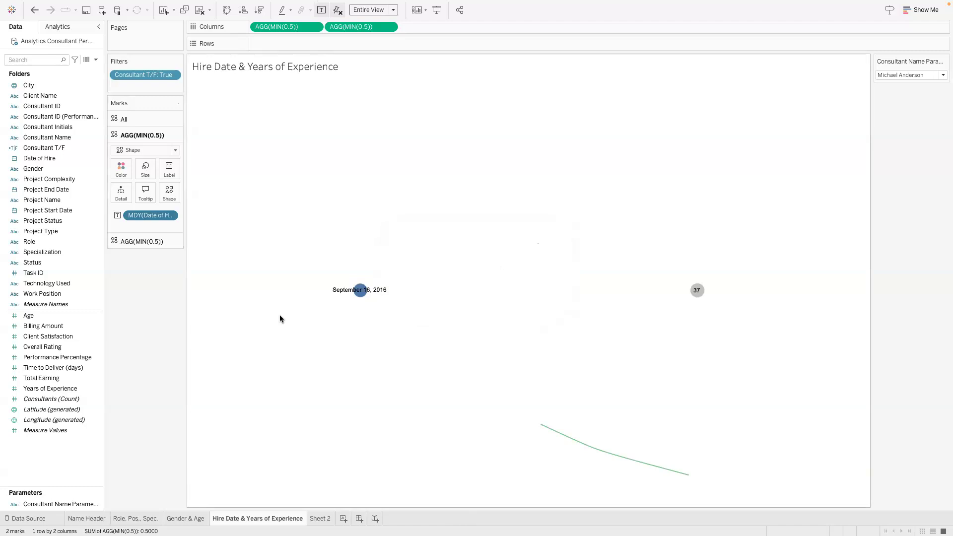
# - Shrink the hire date mark and set its color opacity to 0%
pyautogui.moveTo(367, 290)
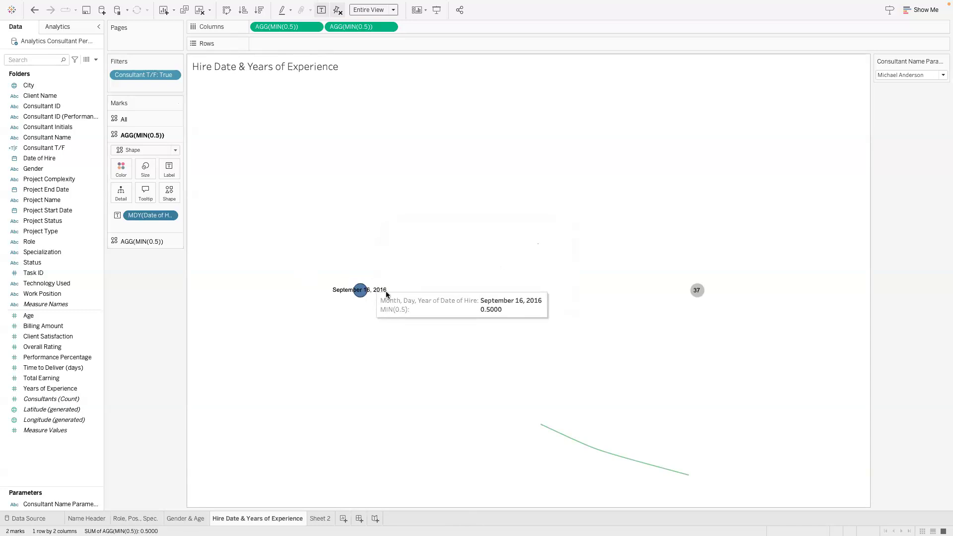
pyautogui.click(143, 170)
pyautogui.moveTo(176, 194); pyautogui.dragTo(46, 180)
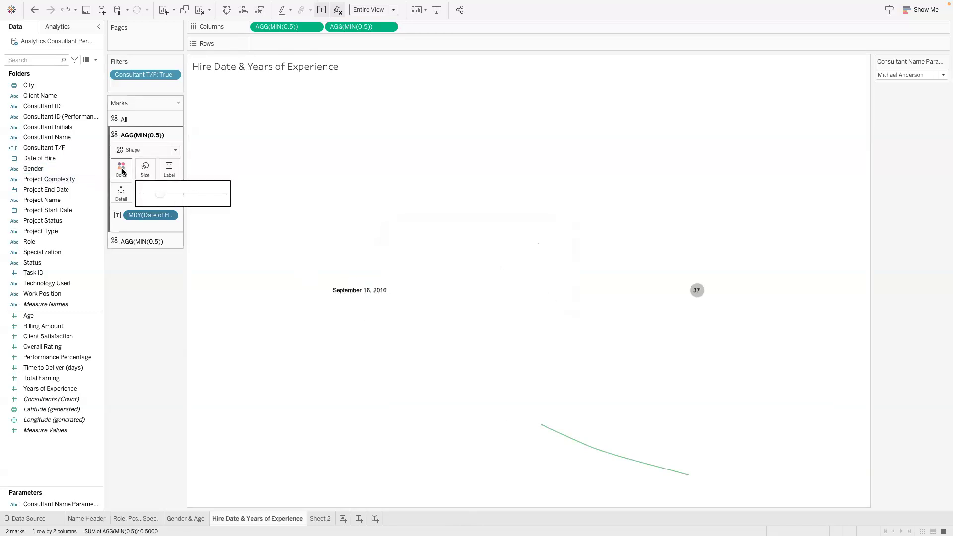
pyautogui.click(122, 170)
pyautogui.moveTo(174, 292); pyautogui.dragTo(128, 292)
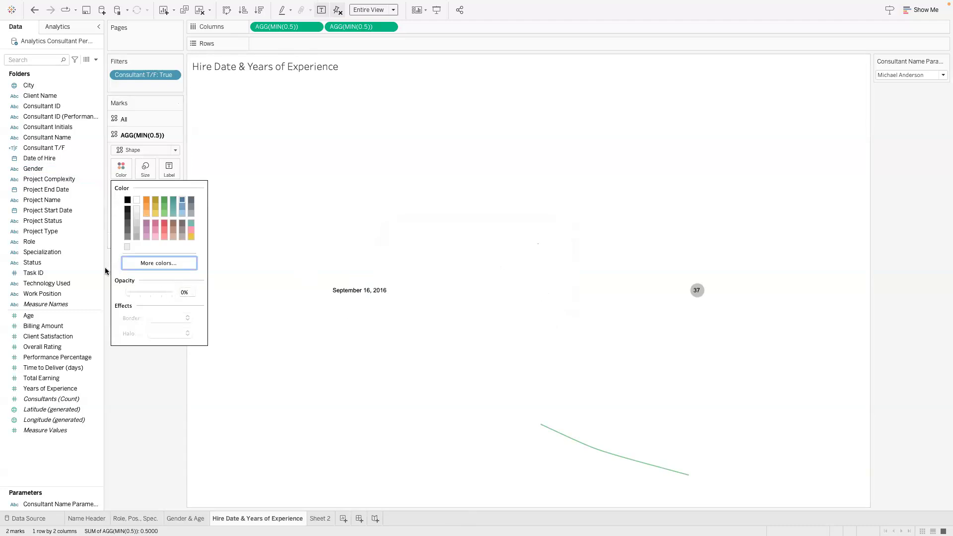
pyautogui.click(262, 226)
# - Assign the hire date mark a shape from the Custom Shapes palette
pyautogui.click(169, 192)
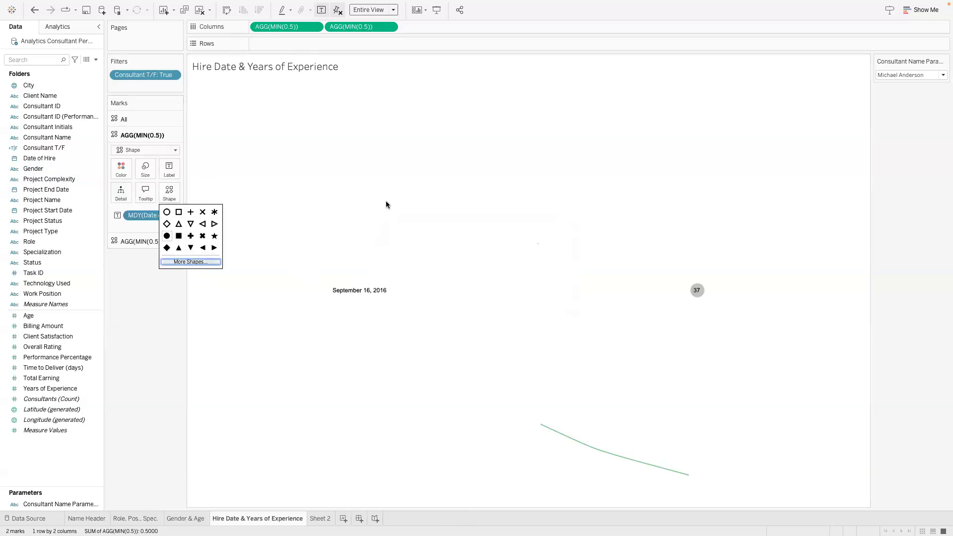
pyautogui.click(190, 261)
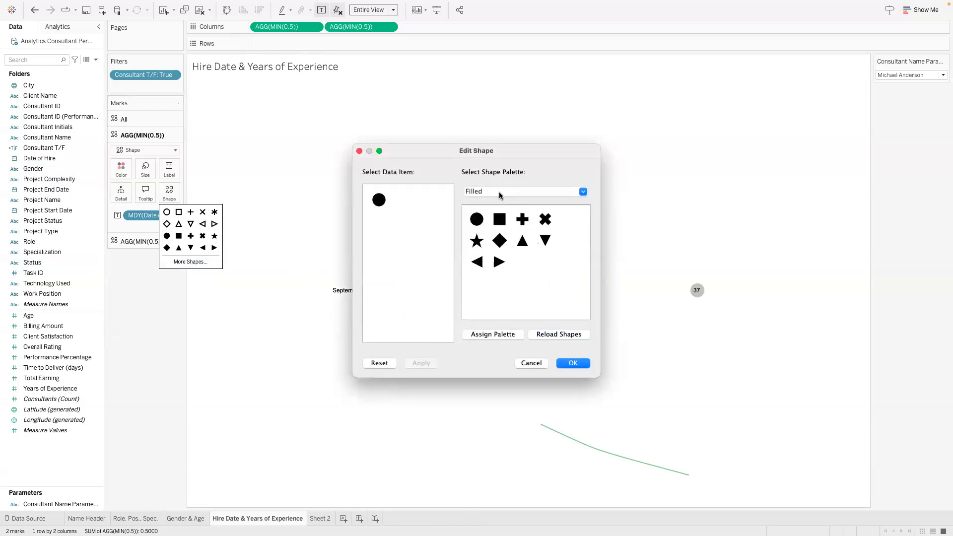
pyautogui.click(499, 193)
pyautogui.click(494, 230)
pyautogui.click(503, 196)
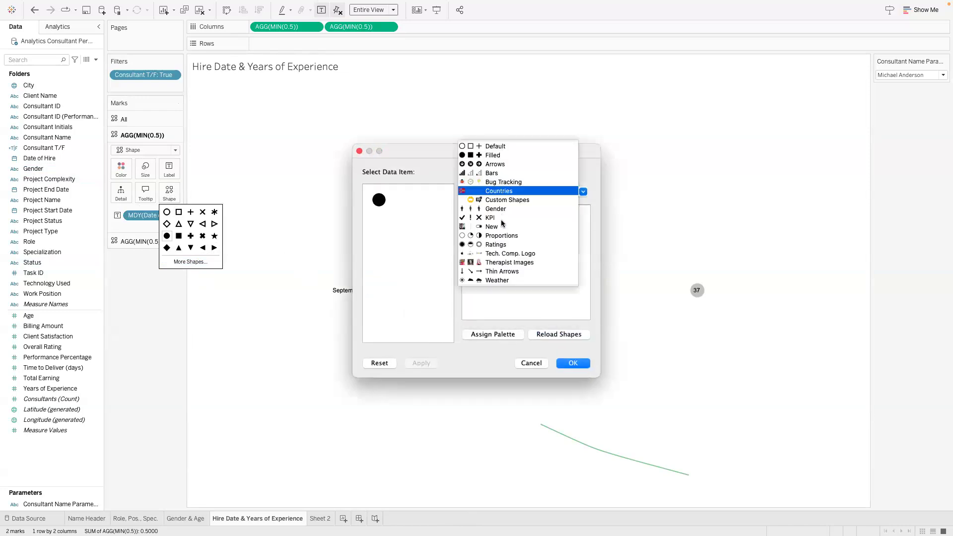
pyautogui.click(503, 200)
pyautogui.click(499, 261)
pyautogui.click(564, 362)
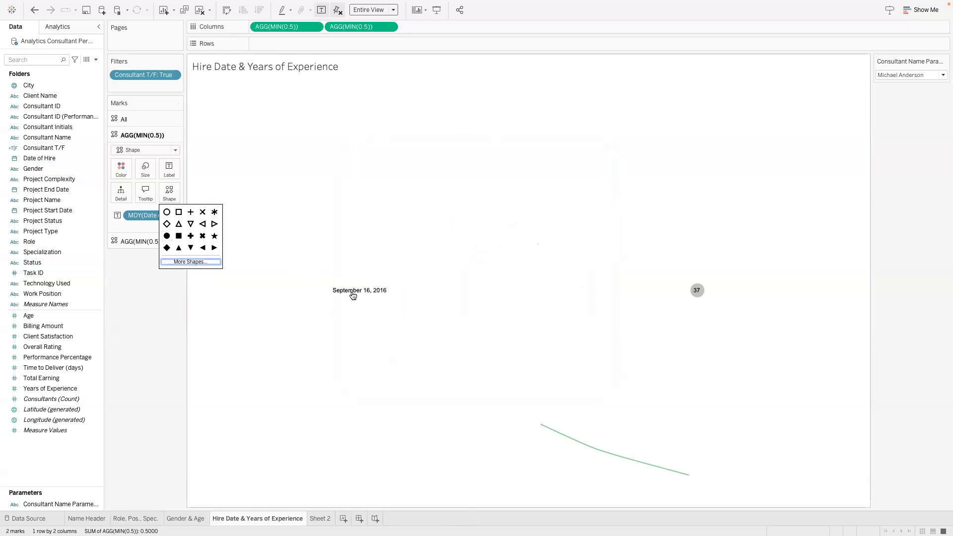
# - Add the line "Hire Date" in gray above the date in the hire date mark's label
pyautogui.click(169, 169)
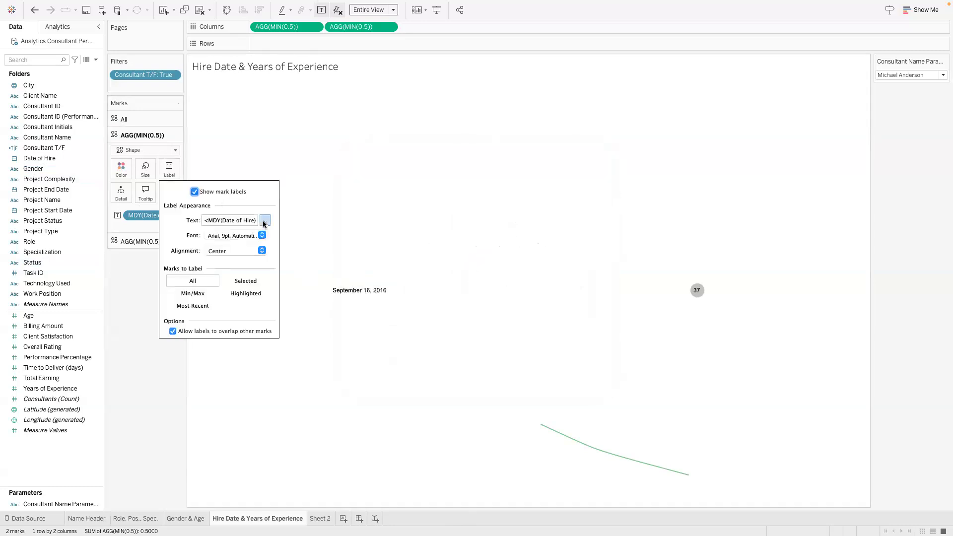
pyautogui.click(264, 221)
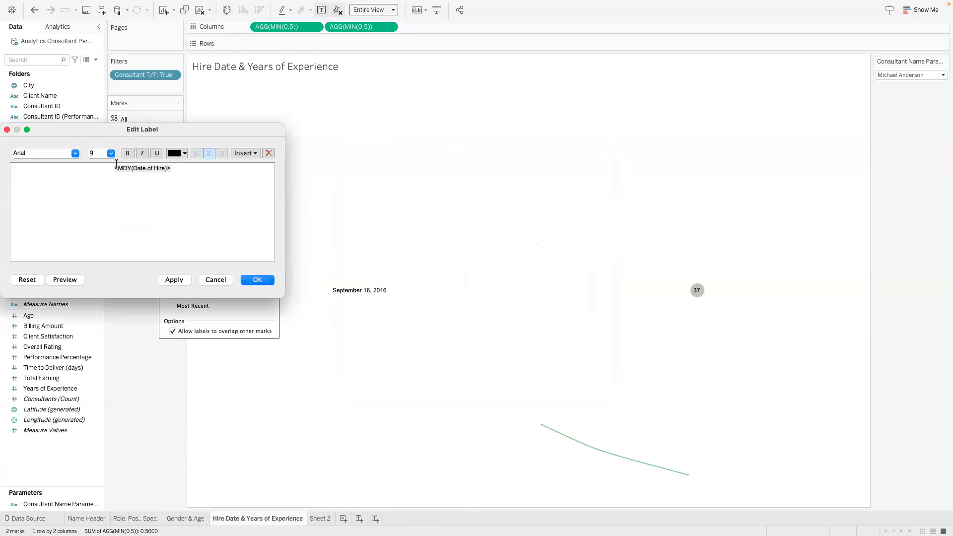
pyautogui.press('Return')
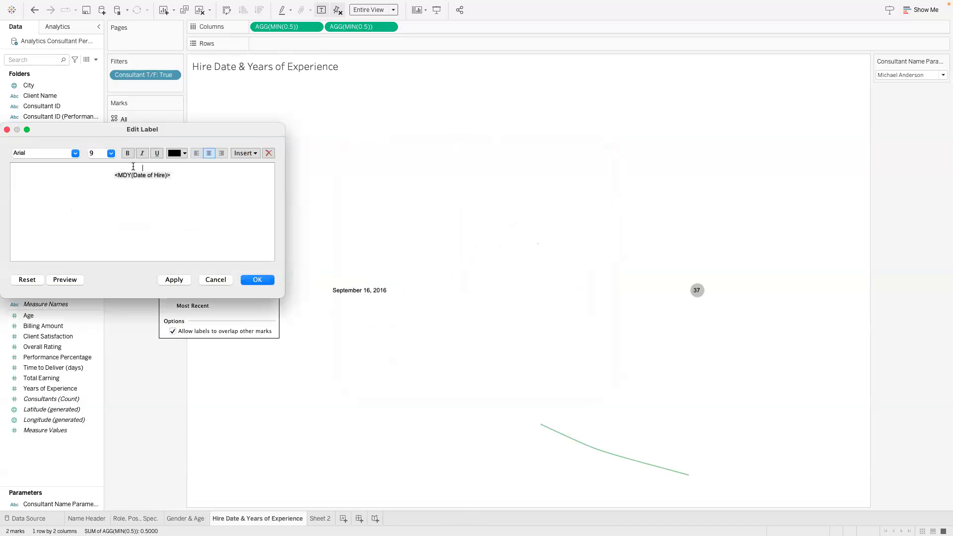
pyautogui.write('Hire Date')
pyautogui.tripleClick(150, 167)
pyautogui.click(182, 154)
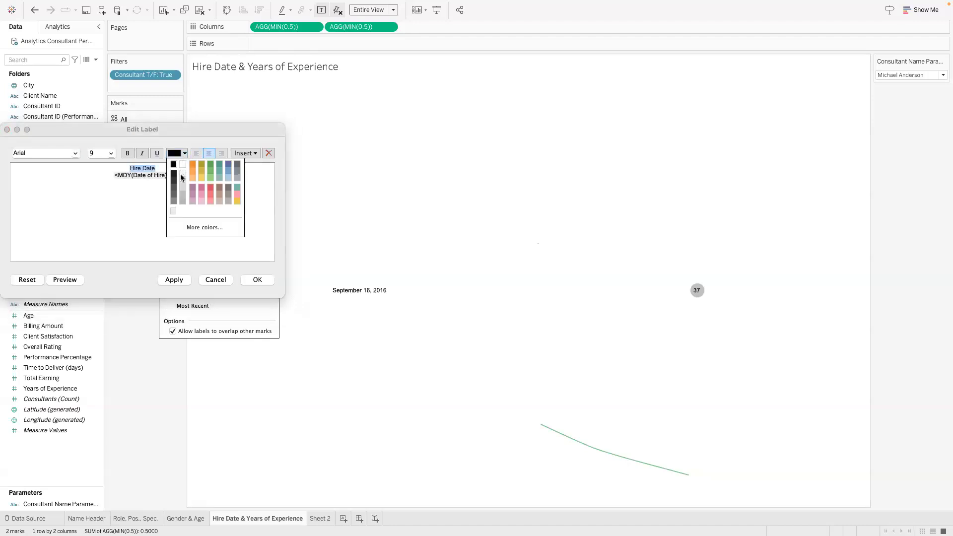
pyautogui.click(173, 197)
pyautogui.click(257, 280)
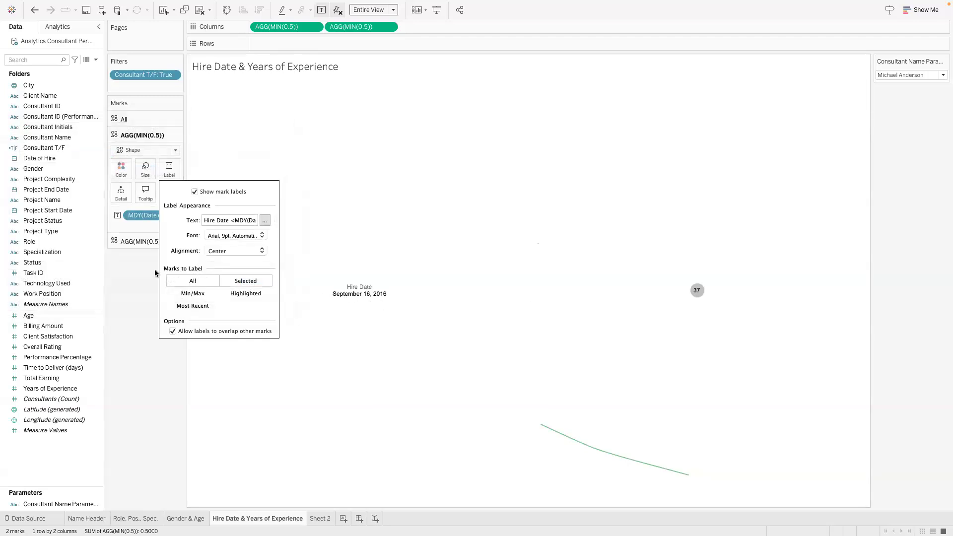
# - Replace the Age label of the second mark with Years of Experience and convert it to a dimension
pyautogui.click(153, 241)
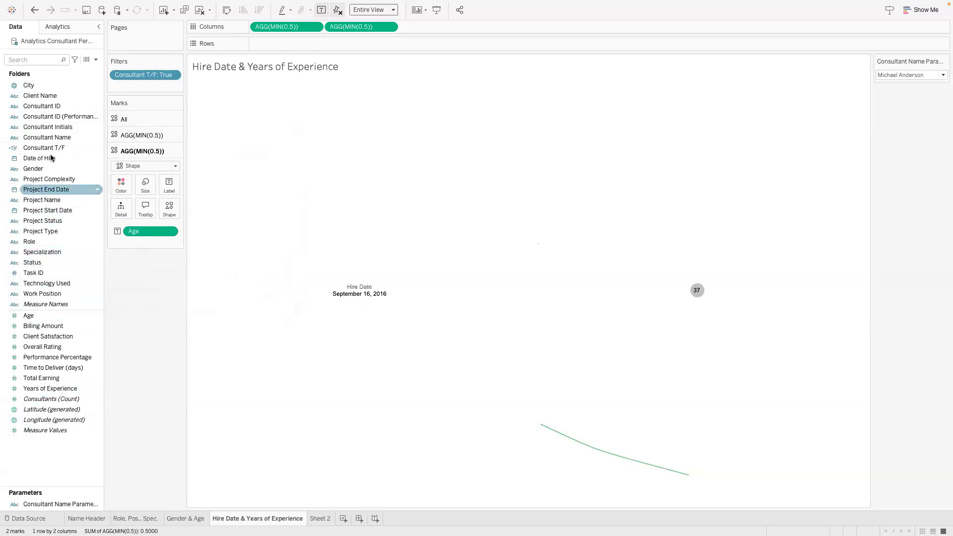
pyautogui.moveTo(49, 389); pyautogui.dragTo(143, 232)
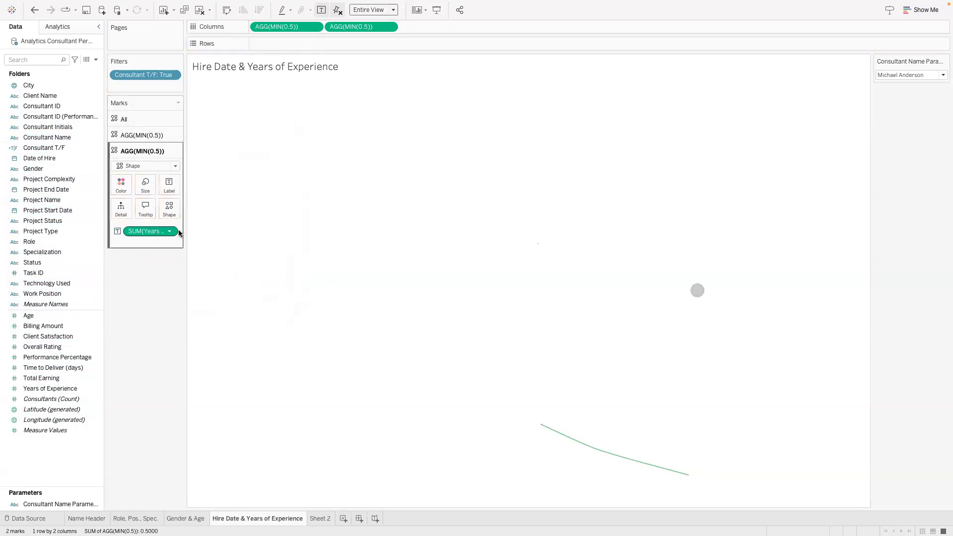
pyautogui.click(169, 231)
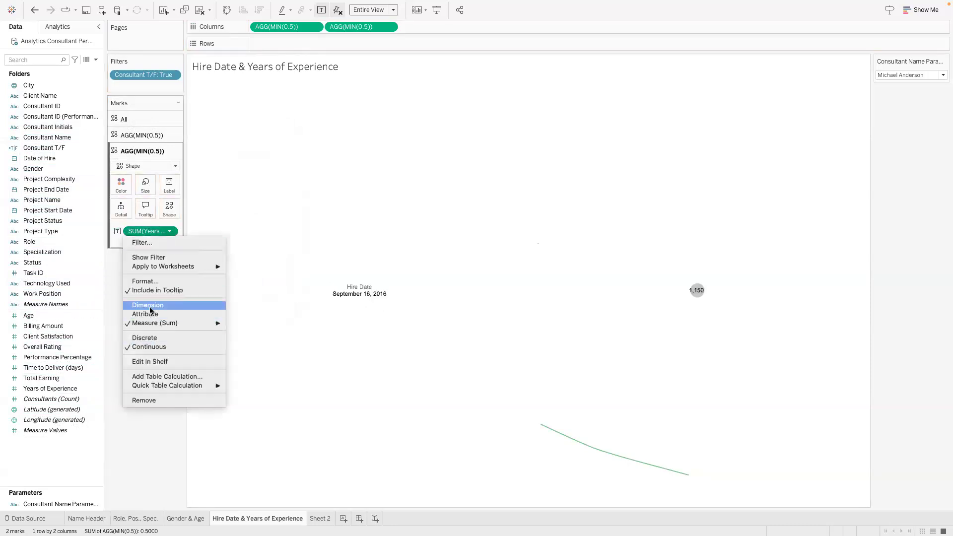
pyautogui.click(149, 305)
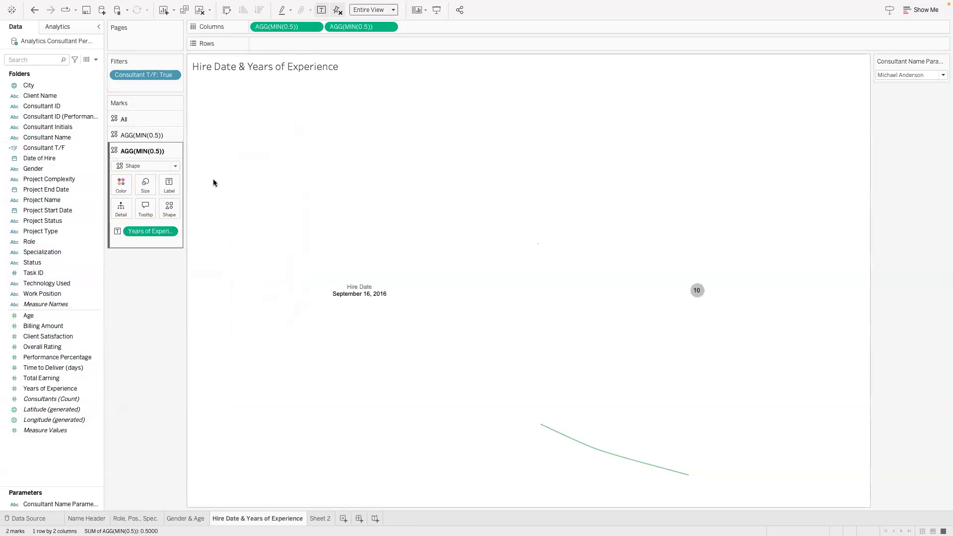
# - Assign the years of experience mark the transparent shape from the Custom Shapes palette
pyautogui.click(166, 209)
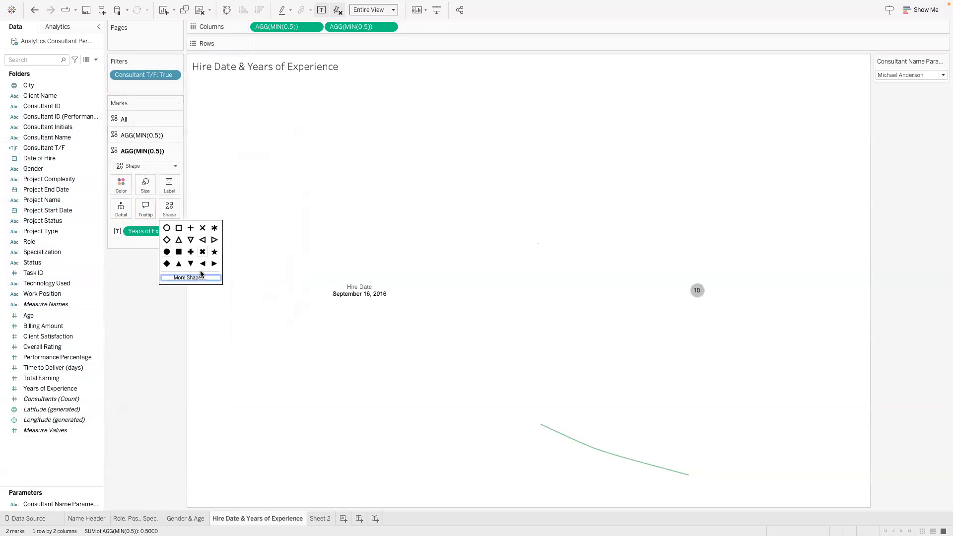
pyautogui.click(201, 277)
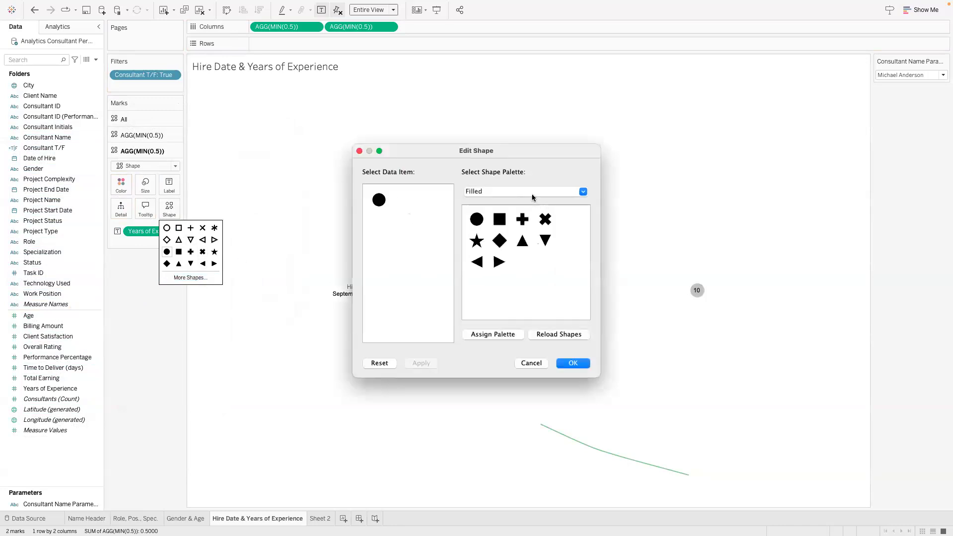
pyautogui.click(531, 193)
pyautogui.click(474, 237)
pyautogui.click(474, 223)
pyautogui.click(572, 363)
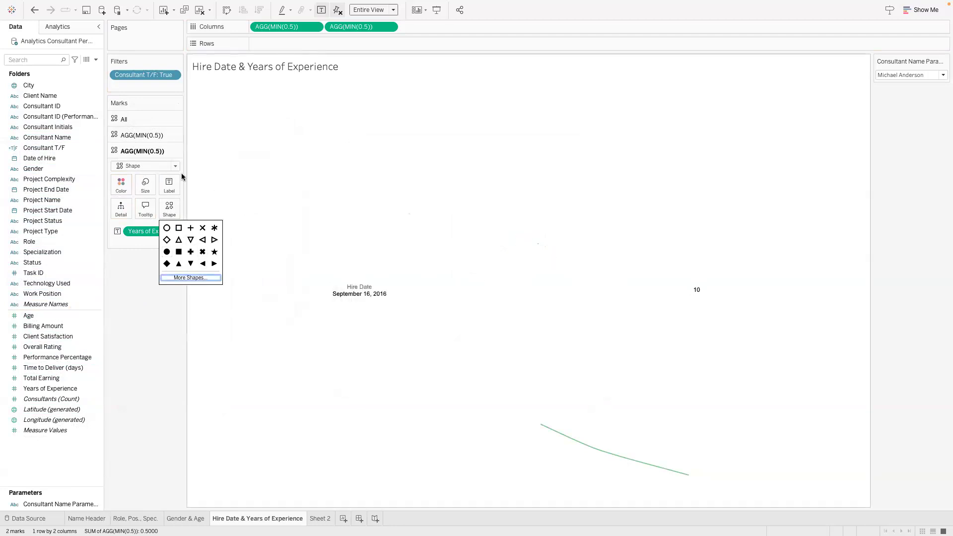
# - Adjust the size and color opacity of the years of experience mark
pyautogui.click(145, 185)
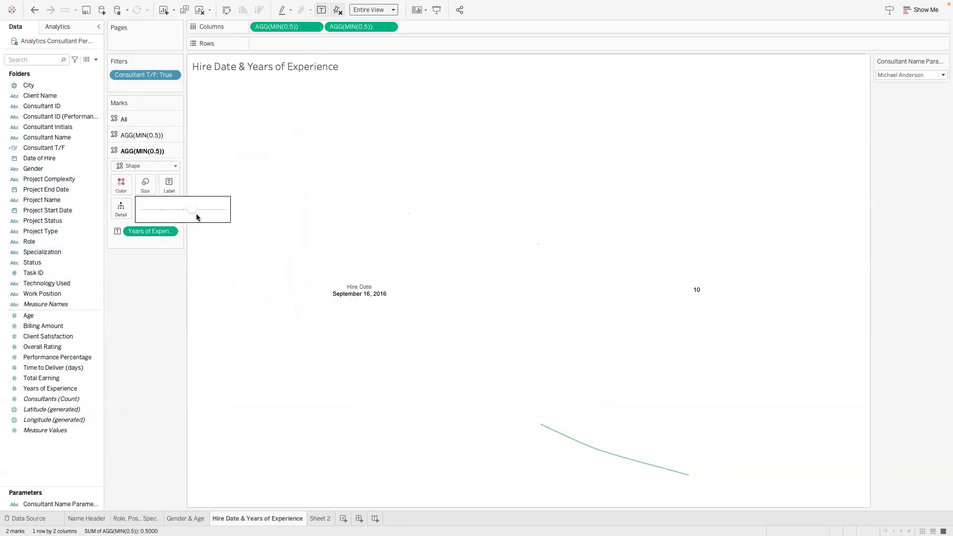
pyautogui.click(121, 185)
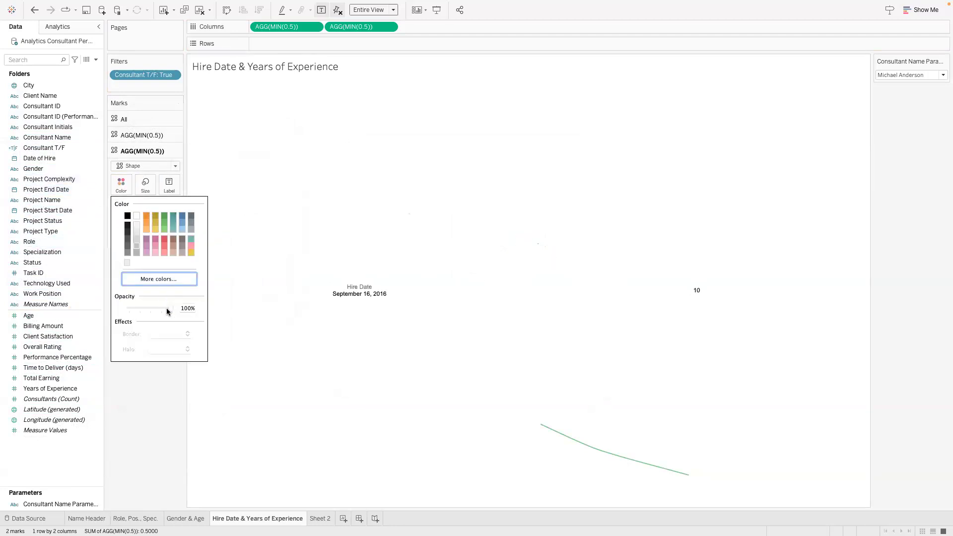
pyautogui.click(129, 369)
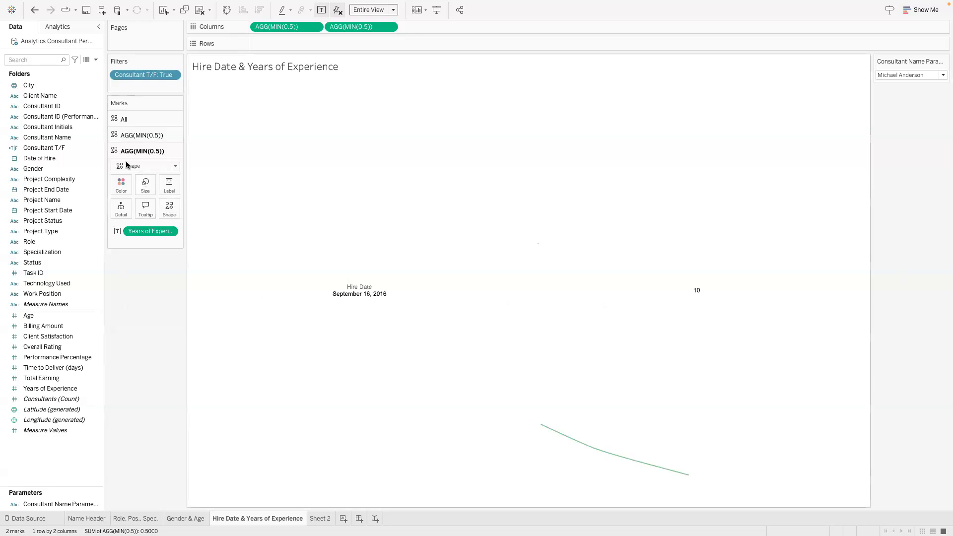
# - Add the line "Years of Exp." in gray above the value in the years of experience mark's label
pyautogui.click(169, 184)
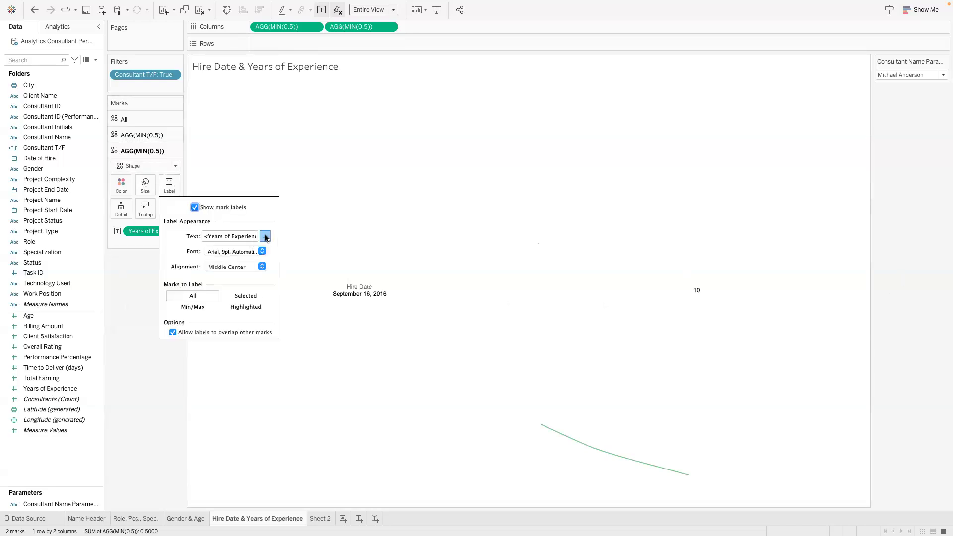
pyautogui.click(265, 237)
pyautogui.tripleClick(141, 167)
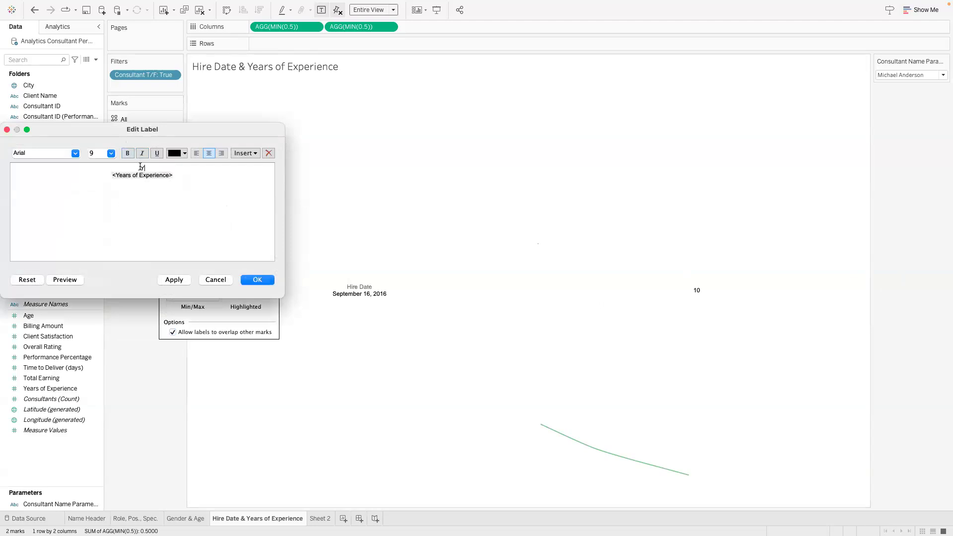
pyautogui.write('Years of Exp.')
pyautogui.tripleClick(150, 168)
pyautogui.click(174, 153)
pyautogui.click(174, 193)
pyautogui.click(256, 281)
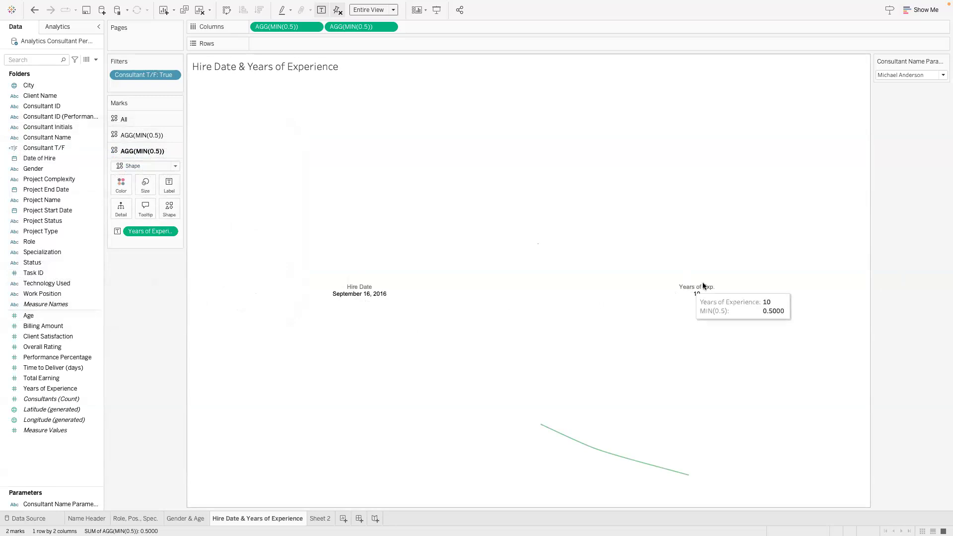
# - Turn off tooltips for all marks on the Hire Date & Years of Experience sheet
pyautogui.click(133, 120)
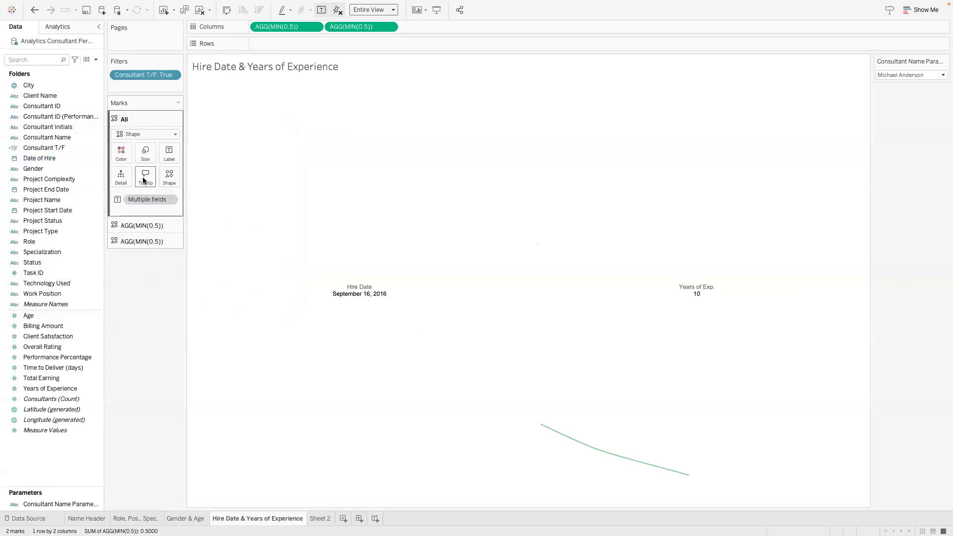
pyautogui.click(145, 177)
pyautogui.click(344, 289)
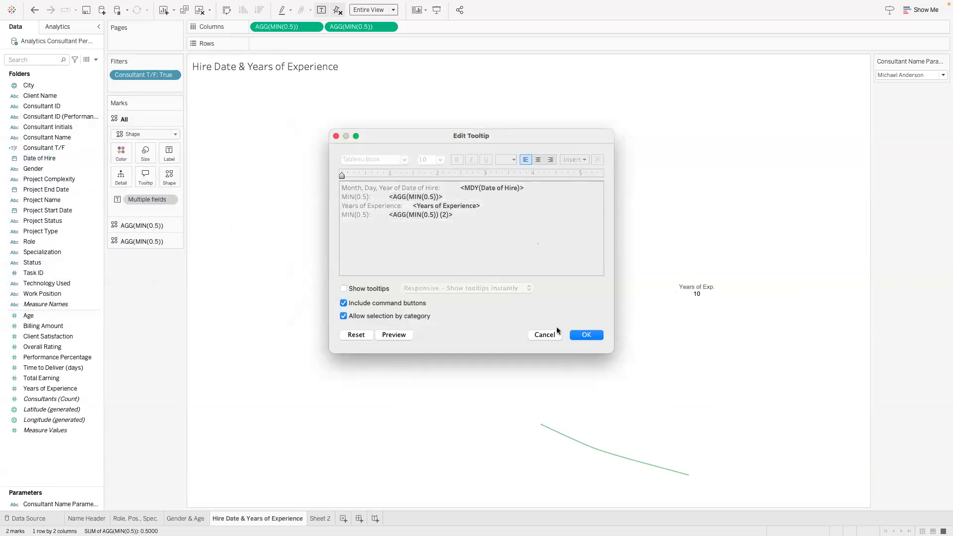
pyautogui.click(577, 336)
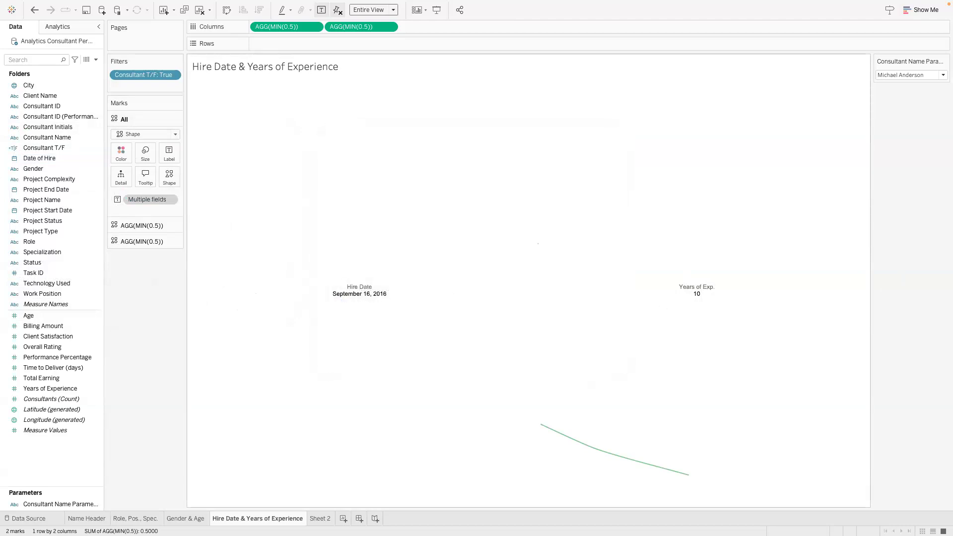
# - Turn off tooltips for all marks on the Gender & Age sheet, and return to Hire Date & Years of Experience
pyautogui.click(173, 518)
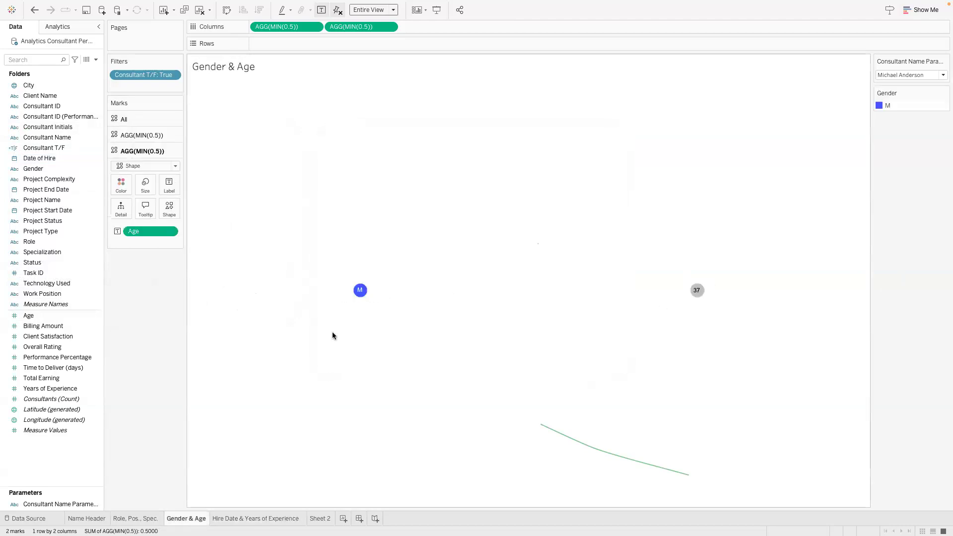
pyautogui.click(122, 119)
pyautogui.click(145, 177)
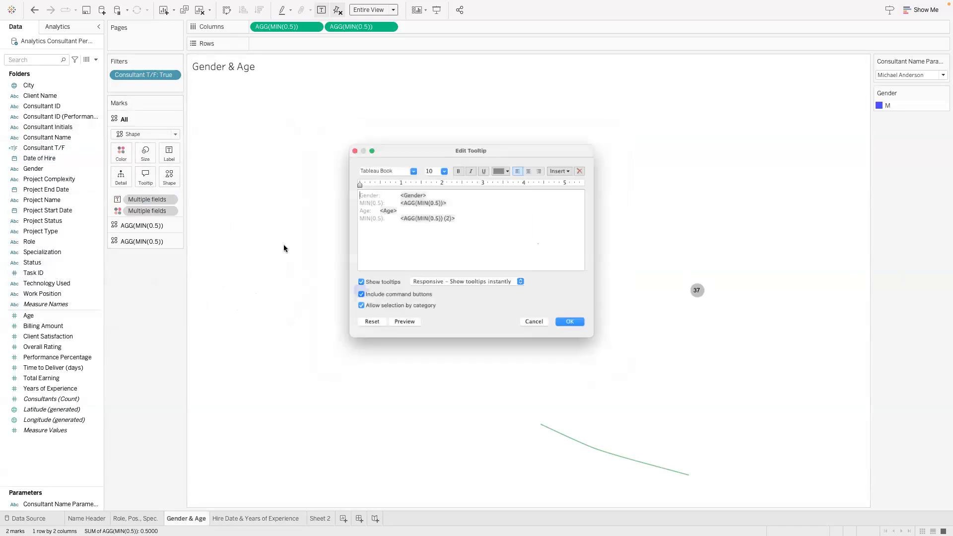
pyautogui.click(343, 289)
pyautogui.click(585, 335)
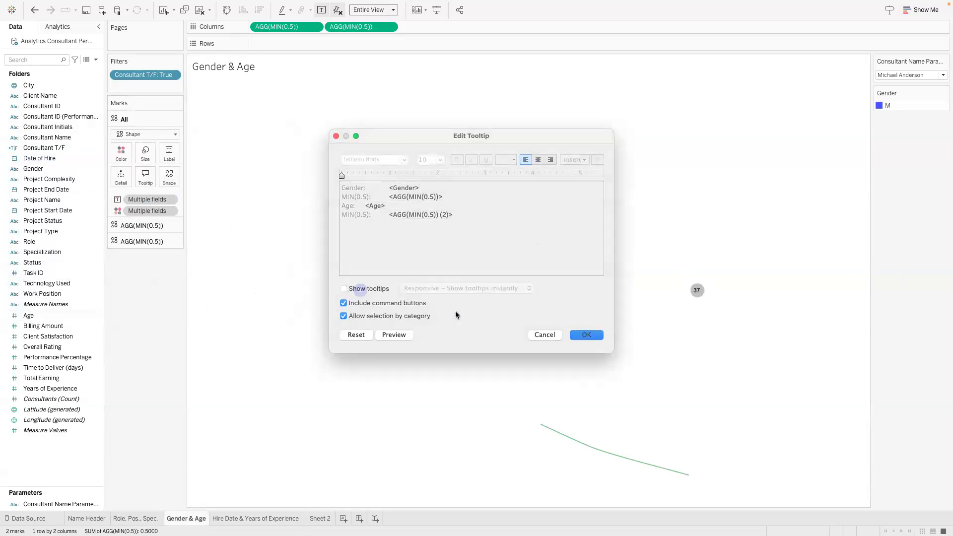
pyautogui.click(155, 519)
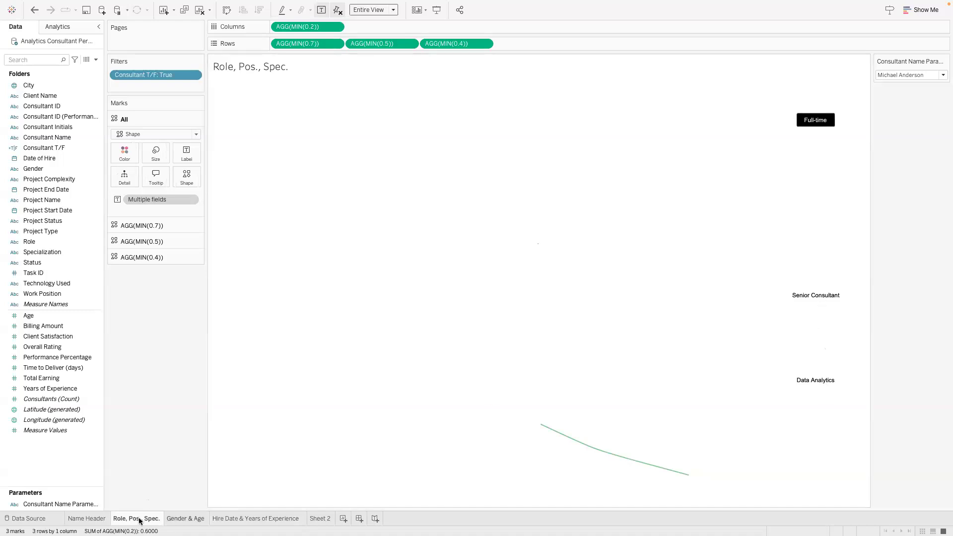
pyautogui.click(252, 518)
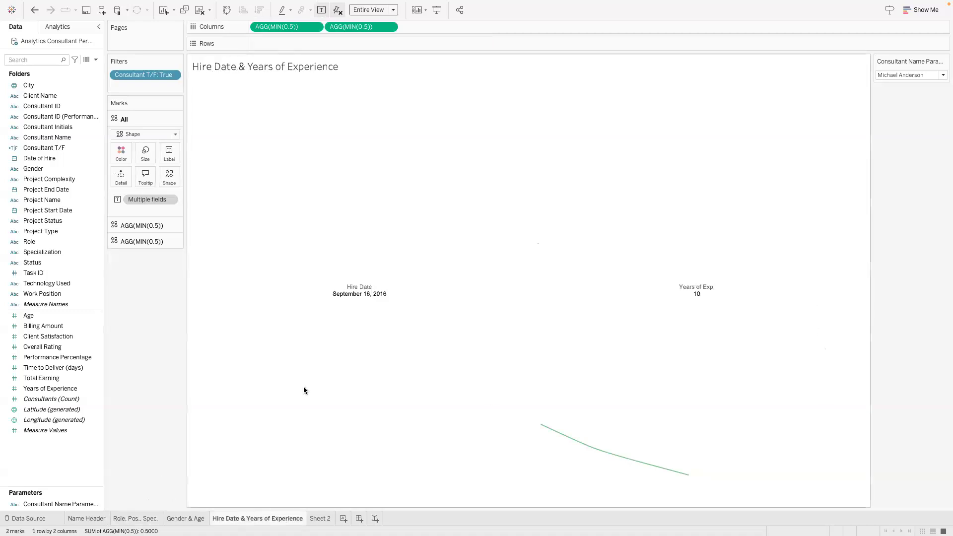
# - Color the Name Header, Role, Pos., Spec., Gender & Age, and Hire Date & Years of Experience sheet tabs blue
pyautogui.rightClick(92, 520)
pyautogui.moveTo(164, 504)
pyautogui.click(218, 467)
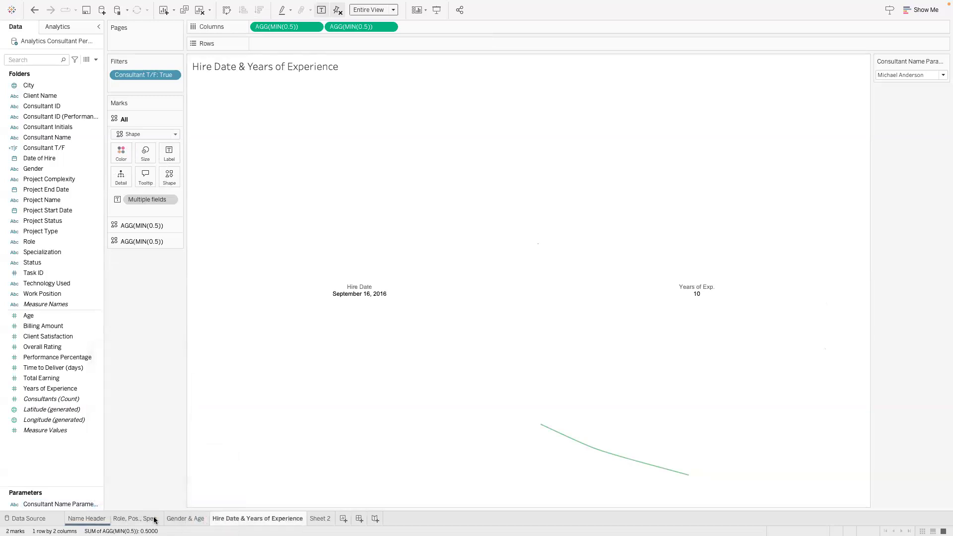
pyautogui.rightClick(155, 519)
pyautogui.moveTo(228, 510)
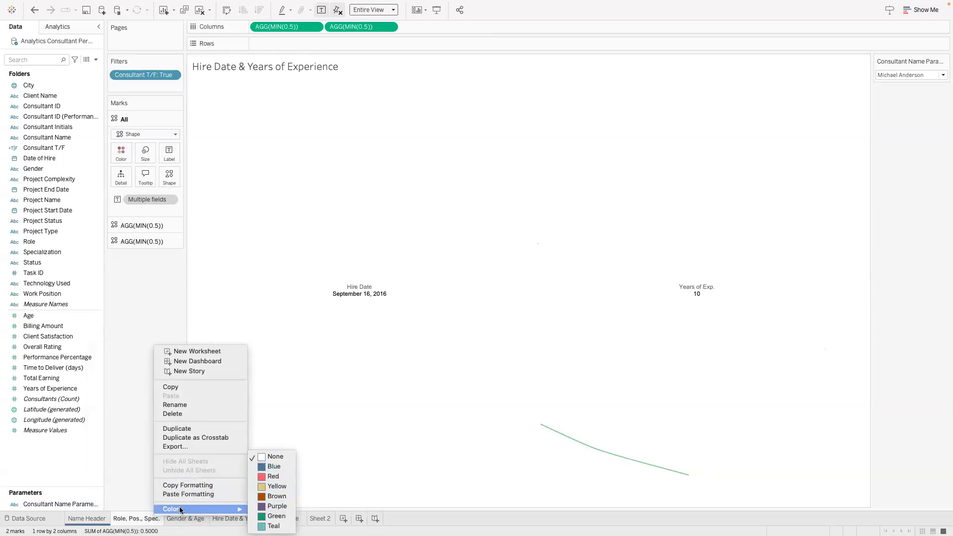
pyautogui.click(274, 466)
pyautogui.rightClick(184, 516)
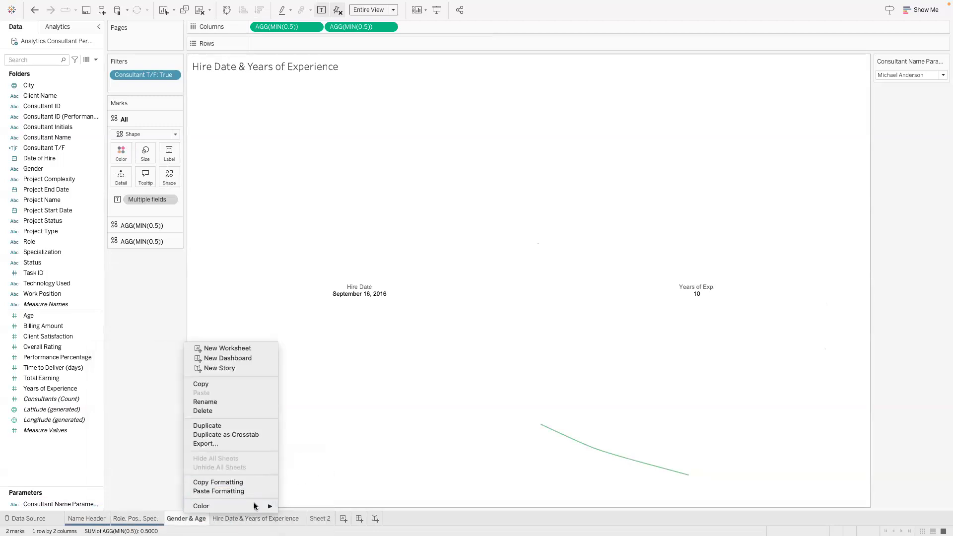
pyautogui.moveTo(263, 505)
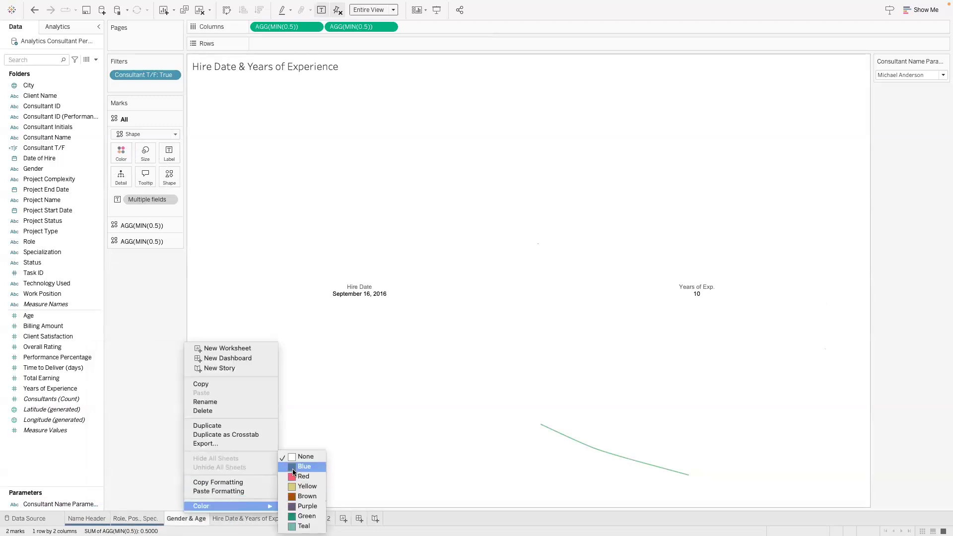
pyautogui.click(293, 466)
pyautogui.rightClick(263, 517)
pyautogui.moveTo(349, 504)
pyautogui.click(380, 468)
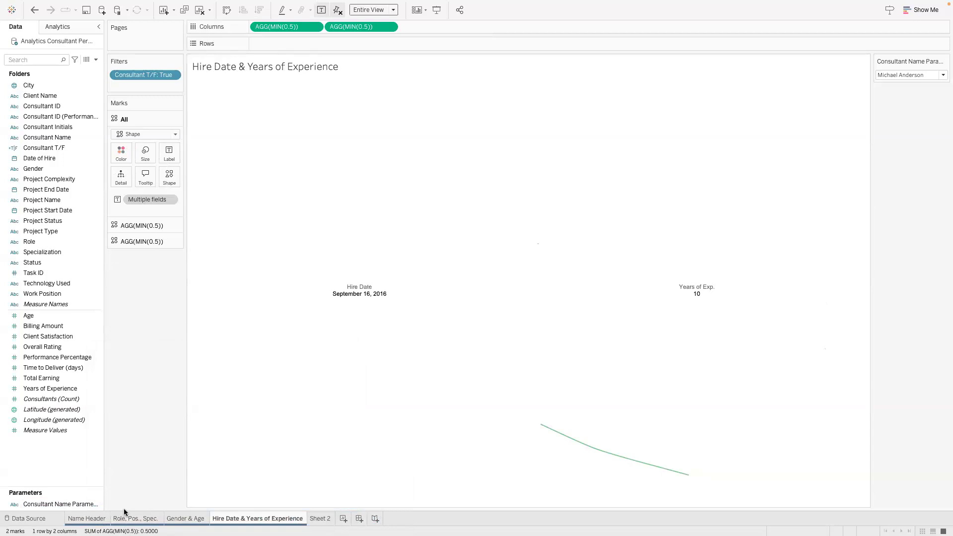
# - On Sheet 2, remove the Consultant Initials filter and replace the Consultant Initials text with Task ID
pyautogui.click(314, 519)
pyautogui.moveTo(276, 45); pyautogui.dragTo(151, 279)
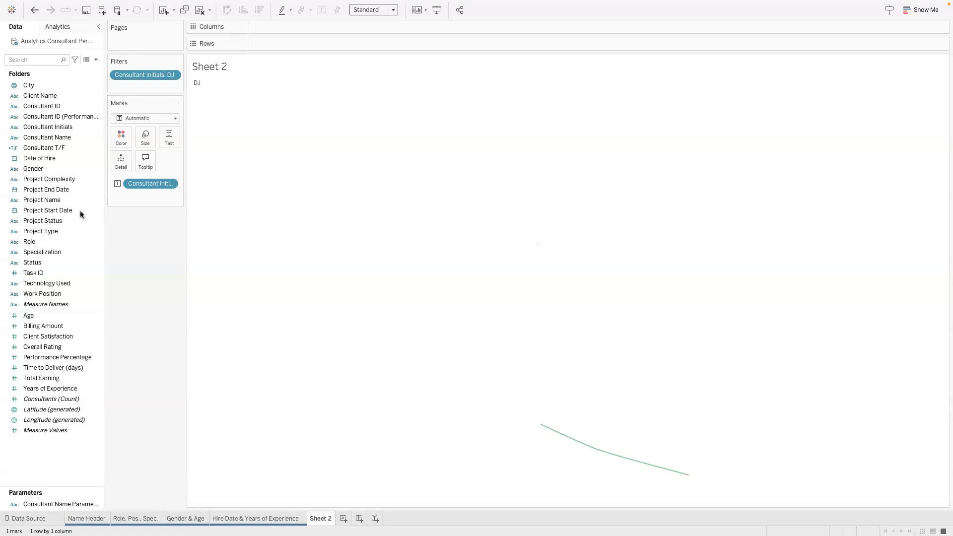
pyautogui.click(68, 189)
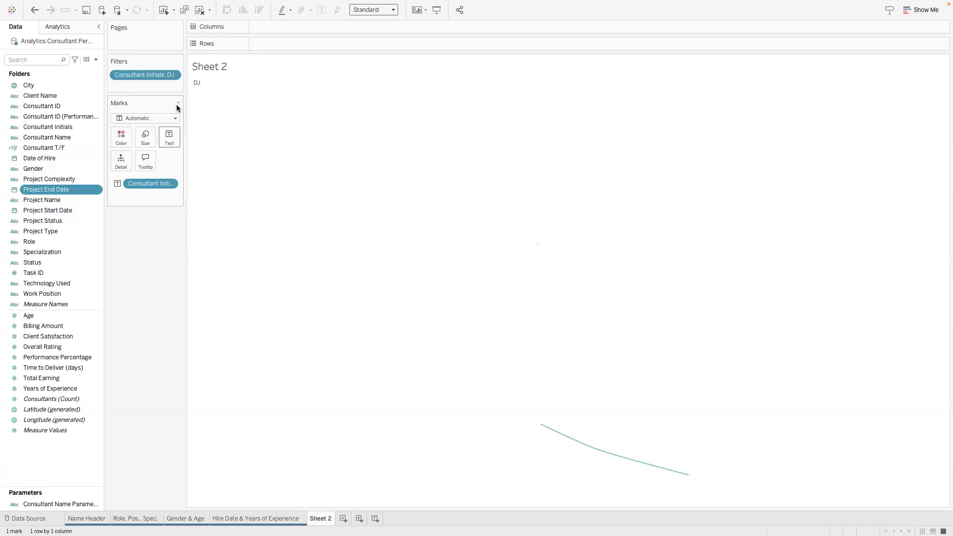
pyautogui.moveTo(187, 164); pyautogui.dragTo(245, 163)
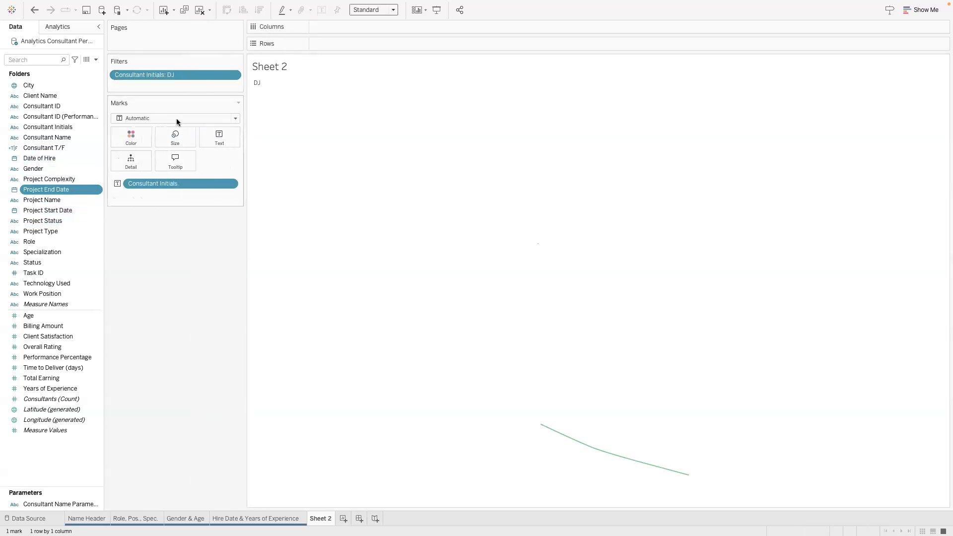
pyautogui.moveTo(165, 75); pyautogui.dragTo(114, 193)
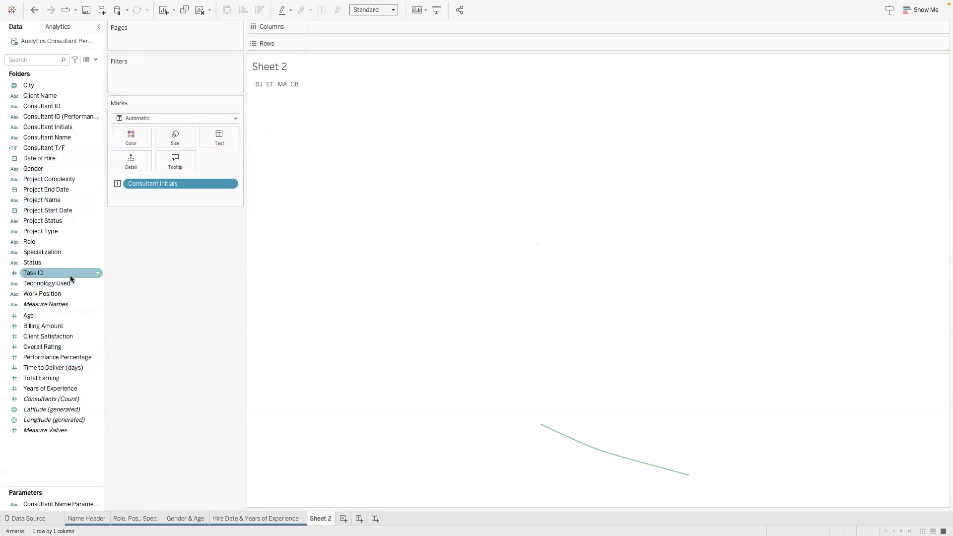
pyautogui.moveTo(69, 274); pyautogui.dragTo(232, 140)
pyautogui.moveTo(189, 191); pyautogui.dragTo(107, 214)
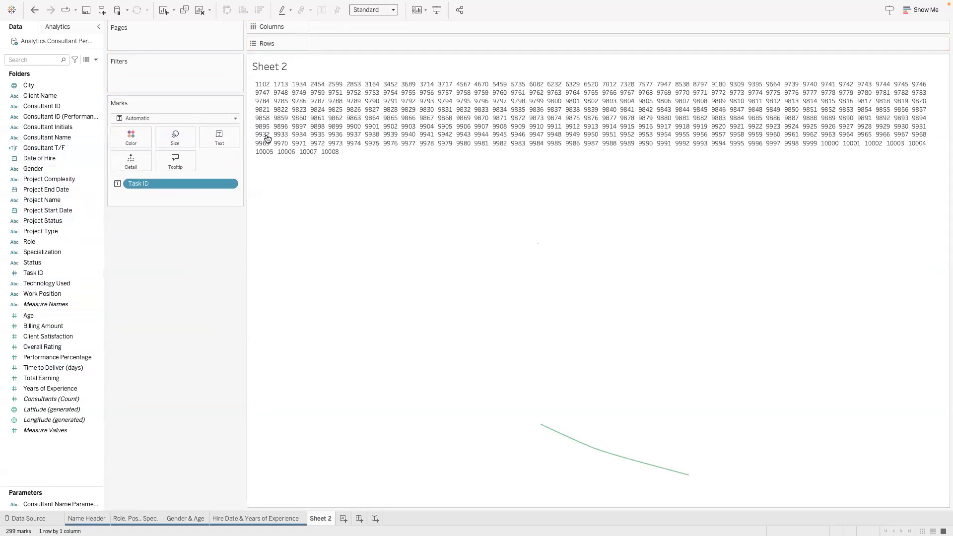
# - Try the Task ID text field as continuous, and set it back to discrete
pyautogui.click(229, 184)
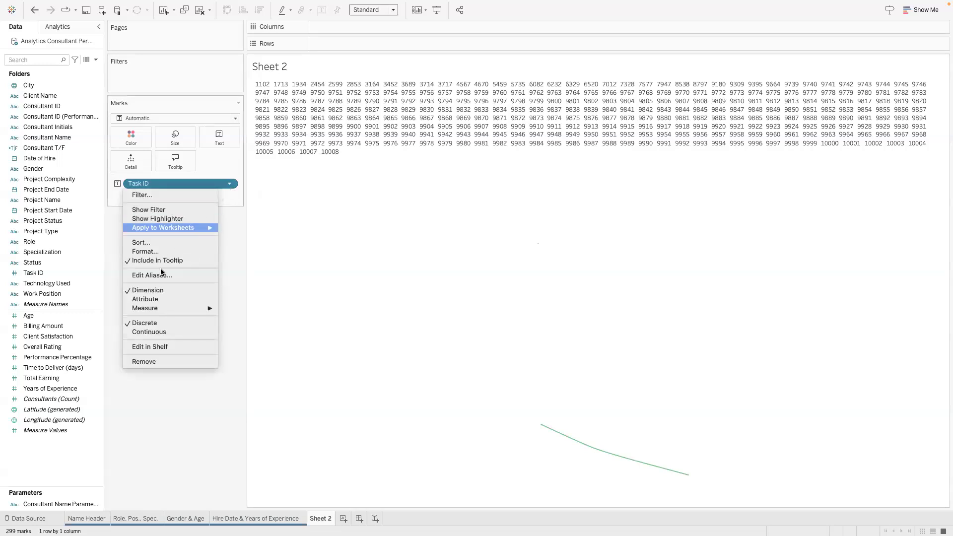
pyautogui.click(156, 332)
pyautogui.click(230, 187)
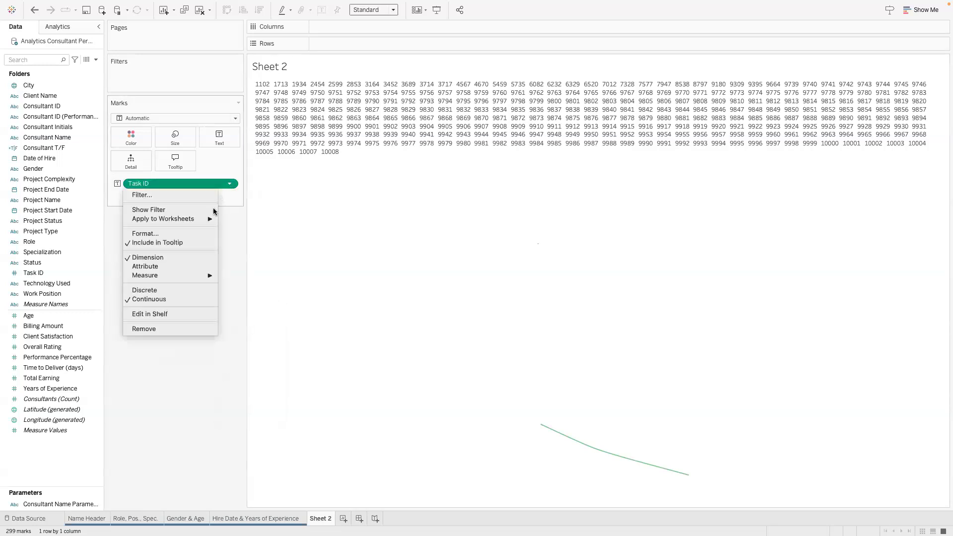
pyautogui.click(158, 290)
# - Convert the Task ID text field to a Count measure
pyautogui.click(227, 185)
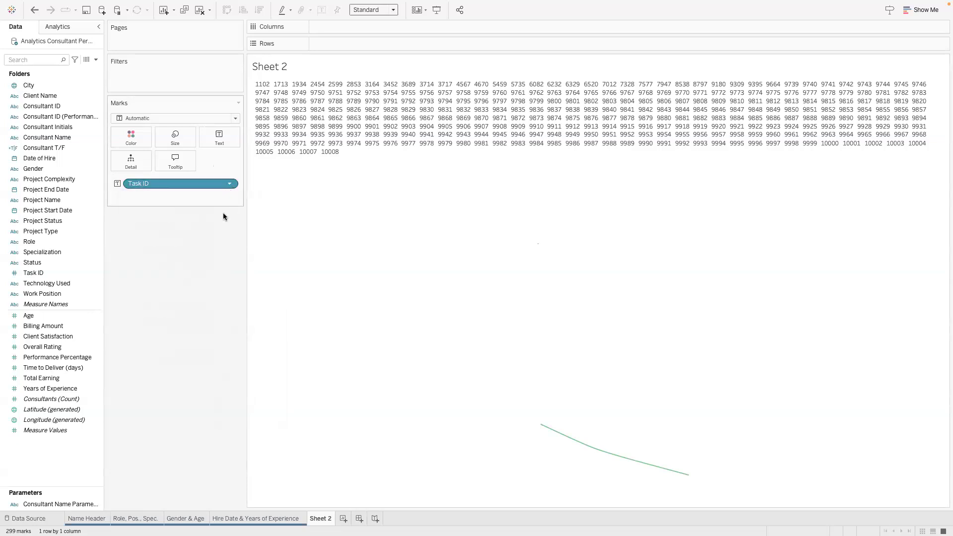
pyautogui.moveTo(197, 308)
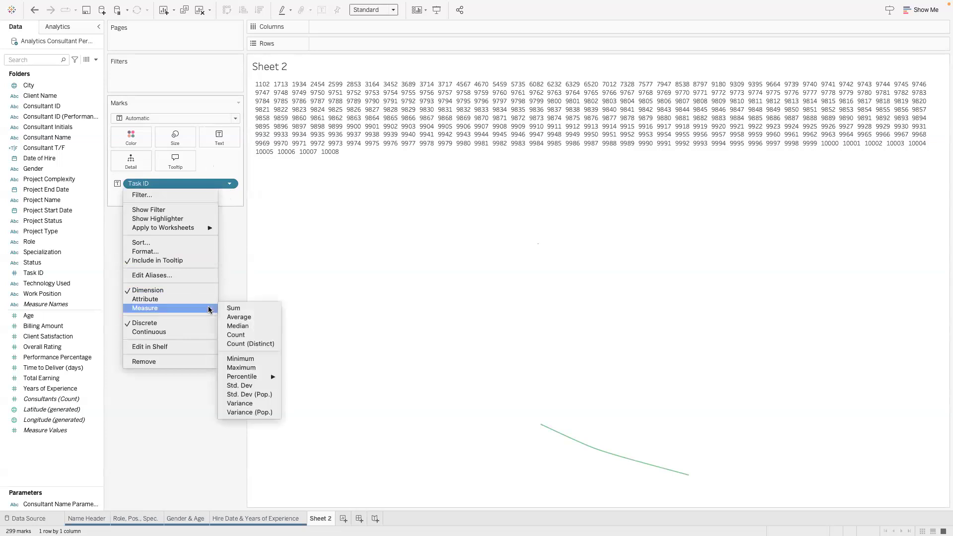
pyautogui.click(235, 335)
pyautogui.moveTo(272, 87)
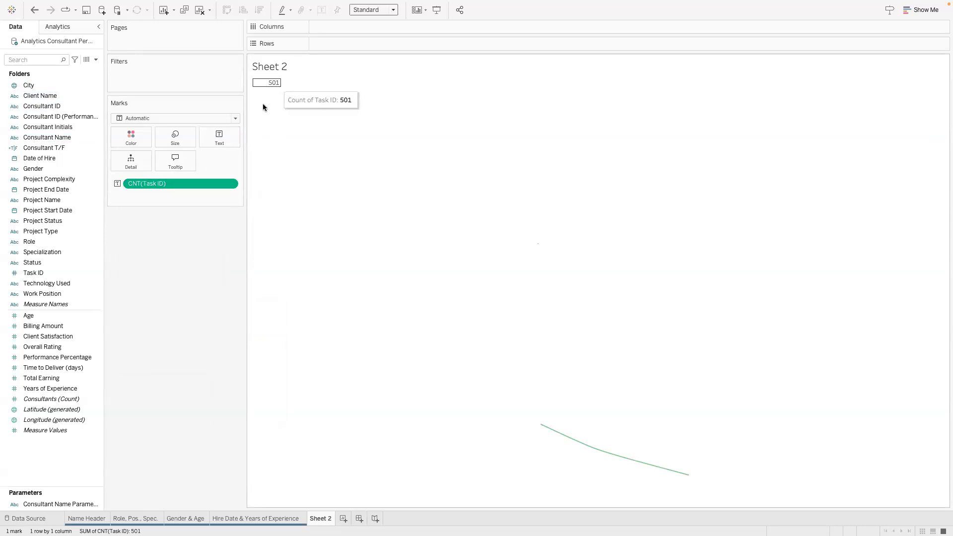
# - Filter Sheet 2 by the Consultant T/F field, keeping only True
pyautogui.click(81, 169)
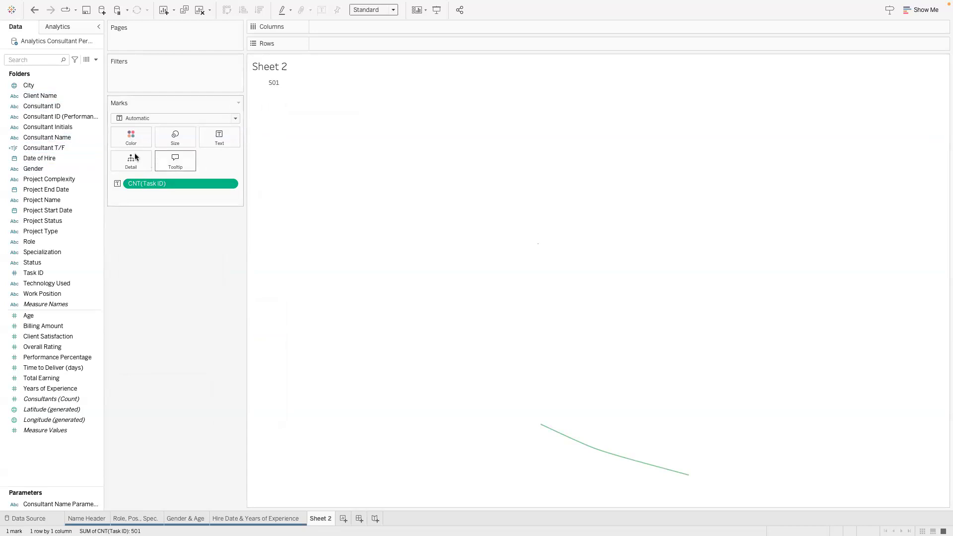
pyautogui.moveTo(52, 149); pyautogui.dragTo(157, 64)
pyautogui.moveTo(70, 149); pyautogui.dragTo(210, 83)
pyautogui.click(381, 190)
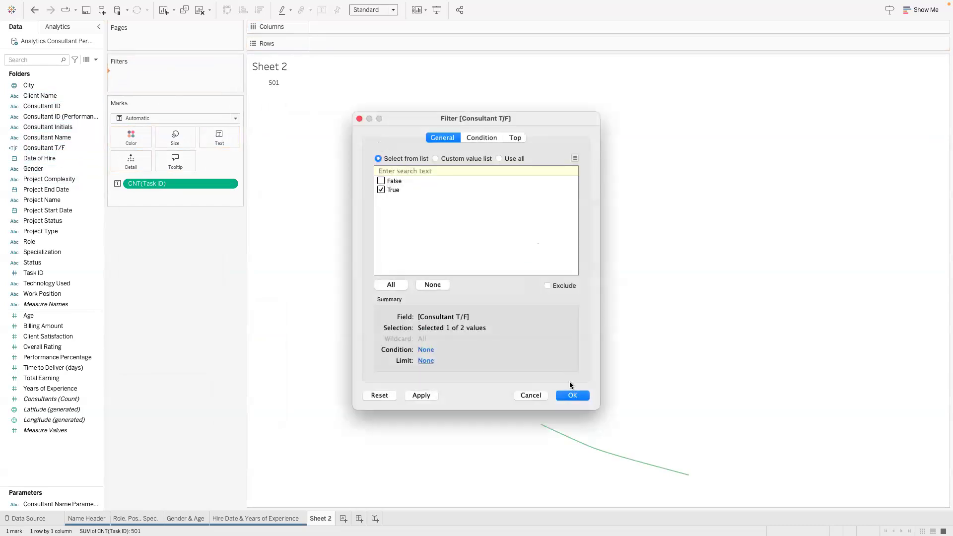
pyautogui.click(571, 395)
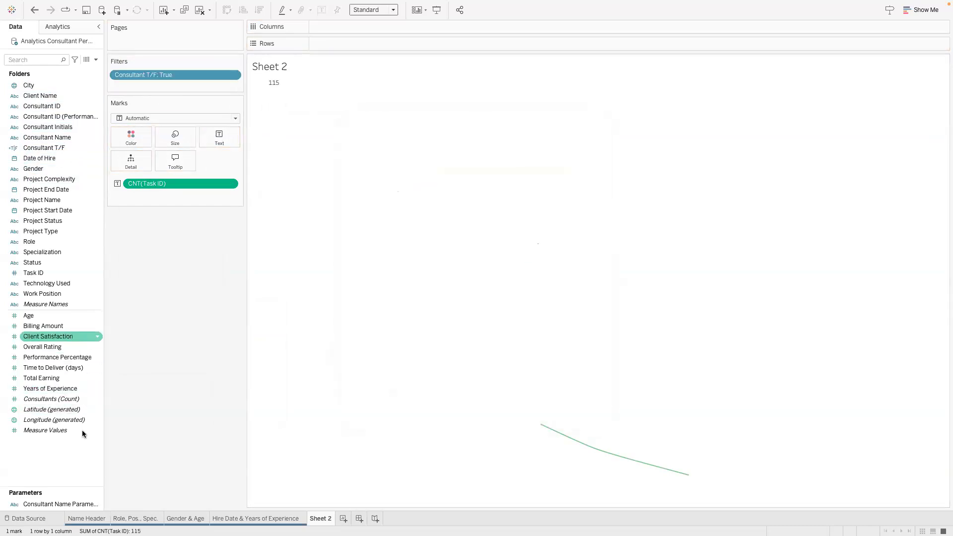
# - Show the consultant name parameter control on Sheet 2
pyautogui.click(99, 506)
pyautogui.click(99, 505)
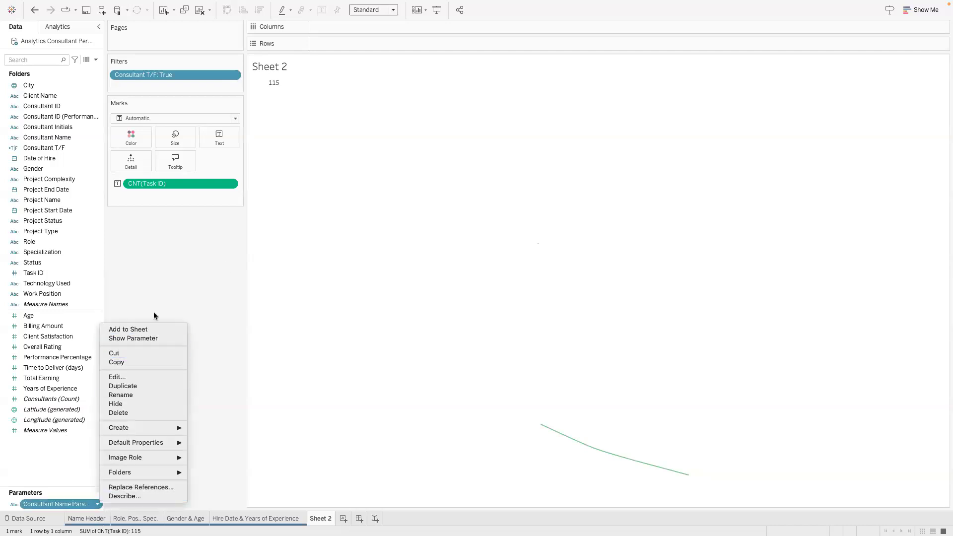
pyautogui.click(149, 337)
pyautogui.moveTo(271, 86)
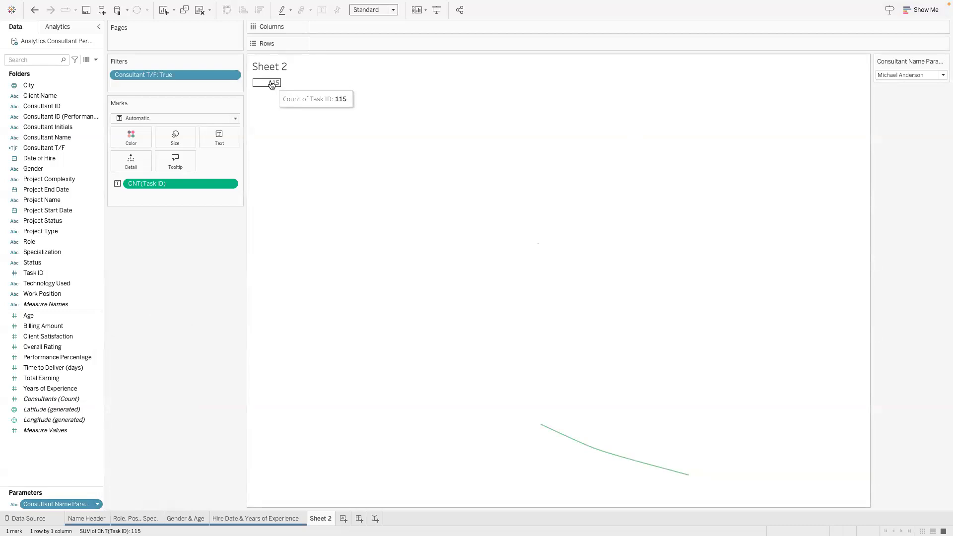
# - Select the first and second listed consultants in turn in the parameter control to check how the task count responds
pyautogui.click(895, 77)
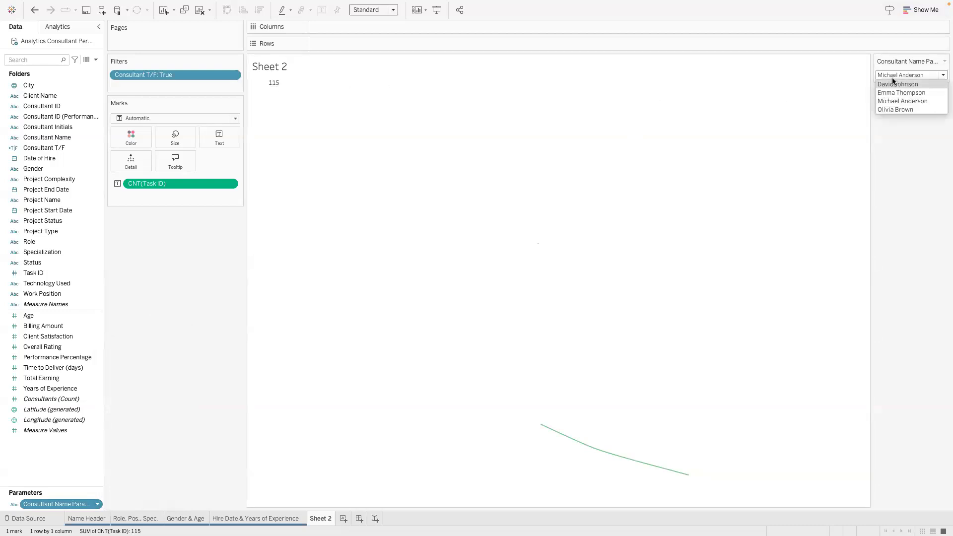
pyautogui.click(897, 85)
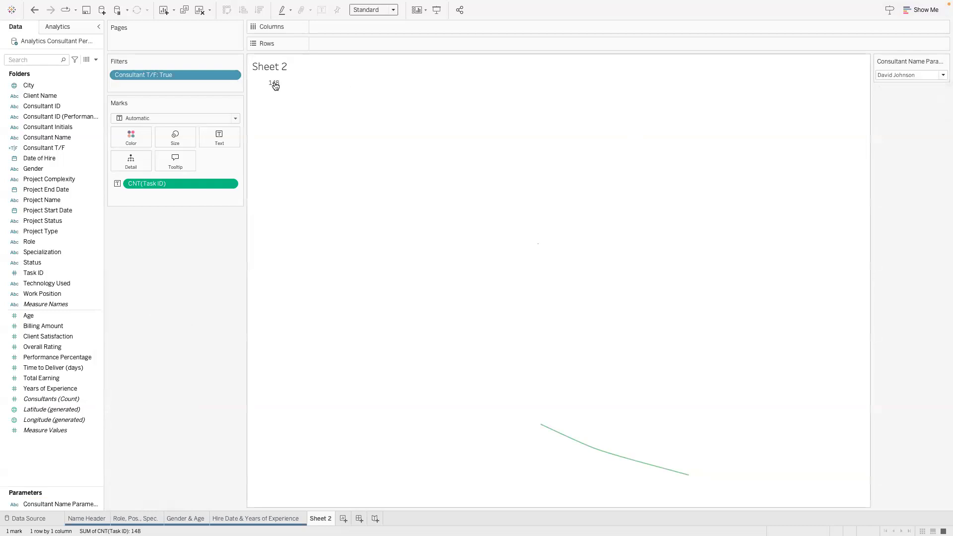
pyautogui.click(927, 75)
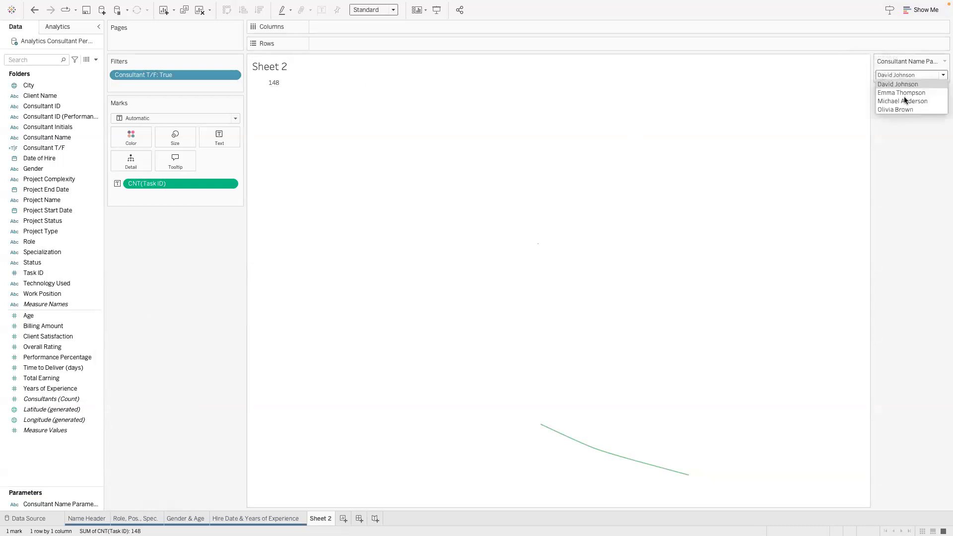
pyautogui.click(904, 97)
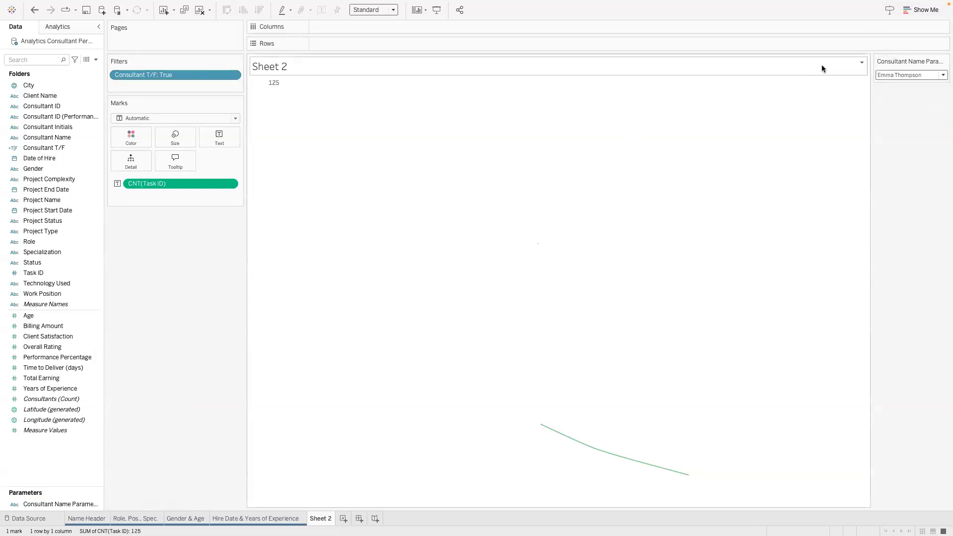
# - Select the last listed consultant in the parameter control to check the task count
pyautogui.click(913, 76)
pyautogui.click(909, 109)
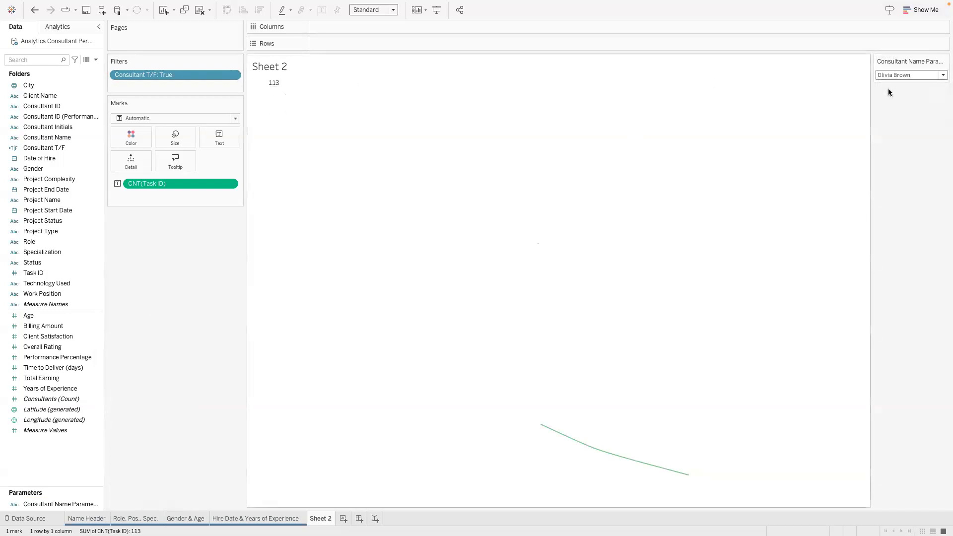
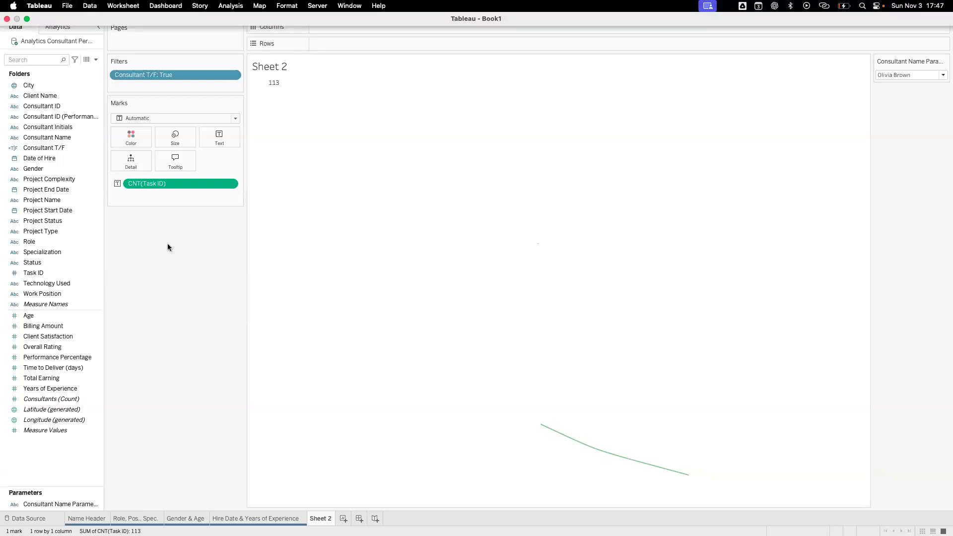
# - Start a new calculated field named Total Project
pyautogui.click(95, 59)
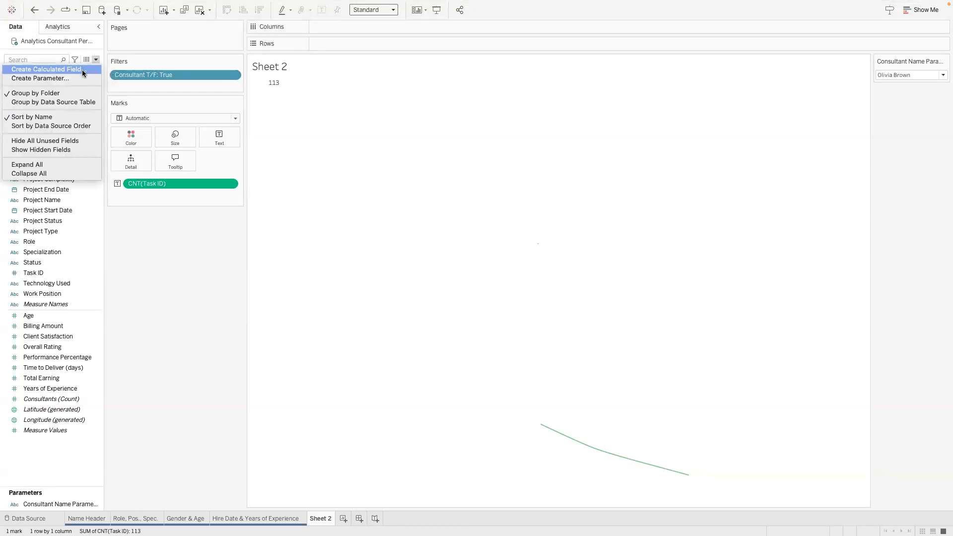
pyautogui.click(82, 69)
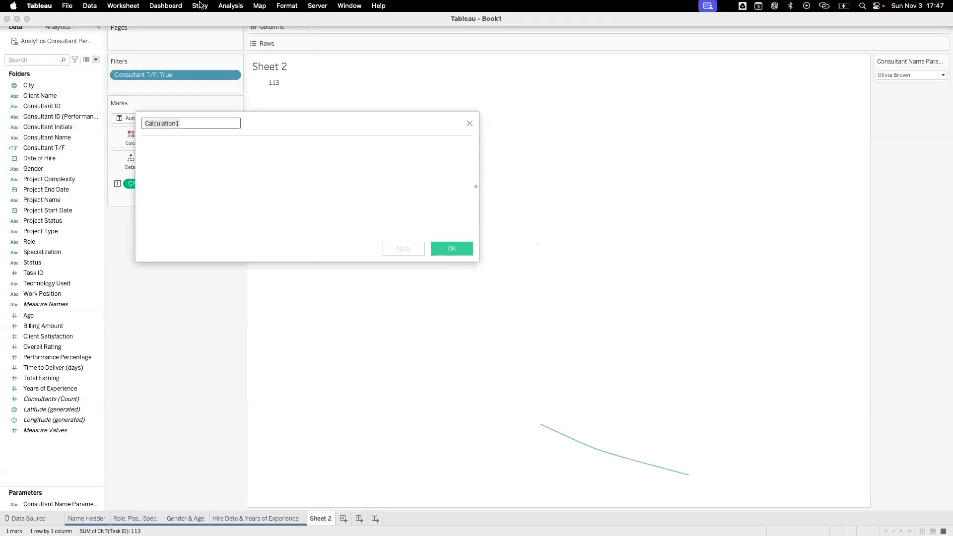
pyautogui.write('Total')
pyautogui.press('BackSpace')
pyautogui.press('BackSpace')
pyautogui.write('al Pro')
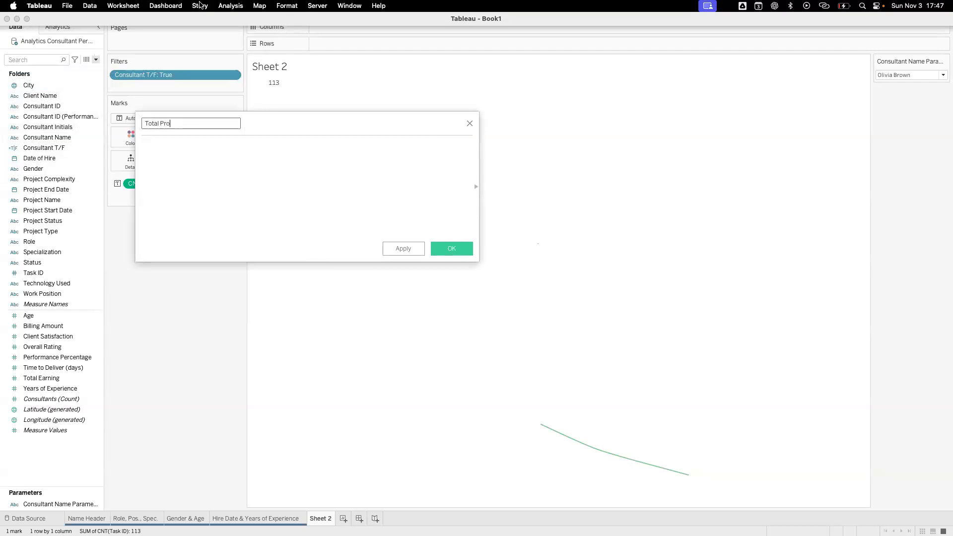
pyautogui.write('ject')
# - Define the Total Project formula as COUNT([Task ID]) and save the field
pyautogui.click(196, 151)
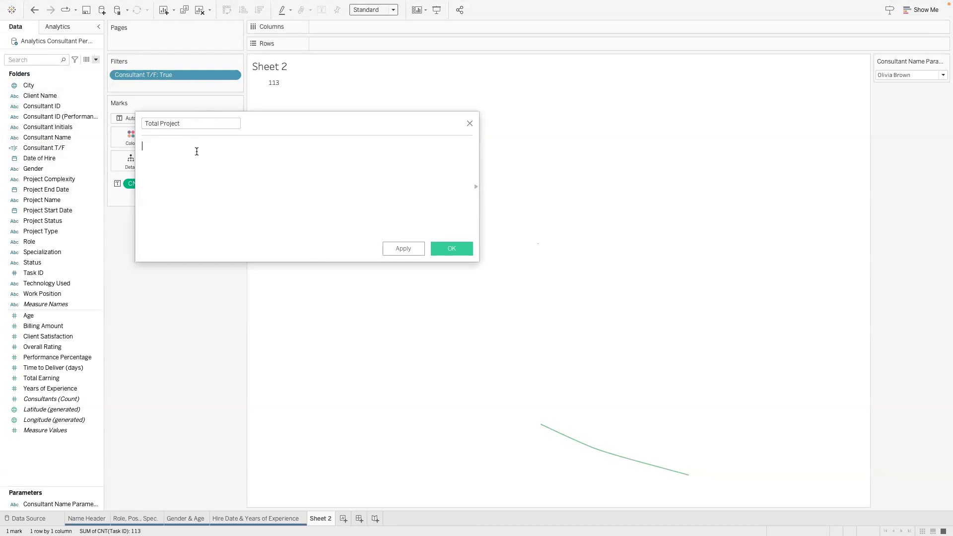
pyautogui.write('COUNT')
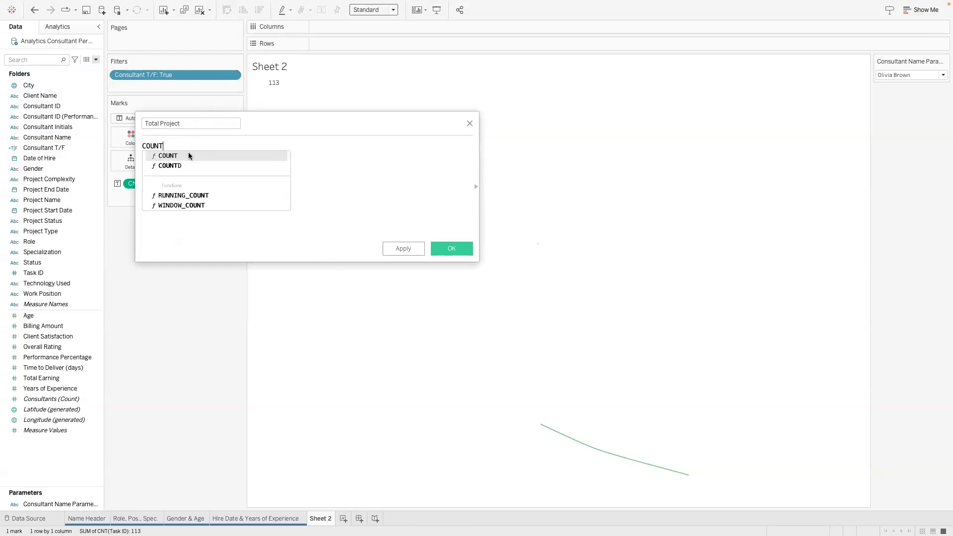
pyautogui.click(189, 155)
pyautogui.write('TaskID')
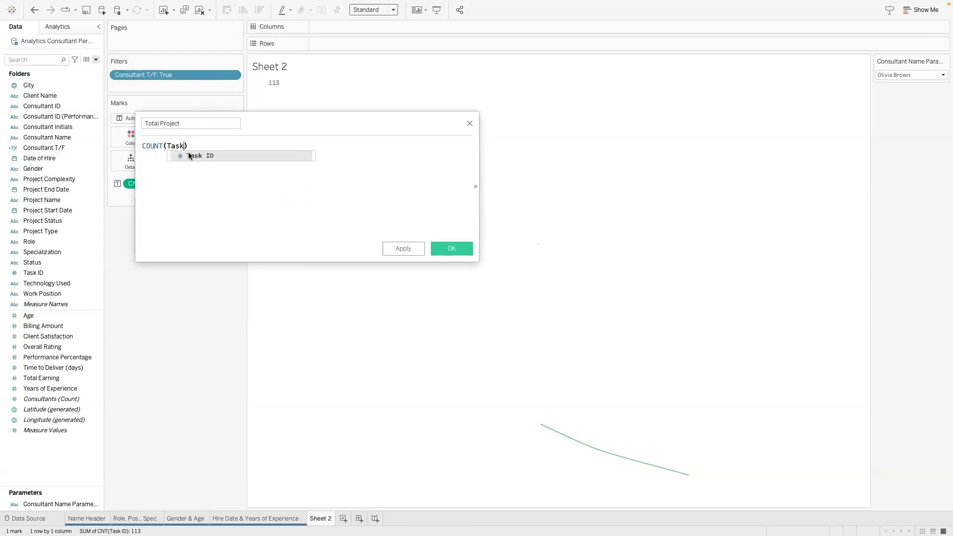
pyautogui.press('Left')
pyautogui.press('Left')
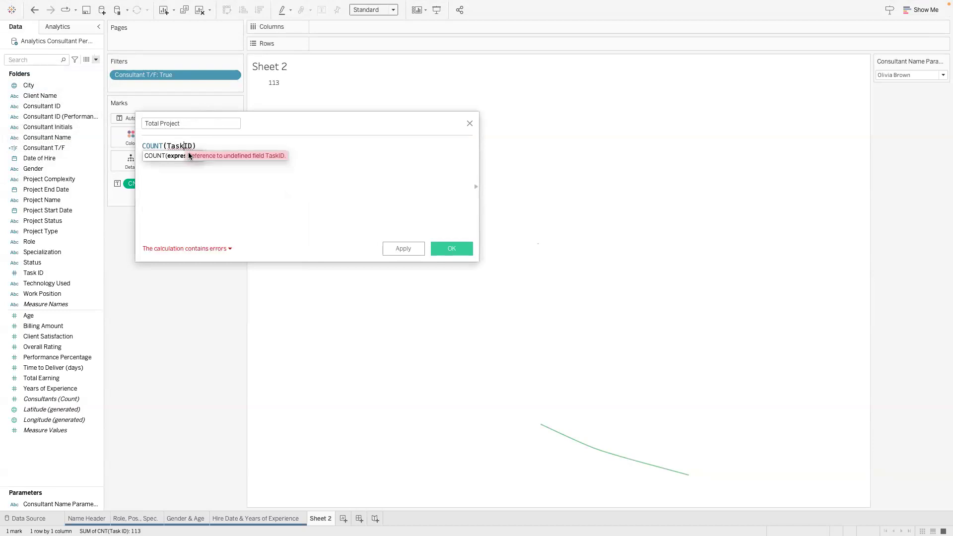
pyautogui.click(253, 145)
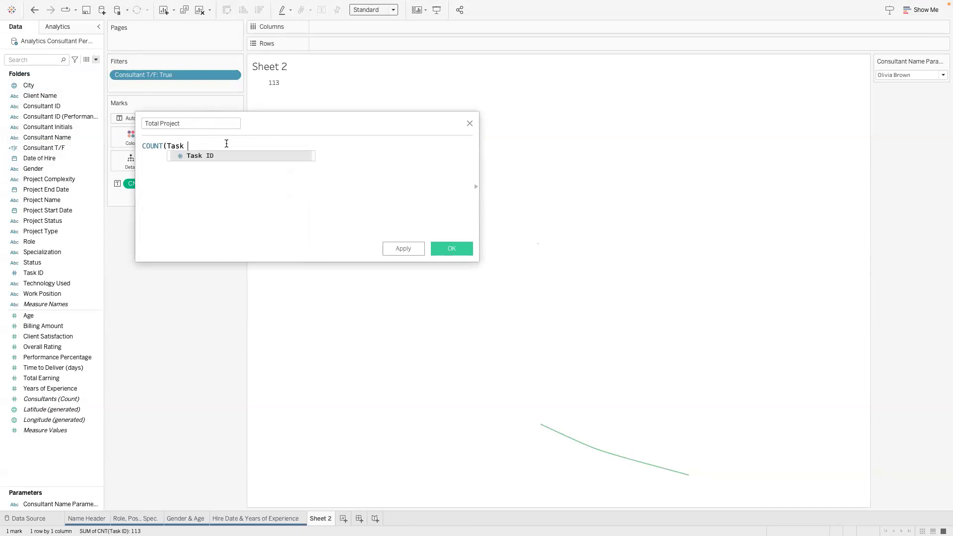
pyautogui.click(224, 157)
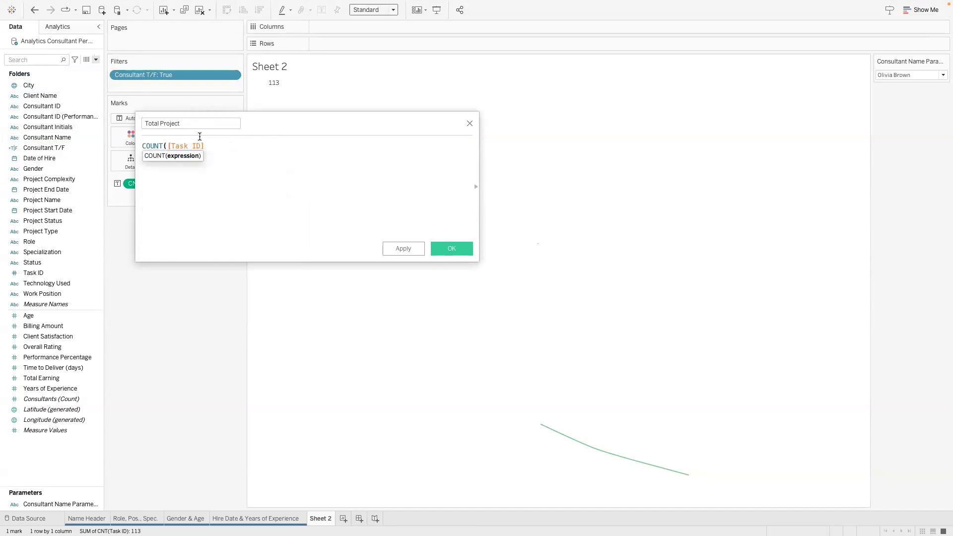
pyautogui.write(')')
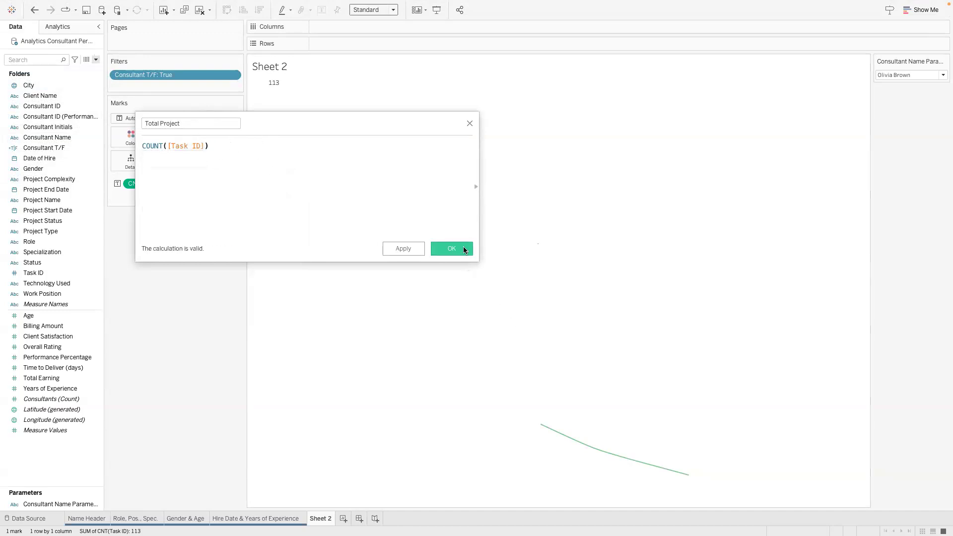
pyautogui.click(451, 248)
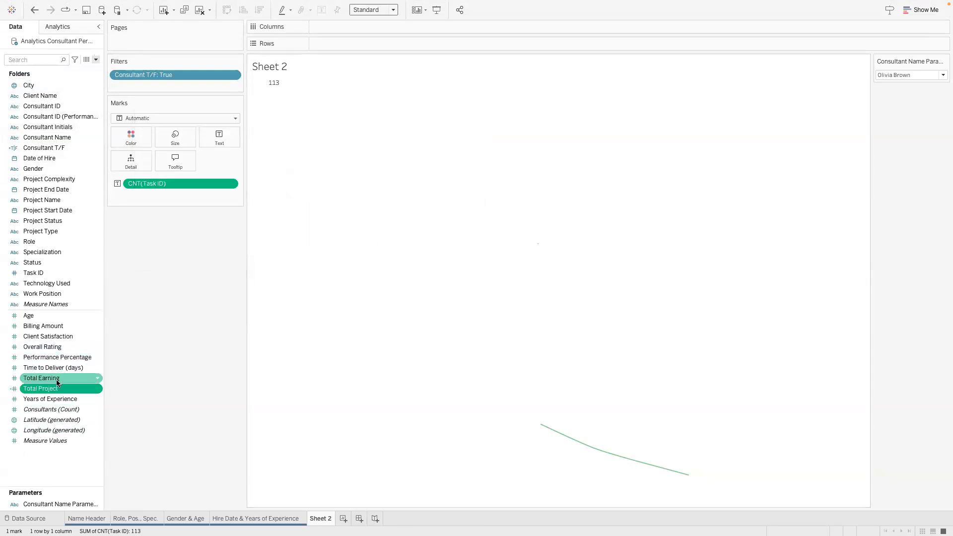
# - Add Total Project as text on Sheet 2's marks and remove the Task ID count in favour of it
pyautogui.moveTo(57, 388); pyautogui.dragTo(222, 139)
pyautogui.moveTo(275, 93)
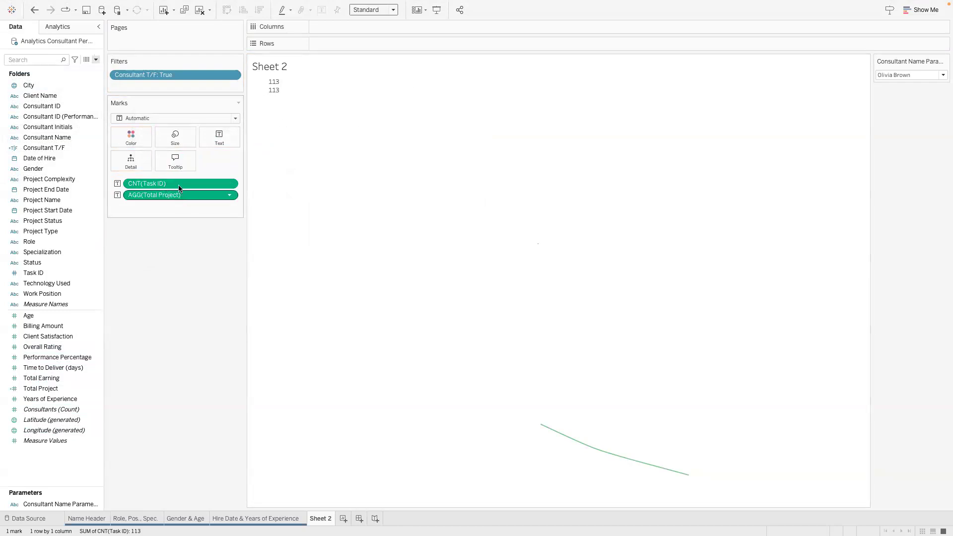
pyautogui.click(233, 185)
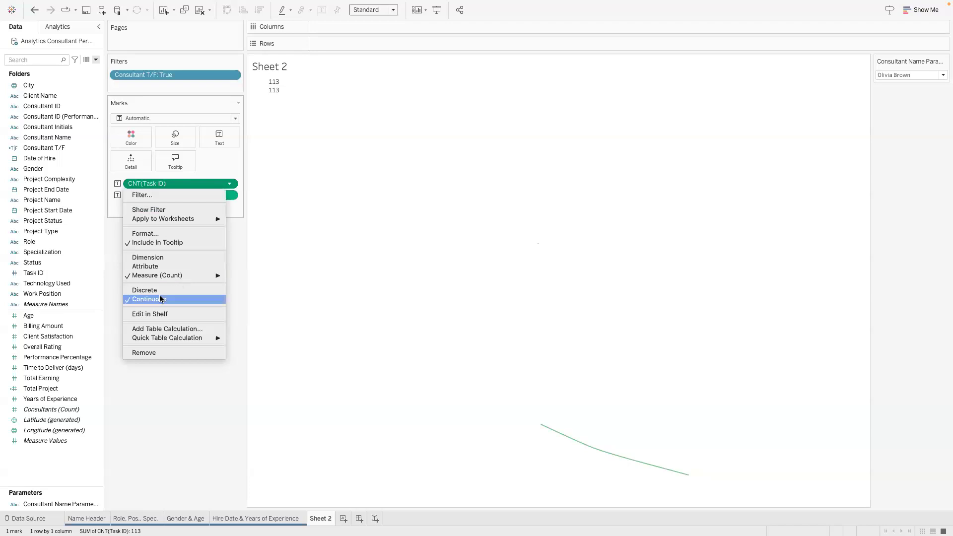
pyautogui.click(104, 246)
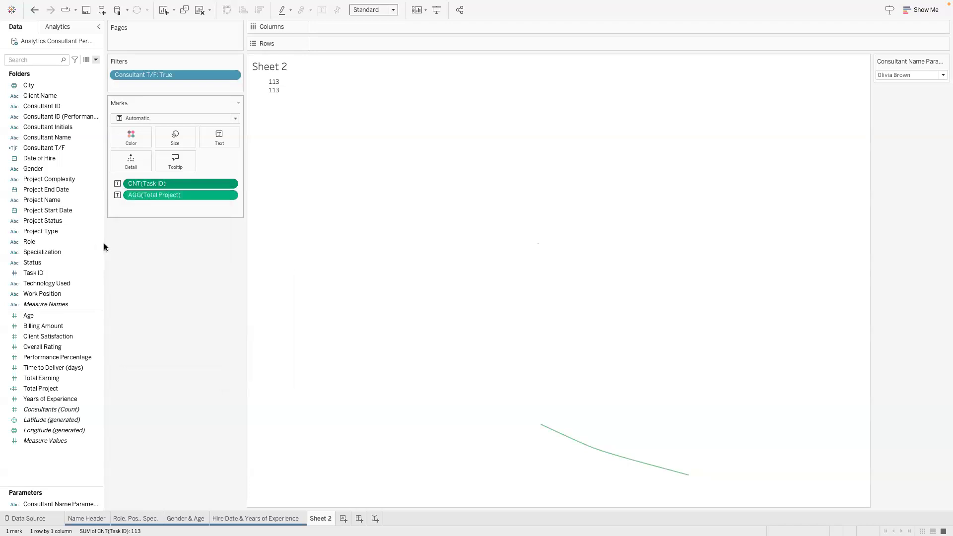
pyautogui.moveTo(140, 186); pyautogui.dragTo(140, 236)
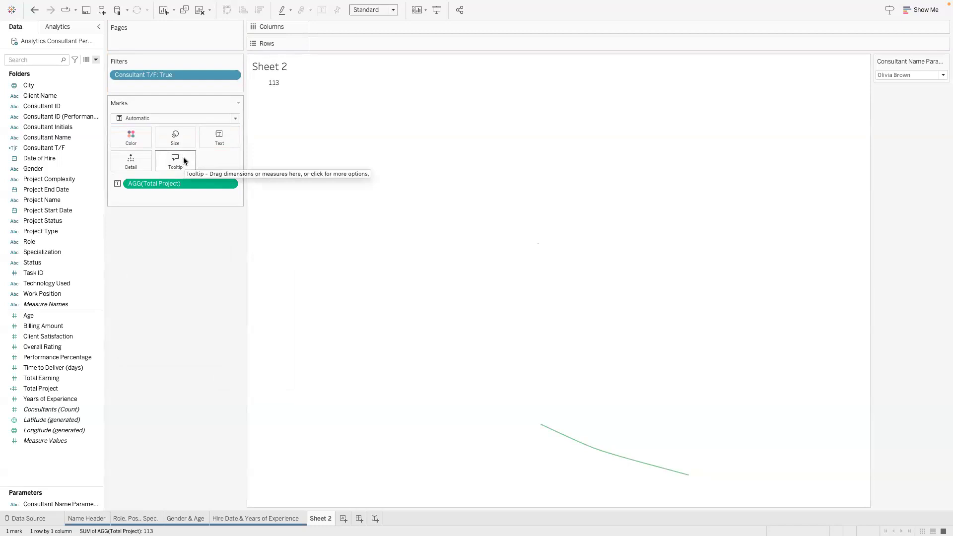
# - Start a new calculated field named CM Project Done
pyautogui.click(97, 60)
pyautogui.click(95, 73)
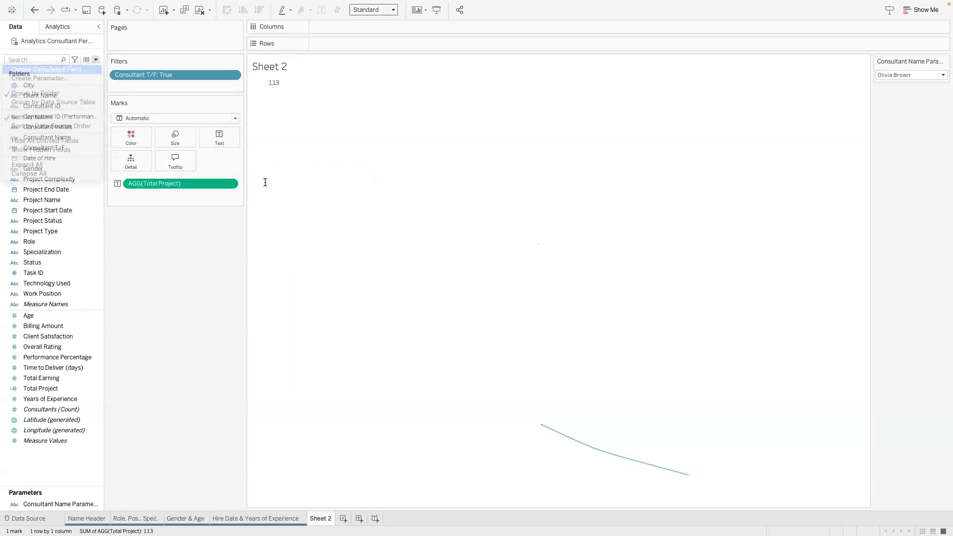
pyautogui.write('CM')
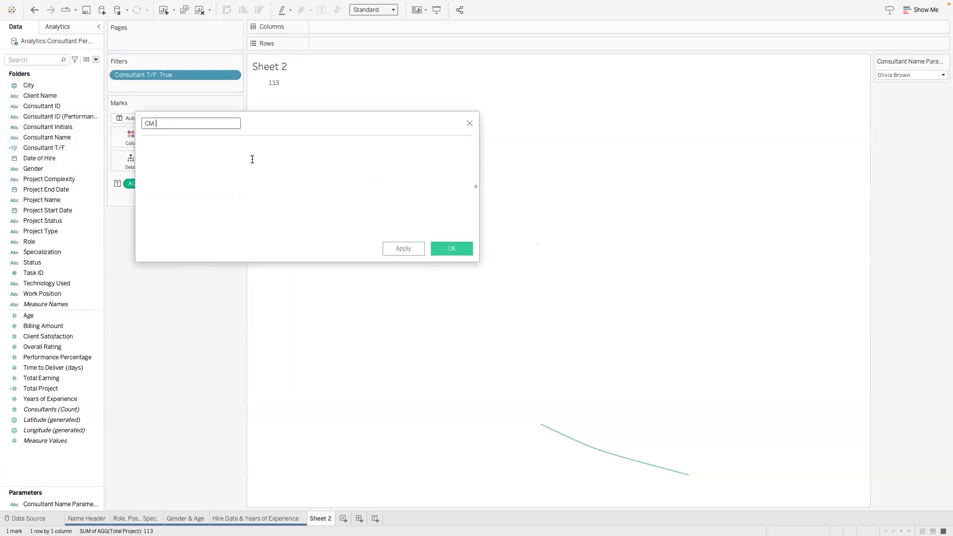
pyautogui.write(' Project DOne')
pyautogui.press('BackSpace')
pyautogui.press('BackSpace')
pyautogui.press('BackSpace')
pyautogui.write('one')
# - Begin the CM Project Done formula with IF and try the MONTH function as its condition
pyautogui.click(204, 158)
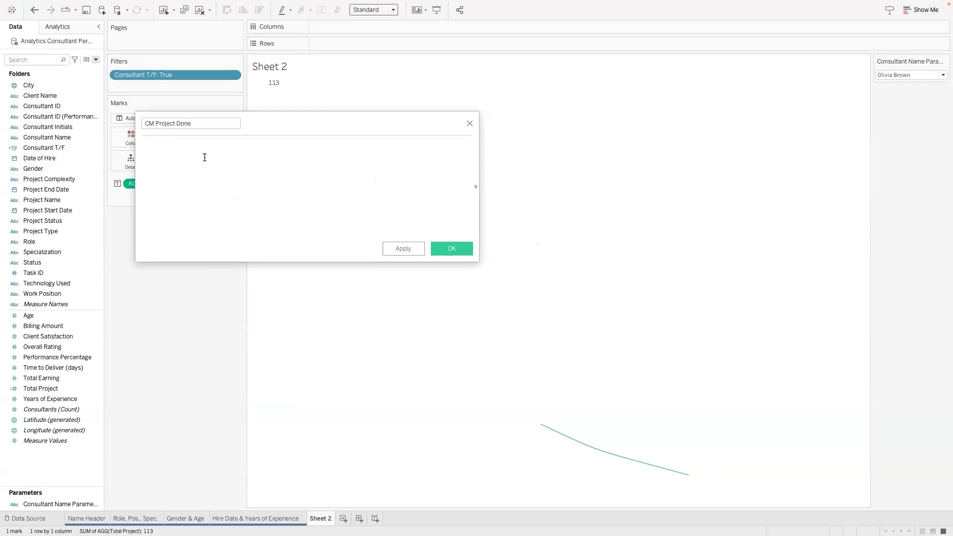
pyautogui.write('IF ')
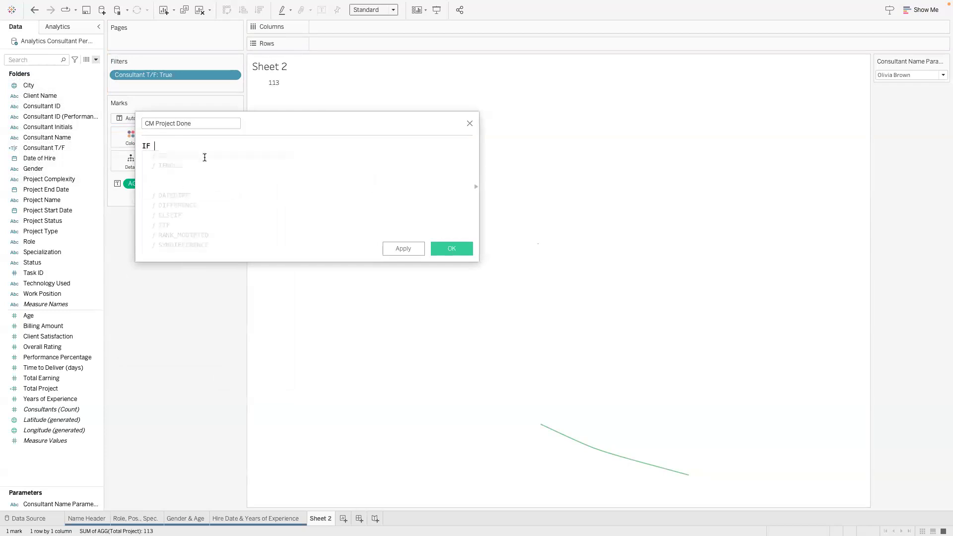
pyautogui.write('Month')
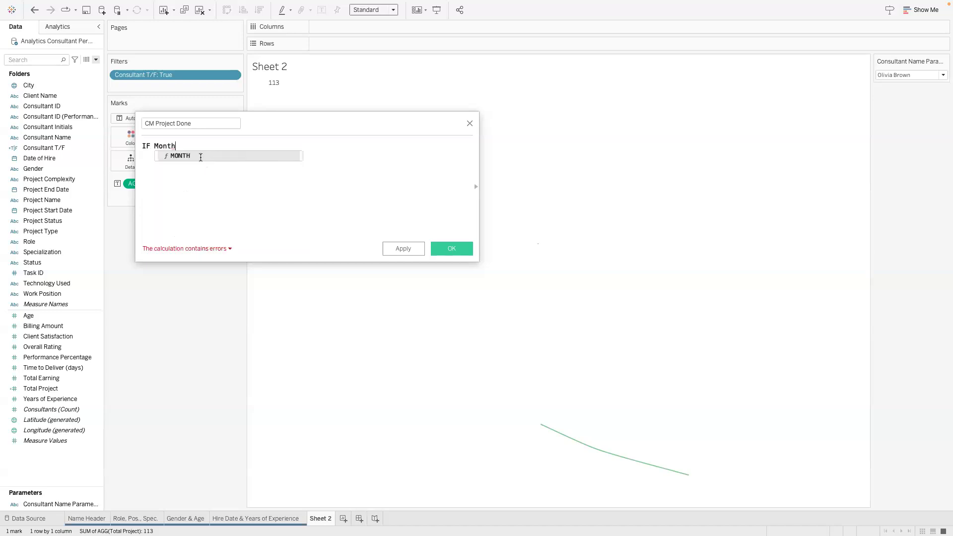
pyautogui.click(204, 156)
pyautogui.moveTo(214, 146); pyautogui.dragTo(154, 147)
pyautogui.press('BackSpace')
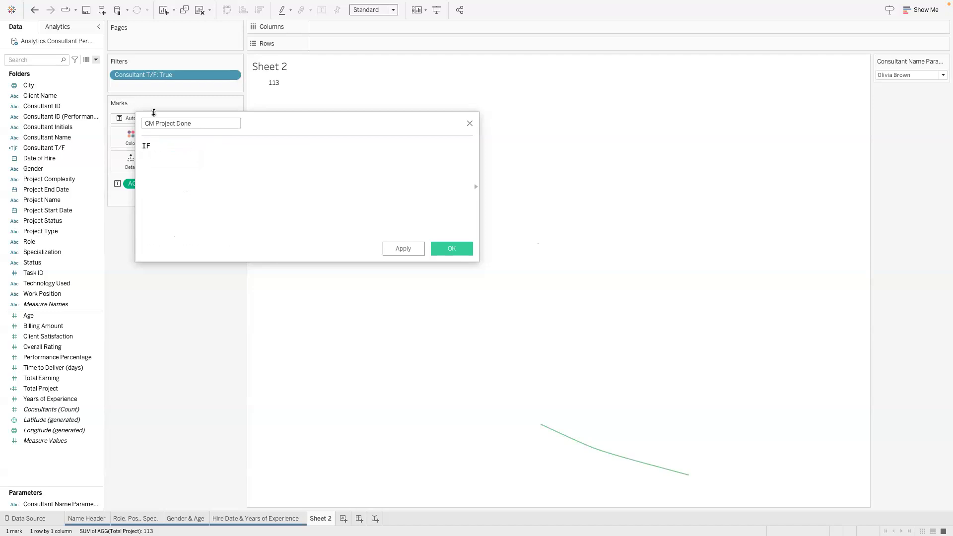
pyautogui.write('Mo')
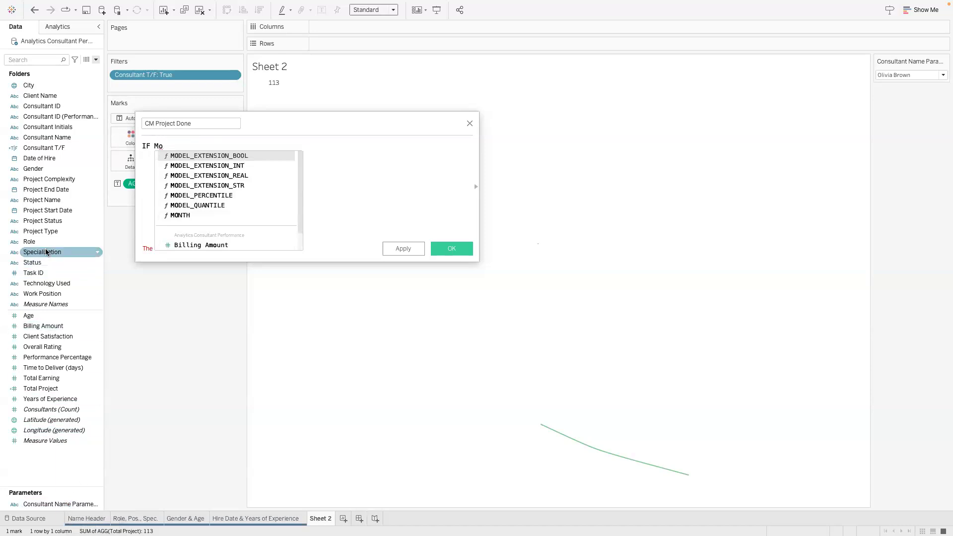
pyautogui.click(905, 76)
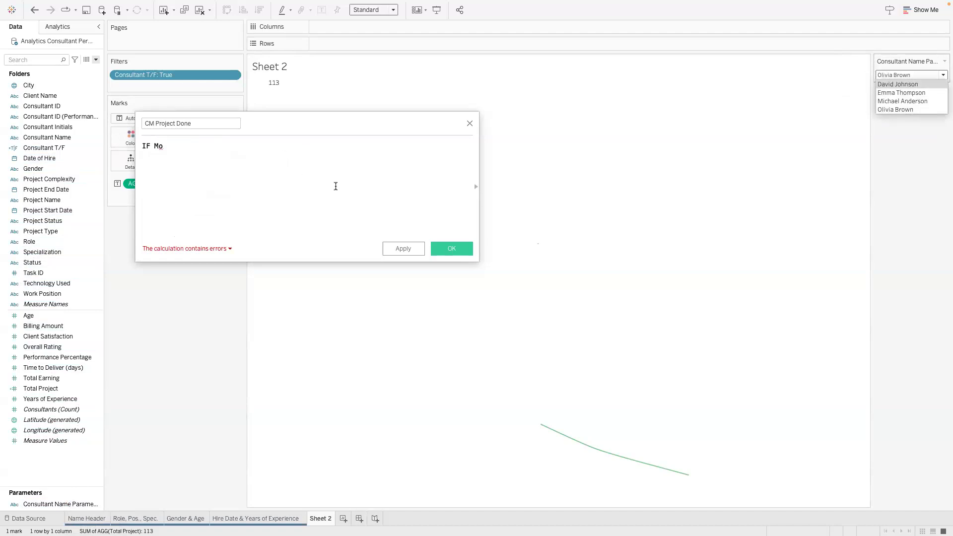
# - Create a parameter named Month Project Date Parameter with Integer data type and a list of allowable values
pyautogui.click(96, 60)
pyautogui.click(42, 77)
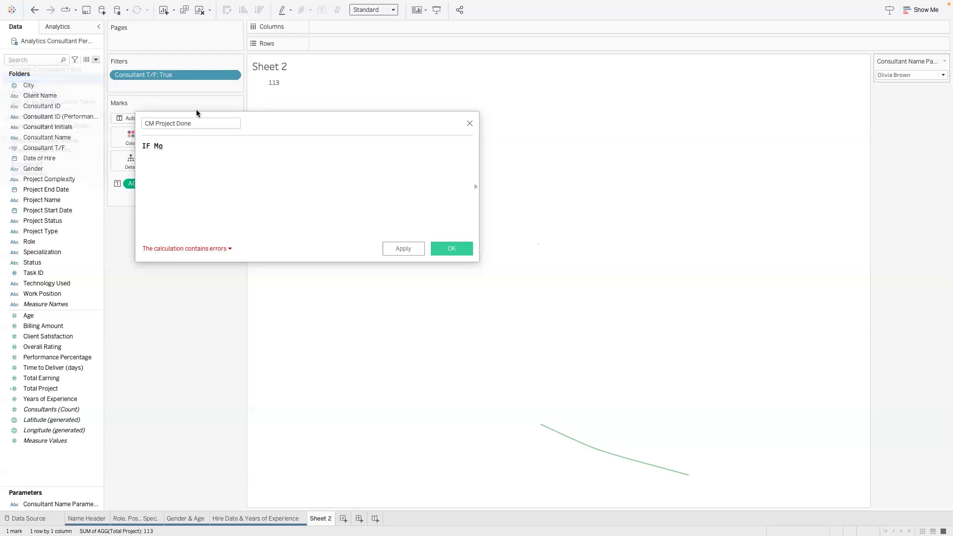
pyautogui.tripleClick(369, 195)
pyautogui.write('Month Project Dat')
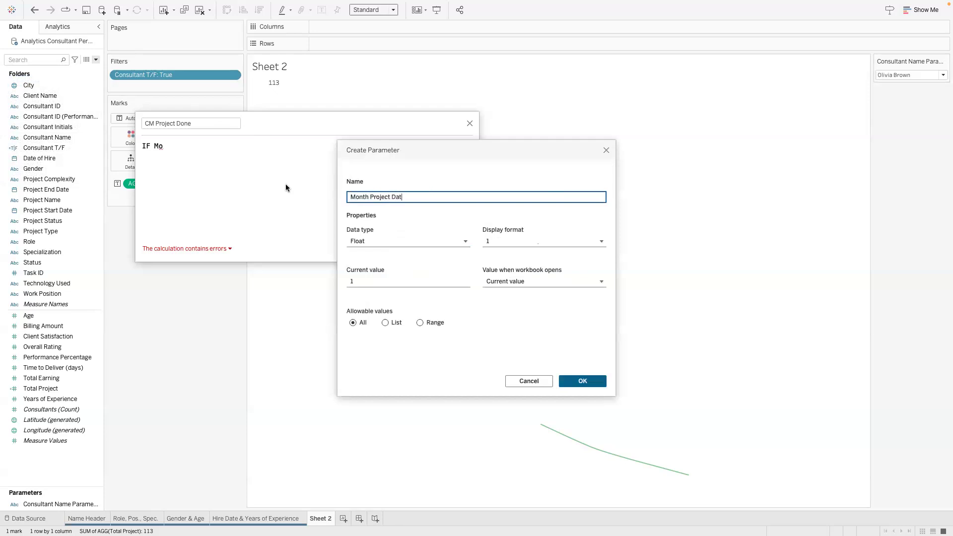
pyautogui.write('e Parameterr')
pyautogui.press('BackSpace')
pyautogui.click(386, 243)
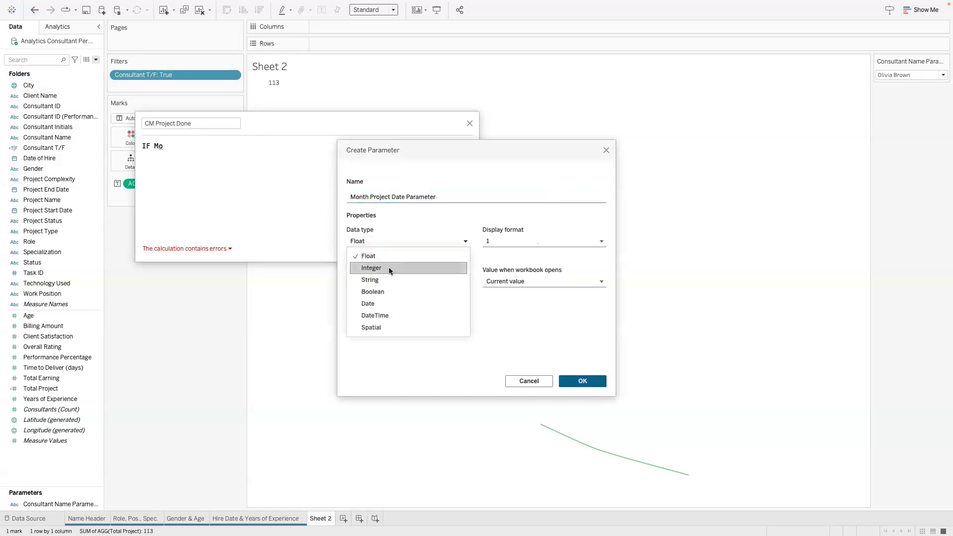
pyautogui.click(389, 268)
pyautogui.click(385, 323)
# - Add the list values 1 displayed as Jan and 2 displayed as Feb to the month parameter
pyautogui.click(379, 354)
pyautogui.write('1')
pyautogui.click(436, 355)
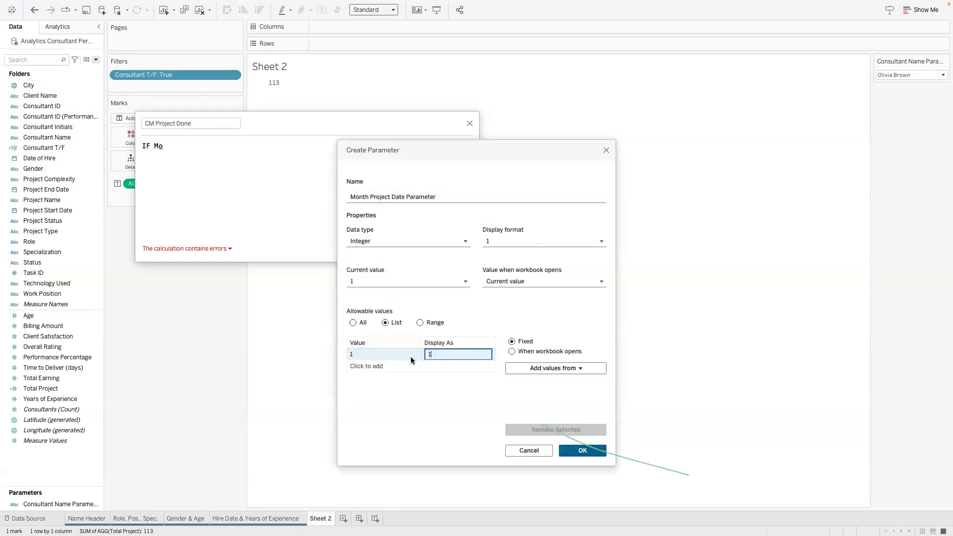
pyautogui.write('Jan')
pyautogui.click(398, 366)
pyautogui.write('2')
pyautogui.click(461, 364)
pyautogui.write('Feb')
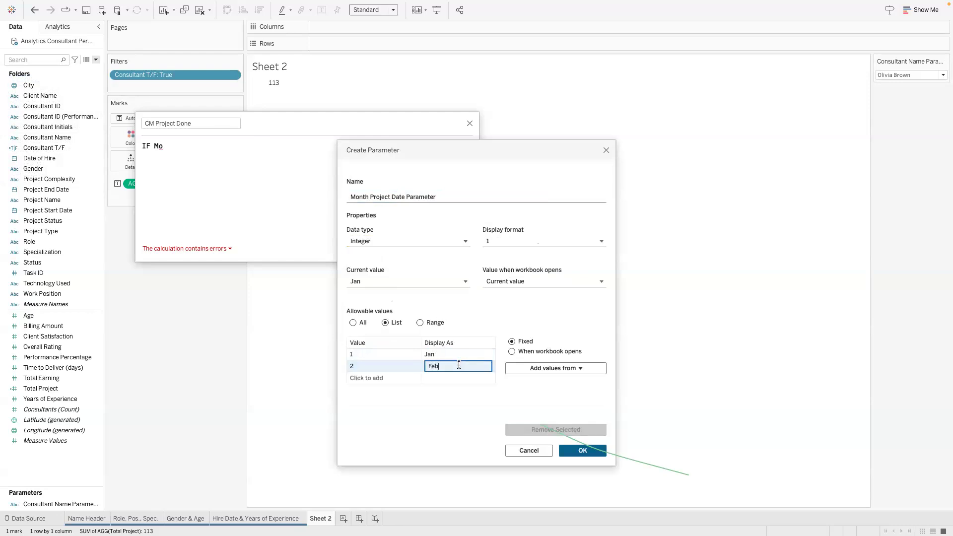
pyautogui.press('Return')
# - Add the list values 3 displayed as Mar and 4 displayed as Apr to the month parameter
pyautogui.click(408, 378)
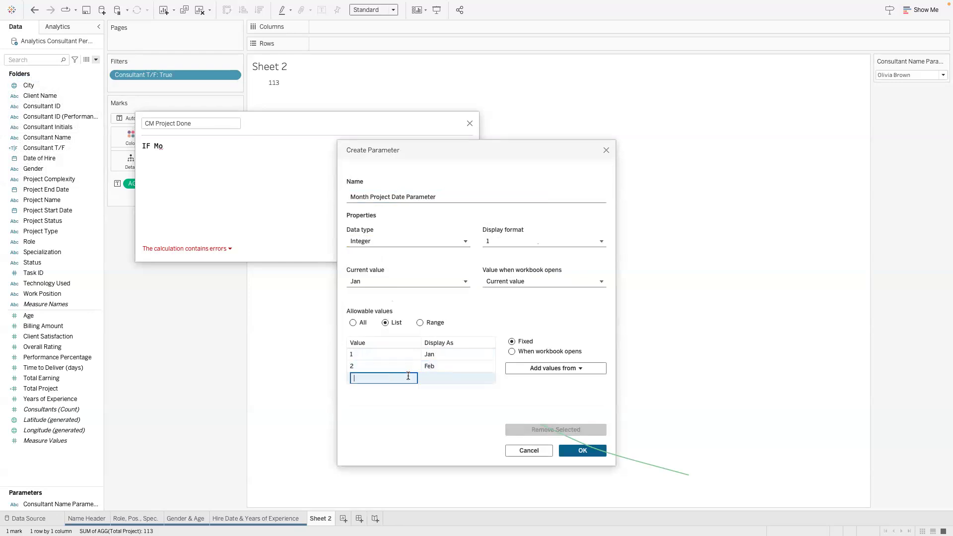
pyautogui.write('3')
pyautogui.click(428, 379)
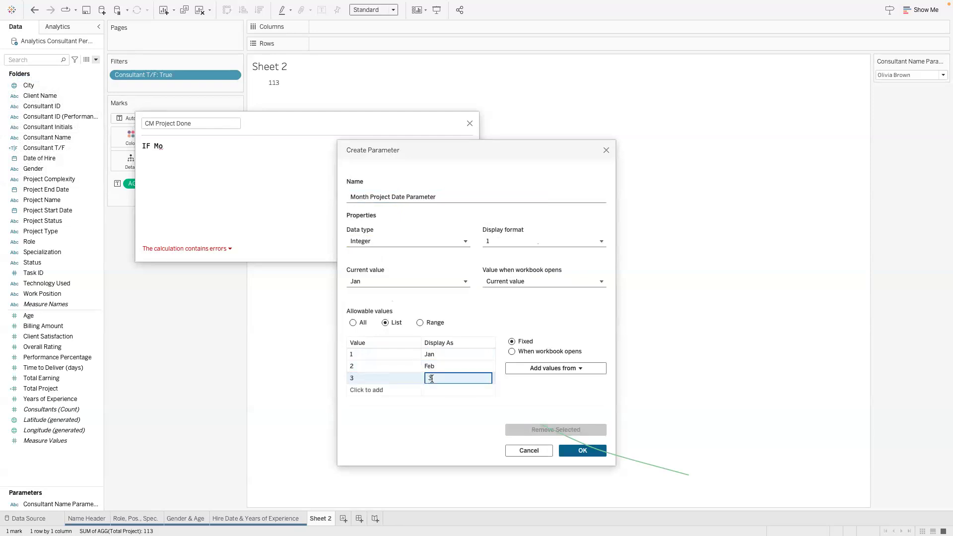
pyautogui.write('Mar')
pyautogui.press('Return')
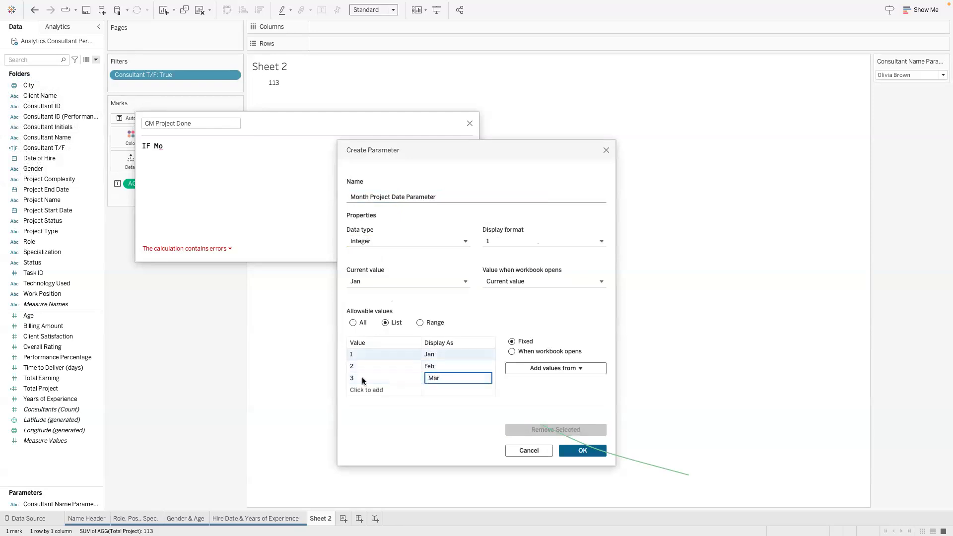
pyautogui.click(367, 390)
pyautogui.write('4')
pyautogui.click(442, 390)
pyautogui.write('Apr')
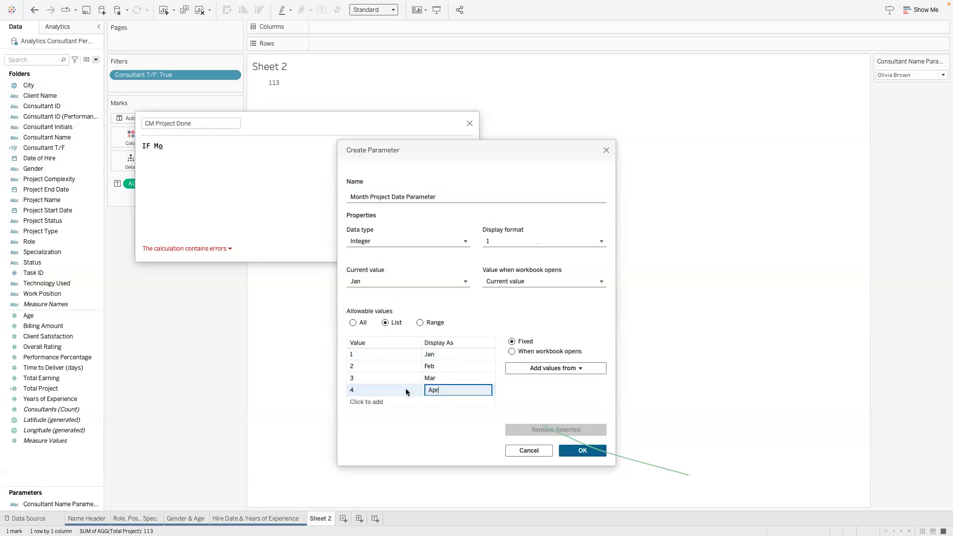
# - Add the list values 5 displayed as May and 6 displayed as Jun to the month parameter
pyautogui.click(396, 400)
pyautogui.write('3')
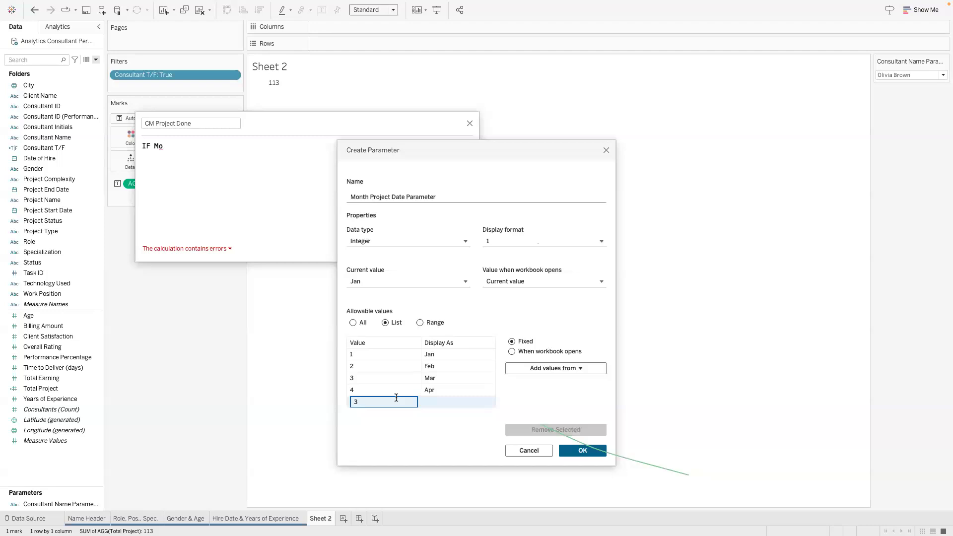
pyautogui.click(434, 401)
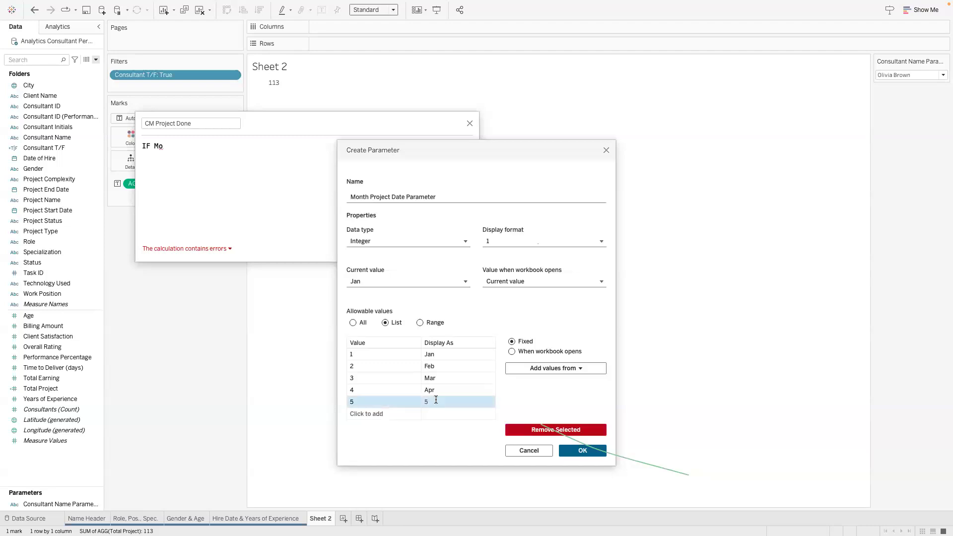
pyautogui.write('May')
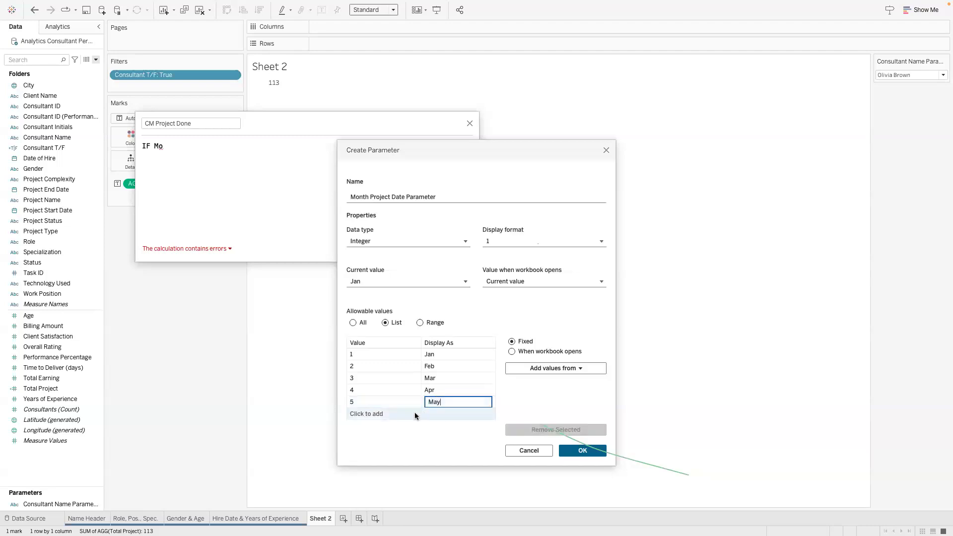
pyautogui.click(391, 413)
pyautogui.write('6')
pyautogui.click(449, 414)
pyautogui.moveTo(447, 414); pyautogui.dragTo(410, 418)
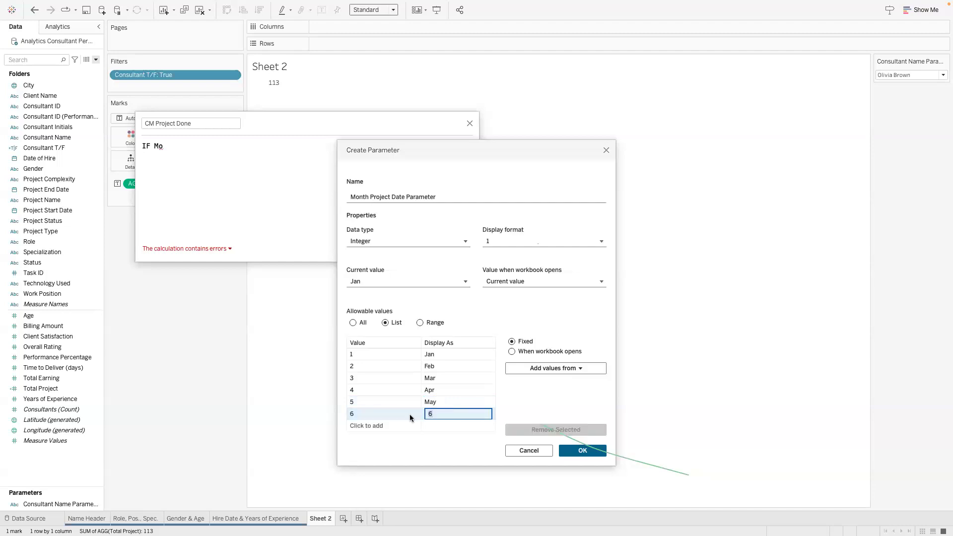
pyautogui.write('Jun')
# - Add the list values 7 displayed as Jul and 8 displayed as Aug to the month parameter
pyautogui.click(385, 425)
pyautogui.write('7')
pyautogui.click(434, 423)
pyautogui.click(434, 423)
pyautogui.write('Jul')
pyautogui.press('Tab')
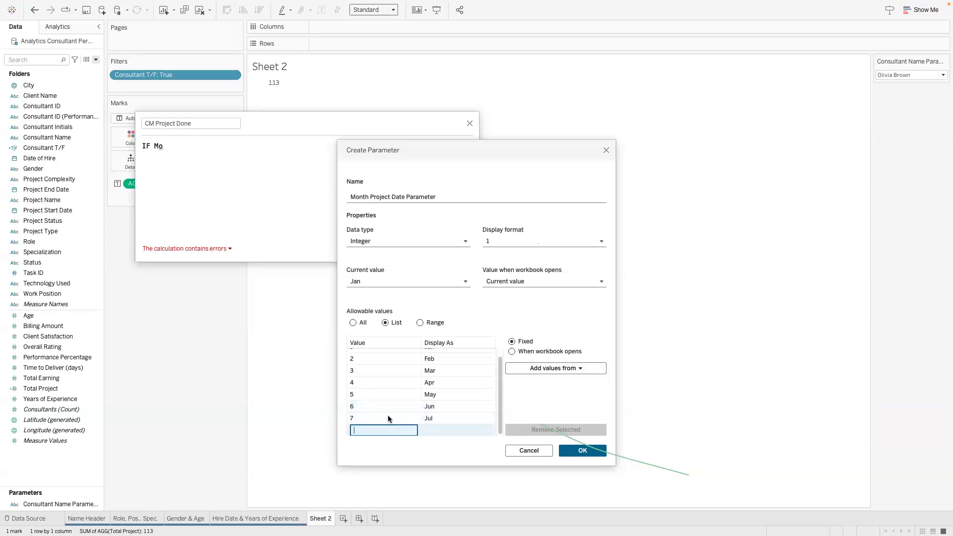
pyautogui.write('8')
pyautogui.press('Return')
pyautogui.click(438, 418)
pyautogui.click(441, 419)
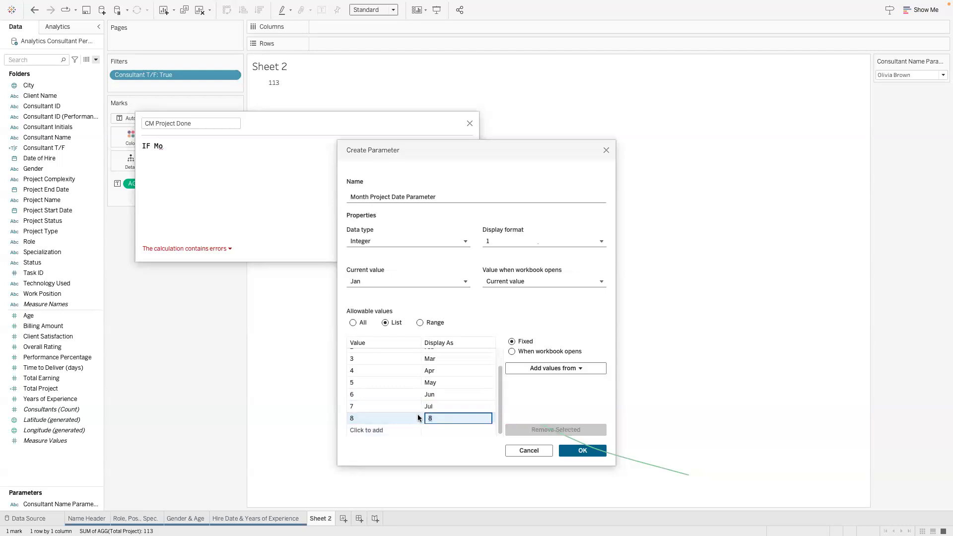
pyautogui.write('Aug')
# - Add the list values 9 displayed as Sep and 10 displayed as Oct to the month parameter
pyautogui.click(404, 426)
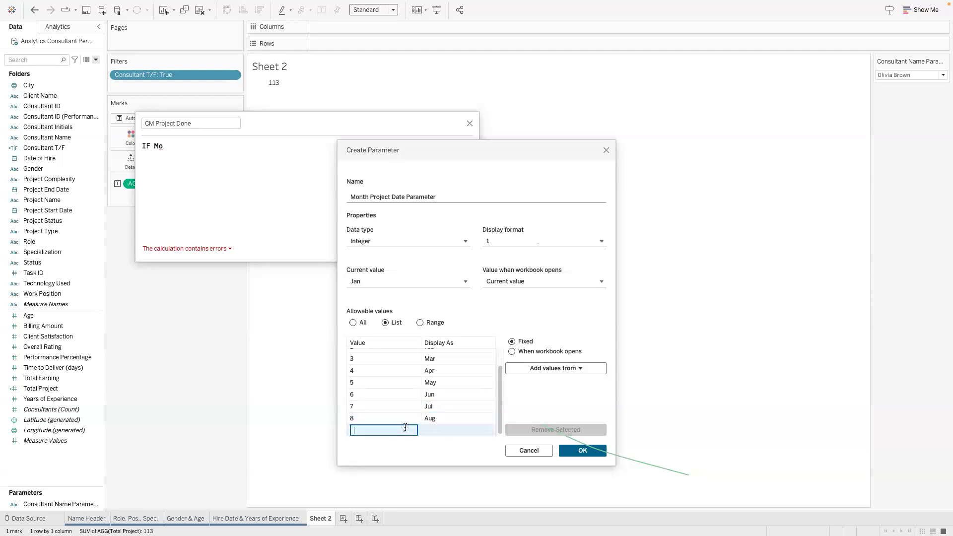
pyautogui.write('9')
pyautogui.press('Return')
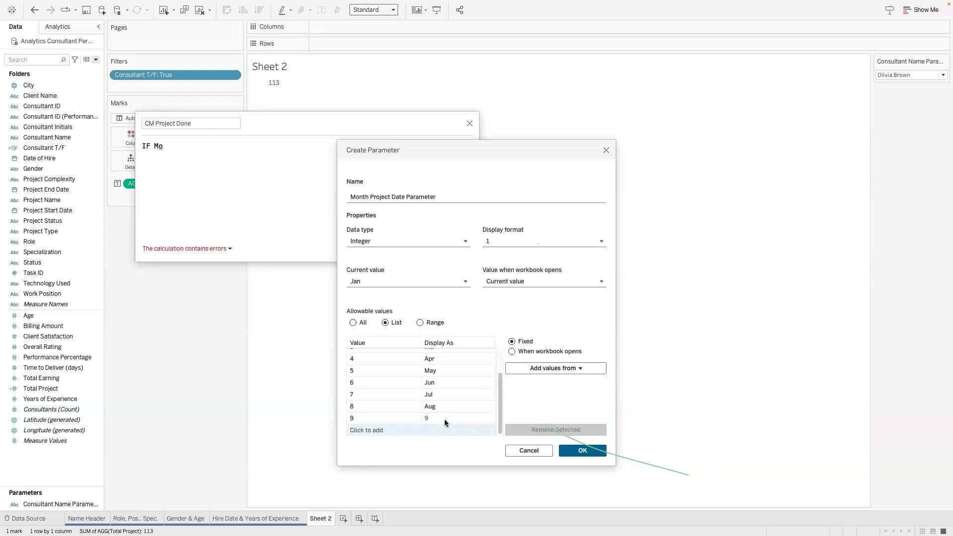
pyautogui.click(445, 420)
pyautogui.click(445, 419)
pyautogui.write('S')
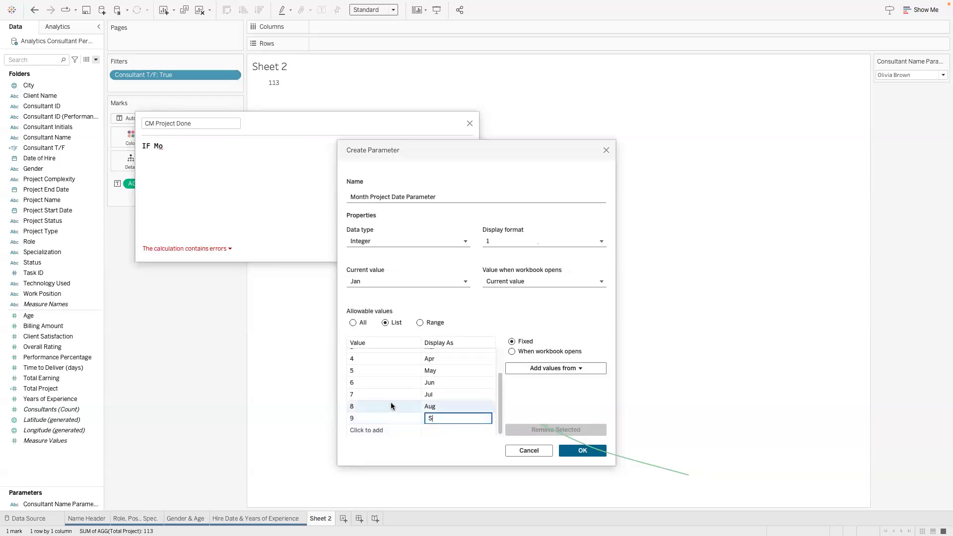
pyautogui.write('ep')
pyautogui.click(397, 429)
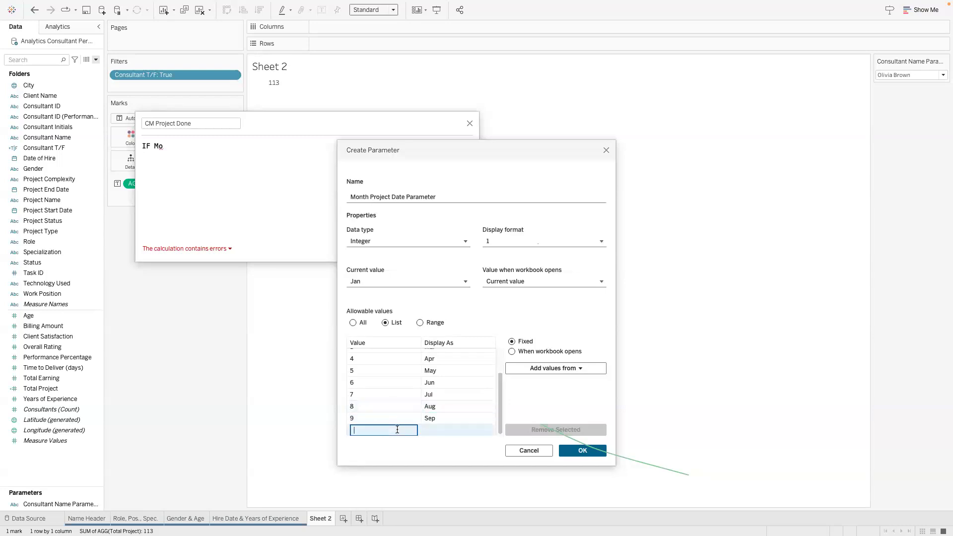
pyautogui.write('10')
pyautogui.press('Return')
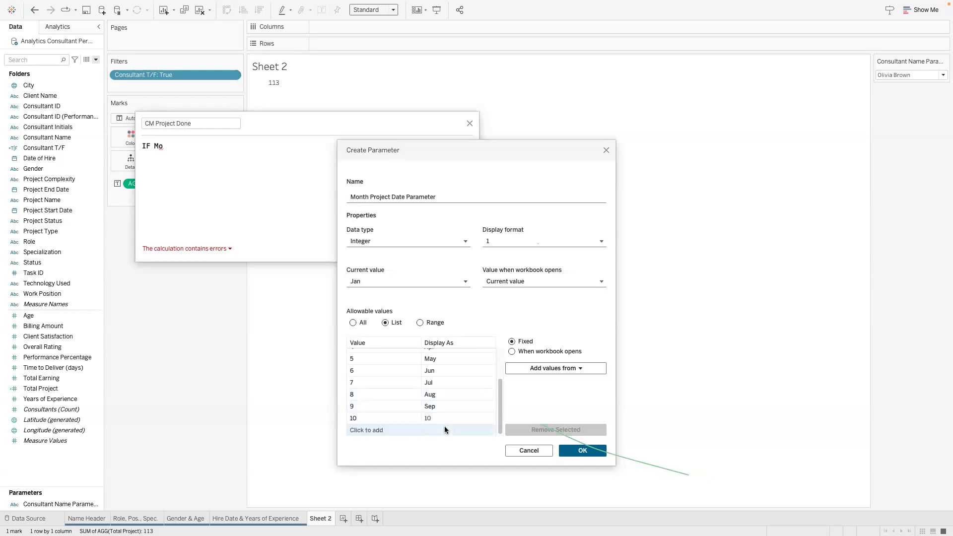
pyautogui.click(448, 419)
pyautogui.click(449, 418)
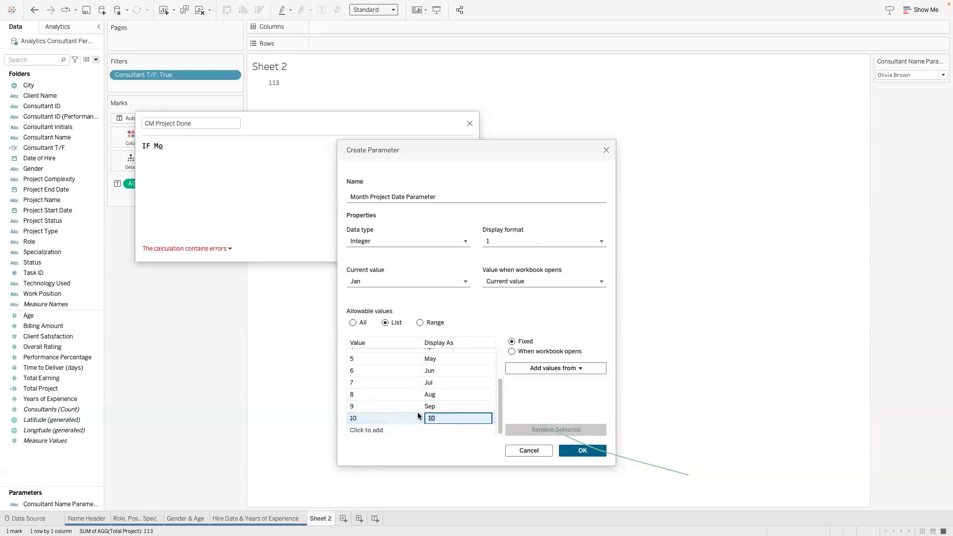
pyautogui.write('Oct')
# - Add the list values 11 displayed as Nov and 12 displayed as Dec, and create the month parameter
pyautogui.click(401, 430)
pyautogui.write('11')
pyautogui.press('Return')
pyautogui.click(442, 417)
pyautogui.click(442, 417)
pyautogui.write('Nov')
pyautogui.click(406, 427)
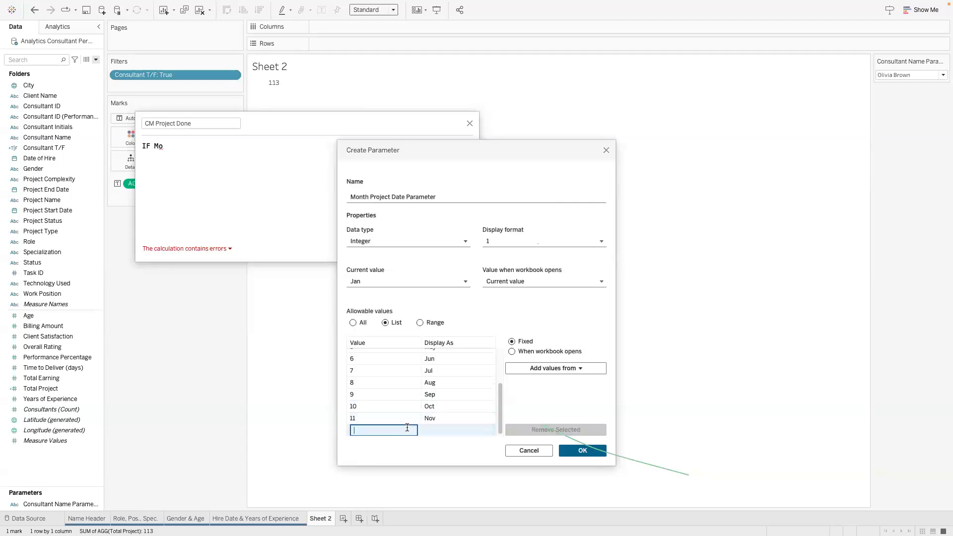
pyautogui.write('12')
pyautogui.click(446, 431)
pyautogui.doubleClick(443, 417)
pyautogui.write('Dec')
pyautogui.click(580, 451)
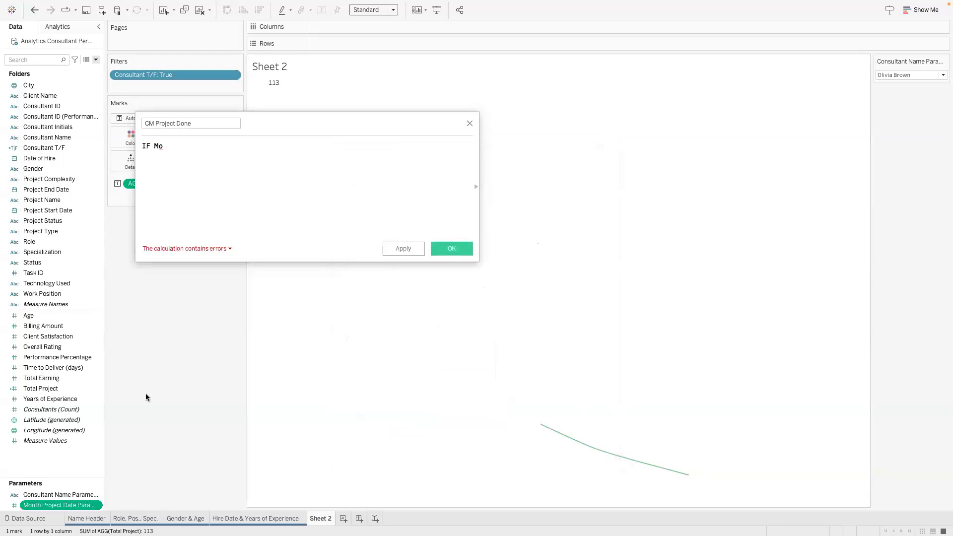
# - Show the Month Project Date Parameter control on Sheet 2 and set it to Feb
pyautogui.click(97, 506)
pyautogui.click(147, 354)
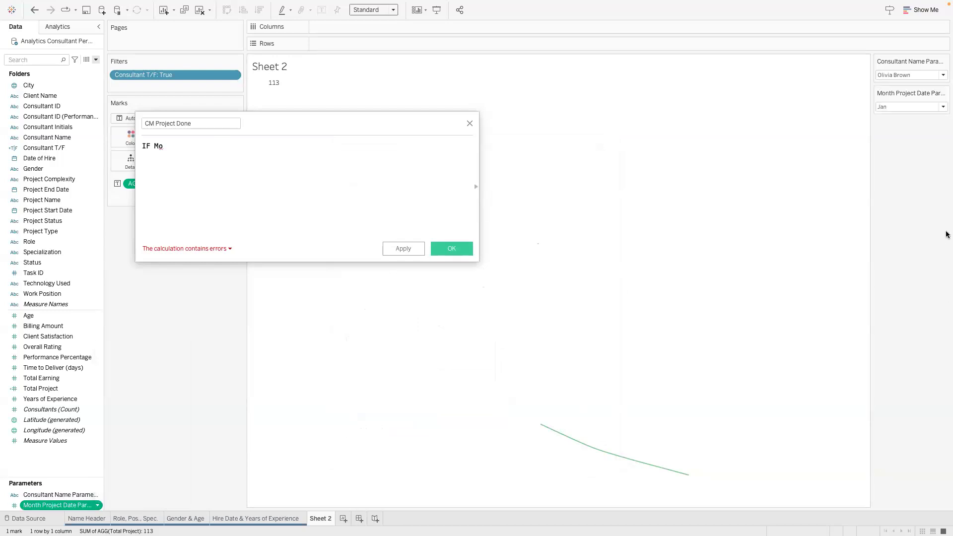
pyautogui.click(921, 108)
pyautogui.click(894, 124)
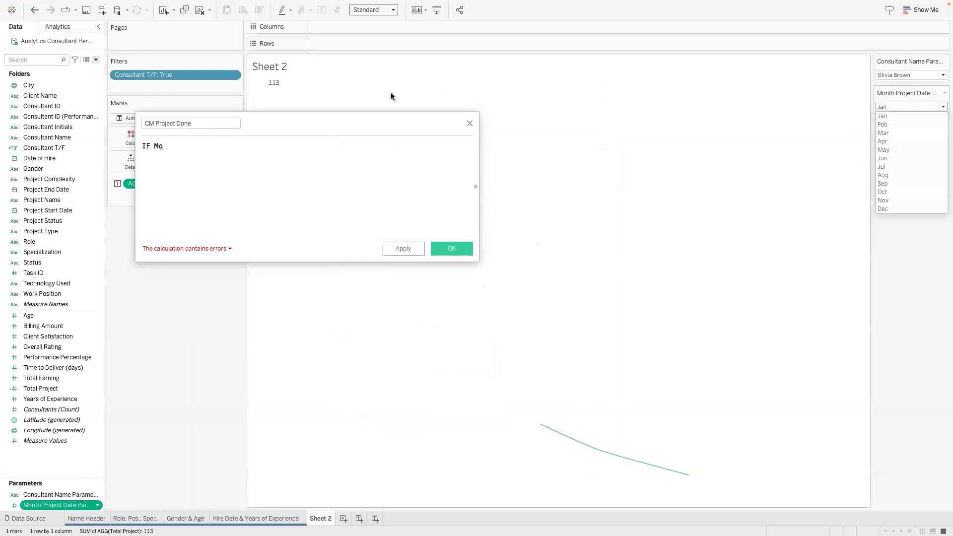
pyautogui.moveTo(374, 116); pyautogui.dragTo(289, 277)
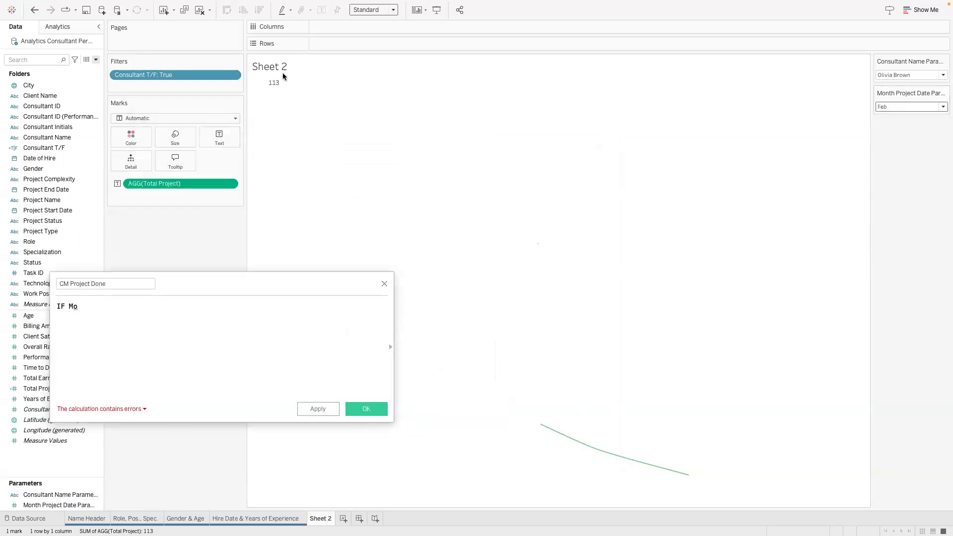
pyautogui.click(912, 107)
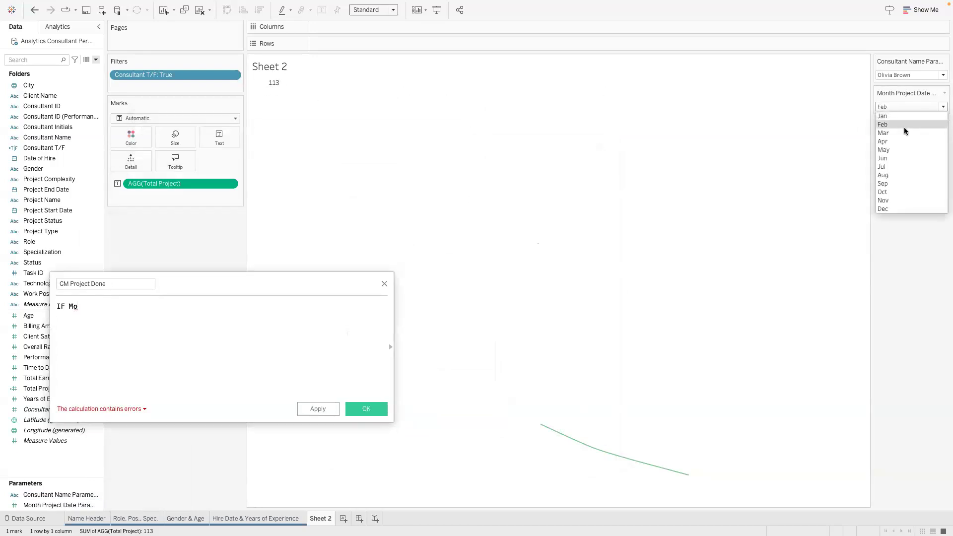
pyautogui.click(568, 82)
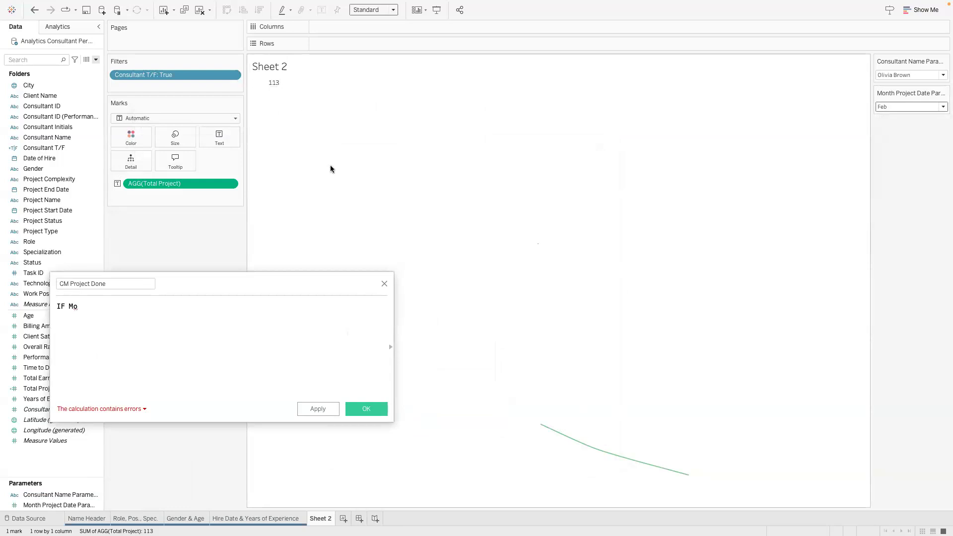
# - Start the IF condition of CM Project Done with [Month Project Date Parameter] followed by an equals sign
pyautogui.moveTo(252, 283); pyautogui.dragTo(525, 252)
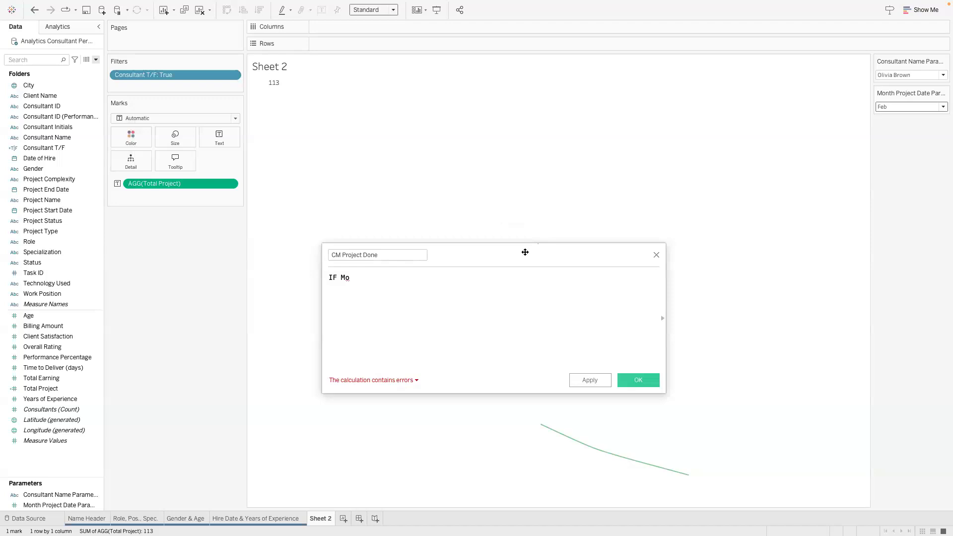
pyautogui.press('BackSpace')
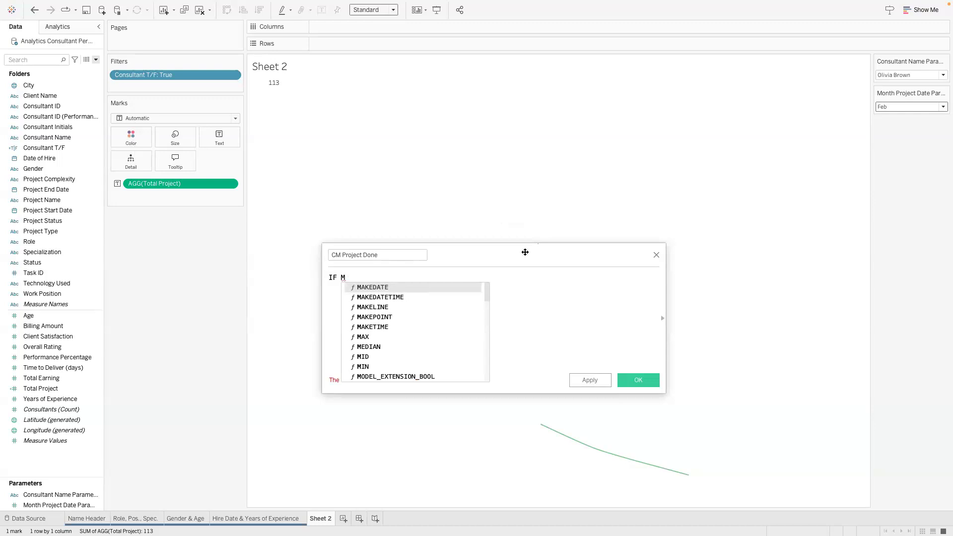
pyautogui.write('onth')
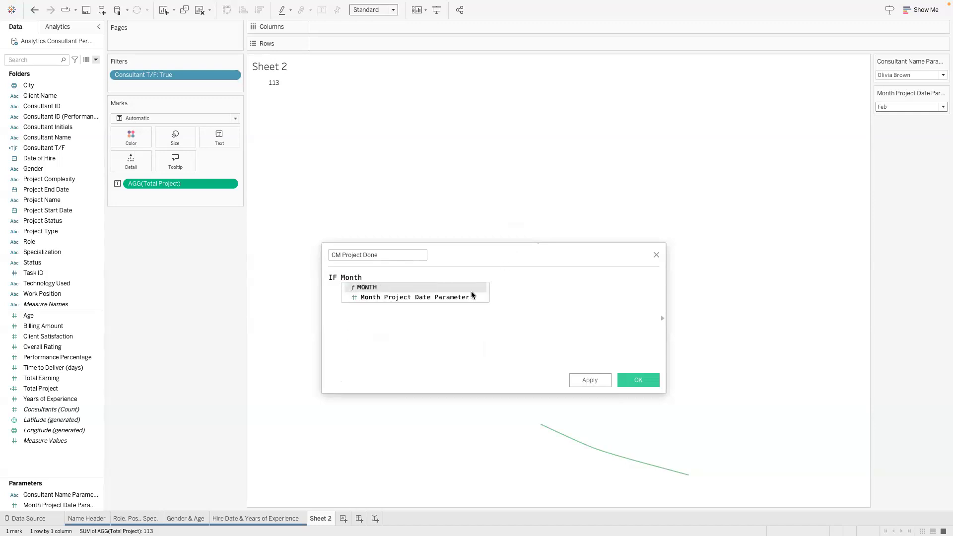
pyautogui.click(472, 297)
pyautogui.write('= ')
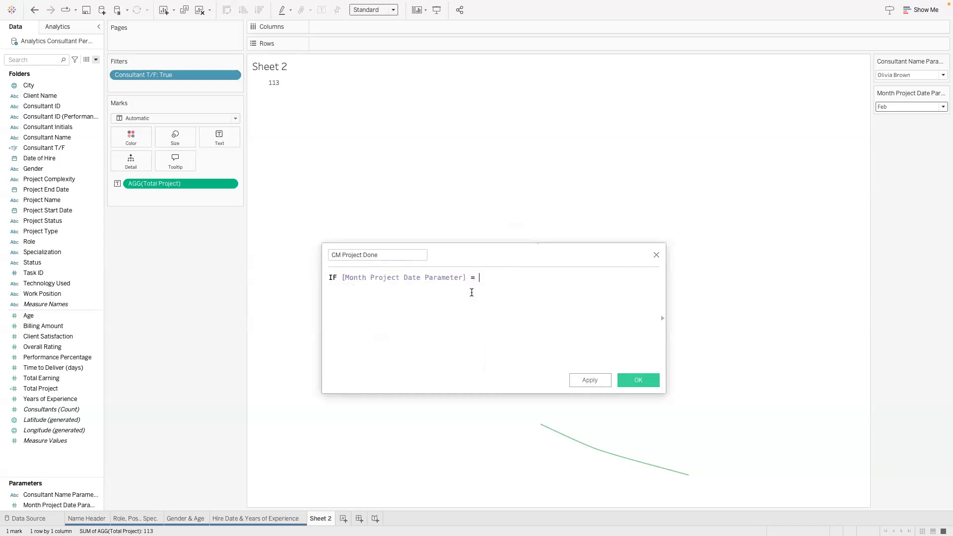
# - Complete the IF condition by comparing the parameter with MONTH([Project End Date])
pyautogui.write('MONTH(')
pyautogui.click(512, 287)
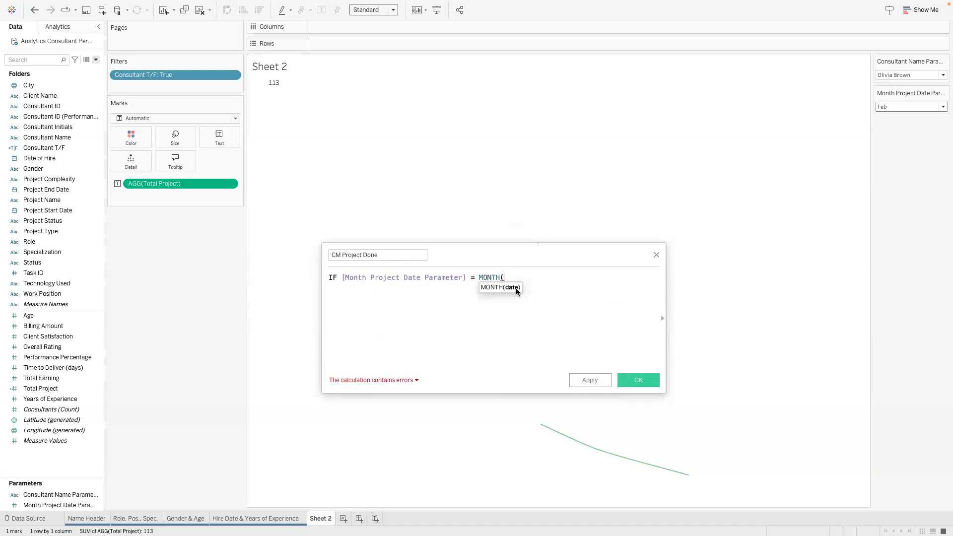
pyautogui.moveTo(73, 187); pyautogui.dragTo(611, 275)
pyautogui.hotkey('ctrl', 'z')
pyautogui.write('Proj')
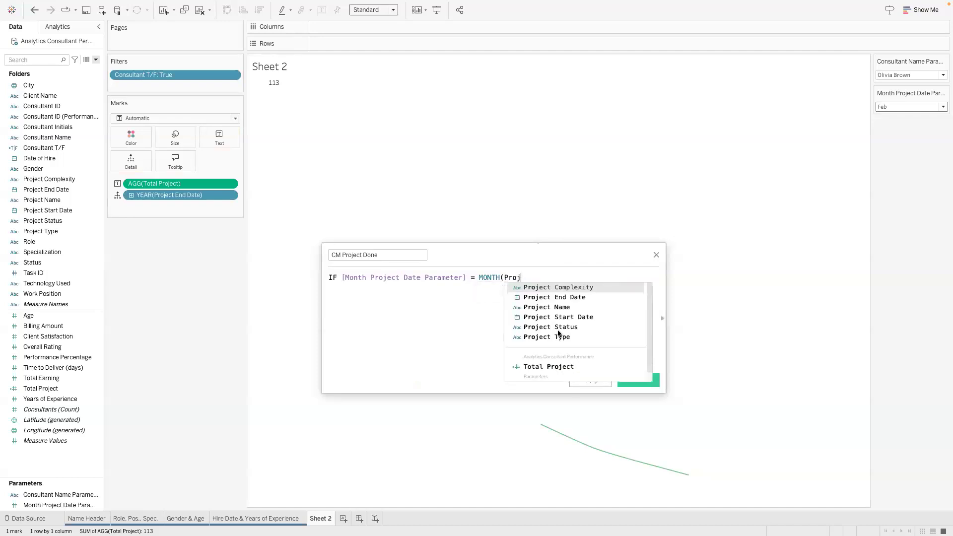
pyautogui.click(569, 298)
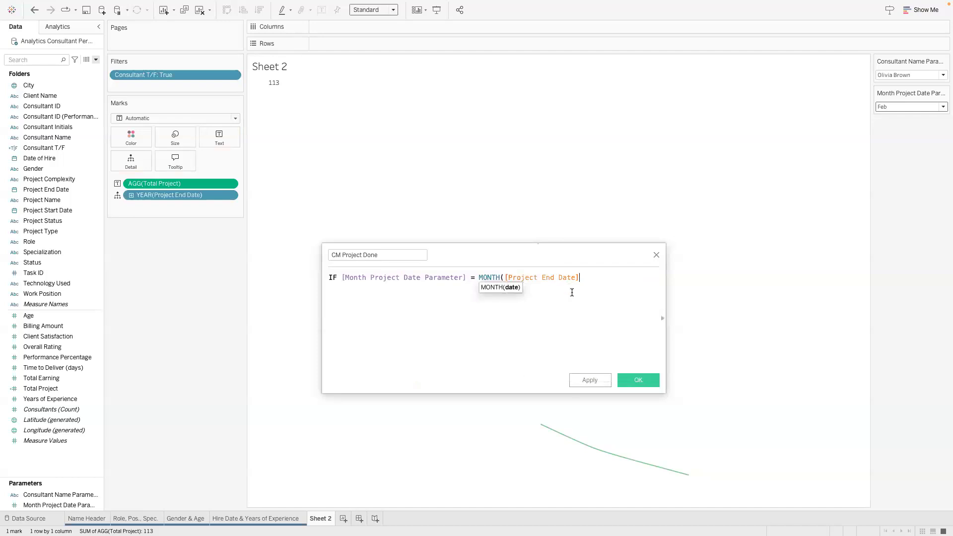
pyautogui.write(')')
# - Finish the CM Project Done formula with THEN [Task ID] and END on separate lines
pyautogui.press('Return')
pyautogui.write('THEN')
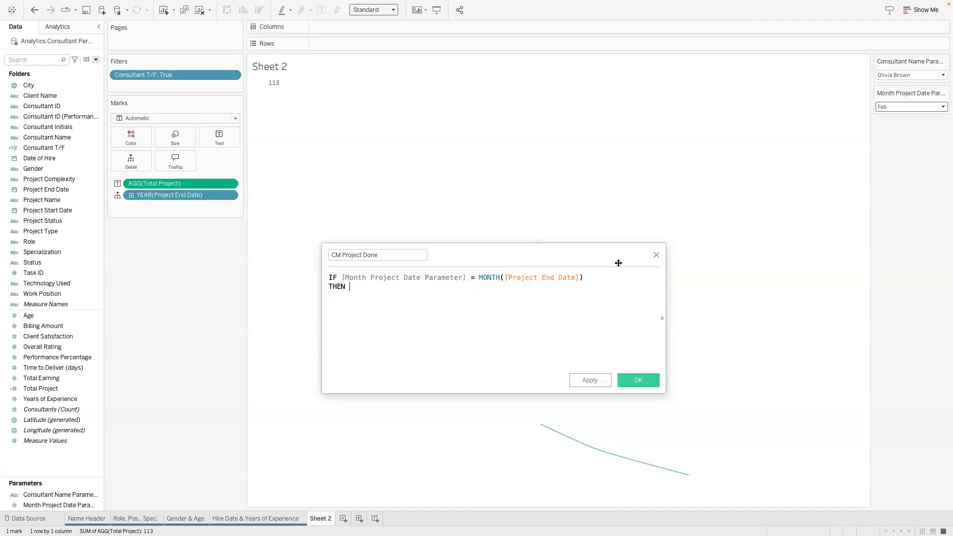
pyautogui.write(' TAsk')
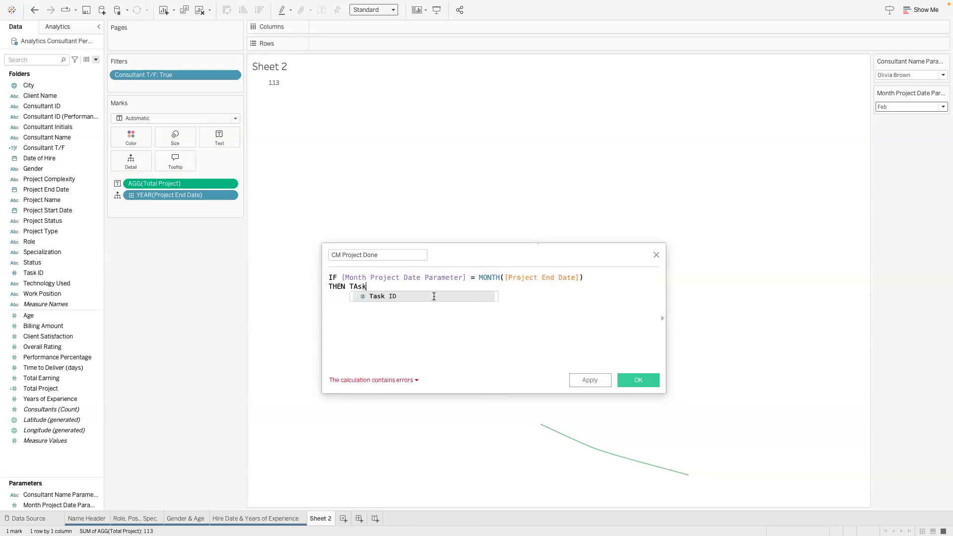
pyautogui.press('Return')
pyautogui.write('ENBD')
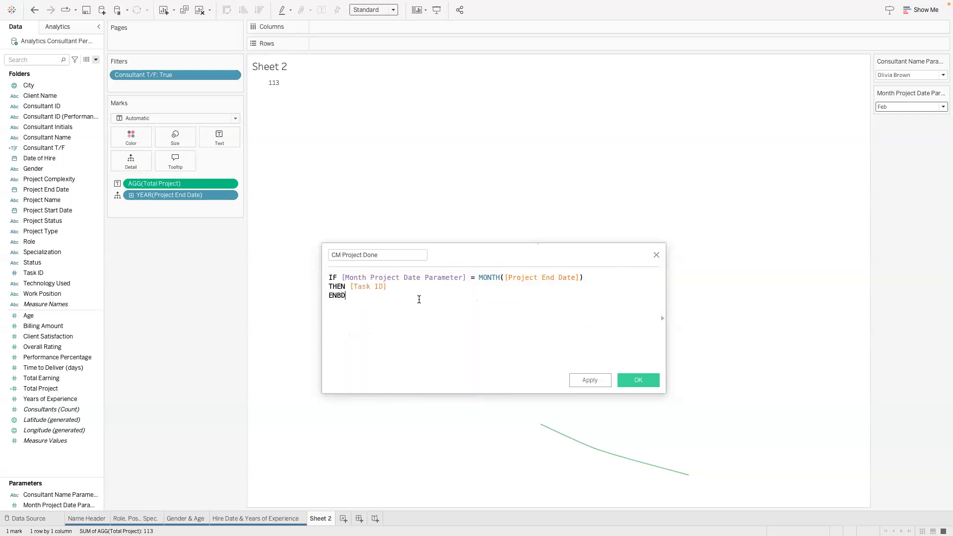
pyautogui.press('BackSpace')
pyautogui.press('BackSpace')
pyautogui.write('D')
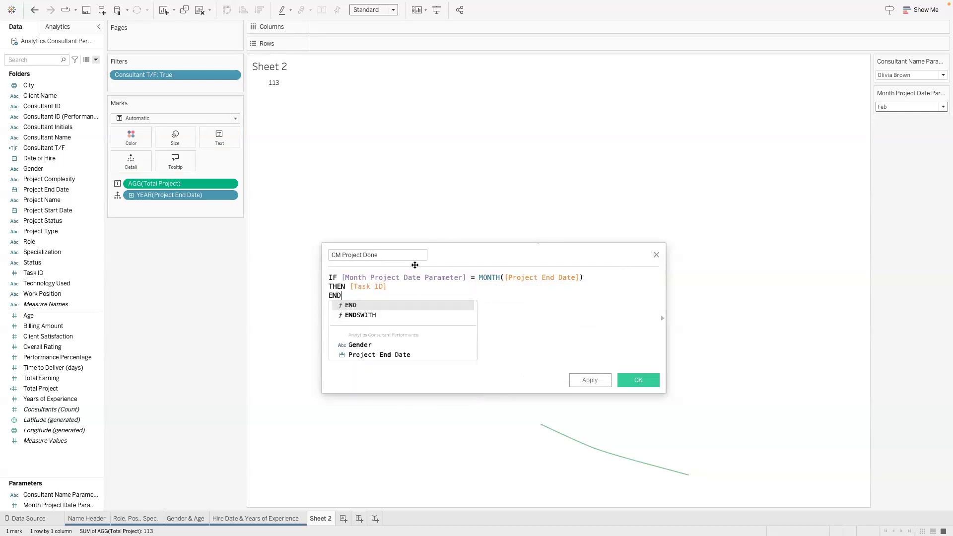
pyautogui.click(447, 293)
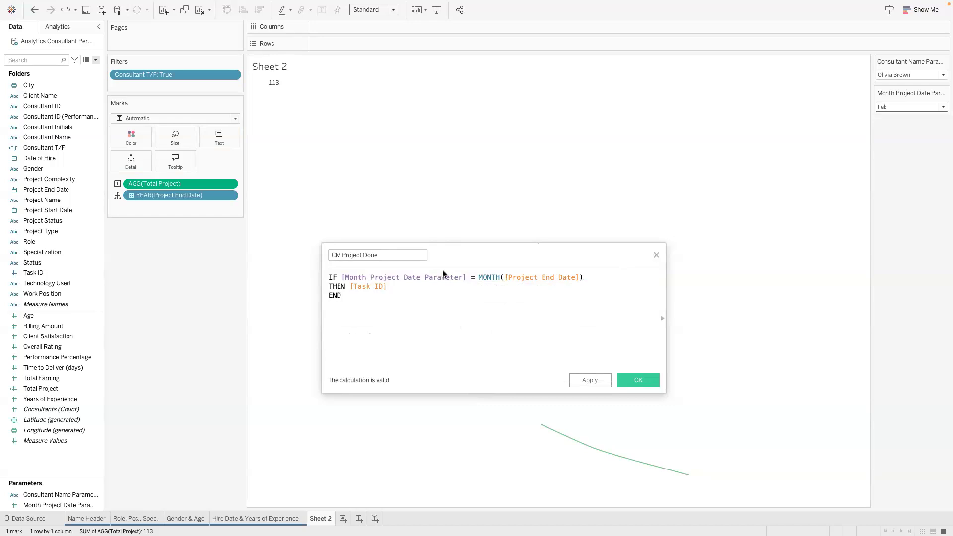
# - Review the formula's parameter, MONTH([Project End Date]) and Task ID parts, then the whole expression
pyautogui.moveTo(341, 277); pyautogui.dragTo(465, 277)
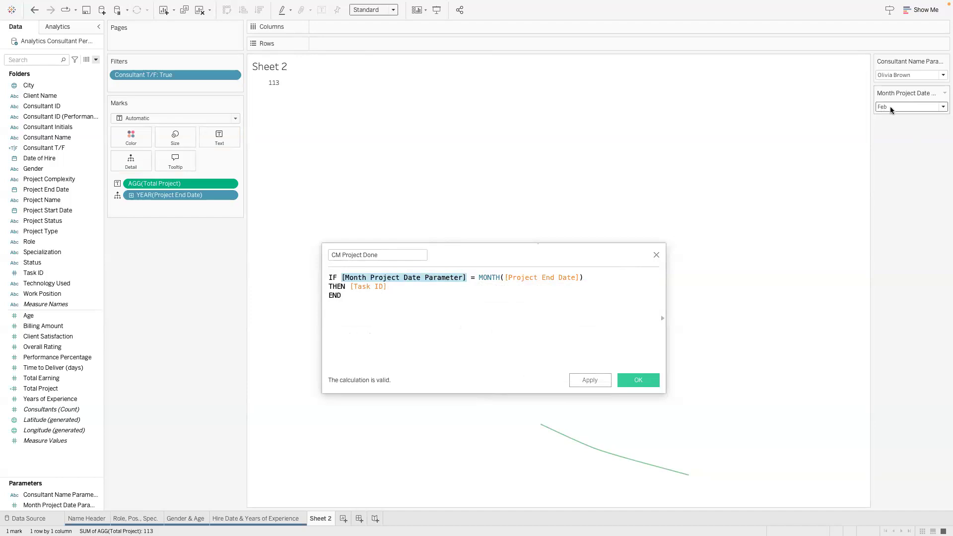
pyautogui.click(478, 277)
pyautogui.keyDown('shift'); pyautogui.click(604, 273); pyautogui.keyUp('shift')
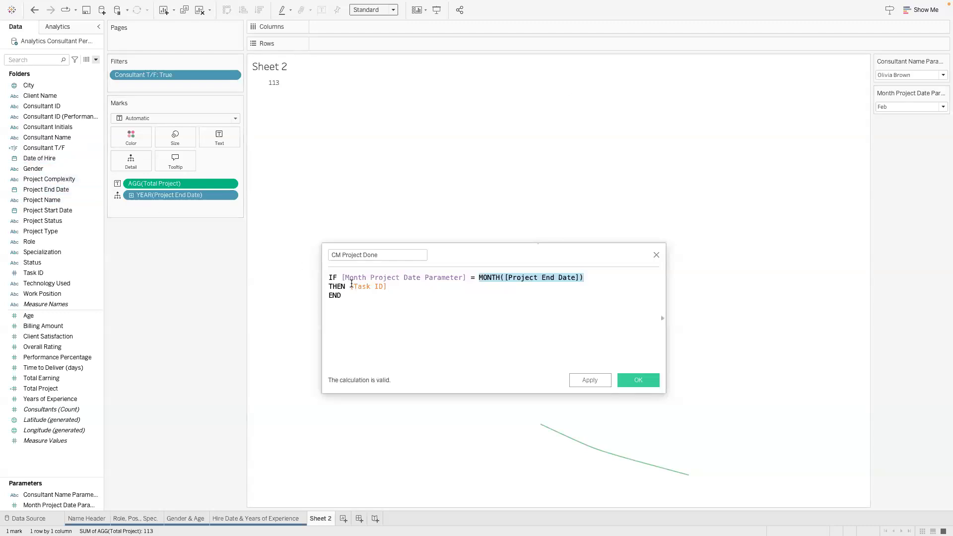
pyautogui.moveTo(347, 286); pyautogui.dragTo(393, 294)
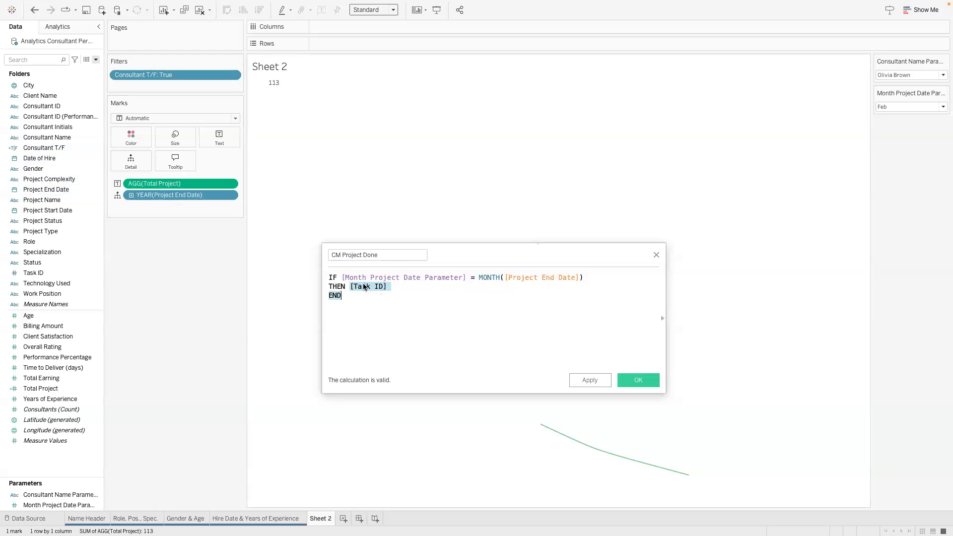
pyautogui.click(330, 277)
pyautogui.hotkey('ctrl', 'a')
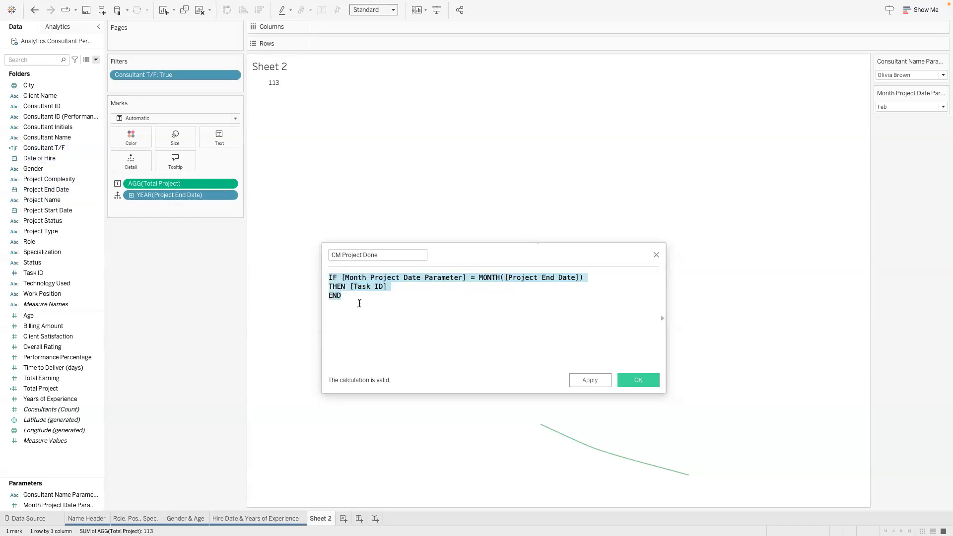
# - Wrap the CM Project Done expression in COUNT( ) around the whole IF…END block and save the calculation
pyautogui.click(329, 277)
pyautogui.write('COPU')
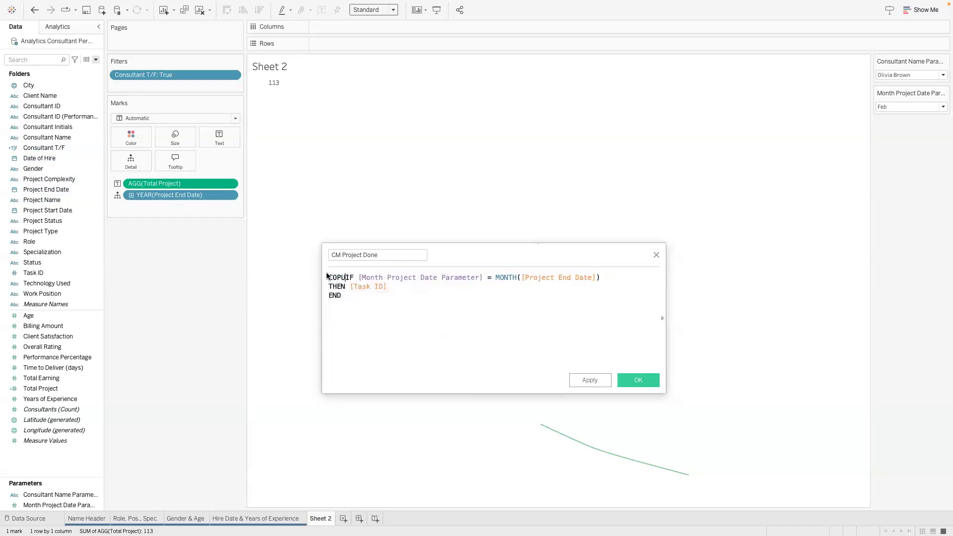
pyautogui.press('BackSpace')
pyautogui.press('BackSpace')
pyautogui.write('UNT(')
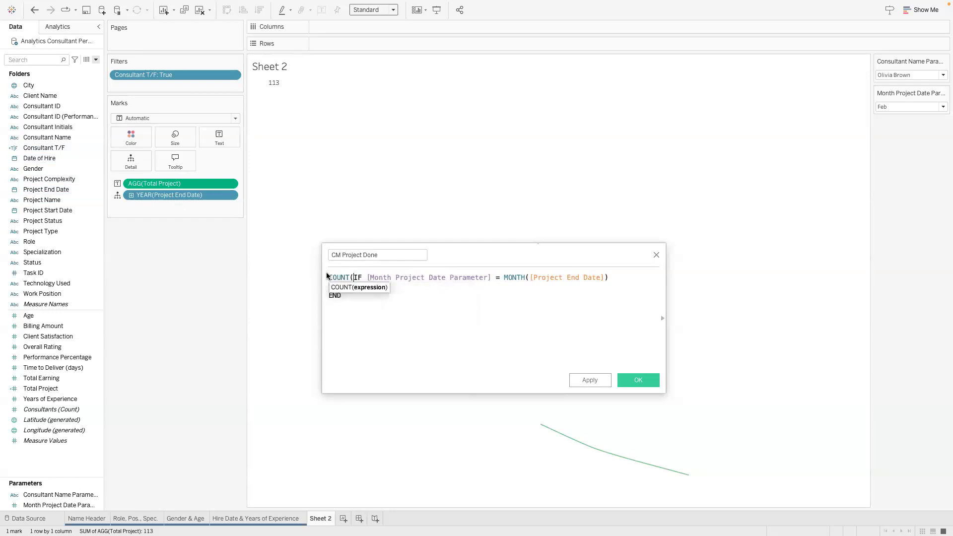
pyautogui.click(348, 296)
pyautogui.write(')')
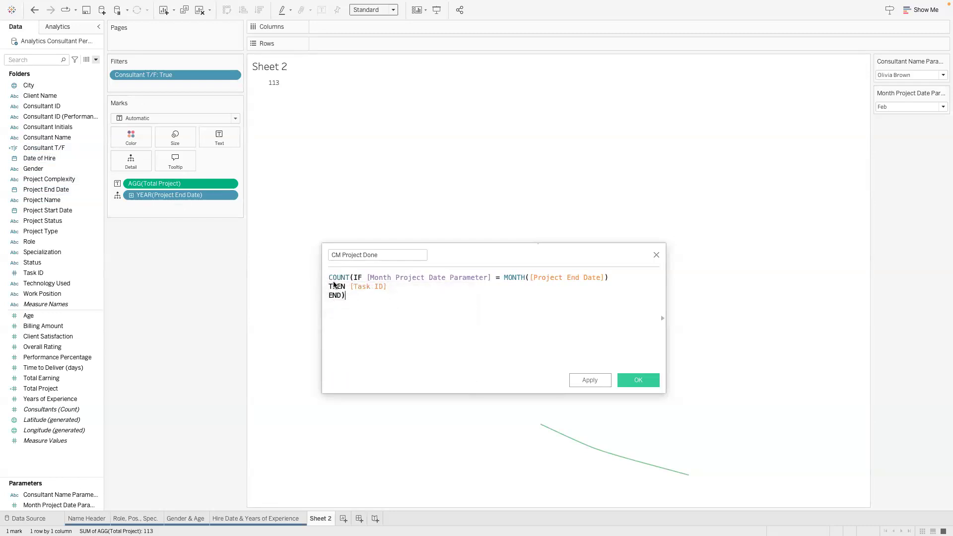
pyautogui.moveTo(349, 287); pyautogui.dragTo(455, 287)
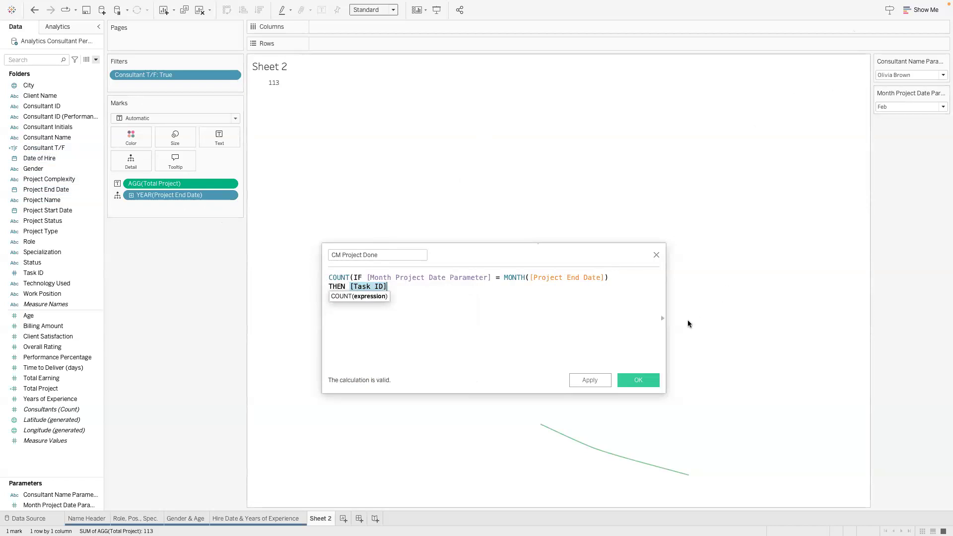
pyautogui.click(638, 379)
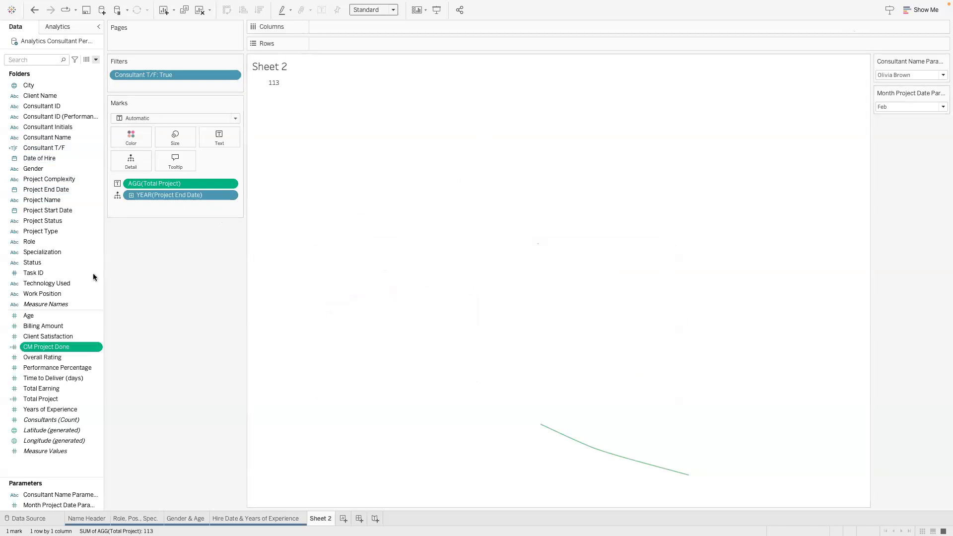
# - Create a data folder named Project containing the CM Project Done field
pyautogui.click(98, 347)
pyautogui.click(198, 316)
pyautogui.write('P')
pyautogui.press('Return')
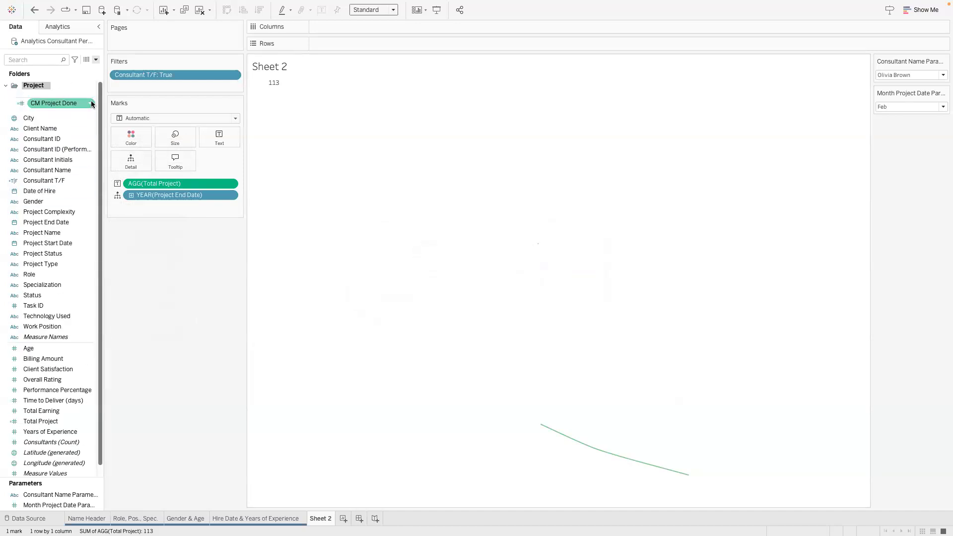
# - Duplicate the CM Project Done field within the Project folder and add the copy to the sheet
pyautogui.click(92, 103)
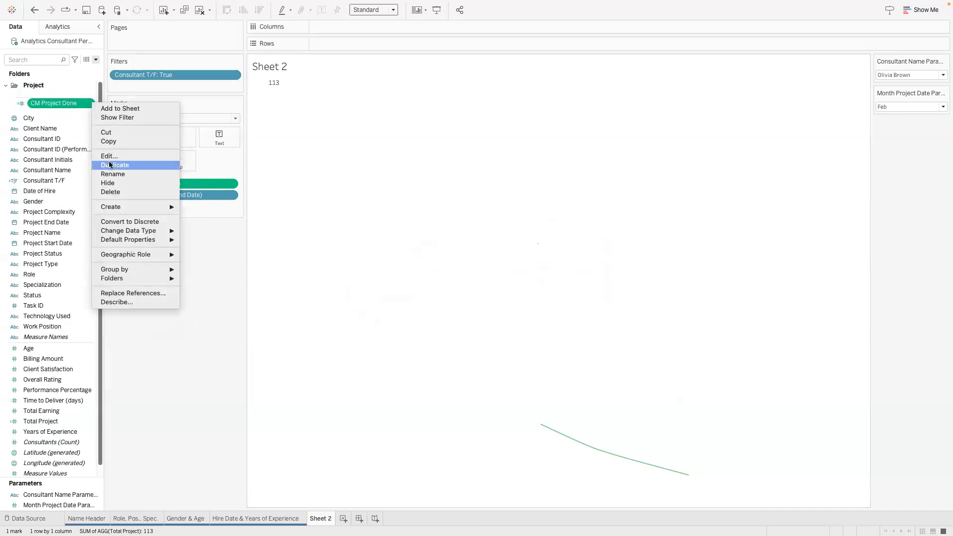
pyautogui.click(110, 165)
pyautogui.click(91, 113)
pyautogui.click(92, 114)
pyautogui.click(92, 114)
pyautogui.click(103, 122)
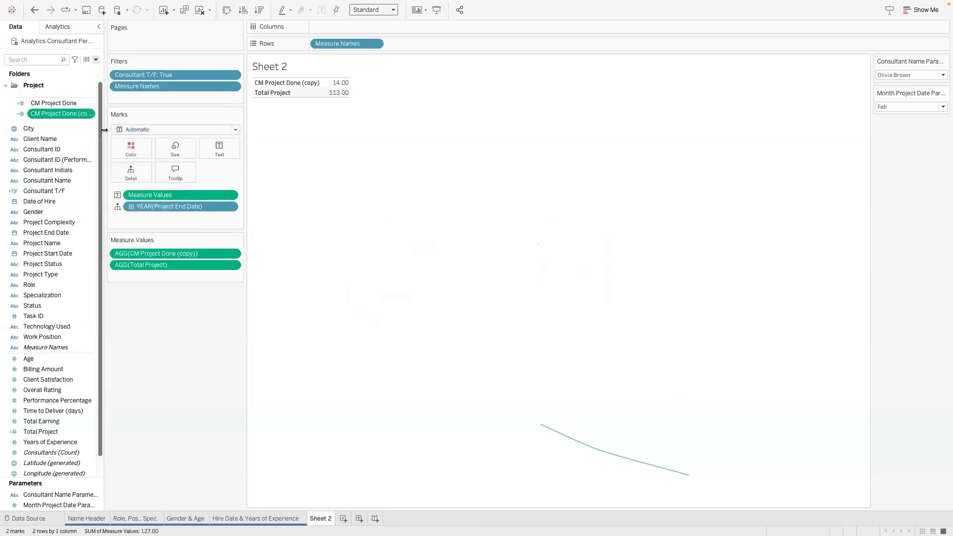
# - Rename the duplicated calculation PM Project Done, append -1 after MONTH([Project End Date]) in its condition, and save it
pyautogui.click(93, 115)
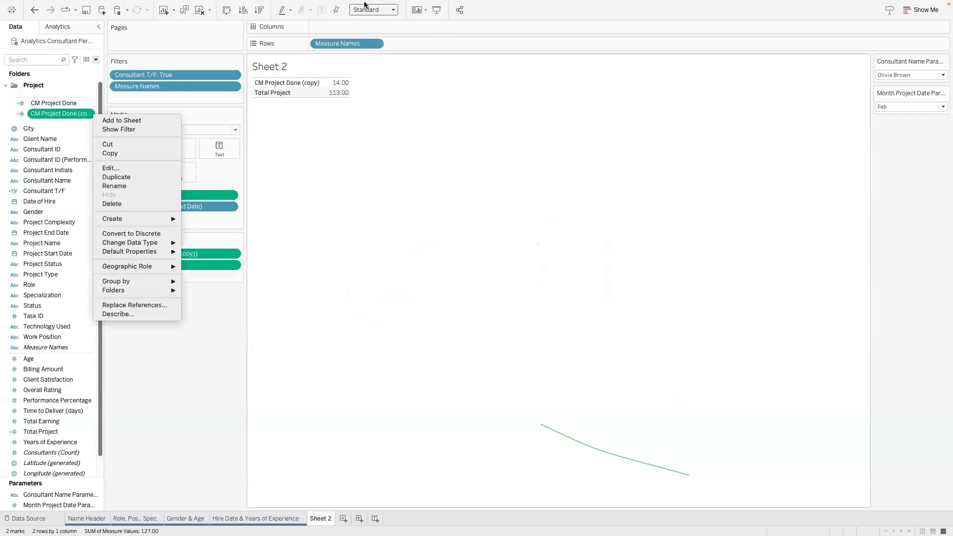
pyautogui.moveTo(175, 252)
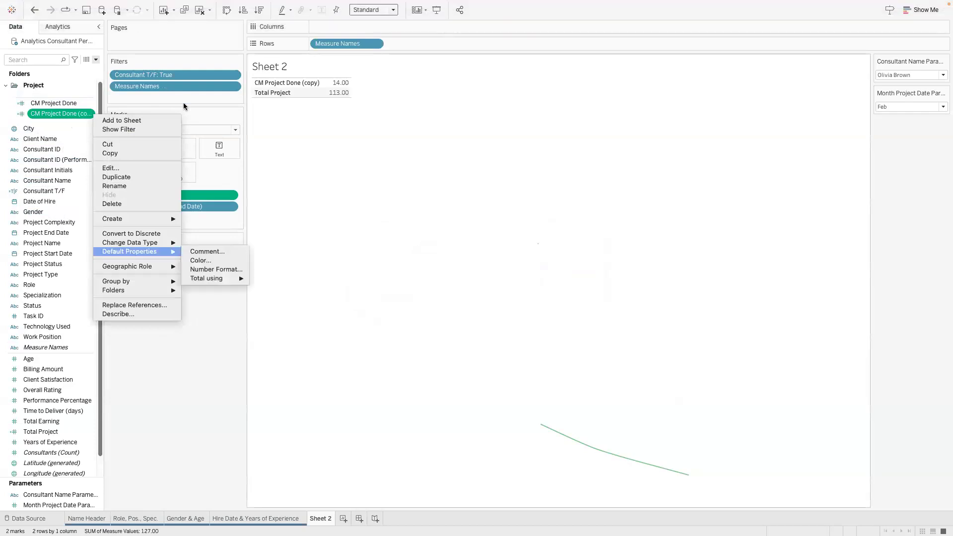
pyautogui.click(110, 169)
pyautogui.press('BackSpace')
pyautogui.press('BackSpace')
pyautogui.press('BackSpace')
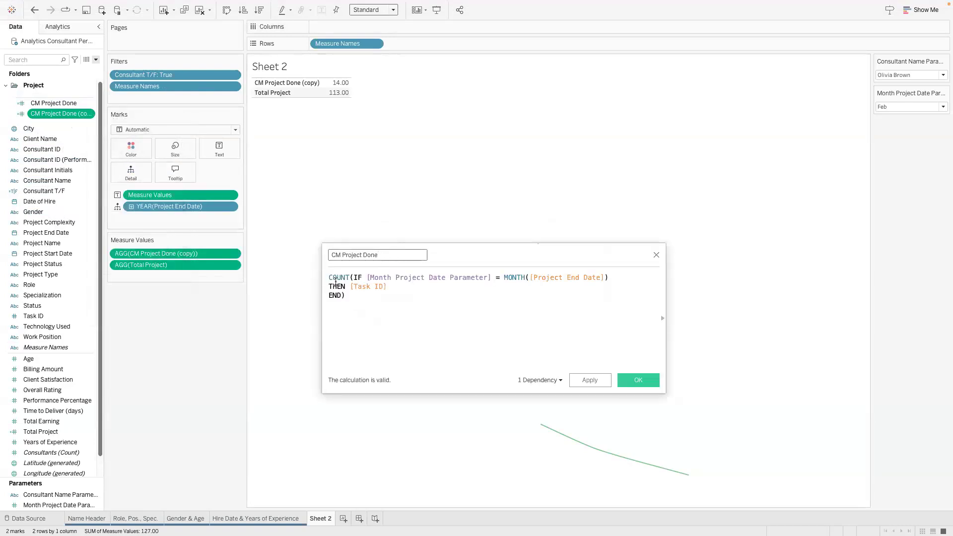
pyautogui.click(333, 255)
pyautogui.press('BackSpace')
pyautogui.write('P')
pyautogui.click(624, 277)
pyautogui.write('-1')
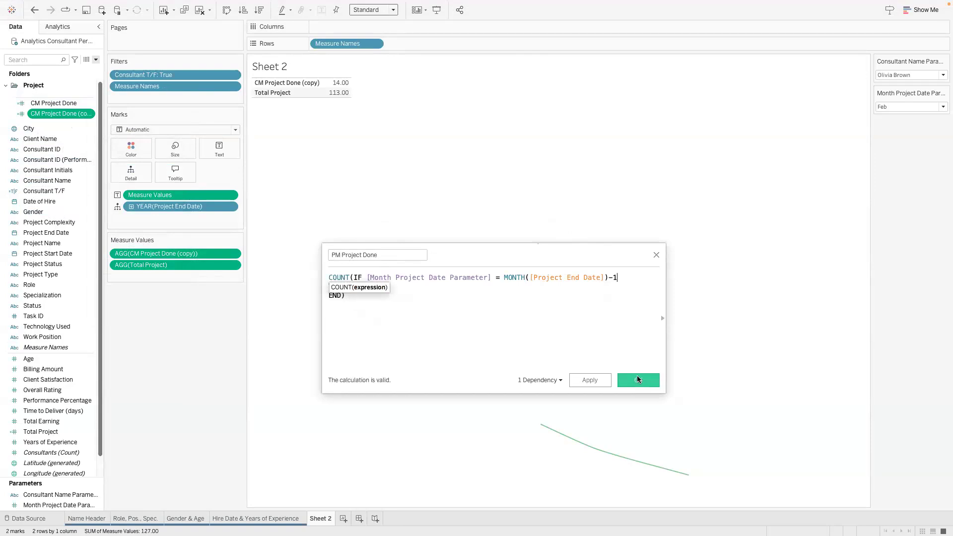
pyautogui.click(637, 380)
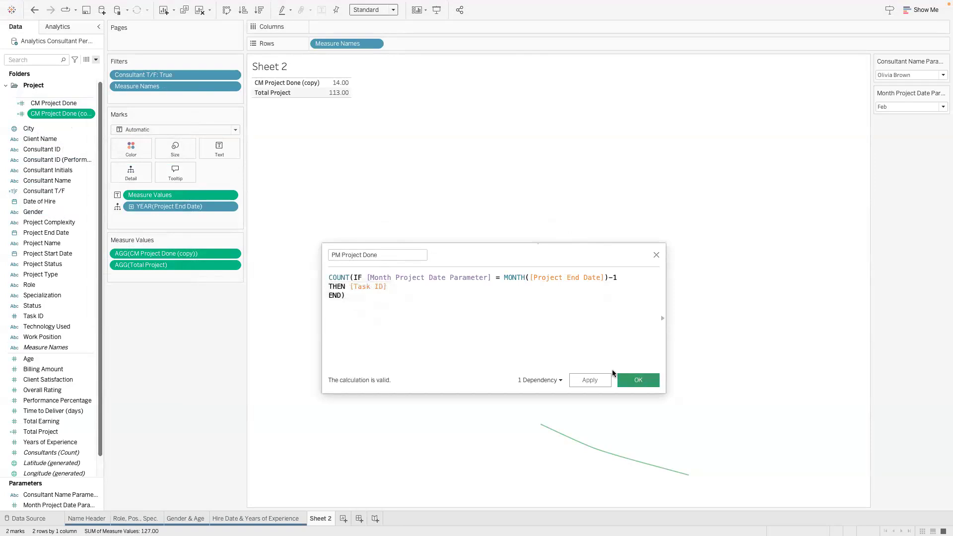
pyautogui.click(90, 114)
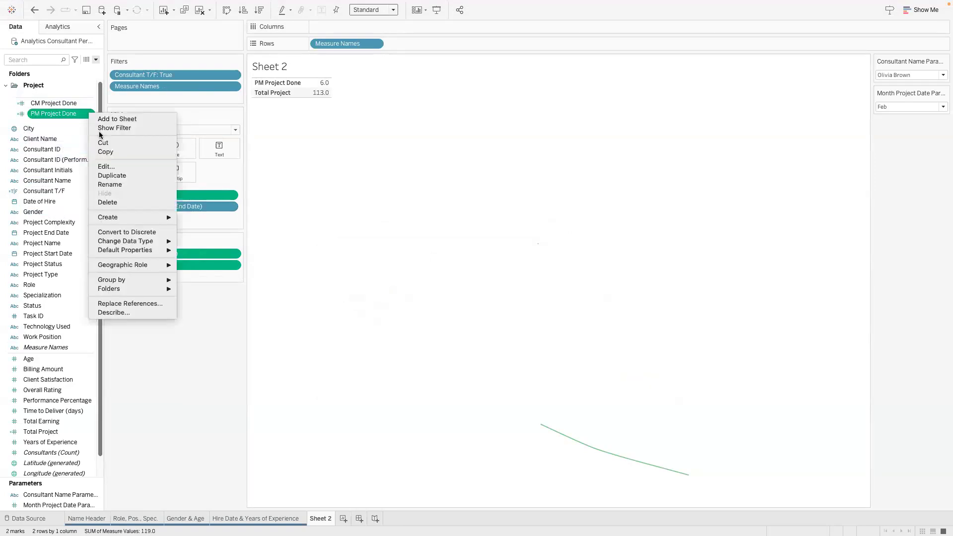
pyautogui.click(96, 57)
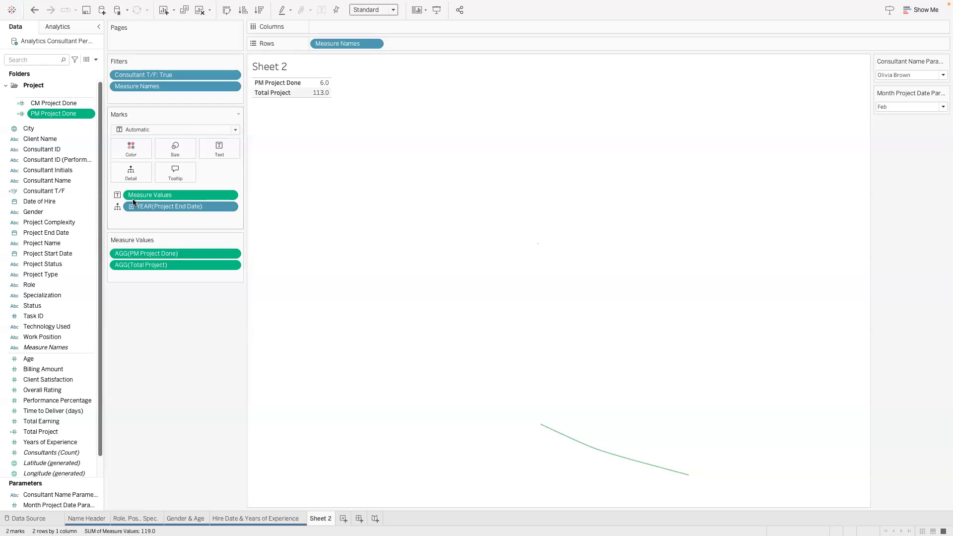
# - Remove YEAR(Project End Date) and Measure Values from the Marks card of Sheet 2
pyautogui.moveTo(315, 85)
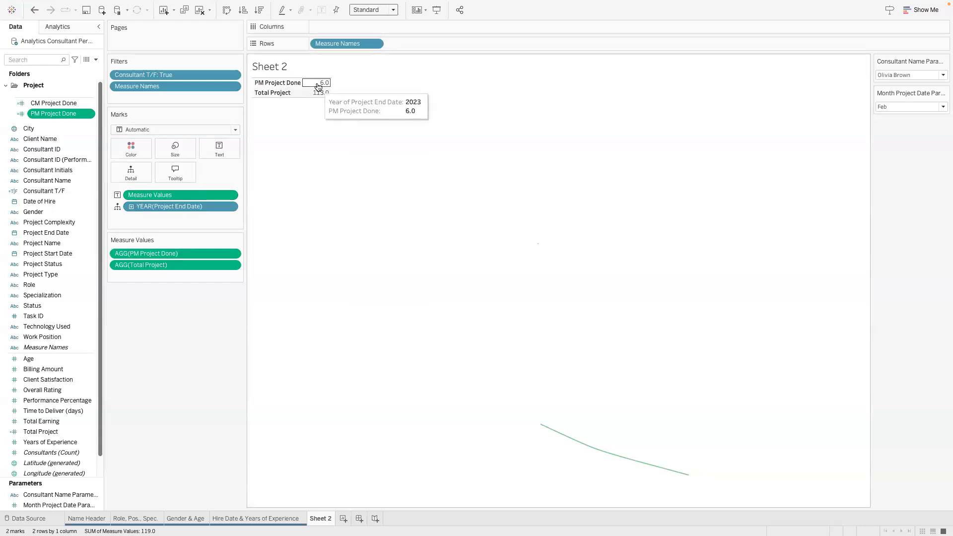
pyautogui.moveTo(169, 209); pyautogui.dragTo(159, 331)
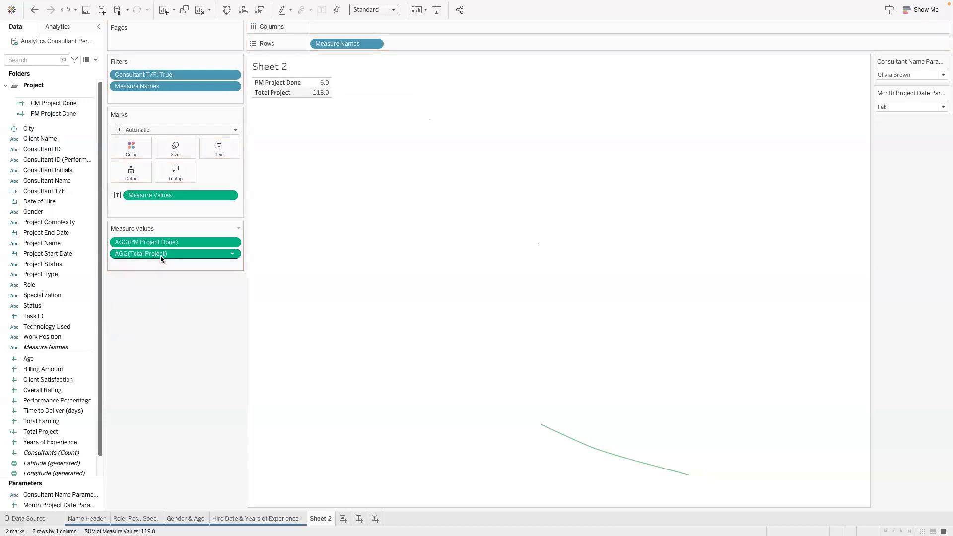
pyautogui.moveTo(208, 195); pyautogui.dragTo(154, 325)
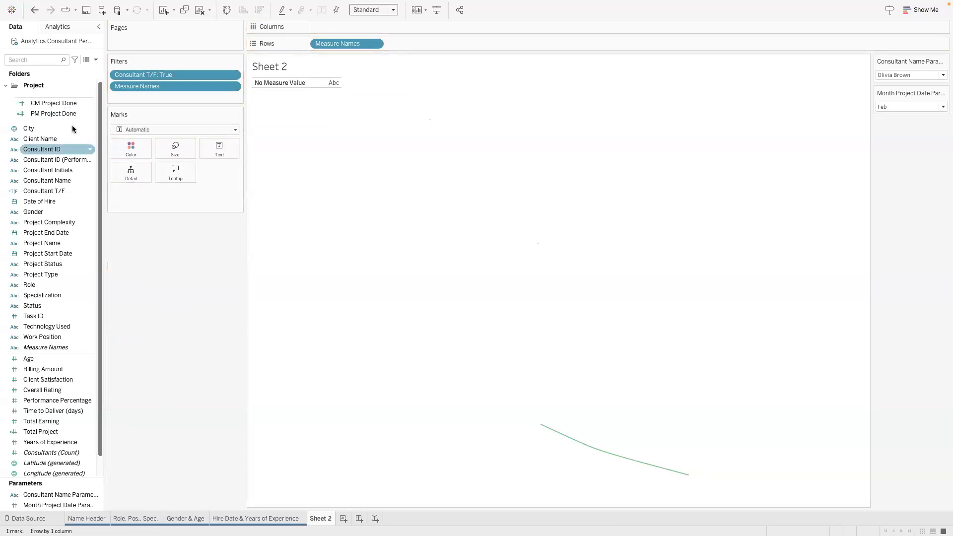
# - Place CM Project Done and PM Project Done on Text, and remove Measure Names from Rows
pyautogui.moveTo(59, 103); pyautogui.dragTo(219, 149)
pyautogui.moveTo(53, 114); pyautogui.dragTo(219, 149)
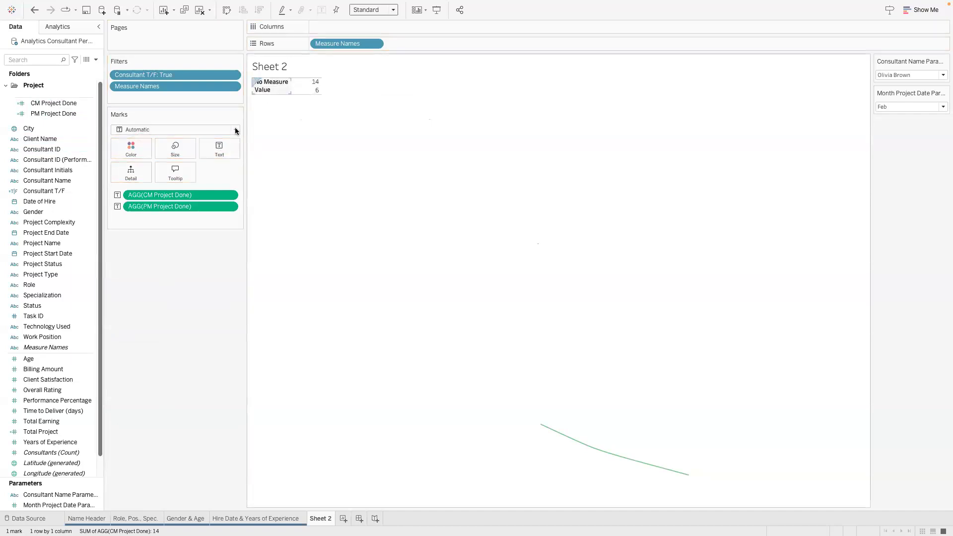
pyautogui.moveTo(334, 43); pyautogui.dragTo(187, 276)
# - Set the Month Project Date parameter to Mar, Apr and finally May, comparing the current and previous month counts each time
pyautogui.moveTo(273, 85)
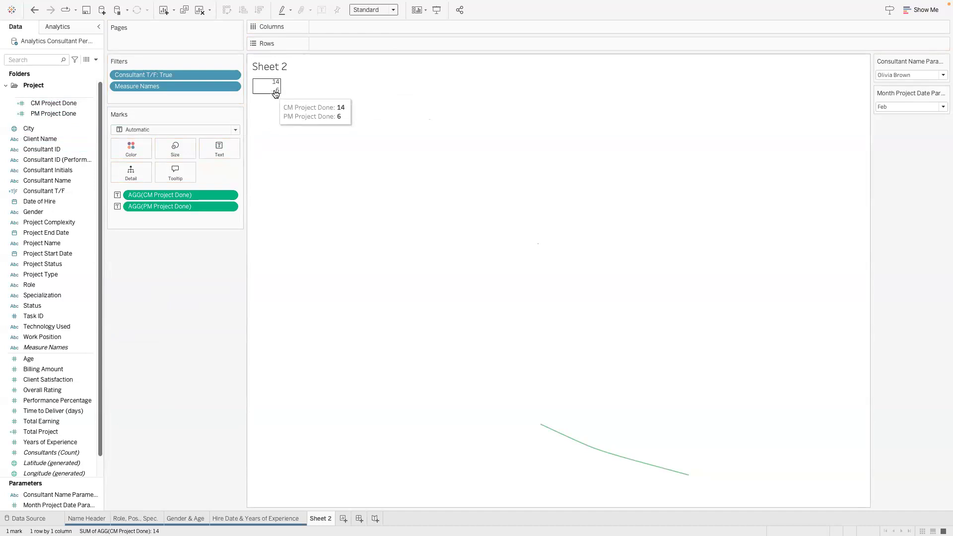
pyautogui.click(908, 110)
pyautogui.click(898, 132)
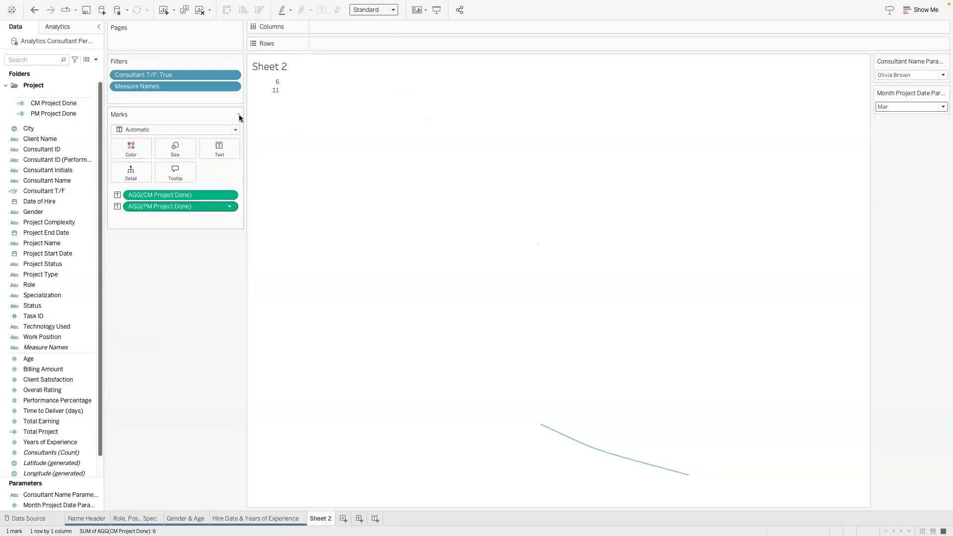
pyautogui.click(896, 106)
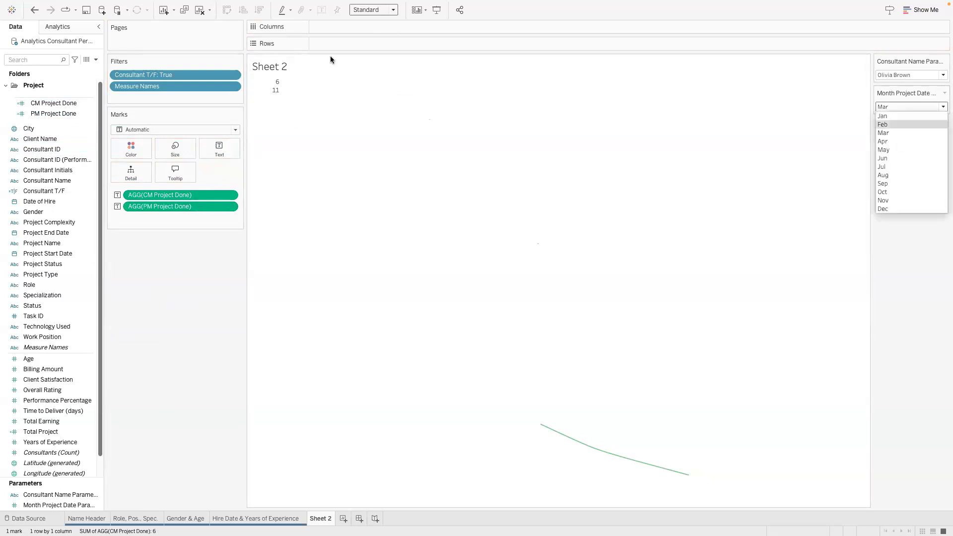
pyautogui.press('Return')
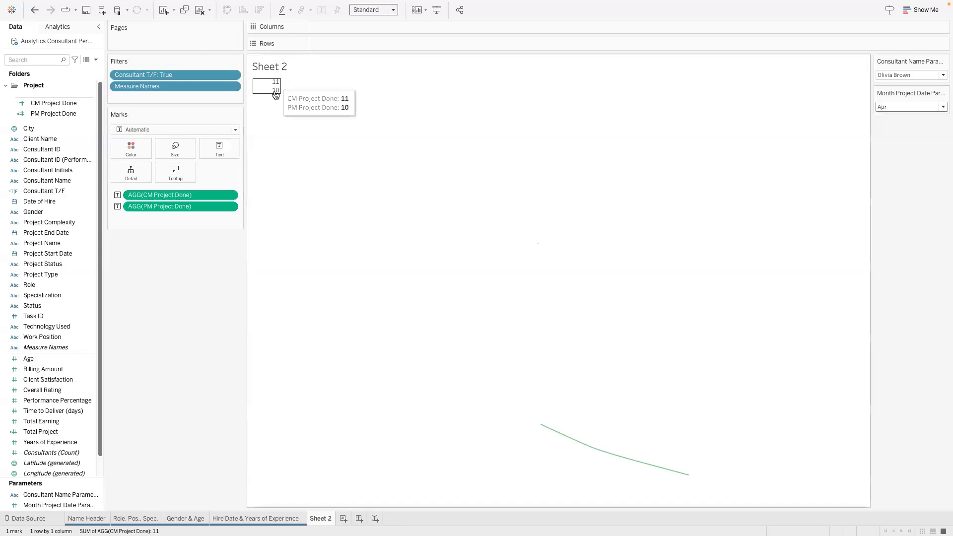
pyautogui.click(918, 107)
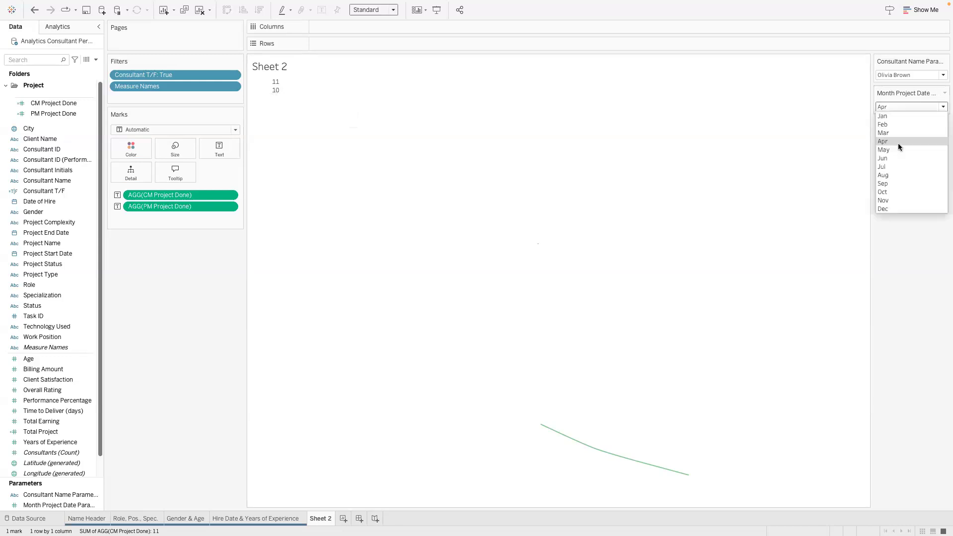
pyautogui.press('Up')
pyautogui.press('Return')
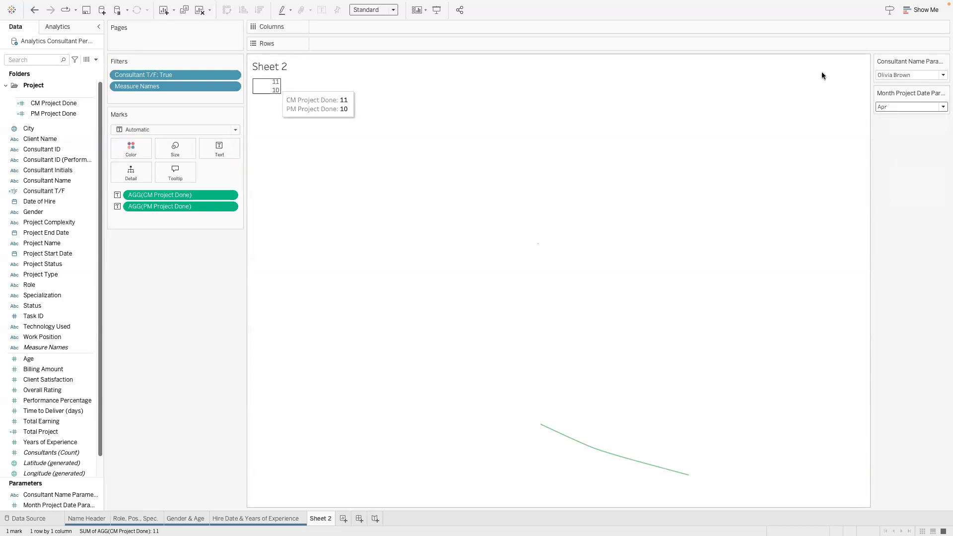
pyautogui.click(891, 106)
pyautogui.click(892, 151)
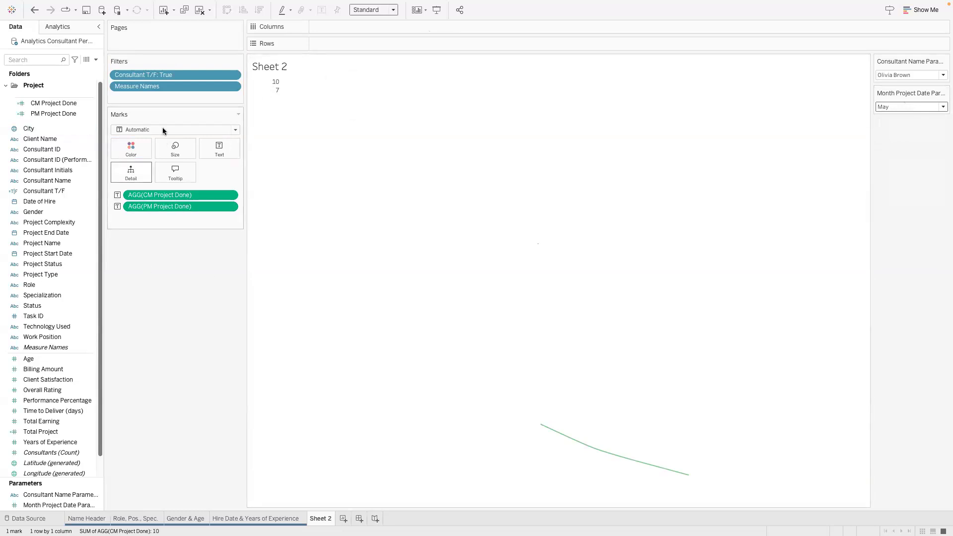
# - Remove the Measure Names filter and start a new calculated field named MoM Project Done
pyautogui.moveTo(169, 88); pyautogui.dragTo(66, 133)
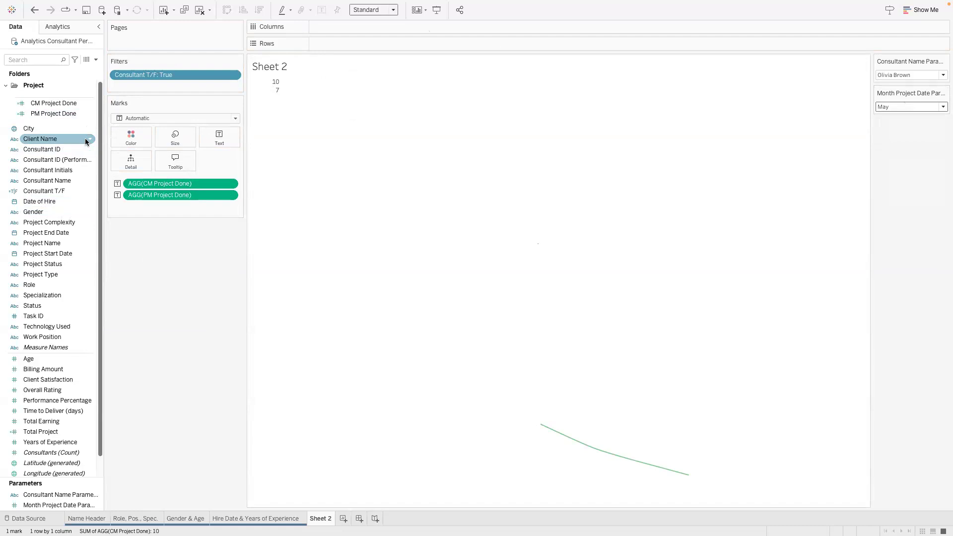
pyautogui.click(96, 60)
pyautogui.click(40, 67)
pyautogui.write('MoM Project Done')
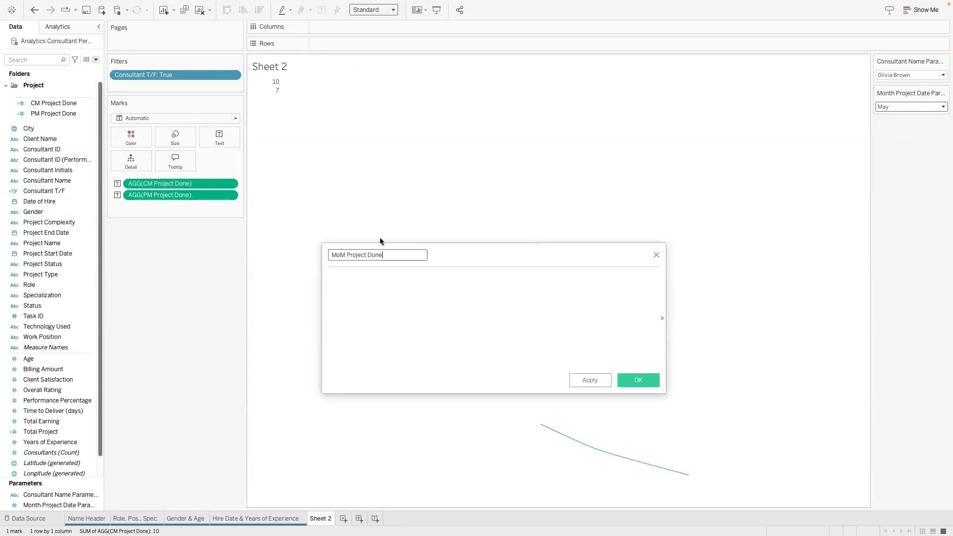
# - Define MoM Project Done as [CM Project Done]/[PM Project Done]-1 and save the calculation
pyautogui.click(381, 277)
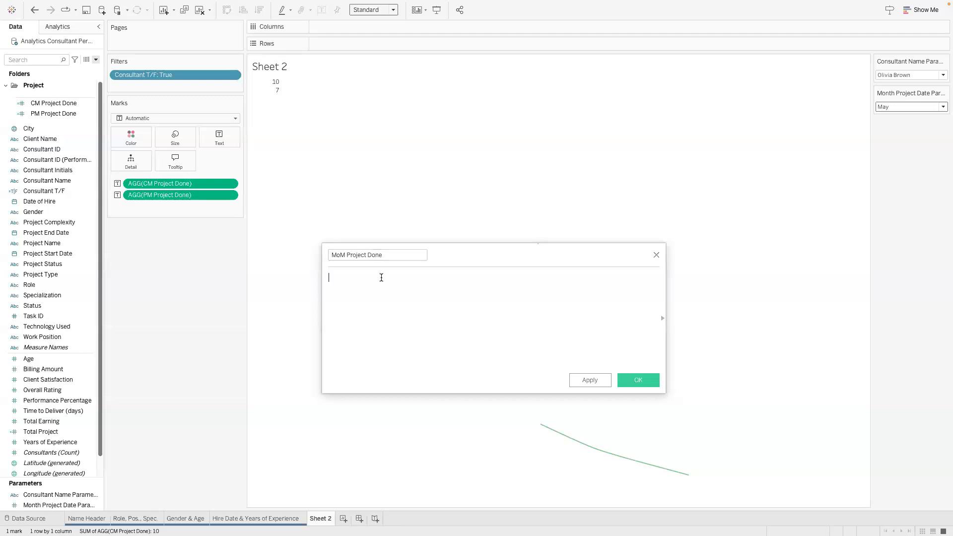
pyautogui.write('[C')
pyautogui.click(371, 287)
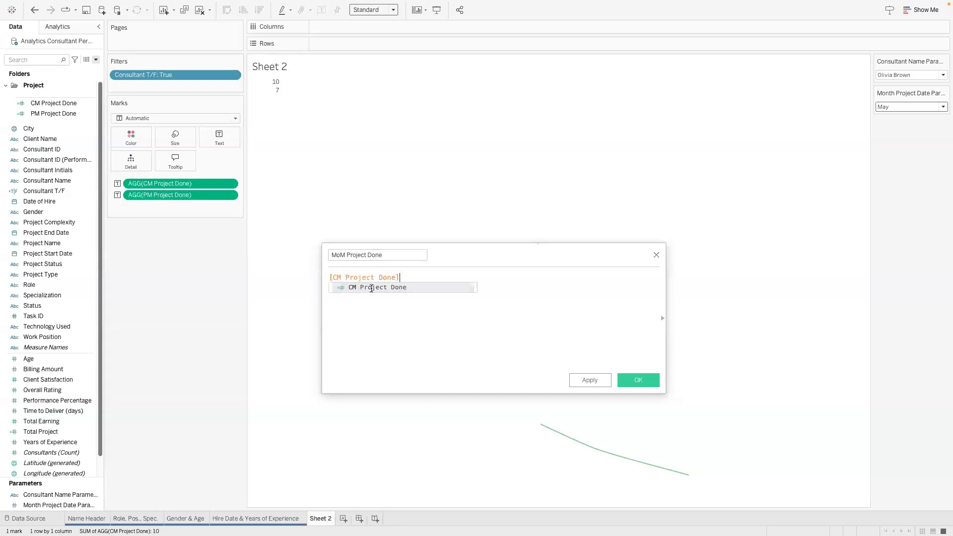
pyautogui.write('/PM')
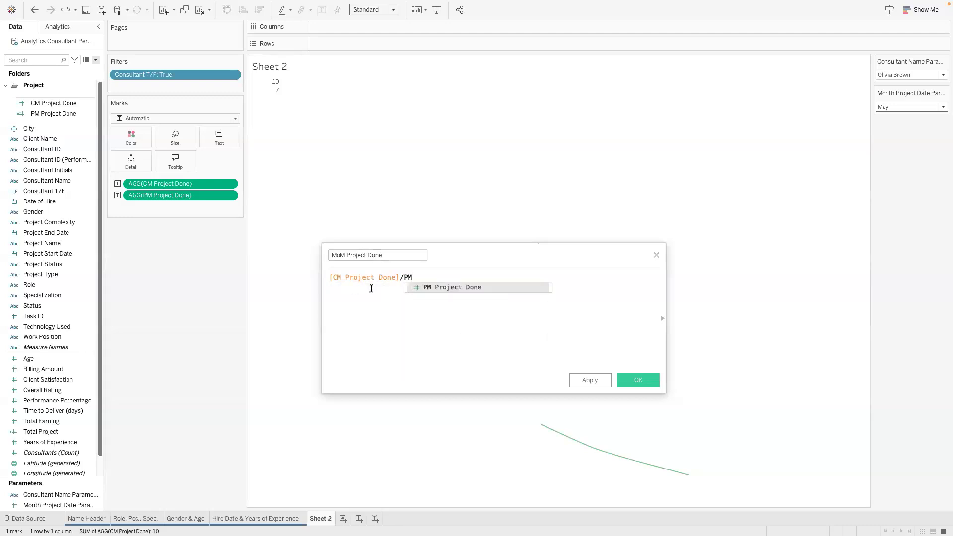
pyautogui.click(427, 287)
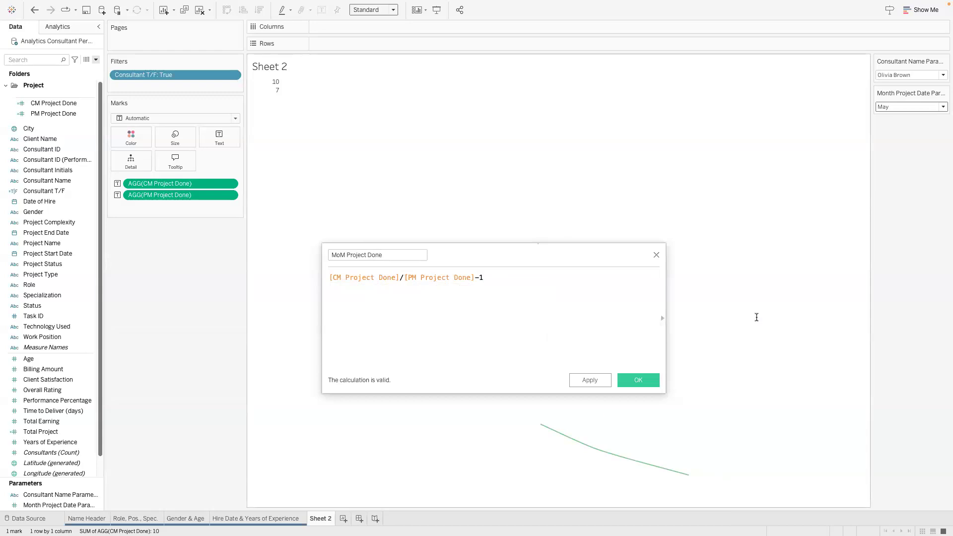
pyautogui.click(637, 380)
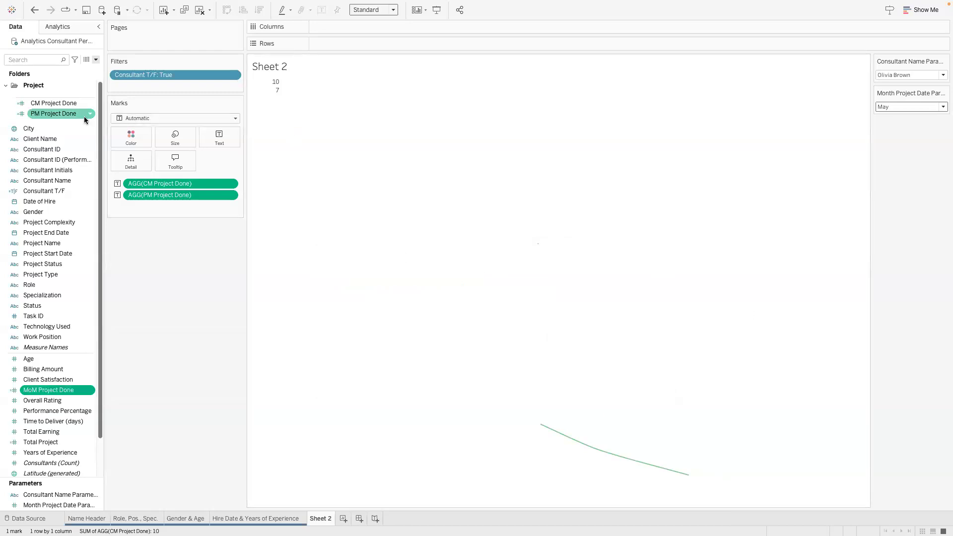
# - Move MoM Project Done into the Project folder and start a calculated field from it named MoM Project Done (Col)
pyautogui.moveTo(48, 389); pyautogui.dragTo(70, 116)
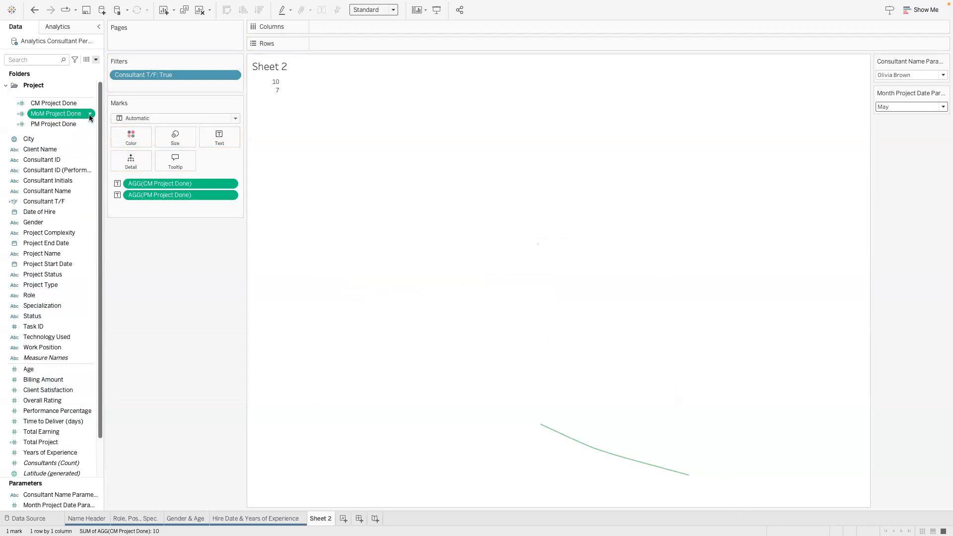
pyautogui.click(90, 117)
pyautogui.moveTo(117, 221)
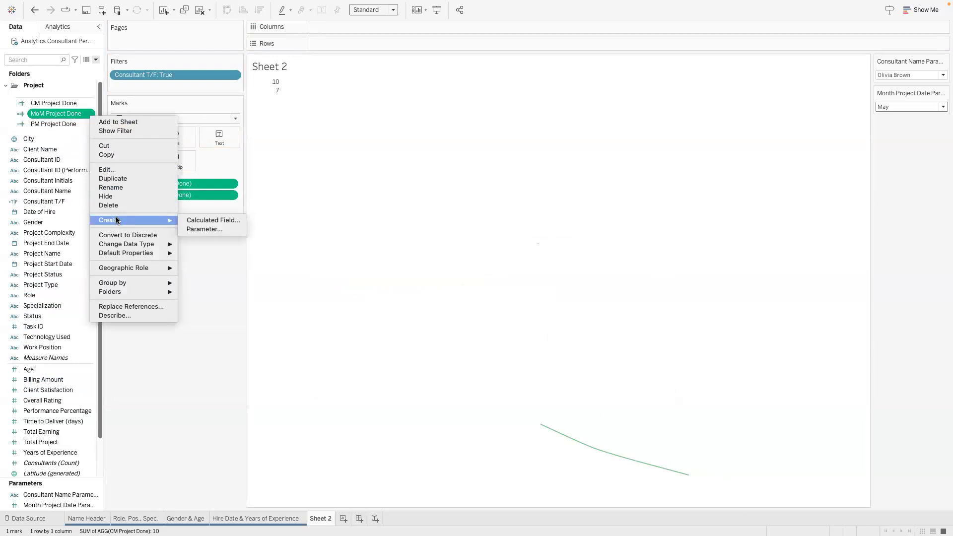
pyautogui.click(193, 222)
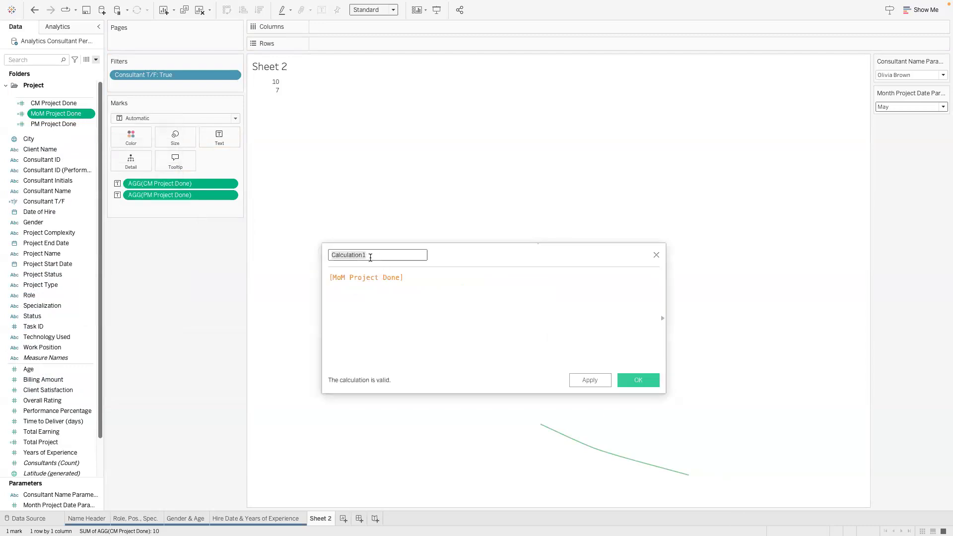
pyautogui.write('MoM ')
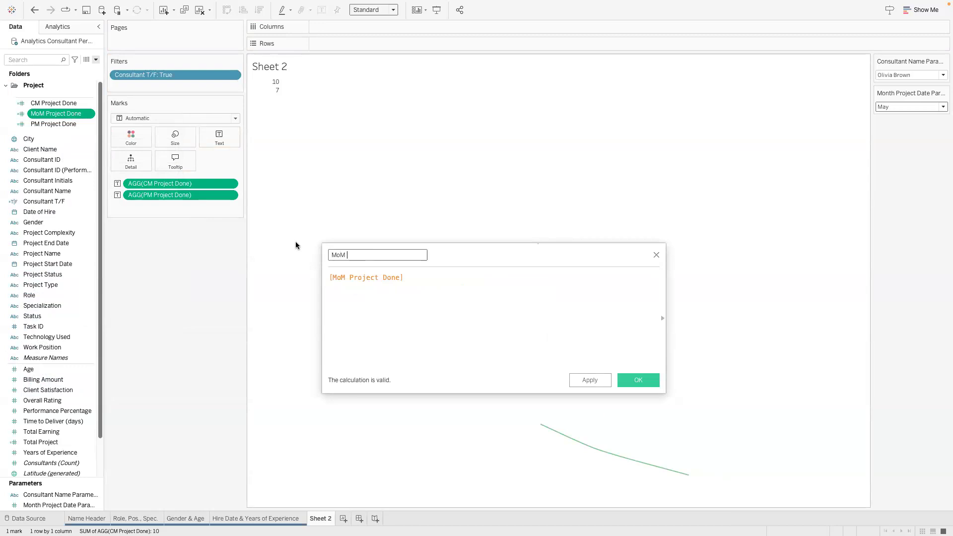
pyautogui.write('Project Done (Col')
# - Define MoM Project Done (Col) as [MoM Project Done]>0 and save the calculation
pyautogui.click(414, 274)
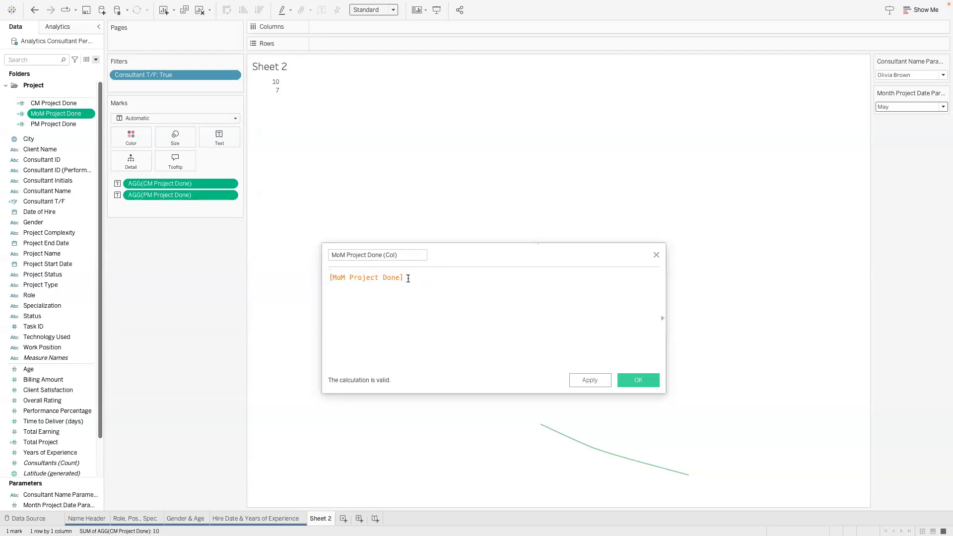
pyautogui.write('>0')
pyautogui.press('BackSpace')
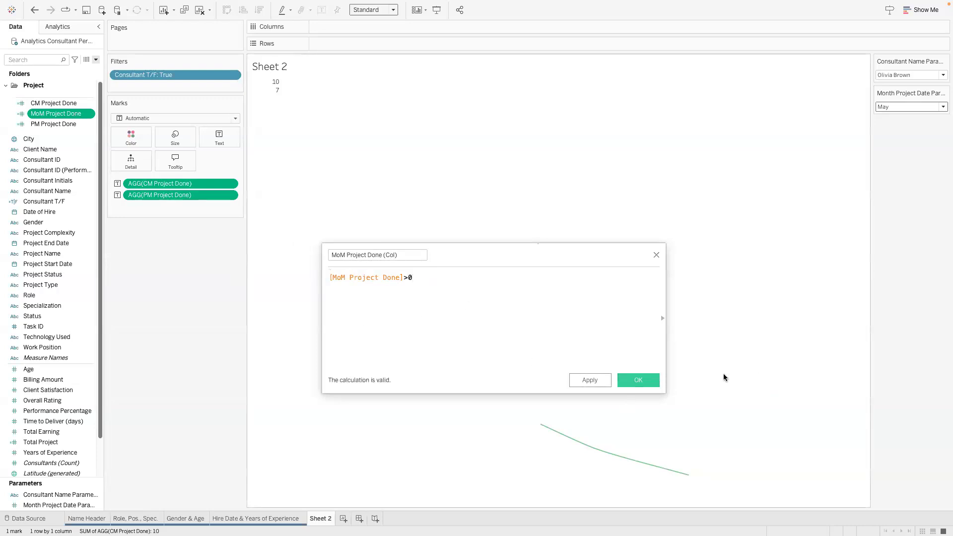
pyautogui.click(635, 379)
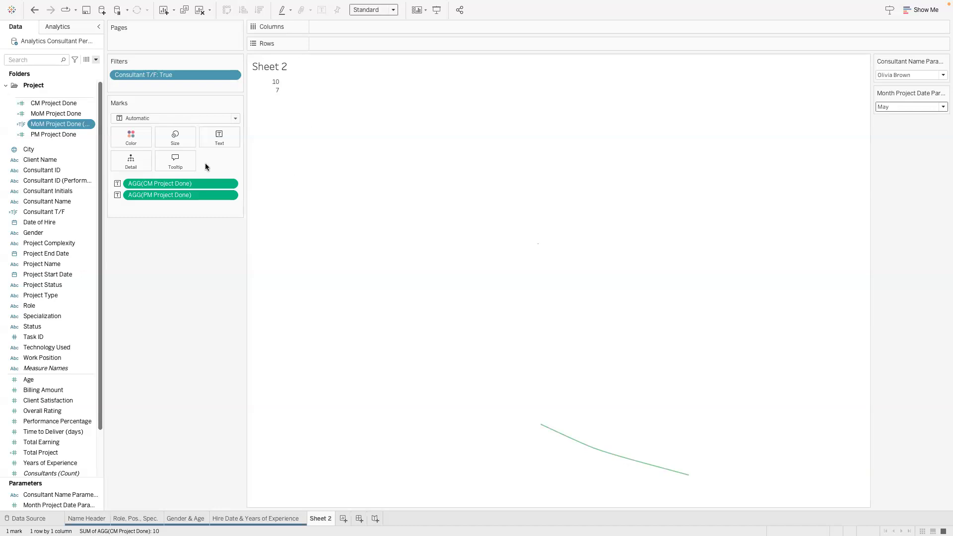
# - Replace the two count fields on Text with CM Project Done alone, and widen the field list to show full names
pyautogui.moveTo(161, 186); pyautogui.dragTo(171, 191)
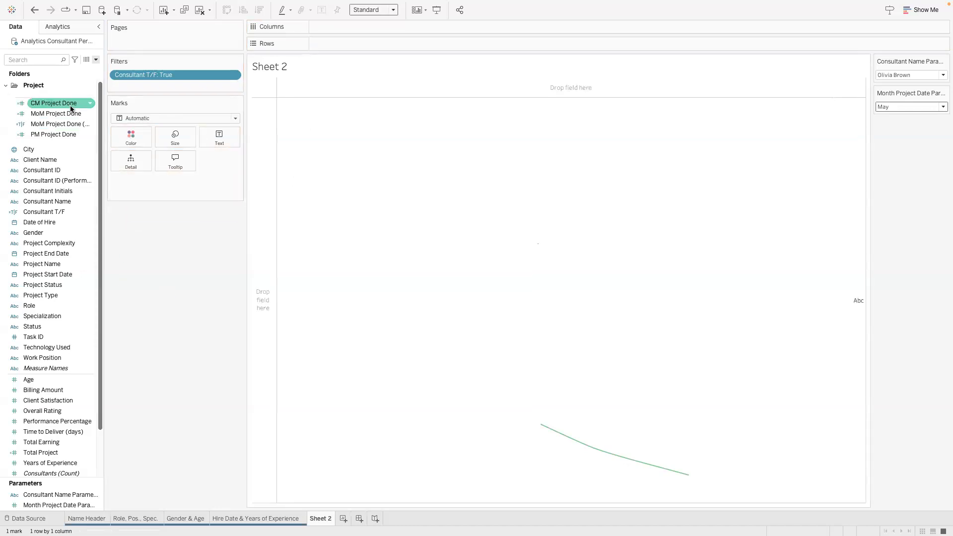
pyautogui.moveTo(73, 103); pyautogui.dragTo(209, 135)
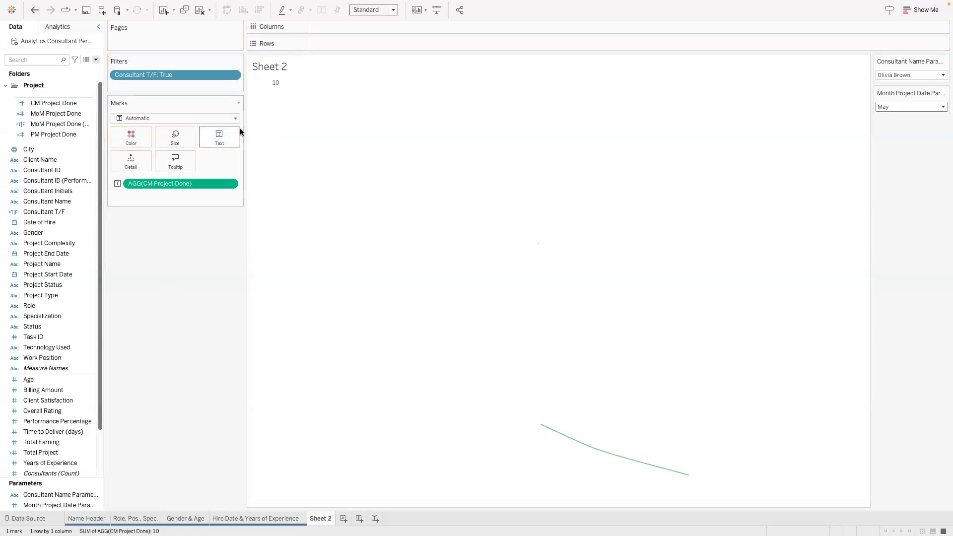
pyautogui.click(73, 124)
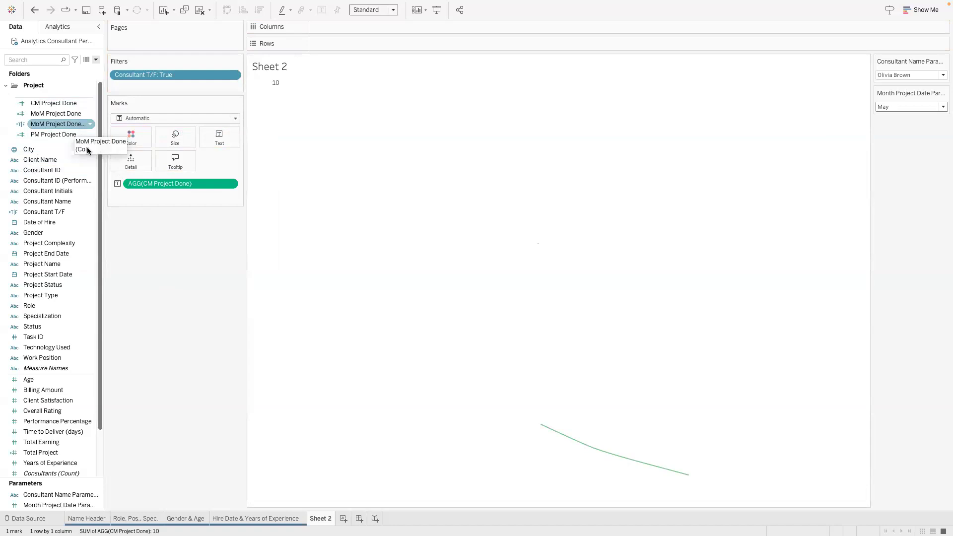
pyautogui.click(86, 134)
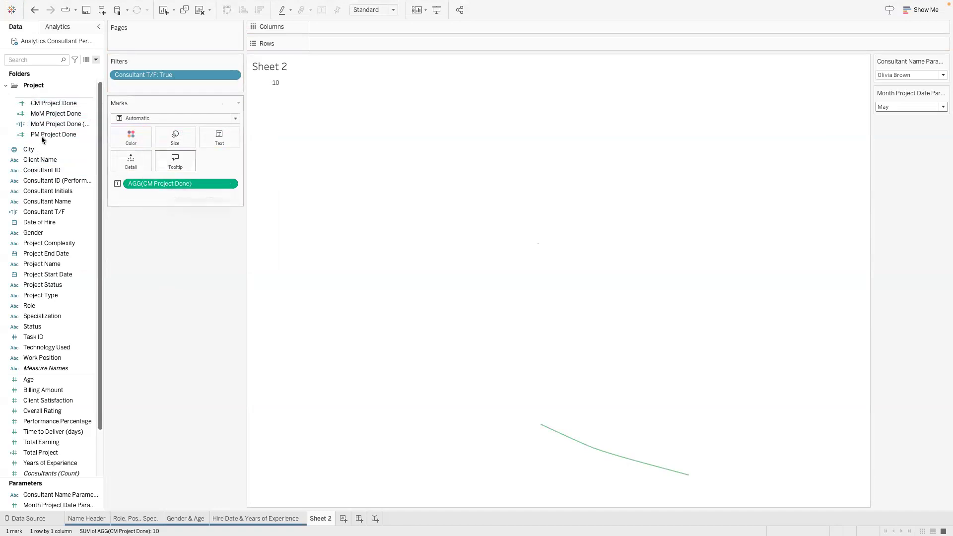
pyautogui.moveTo(105, 114); pyautogui.dragTo(149, 119)
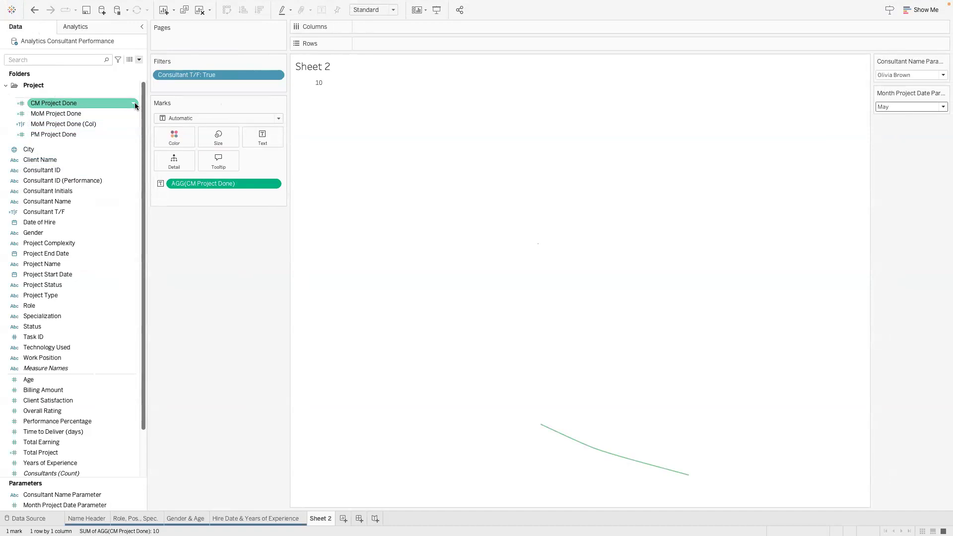
# - Start a new calculated field named MoM % Project Done
pyautogui.click(138, 60)
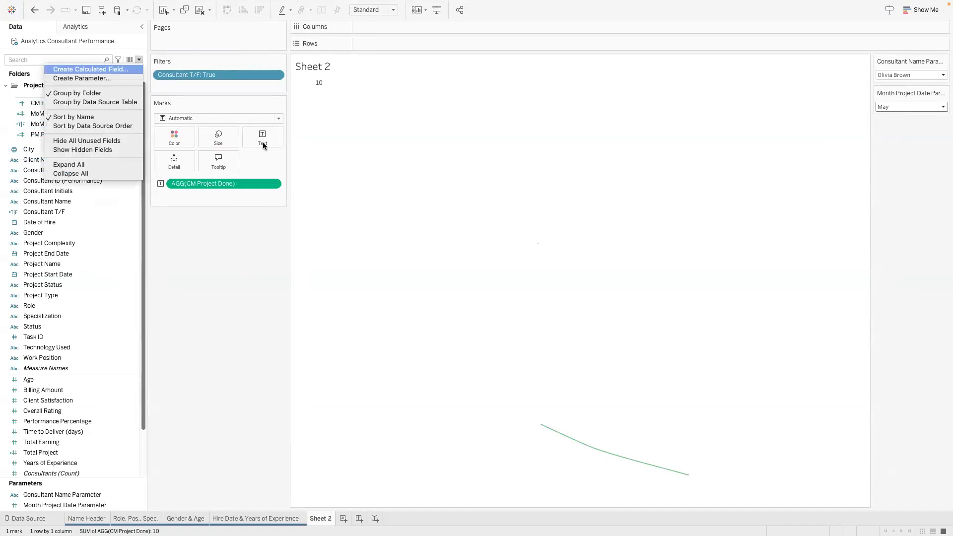
pyautogui.press('Return')
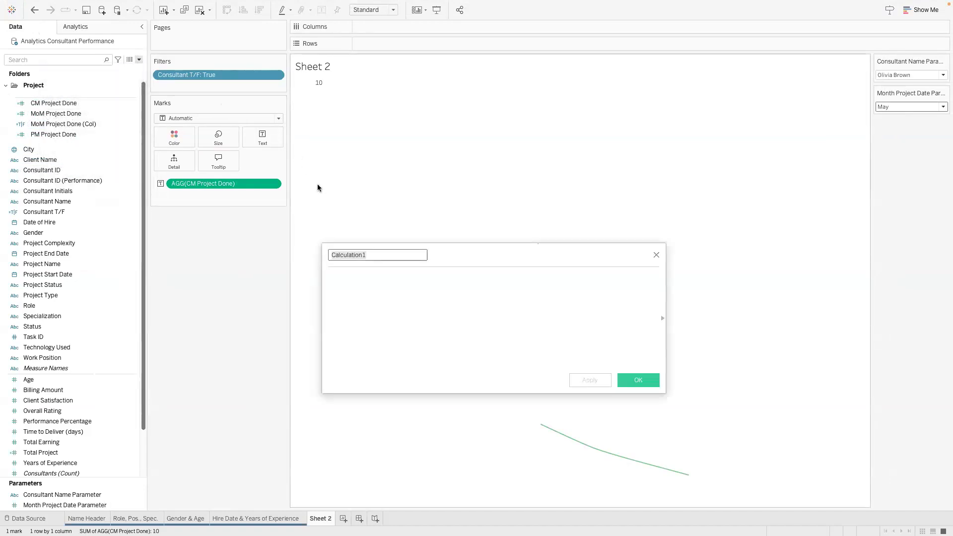
pyautogui.write('MoM % P')
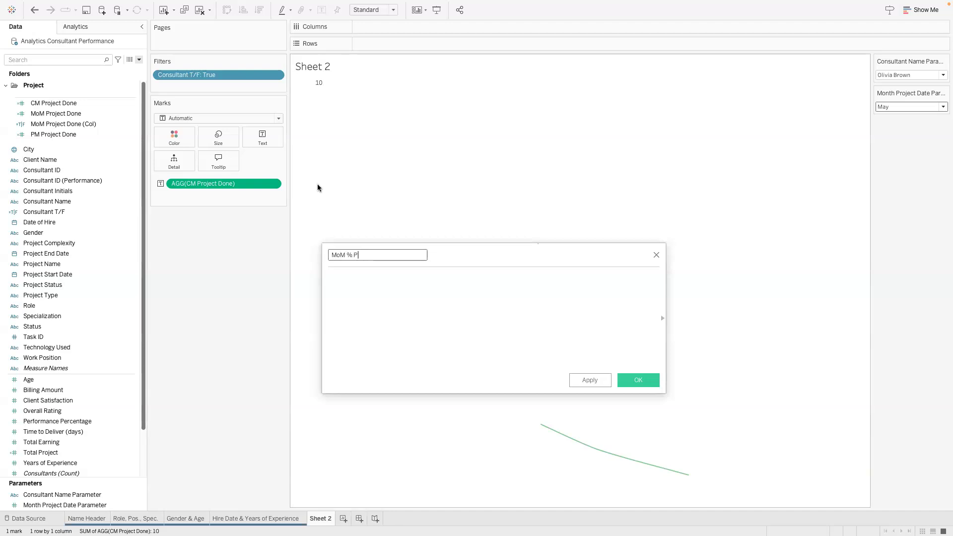
pyautogui.write('roject Done')
pyautogui.click(349, 298)
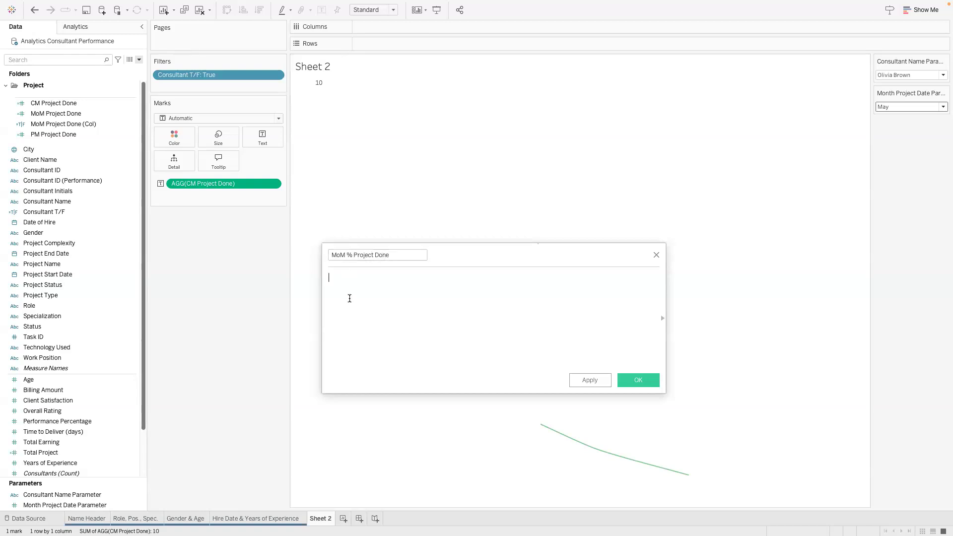
# - Define MoM % Project Done as [CM Project Done]/[PM Project Done], save it, and move the field into the Project folder
pyautogui.write('[CM')
pyautogui.click(367, 286)
pyautogui.write('/PM')
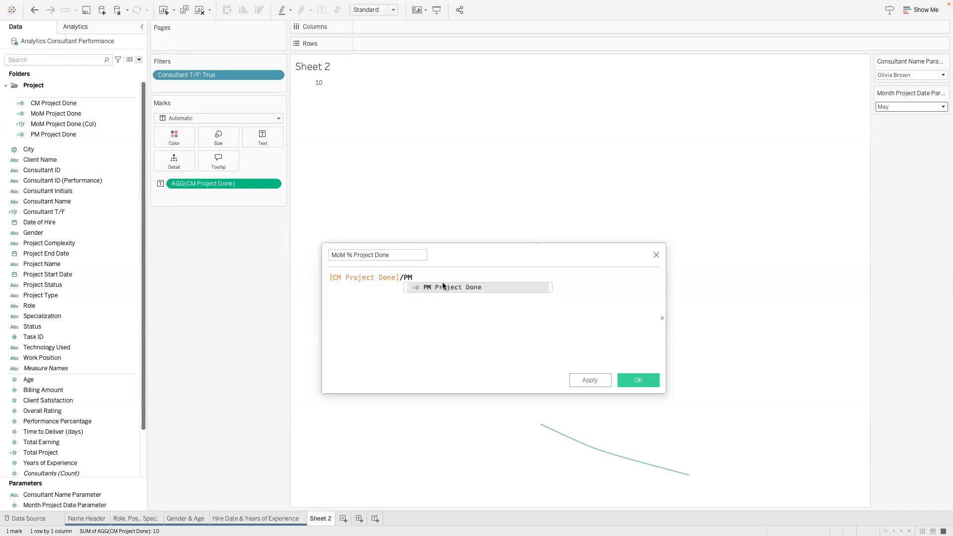
pyautogui.click(443, 286)
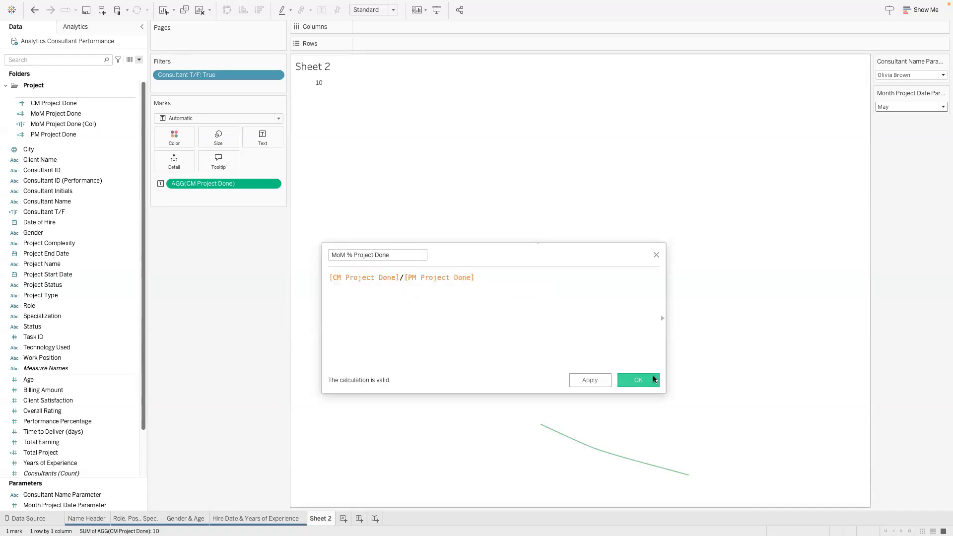
pyautogui.click(637, 379)
pyautogui.moveTo(91, 412); pyautogui.dragTo(99, 111)
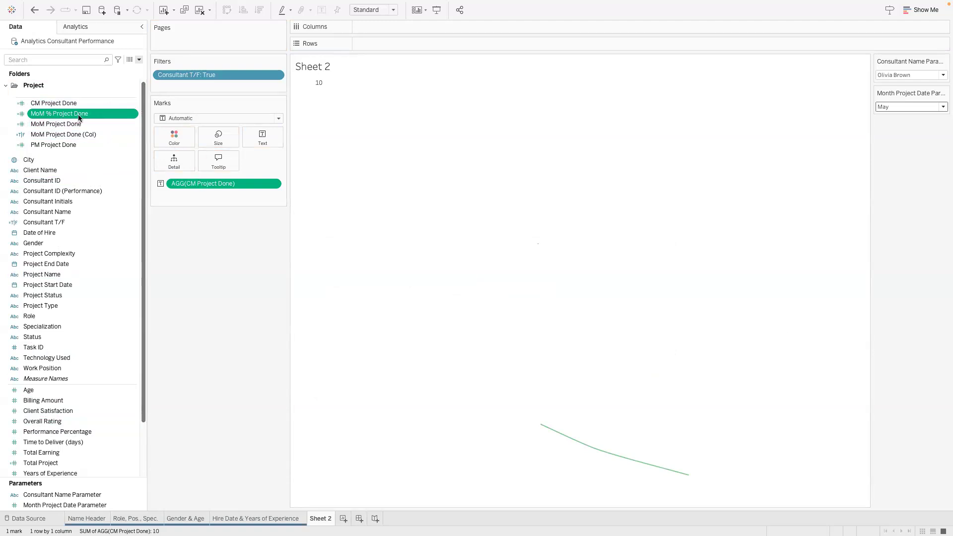
# - Fit the sheet to Entire View and add an ad hoc MIN(0.2) measure to Rows
pyautogui.click(378, 10)
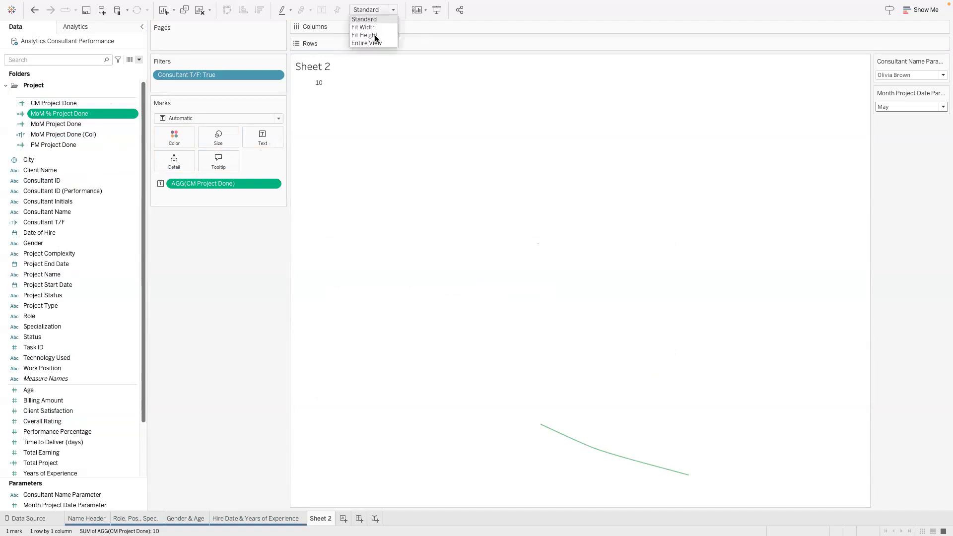
pyautogui.click(372, 43)
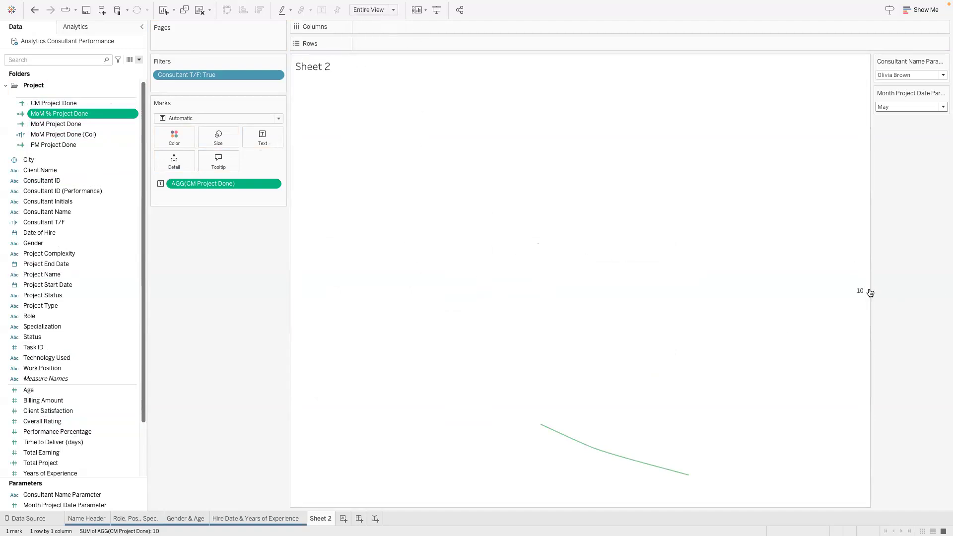
pyautogui.click(263, 140)
pyautogui.doubleClick(358, 43)
pyautogui.write('MIN(')
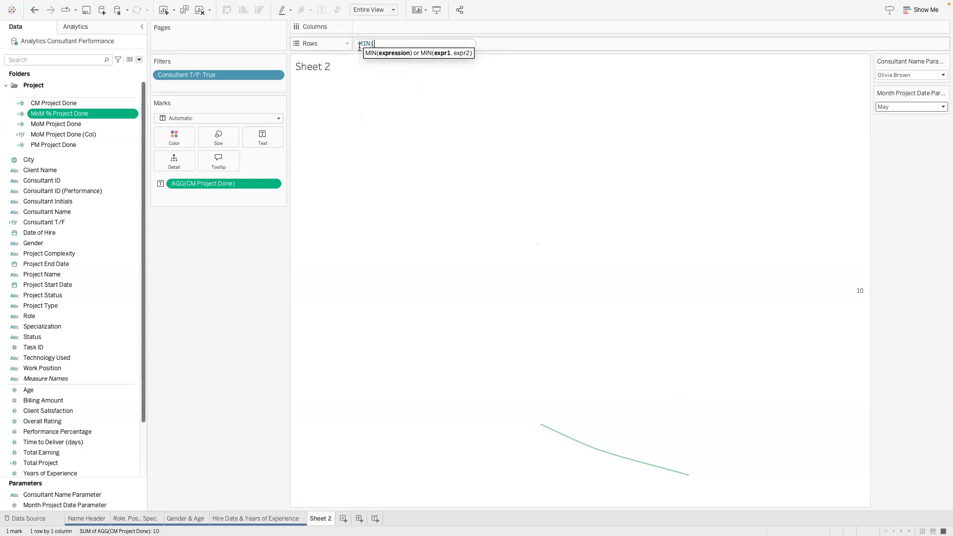
pyautogui.write('09')
pyautogui.write('2)')
pyautogui.press('Return')
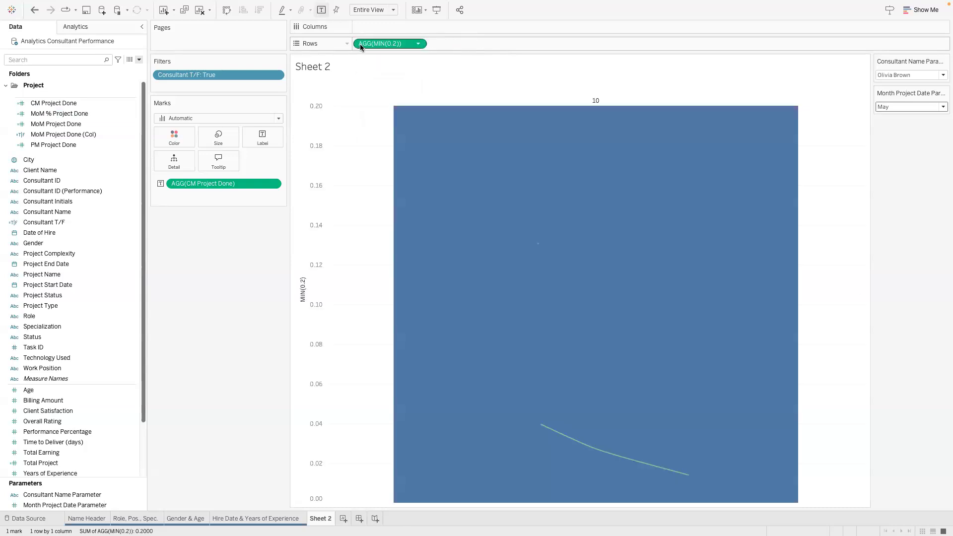
# - Move the MIN(0.2) measure to Columns and display it as a Pie mark at the smallest size
pyautogui.moveTo(367, 44); pyautogui.dragTo(364, 26)
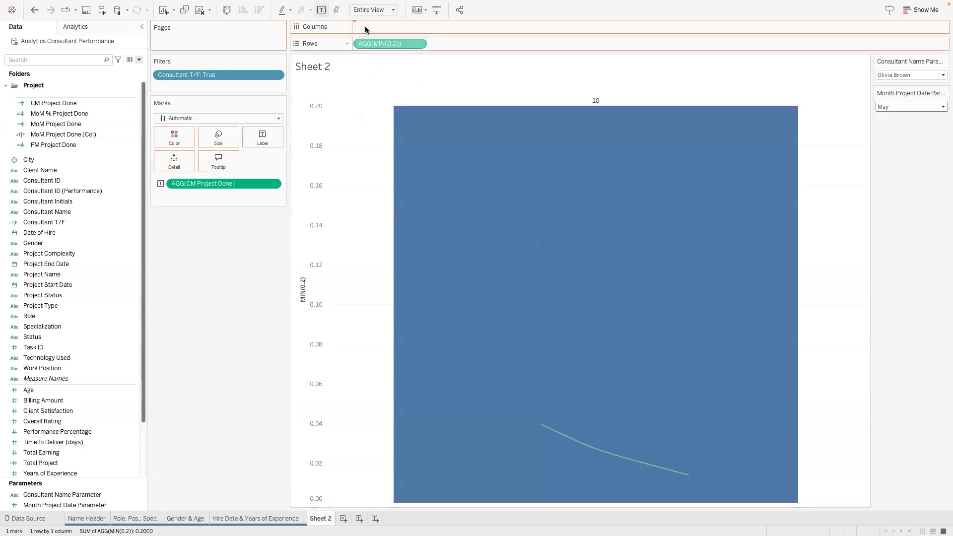
pyautogui.click(194, 118)
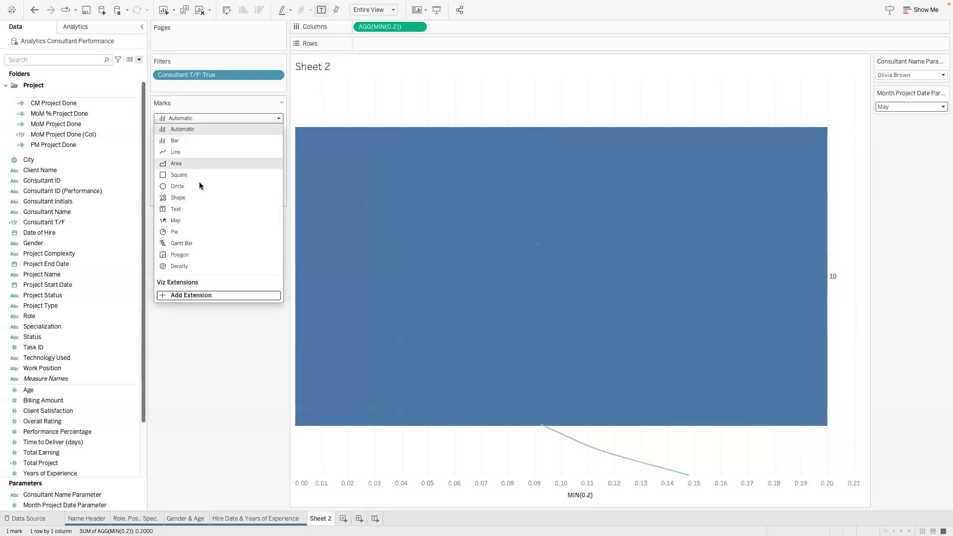
pyautogui.click(196, 232)
pyautogui.click(219, 138)
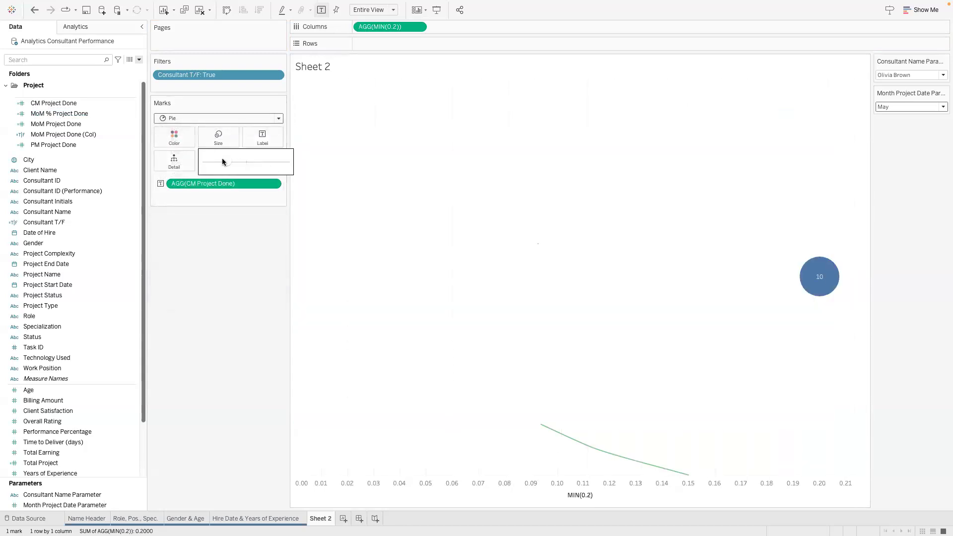
pyautogui.moveTo(225, 160); pyautogui.dragTo(183, 167)
pyautogui.click(251, 104)
# - Change the ad hoc measure on Columns to MIN(0.5)
pyautogui.doubleClick(386, 26)
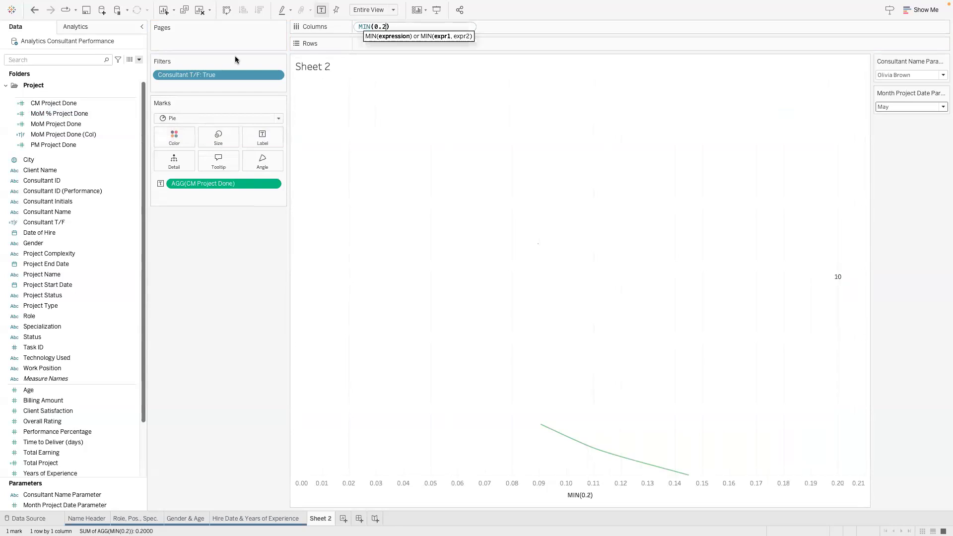
pyautogui.press('Left')
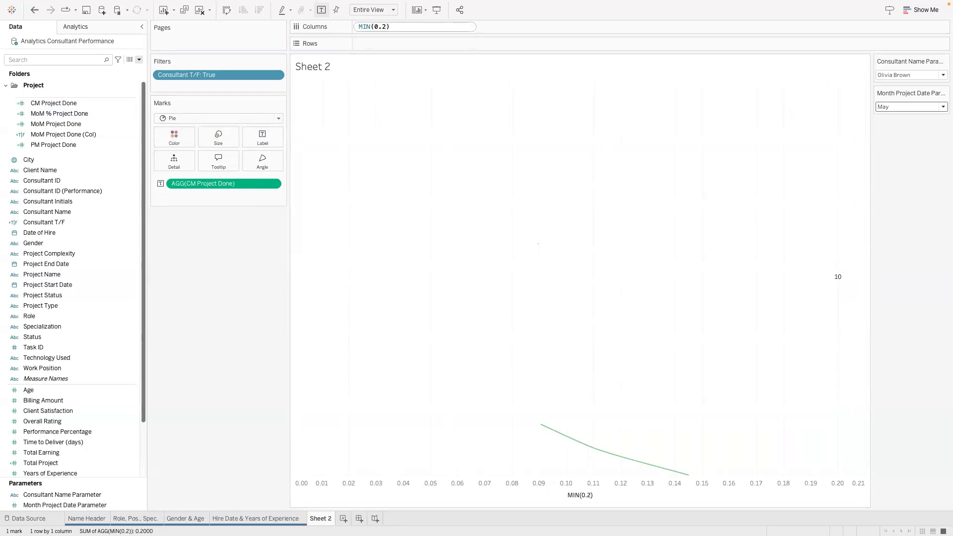
pyautogui.click(508, 125)
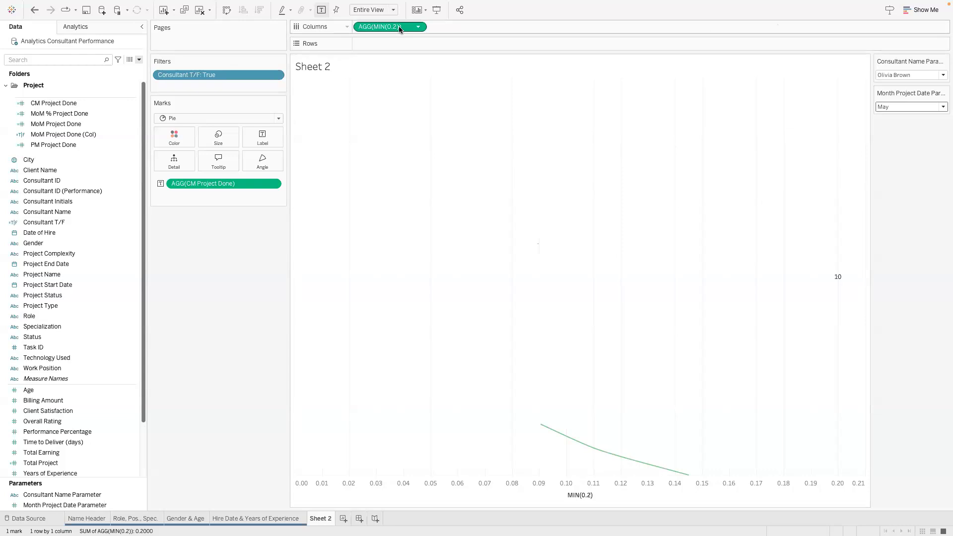
pyautogui.doubleClick(399, 29)
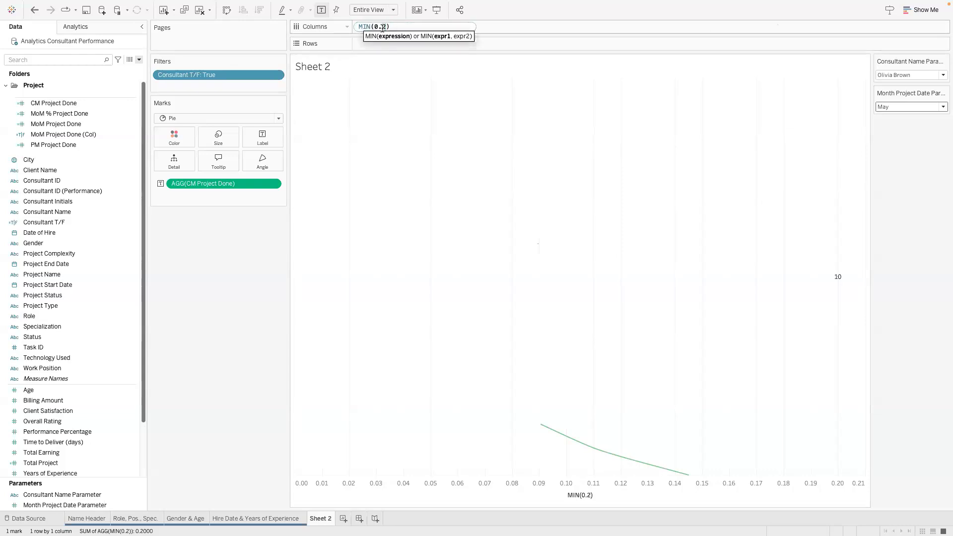
pyautogui.press('BackSpace')
pyautogui.write('5')
pyautogui.press('Return')
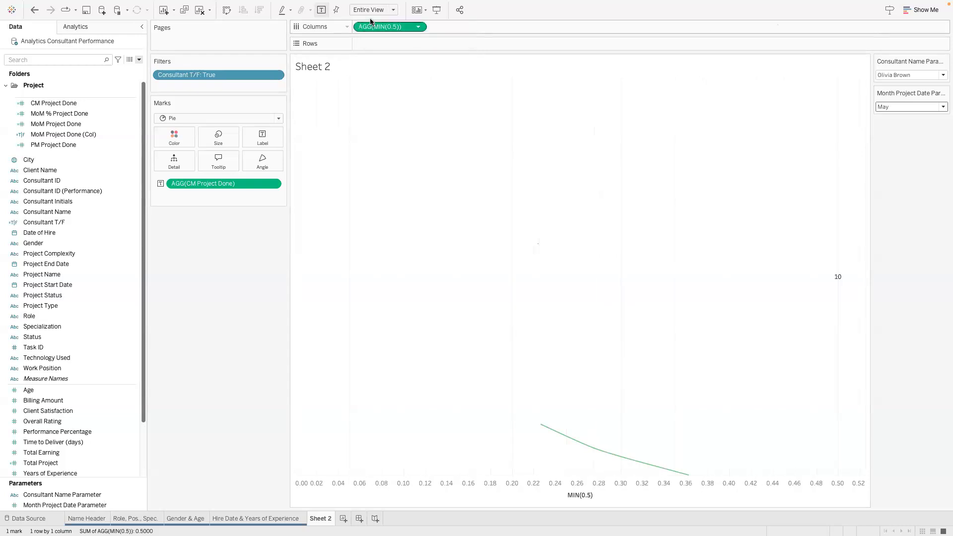
# - Change the mark type of the MIN(0.5) measure from Pie to Gantt Bar
pyautogui.doubleClick(398, 29)
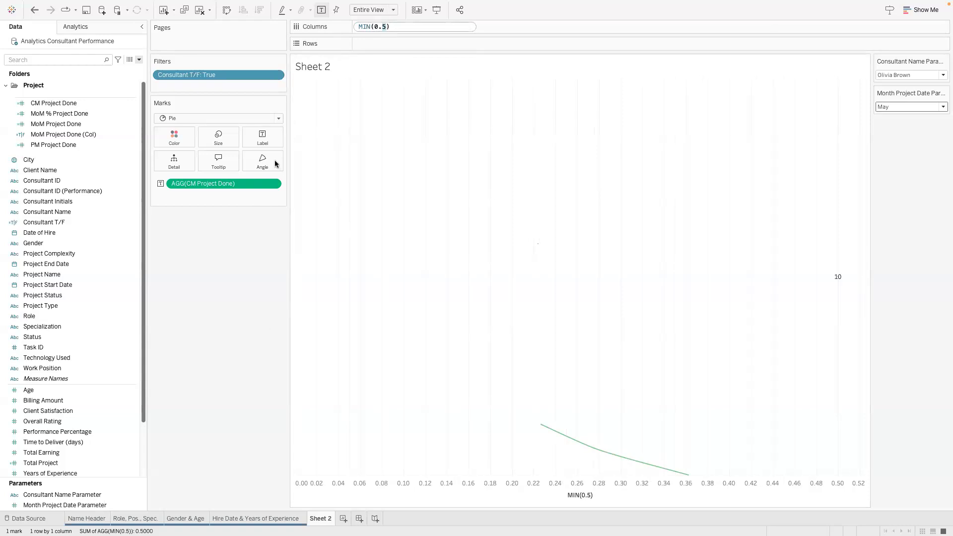
pyautogui.click(219, 120)
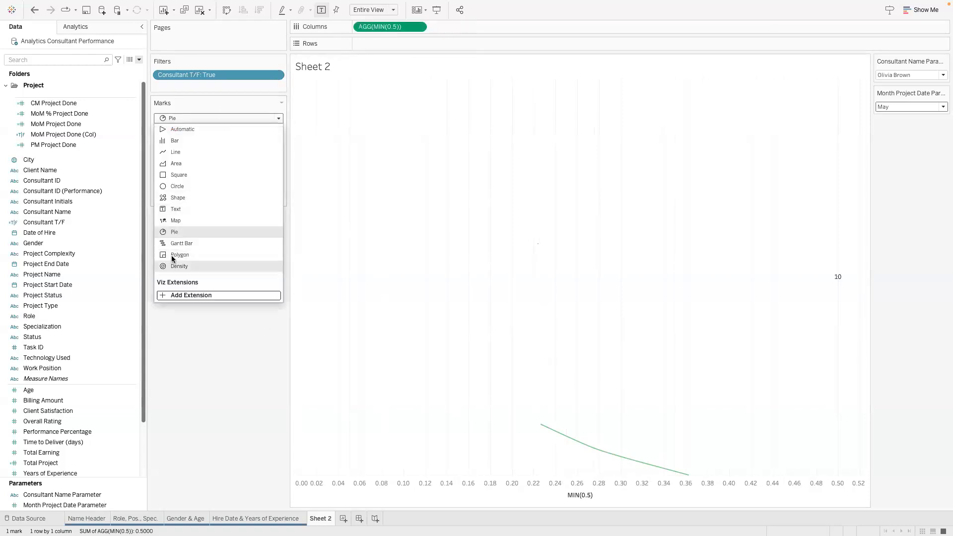
pyautogui.click(195, 244)
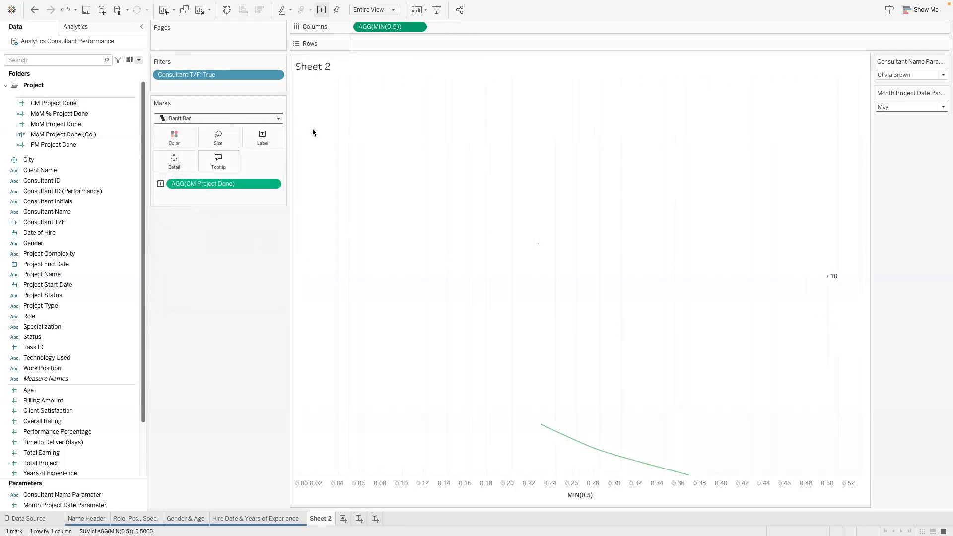
# - Add a second ad hoc MIN(0.5) measure to Columns beside the first one
pyautogui.doubleClick(454, 28)
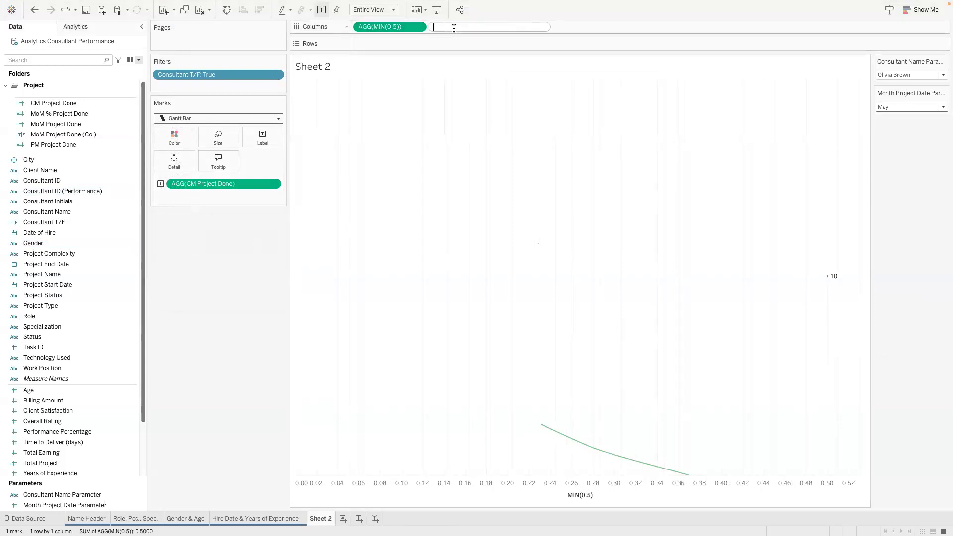
pyautogui.write('MIN(')
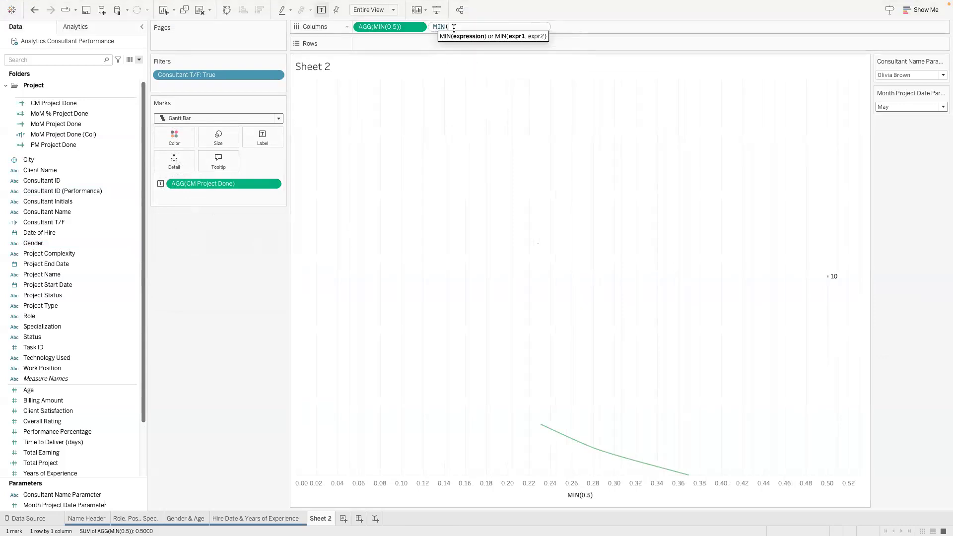
pyautogui.write(')')
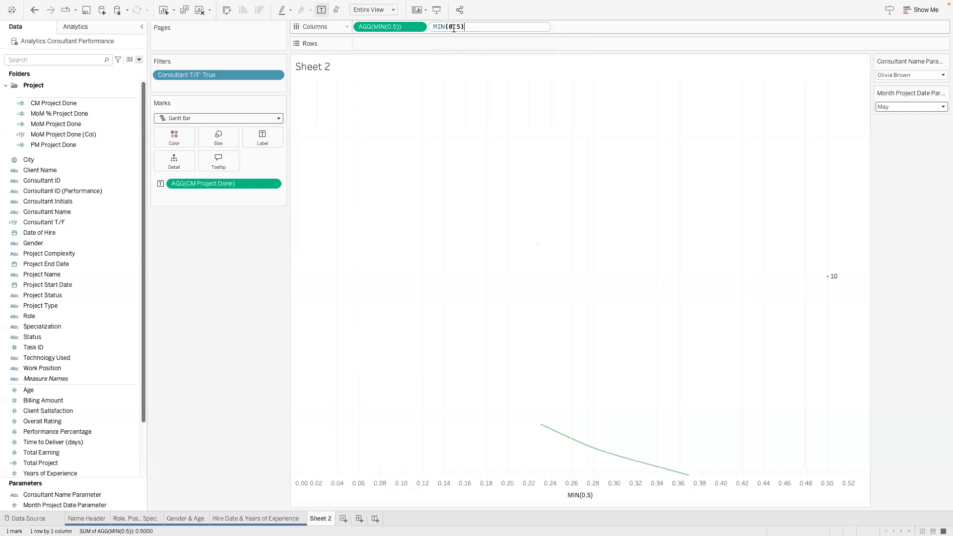
pyautogui.press('Return')
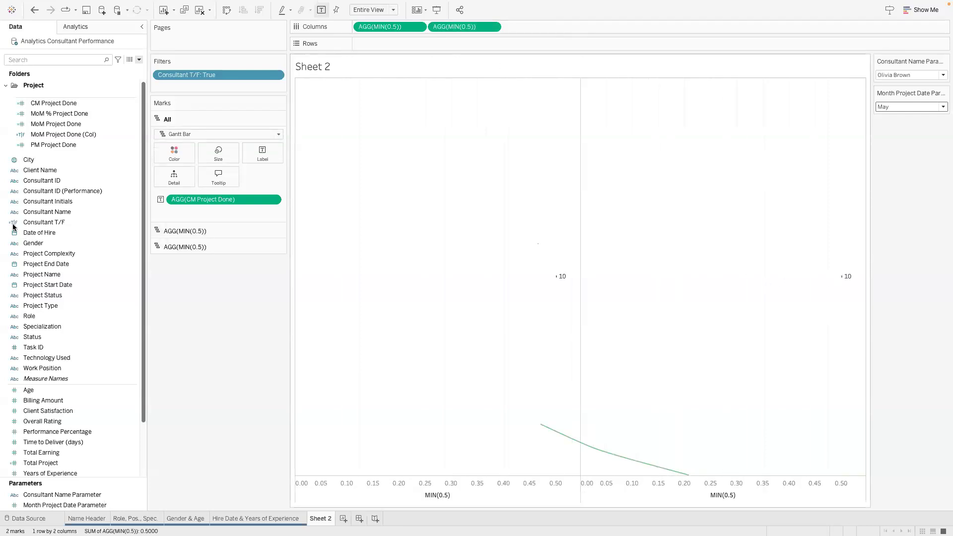
# - Remove CM Project Done from the second MIN(0.5) marks and add MoM % Project Done as a label on the first
pyautogui.click(171, 231)
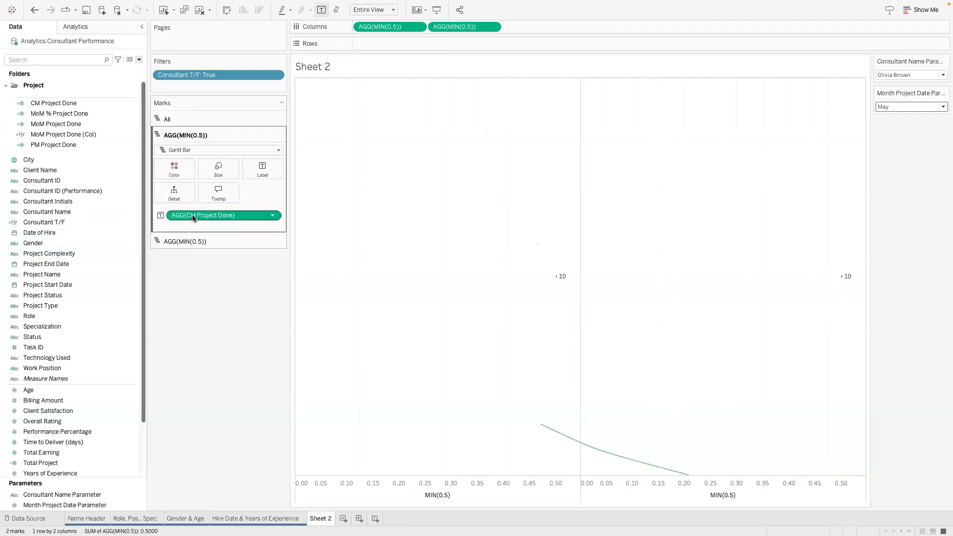
pyautogui.click(199, 243)
pyautogui.click(199, 138)
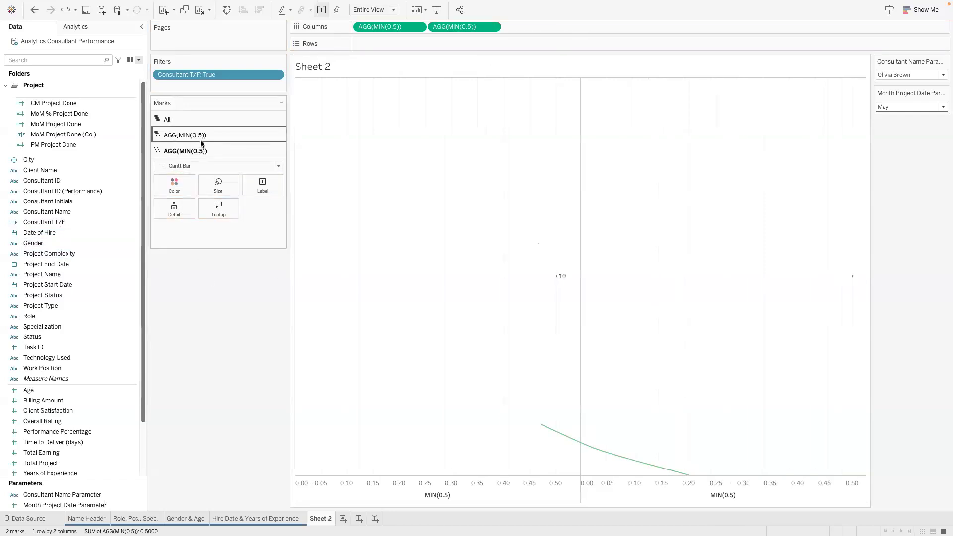
pyautogui.moveTo(73, 115); pyautogui.dragTo(257, 174)
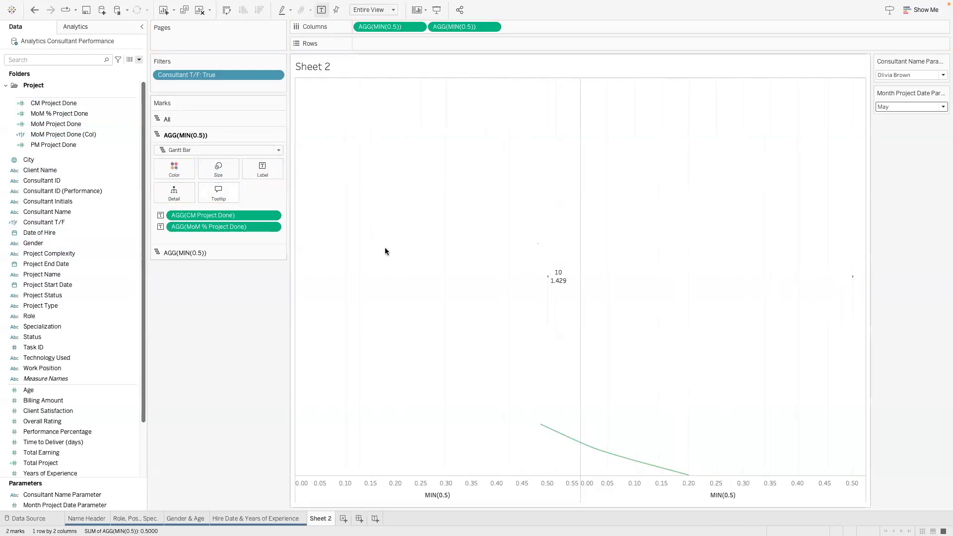
# - Format the MoM % Project Done label as a percentage with 1 decimal place
pyautogui.click(272, 227)
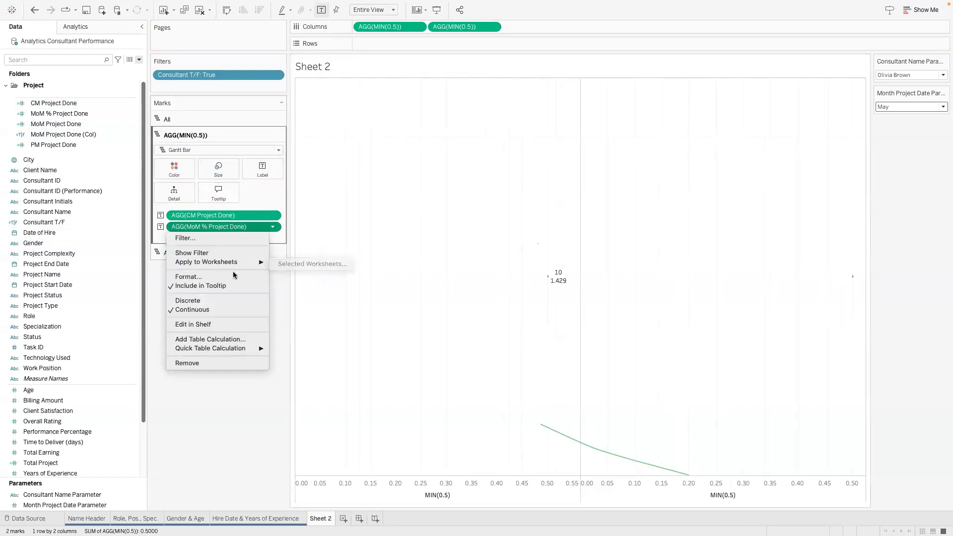
pyautogui.click(233, 276)
pyautogui.click(102, 129)
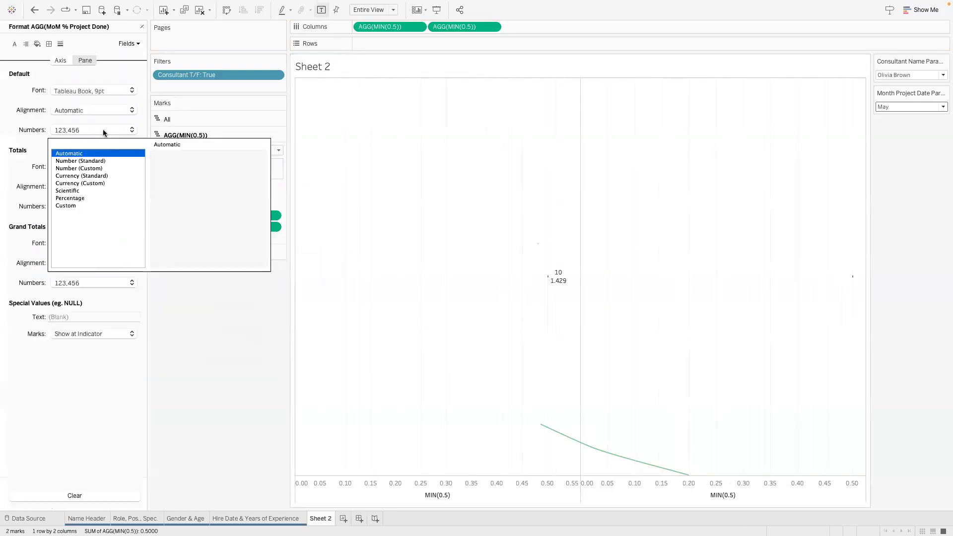
pyautogui.click(96, 198)
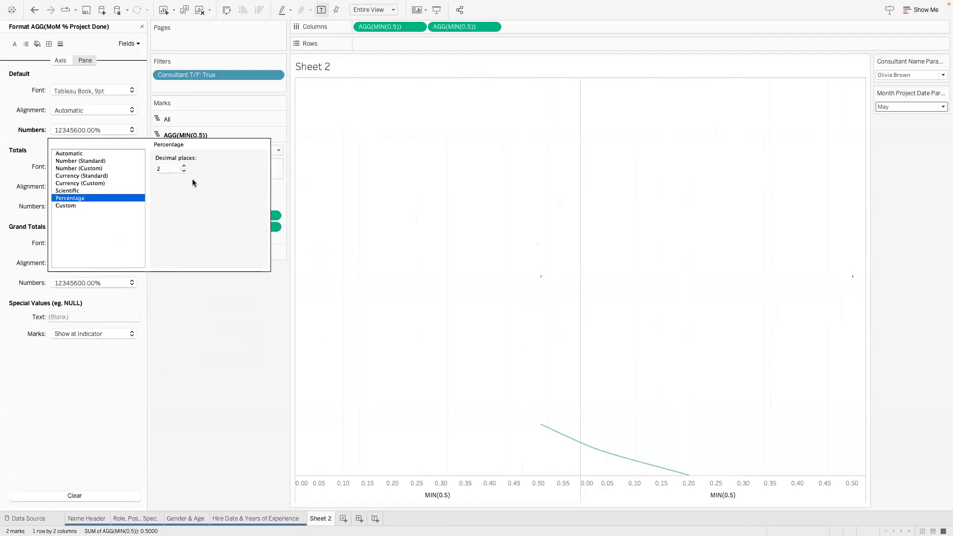
pyautogui.click(183, 170)
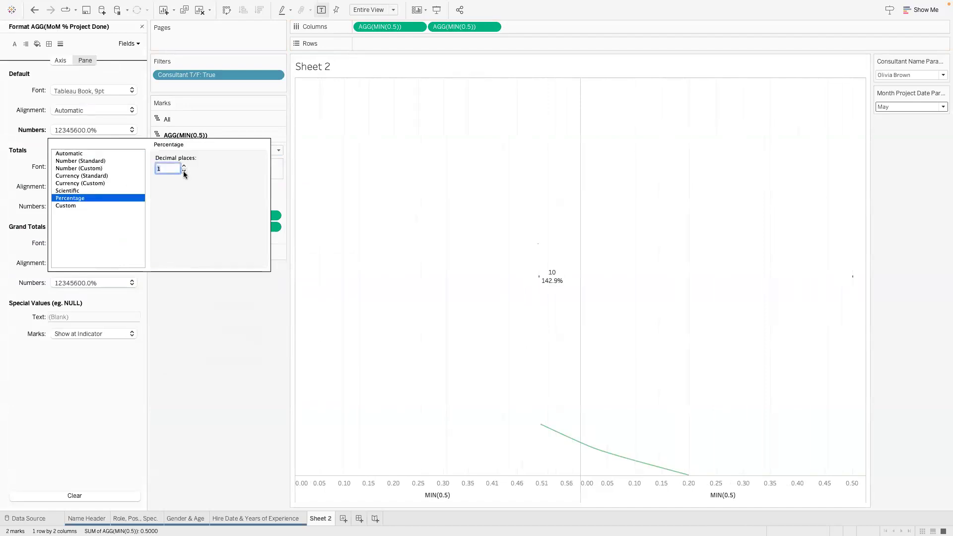
pyautogui.click(195, 310)
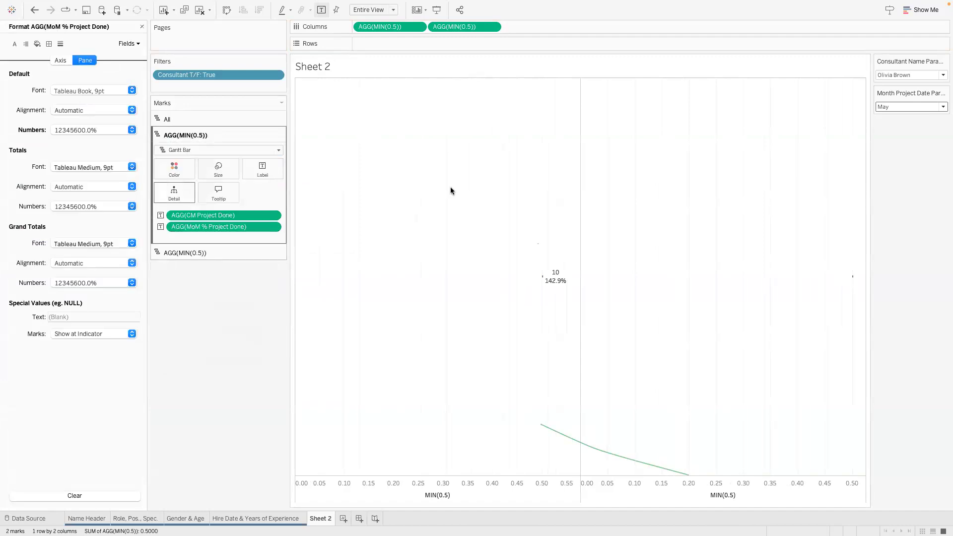
# - Test the KPI labels by switching the Month Project Date Parameter to Feb and other months, ending on Sep, and close the formatting pane
pyautogui.click(897, 107)
pyautogui.click(894, 124)
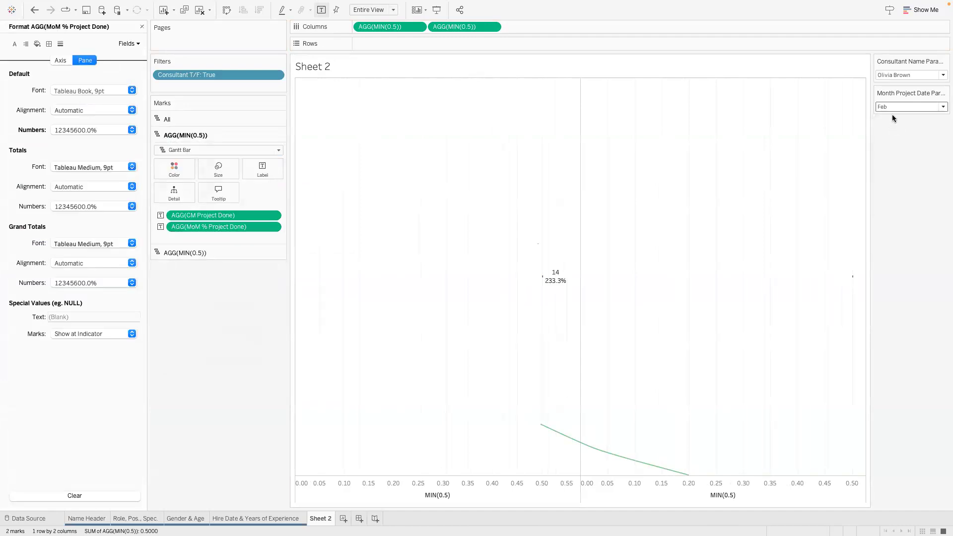
pyautogui.click(894, 108)
pyautogui.click(895, 142)
pyautogui.click(895, 107)
pyautogui.click(892, 165)
pyautogui.click(895, 108)
pyautogui.click(907, 180)
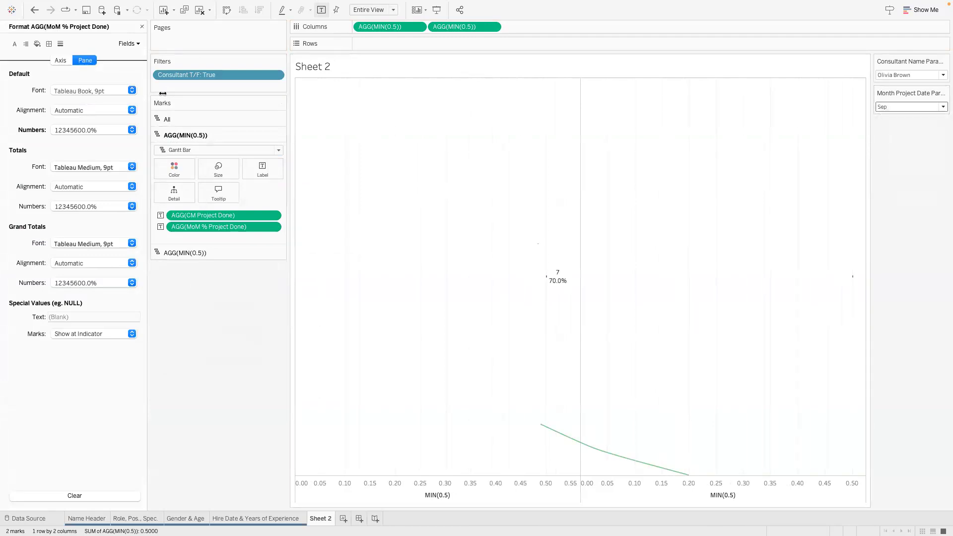
pyautogui.click(142, 26)
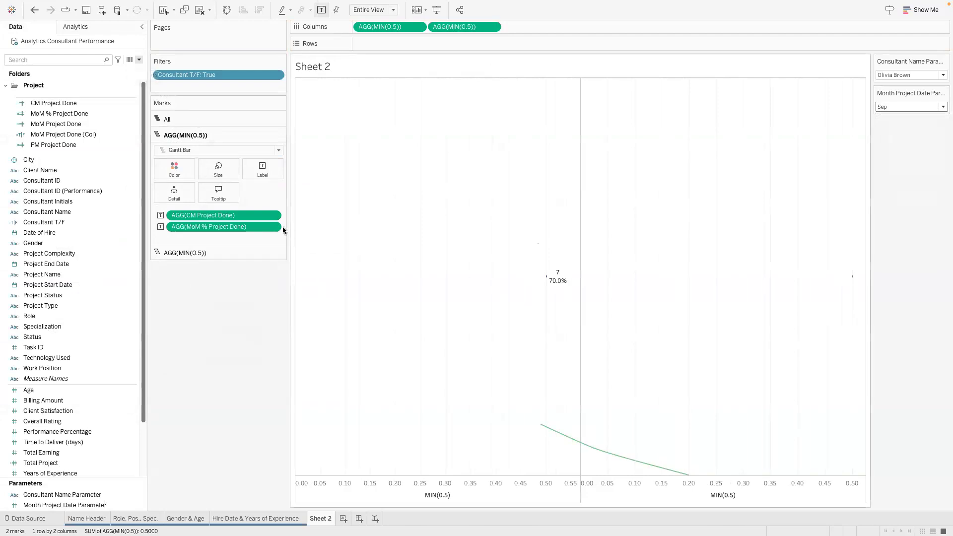
# - Open the label text of the first MIN(0.5) marks for editing and select its two existing field lines
pyautogui.click(87, 135)
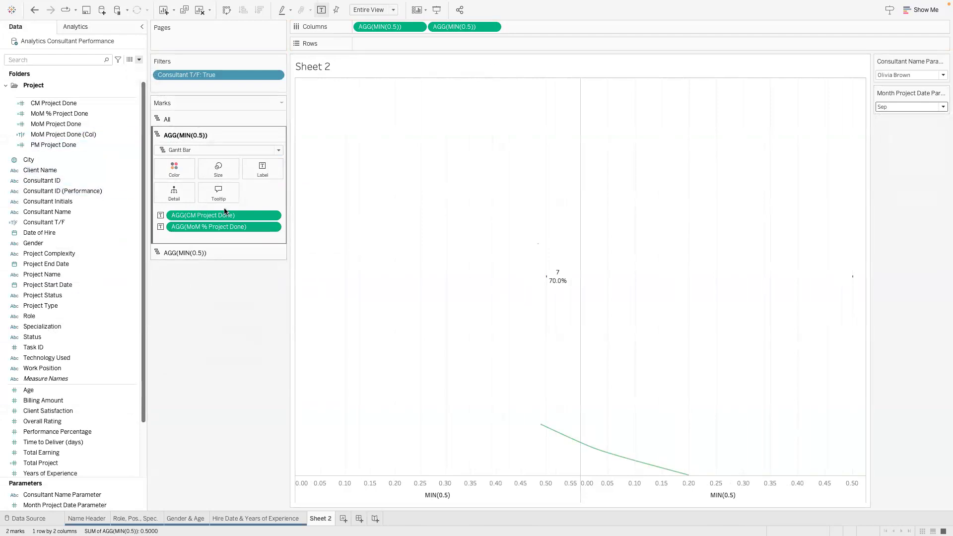
pyautogui.click(255, 173)
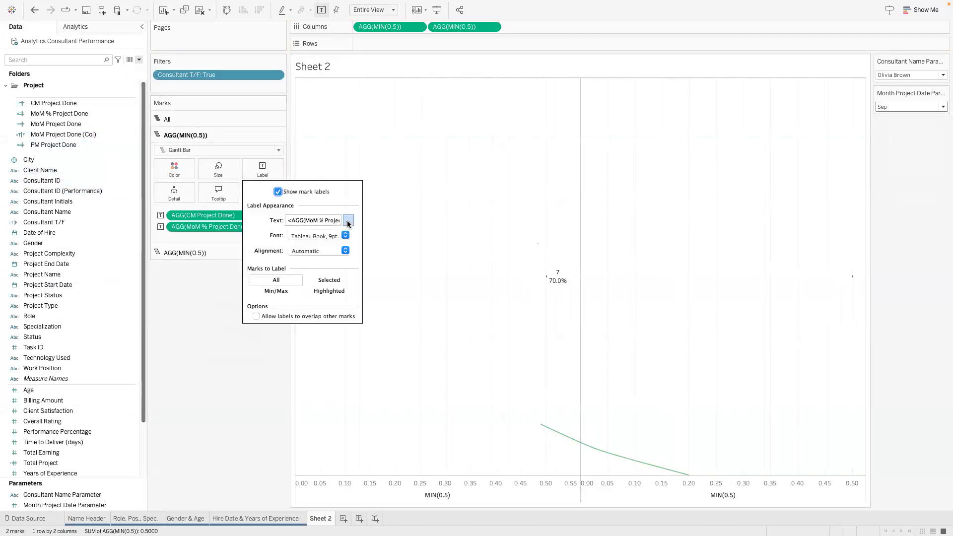
pyautogui.click(347, 221)
pyautogui.moveTo(69, 168); pyautogui.dragTo(97, 167)
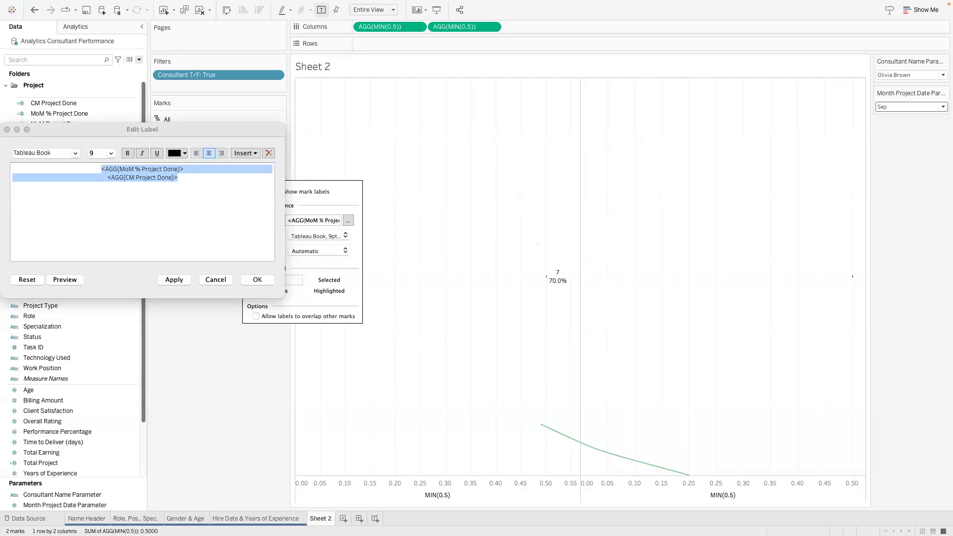
# - Switch to the Excalidraw dashboard wireframe in Arc to examine the KPI card layout, and return to the Tableau label editor
pyautogui.hotkey('ctrl', 'Left')
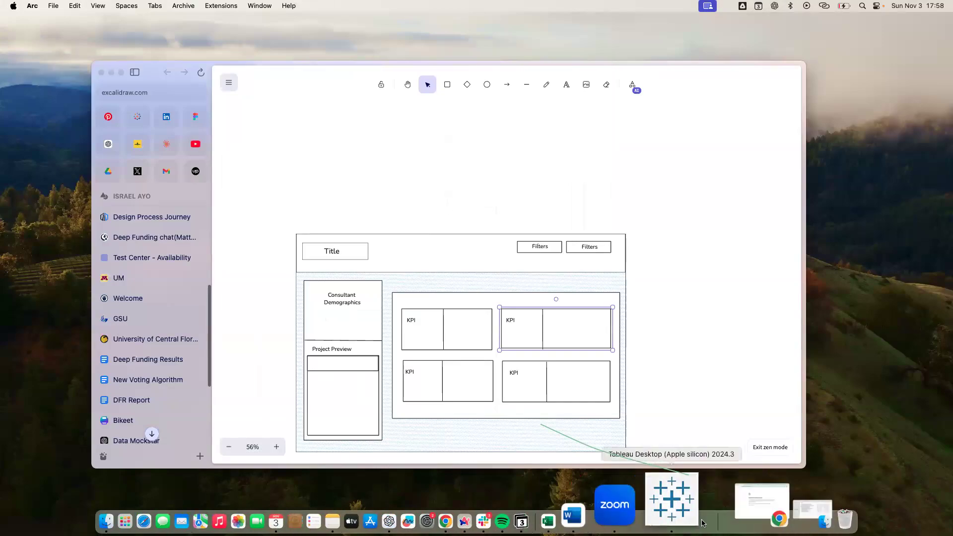
pyautogui.click(684, 500)
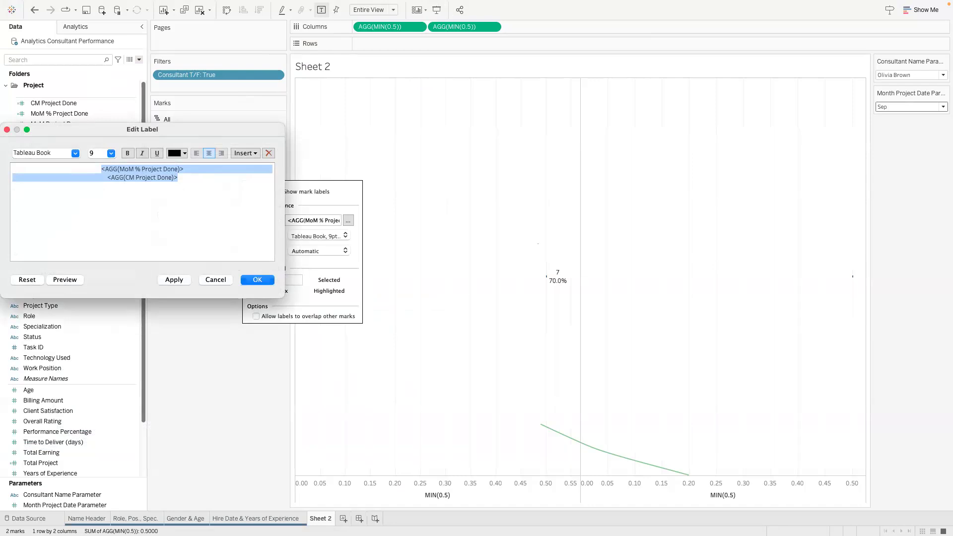
pyautogui.hotkey('ctrl', 'Left')
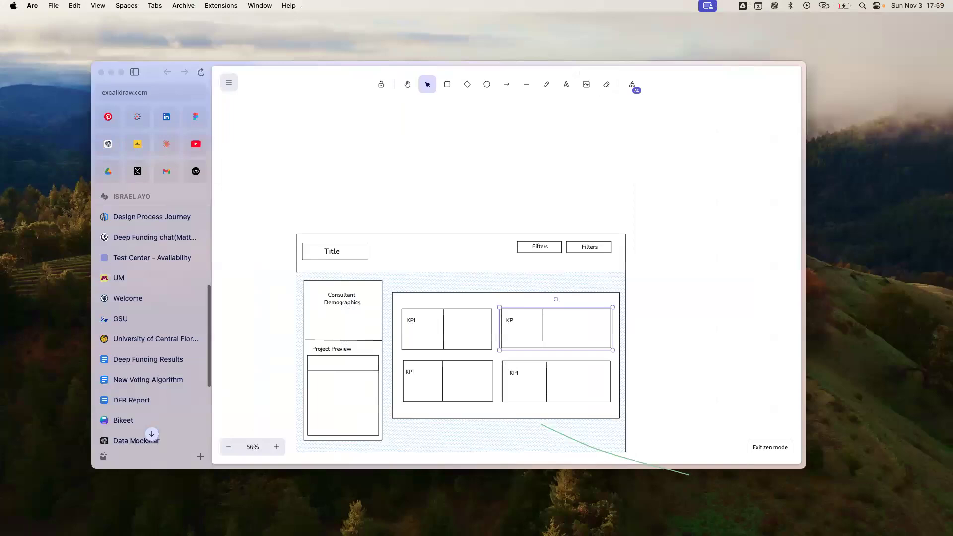
pyautogui.hotkey('ctrl', 'Right')
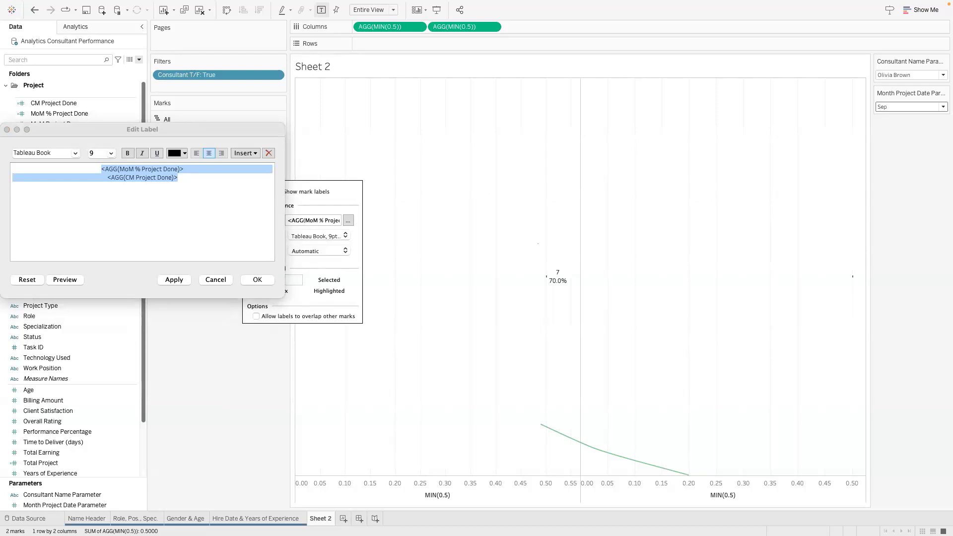
# - Replace the label text with "<AGG(CM Project Done)> (<AGG(CM % of Completed Projects)>)"
pyautogui.click(214, 185)
pyautogui.write('<AGG(CM Total Projects)> (<AGG(CM % of Completed Projects)>)')
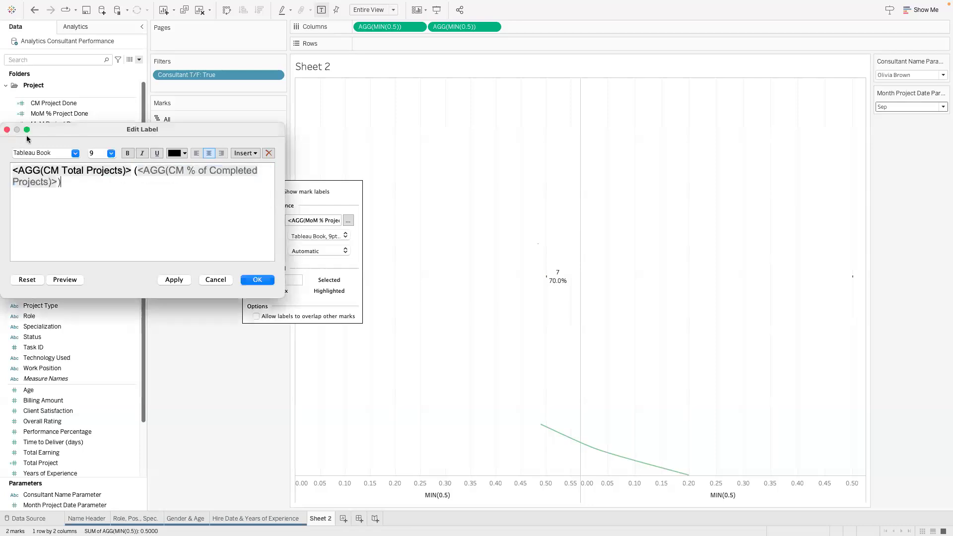
pyautogui.doubleClick(88, 169)
pyautogui.press('BackSpace')
pyautogui.press('BackSpace')
pyautogui.press('BackSpace')
pyautogui.press('BackSpace')
pyautogui.press('BackSpace')
pyautogui.press('BackSpace')
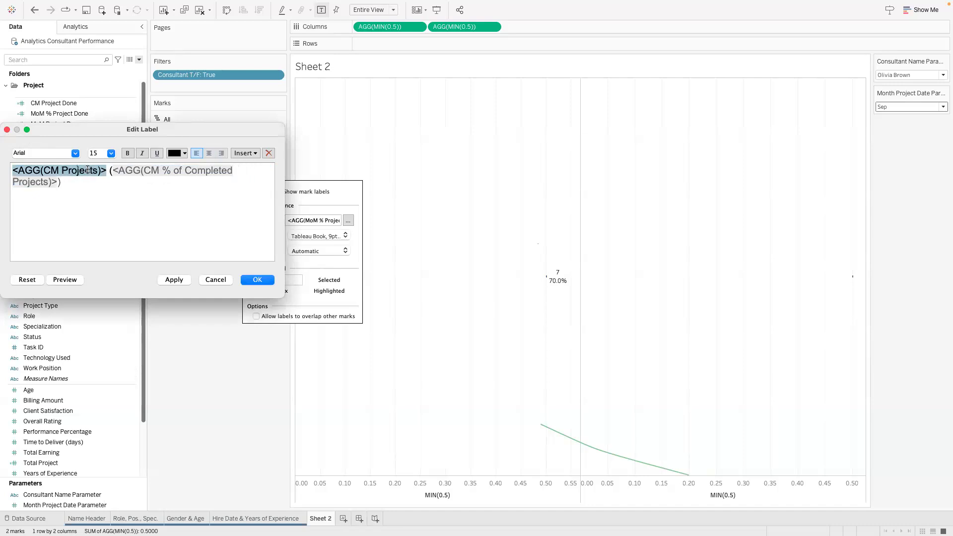
pyautogui.press('BackSpace')
pyautogui.write('Done')
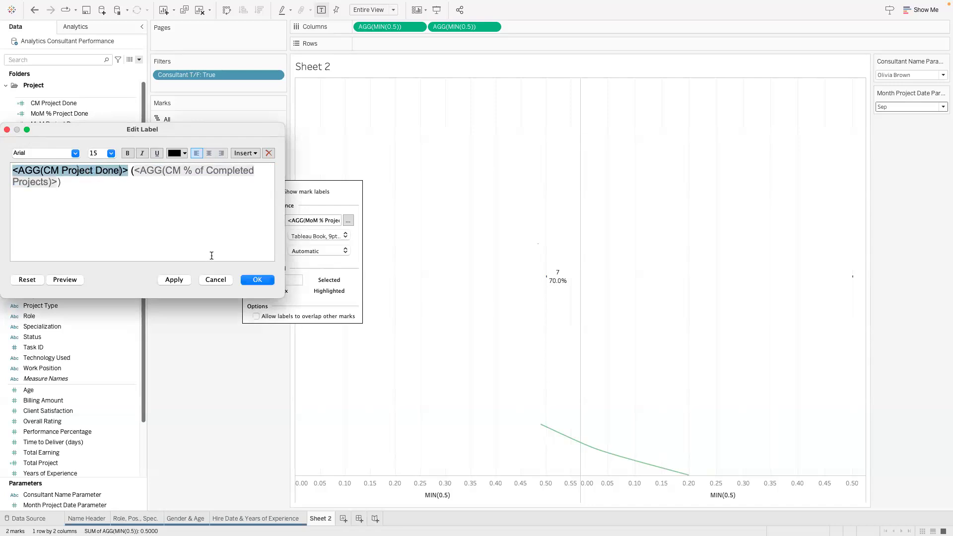
# - Set the parenthesised CM % of Completed Projects part of the label to font size 9 and apply the label
pyautogui.click(132, 171)
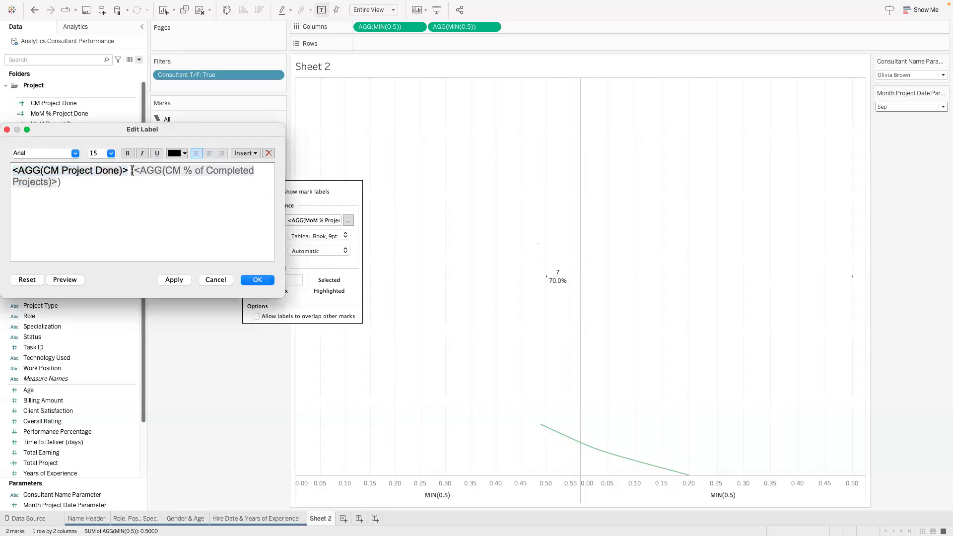
pyautogui.moveTo(132, 170); pyautogui.dragTo(141, 187)
pyautogui.click(111, 153)
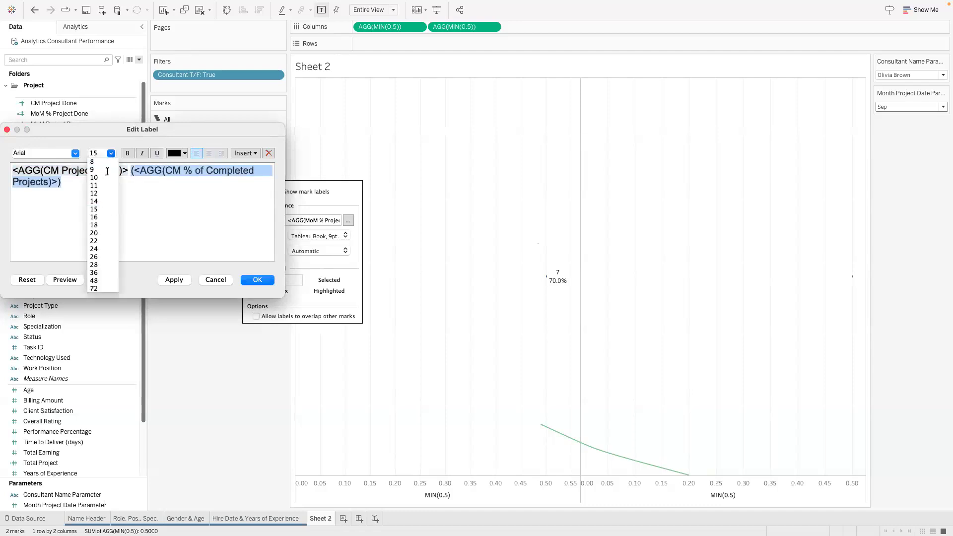
pyautogui.click(107, 171)
pyautogui.click(257, 280)
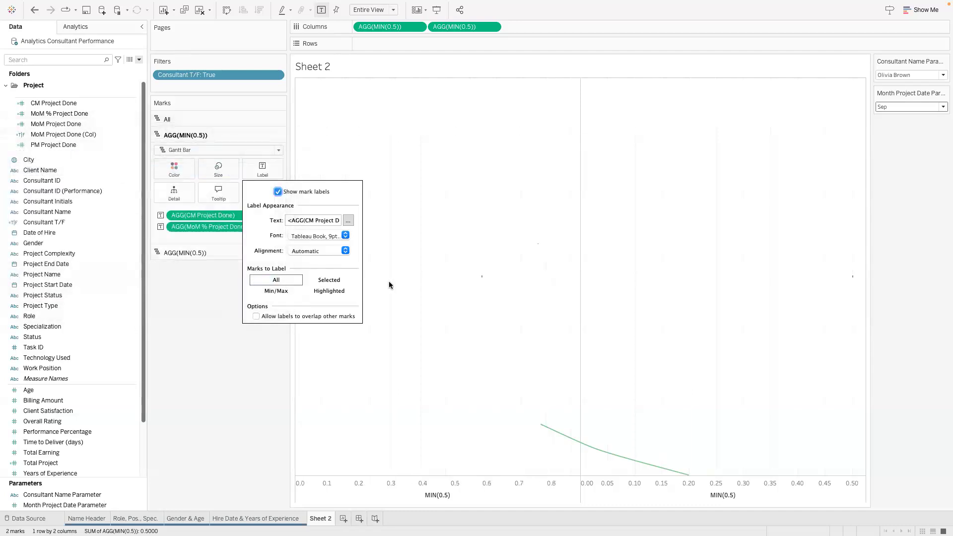
pyautogui.click(478, 306)
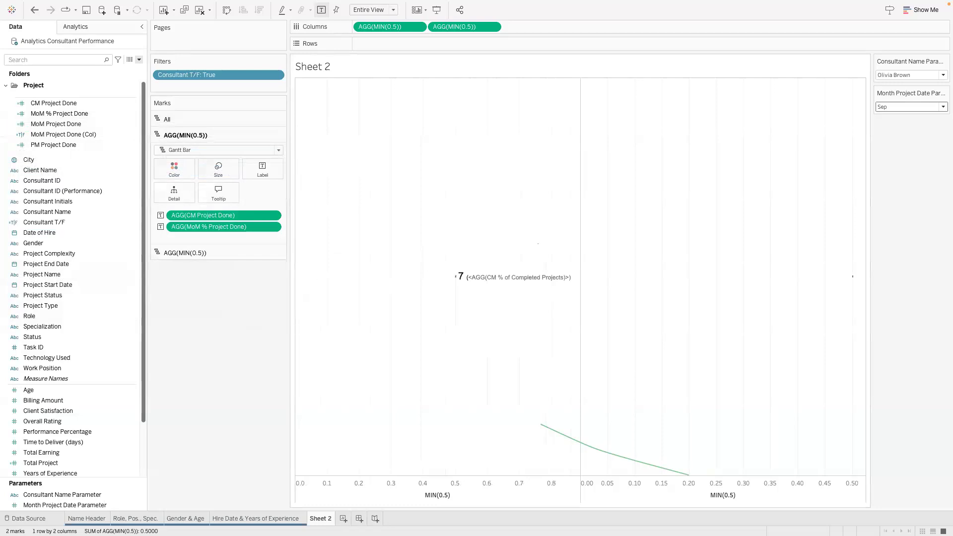
# - Change the first column expression to MIN(0) and the second to MIN(0.45)
pyautogui.doubleClick(392, 27)
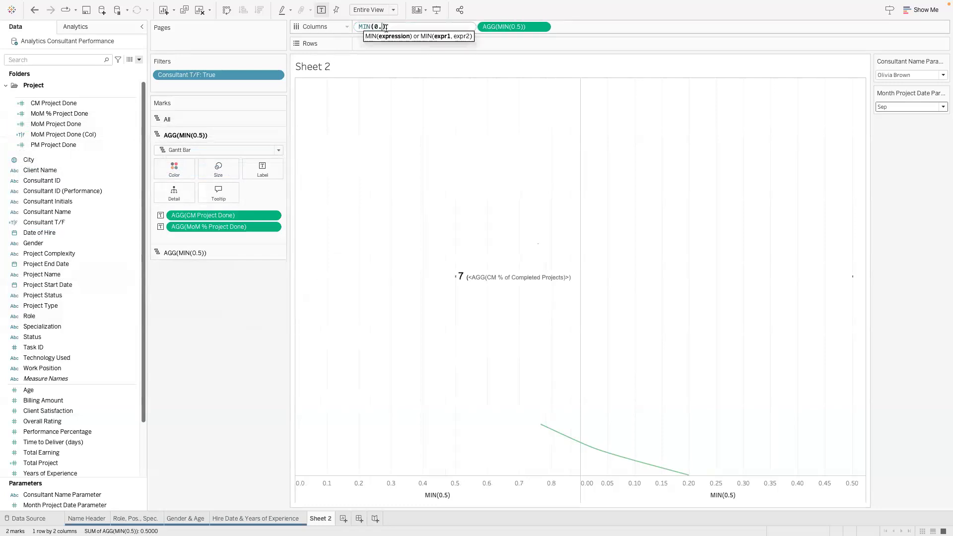
pyautogui.press('BackSpace')
pyautogui.press('Return')
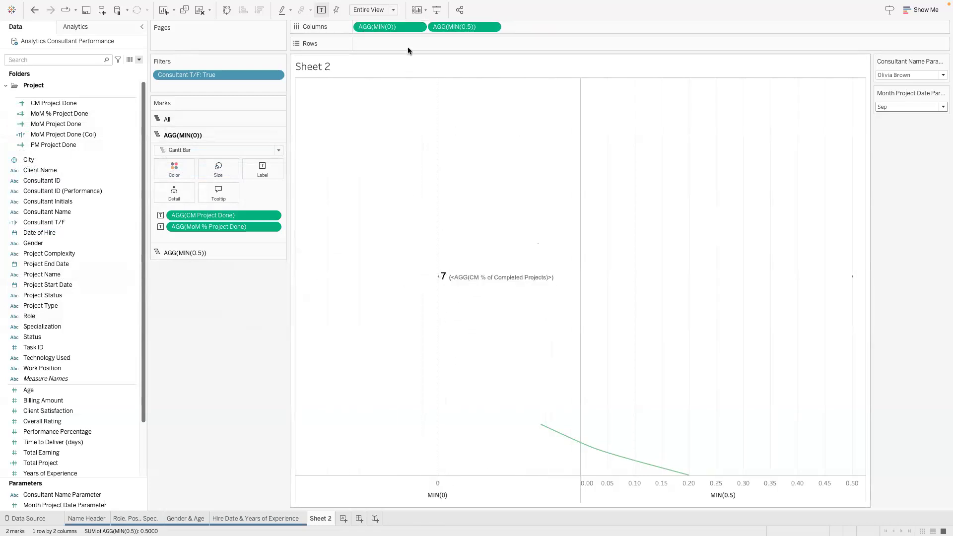
pyautogui.doubleClick(458, 26)
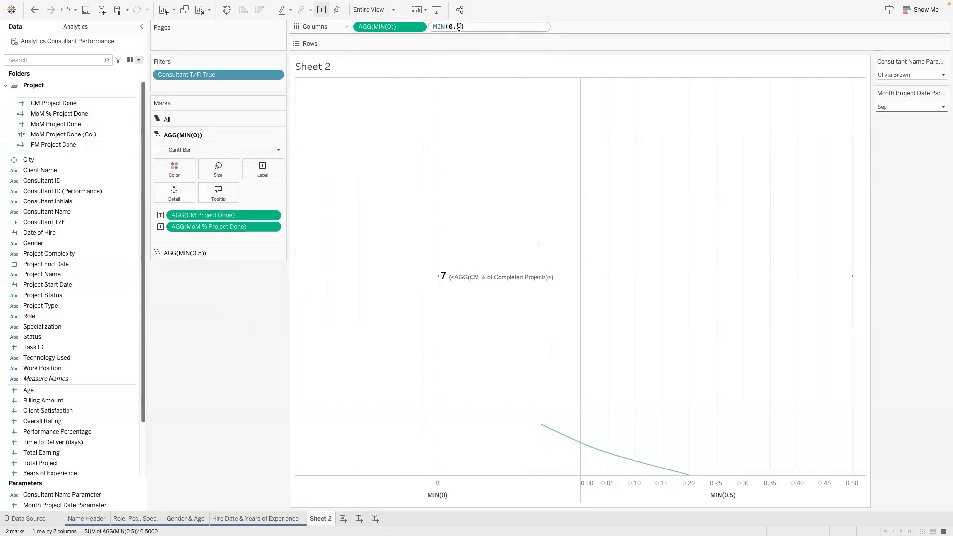
pyautogui.write('4')
pyautogui.press('Return')
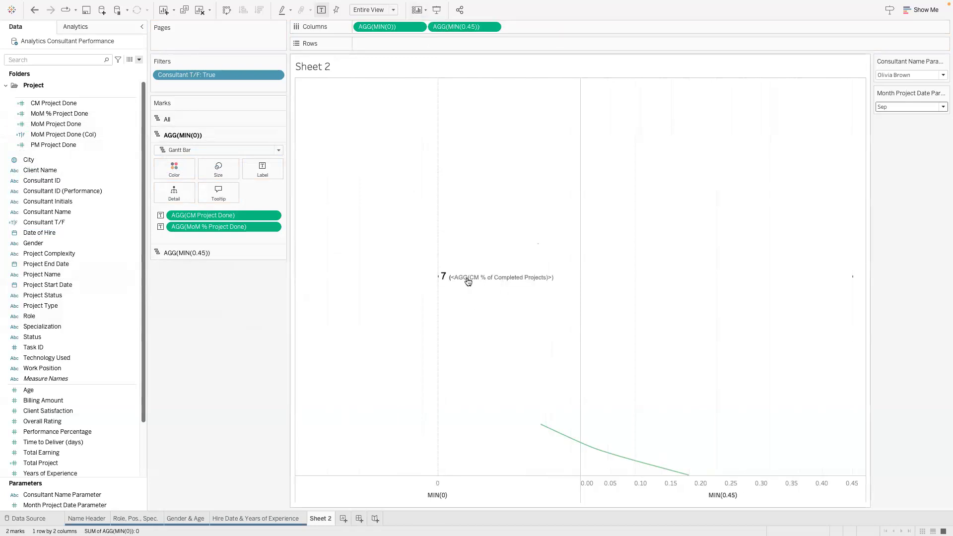
# - Replace the parenthesised field in the MIN(0) label text with "(<AGG(MoM % Project Done)>)"
pyautogui.click(264, 169)
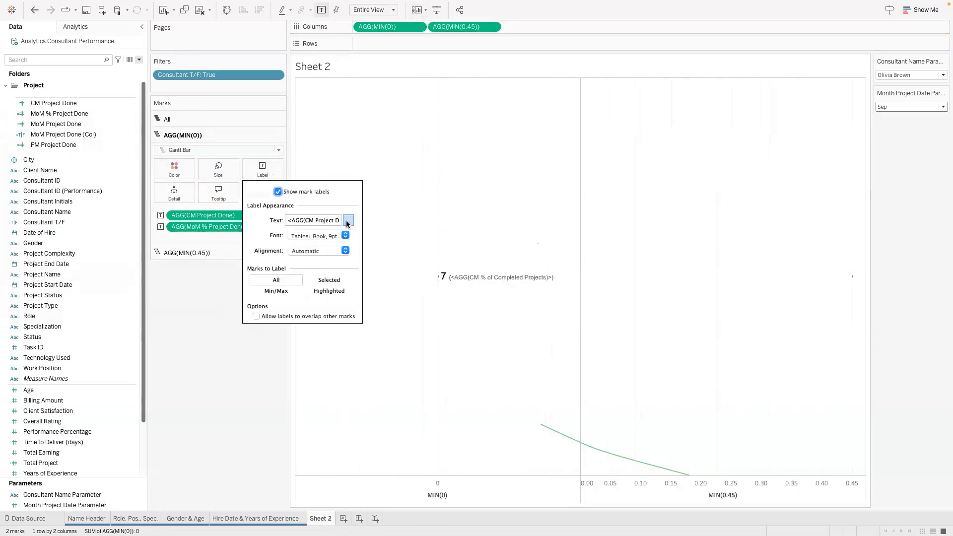
pyautogui.click(348, 221)
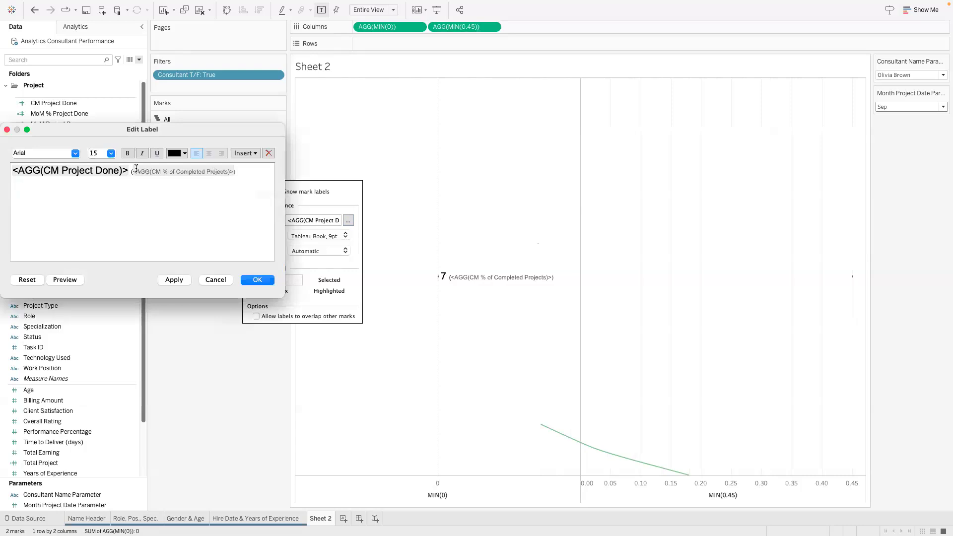
pyautogui.moveTo(130, 171); pyautogui.dragTo(235, 169)
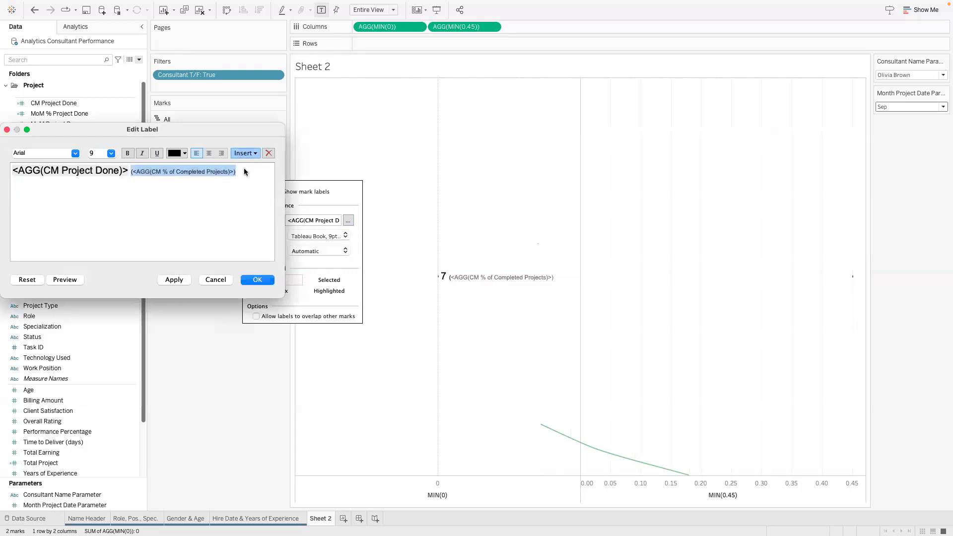
pyautogui.click(245, 153)
pyautogui.click(268, 172)
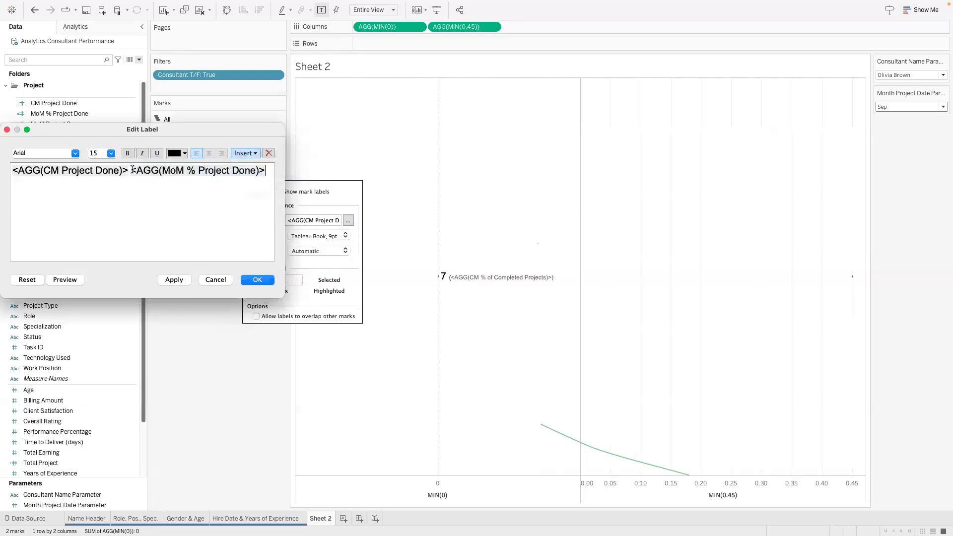
pyautogui.click(132, 169)
pyautogui.write('(')
pyautogui.click(270, 170)
pyautogui.write(')>)')
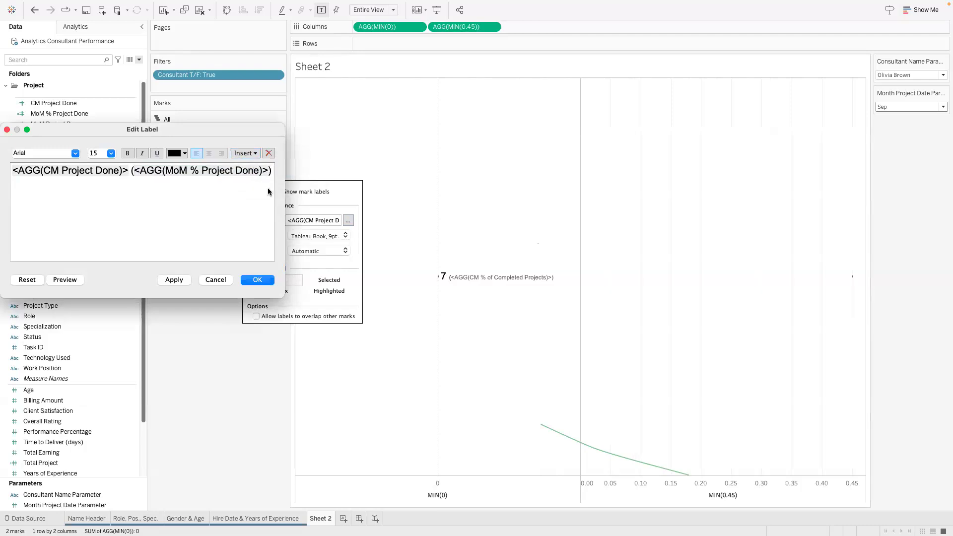
# - Format the parenthesised MoM % Project Done part of the label in size 9 dark grey and apply the label
pyautogui.moveTo(137, 157); pyautogui.dragTo(131, 171)
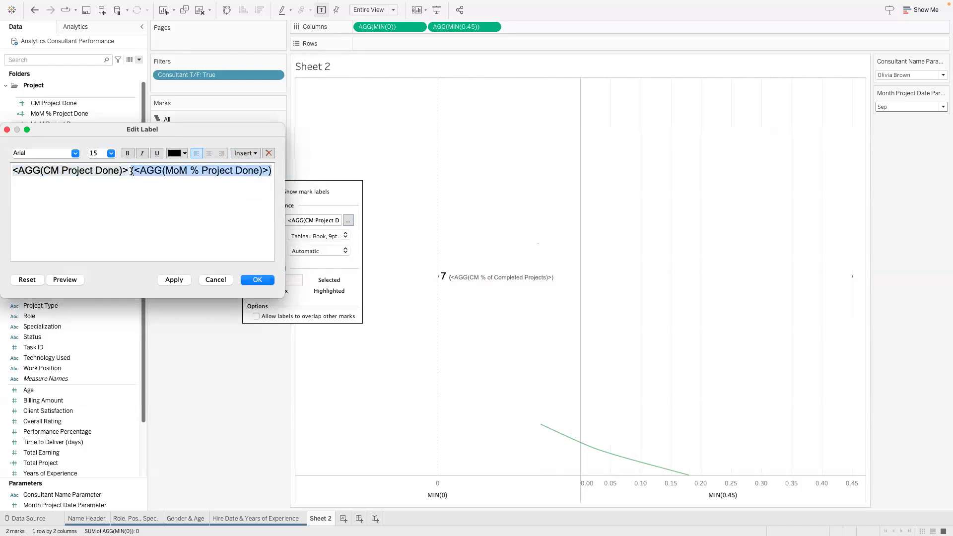
pyautogui.click(111, 153)
pyautogui.click(103, 165)
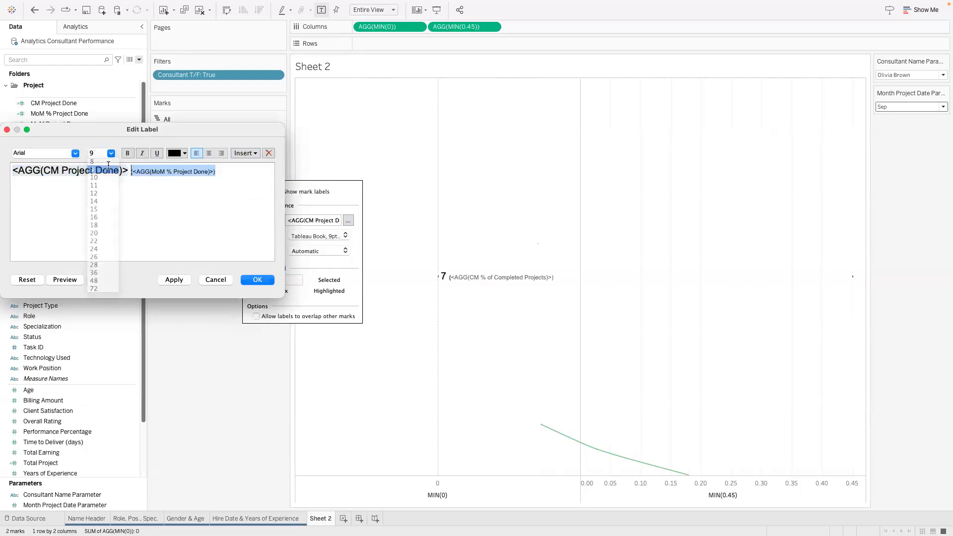
pyautogui.click(176, 154)
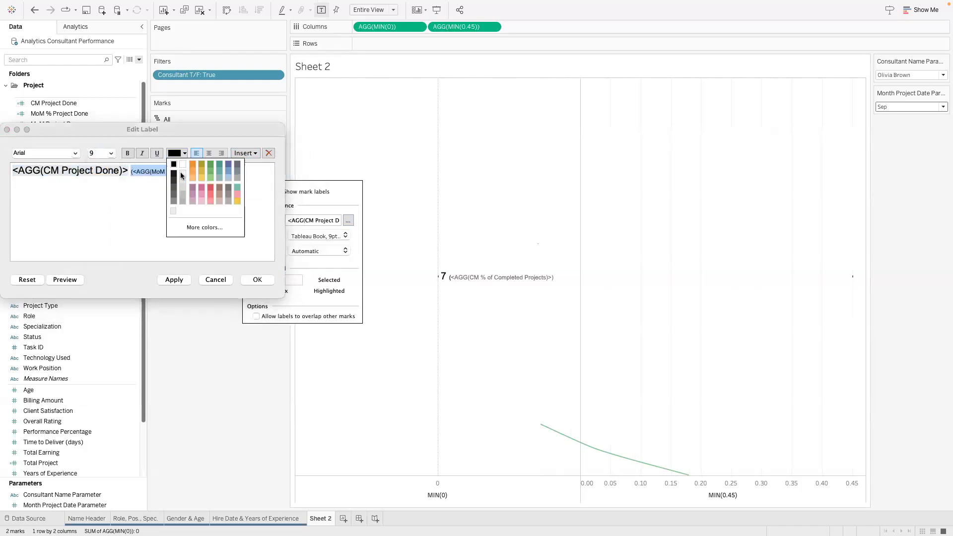
pyautogui.click(173, 198)
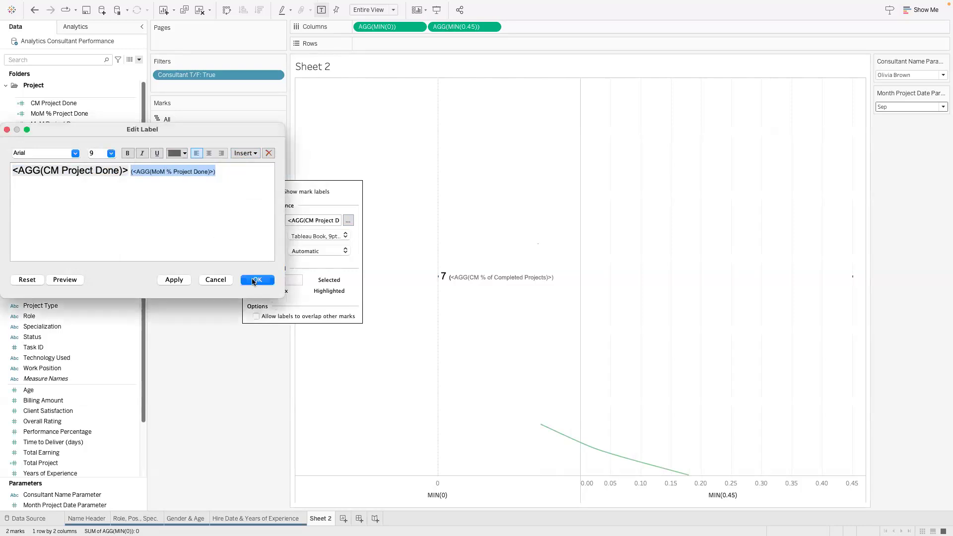
pyautogui.click(256, 280)
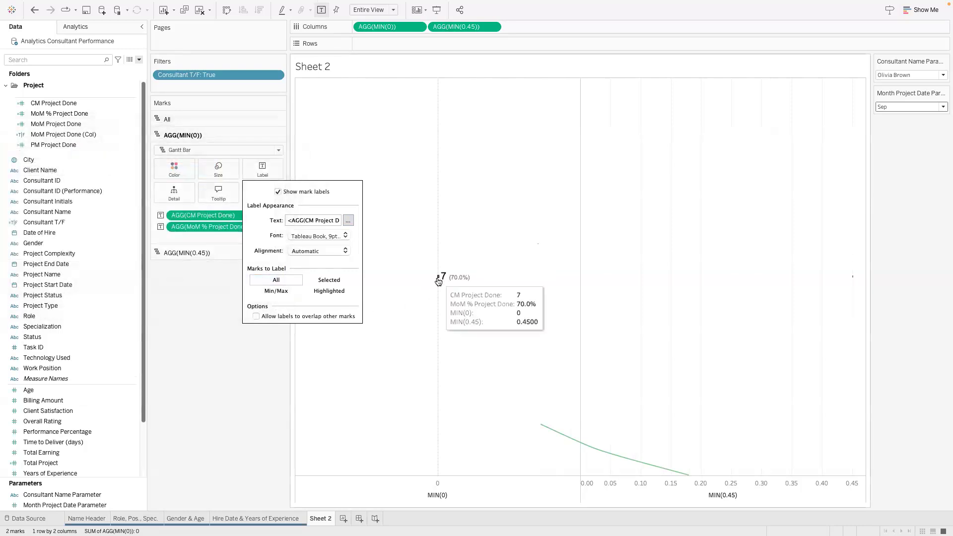
# - Open the view's formatting options and set the default worksheet shading to None
pyautogui.rightClick(320, 518)
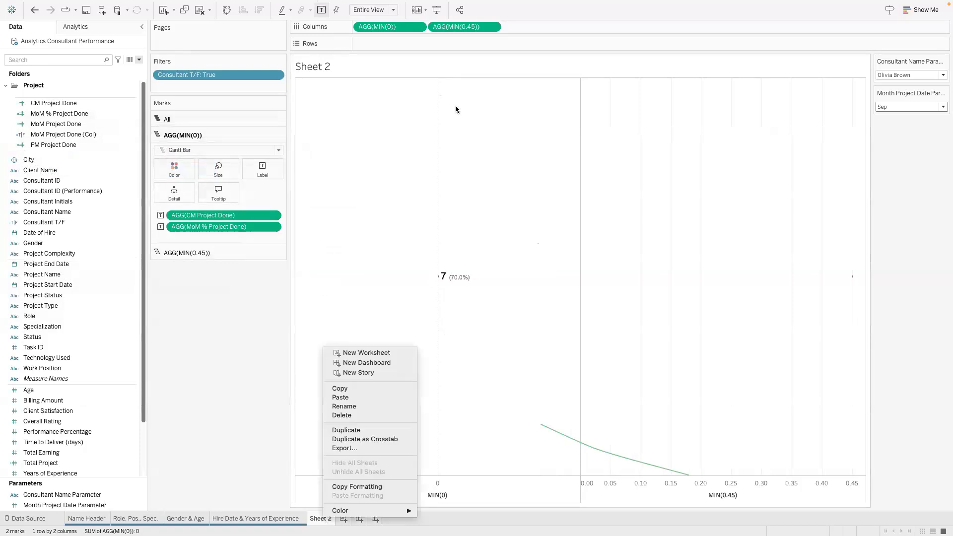
pyautogui.rightClick(540, 222)
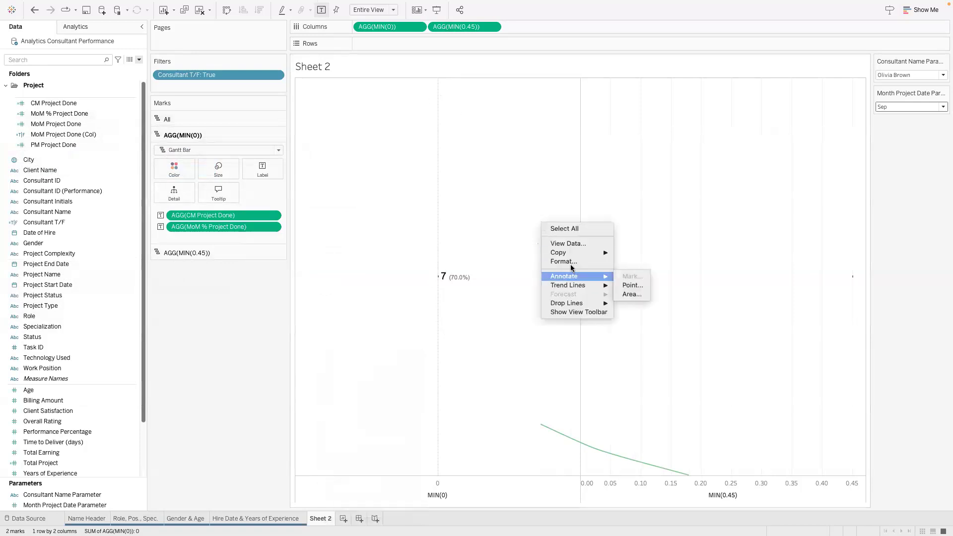
pyautogui.click(557, 262)
pyautogui.click(40, 44)
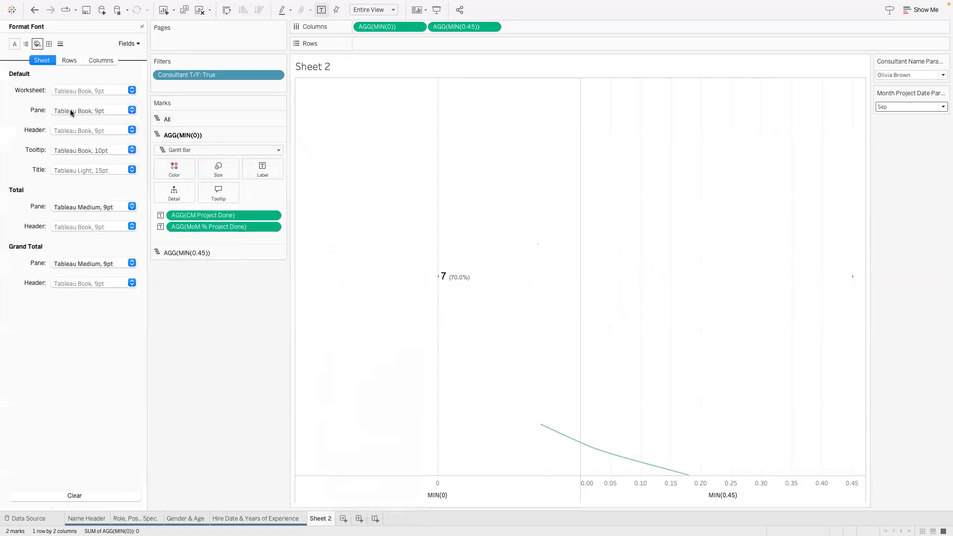
pyautogui.click(82, 90)
pyautogui.click(74, 109)
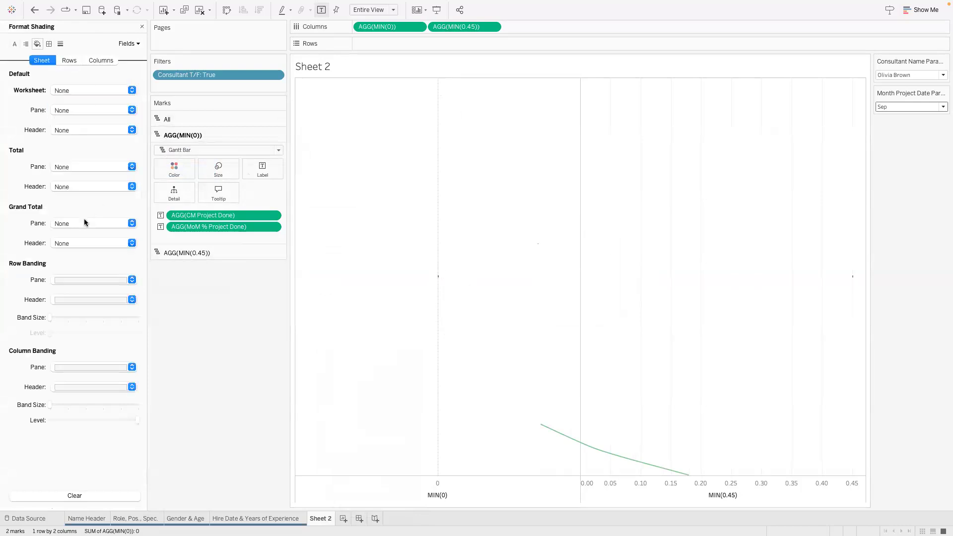
# - Set the pane and header shading of both row banding and column banding to None
pyautogui.click(80, 280)
pyautogui.click(90, 298)
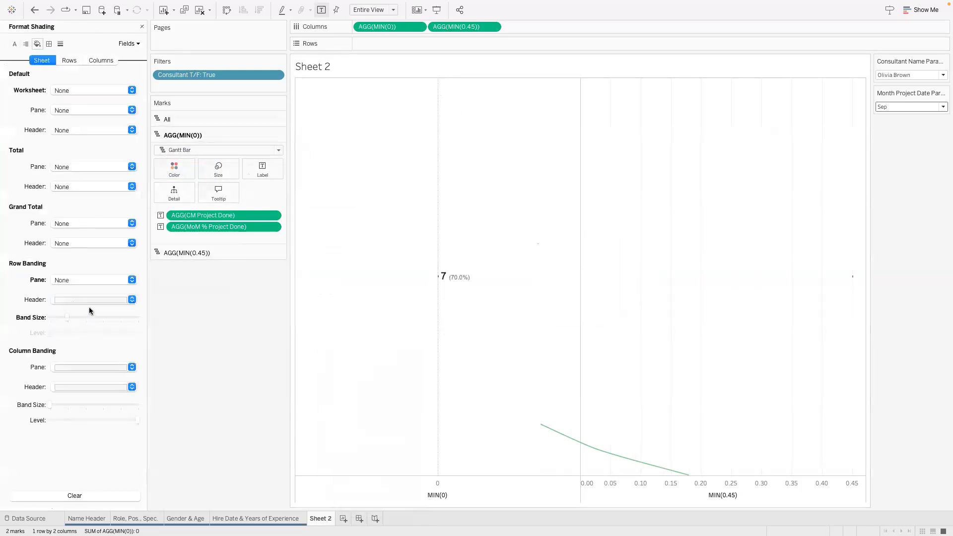
pyautogui.click(89, 300)
pyautogui.click(91, 318)
pyautogui.click(61, 367)
pyautogui.click(85, 385)
pyautogui.click(85, 386)
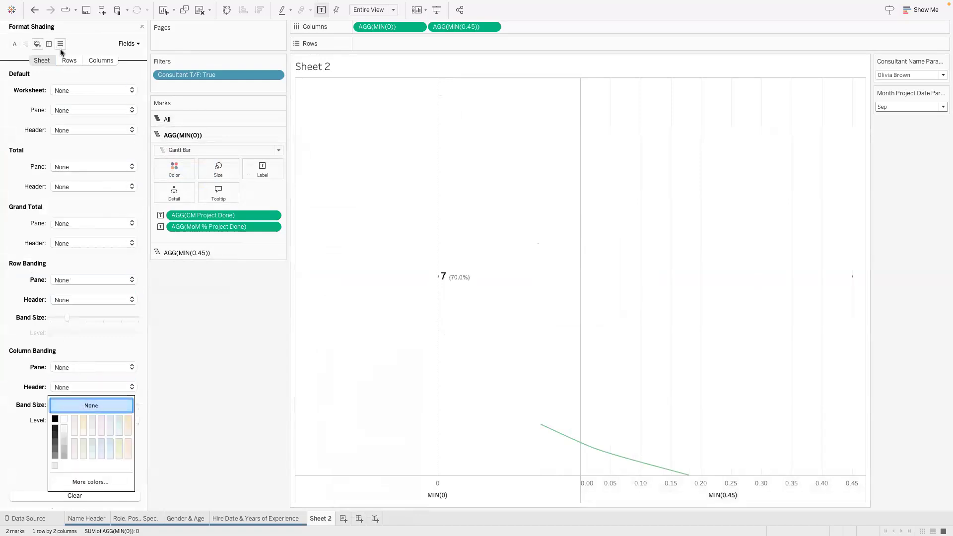
# - Set the grand total pane and header borders of the sheet to None
pyautogui.click(49, 44)
pyautogui.click(42, 60)
pyautogui.click(84, 221)
pyautogui.click(86, 241)
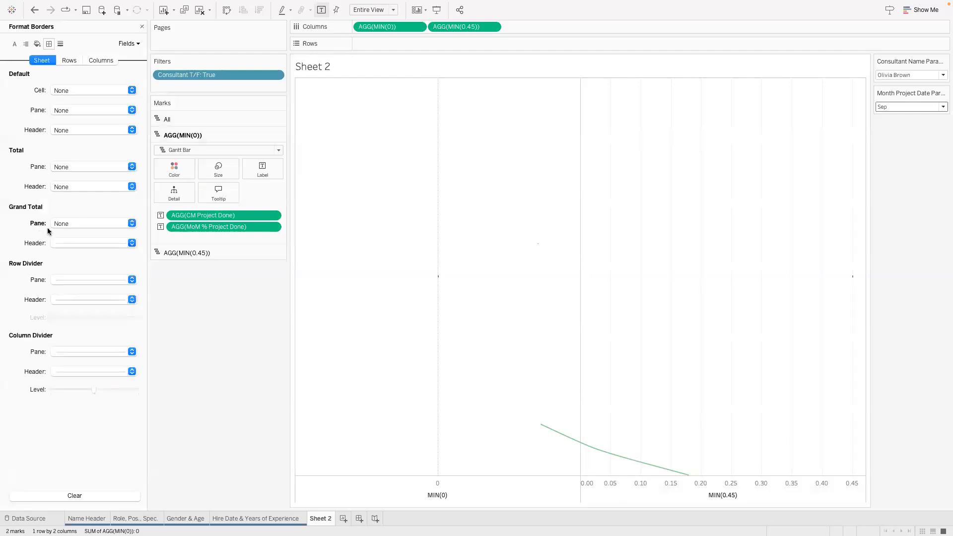
pyautogui.click(49, 243)
pyautogui.click(46, 266)
# - Set the pane borders of the row divider and column divider to None, and check the row and column border settings
pyautogui.click(65, 278)
pyautogui.click(68, 294)
pyautogui.click(35, 290)
pyautogui.click(50, 369)
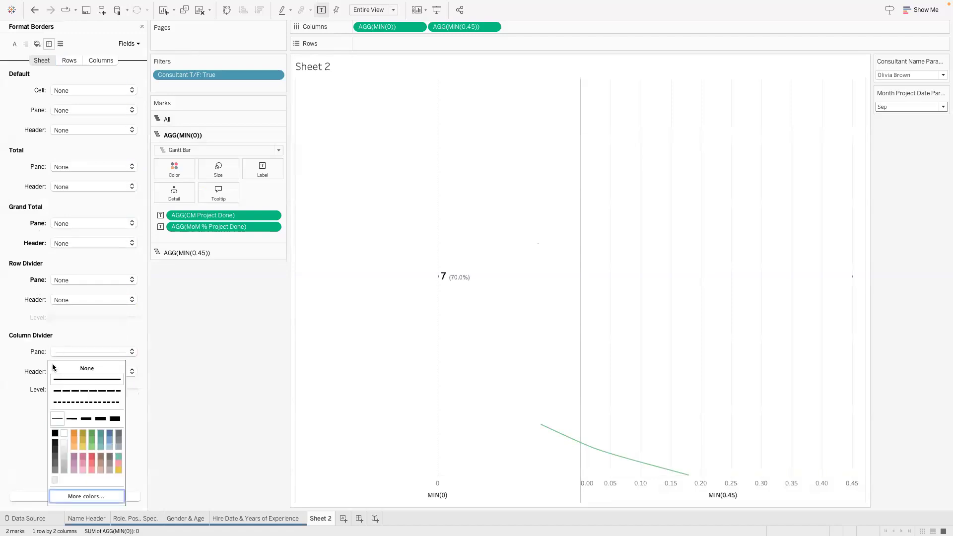
pyautogui.click(65, 368)
pyautogui.click(70, 60)
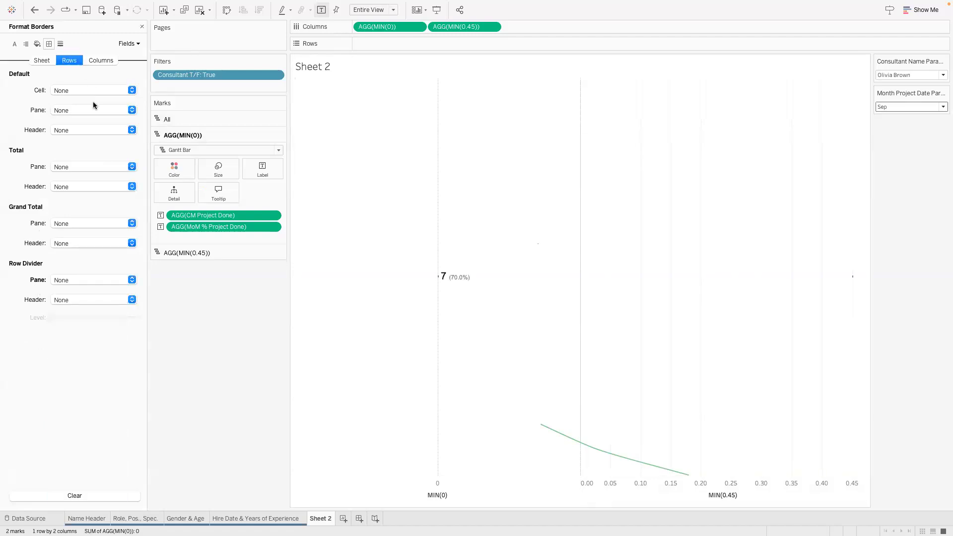
pyautogui.click(91, 61)
# - Set the sheet's zero lines, trend lines, reference lines, drop lines and axis ticks to None
pyautogui.click(60, 44)
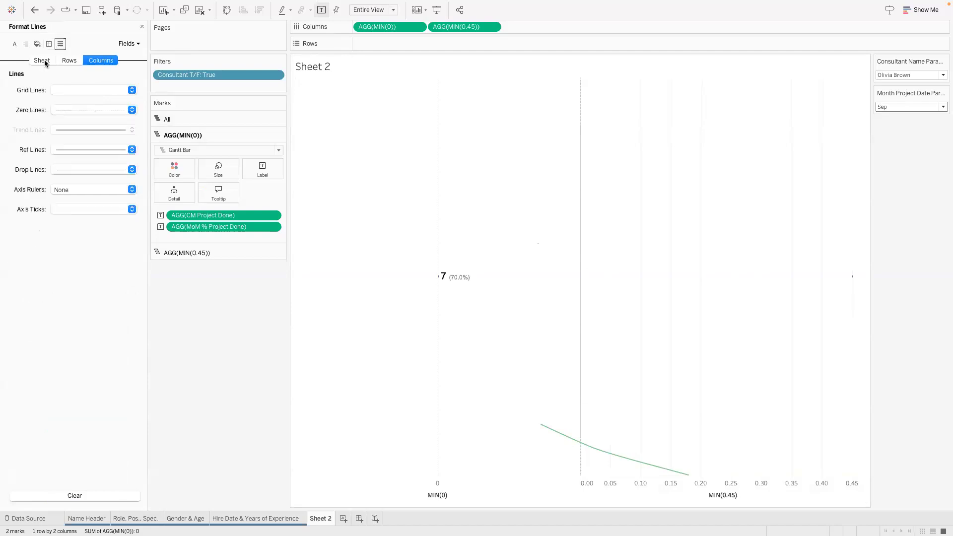
pyautogui.click(42, 60)
pyautogui.click(83, 108)
pyautogui.click(59, 127)
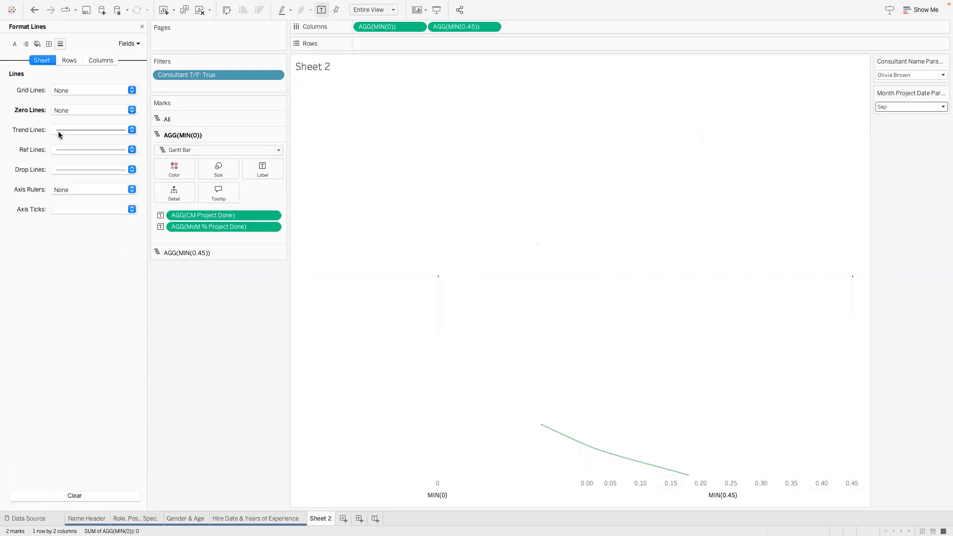
pyautogui.click(60, 130)
pyautogui.click(62, 147)
pyautogui.click(63, 149)
pyautogui.click(63, 166)
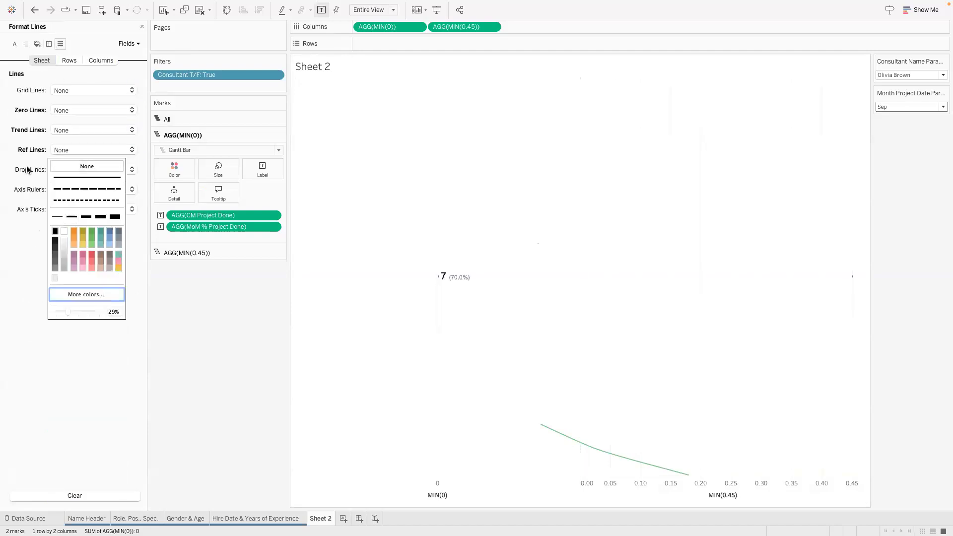
pyautogui.click(102, 170)
pyautogui.click(79, 186)
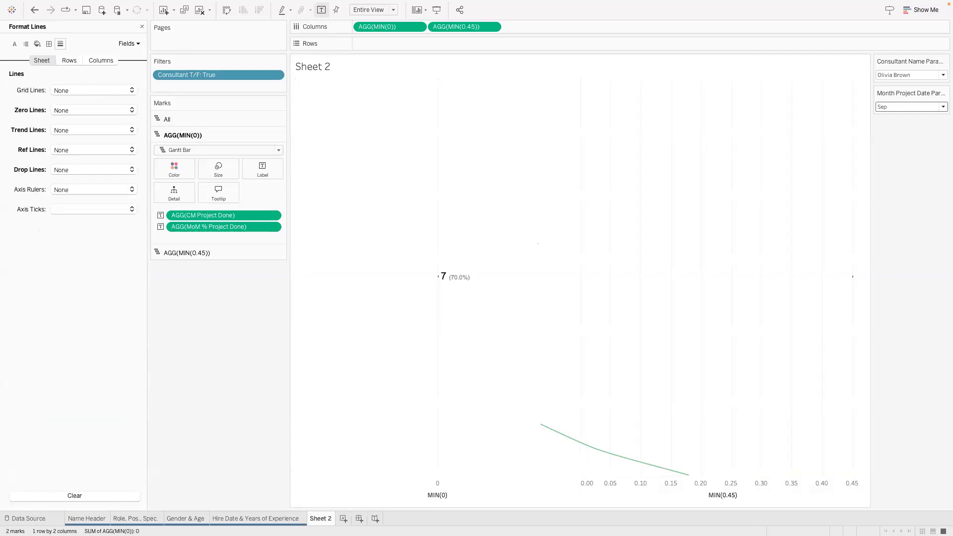
pyautogui.click(91, 208)
pyautogui.click(87, 227)
# - Set the grid lines for columns to None and close the formatting options
pyautogui.click(70, 61)
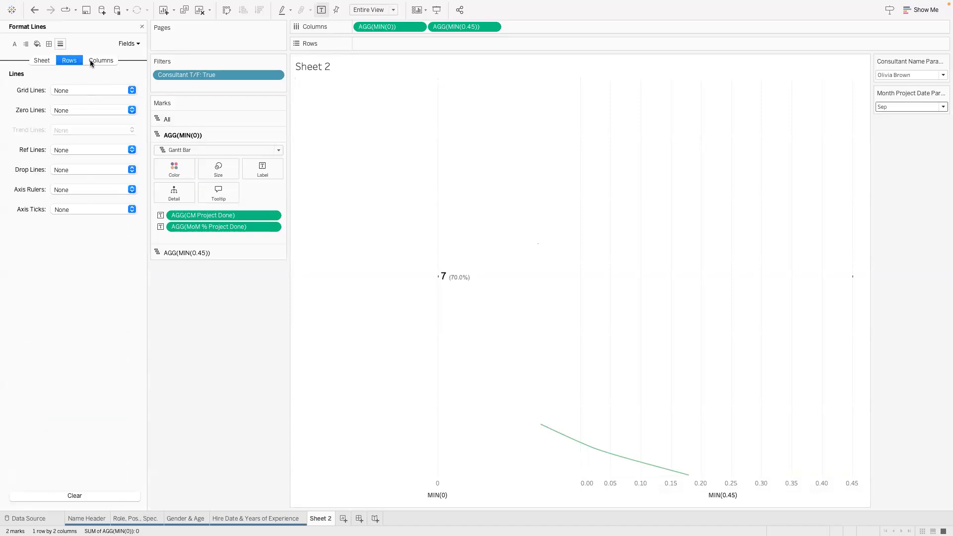
pyautogui.click(100, 60)
pyautogui.click(77, 93)
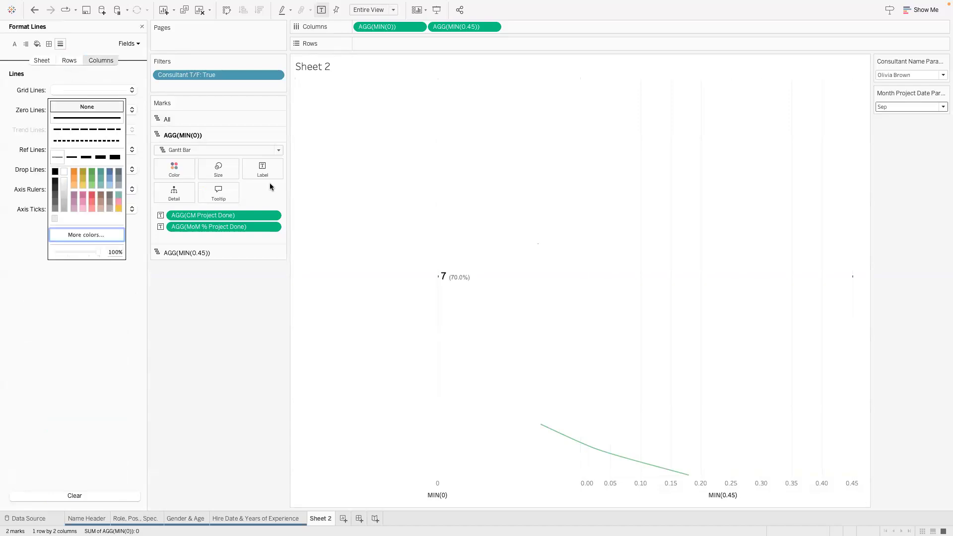
pyautogui.click(600, 235)
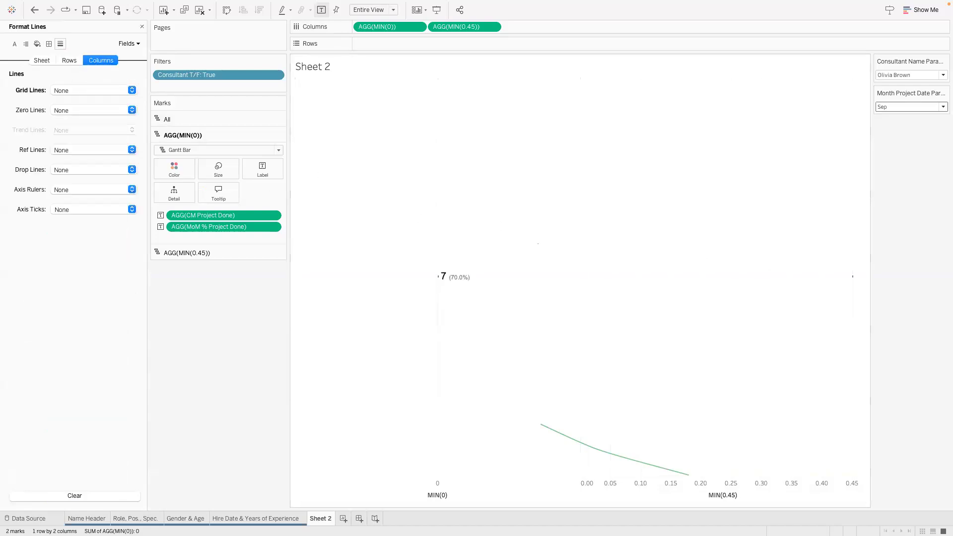
pyautogui.click(143, 27)
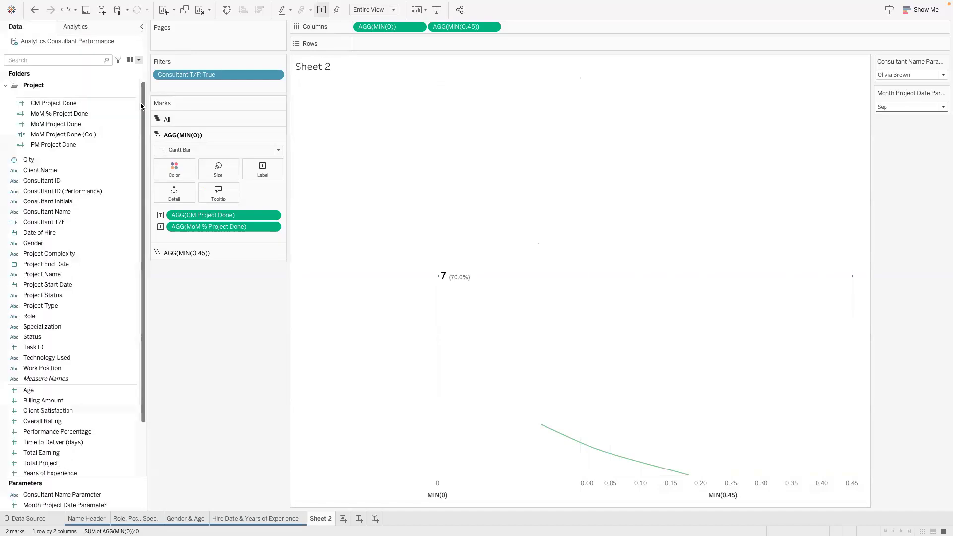
# - Increase the font size of the CM Project Done value in the MIN(0) mark label to 20
pyautogui.click(230, 253)
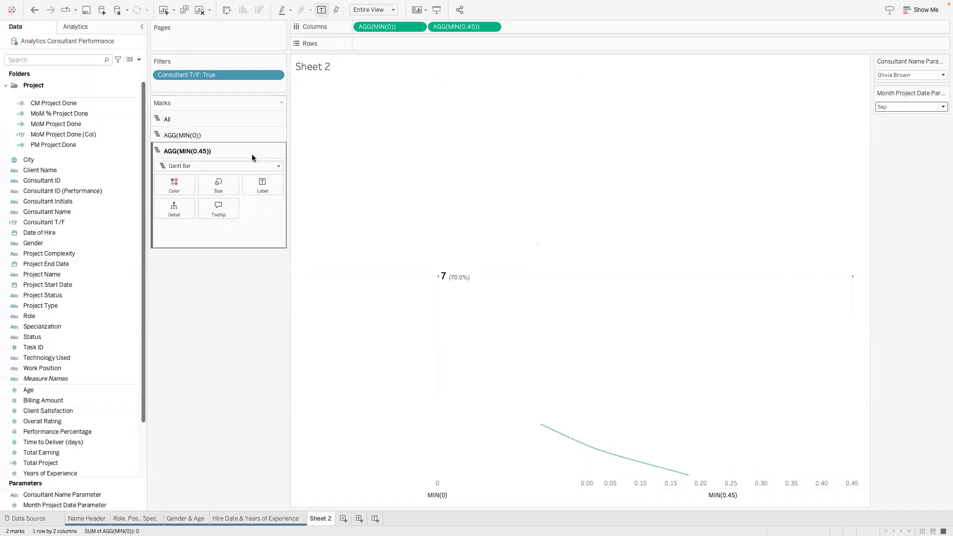
pyautogui.click(253, 135)
pyautogui.click(265, 170)
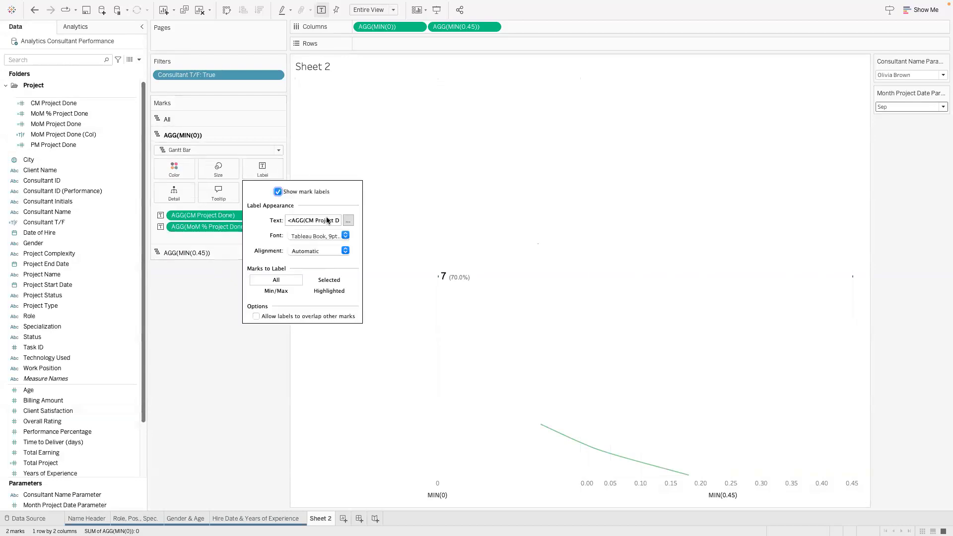
pyautogui.click(347, 220)
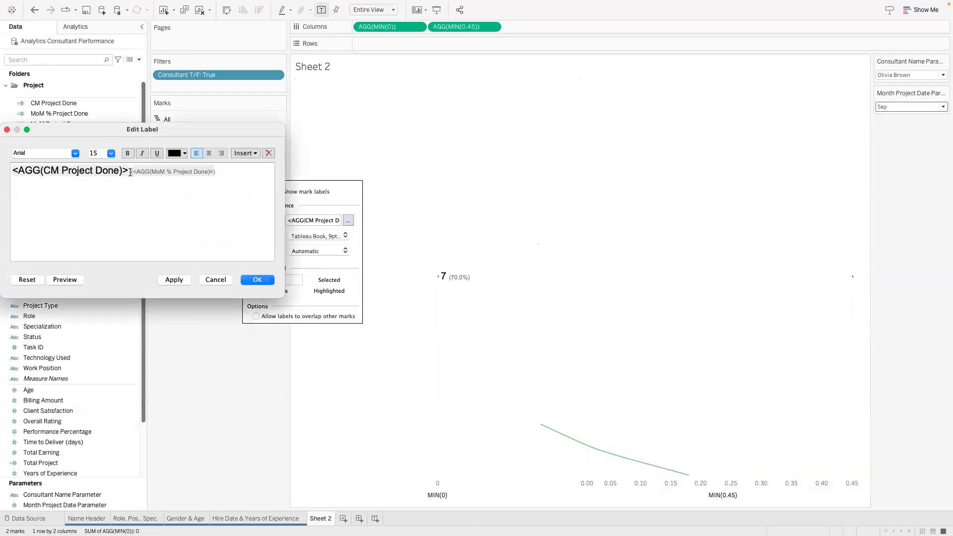
pyautogui.moveTo(129, 170); pyautogui.dragTo(15, 155)
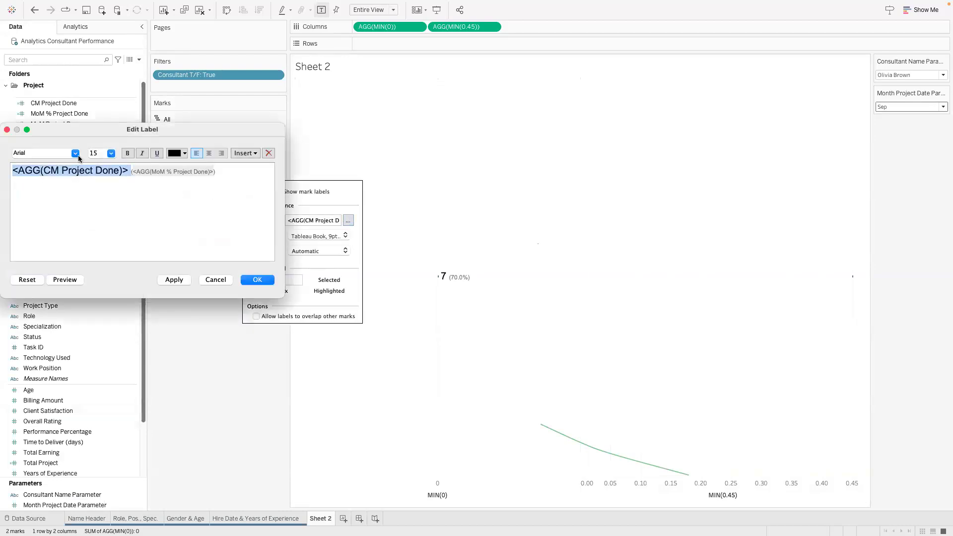
pyautogui.click(111, 153)
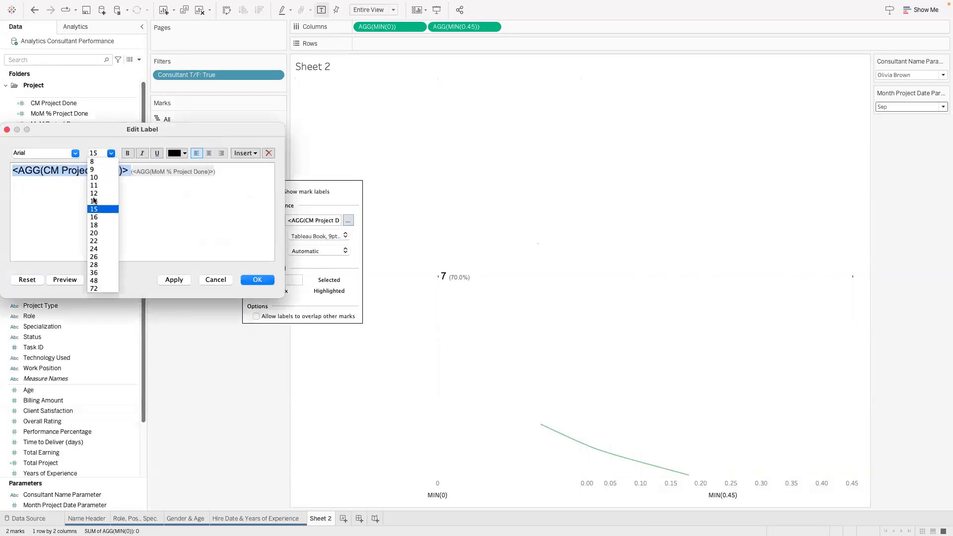
pyautogui.click(103, 233)
pyautogui.click(257, 279)
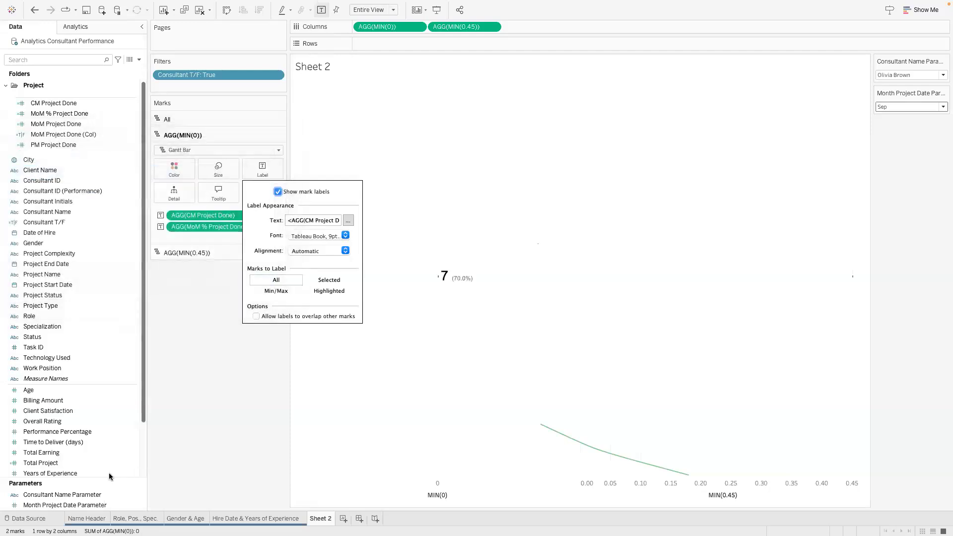
pyautogui.click(486, 309)
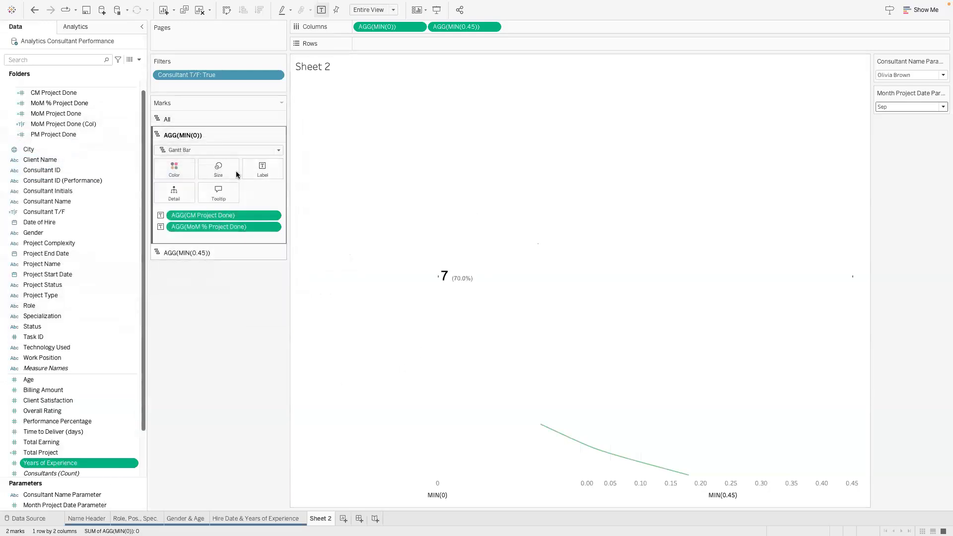
# - Change the MIN(0) mark type to Shape and assign the blank transparent shape from the Custom Shapes palette
pyautogui.click(176, 170)
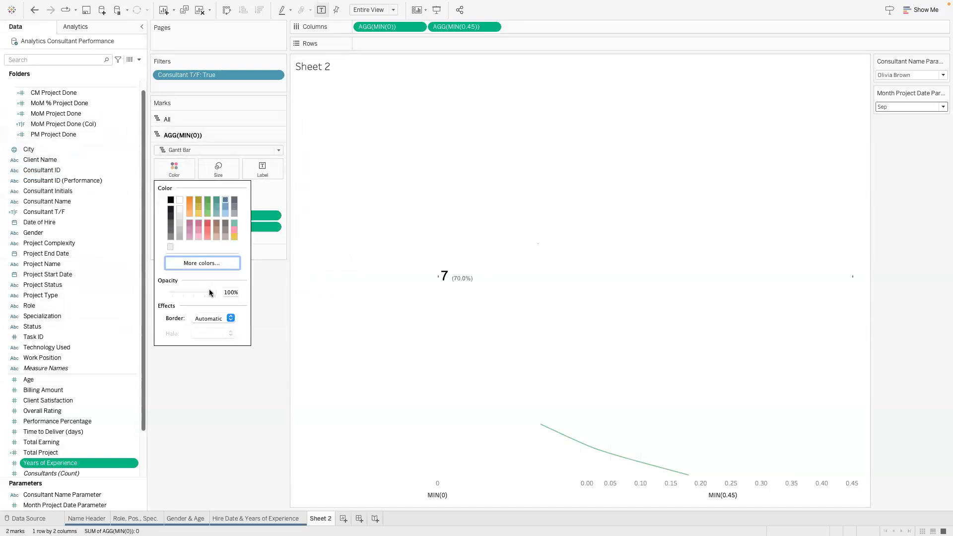
pyautogui.click(258, 150)
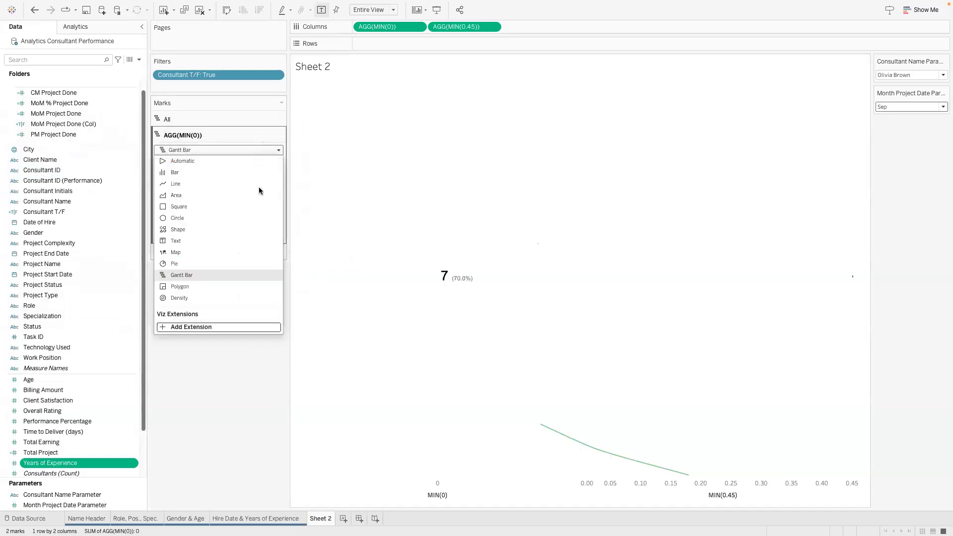
pyautogui.click(178, 229)
pyautogui.click(262, 192)
pyautogui.click(273, 262)
pyautogui.click(545, 191)
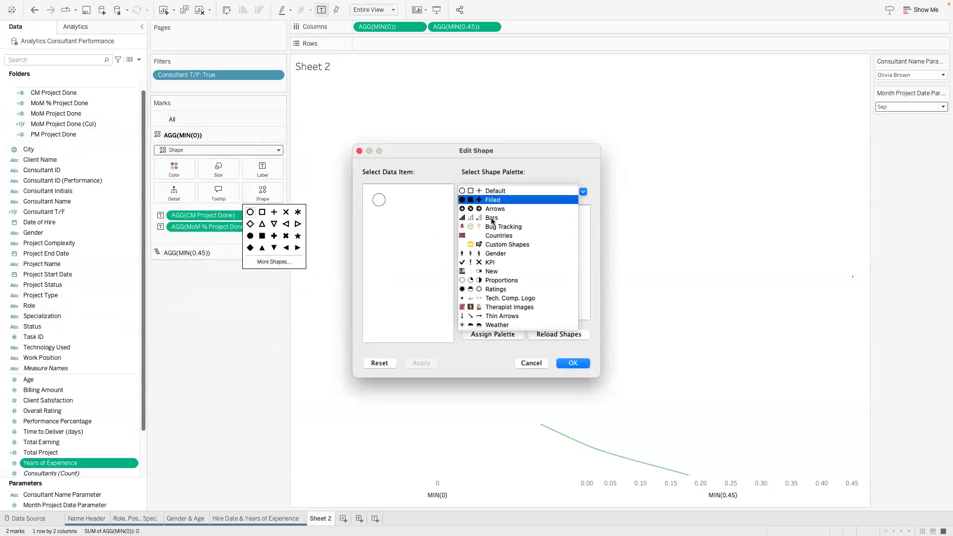
pyautogui.click(507, 245)
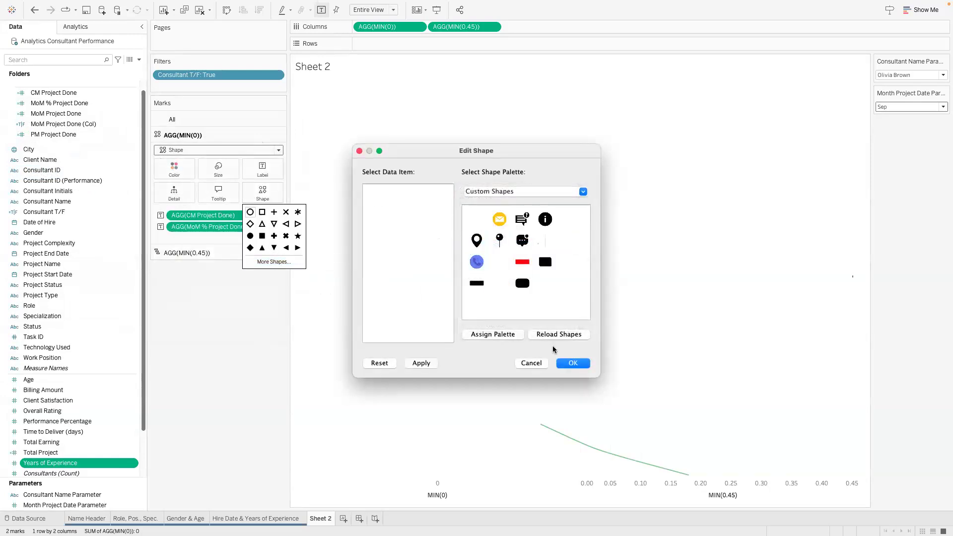
pyautogui.click(573, 364)
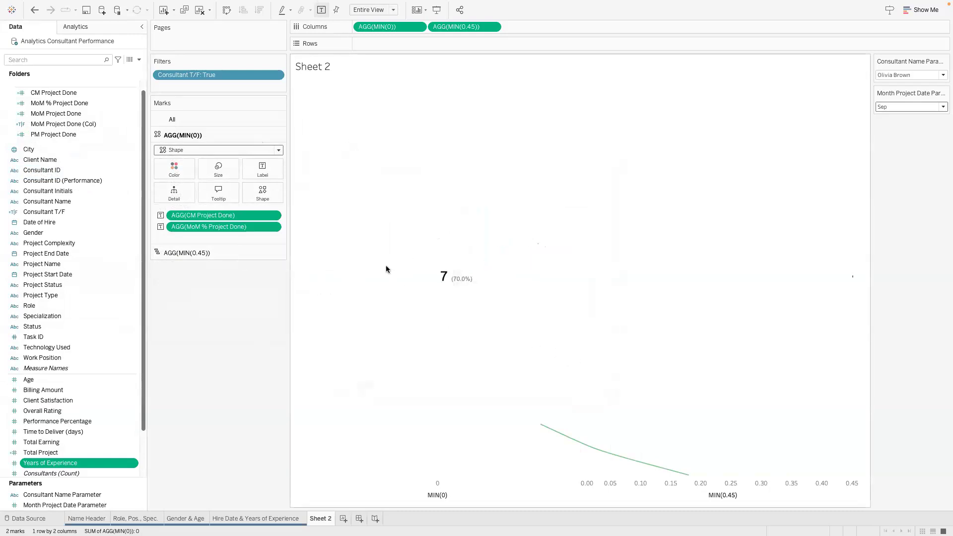
# - Fix the MIN(0) axis to a custom range from 0 to 1
pyautogui.doubleClick(469, 498)
pyautogui.click(383, 204)
pyautogui.write('1')
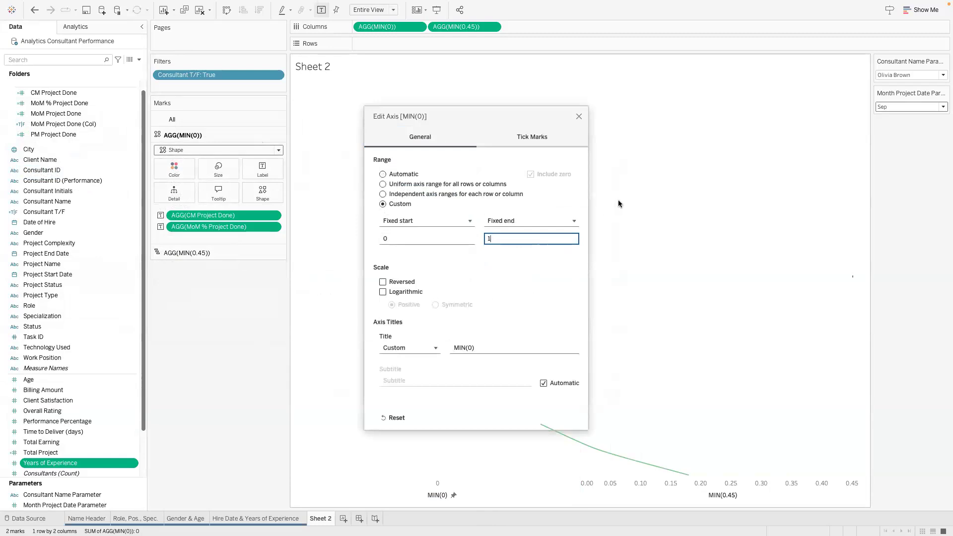
pyautogui.click(578, 116)
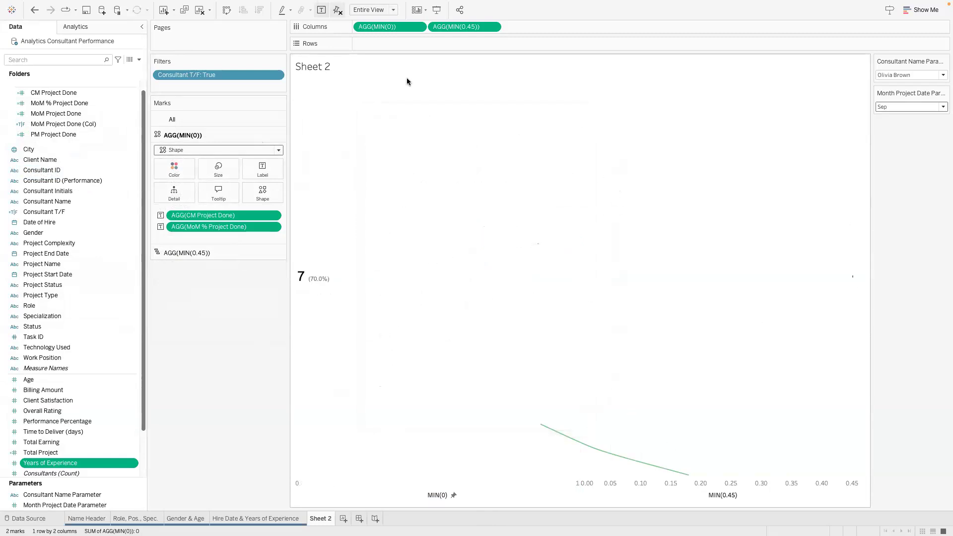
# - Color the MIN(0.45) marks by MoM Project Done (Col) and label them with MoM Project Done
pyautogui.click(199, 253)
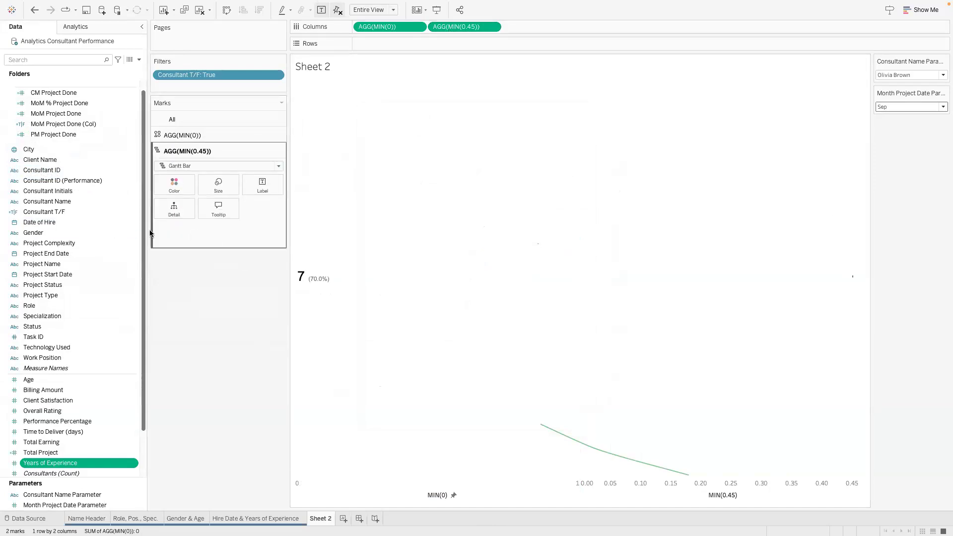
pyautogui.click(53, 125)
pyautogui.moveTo(53, 125); pyautogui.dragTo(177, 187)
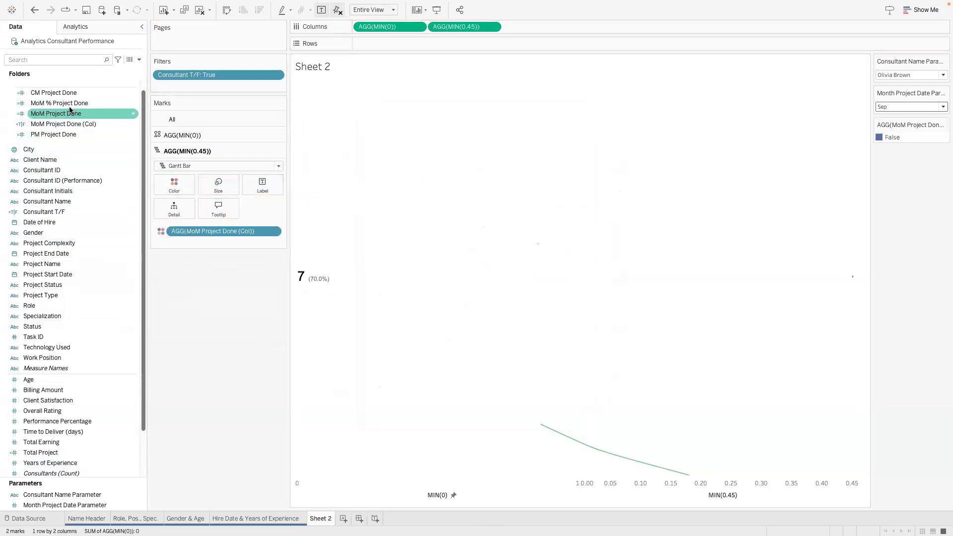
pyautogui.moveTo(75, 103); pyautogui.dragTo(173, 184)
pyautogui.moveTo(204, 231); pyautogui.dragTo(131, 203)
pyautogui.moveTo(119, 124); pyautogui.dragTo(173, 184)
pyautogui.moveTo(82, 114); pyautogui.dragTo(260, 188)
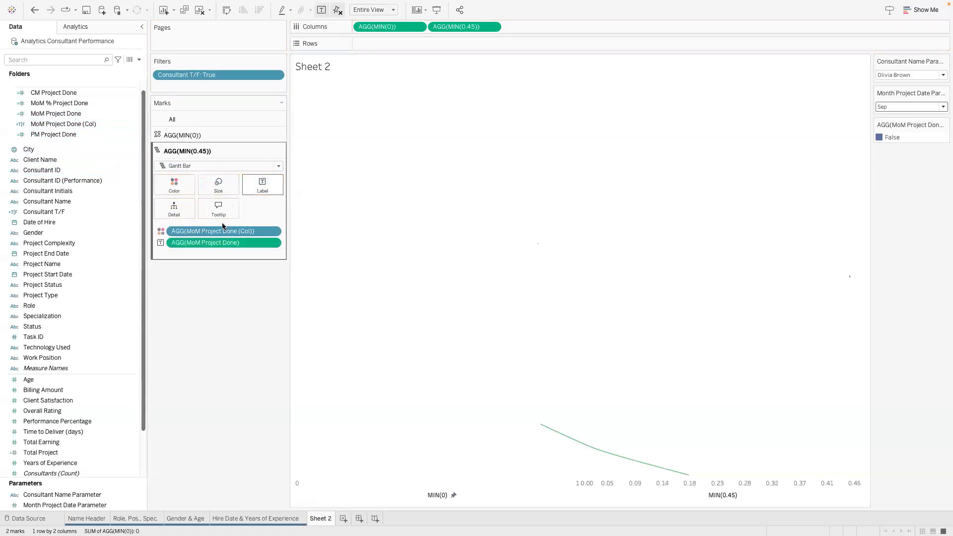
# - Format the MoM Project Done label numbers as a percentage with one decimal place
pyautogui.click(273, 242)
pyautogui.press('Escape')
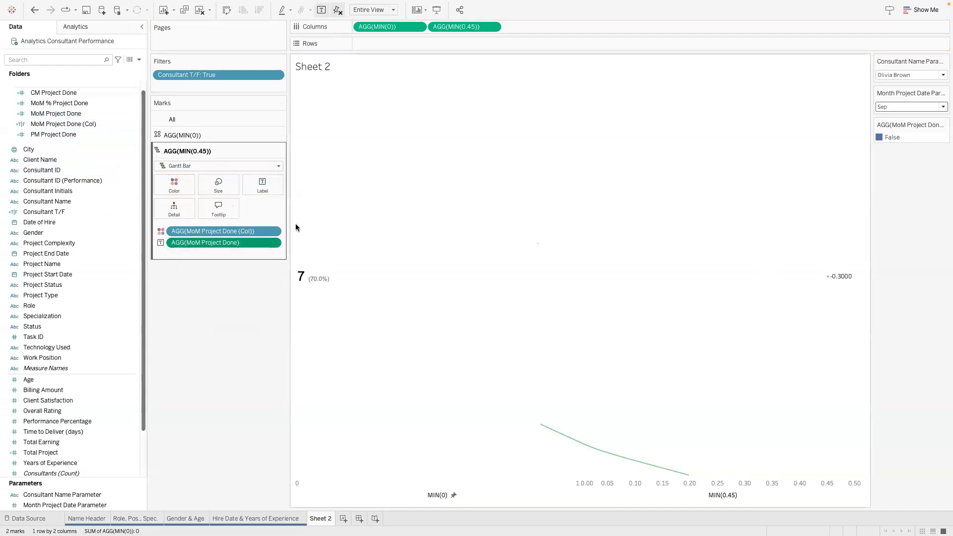
pyautogui.click(273, 242)
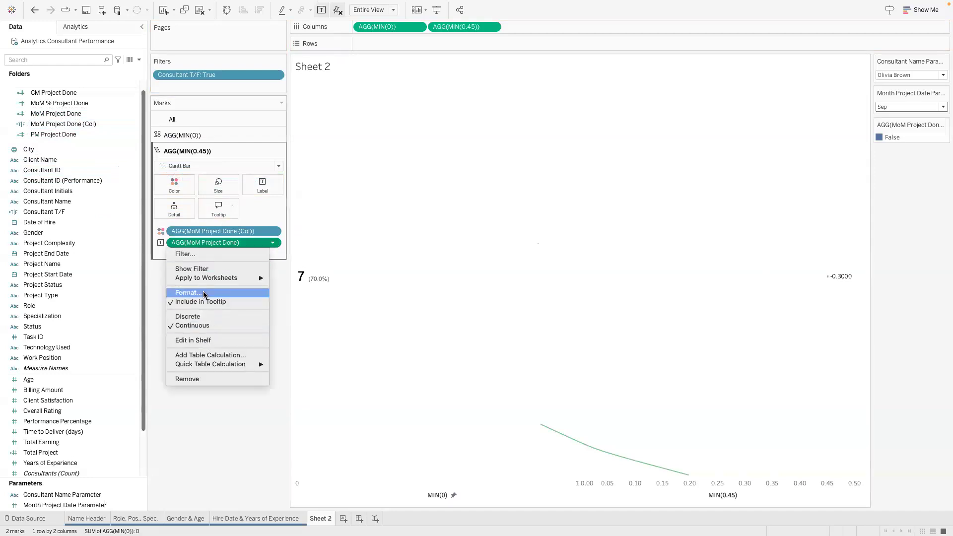
pyautogui.click(188, 292)
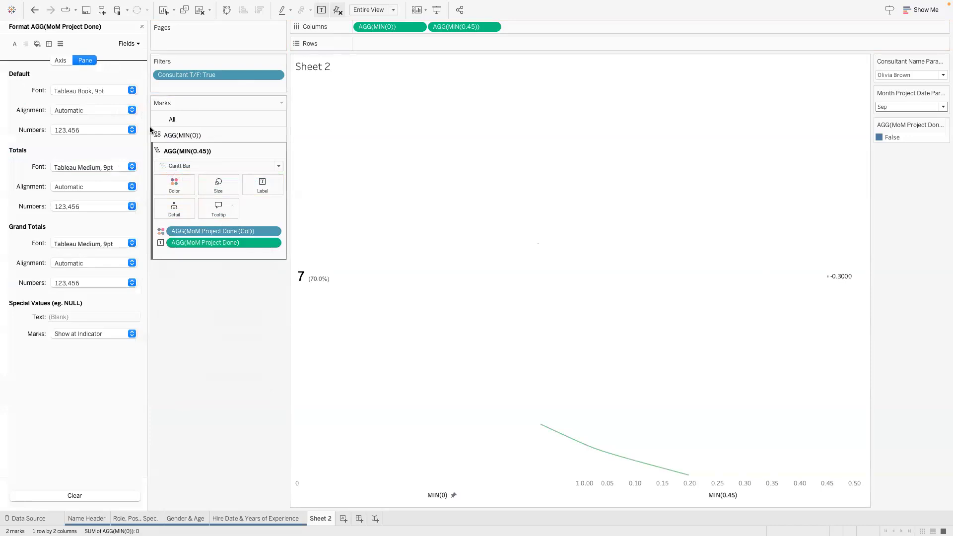
pyautogui.click(93, 131)
pyautogui.click(85, 199)
pyautogui.click(184, 171)
pyautogui.click(203, 292)
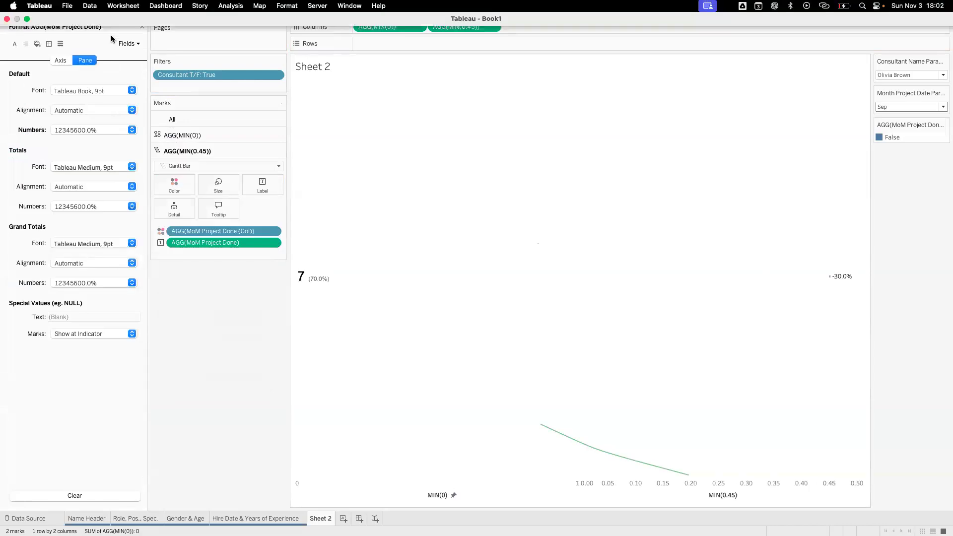
# - Change the MIN(0.45) mark type to Shape and assign the narrow black rectangle from the Custom Shapes palette
pyautogui.click(221, 167)
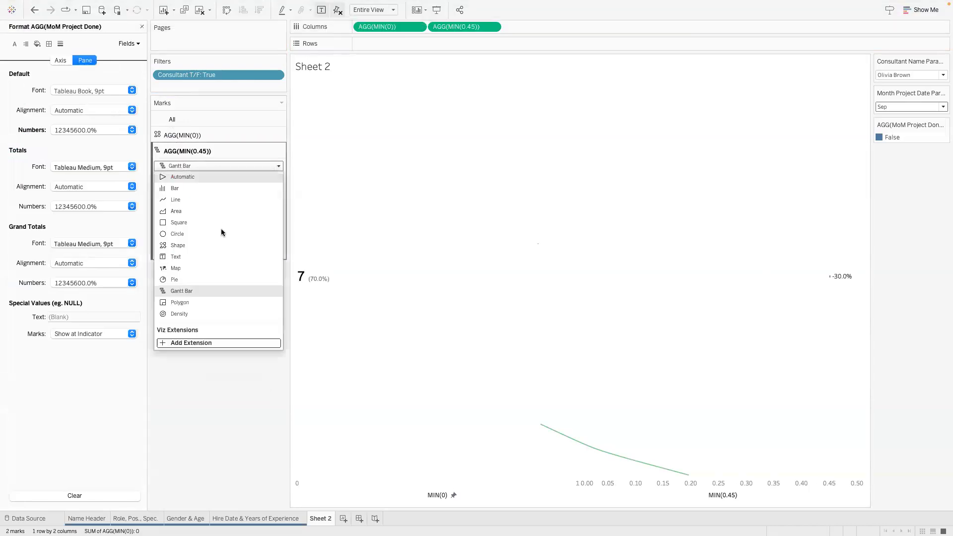
pyautogui.click(201, 247)
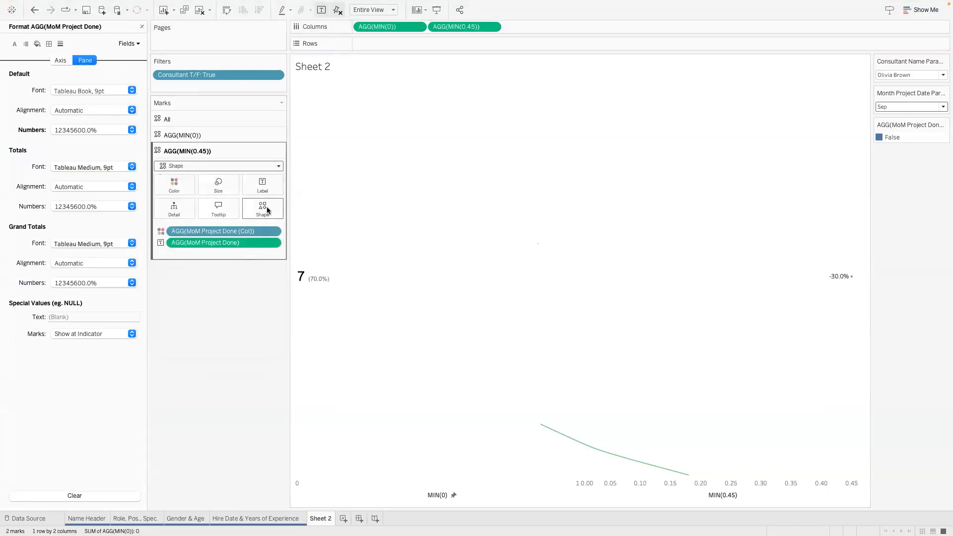
pyautogui.click(263, 207)
pyautogui.click(266, 278)
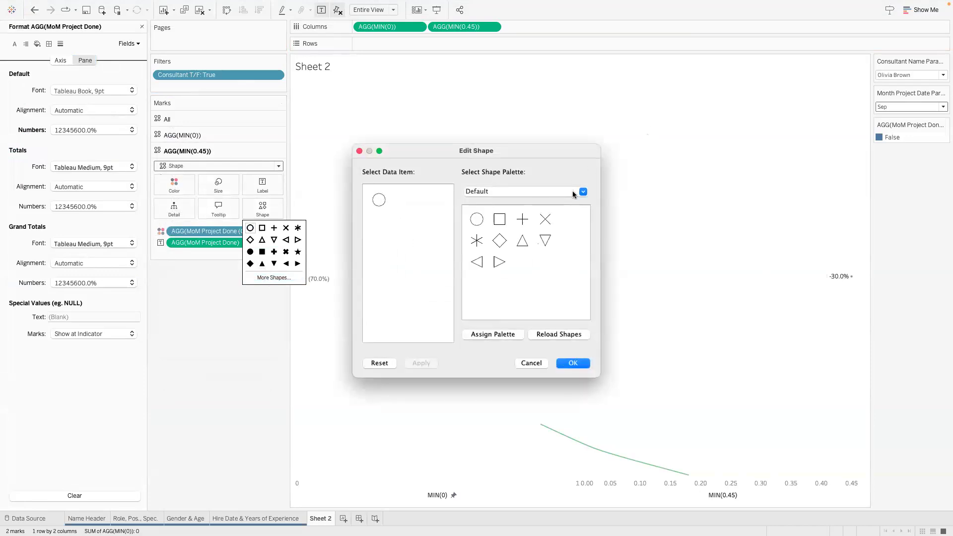
pyautogui.click(573, 194)
pyautogui.click(528, 242)
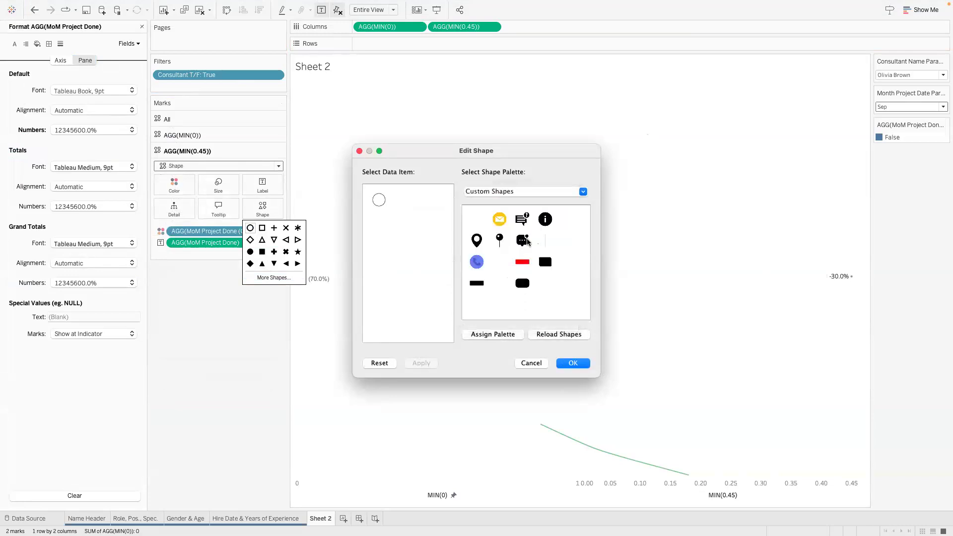
pyautogui.click(480, 283)
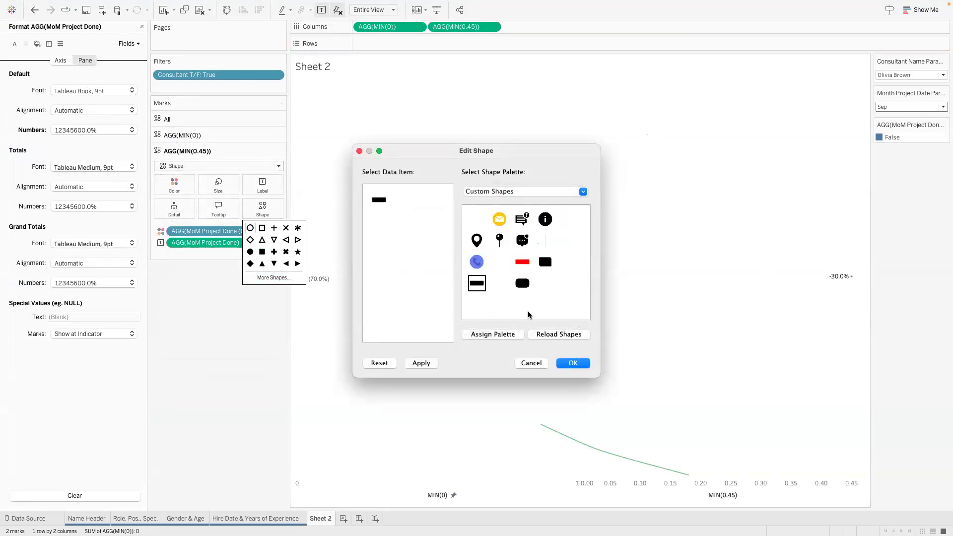
pyautogui.click(570, 363)
# - Enlarge the MIN(0.45) rectangle shape to fit the percentage and center its label horizontally
pyautogui.click(218, 185)
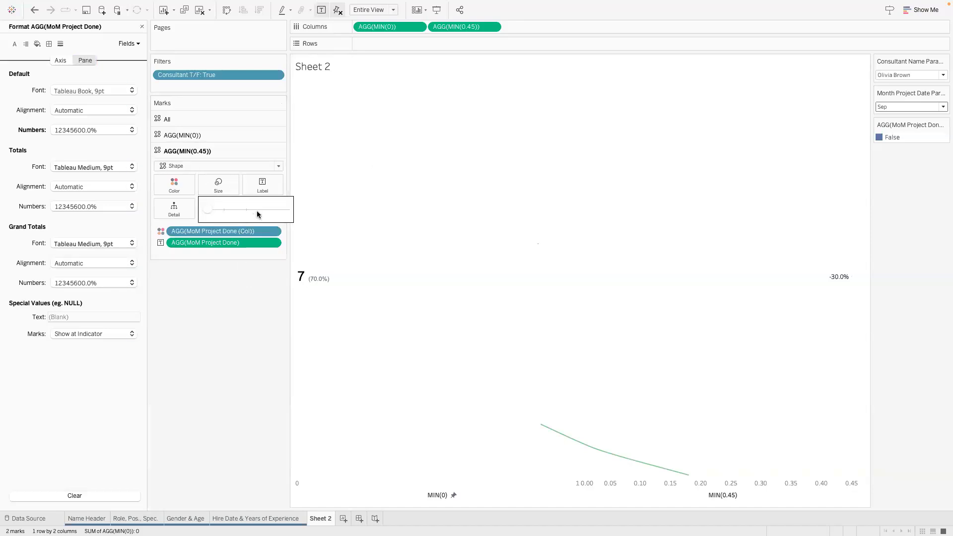
pyautogui.moveTo(272, 211); pyautogui.dragTo(263, 210)
pyautogui.click(263, 192)
pyautogui.click(264, 193)
pyautogui.click(307, 268)
pyautogui.click(313, 314)
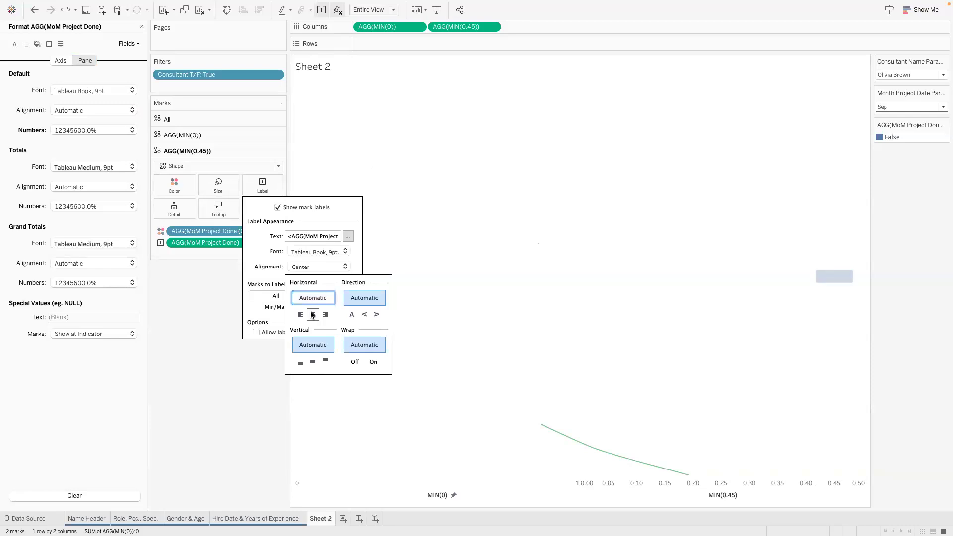
pyautogui.click(228, 263)
pyautogui.moveTo(843, 282)
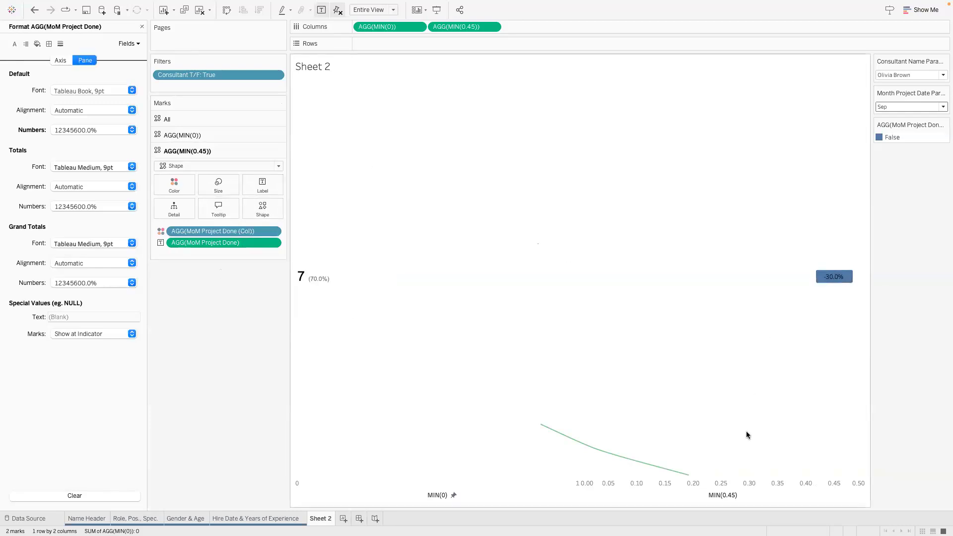
# - Fix the MIN(0.45) axis to a custom range from 0 to 1 and hide the axis headers
pyautogui.doubleClick(761, 479)
pyautogui.click(382, 204)
pyautogui.moveTo(530, 238); pyautogui.dragTo(441, 237)
pyautogui.write('1')
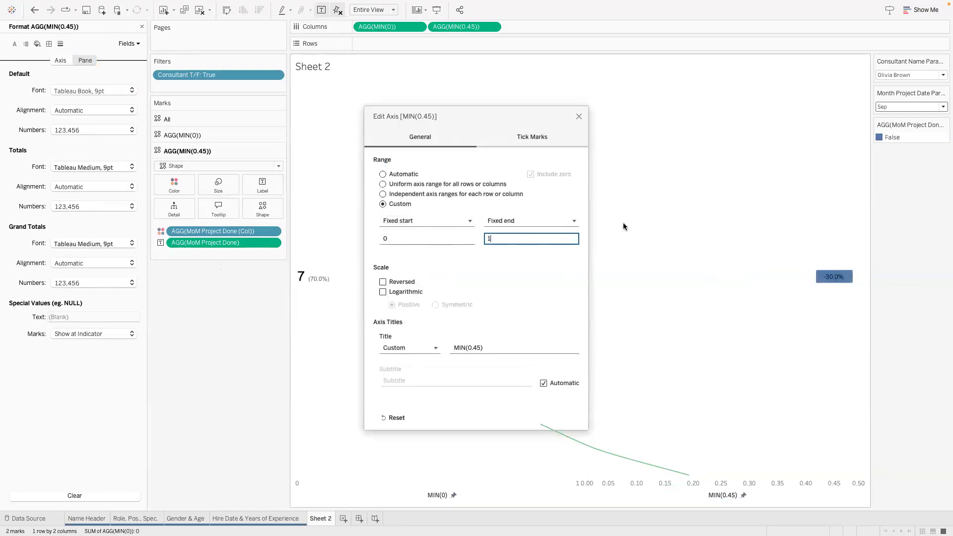
pyautogui.click(594, 137)
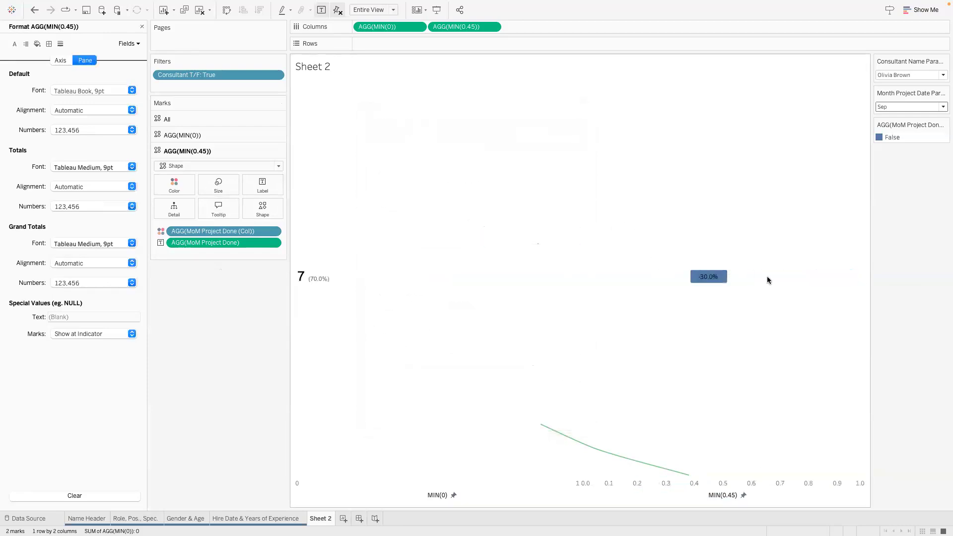
pyautogui.rightClick(711, 480)
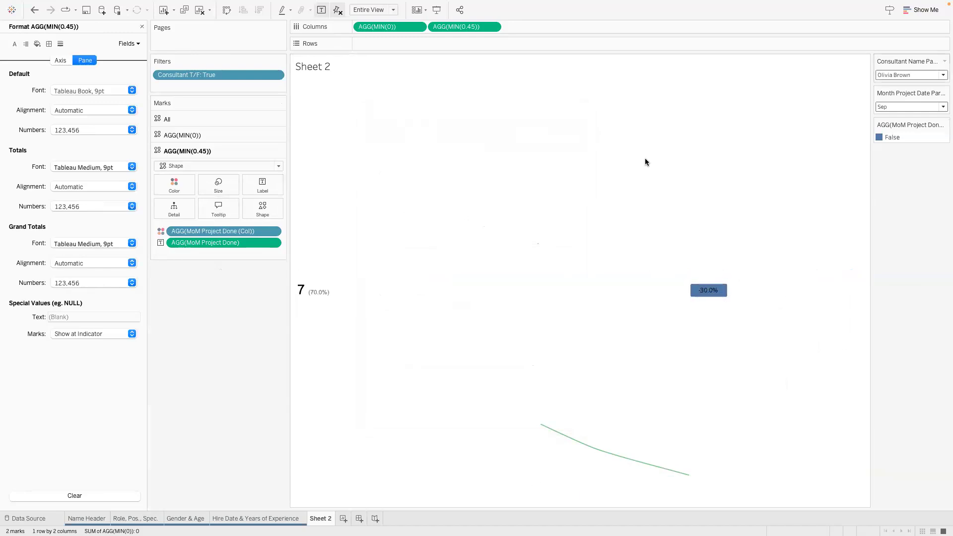
# - Shrink the MIN(0.45) rectangle slightly to hug the percentage and set its label font to Arial
pyautogui.click(224, 176)
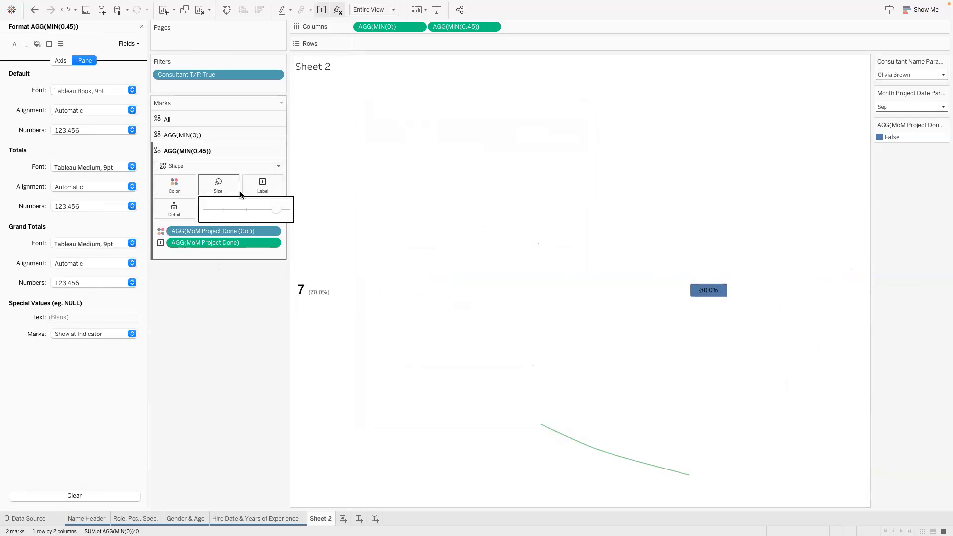
pyautogui.click(270, 209)
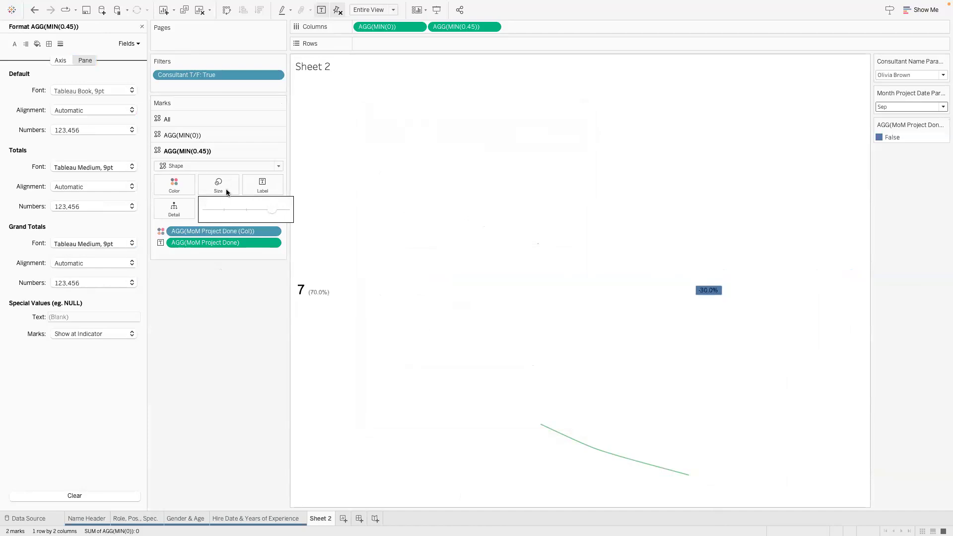
pyautogui.click(263, 191)
pyautogui.click(320, 252)
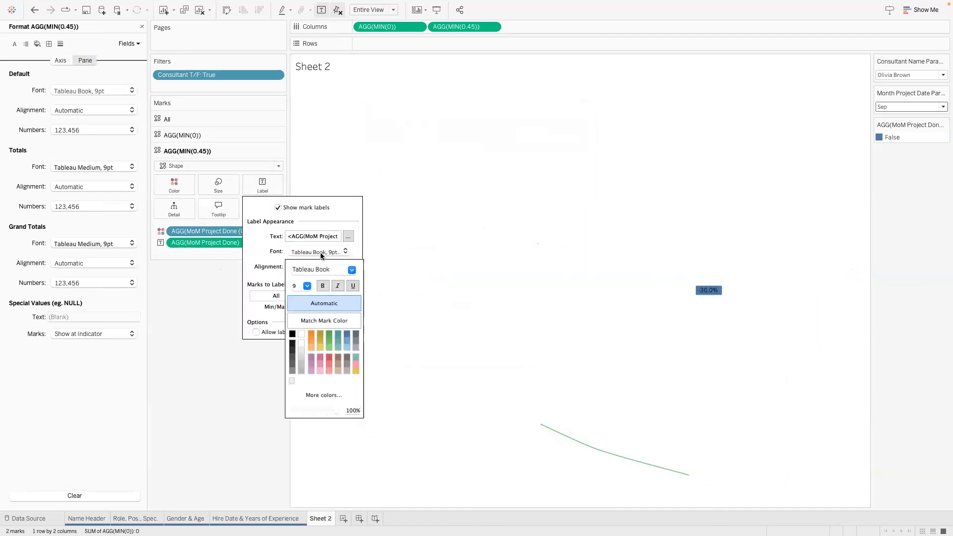
pyautogui.click(352, 272)
pyautogui.scroll(20, 341, 278)
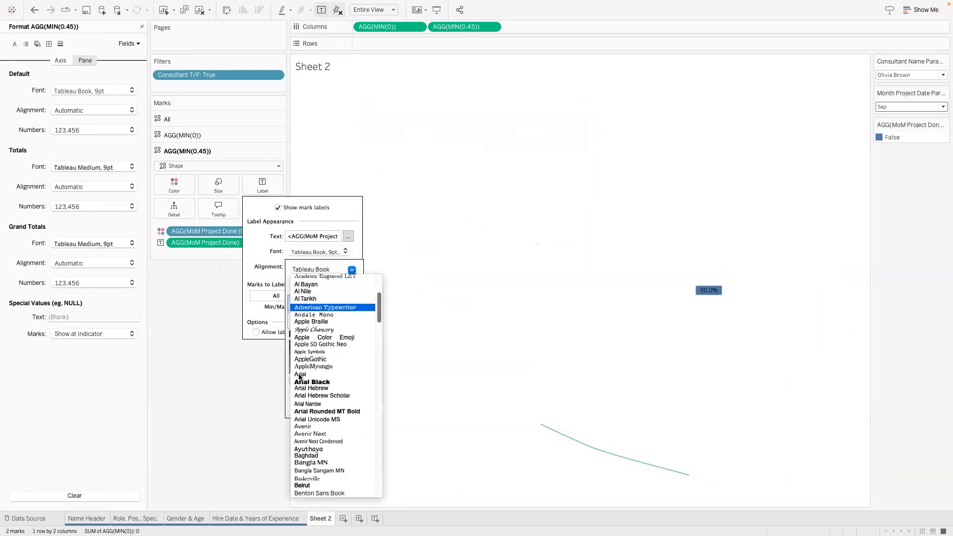
pyautogui.click(249, 353)
pyautogui.click(201, 328)
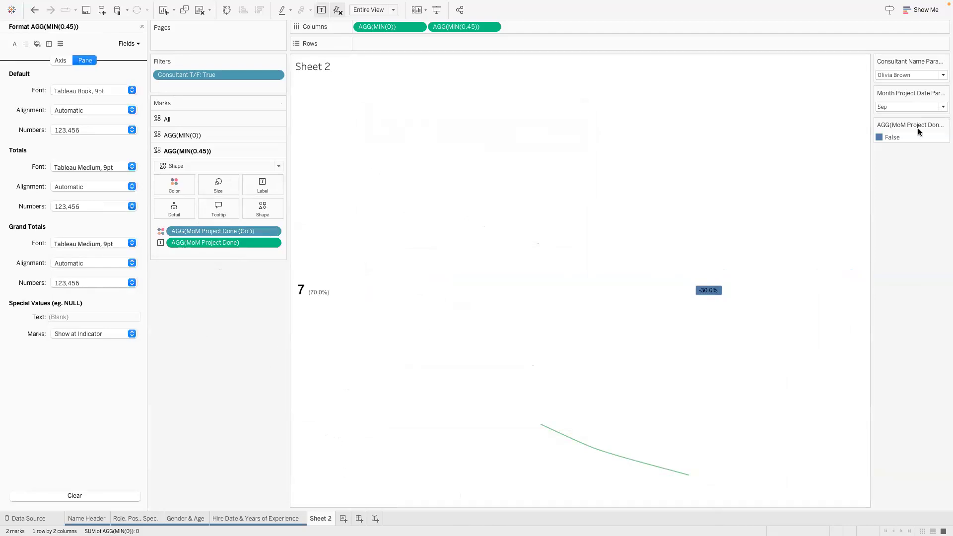
# - Assign red from the Automatic palette to the False value of MoM Project Done (Col)
pyautogui.doubleClick(880, 139)
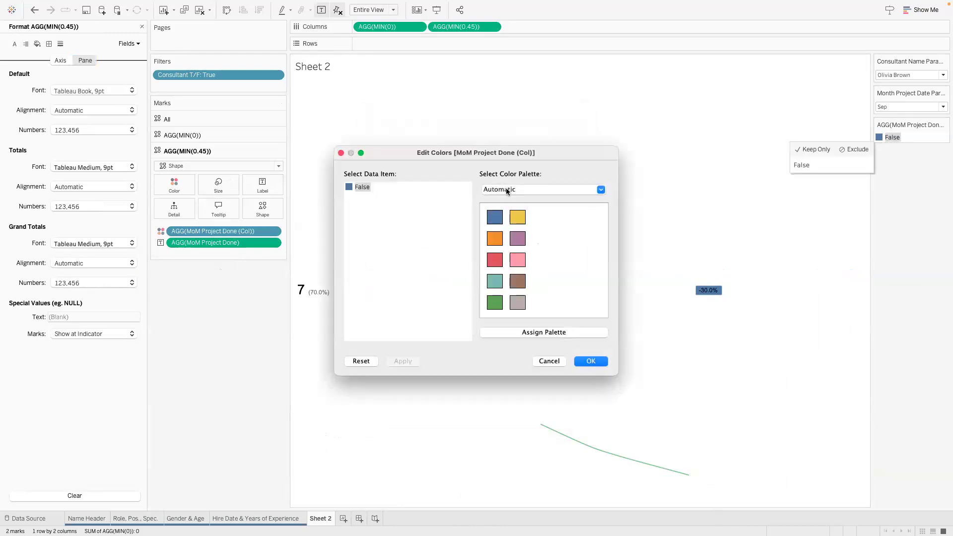
pyautogui.click(494, 260)
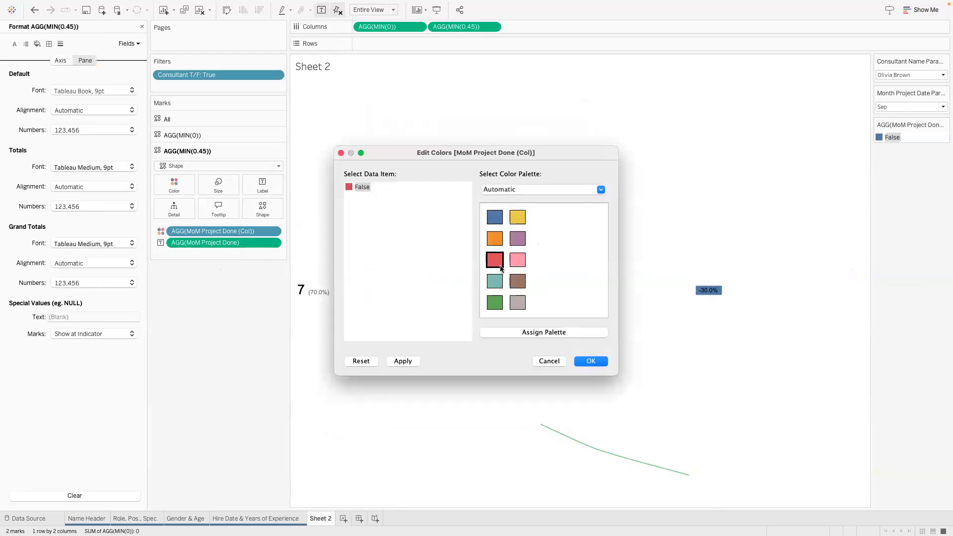
pyautogui.click(590, 361)
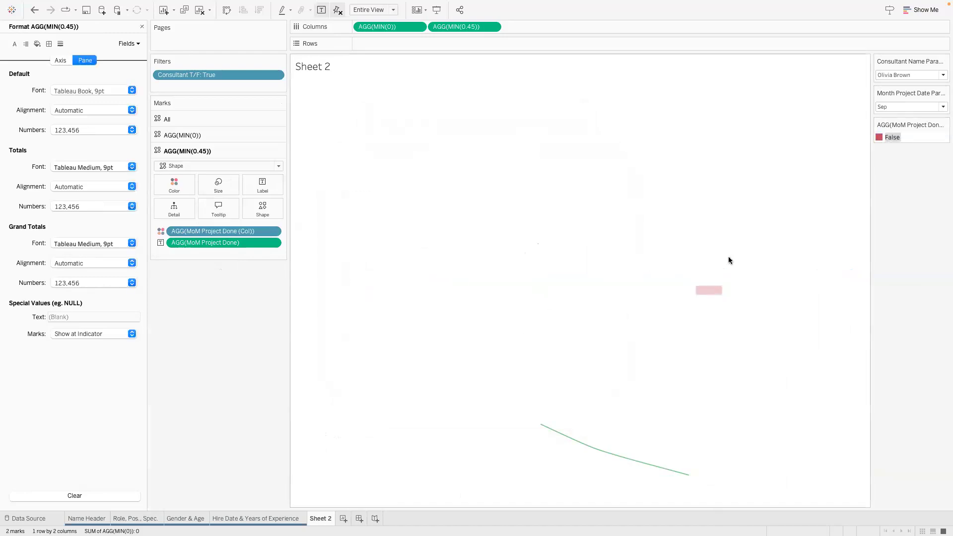
# - Set the color opacity of the MIN(0.45) rectangle to 35%
pyautogui.click(189, 185)
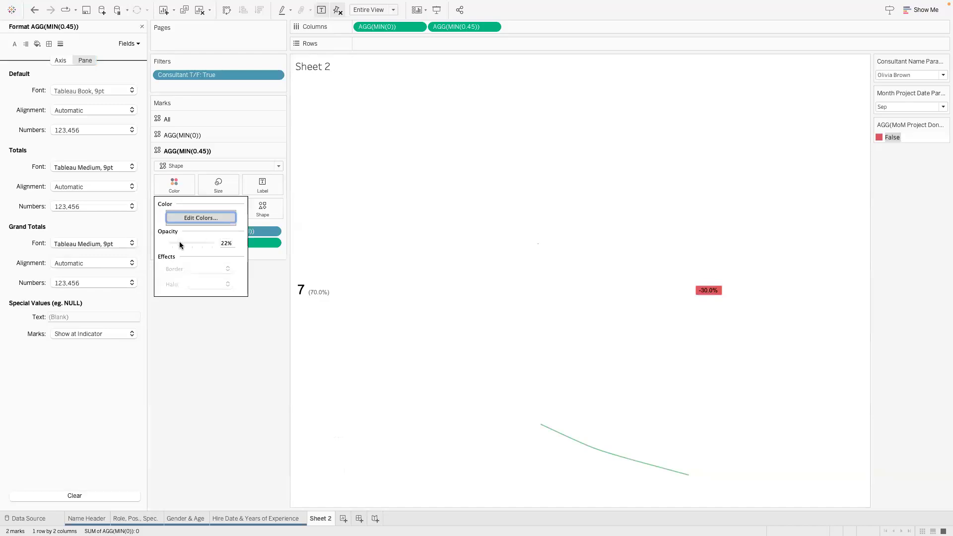
pyautogui.doubleClick(223, 243)
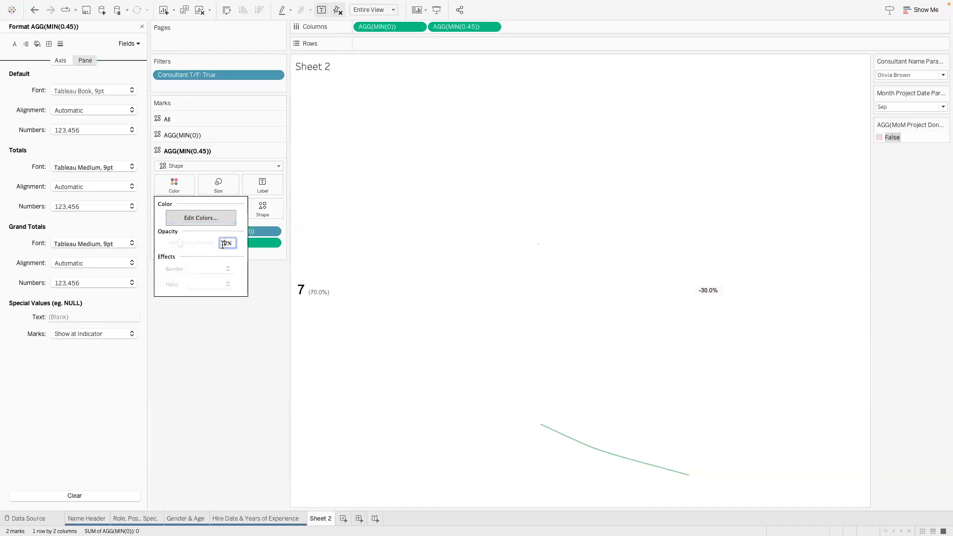
pyautogui.write('35')
pyautogui.press('Return')
pyautogui.click(774, 206)
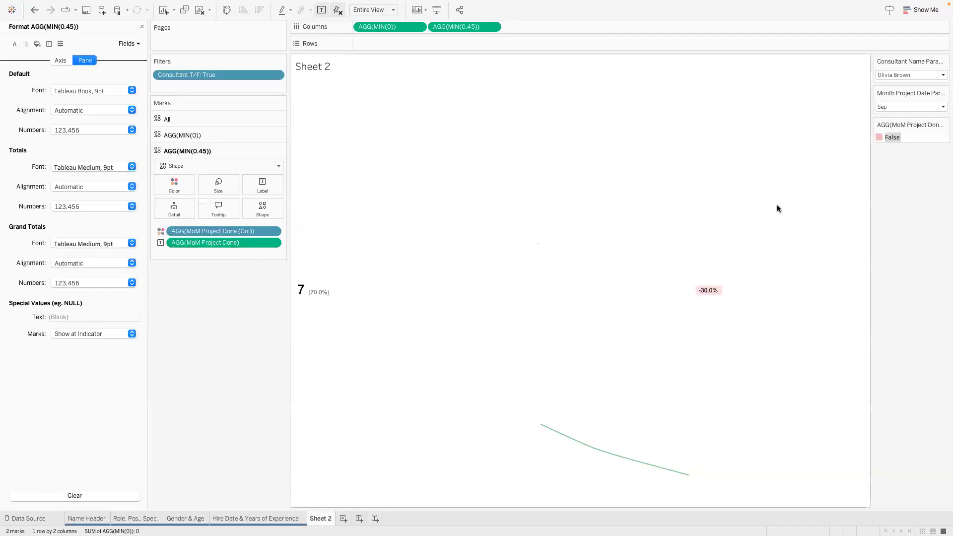
# - Switch the month parameter to Feb and assign green to the True value of MoM Project Done (Col)
pyautogui.click(897, 103)
pyautogui.click(892, 124)
pyautogui.moveTo(709, 293)
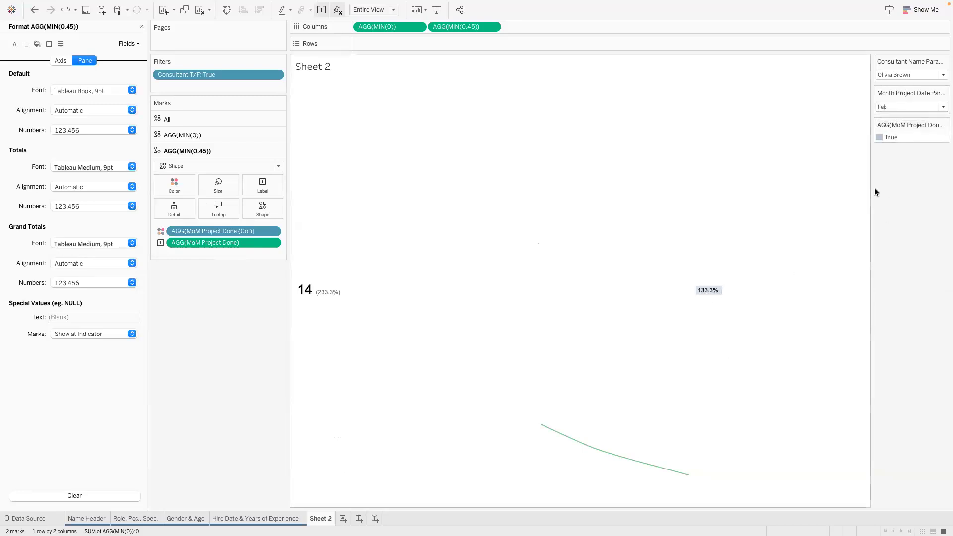
pyautogui.doubleClick(880, 137)
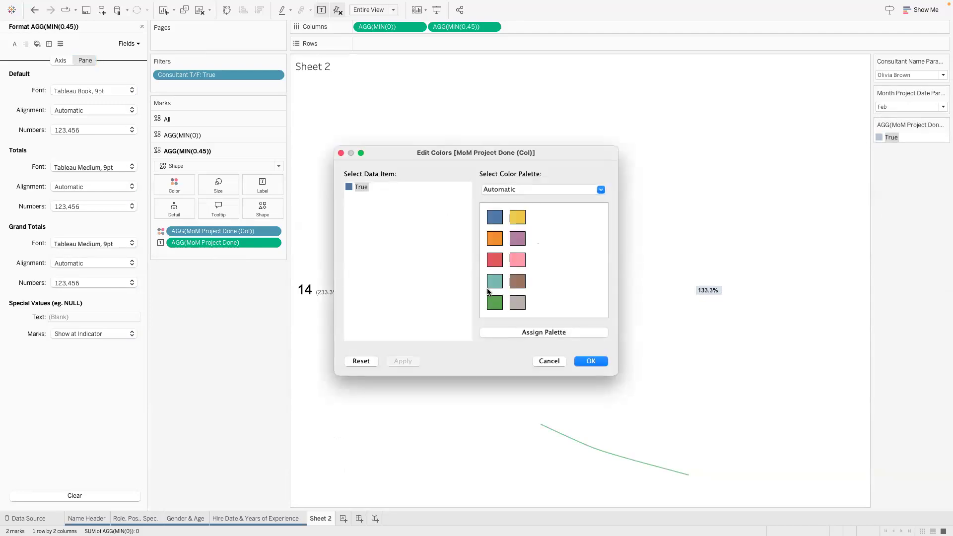
pyautogui.click(493, 298)
pyautogui.click(598, 362)
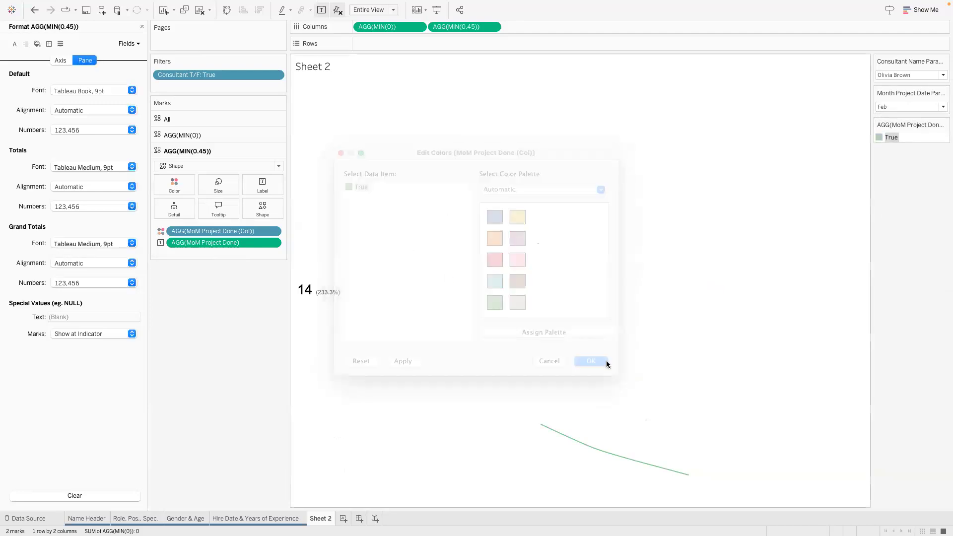
# - Make the MIN(0.45) label font match the mark color, and switch the month parameter to Jun
pyautogui.click(263, 189)
pyautogui.click(303, 252)
pyautogui.click(322, 320)
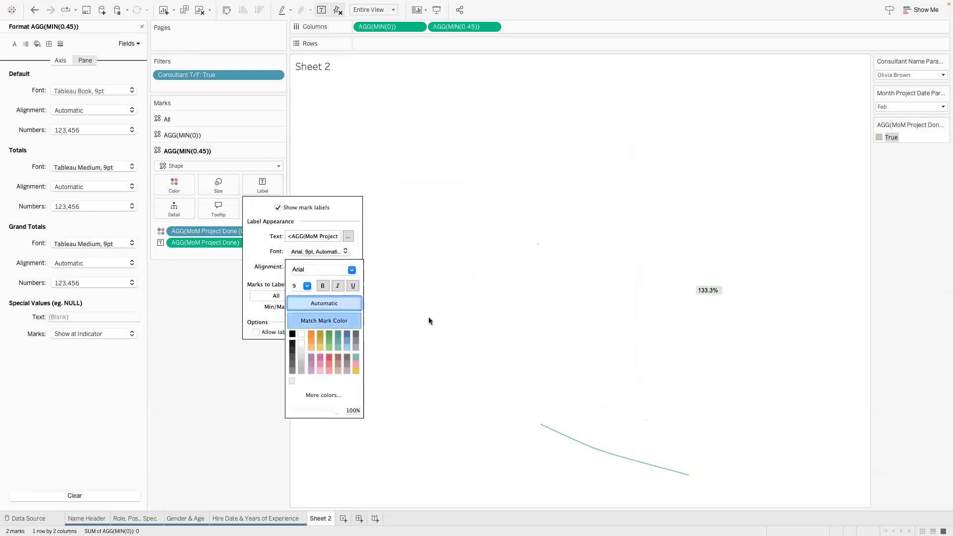
pyautogui.click(897, 118)
pyautogui.click(897, 107)
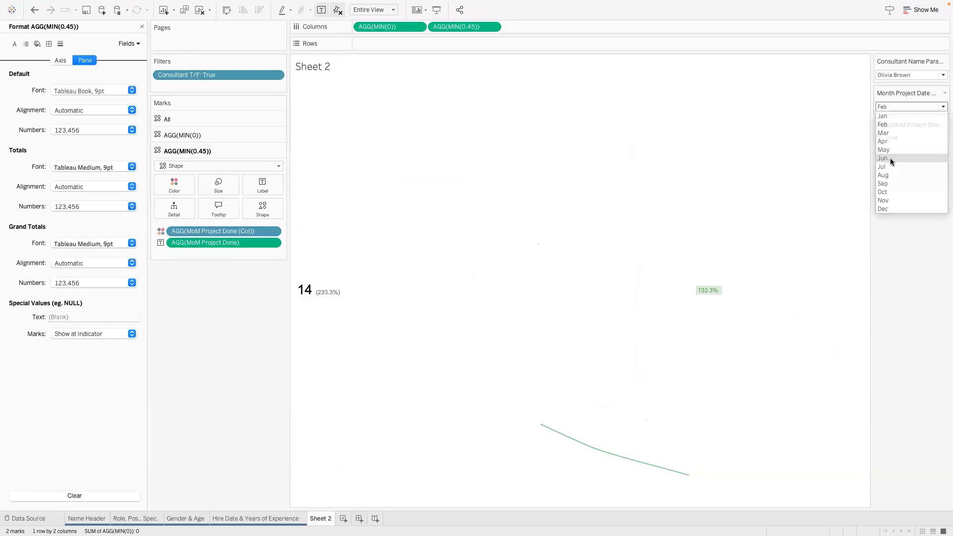
pyautogui.click(889, 157)
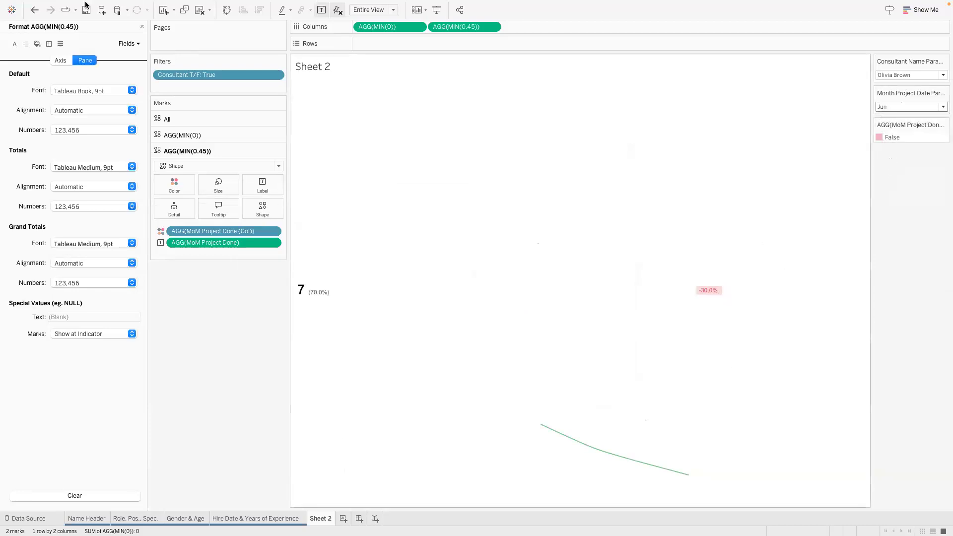
# - Apply the custom number format "▲ 0.0%;▼ 0.0%" to the MoM Project Done label and close the formatting
pyautogui.click(272, 242)
pyautogui.click(213, 290)
pyautogui.click(94, 130)
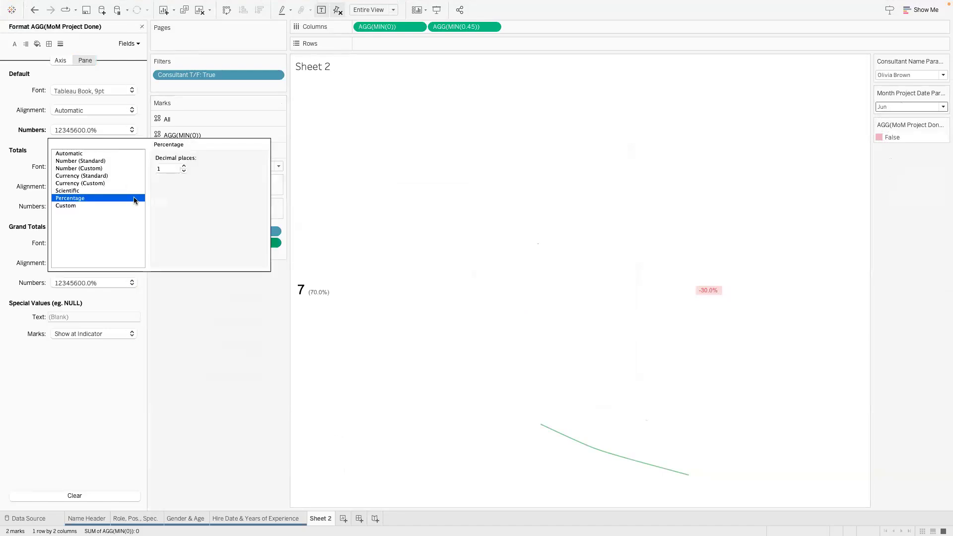
pyautogui.click(107, 204)
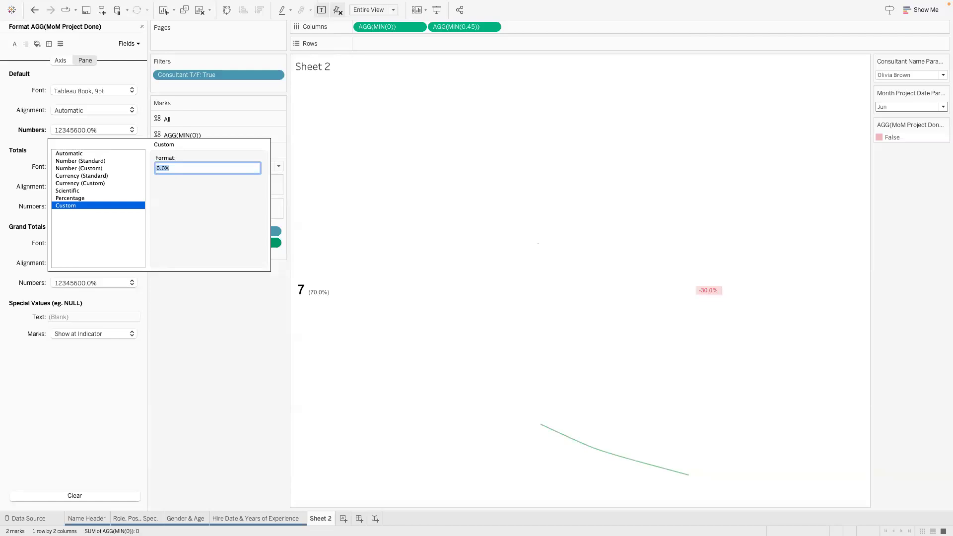
pyautogui.press('Escape')
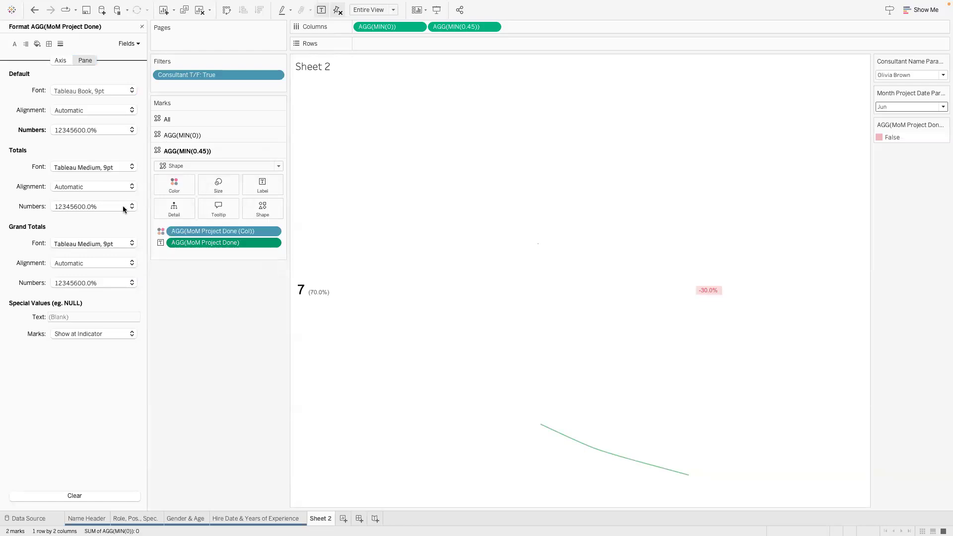
pyautogui.click(97, 131)
pyautogui.click(180, 171)
pyautogui.write('▲ 0.0%;▼ 0.0%')
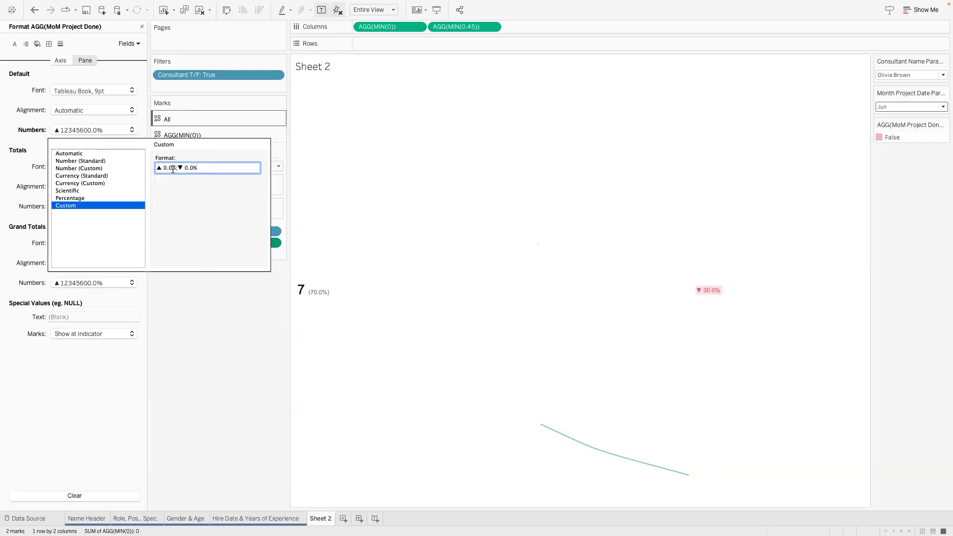
pyautogui.moveTo(150, 166); pyautogui.dragTo(189, 169)
pyautogui.click(141, 26)
# - Turn off tooltips for all marks on the KPI sheet
pyautogui.moveTo(702, 294)
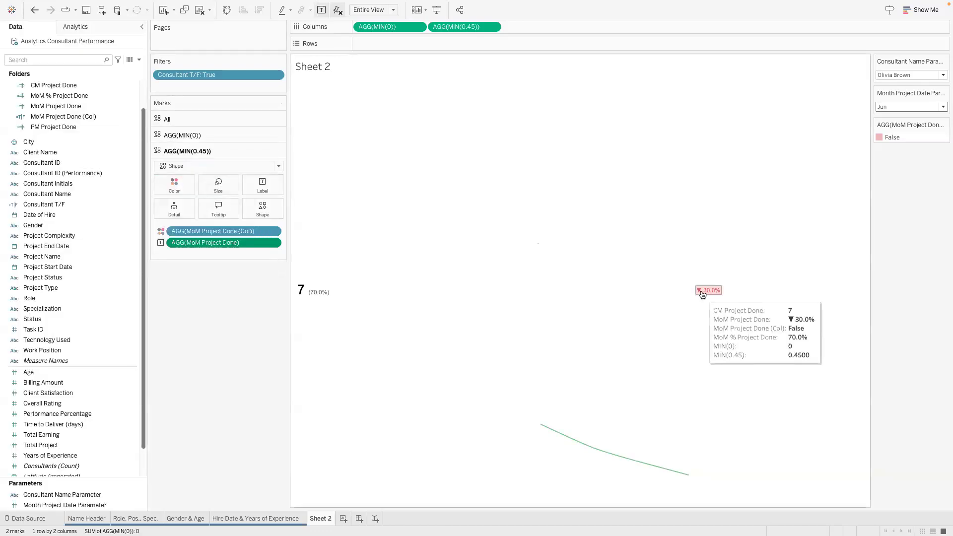
pyautogui.click(218, 120)
pyautogui.click(219, 171)
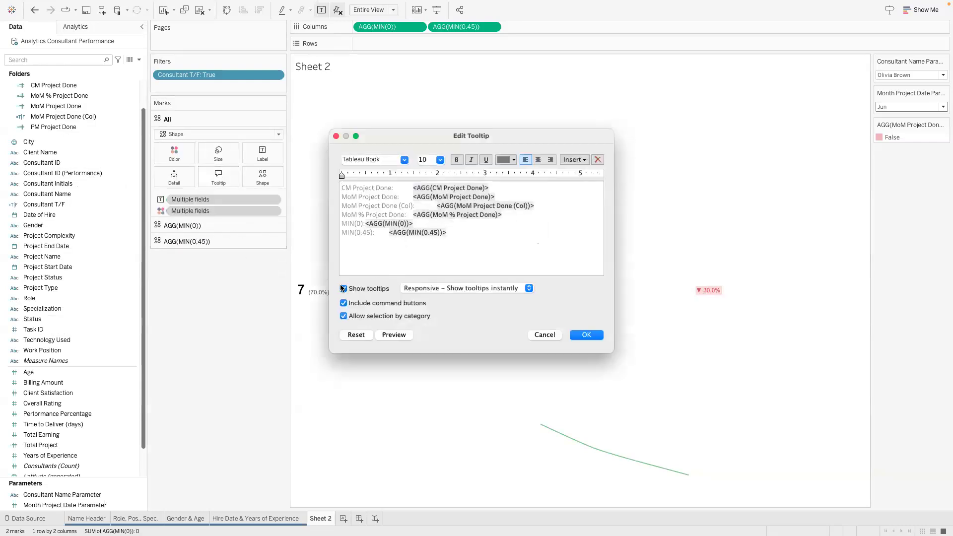
pyautogui.click(343, 288)
pyautogui.click(586, 335)
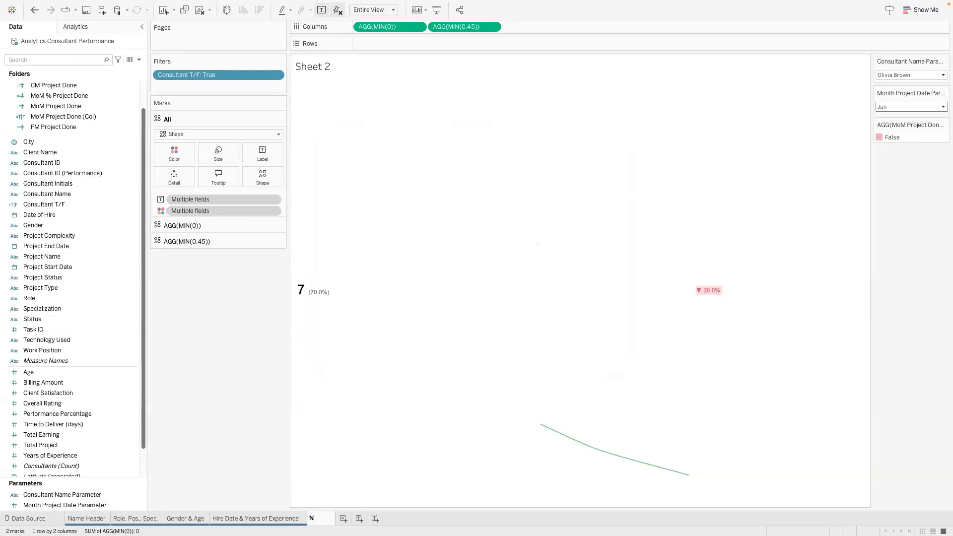
# - Rename the worksheet as "No. of Project Done"
pyautogui.press('BackSpace')
pyautogui.press('BackSpace')
pyautogui.write('of Project Done')
pyautogui.press('Return')
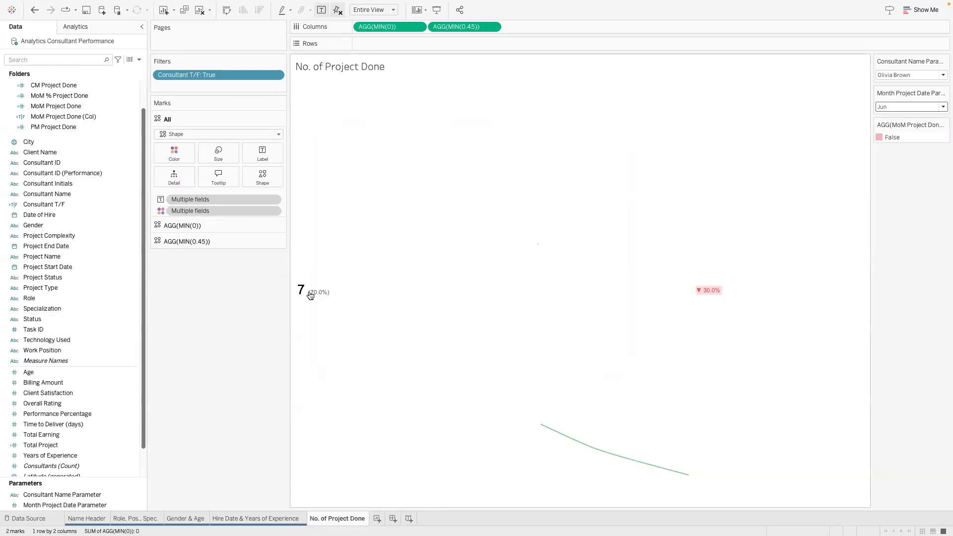
# - Set the month parameter to Mar and switch the consultant parameter through other consultants to check the KPI
pyautogui.click(925, 107)
pyautogui.click(916, 141)
pyautogui.click(916, 78)
pyautogui.click(904, 92)
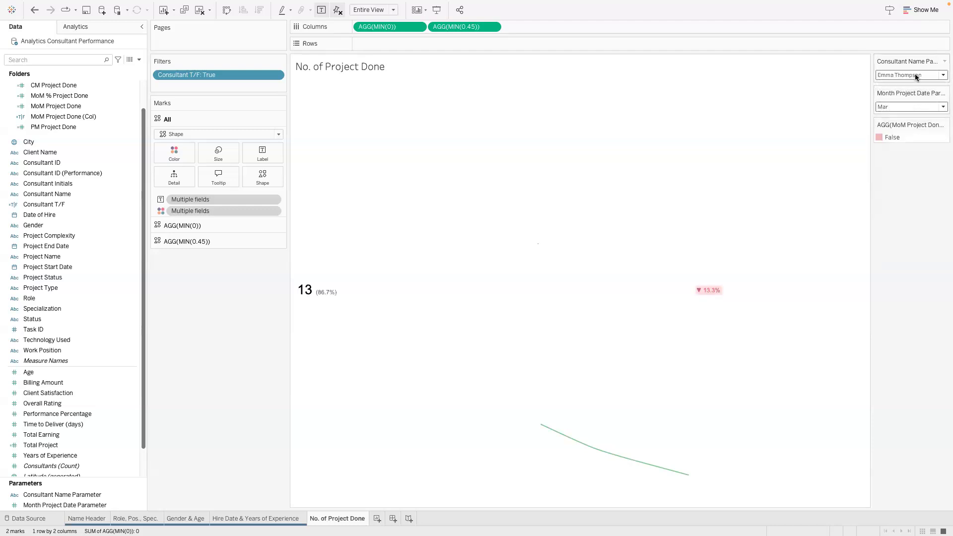
pyautogui.click(915, 74)
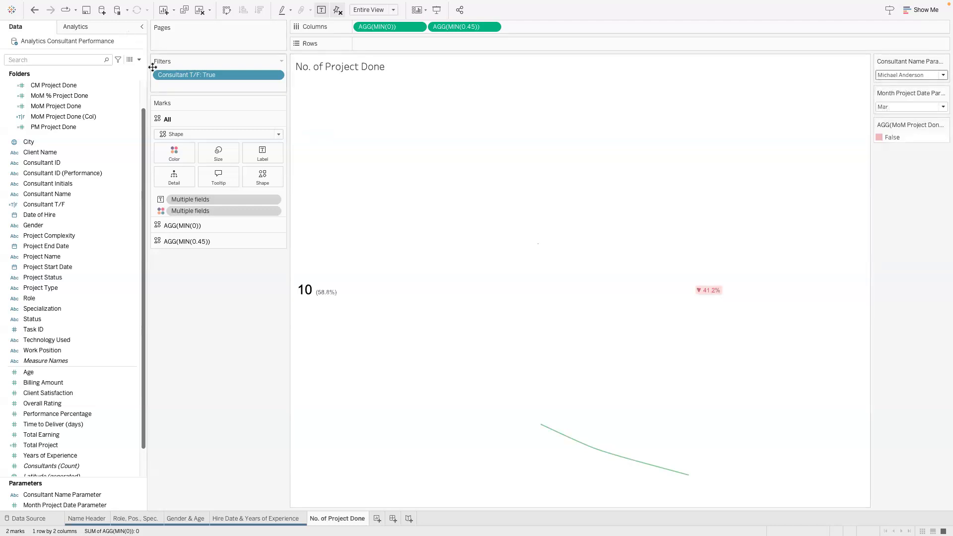
# - Narrow the data pane to give the worksheet more room
pyautogui.moveTo(147, 70); pyautogui.dragTo(122, 75)
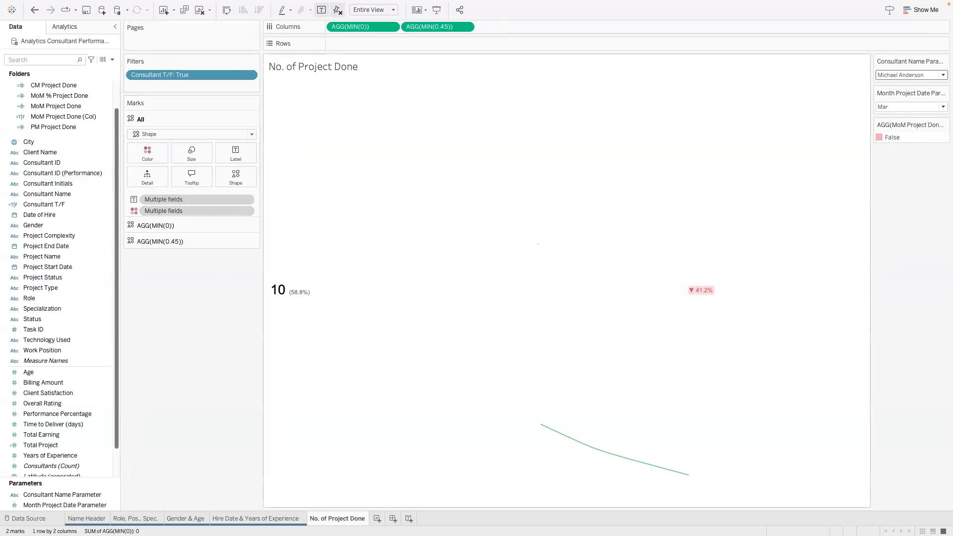
pyautogui.moveTo(320, 514)
pyautogui.click(903, 75)
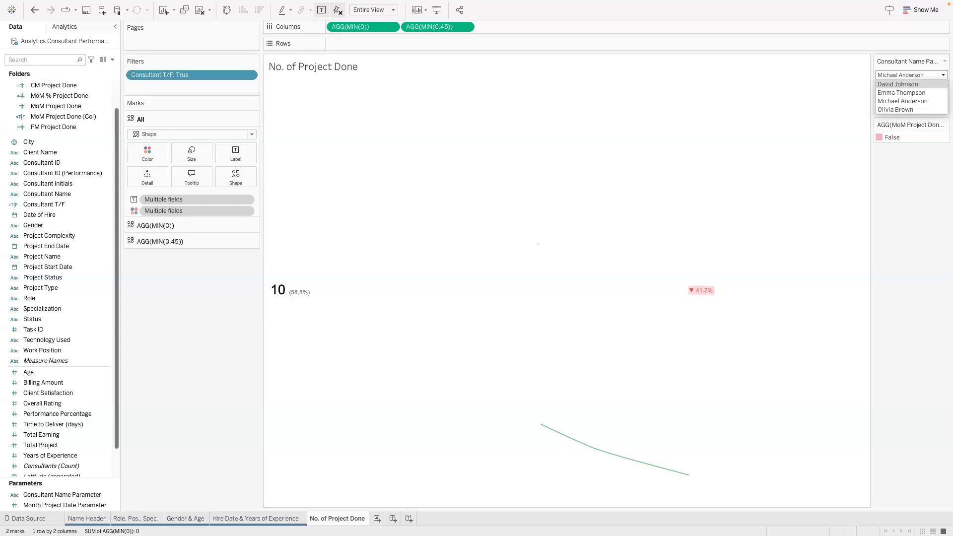
# - Create a new worksheet and place CM Project Done on Columns
pyautogui.click(376, 517)
pyautogui.click(376, 517)
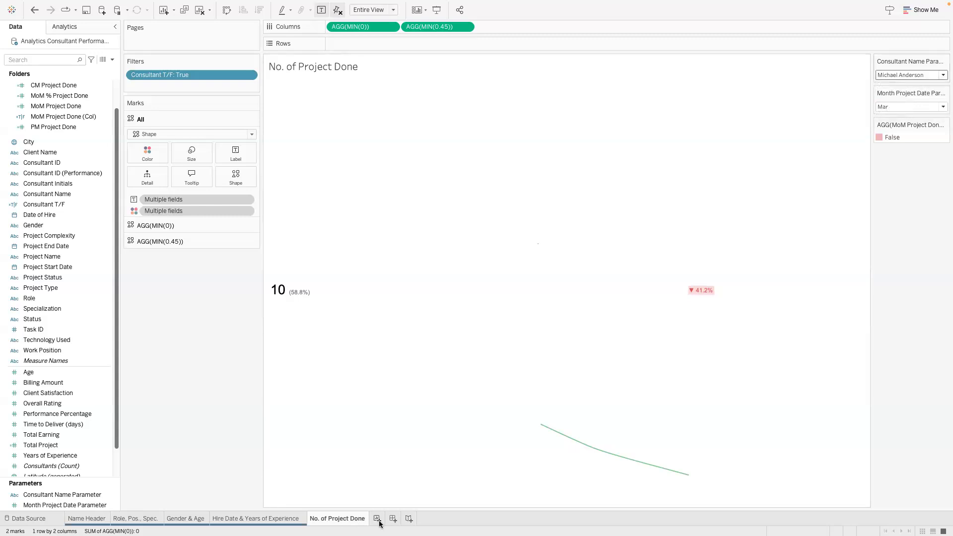
pyautogui.moveTo(53, 85); pyautogui.dragTo(301, 31)
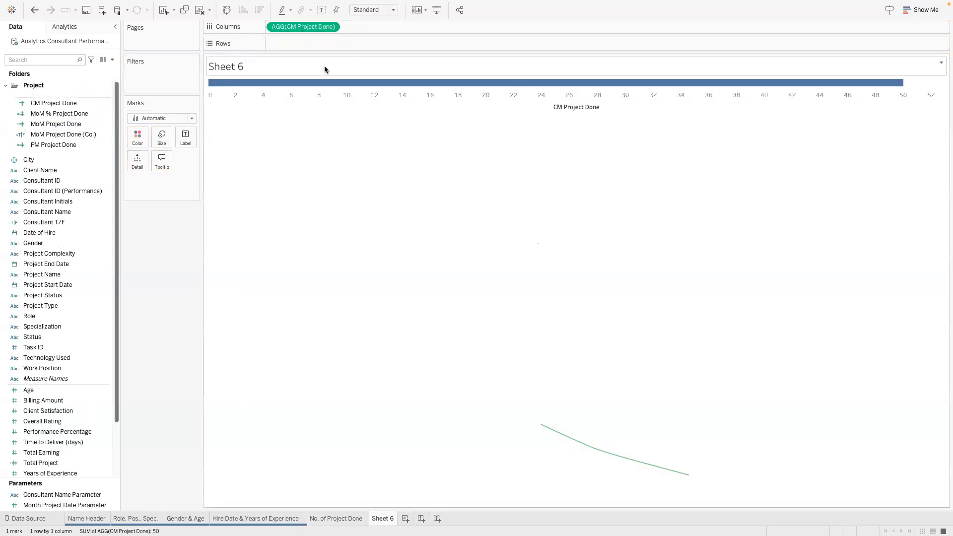
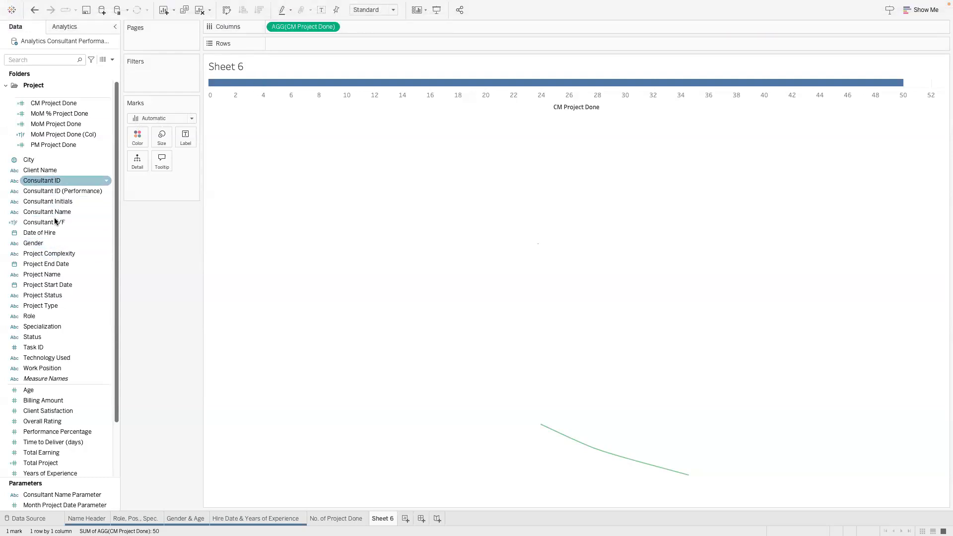
# - Add Consultant Name to Rows and fit the bar chart to Entire View
pyautogui.moveTo(55, 212); pyautogui.dragTo(145, 168)
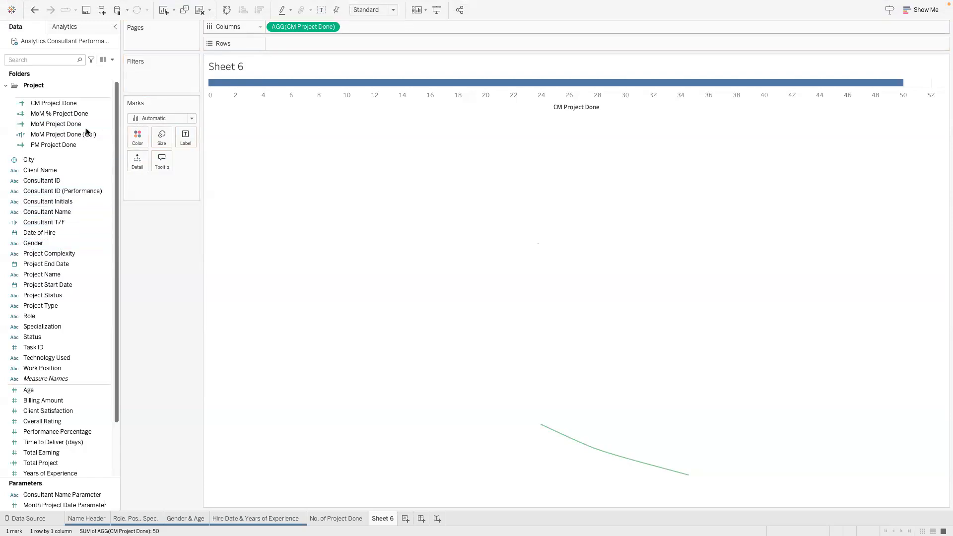
pyautogui.moveTo(40, 212); pyautogui.dragTo(308, 43)
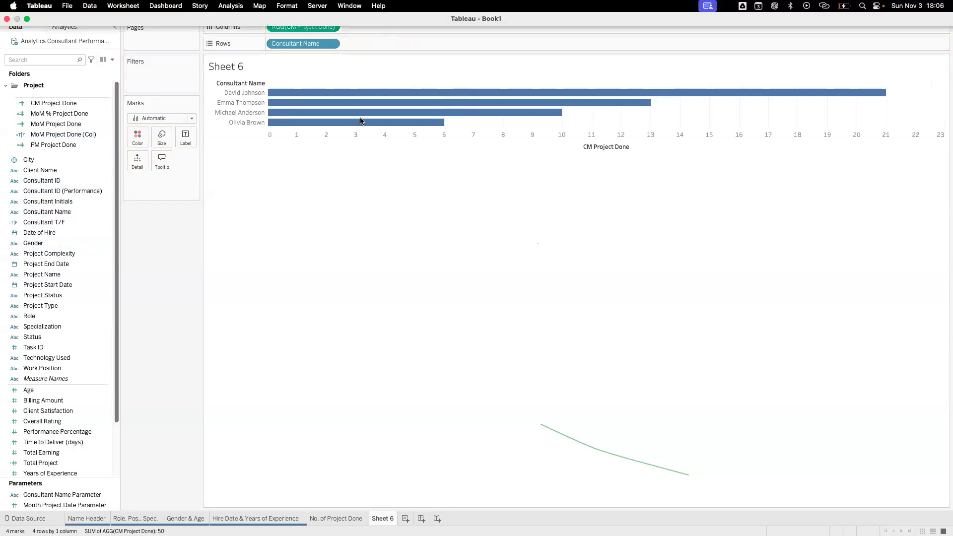
pyautogui.click(383, 10)
pyautogui.click(382, 43)
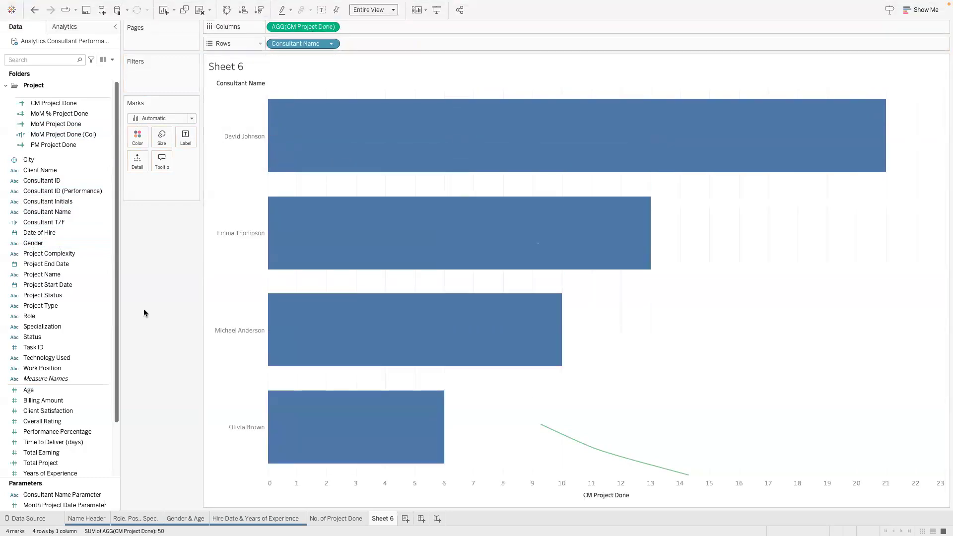
# - Show the Month Project Date Parameter control and color the bars by Consultant T/F
pyautogui.click(113, 505)
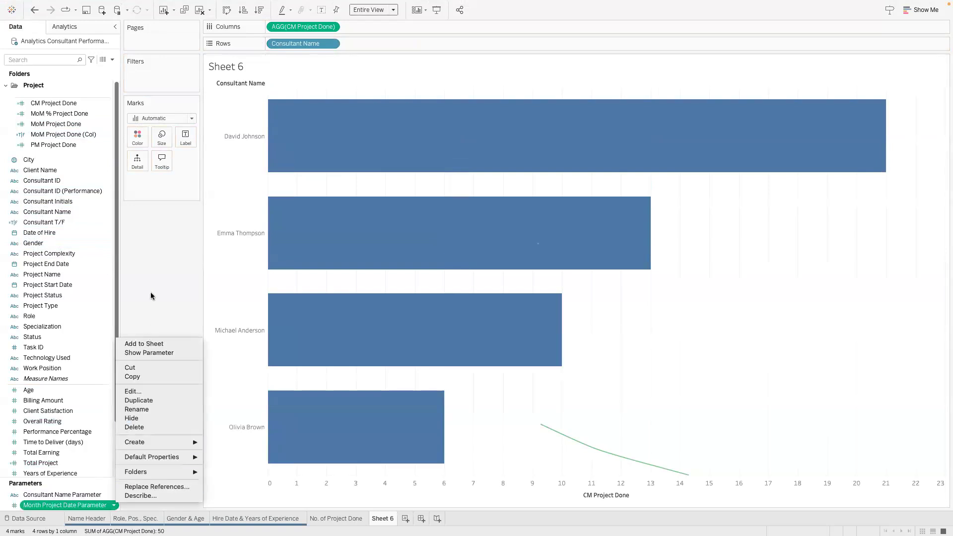
pyautogui.click(147, 353)
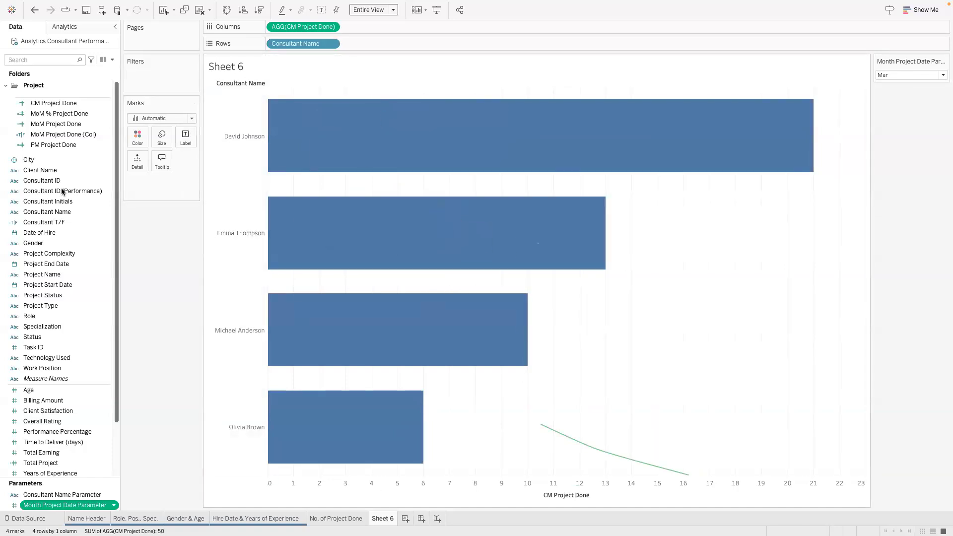
pyautogui.click(48, 214)
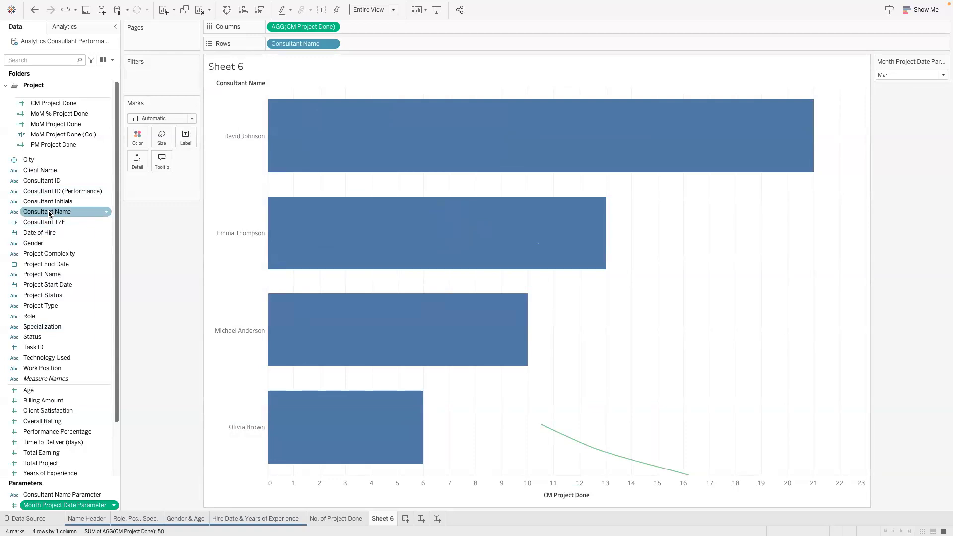
pyautogui.click(47, 222)
pyautogui.moveTo(47, 222); pyautogui.dragTo(129, 135)
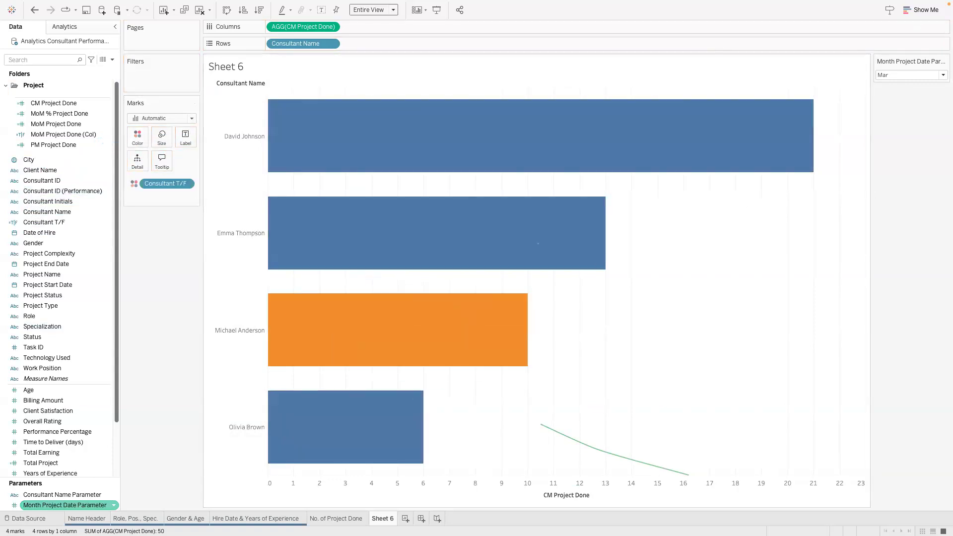
# - Show the Consultant Name Parameter control and switch it through several consultants to check the highlighted bar
pyautogui.rightClick(114, 494)
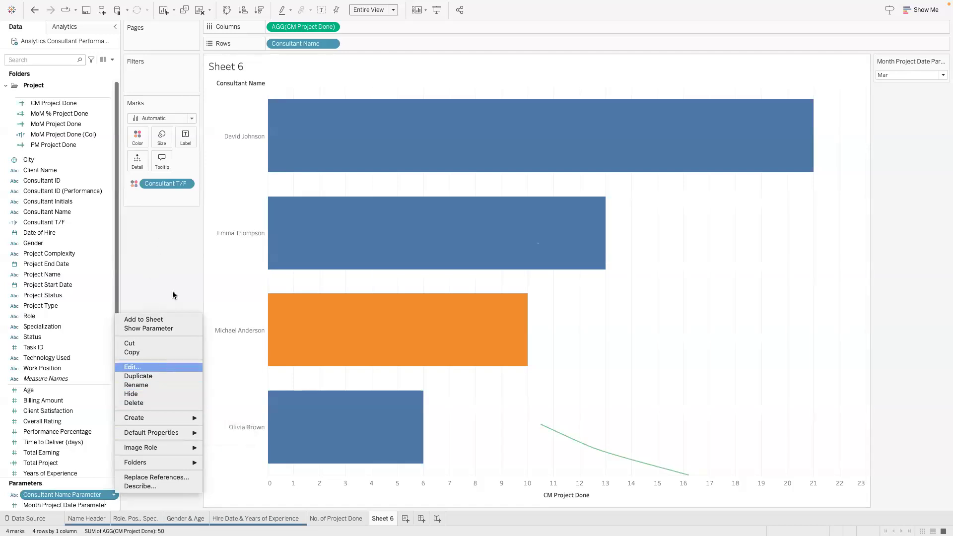
pyautogui.click(148, 328)
pyautogui.click(891, 107)
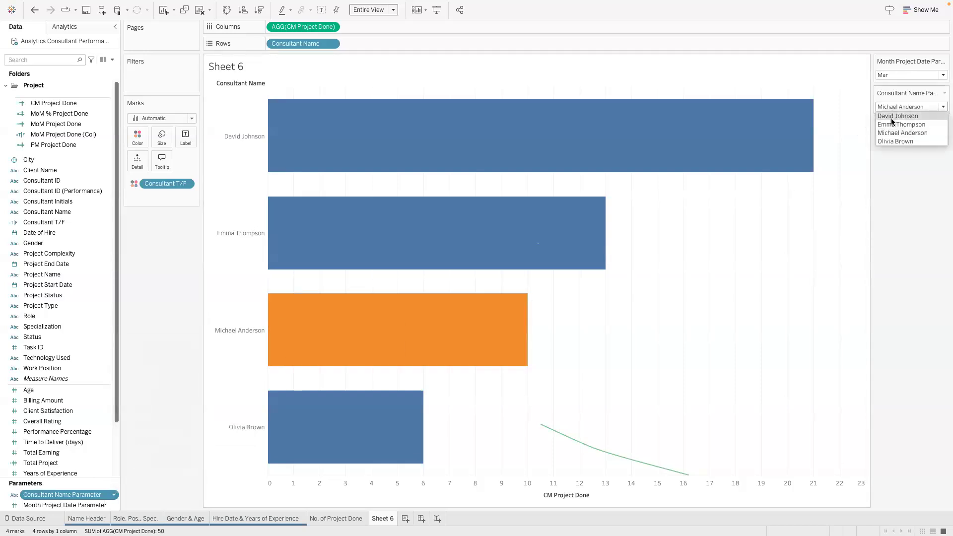
pyautogui.click(891, 117)
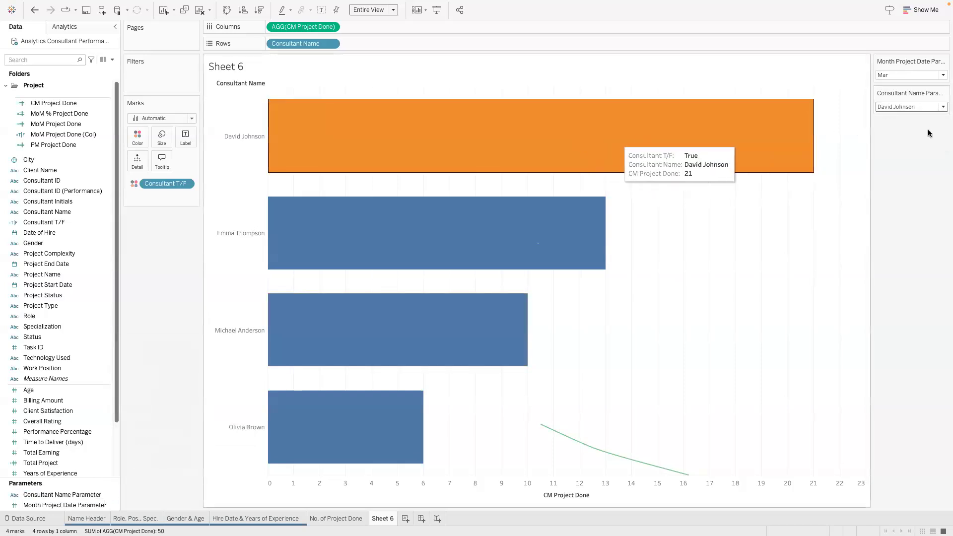
pyautogui.click(922, 108)
pyautogui.click(914, 124)
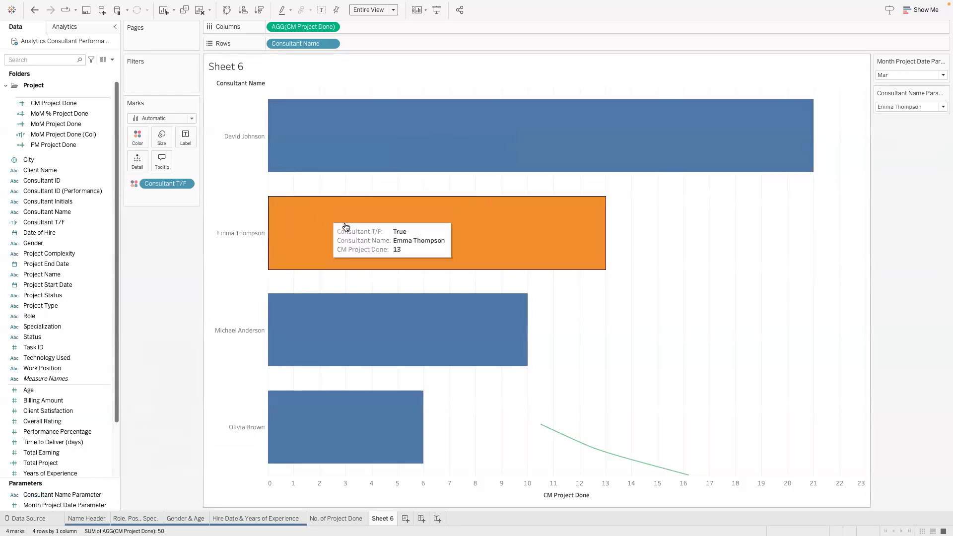
pyautogui.click(922, 107)
pyautogui.click(841, 132)
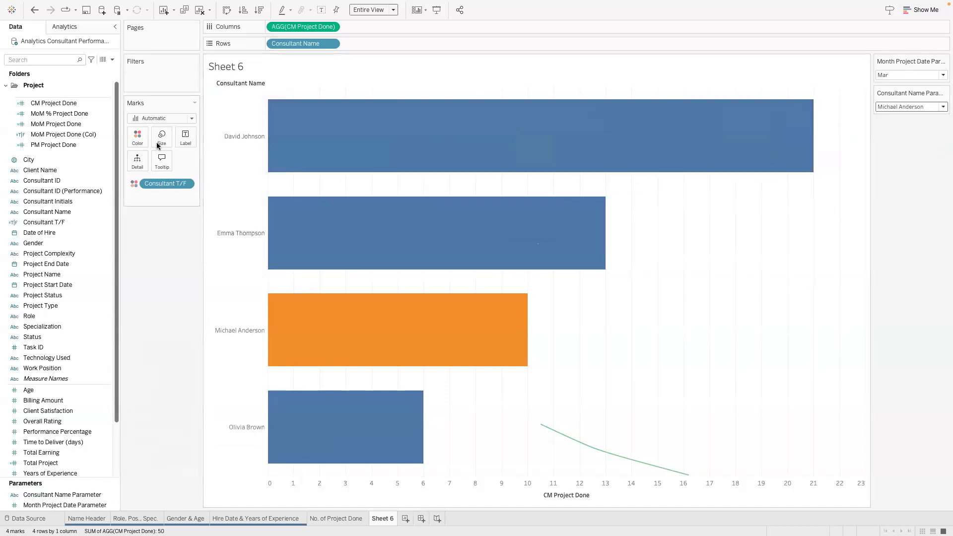
# - Switch the consultant parameter to the second consultant in the list to recheck the bar highlighting
pyautogui.click(64, 223)
pyautogui.moveTo(640, 131)
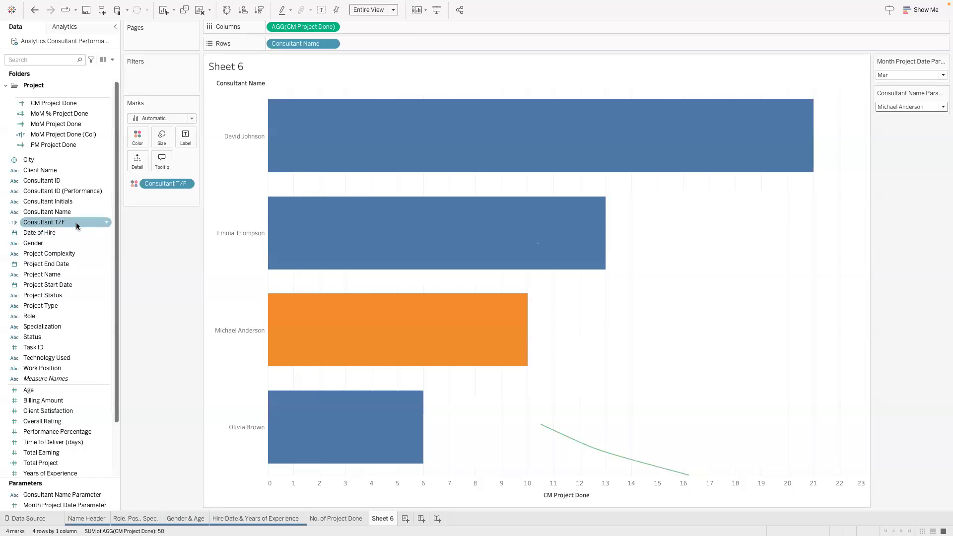
pyautogui.click(904, 106)
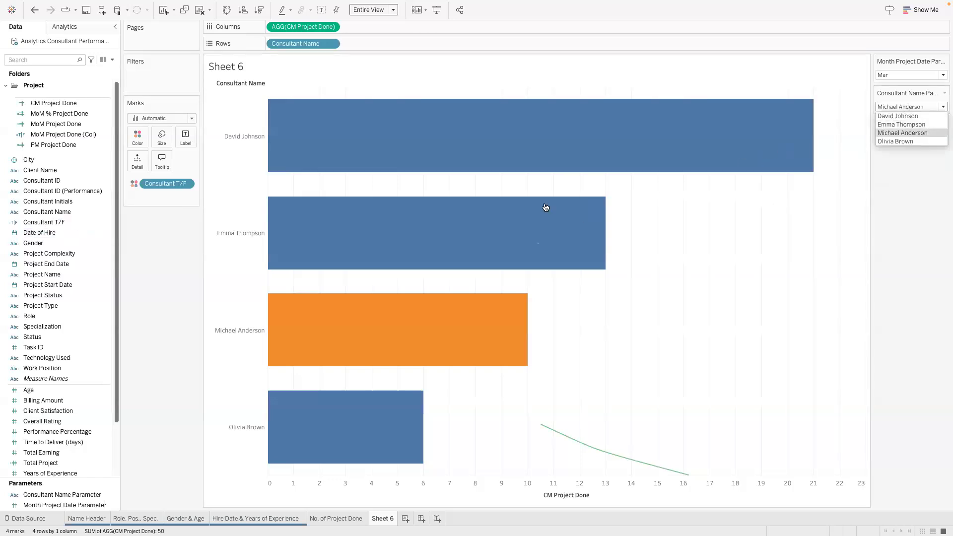
pyautogui.click(545, 208)
pyautogui.click(909, 107)
pyautogui.click(899, 124)
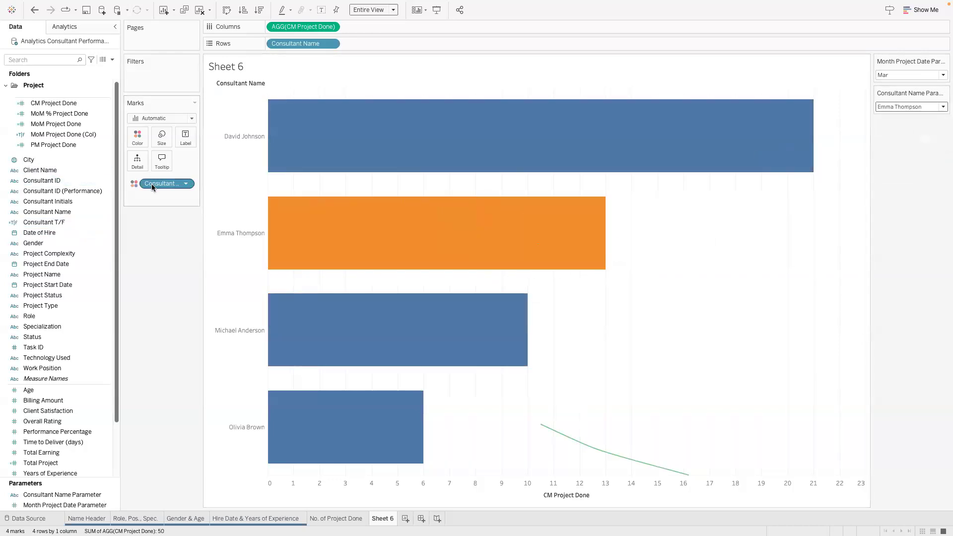
# - Change the True color of Consultant T/F to violet by pasting a copied hex color code
pyautogui.click(138, 135)
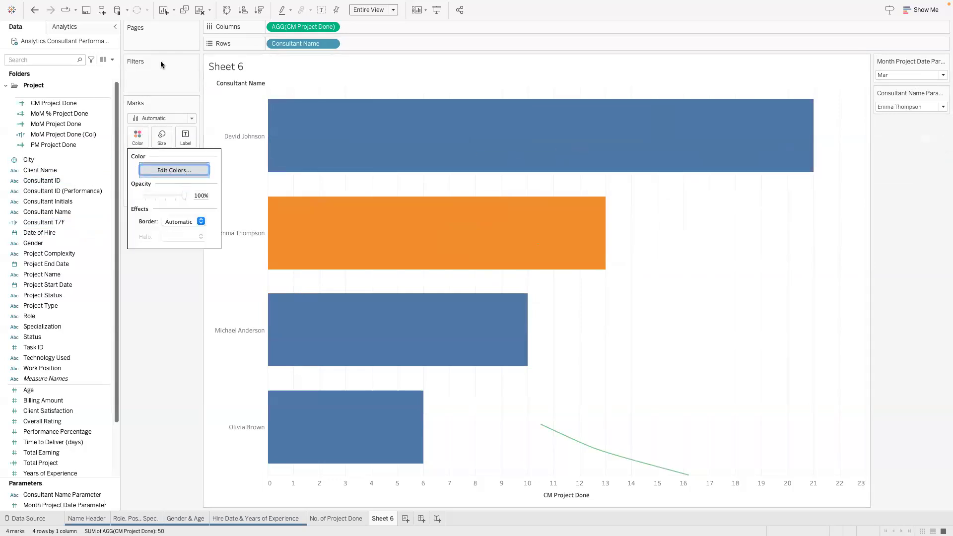
pyautogui.click(163, 170)
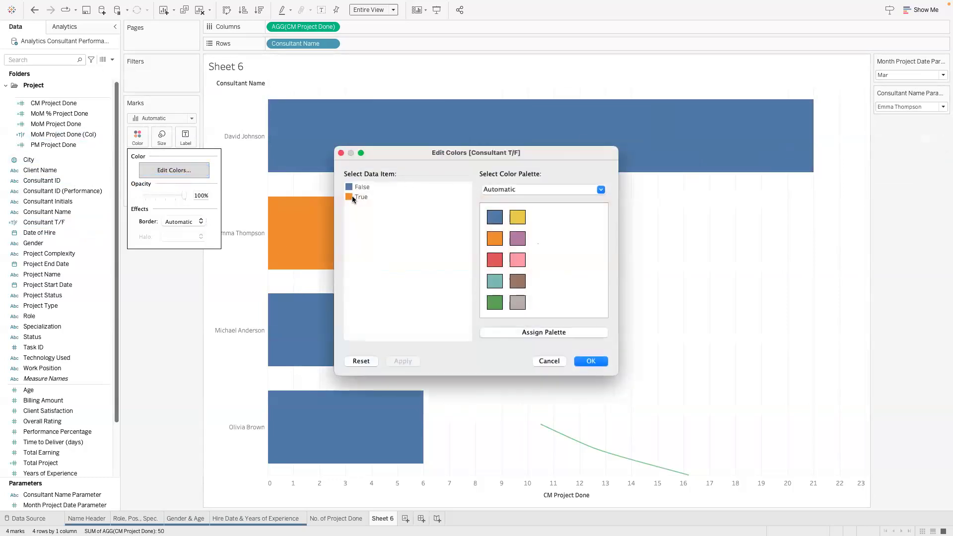
pyautogui.doubleClick(353, 196)
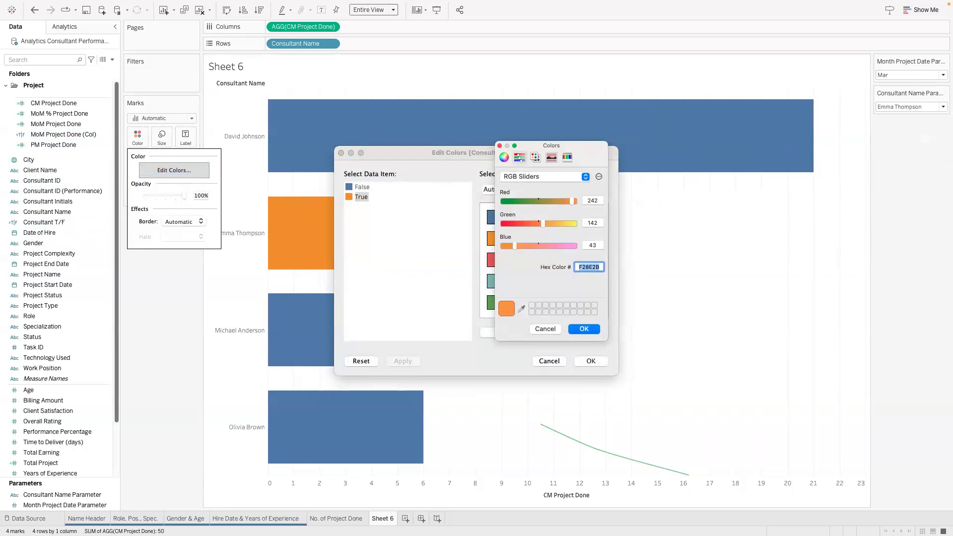
pyautogui.press('super+Tab')
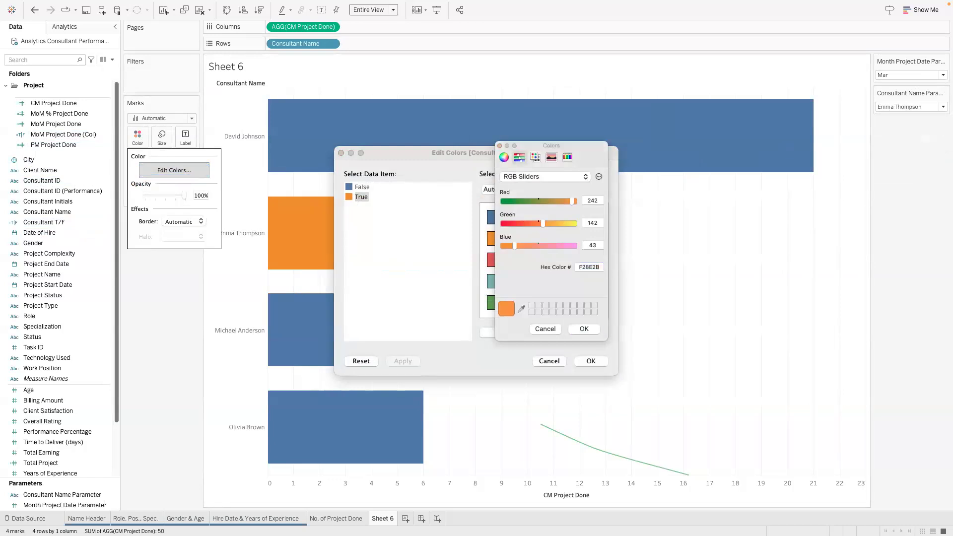
pyautogui.click(597, 268)
pyautogui.doubleClick(589, 266)
pyautogui.rightClick(590, 267)
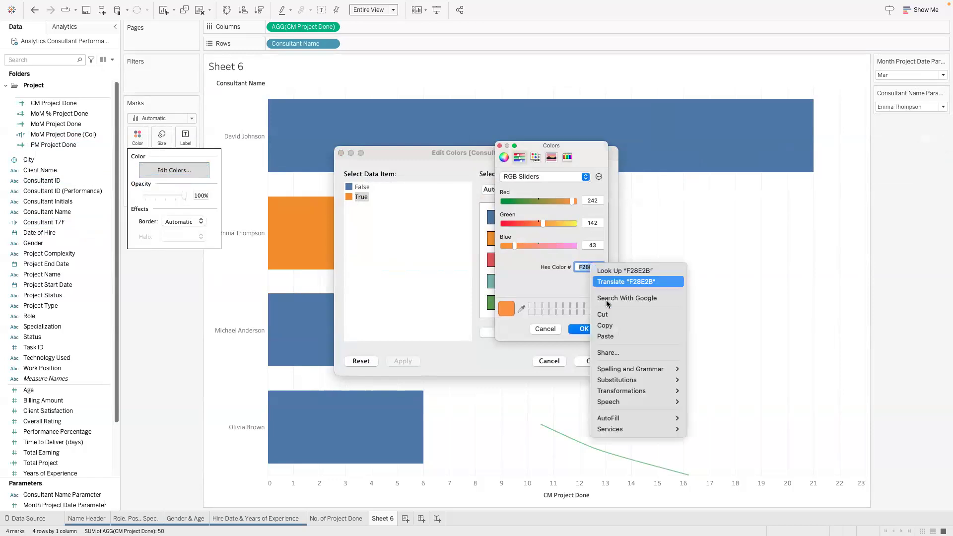
pyautogui.click(591, 330)
pyautogui.click(584, 329)
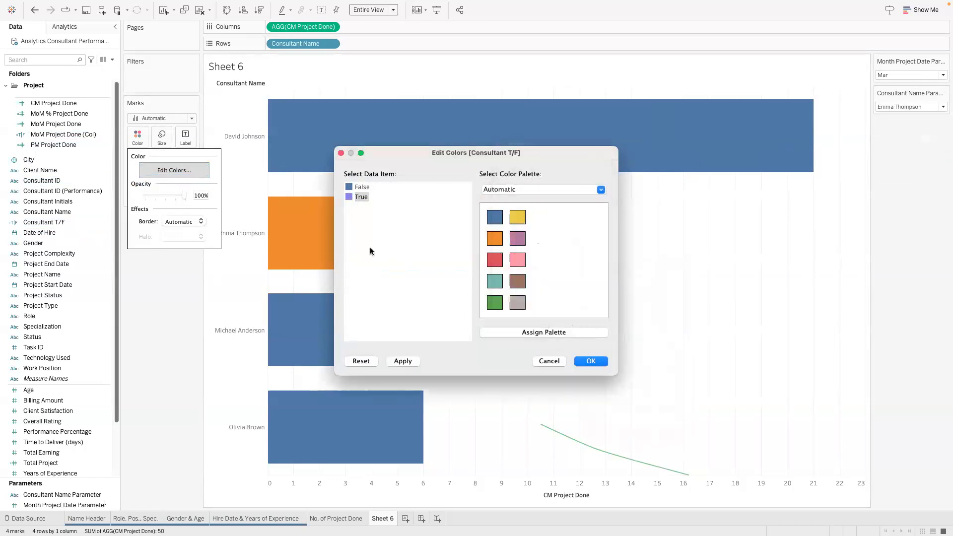
# - Pick light gray ECECEC from the screen as the False color of Consultant T/F and apply the new colors
pyautogui.doubleClick(359, 187)
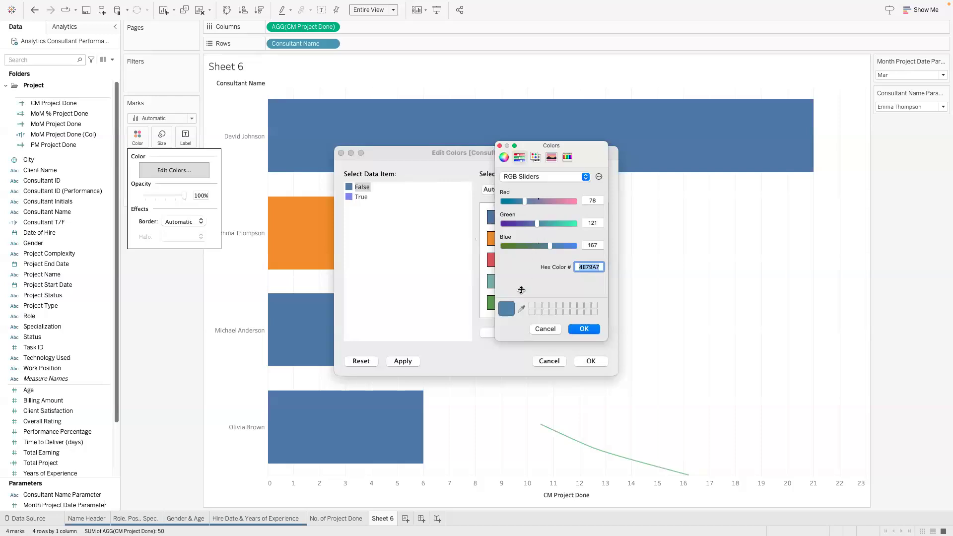
pyautogui.click(521, 308)
pyautogui.click(600, 338)
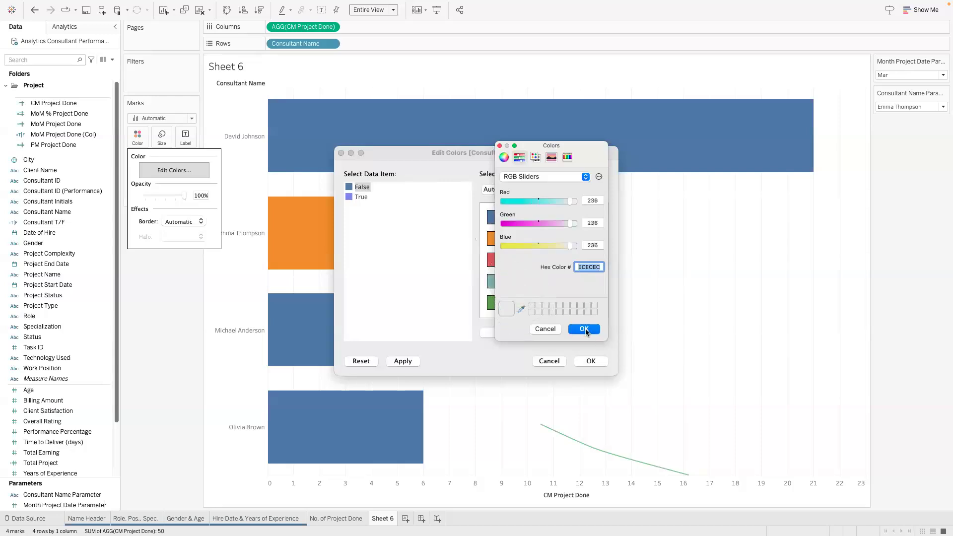
pyautogui.click(584, 329)
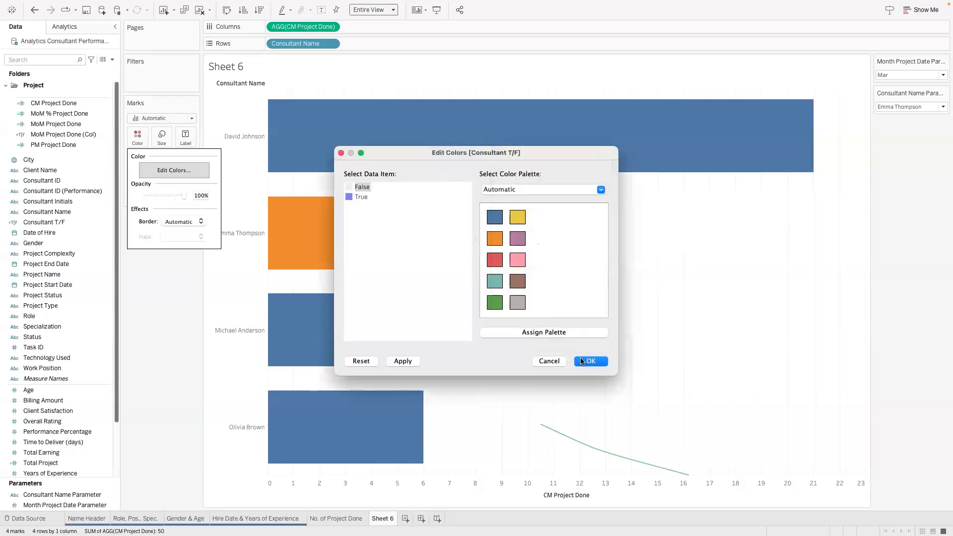
pyautogui.click(582, 361)
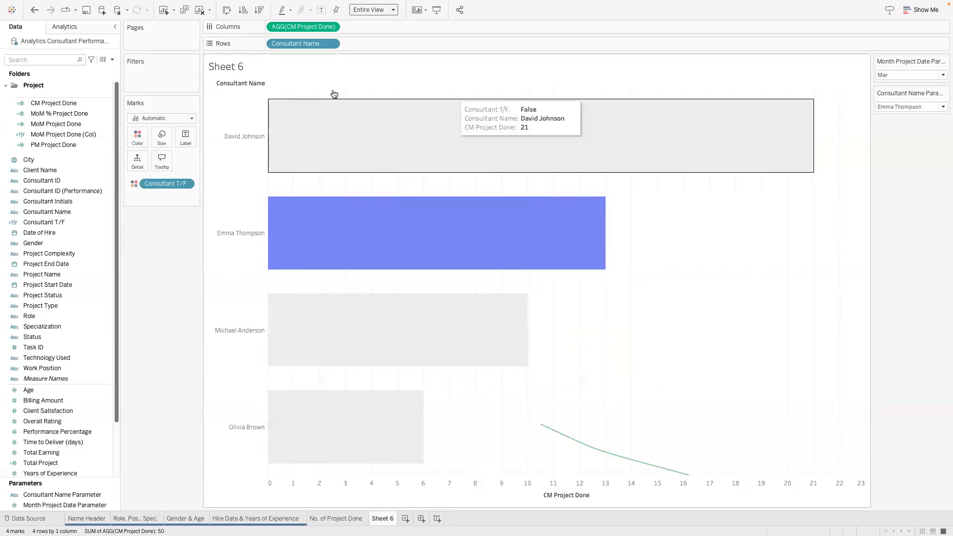
# - Hide the Consultant Name field label for rows and switch the consultant parameter to other consultants to check the violet highlight
pyautogui.rightClick(236, 82)
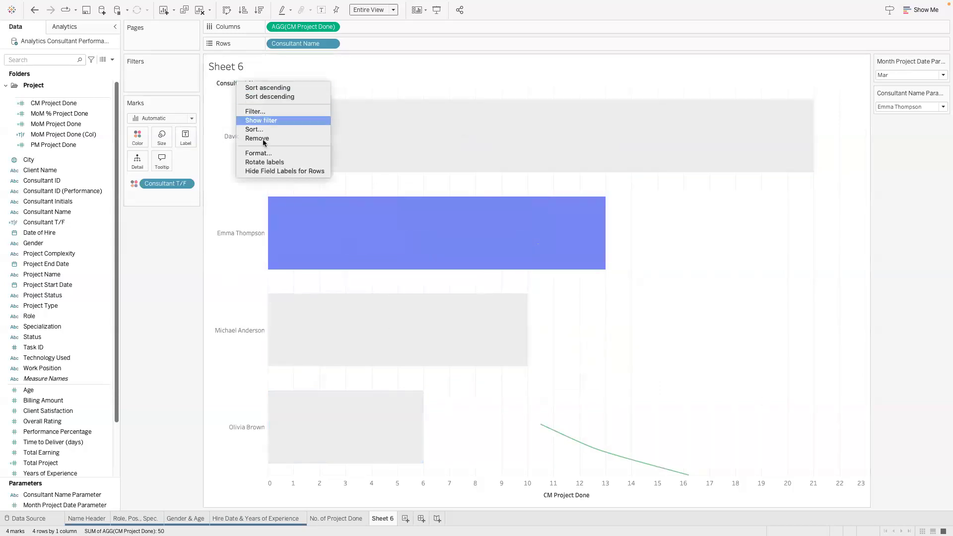
pyautogui.click(259, 171)
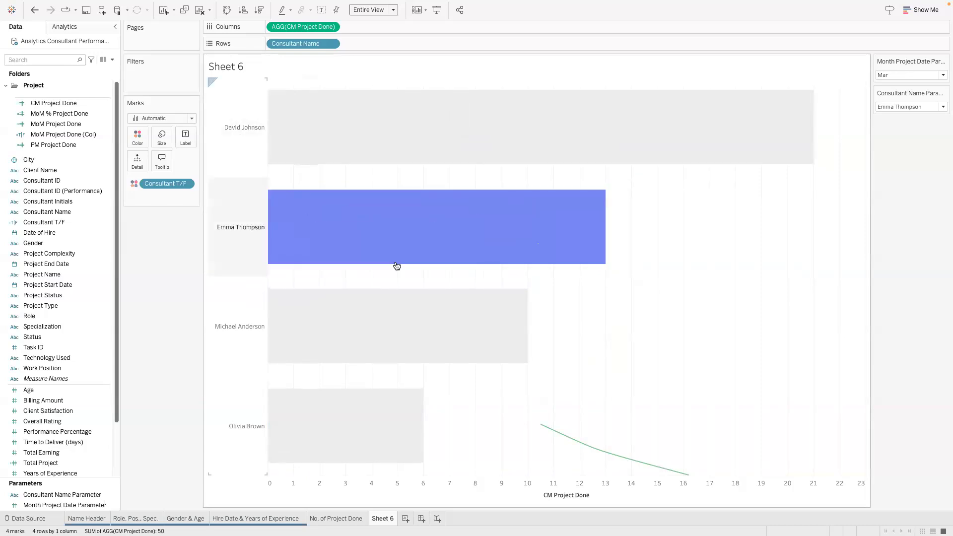
pyautogui.click(918, 107)
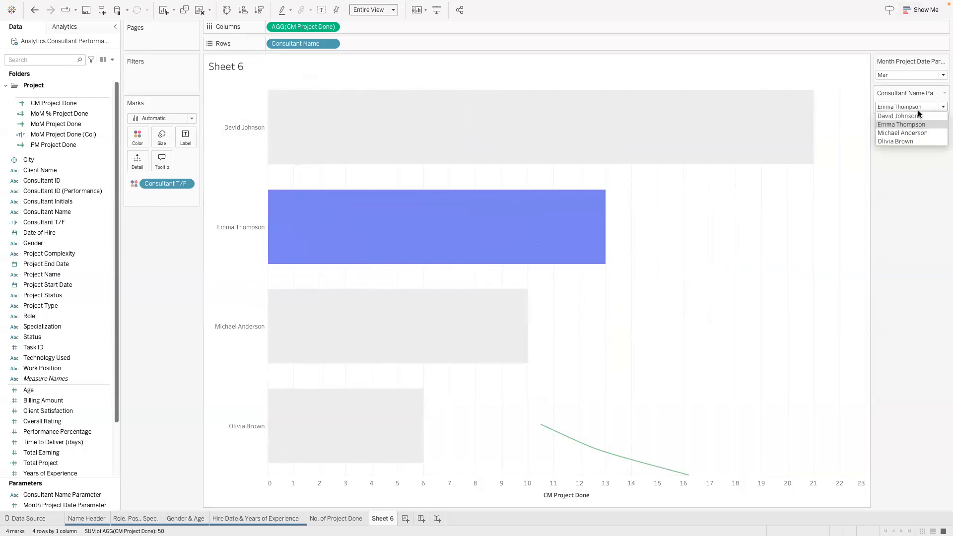
pyautogui.click(898, 116)
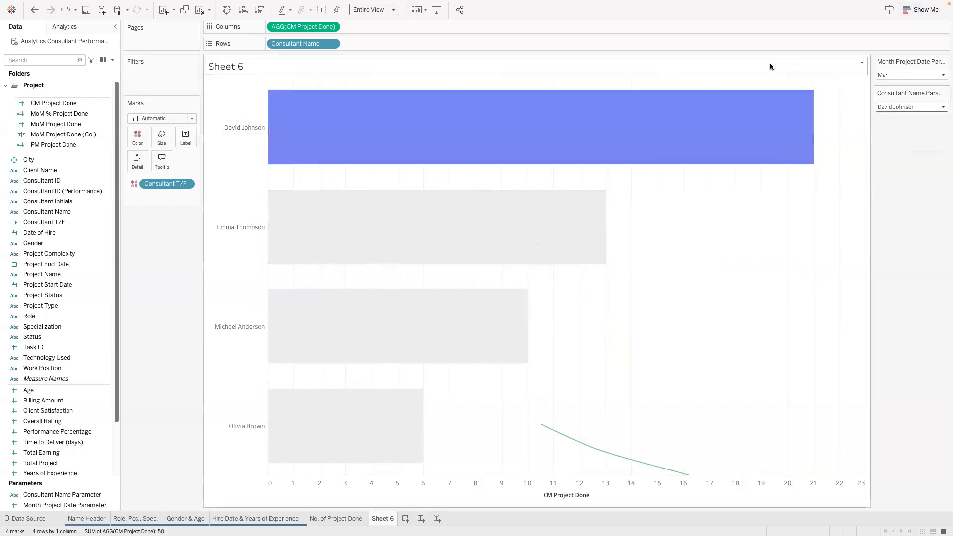
pyautogui.click(905, 106)
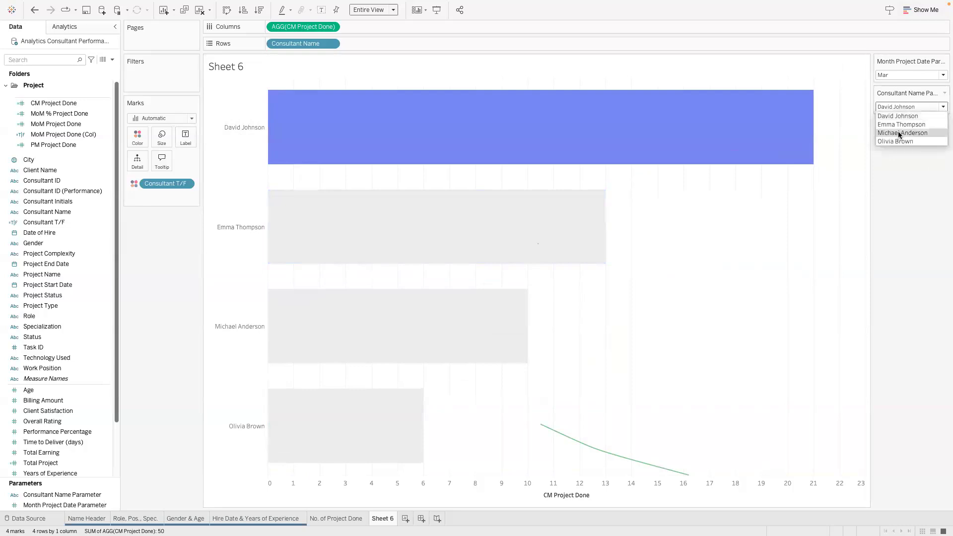
# - Choose the third consultant in the Consultant Name parameter and hide the CM Project Done axis header
pyautogui.click(899, 133)
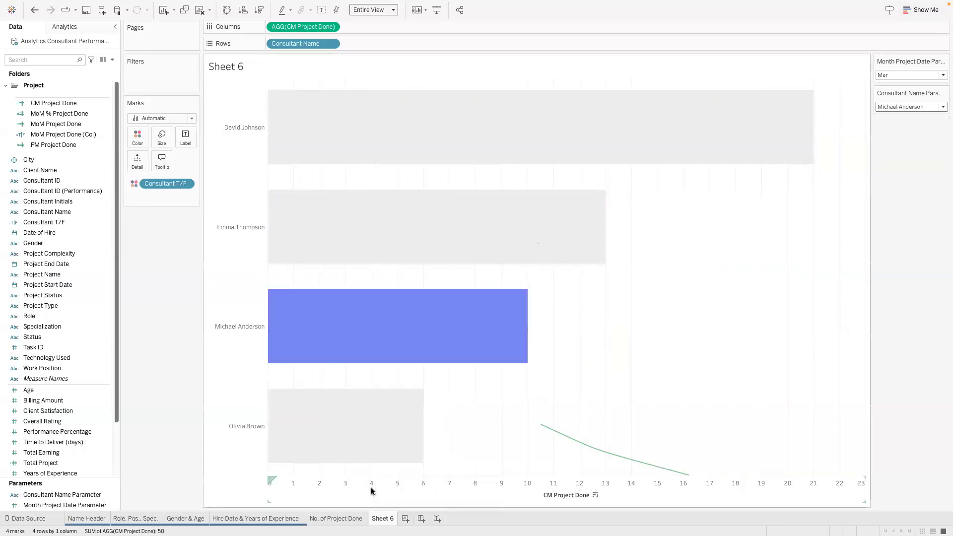
pyautogui.rightClick(371, 491)
pyautogui.click(394, 465)
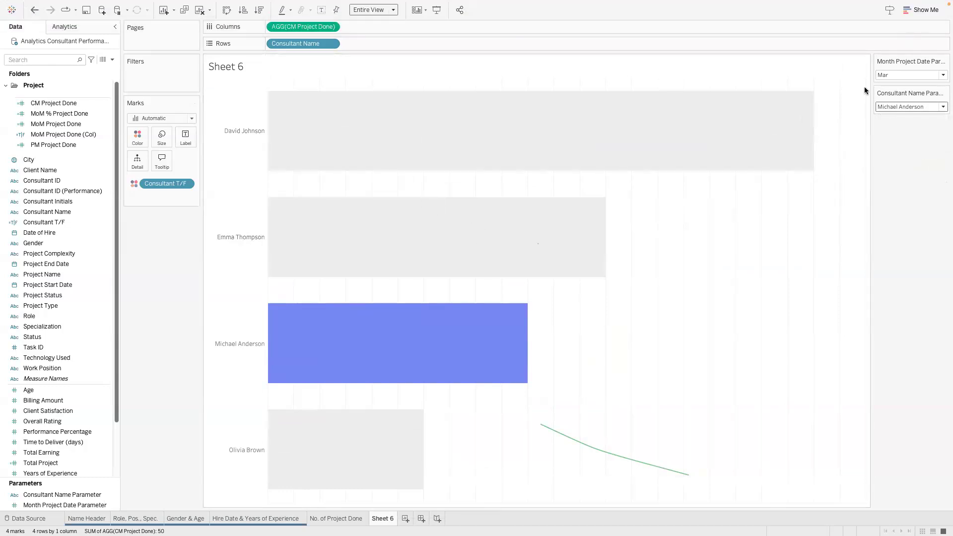
# - Cycle the Month Project Date parameter through Apr, Jul and Aug, ending on Oct, to test the bar chart
pyautogui.click(882, 77)
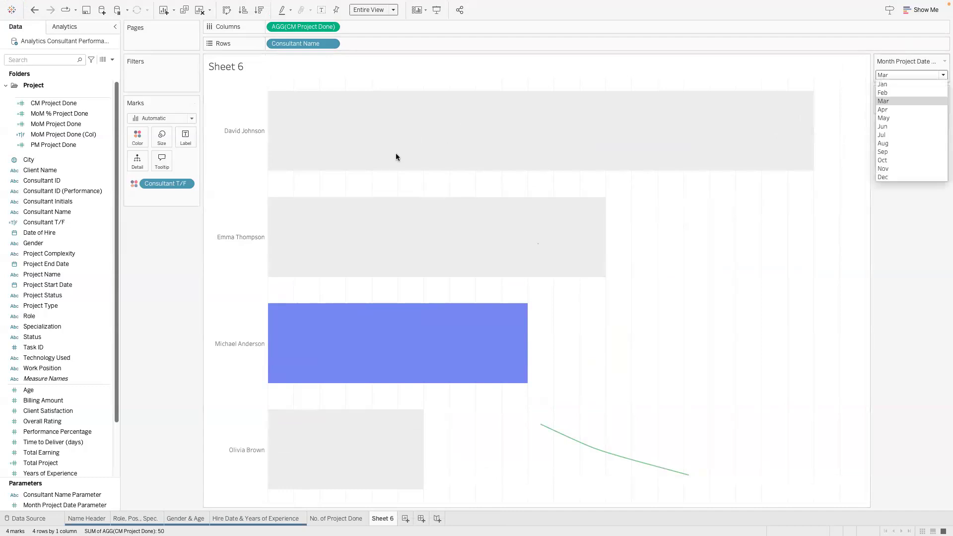
pyautogui.click(883, 110)
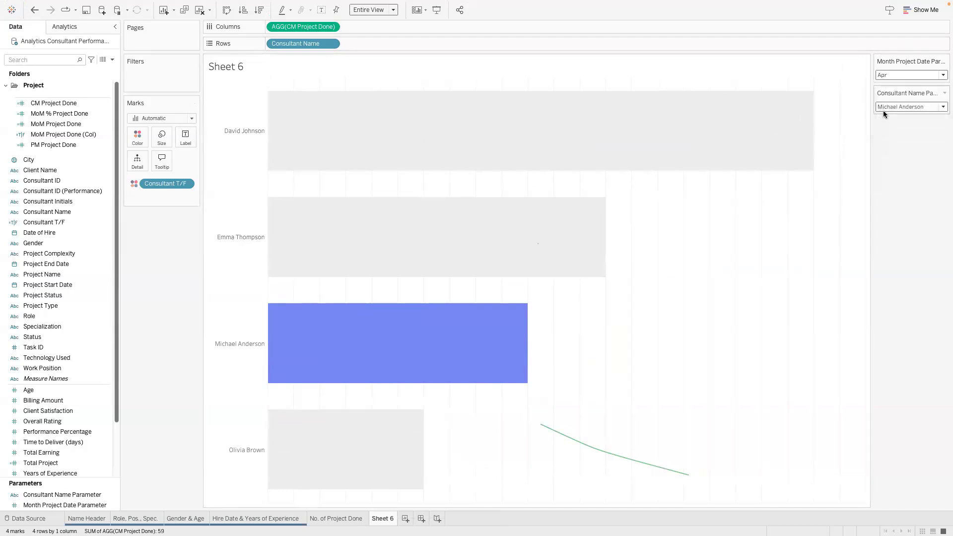
pyautogui.click(906, 78)
pyautogui.click(892, 134)
pyautogui.click(909, 77)
pyautogui.click(897, 144)
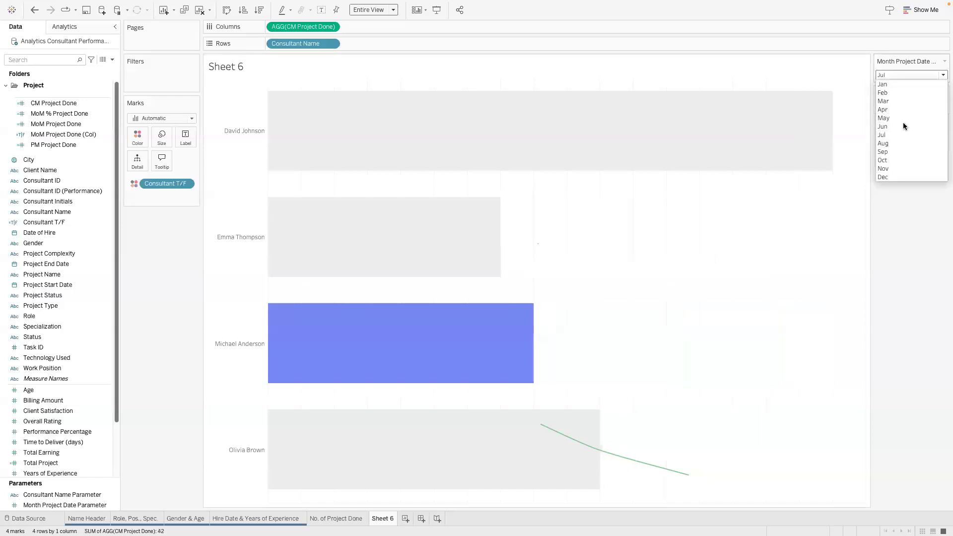
pyautogui.click(908, 77)
pyautogui.click(894, 160)
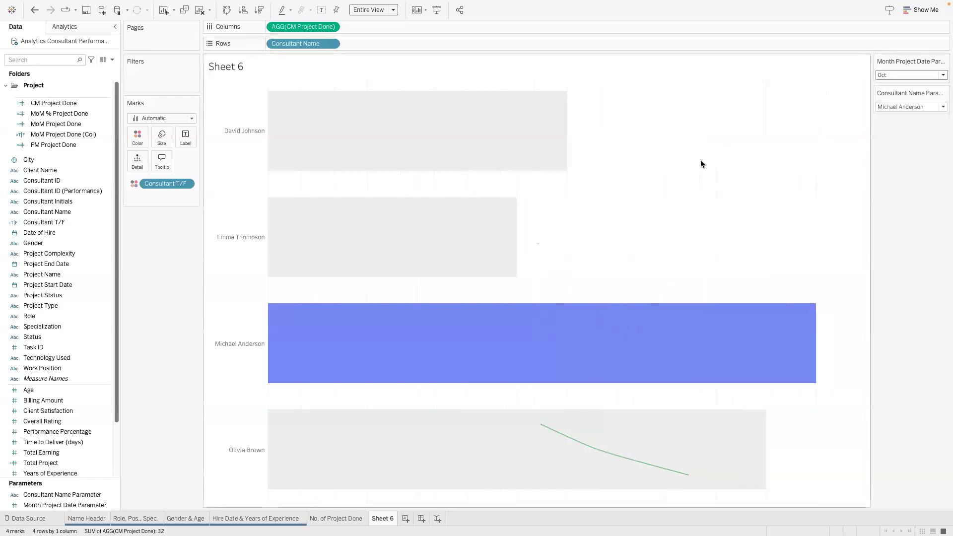
# - Rename Sheet 6 as "No. of Project(Rank)"
pyautogui.doubleClick(383, 518)
pyautogui.write('No. o')
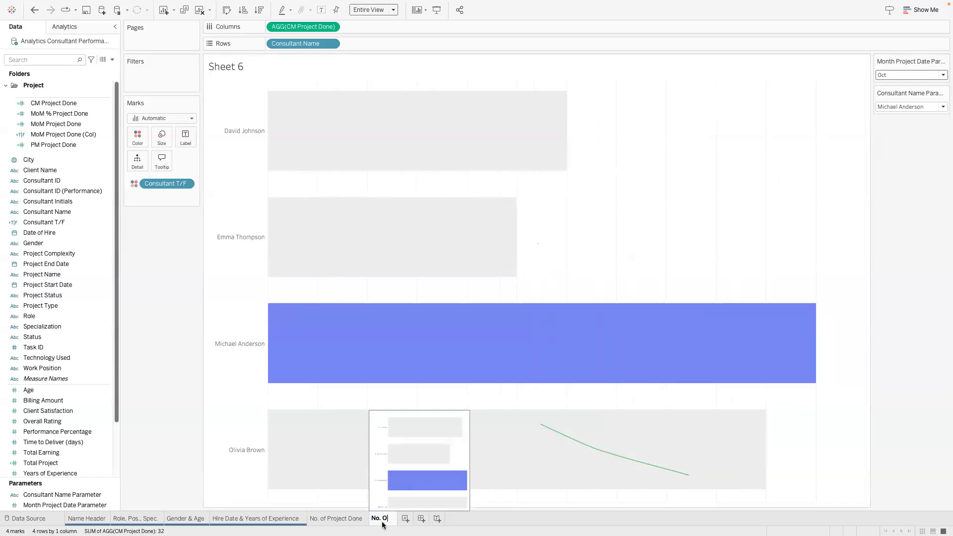
pyautogui.write('f Project')
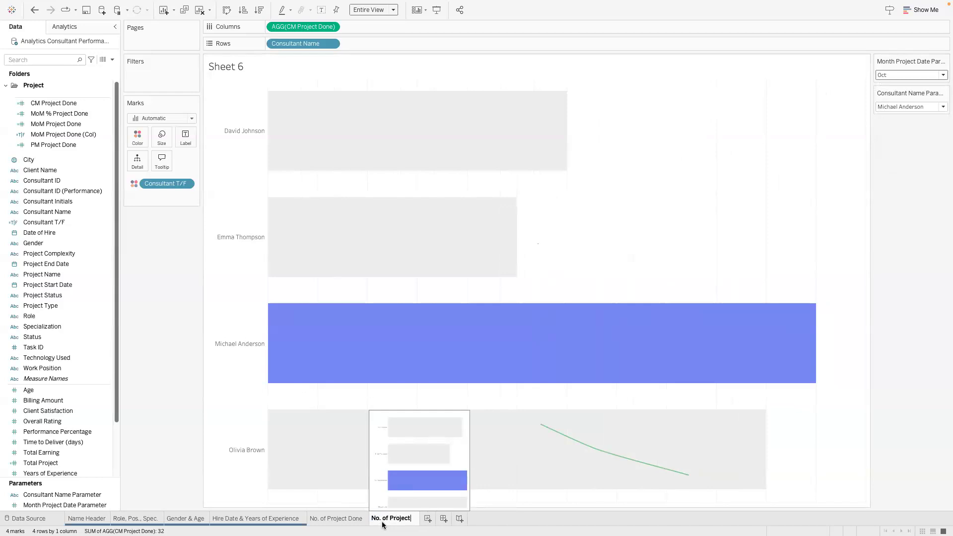
pyautogui.write('(Rank)')
pyautogui.press('Return')
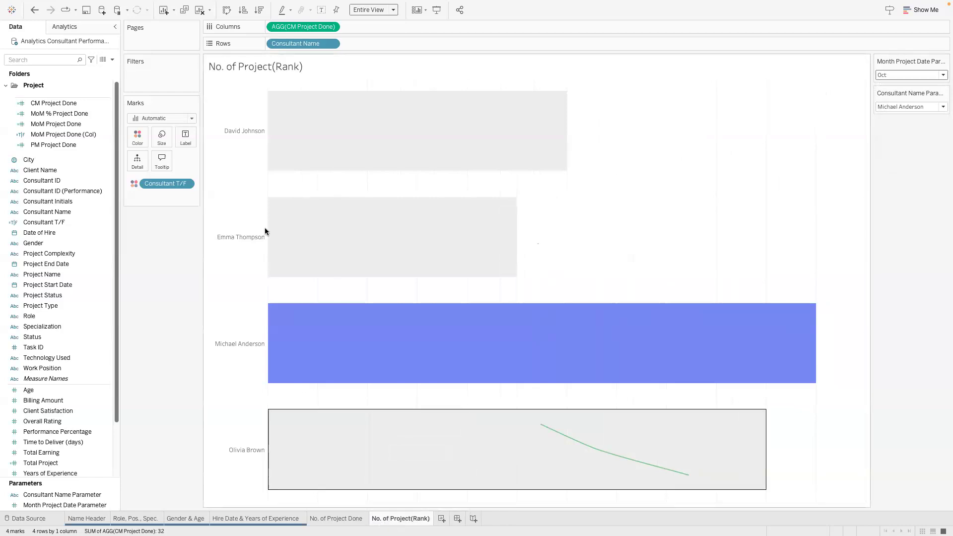
# - Format the Consultant Name row header labels with the Arial font
pyautogui.click(191, 139)
pyautogui.click(229, 132)
pyautogui.click(231, 129)
pyautogui.click(229, 132)
pyautogui.rightClick(234, 127)
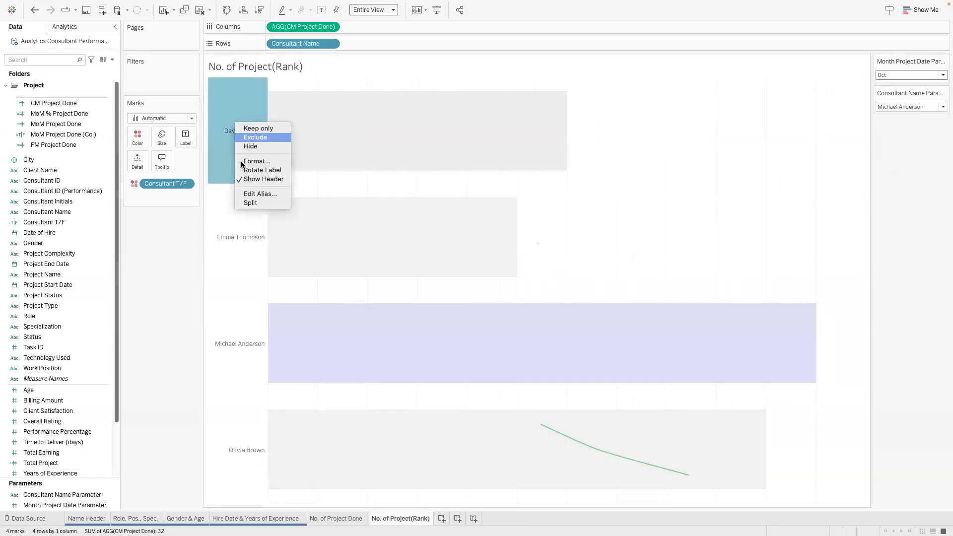
pyautogui.click(257, 160)
pyautogui.click(89, 92)
pyautogui.click(114, 109)
pyautogui.scroll(5, 99, 174)
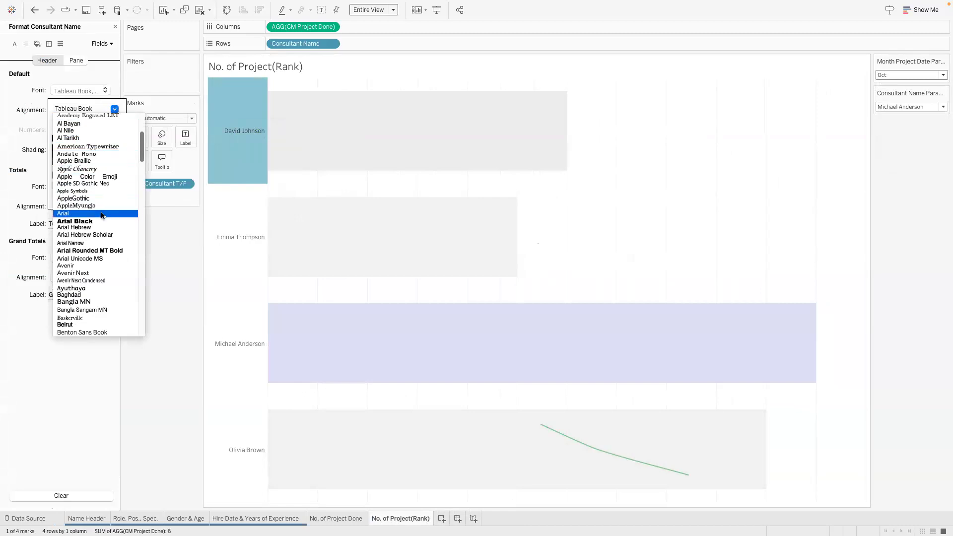
pyautogui.click(99, 198)
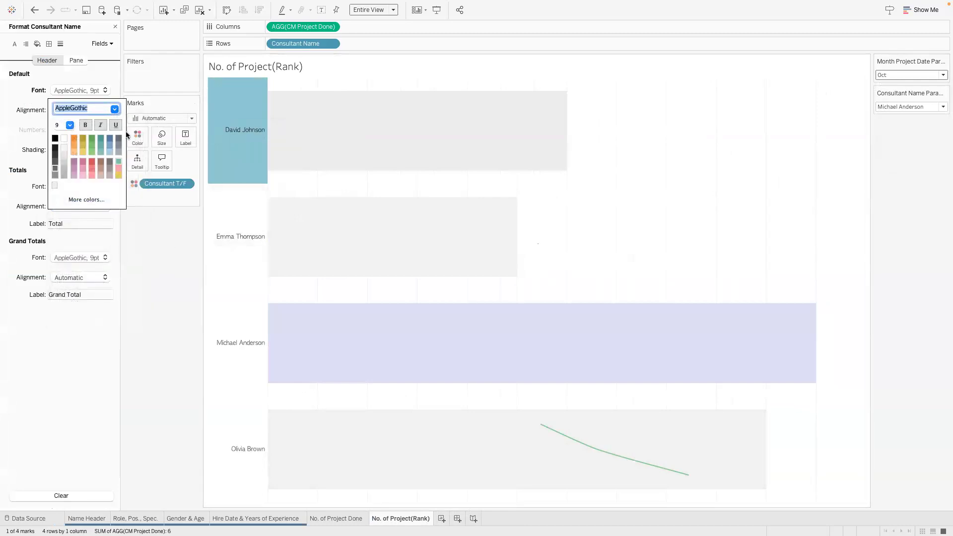
pyautogui.click(114, 109)
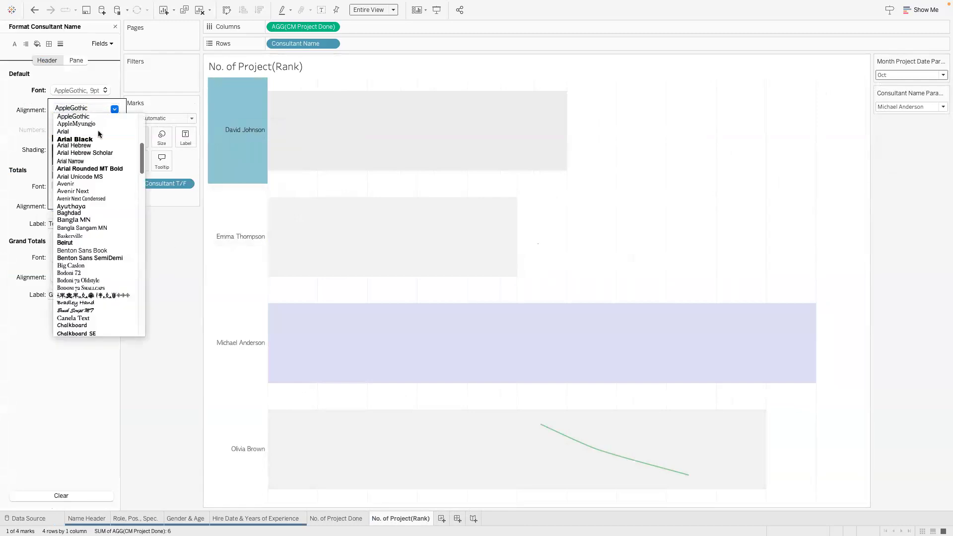
pyautogui.click(97, 130)
pyautogui.click(142, 245)
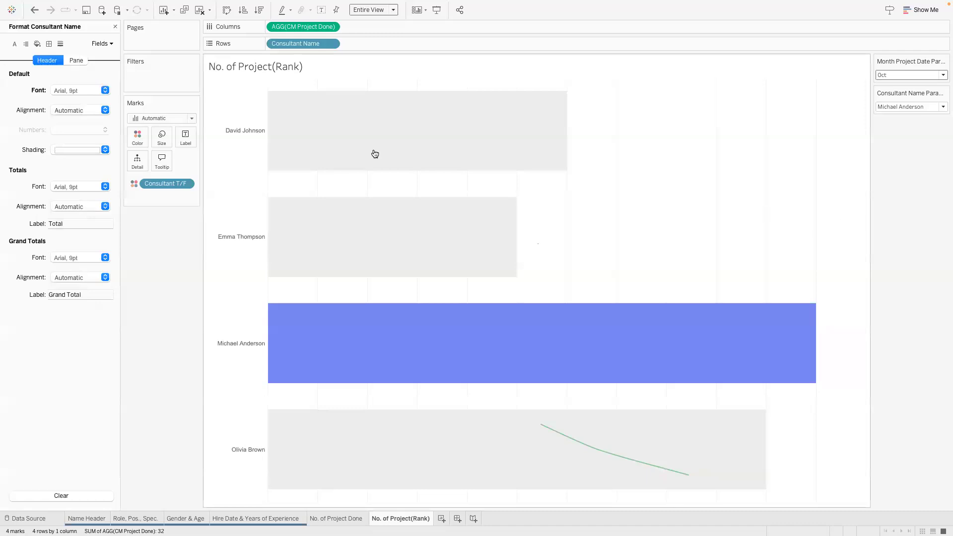
# - Set the default worksheet font of the rank sheet to Arial
pyautogui.rightClick(680, 181)
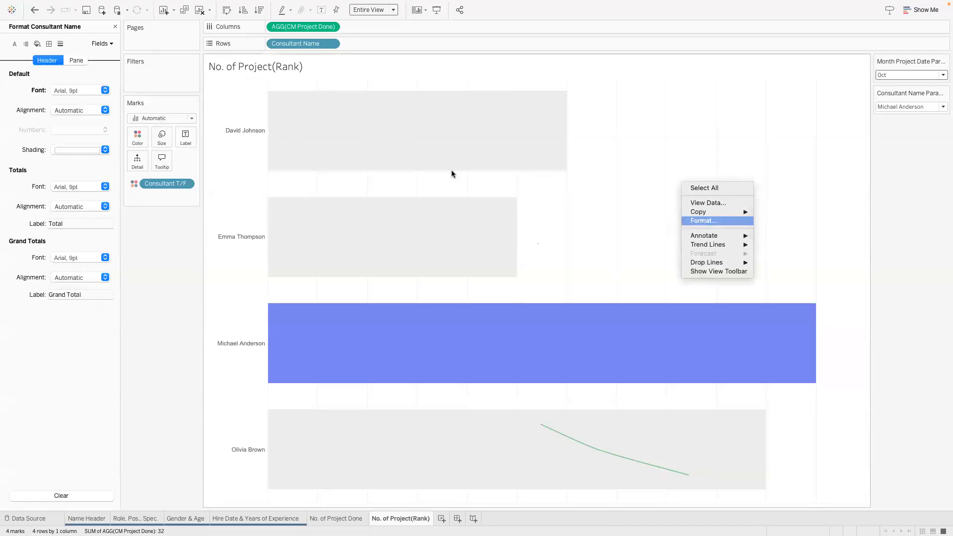
pyautogui.click(684, 220)
pyautogui.click(29, 60)
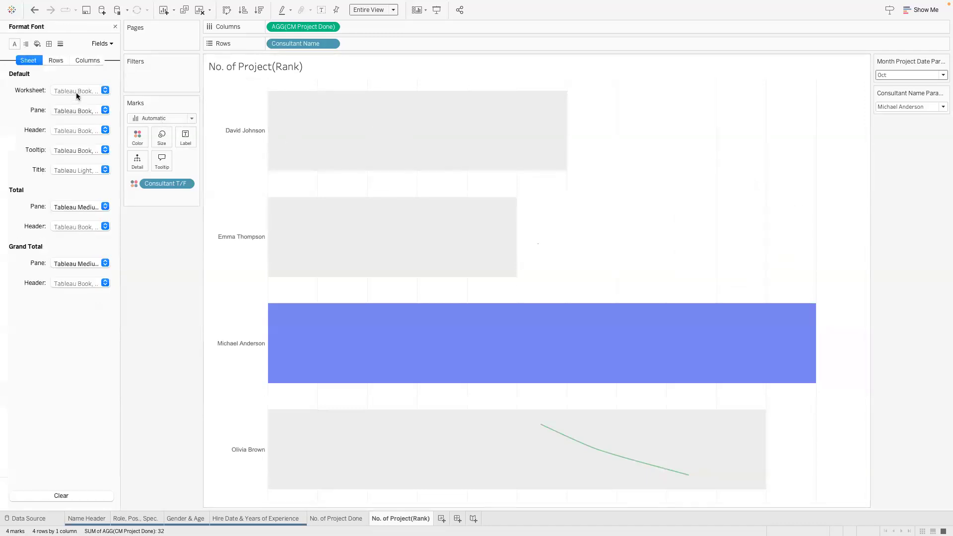
pyautogui.click(79, 110)
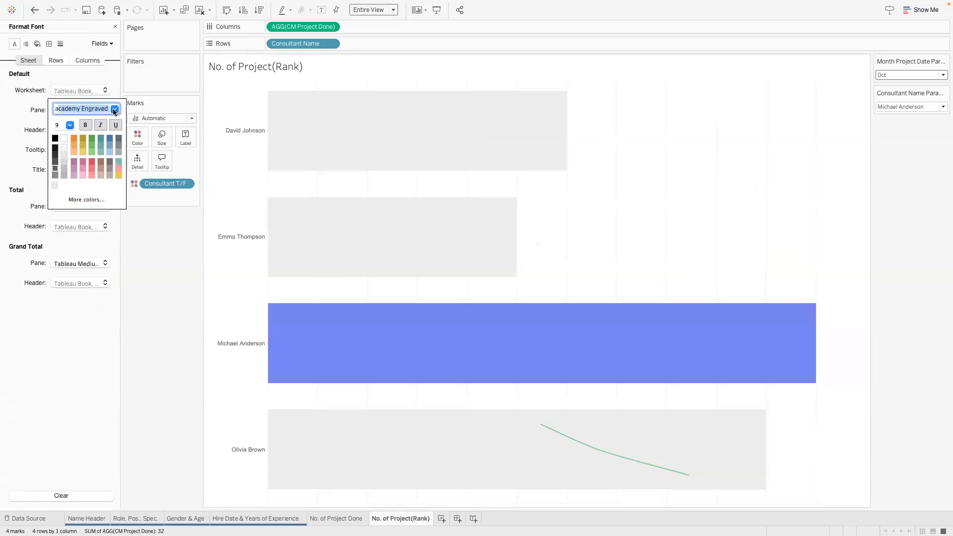
pyautogui.click(114, 109)
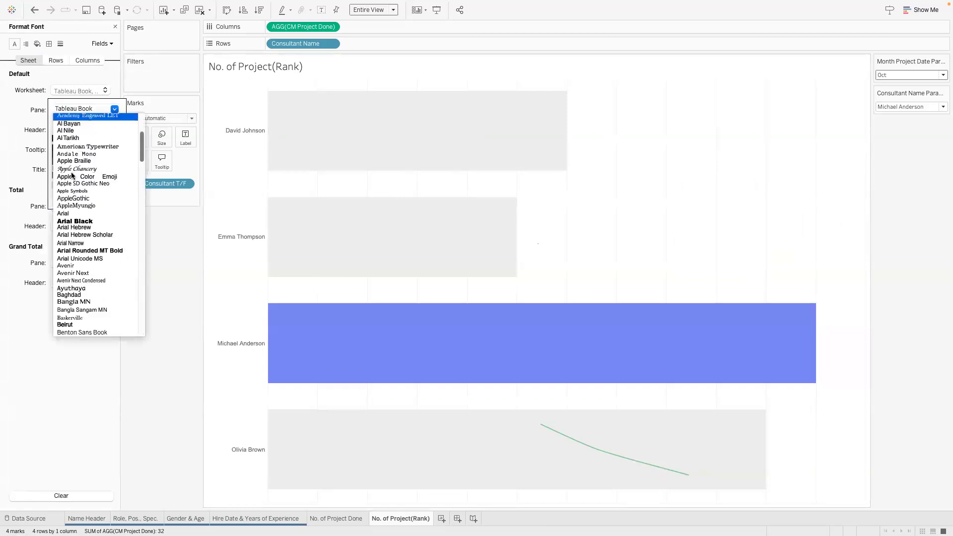
pyautogui.click(74, 214)
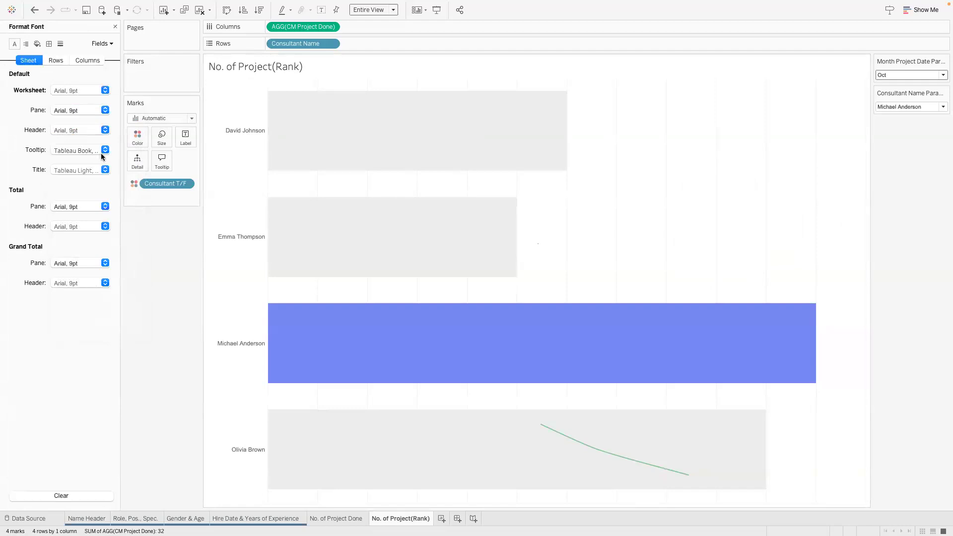
# - Change the rank sheet's tooltip and title fonts to Arial
pyautogui.click(82, 169)
pyautogui.click(114, 169)
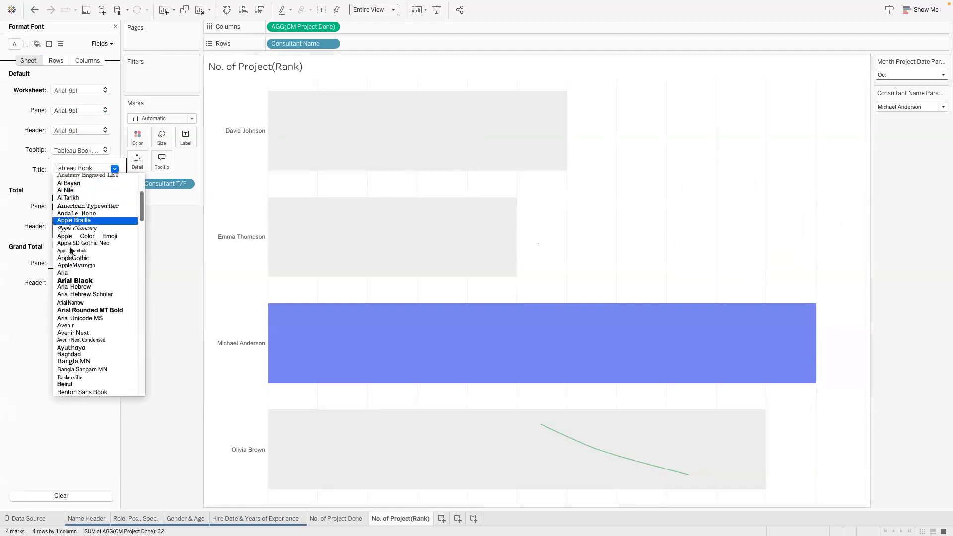
pyautogui.click(74, 273)
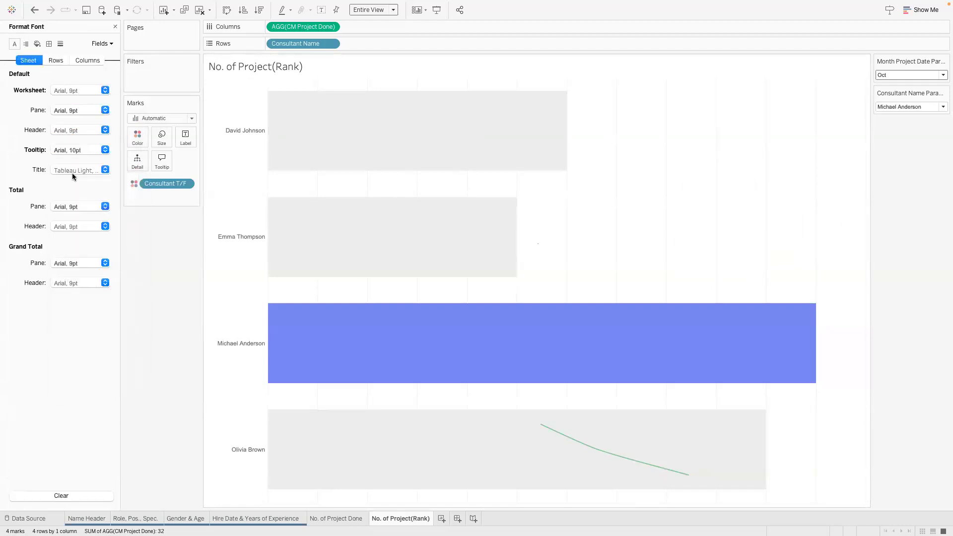
pyautogui.click(69, 173)
pyautogui.click(114, 188)
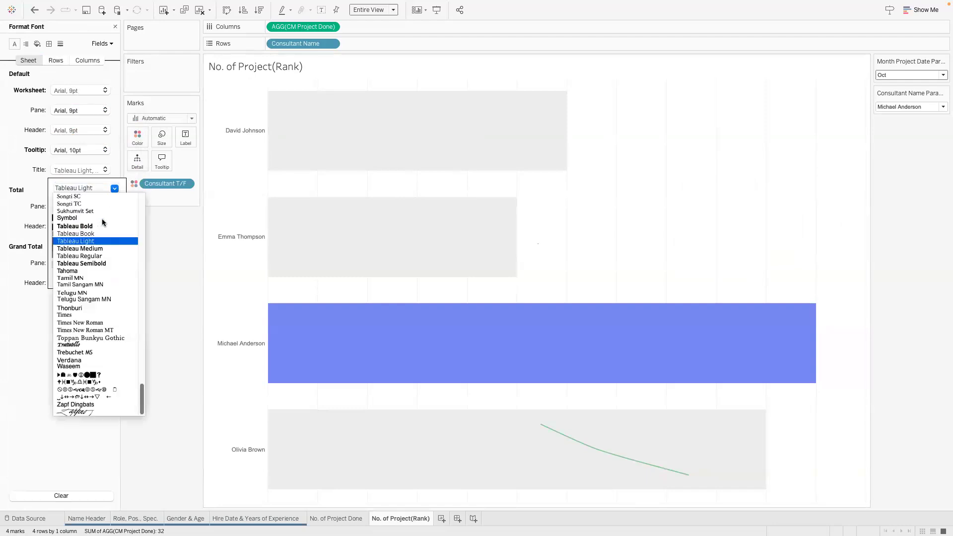
pyautogui.scroll(15, 102, 222)
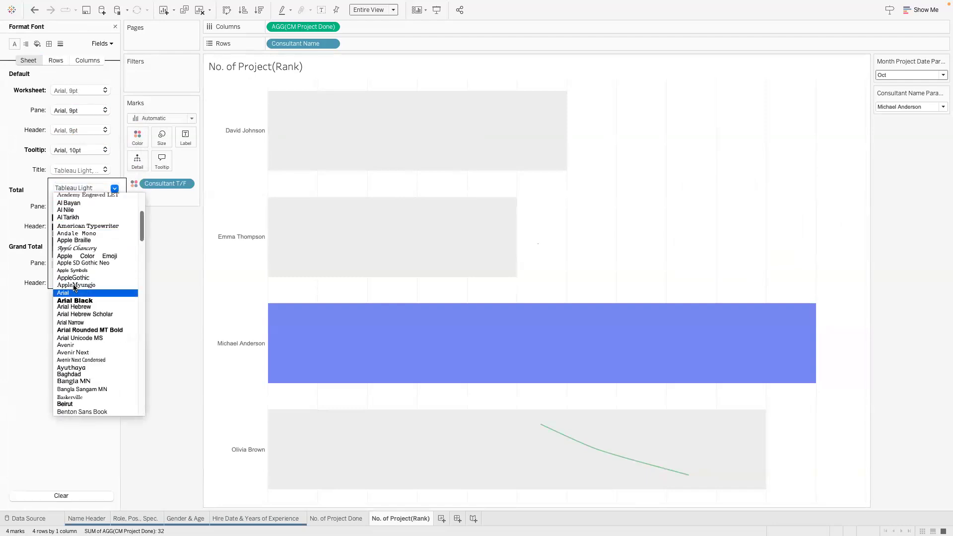
pyautogui.click(74, 291)
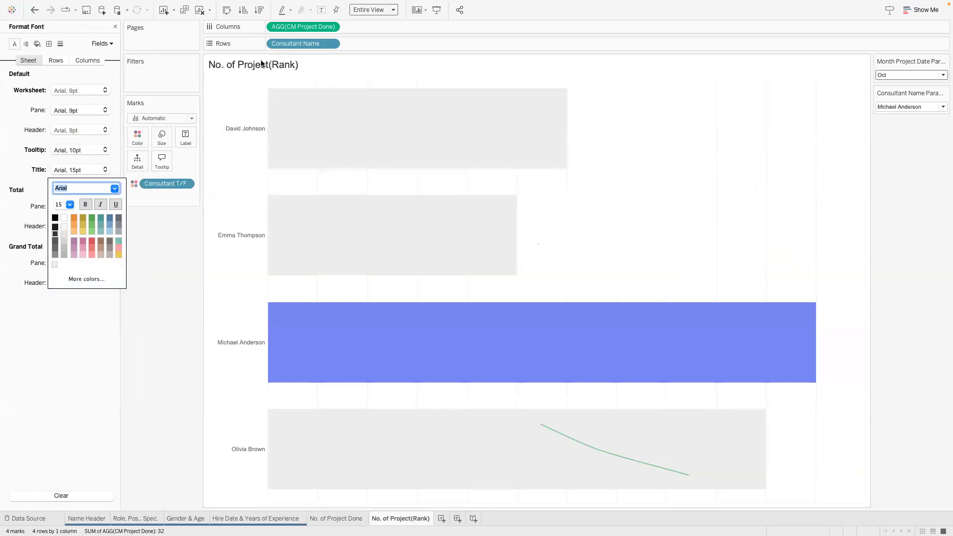
# - Replace the title of the No. of Project Done sheet with "No. of Projects (% of projects)"
pyautogui.click(331, 519)
pyautogui.doubleClick(318, 67)
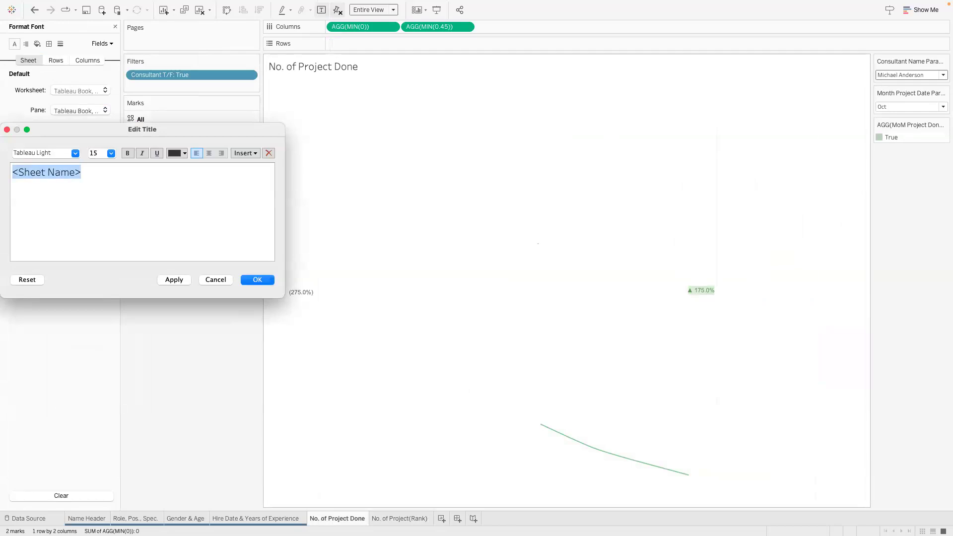
pyautogui.press('super+Tab')
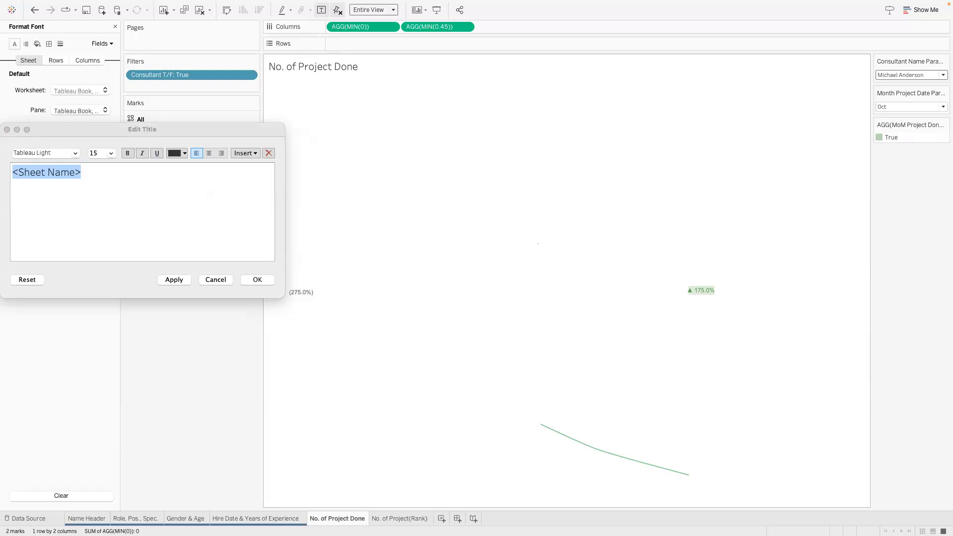
pyautogui.moveTo(108, 133); pyautogui.dragTo(308, 139)
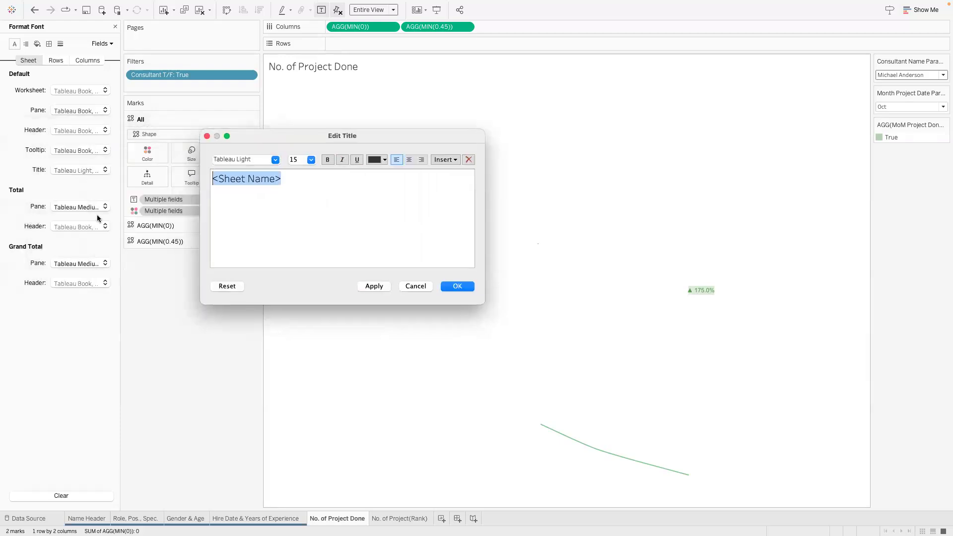
pyautogui.press('super+Tab')
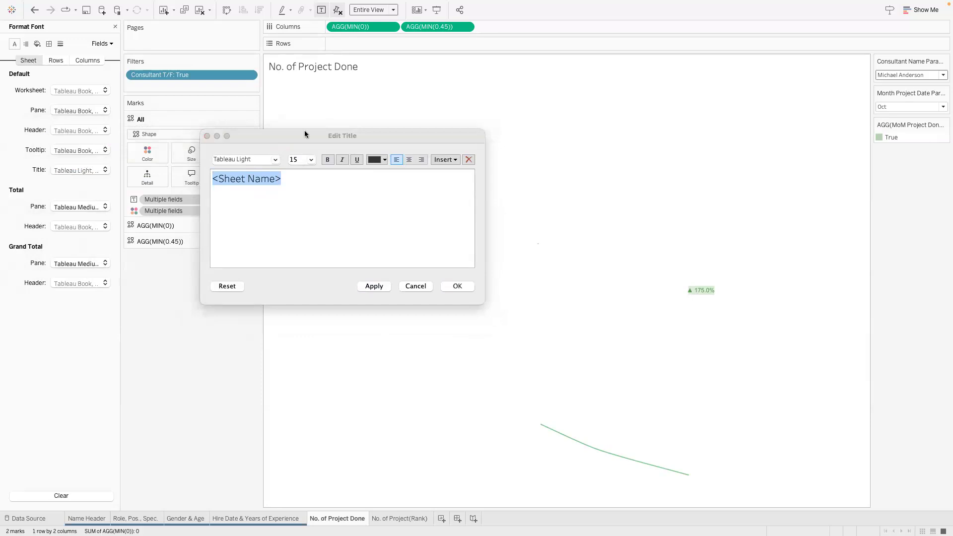
pyautogui.press('super+Tab')
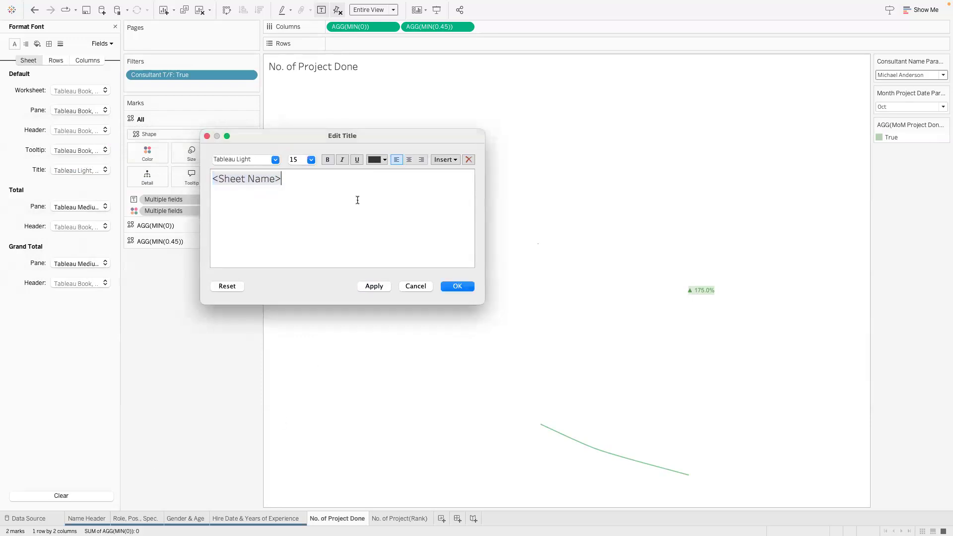
pyautogui.write('No. of Projects (% of projects)')
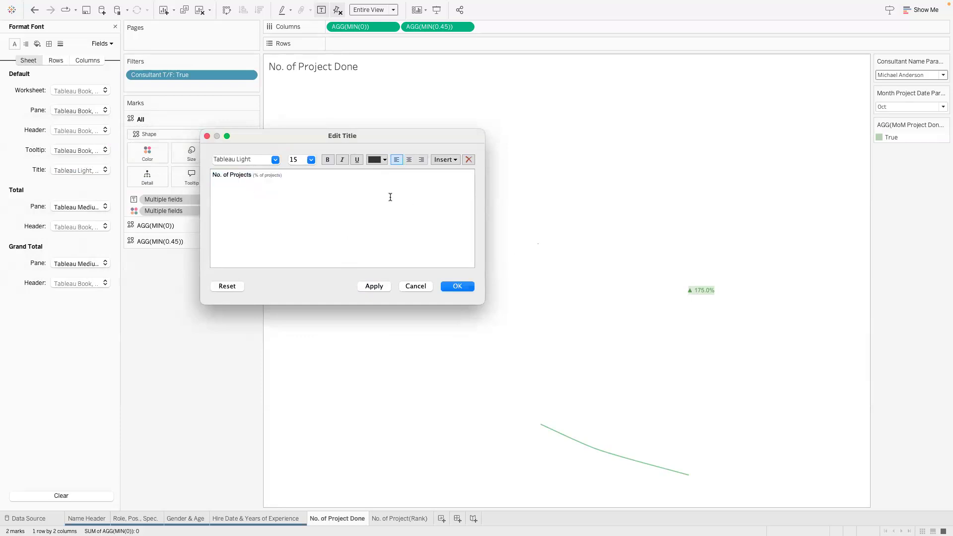
pyautogui.click(445, 286)
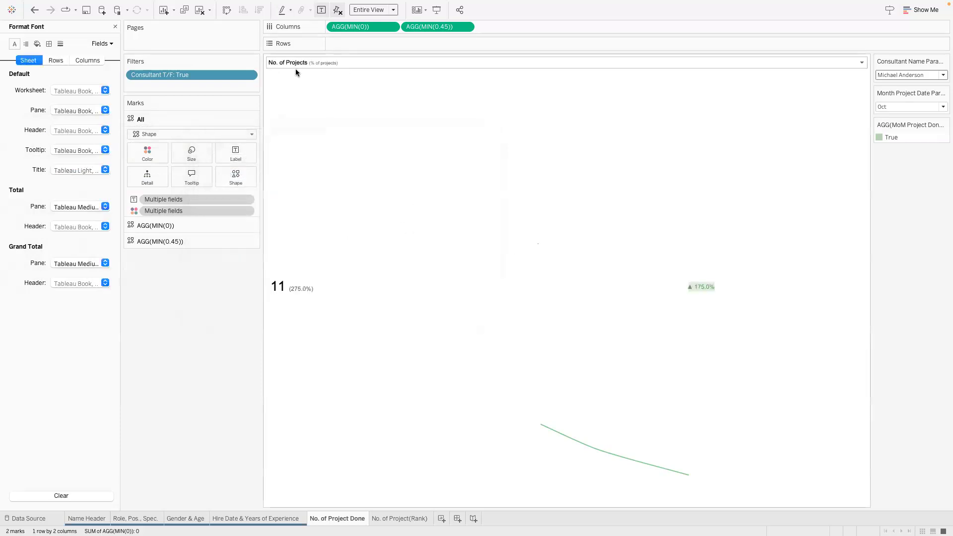
# - Return to the No. of Project(Rank) sheet, leave formatting, and duplicate the CM Project Done field
pyautogui.click(390, 518)
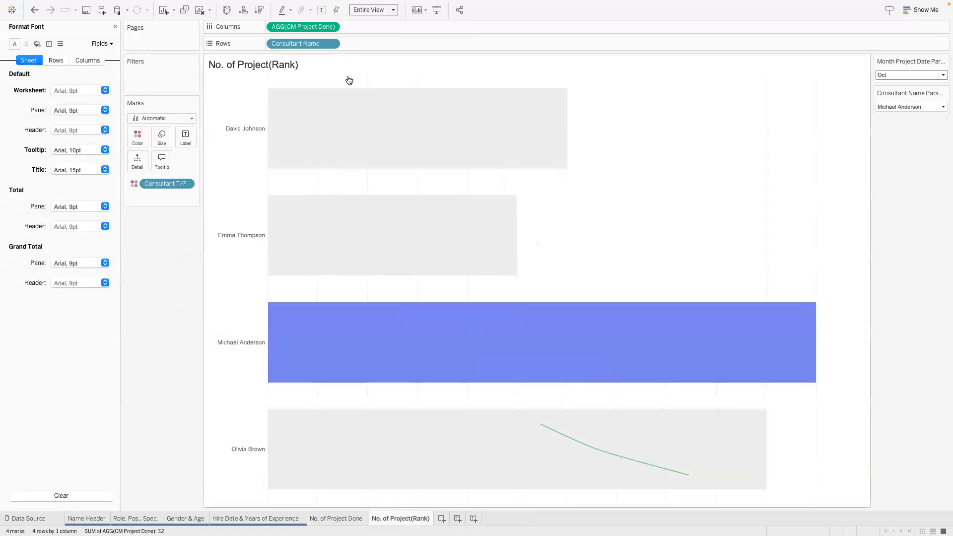
pyautogui.click(115, 27)
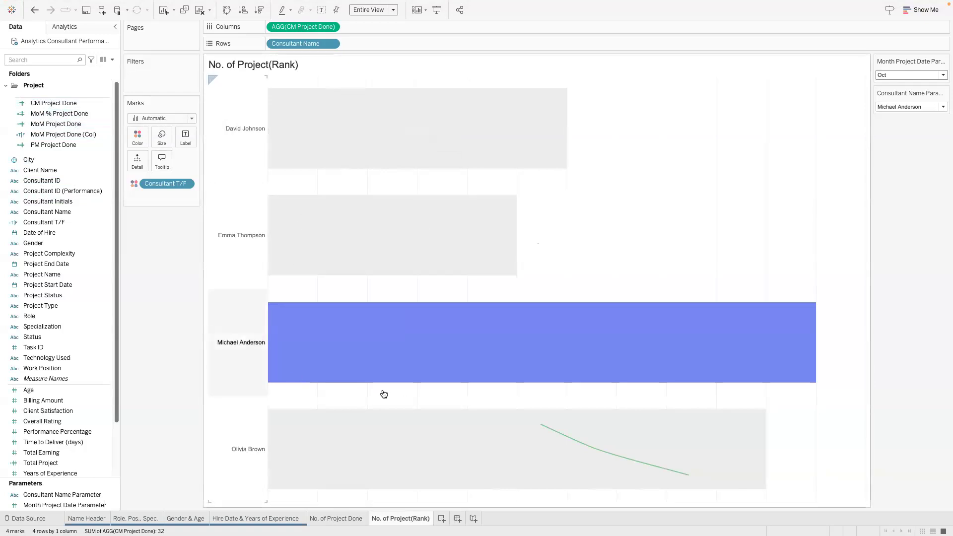
pyautogui.click(105, 106)
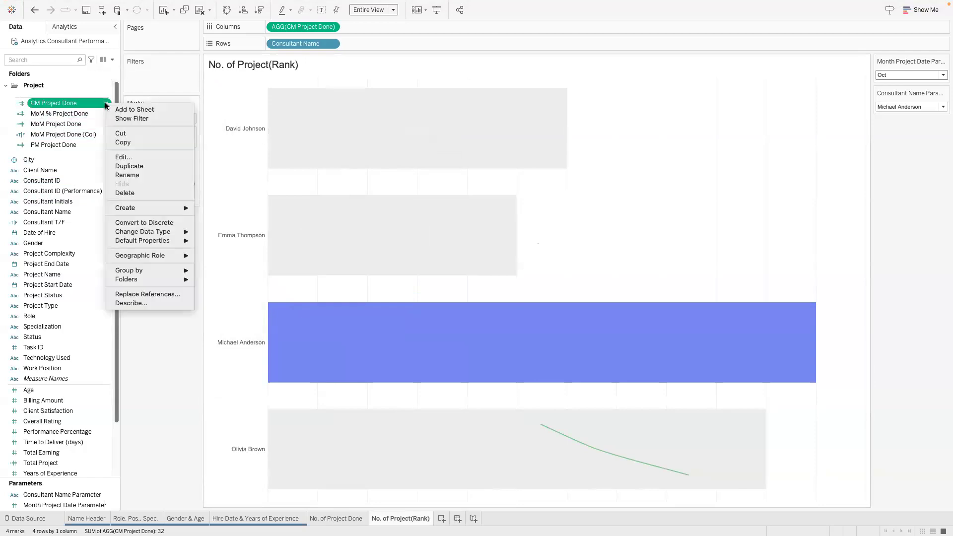
pyautogui.click(147, 165)
# - Open the copy of CM Project Done for editing and rename it CM Billing Amount
pyautogui.click(105, 115)
pyautogui.click(89, 100)
pyautogui.click(105, 115)
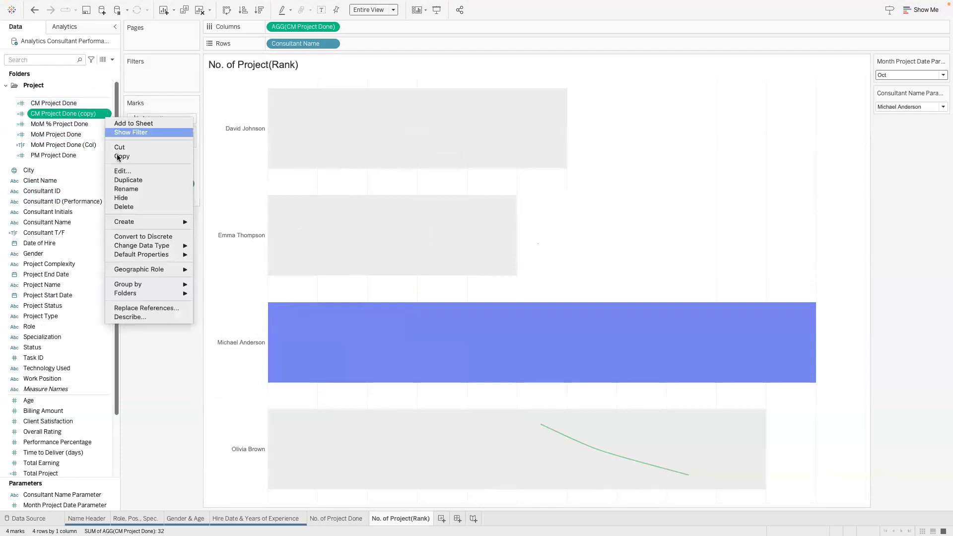
pyautogui.click(187, 170)
pyautogui.click(402, 255)
pyautogui.write('B')
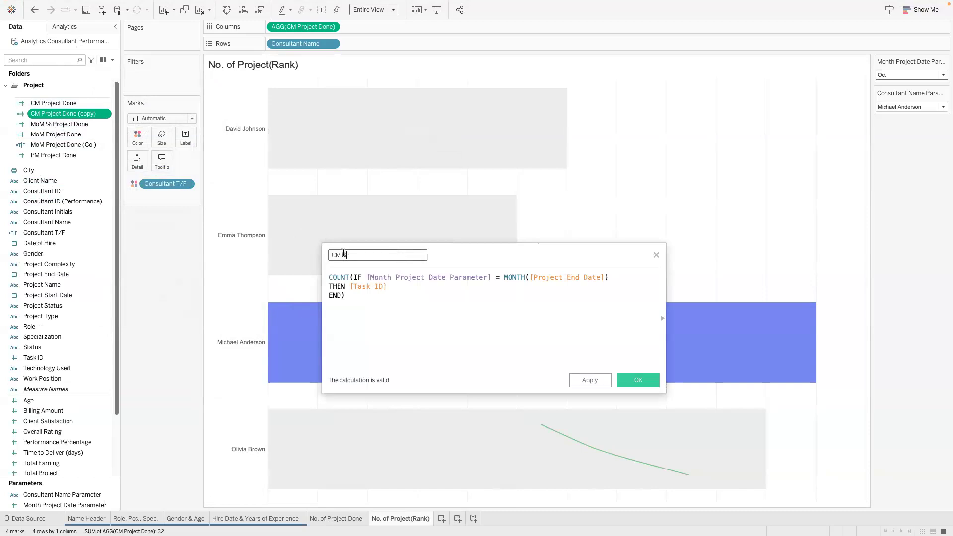
pyautogui.write('illing Amopu')
pyautogui.press('BackSpace')
pyautogui.write('t')
pyautogui.click(380, 295)
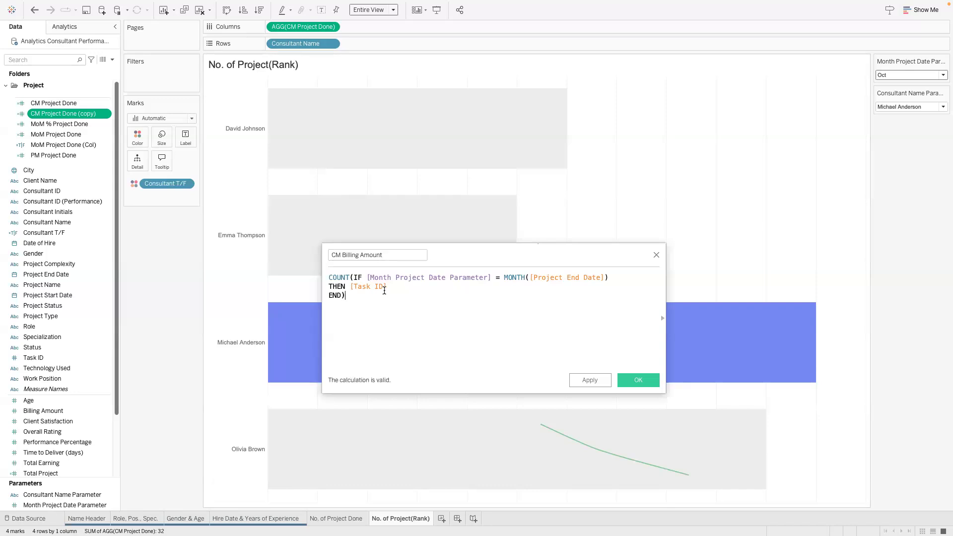
# - Change the CM Billing Amount formula to use SUM and return [Billing Amount] in the THEN clause, and save it
pyautogui.doubleClick(375, 287)
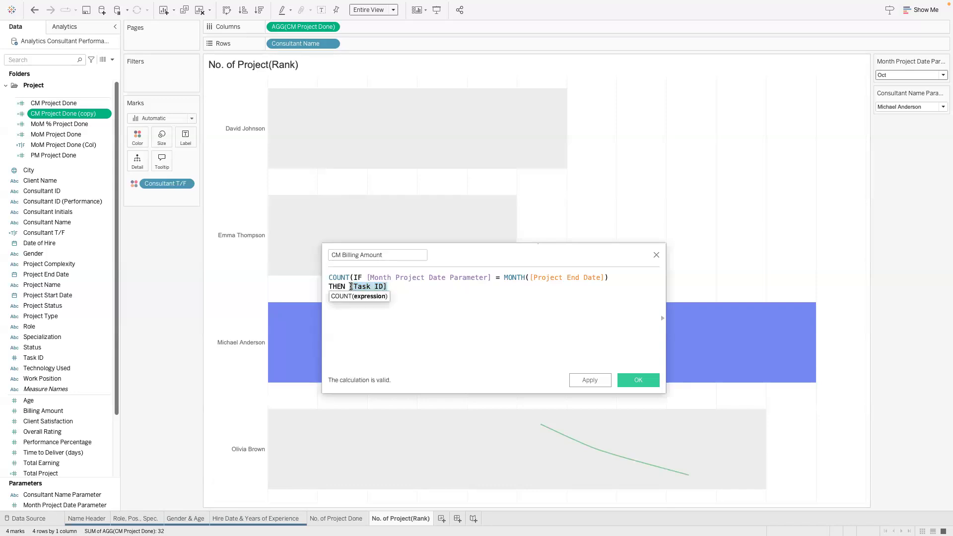
pyautogui.write('BILL')
pyautogui.press('BackSpace')
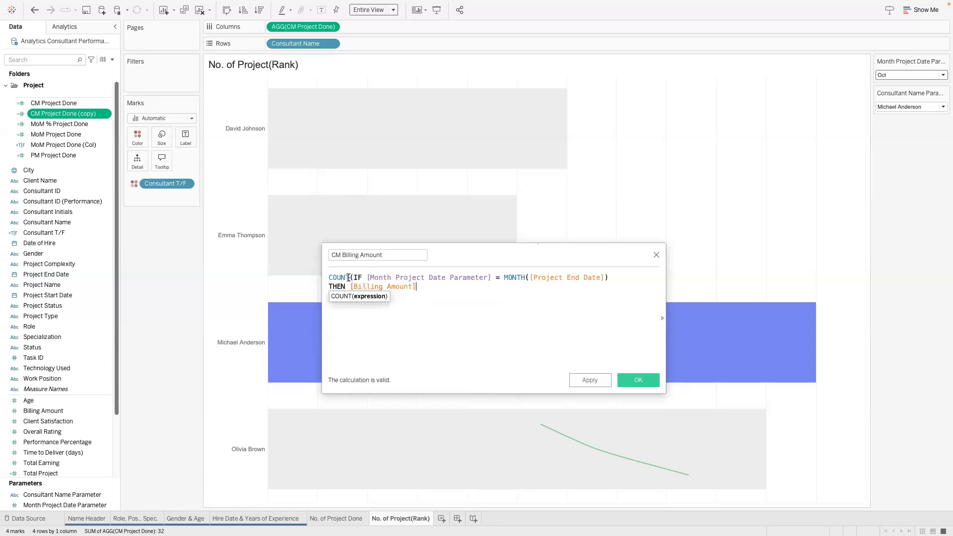
pyautogui.moveTo(349, 277); pyautogui.dragTo(329, 277)
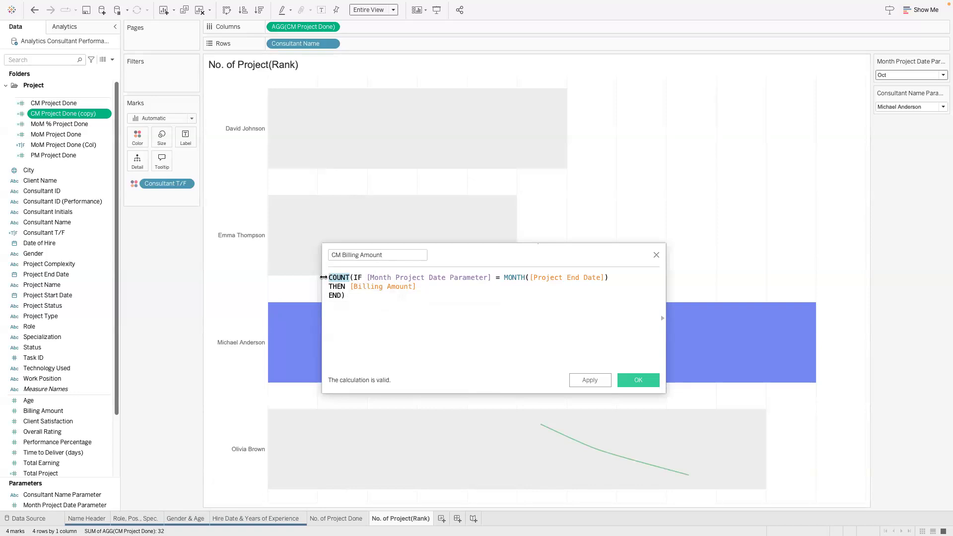
pyautogui.write('SUM')
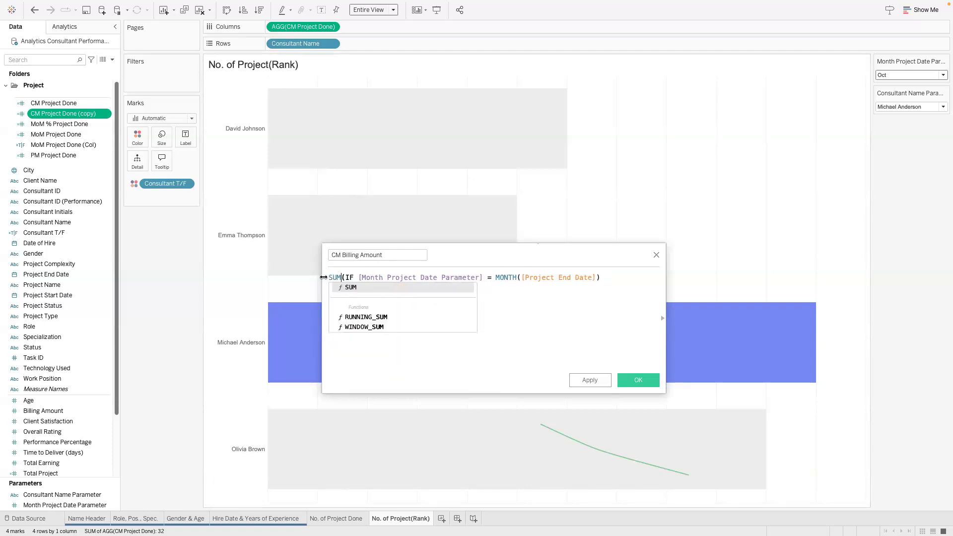
pyautogui.click(568, 296)
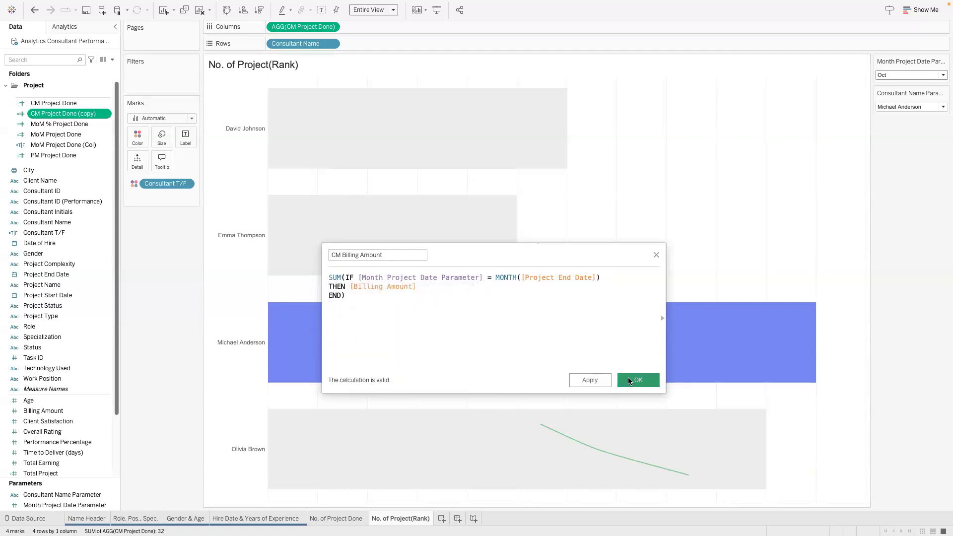
pyautogui.click(629, 380)
# - Take CM Billing Amount out of the Project folder and place it in a new folder named Billing Amount
pyautogui.rightClick(110, 103)
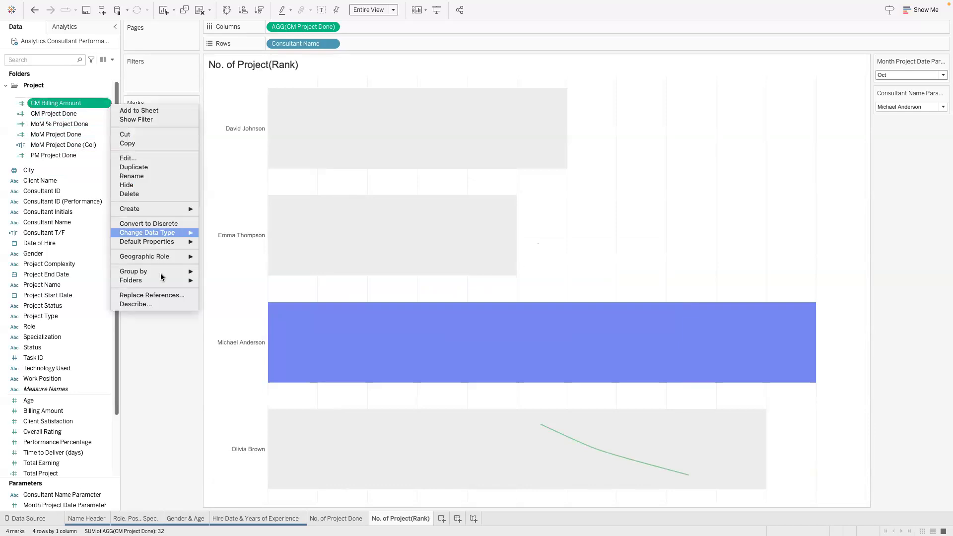
pyautogui.moveTo(166, 278)
pyautogui.click(241, 280)
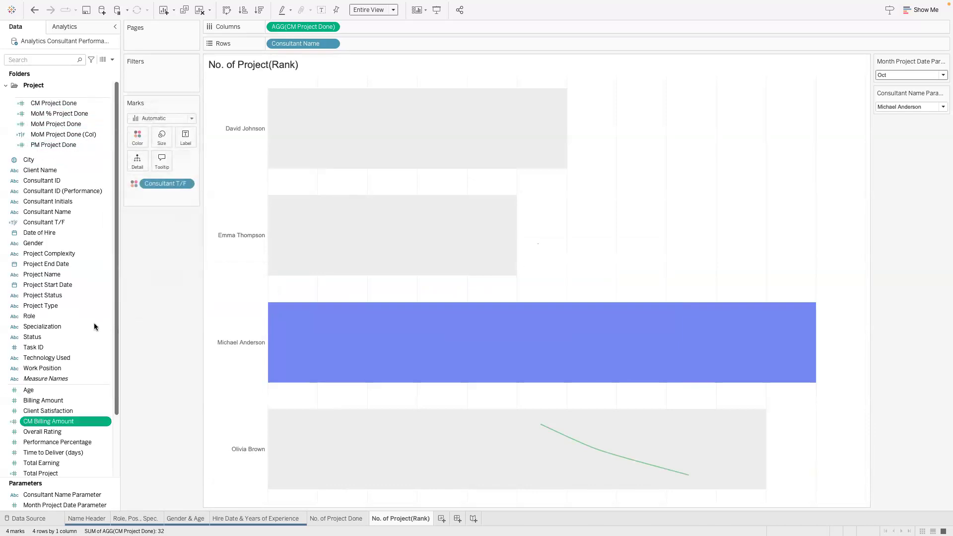
pyautogui.rightClick(100, 422)
pyautogui.moveTo(141, 388)
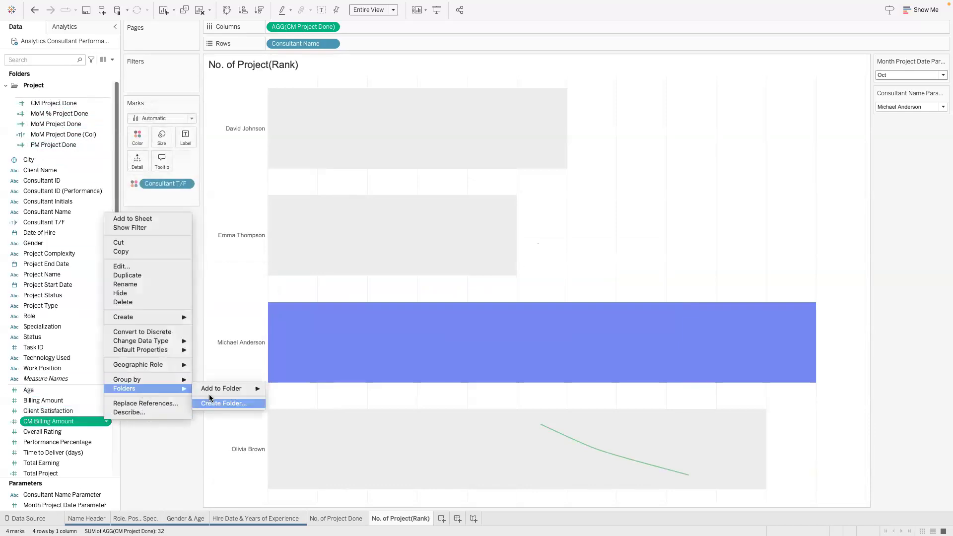
pyautogui.click(212, 402)
pyautogui.write('Billing Amount')
pyautogui.press('Return')
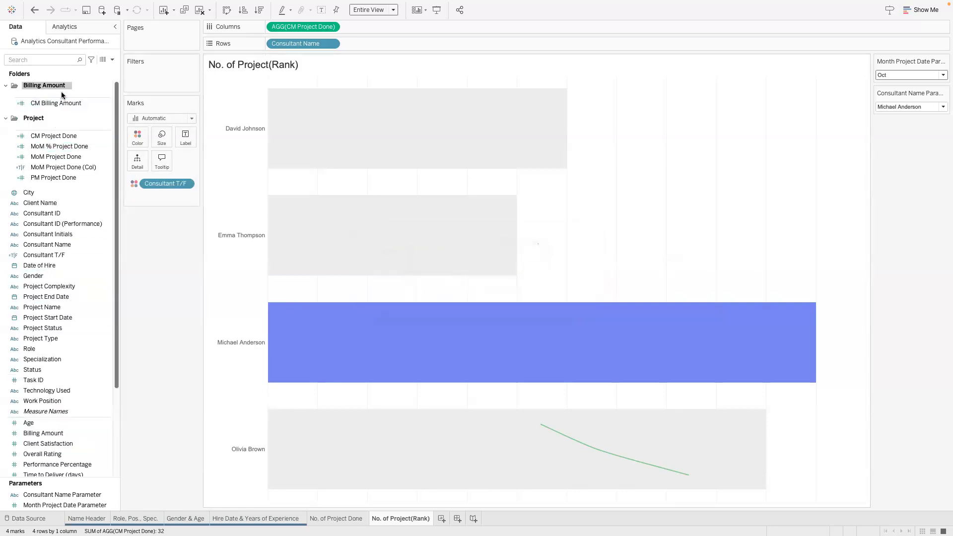
# - Duplicate the PM Project Done field and rename the copy PM Billing Amount
pyautogui.rightClick(105, 181)
pyautogui.click(145, 236)
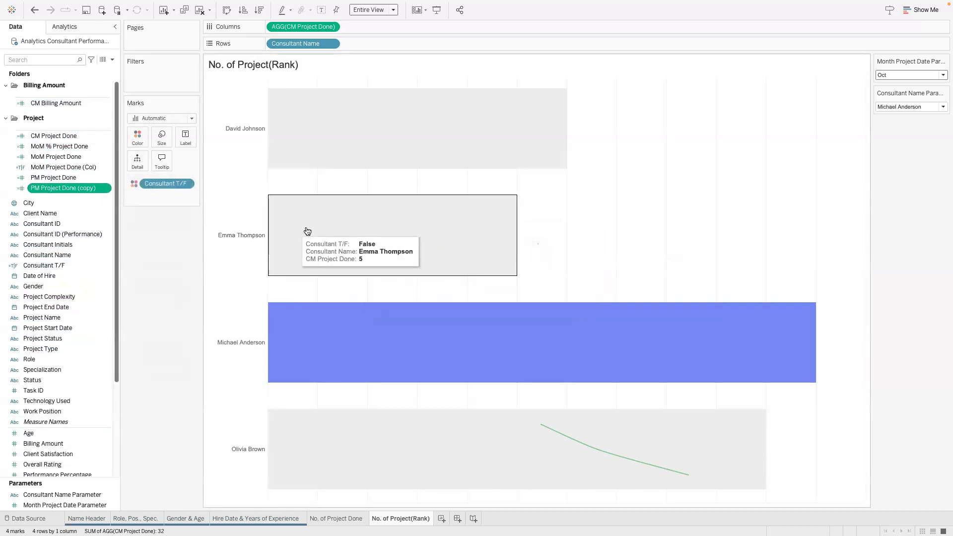
pyautogui.rightClick(102, 188)
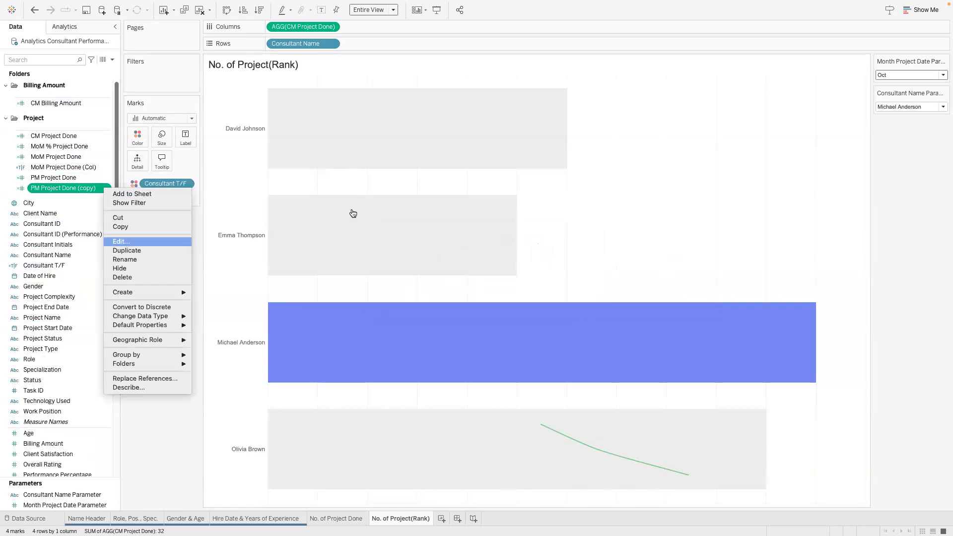
pyautogui.click(124, 242)
pyautogui.moveTo(411, 264); pyautogui.dragTo(343, 254)
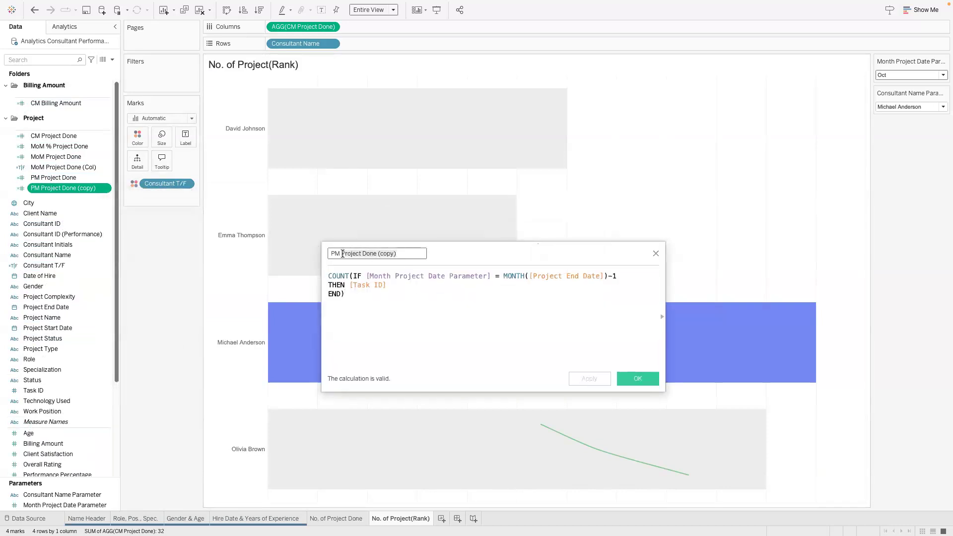
pyautogui.write('No')
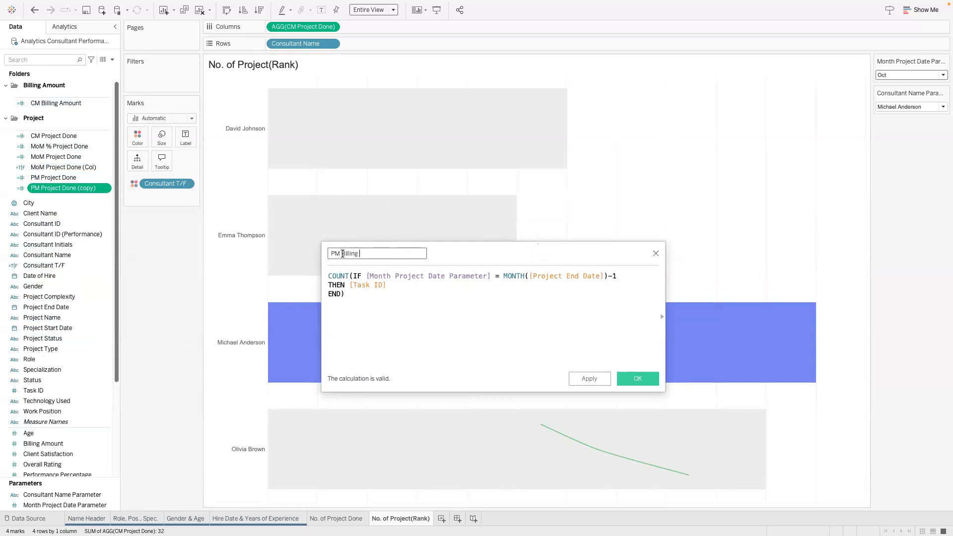
# - Make the PM Billing Amount formula use SUM with THEN [Billing Amount] END), save it, and move the field into the Billing Amount folder
pyautogui.moveTo(386, 285); pyautogui.dragTo(349, 284)
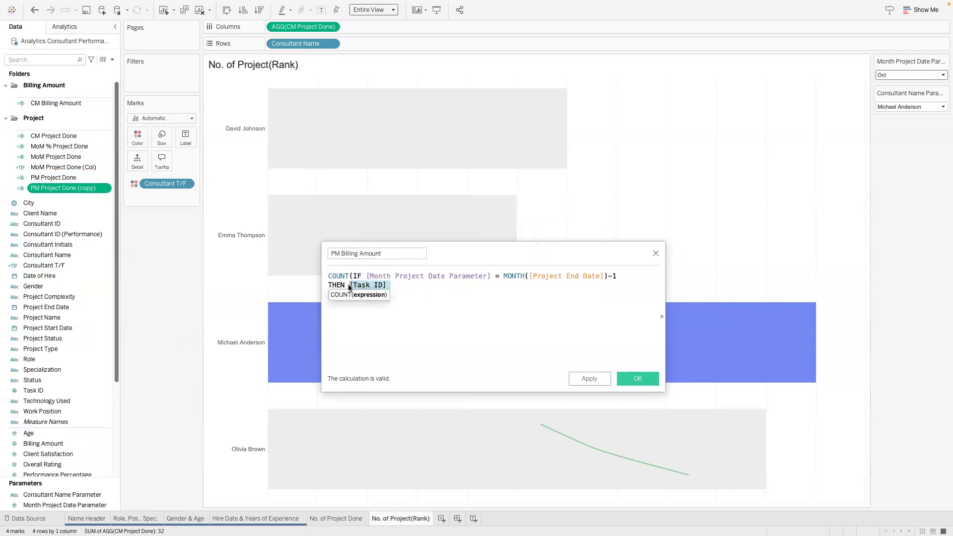
pyautogui.write('Bill')
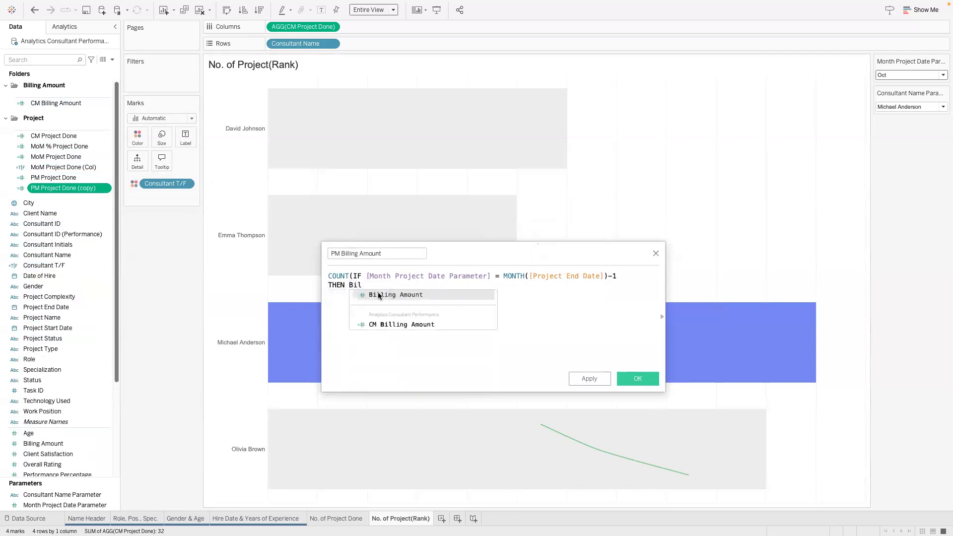
pyautogui.press('Return')
pyautogui.doubleClick(347, 276)
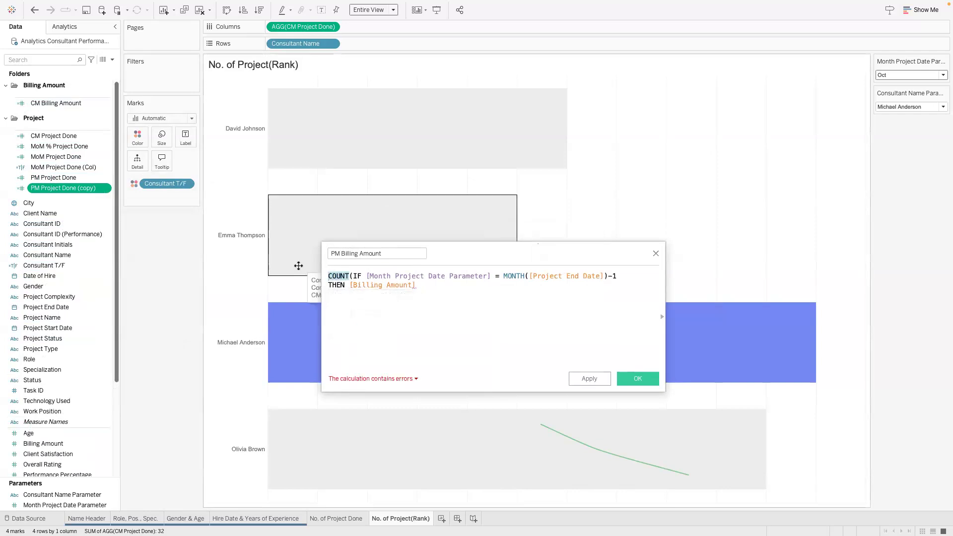
pyautogui.write('SUM')
pyautogui.click(496, 293)
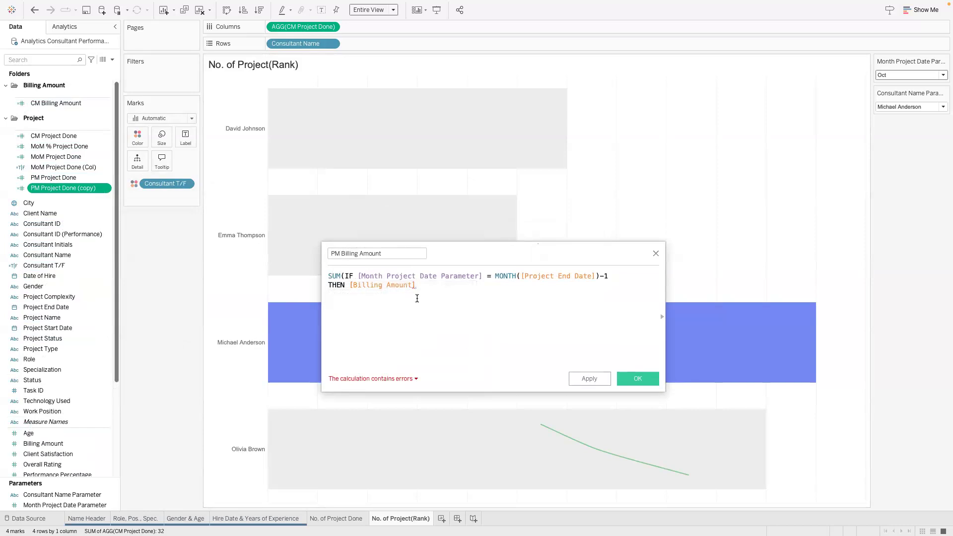
pyautogui.press('Return')
pyautogui.write('END')
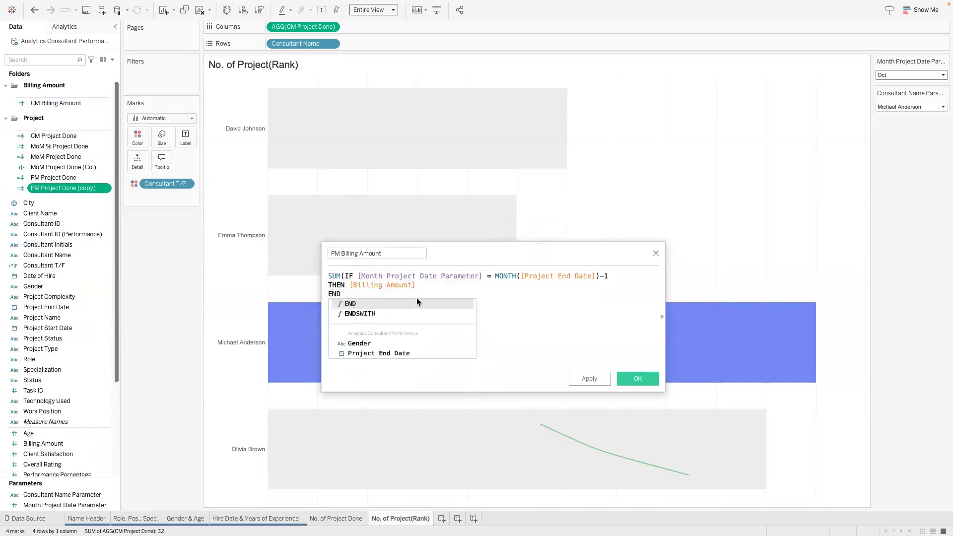
pyautogui.write(')')
pyautogui.click(638, 379)
pyautogui.moveTo(72, 179); pyautogui.dragTo(82, 107)
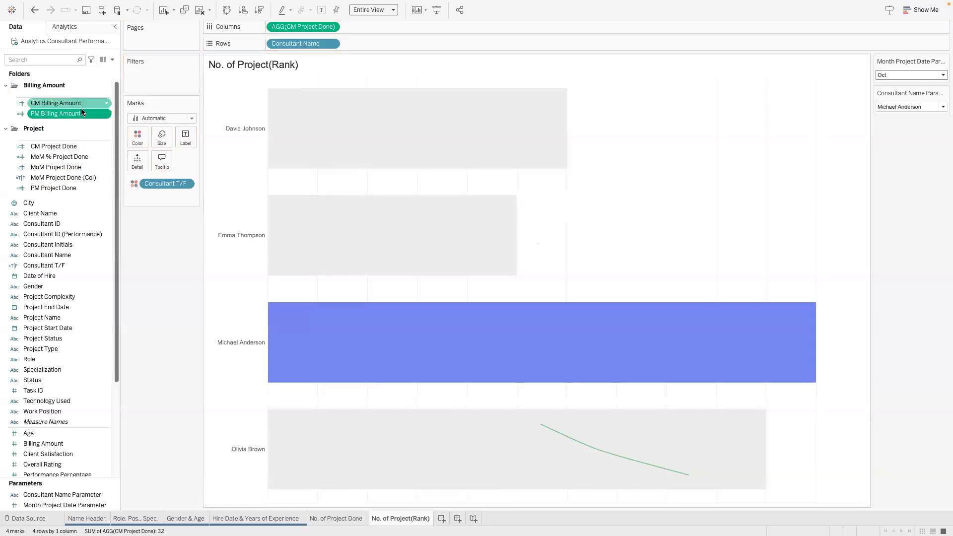
# - Duplicate the MoM Project Done field and rename the copy MoM Billing Amount
pyautogui.rightClick(106, 169)
pyautogui.click(121, 231)
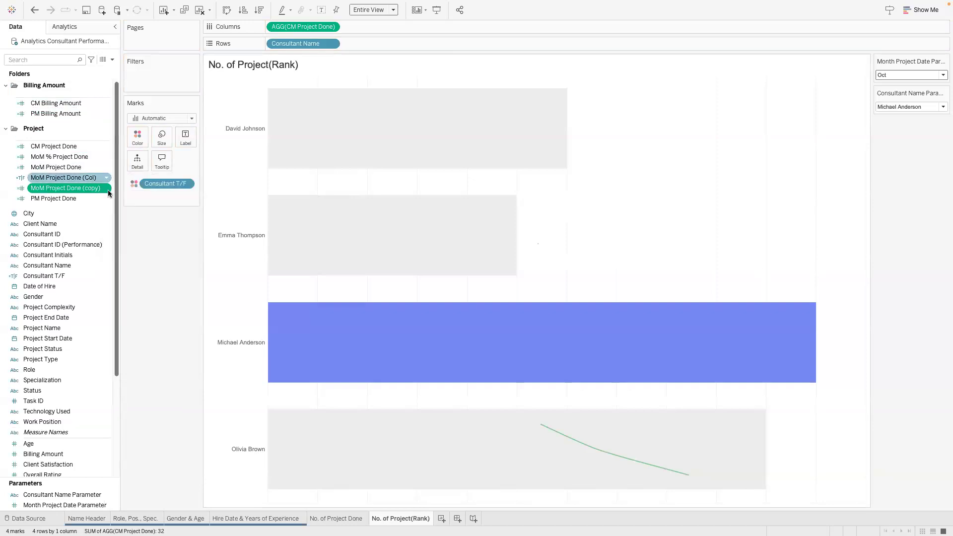
pyautogui.rightClick(108, 189)
pyautogui.click(124, 243)
pyautogui.click(405, 254)
pyautogui.press('BackSpace')
pyautogui.press('BackSpace')
pyautogui.press('BackSpace')
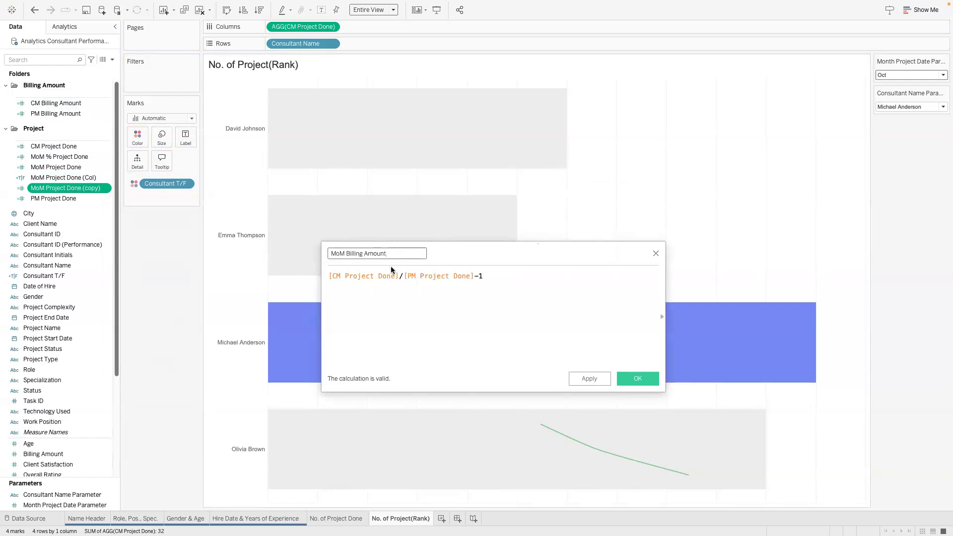
# - Set the MoM Billing Amount formula to [CM Billing Amount]/[PM Billing Amount]-1 and move the field into the Billing Amount folder
pyautogui.moveTo(55, 104); pyautogui.dragTo(349, 277)
pyautogui.moveTo(55, 113); pyautogui.dragTo(449, 273)
pyautogui.click(644, 375)
pyautogui.click(51, 197)
pyautogui.moveTo(58, 167); pyautogui.dragTo(70, 107)
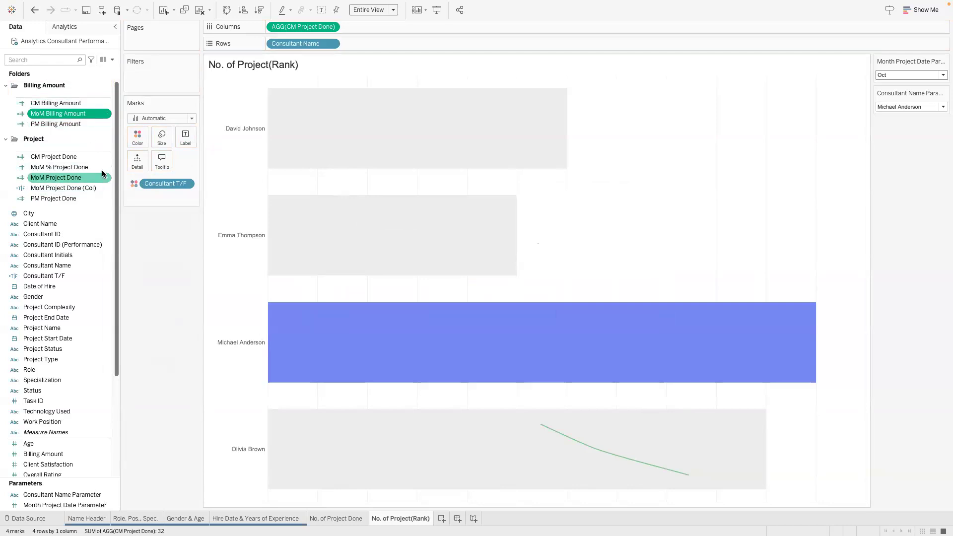
# - Duplicate the MoM Project Done (Col) field and rename the copy MoM Billing Amount(Col)
pyautogui.rightClick(101, 188)
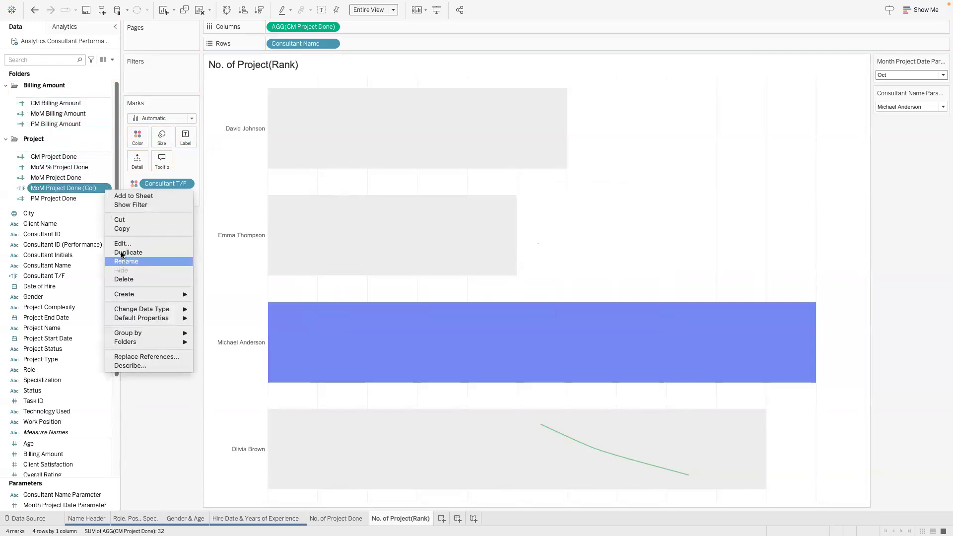
pyautogui.click(127, 253)
pyautogui.click(106, 198)
pyautogui.click(119, 205)
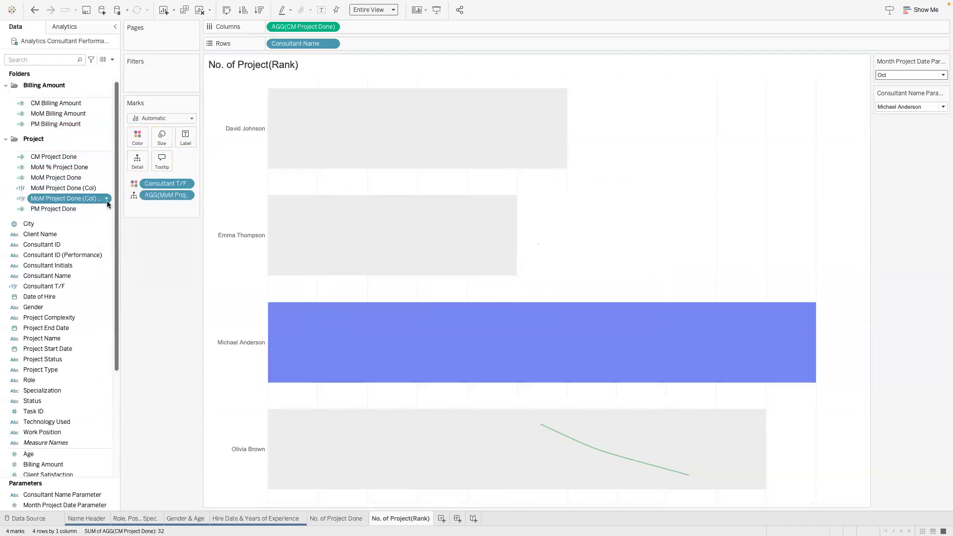
pyautogui.click(107, 200)
pyautogui.click(124, 254)
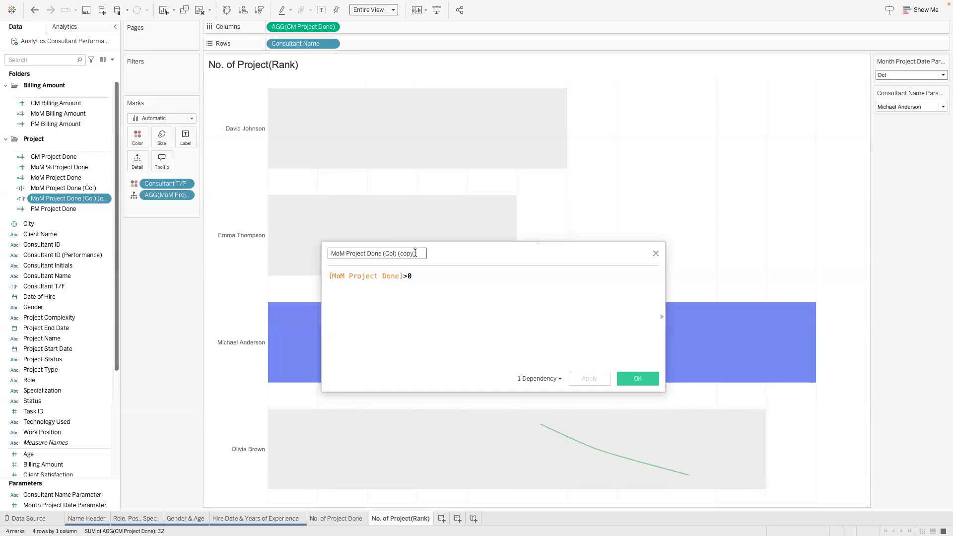
pyautogui.moveTo(401, 254); pyautogui.dragTo(345, 251)
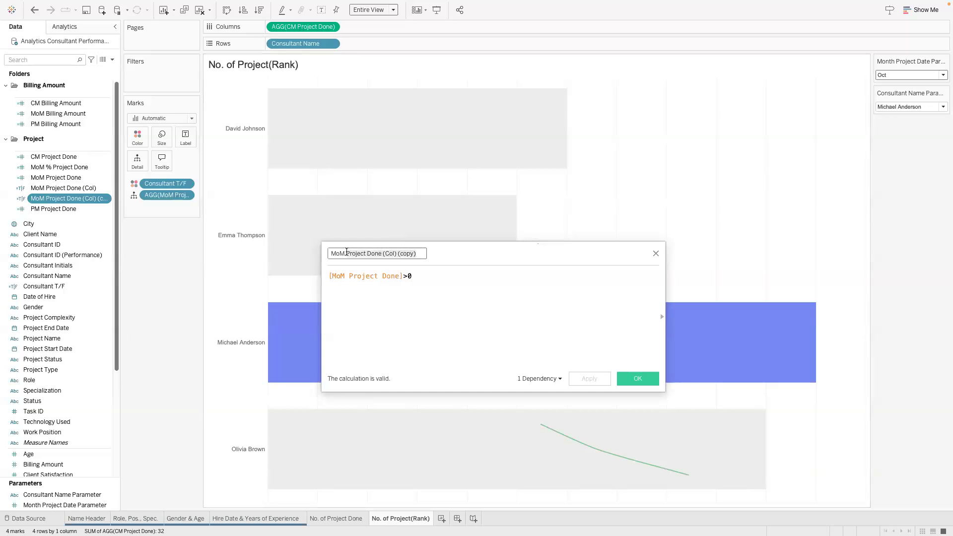
pyautogui.write('Billing Amount(Col')
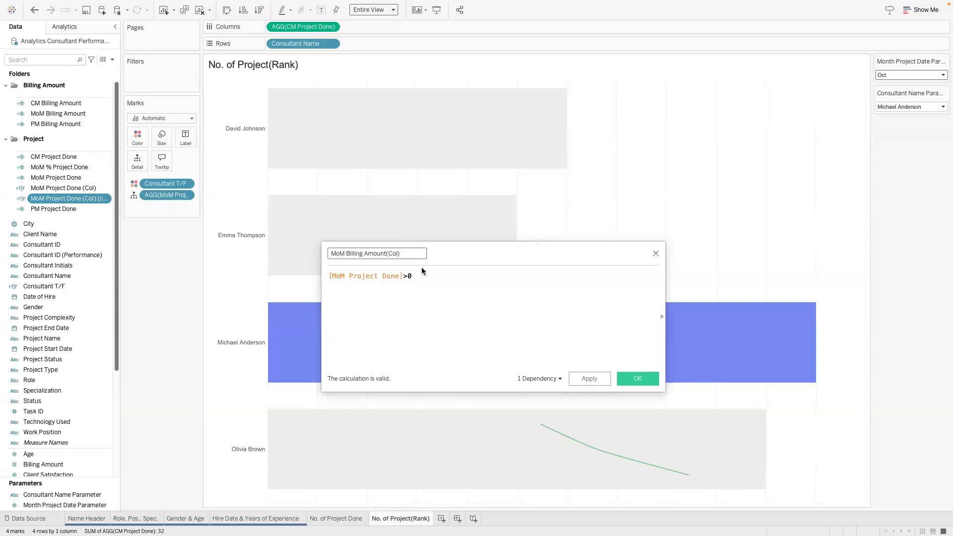
# - Set the MoM Billing Amount(Col) formula to [MoM Billing Amount]>0 and move the field into the Billing Amount folder
pyautogui.moveTo(57, 113); pyautogui.dragTo(359, 278)
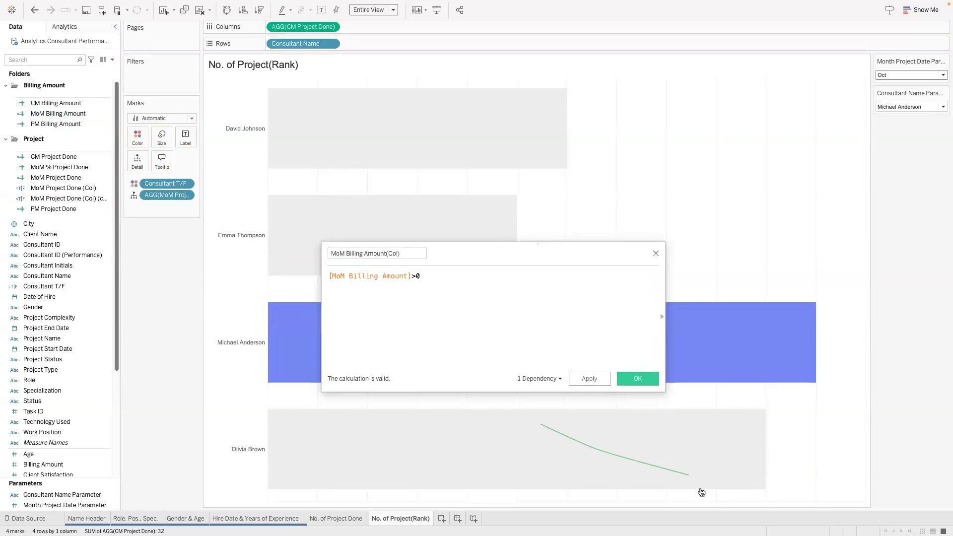
pyautogui.click(633, 377)
pyautogui.moveTo(65, 177); pyautogui.dragTo(78, 126)
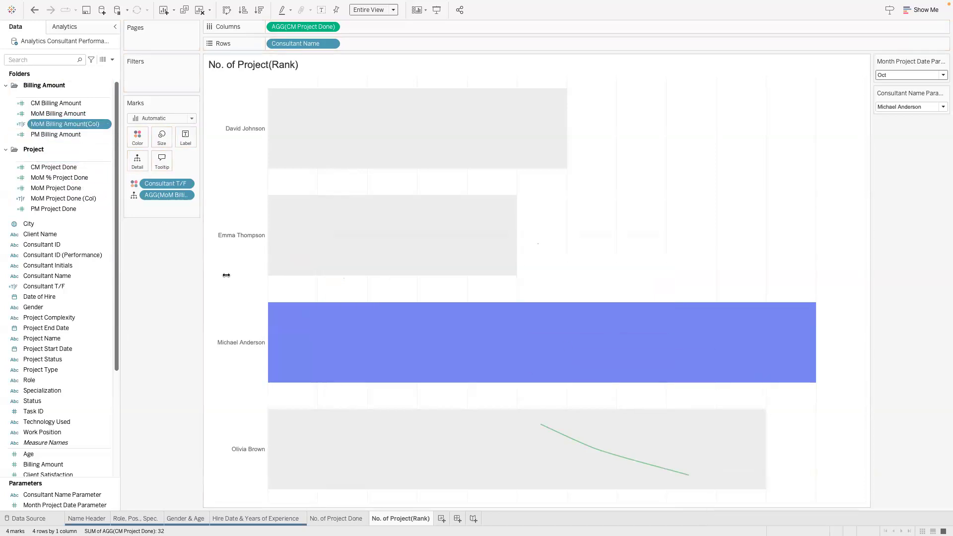
# - Duplicate the No. of Project Done sheet, move the copy after No. of Project(Rank), and rename it Billing Amount(KPI)
pyautogui.click(336, 523)
pyautogui.rightClick(337, 521)
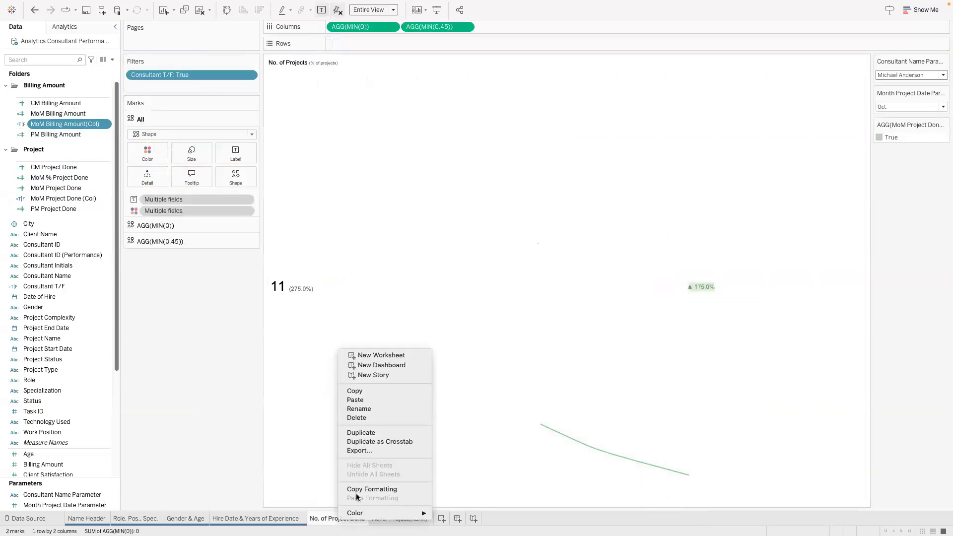
pyautogui.click(369, 433)
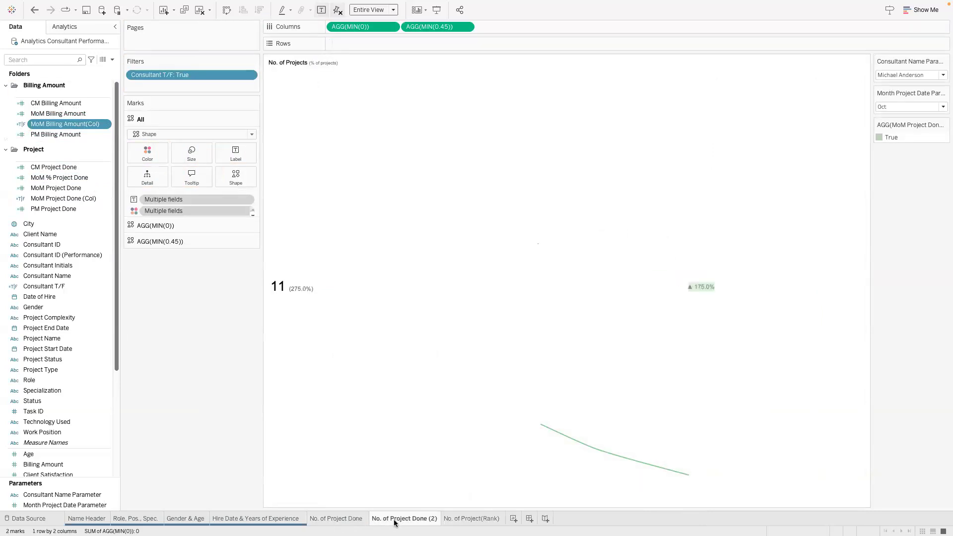
pyautogui.moveTo(404, 518); pyautogui.dragTo(502, 521)
pyautogui.doubleClick(465, 518)
pyautogui.write('Billing Amount(KPI')
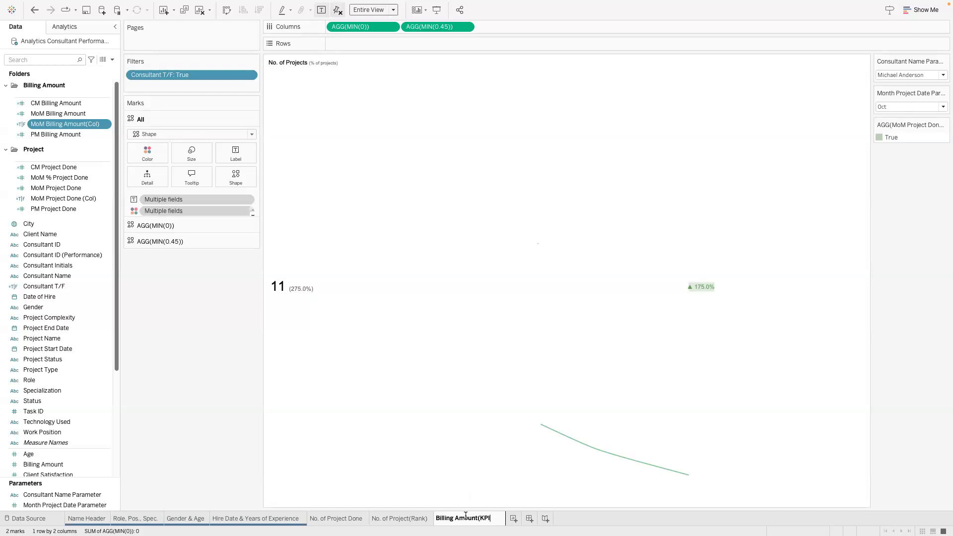
# - Rename the No. of Project Done sheet as No. of Project Done(KPI)
pyautogui.doubleClick(340, 517)
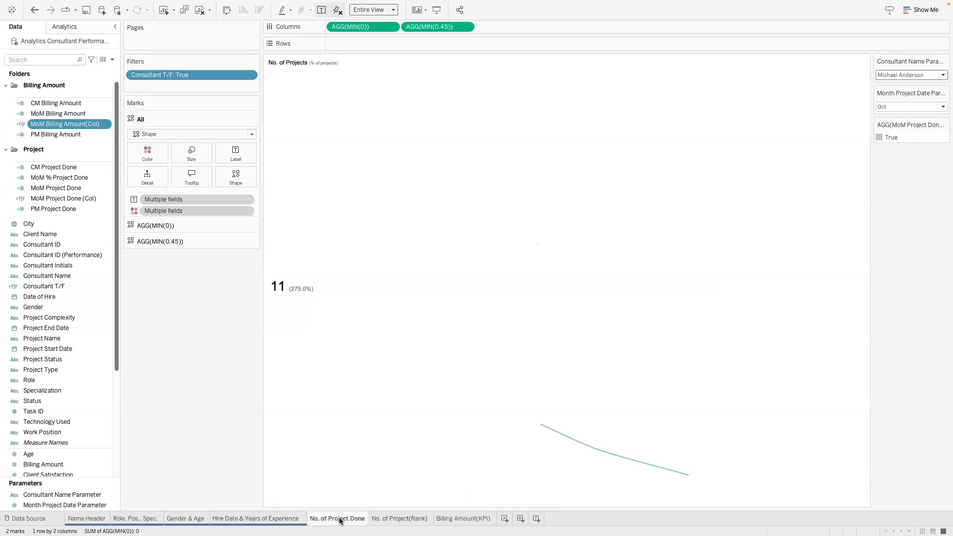
pyautogui.click(368, 520)
pyautogui.write('(KPI)')
pyautogui.press('Return')
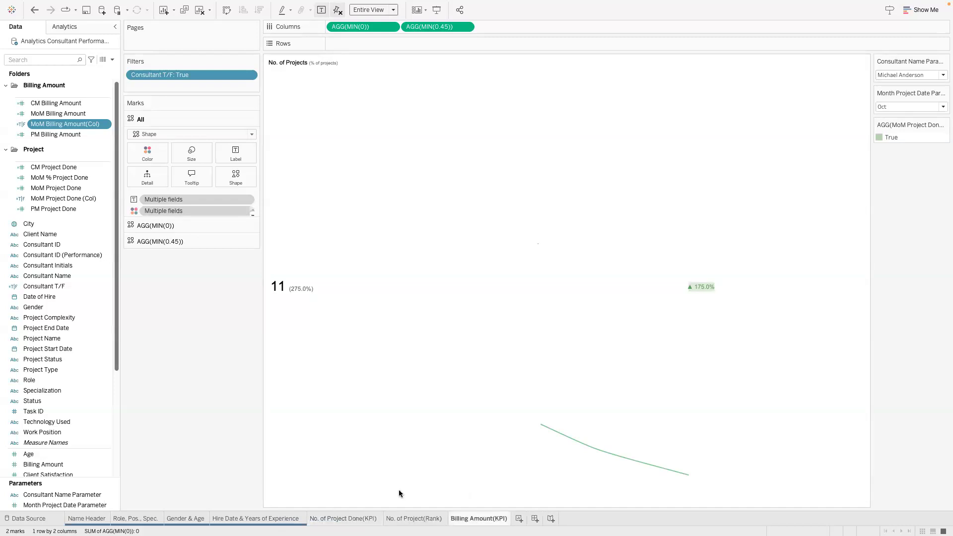
# - Replace the project count label on Billing Amount(KPI)'s MIN(0) marks with CM Billing Amount, formatted as custom currency with 0 decimals
pyautogui.click(188, 225)
pyautogui.moveTo(83, 108); pyautogui.dragTo(204, 218)
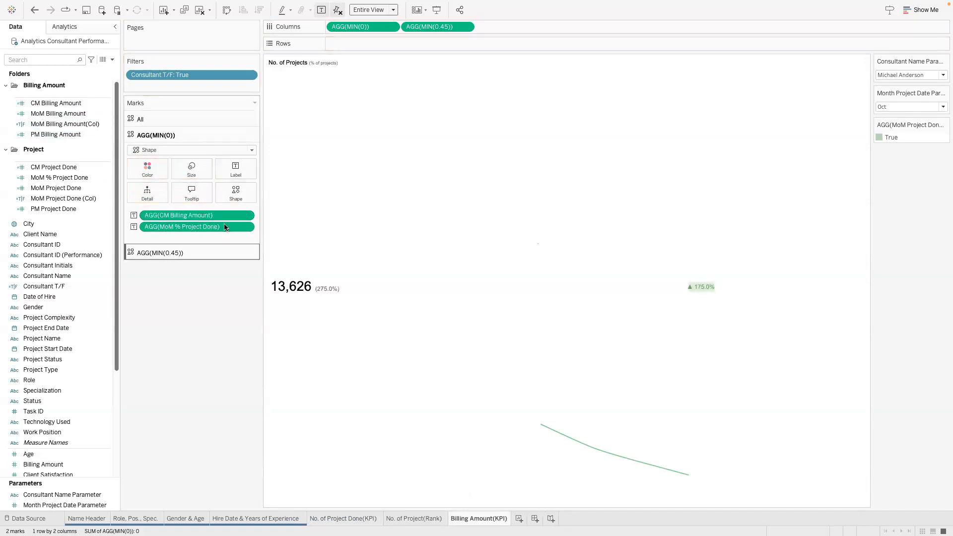
pyautogui.click(245, 215)
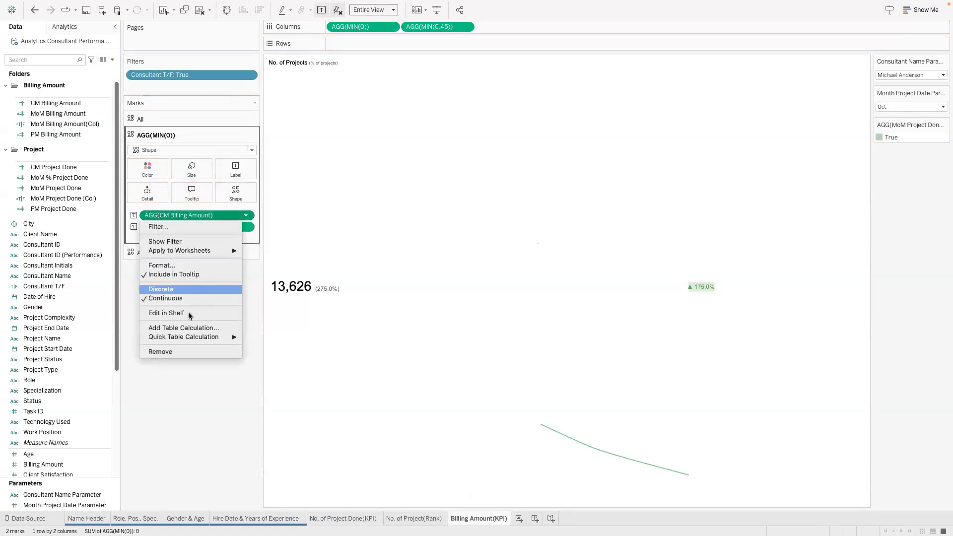
pyautogui.click(178, 265)
pyautogui.click(246, 215)
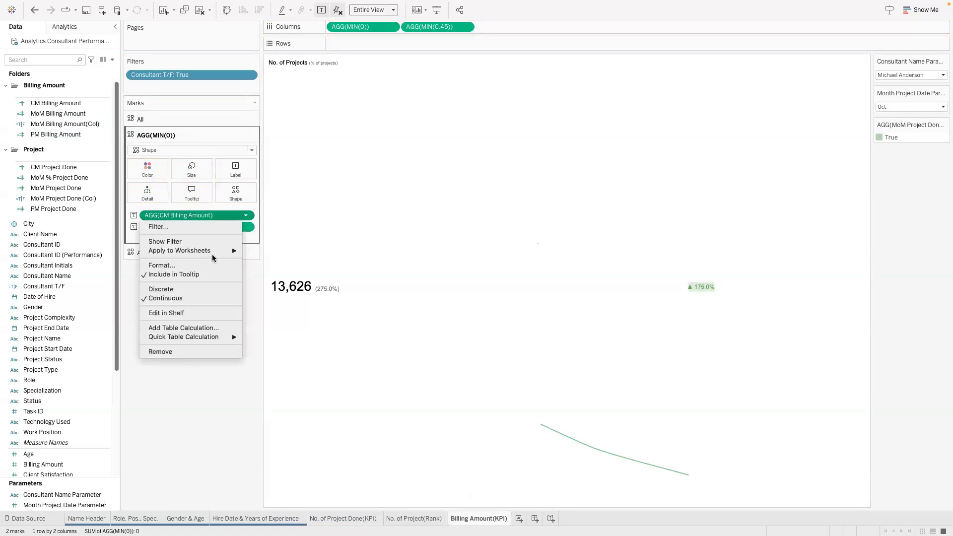
pyautogui.click(208, 265)
pyautogui.click(80, 130)
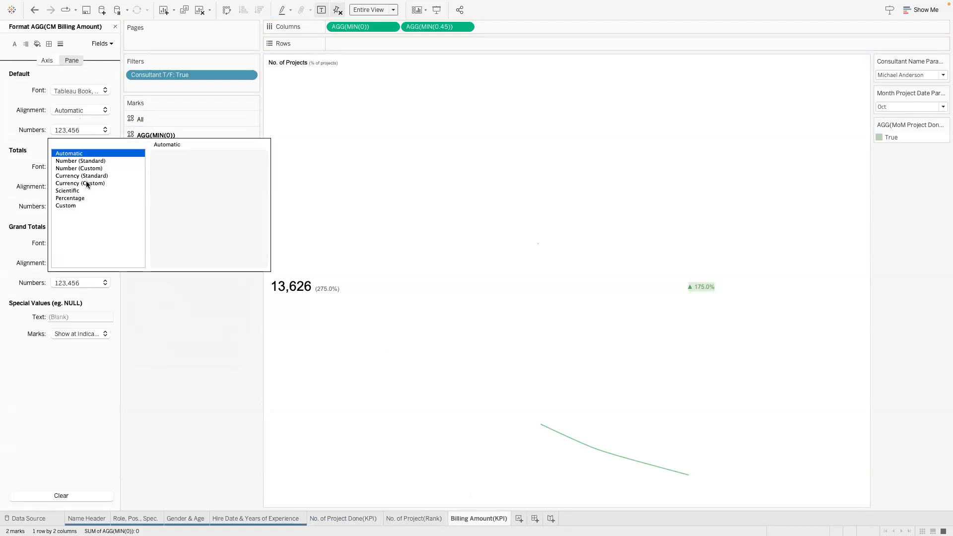
pyautogui.click(87, 182)
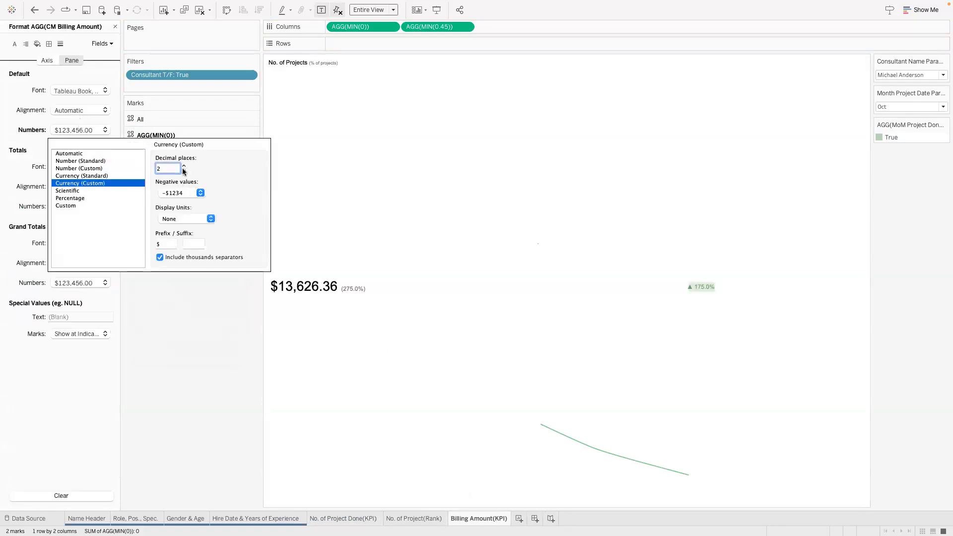
pyautogui.click(184, 172)
pyautogui.click(183, 171)
pyautogui.click(157, 272)
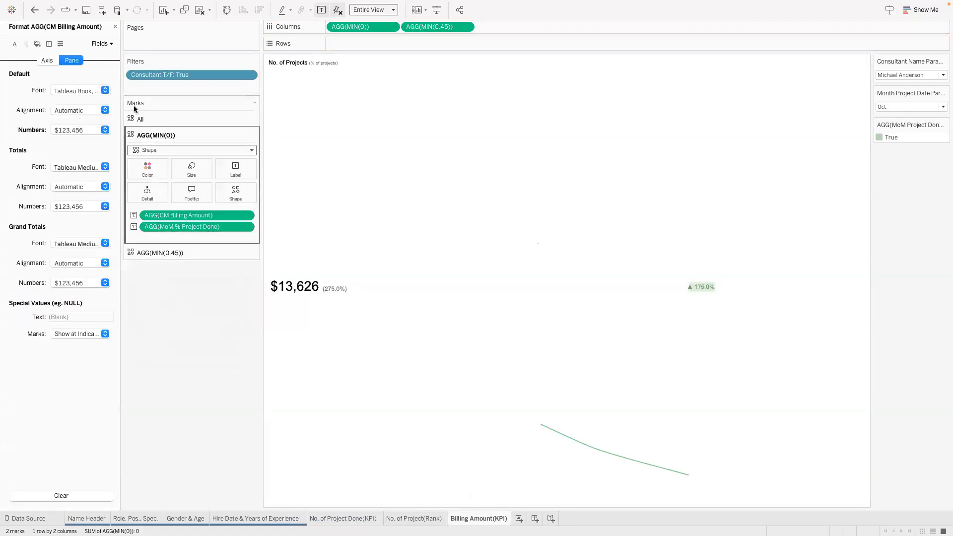
pyautogui.click(115, 26)
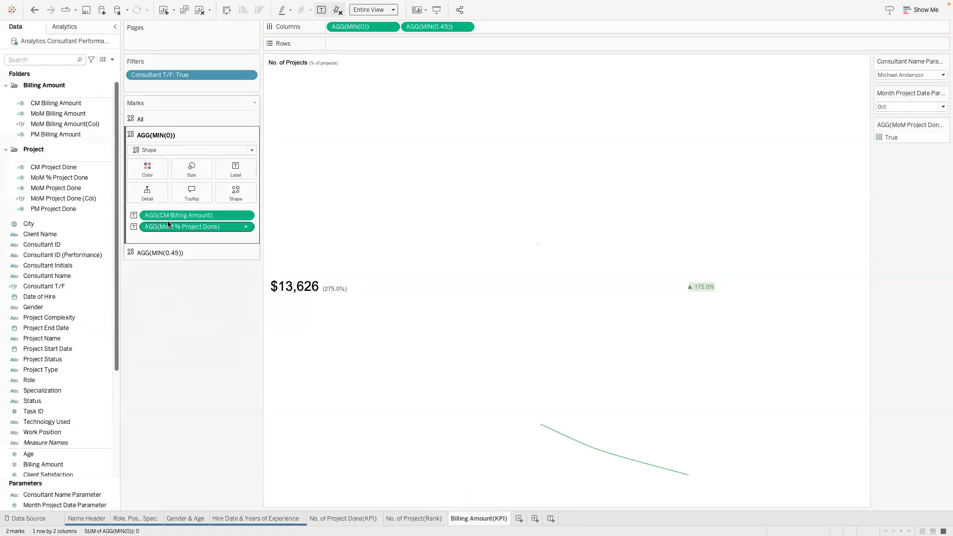
# - Remove MoM % Project Done from the MIN(0) marks and delete the leftover parentheses from the label text
pyautogui.click(61, 125)
pyautogui.moveTo(181, 227); pyautogui.dragTo(352, 308)
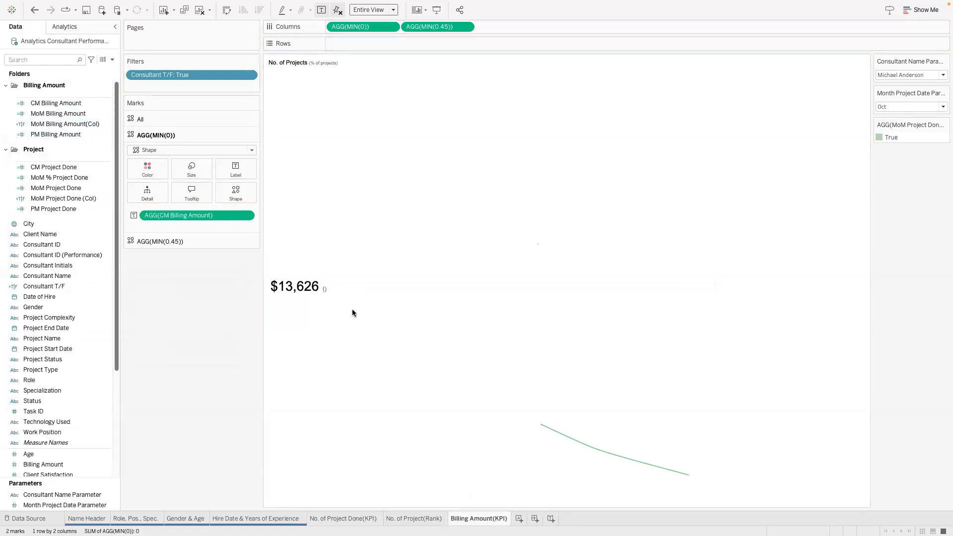
pyautogui.click(242, 167)
pyautogui.click(321, 221)
pyautogui.click(205, 171)
pyautogui.press('BackSpace')
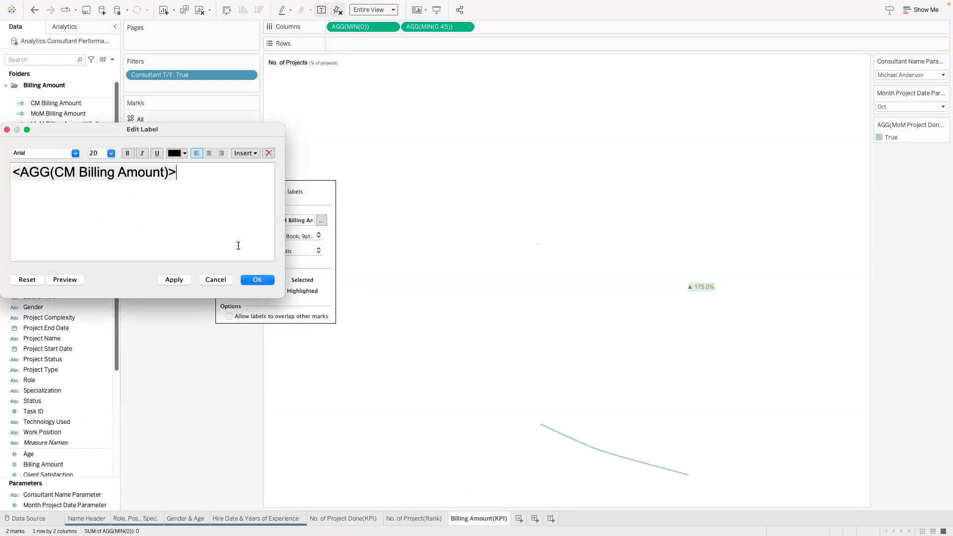
pyautogui.click(256, 280)
pyautogui.click(207, 264)
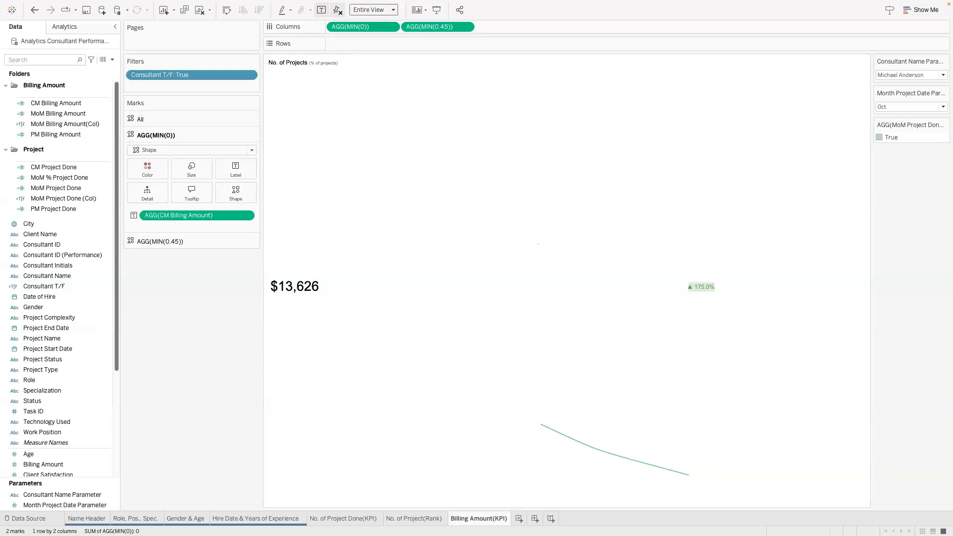
# - On the MIN(0.45) marks, replace the color field with MoM Billing Amount(Col) and the label field with MoM Billing Amount
pyautogui.click(217, 245)
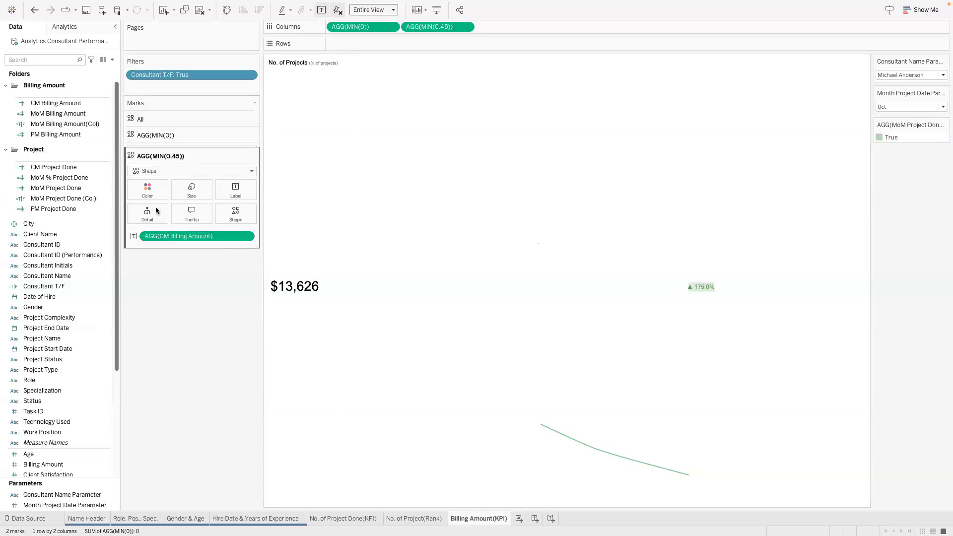
pyautogui.moveTo(64, 124); pyautogui.dragTo(225, 227)
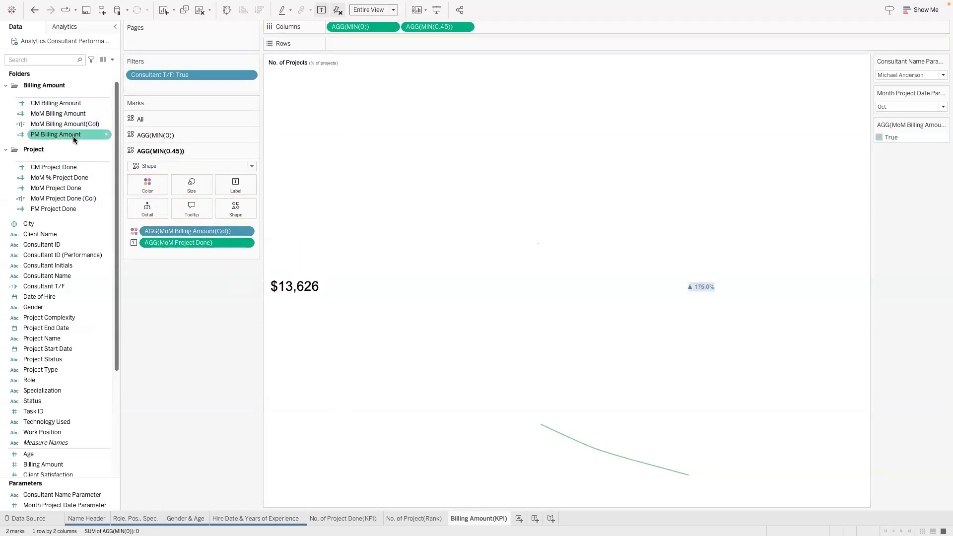
pyautogui.moveTo(62, 114); pyautogui.dragTo(192, 249)
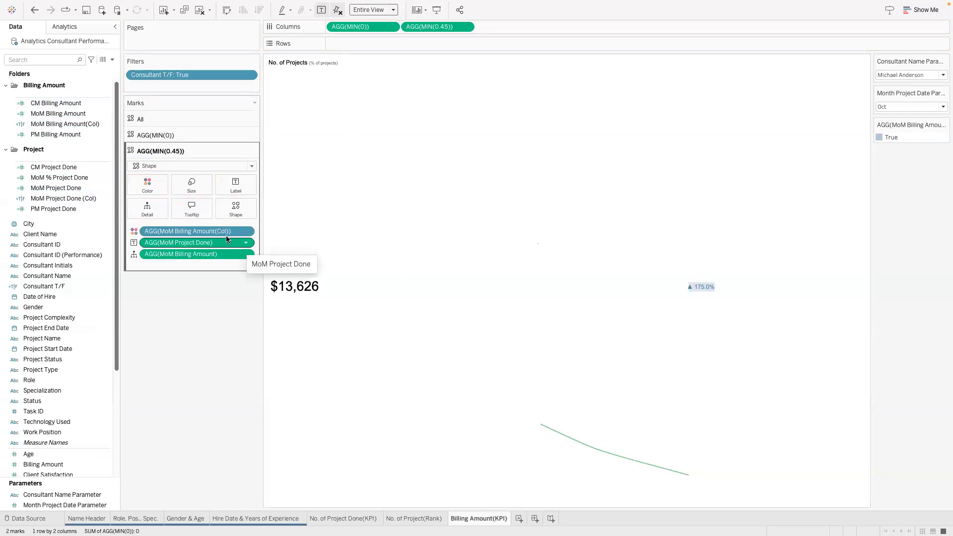
pyautogui.moveTo(212, 258); pyautogui.dragTo(198, 243)
pyautogui.click(80, 118)
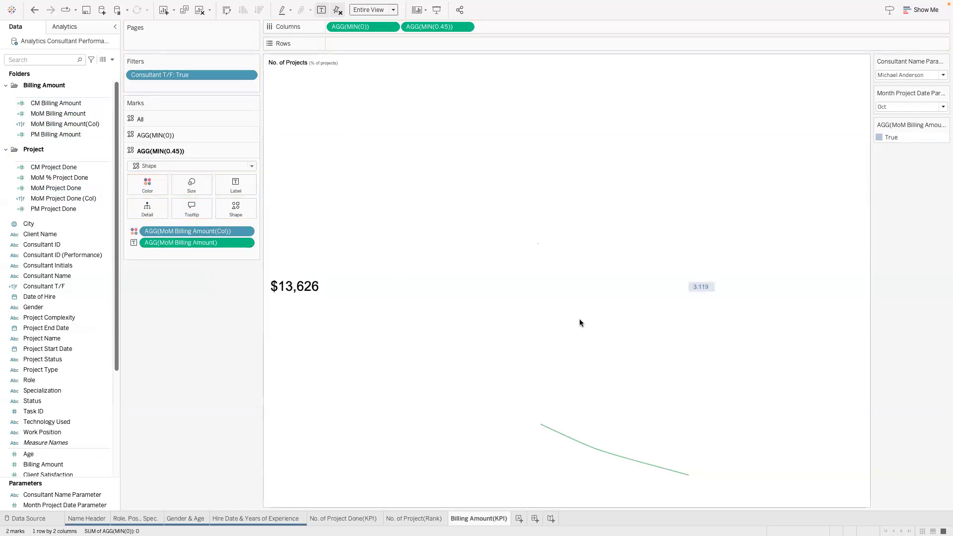
# - Apply the custom number format ▲ 0.0%;▼ 0.0% to the MoM Billing Amount label
pyautogui.click(245, 243)
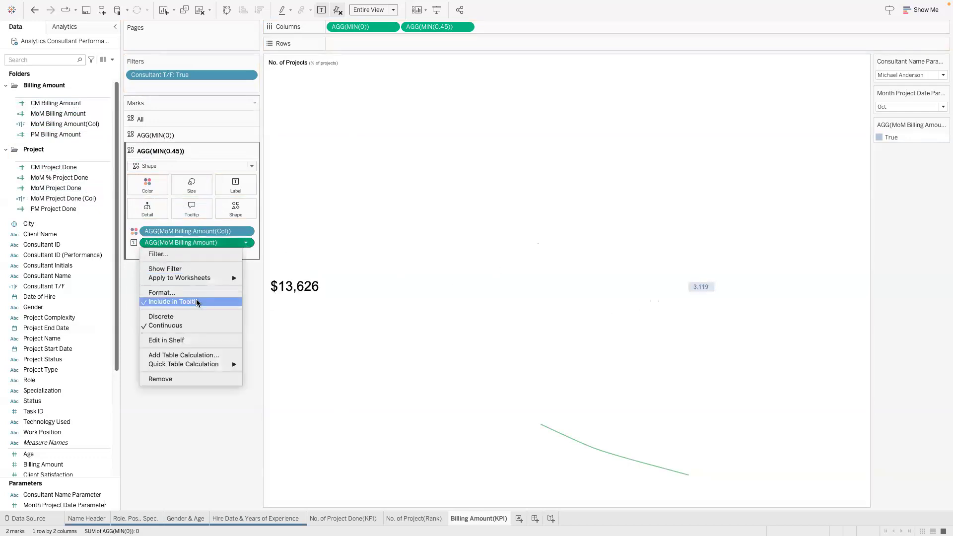
pyautogui.click(178, 292)
pyautogui.click(79, 130)
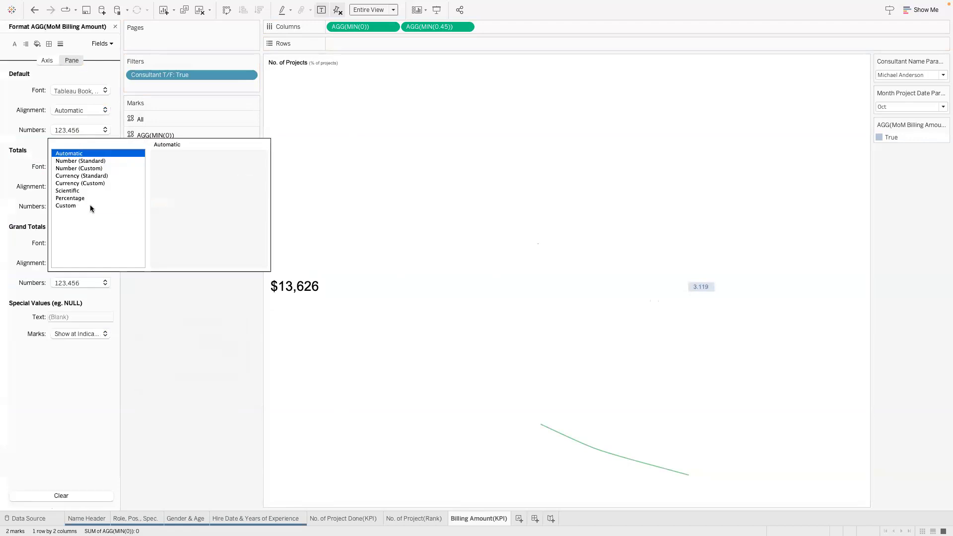
pyautogui.click(70, 205)
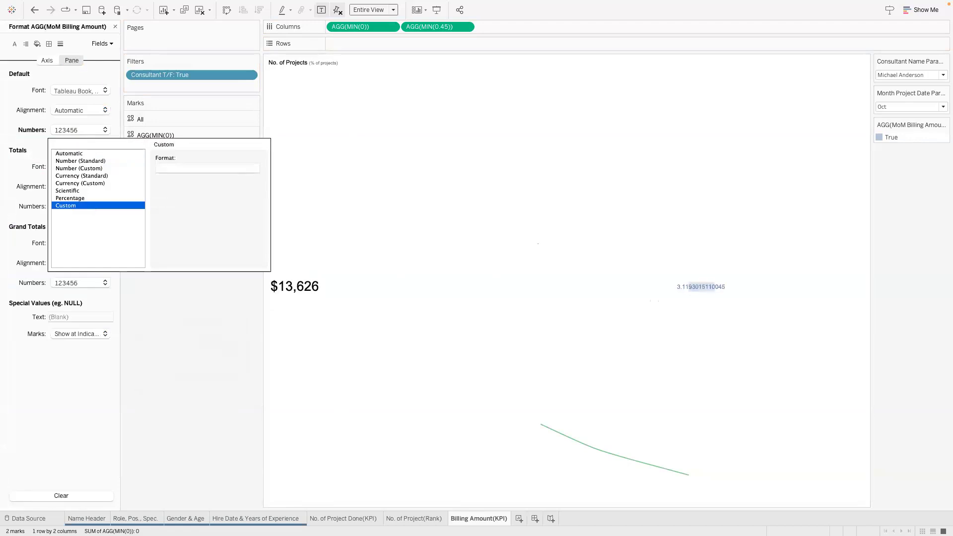
pyautogui.press('super+Tab')
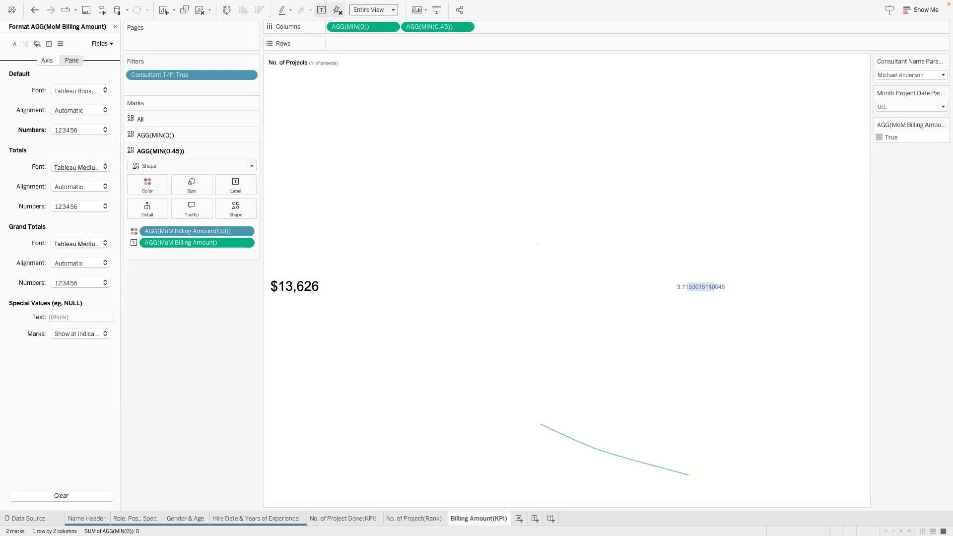
pyautogui.click(71, 131)
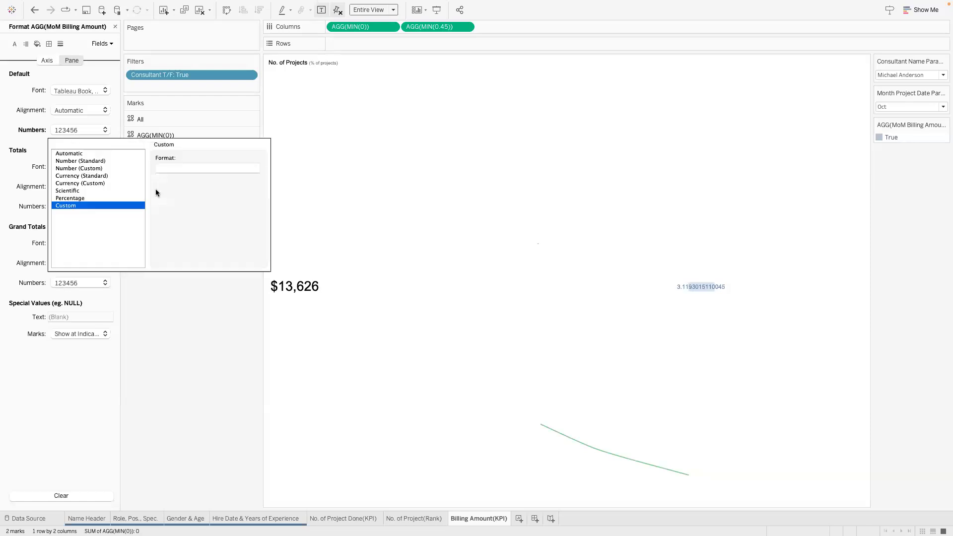
pyautogui.click(175, 165)
pyautogui.write('▲ 0.0%;▼ 0.0%')
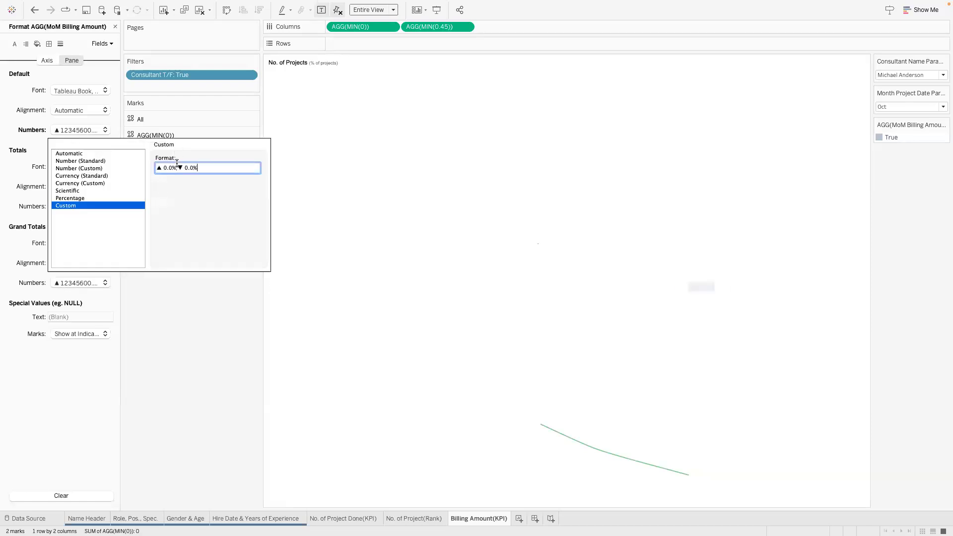
pyautogui.click(213, 289)
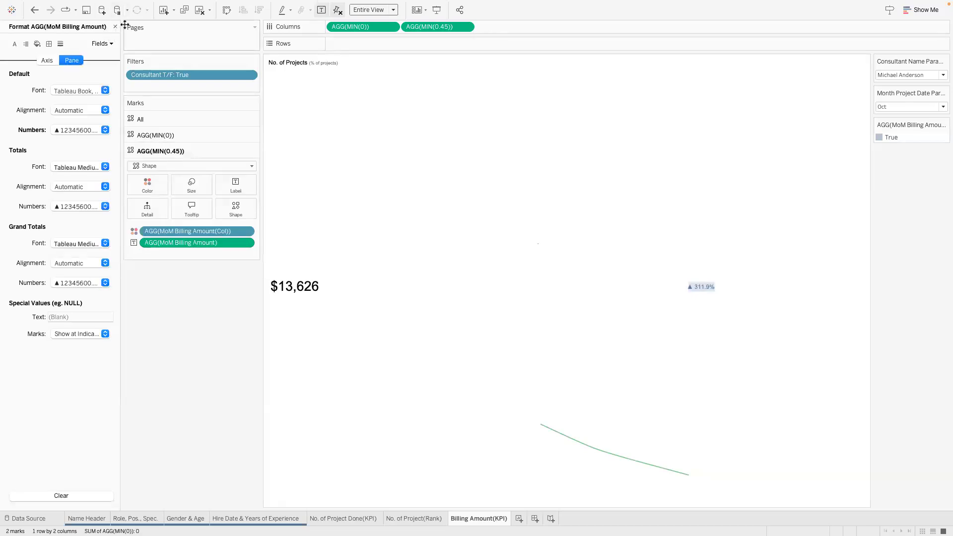
pyautogui.click(73, 130)
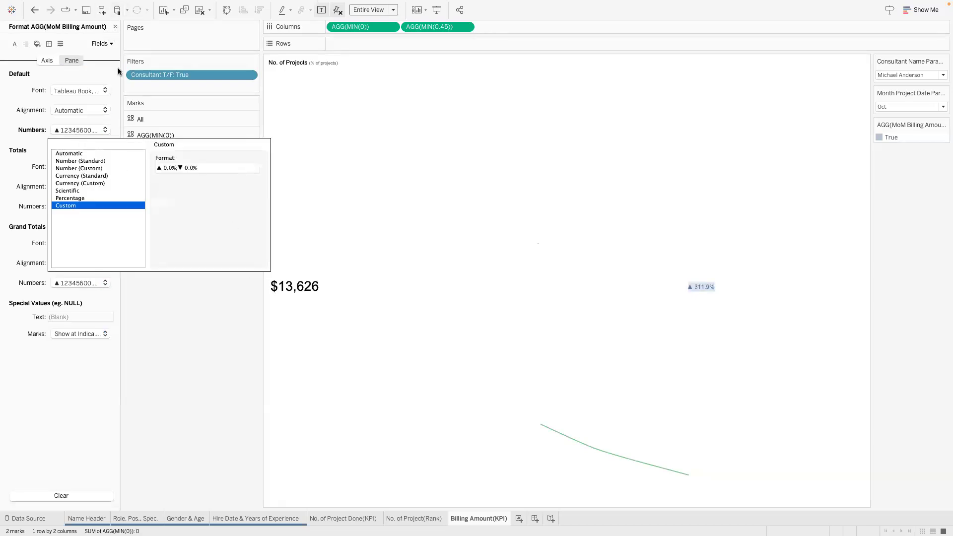
pyautogui.click(116, 28)
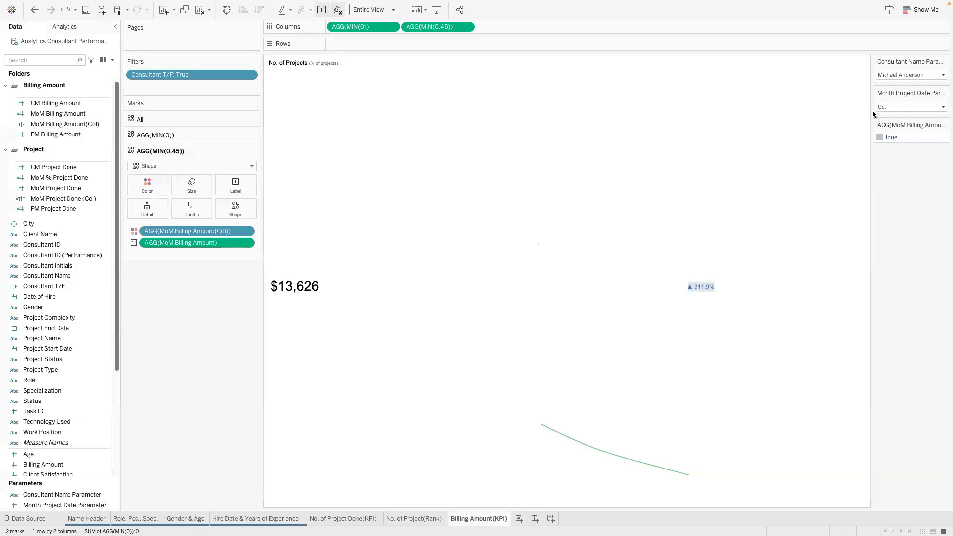
# - Set the month parameter to Feb and color the True value of MoM Billing Amount(Col) green
pyautogui.click(894, 106)
pyautogui.click(894, 125)
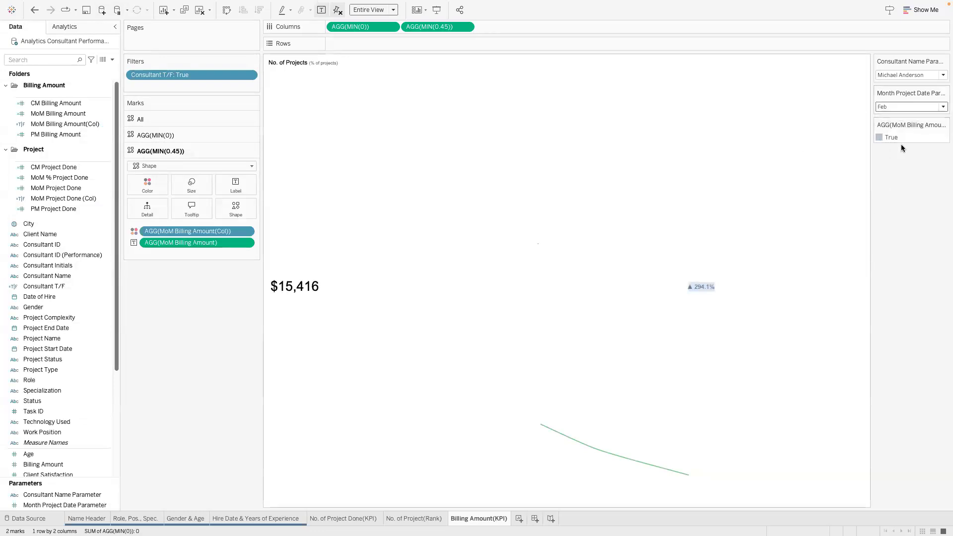
pyautogui.doubleClick(878, 138)
pyautogui.click(503, 306)
pyautogui.click(590, 360)
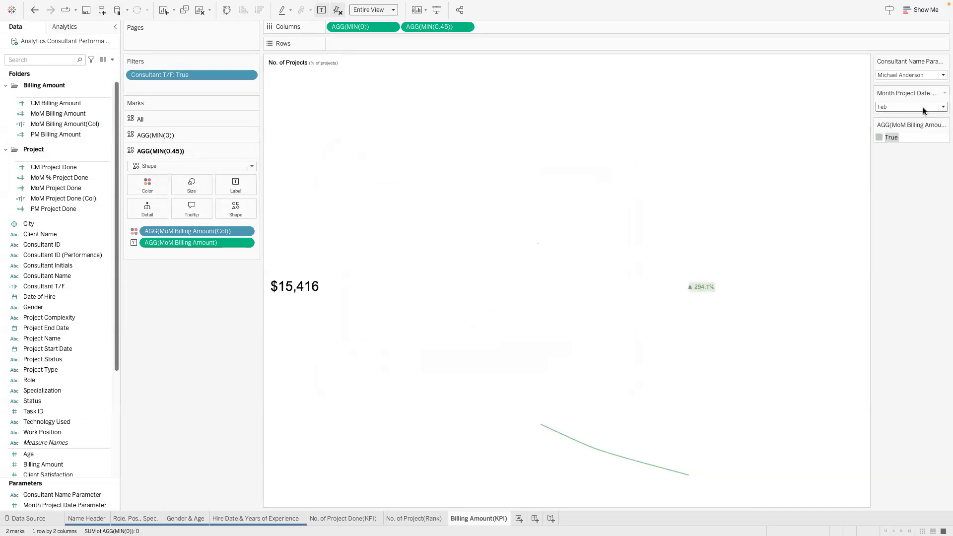
# - Slightly enlarge the shape behind the MoM Billing Amount percentage on the MIN(0.45) marks
pyautogui.click(194, 183)
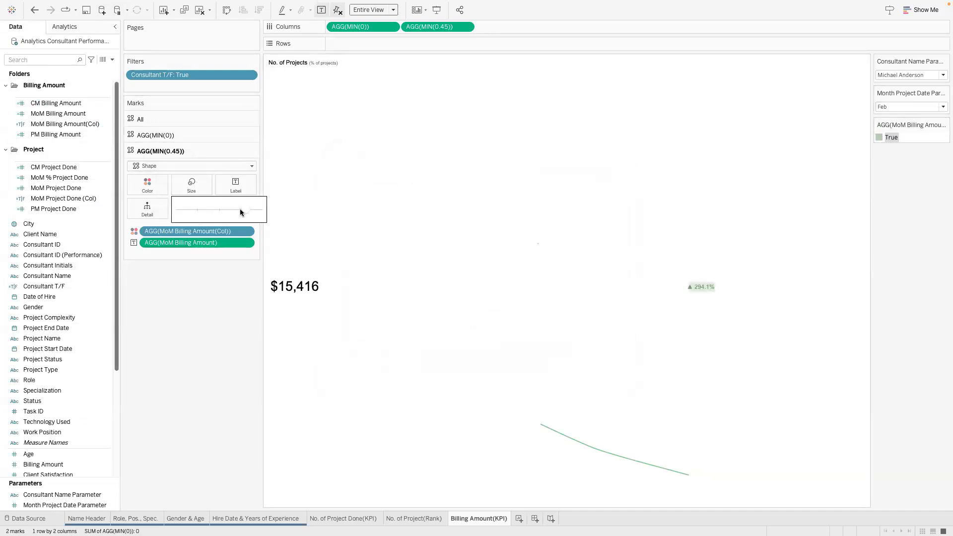
pyautogui.click(246, 209)
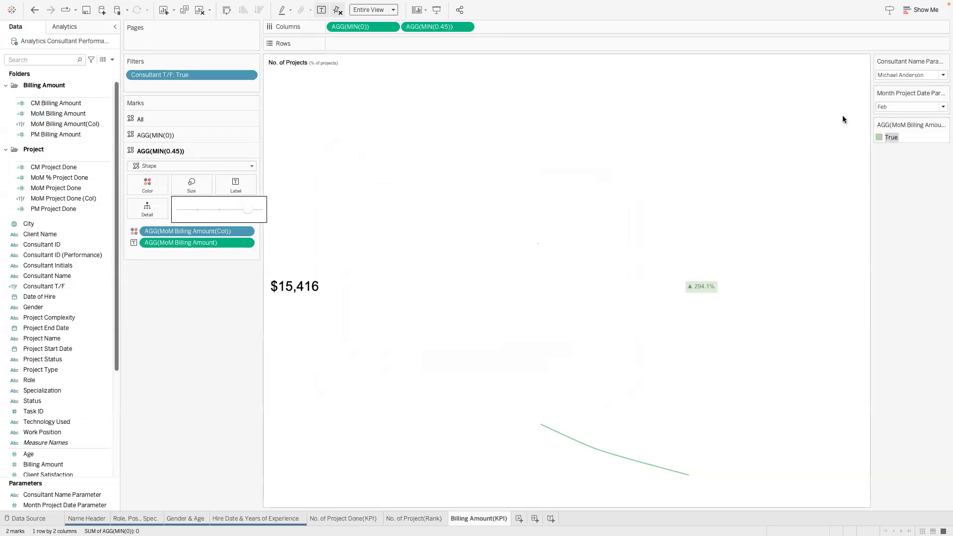
pyautogui.click(942, 108)
pyautogui.click(843, 178)
# - Set the month parameter to Sep and color the False value of MoM Billing Amount(Col) red
pyautogui.click(899, 107)
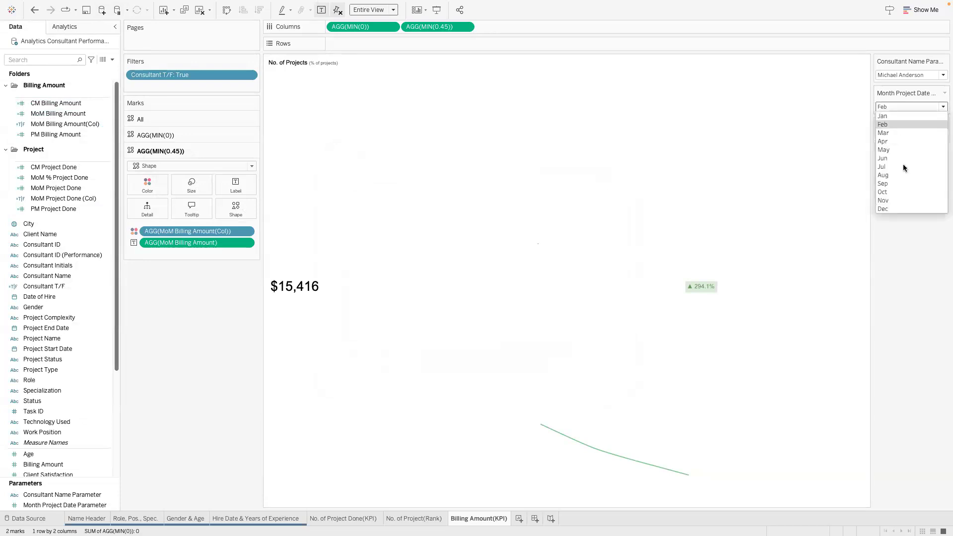
pyautogui.click(900, 178)
pyautogui.doubleClick(884, 140)
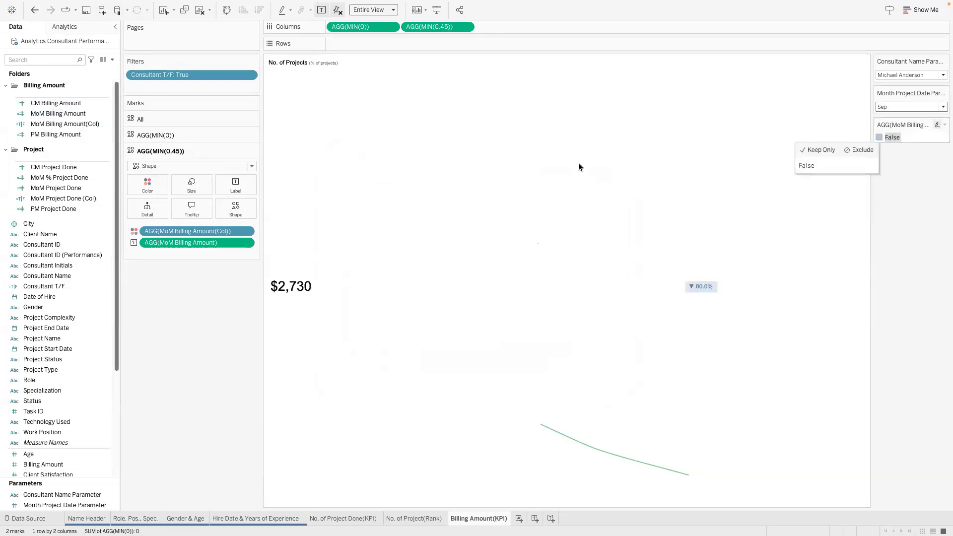
pyautogui.click(495, 260)
pyautogui.click(584, 361)
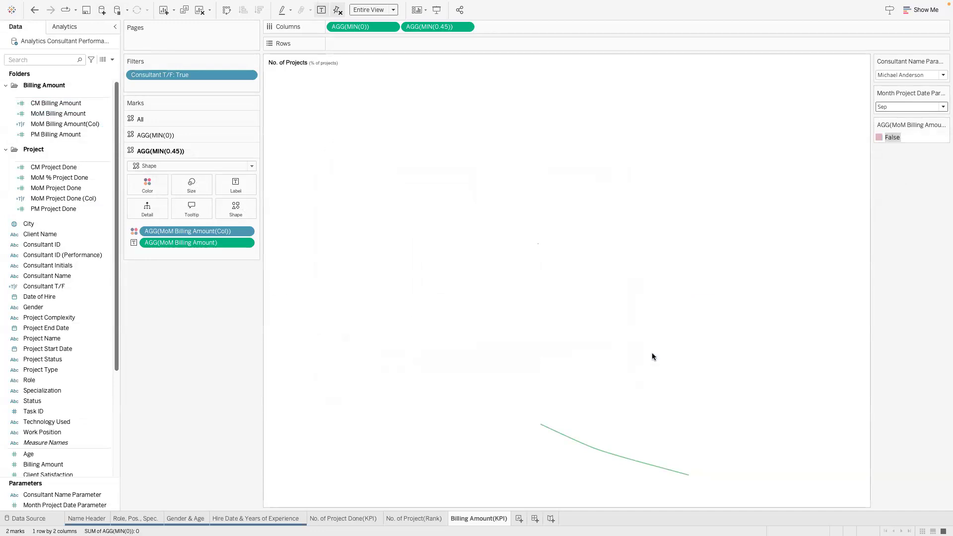
# - Duplicate the No. of Project(Rank) sheet, move the copy after Billing Amount(KPI), and rename it Billing Amount(Rank)
pyautogui.rightClick(435, 516)
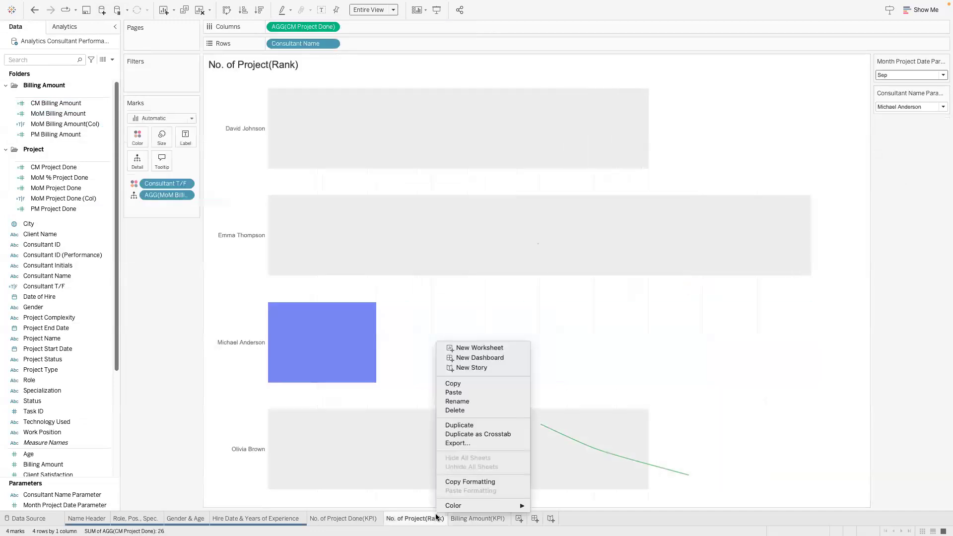
pyautogui.click(460, 422)
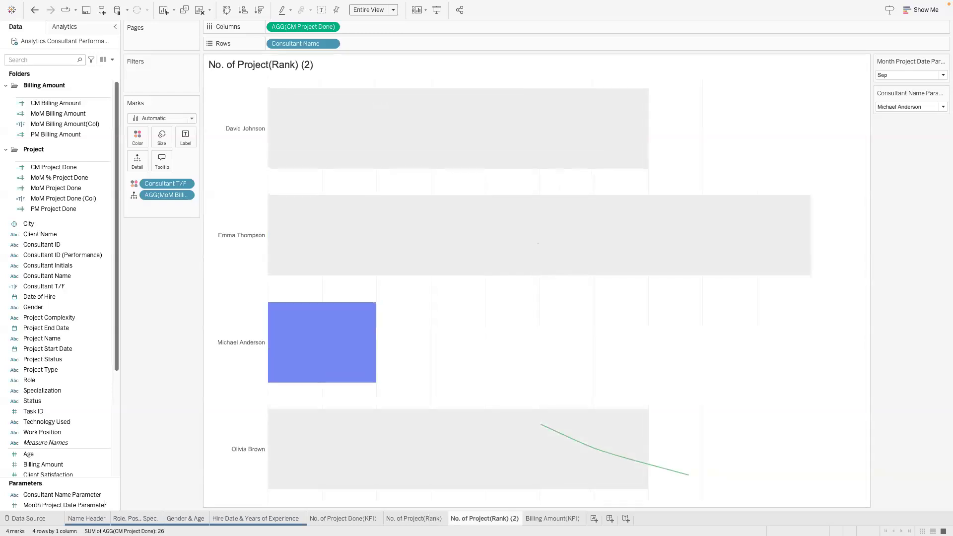
pyautogui.moveTo(504, 518); pyautogui.dragTo(566, 518)
pyautogui.doubleClick(567, 517)
pyautogui.write('Billing Amount(')
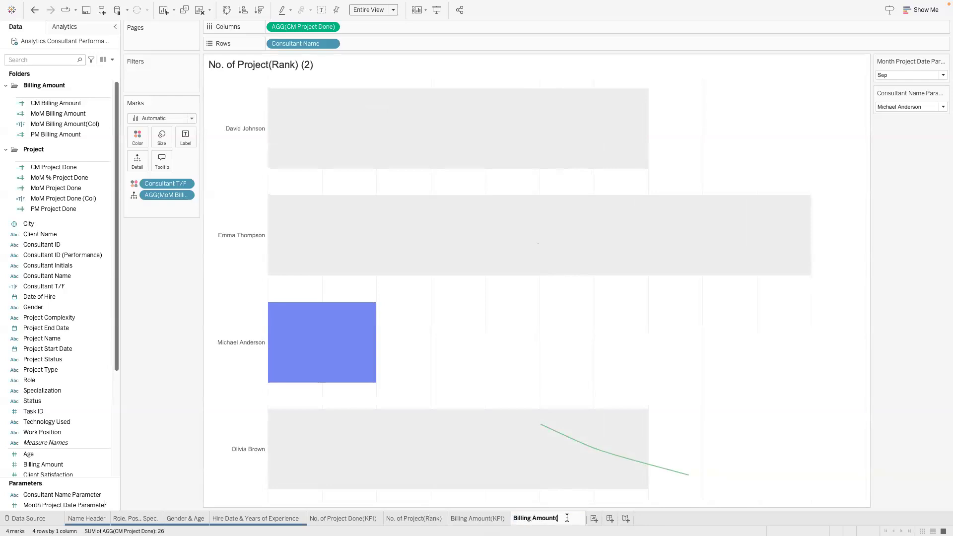
pyautogui.write('Rank)')
pyautogui.press('Return')
# - Replace the Billing Amount(Rank) column measure with CM Billing Amount and remove the MoM Billing Amount detail field from both rank sheets
pyautogui.moveTo(56, 103); pyautogui.dragTo(296, 31)
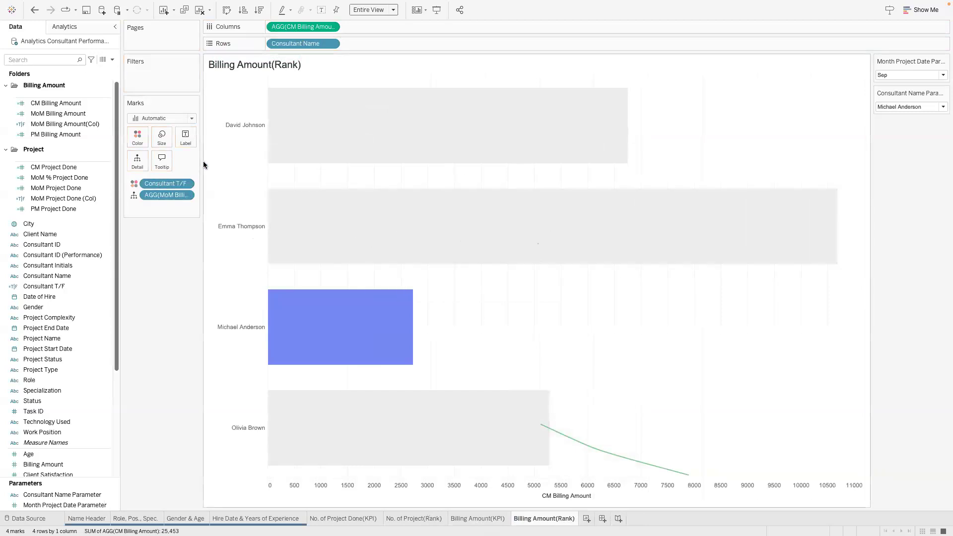
pyautogui.moveTo(204, 160); pyautogui.dragTo(238, 164)
pyautogui.moveTo(189, 196); pyautogui.dragTo(233, 281)
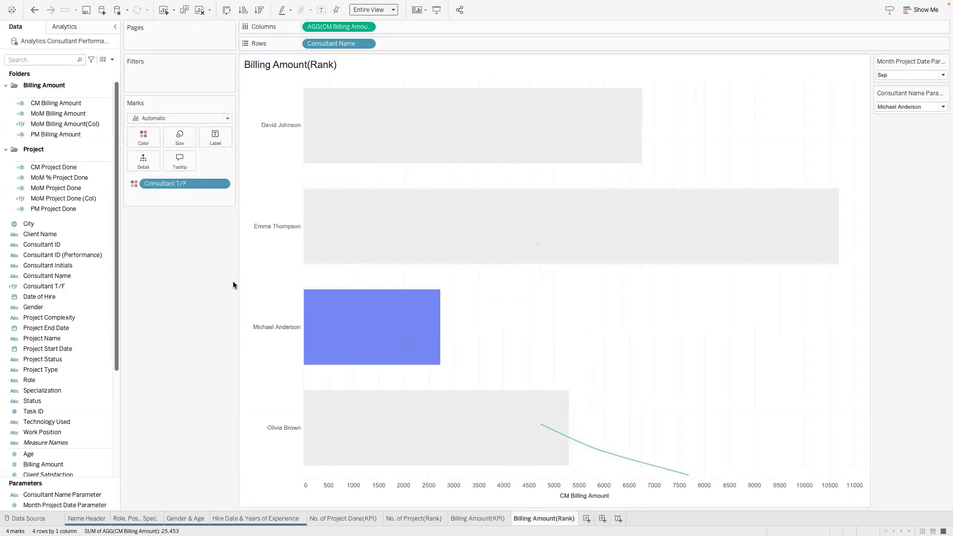
pyautogui.click(393, 518)
pyautogui.moveTo(171, 195); pyautogui.dragTo(173, 274)
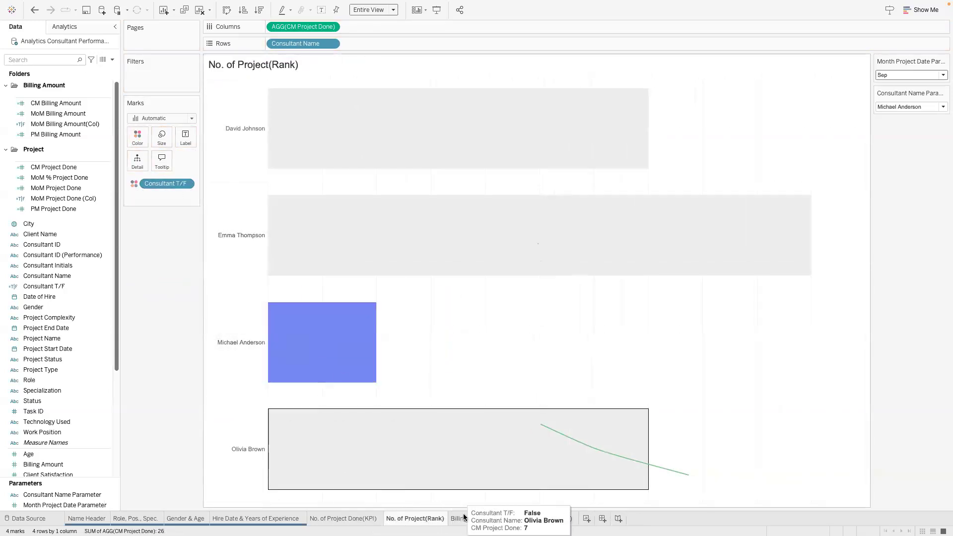
# - On Billing Amount(Rank), set the month parameter to Jun and hide the CM Billing Amount axis header
pyautogui.click(479, 518)
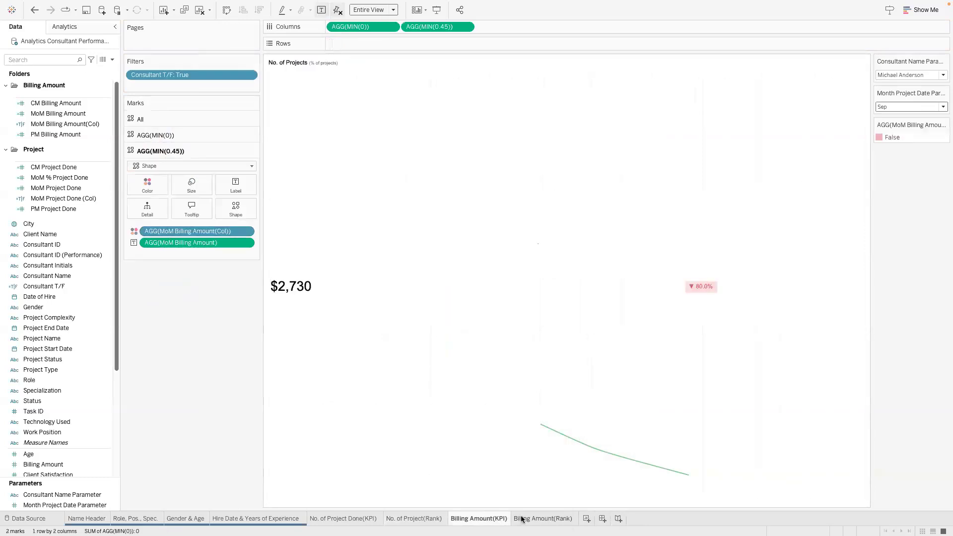
pyautogui.click(535, 518)
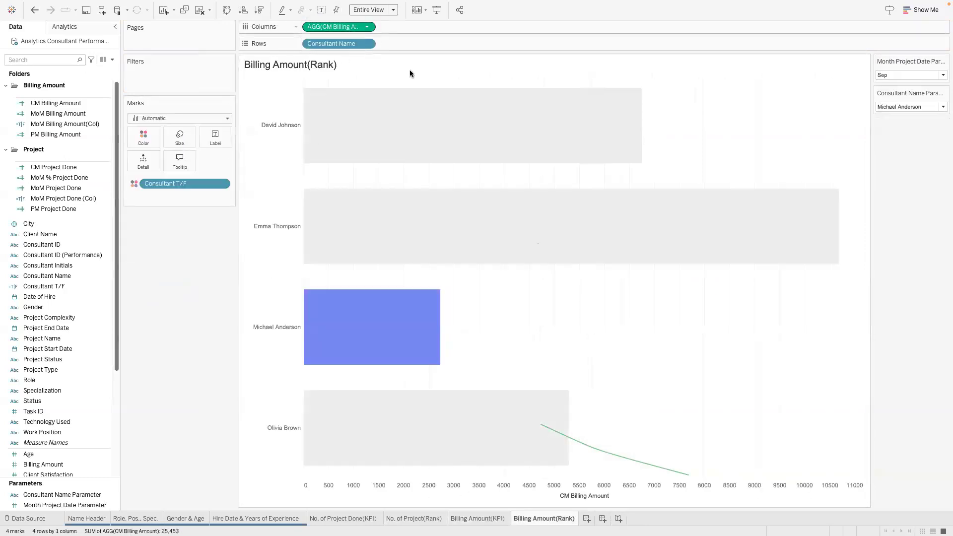
pyautogui.click(889, 75)
pyautogui.click(886, 125)
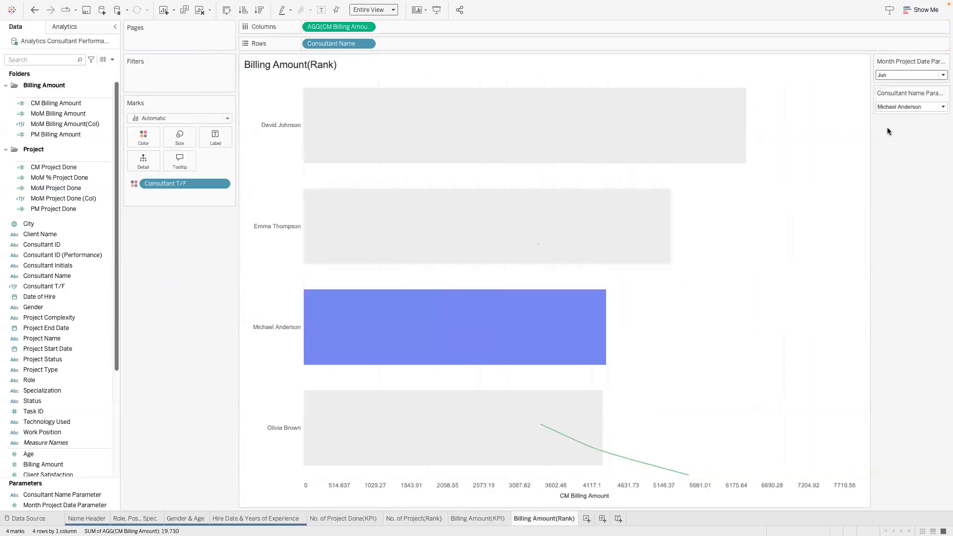
pyautogui.rightClick(537, 487)
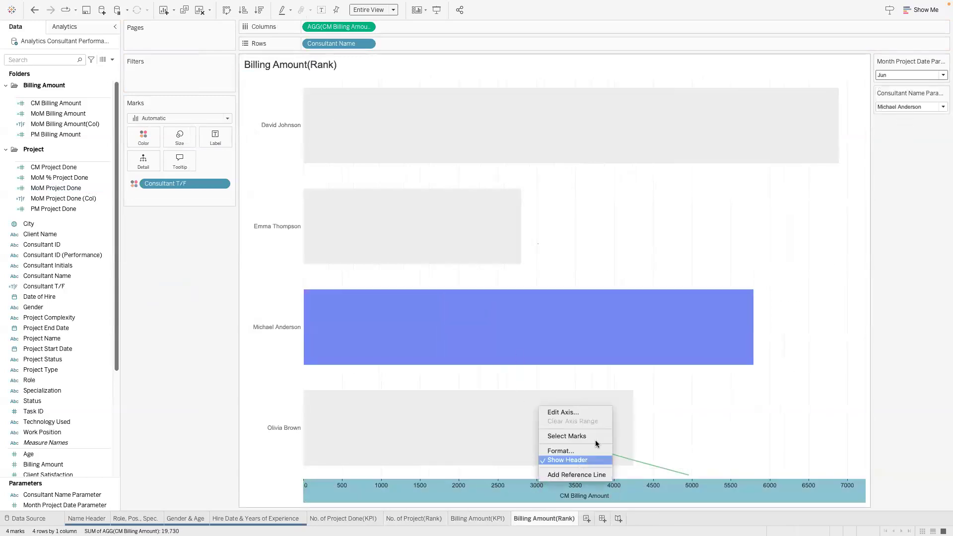
pyautogui.click(583, 460)
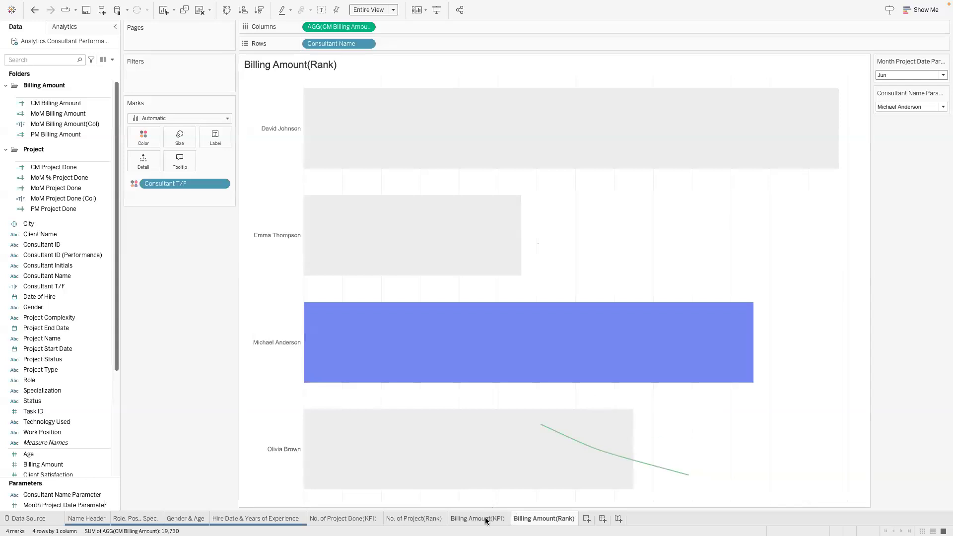
# - On No. of Project(Rank), set the worksheet shading and the pane and header shading of row and column banding to None
pyautogui.click(485, 518)
pyautogui.click(431, 517)
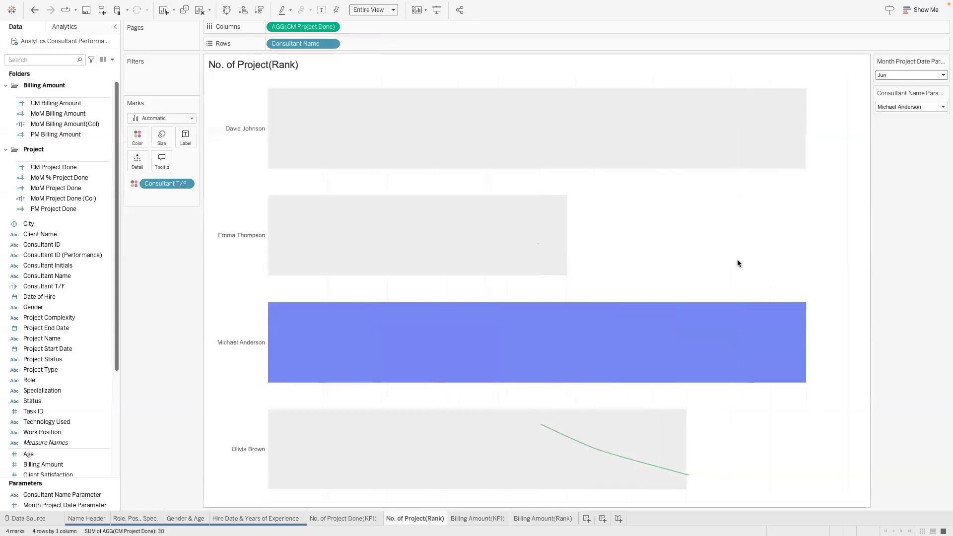
pyautogui.rightClick(731, 291)
pyautogui.click(755, 283)
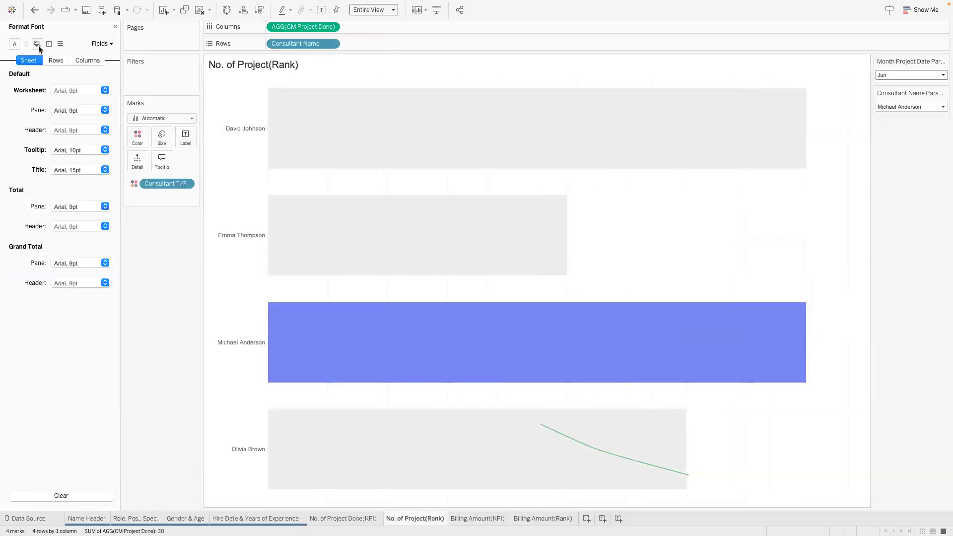
pyautogui.click(38, 43)
pyautogui.click(62, 90)
pyautogui.click(64, 103)
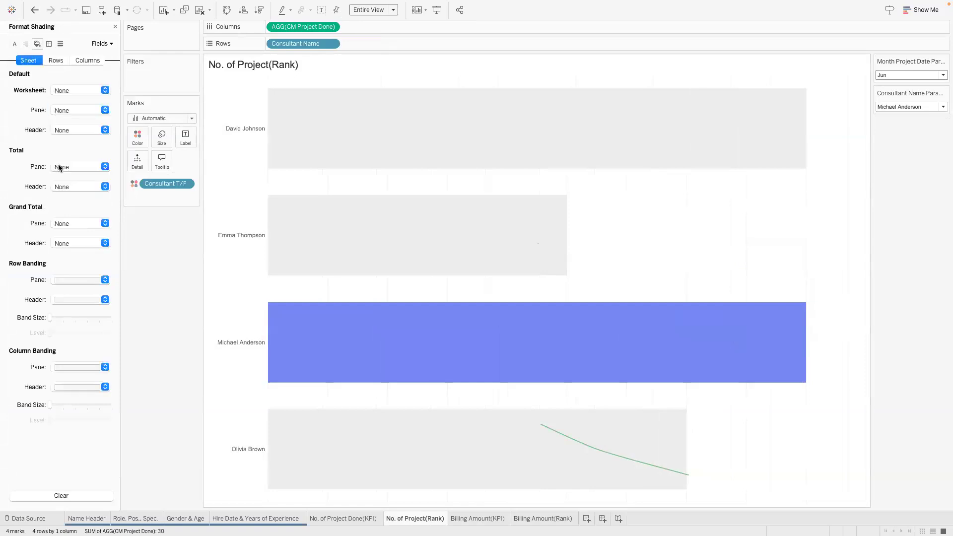
pyautogui.click(80, 280)
pyautogui.click(82, 297)
pyautogui.click(64, 300)
pyautogui.click(32, 313)
pyautogui.click(72, 368)
pyautogui.click(65, 386)
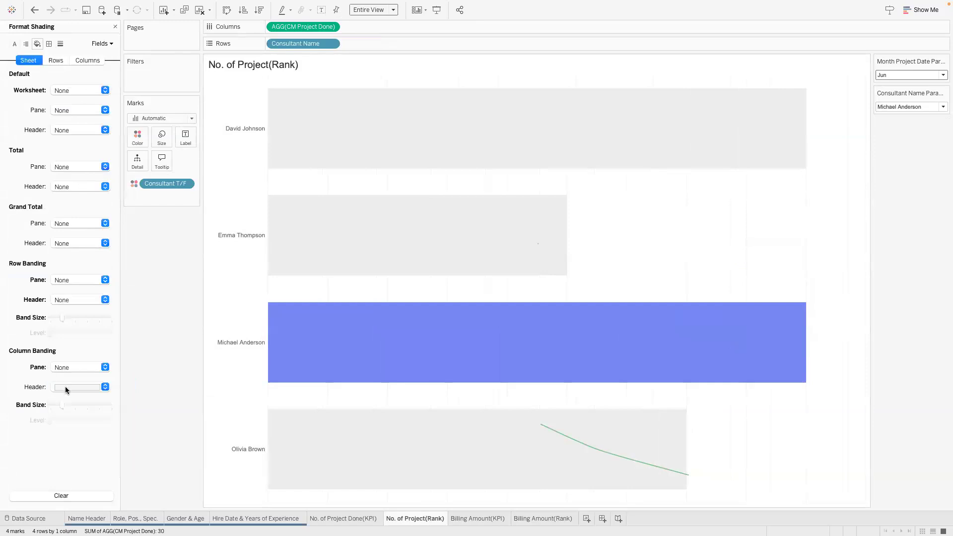
pyautogui.click(55, 335)
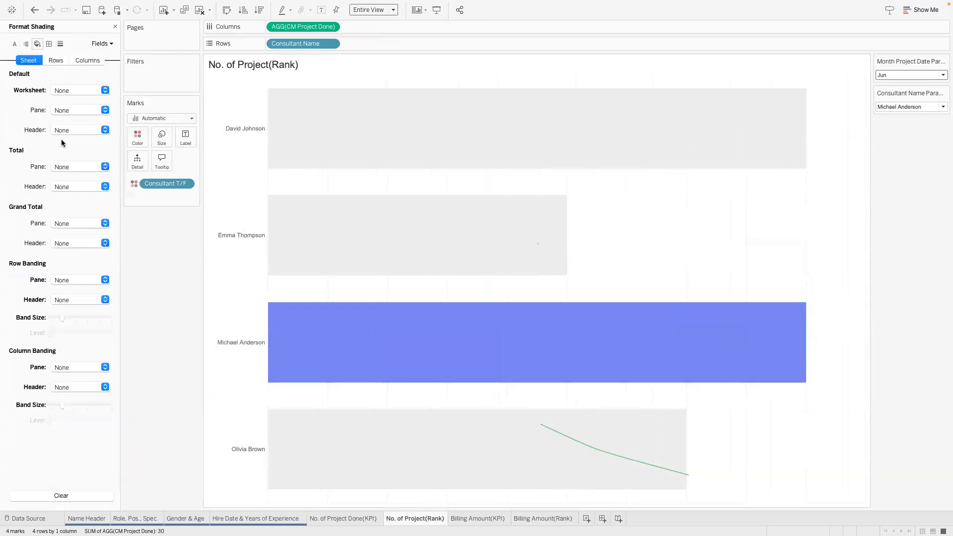
pyautogui.click(52, 59)
pyautogui.click(82, 59)
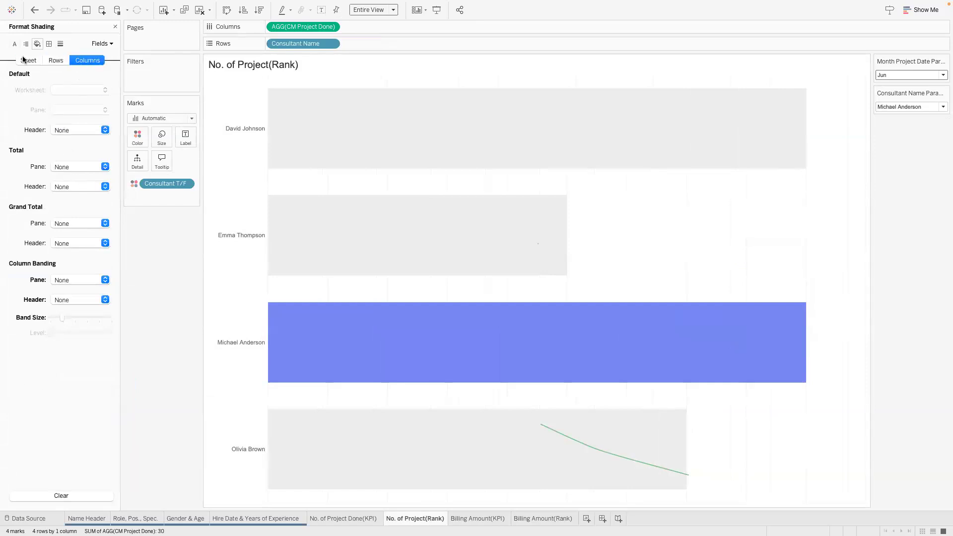
# - Set the grand total pane and header borders of the No. of Project(Rank) sheet to None
pyautogui.click(48, 44)
pyautogui.click(88, 223)
pyautogui.click(61, 241)
pyautogui.click(61, 243)
pyautogui.click(53, 258)
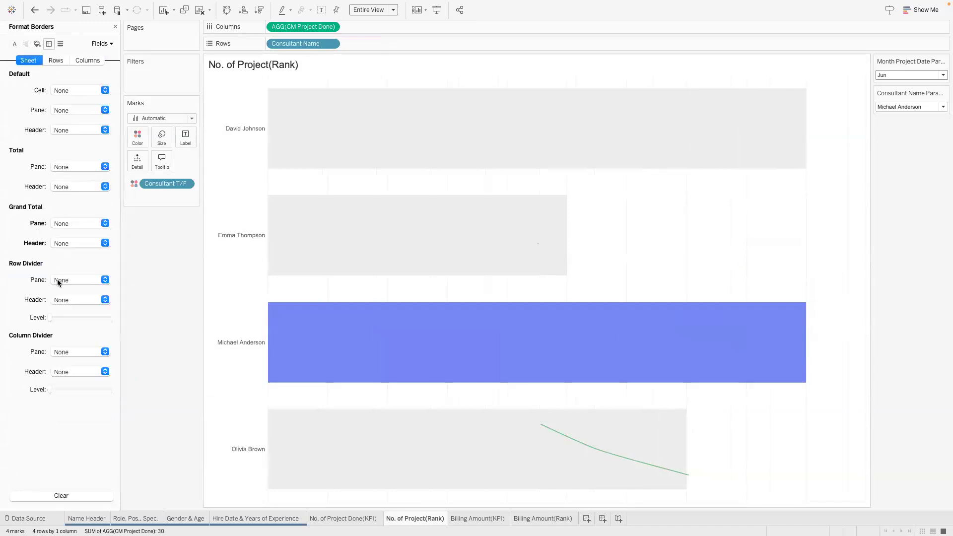
pyautogui.click(67, 61)
pyautogui.click(79, 62)
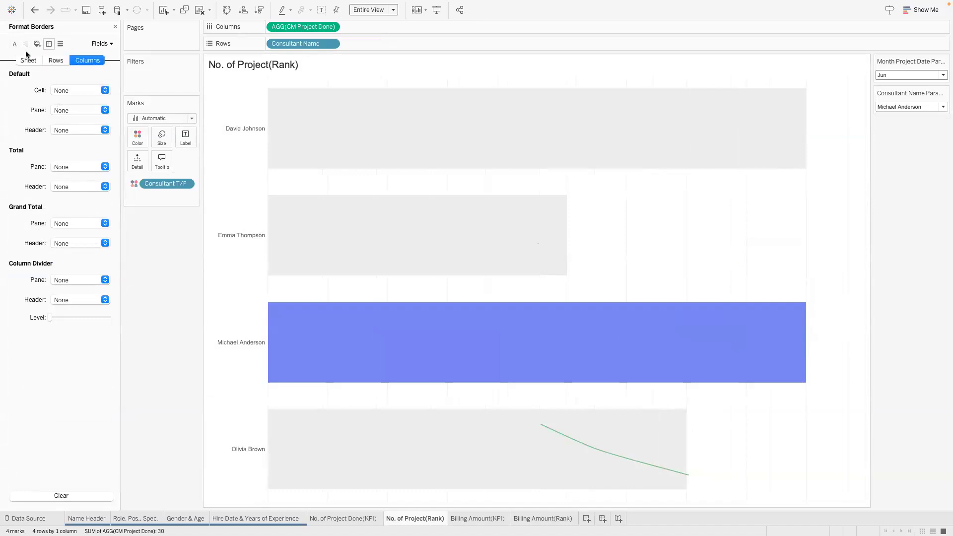
# - Set the zero lines, trend lines and reference lines of the No. of Project(Rank) sheet to None
pyautogui.click(60, 44)
pyautogui.click(70, 110)
pyautogui.click(76, 126)
pyautogui.click(74, 130)
pyautogui.click(72, 142)
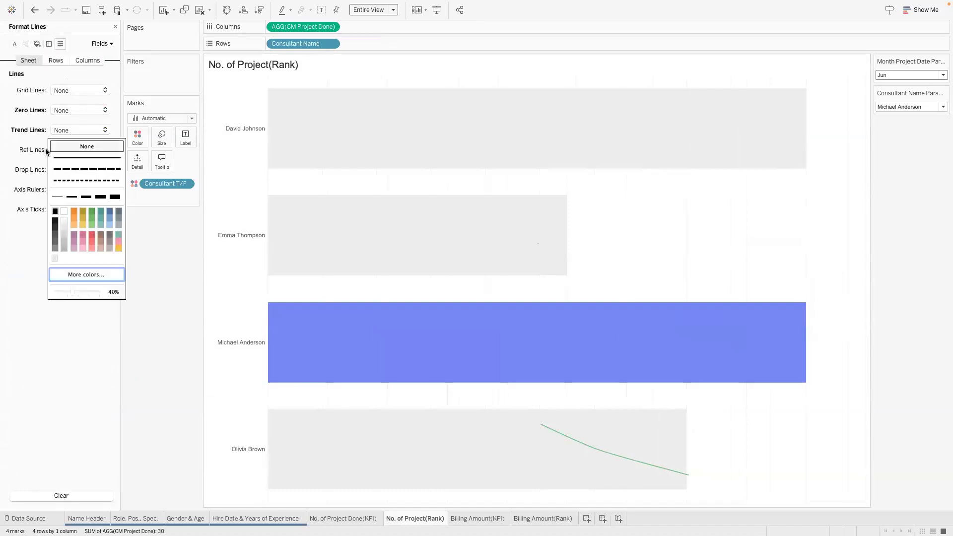
pyautogui.click(52, 149)
pyautogui.click(59, 150)
pyautogui.click(55, 165)
# - Set the sheet's drop lines, axis rulers and axis ticks to None, along with the column grid lines
pyautogui.click(54, 169)
pyautogui.click(61, 185)
pyautogui.click(64, 192)
pyautogui.click(64, 208)
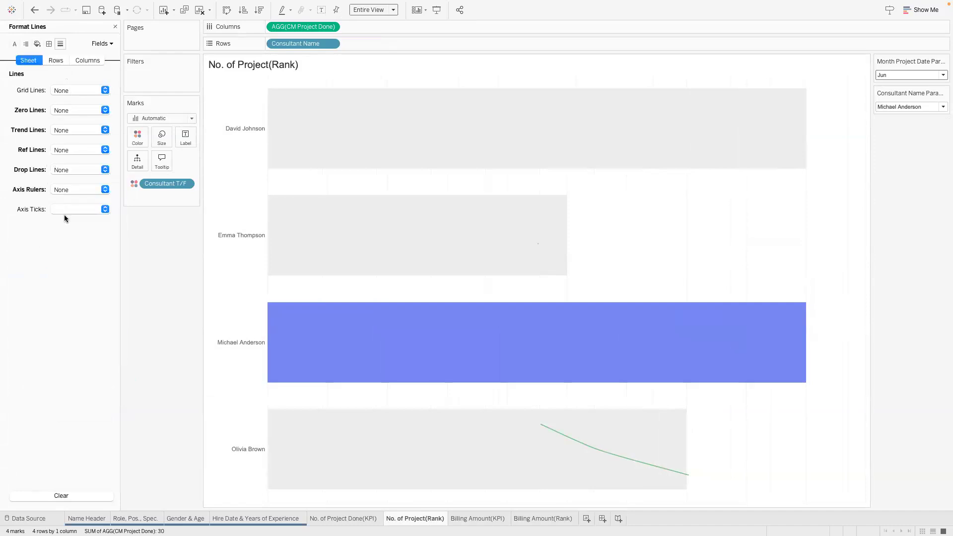
pyautogui.click(67, 213)
pyautogui.click(28, 210)
pyautogui.click(82, 62)
pyautogui.click(79, 90)
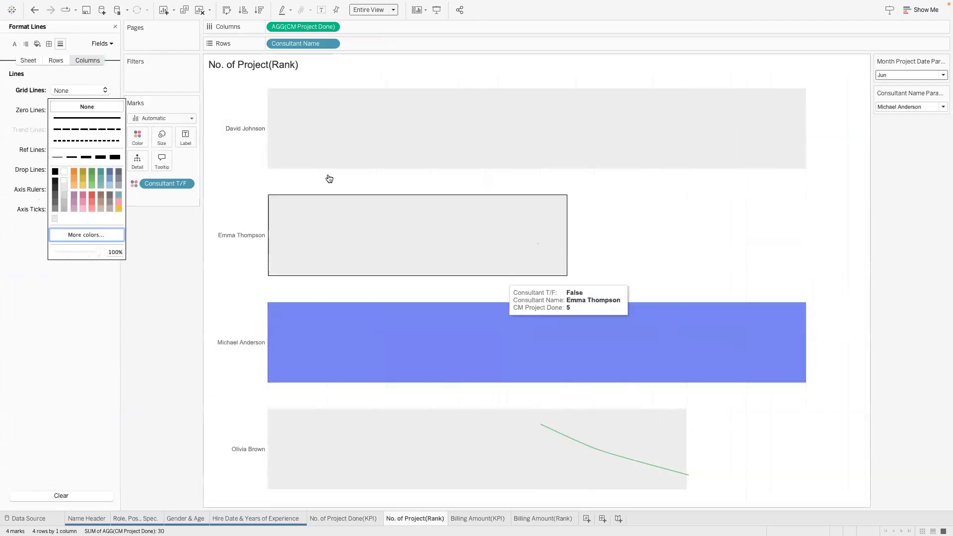
# - Change the zero lines of the No. of Project(Rank) sheet to a thin near-white solid line
pyautogui.click(25, 59)
pyautogui.click(67, 108)
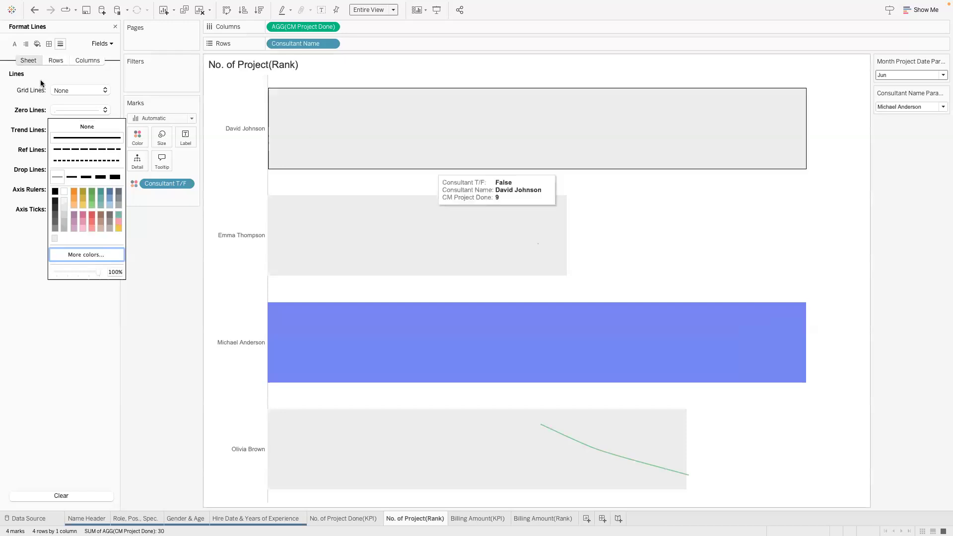
pyautogui.click(65, 199)
pyautogui.click(586, 147)
pyautogui.click(693, 220)
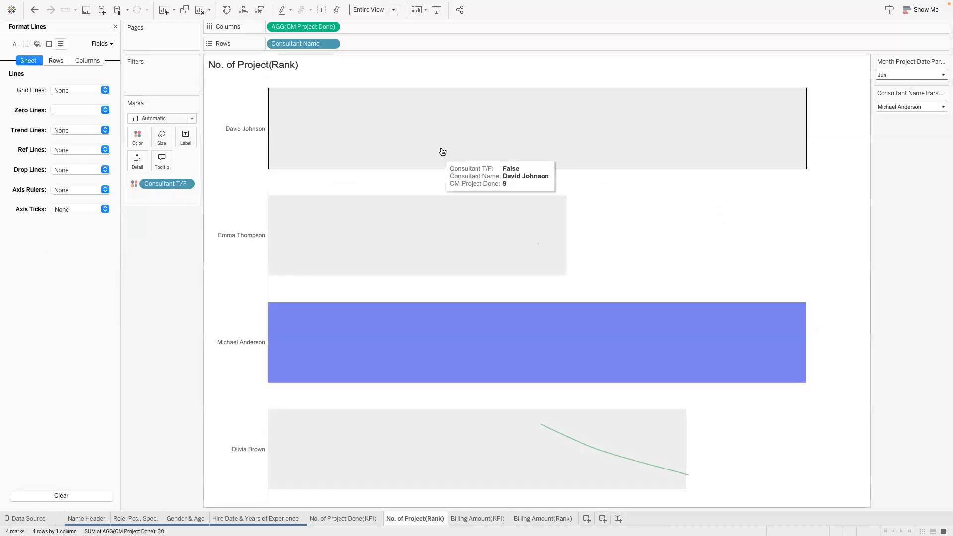
# - Copy the formatting of the No. of Project(Rank) sheet and paste it onto Billing Amount(Rank)
pyautogui.click(473, 518)
pyautogui.click(541, 518)
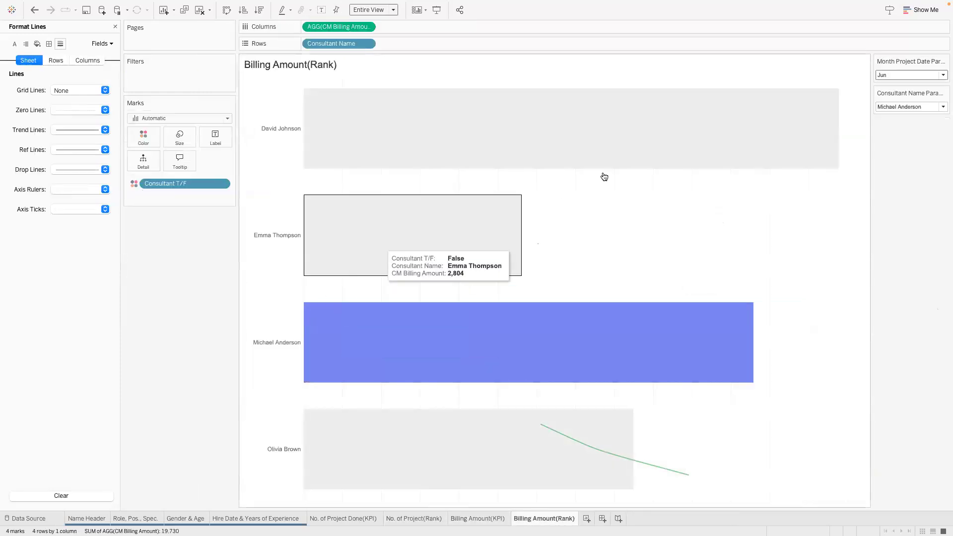
pyautogui.click(438, 518)
pyautogui.rightClick(439, 518)
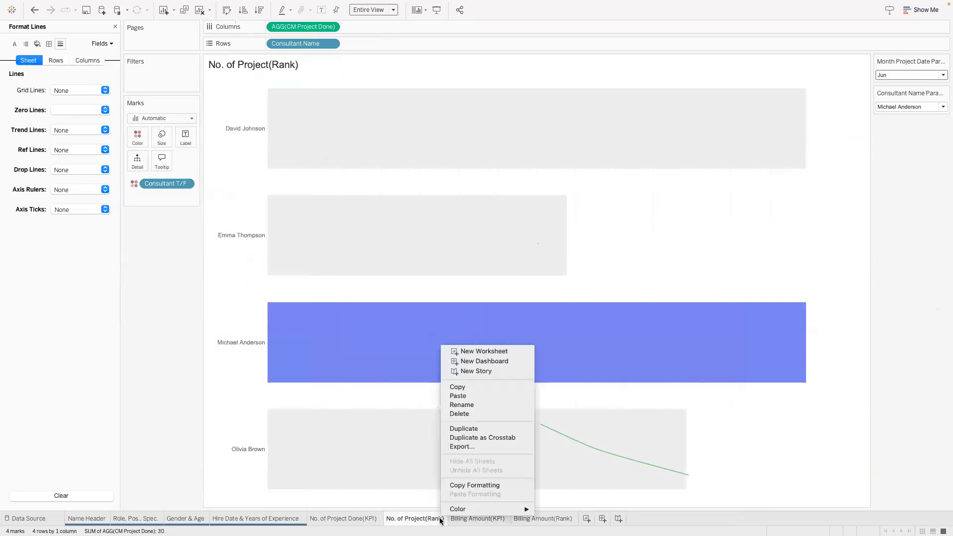
pyautogui.click(467, 484)
pyautogui.rightClick(555, 518)
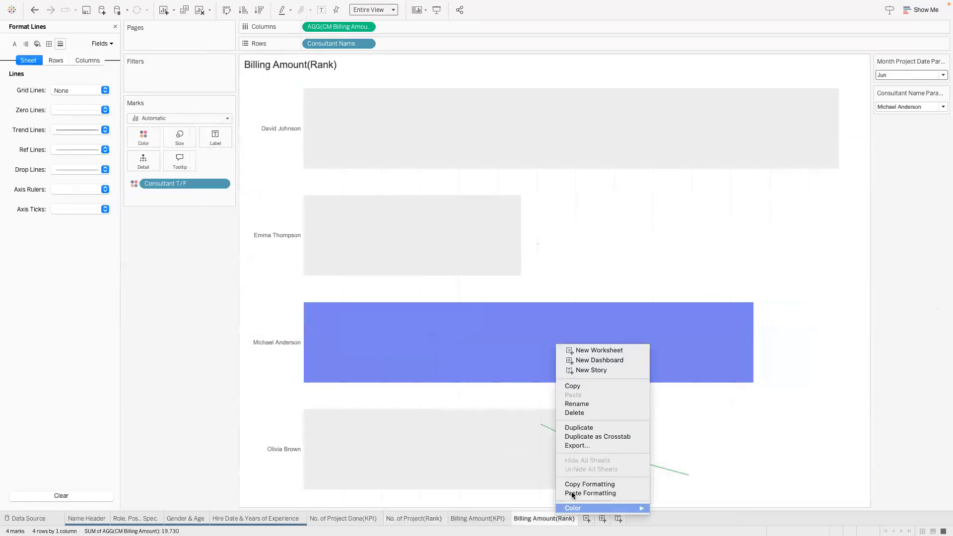
pyautogui.click(573, 492)
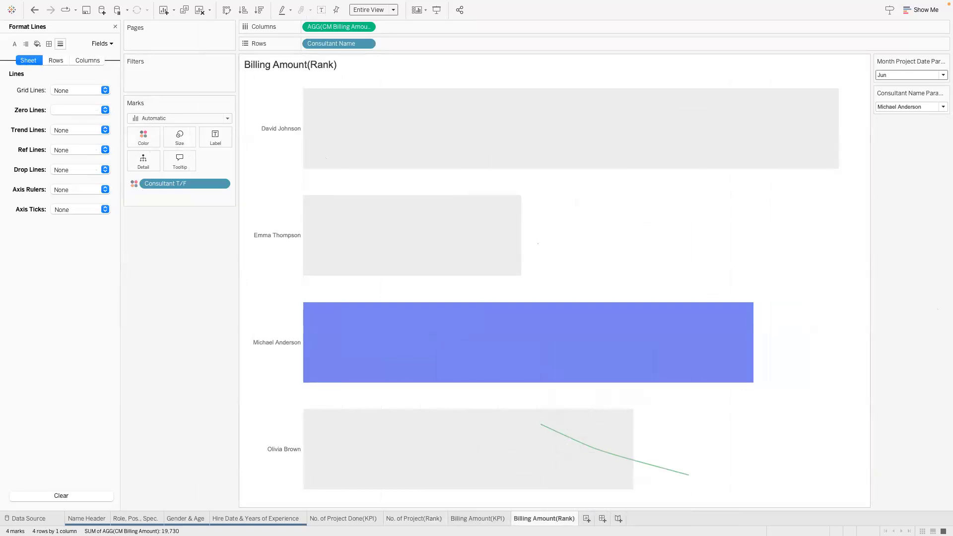
# - Left-align the consultant name headers on No. of Project(Rank), then try narrowing the header column and undo that narrowing
pyautogui.click(442, 519)
pyautogui.rightClick(243, 157)
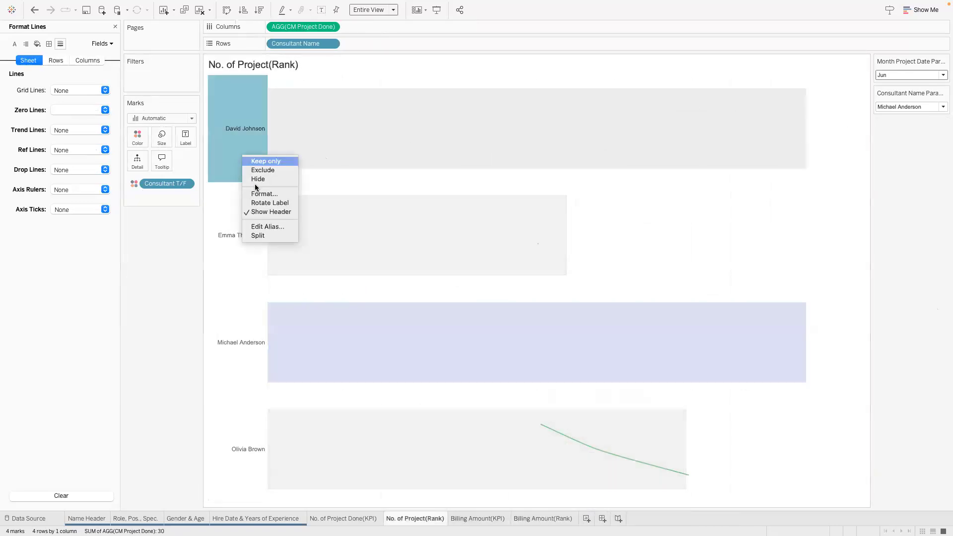
pyautogui.click(264, 194)
pyautogui.click(69, 108)
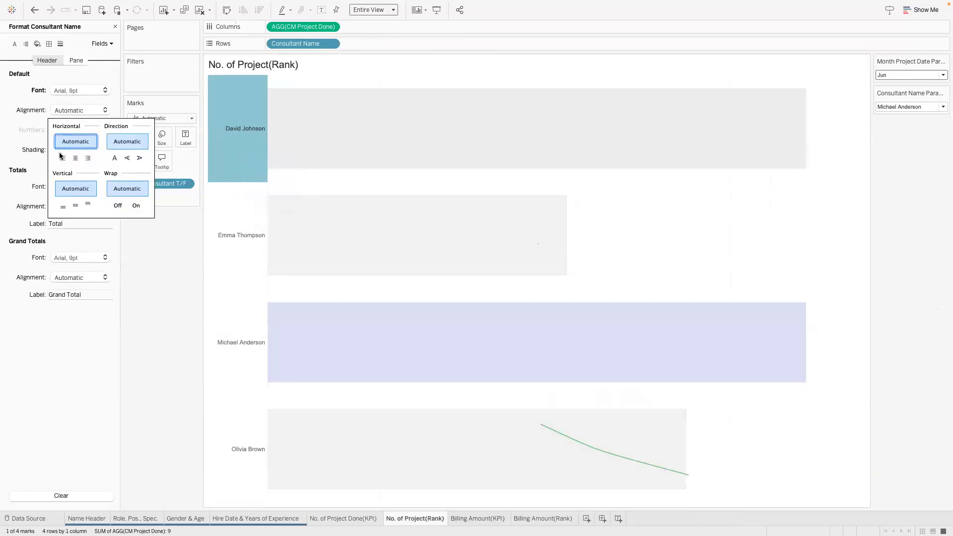
pyautogui.click(732, 222)
pyautogui.moveTo(266, 149); pyautogui.dragTo(256, 149)
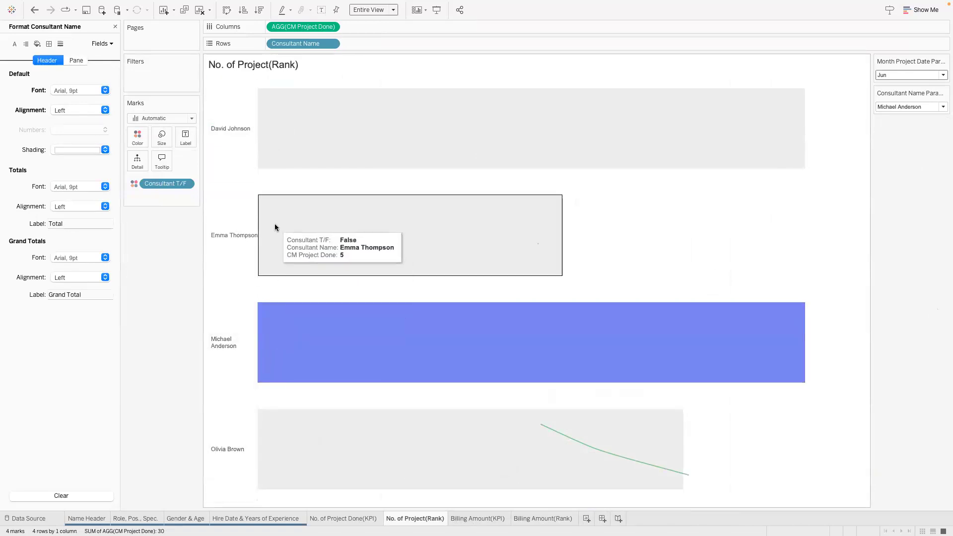
pyautogui.press('super+z')
# - Left-align the consultant name row headers on the Billing Amount(Rank) sheet
pyautogui.click(500, 518)
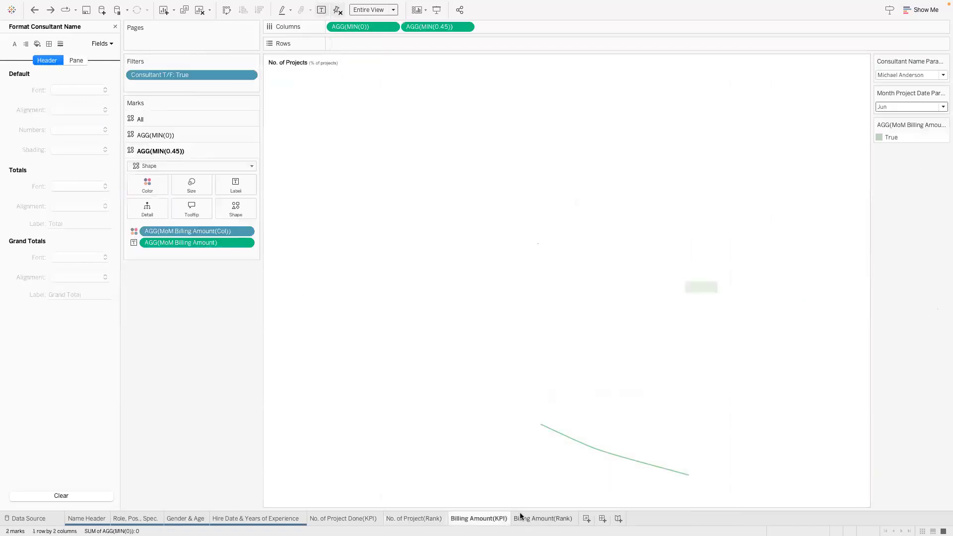
pyautogui.click(516, 518)
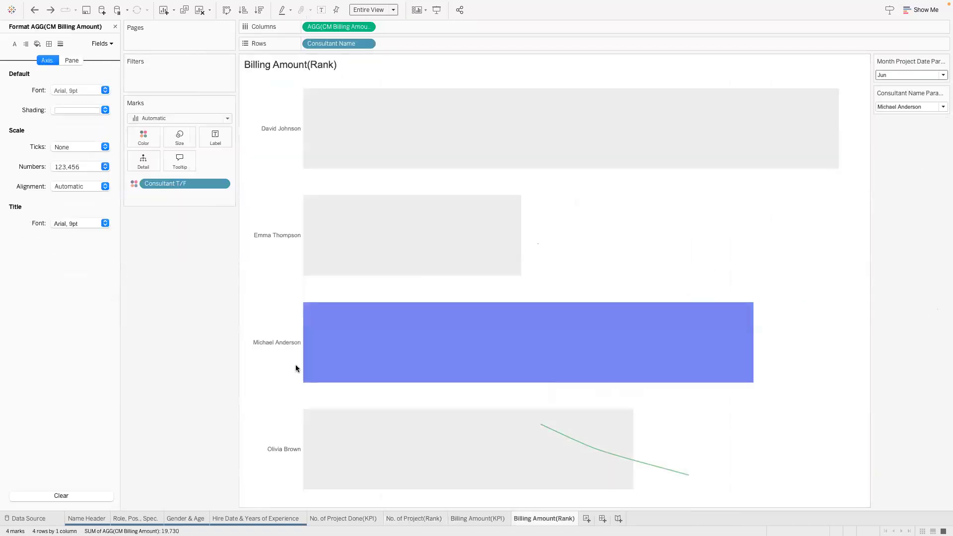
pyautogui.click(270, 133)
pyautogui.click(77, 111)
pyautogui.click(62, 158)
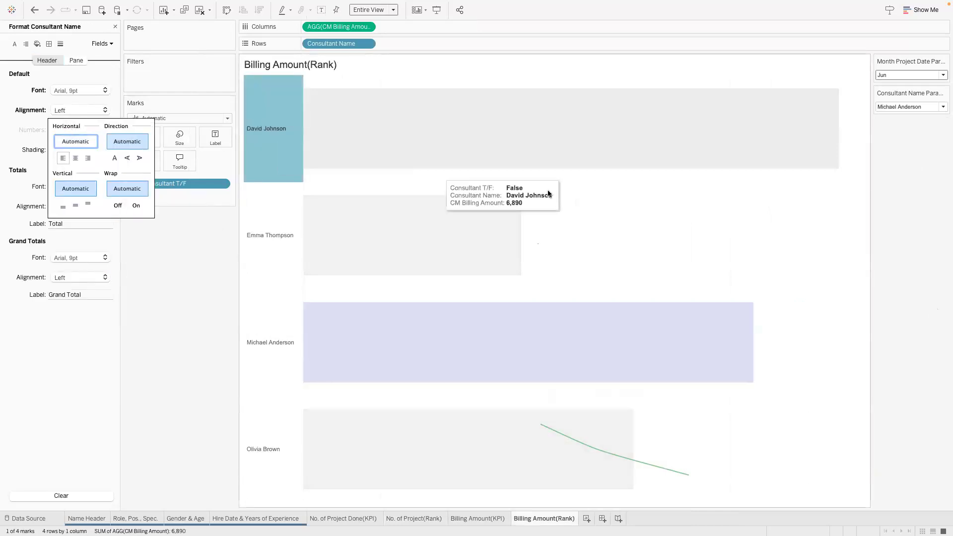
pyautogui.click(682, 219)
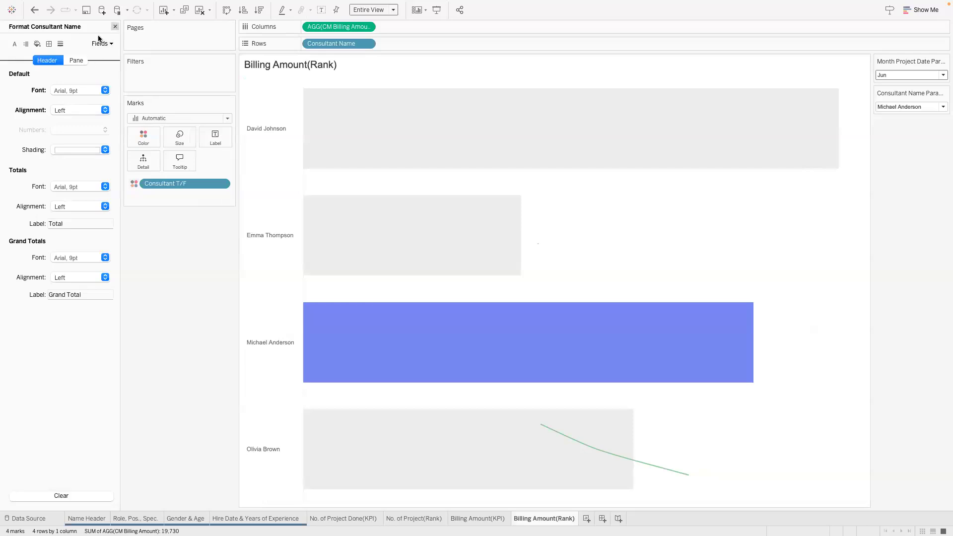
# - Close the consultant name formatting and duplicate the CM Billing Amount field
pyautogui.click(115, 26)
pyautogui.click(106, 104)
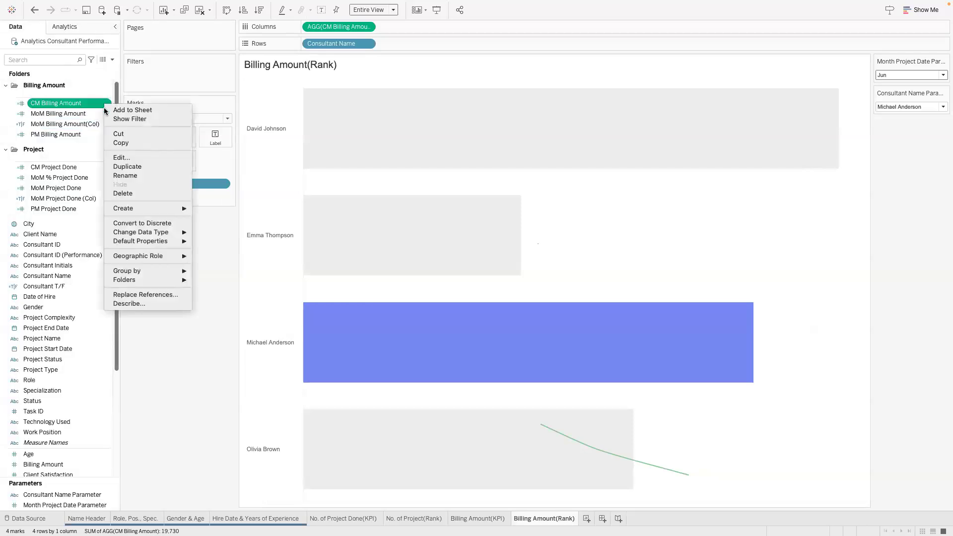
pyautogui.click(127, 166)
# - Replace [Billing Amount] with [Time to Deliver (days)] in the formula of the CM Billing Amount copy
pyautogui.click(106, 114)
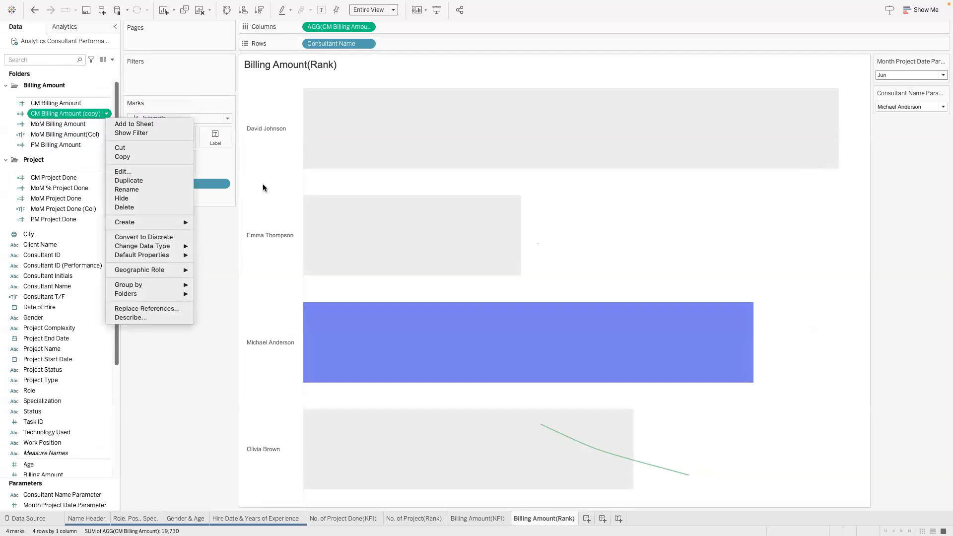
pyautogui.click(127, 168)
pyautogui.moveTo(418, 285); pyautogui.dragTo(351, 284)
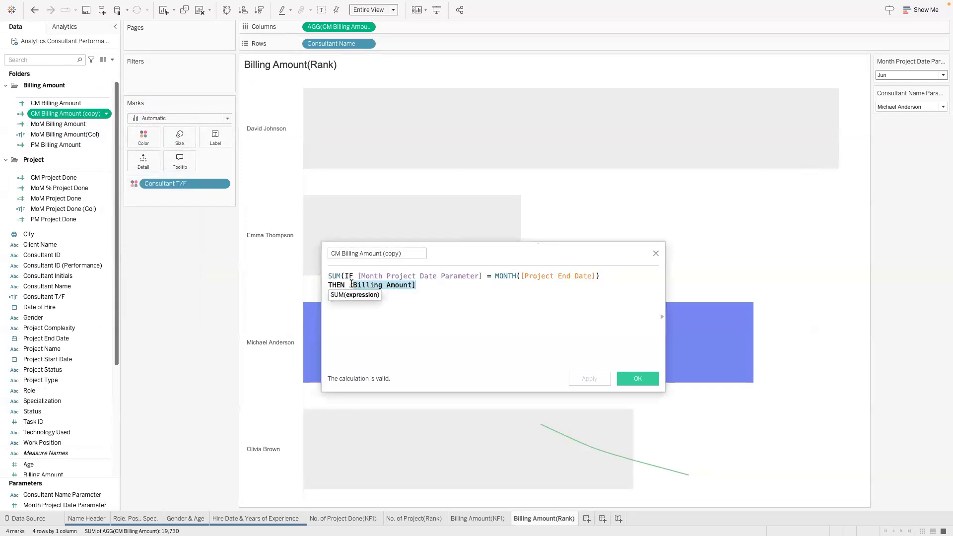
pyautogui.write('Tim')
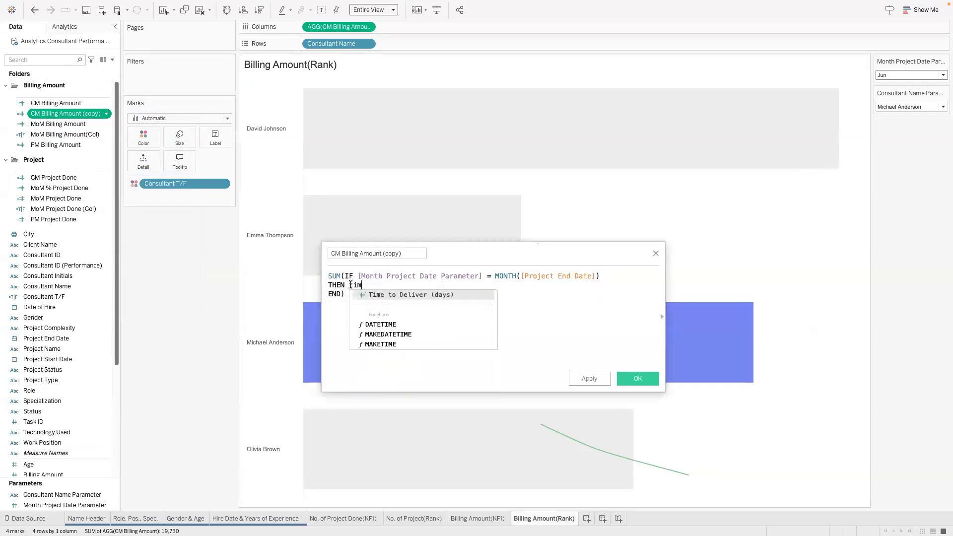
pyautogui.write('e')
pyautogui.click(397, 296)
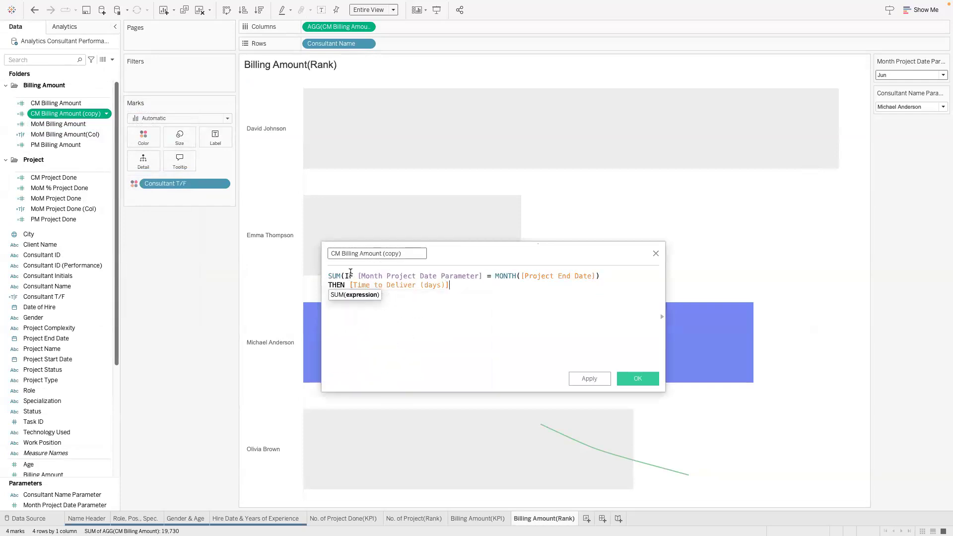
pyautogui.press('Return')
pyautogui.write('END)')
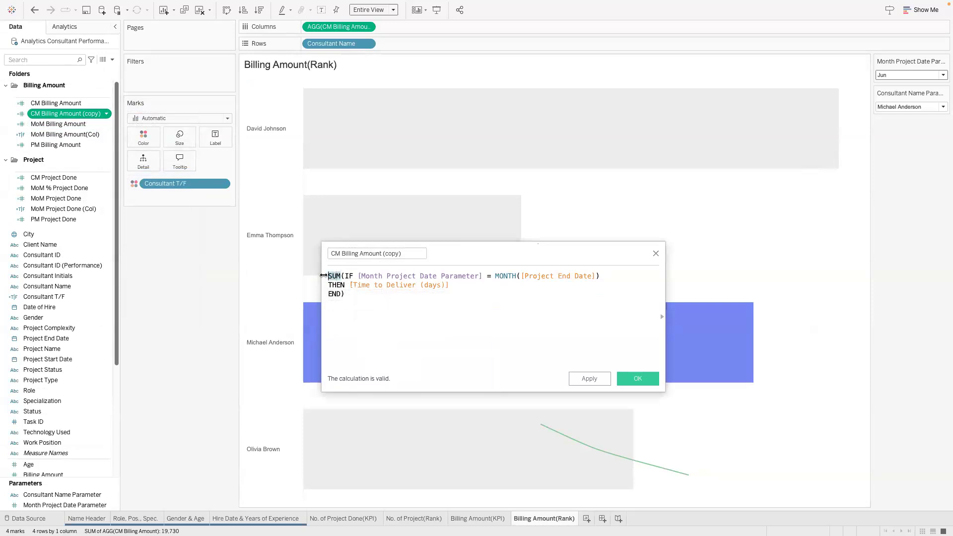
# - Change the copy's aggregation from SUM to AVG and name the calculation CM Avg. Delivery Time
pyautogui.write('AV')
pyautogui.click(372, 287)
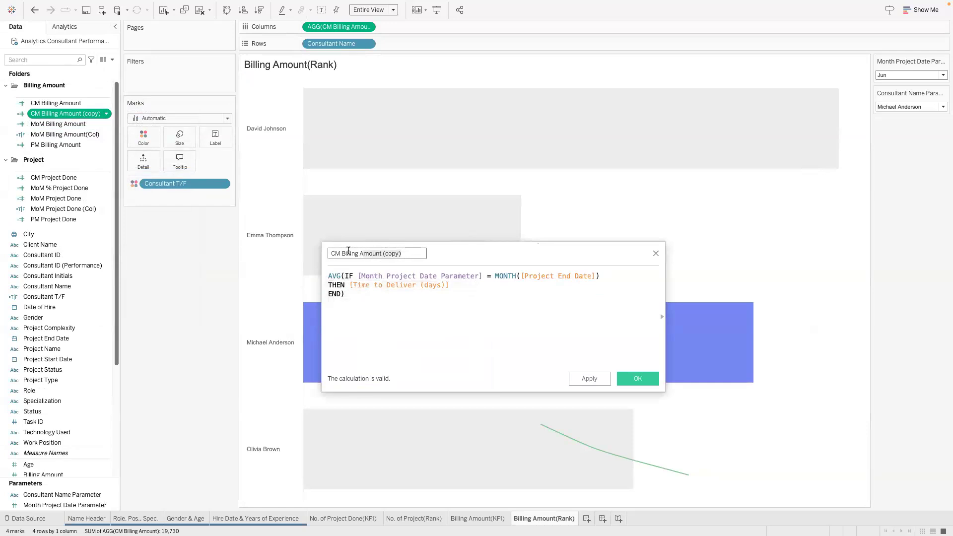
pyautogui.write('Avg. Delivery Time')
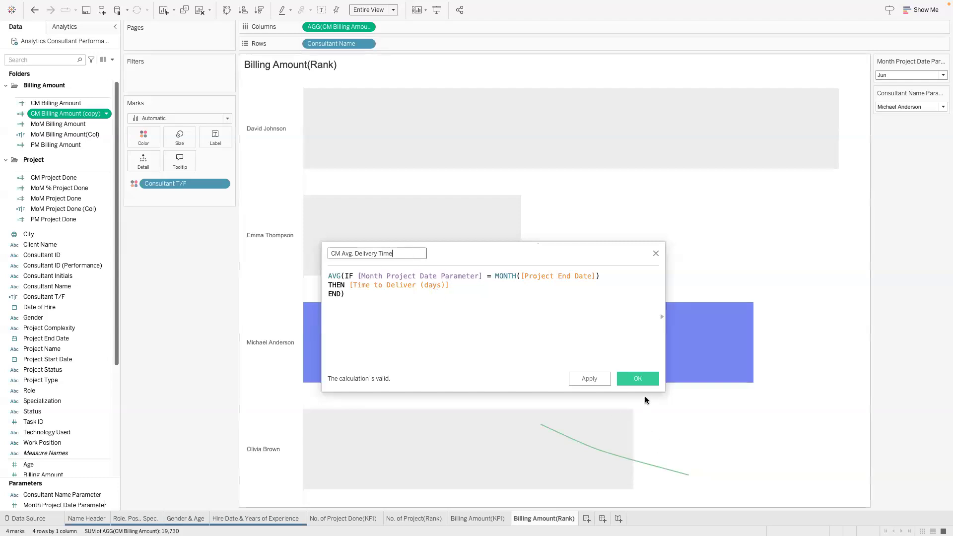
pyautogui.click(637, 378)
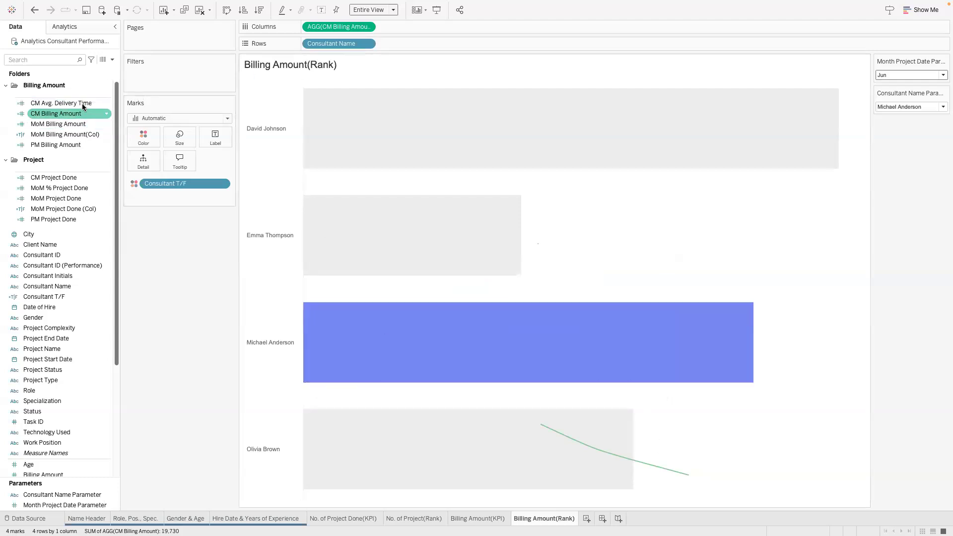
# - Remove the CM Avg. Delivery Time field from the Billing Amount folder
pyautogui.click(82, 104)
pyautogui.click(106, 102)
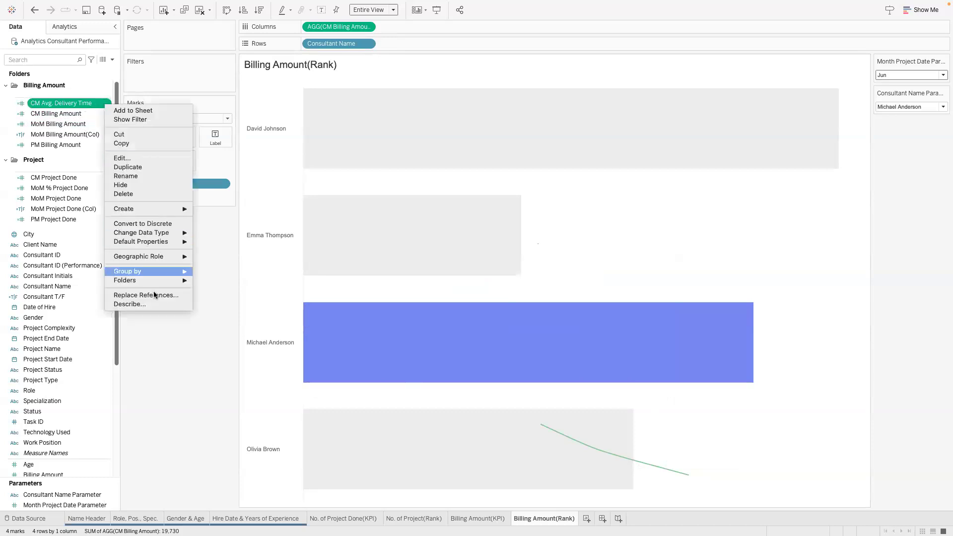
pyautogui.moveTo(179, 280)
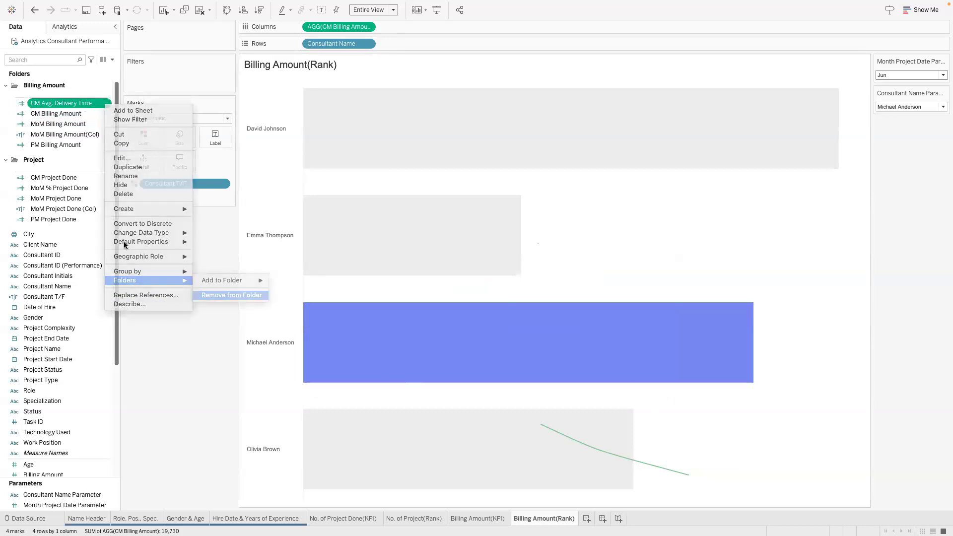
pyautogui.click(224, 296)
# - Create a folder named AVg. Delivery Time for the CM Avg. Delivery Time field
pyautogui.click(108, 468)
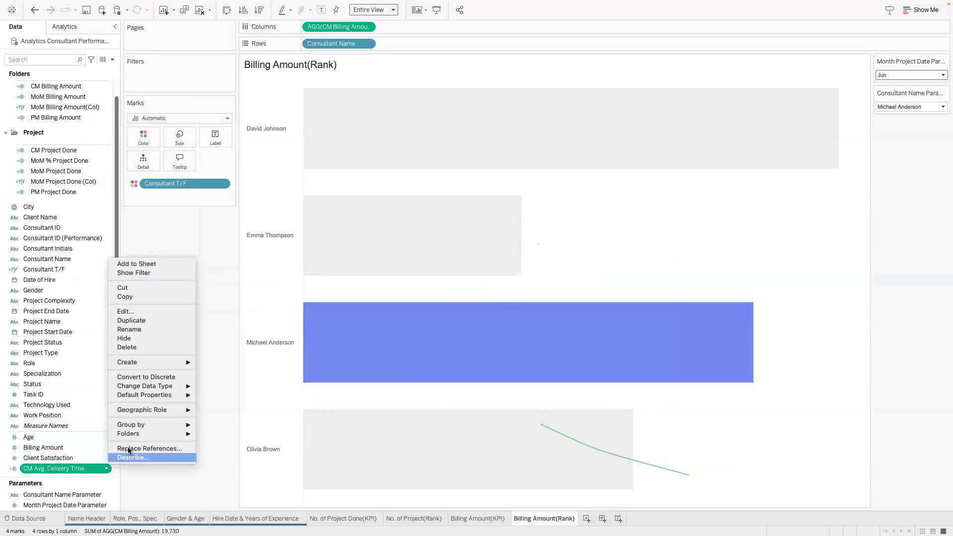
pyautogui.moveTo(185, 434)
pyautogui.moveTo(188, 435)
pyautogui.click(215, 450)
pyautogui.write('AVg. Delivery Time')
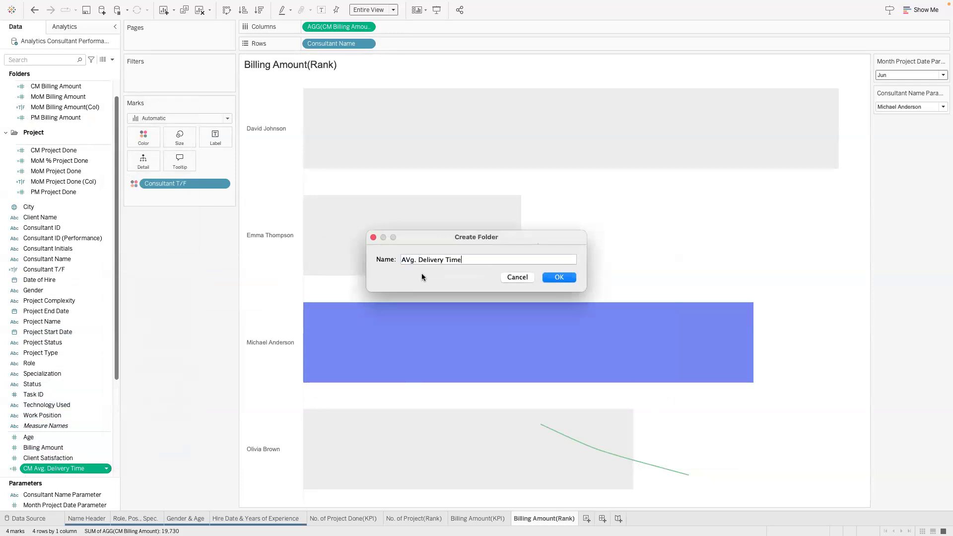
pyautogui.press('Return')
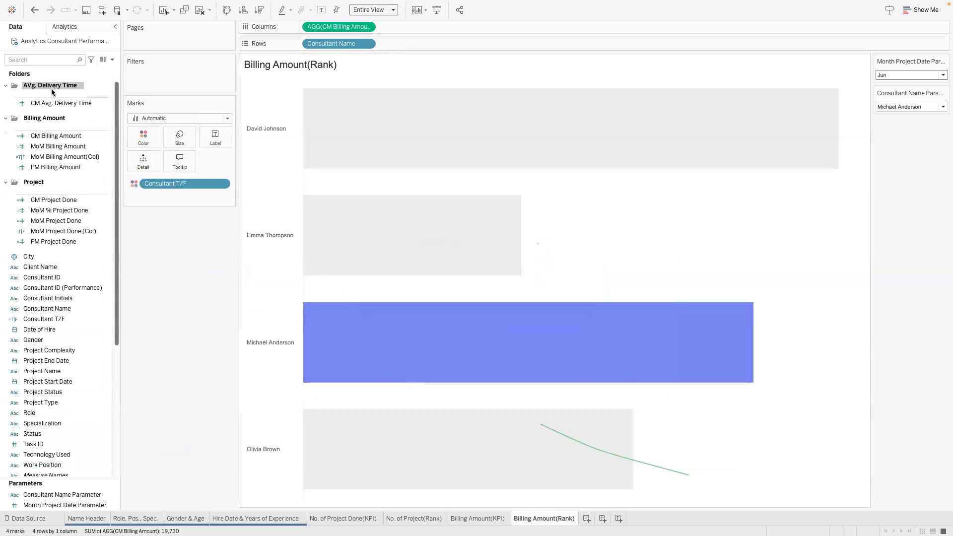
# - Duplicate the PM Billing Amount field and name the copy PM Avg. Delivery Time
pyautogui.click(75, 102)
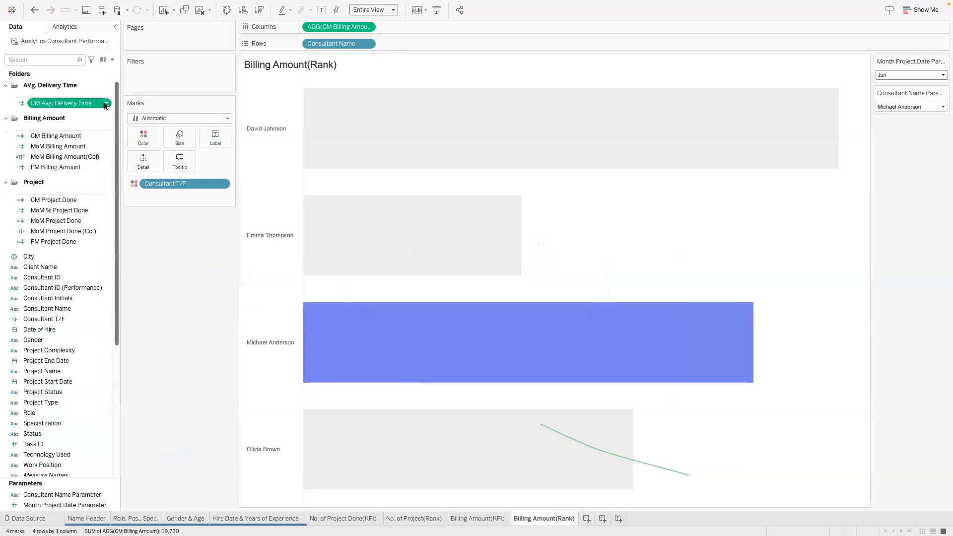
pyautogui.rightClick(104, 168)
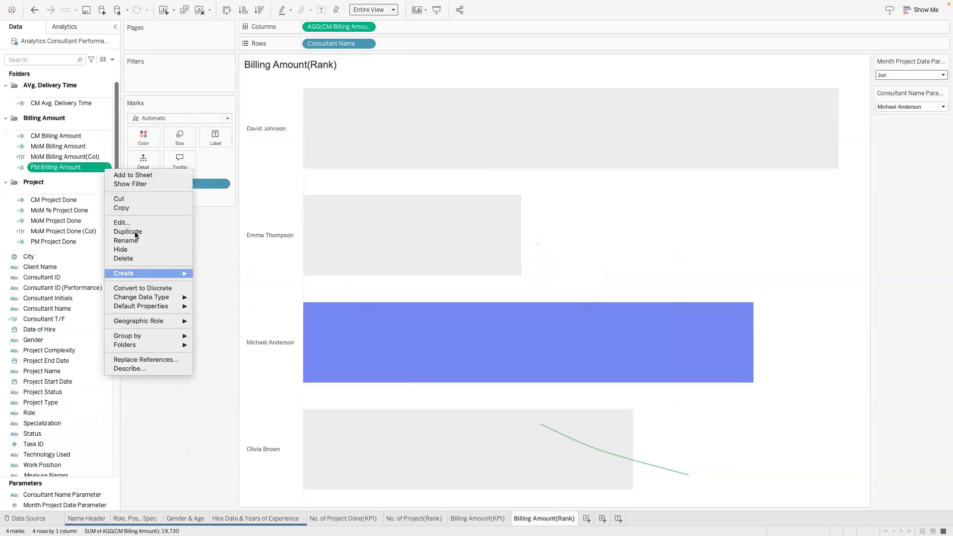
pyautogui.click(127, 231)
pyautogui.rightClick(104, 177)
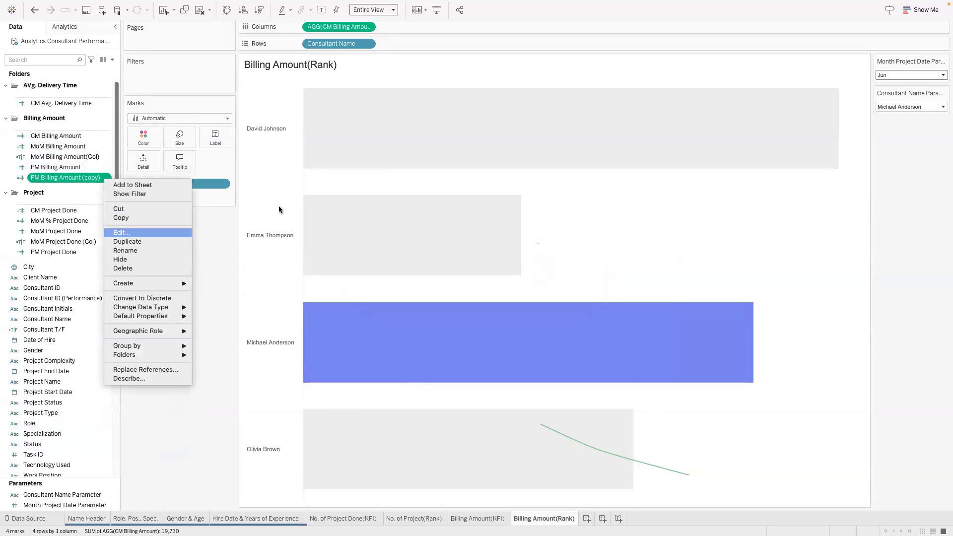
pyautogui.click(122, 232)
pyautogui.click(340, 253)
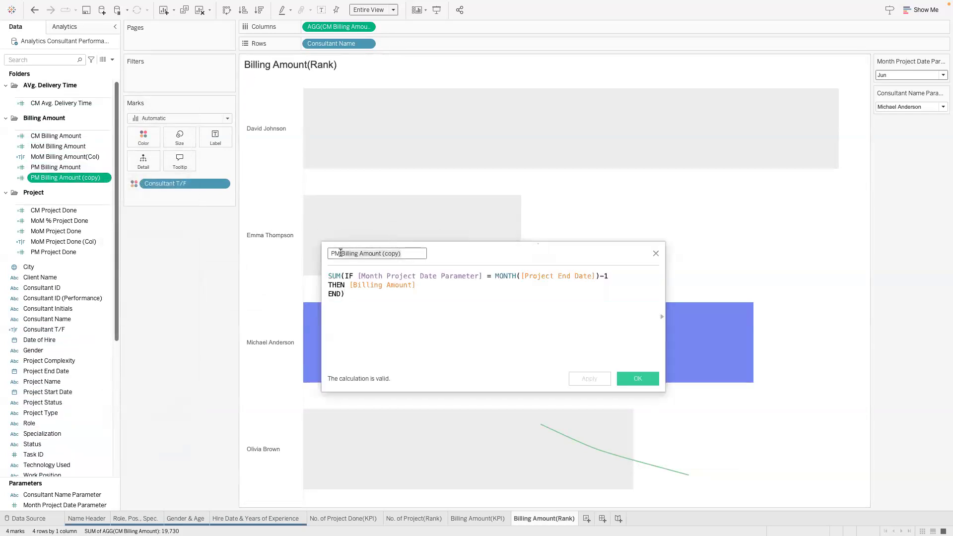
pyautogui.write('Avg. Delivery Time')
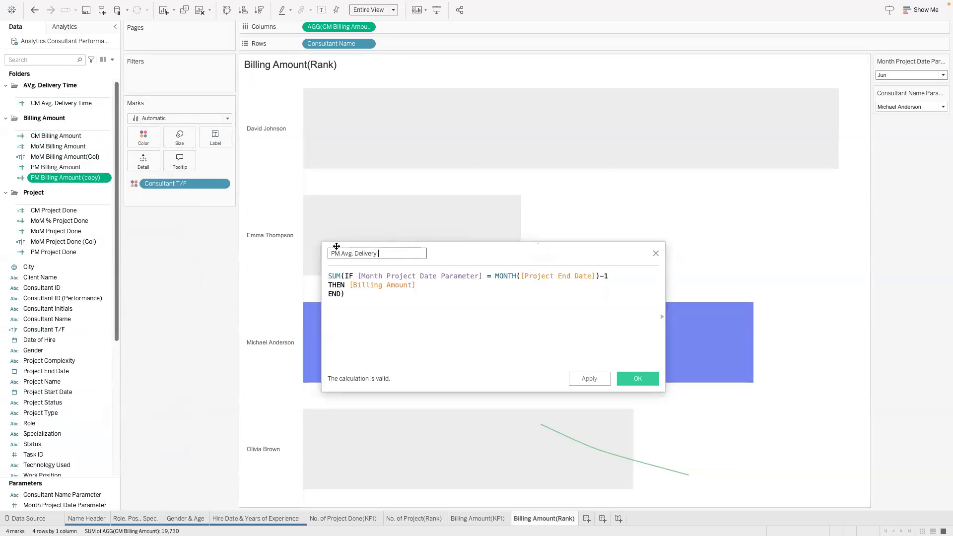
# - Make PM Avg. Delivery Time use AVG of [Time to Deliver (days)] and move it into the AVg. Delivery Time folder
pyautogui.doubleClick(352, 284)
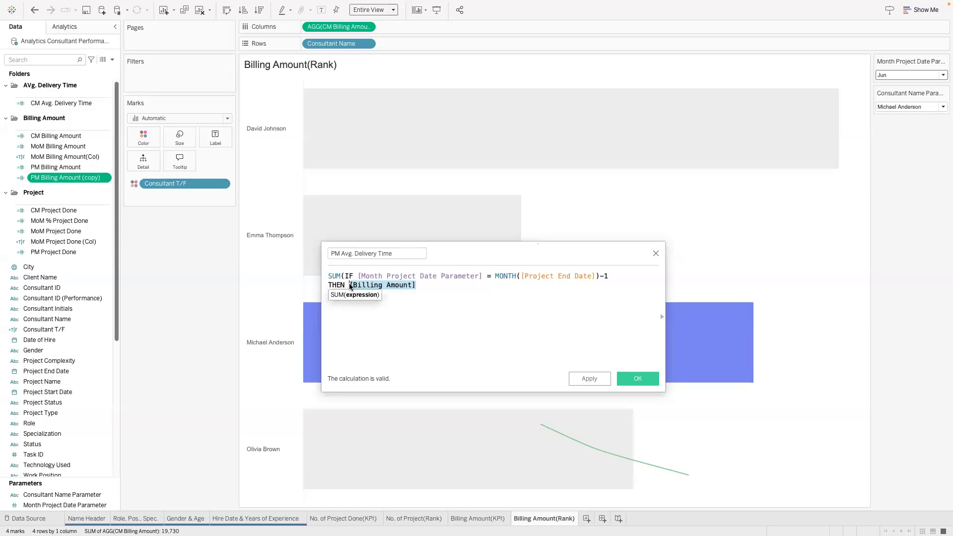
pyautogui.write('Time')
pyautogui.press('Return')
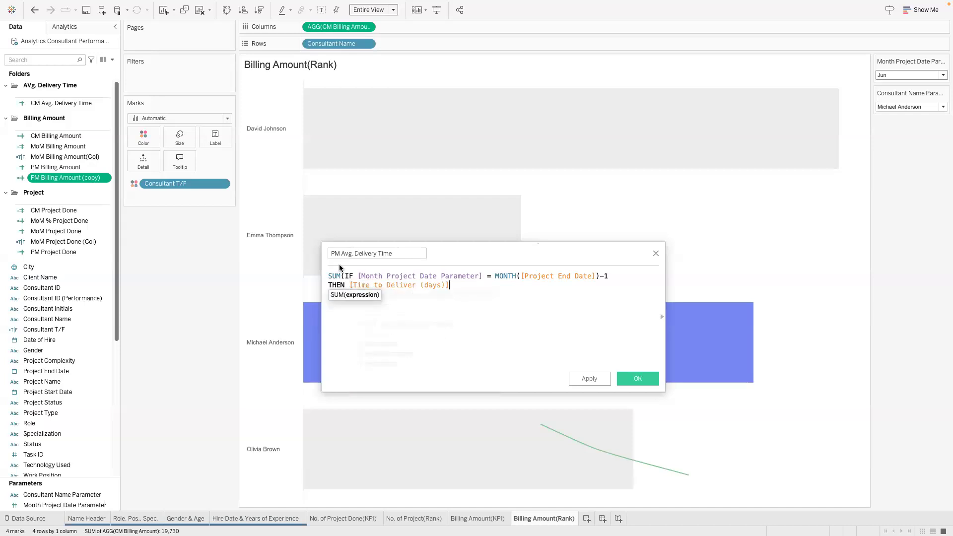
pyautogui.doubleClick(335, 276)
pyautogui.write('AVHG')
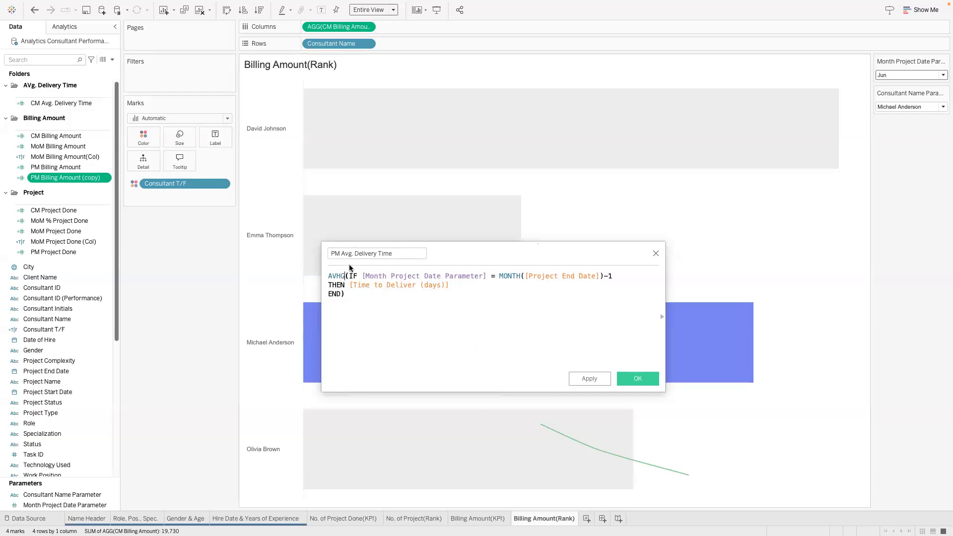
pyautogui.press('BackSpace')
pyautogui.write('G')
pyautogui.click(577, 314)
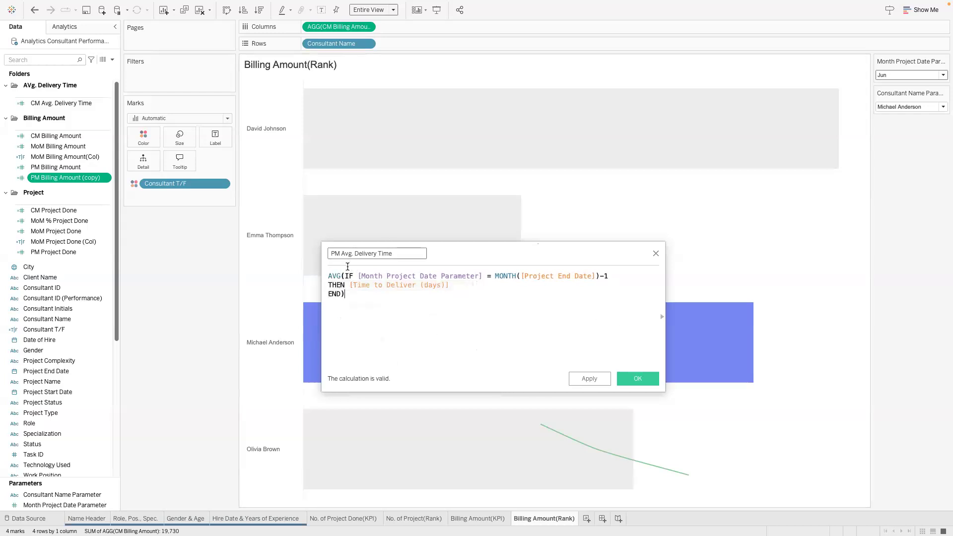
pyautogui.click(629, 378)
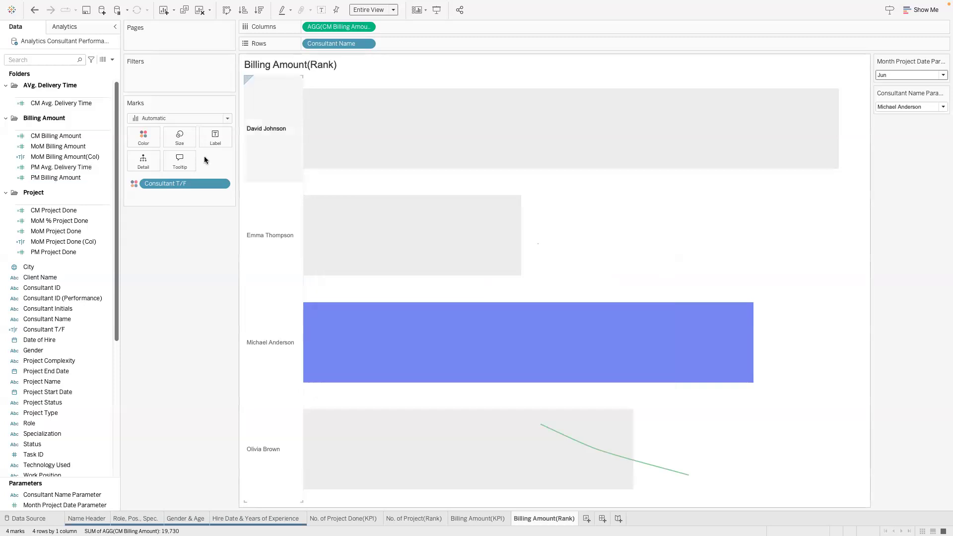
pyautogui.moveTo(47, 169); pyautogui.dragTo(63, 109)
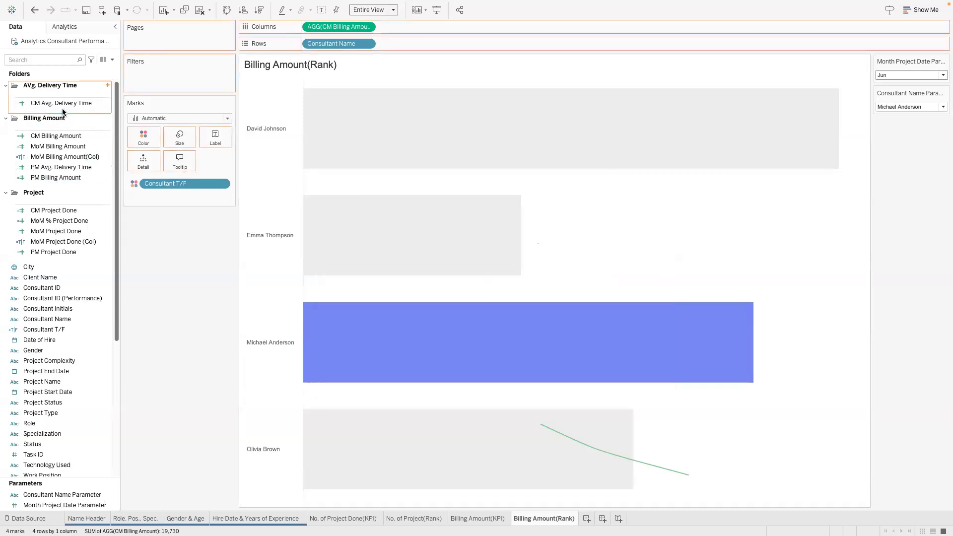
# - Check the formula of the MoM Billing Amount field and duplicate that field
pyautogui.click(104, 157)
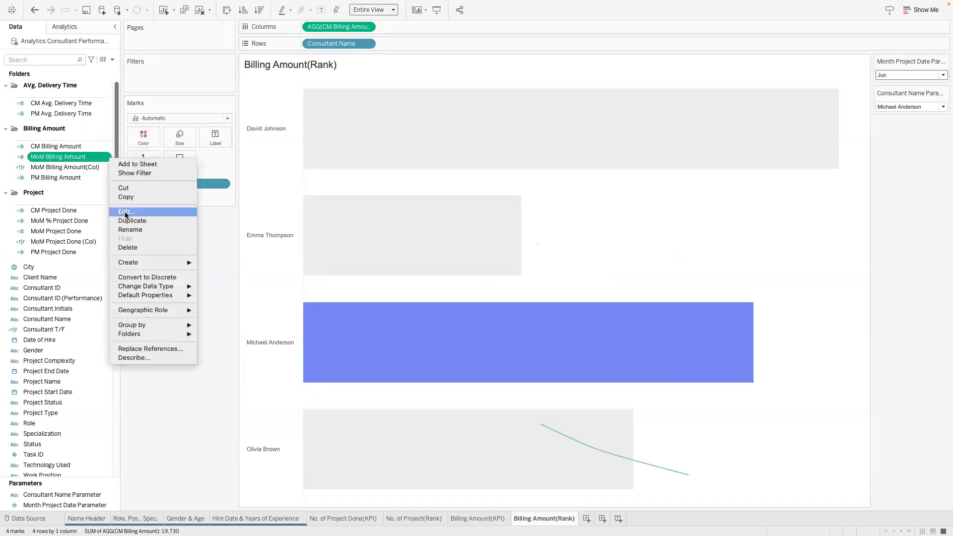
pyautogui.click(144, 214)
pyautogui.click(656, 253)
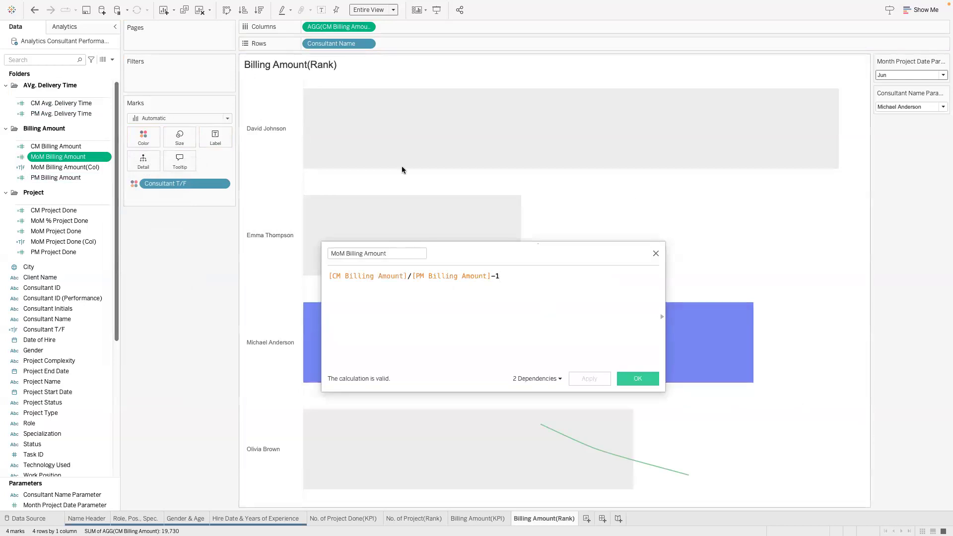
pyautogui.click(107, 157)
pyautogui.press('Return')
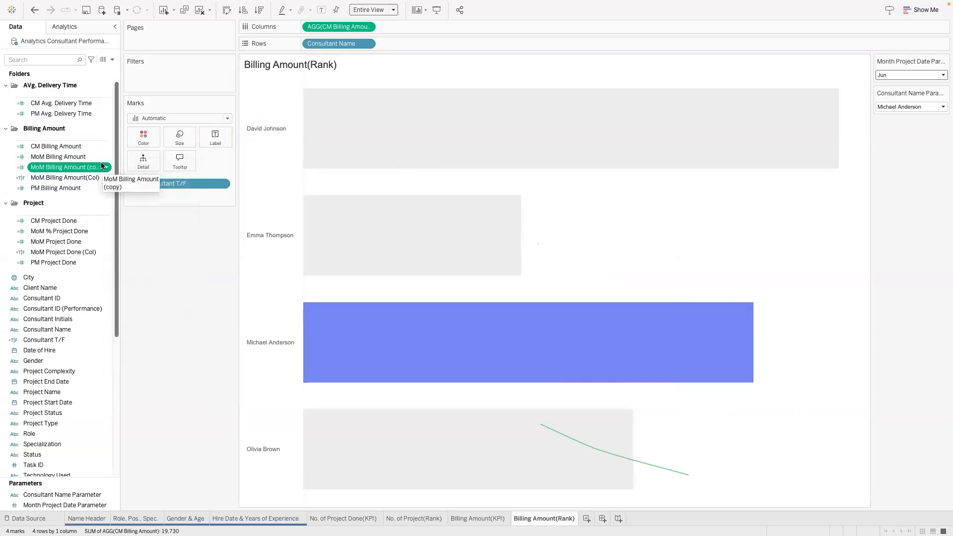
pyautogui.click(244, 258)
# - Open the MoM Billing Amount copy for editing and rename it MoM Avg. Delivery Time
pyautogui.click(107, 167)
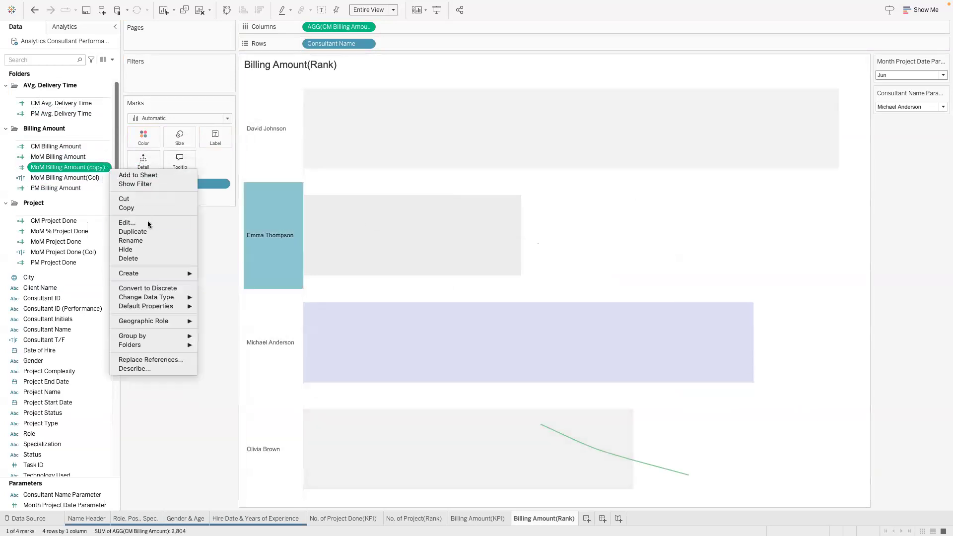
pyautogui.press('Return')
pyautogui.moveTo(409, 254); pyautogui.dragTo(348, 254)
pyautogui.write('Avg. Delivery Time')
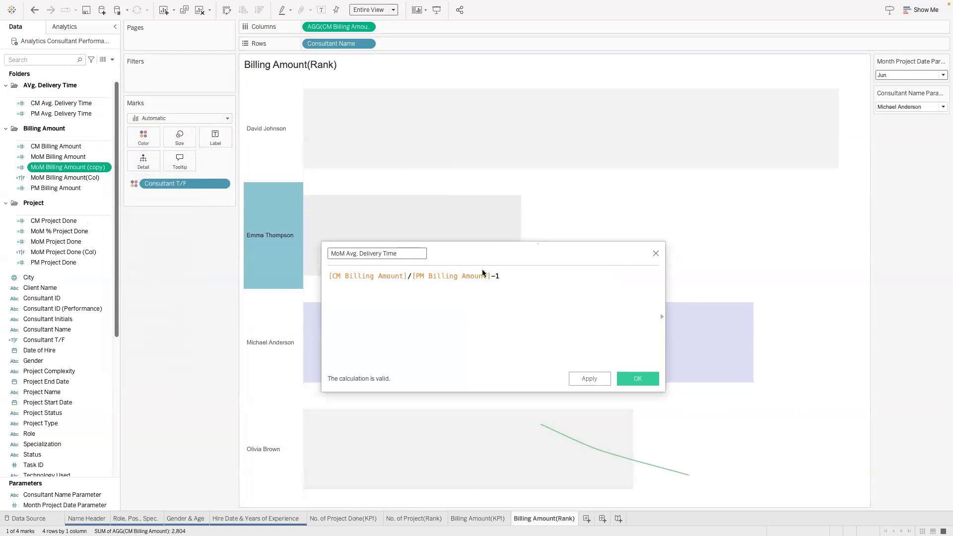
# - Put CM Avg. Delivery Time into the MoM Avg. Delivery Time formula and move the field into the AVg. Delivery Time folder
pyautogui.moveTo(61, 102); pyautogui.dragTo(567, 328)
pyautogui.click(630, 378)
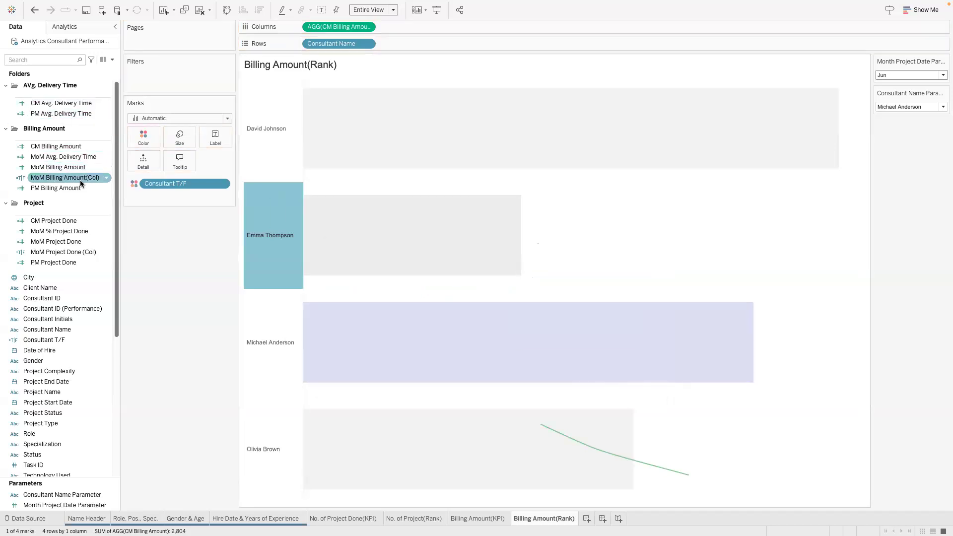
pyautogui.moveTo(80, 158); pyautogui.dragTo(82, 110)
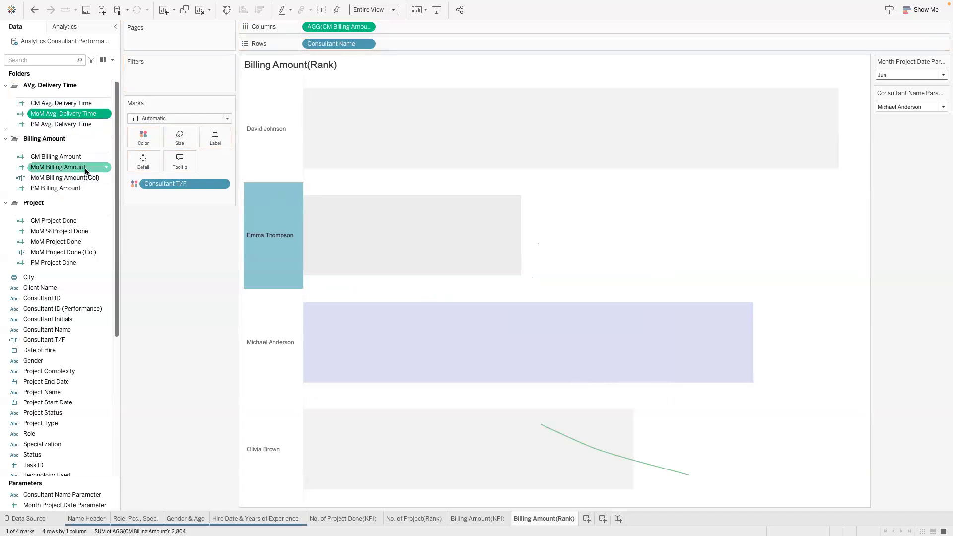
# - Create a calculated field MoM AVg. Delivery Time(Col) with the formula [MoM Avg. Delivery Time]>0
pyautogui.click(108, 116)
pyautogui.moveTo(159, 221)
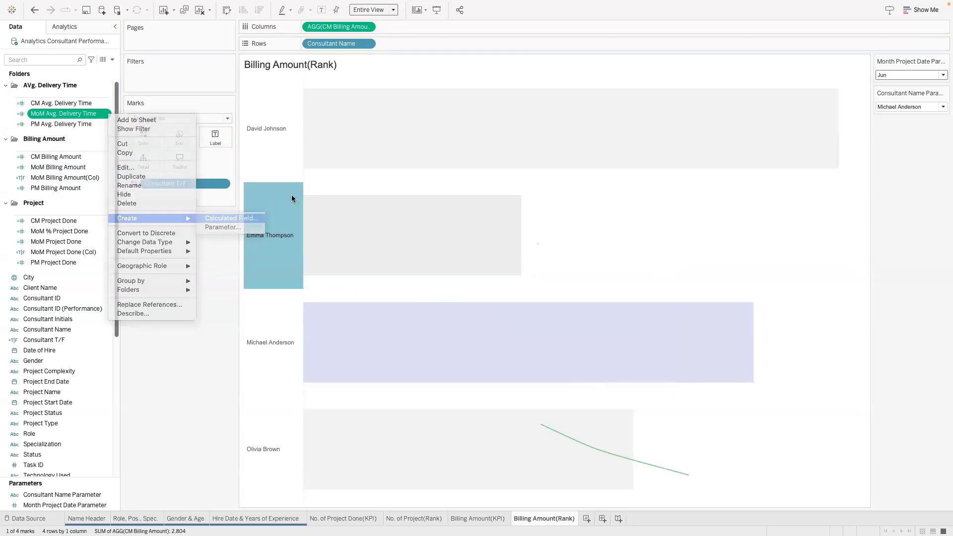
pyautogui.click(233, 218)
pyautogui.write('MoM AVg')
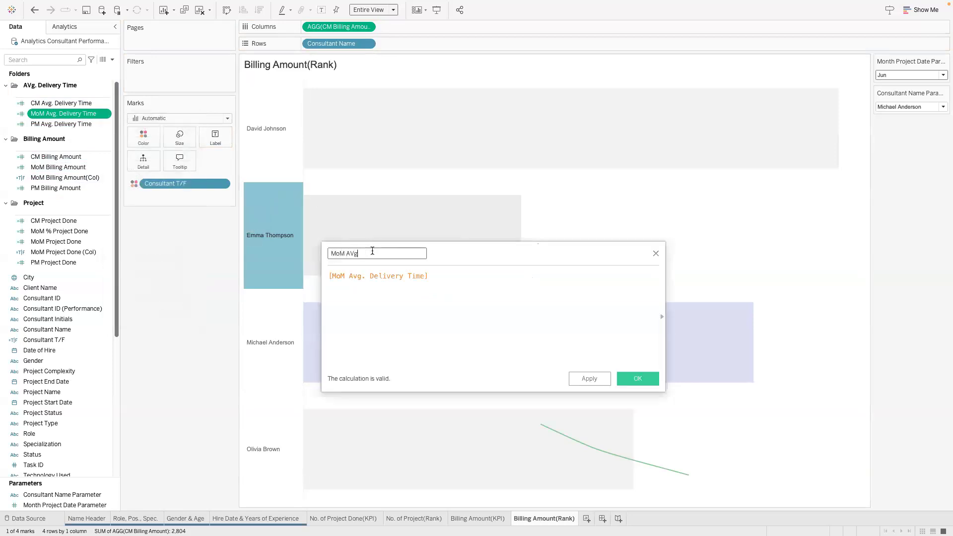
pyautogui.write('. Delivery Time(Col')
pyautogui.click(437, 272)
pyautogui.write('>0')
pyautogui.click(628, 380)
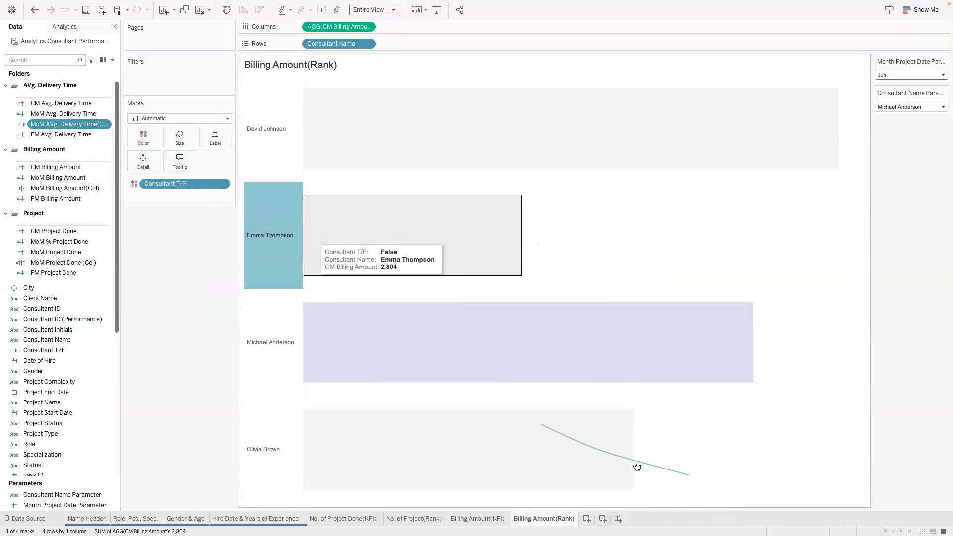
# - Duplicate the Billing Amount(KPI) worksheet and rename the copy Avg. Delivery Time(KPI)
pyautogui.rightClick(497, 518)
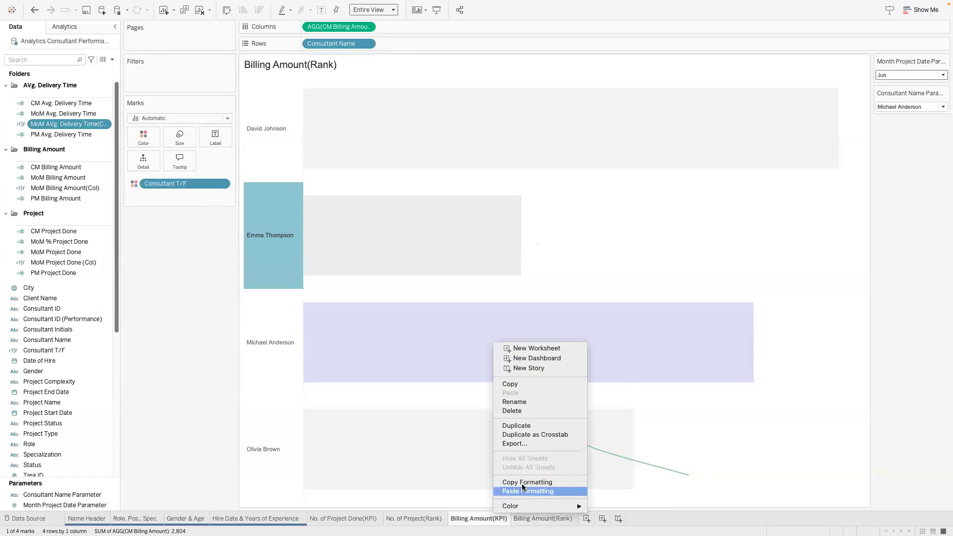
pyautogui.click(529, 426)
pyautogui.moveTo(568, 522); pyautogui.dragTo(620, 516)
pyautogui.doubleClick(617, 515)
pyautogui.write('A')
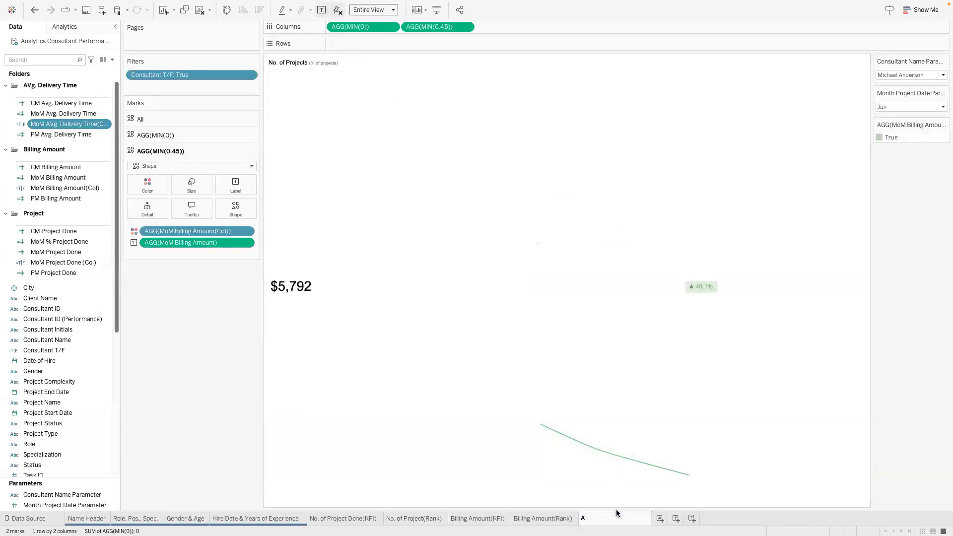
pyautogui.write('vg. Delivcery Time(K')
pyautogui.write('PI)')
pyautogui.press('Return')
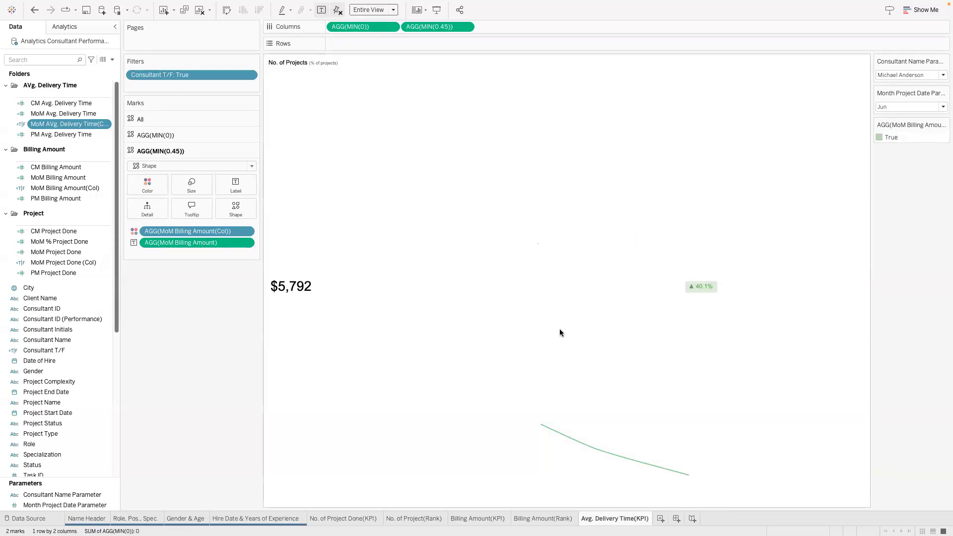
# - Replace the label field on the AGG(MIN(0)) marks with CM Avg. Delivery Time
pyautogui.click(152, 135)
pyautogui.click(81, 104)
pyautogui.moveTo(79, 104); pyautogui.dragTo(195, 217)
# - Format CM Avg. Delivery Time as a custom number with one decimal place and open its label text for editing
pyautogui.click(244, 218)
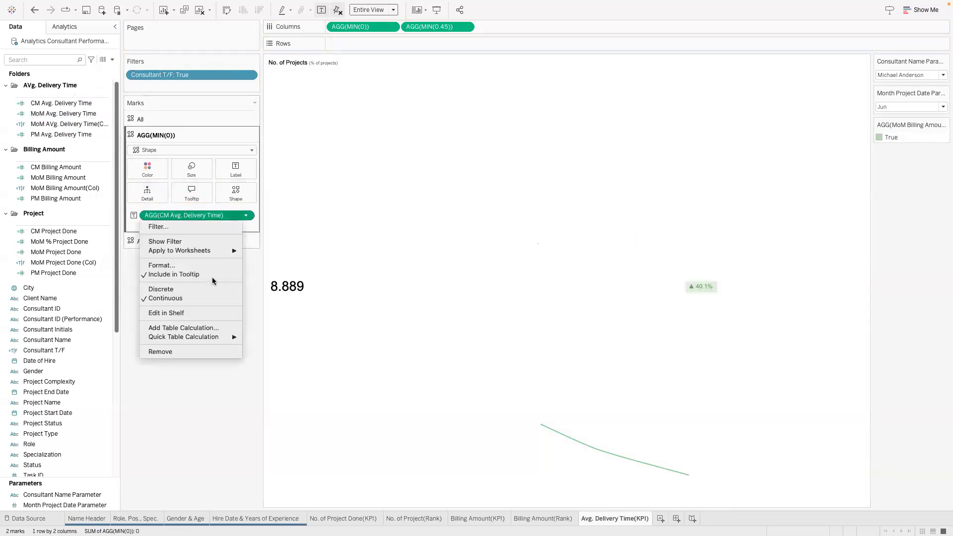
pyautogui.click(189, 265)
pyautogui.click(91, 130)
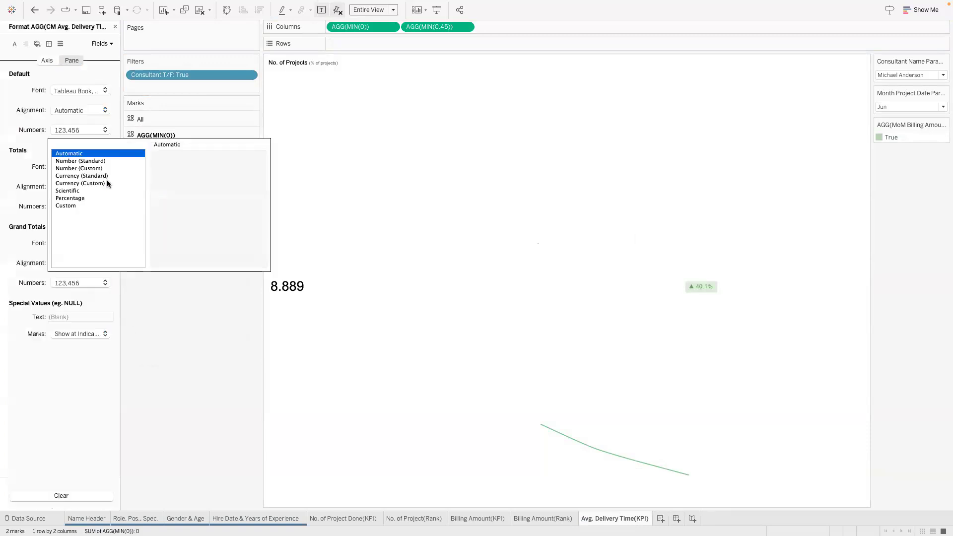
pyautogui.click(94, 168)
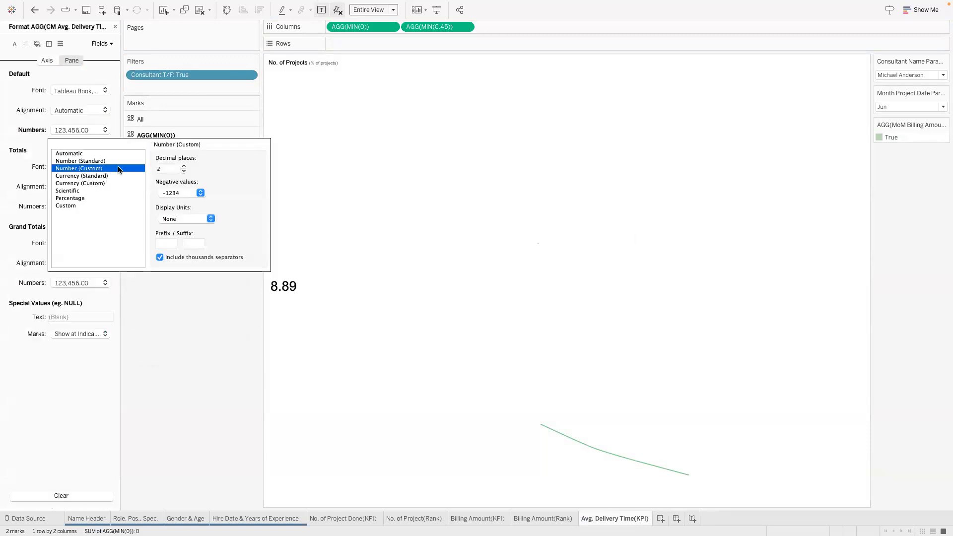
pyautogui.click(183, 171)
pyautogui.click(225, 298)
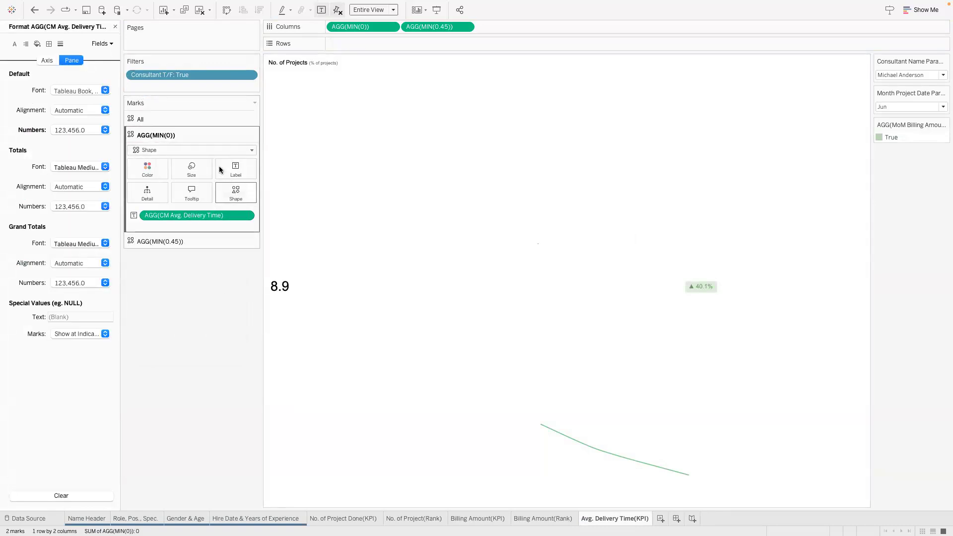
pyautogui.click(235, 169)
pyautogui.click(322, 220)
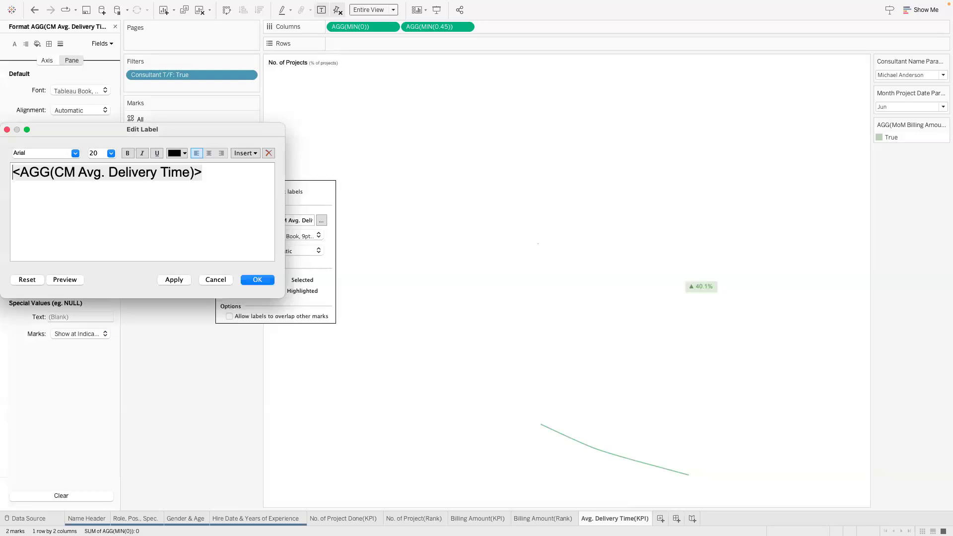
# - Switch to the Analytics Consultant Performance workbook in Excel and format Project Start Date on the Performance sheet as Short Date
pyautogui.moveTo(624, 534)
pyautogui.click(639, 517)
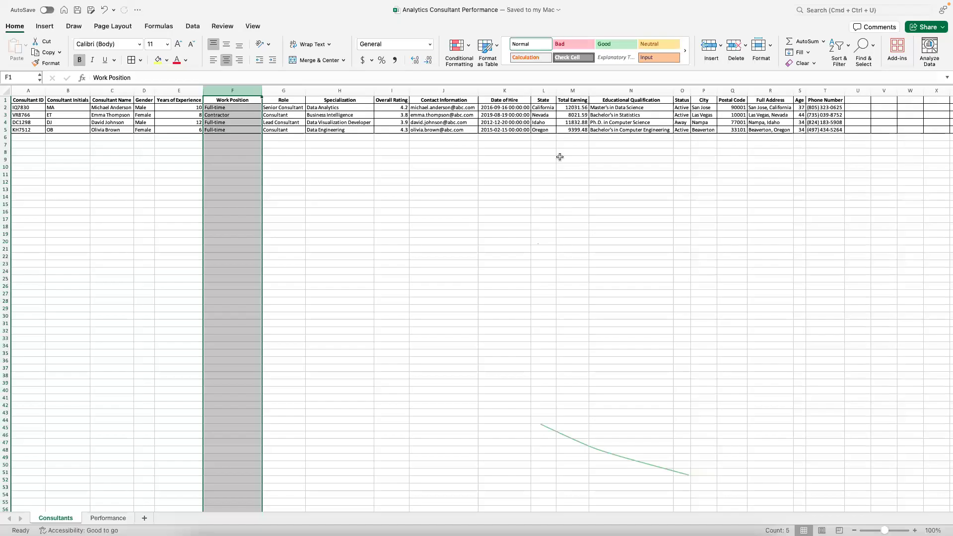
pyautogui.click(126, 518)
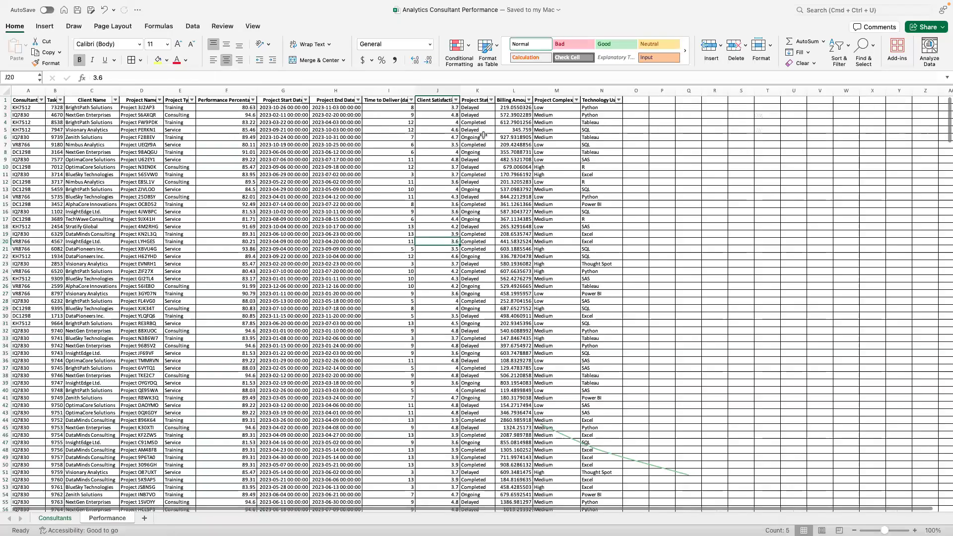
pyautogui.click(386, 91)
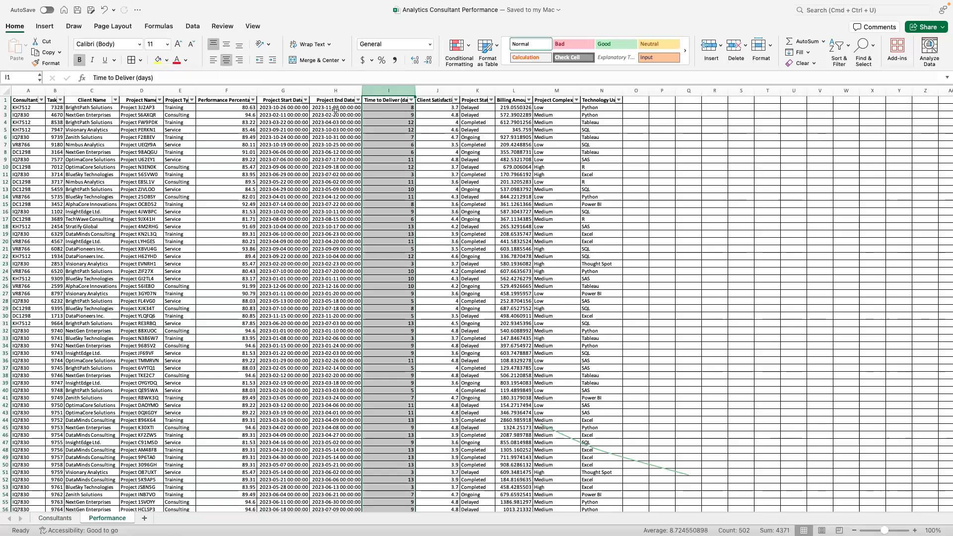
pyautogui.click(430, 45)
pyautogui.click(402, 134)
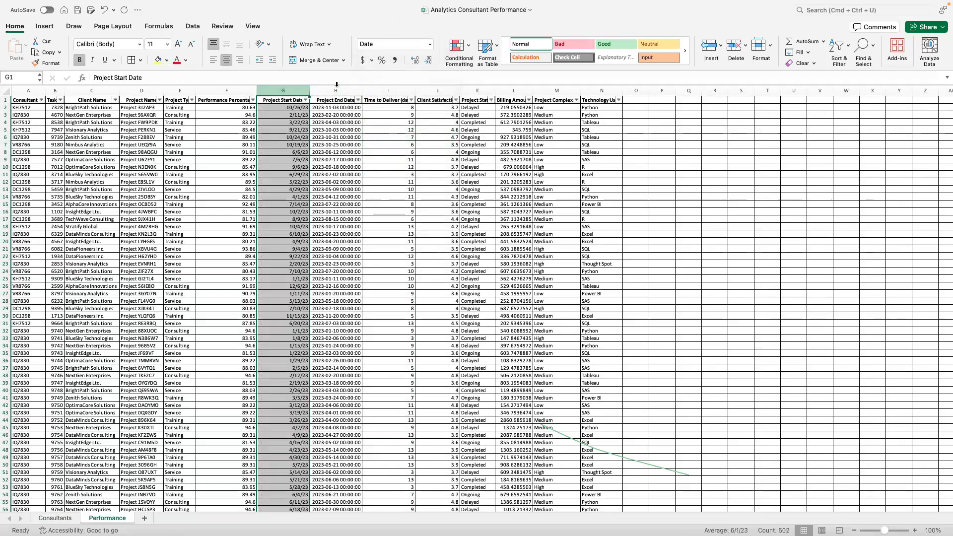
# - Format the Project End Date column as Short Date
pyautogui.click(327, 91)
pyautogui.click(430, 44)
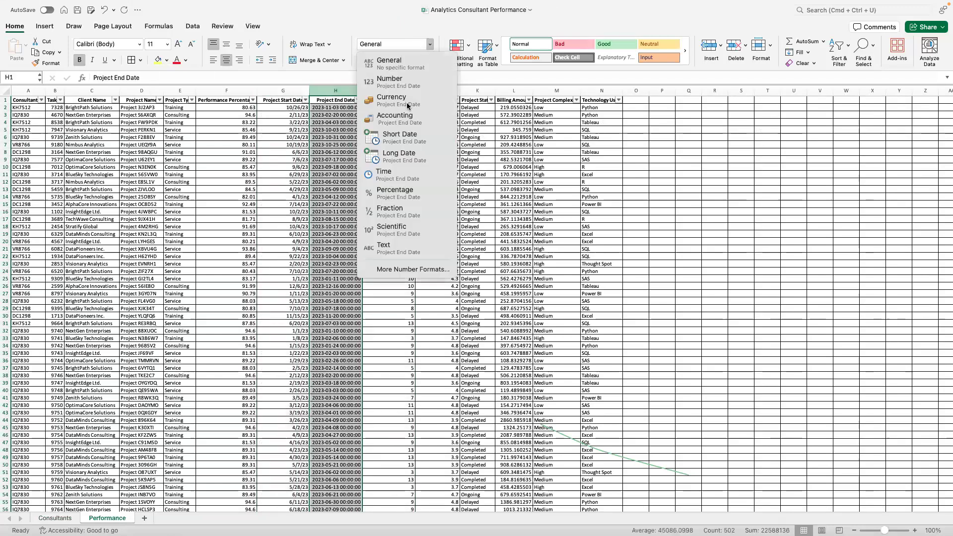
pyautogui.click(399, 156)
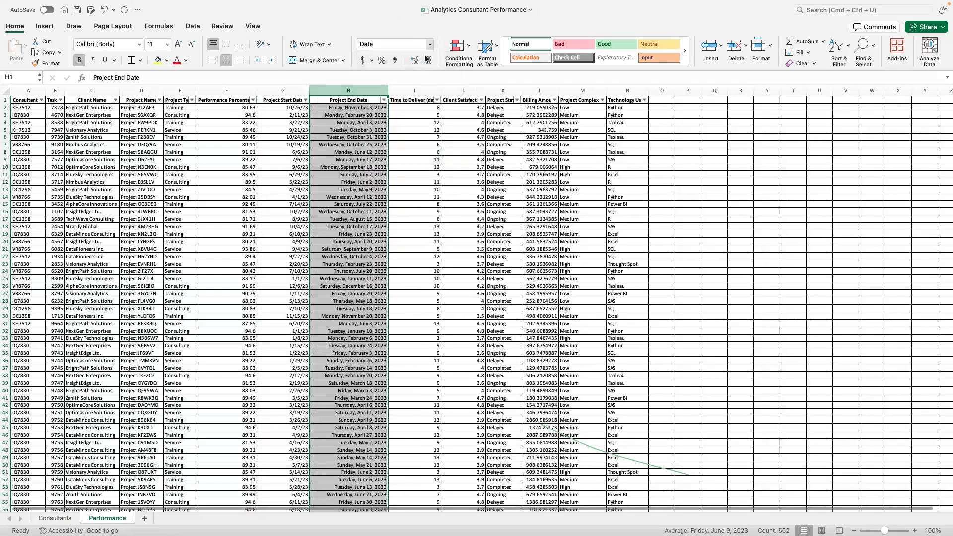
pyautogui.click(430, 45)
pyautogui.click(401, 135)
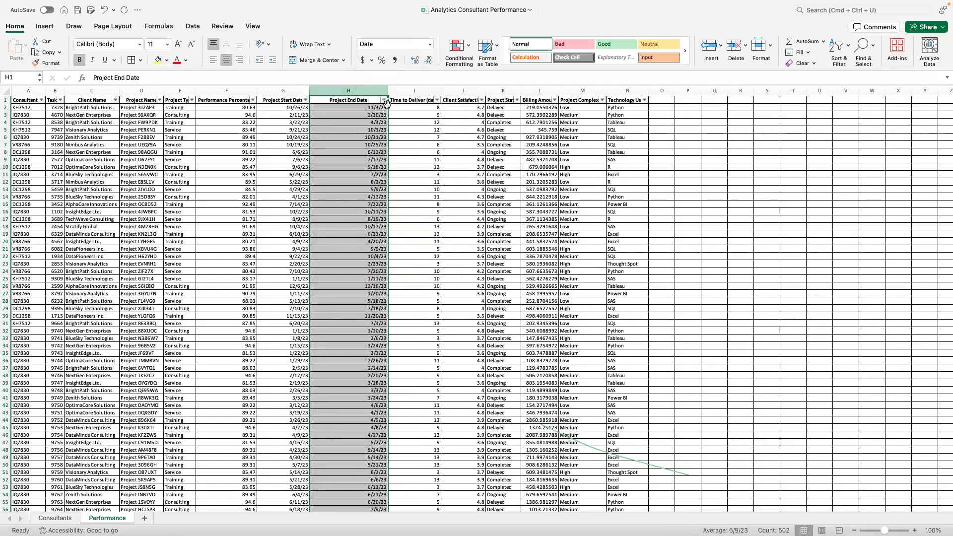
# - Compare the first project's start and end dates with its Time to Deliver value to find the unit
pyautogui.click(316, 107)
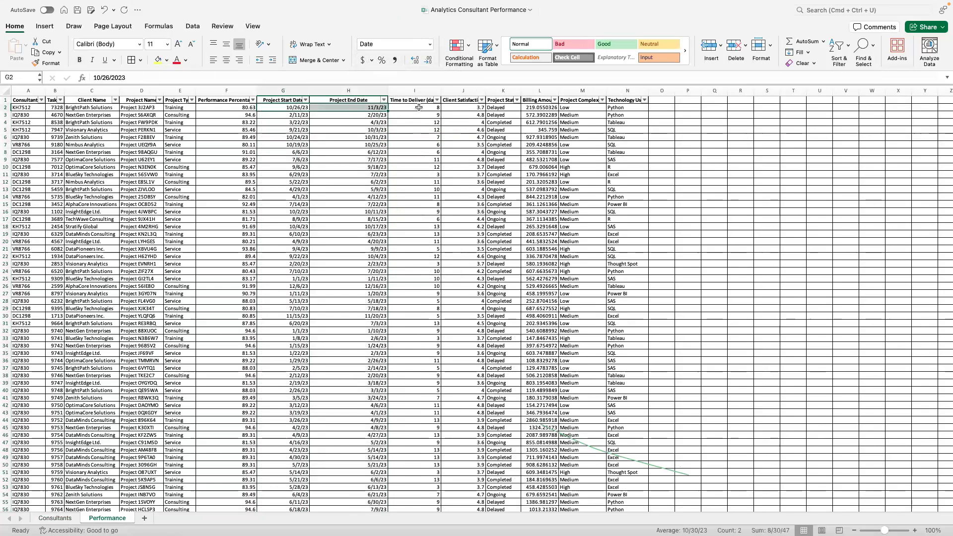
pyautogui.click(399, 107)
pyautogui.press('Left')
pyautogui.press('Left')
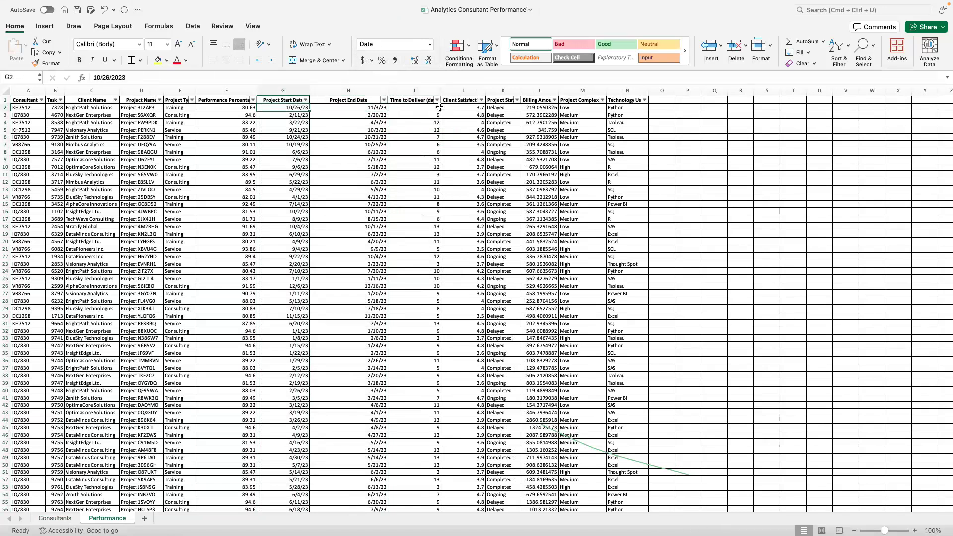
pyautogui.click(441, 107)
pyautogui.click(426, 109)
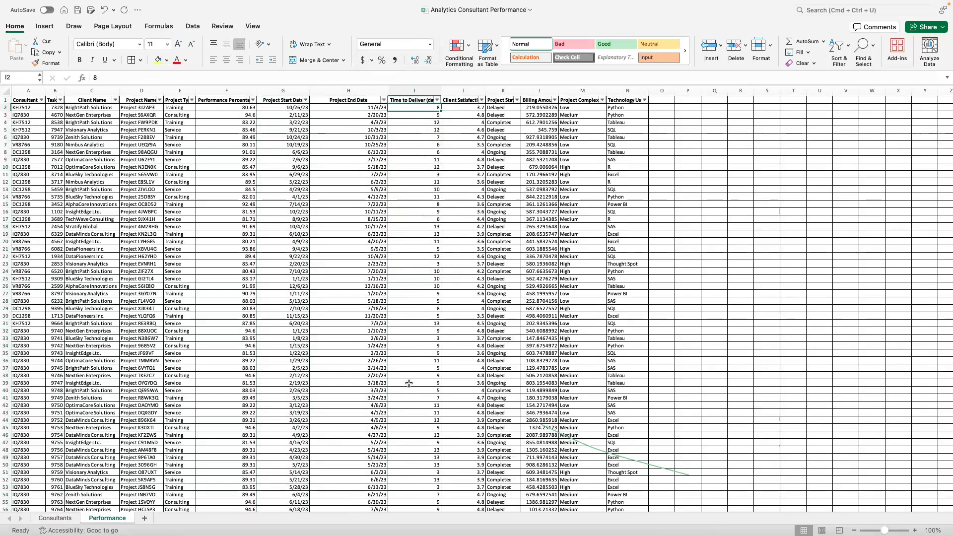
pyautogui.click(299, 107)
pyautogui.click(377, 108)
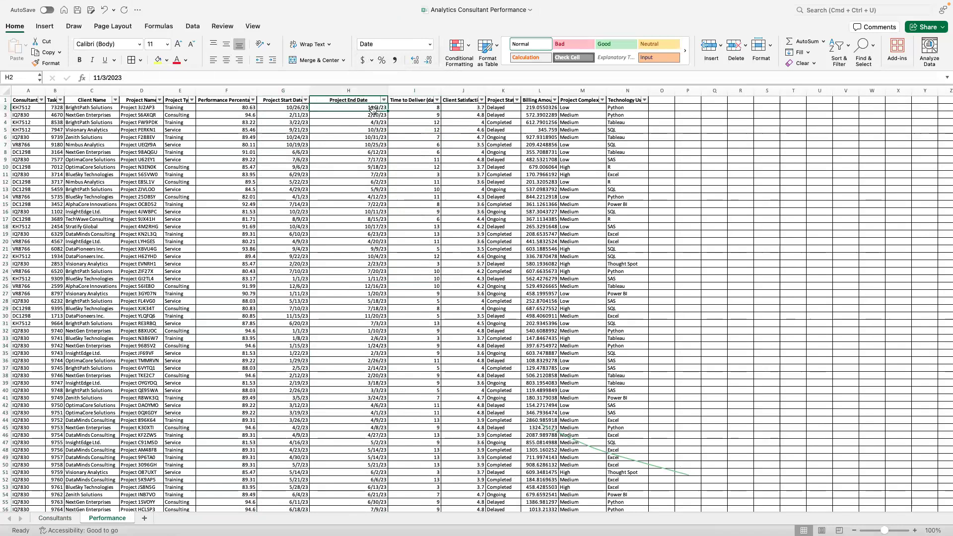
pyautogui.click(434, 108)
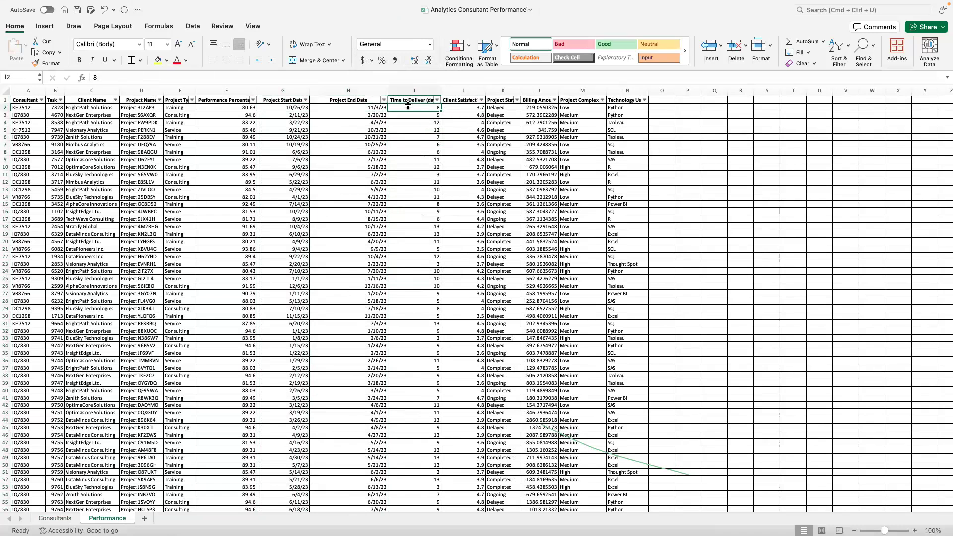
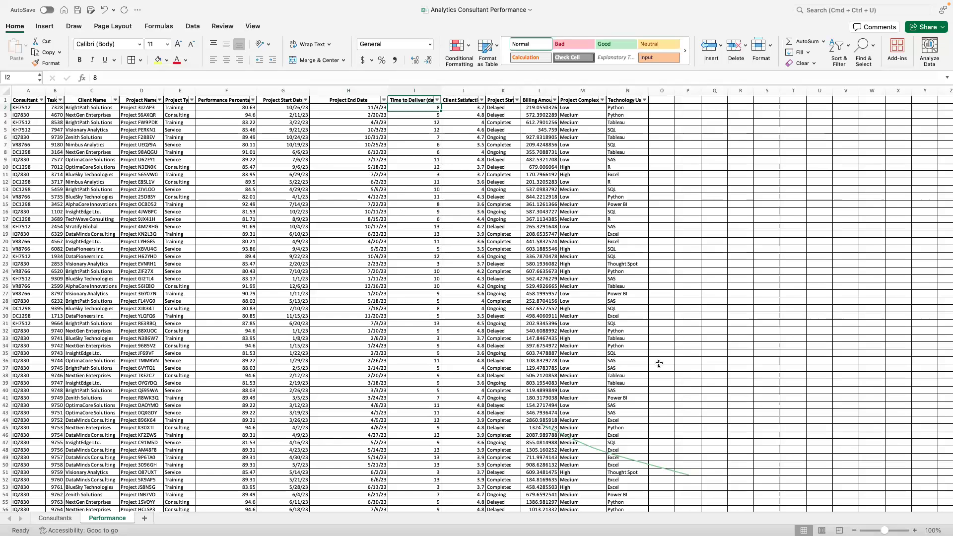
# - Switch back to Tableau and add "days" in a smaller font size after the CM Avg. Delivery Time label
pyautogui.moveTo(710, 501)
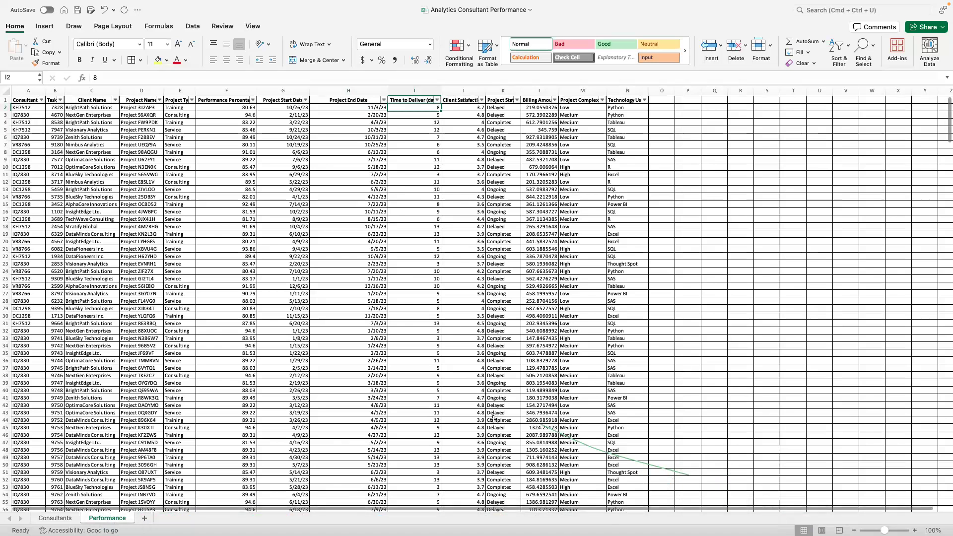
pyautogui.click(685, 516)
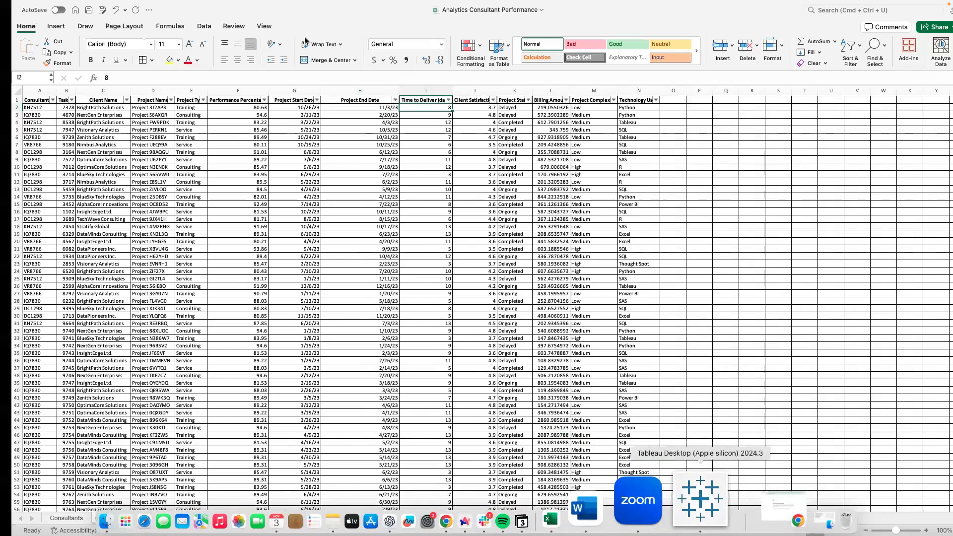
pyautogui.write('Delivery Time)>days')
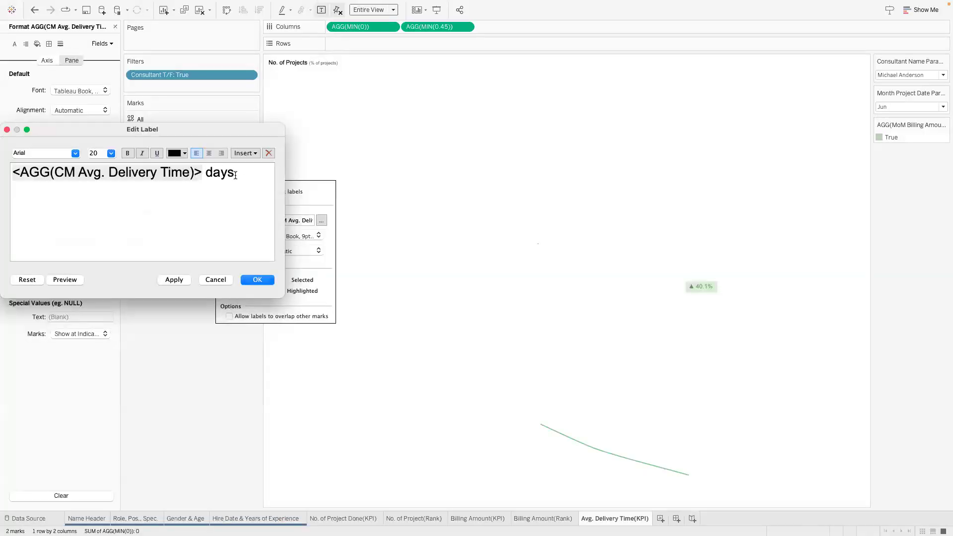
pyautogui.moveTo(208, 173); pyautogui.dragTo(253, 174)
pyautogui.click(111, 153)
pyautogui.click(102, 168)
pyautogui.click(411, 280)
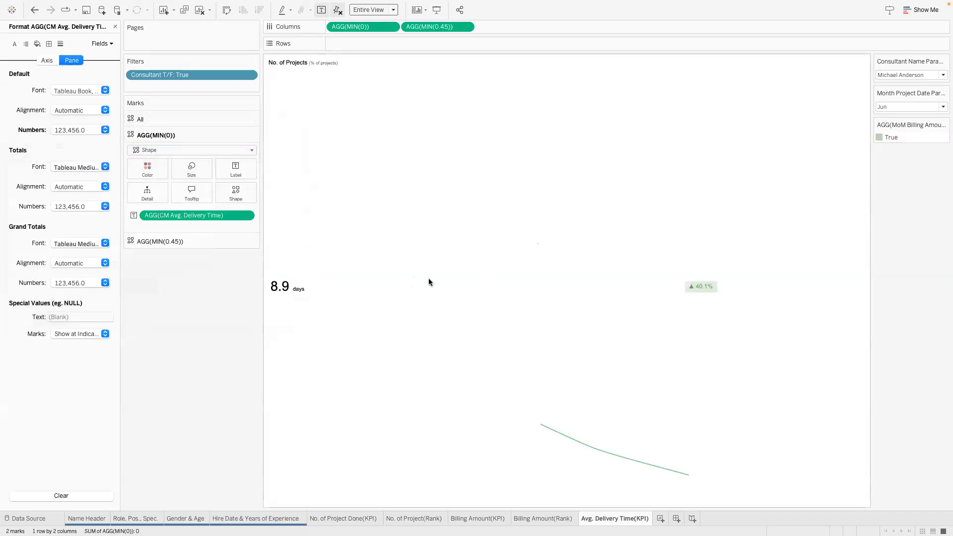
# - Set the number format of CM Avg. Delivery Time to zero decimal places
pyautogui.click(96, 130)
pyautogui.click(185, 172)
pyautogui.click(308, 209)
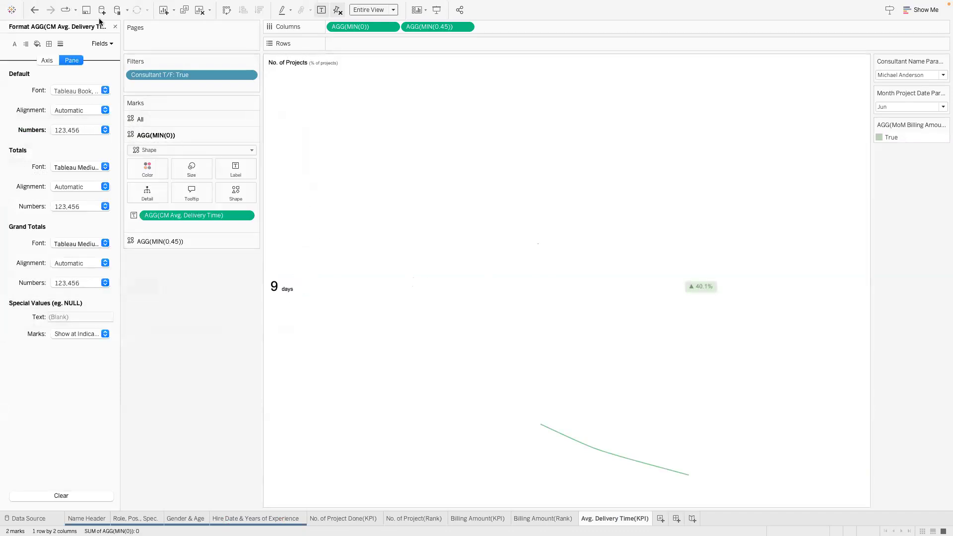
pyautogui.click(114, 28)
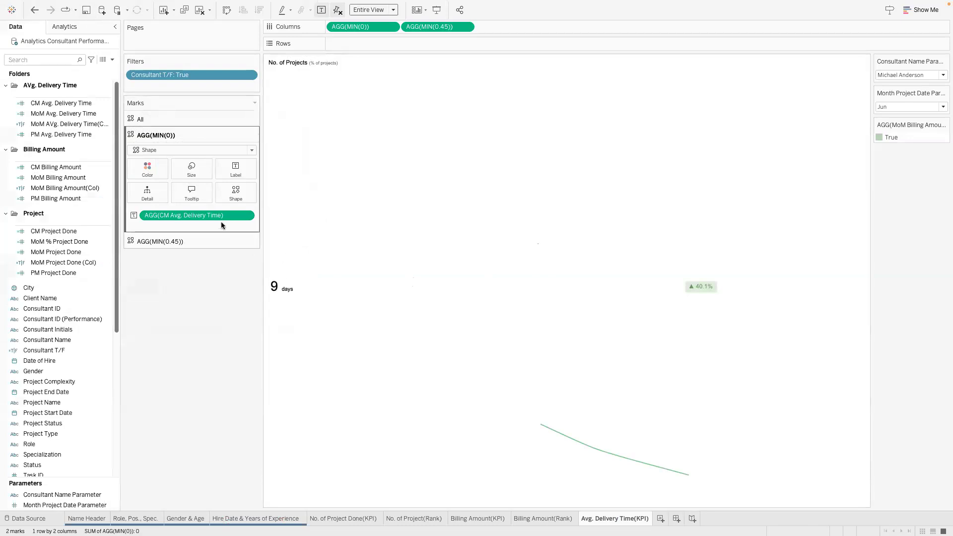
# - On the AGG(MIN(0.45)) marks, replace the label with MoM Avg. Delivery Time and the color field with MoM AVg. Delivery Time(Col)
pyautogui.click(160, 241)
pyautogui.moveTo(53, 110)
pyautogui.mouseDown()
pyautogui.moveTo(196, 237)
pyautogui.moveTo(193, 244)
pyautogui.mouseUp()
pyautogui.moveTo(192, 242); pyautogui.dragTo(190, 239)
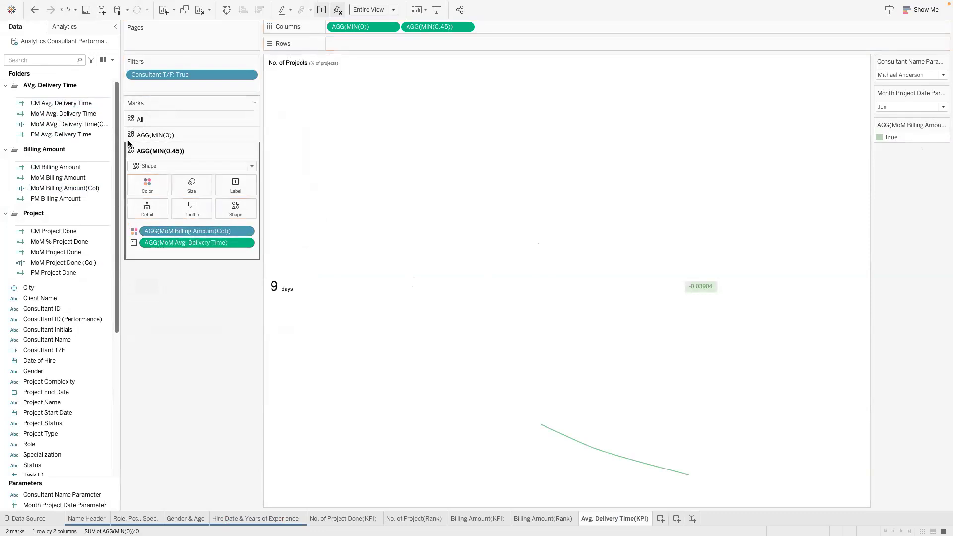
pyautogui.moveTo(95, 124); pyautogui.dragTo(196, 231)
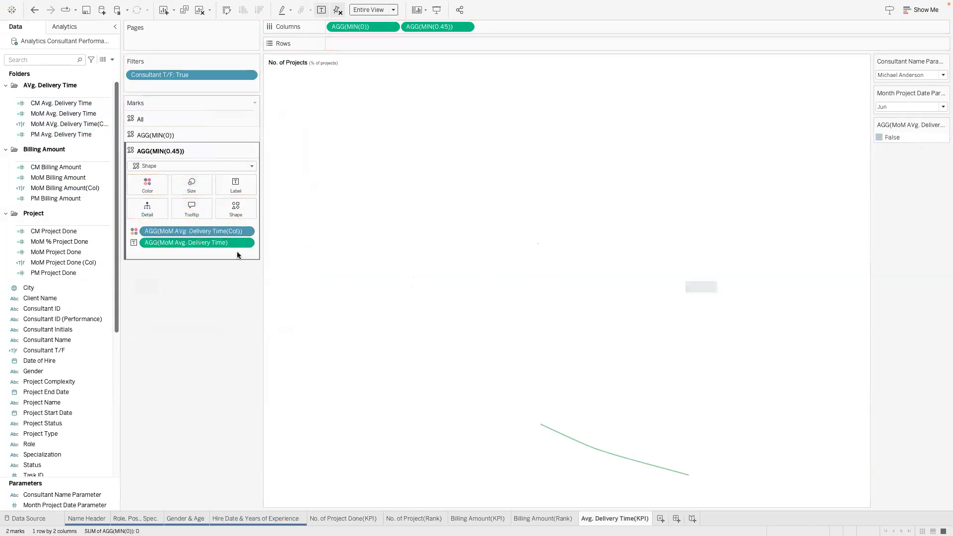
# - Format the MoM Avg. Delivery Time label as a percentage with one decimal place
pyautogui.click(245, 242)
pyautogui.click(104, 148)
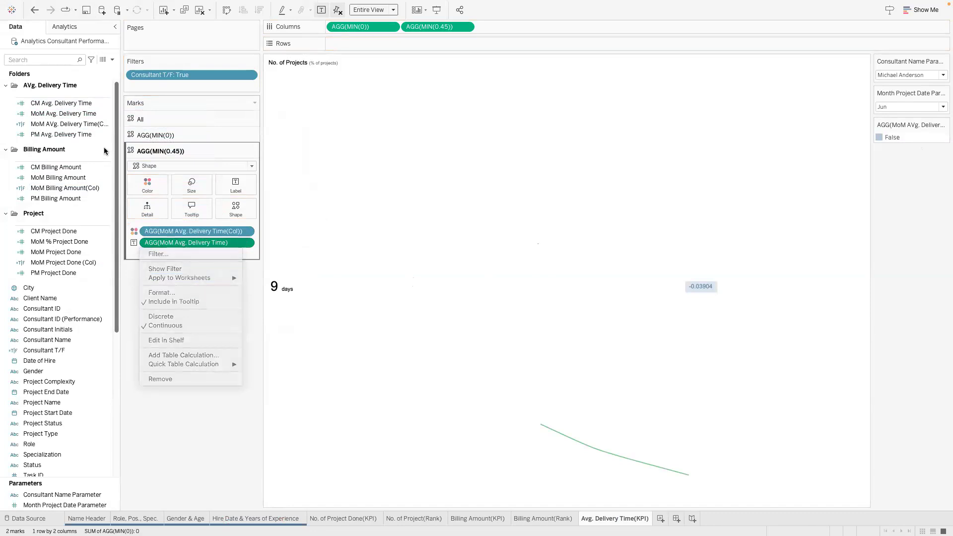
pyautogui.click(246, 242)
pyautogui.click(159, 292)
pyautogui.click(79, 130)
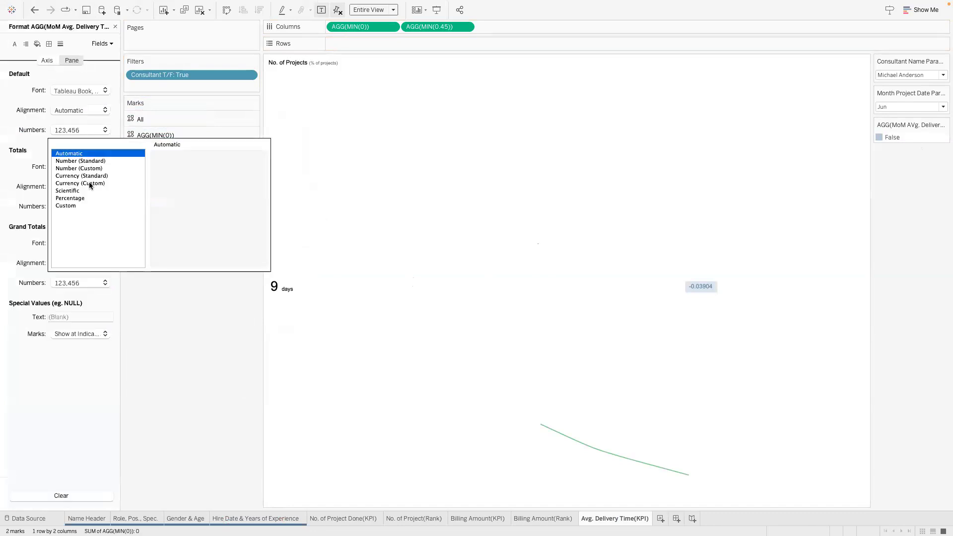
pyautogui.click(91, 198)
pyautogui.click(184, 171)
pyautogui.click(180, 293)
# - Assign red to the False value of MoM AVg. Delivery Time(Col)
pyautogui.doubleClick(891, 137)
pyautogui.click(590, 361)
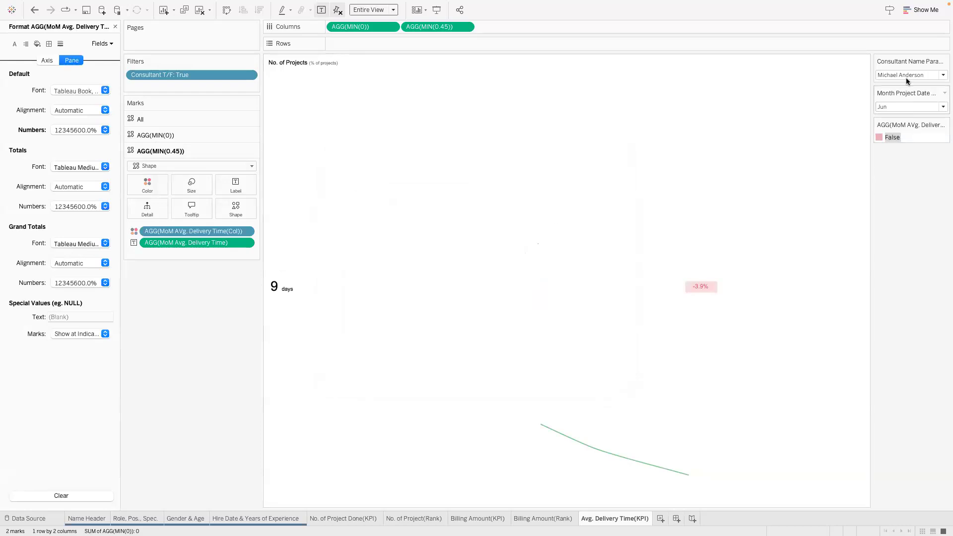
# - Set the Month Project Date Parameter to Aug
pyautogui.click(911, 104)
pyautogui.click(888, 124)
pyautogui.click(885, 107)
pyautogui.click(886, 158)
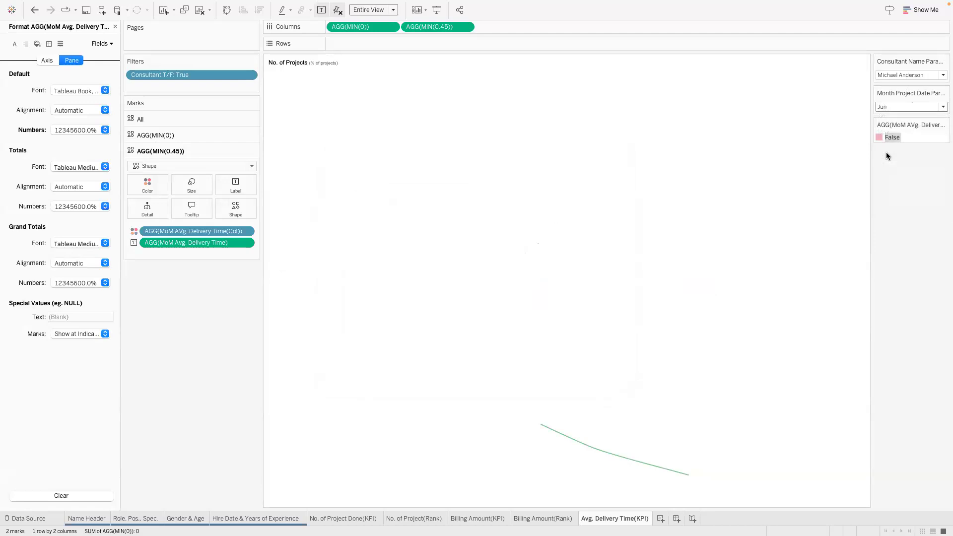
pyautogui.click(893, 107)
pyautogui.click(900, 191)
pyautogui.click(895, 106)
pyautogui.click(899, 175)
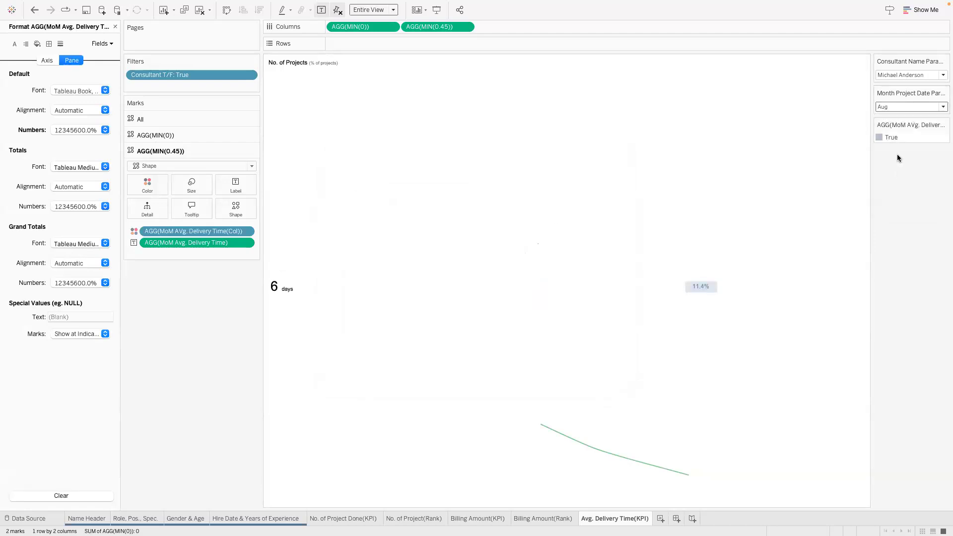
# - Assign green to the True value of MoM AVg. Delivery Time(Col) and close the formatting pane
pyautogui.doubleClick(879, 137)
pyautogui.click(489, 302)
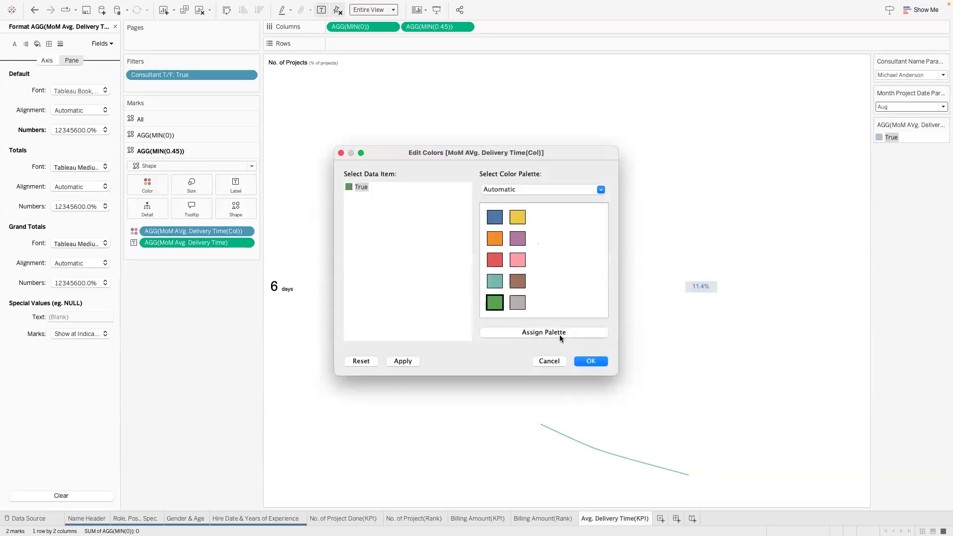
pyautogui.click(590, 361)
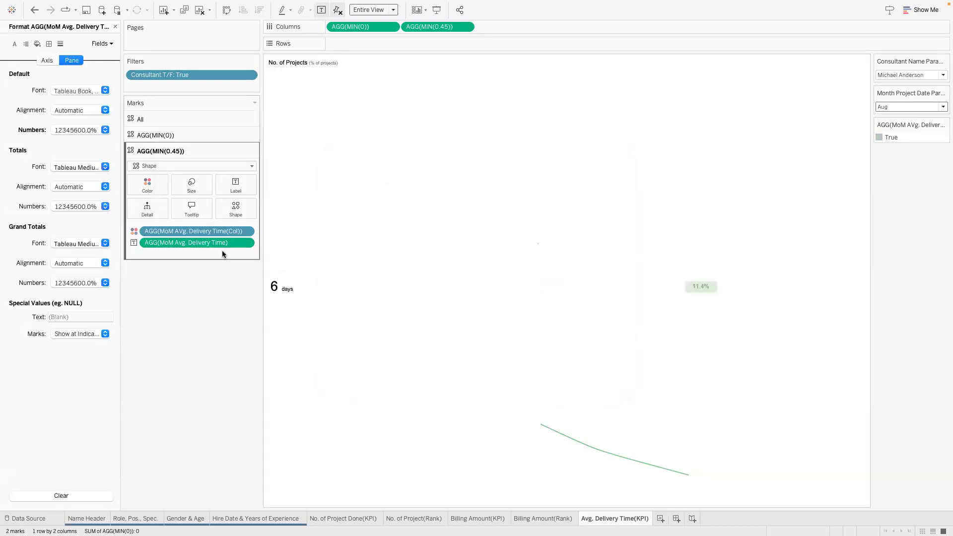
pyautogui.click(115, 27)
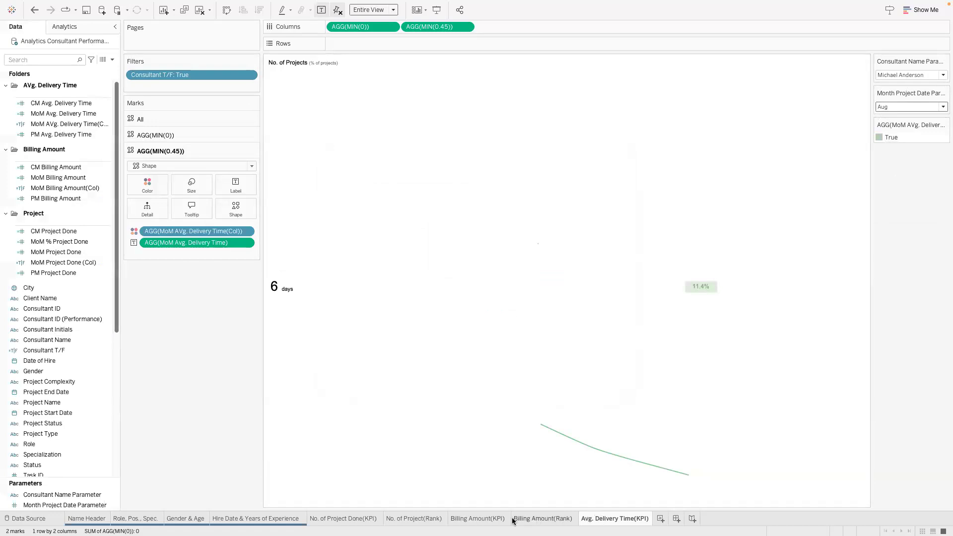
# - Duplicate the Billing Amount(Rank) worksheet
pyautogui.click(542, 521)
pyautogui.rightClick(541, 521)
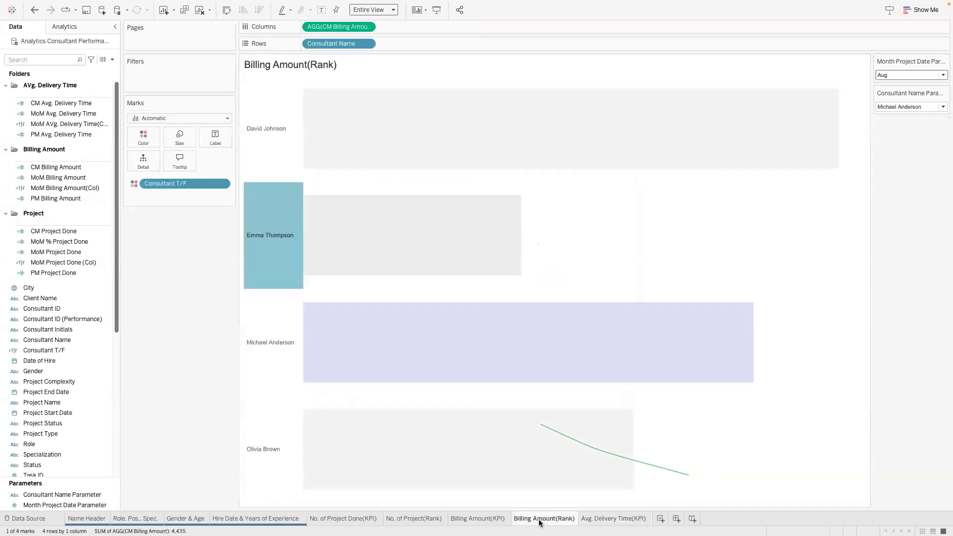
pyautogui.click(575, 431)
# - Rename the duplicated rank worksheet as Avg. Delivery Time(Rank)
pyautogui.doubleClick(699, 520)
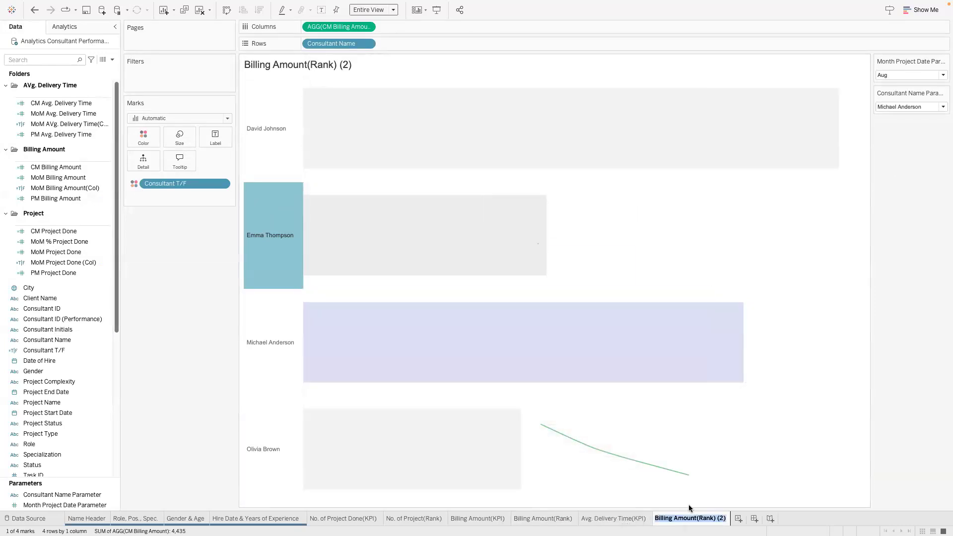
pyautogui.write('Avg. Time of Delivery')
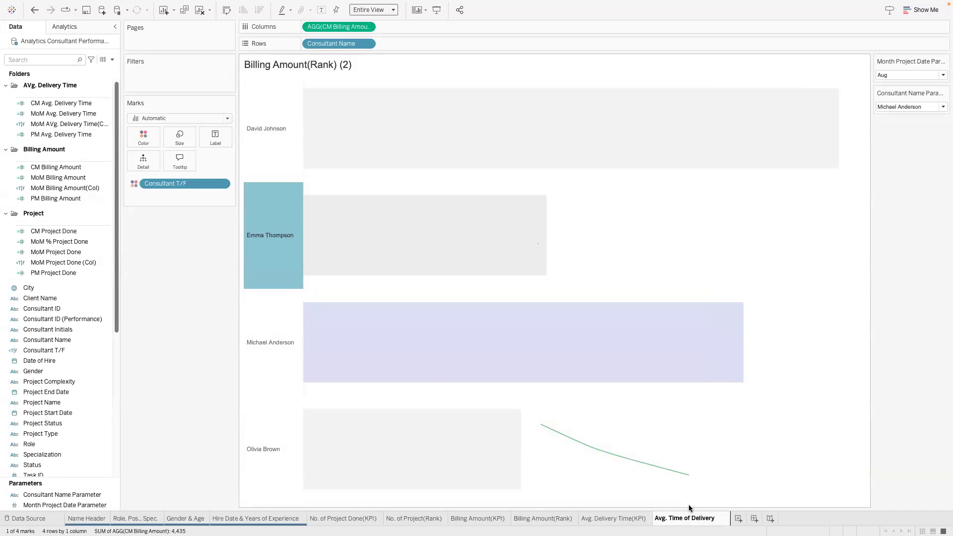
pyautogui.press('BackSpace')
pyautogui.press('BackSpace')
pyautogui.press('BackSpace')
pyautogui.press('BackSpace')
pyautogui.press('BackSpace')
pyautogui.press('BackSpace')
pyautogui.press('BackSpace')
pyautogui.press('BackSpace')
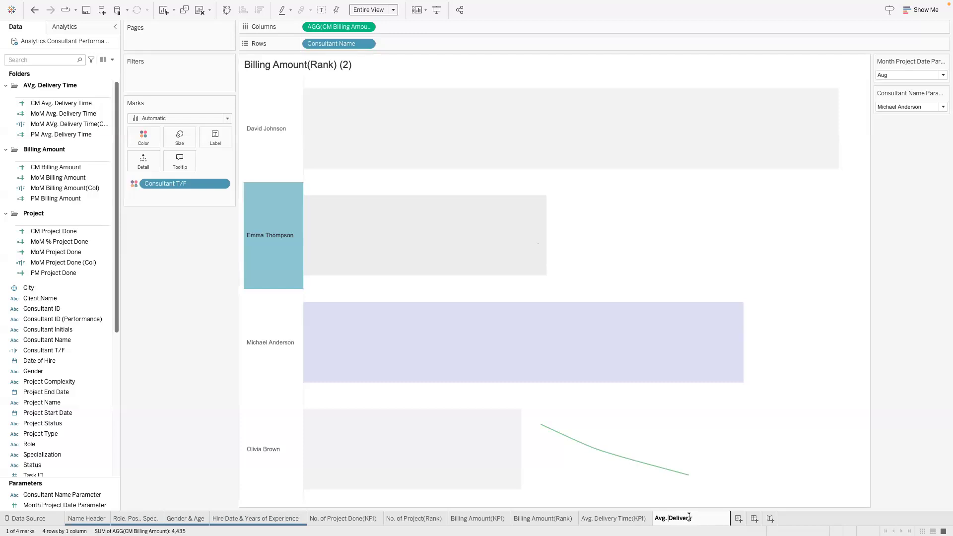
pyautogui.press('Return')
pyautogui.click(701, 518)
pyautogui.click(688, 519)
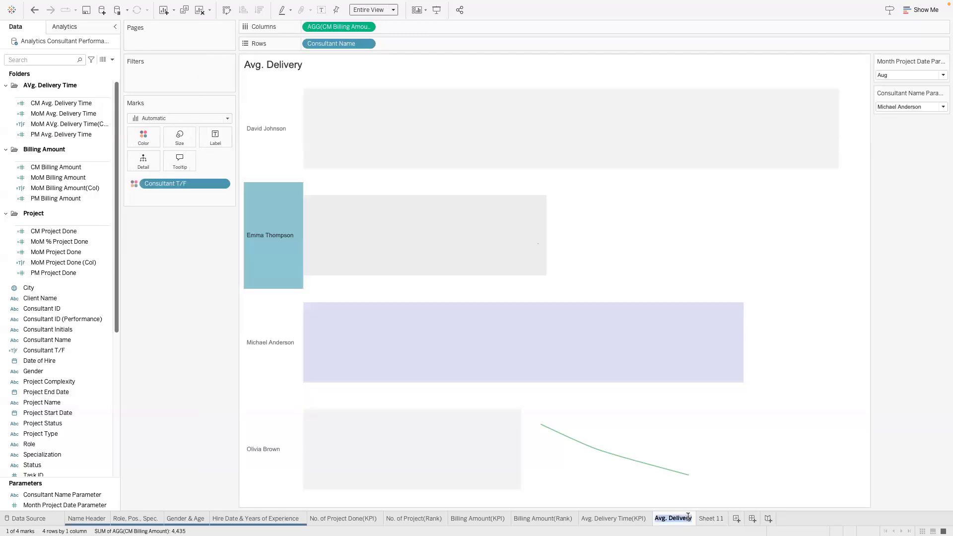
pyautogui.doubleClick(695, 519)
pyautogui.write('Time')
pyautogui.press('Return')
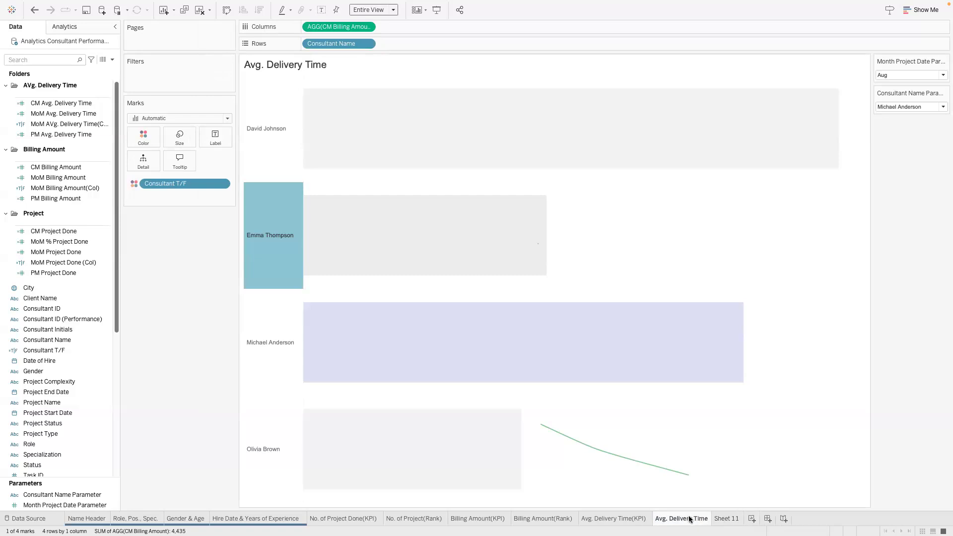
pyautogui.doubleClick(699, 517)
pyautogui.press('End')
pyautogui.write('(Rank)')
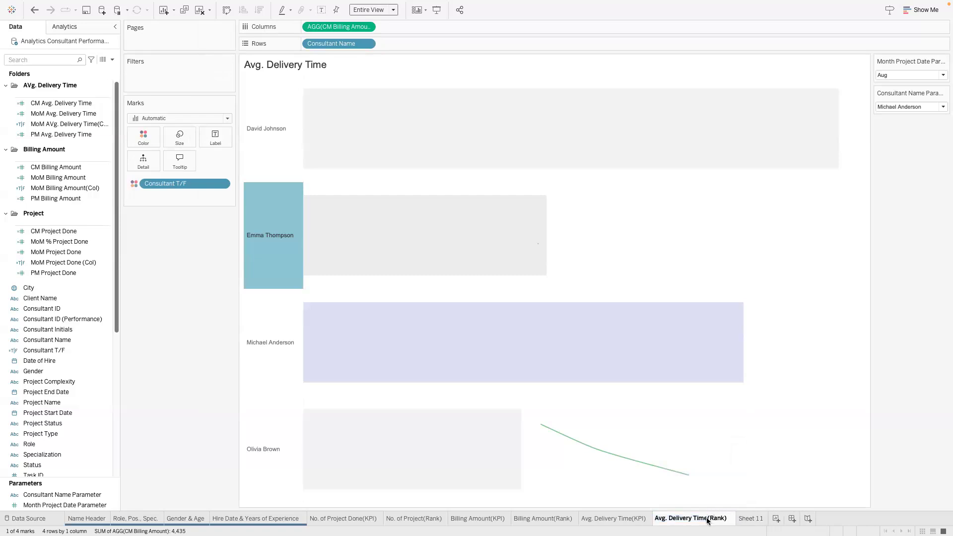
pyautogui.press('Return')
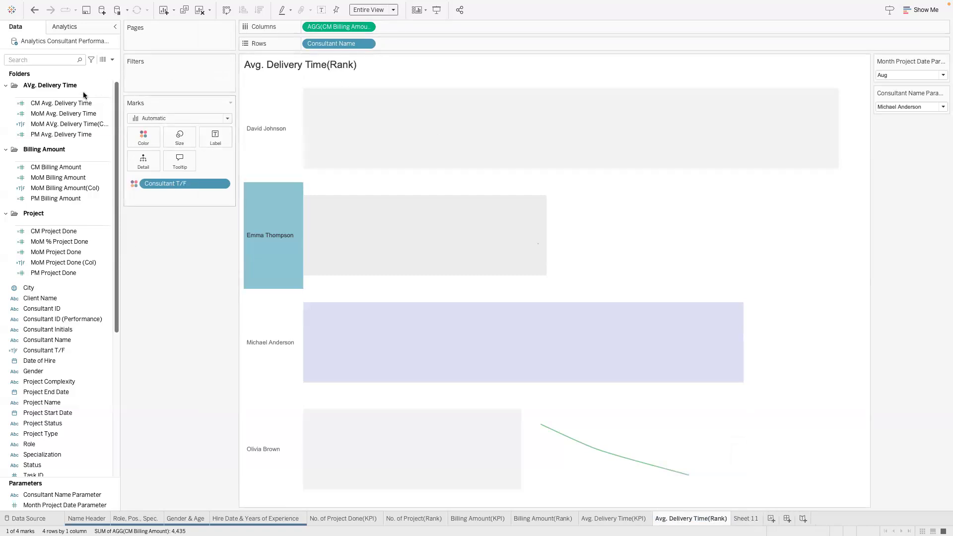
# - Replace the billing amount measure on Columns with CM Avg. Delivery Time and hide its axis header
pyautogui.moveTo(81, 104); pyautogui.dragTo(330, 27)
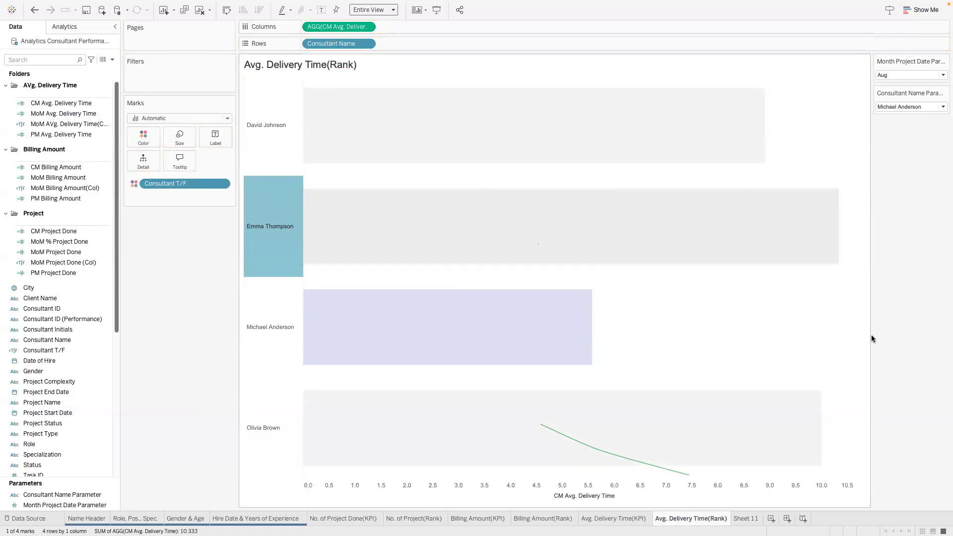
pyautogui.click(645, 277)
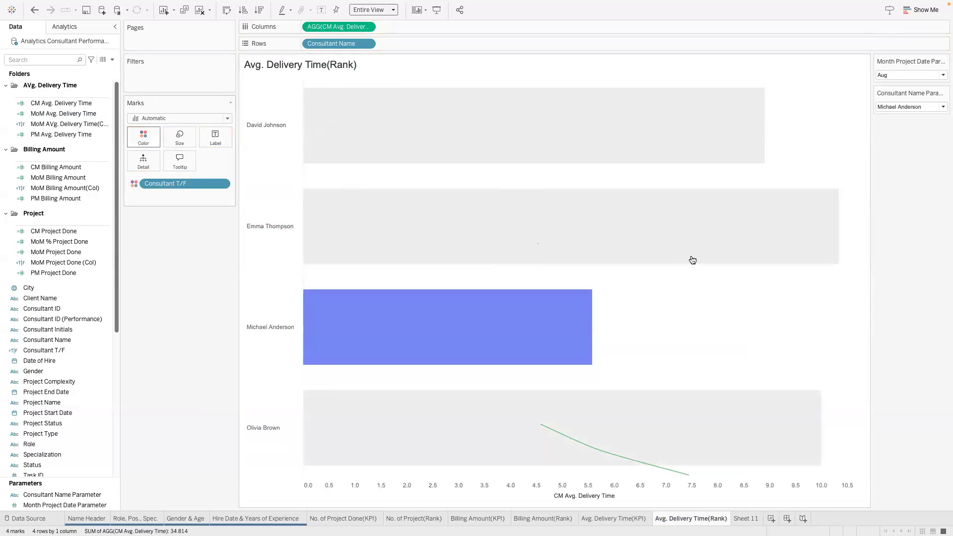
pyautogui.rightClick(687, 484)
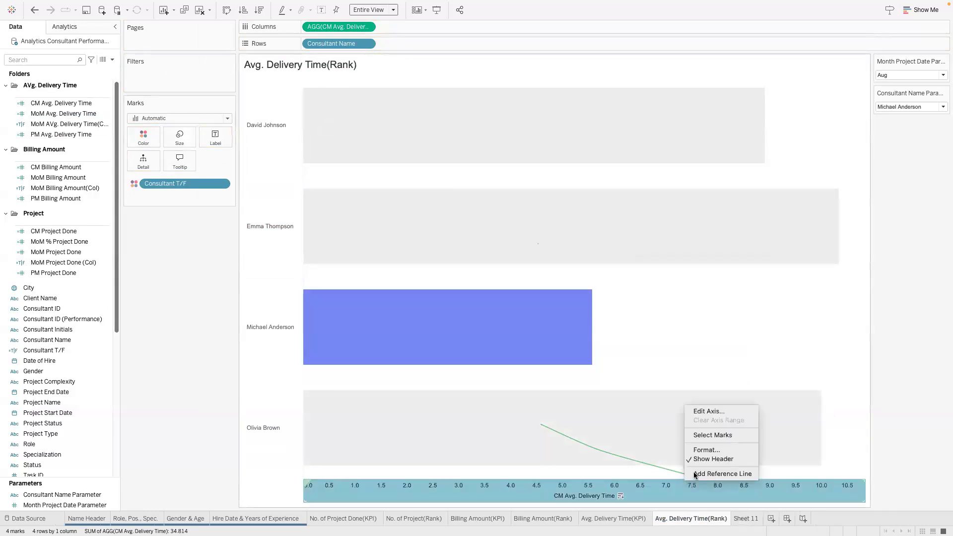
pyautogui.click(700, 459)
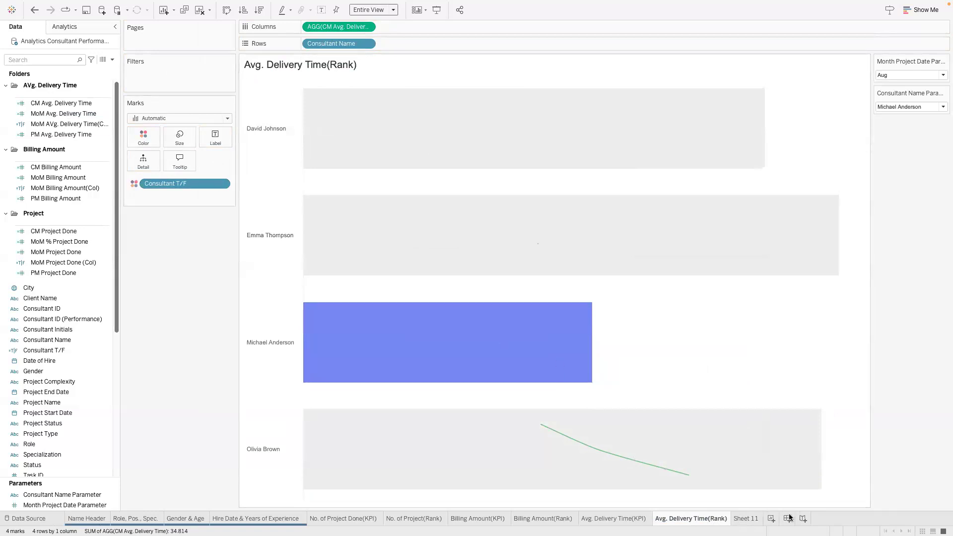
# - Delete the empty Sheet 11 worksheet
pyautogui.click(757, 521)
pyautogui.rightClick(746, 520)
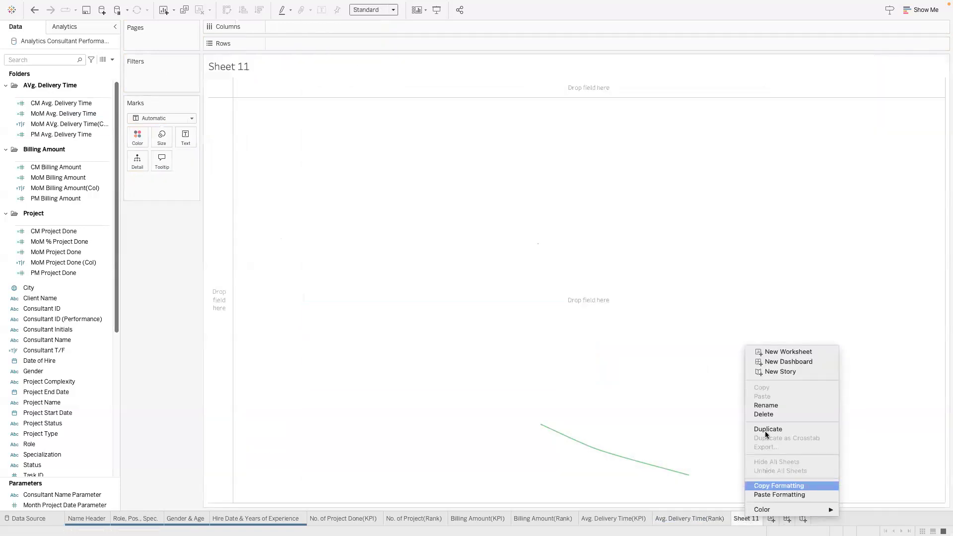
pyautogui.click(763, 415)
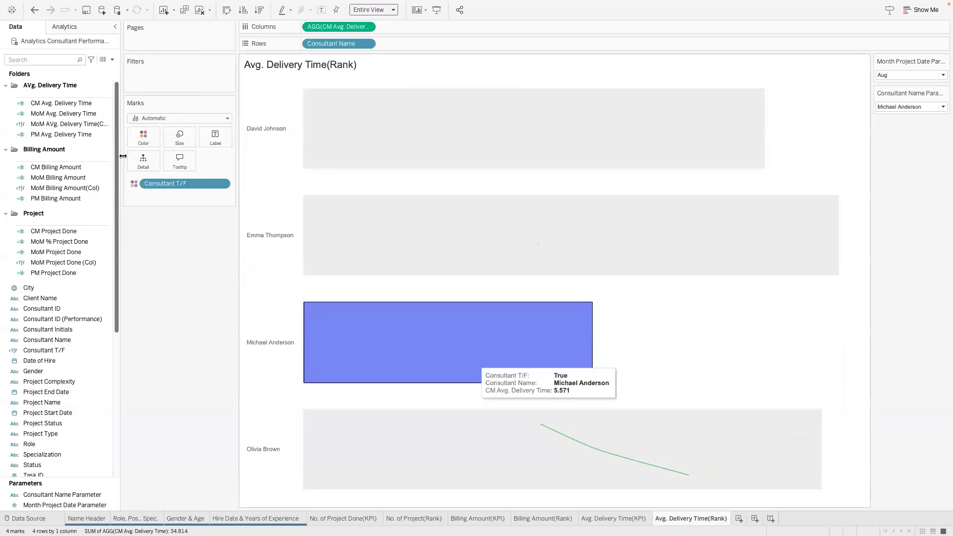
# - Duplicate the CM Avg. Delivery Time calculated field and name the copy CM Avg. Satis. Rating
pyautogui.click(31, 213)
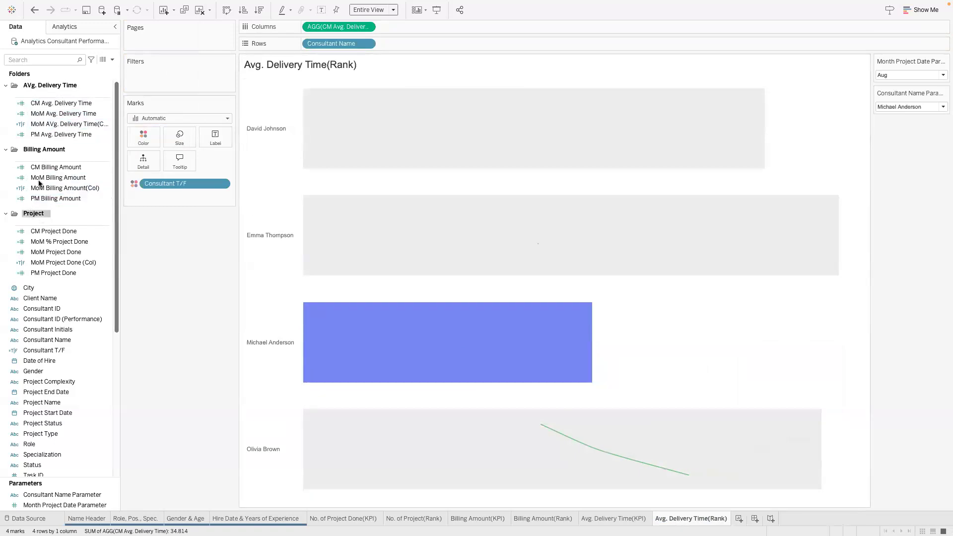
pyautogui.click(105, 104)
pyautogui.click(126, 165)
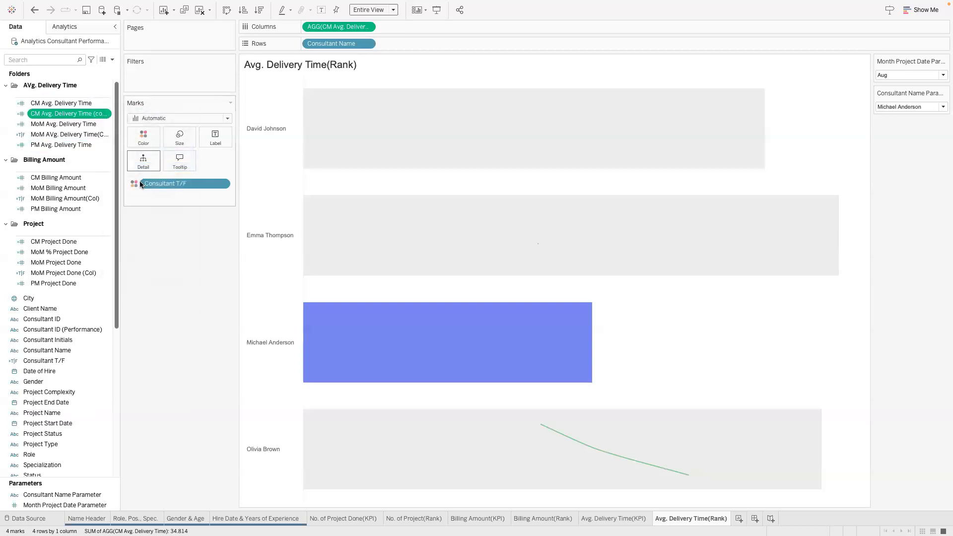
pyautogui.click(107, 115)
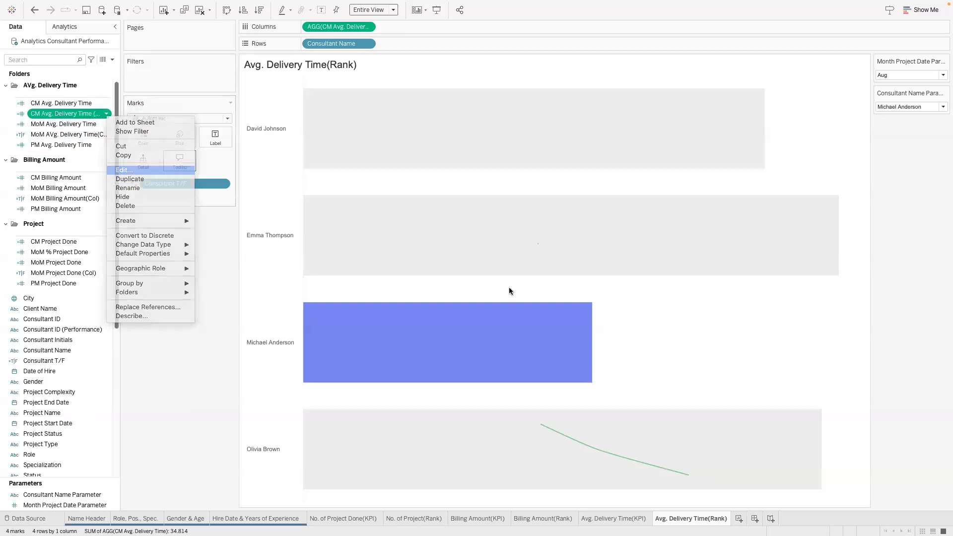
pyautogui.click(122, 171)
pyautogui.click(418, 252)
pyautogui.press('BackSpace')
pyautogui.press('BackSpace')
pyautogui.press('BackSpace')
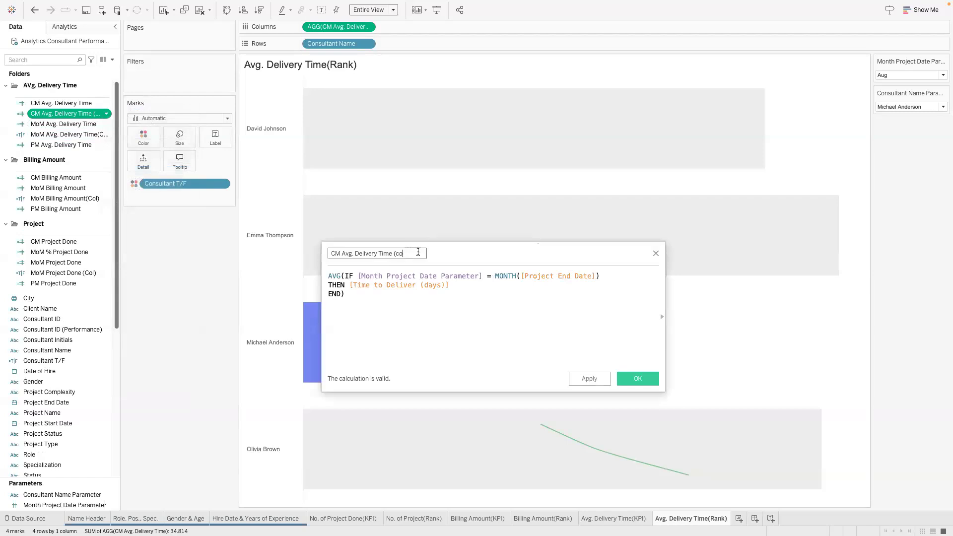
pyautogui.doubleClick(366, 254)
pyautogui.write('Satis. Rating')
# - In the CM Avg. Satis. Rating formula, replace Time to Deliver (days) with [Client Satisfaction], closing with END), and save the calculation
pyautogui.moveTo(463, 287); pyautogui.dragTo(350, 285)
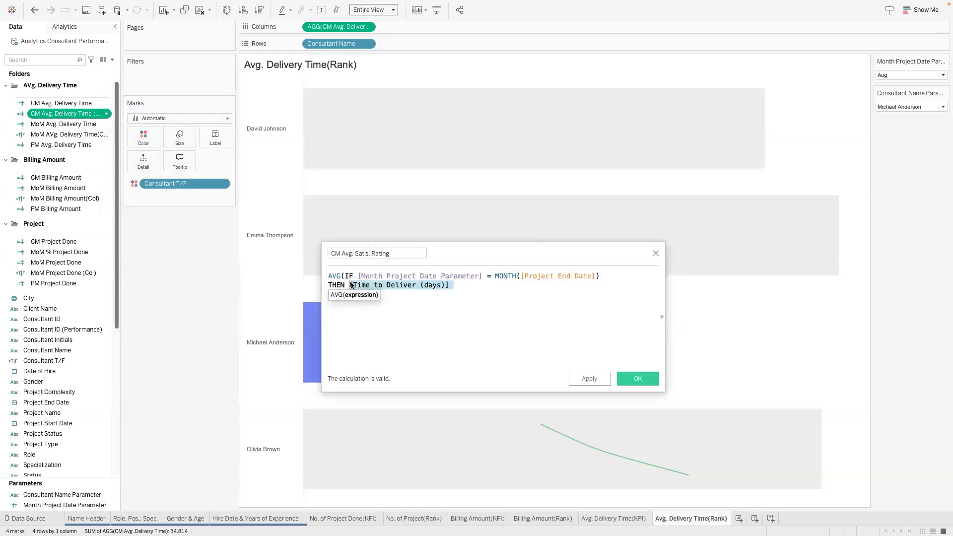
pyautogui.write('clie')
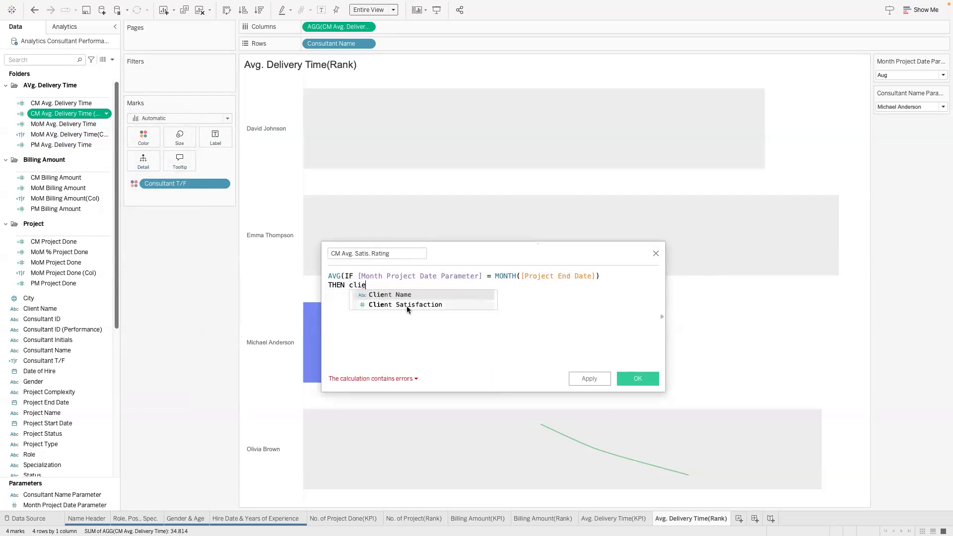
pyautogui.doubleClick(406, 305)
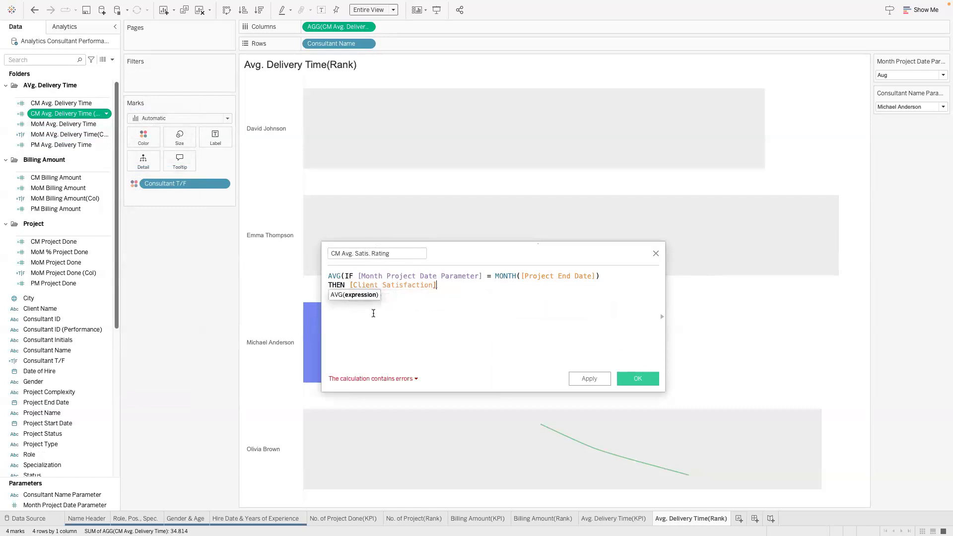
pyautogui.press('Return')
pyautogui.write('END')
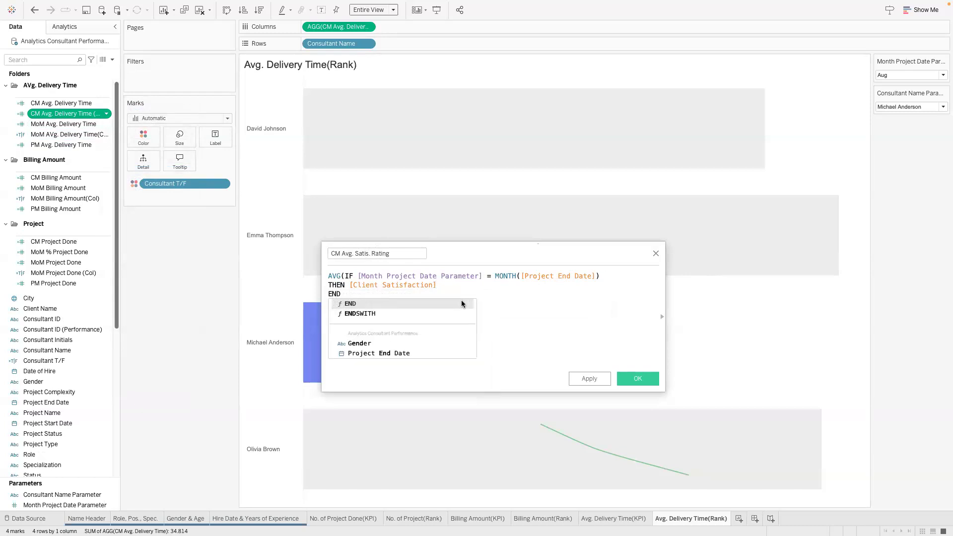
pyautogui.write(')')
pyautogui.click(626, 376)
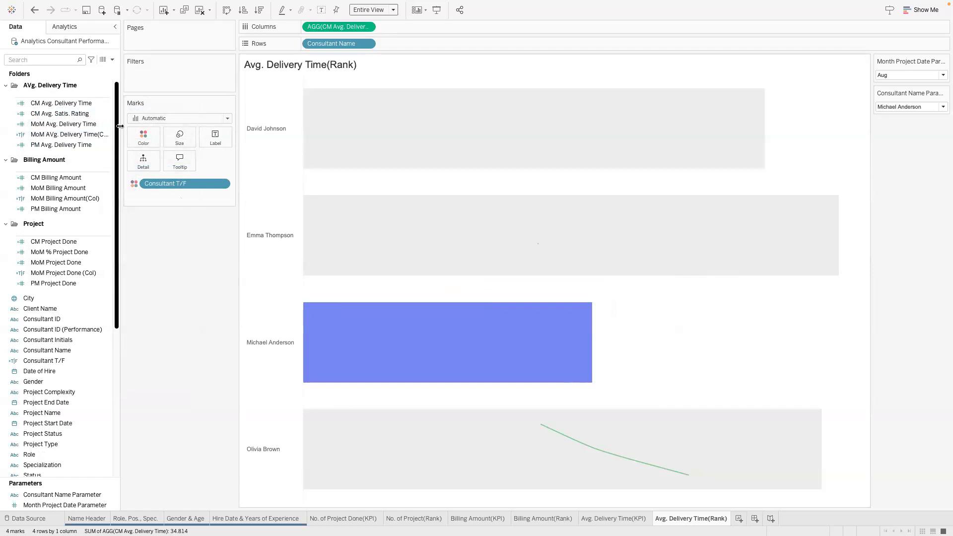
# - Move CM Avg. Satis. Rating out of the AVg. Delivery Time folder into a new folder named Avg. Satis. Rating
pyautogui.moveTo(120, 126); pyautogui.dragTo(141, 126)
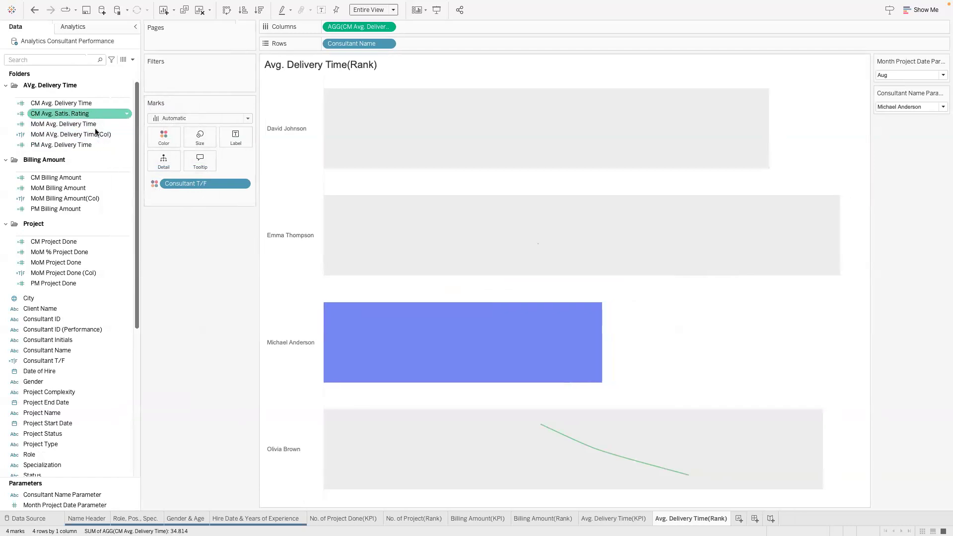
pyautogui.click(130, 115)
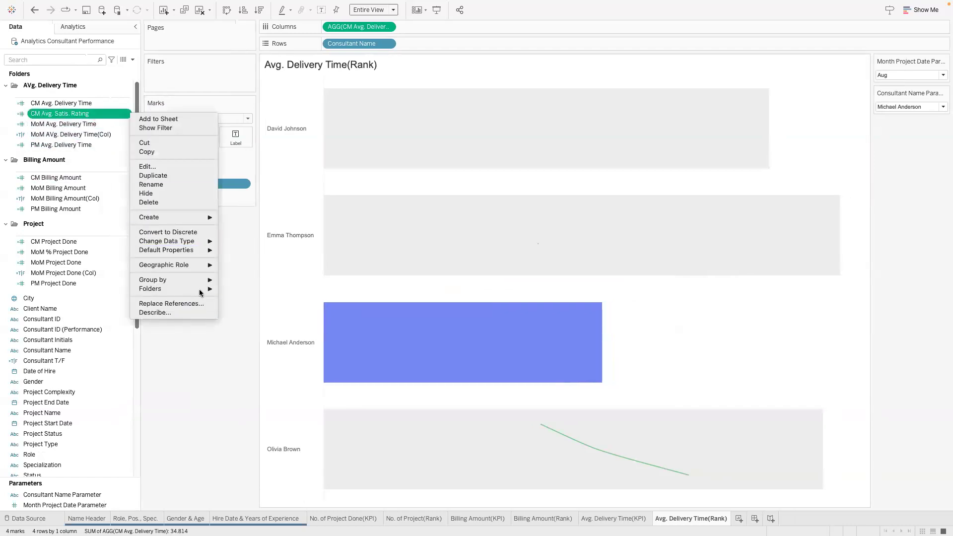
pyautogui.moveTo(200, 290)
pyautogui.click(255, 304)
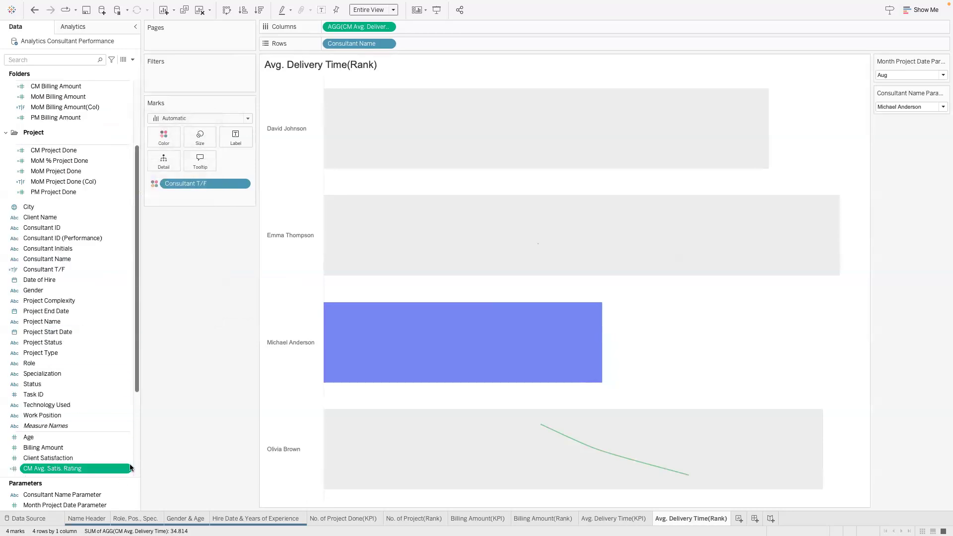
pyautogui.click(127, 469)
pyautogui.moveTo(158, 436)
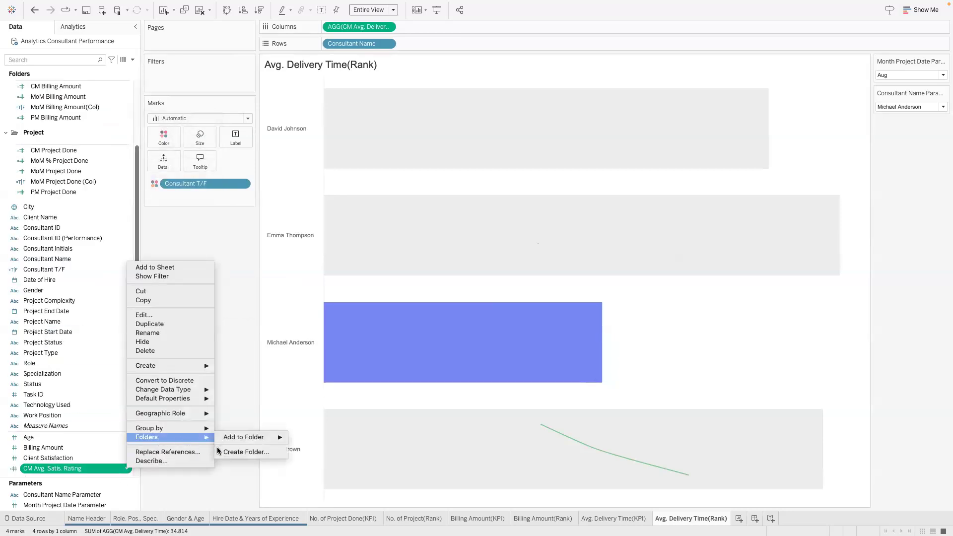
pyautogui.click(217, 452)
pyautogui.write('VA')
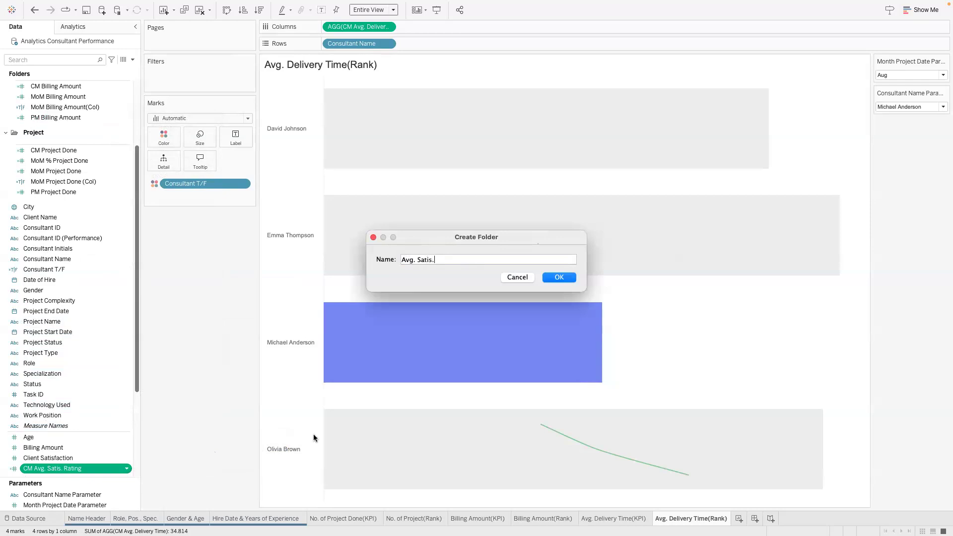
pyautogui.write('g')
pyautogui.press('Return')
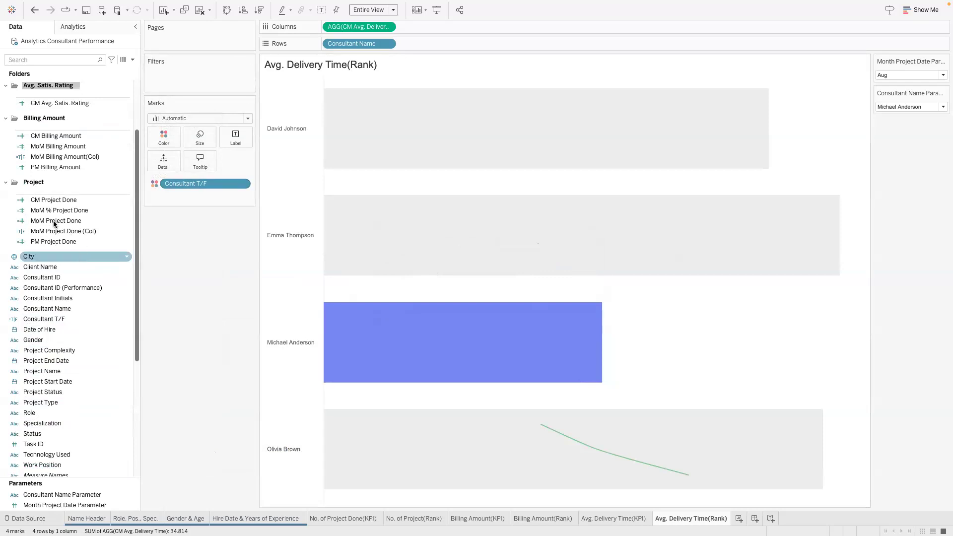
# - Duplicate the PM Billing Amount calculated field and change the aggregation in the copy's formula to AVG
pyautogui.rightClick(128, 169)
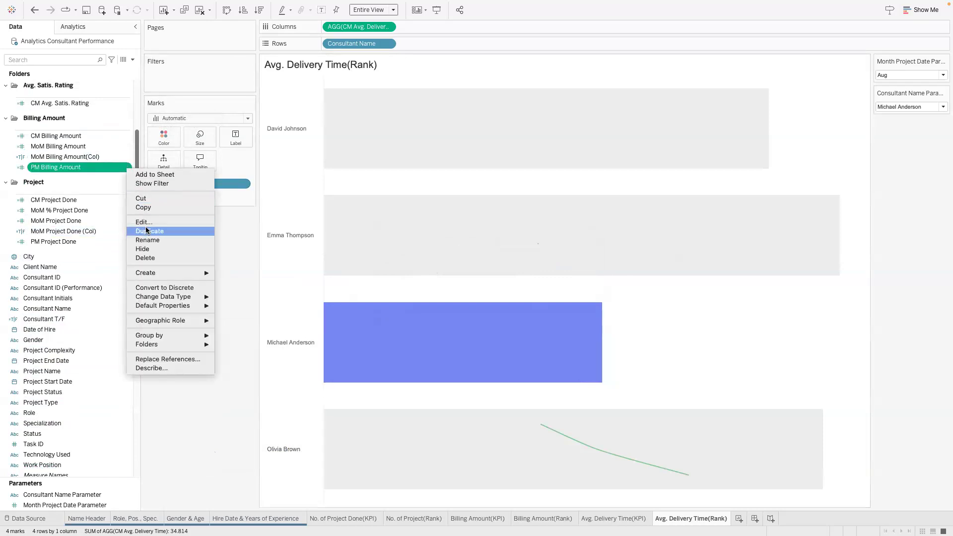
pyautogui.click(147, 231)
pyautogui.click(128, 180)
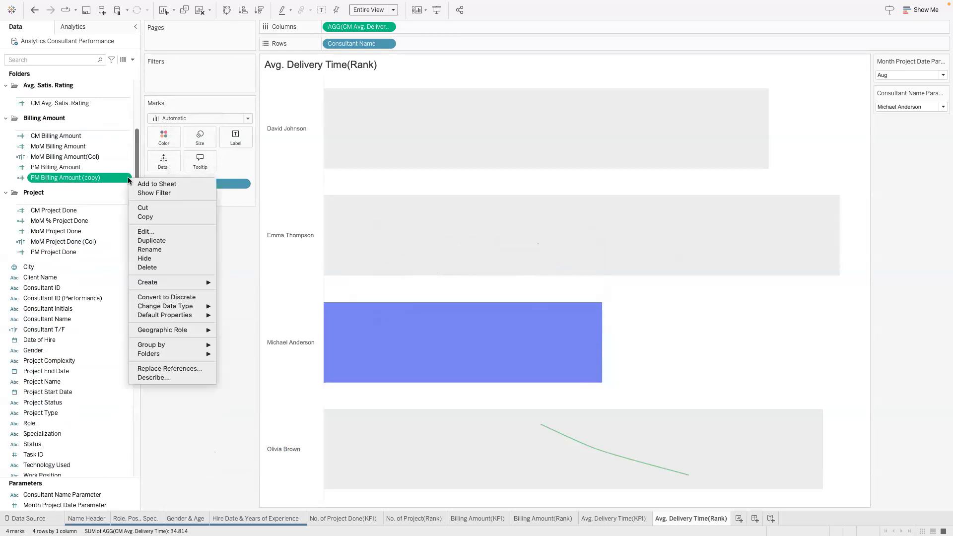
pyautogui.click(162, 232)
pyautogui.doubleClick(340, 275)
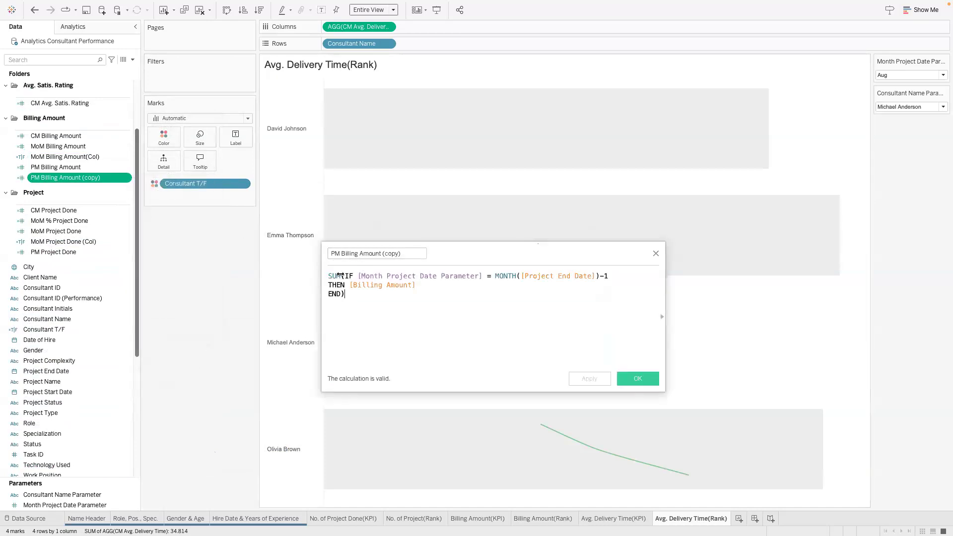
pyautogui.write('AVG')
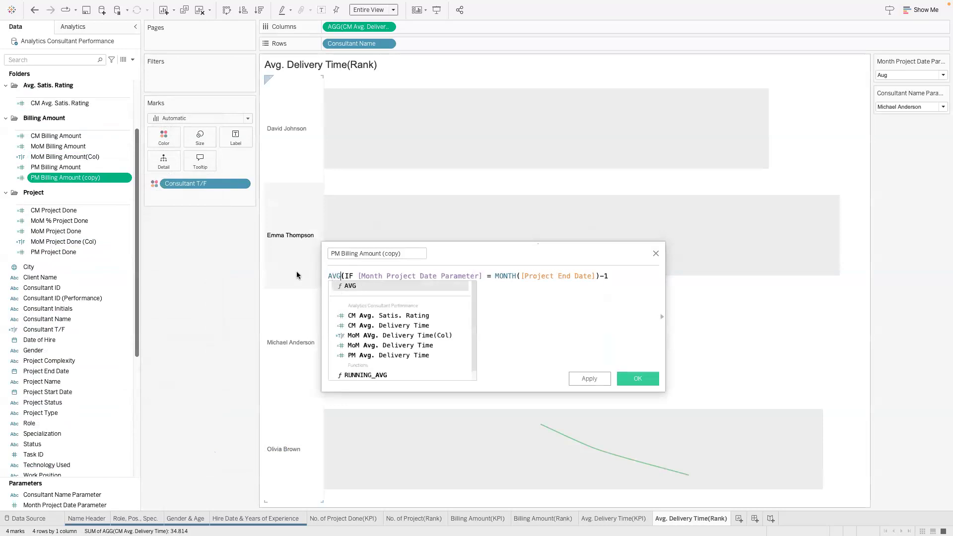
# - Replace the Billing Amount field after THEN in the copied formula with [Client Satisfaction]
pyautogui.click(521, 305)
pyautogui.moveTo(445, 289); pyautogui.dragTo(352, 276)
pyautogui.press('BackSpace')
pyautogui.press('super+z')
pyautogui.press('super+z')
pyautogui.moveTo(427, 287); pyautogui.dragTo(348, 285)
pyautogui.write('[Cli')
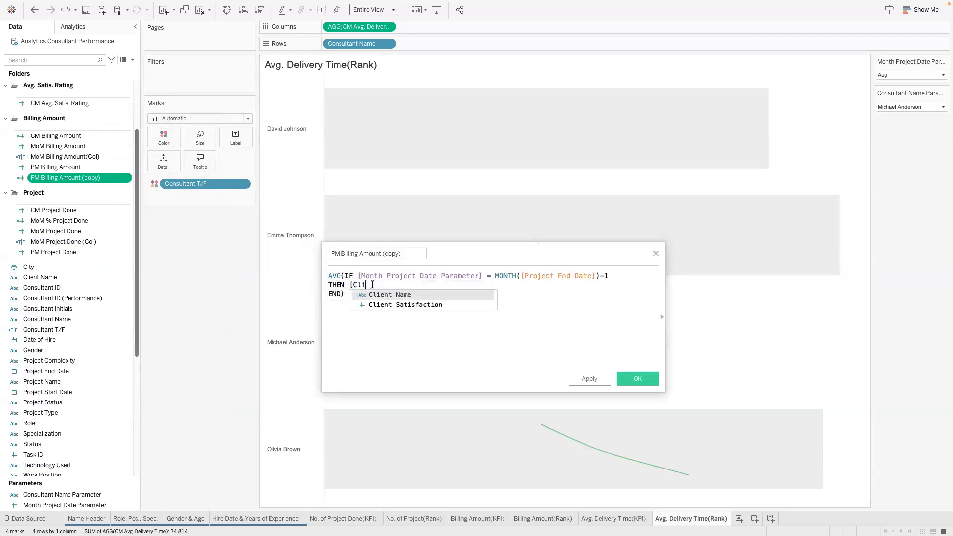
pyautogui.press('Return')
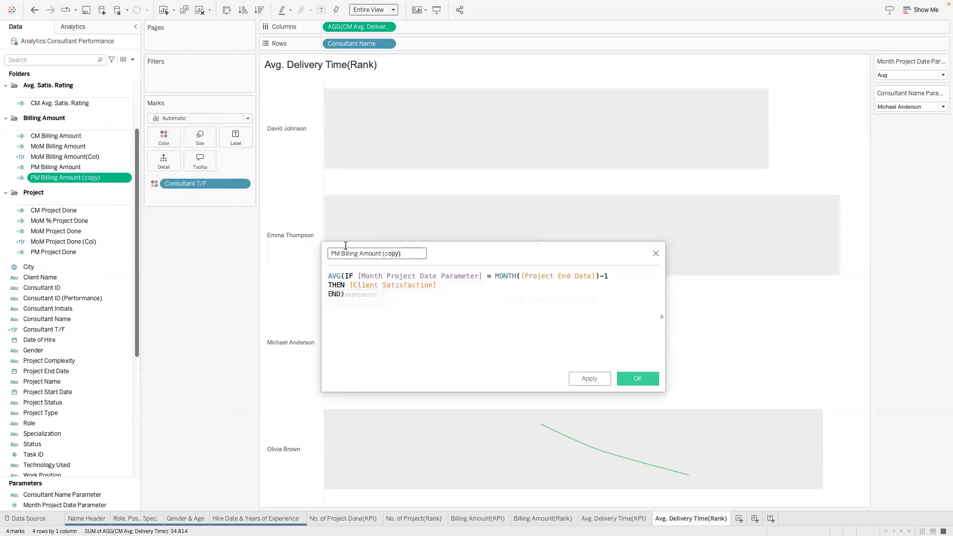
# - Name the calculation PM Avg. Satis. Rating, save it, and move it into the Avg. Satis. Rating folder
pyautogui.write('Avg. Satis. Rating')
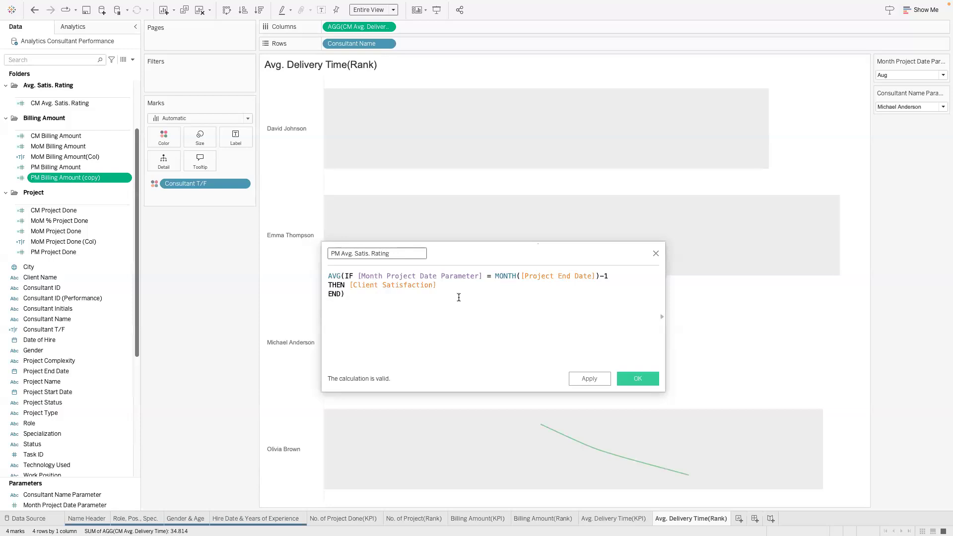
pyautogui.click(624, 379)
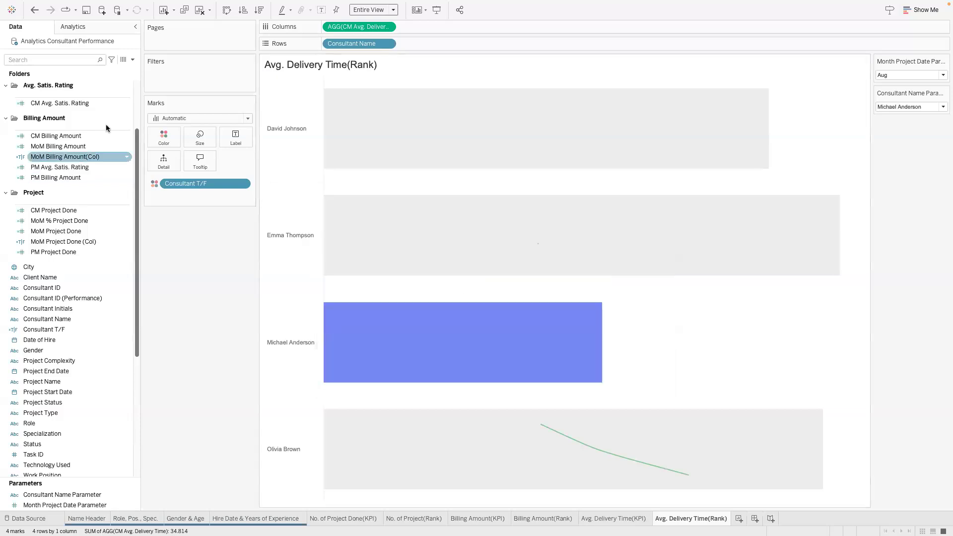
pyautogui.click(77, 167)
pyautogui.moveTo(77, 167); pyautogui.dragTo(103, 100)
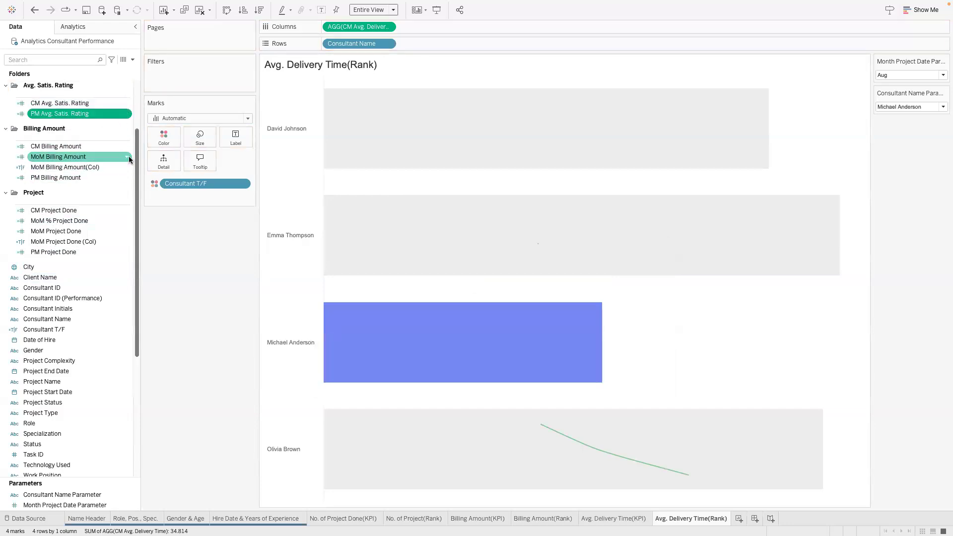
# - Duplicate the MoM Billing Amount calculated field and name the copy MoM AVg. Satis. Rating
pyautogui.rightClick(128, 158)
pyautogui.click(154, 221)
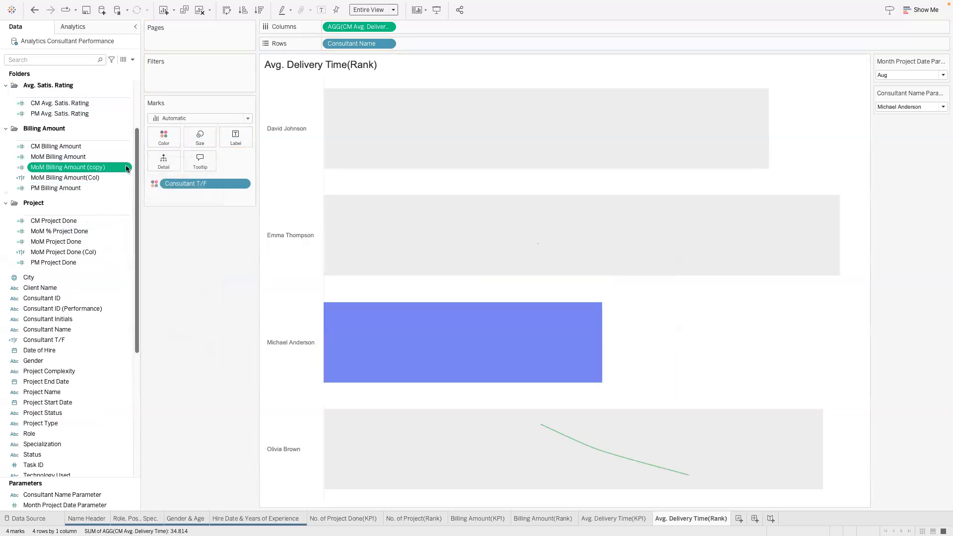
pyautogui.rightClick(127, 167)
pyautogui.click(148, 219)
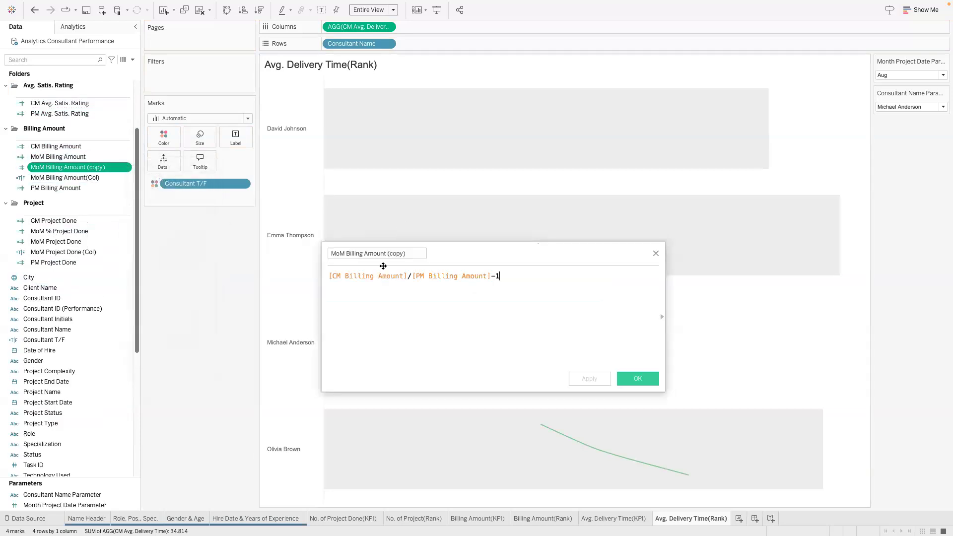
pyautogui.write('AVg. Satis. Rating')
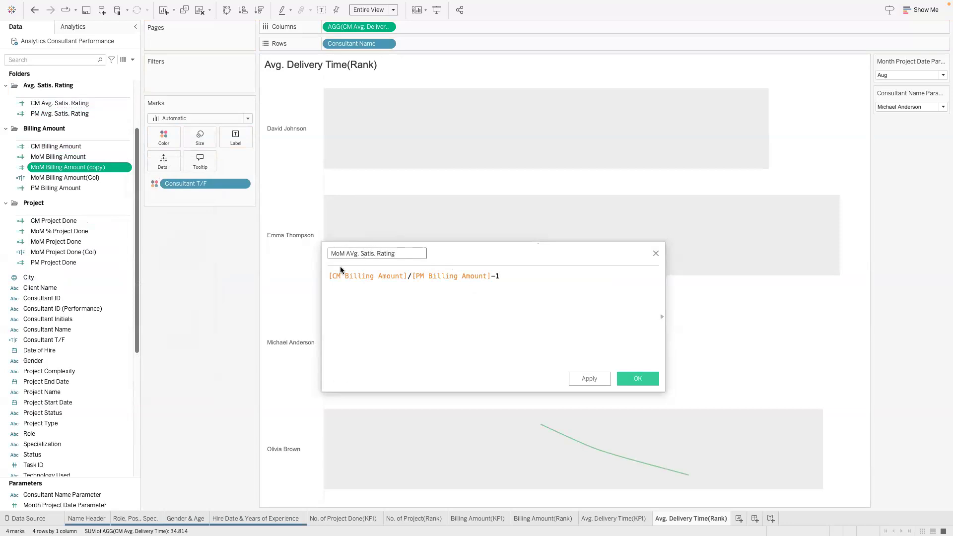
# - Set the formula to CM Avg. Satis. Rating divided by PM Avg. Satis. Rating minus 1, save, and move the field into the Avg. Satis. Rating folder
pyautogui.moveTo(59, 103); pyautogui.dragTo(362, 274)
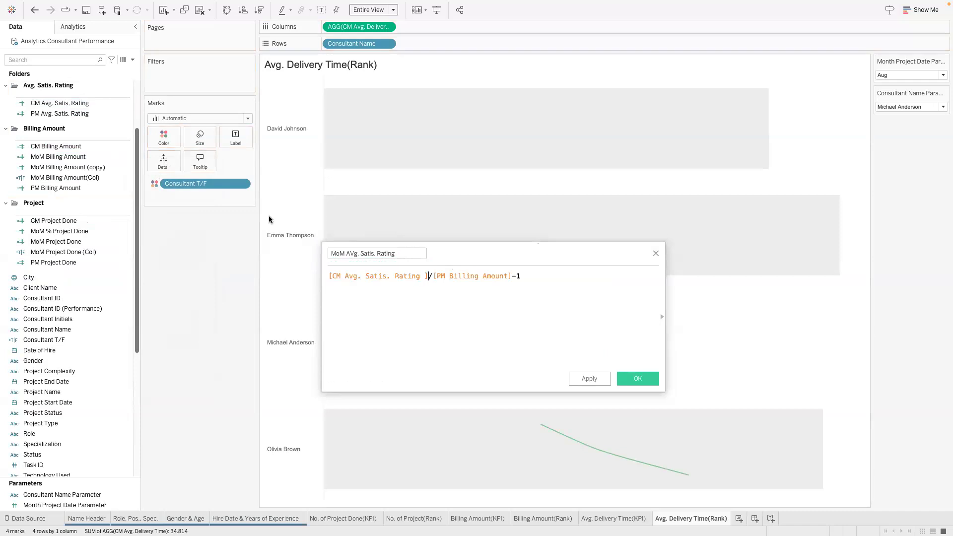
pyautogui.moveTo(92, 114); pyautogui.dragTo(468, 276)
pyautogui.click(638, 379)
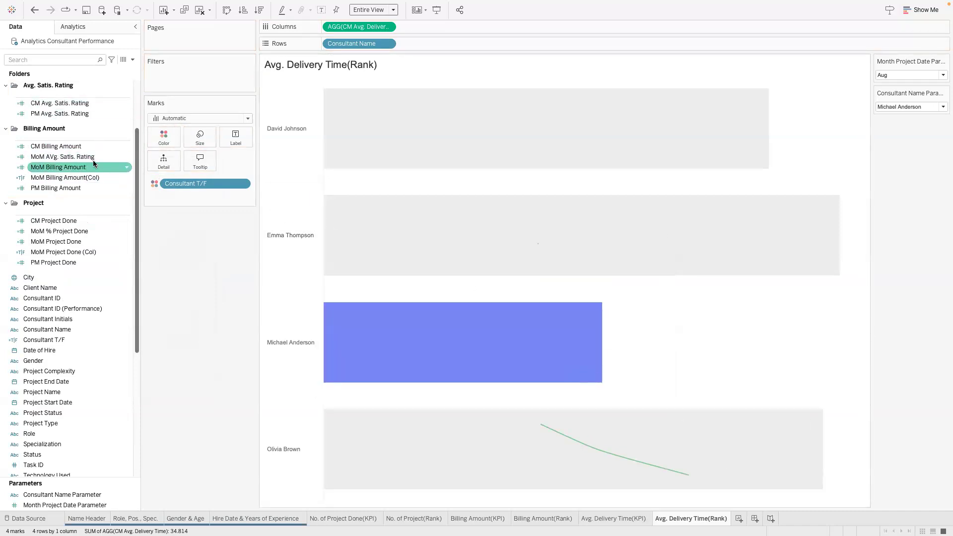
pyautogui.moveTo(94, 158); pyautogui.dragTo(112, 117)
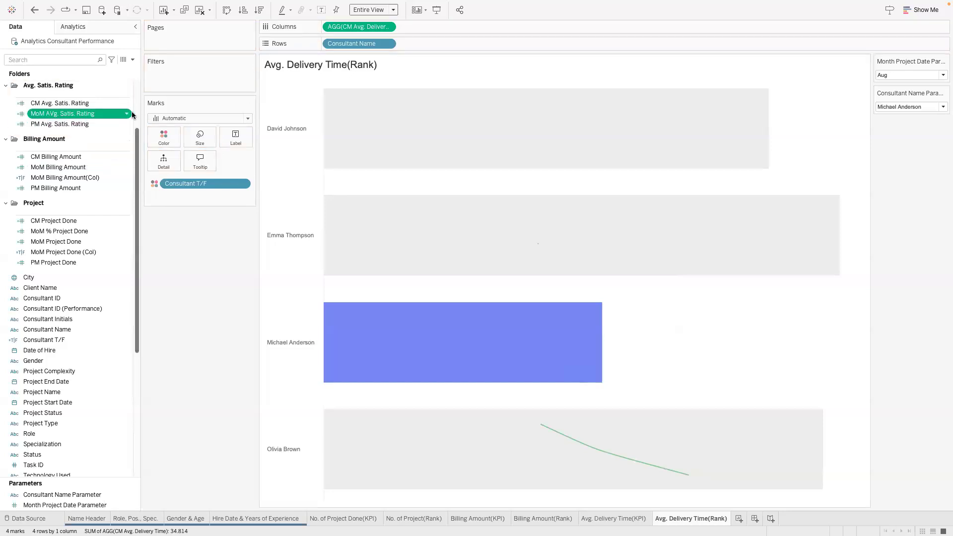
# - Create a calculated field named MoM Avg. Satis. Rating with the formula [MoM AVg. Satis. Rating]>0
pyautogui.click(125, 114)
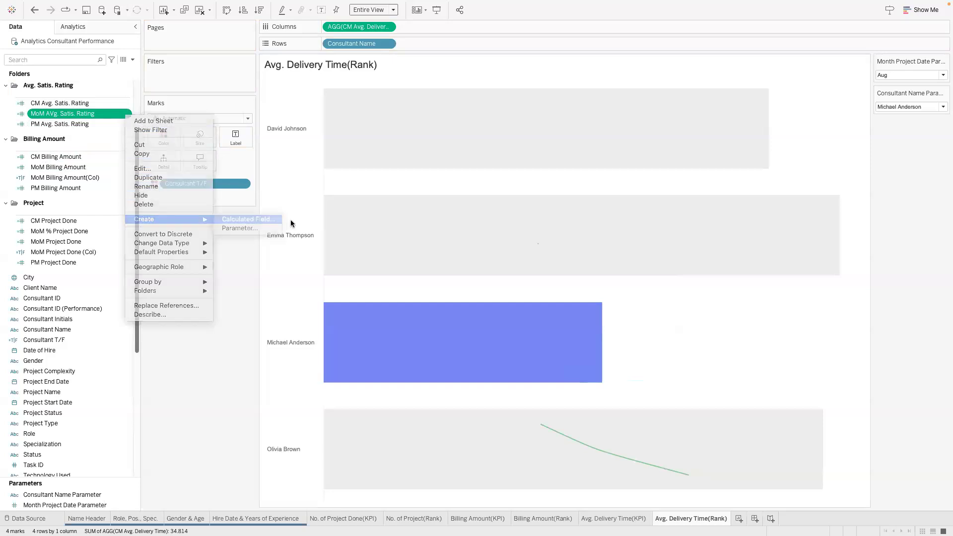
pyautogui.click(283, 219)
pyautogui.write('>0')
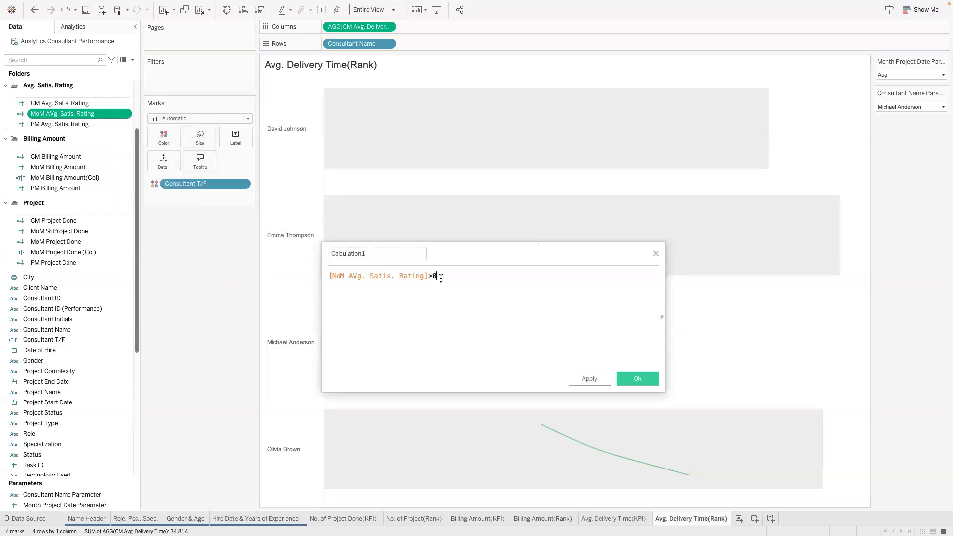
pyautogui.moveTo(370, 254); pyautogui.dragTo(300, 257)
pyautogui.write('M')
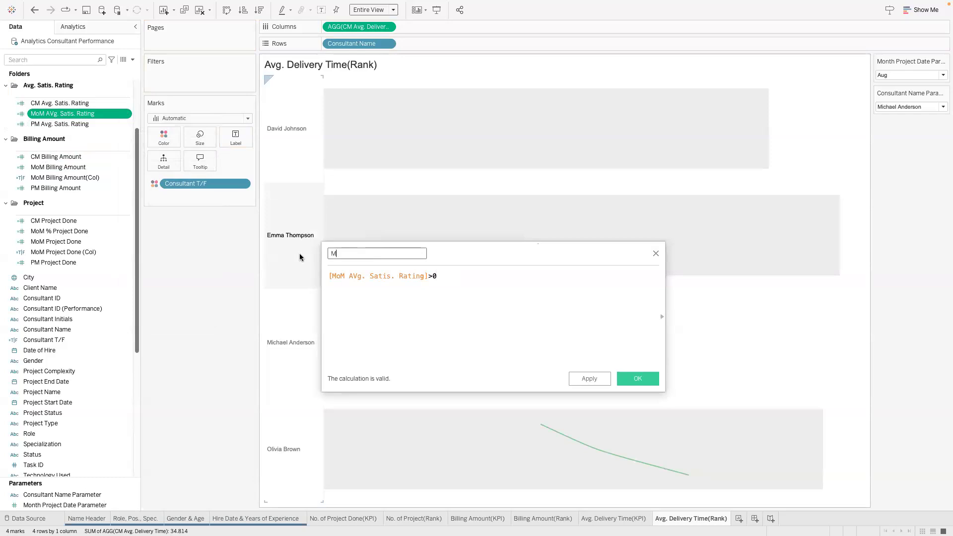
pyautogui.write('oM Avg. Satis. Rating')
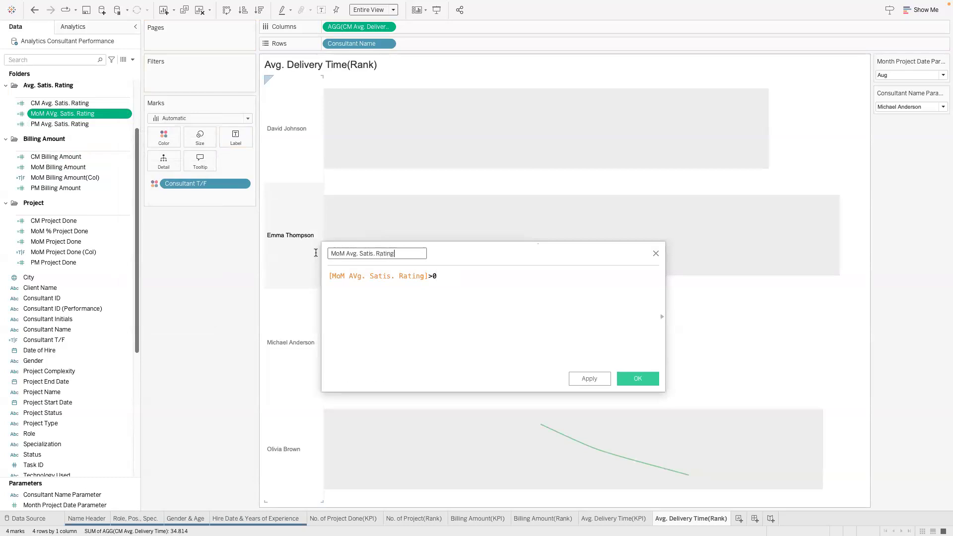
pyautogui.click(623, 375)
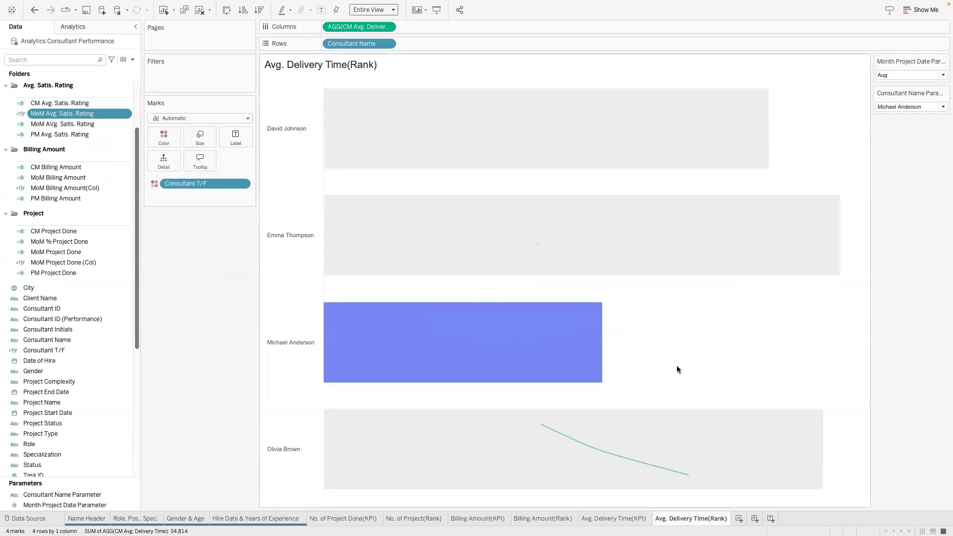
# - Duplicate the Avg. Delivery Time(KPI) worksheet, place the copy after Avg. Delivery Time(Rank), and rename it Avg. Satis. Rating(KPI)
pyautogui.click(627, 522)
pyautogui.rightClick(626, 522)
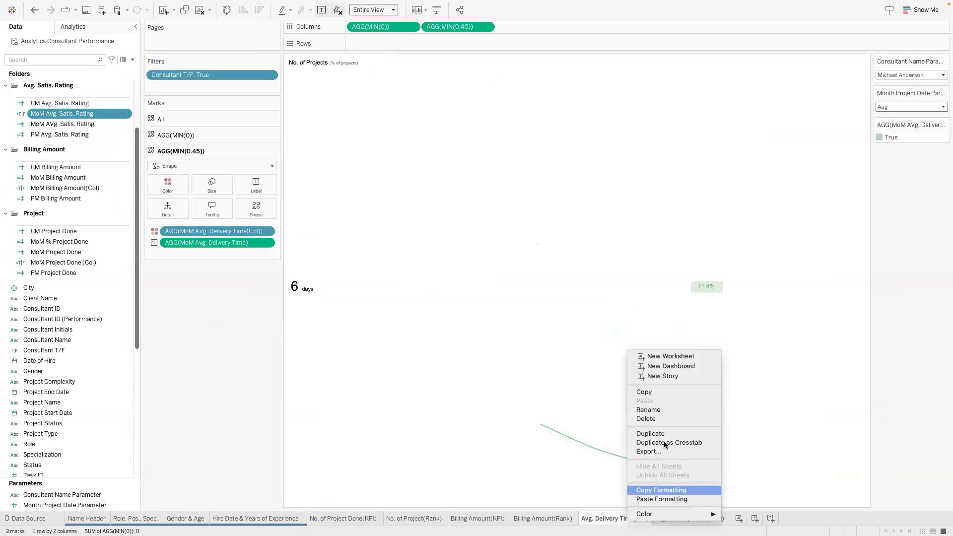
pyautogui.click(645, 433)
pyautogui.moveTo(716, 516); pyautogui.dragTo(791, 516)
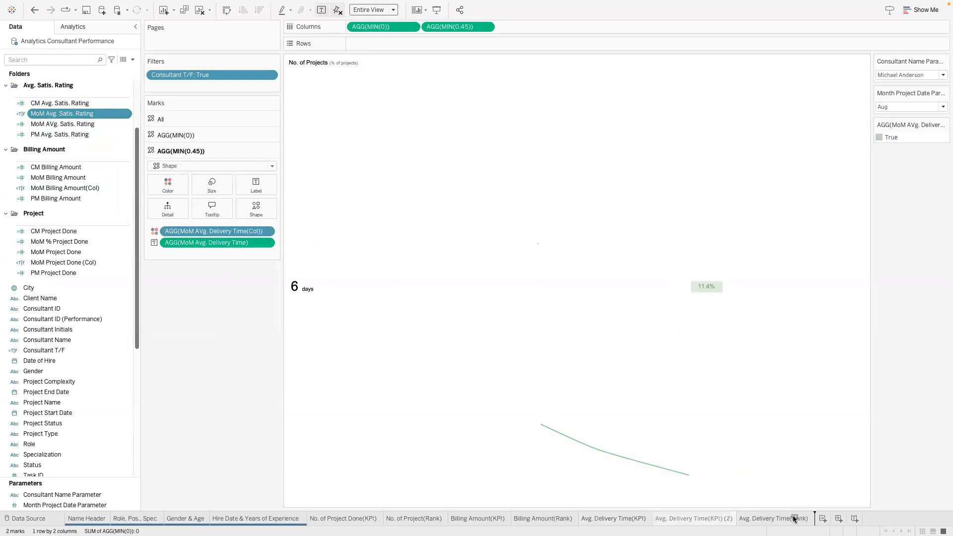
pyautogui.doubleClick(790, 519)
pyautogui.click(753, 519)
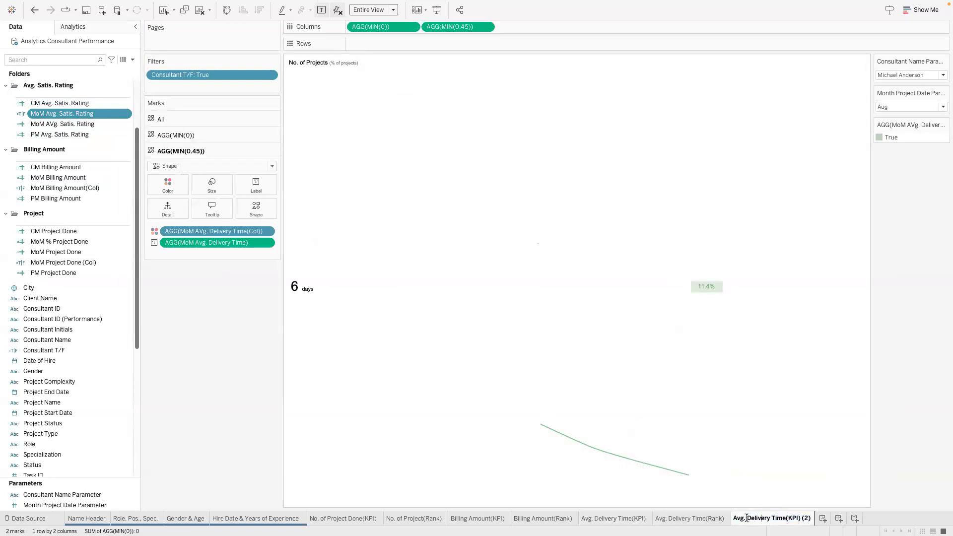
pyautogui.moveTo(836, 512); pyautogui.dragTo(822, 519)
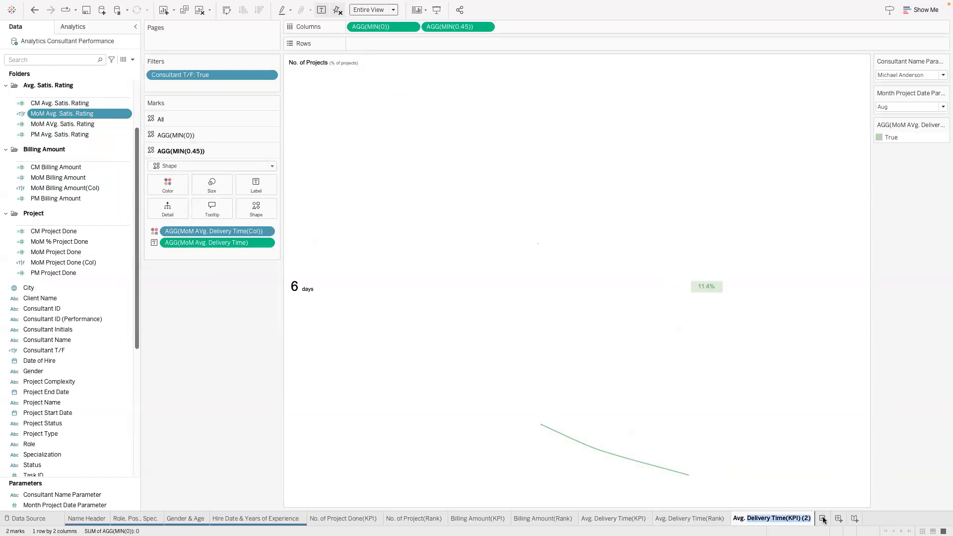
pyautogui.write('Sta')
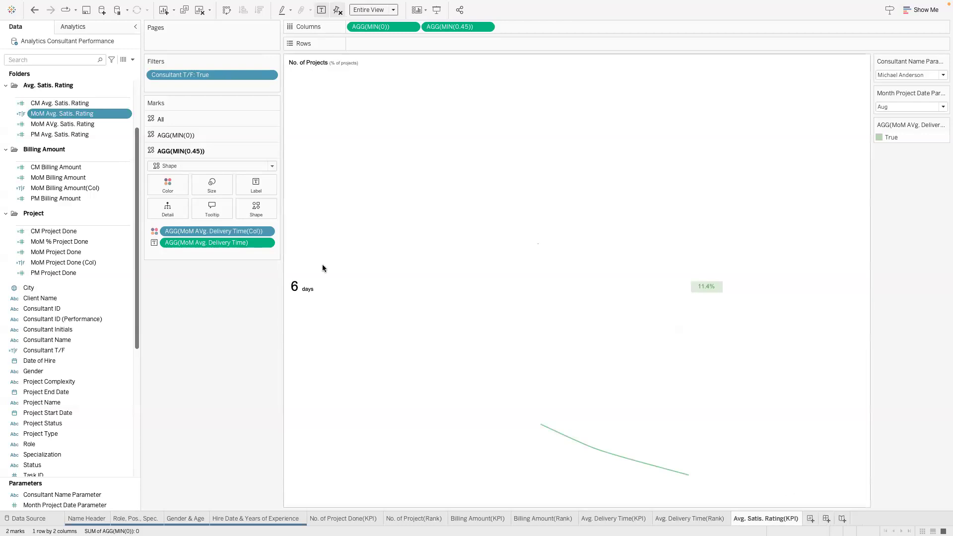
# - Replace the label field on the AGG(MIN(0)) marks with CM Avg. Satis. Rating and format its numbers as custom with one decimal place
pyautogui.click(198, 131)
pyautogui.moveTo(74, 104); pyautogui.dragTo(239, 216)
pyautogui.click(266, 215)
pyautogui.click(182, 265)
pyautogui.click(89, 129)
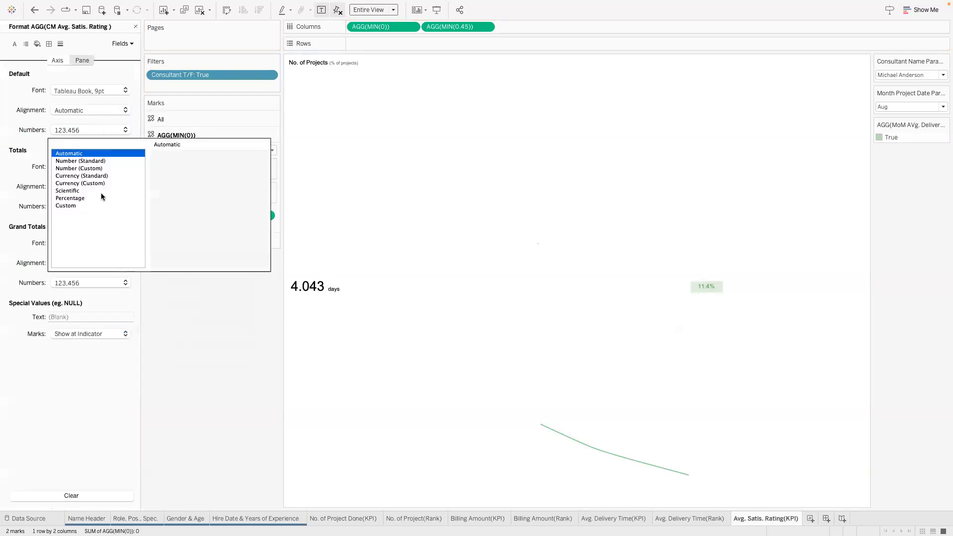
pyautogui.click(102, 169)
pyautogui.click(183, 172)
pyautogui.click(186, 274)
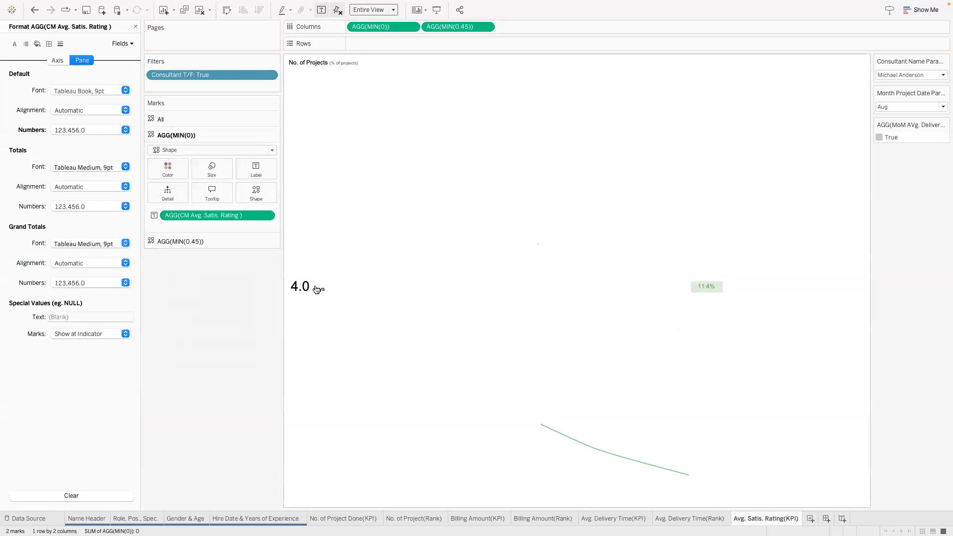
# - Change the suffix in the AGG(MIN(0)) mark label from days to /5 and close the number formatting
pyautogui.click(258, 168)
pyautogui.click(342, 220)
pyautogui.moveTo(218, 177); pyautogui.dragTo(207, 176)
pyautogui.press('BackSpace')
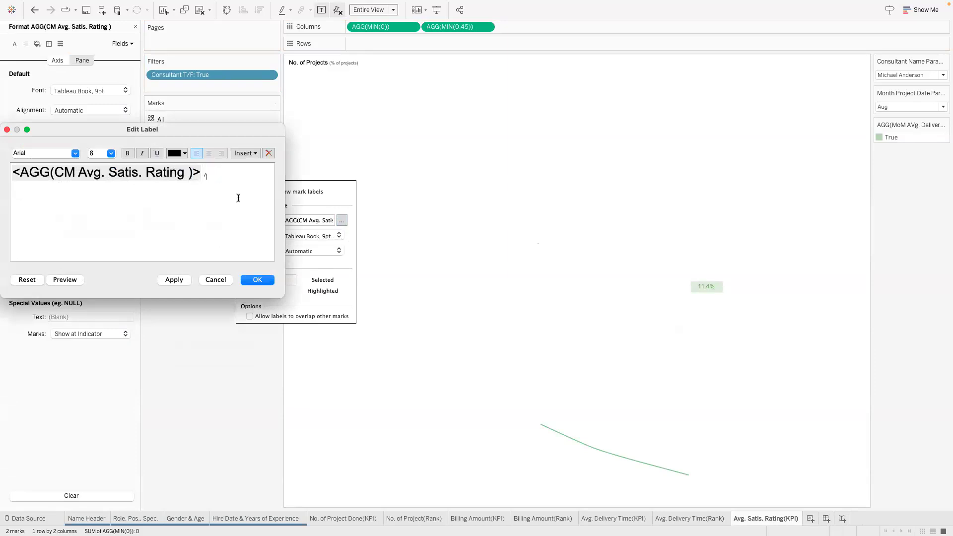
pyautogui.click(251, 279)
pyautogui.click(216, 335)
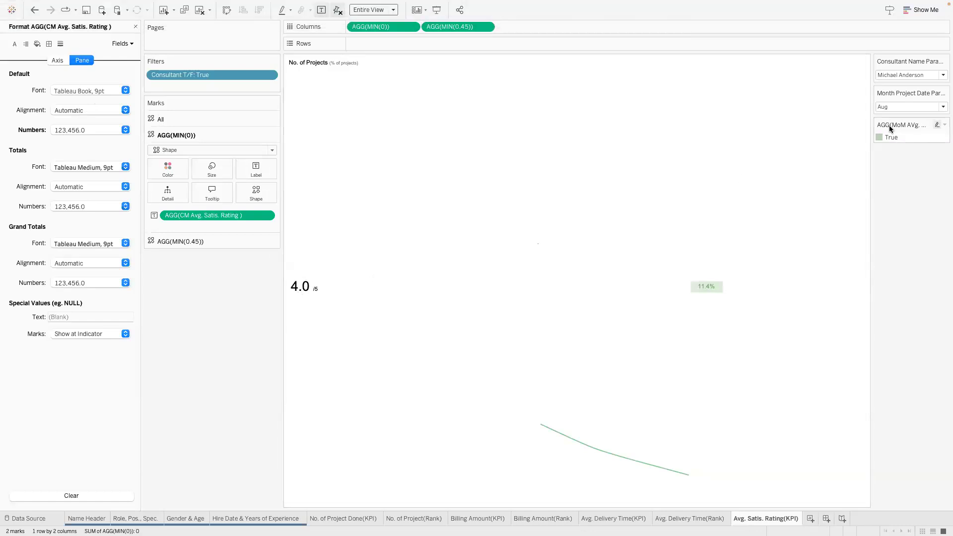
pyautogui.click(135, 27)
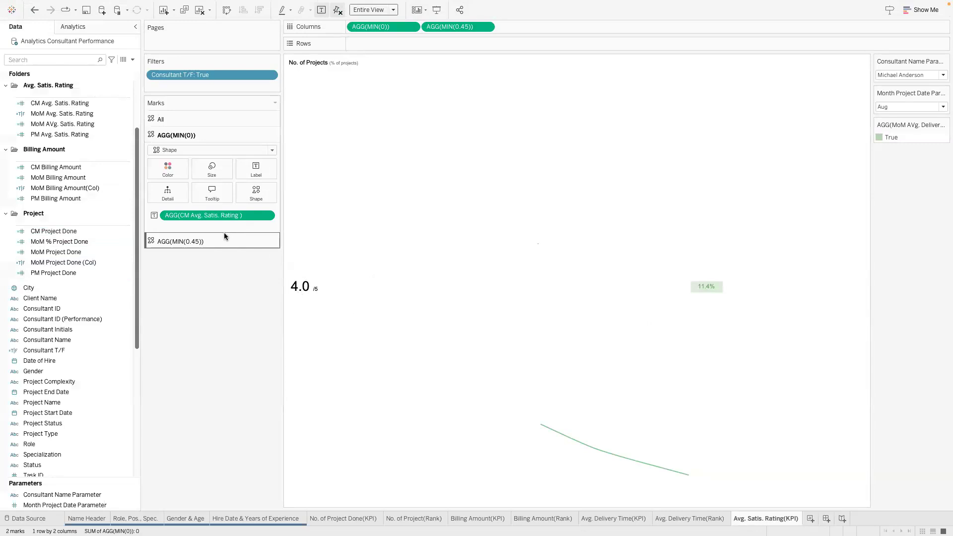
# - Try to replace the color field on the AGG(MIN(0.45)) marks with the true/false MoM Avg. Satis. Rating field
pyautogui.click(214, 241)
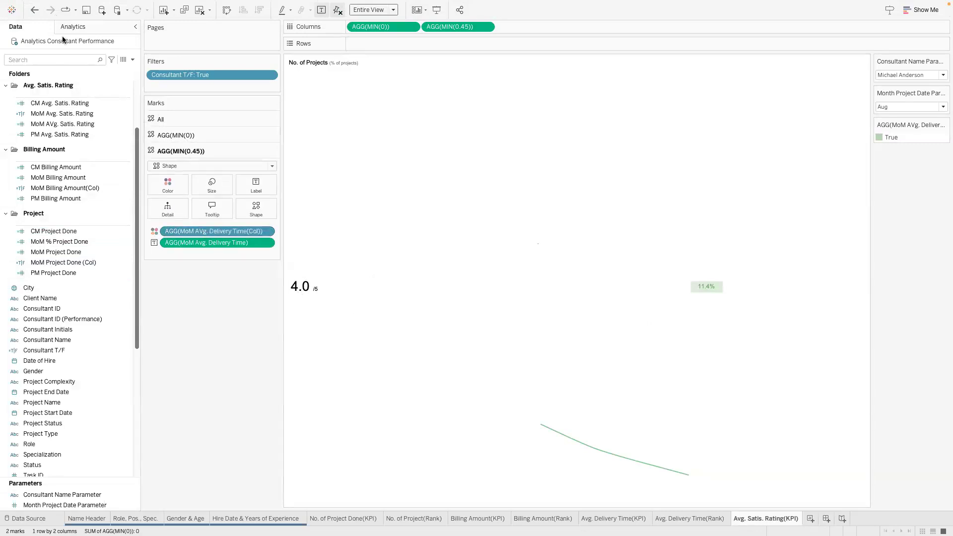
pyautogui.moveTo(62, 114); pyautogui.dragTo(222, 232)
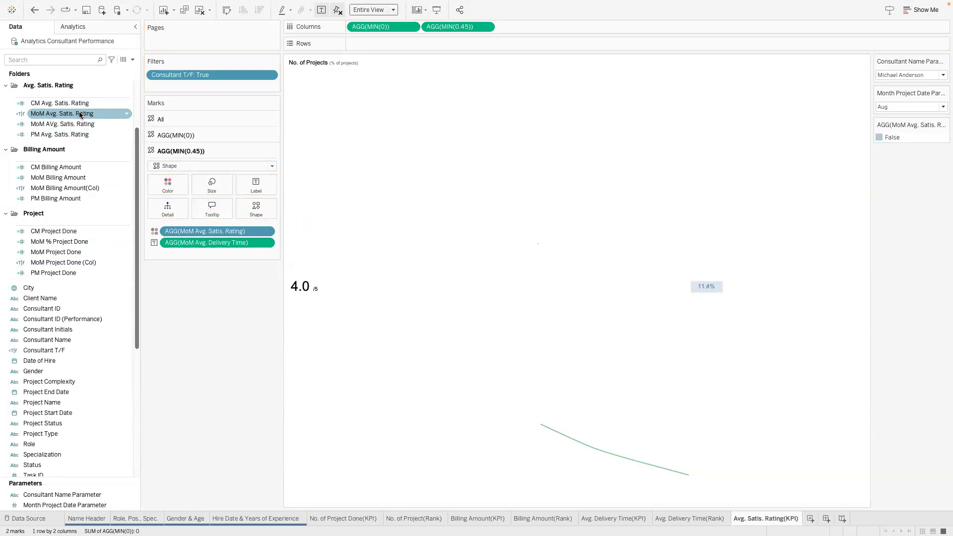
pyautogui.hotkey('ctrl', 'z')
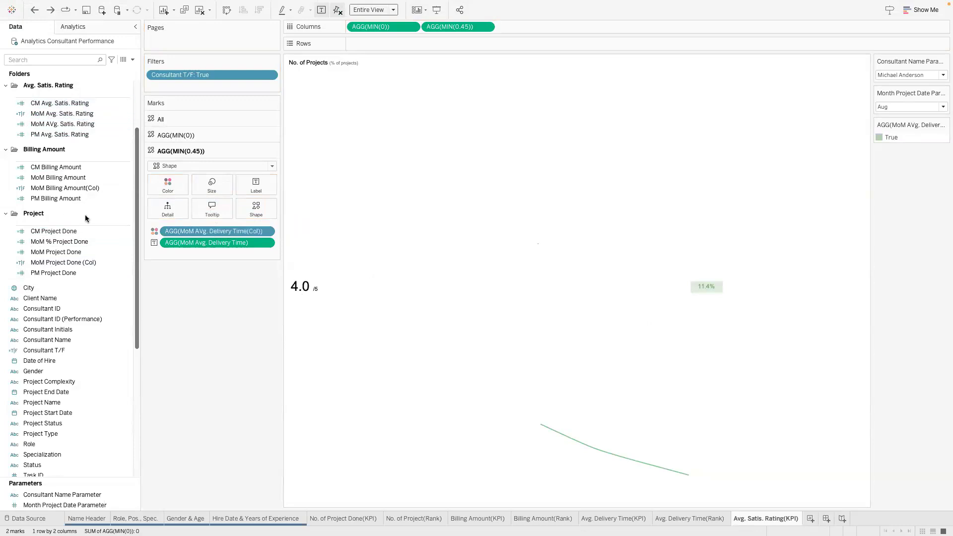
# - Rename the true/false MoM Avg. Satis. Rating field to MoM Avg. Satis. Rating(Col) and make it the color field of the AGG(MIN(0.45)) marks
pyautogui.moveTo(208, 4)
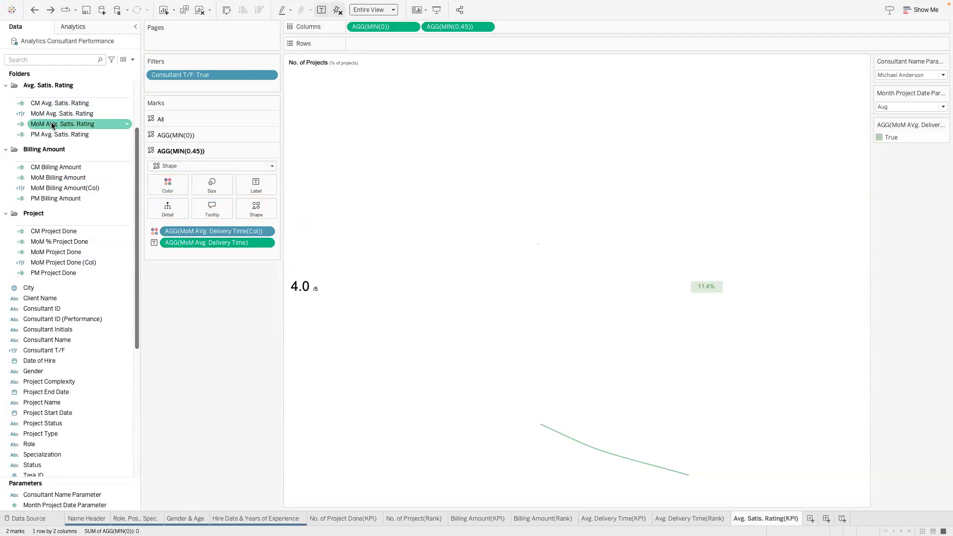
pyautogui.click(127, 113)
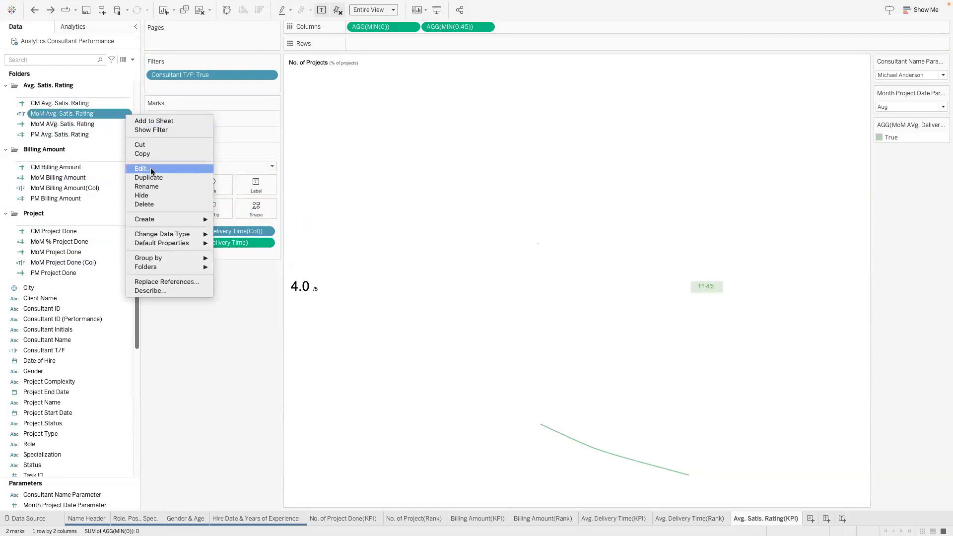
pyautogui.click(144, 169)
pyautogui.click(398, 253)
pyautogui.write('(Col')
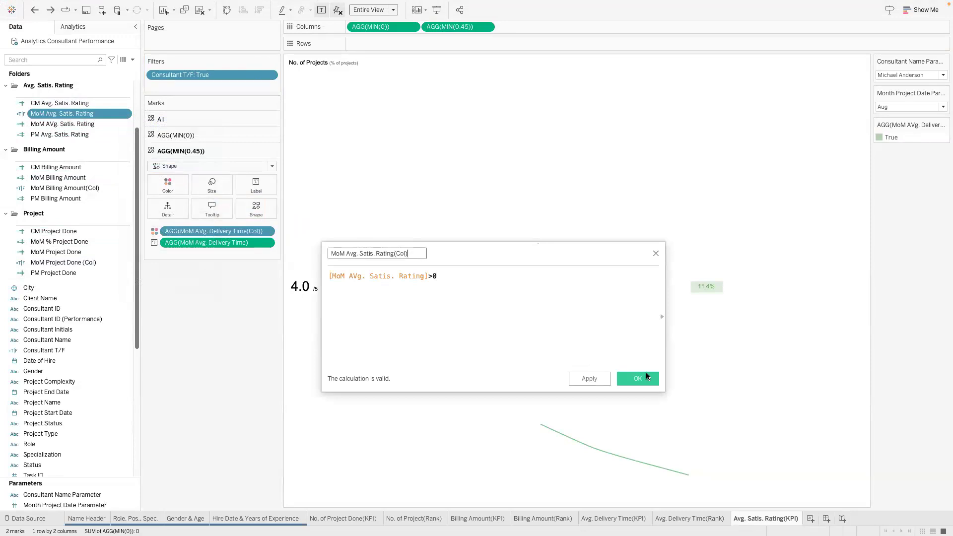
pyautogui.click(637, 378)
pyautogui.moveTo(75, 124); pyautogui.dragTo(236, 231)
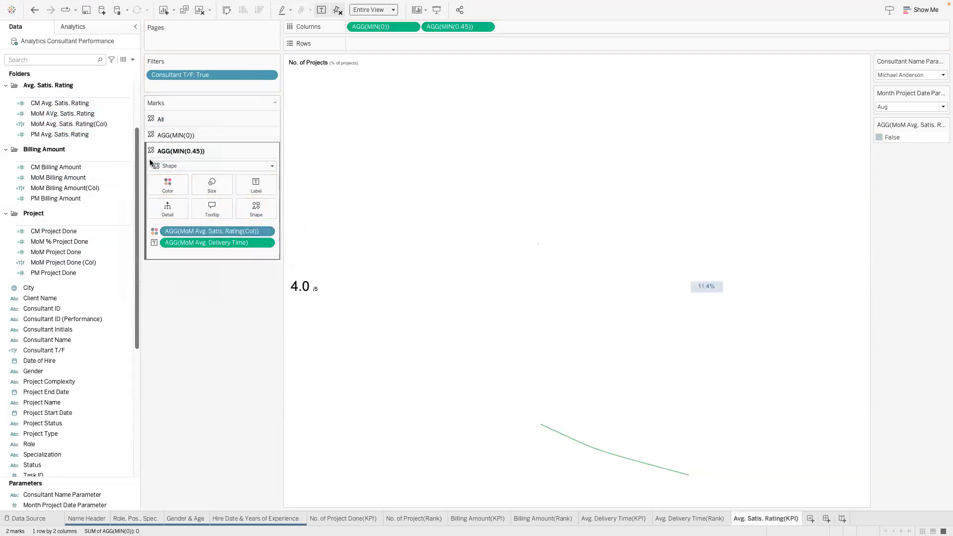
# - Replace the label field on the AGG(MIN(0.45)) marks with MoM AVg. Satis. Rating and format its numbers as percentage with one decimal place
pyautogui.moveTo(119, 113); pyautogui.dragTo(219, 244)
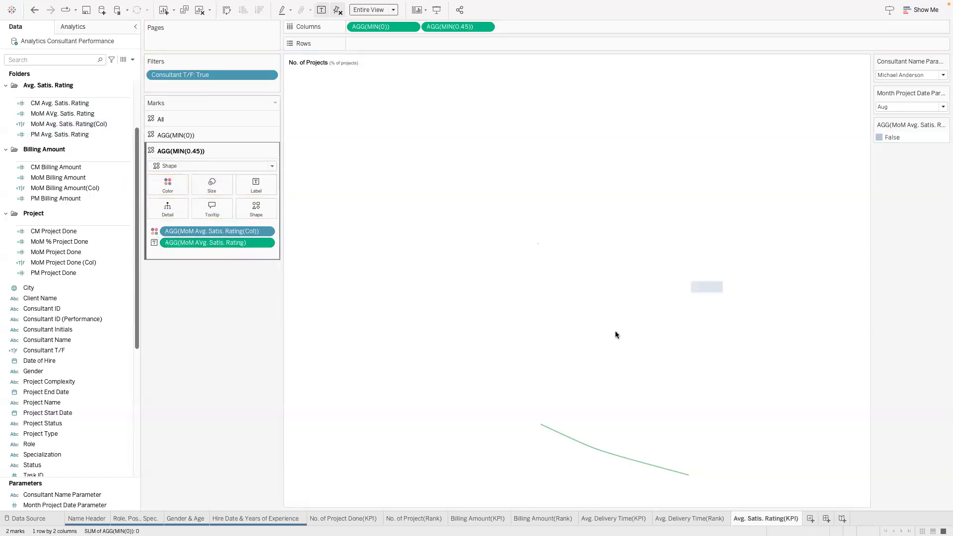
pyautogui.click(260, 244)
pyautogui.click(202, 294)
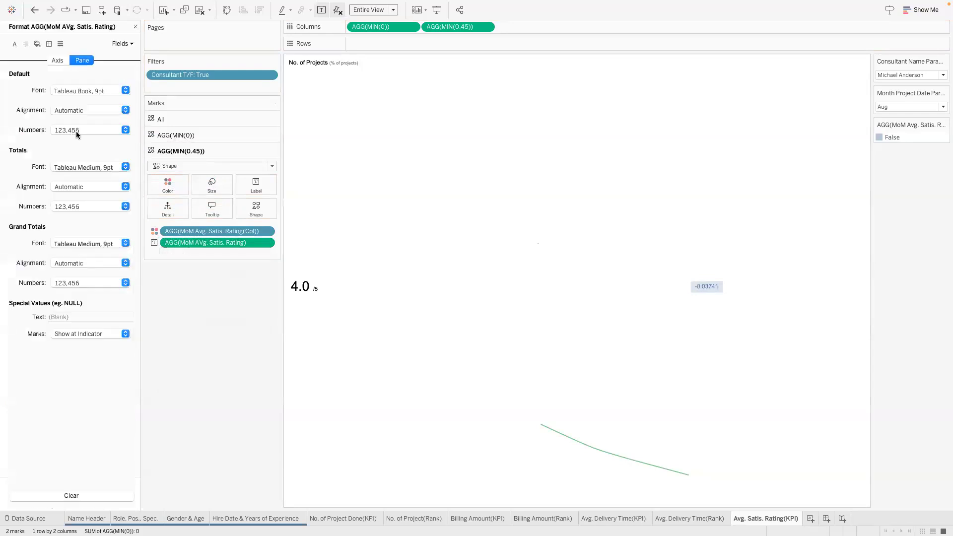
pyautogui.click(76, 131)
pyautogui.click(87, 198)
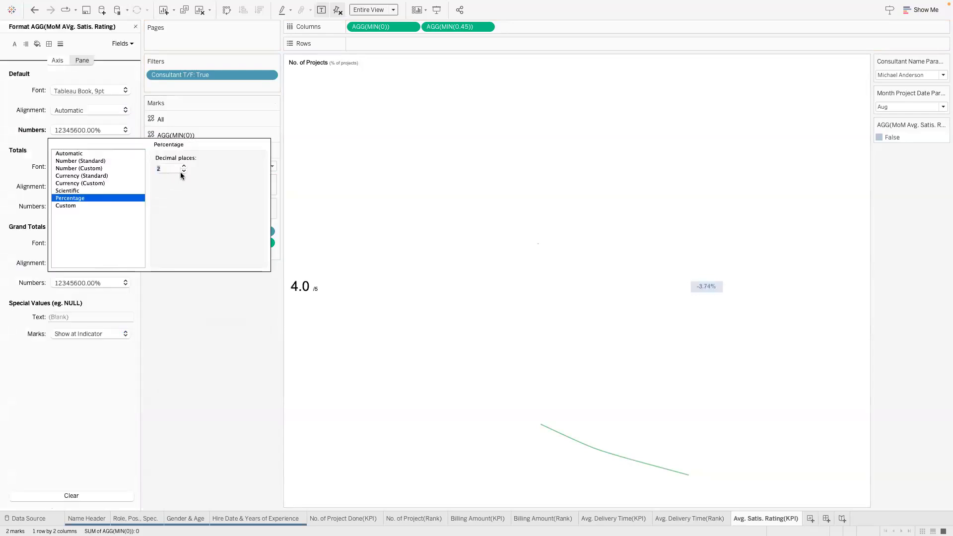
pyautogui.click(184, 172)
pyautogui.click(180, 298)
# - Assign red to the False value of MoM Avg. Satis. Rating(Col)
pyautogui.moveTo(754, 148)
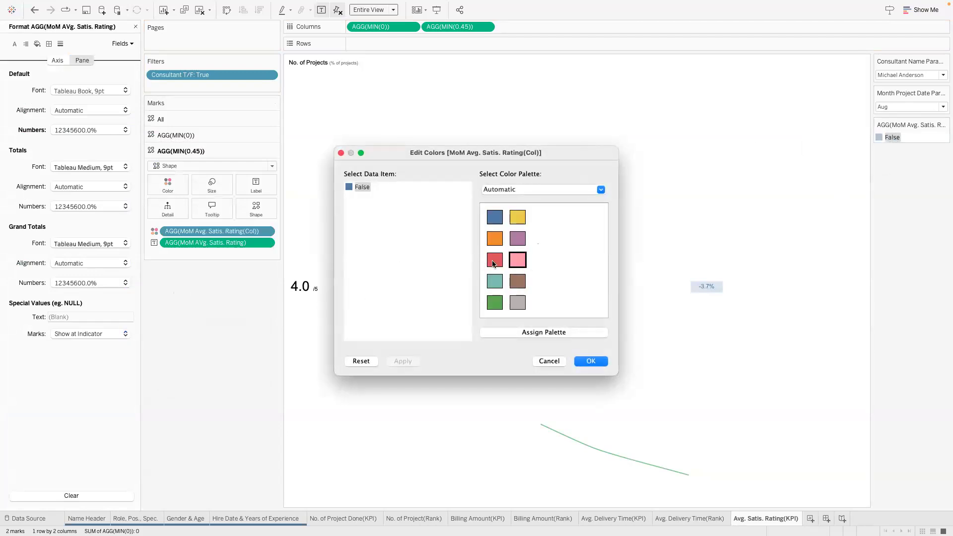
pyautogui.click(493, 260)
pyautogui.click(598, 362)
# - Switch the month parameter to Mar and then Jul, and assign green to the True value of MoM Avg. Satis. Rating(Col)
pyautogui.click(911, 106)
pyautogui.click(839, 134)
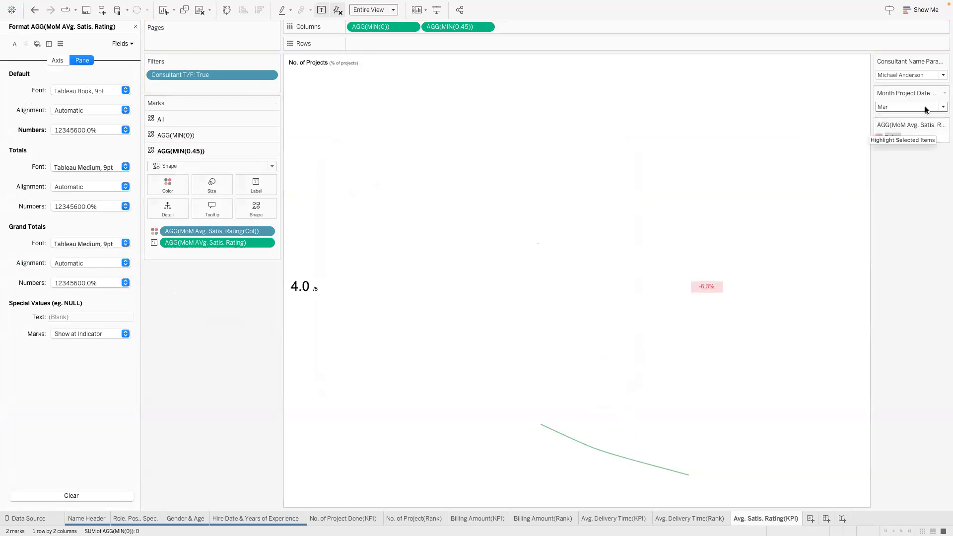
pyautogui.click(927, 108)
pyautogui.click(844, 169)
pyautogui.doubleClick(883, 143)
pyautogui.click(495, 238)
pyautogui.click(495, 302)
pyautogui.click(589, 362)
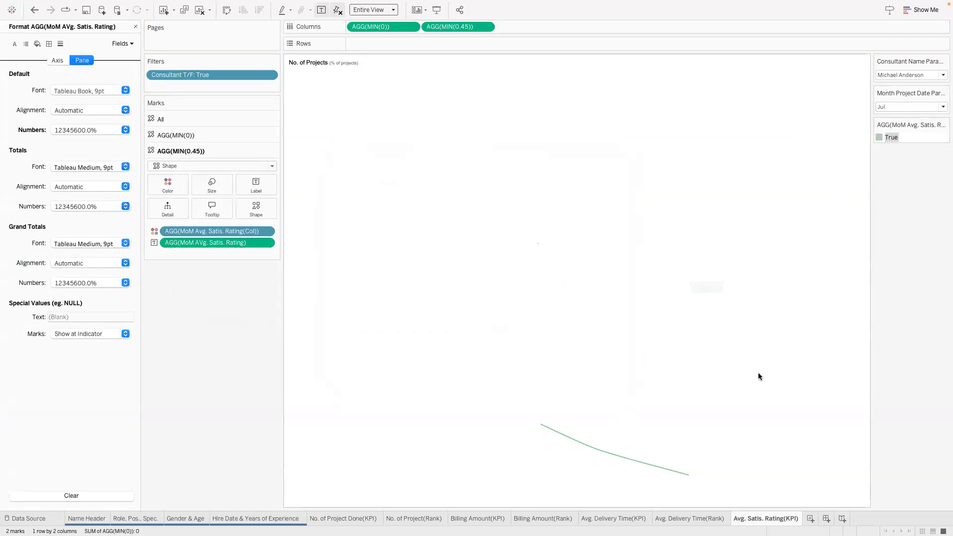
# - Set the month parameter to Jun and give the MoM AVg. Satis. Rating label the custom number format ▲ 0.0%;▼ 0.0%
pyautogui.click(910, 106)
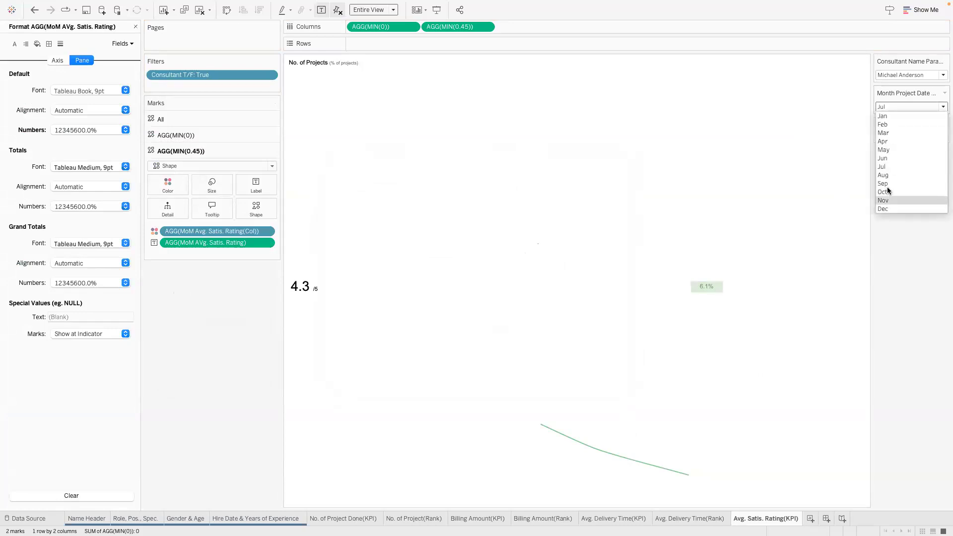
pyautogui.click(891, 157)
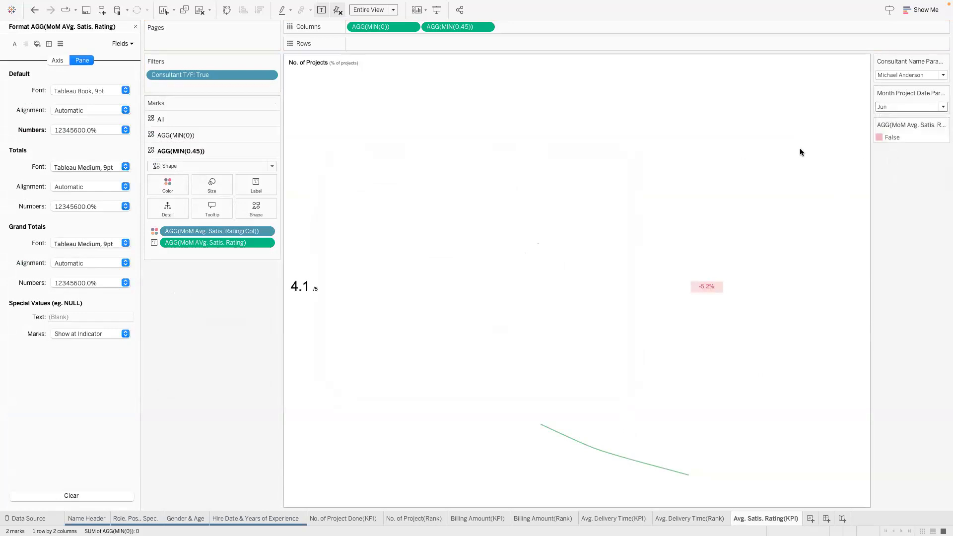
pyautogui.click(99, 130)
pyautogui.click(100, 205)
pyautogui.press('Tab')
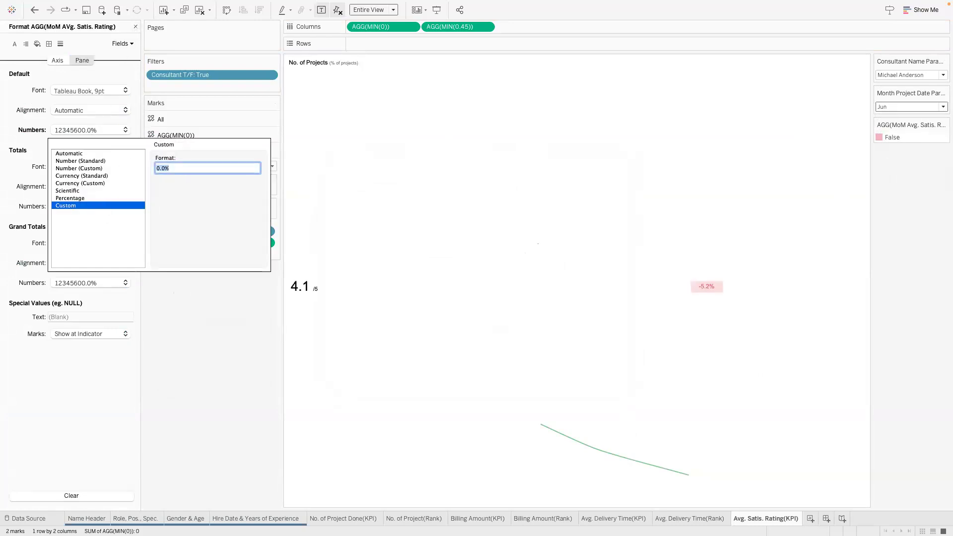
pyautogui.press('Return')
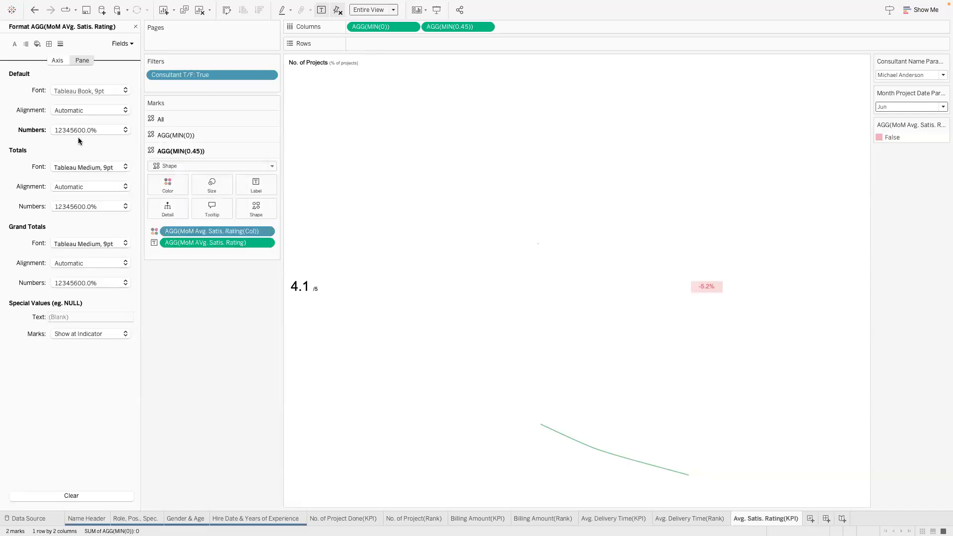
pyautogui.click(59, 132)
pyautogui.press('Tab')
pyautogui.write('▲ 0.0%;▼ 0.0%')
pyautogui.click(213, 287)
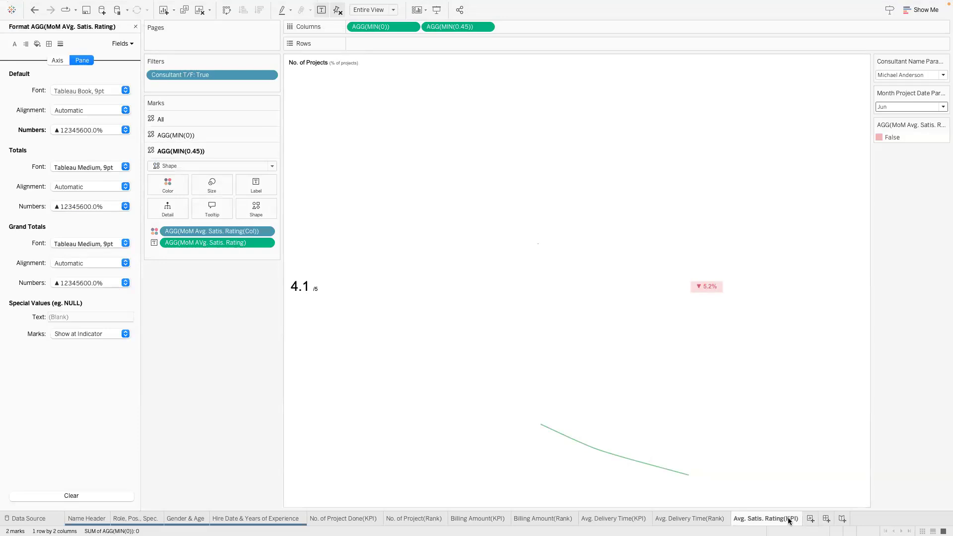
# - Create a new worksheet with Task ID on rows and the ad hoc calculation MIN(0.1) on columns
pyautogui.moveTo(785, 520)
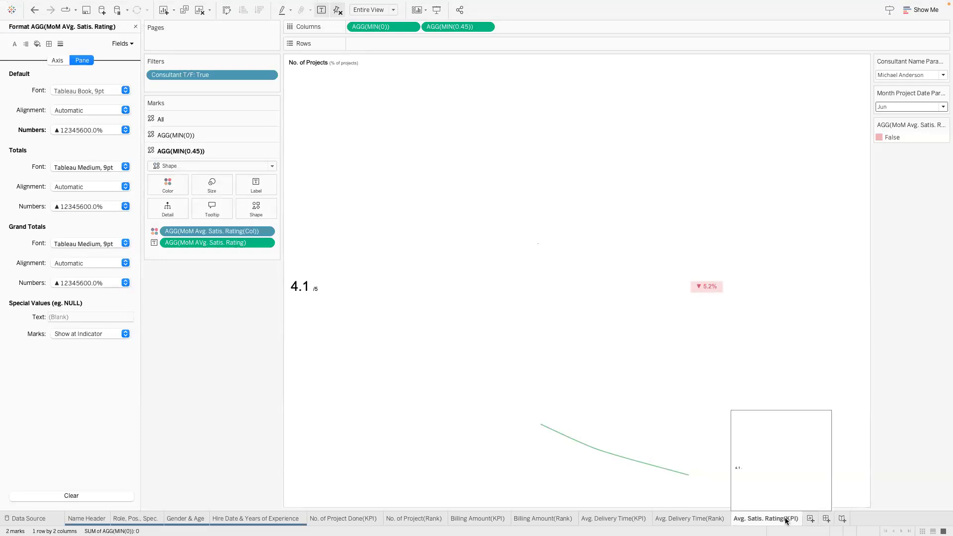
pyautogui.click(809, 518)
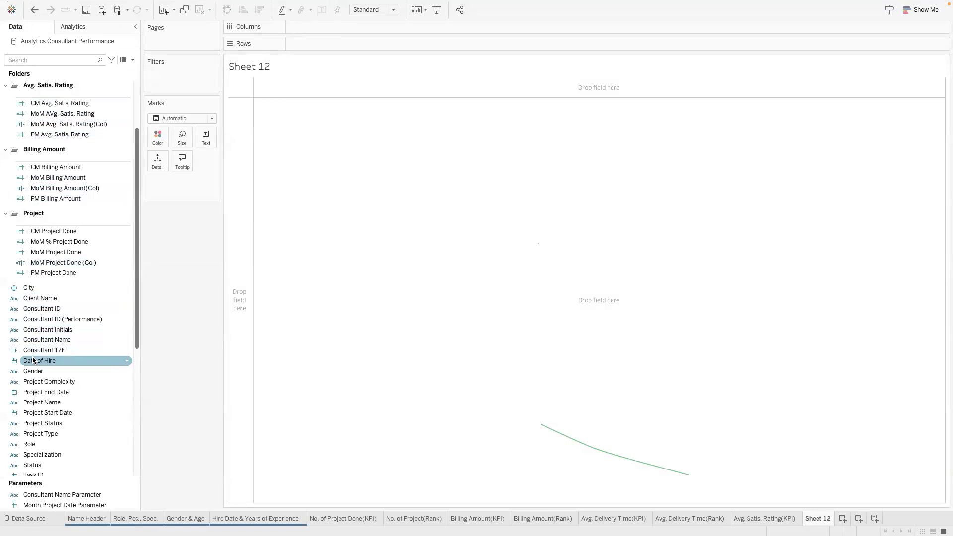
pyautogui.moveTo(58, 473); pyautogui.dragTo(346, 44)
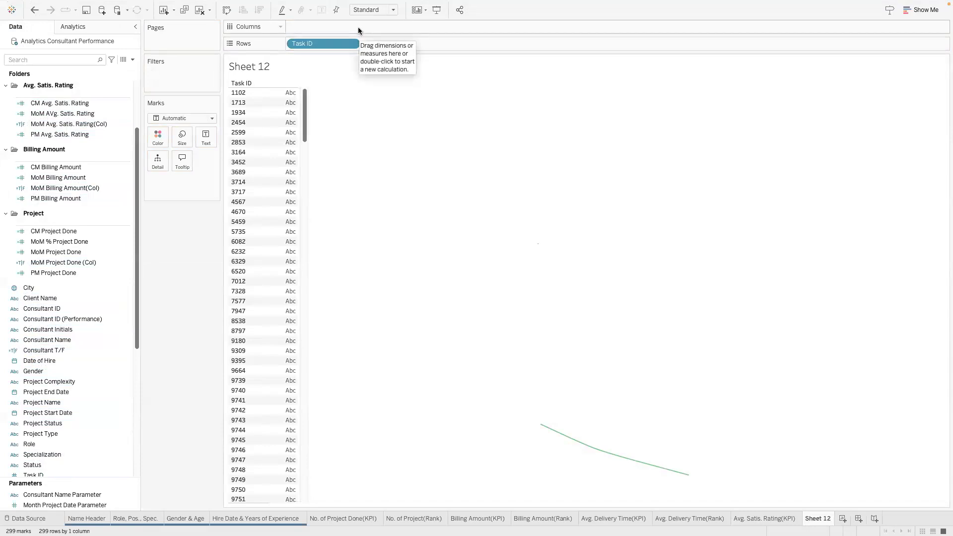
pyautogui.doubleClick(316, 27)
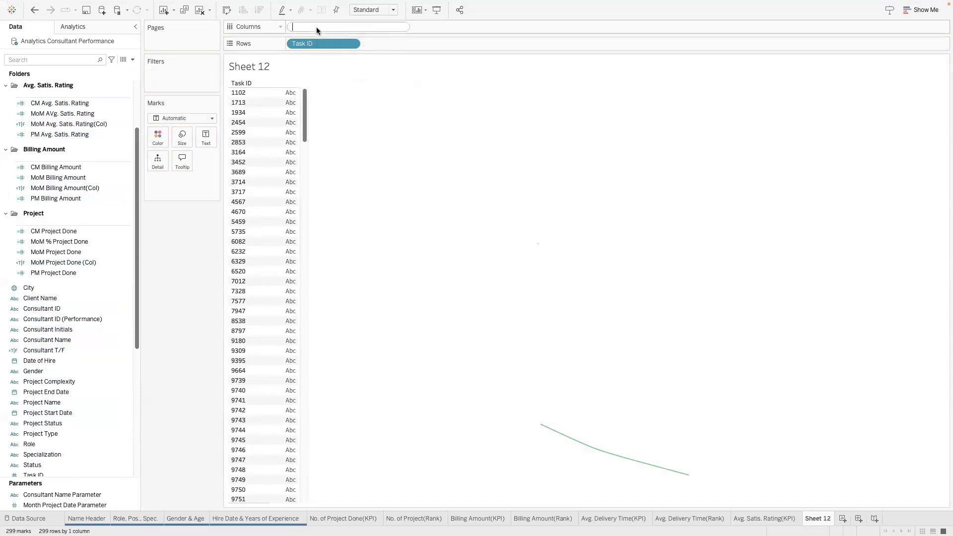
pyautogui.write('MIN')
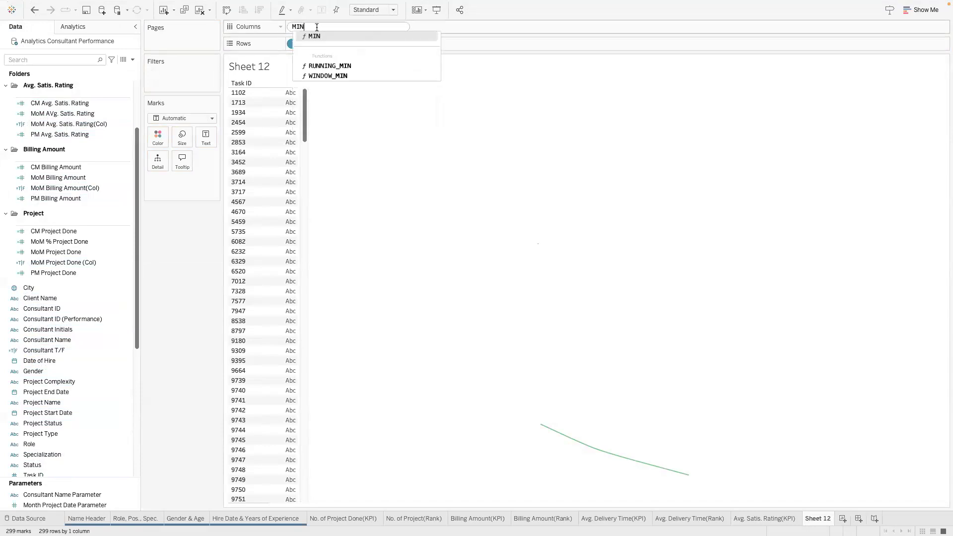
pyautogui.write('(0.')
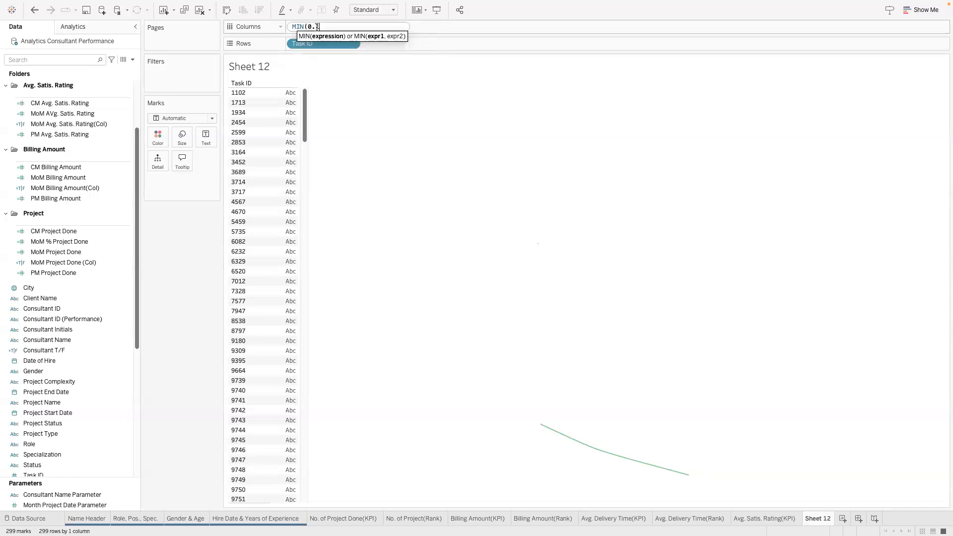
pyautogui.write('1)')
pyautogui.press('Return')
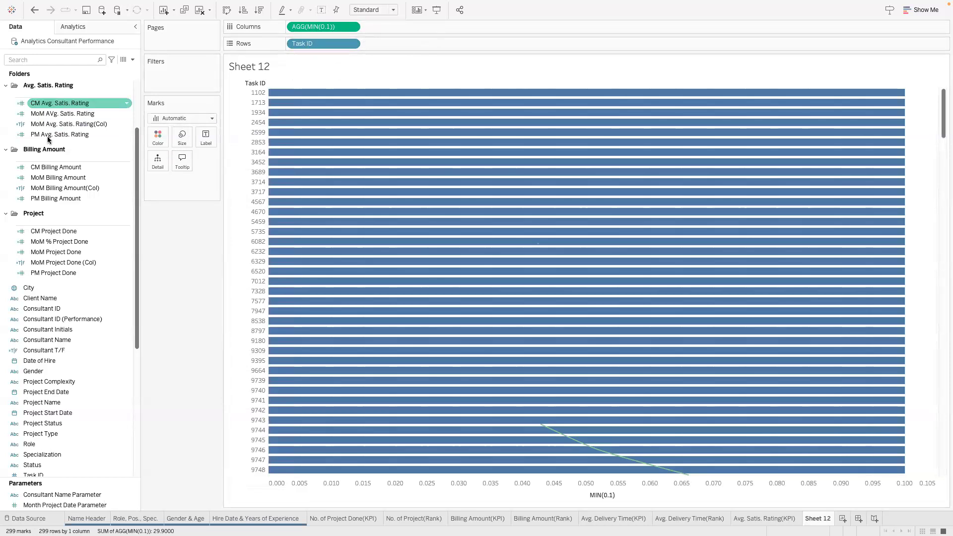
# - Add Project Name, Project Start Date, Project End Date and Time to Deliver (days) as labels on the Task ID bars
pyautogui.scroll(-3, 64, 320)
pyautogui.moveTo(64, 325); pyautogui.dragTo(200, 143)
pyautogui.moveTo(58, 318); pyautogui.dragTo(209, 133)
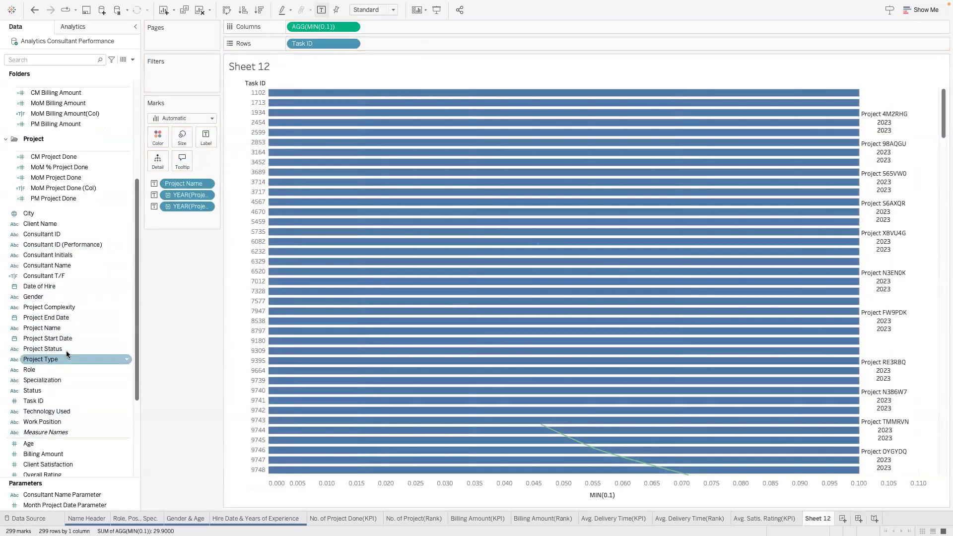
pyautogui.scroll(-3, 69, 399)
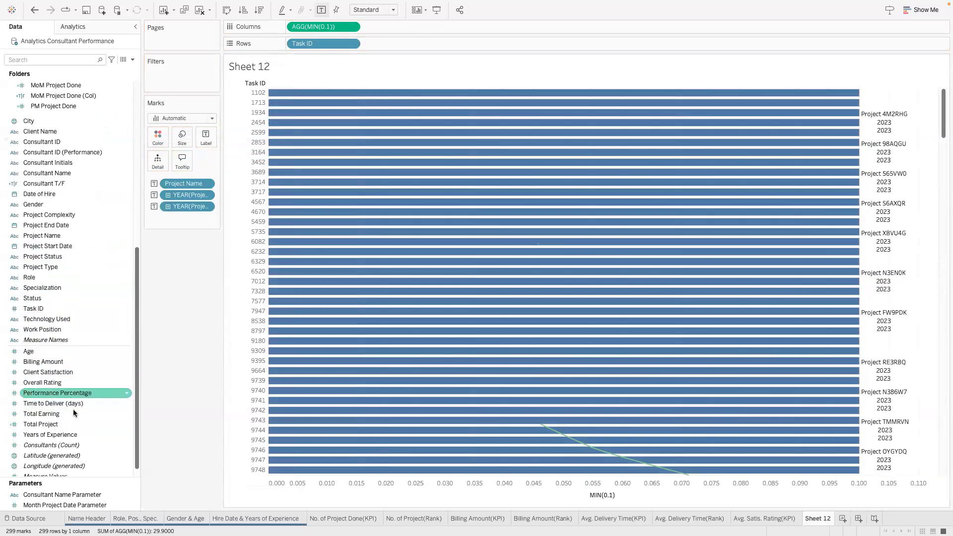
pyautogui.moveTo(70, 403); pyautogui.dragTo(201, 142)
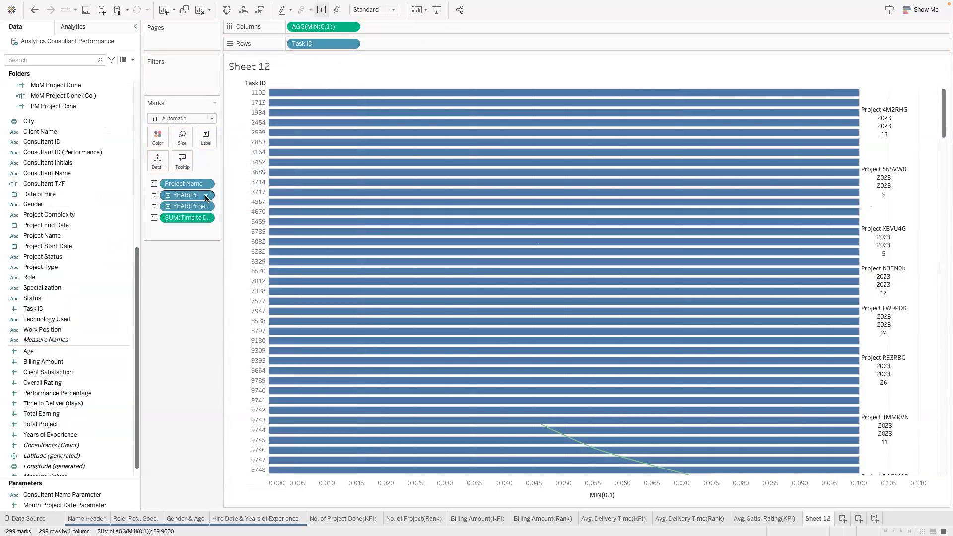
# - Try a custom Month / Day / Year date detail on the Project Start Date label
pyautogui.click(205, 197)
pyautogui.moveTo(248, 346)
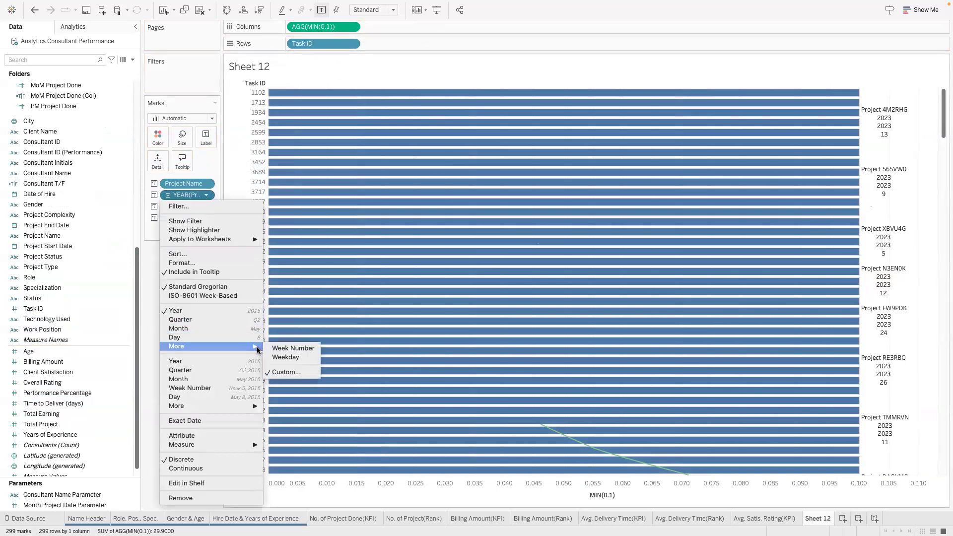
pyautogui.click(286, 372)
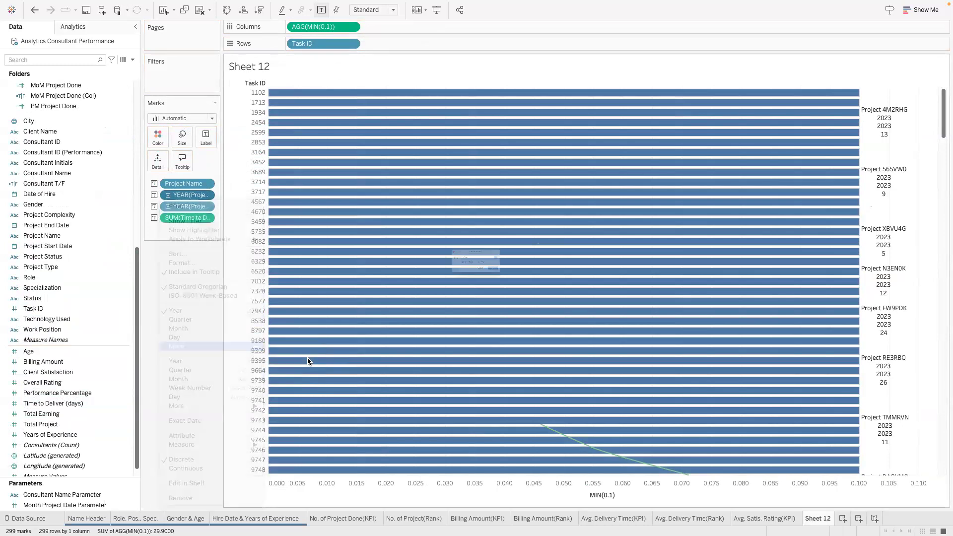
pyautogui.click(533, 250)
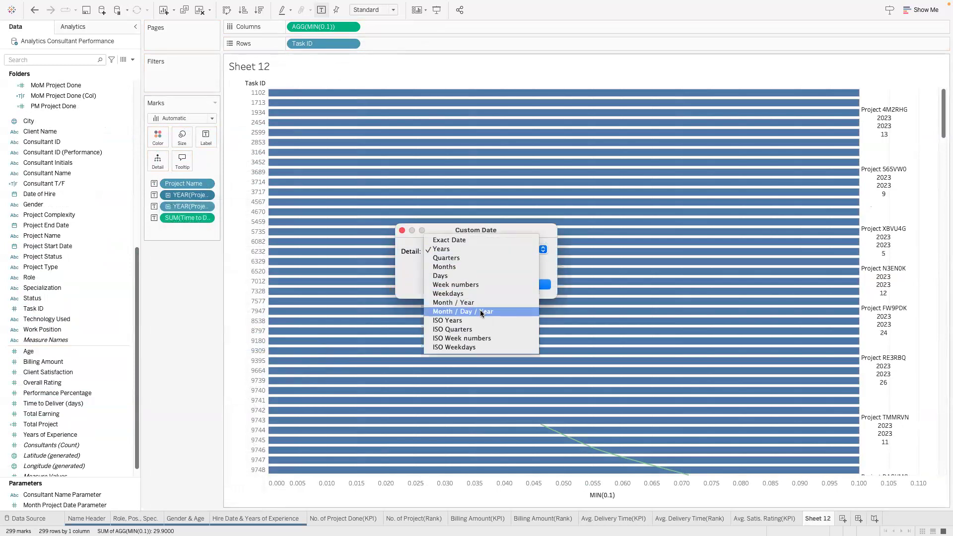
pyautogui.click(464, 312)
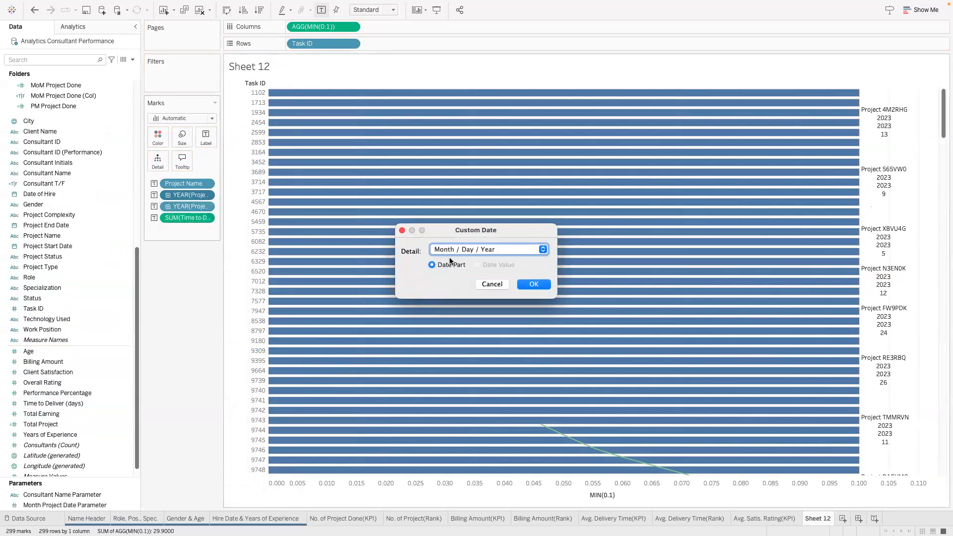
pyautogui.click(526, 285)
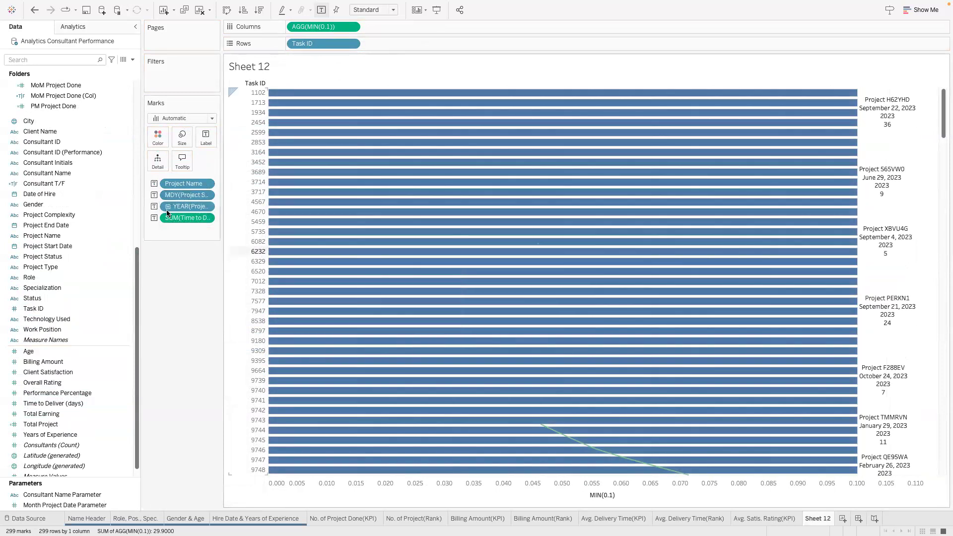
# - Show the Project Start Date and Project End Date labels as exact dates
pyautogui.click(206, 195)
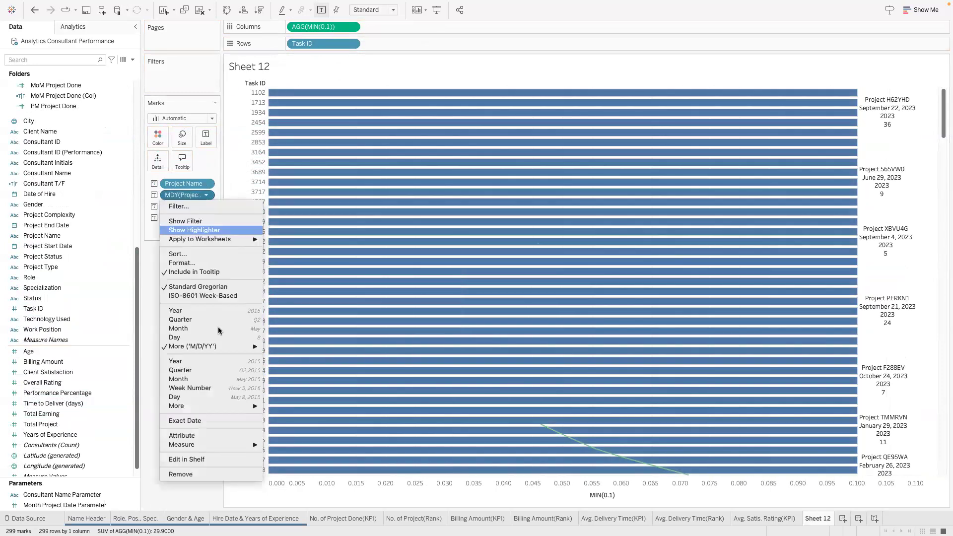
pyautogui.click(200, 420)
pyautogui.click(207, 198)
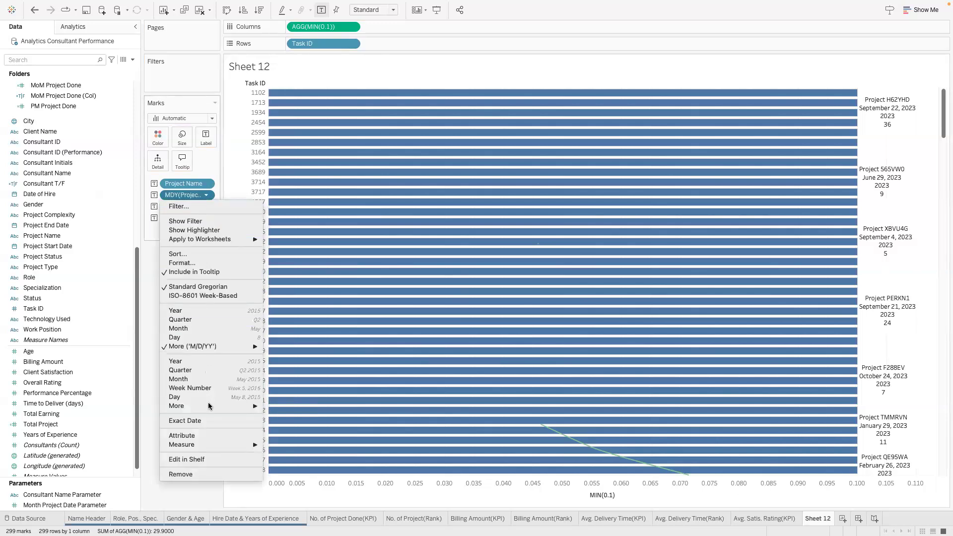
pyautogui.click(208, 420)
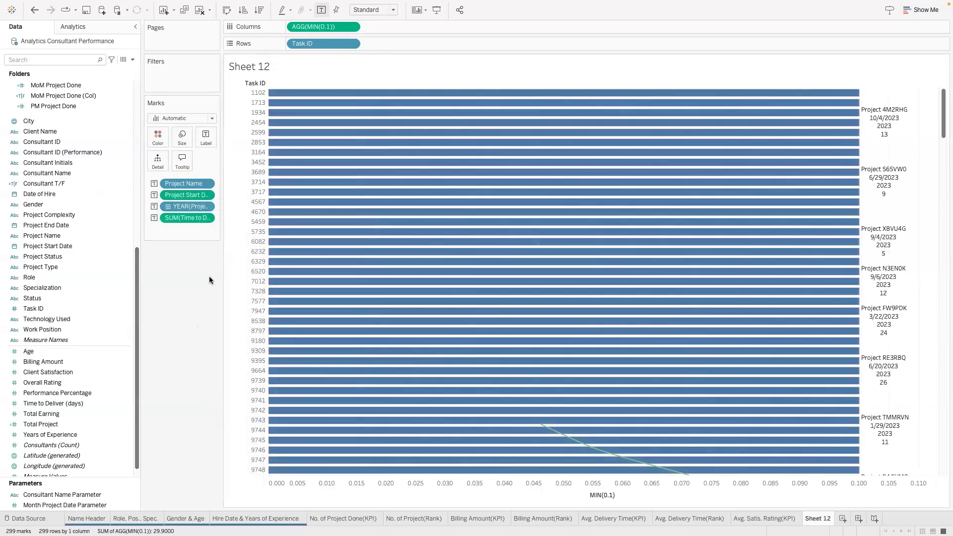
pyautogui.click(206, 206)
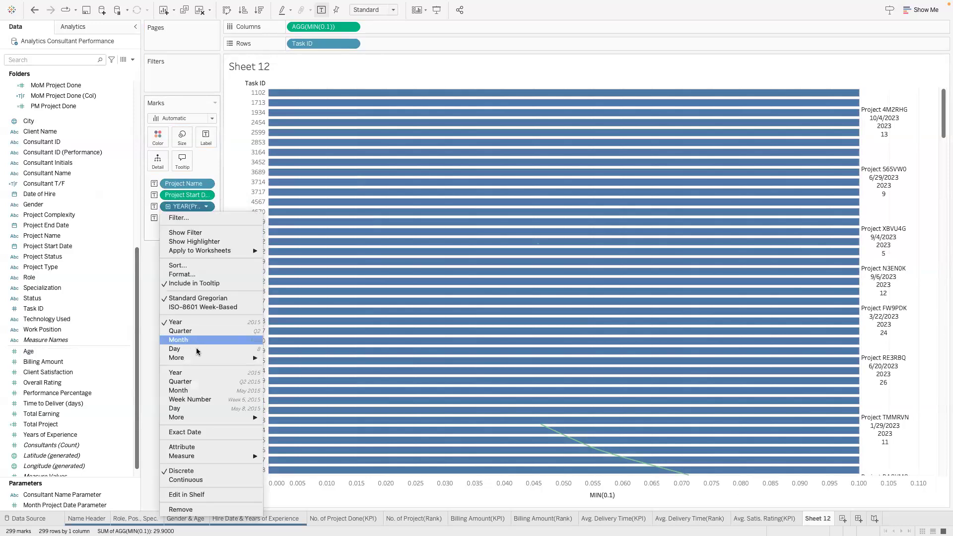
pyautogui.click(195, 432)
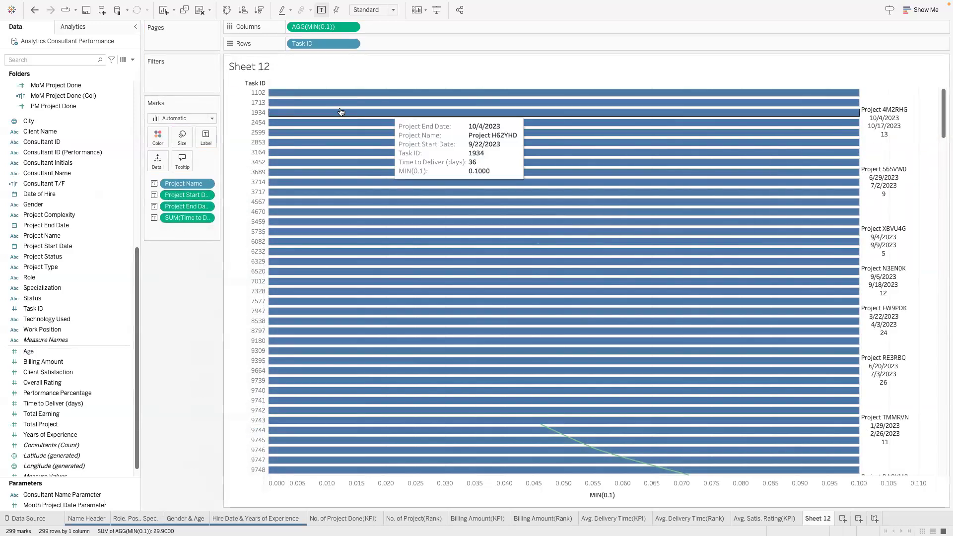
# - Narrow the Task ID header column and add the ad hoc calculations MIN(0.6) and MIN(0.5) to columns
pyautogui.moveTo(265, 94); pyautogui.dragTo(254, 91)
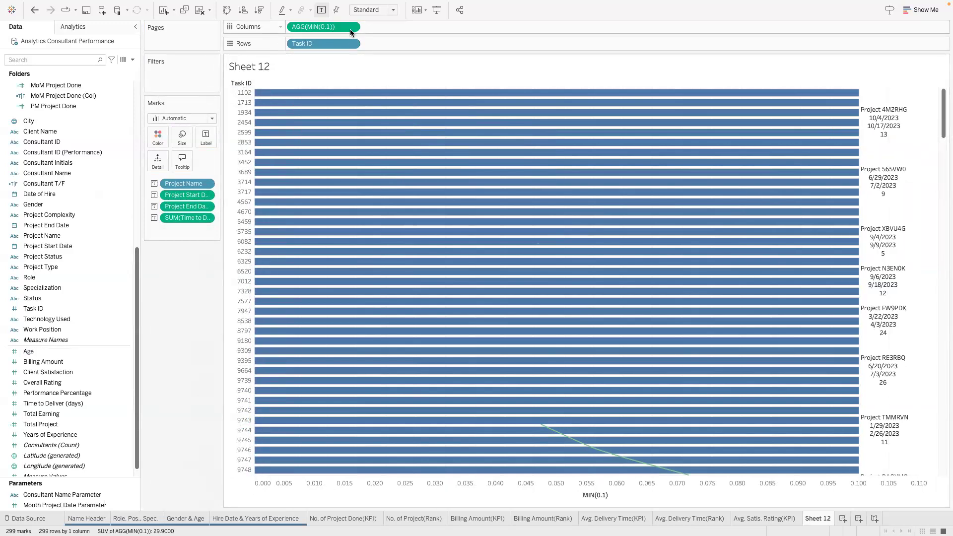
pyautogui.doubleClick(374, 28)
pyautogui.write('MIN(0.')
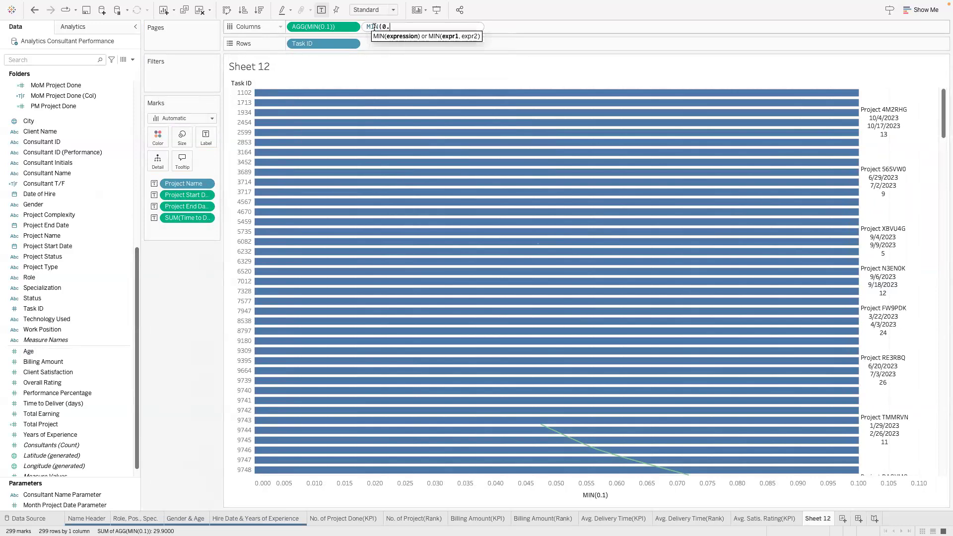
pyautogui.write('6)')
pyautogui.press('Return')
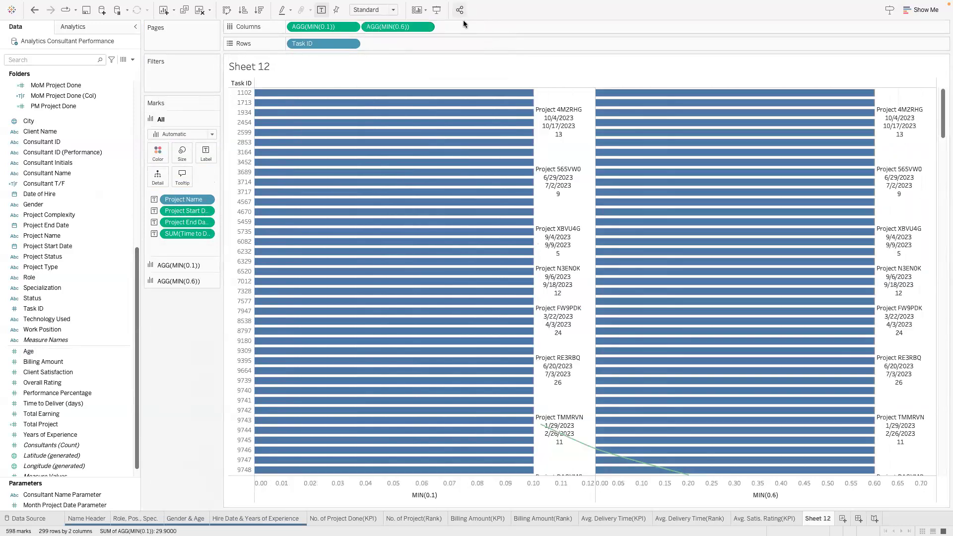
pyautogui.doubleClick(463, 22)
pyautogui.write('MIN')
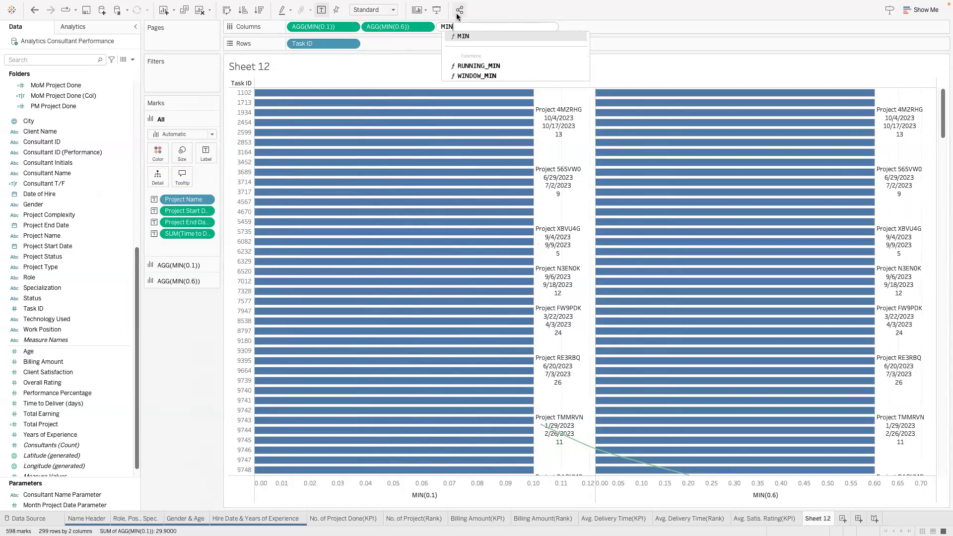
pyautogui.write('(0.')
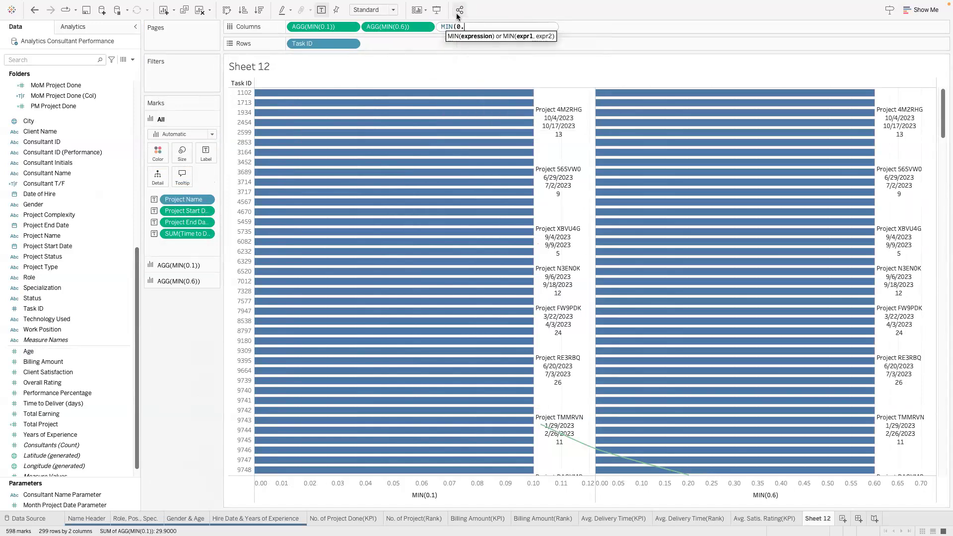
pyautogui.write('5)')
pyautogui.press('Return')
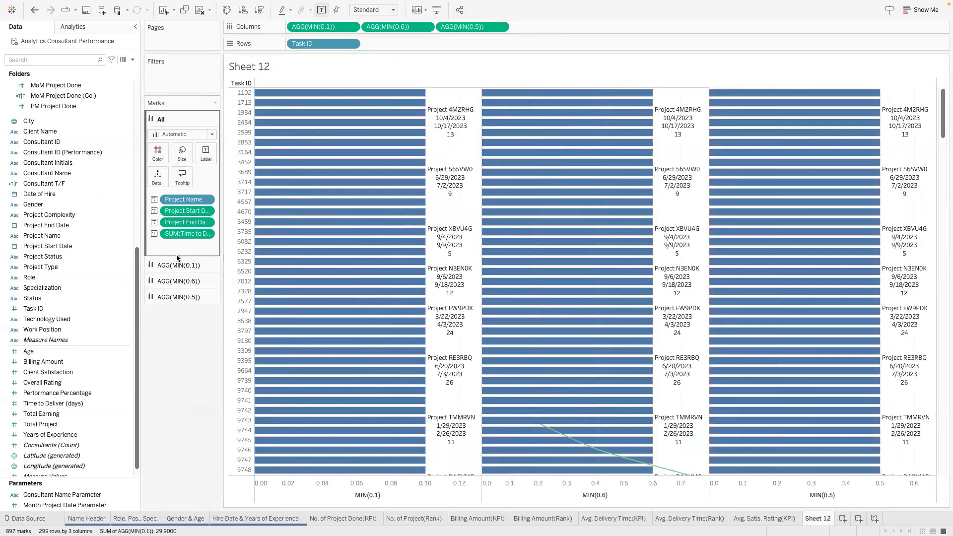
# - Change all marks to Gantt Bar, and shrink the MIN(0.1) marks and make them transparent
pyautogui.click(188, 135)
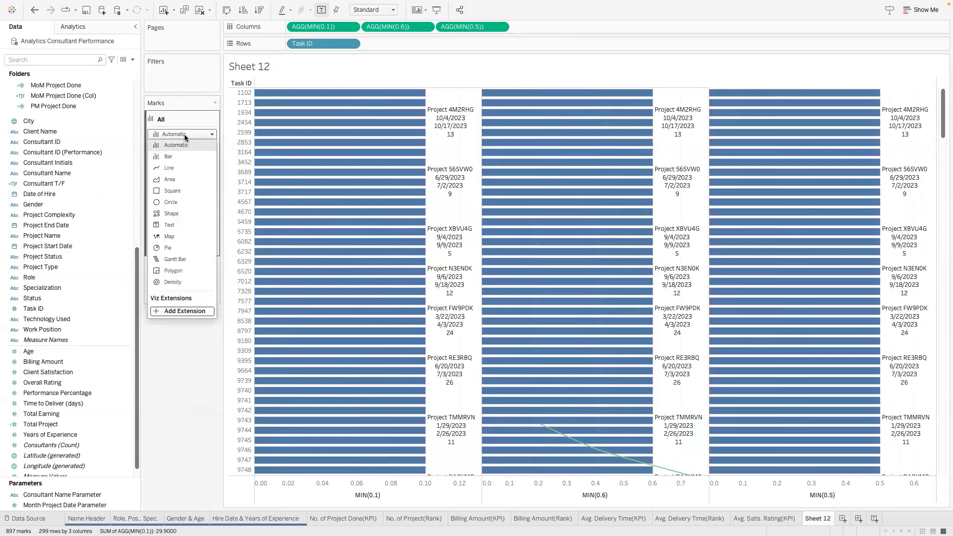
pyautogui.click(186, 259)
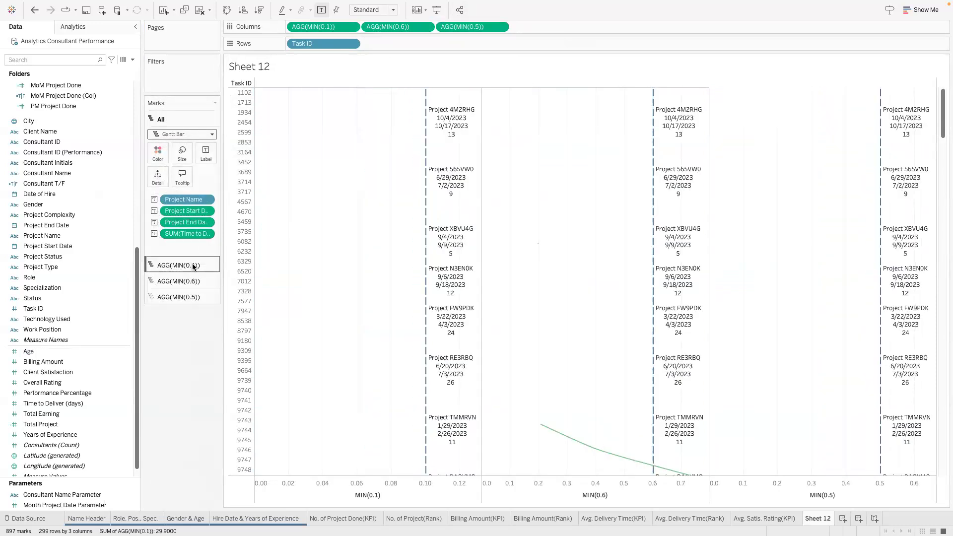
pyautogui.click(192, 265)
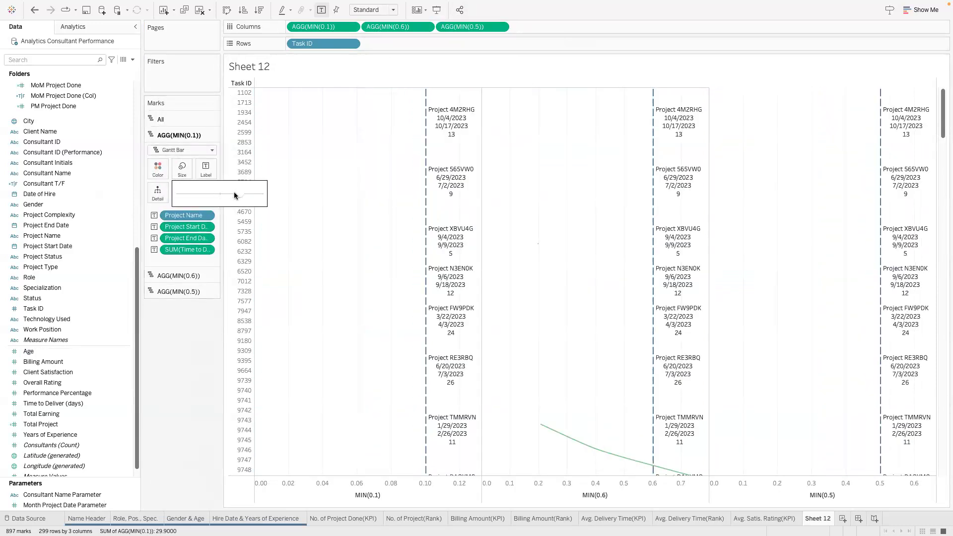
pyautogui.click(164, 171)
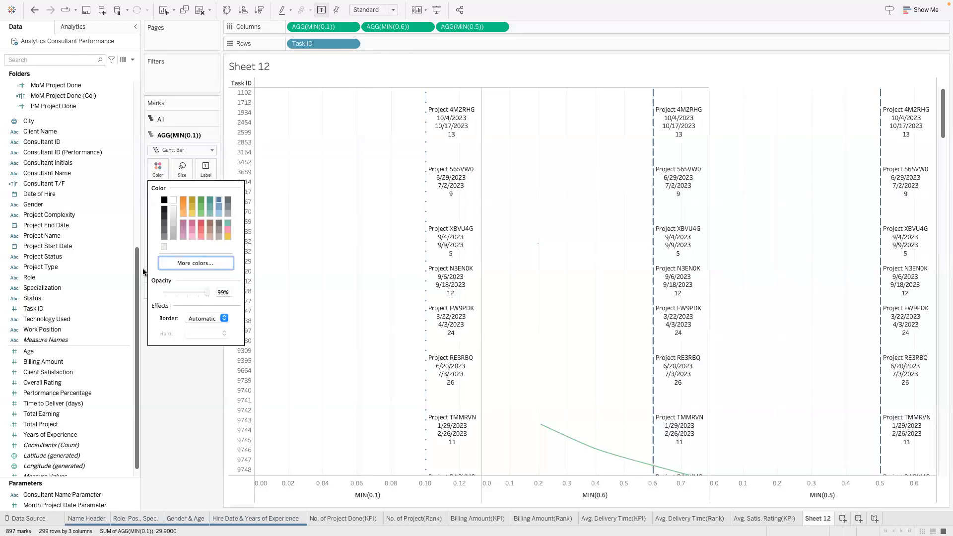
# - Rewrite the MIN(0.1) label on three lines as <Project Name>, <Project Start Date> - <Project End Date>, and (<Time to Deliver (days)> Days)
pyautogui.click(206, 169)
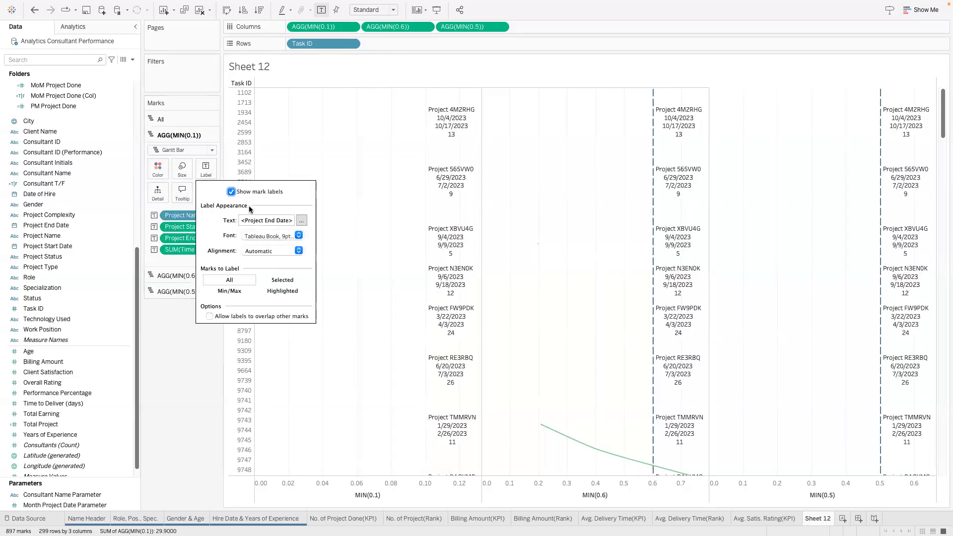
pyautogui.press('Escape')
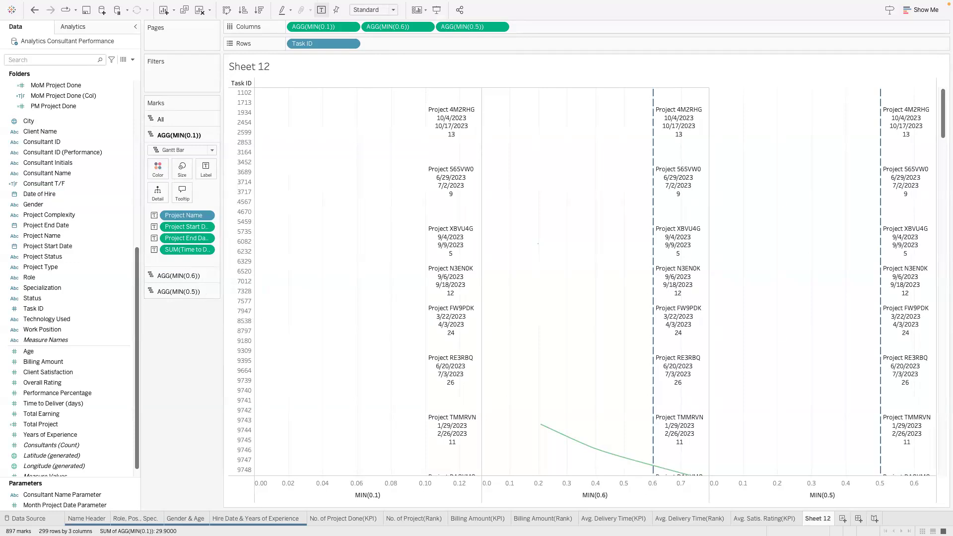
pyautogui.click(206, 169)
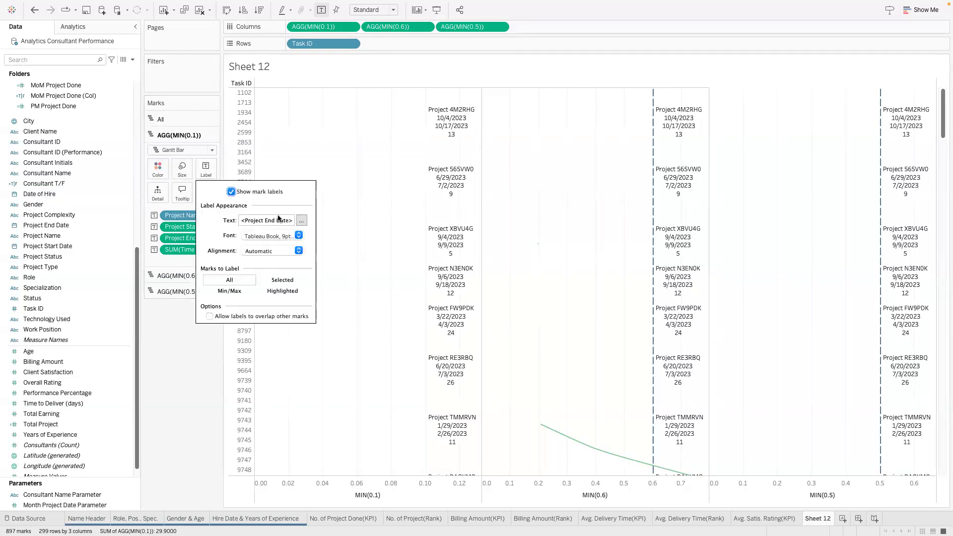
pyautogui.click(302, 221)
pyautogui.press('super+a')
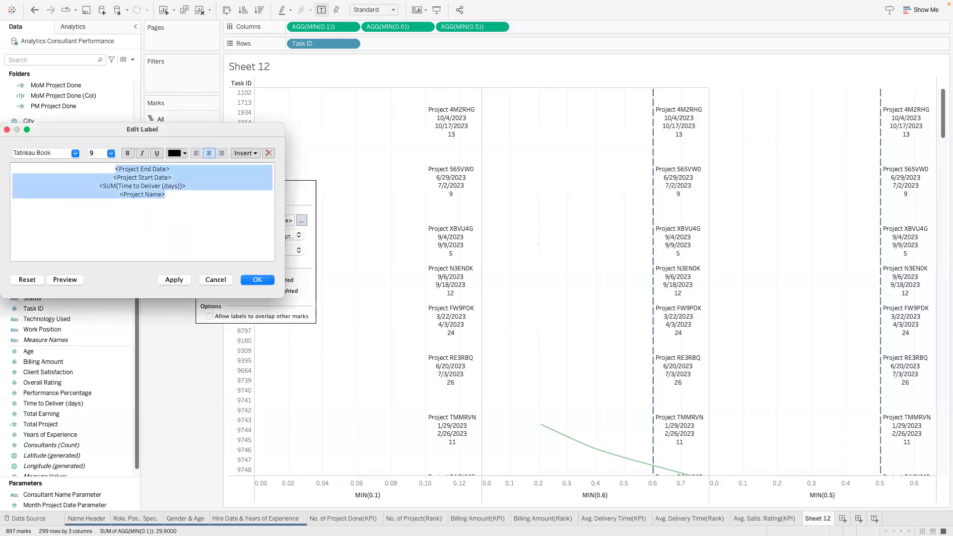
pyautogui.write('- <Project Name> <Project Start Date> - <Project End Date> (<Time to Deliver (days)> Days)')
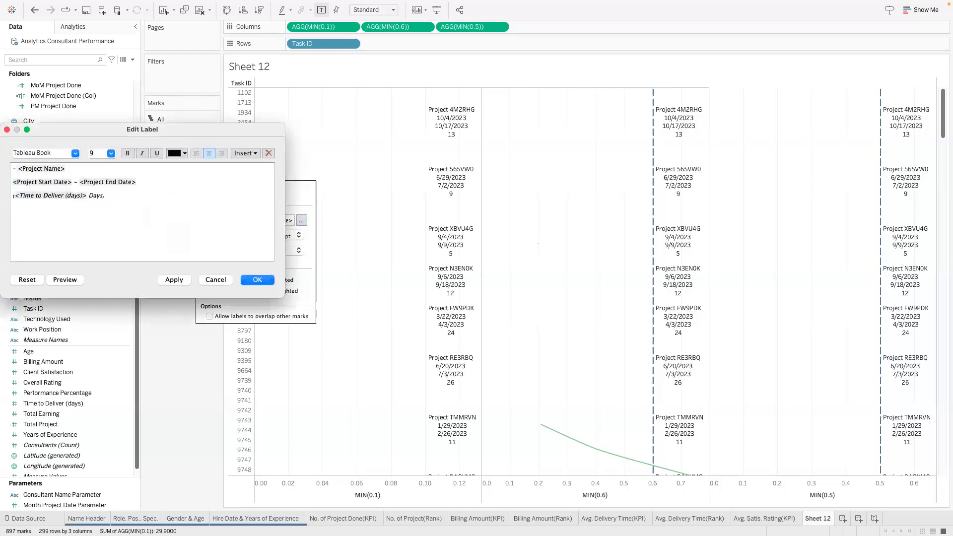
pyautogui.click(16, 167)
pyautogui.press('Delete')
pyautogui.press('Delete')
pyautogui.click(252, 280)
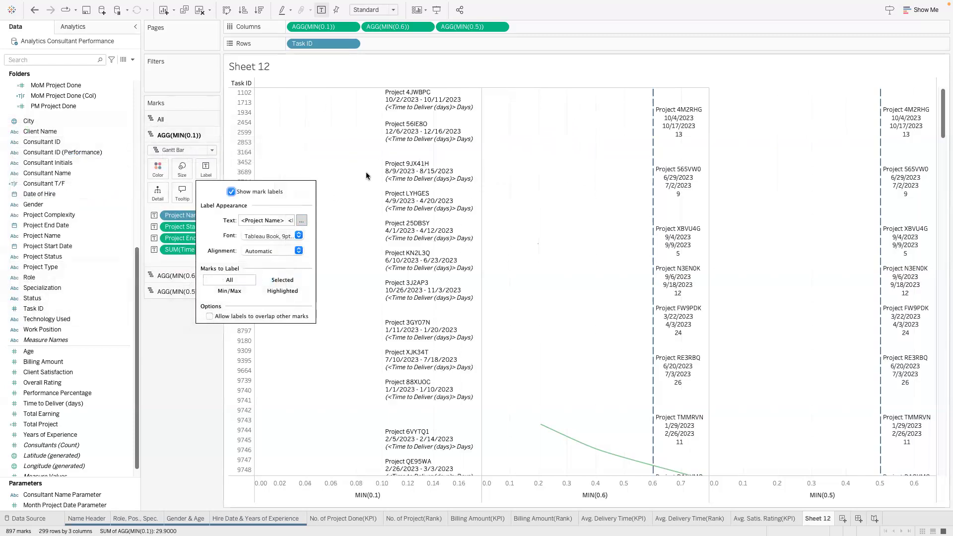
# - Convert the Time to Deliver (days) field on the MIN(0.1) label from a sum to a dimension
pyautogui.click(304, 221)
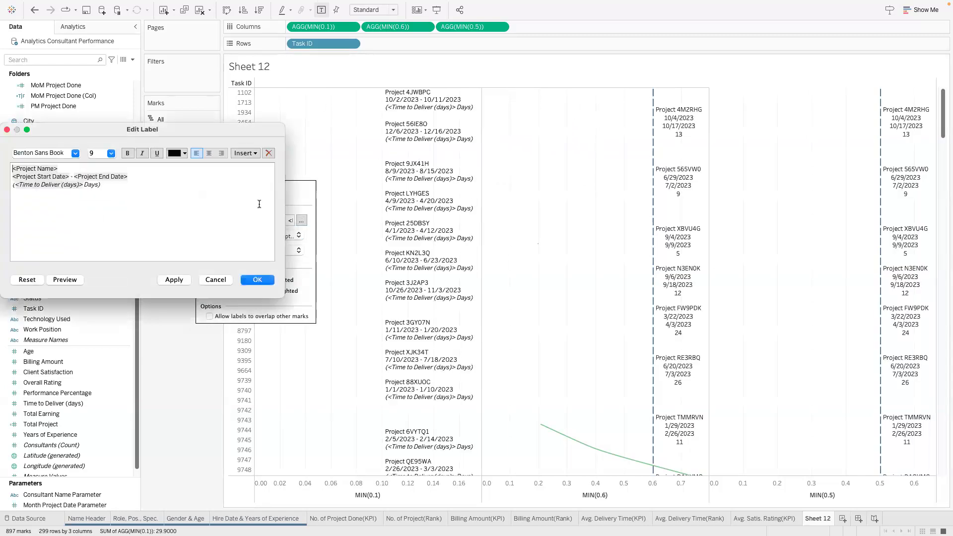
pyautogui.click(243, 154)
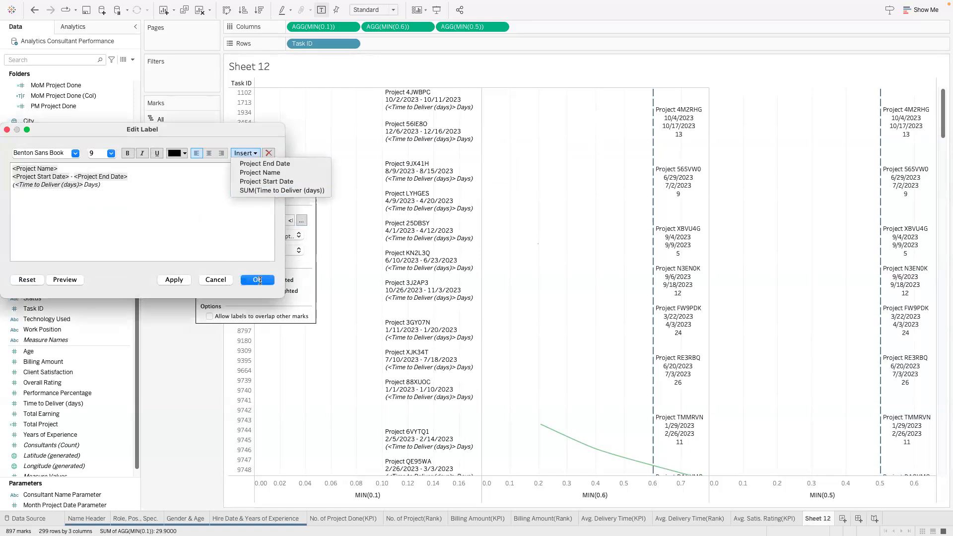
pyautogui.click(243, 282)
pyautogui.click(247, 281)
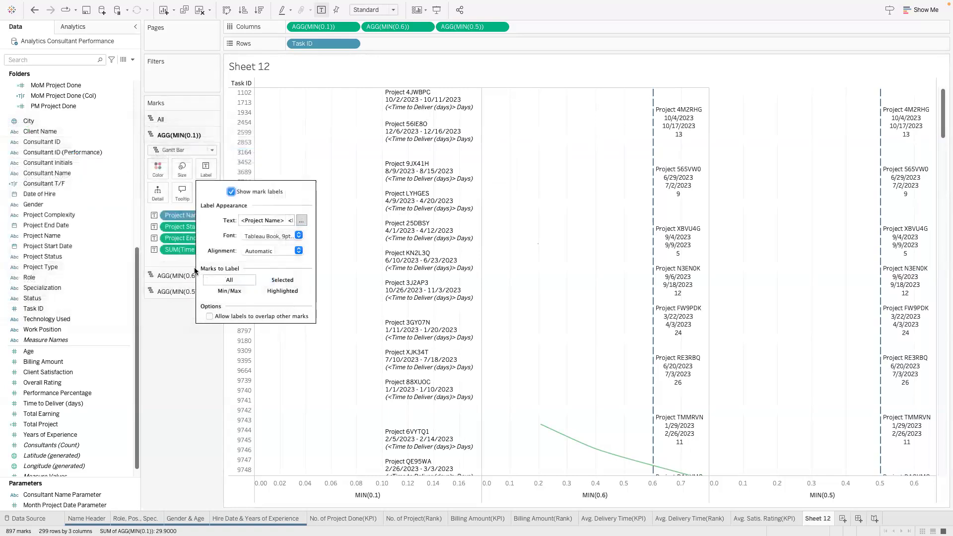
pyautogui.click(206, 249)
pyautogui.click(187, 323)
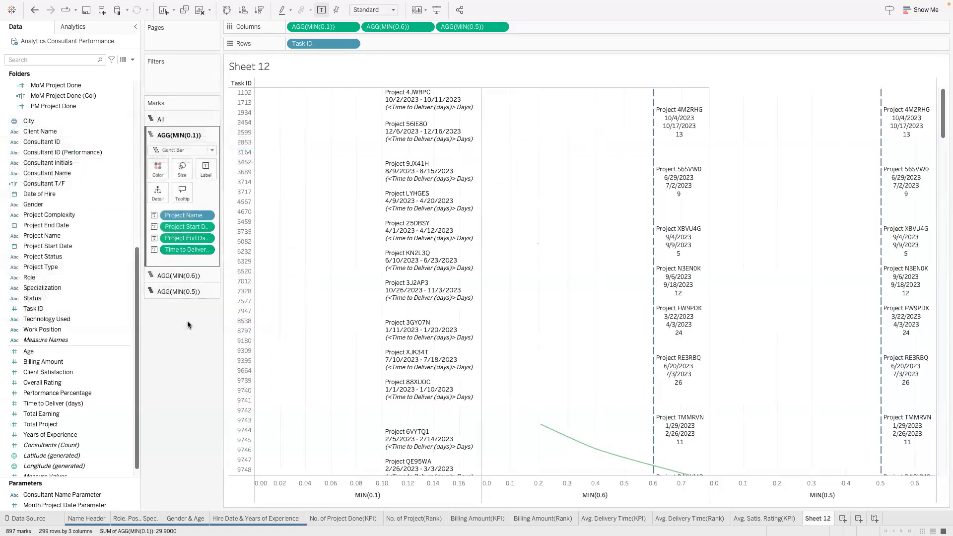
# - Replace the last line of the MIN(0.1) label with the Time to Deliver (days) field followed by "Days"
pyautogui.click(203, 171)
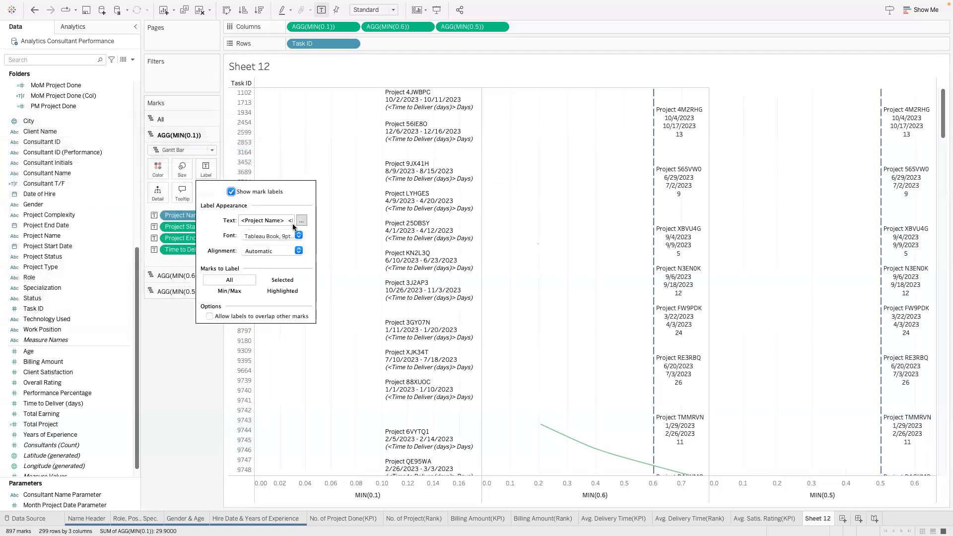
pyautogui.click(301, 221)
pyautogui.tripleClick(54, 185)
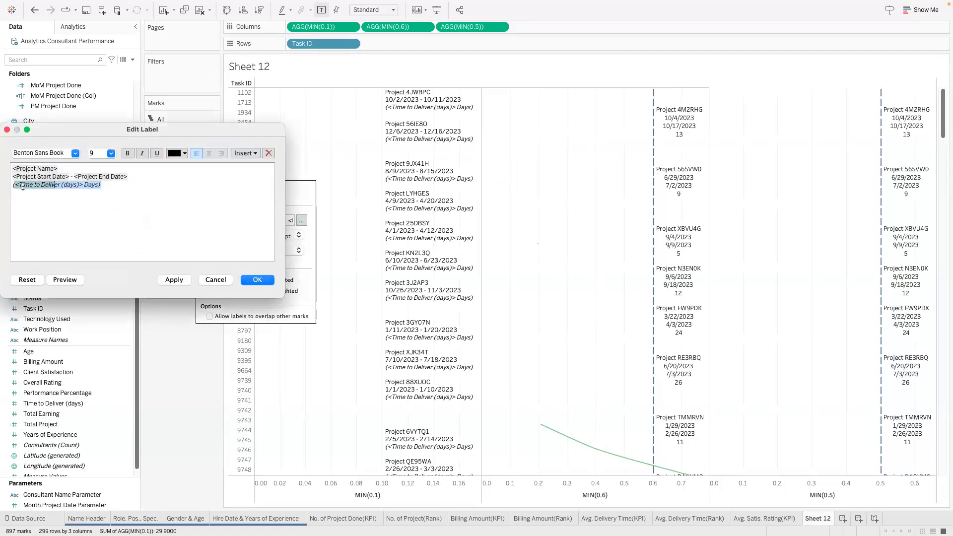
pyautogui.click(243, 154)
pyautogui.click(268, 186)
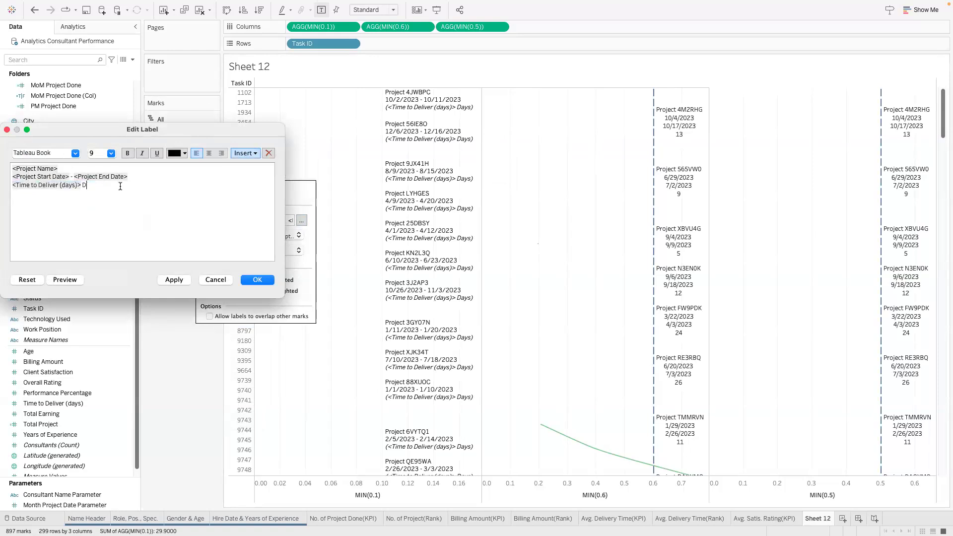
# - Set the font of the MIN(0.1) label text to Arial
pyautogui.moveTo(109, 184); pyautogui.dragTo(10, 176)
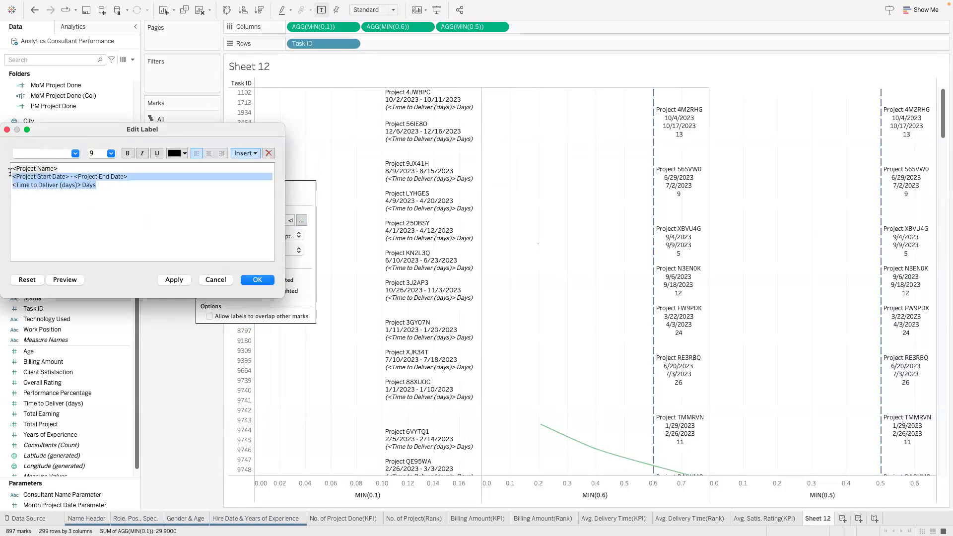
pyautogui.click(74, 154)
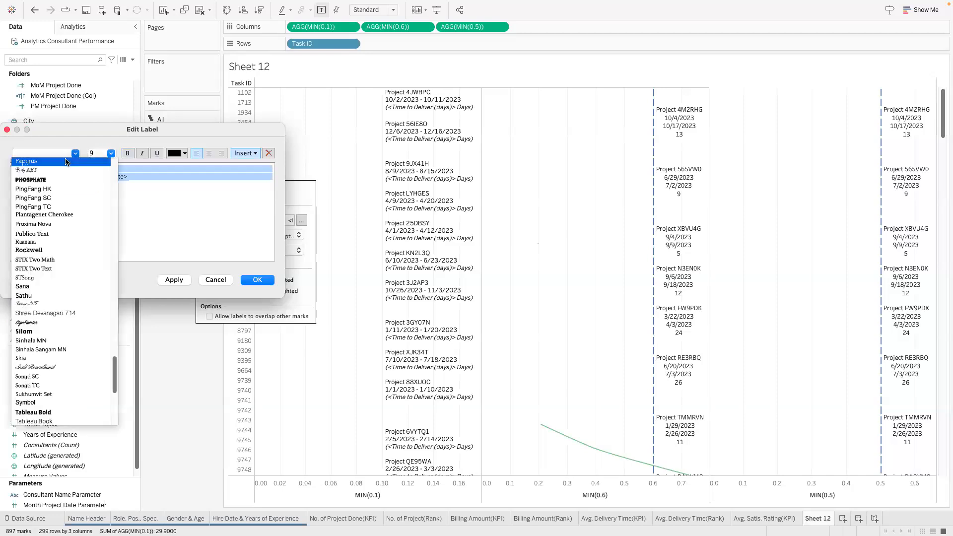
pyautogui.click(36, 279)
pyautogui.click(108, 185)
# - Make the project date line and the Days line of the MIN(0.1) label italic and dark gray
pyautogui.moveTo(94, 182); pyautogui.dragTo(5, 177)
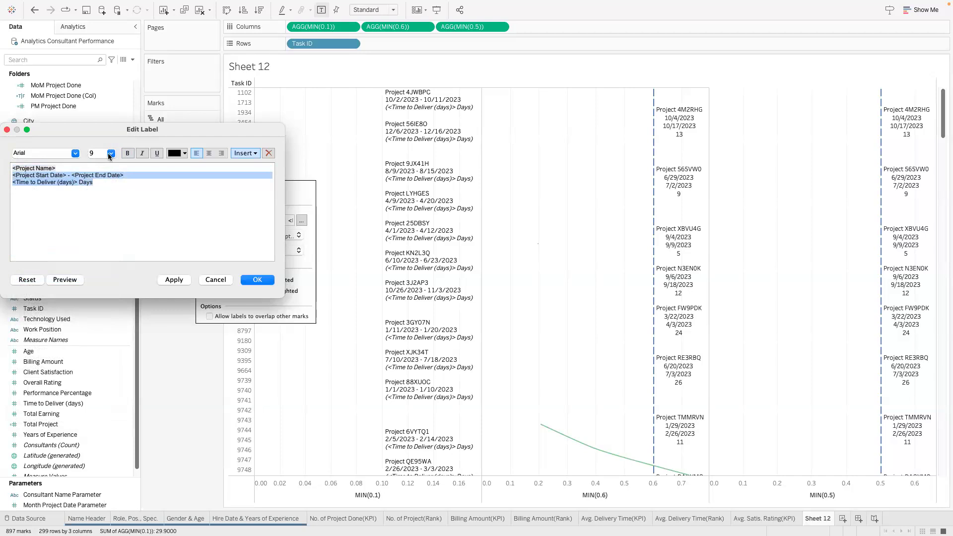
pyautogui.click(111, 153)
pyautogui.click(173, 224)
pyautogui.click(142, 153)
pyautogui.click(185, 154)
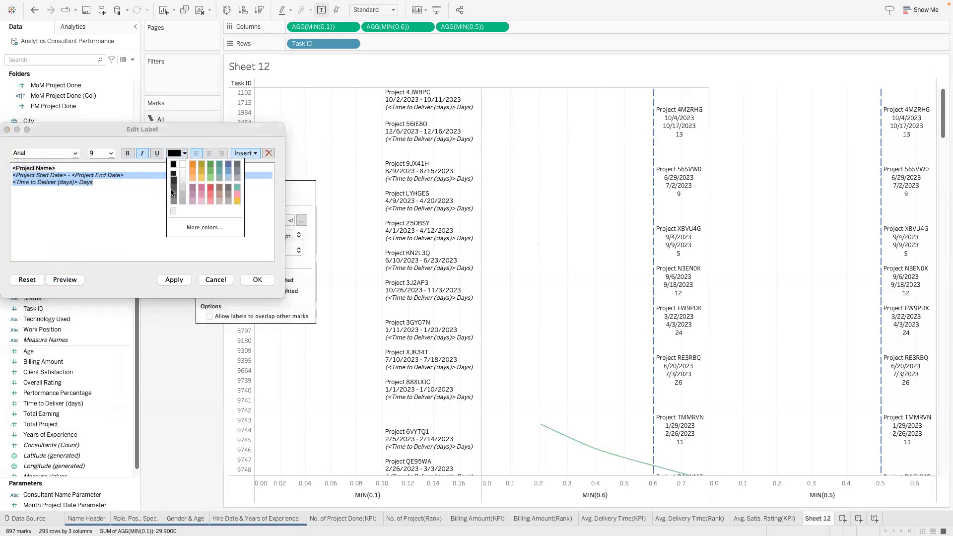
pyautogui.click(173, 193)
pyautogui.click(177, 154)
pyautogui.click(174, 180)
pyautogui.click(257, 280)
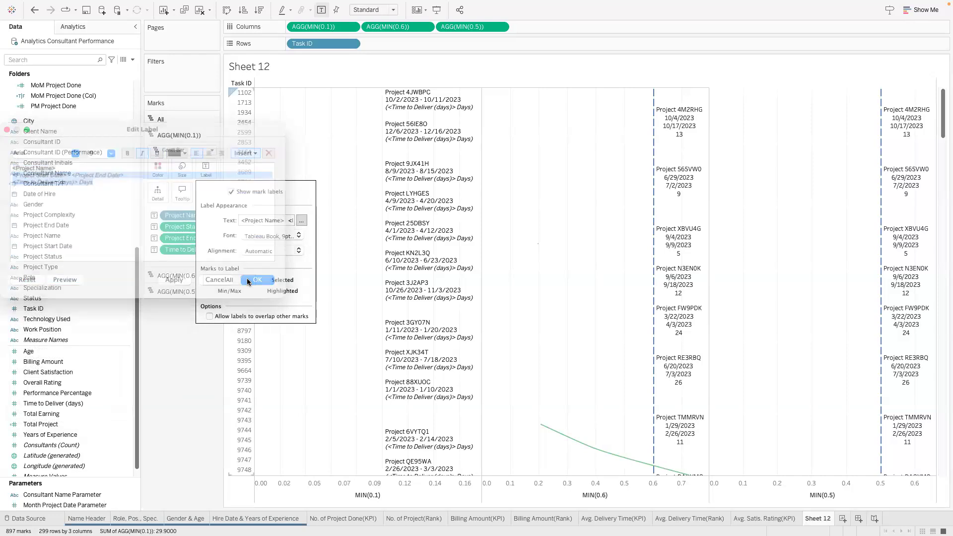
pyautogui.click(388, 110)
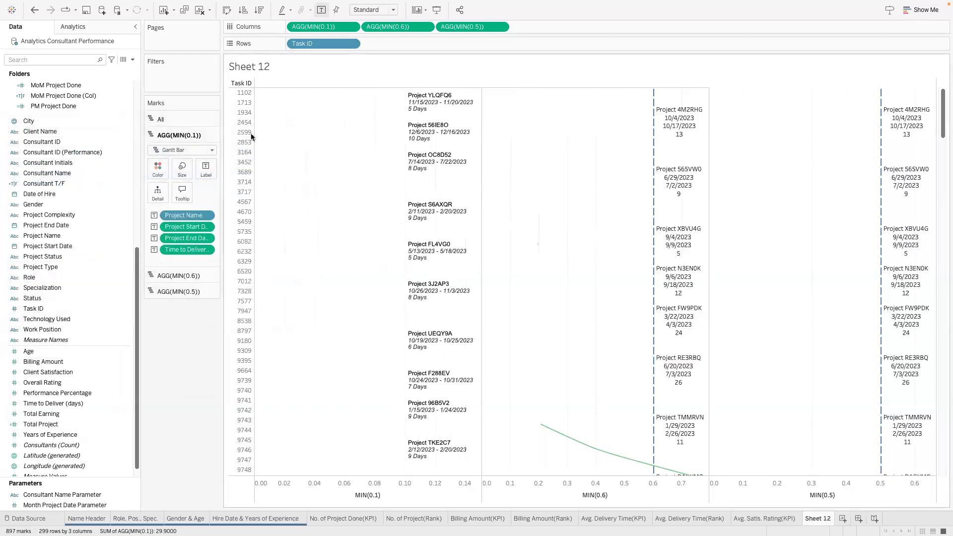
# - Set the horizontal alignment of the MIN(0.1) labels to Left
pyautogui.click(207, 166)
pyautogui.click(301, 220)
pyautogui.click(206, 168)
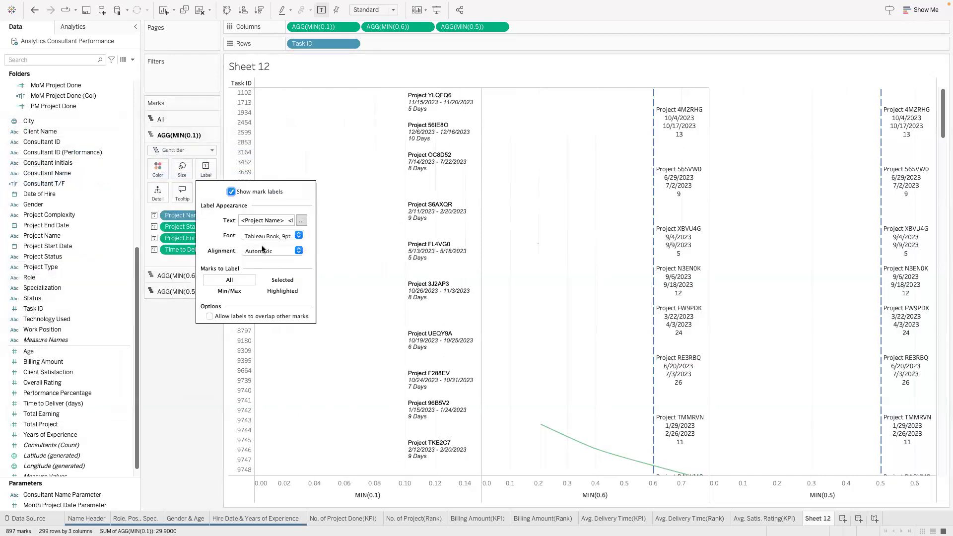
pyautogui.click(272, 251)
pyautogui.click(253, 298)
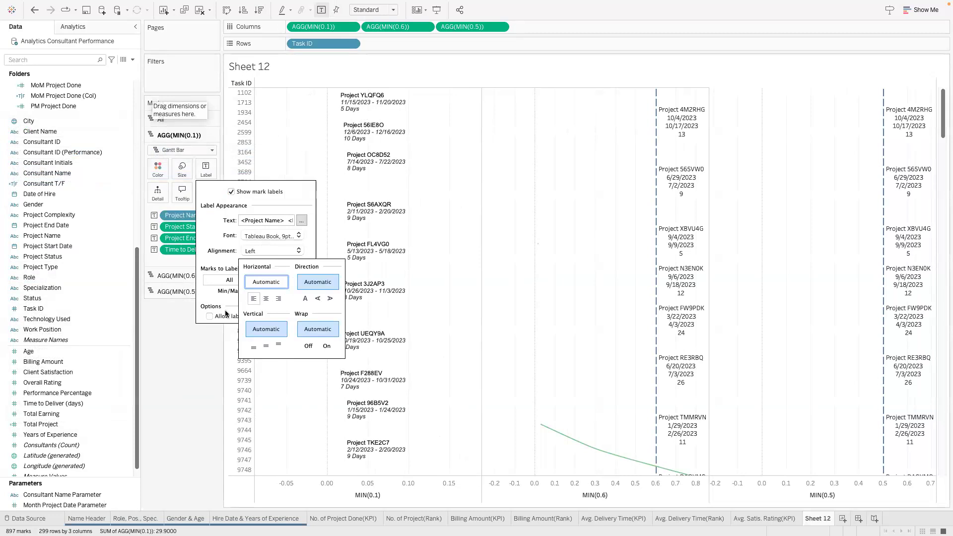
pyautogui.click(186, 373)
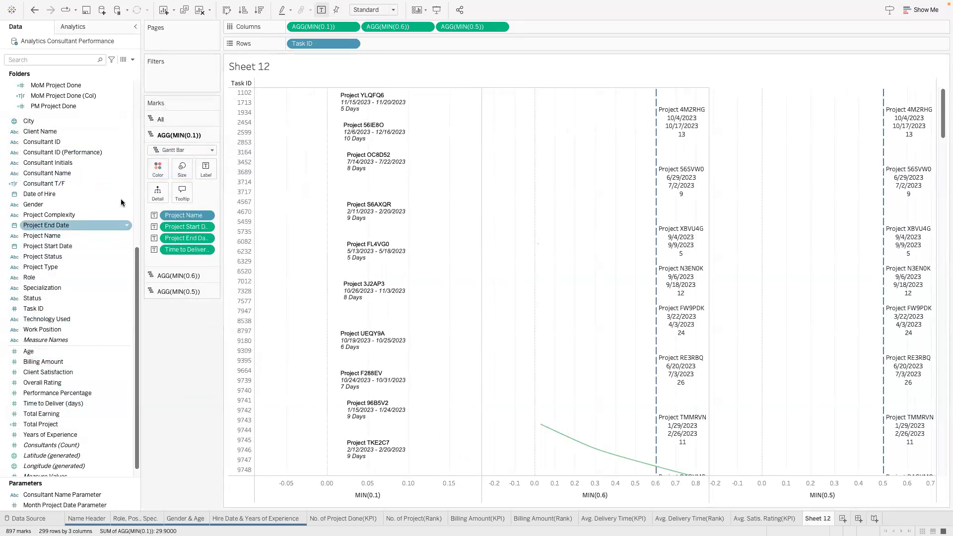
# - Filter the worksheet by Consultant T/F, keeping only True
pyautogui.moveTo(112, 181); pyautogui.dragTo(175, 78)
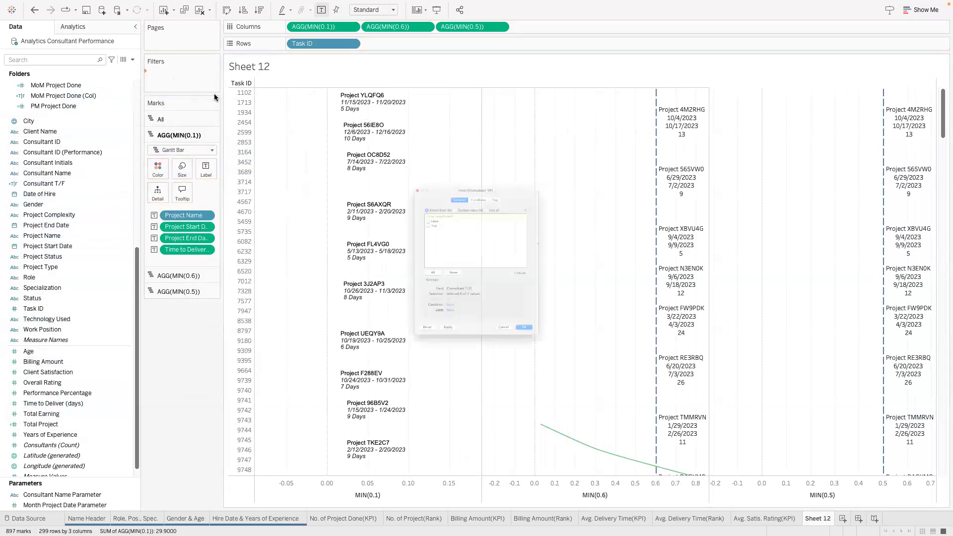
pyautogui.click(379, 190)
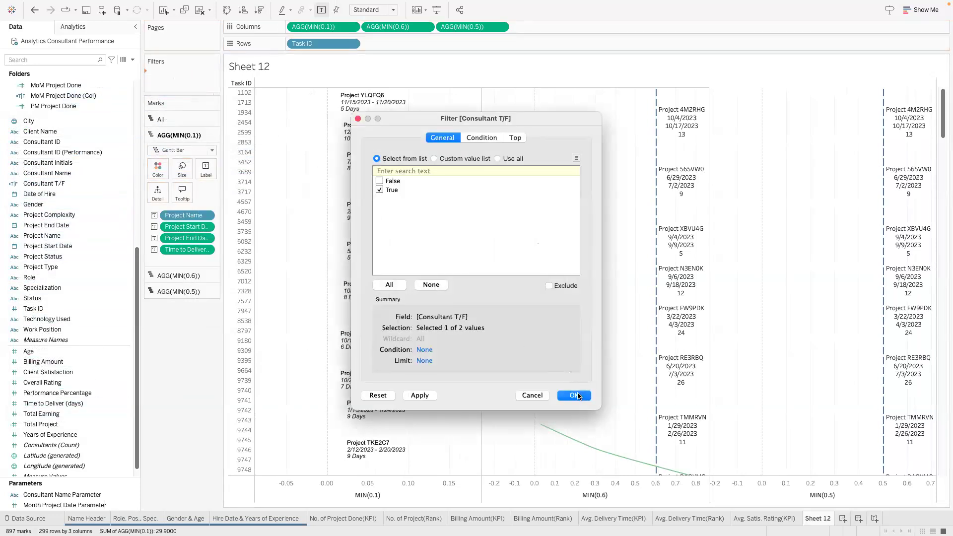
pyautogui.click(579, 396)
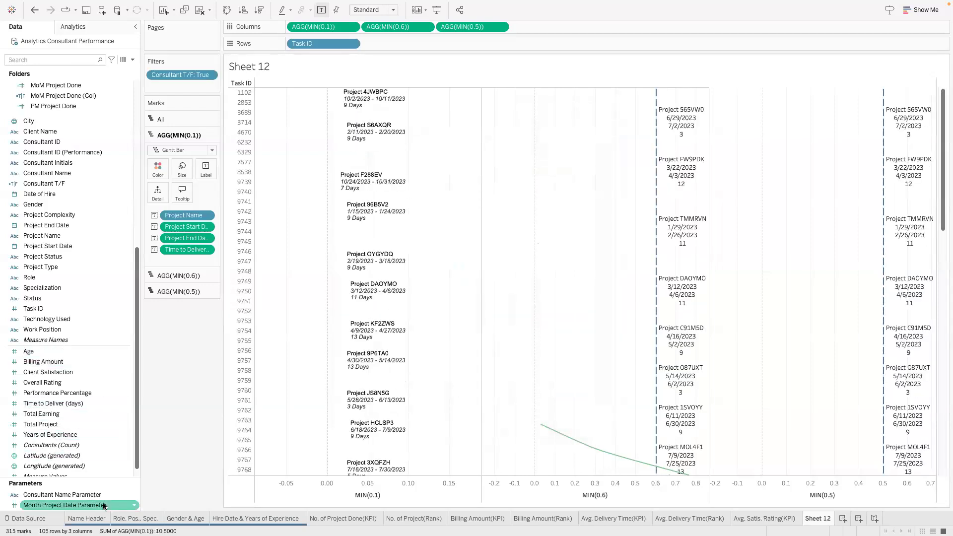
# - Show the Consultant Name Parameter and Month Project Date Parameter controls on the worksheet
pyautogui.click(135, 495)
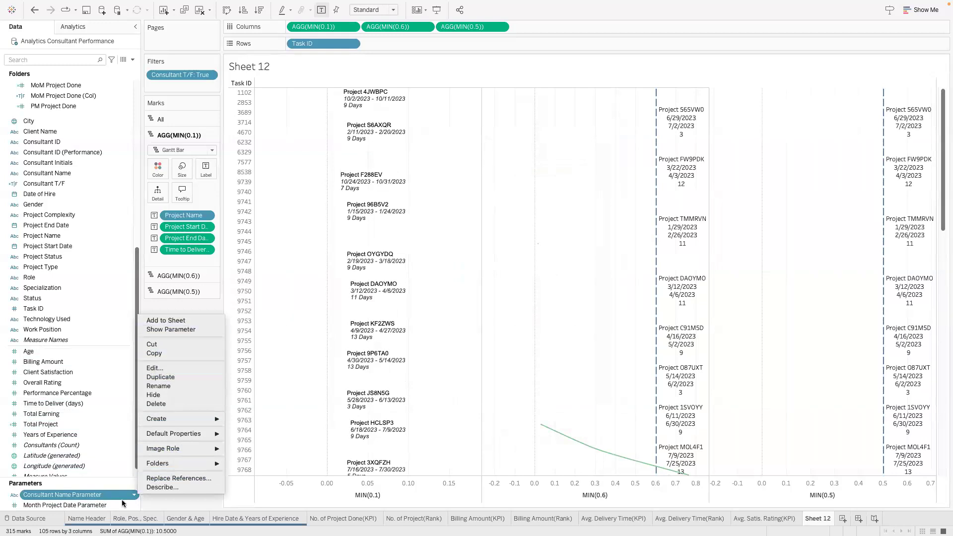
pyautogui.click(171, 330)
pyautogui.click(134, 505)
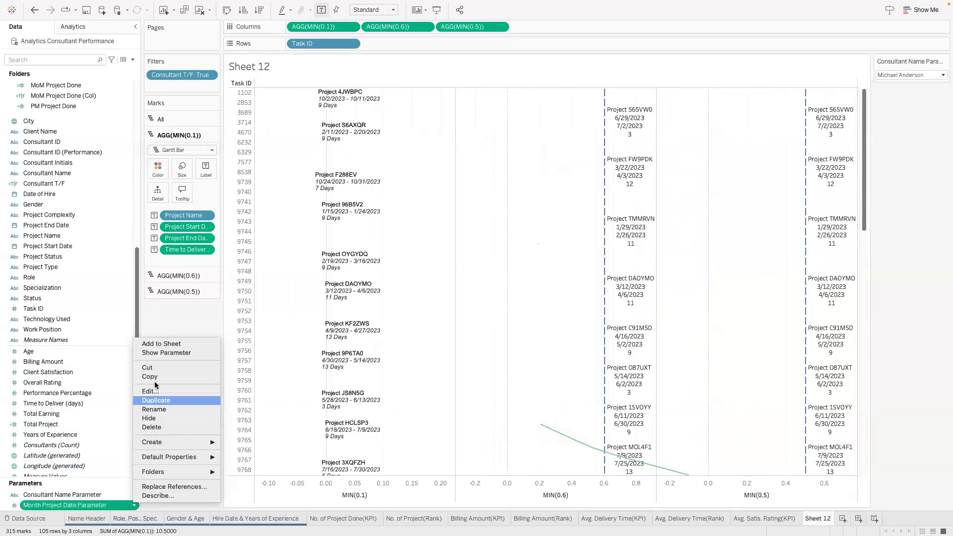
pyautogui.click(166, 352)
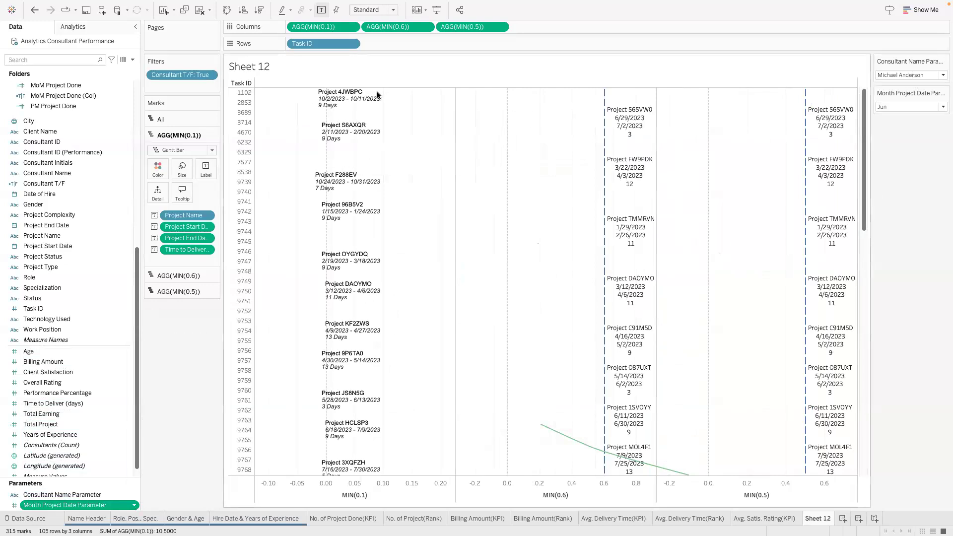
# - Fix the MIN(0.1) axis range from 0 to 1 and allow its labels to overlap other marks
pyautogui.doubleClick(325, 485)
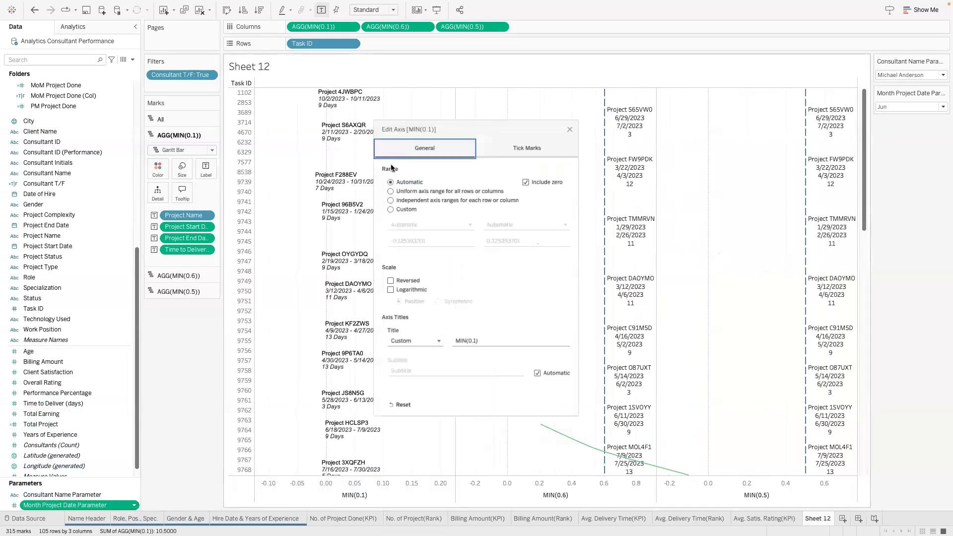
pyautogui.click(385, 204)
pyautogui.write('1')
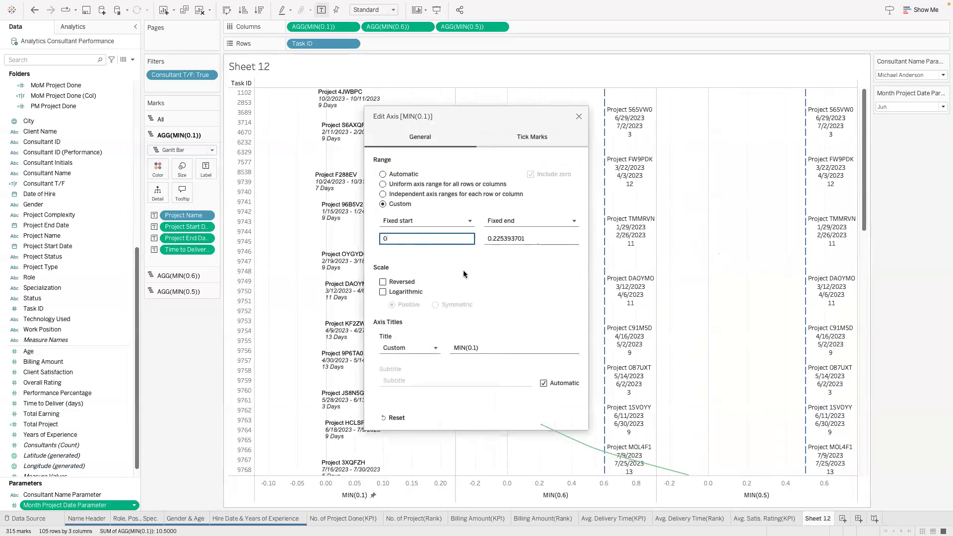
pyautogui.press('Tab')
pyautogui.write('1')
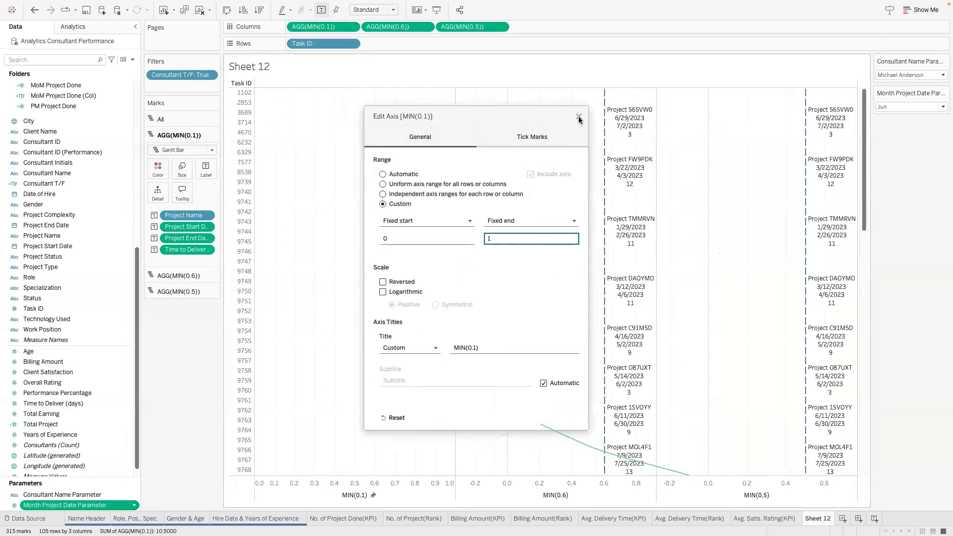
pyautogui.click(579, 118)
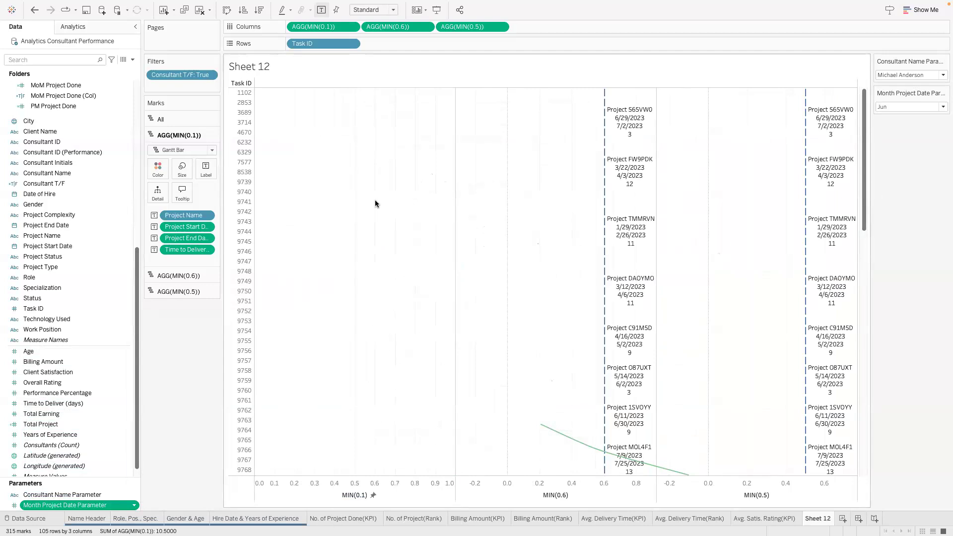
pyautogui.click(205, 169)
pyautogui.click(209, 316)
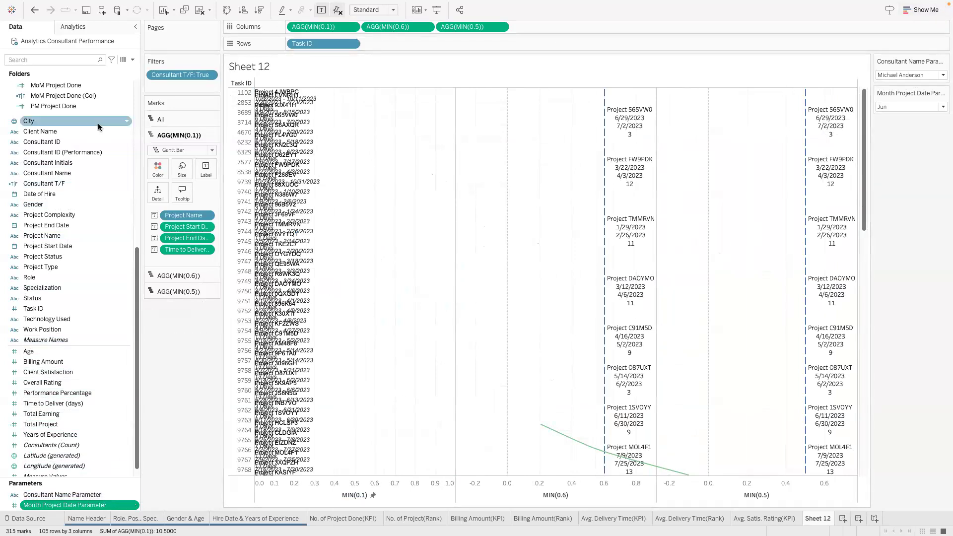
# - Filter Task ID to the top 10 by CM Billing Amount and set the view to Fit Width
pyautogui.moveTo(70, 310); pyautogui.dragTo(154, 84)
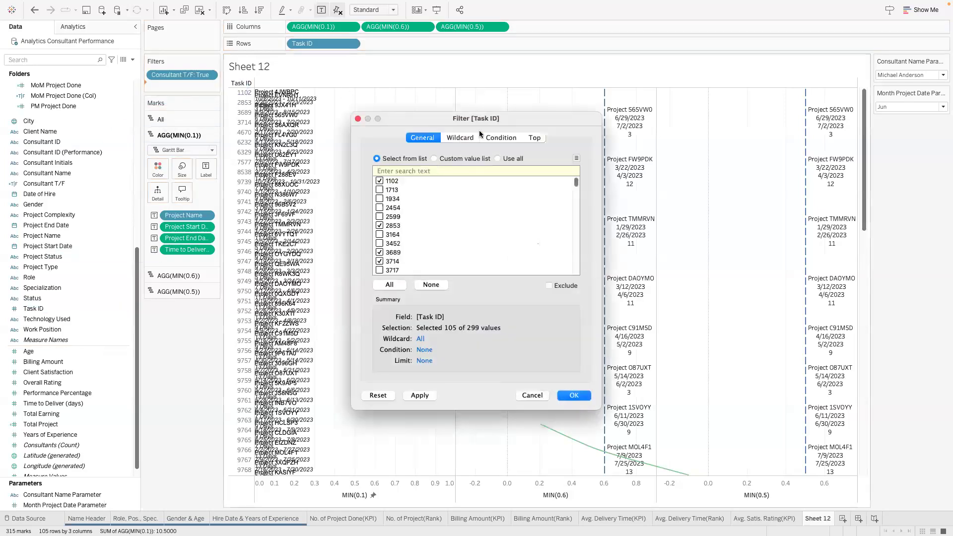
pyautogui.click(535, 137)
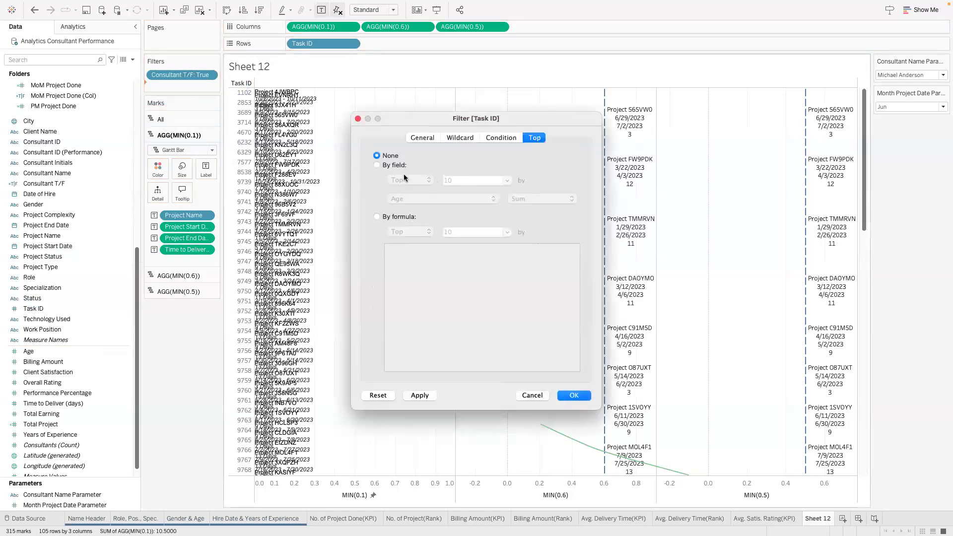
pyautogui.click(377, 166)
pyautogui.click(470, 198)
pyautogui.write('CM')
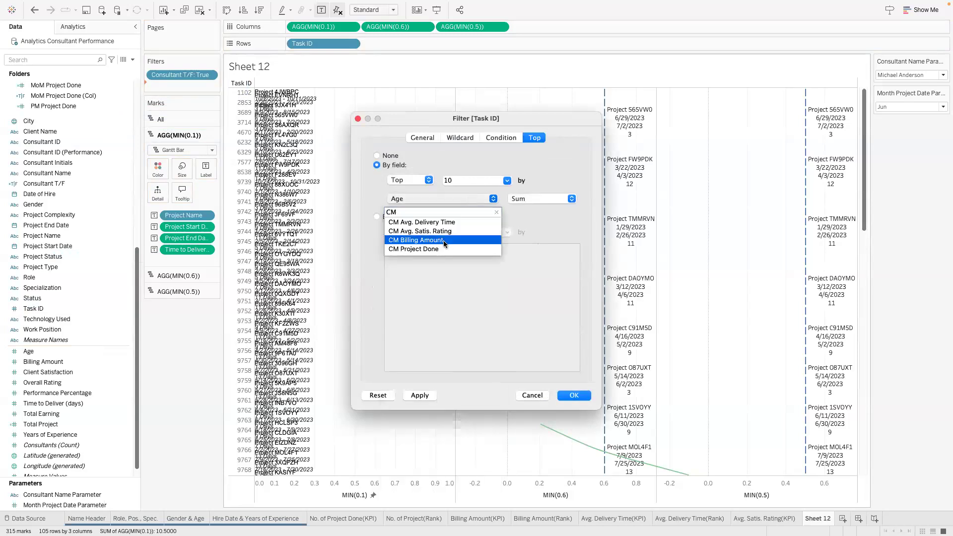
pyautogui.click(449, 241)
pyautogui.click(573, 395)
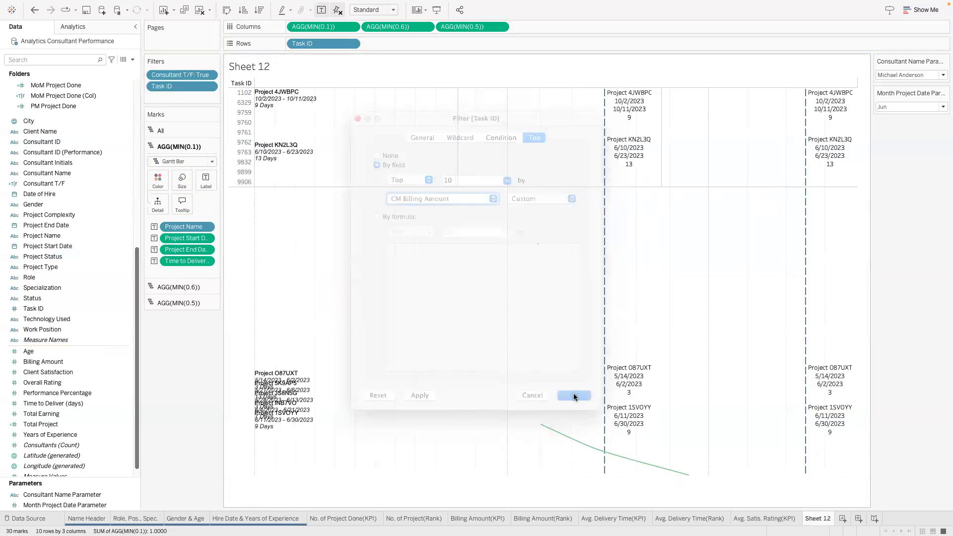
pyautogui.click(374, 10)
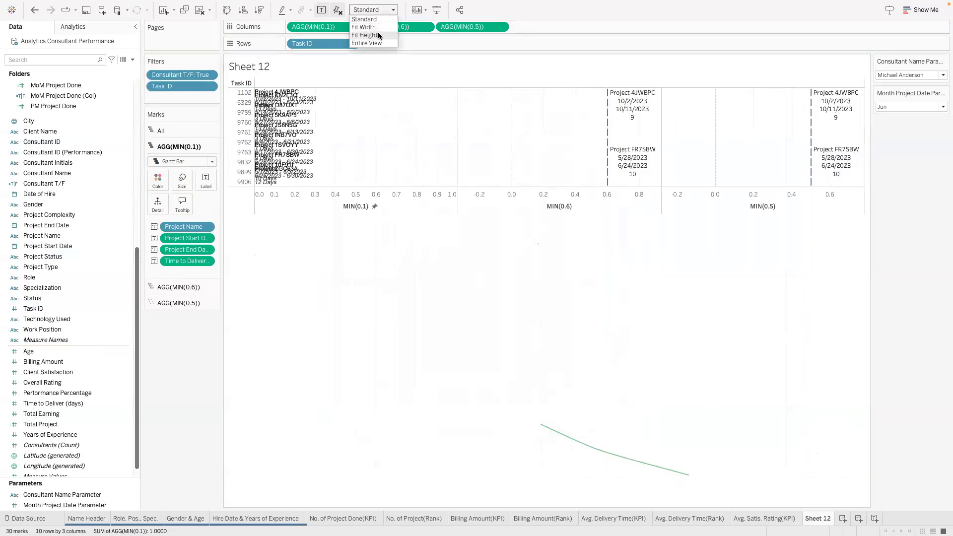
pyautogui.click(367, 27)
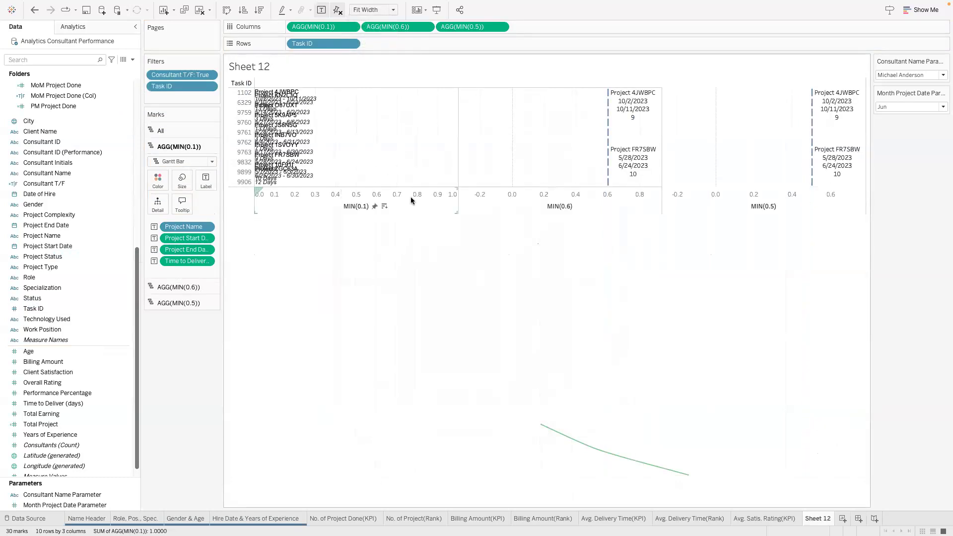
# - Fix the MIN(0.6) axis to a custom range from 0 to 1
pyautogui.doubleClick(539, 208)
pyautogui.click(383, 204)
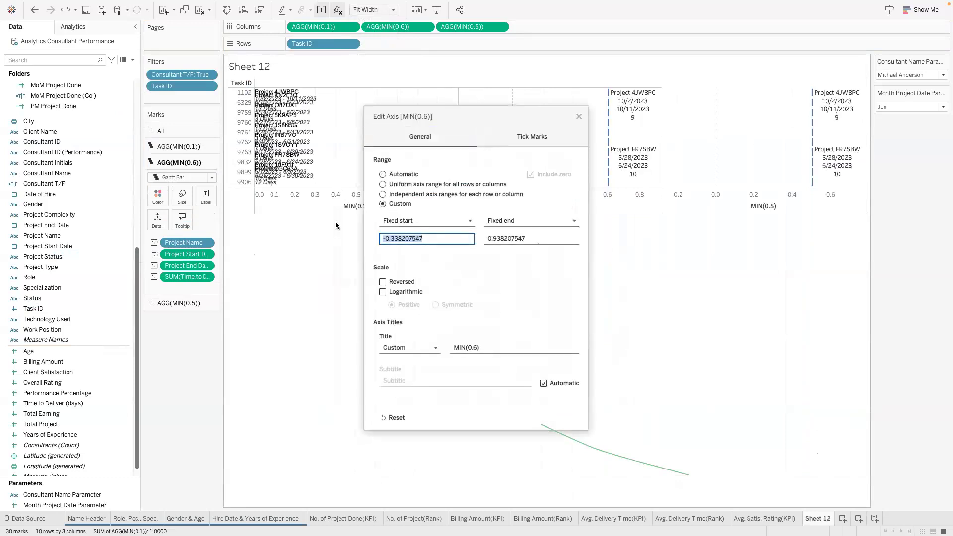
pyautogui.write('0')
pyautogui.doubleClick(515, 239)
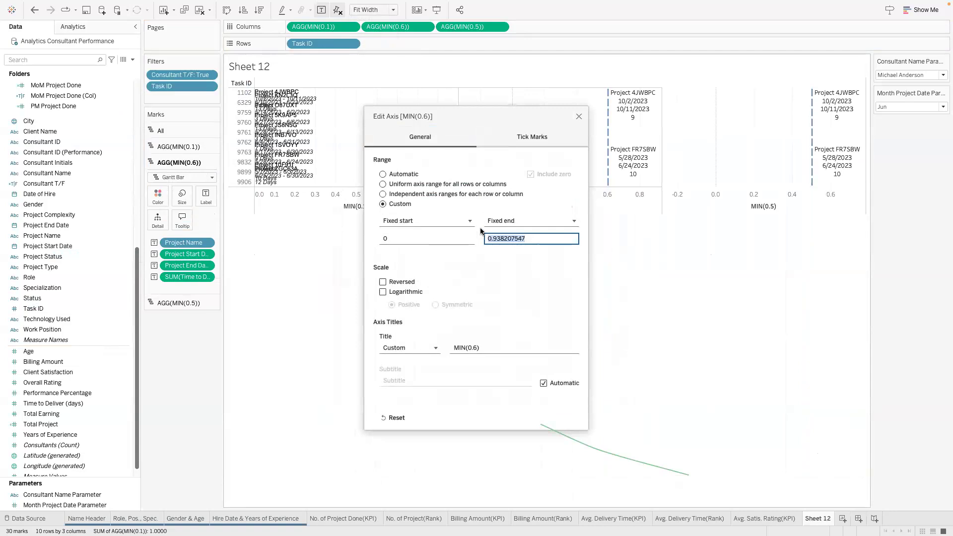
pyautogui.write('1')
pyautogui.click(520, 266)
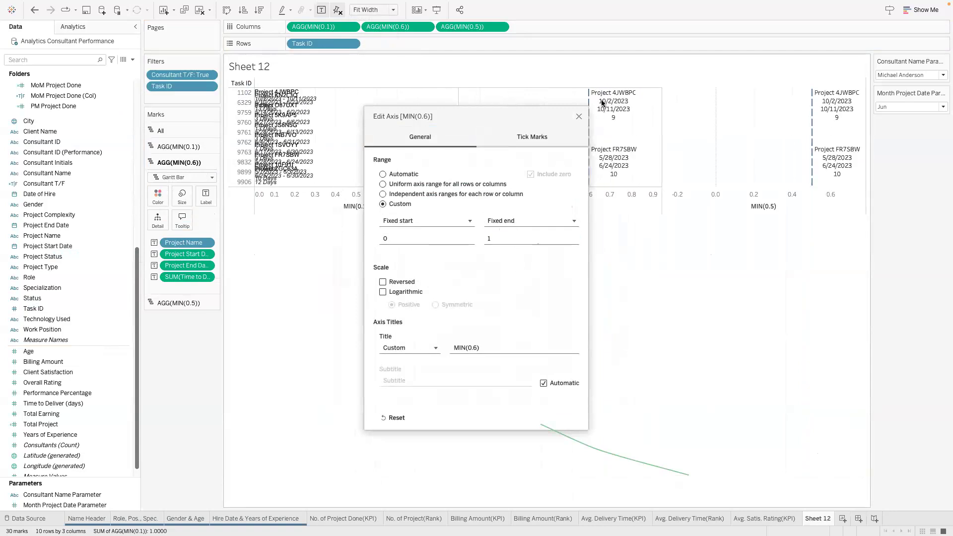
pyautogui.click(578, 116)
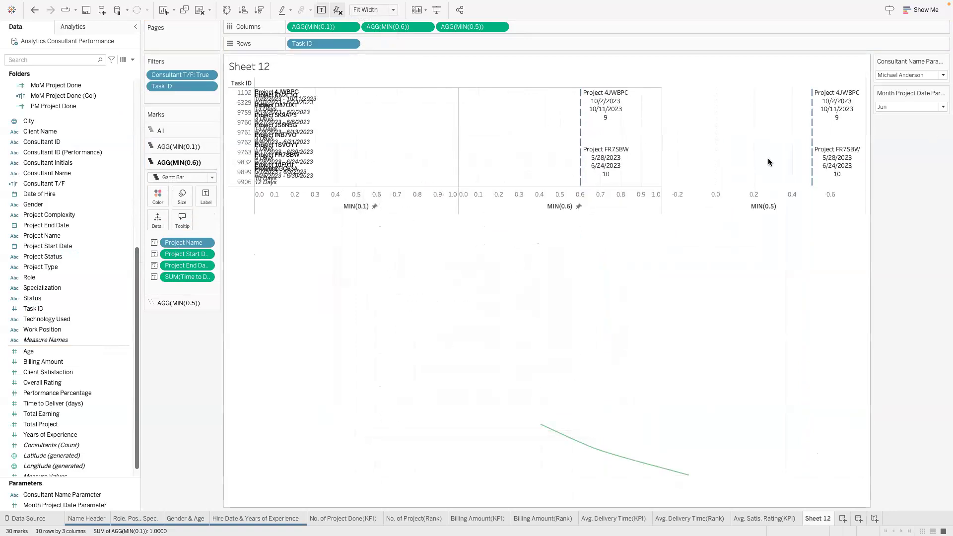
# - Fix the MIN(0.5) axis to a custom range from 0 to 1
pyautogui.doubleClick(758, 196)
pyautogui.click(383, 204)
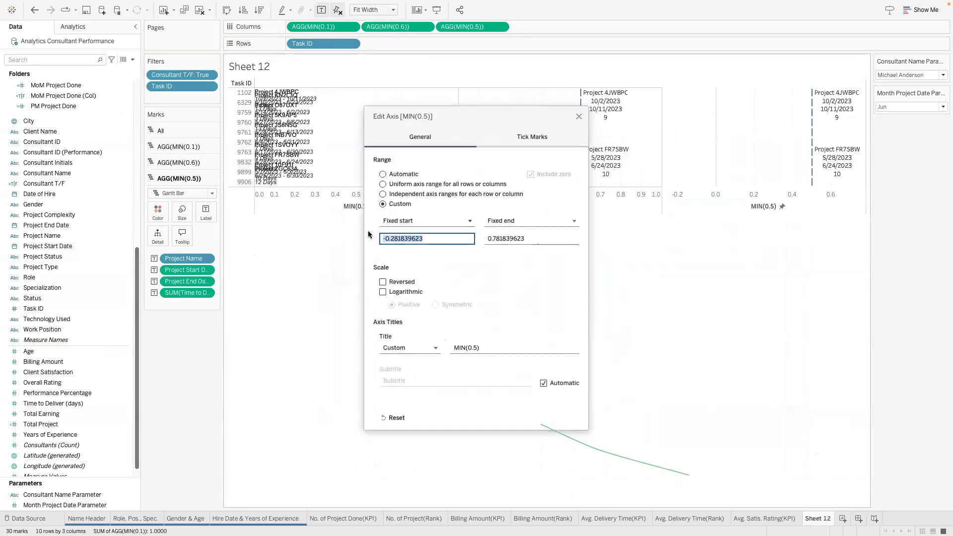
pyautogui.write('0')
pyautogui.press('Tab')
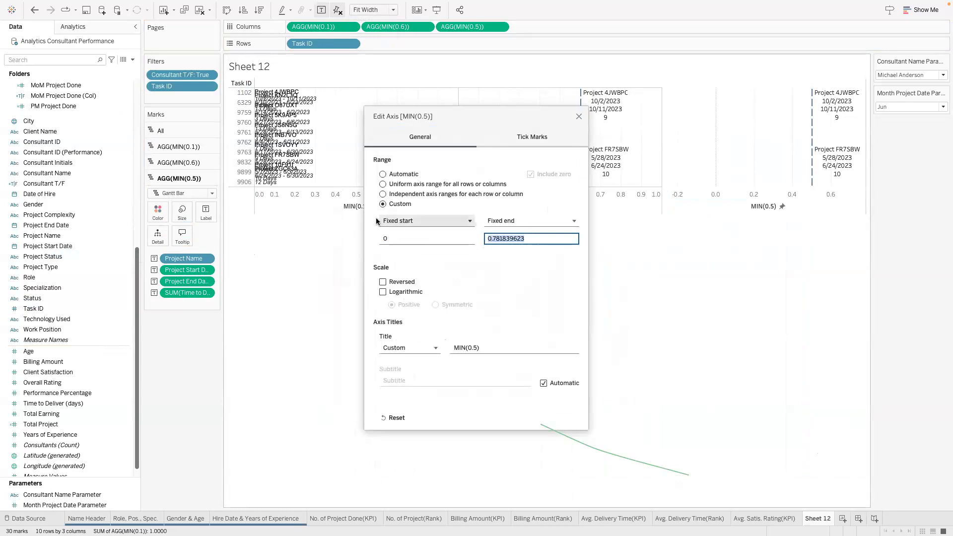
pyautogui.write('1')
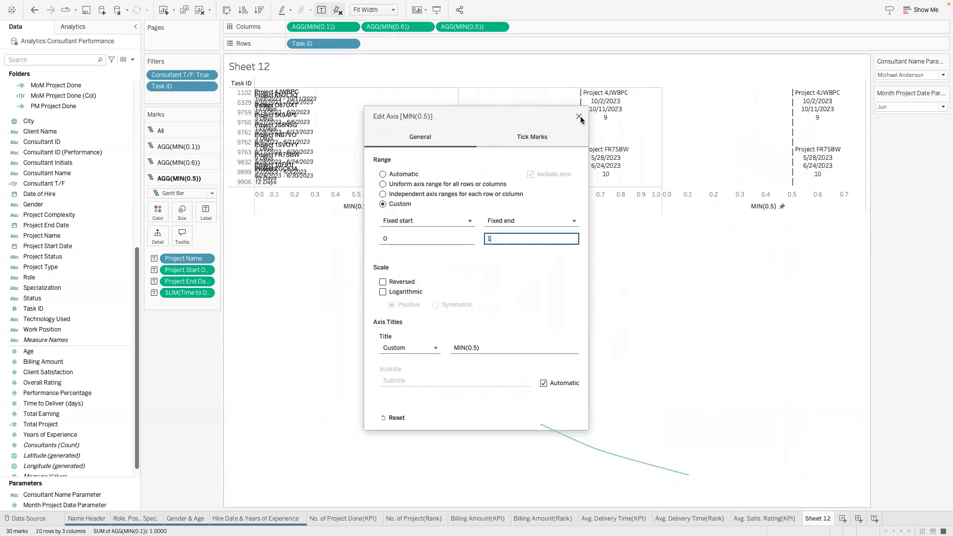
pyautogui.click(579, 117)
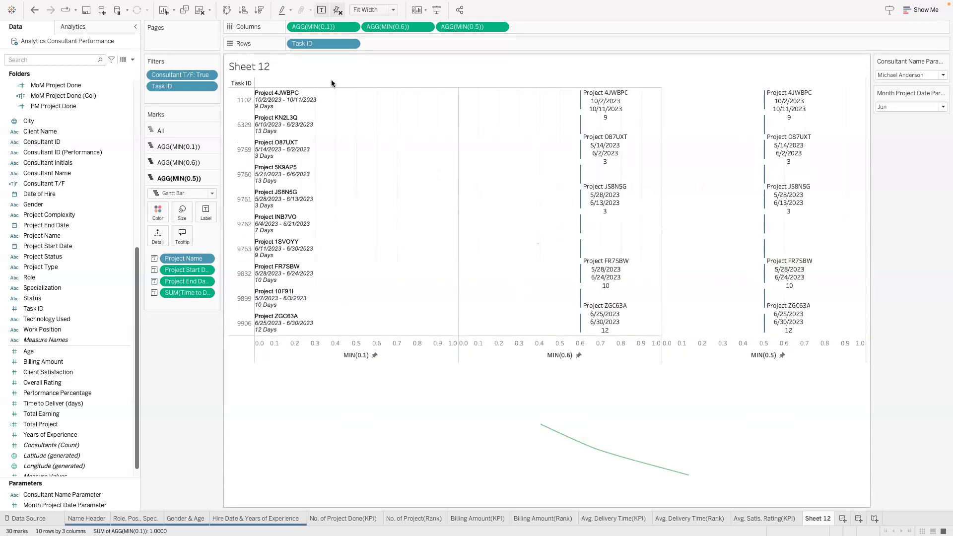
# - Set the Task ID header font to Arial and hide the axis headers below the chart
pyautogui.rightClick(246, 101)
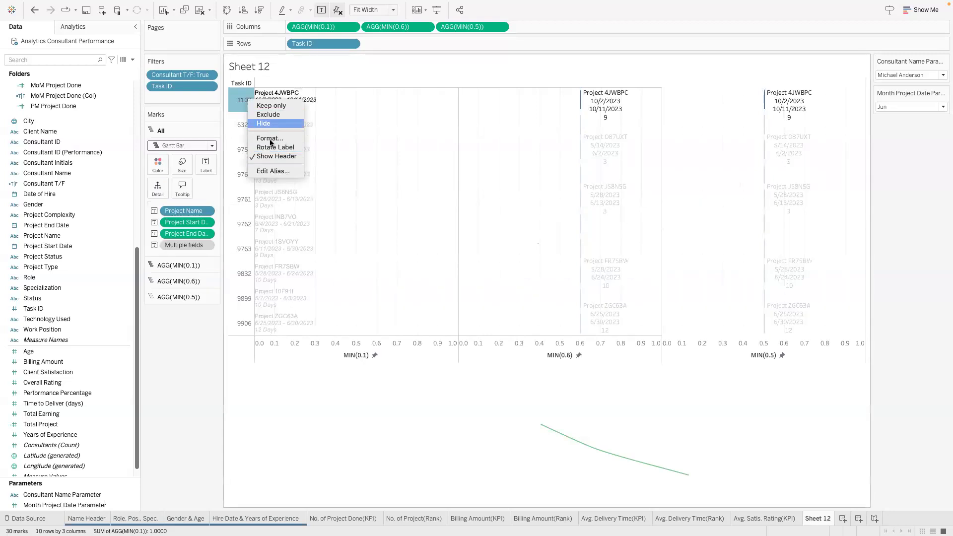
pyautogui.click(271, 139)
pyautogui.click(84, 90)
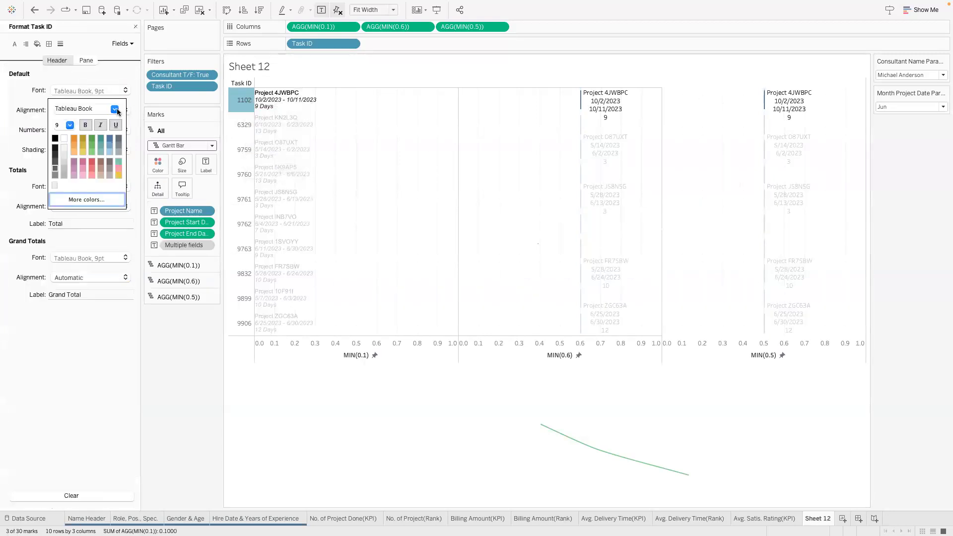
pyautogui.click(115, 109)
pyautogui.click(93, 214)
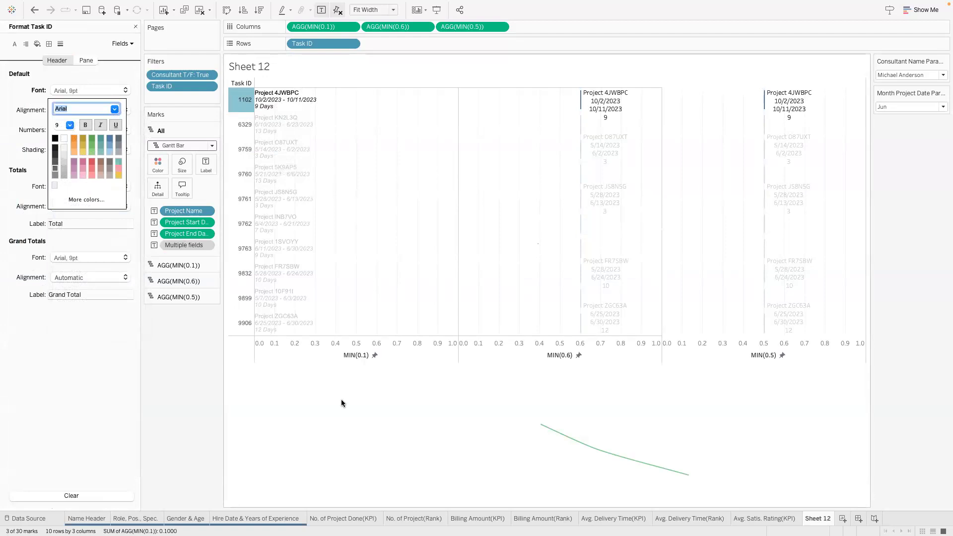
pyautogui.click(340, 406)
pyautogui.rightClick(362, 337)
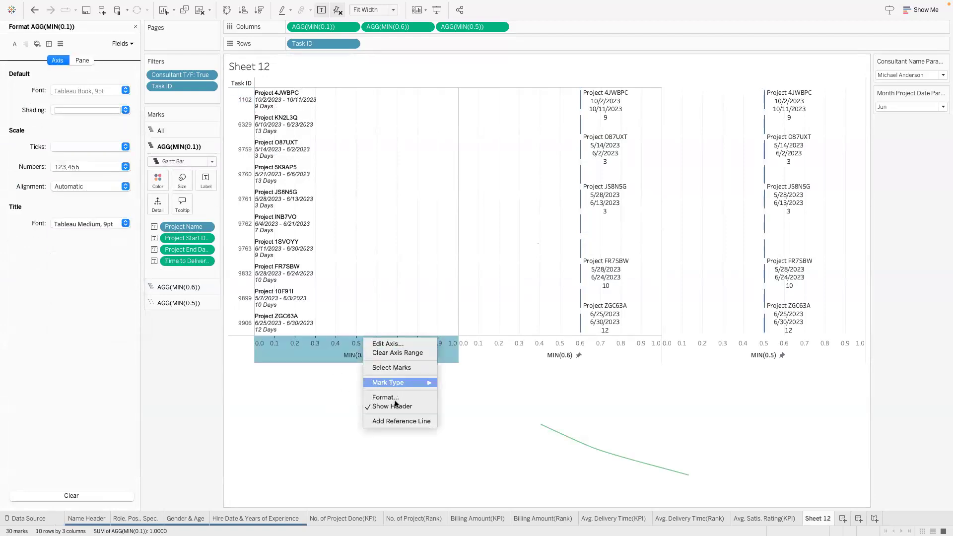
pyautogui.click(395, 405)
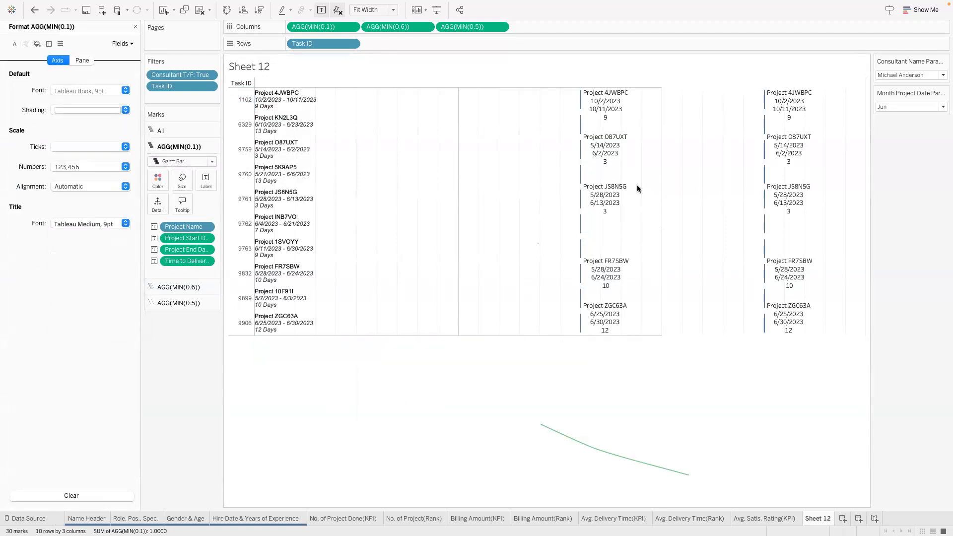
# - Remove the project name, start date, end date and Time to Deliver fields from the MIN(0.6) marks
pyautogui.click(194, 290)
pyautogui.moveTo(186, 243); pyautogui.dragTo(145, 355)
pyautogui.moveTo(183, 242); pyautogui.dragTo(163, 390)
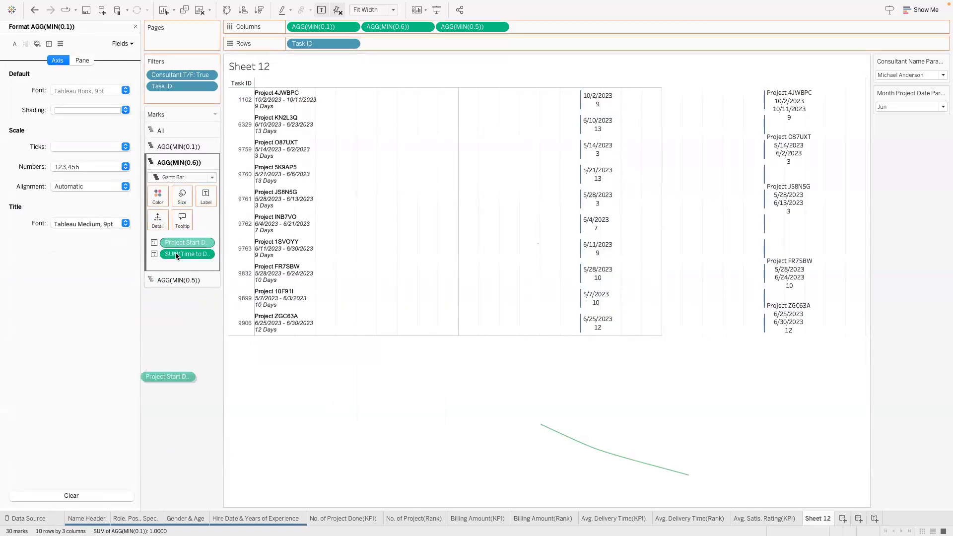
pyautogui.click(180, 244)
pyautogui.moveTo(180, 243); pyautogui.dragTo(133, 29)
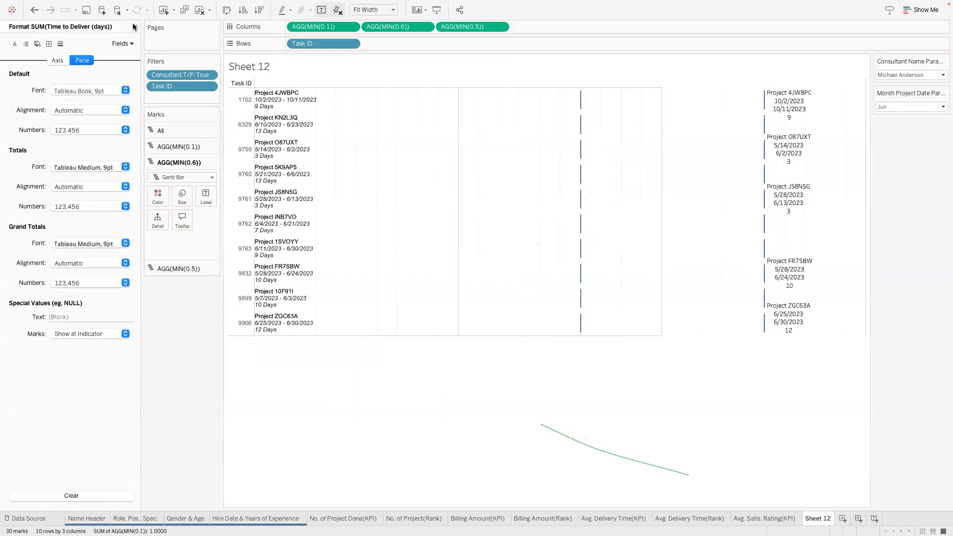
# - Label the MIN(0.6) marks with Technology Used and set their color opacity to 0%
pyautogui.click(133, 27)
pyautogui.scroll(-1, 62, 278)
pyautogui.moveTo(68, 311); pyautogui.dragTo(206, 198)
pyautogui.click(182, 196)
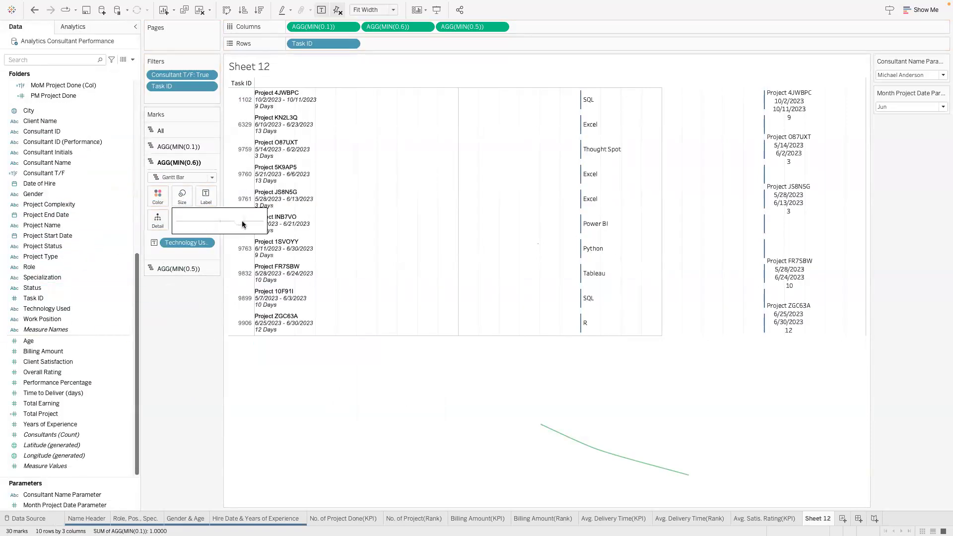
pyautogui.click(158, 195)
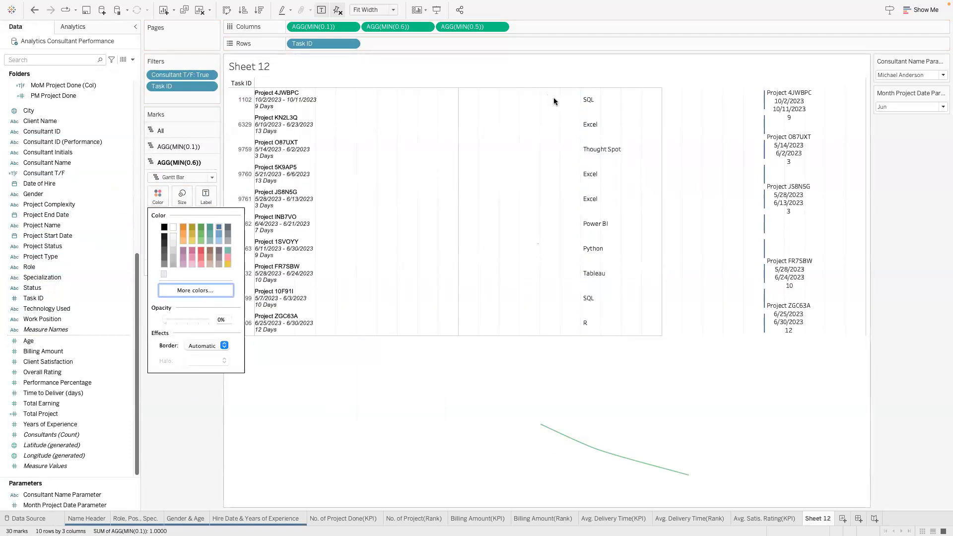
pyautogui.click(302, 349)
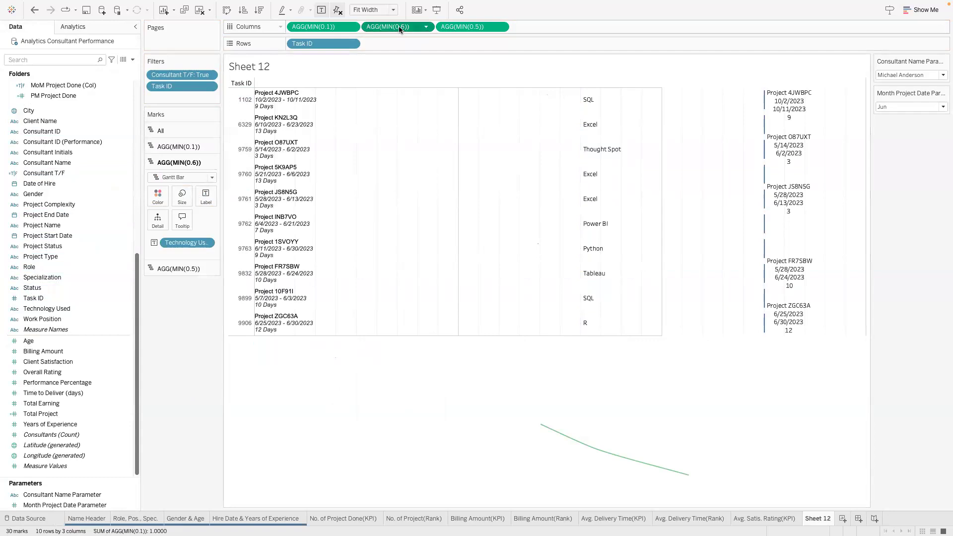
# - Replace all label fields on the MIN(0.5) marks with Billing Amount
pyautogui.click(195, 269)
pyautogui.moveTo(186, 258); pyautogui.dragTo(176, 343)
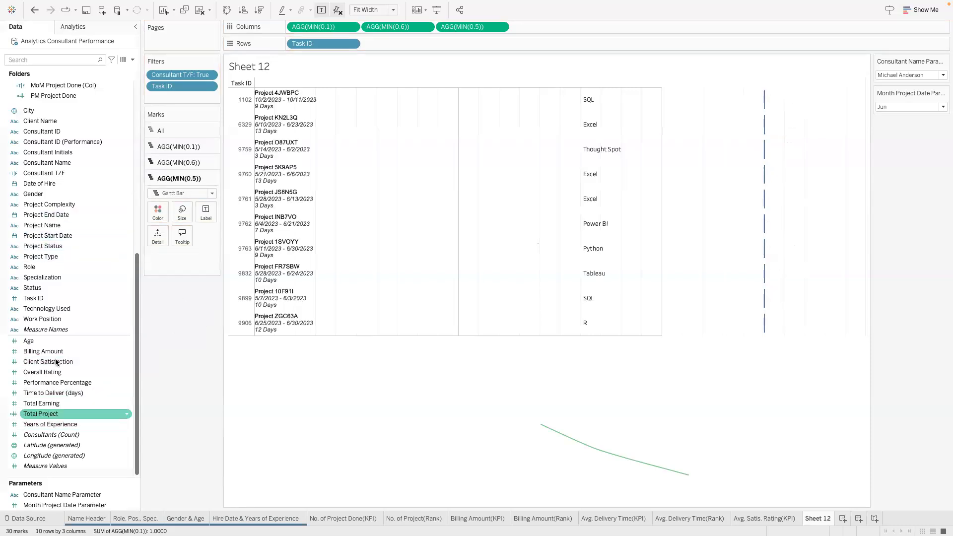
pyautogui.moveTo(168, 260); pyautogui.dragTo(206, 213)
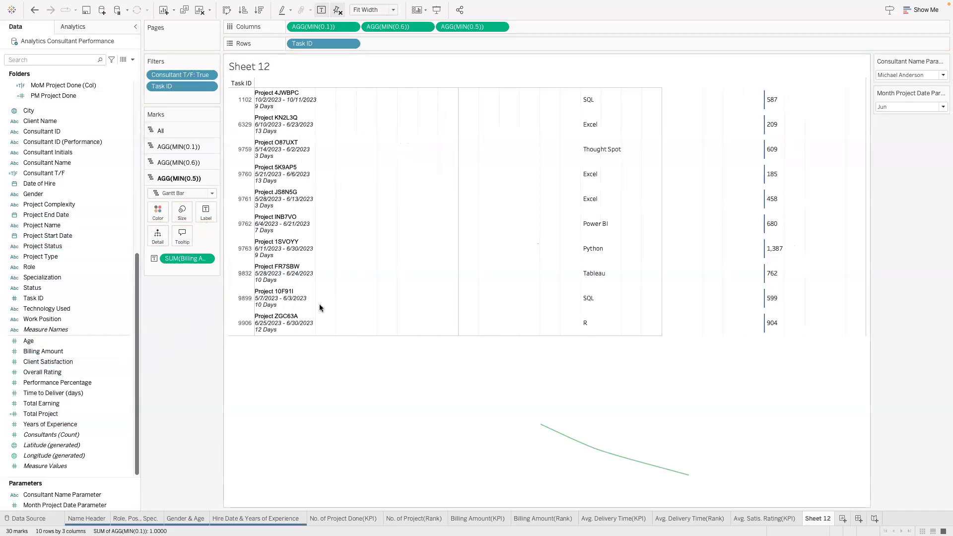
# - Format the Billing Amount labels as custom currency with a $ prefix and no decimal places
pyautogui.click(205, 259)
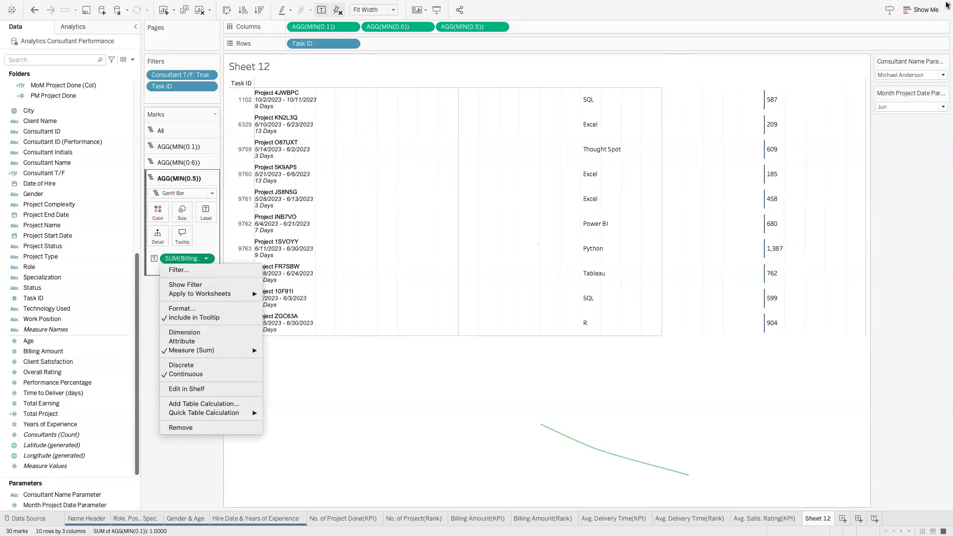
pyautogui.click(208, 308)
pyautogui.click(102, 128)
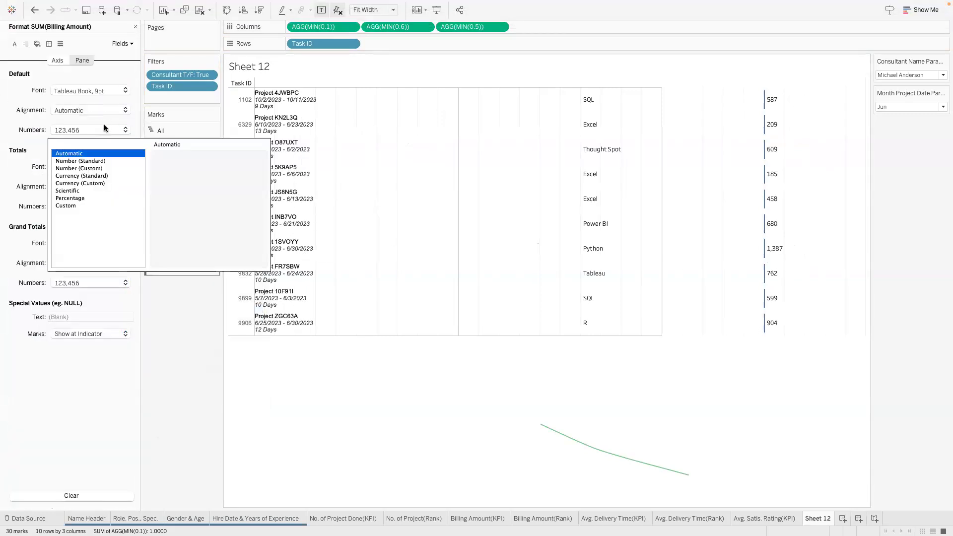
pyautogui.click(98, 183)
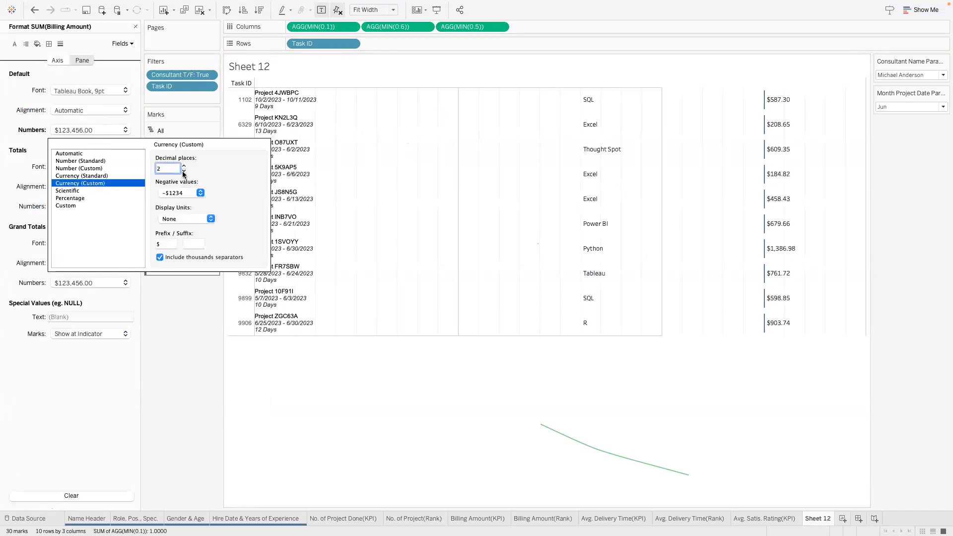
pyautogui.click(188, 381)
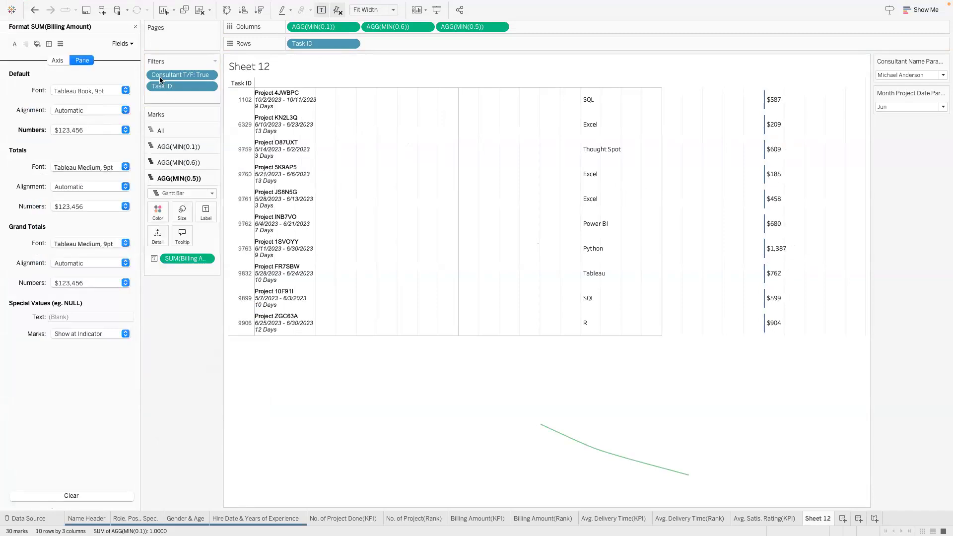
pyautogui.click(136, 27)
# - Set the font of the Billing Amount mark labels to Arial
pyautogui.click(205, 210)
pyautogui.click(289, 279)
pyautogui.click(278, 297)
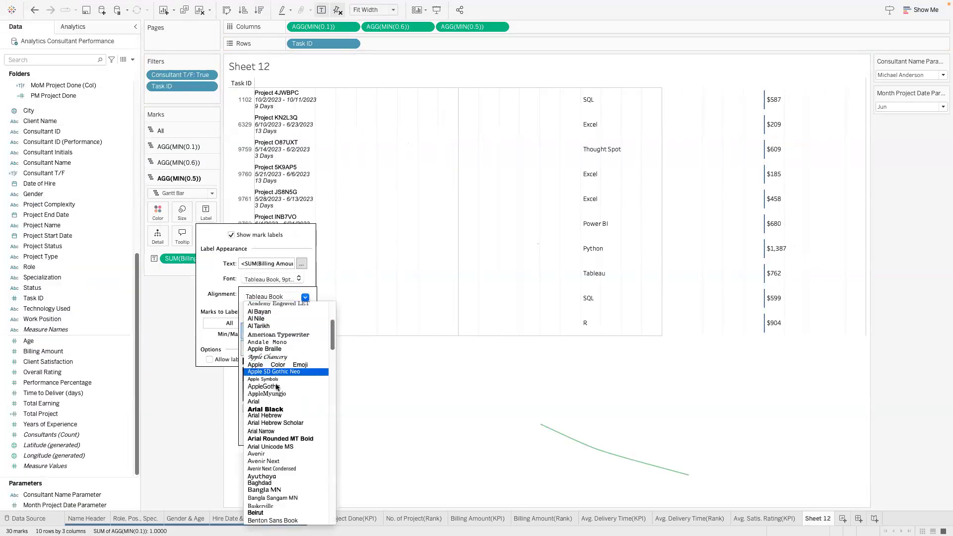
pyautogui.click(269, 401)
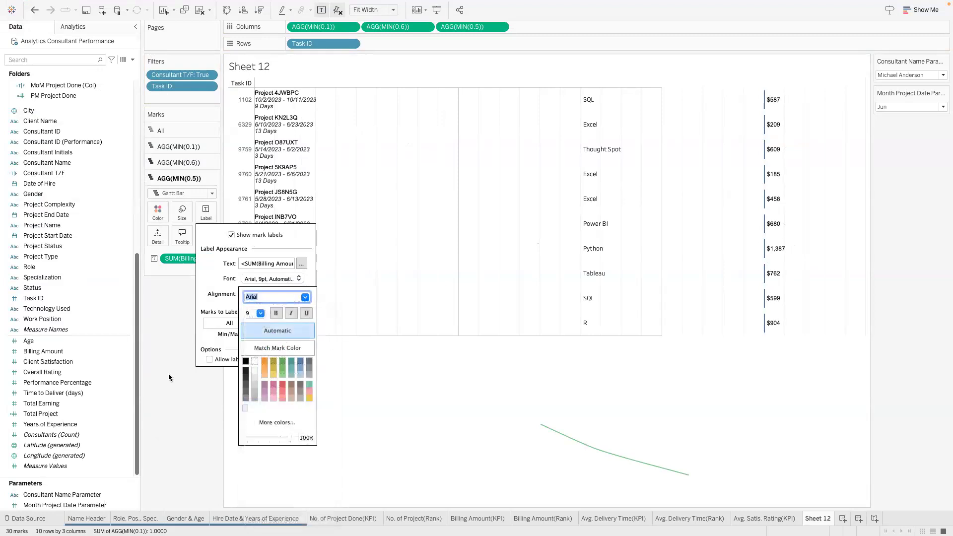
pyautogui.click(177, 394)
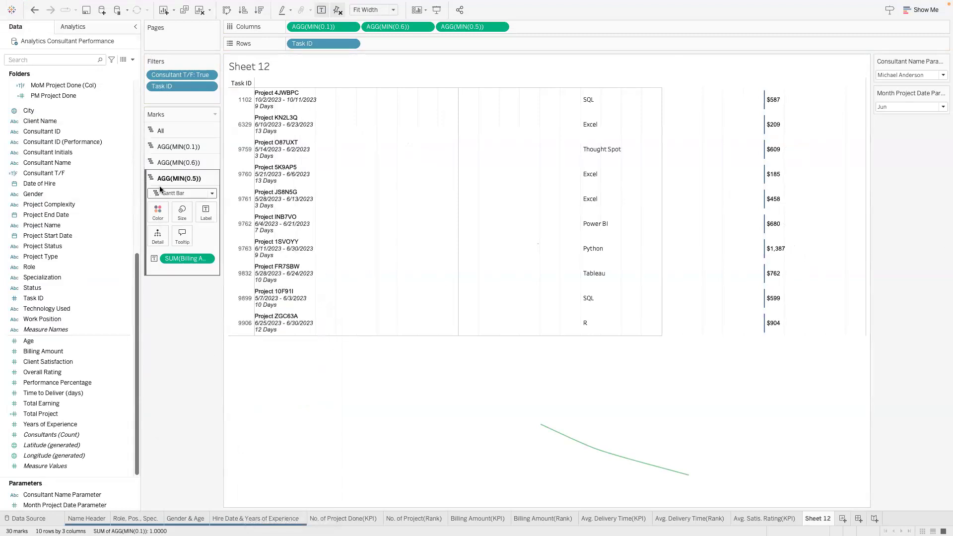
# - Change the MIN(0.5) mark type from Gantt Bar to Shape, trying Circle first
pyautogui.click(184, 193)
pyautogui.click(171, 261)
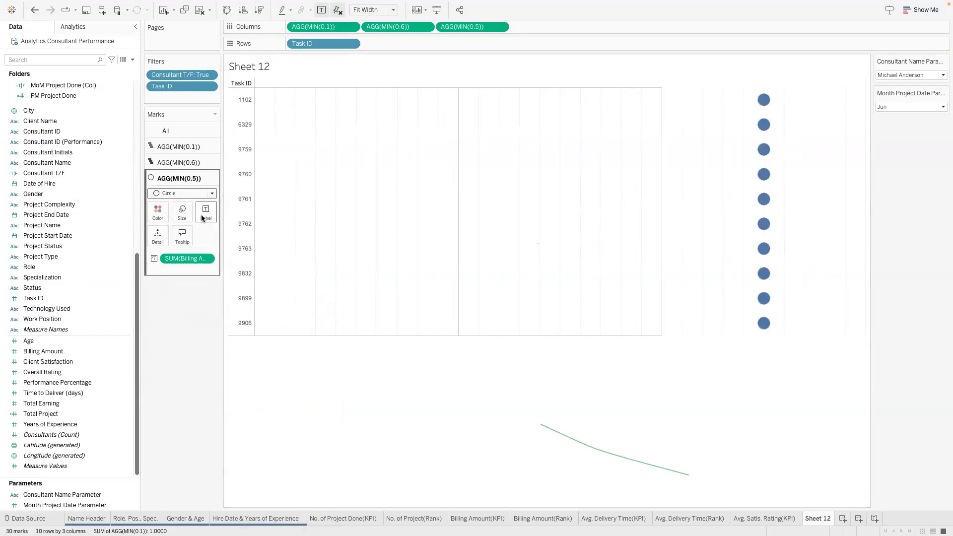
pyautogui.click(201, 212)
pyautogui.click(182, 193)
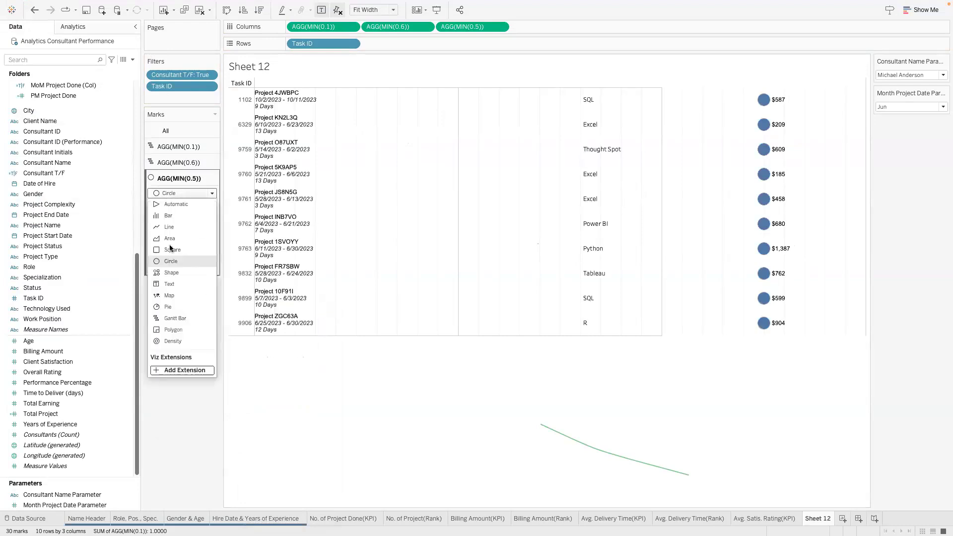
pyautogui.click(174, 272)
# - Assign the red rectangle from the Custom Shapes palette to the MIN(0.5) marks
pyautogui.click(206, 236)
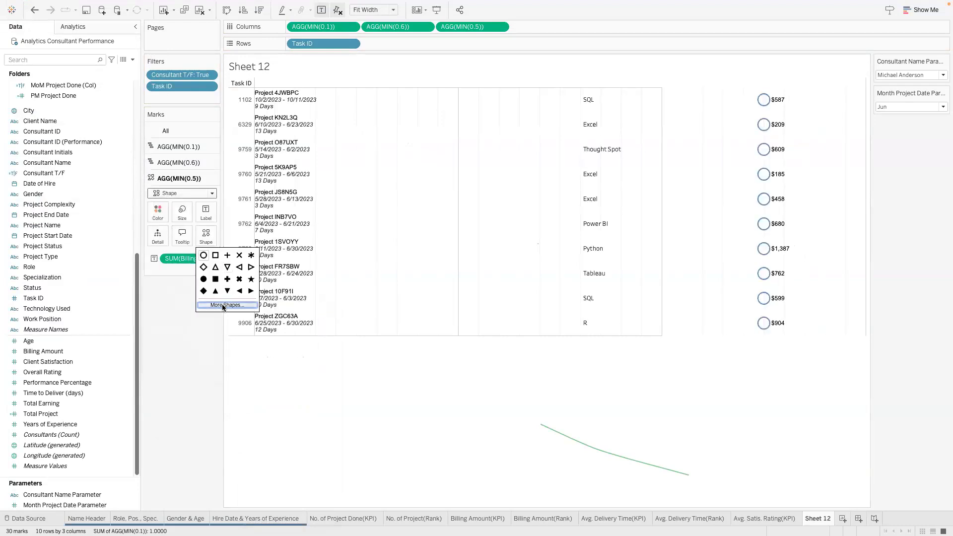
pyautogui.click(227, 305)
pyautogui.click(499, 191)
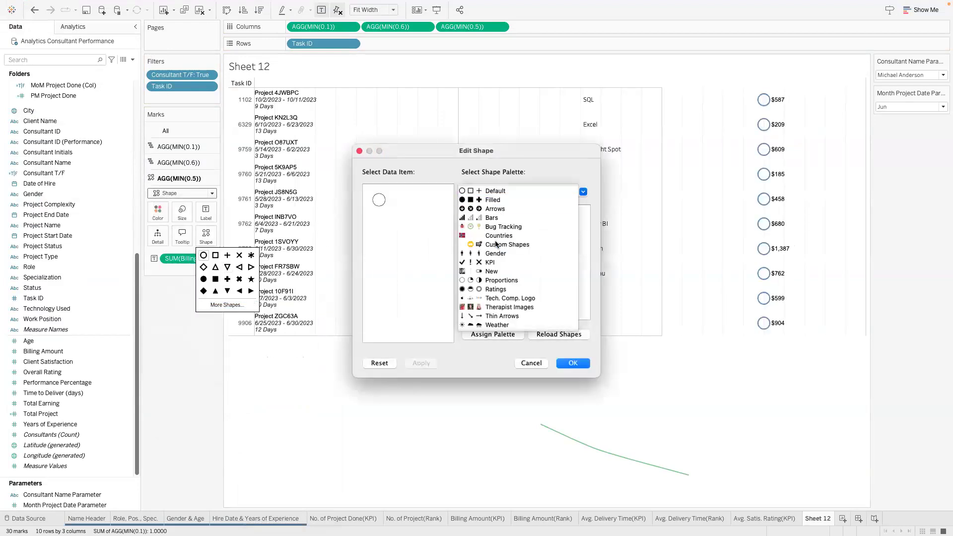
pyautogui.click(519, 249)
pyautogui.click(520, 263)
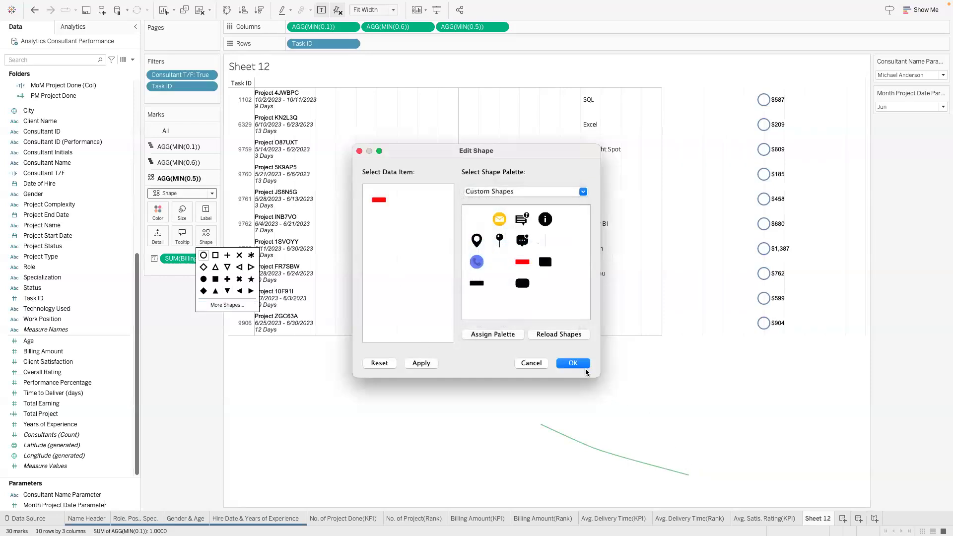
pyautogui.click(573, 363)
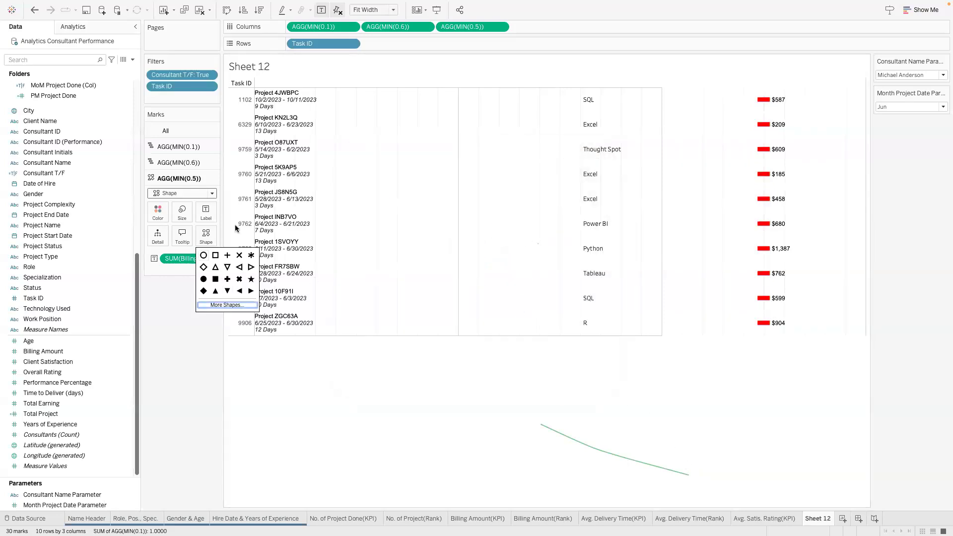
# - Enlarge the red rectangle marks and center the Billing Amount labels horizontally on them
pyautogui.click(182, 213)
pyautogui.click(246, 232)
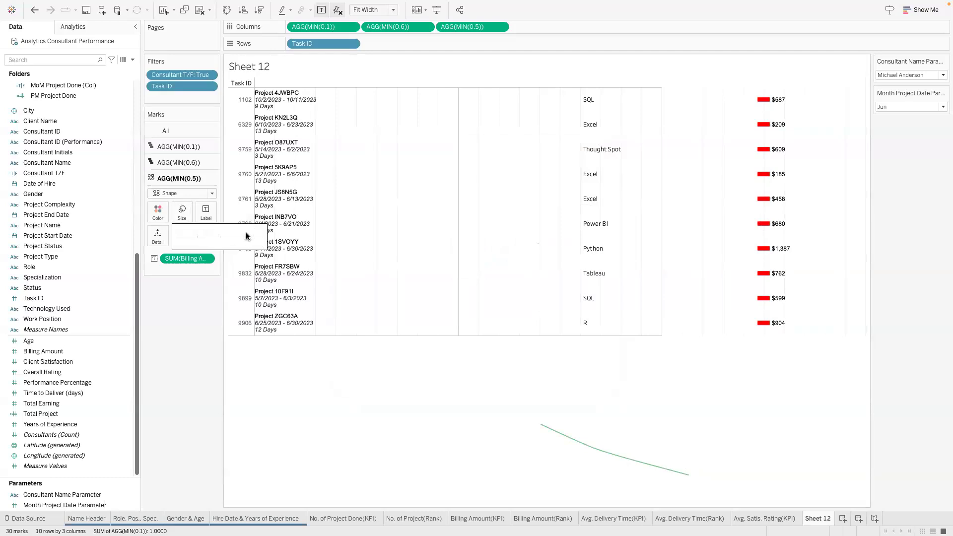
pyautogui.moveTo(245, 233); pyautogui.dragTo(204, 233)
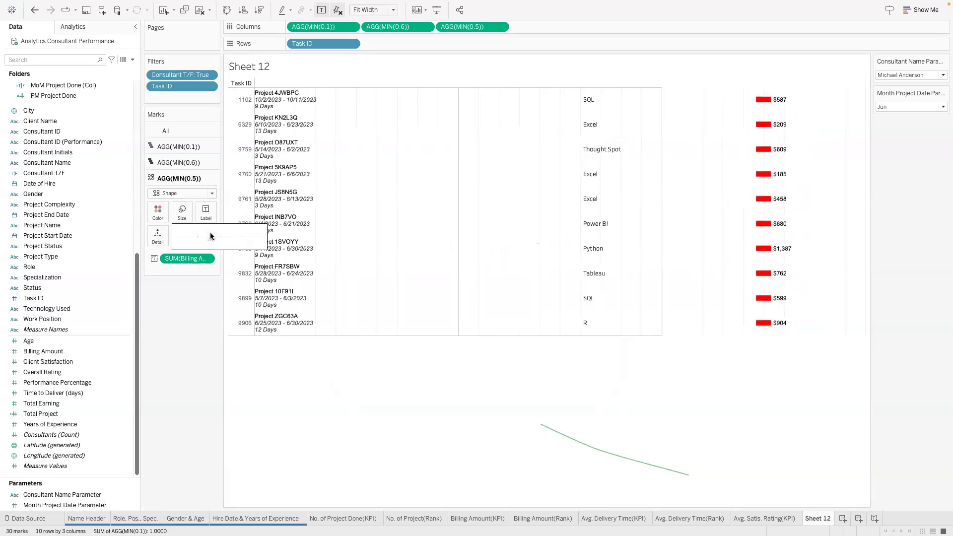
pyautogui.click(165, 217)
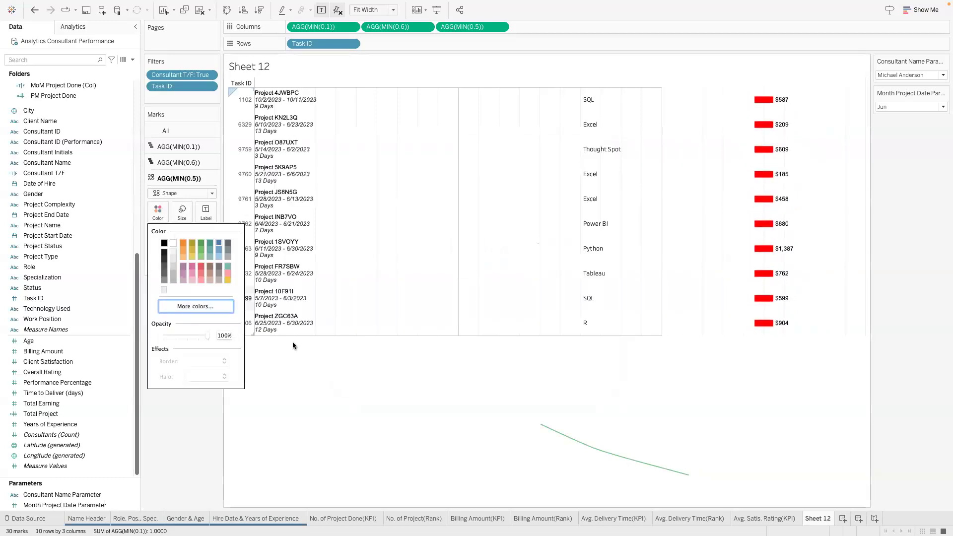
pyautogui.click(205, 213)
pyautogui.click(272, 294)
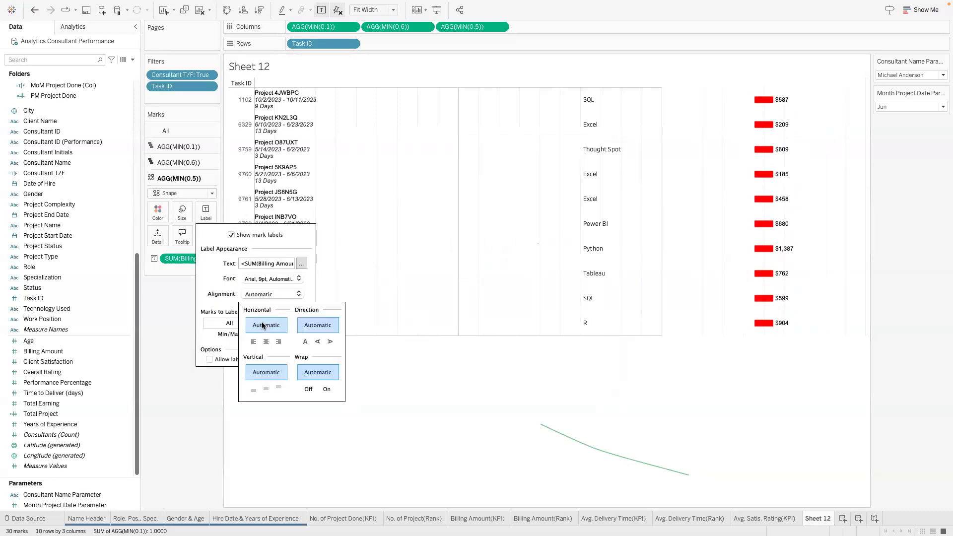
pyautogui.click(259, 342)
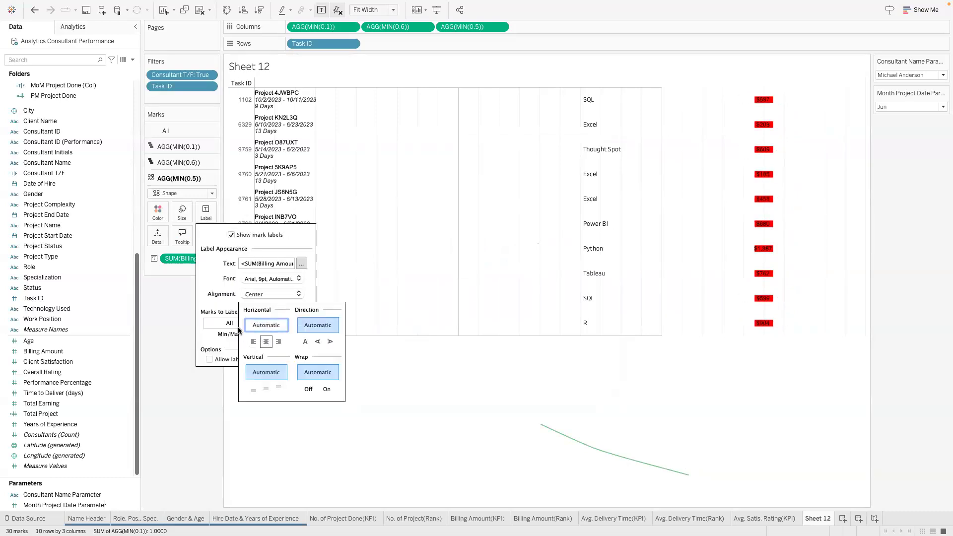
pyautogui.click(182, 212)
pyautogui.click(224, 237)
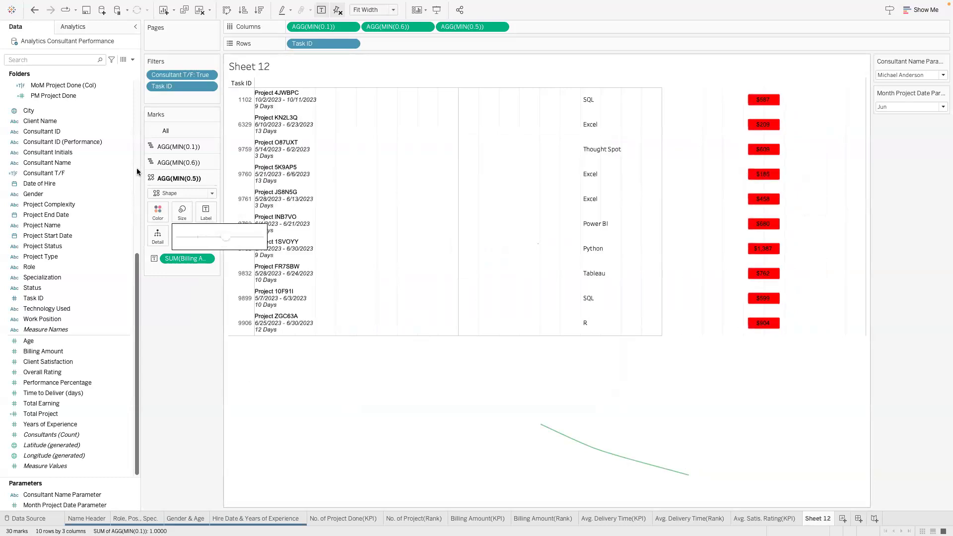
# - Lower the color opacity of the red billing amount shapes so they become a pale tint
pyautogui.click(157, 211)
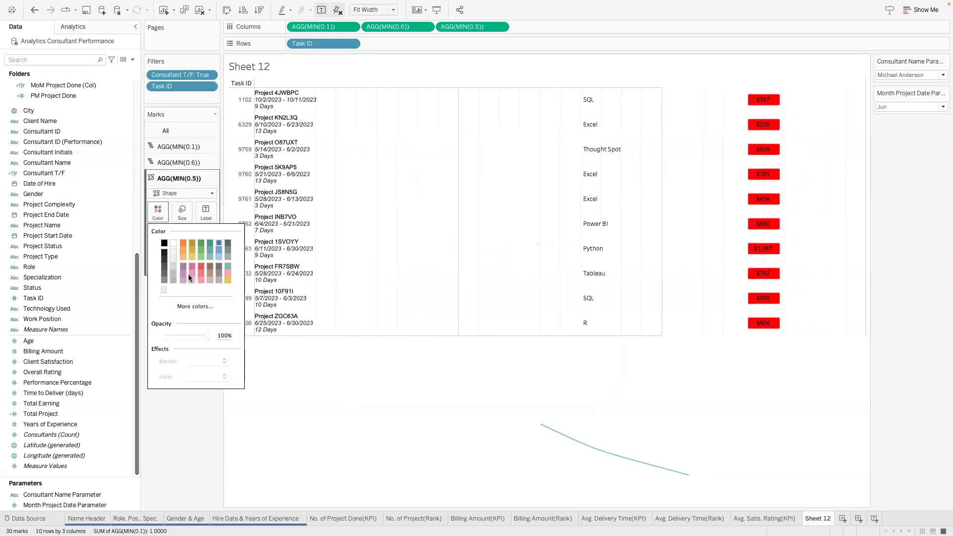
pyautogui.click(177, 335)
pyautogui.click(177, 335)
pyautogui.click(221, 334)
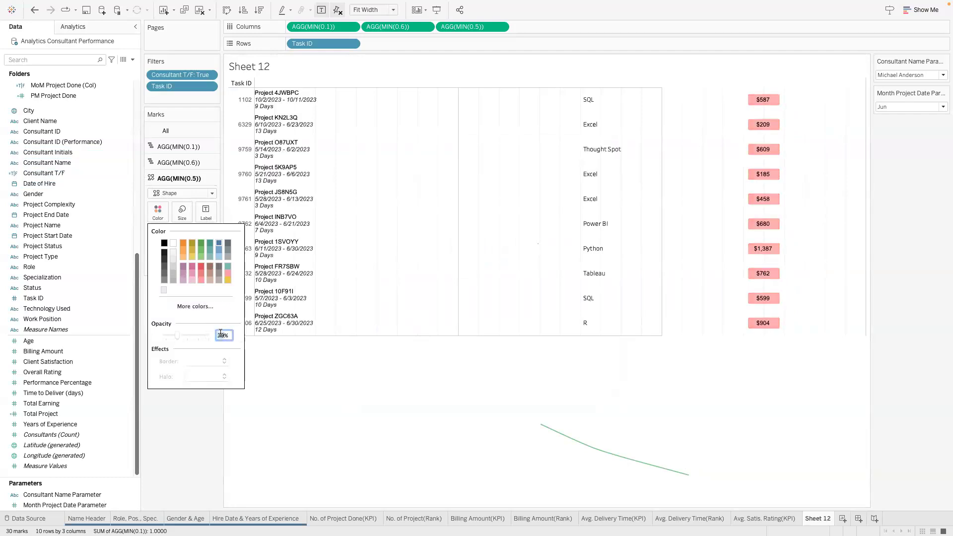
pyautogui.click(680, 265)
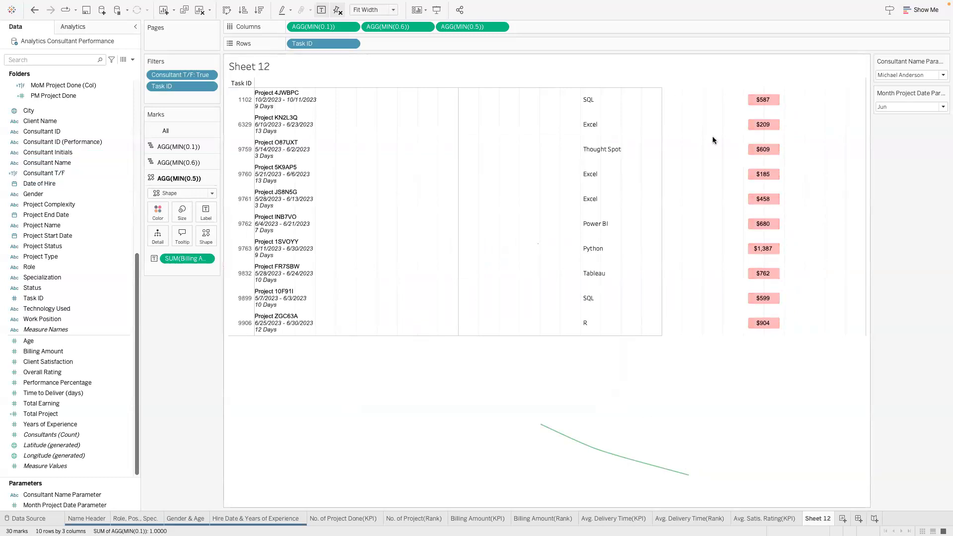
# - Set the worksheet's default shading to None in the sheet formatting
pyautogui.rightClick(392, 243)
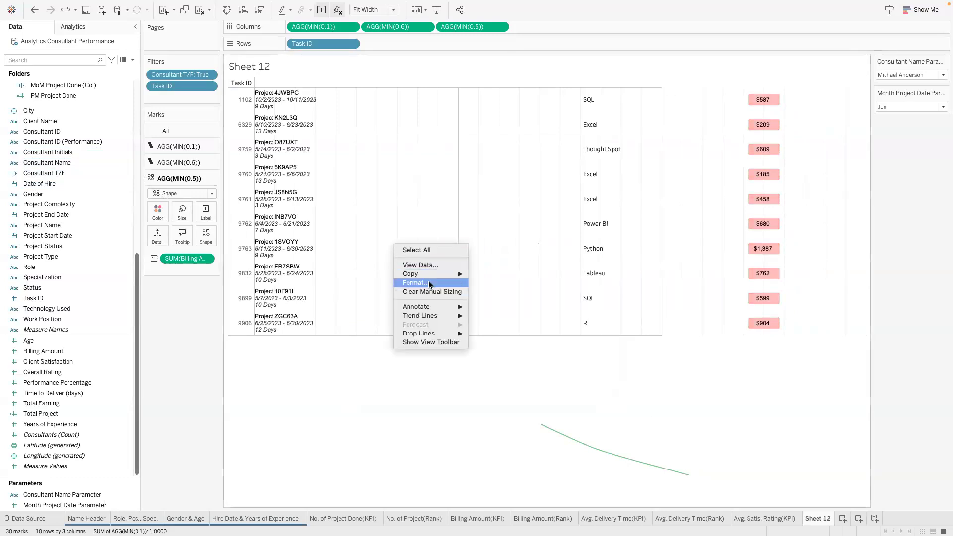
pyautogui.press('Return')
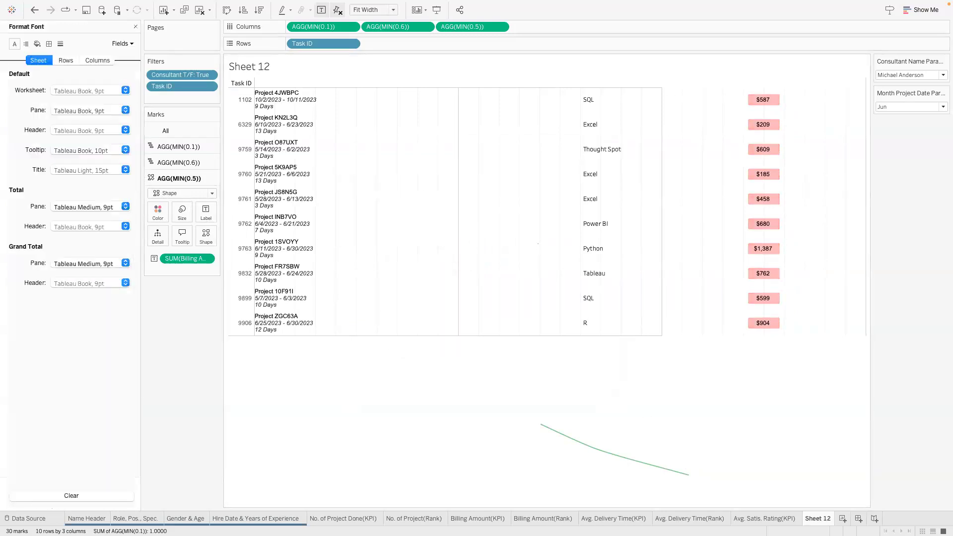
pyautogui.click(37, 43)
pyautogui.click(73, 90)
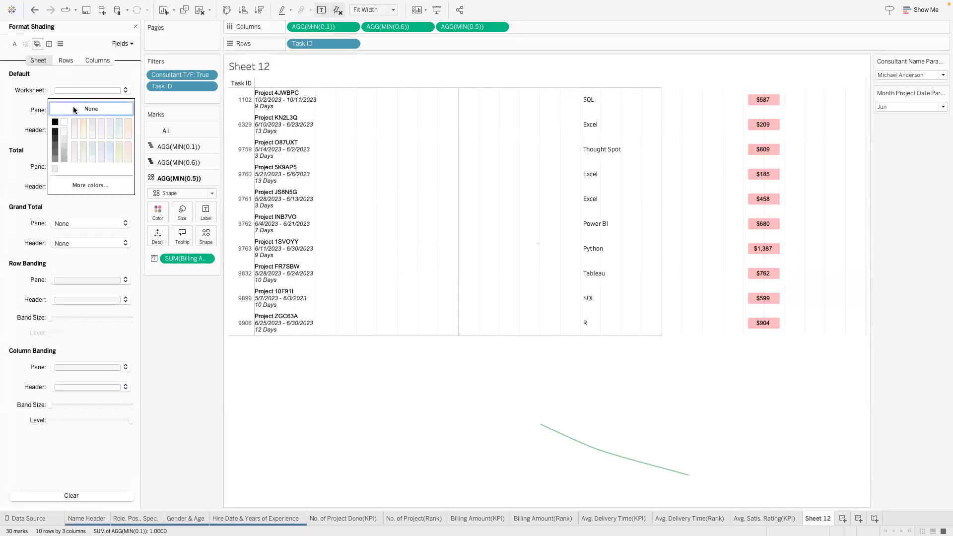
pyautogui.click(33, 106)
# - Set the row banding and column banding to None for both pane and header
pyautogui.click(96, 286)
pyautogui.click(99, 296)
pyautogui.click(67, 300)
pyautogui.click(67, 320)
pyautogui.click(76, 368)
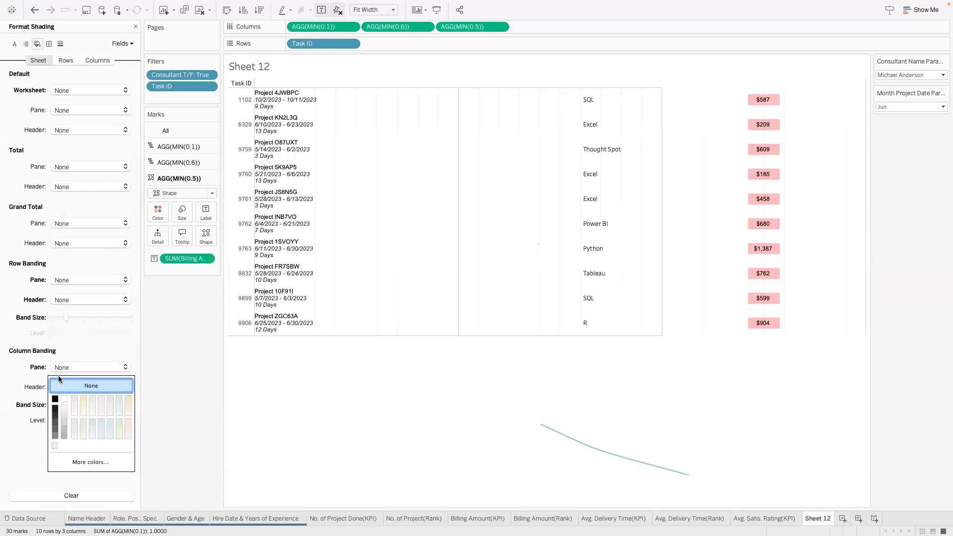
pyautogui.click(63, 383)
pyautogui.click(70, 386)
pyautogui.click(70, 403)
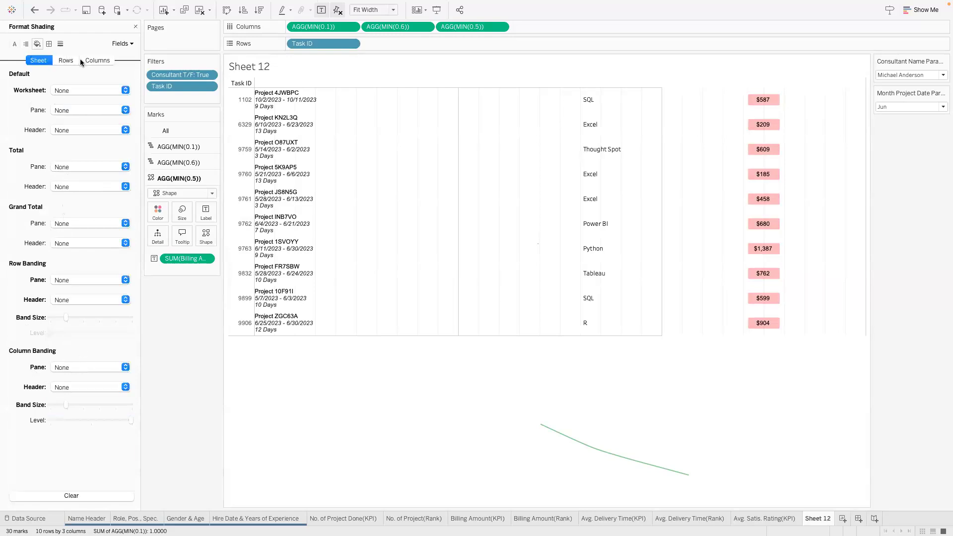
# - Set the sheet's zero lines and trend lines to None
pyautogui.click(48, 43)
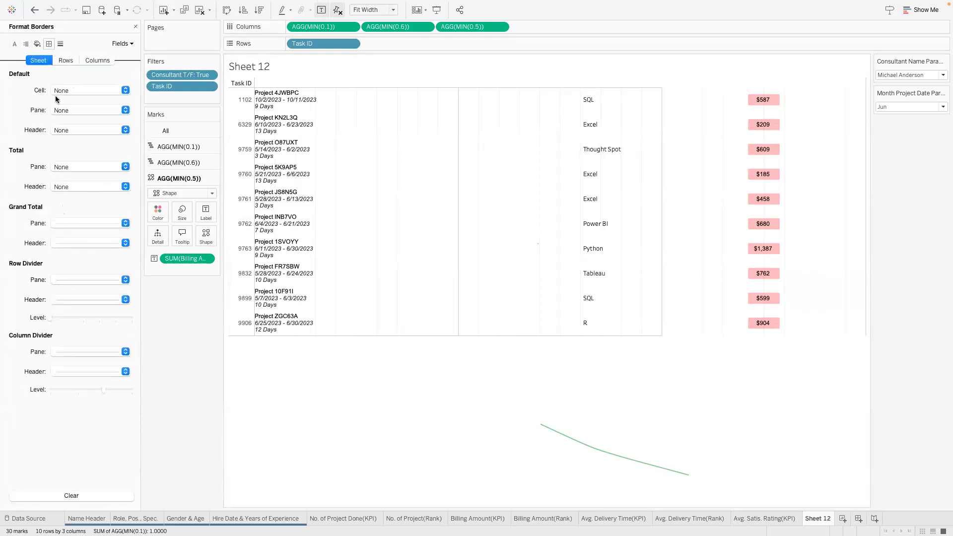
pyautogui.click(60, 47)
pyautogui.click(62, 92)
pyautogui.click(67, 133)
pyautogui.click(67, 111)
pyautogui.click(66, 126)
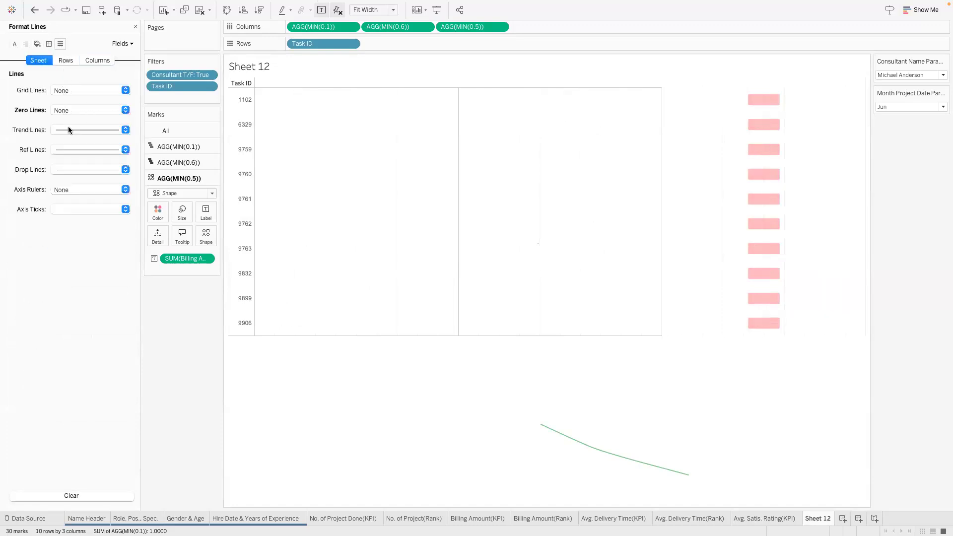
pyautogui.click(68, 130)
pyautogui.click(66, 144)
# - Set the sheet's reference lines, drop lines and axis ticks to None and close the line formatting
pyautogui.click(65, 149)
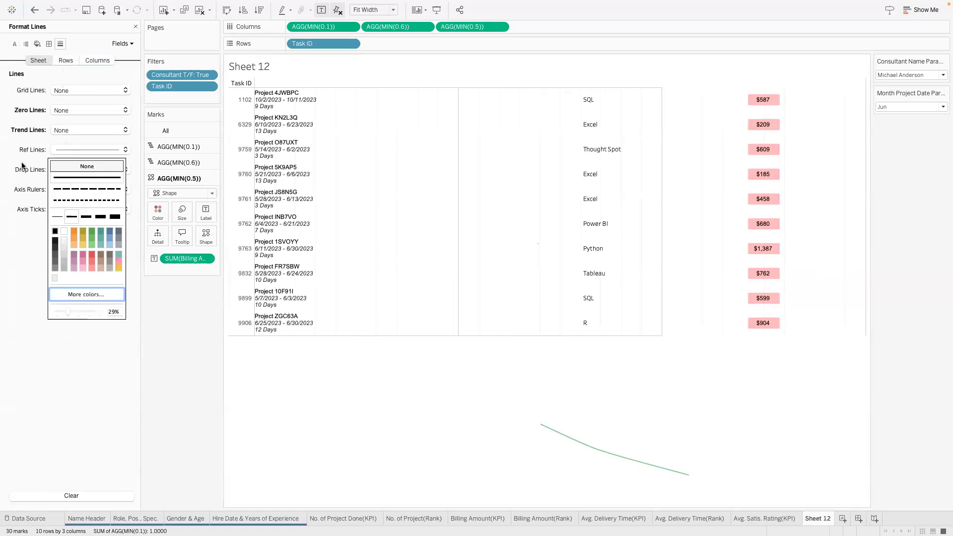
pyautogui.click(65, 167)
pyautogui.click(62, 169)
pyautogui.click(64, 186)
pyautogui.click(58, 211)
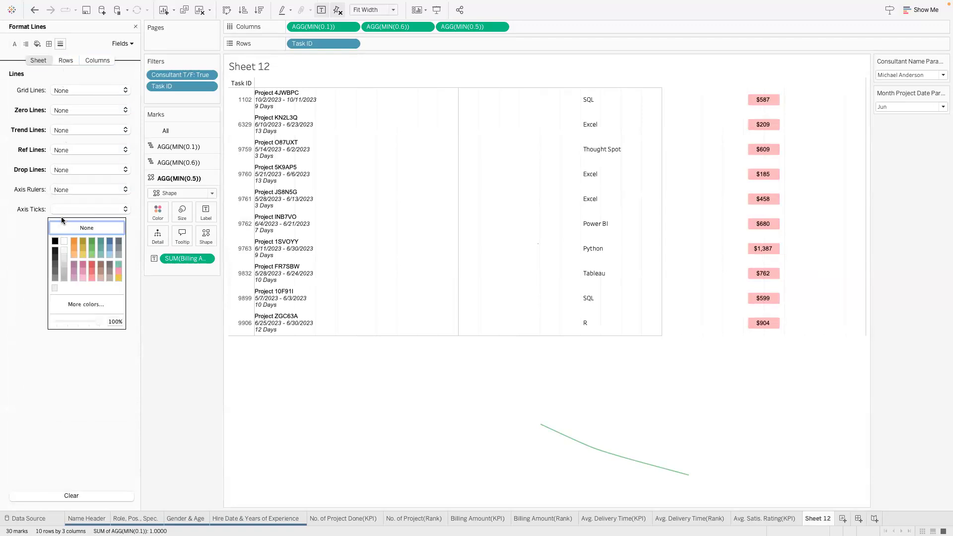
pyautogui.click(87, 224)
pyautogui.click(135, 27)
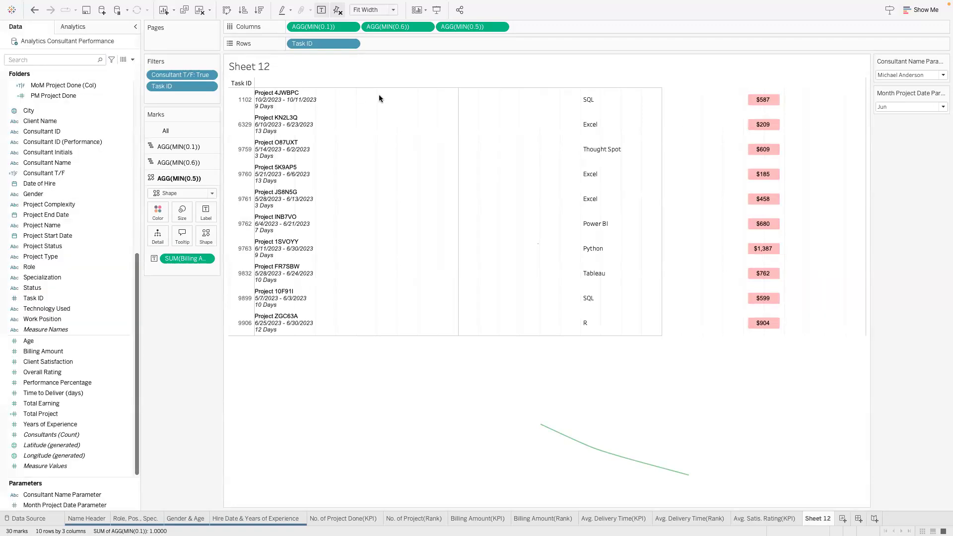
# - Set the grand total borders to None for both pane and header in the border formatting
pyautogui.rightClick(461, 179)
pyautogui.click(476, 213)
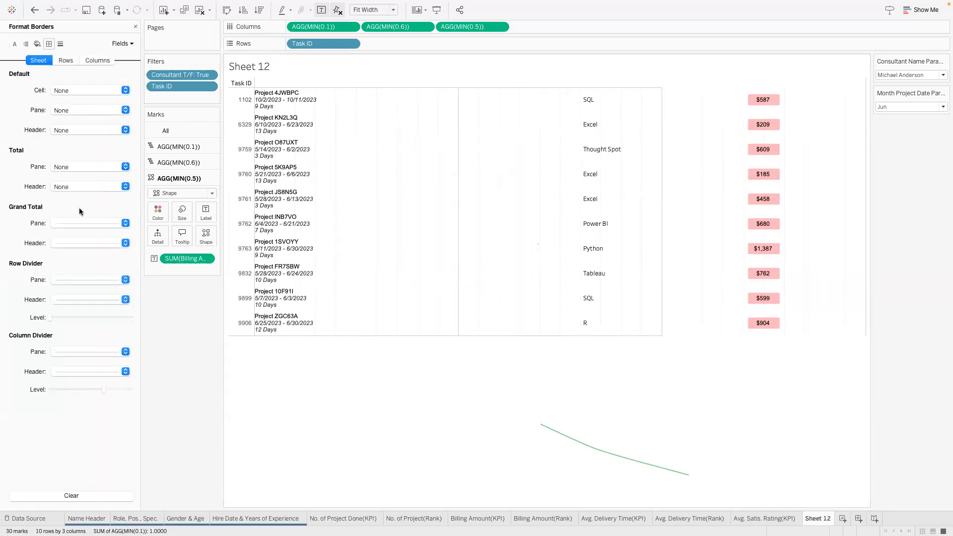
pyautogui.click(79, 223)
pyautogui.click(80, 239)
pyautogui.click(79, 242)
pyautogui.click(79, 259)
# - Remove the row divider from the panes and the column divider from both panes and headers
pyautogui.click(67, 279)
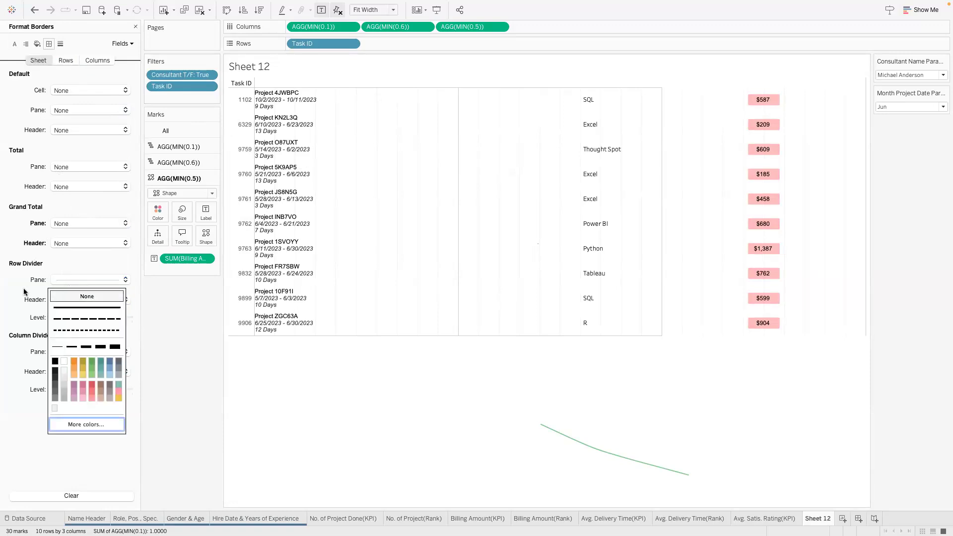
pyautogui.click(55, 296)
pyautogui.click(65, 374)
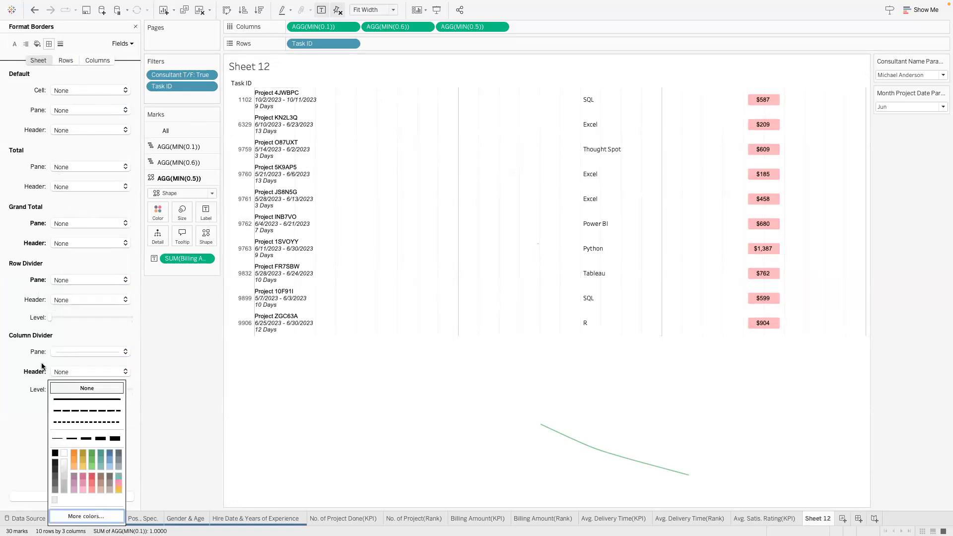
pyautogui.click(73, 355)
pyautogui.click(76, 366)
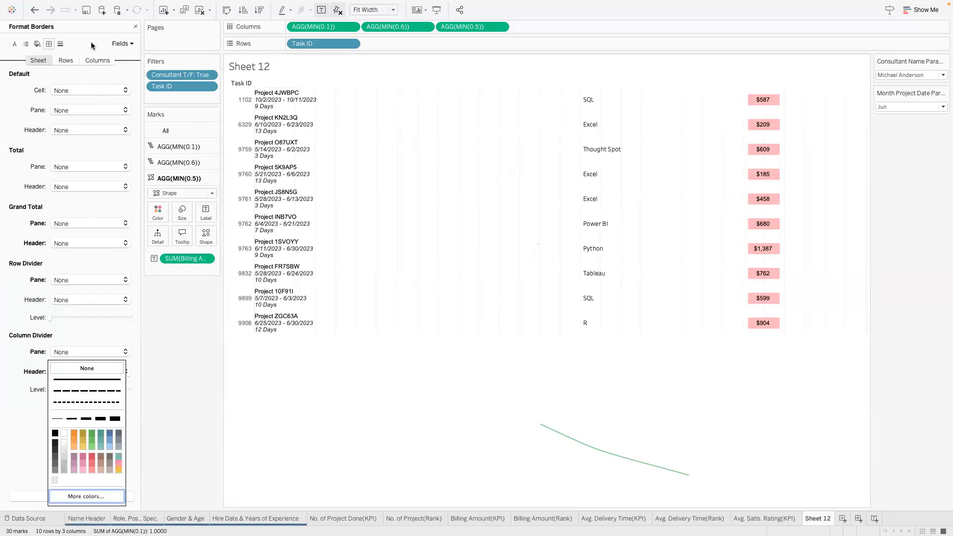
# - Set the grid lines for the columns to None in the line formatting
pyautogui.click(72, 58)
pyautogui.click(97, 59)
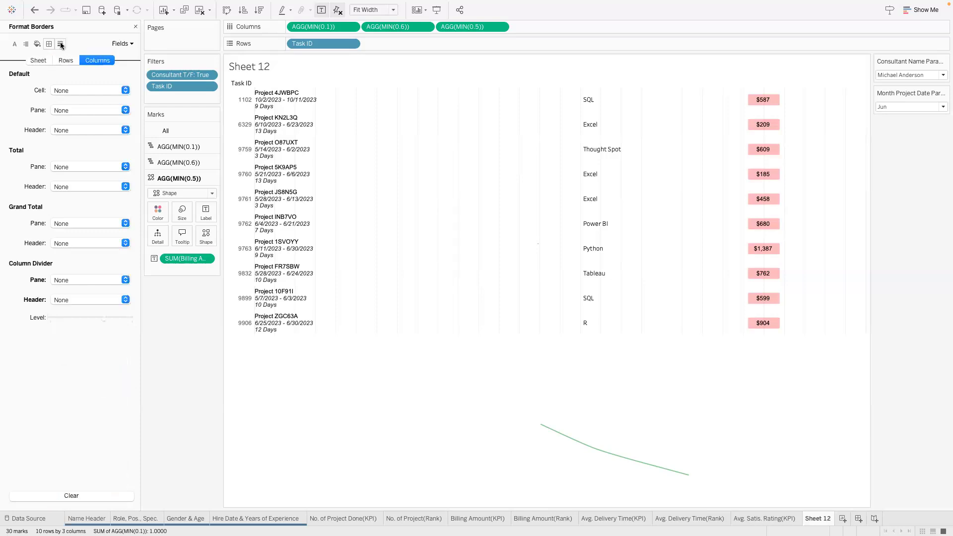
pyautogui.click(60, 45)
pyautogui.click(43, 59)
pyautogui.click(76, 89)
pyautogui.click(71, 59)
pyautogui.click(93, 59)
pyautogui.click(90, 90)
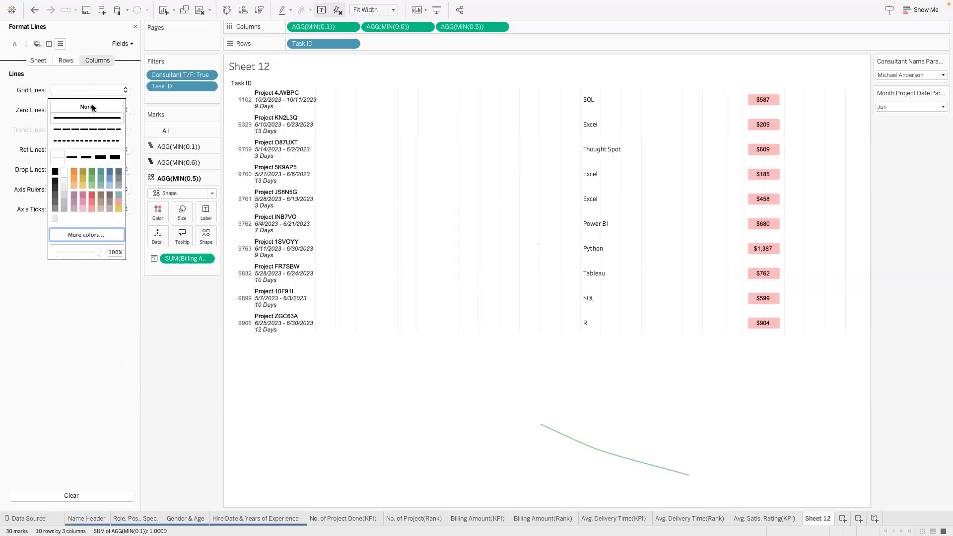
pyautogui.click(474, 225)
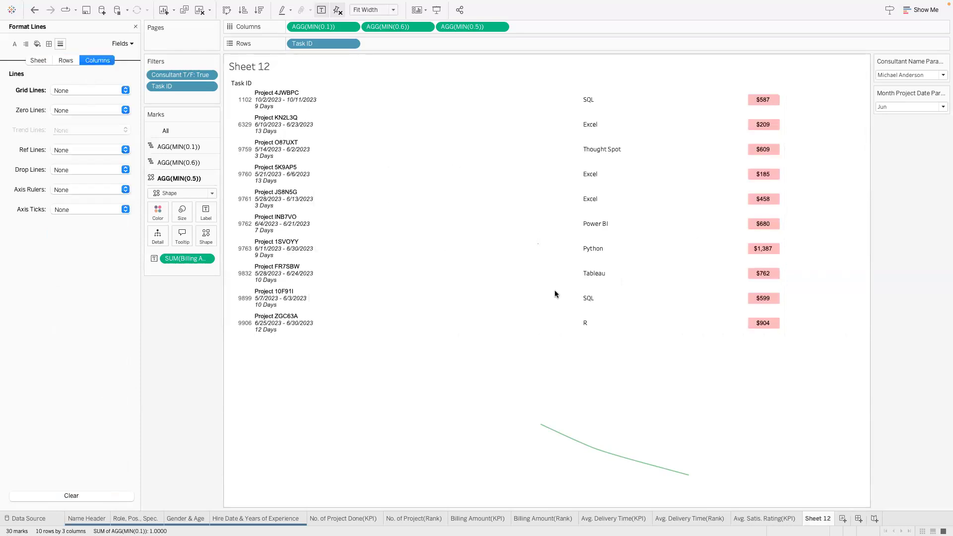
# - Change the label font of the Technology Used marks on the MIN(0.6) axis
pyautogui.click(179, 162)
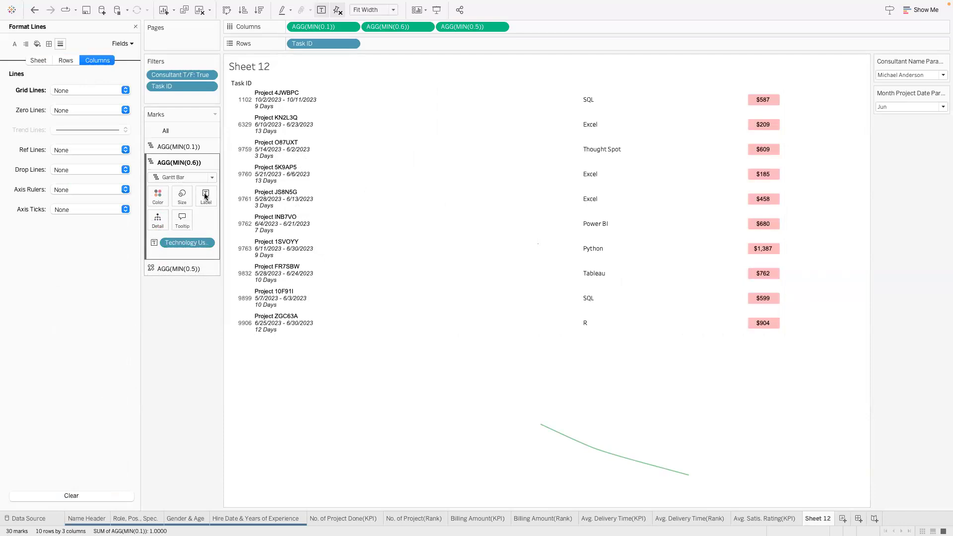
pyautogui.click(205, 197)
pyautogui.click(268, 263)
pyautogui.click(305, 281)
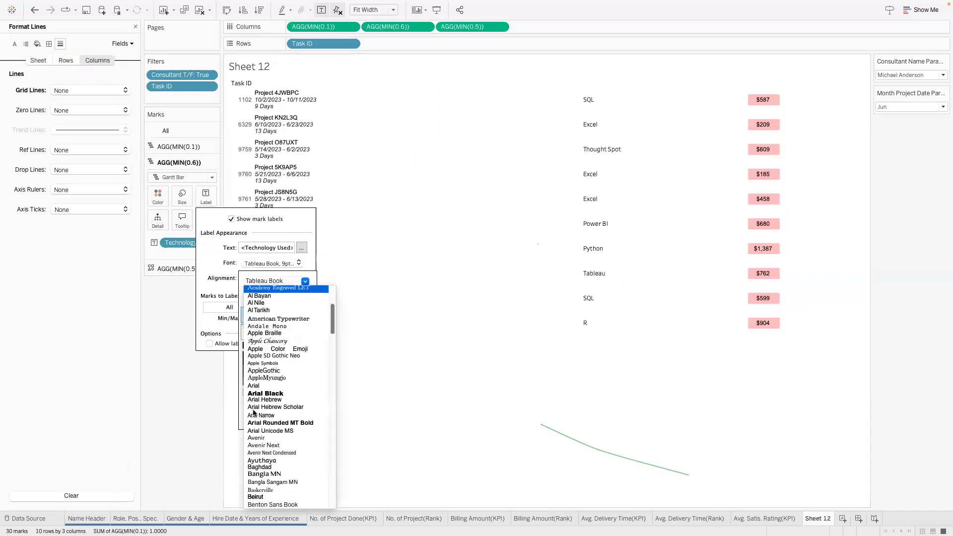
# - Rename Sheet 12 as Task Table and create a new dashboard
pyautogui.doubleClick(813, 516)
pyautogui.write('Task Table')
pyautogui.press('Return')
pyautogui.moveTo(558, 521)
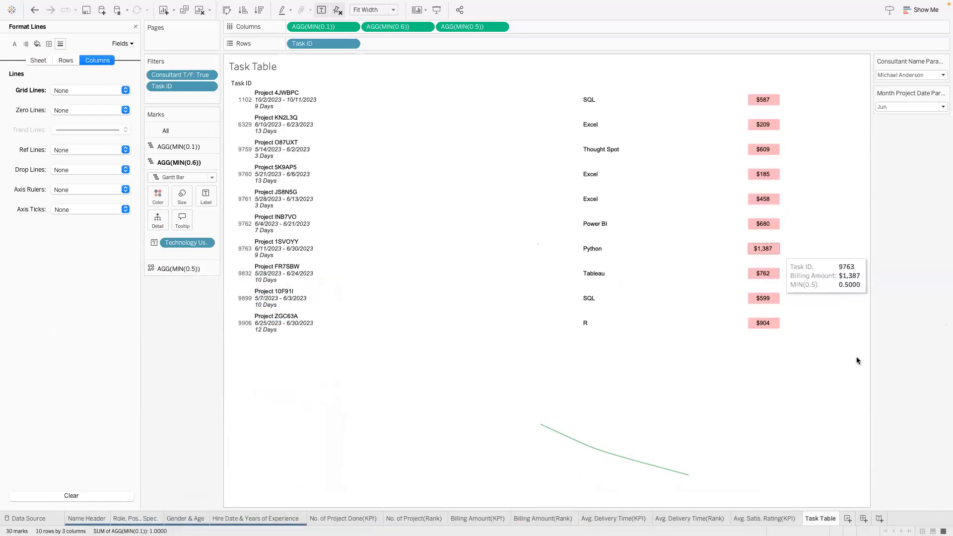
pyautogui.click(863, 519)
# - Return to the Task Table sheet and turn off tooltips for all of its marks
pyautogui.click(820, 519)
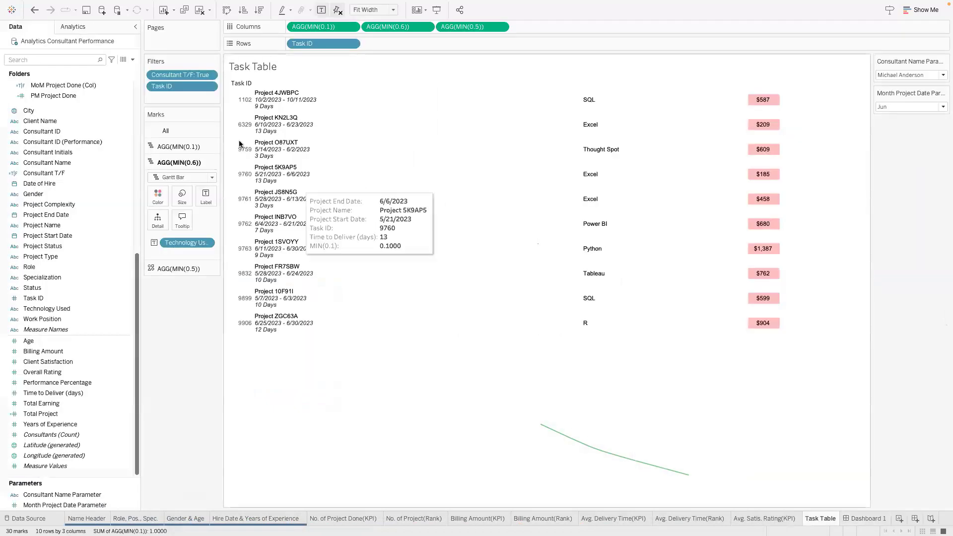
pyautogui.click(175, 132)
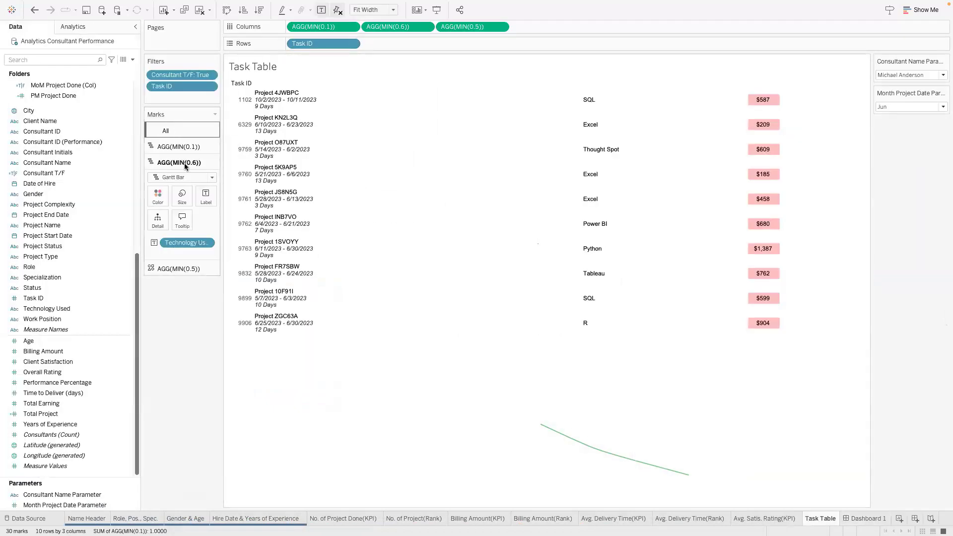
pyautogui.click(182, 187)
pyautogui.click(344, 288)
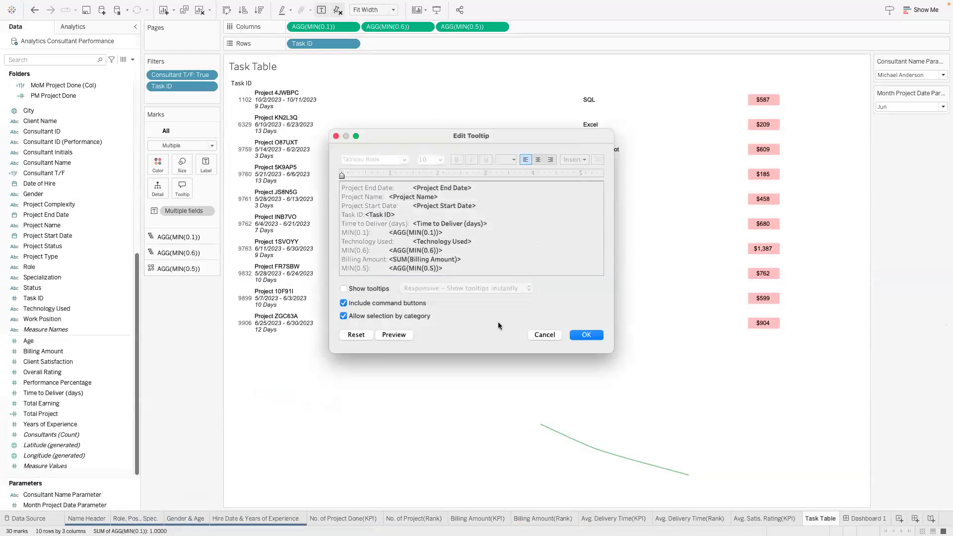
pyautogui.press('Return')
# - Open Dashboard 1 and narrow its side pane to give the canvas more room
pyautogui.click(868, 517)
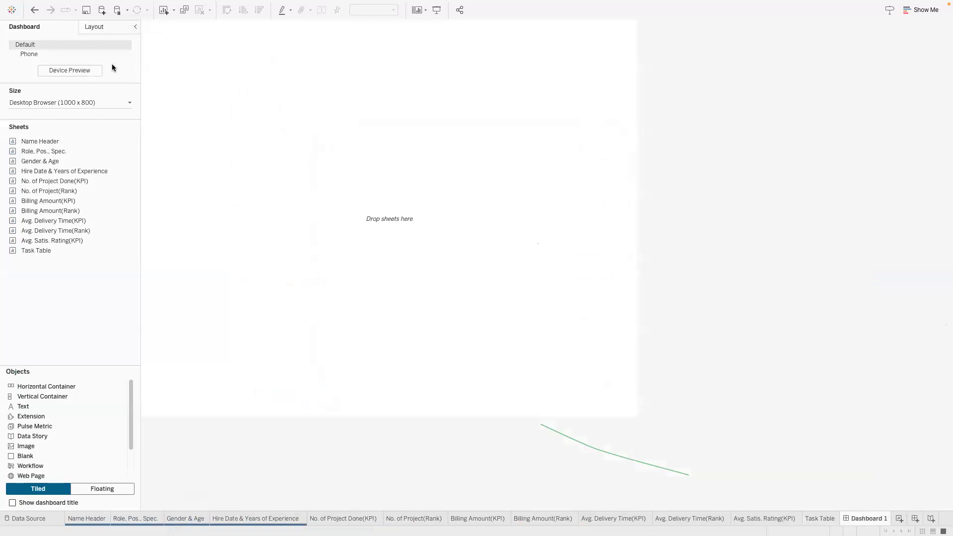
pyautogui.click(127, 54)
pyautogui.click(143, 83)
pyautogui.moveTo(141, 96); pyautogui.dragTo(114, 100)
# - Try a dashboard height of 900 px and set it back to 800 px
pyautogui.click(91, 79)
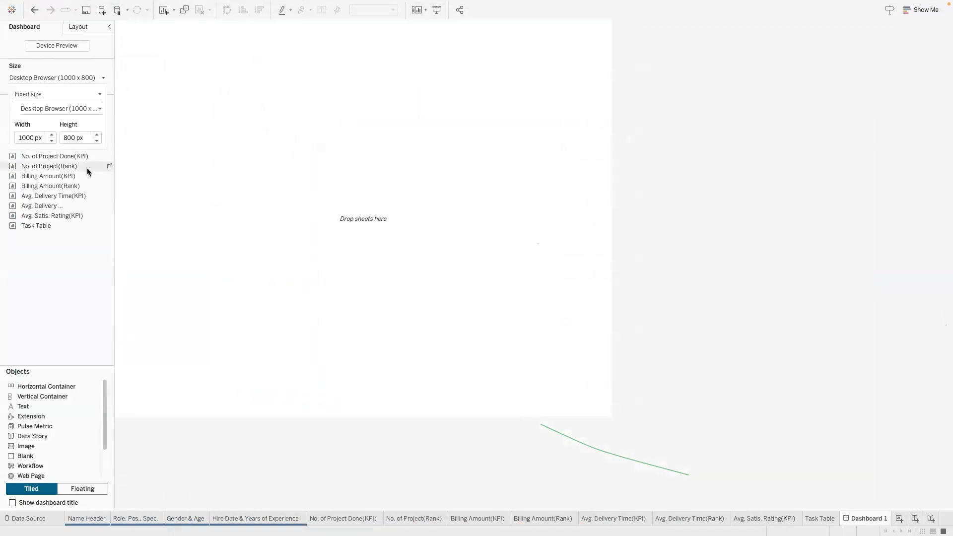
pyautogui.click(98, 135)
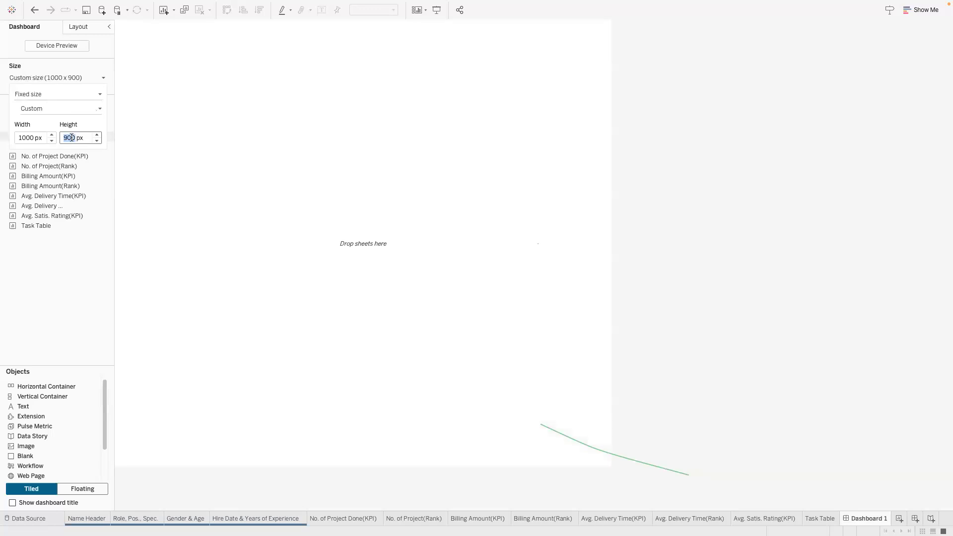
pyautogui.click(97, 141)
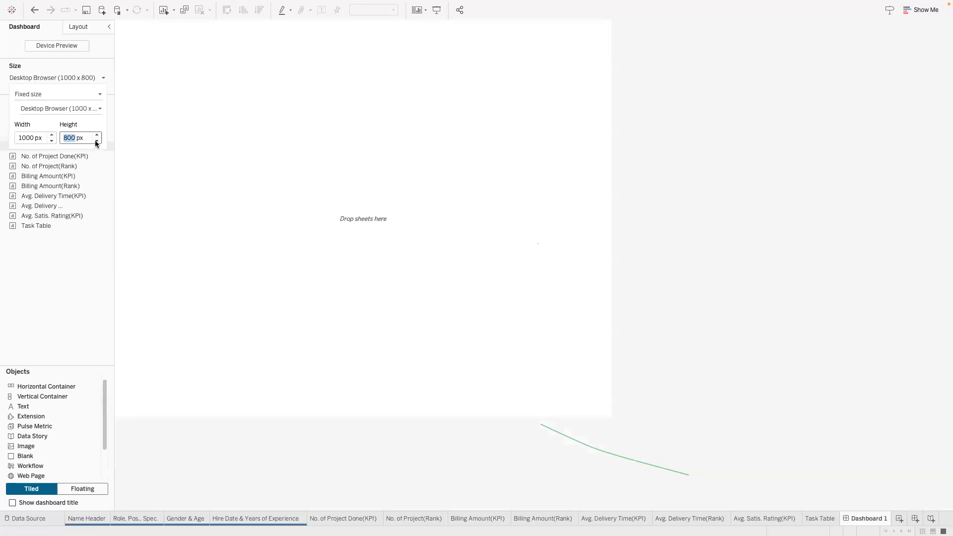
pyautogui.click(127, 143)
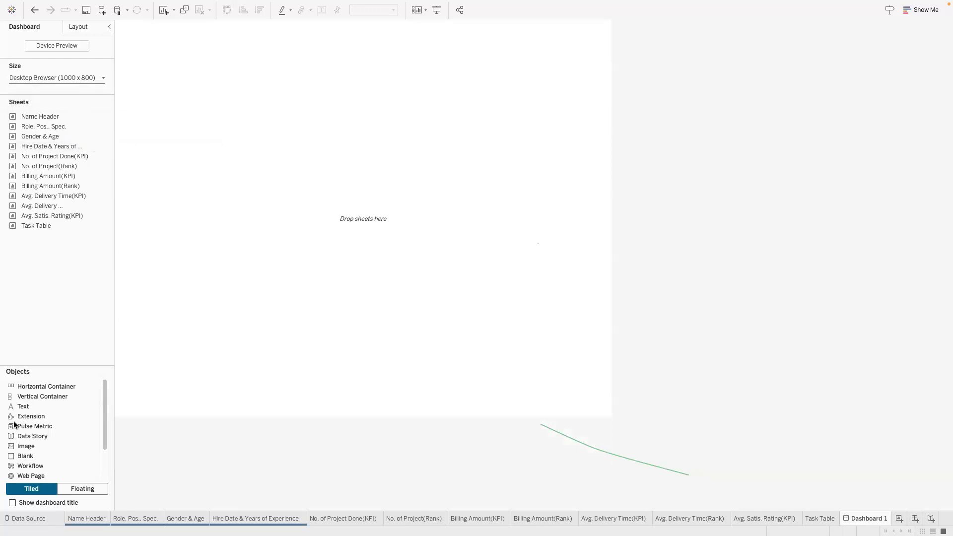
# - Place a floating vertical container in the upper-left part of the dashboard, at about x 163, y 99
pyautogui.click(84, 488)
pyautogui.moveTo(49, 386); pyautogui.dragTo(196, 68)
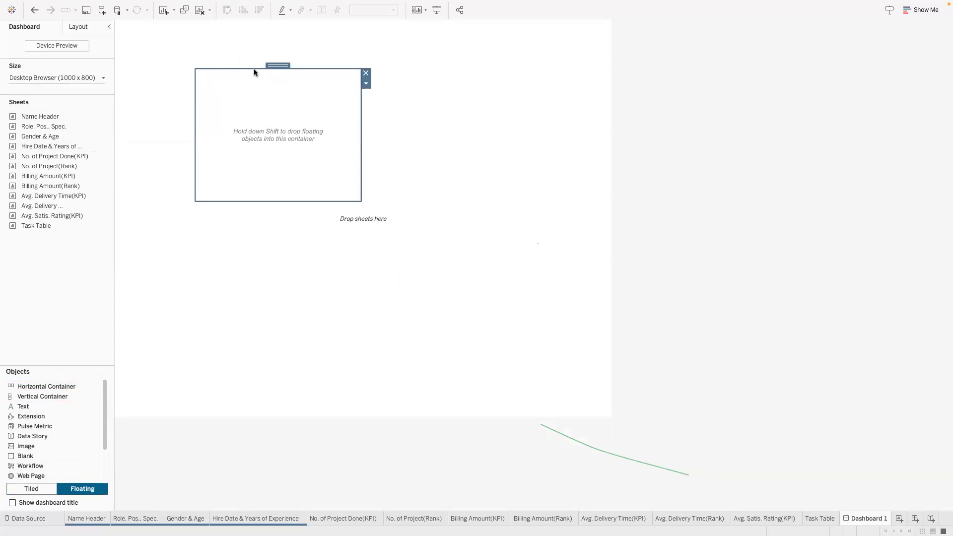
# - Position the floating vertical container at x 0, y 0 and size it to 1000 by 800 px
pyautogui.click(84, 26)
pyautogui.click(19, 127)
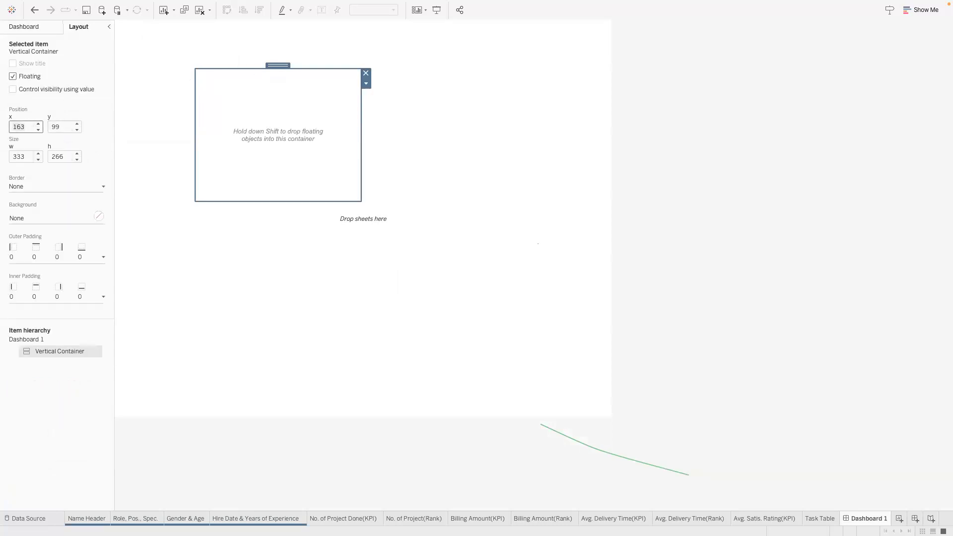
pyautogui.press('Tab')
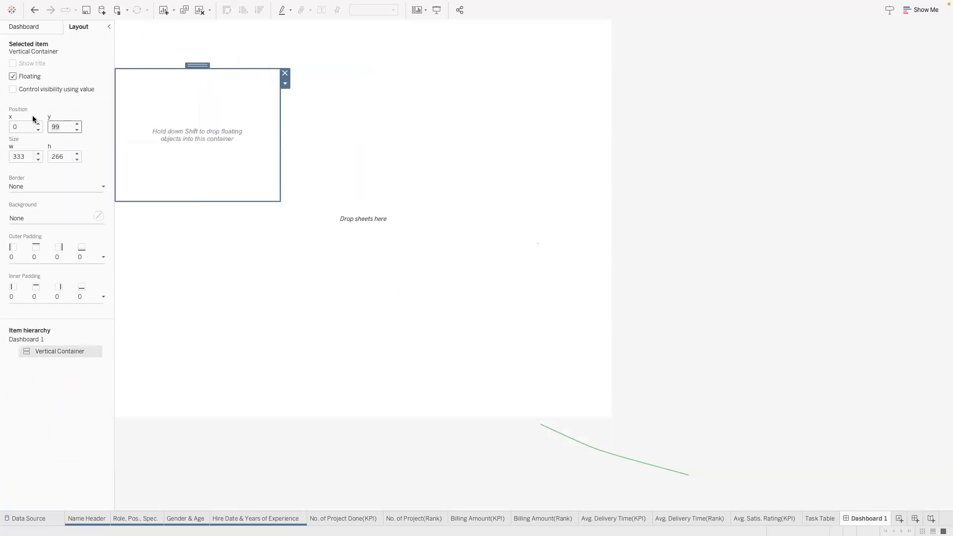
pyautogui.click(33, 153)
pyautogui.write('10')
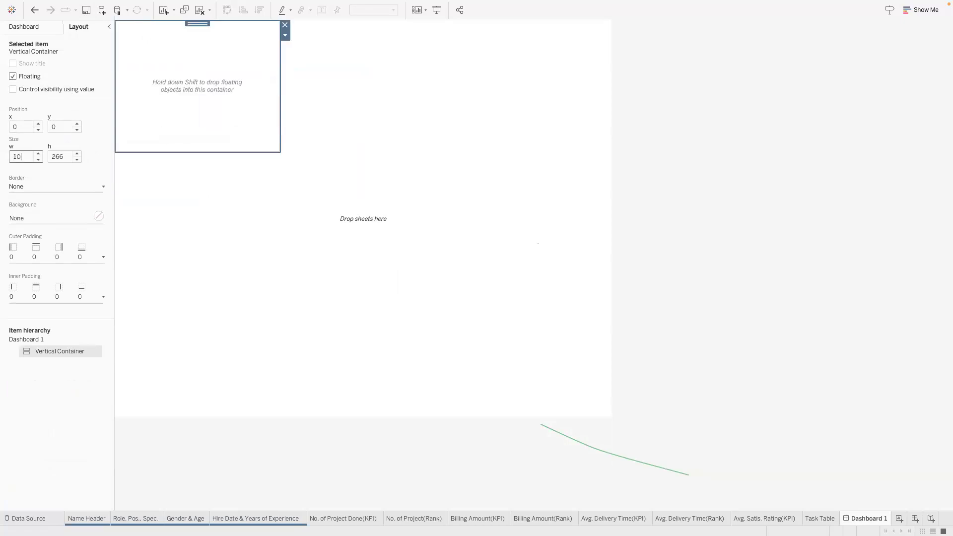
pyautogui.click(64, 156)
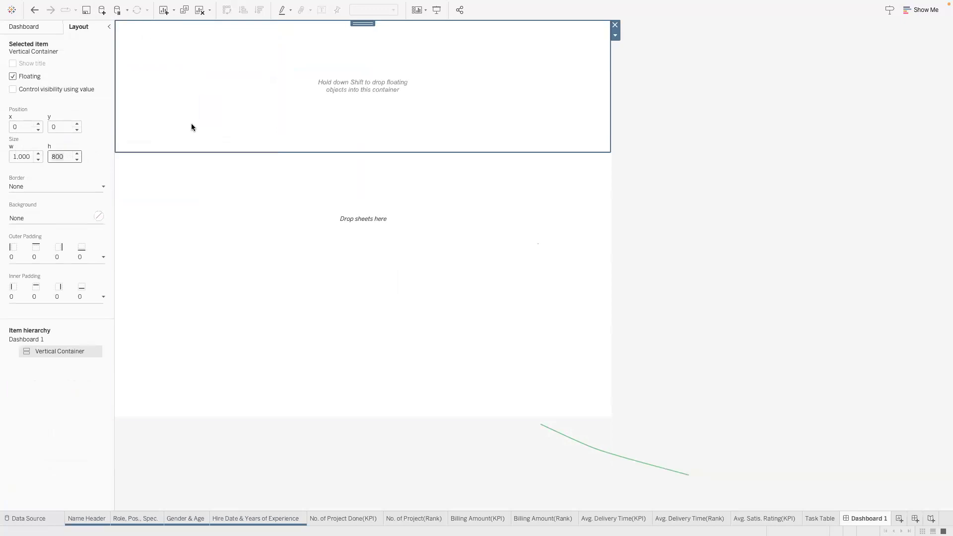
pyautogui.write('800')
pyautogui.press('Return')
# - Place two tiled horizontal containers inside the vertical container, one above the other
pyautogui.click(37, 28)
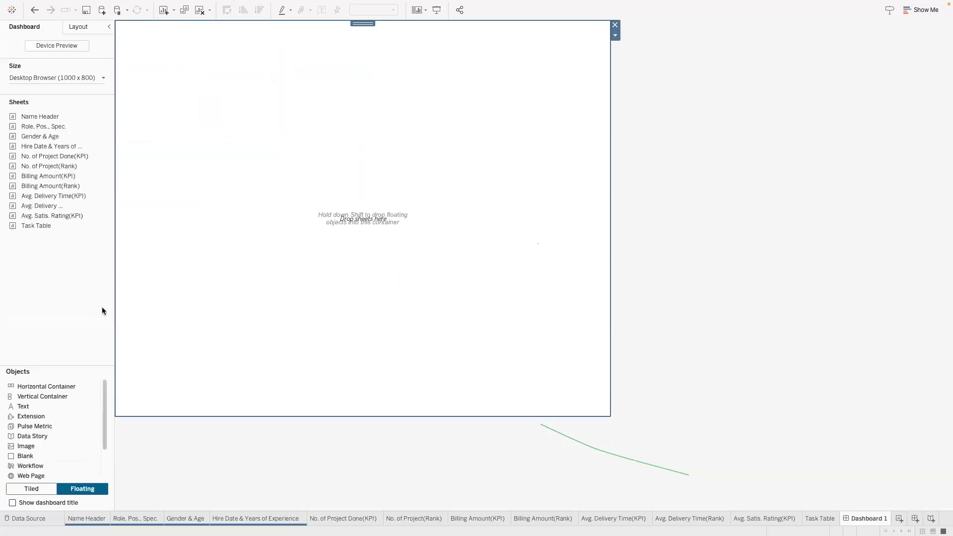
pyautogui.click(42, 383)
pyautogui.click(31, 488)
pyautogui.moveTo(53, 390); pyautogui.dragTo(243, 170)
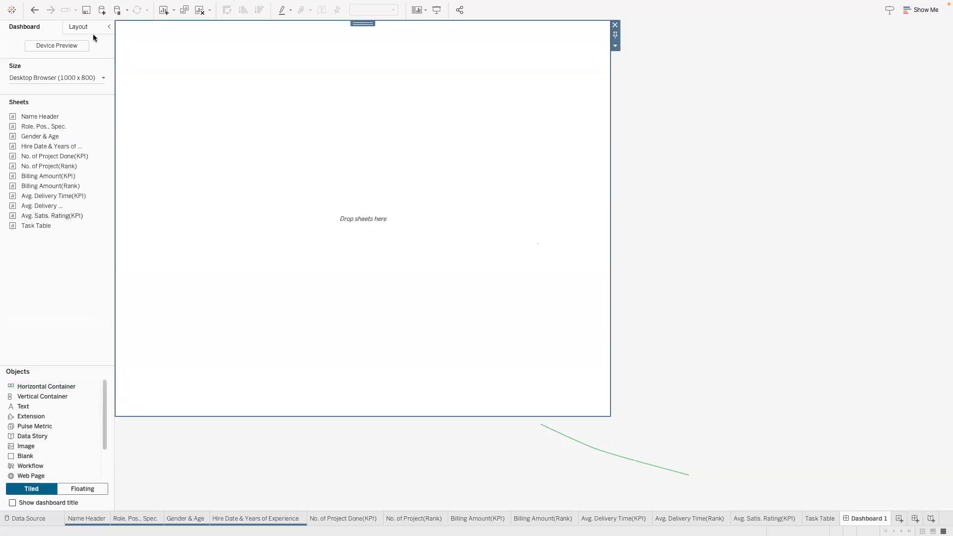
pyautogui.click(88, 28)
pyautogui.click(34, 28)
pyautogui.moveTo(30, 395); pyautogui.dragTo(274, 62)
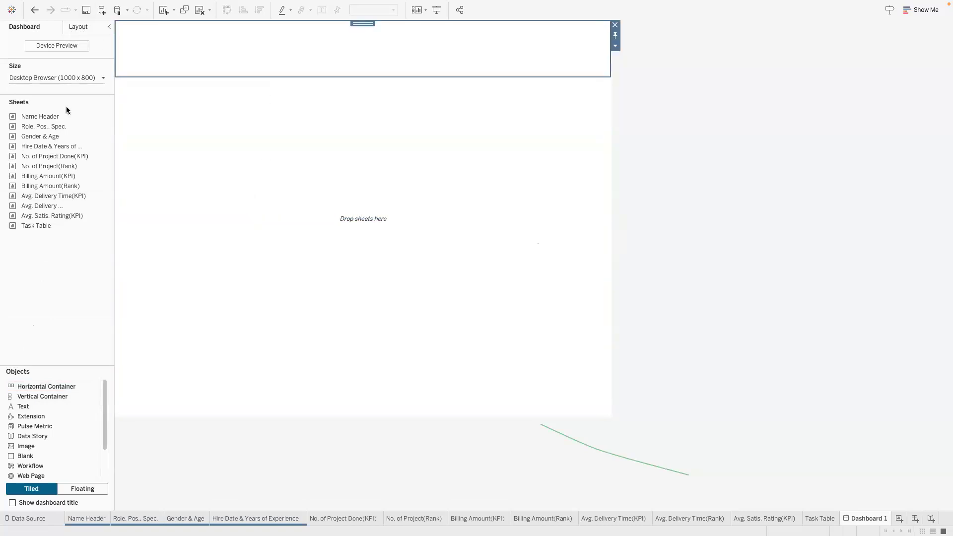
# - Fill the upper horizontal container white and the lower one light blue-grey, and shorten the upper one to about 82 px high
pyautogui.click(31, 216)
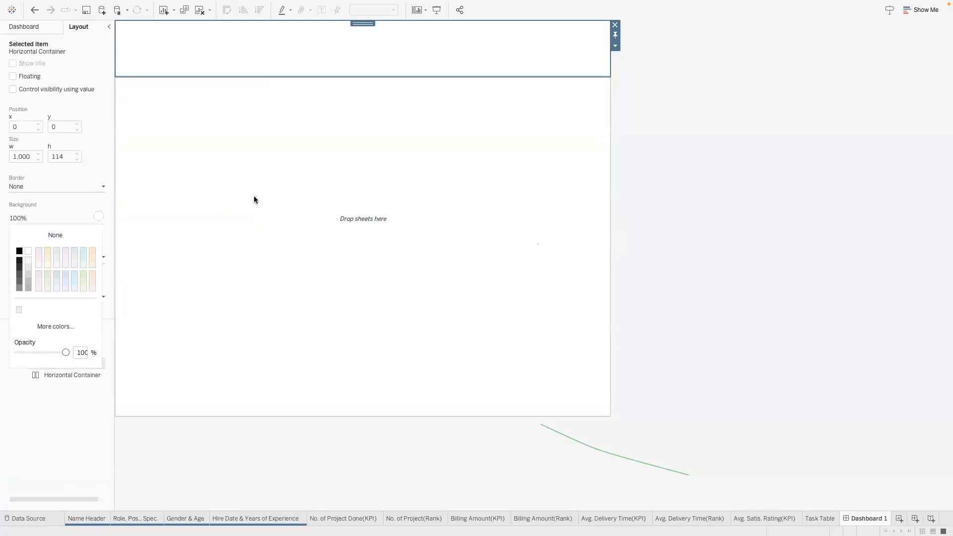
pyautogui.click(254, 195)
pyautogui.click(46, 229)
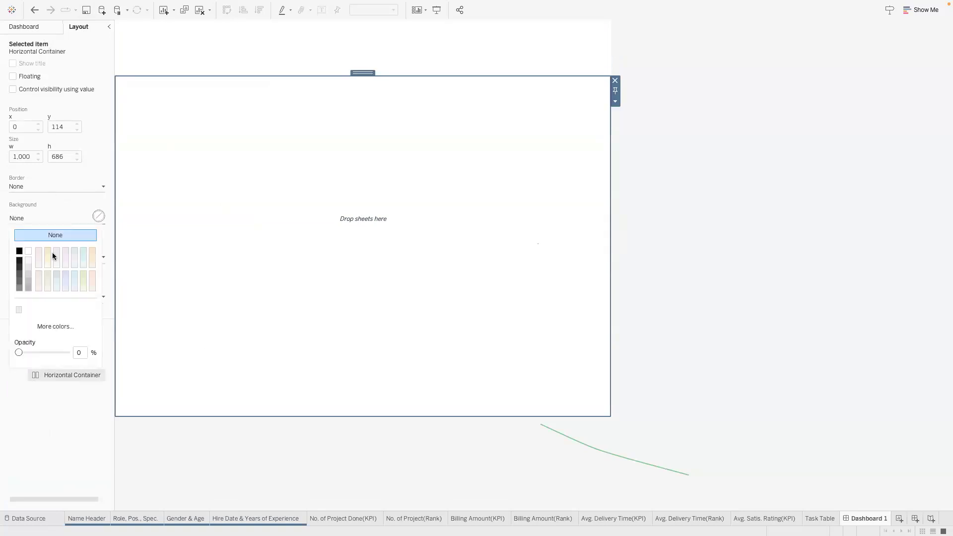
pyautogui.click(18, 310)
pyautogui.click(251, 48)
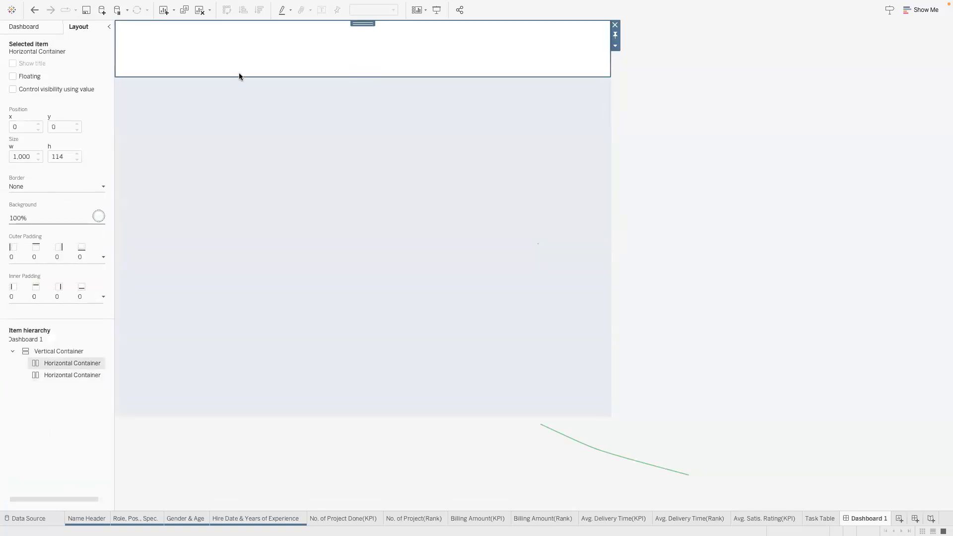
pyautogui.moveTo(248, 62); pyautogui.dragTo(247, 61)
# - Add a tiled text object reading "Consultant Performance Dashboard" to the upper horizontal container
pyautogui.click(31, 26)
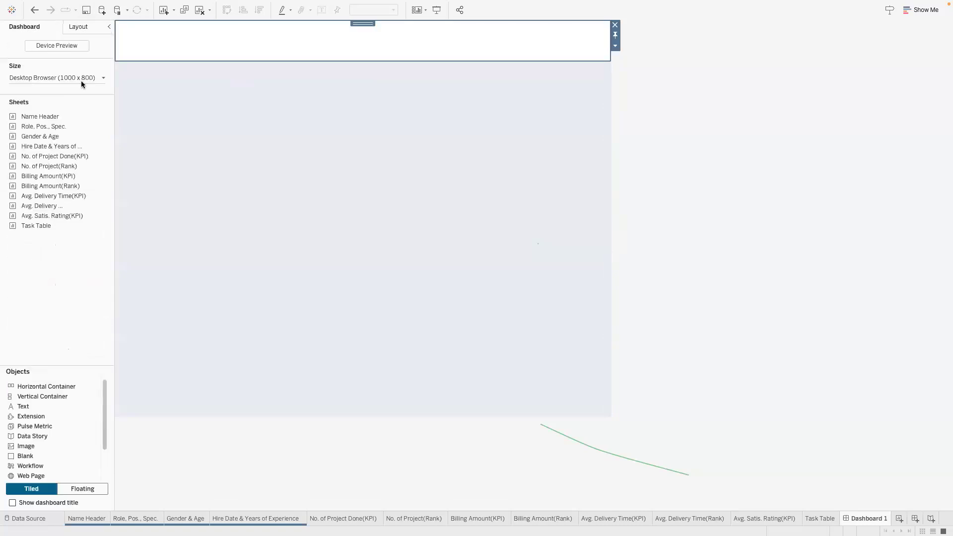
pyautogui.moveTo(38, 406); pyautogui.dragTo(220, 37)
pyautogui.write('COm')
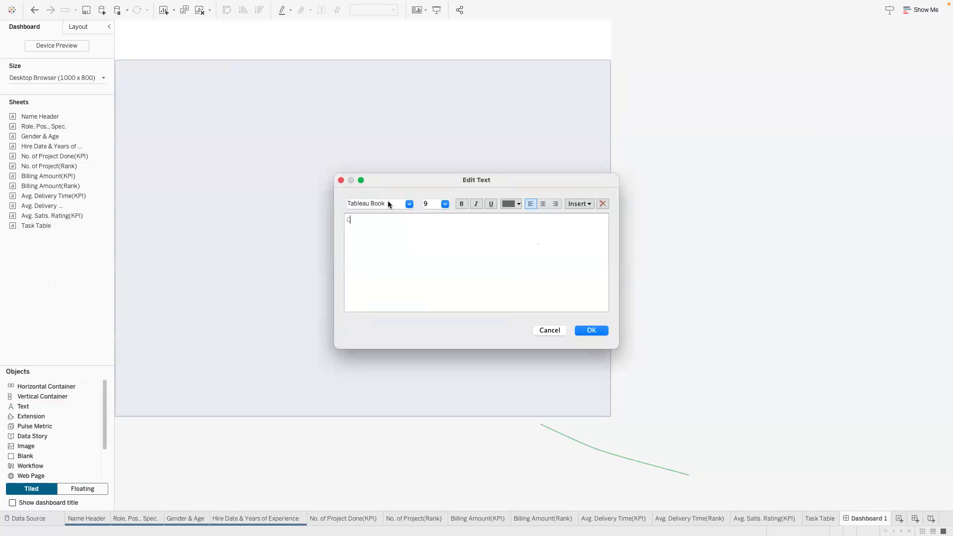
pyautogui.press('BackSpace')
pyautogui.write('ons')
pyautogui.write('ultant Performance Dashboard')
# - Set the font of the whole title text to Arial
pyautogui.press('super+a')
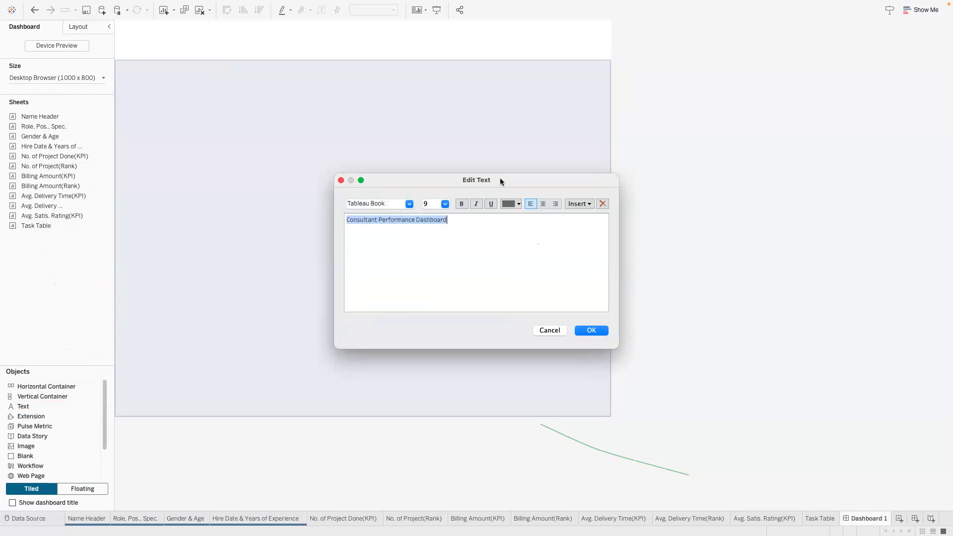
pyautogui.click(409, 204)
pyautogui.click(392, 274)
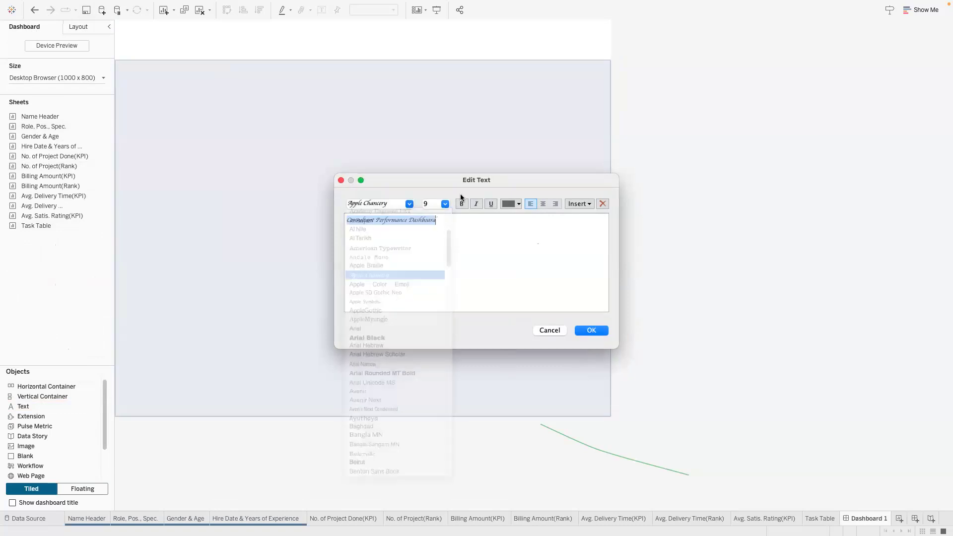
pyautogui.click(409, 202)
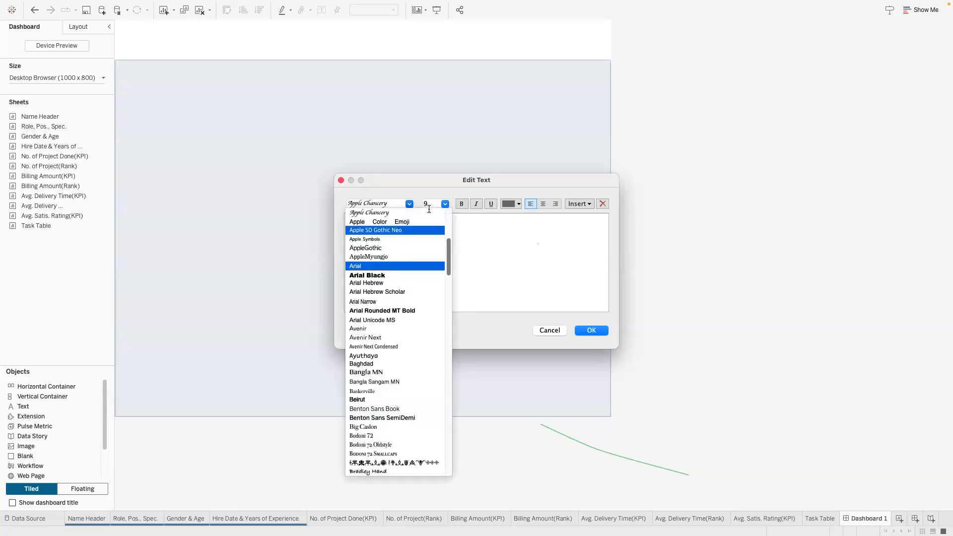
pyautogui.click(415, 221)
pyautogui.click(445, 204)
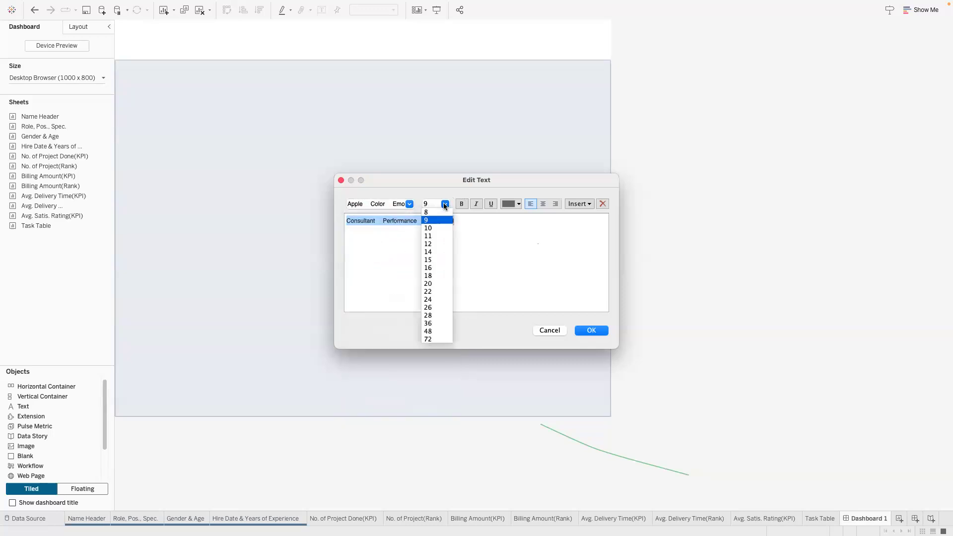
pyautogui.click(410, 203)
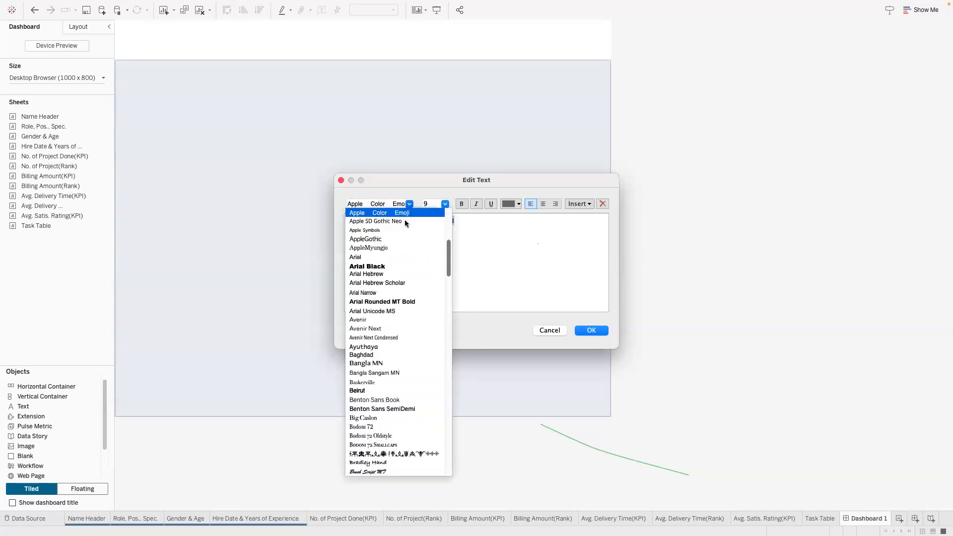
pyautogui.click(392, 259)
# - Set the title text's size to 16 and apply the text formatting
pyautogui.click(440, 203)
pyautogui.click(428, 252)
pyautogui.click(445, 204)
pyautogui.click(435, 267)
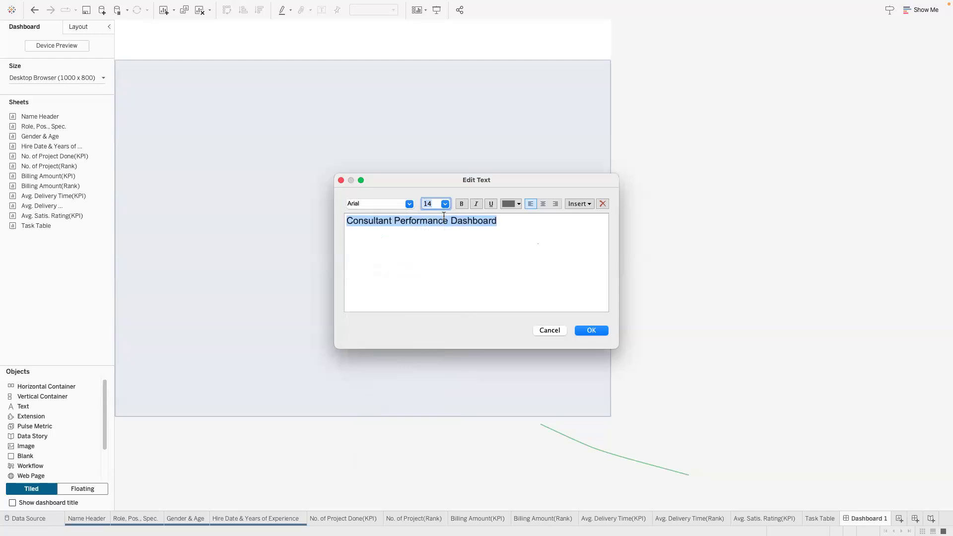
pyautogui.click(445, 204)
pyautogui.click(436, 266)
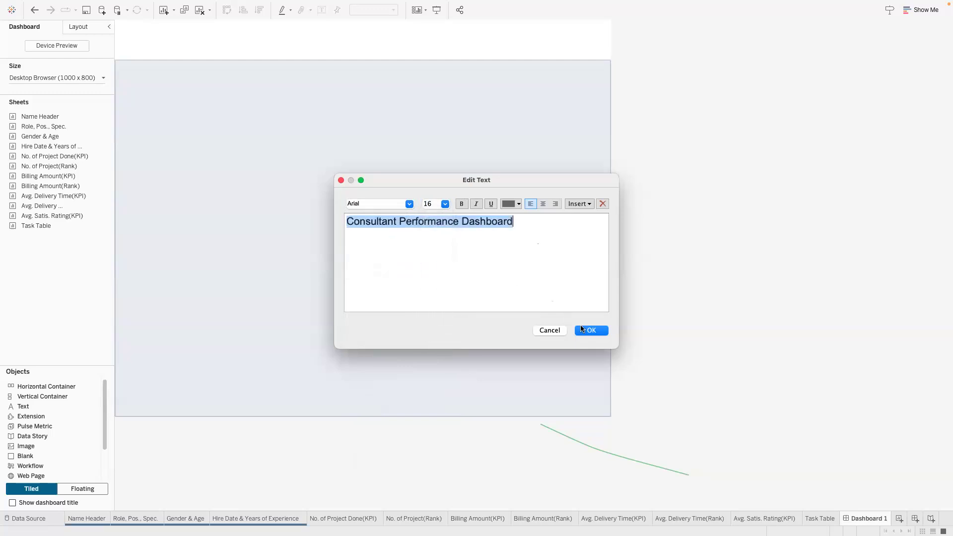
pyautogui.click(584, 332)
# - Set the title text object's inner padding to 10 on all sides
pyautogui.click(168, 99)
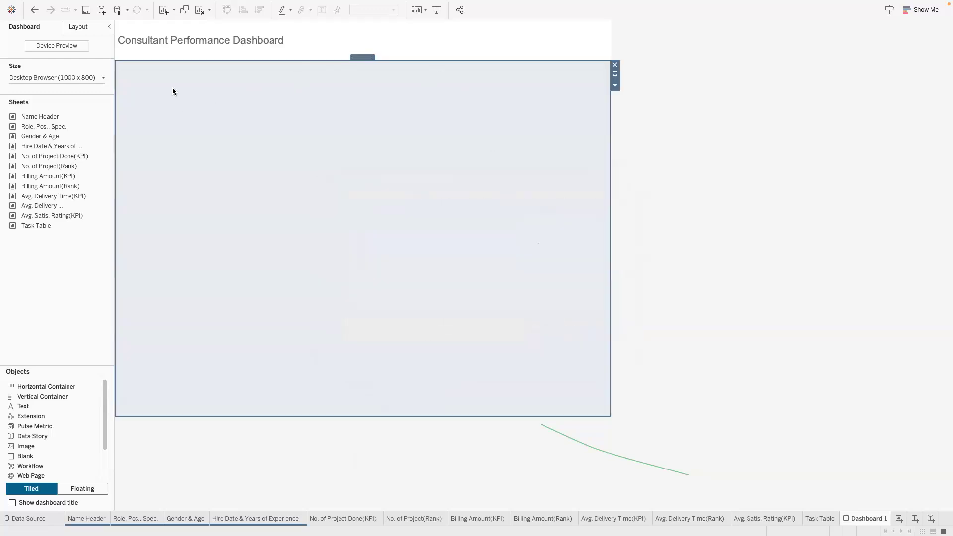
pyautogui.click(72, 27)
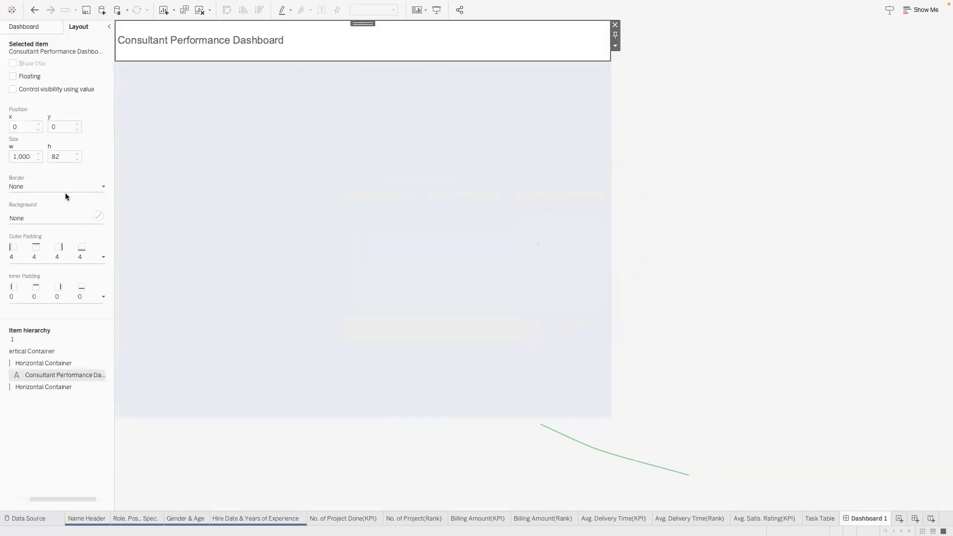
pyautogui.click(44, 294)
pyautogui.click(51, 332)
pyautogui.write('10')
pyautogui.click(243, 271)
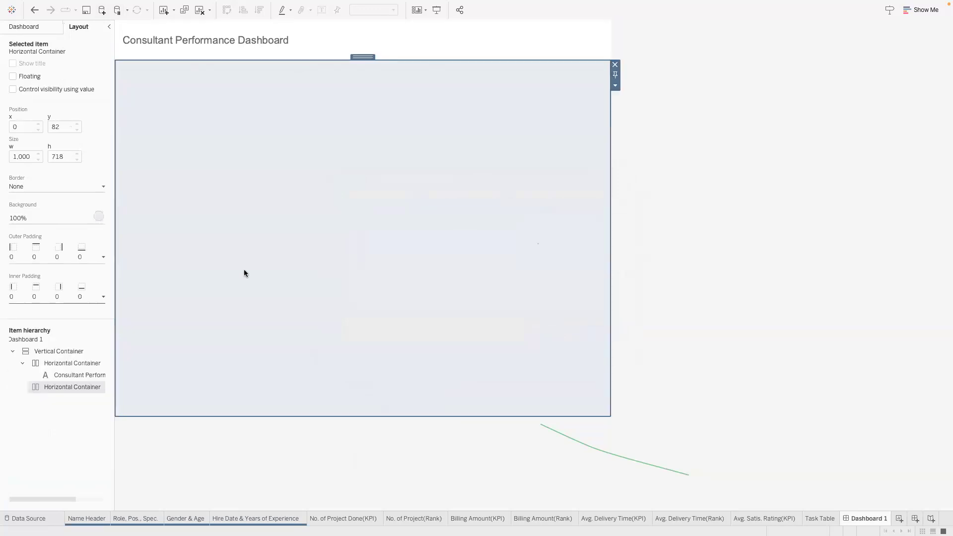
pyautogui.click(62, 365)
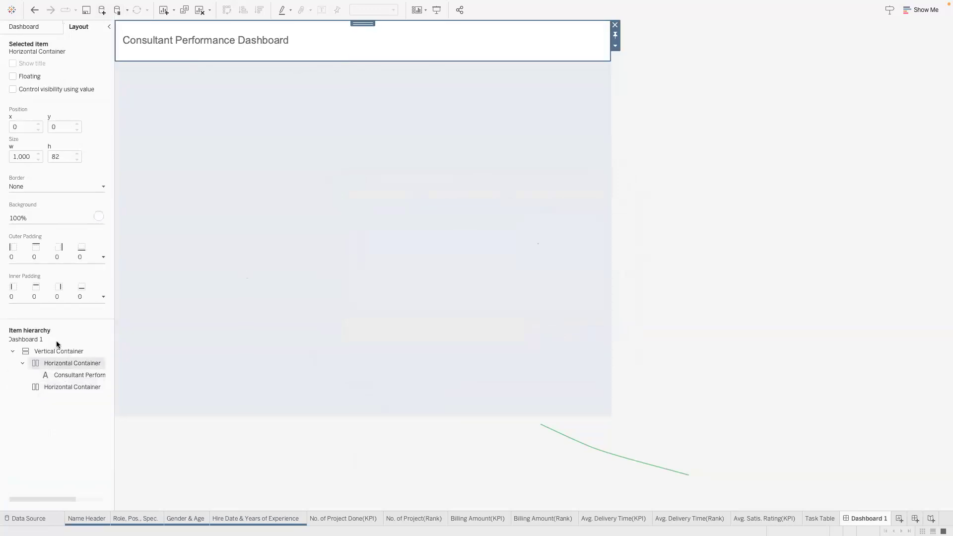
pyautogui.click(57, 376)
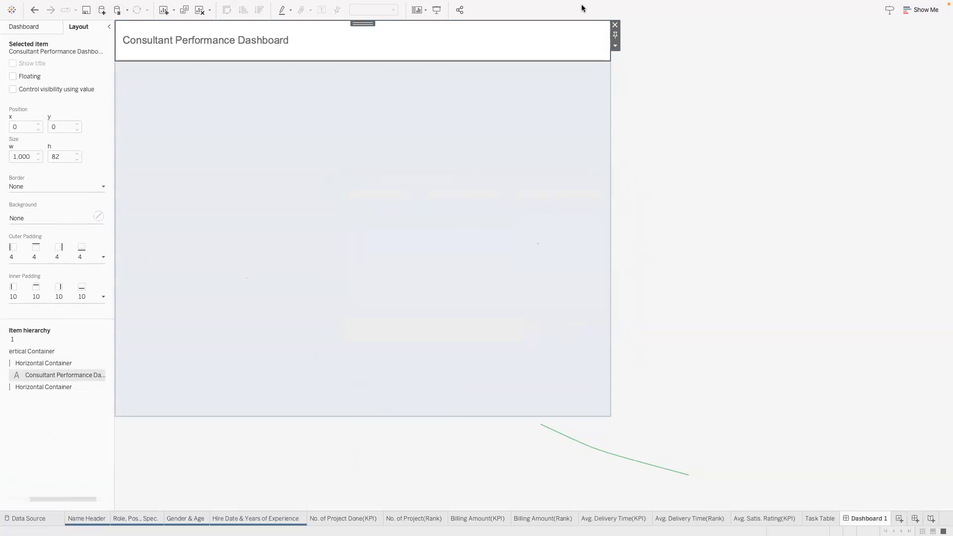
pyautogui.click(170, 191)
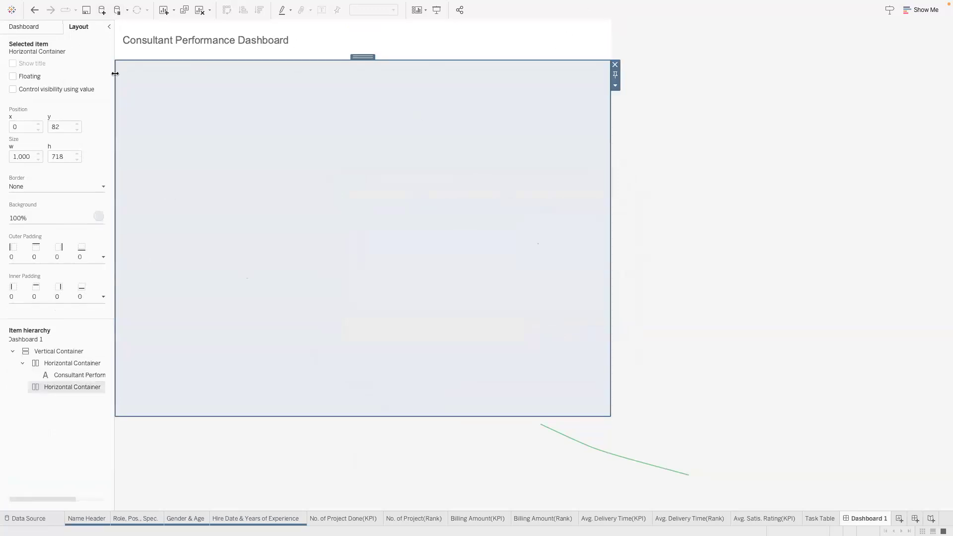
# - Try an inner padding of 10 on all sides of the outer vertical container, and undo it
pyautogui.click(120, 26)
pyautogui.doubleClick(362, 23)
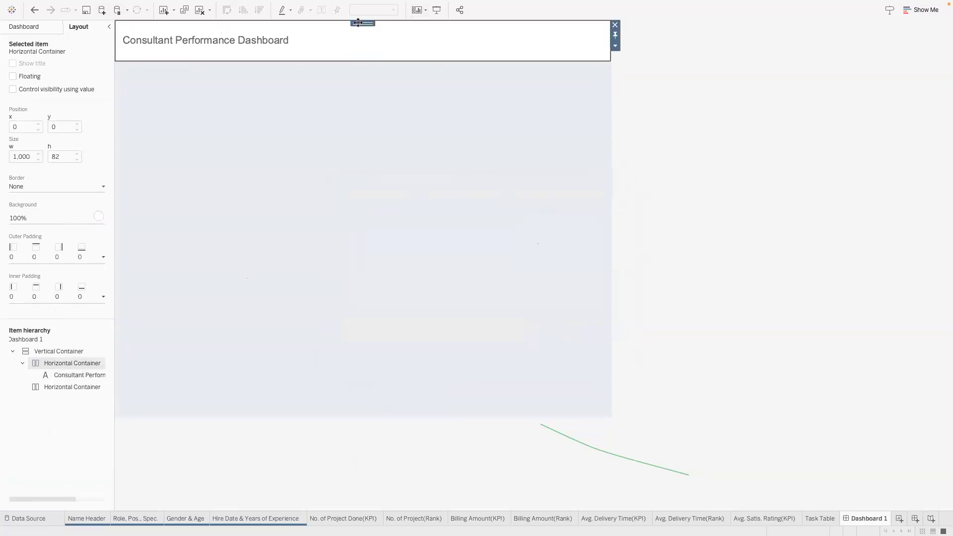
pyautogui.click(86, 350)
pyautogui.click(42, 293)
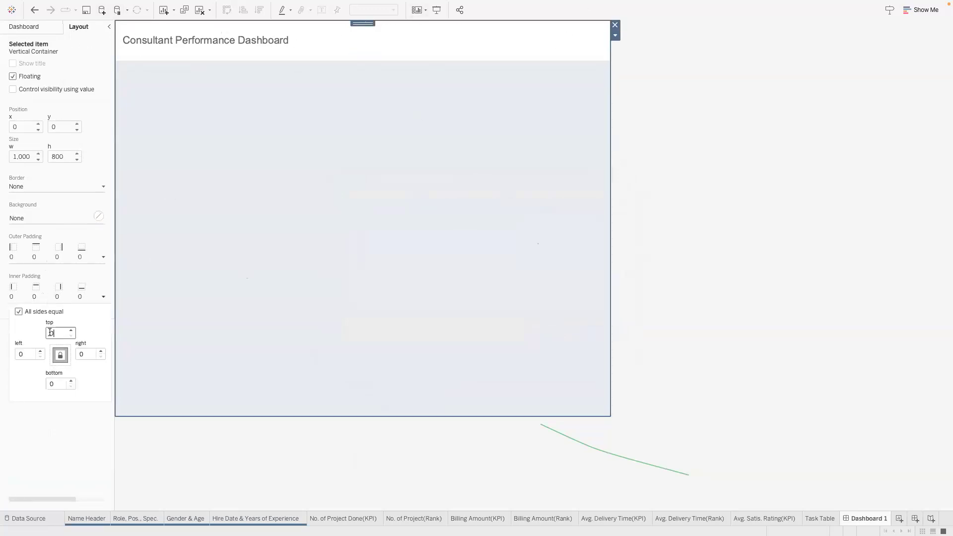
pyautogui.write('1')
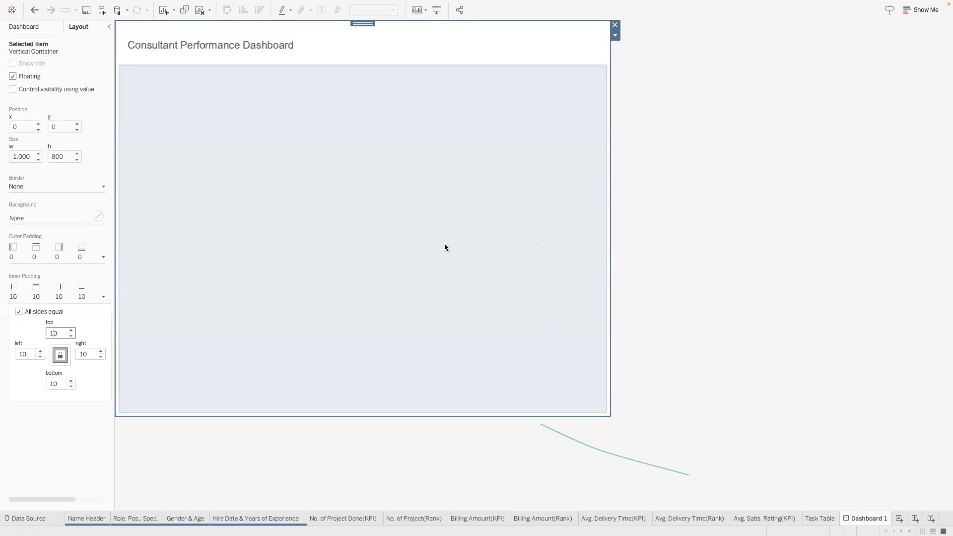
pyautogui.click(422, 247)
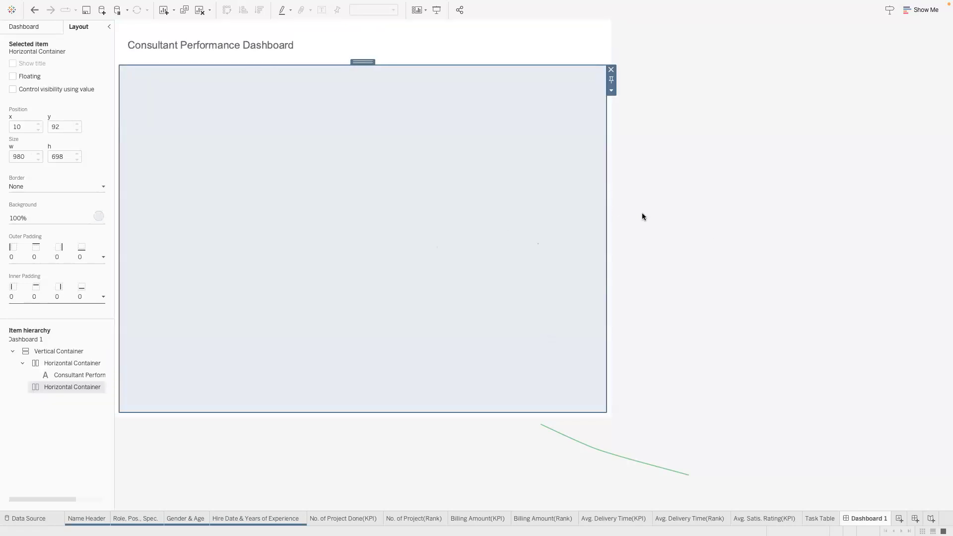
pyautogui.click(130, 310)
pyautogui.click(198, 228)
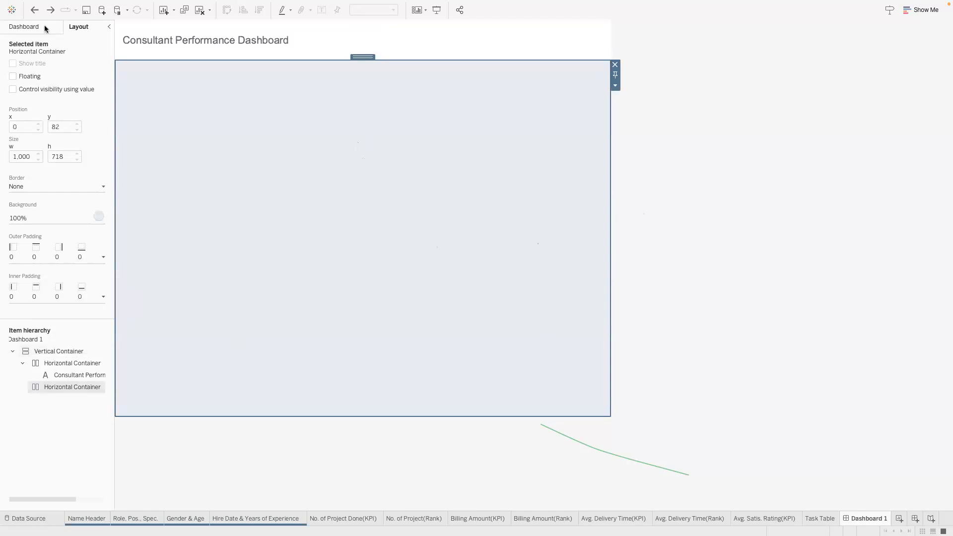
# - Switch to the Excalidraw whiteboard in Arc and examine the wireframe of the dashboard layout
pyautogui.click(25, 26)
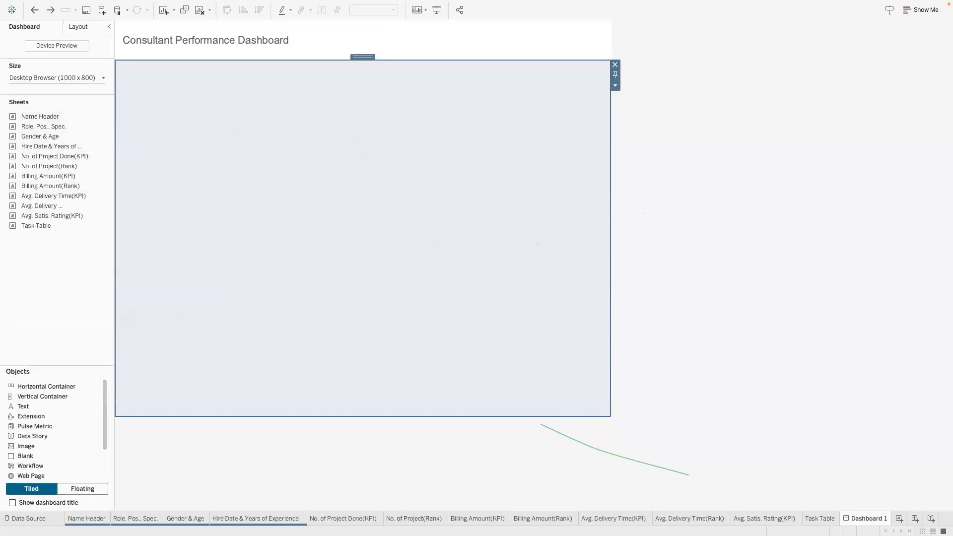
pyautogui.moveTo(575, 532)
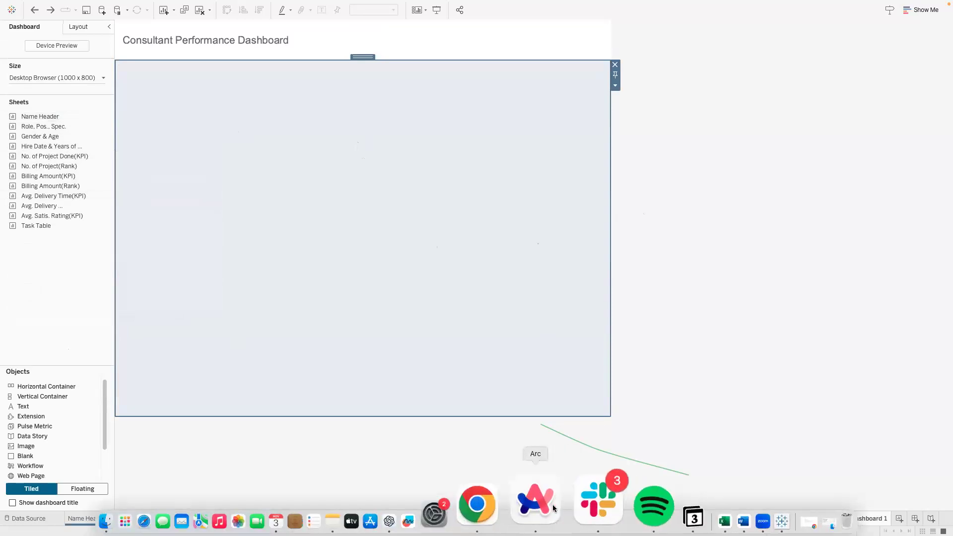
pyautogui.click(534, 508)
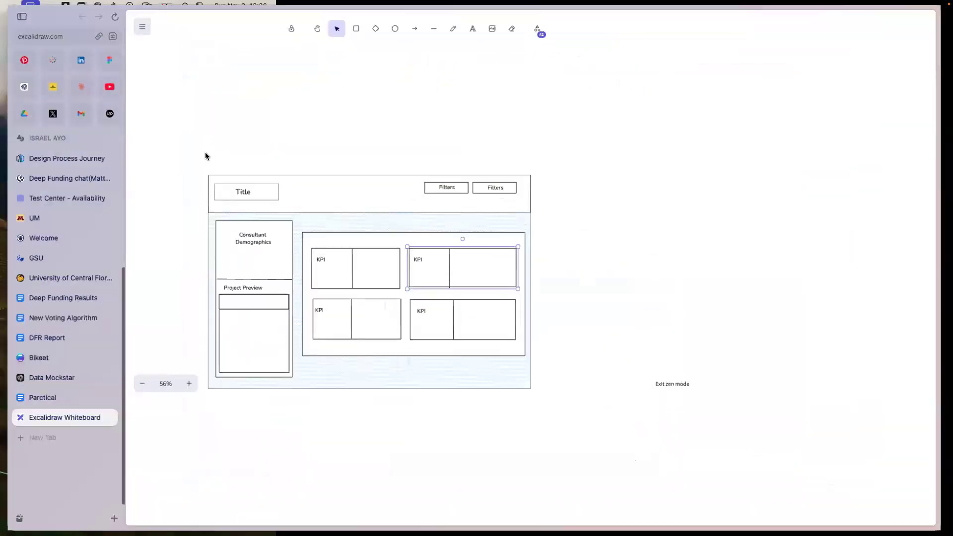
pyautogui.moveTo(203, 154); pyautogui.dragTo(608, 401)
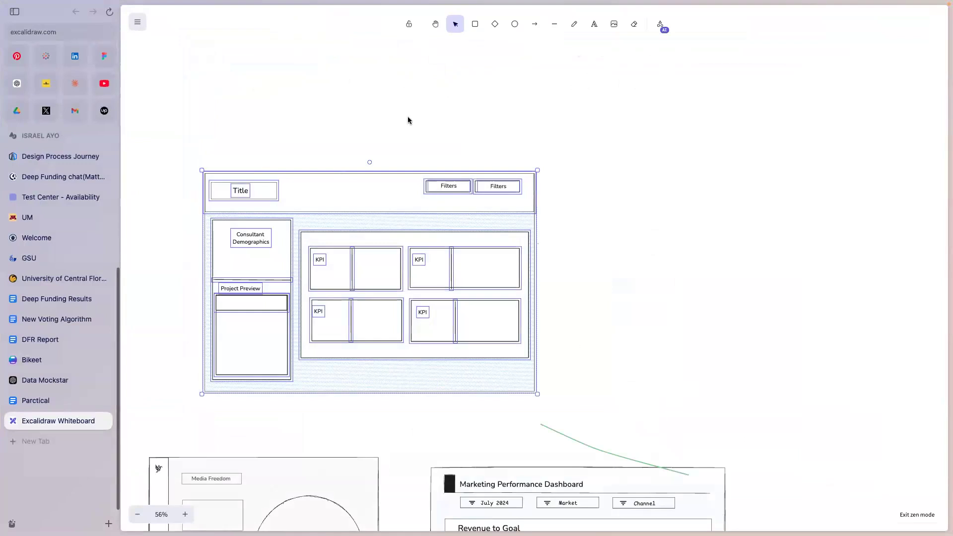
pyautogui.click(412, 133)
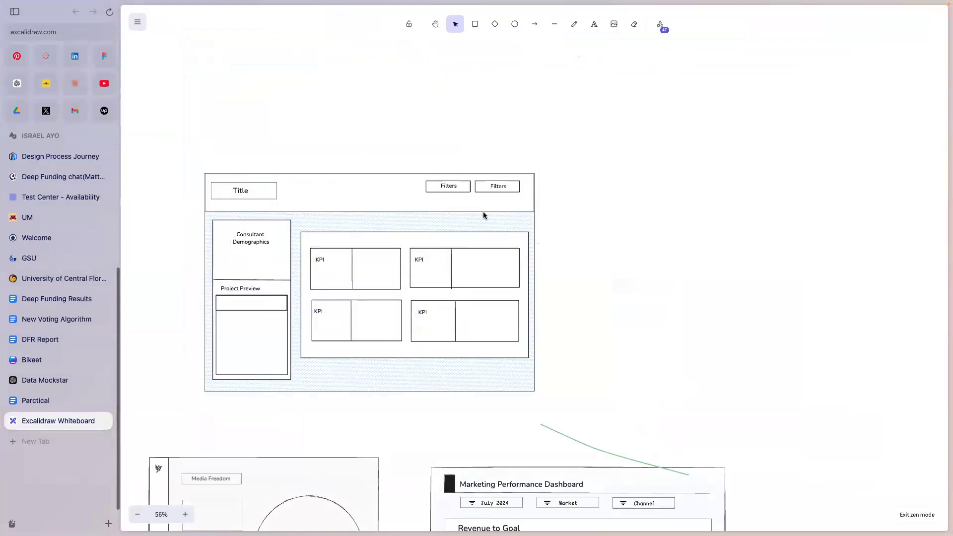
# - Switch back from the whiteboard wireframe to the Consultant Performance Dashboard in Tableau
pyautogui.moveTo(237, 226); pyautogui.dragTo(240, 231)
pyautogui.hotkey('ctrl', 'z')
pyautogui.moveTo(695, 516)
pyautogui.moveTo(589, 521)
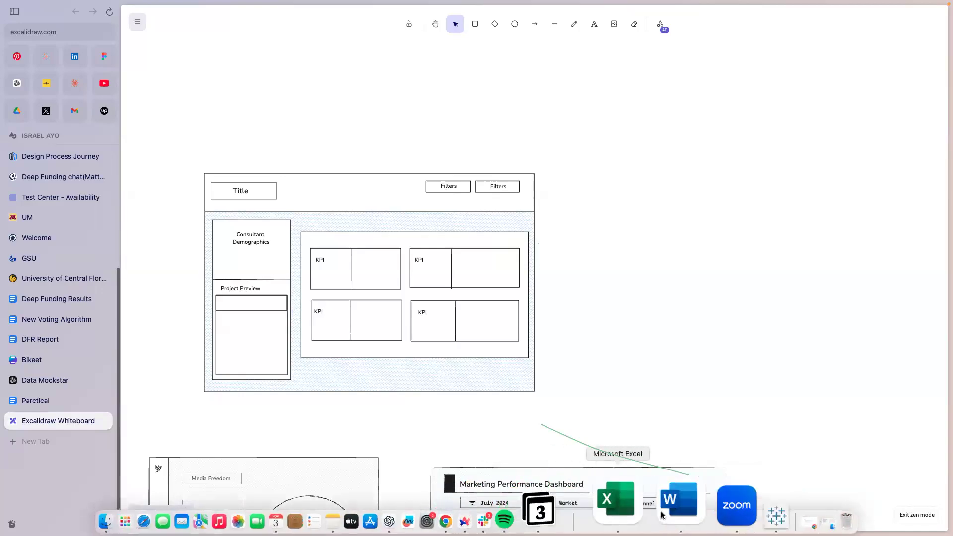
pyautogui.click(695, 511)
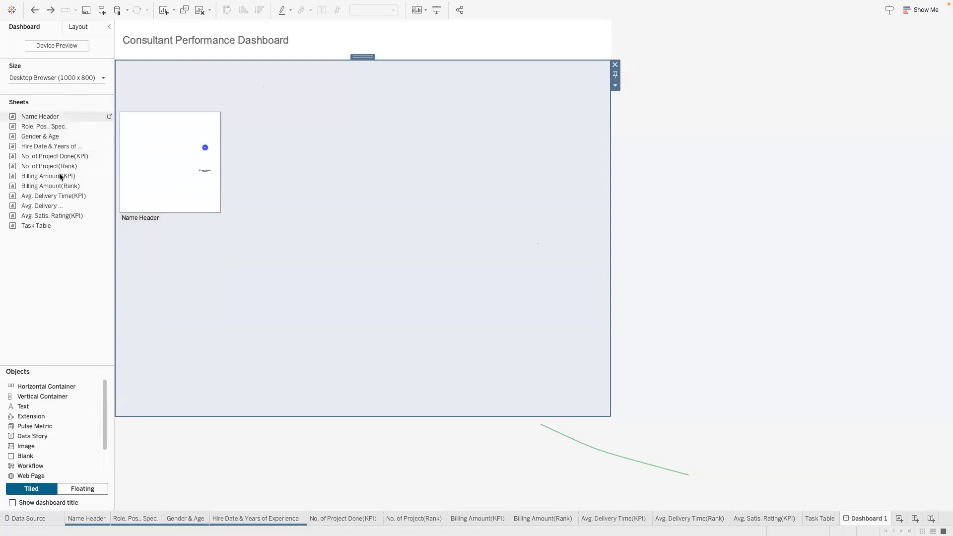
# - Nest a horizontal container inside the tinted content container below the title header, filling its full area
pyautogui.moveTo(55, 384)
pyautogui.mouseDown()
pyautogui.moveTo(183, 366)
pyautogui.moveTo(187, 419)
pyautogui.moveTo(188, 410)
pyautogui.mouseUp()
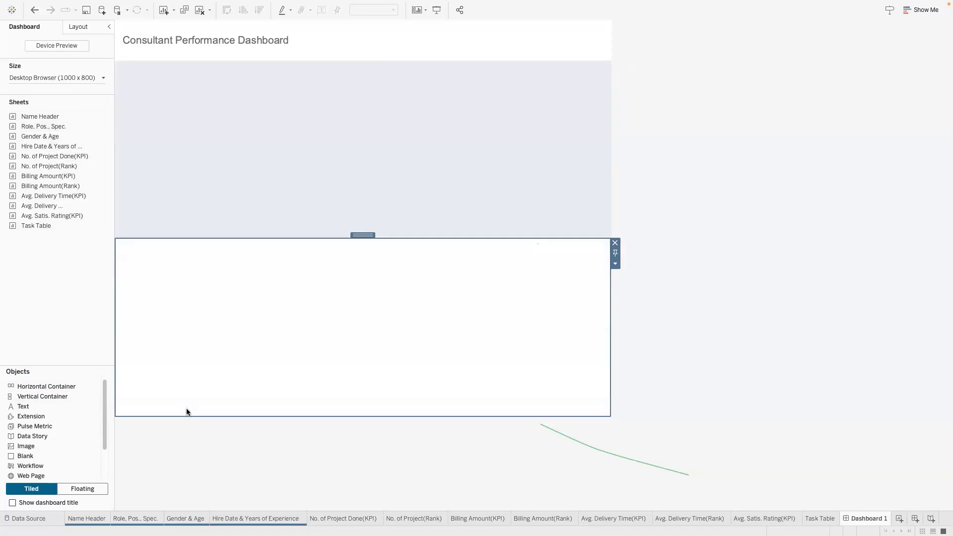
pyautogui.hotkey('ctrl', 'z')
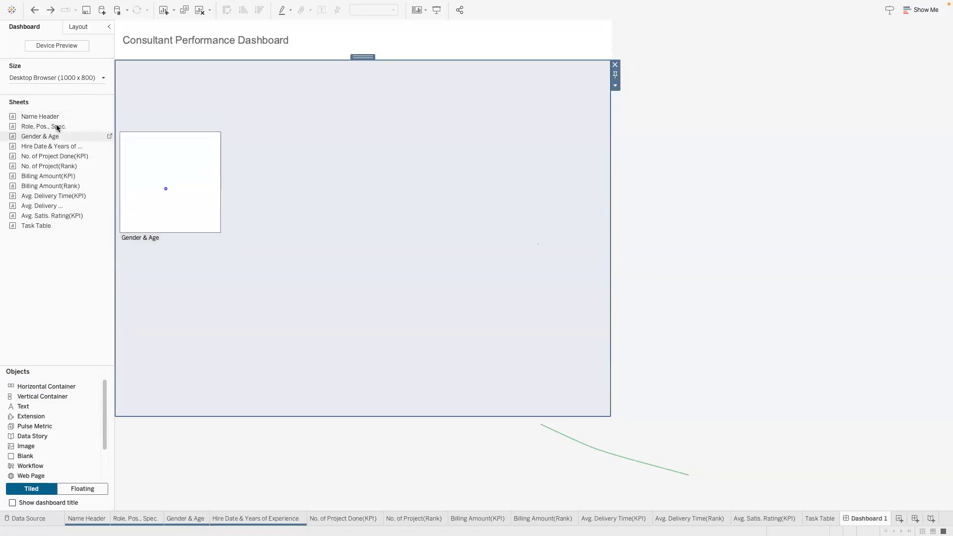
pyautogui.moveTo(40, 386); pyautogui.dragTo(182, 287)
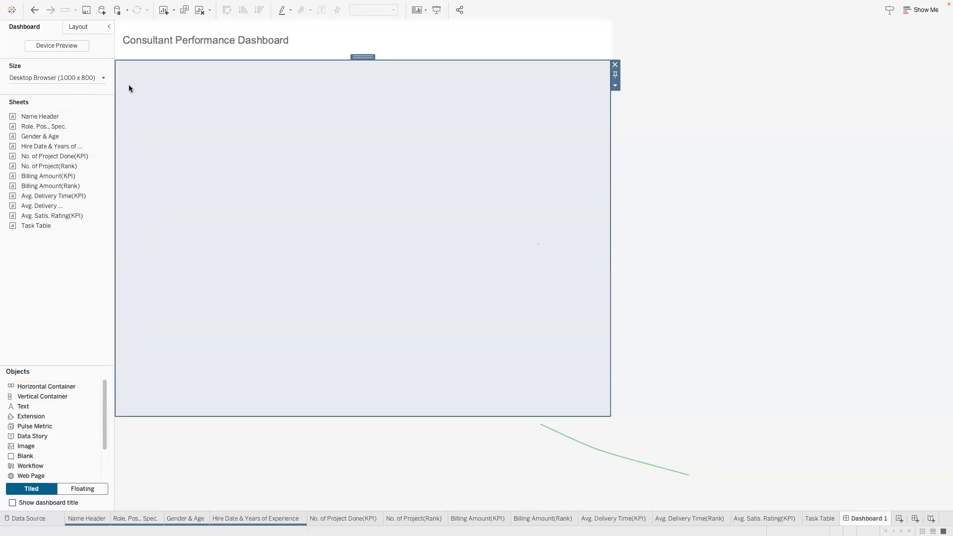
# - Set the tinted content container's inner padding to 20 on all sides
pyautogui.click(99, 30)
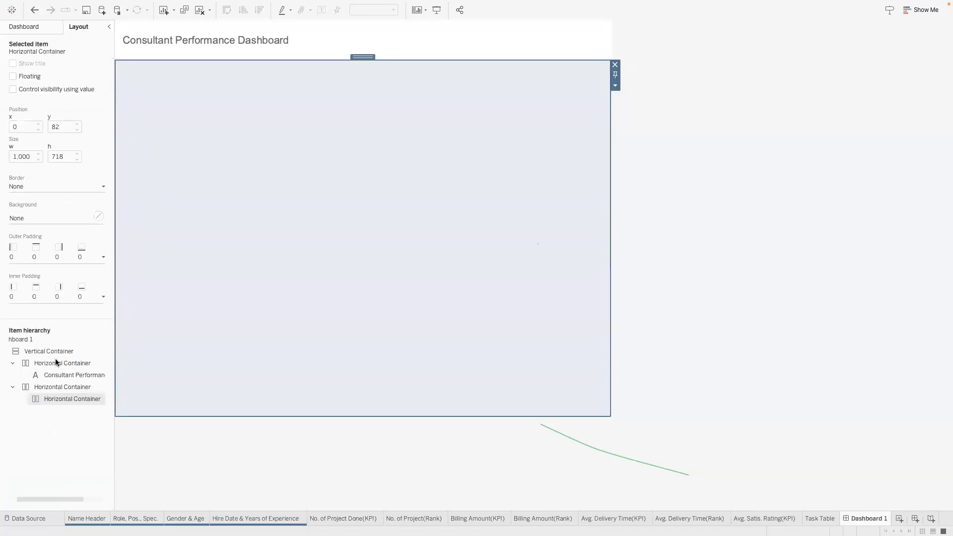
pyautogui.click(47, 296)
pyautogui.click(57, 333)
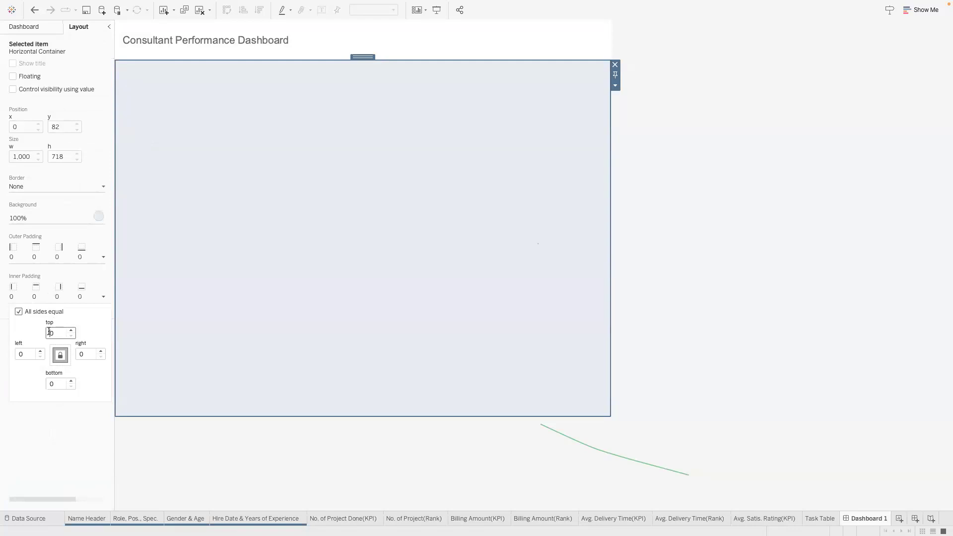
pyautogui.write('200')
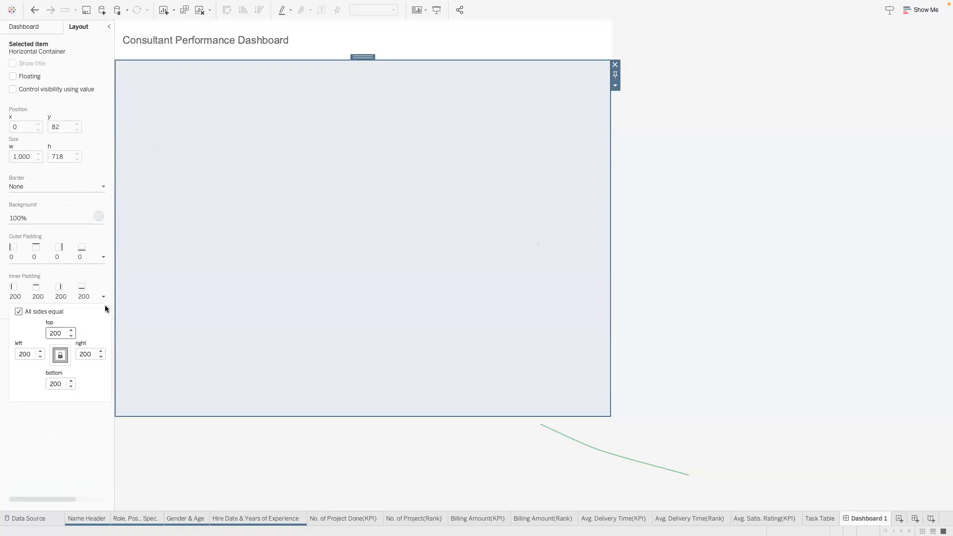
pyautogui.click(155, 294)
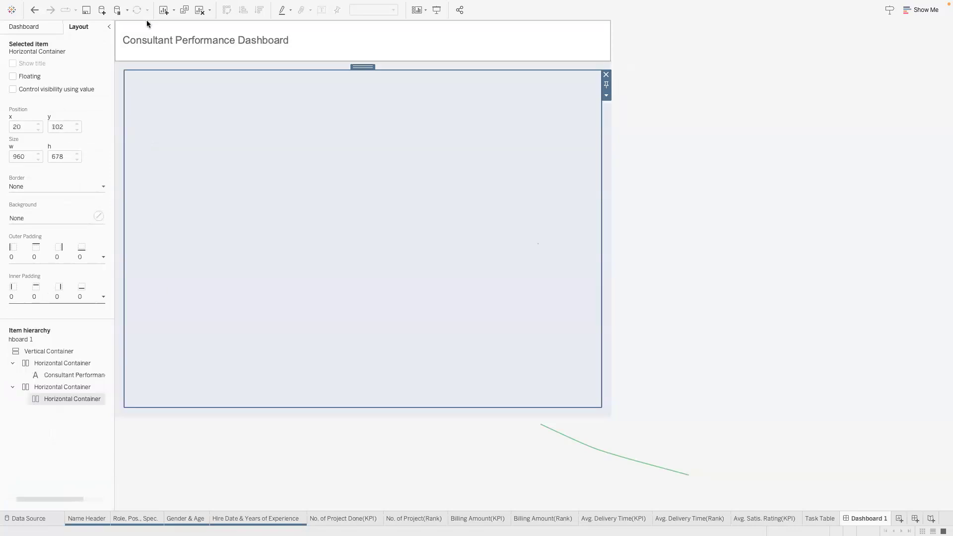
# - Add another horizontal container inside the padded area and place the Name Header and Role, Pos., Spec. sheets in it side by side
pyautogui.click(38, 26)
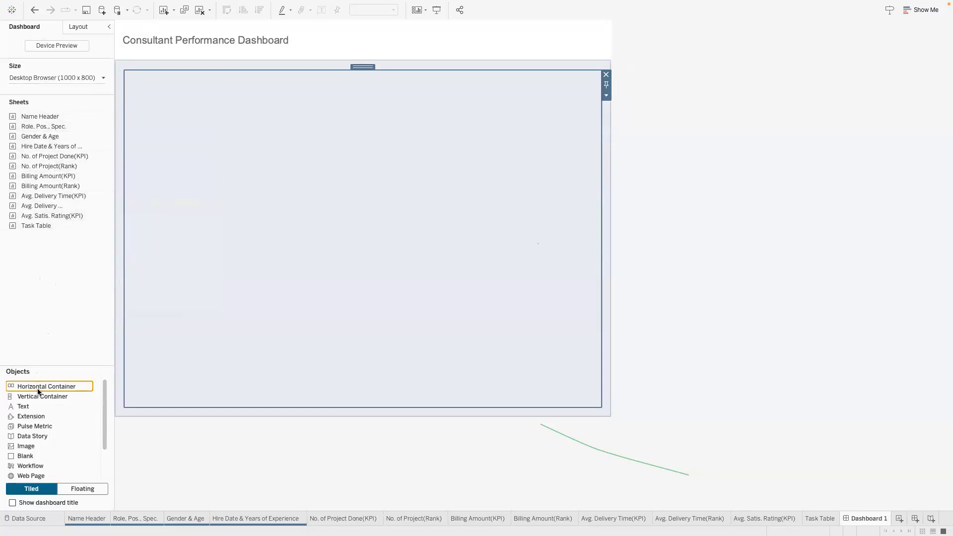
pyautogui.moveTo(54, 393); pyautogui.dragTo(171, 292)
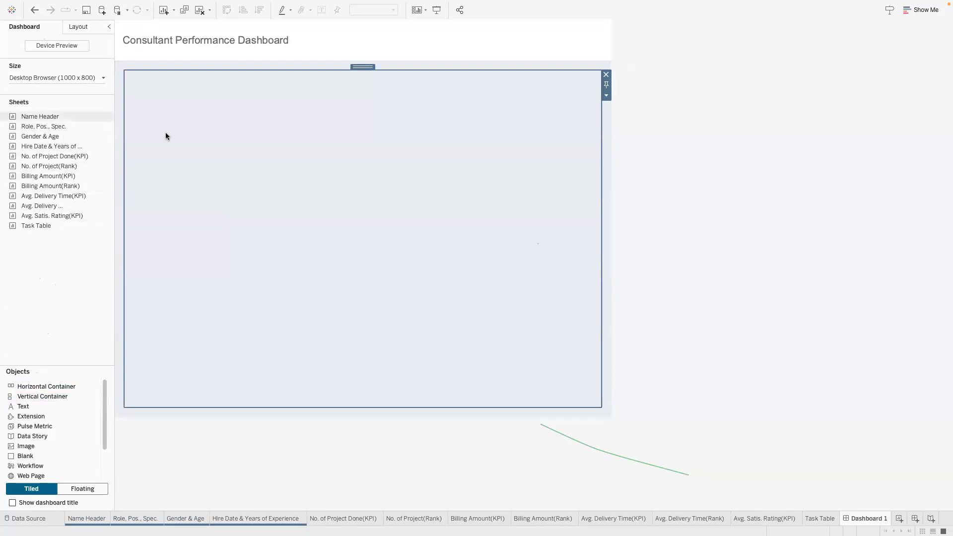
pyautogui.moveTo(73, 116); pyautogui.dragTo(224, 137)
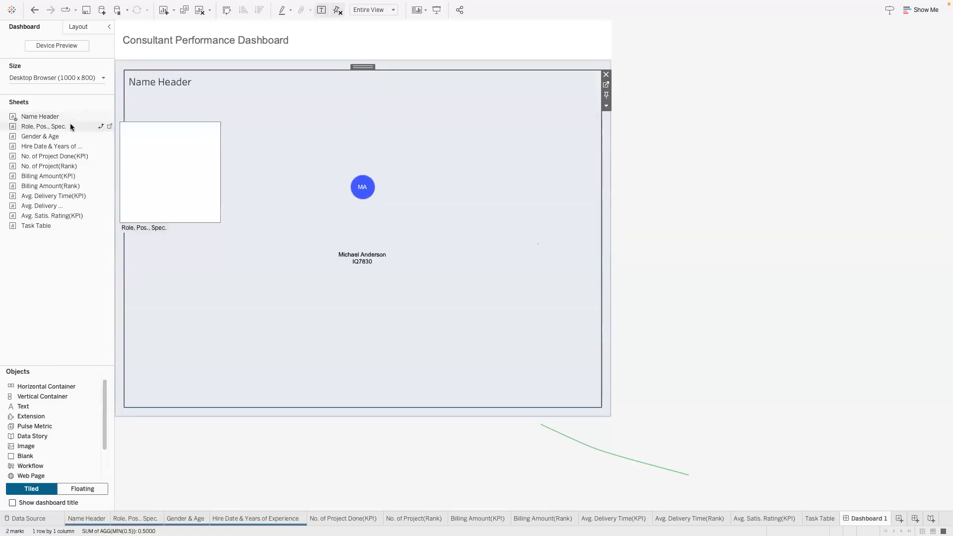
pyautogui.moveTo(70, 126); pyautogui.dragTo(272, 145)
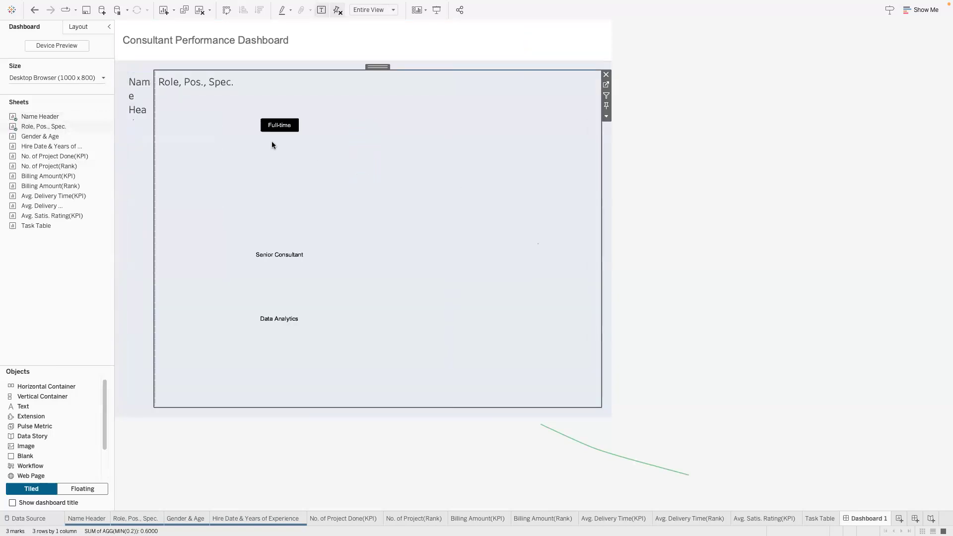
# - Hide the titles of the Name Header and Role, Pos., Spec. sheets
pyautogui.click(152, 114)
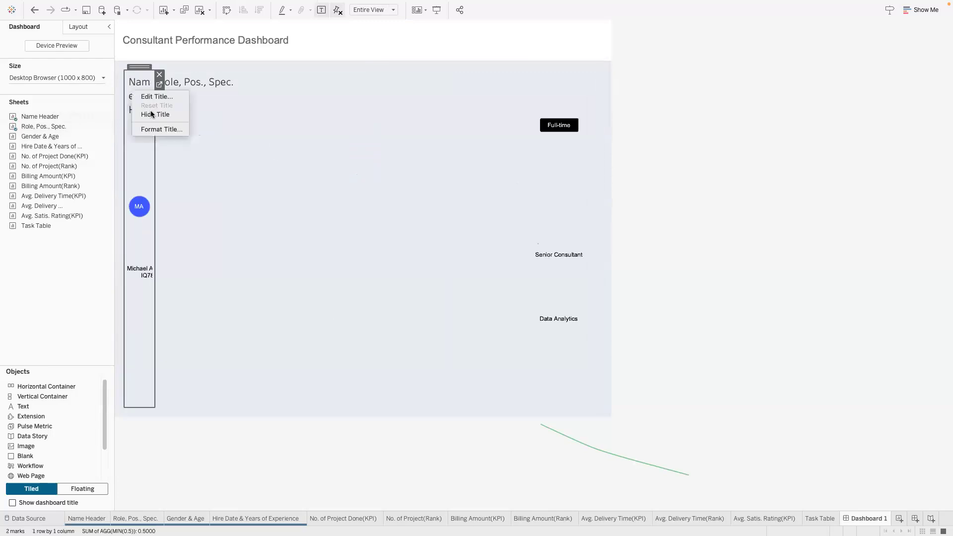
pyautogui.click(186, 86)
pyautogui.rightClick(213, 85)
pyautogui.click(223, 108)
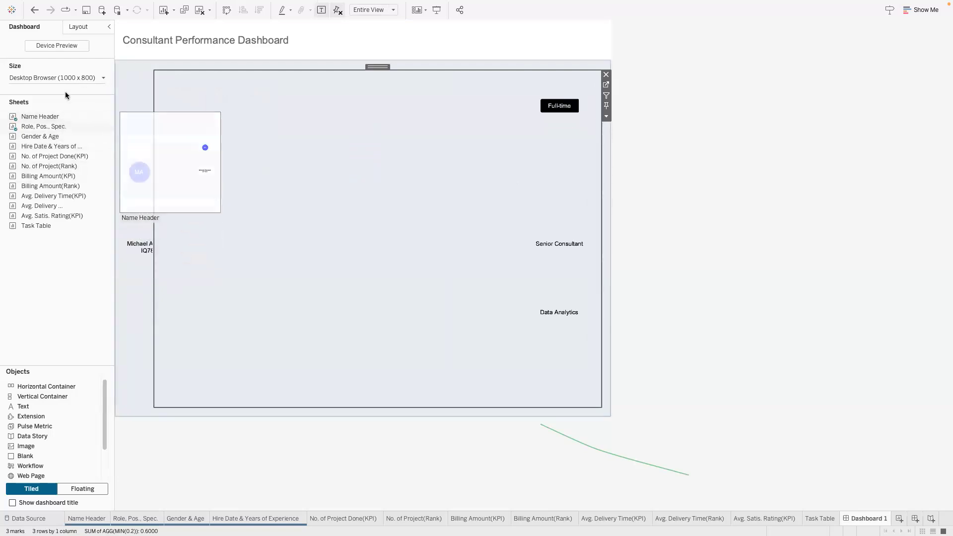
# - Give the horizontal container holding the Name Header and Role, Pos., Spec. sheets a white background
pyautogui.click(78, 27)
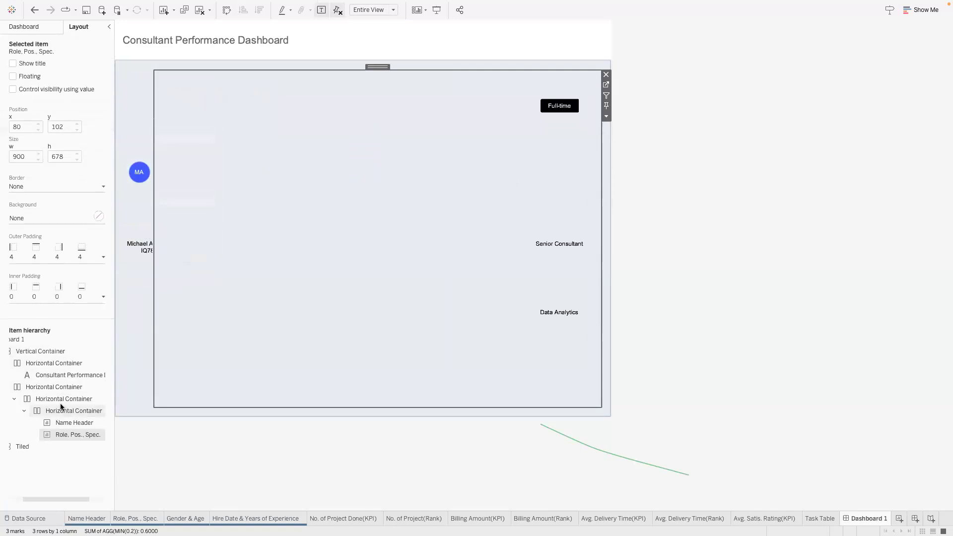
pyautogui.click(61, 411)
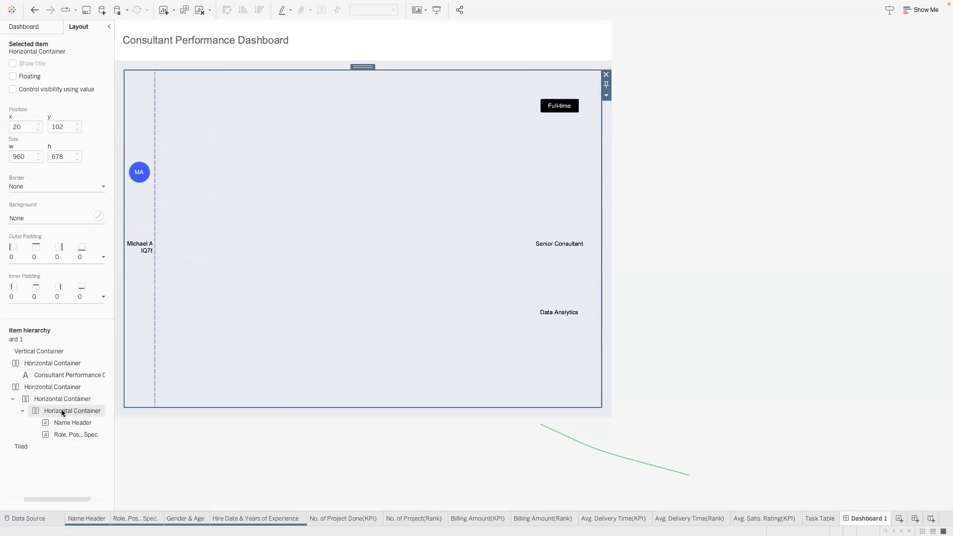
pyautogui.click(41, 28)
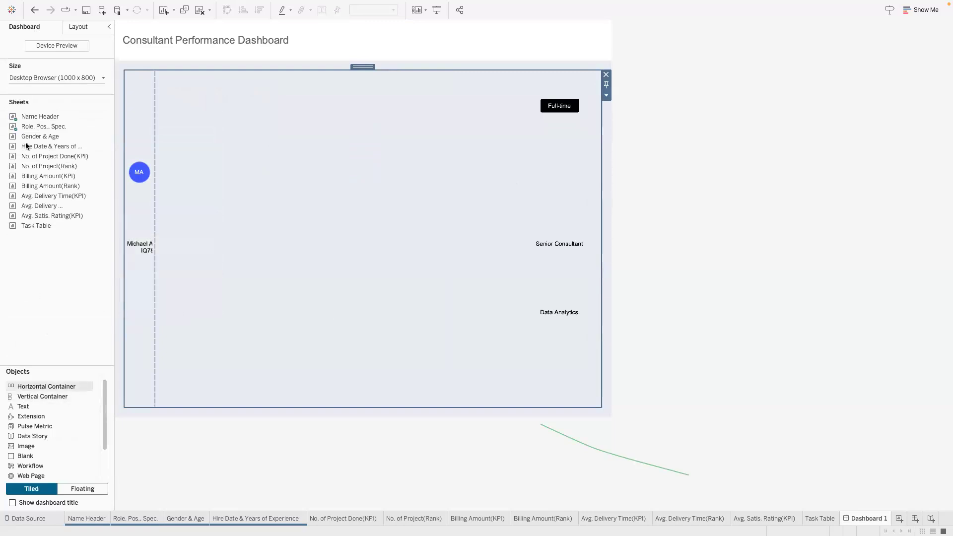
pyautogui.click(79, 26)
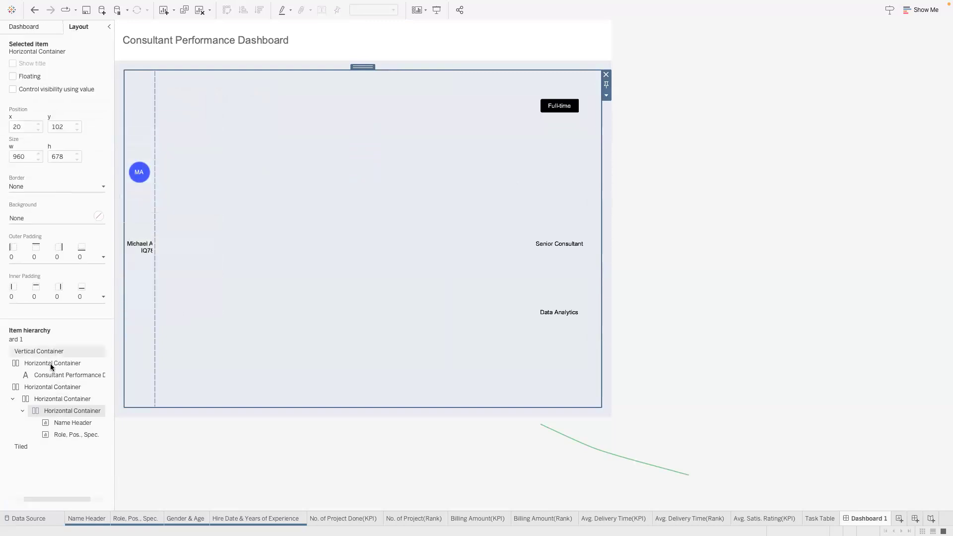
pyautogui.click(47, 403)
pyautogui.click(50, 409)
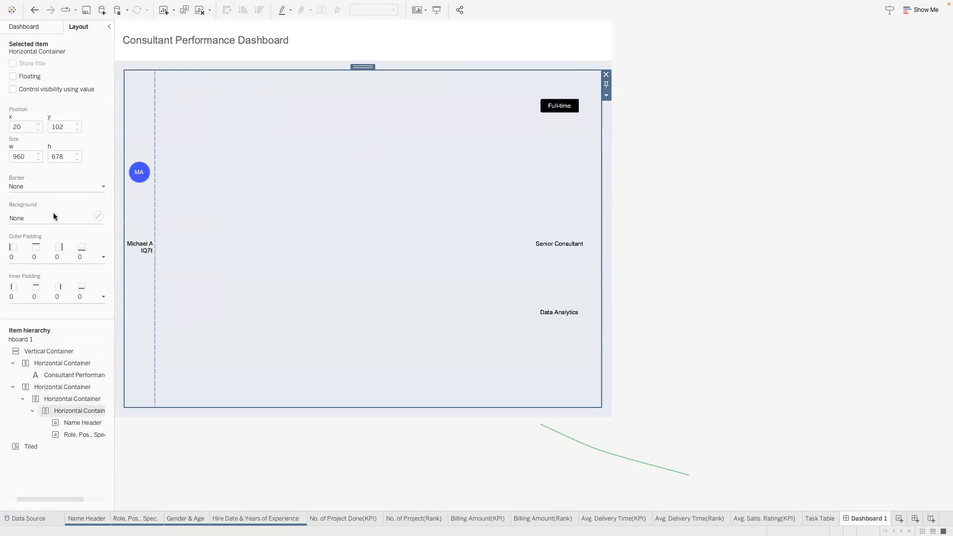
pyautogui.click(51, 222)
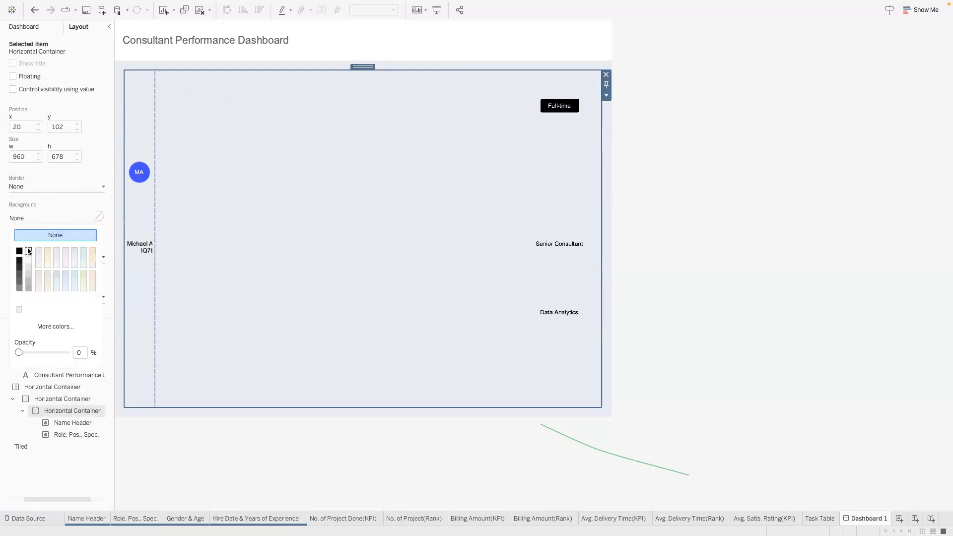
pyautogui.click(26, 249)
pyautogui.click(234, 220)
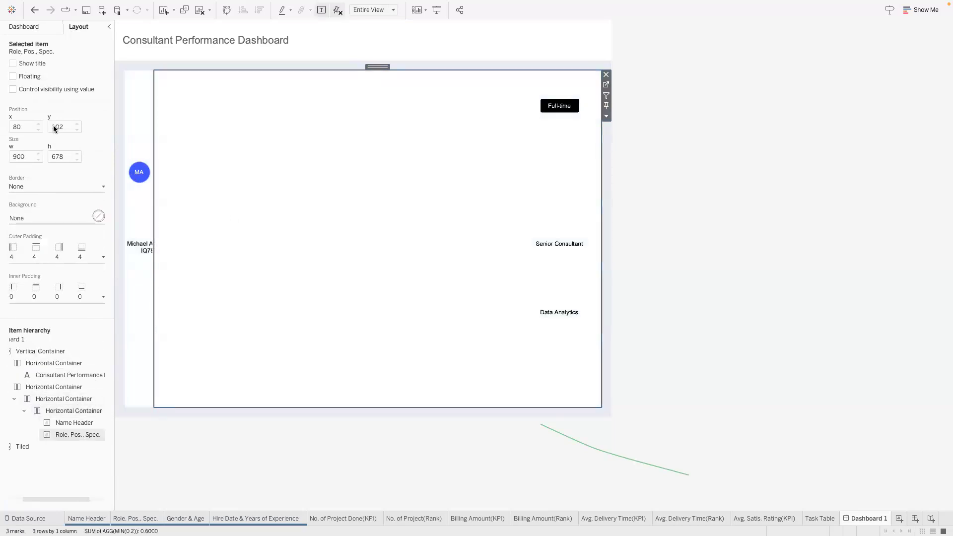
# - Set only the right outer padding of the white container around the two sheets to 20
pyautogui.click(62, 410)
pyautogui.click(70, 252)
pyautogui.click(60, 314)
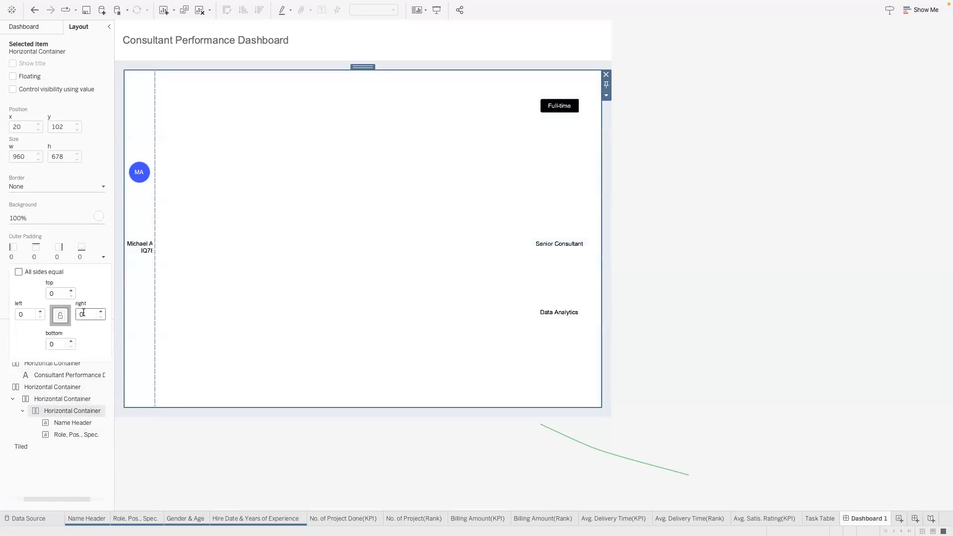
pyautogui.click(75, 315)
pyautogui.write('2')
pyautogui.press('Return')
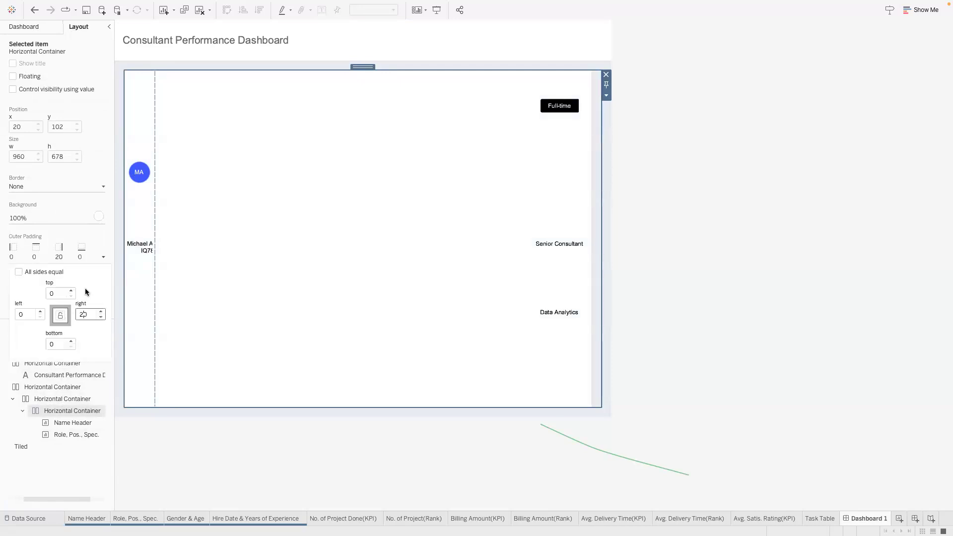
# - Add an empty horizontal container to the right of the white profile container and make the profile container about 390 wide
pyautogui.click(41, 31)
pyautogui.moveTo(54, 385); pyautogui.dragTo(594, 202)
pyautogui.moveTo(179, 150); pyautogui.dragTo(318, 157)
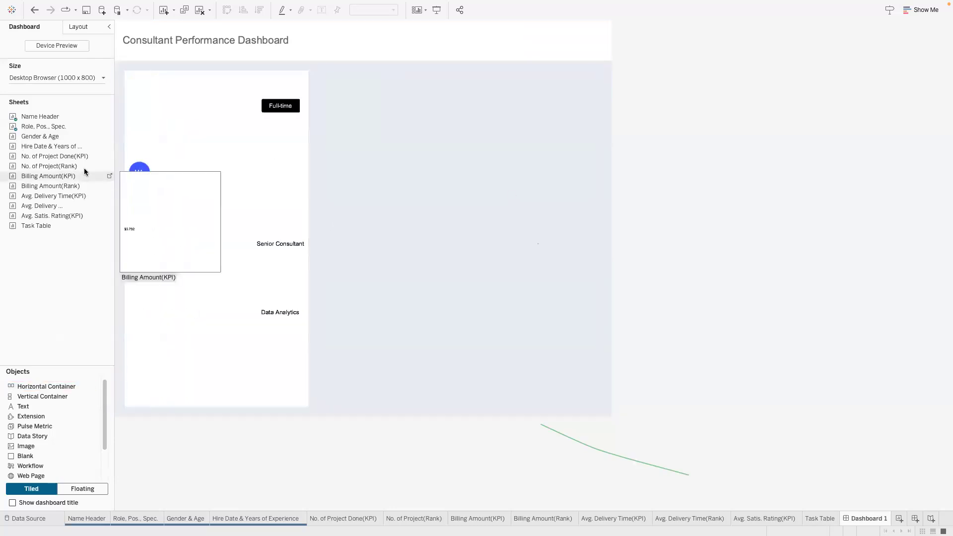
pyautogui.click(153, 144)
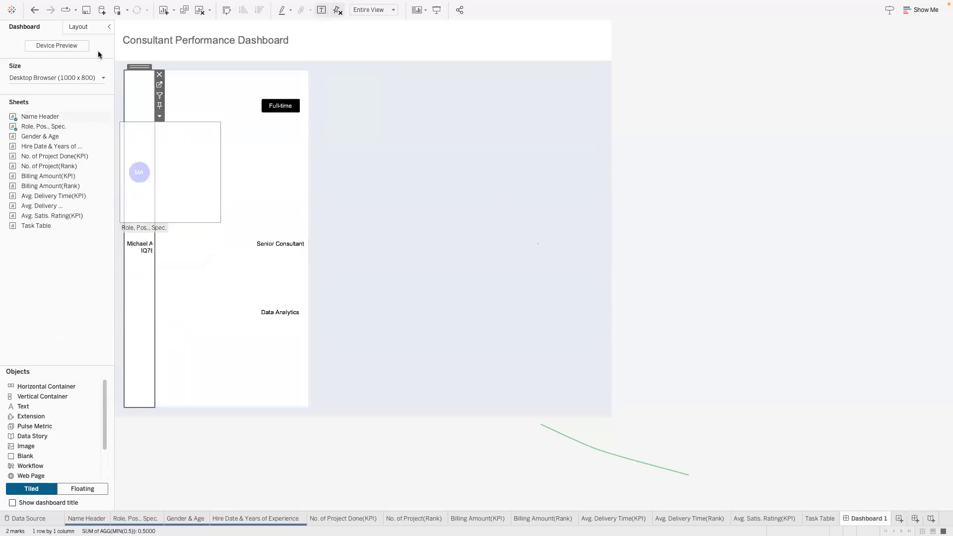
pyautogui.click(99, 27)
pyautogui.click(59, 412)
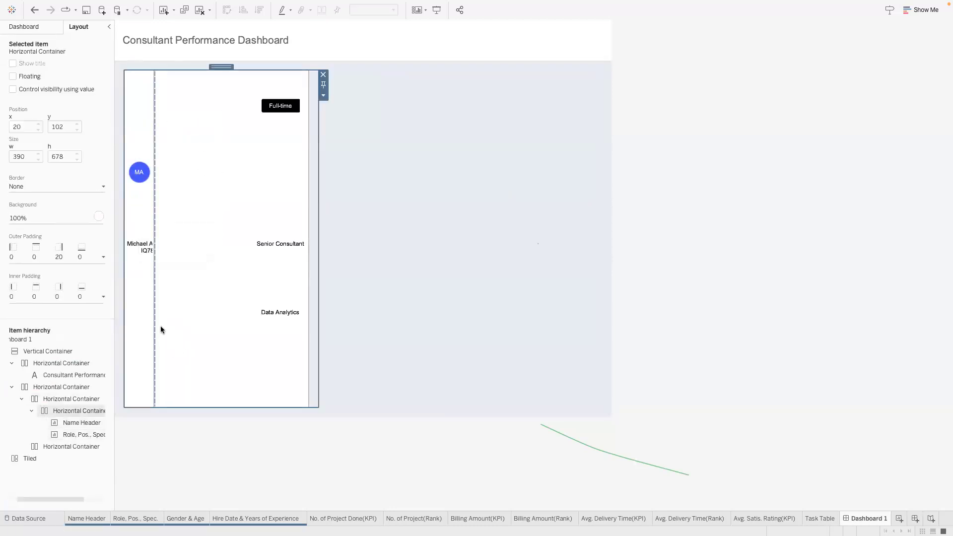
pyautogui.click(43, 29)
pyautogui.moveTo(50, 132); pyautogui.dragTo(56, 58)
pyautogui.click(92, 25)
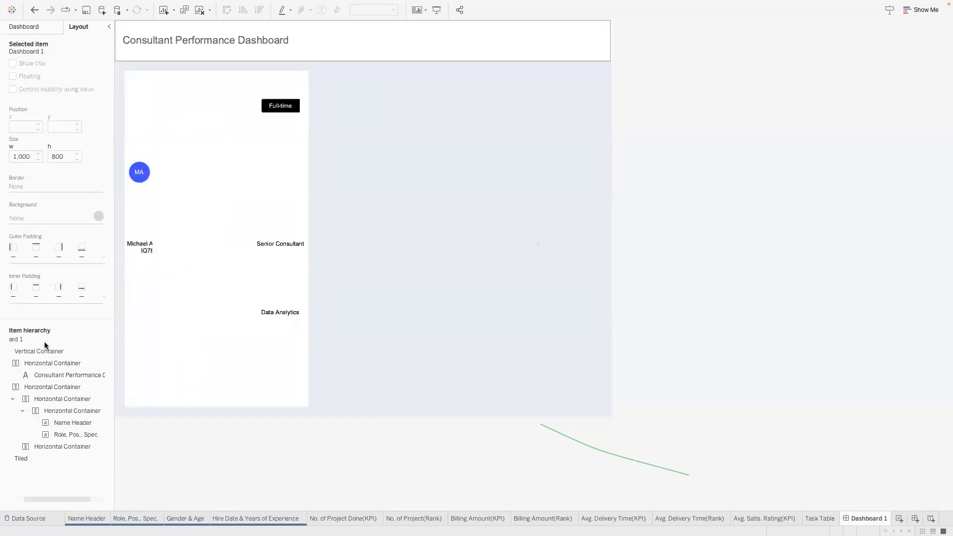
pyautogui.click(64, 410)
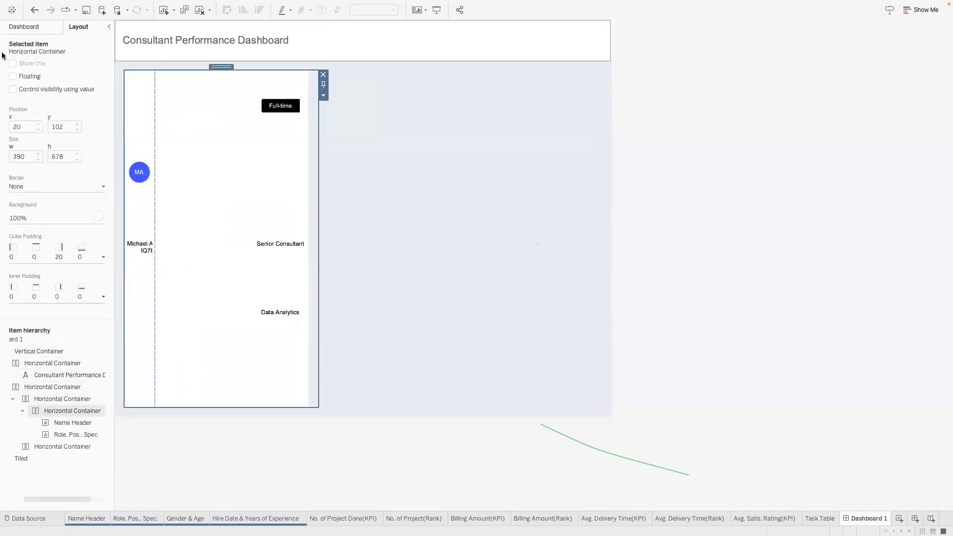
# - Add a vertical container to the left of the white profile container and move the profile container into it
pyautogui.click(20, 26)
pyautogui.moveTo(45, 387); pyautogui.dragTo(127, 88)
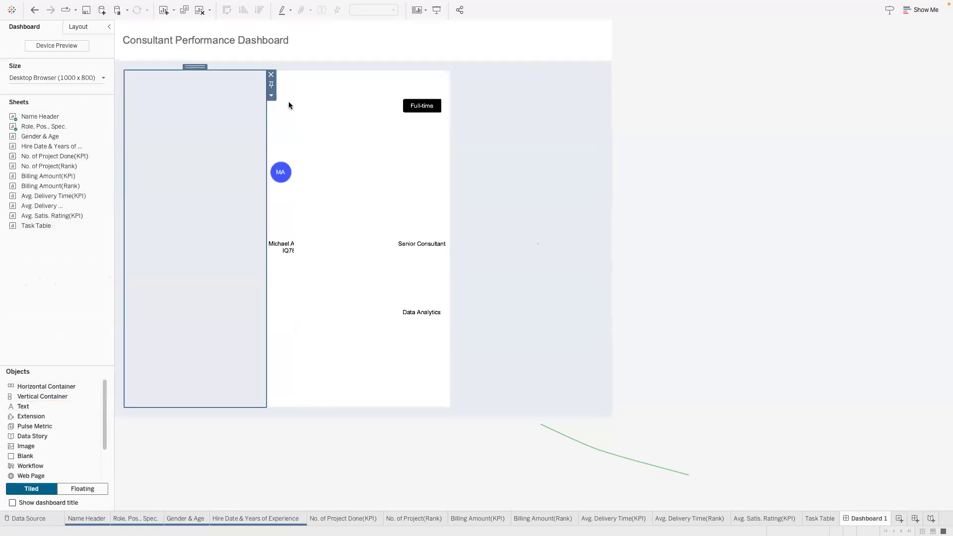
pyautogui.click(344, 67)
pyautogui.click(343, 70)
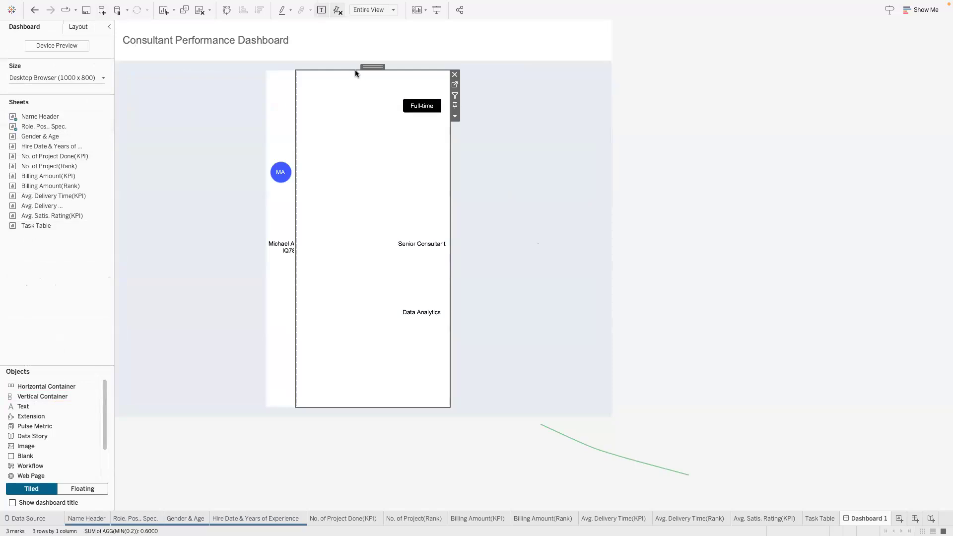
pyautogui.moveTo(364, 67); pyautogui.dragTo(177, 80)
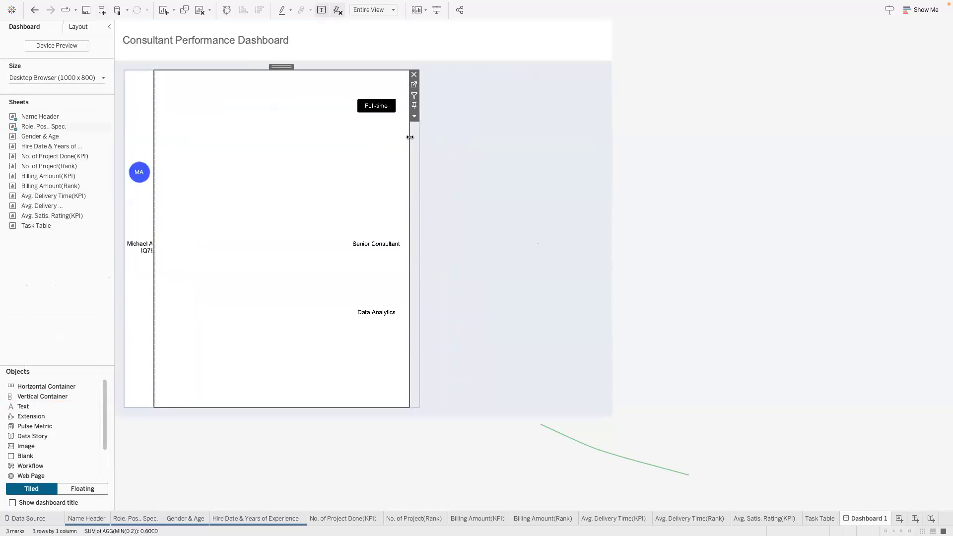
# - Widen the Name Header sheet so its text fits, and select the horizontal container that holds both profile sheets
pyautogui.moveTo(370, 142); pyautogui.dragTo(200, 119)
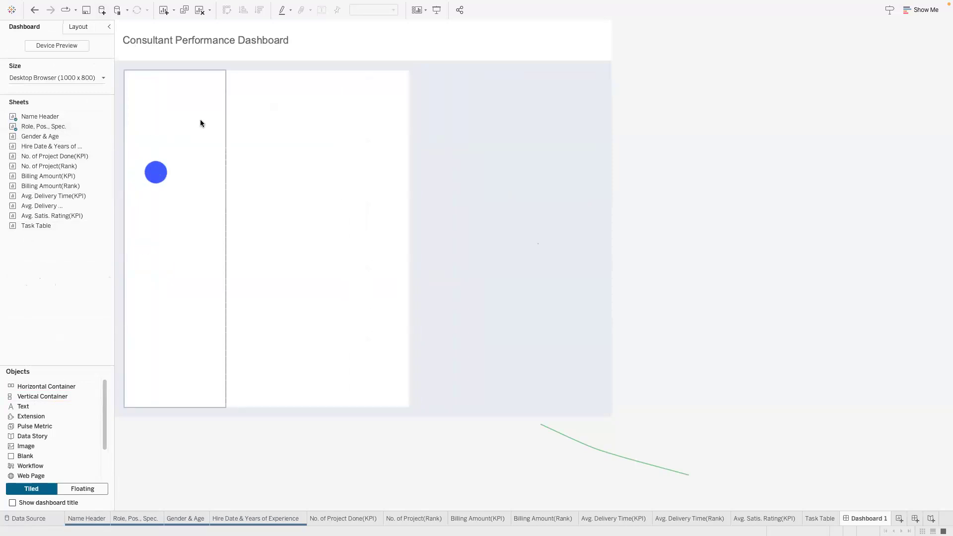
pyautogui.click(96, 30)
pyautogui.click(71, 399)
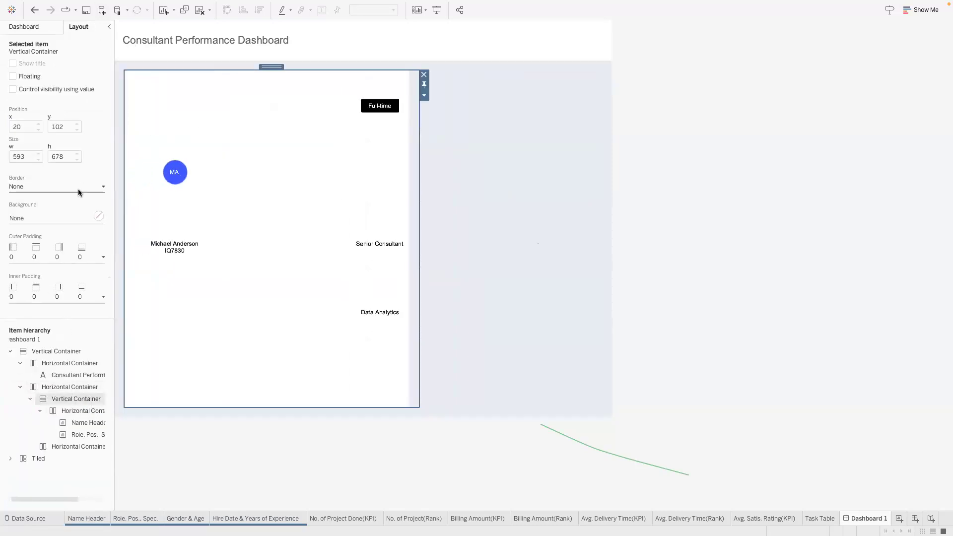
pyautogui.click(70, 410)
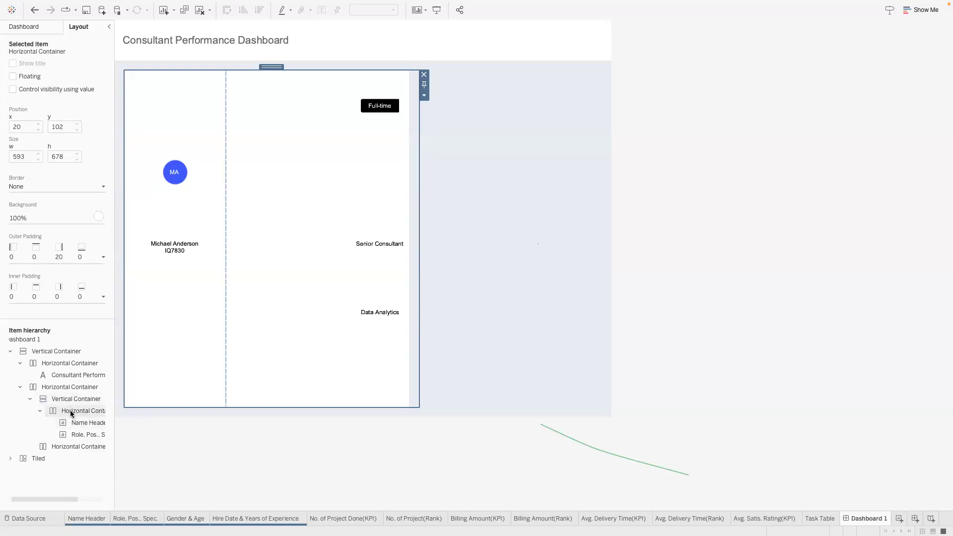
# - Remove the background from the horizontal container holding the two profile sheets and give its parent vertical container a white background
pyautogui.click(46, 217)
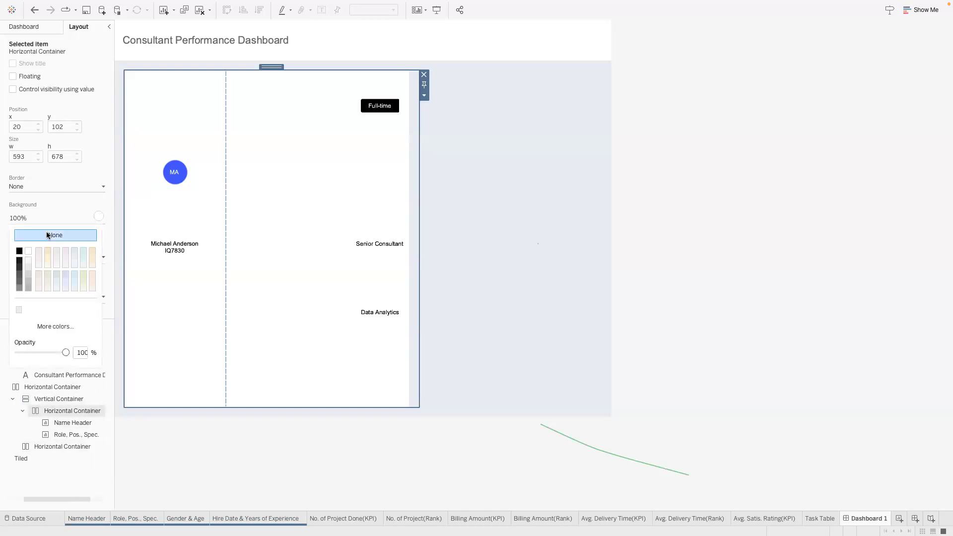
pyautogui.click(47, 235)
pyautogui.click(55, 397)
pyautogui.click(64, 219)
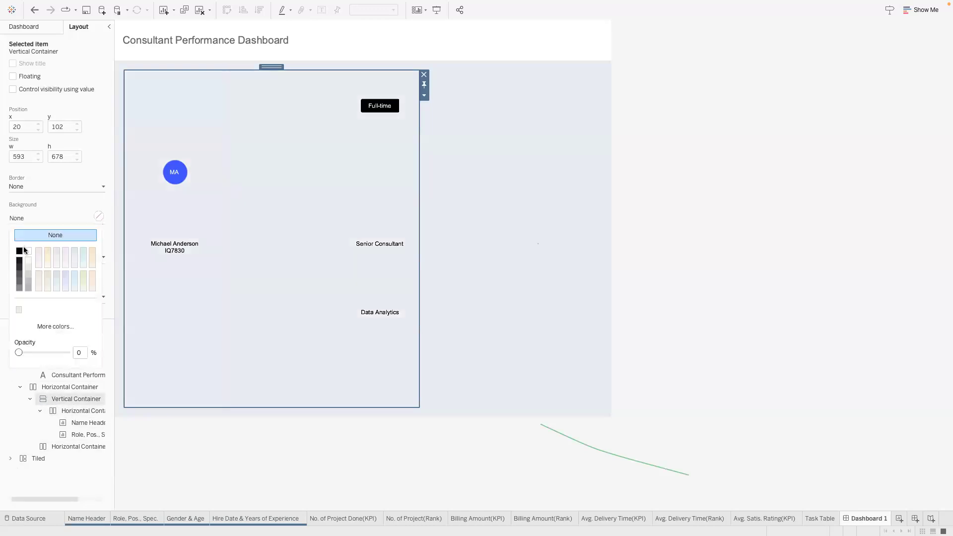
pyautogui.click(28, 252)
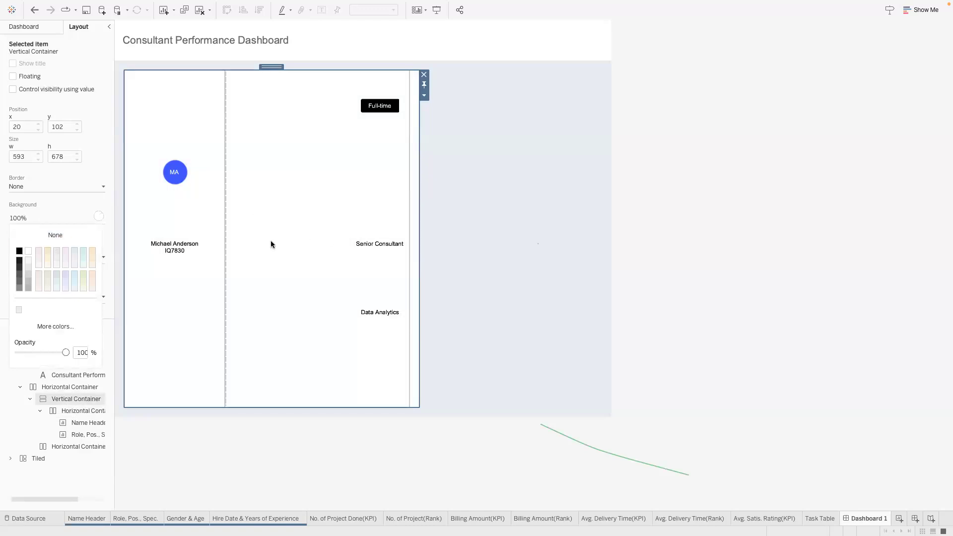
# - Add the Gender & Age and Hire Date & Years of Experience sheets below the profile header and hide both sheet titles
pyautogui.click(23, 28)
pyautogui.moveTo(39, 136); pyautogui.dragTo(213, 197)
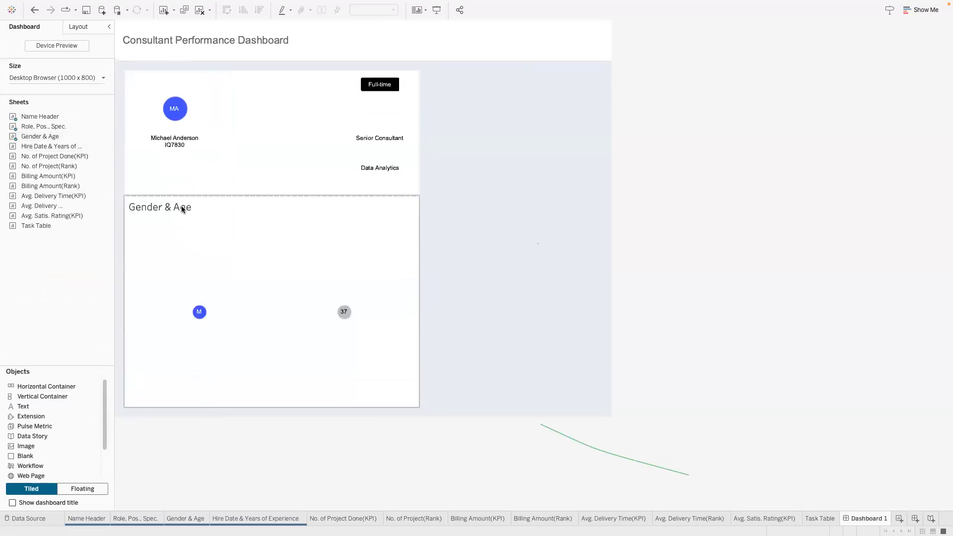
pyautogui.rightClick(182, 209)
pyautogui.moveTo(49, 146); pyautogui.dragTo(210, 358)
pyautogui.rightClick(209, 306)
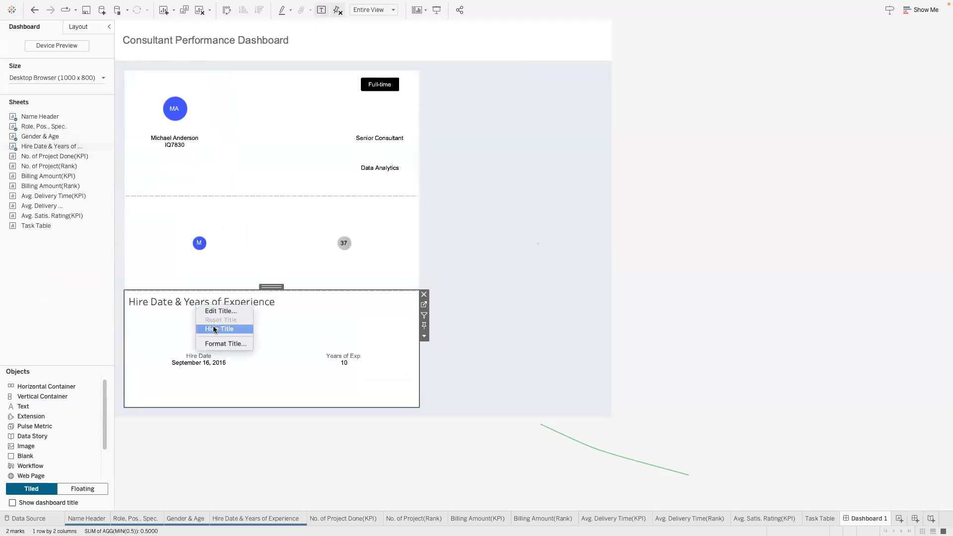
pyautogui.click(225, 331)
# - Add an empty vertical container below the Hire Date & Years of Experience sheet and reduce the heights of the rows above it
pyautogui.moveTo(42, 396); pyautogui.dragTo(171, 405)
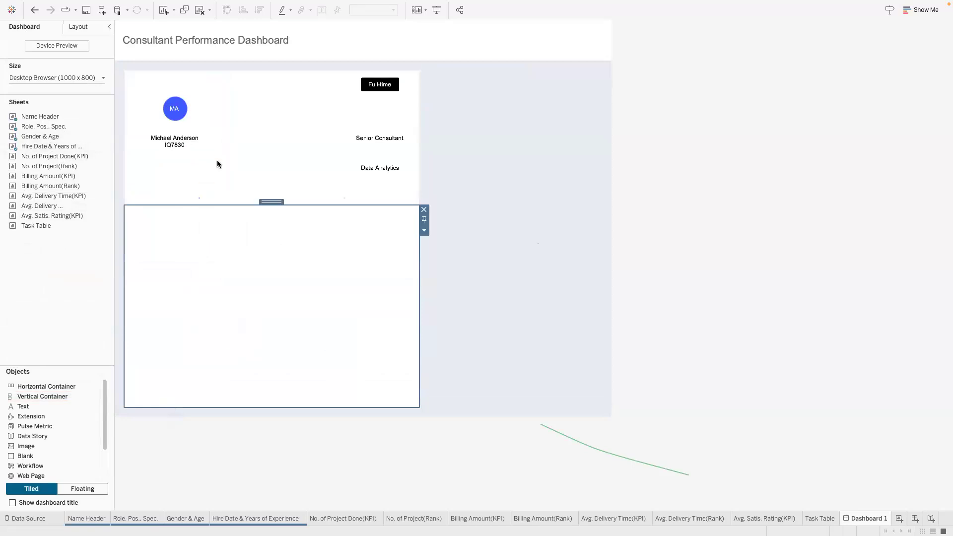
pyautogui.moveTo(220, 191); pyautogui.dragTo(227, 139)
pyautogui.moveTo(293, 141); pyautogui.dragTo(275, 187)
pyautogui.moveTo(266, 144); pyautogui.dragTo(263, 173)
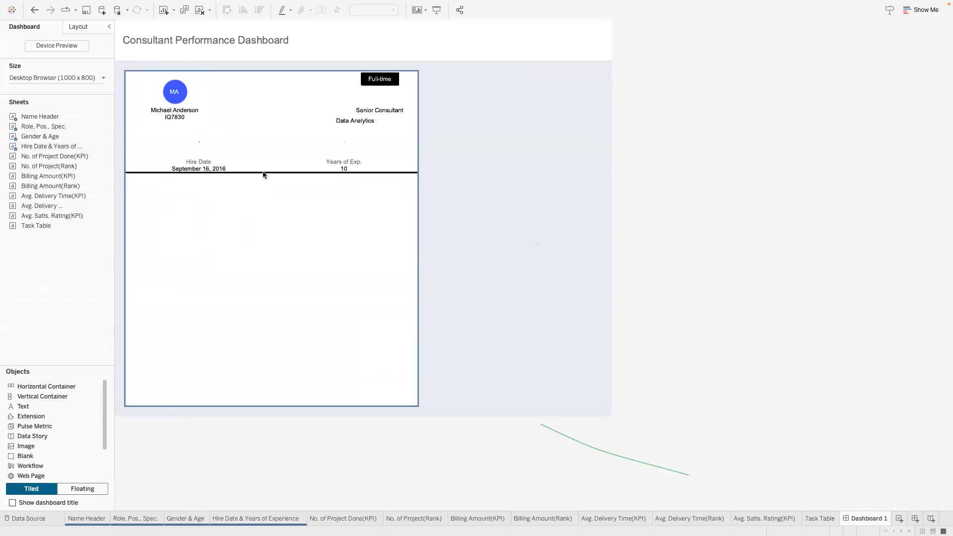
# - Narrow the profile column to about 428 wide and refit the Name Header width and the row heights inside it
pyautogui.click(424, 133)
pyautogui.moveTo(419, 136); pyautogui.dragTo(338, 134)
pyautogui.moveTo(143, 106); pyautogui.dragTo(207, 107)
pyautogui.moveTo(359, 145); pyautogui.dragTo(214, 149)
pyautogui.moveTo(222, 204); pyautogui.dragTo(230, 188)
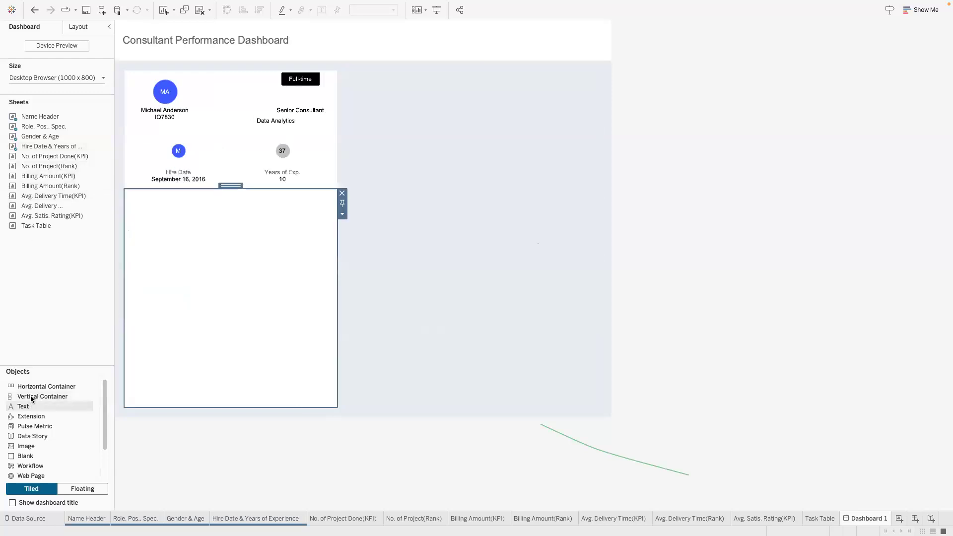
# - Insert a blank object between the Hire Date & Years of Experience sheet and the empty container, with a height of 10
pyautogui.moveTo(25, 456); pyautogui.dragTo(236, 196)
pyautogui.click(342, 213)
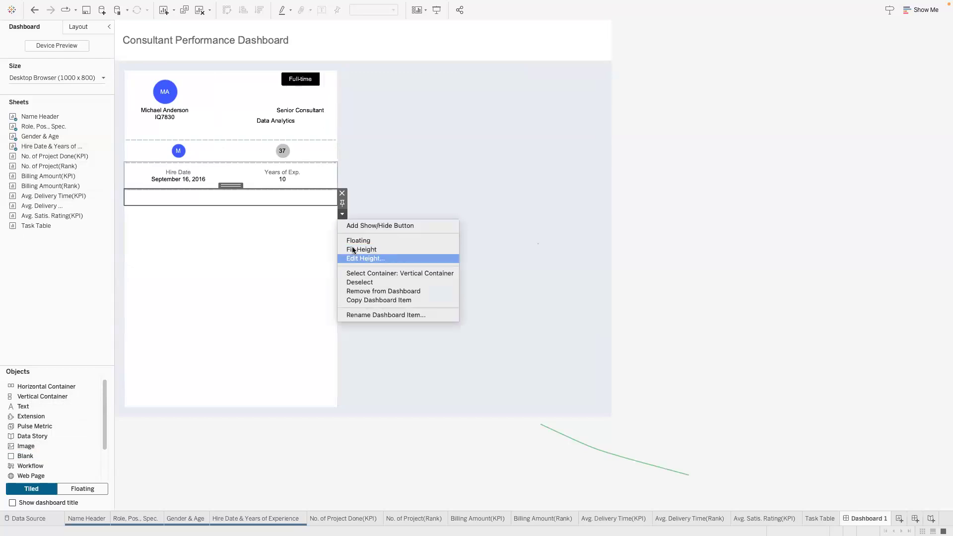
pyautogui.click(352, 246)
pyautogui.write('10')
pyautogui.press('Return')
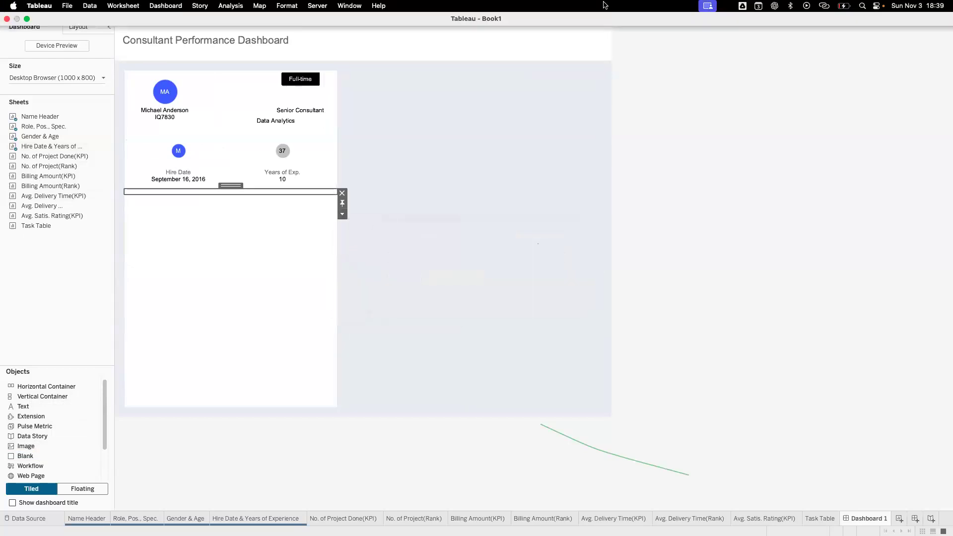
# - Give the blank divider object a very light grey background
pyautogui.click(69, 28)
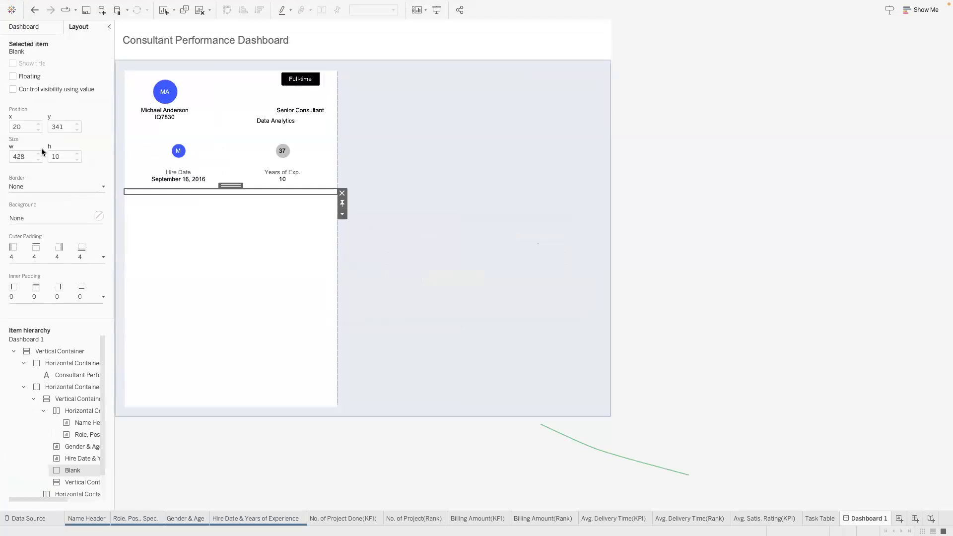
pyautogui.click(26, 221)
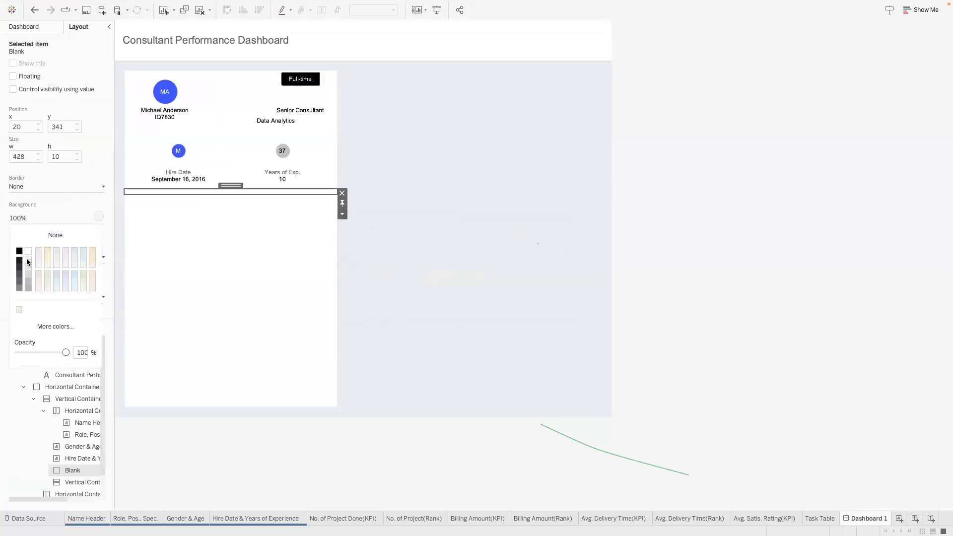
pyautogui.click(433, 253)
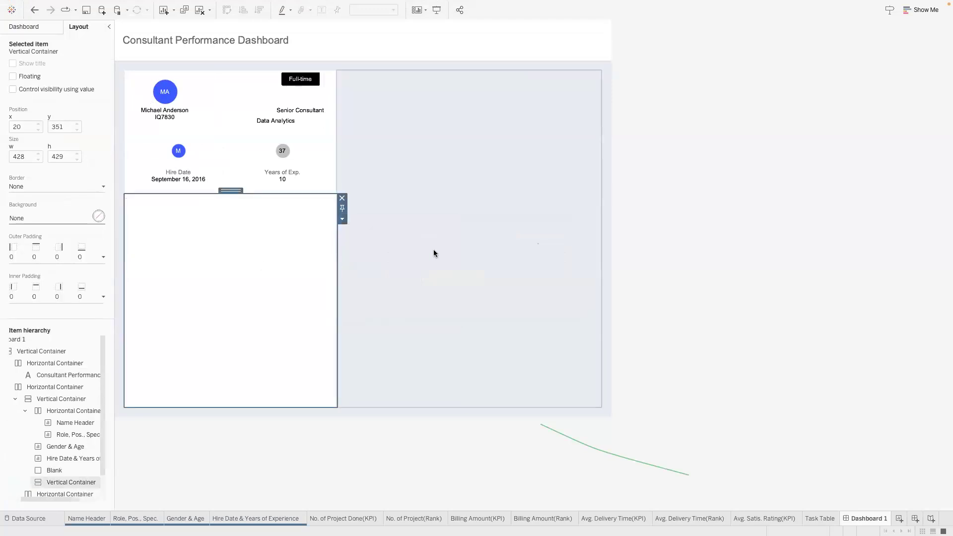
# - Place the Task Table sheet in the empty vertical container below the divider and hide its title and its row field labels
pyautogui.click(293, 223)
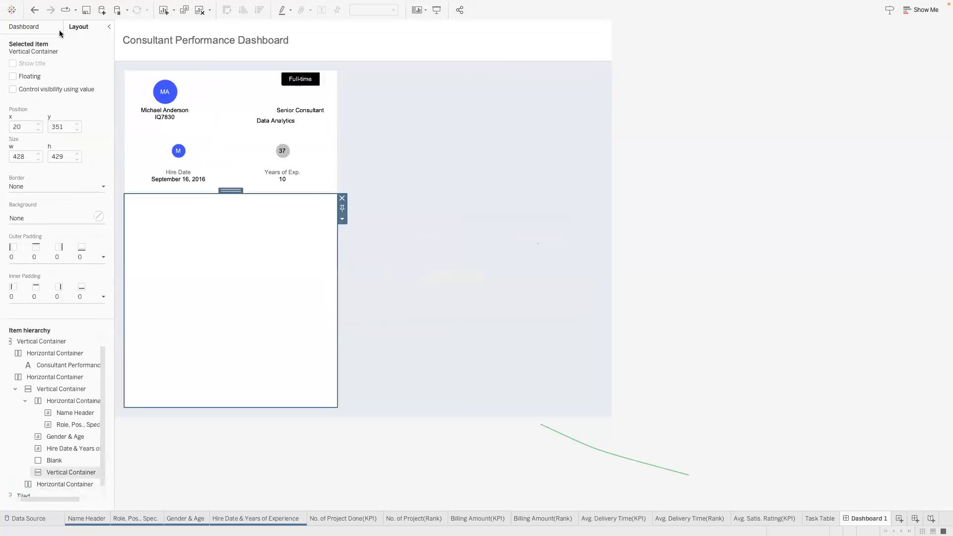
pyautogui.click(342, 99)
pyautogui.click(205, 215)
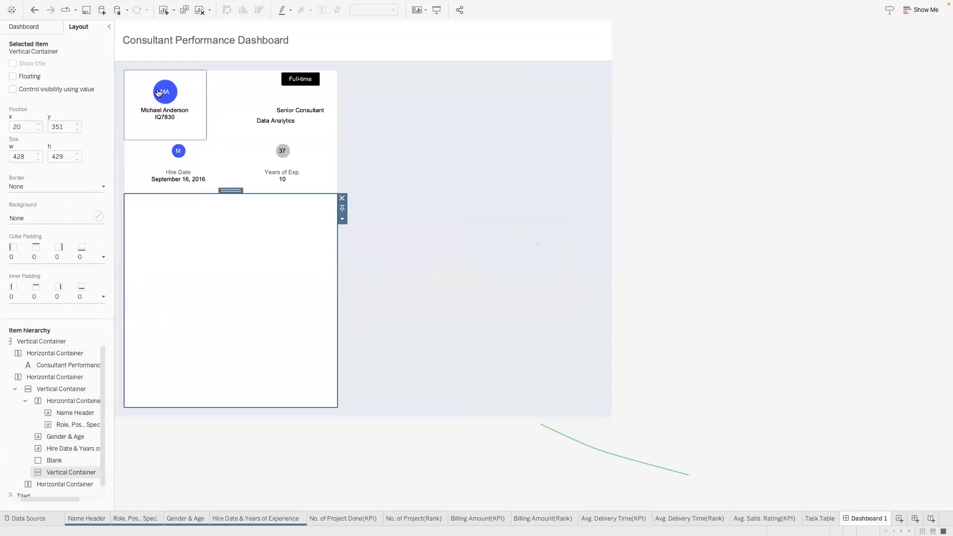
pyautogui.click(26, 27)
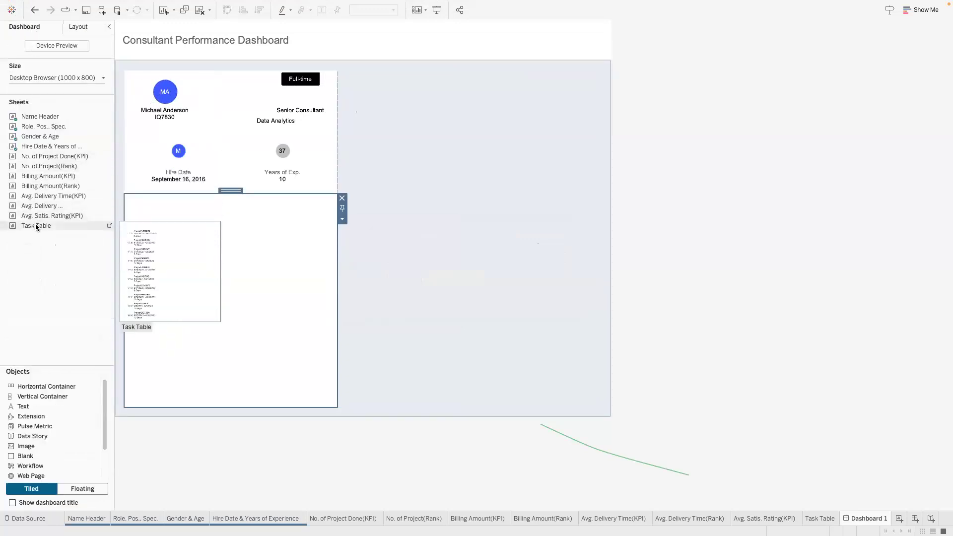
pyautogui.moveTo(34, 225); pyautogui.dragTo(229, 238)
pyautogui.rightClick(164, 206)
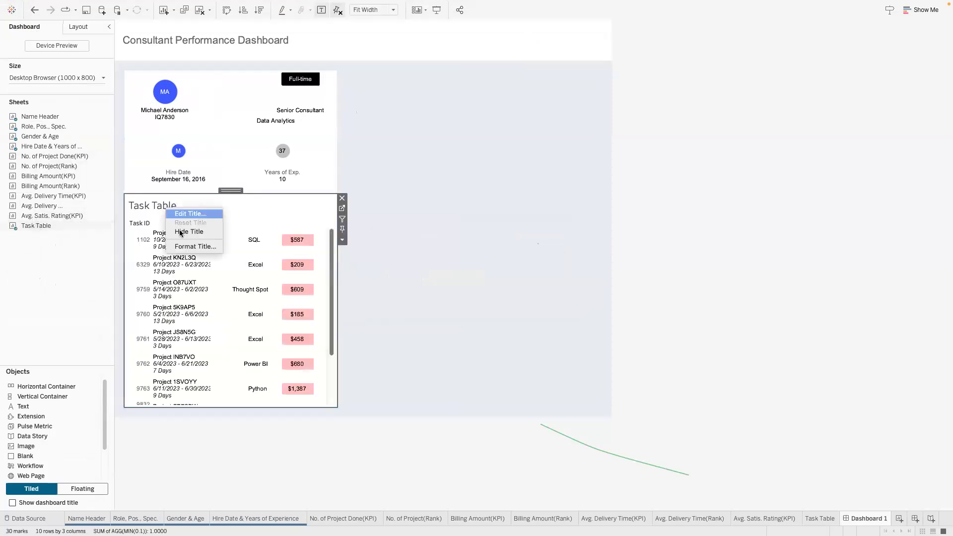
pyautogui.click(182, 231)
pyautogui.rightClick(136, 201)
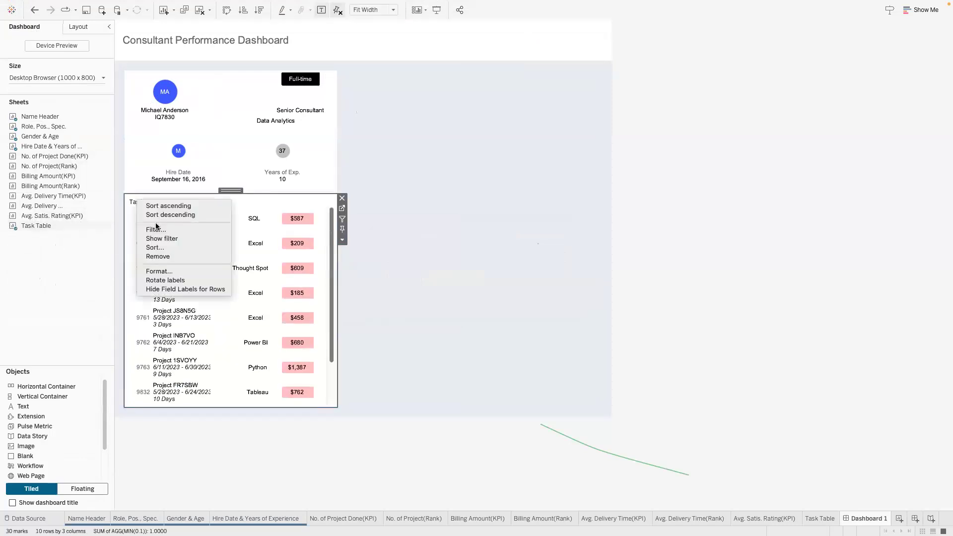
pyautogui.click(164, 289)
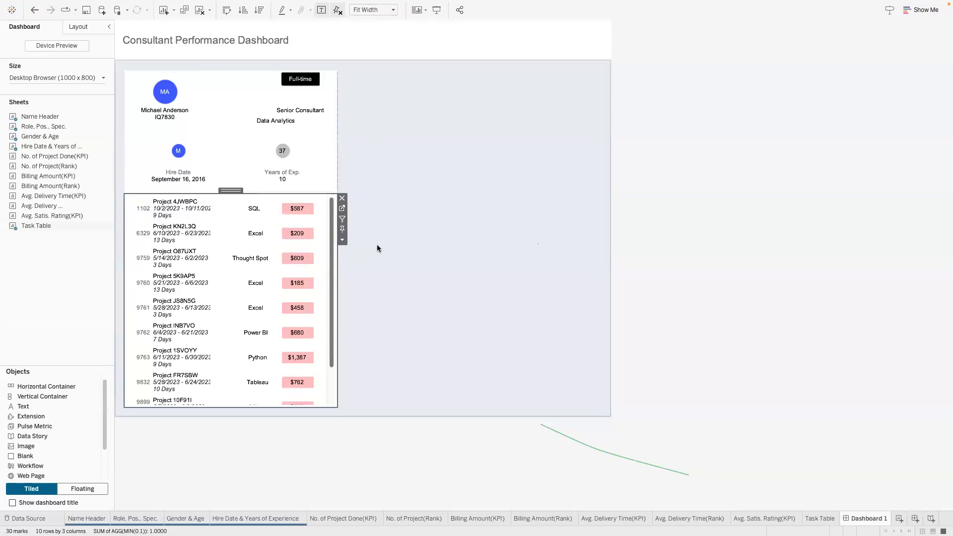
pyautogui.click(277, 211)
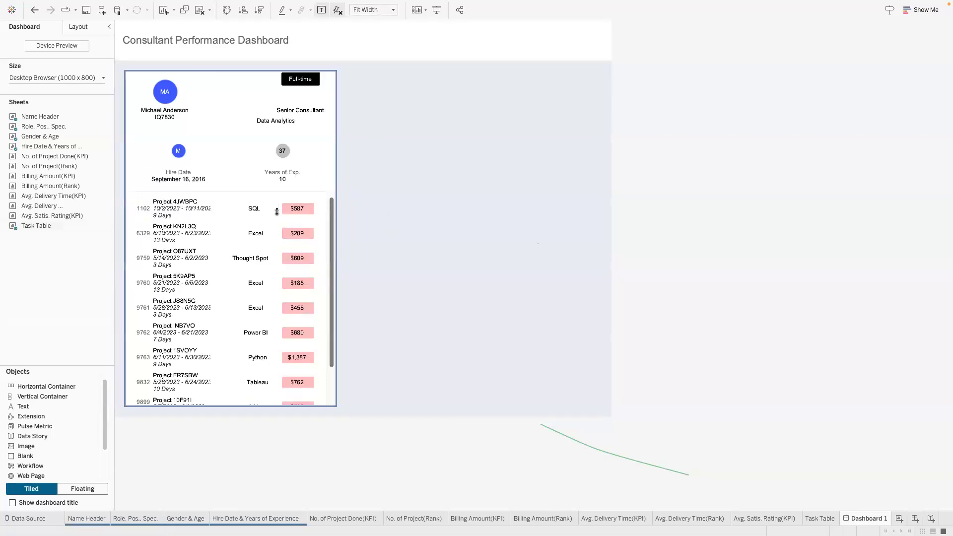
pyautogui.moveTo(270, 203); pyautogui.dragTo(269, 199)
pyautogui.click(264, 185)
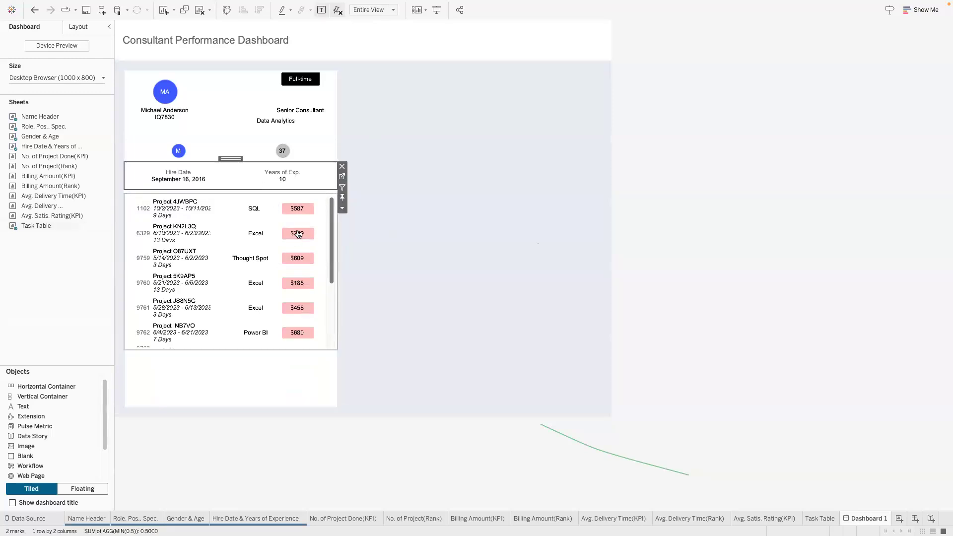
pyautogui.press('super+z')
# - Make the Hire Date & Years of Experience sheet taller and add a short horizontal container directly above the Task Table
pyautogui.moveTo(248, 192); pyautogui.dragTo(248, 221)
pyautogui.moveTo(35, 403); pyautogui.dragTo(159, 240)
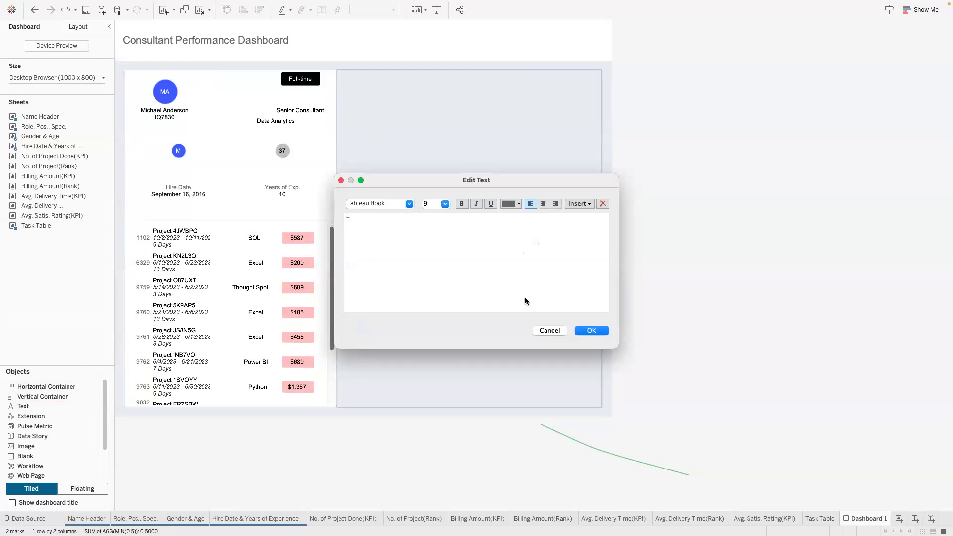
pyautogui.click(549, 330)
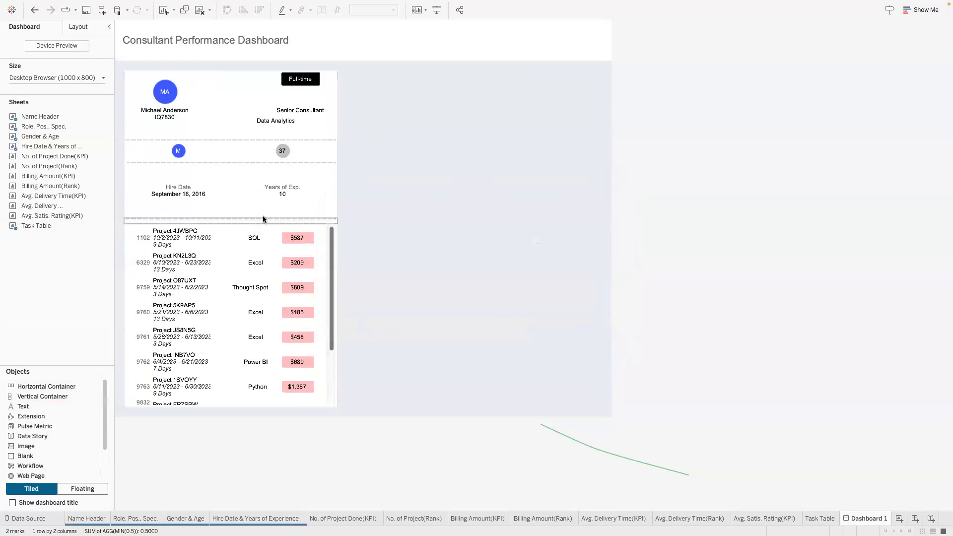
pyautogui.moveTo(55, 386); pyautogui.dragTo(155, 235)
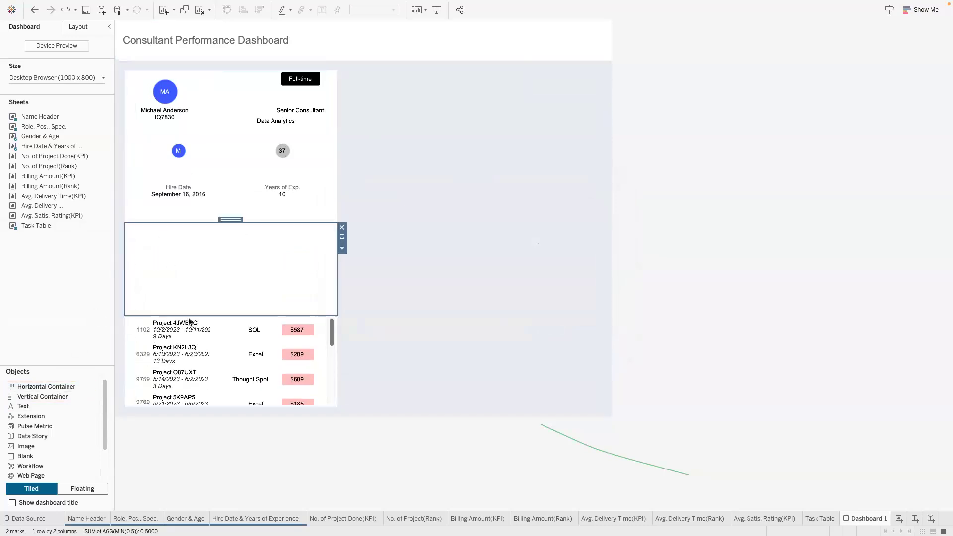
pyautogui.moveTo(187, 314); pyautogui.dragTo(204, 245)
pyautogui.click(139, 236)
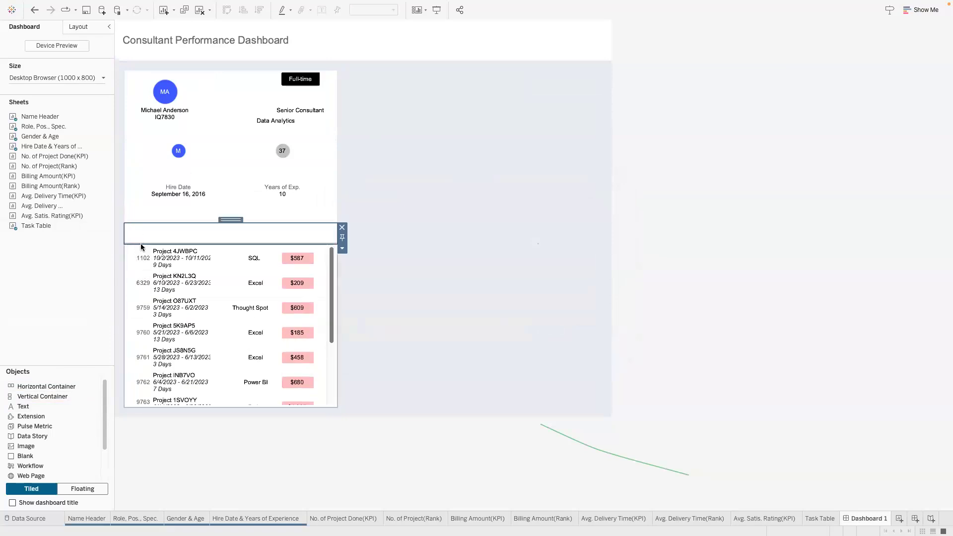
pyautogui.click(139, 263)
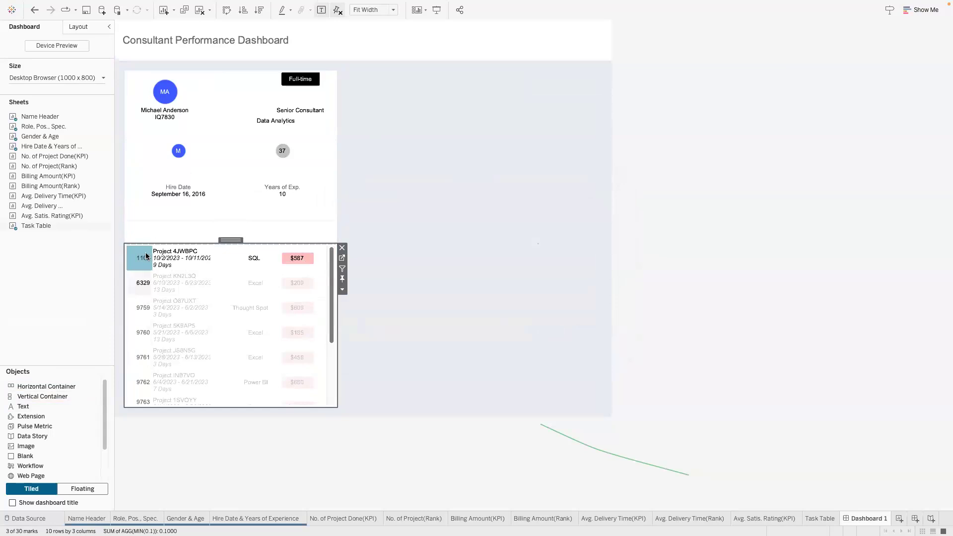
pyautogui.click(188, 250)
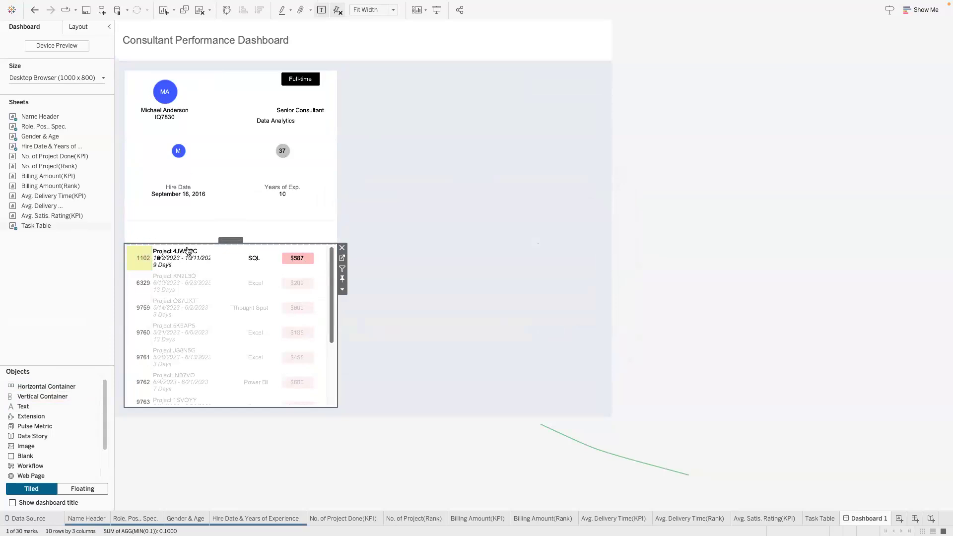
pyautogui.click(212, 260)
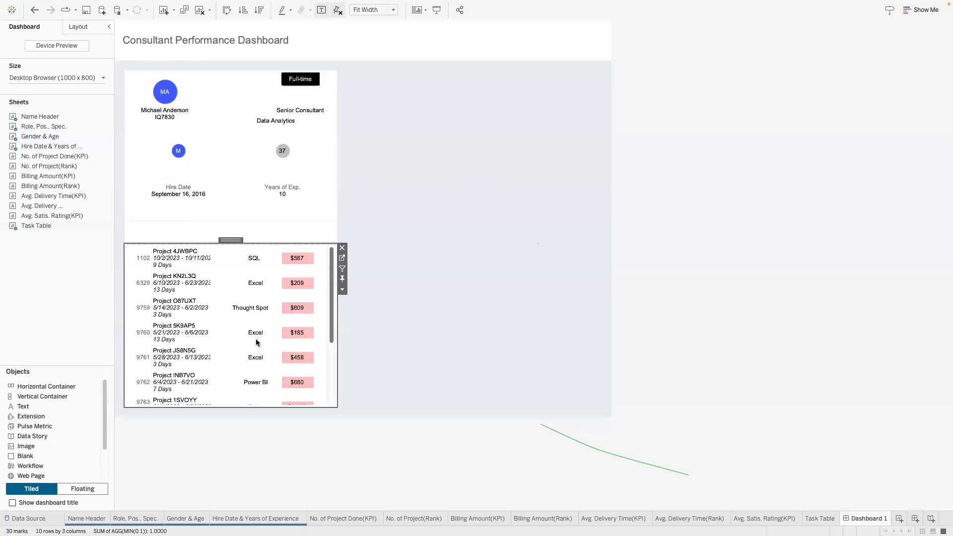
# - In the Task Table sheet's first mark label, set the project name to font size 8 and the date and days lines to 7
pyautogui.click(342, 257)
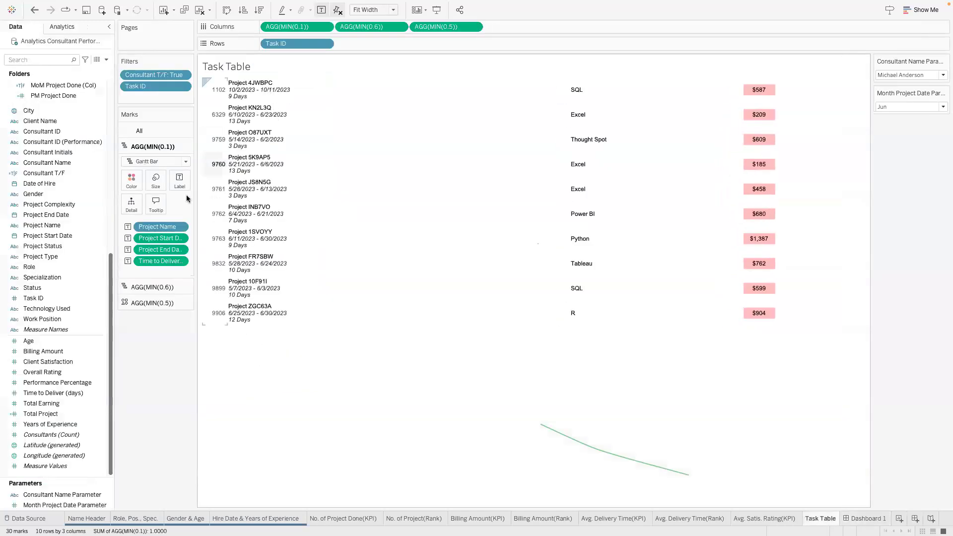
pyautogui.click(179, 180)
pyautogui.click(274, 232)
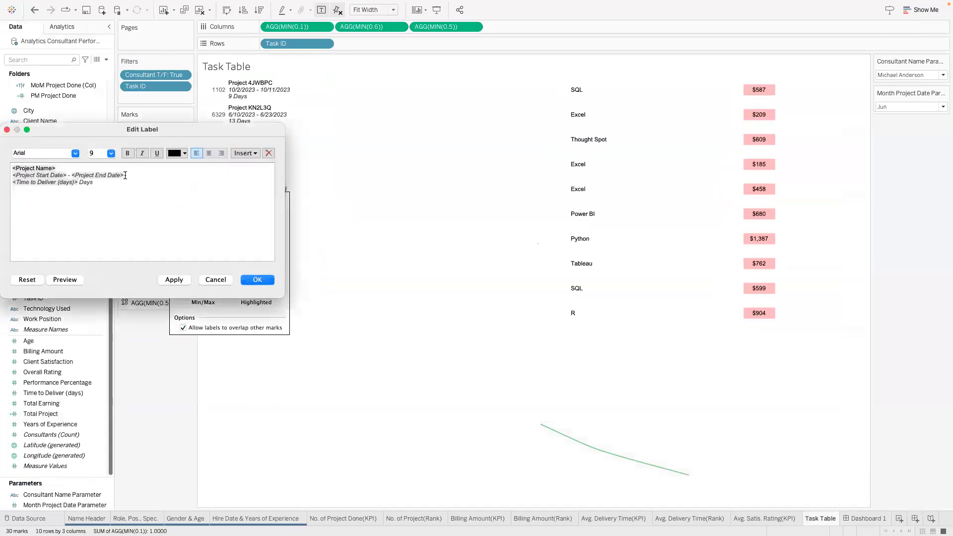
pyautogui.click(110, 154)
pyautogui.click(98, 162)
pyautogui.moveTo(125, 176); pyautogui.dragTo(8, 175)
pyautogui.click(111, 154)
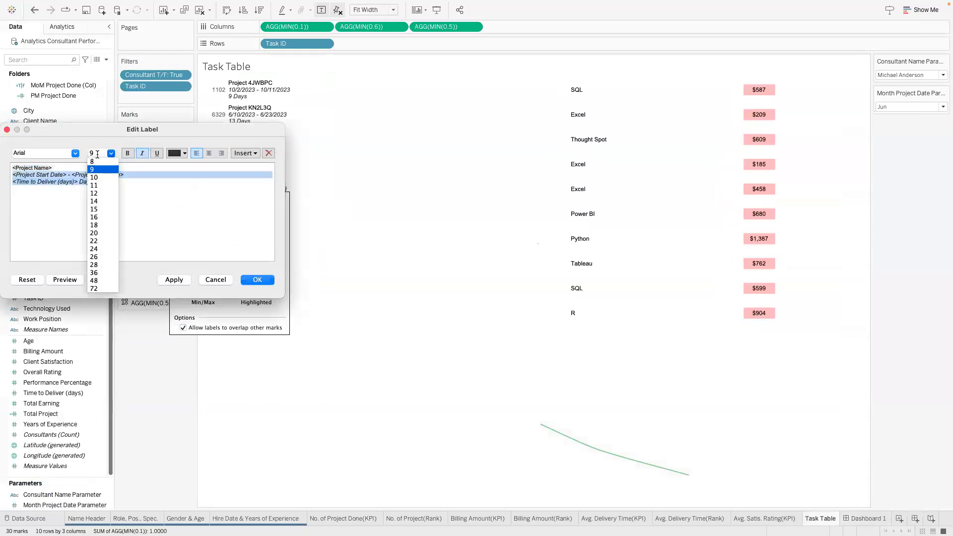
pyautogui.click(98, 154)
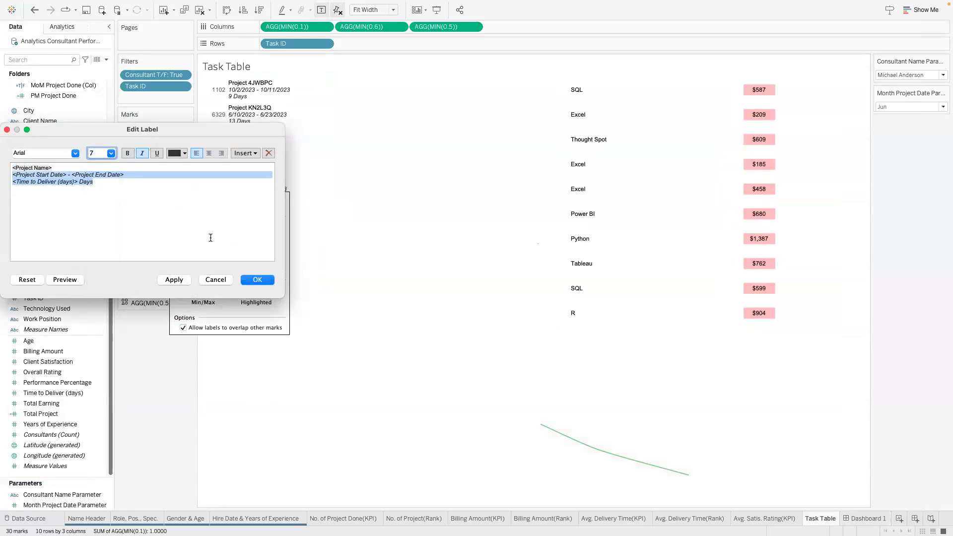
pyautogui.click(252, 281)
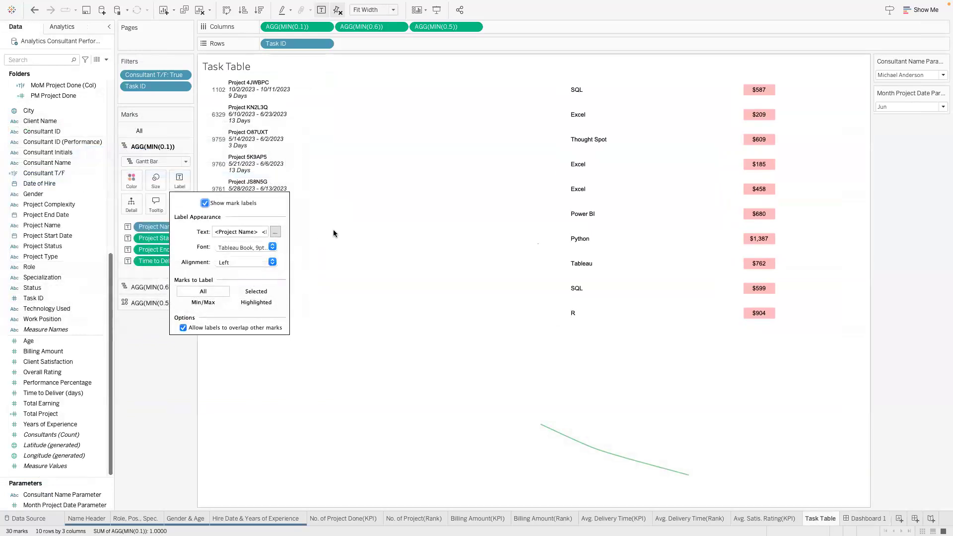
# - Reduce the font size of the date and days lines in the Task Table's first mark label and return to the dashboard
pyautogui.click(857, 519)
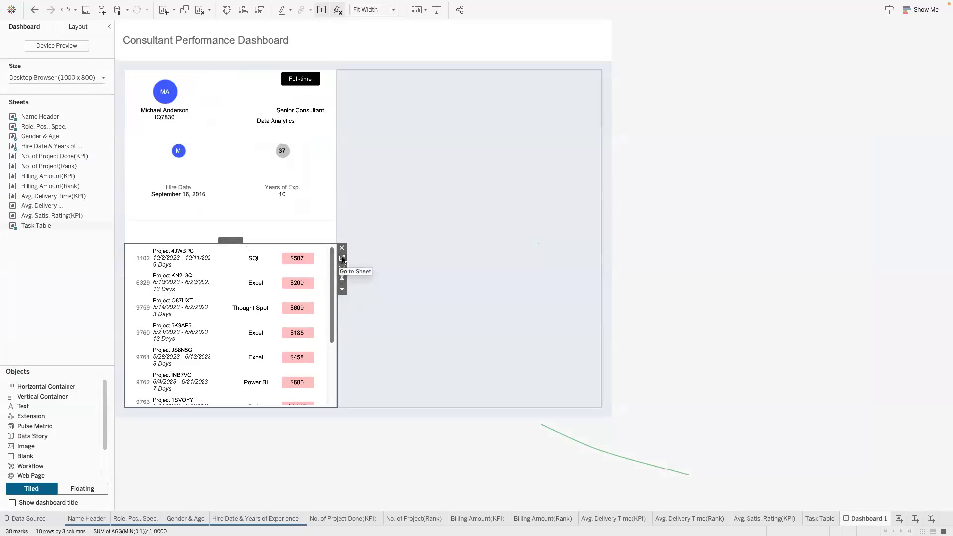
pyautogui.click(342, 259)
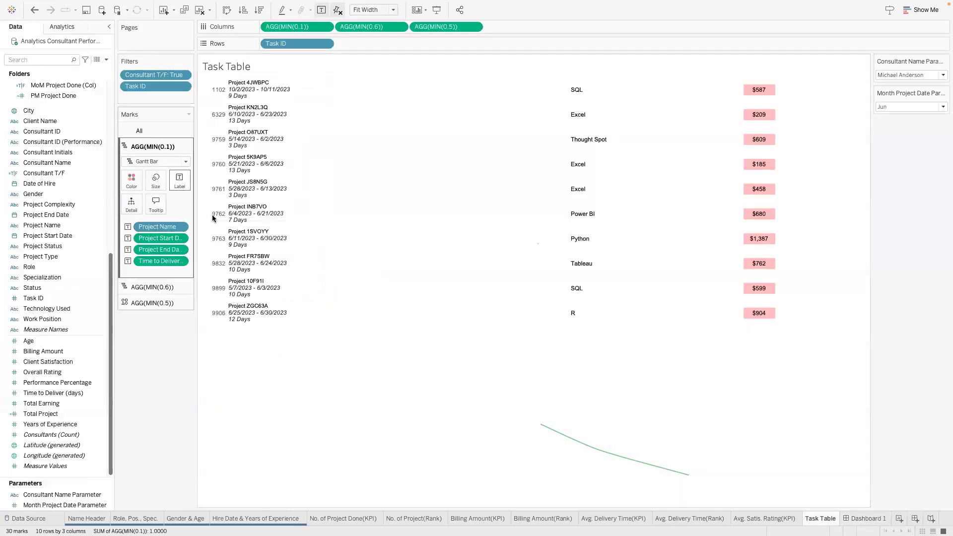
pyautogui.click(180, 180)
pyautogui.click(274, 231)
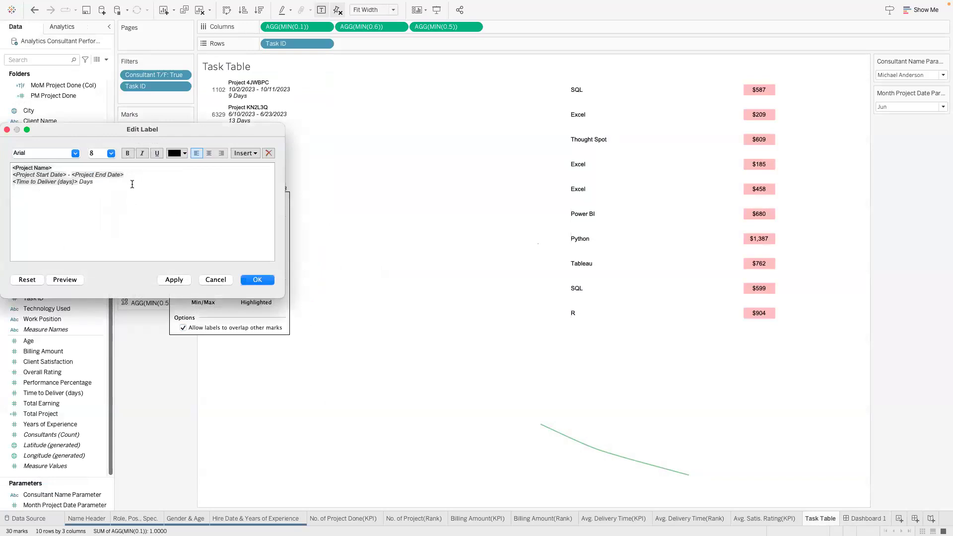
pyautogui.moveTo(94, 182); pyautogui.dragTo(11, 174)
pyautogui.click(98, 153)
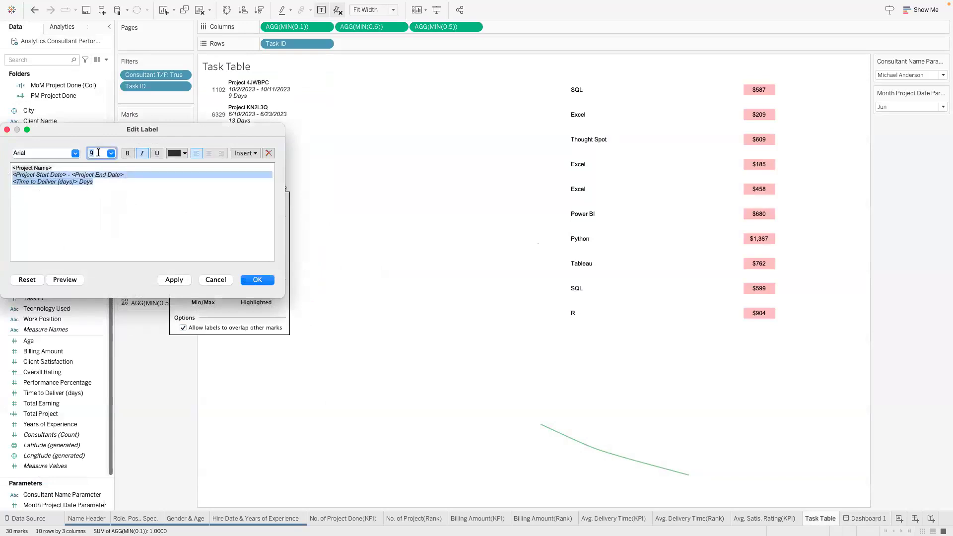
pyautogui.press('Return')
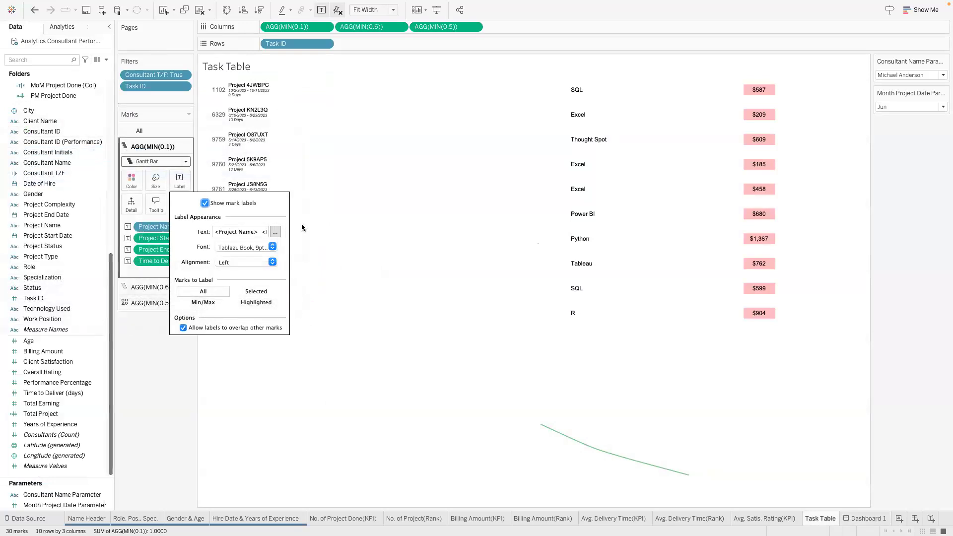
pyautogui.click(342, 245)
pyautogui.click(866, 518)
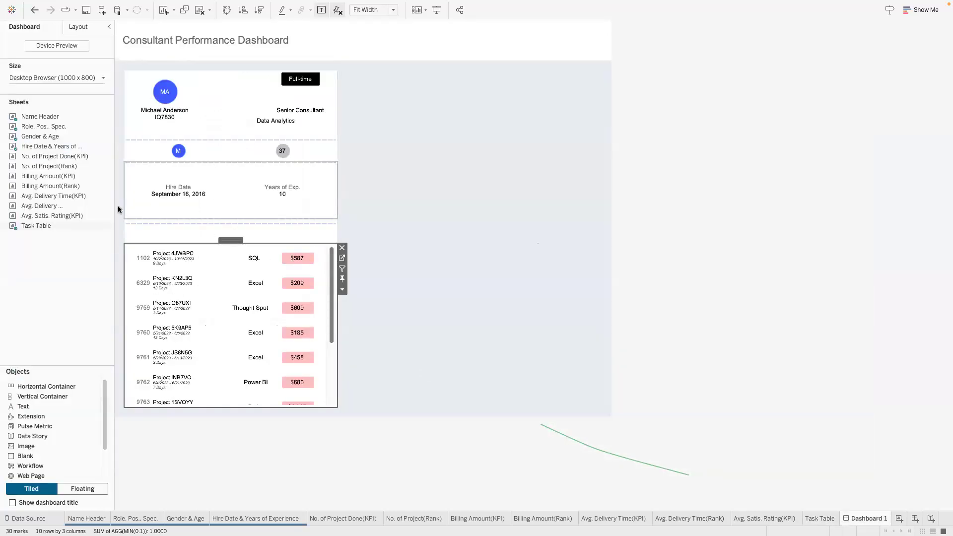
# - Add a text object reading "Task ID" in Arial to the short horizontal container above the Task Table
pyautogui.moveTo(35, 397); pyautogui.dragTo(152, 238)
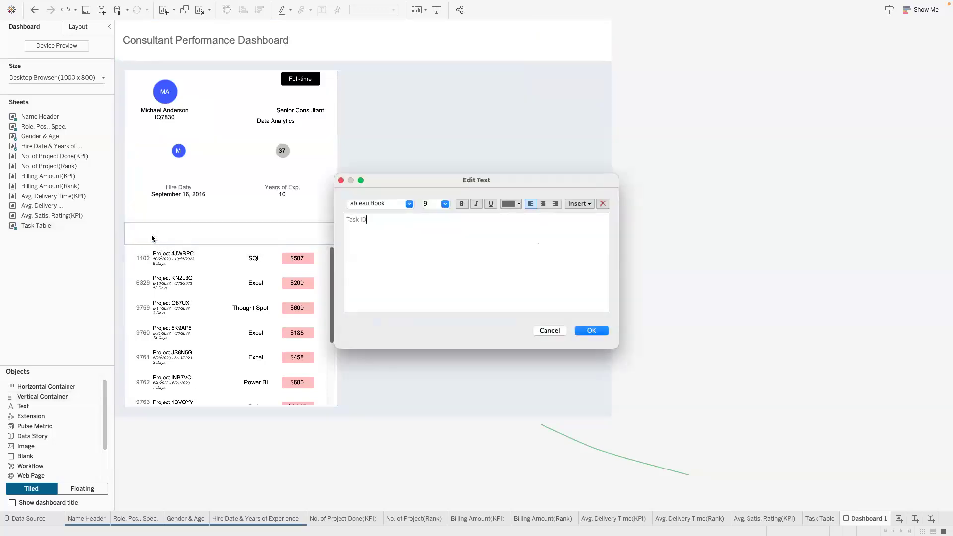
pyautogui.press('super+a')
pyautogui.click(409, 204)
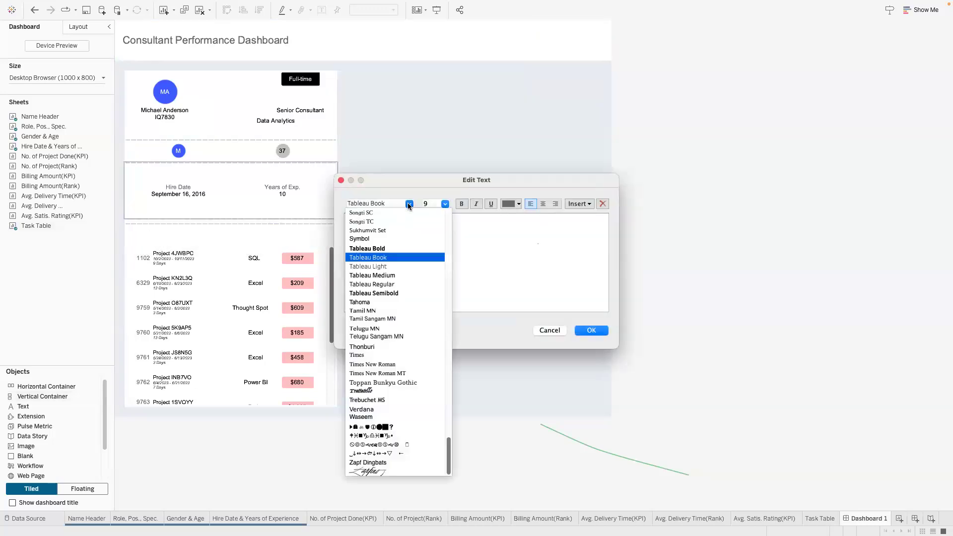
pyautogui.click(551, 333)
pyautogui.click(590, 330)
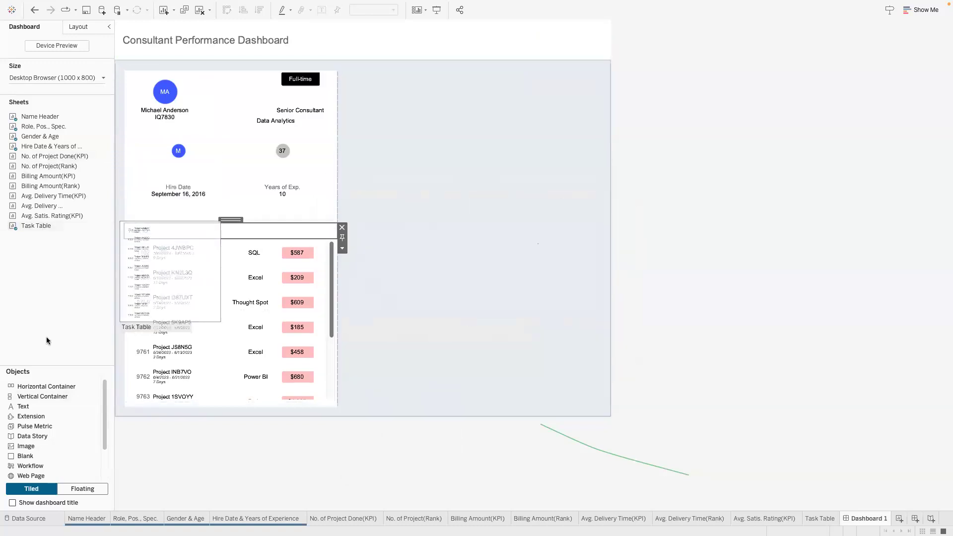
# - Add a text object reading "Project Name(Timeframe)" after the Task ID header and set its font to Arial
pyautogui.moveTo(35, 407); pyautogui.dragTo(328, 235)
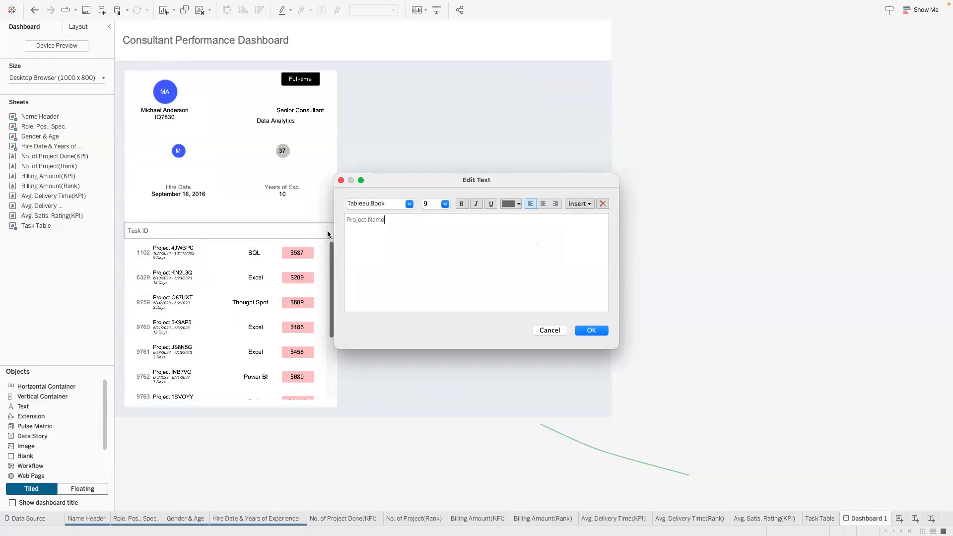
pyautogui.write('(Timeframe)')
pyautogui.moveTo(420, 219); pyautogui.dragTo(330, 217)
pyautogui.click(398, 206)
pyautogui.write('arial')
pyautogui.press('Return')
# - Italicize the "(Timeframe)" part of the Project Name header and set it to font size 8
pyautogui.click(419, 223)
pyautogui.moveTo(414, 219); pyautogui.dragTo(382, 218)
pyautogui.click(475, 203)
pyautogui.click(442, 205)
pyautogui.click(434, 213)
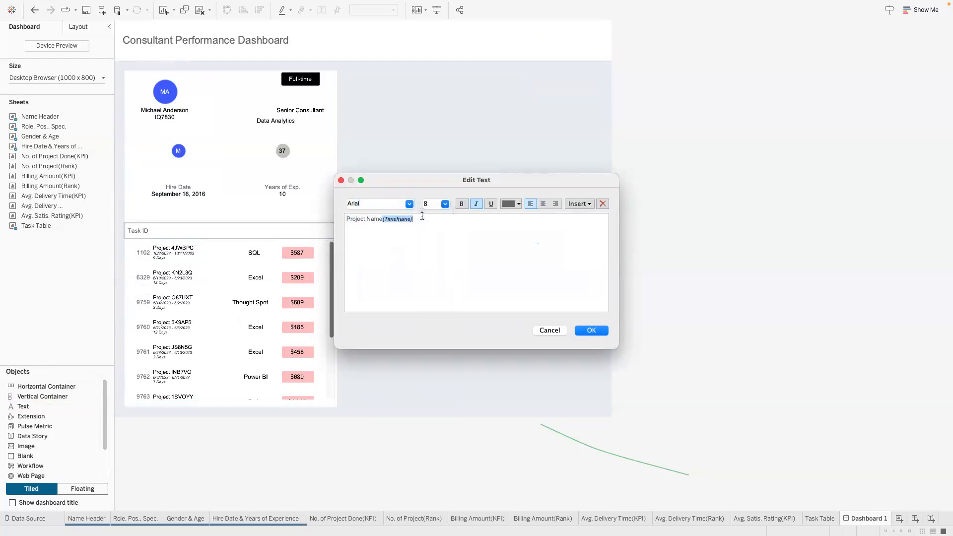
pyautogui.click(378, 218)
pyautogui.click(580, 331)
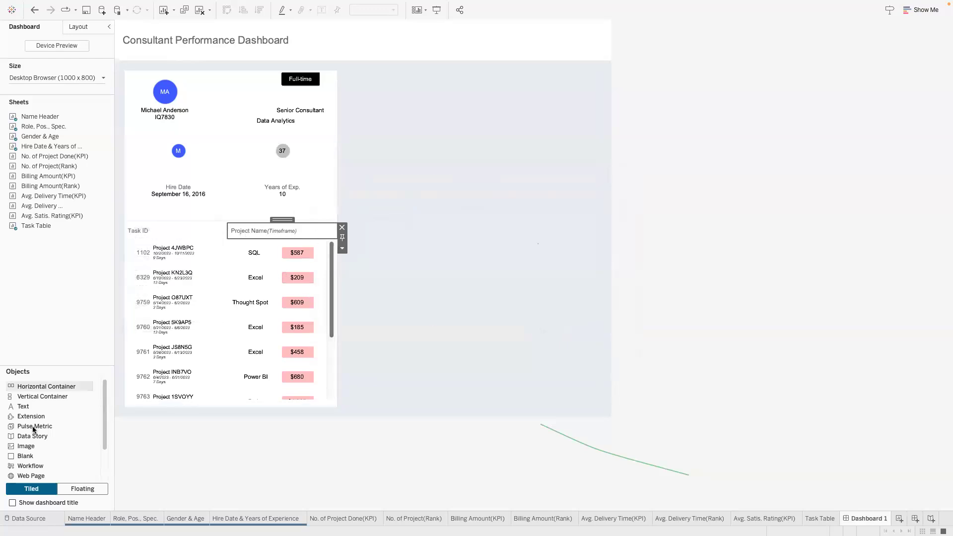
# - Add a "Tool" text object in Arial after the Project Name header and resize the headers to line up with the table columns
pyautogui.moveTo(23, 405); pyautogui.dragTo(324, 232)
pyautogui.write('Tool')
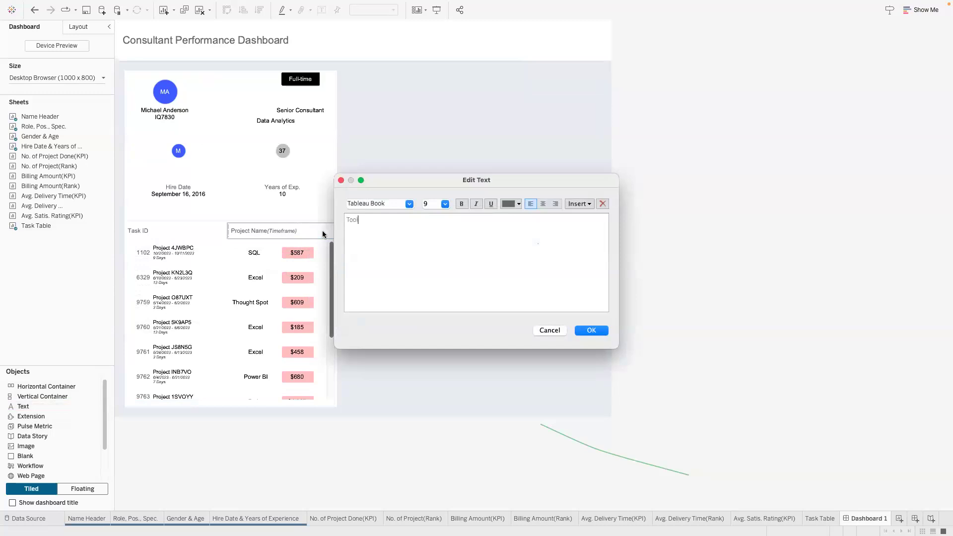
pyautogui.press('super+a')
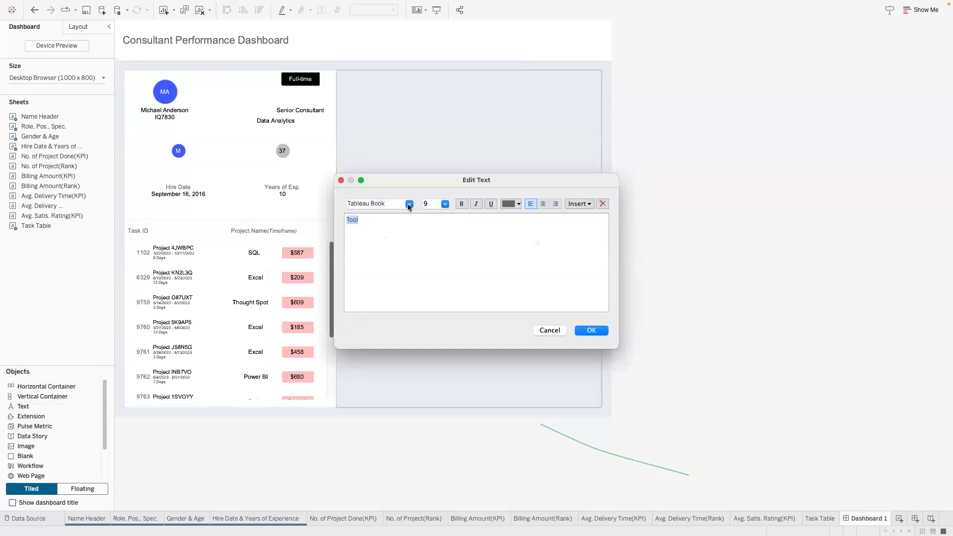
pyautogui.click(409, 204)
pyautogui.scroll(15, 387, 245)
pyautogui.click(598, 277)
pyautogui.click(409, 203)
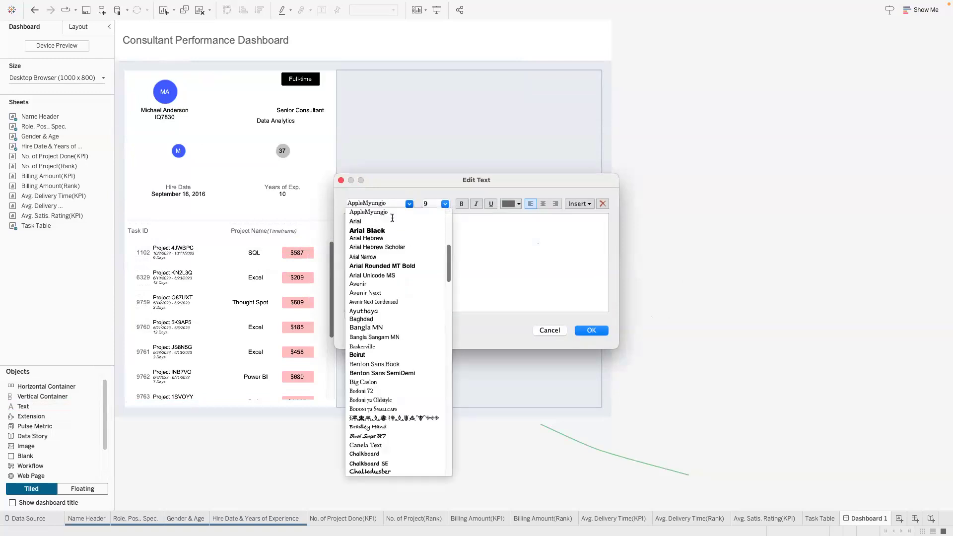
pyautogui.click(377, 217)
pyautogui.moveTo(270, 229); pyautogui.dragTo(243, 234)
pyautogui.click(223, 233)
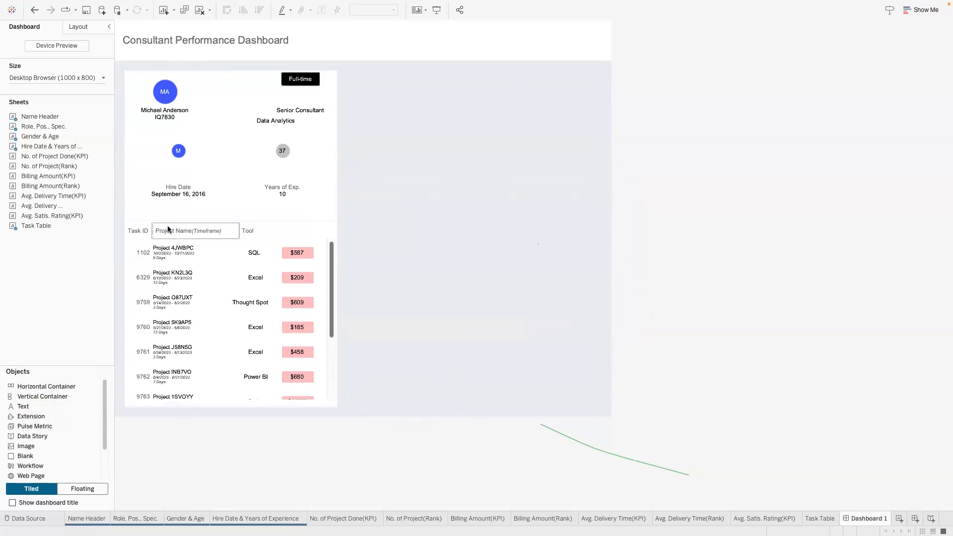
# - Center-align the Task ID values in the Task Table and narrow their column slightly
pyautogui.rightClick(151, 250)
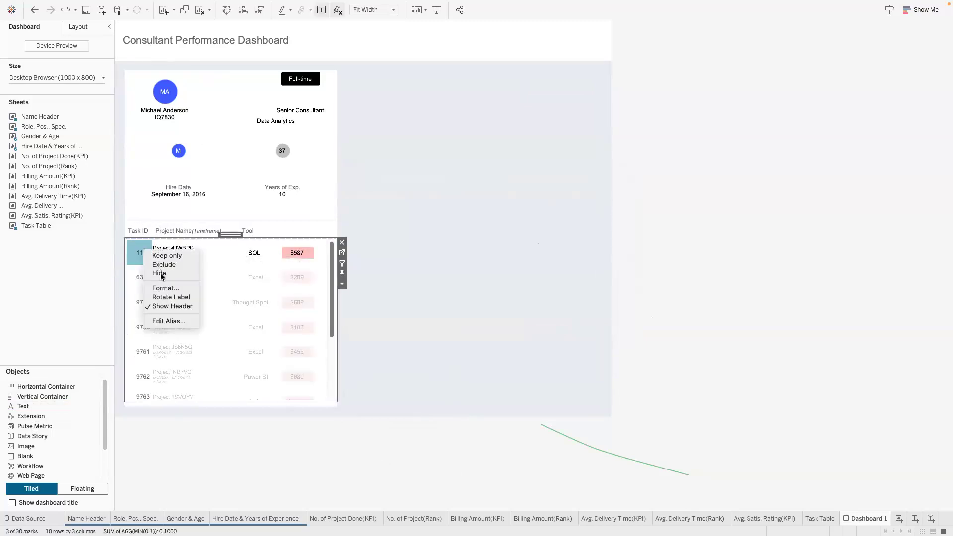
pyautogui.click(164, 286)
pyautogui.click(68, 110)
pyautogui.click(63, 159)
pyautogui.click(108, 246)
pyautogui.moveTo(150, 250); pyautogui.dragTo(146, 233)
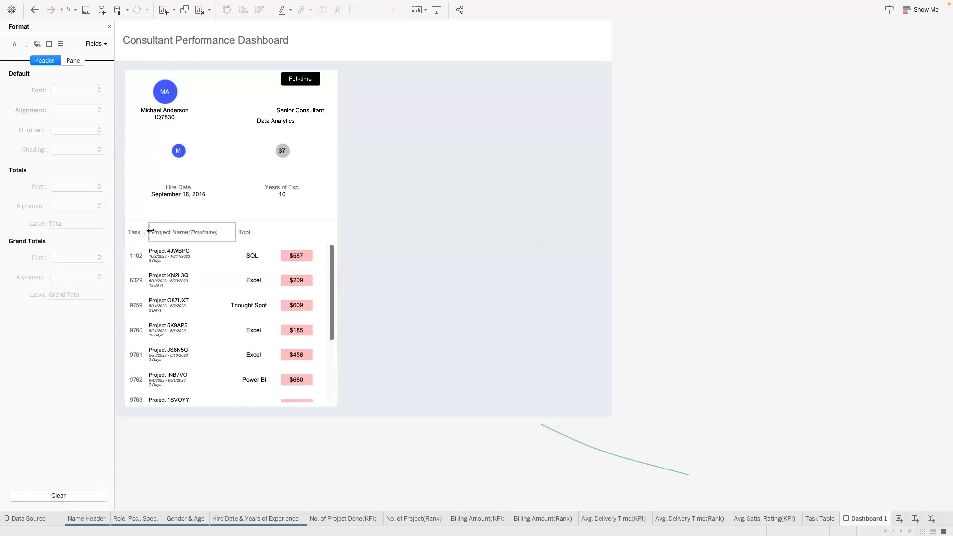
# - Set the Task ID header text to font size 8
pyautogui.doubleClick(139, 234)
pyautogui.moveTo(375, 224); pyautogui.dragTo(340, 220)
pyautogui.click(445, 204)
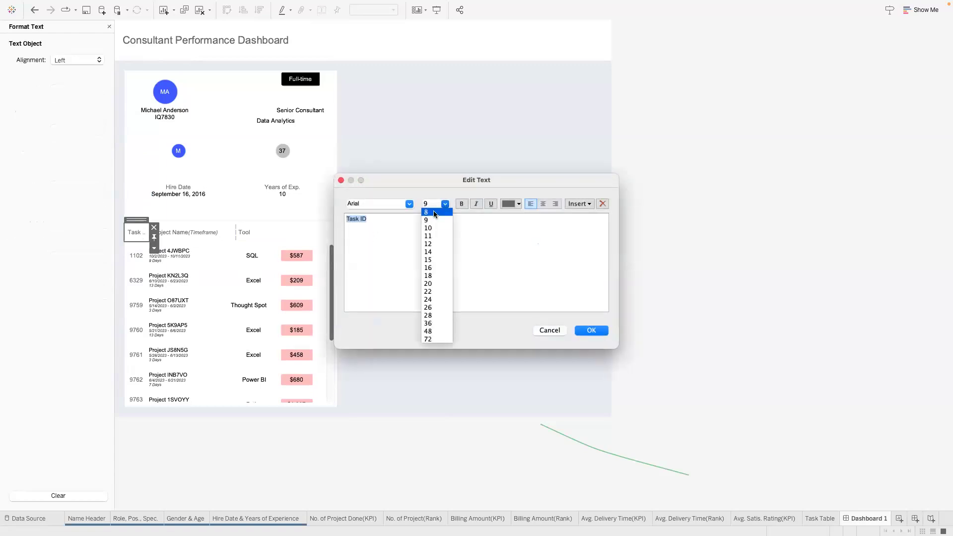
pyautogui.click(434, 212)
pyautogui.click(590, 330)
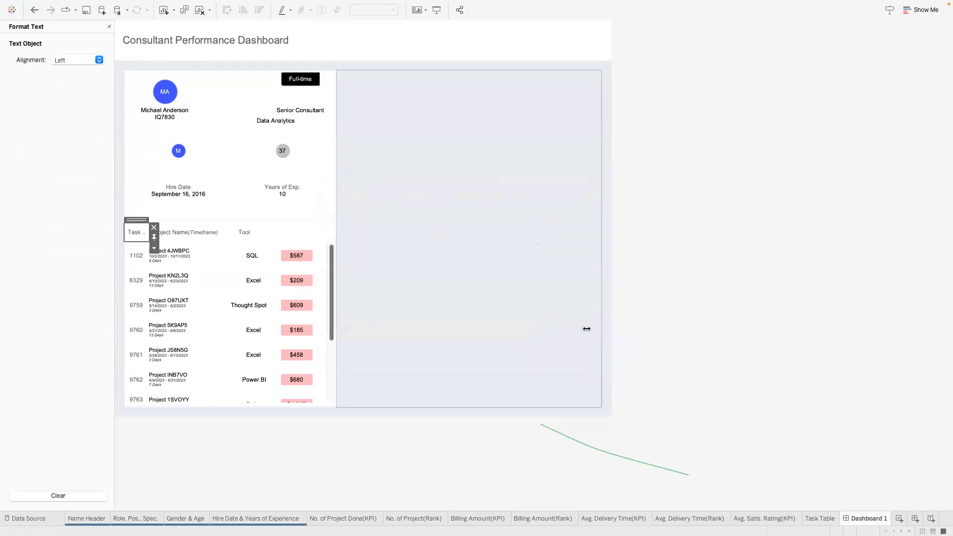
# - Widen the Task ID header slightly so its full text fits, and close the text formatting options
pyautogui.click(159, 231)
pyautogui.click(147, 228)
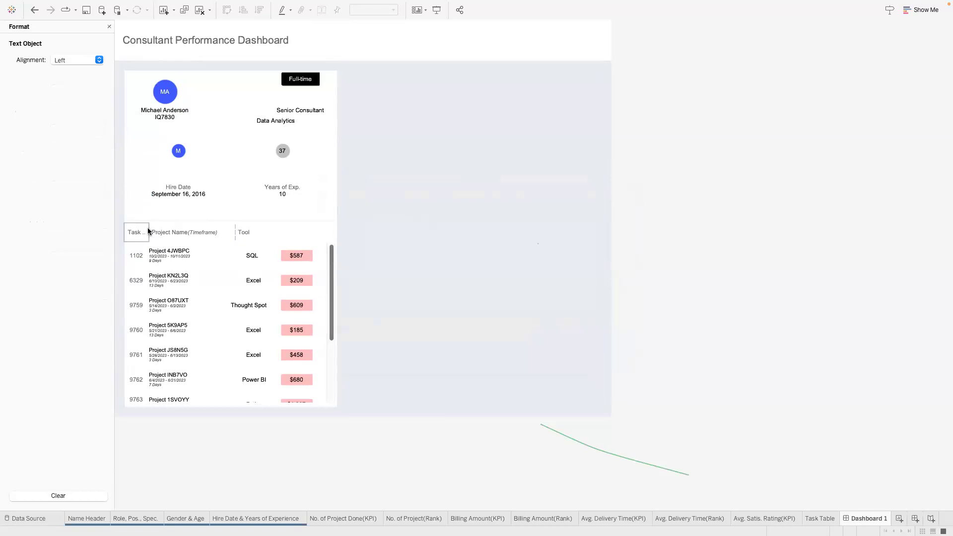
pyautogui.click(148, 231)
pyautogui.click(153, 231)
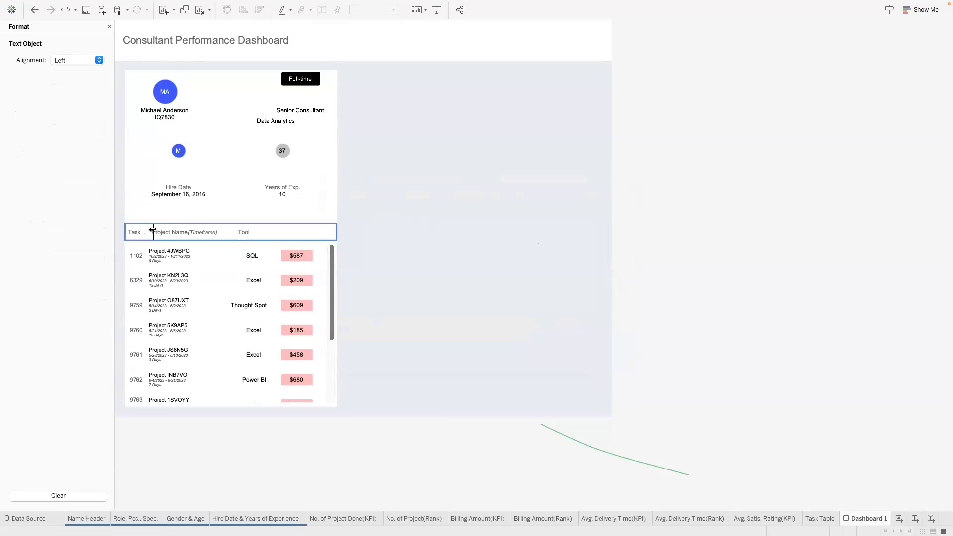
pyautogui.click(181, 230)
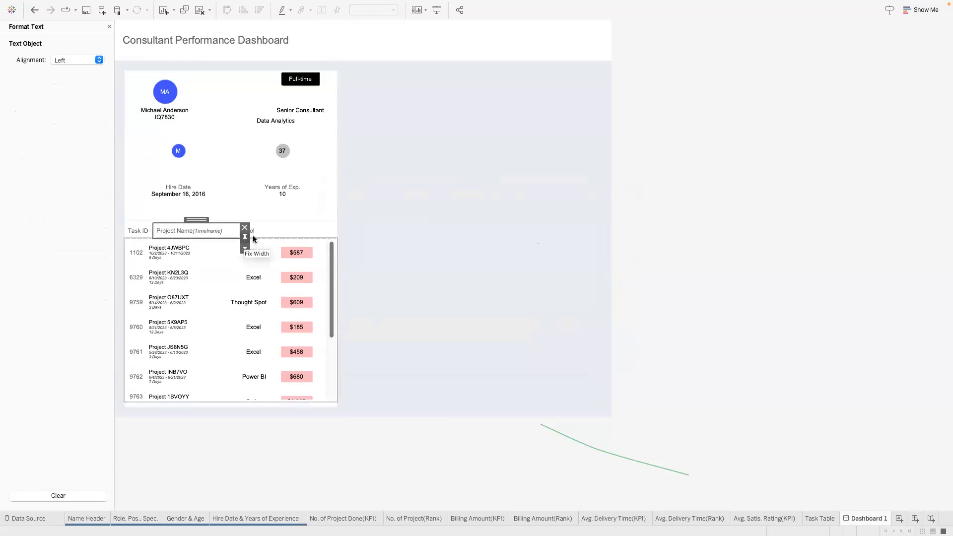
pyautogui.click(254, 235)
pyautogui.click(109, 27)
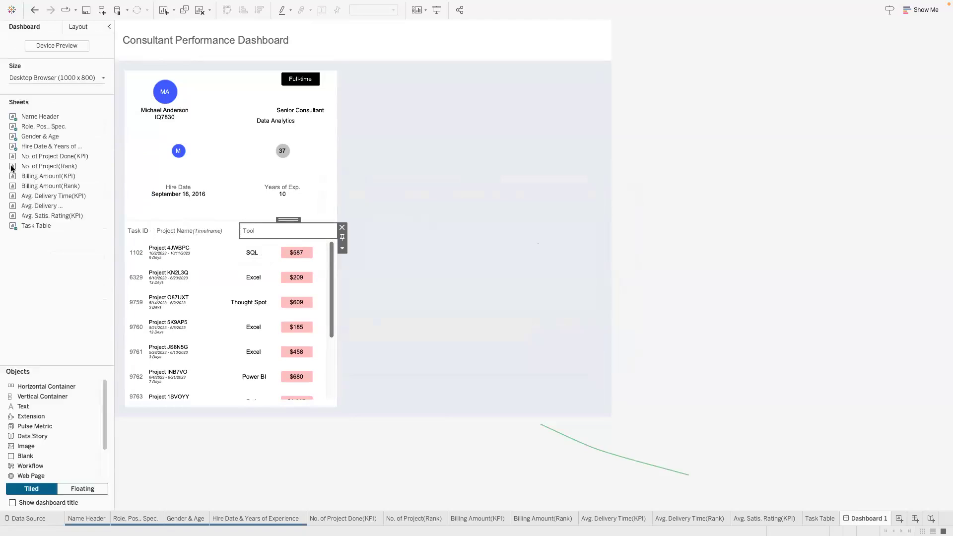
# - Add a text object reading "Amount" after the Tool header in the Task Table's header row
pyautogui.moveTo(53, 407)
pyautogui.mouseDown()
pyautogui.moveTo(182, 337)
pyautogui.moveTo(318, 230)
pyautogui.moveTo(328, 242)
pyautogui.moveTo(325, 230)
pyautogui.mouseUp()
pyautogui.write('Amount')
pyautogui.press('super+a')
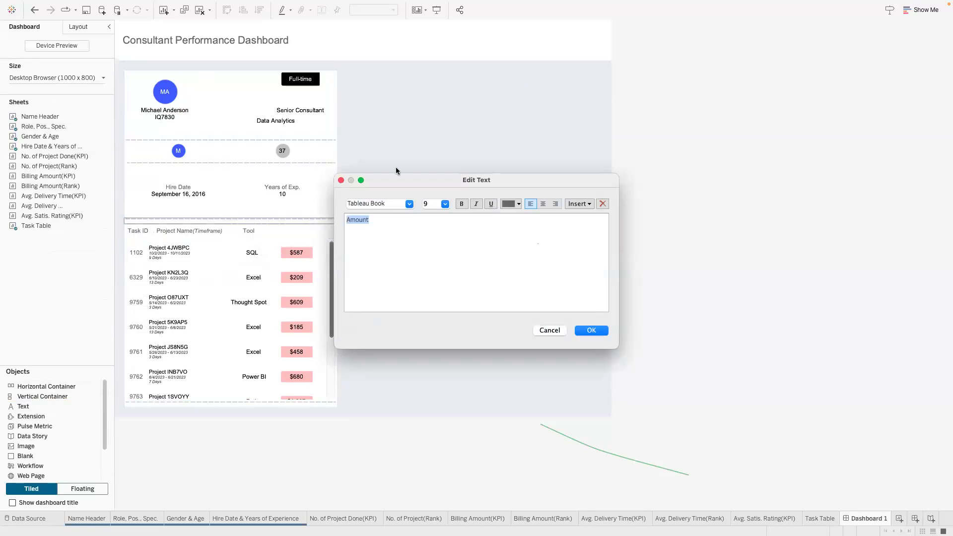
pyautogui.click(385, 203)
pyautogui.write('arial')
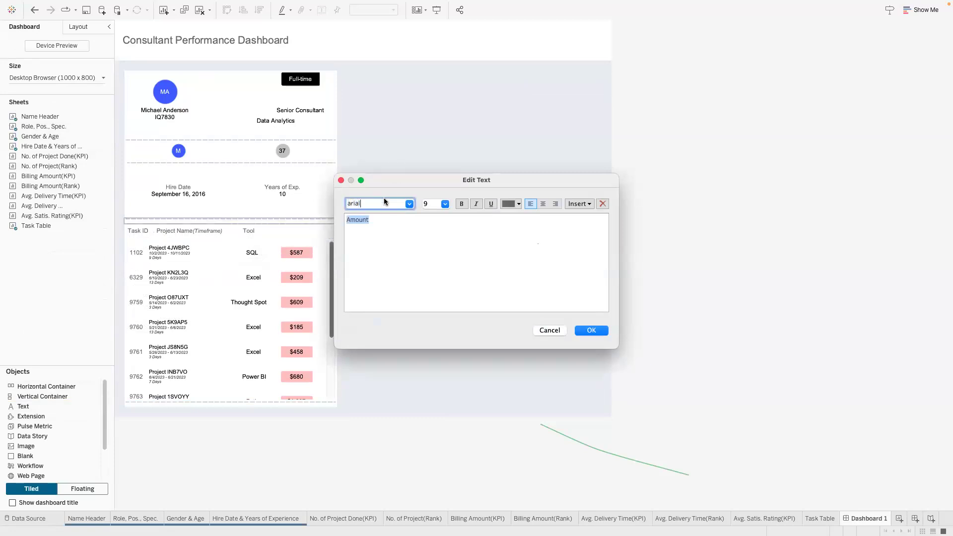
pyautogui.click(591, 330)
pyautogui.moveTo(53, 196); pyautogui.dragTo(188, 176)
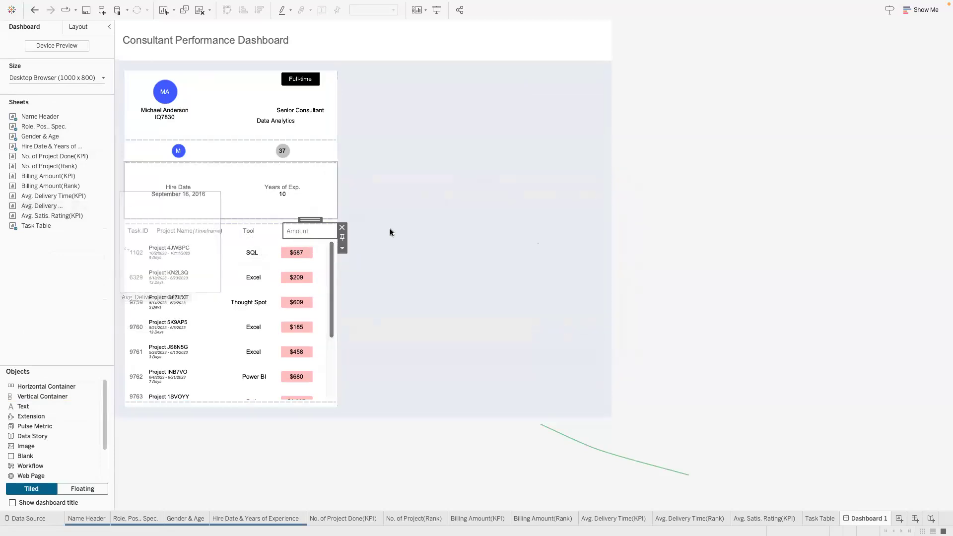
# - Set the Amount header's font to Arial
pyautogui.doubleClick(314, 232)
pyautogui.press('super+a')
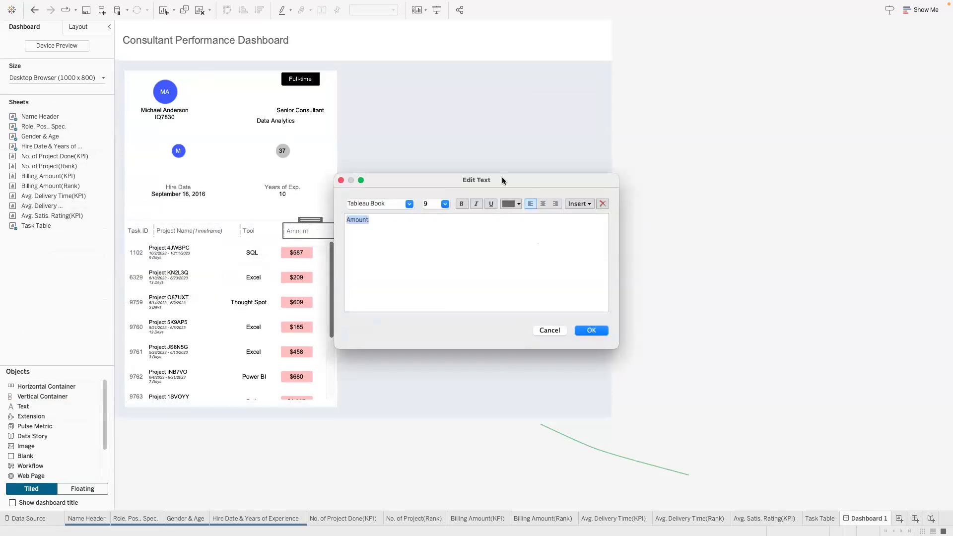
pyautogui.click(408, 201)
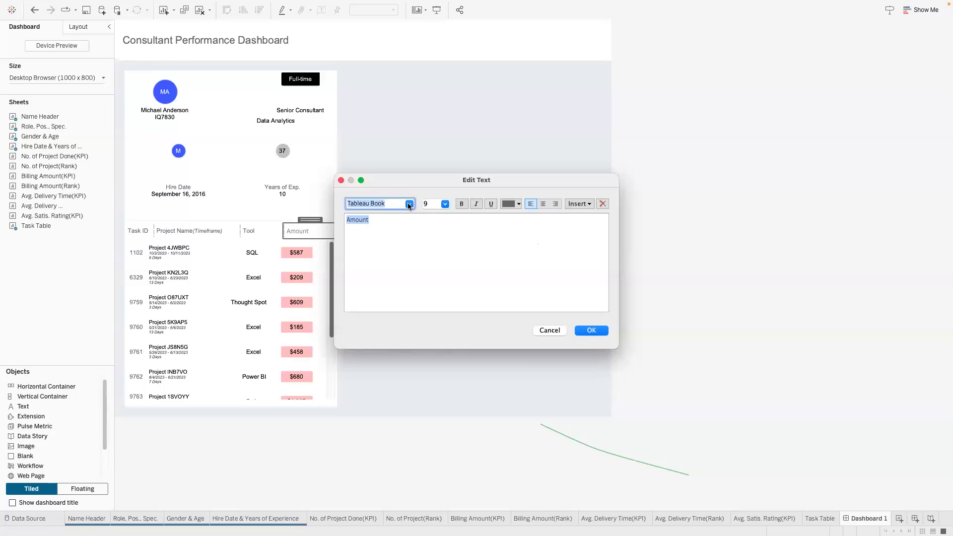
pyautogui.click(409, 204)
pyautogui.scroll(15, 385, 309)
pyautogui.click(383, 328)
pyautogui.click(585, 331)
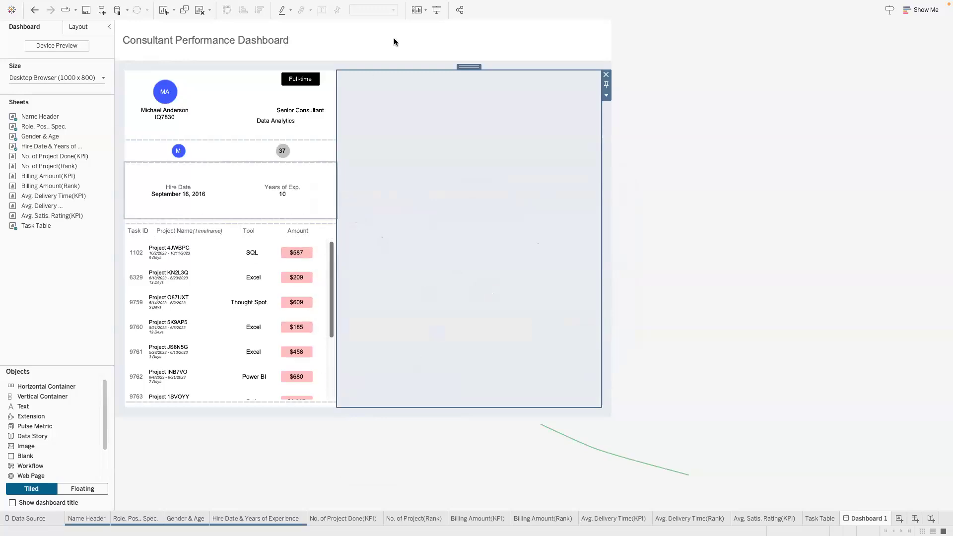
# - Set the right outer padding of the profile and task-table vertical container to 20, then select the empty horizontal container beside it
pyautogui.click(78, 28)
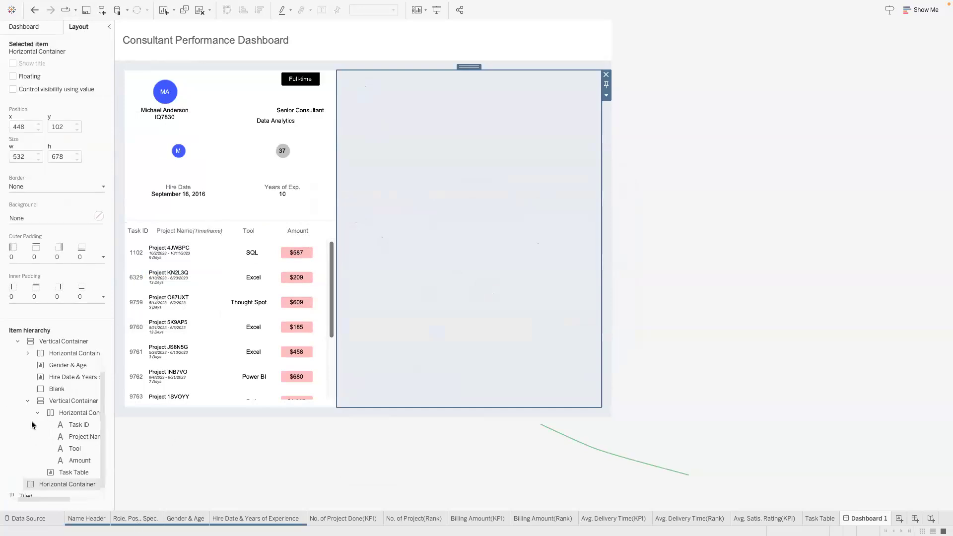
pyautogui.click(60, 400)
pyautogui.click(62, 353)
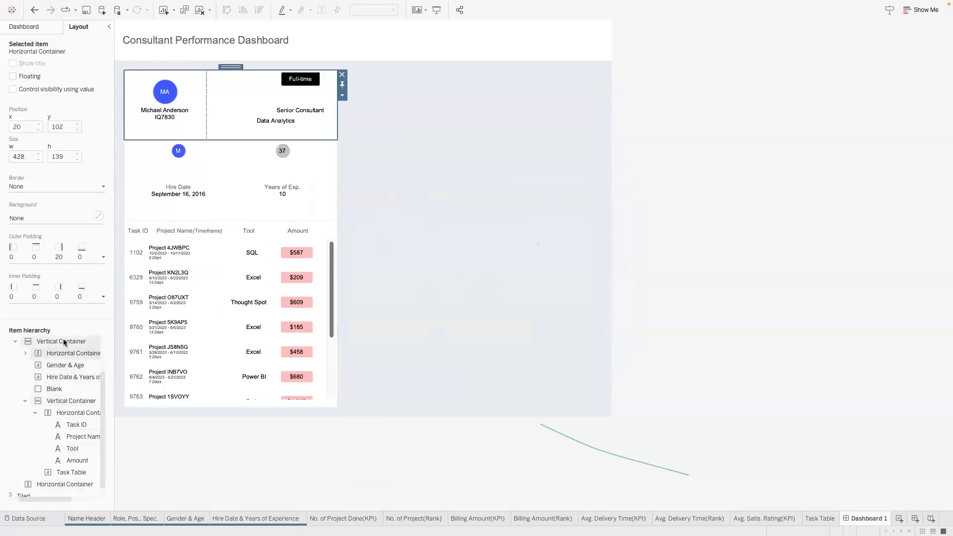
pyautogui.click(63, 342)
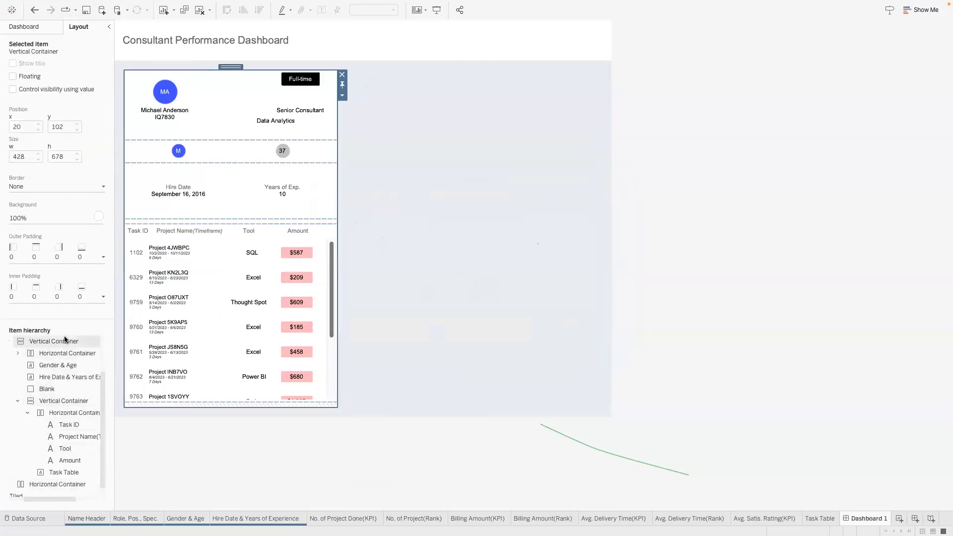
pyautogui.click(55, 252)
pyautogui.click(62, 316)
pyautogui.click(78, 313)
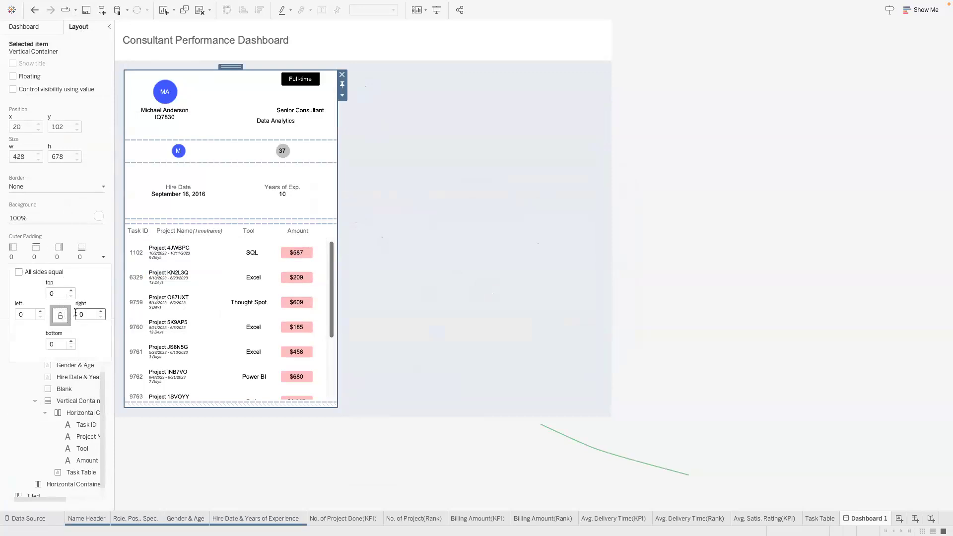
pyautogui.click(388, 174)
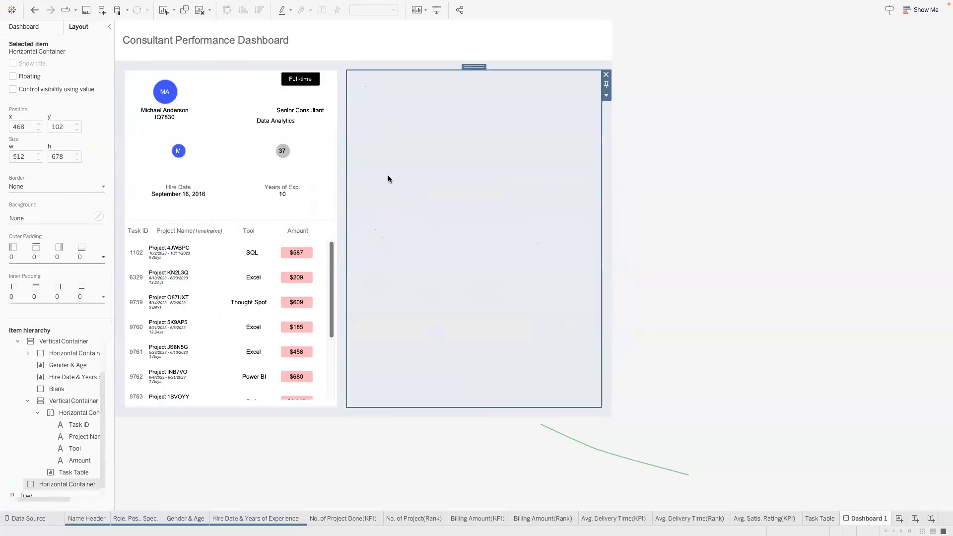
# - Narrow the profile and task-table column so the neighbouring container starts at about x 396, and narrow the Project Name header to fit
pyautogui.click(47, 27)
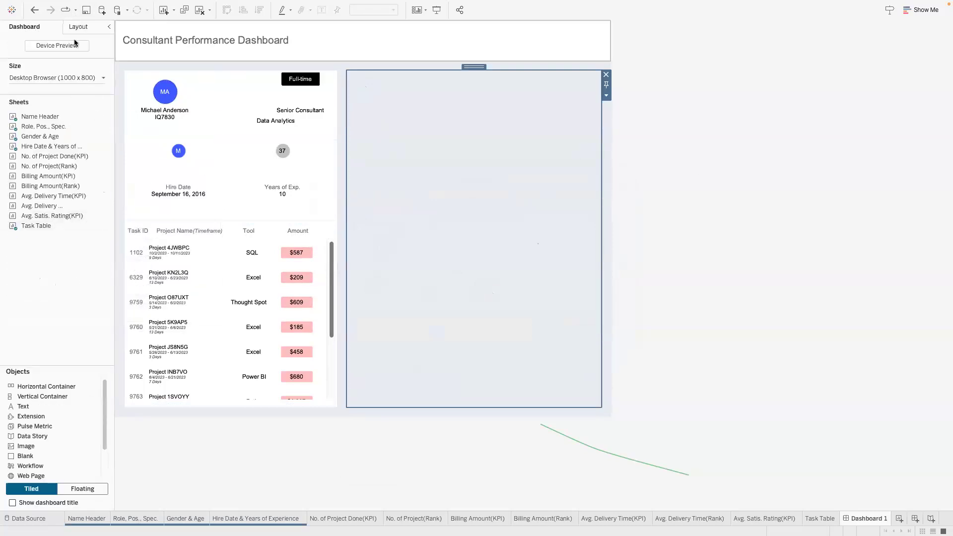
pyautogui.click(76, 77)
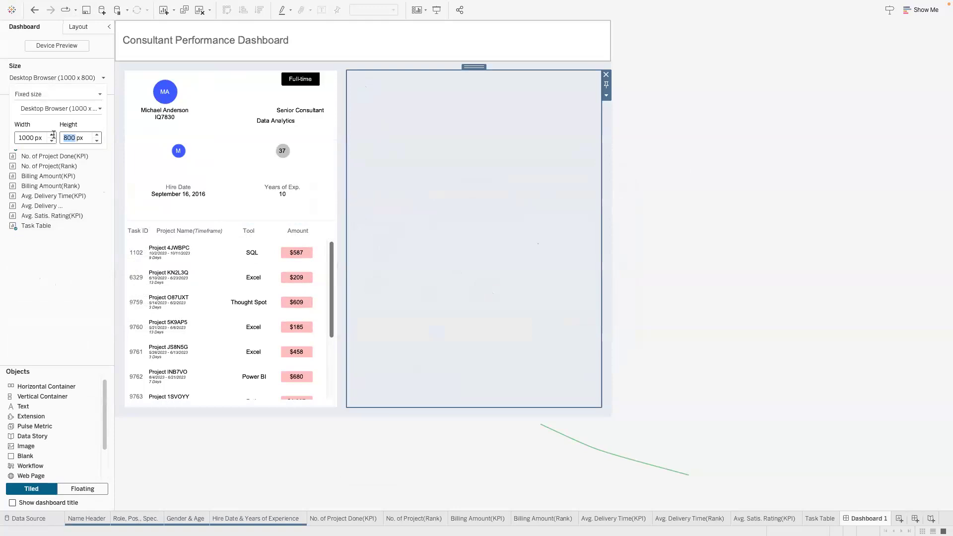
pyautogui.click(334, 124)
pyautogui.moveTo(334, 124); pyautogui.dragTo(311, 127)
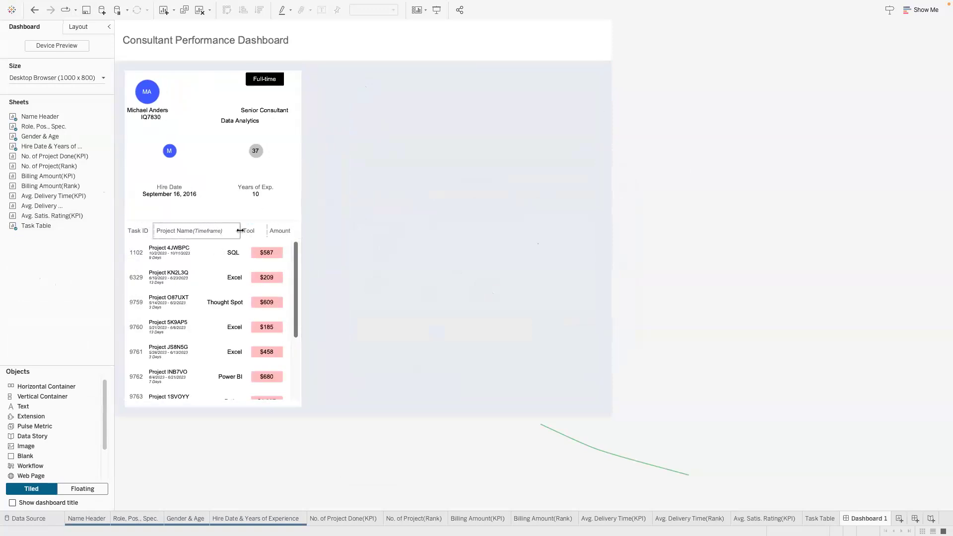
pyautogui.click(211, 231)
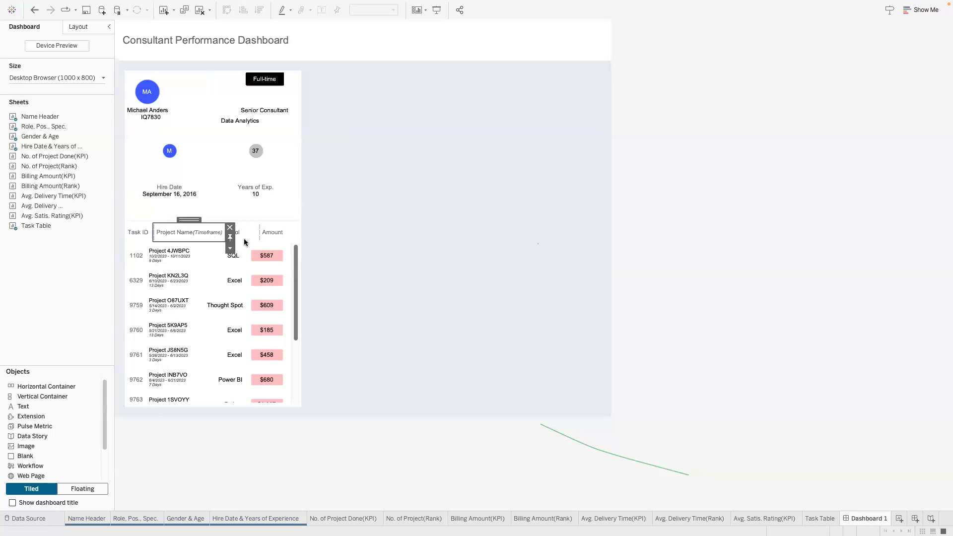
# - Set the "(Timeframe)" part of the Project Name header to font size 6
pyautogui.doubleClick(210, 231)
pyautogui.moveTo(391, 223); pyautogui.dragTo(379, 223)
pyautogui.click(431, 203)
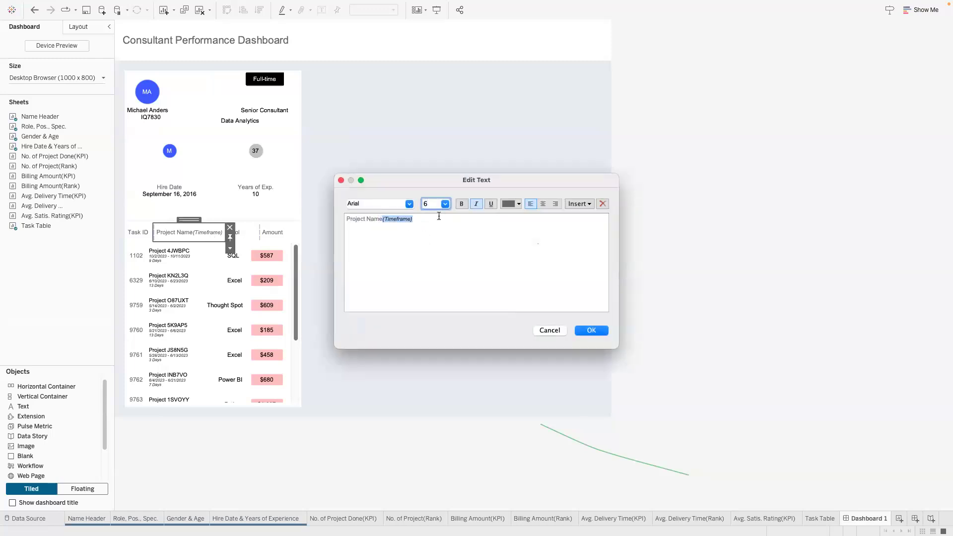
pyautogui.press('Return')
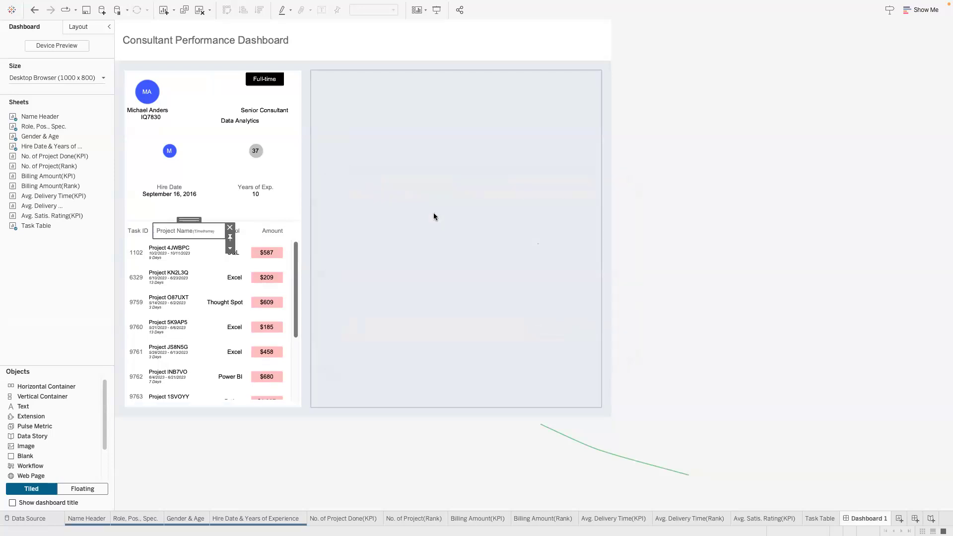
# - Set the "Project Name" part of the same header to font size 8, keeping "(Timeframe)" smaller
pyautogui.doubleClick(189, 229)
pyautogui.moveTo(411, 221); pyautogui.dragTo(332, 219)
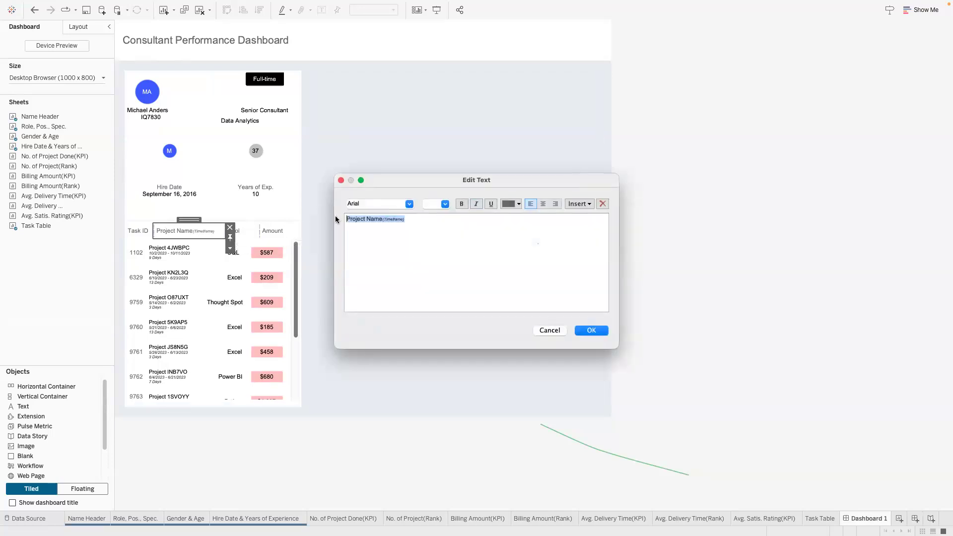
pyautogui.click(445, 205)
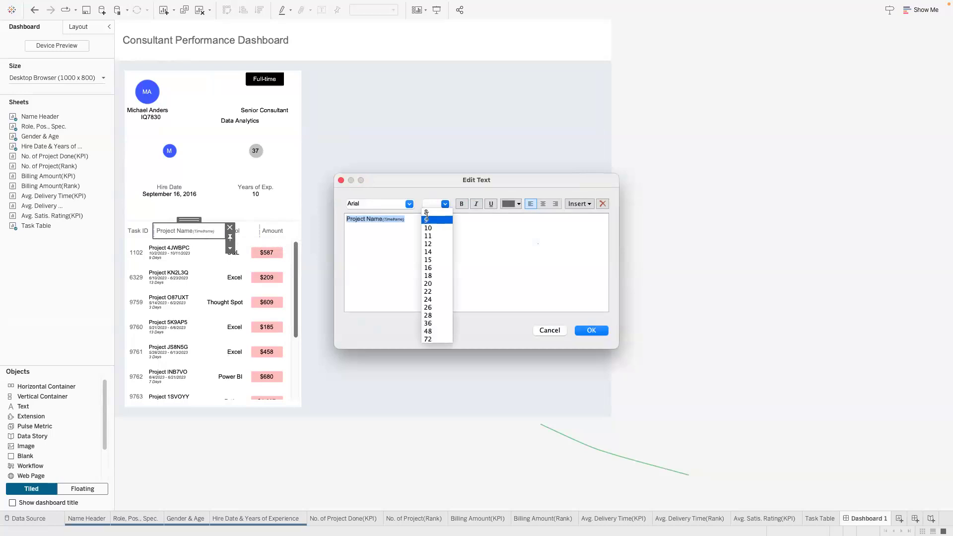
pyautogui.click(428, 220)
pyautogui.moveTo(382, 219); pyautogui.dragTo(336, 216)
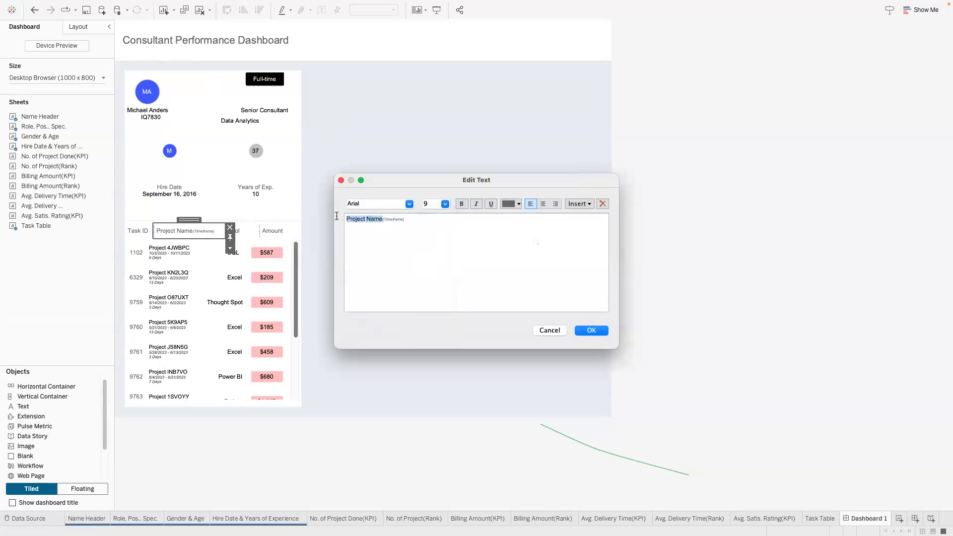
pyautogui.click(445, 205)
pyautogui.click(432, 215)
pyautogui.click(585, 332)
# - Reduce the font size of the Tool and Amount headers in the task table's header row
pyautogui.doubleClick(242, 229)
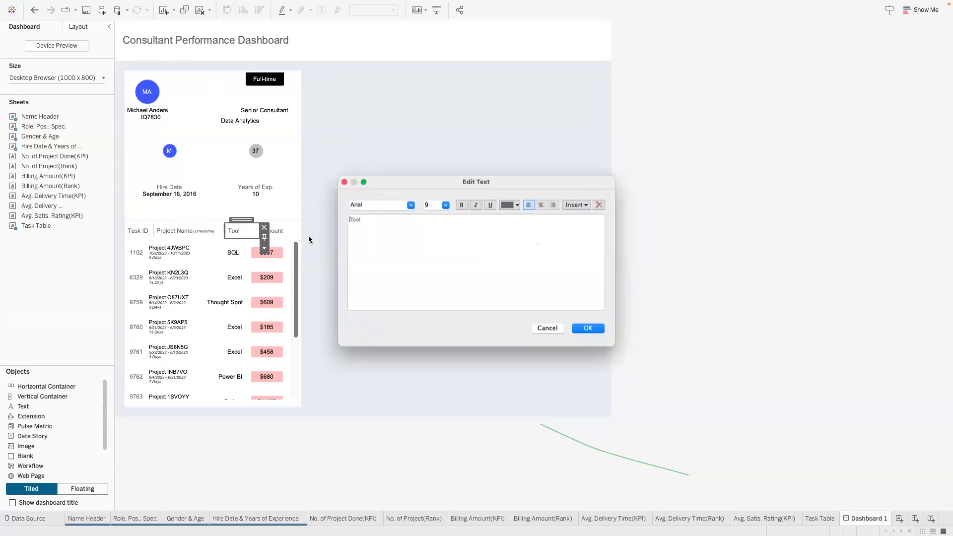
pyautogui.click(587, 330)
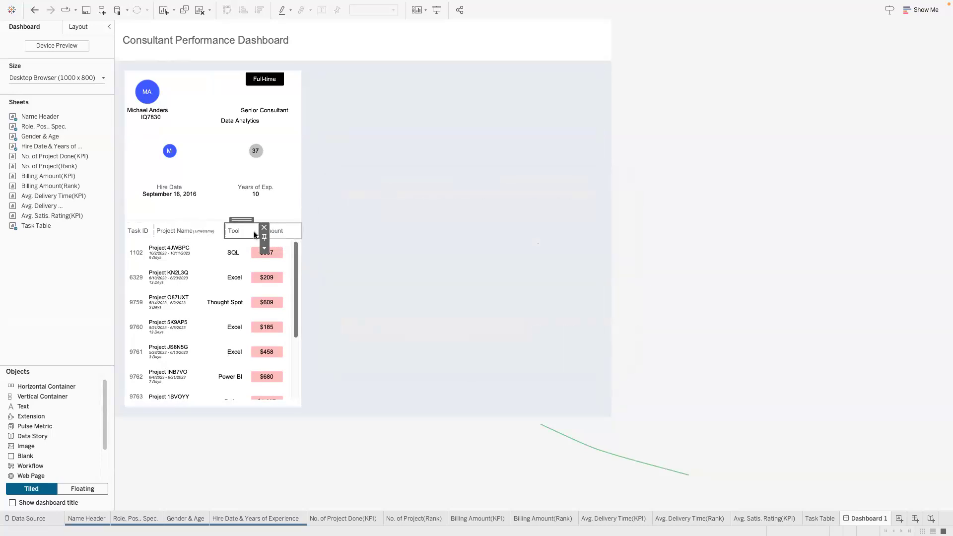
pyautogui.doubleClick(250, 234)
pyautogui.press('super+a')
pyautogui.click(426, 203)
pyautogui.press('Return')
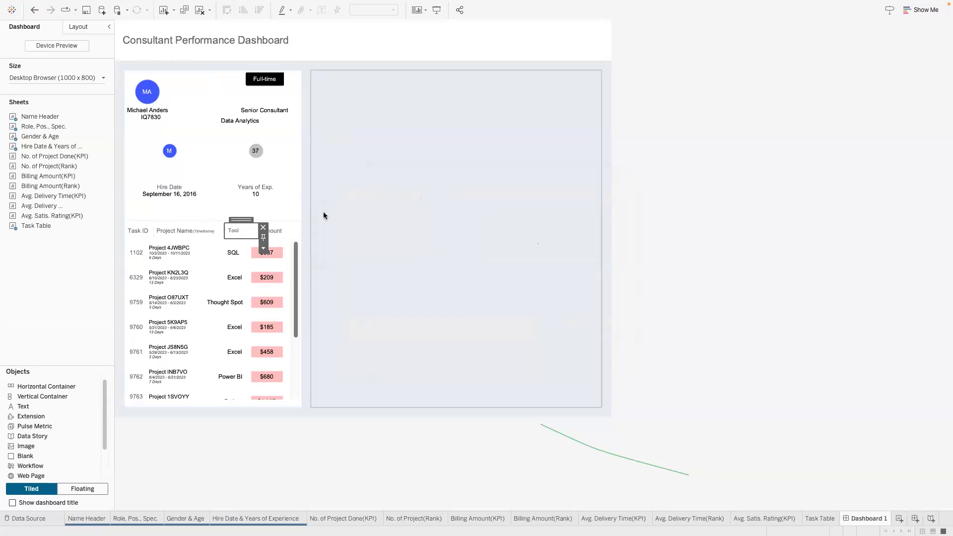
pyautogui.doubleClick(281, 232)
pyautogui.press('super+a')
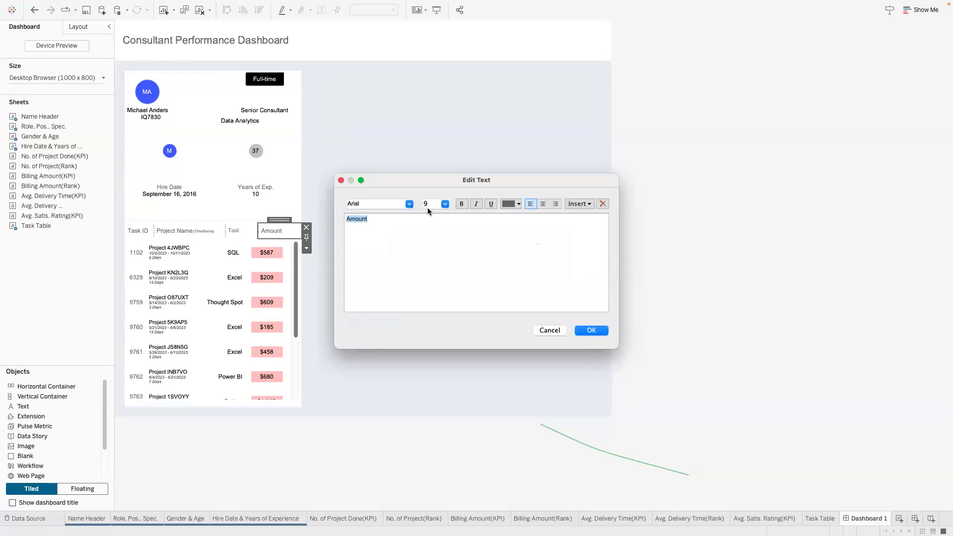
pyautogui.press('Return')
pyautogui.click(432, 188)
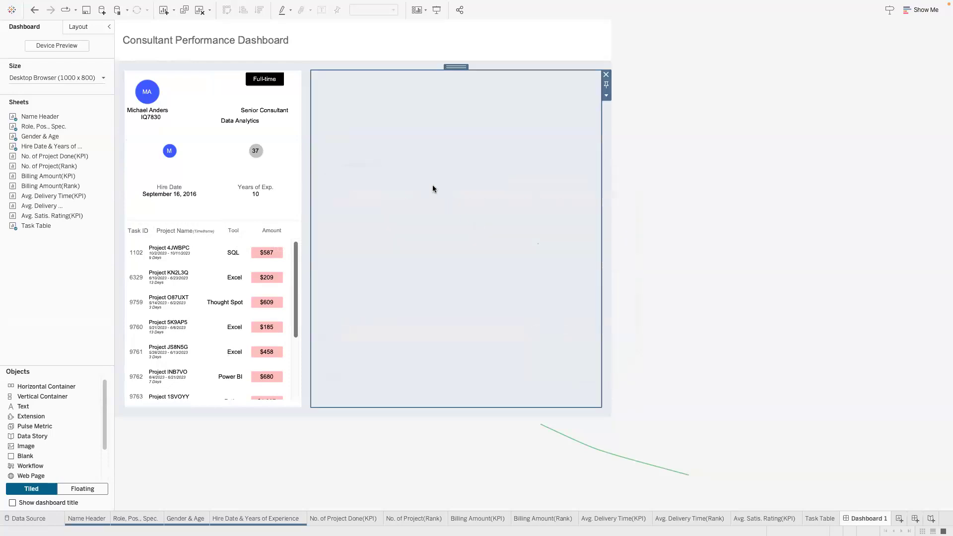
pyautogui.doubleClick(52, 156)
pyautogui.click(35, 11)
# - Add a vertical container to the KPI area and nest the empty horizontal container inside it
pyautogui.click(78, 26)
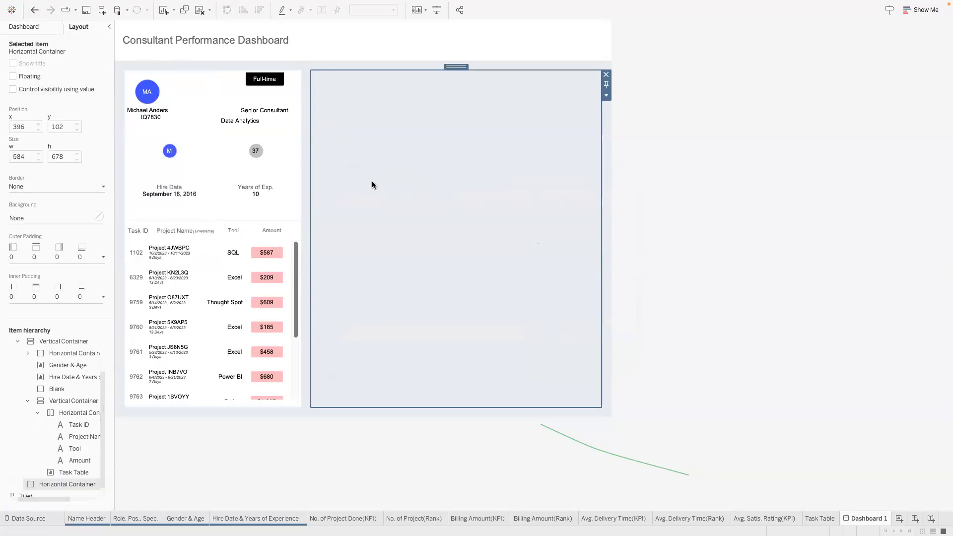
pyautogui.click(25, 26)
pyautogui.moveTo(42, 397); pyautogui.dragTo(314, 171)
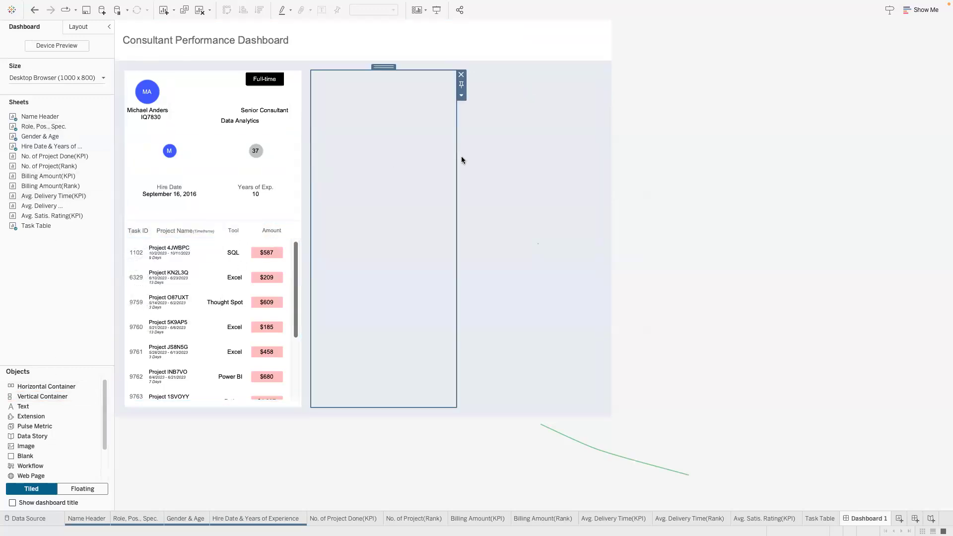
pyautogui.click(424, 115)
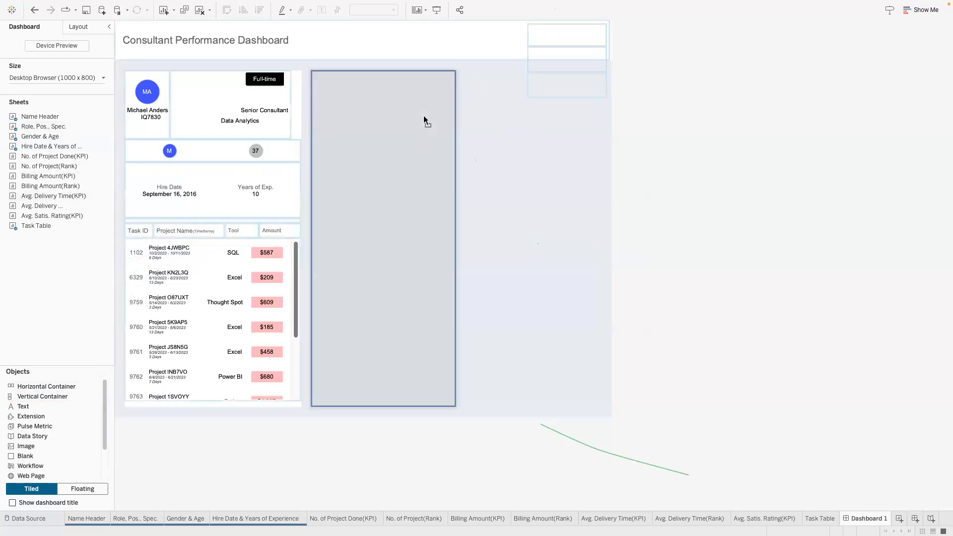
pyautogui.click(98, 27)
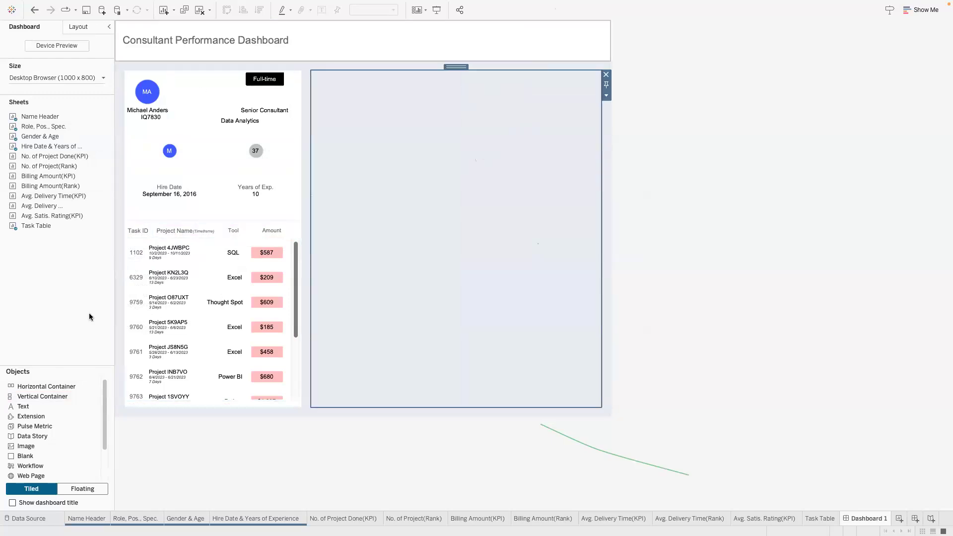
pyautogui.click(353, 220)
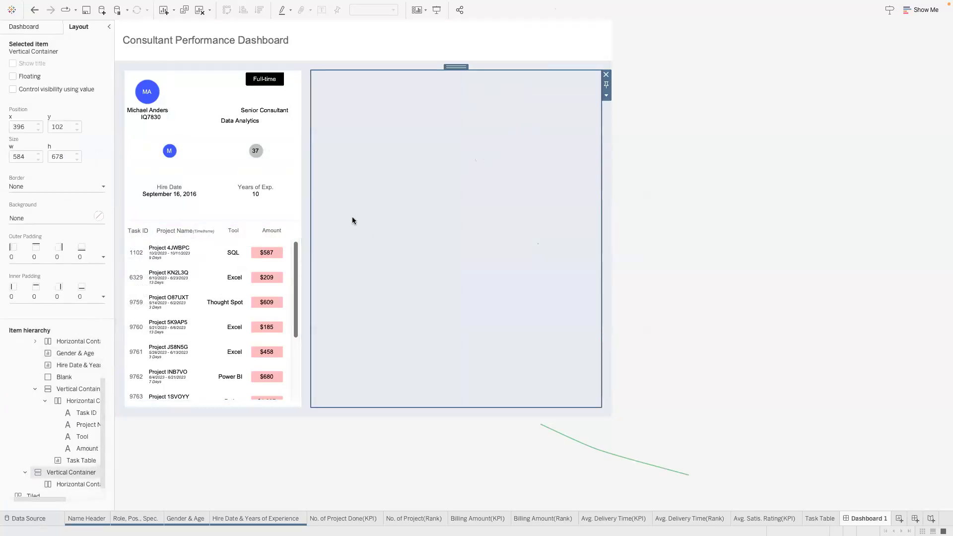
pyautogui.hscroll(1, 14, 413)
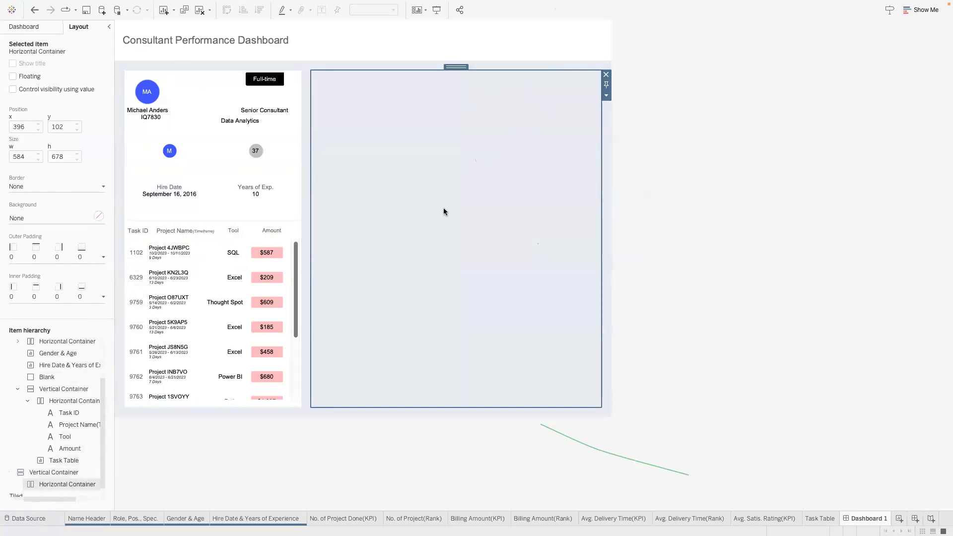
# - Add a vertical container inside the KPI area's horizontal container and set its background to white
pyautogui.click(40, 28)
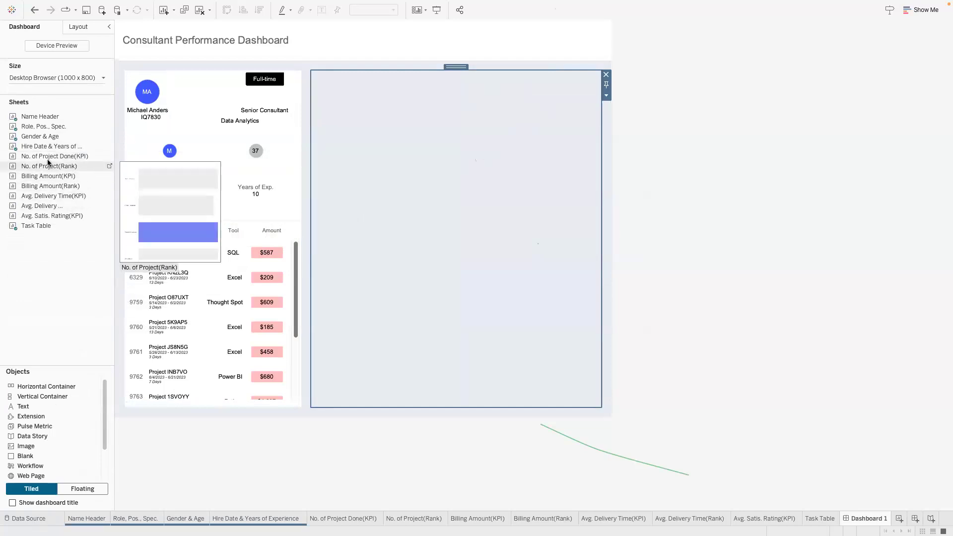
pyautogui.click(83, 28)
pyautogui.moveTo(66, 387); pyautogui.dragTo(56, 470)
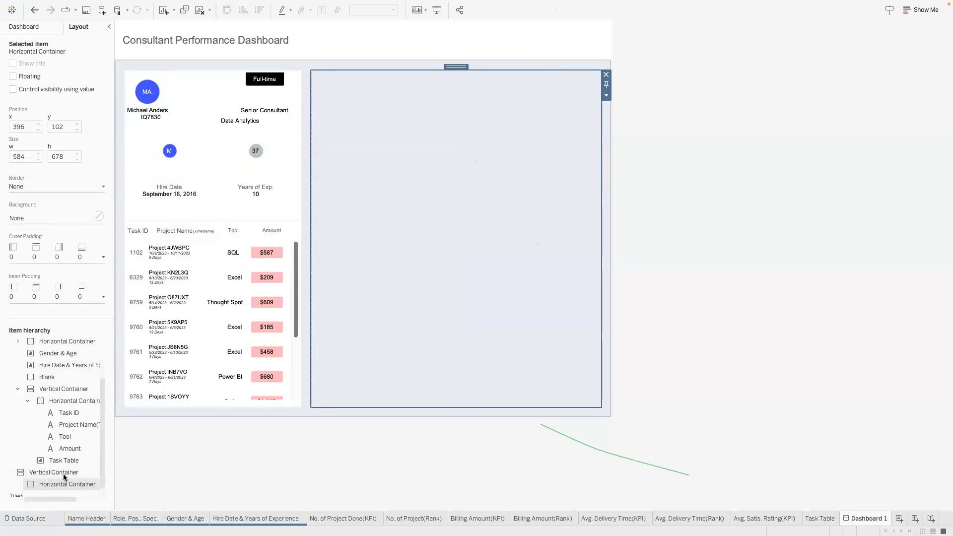
pyautogui.click(35, 31)
pyautogui.moveTo(42, 396); pyautogui.dragTo(349, 256)
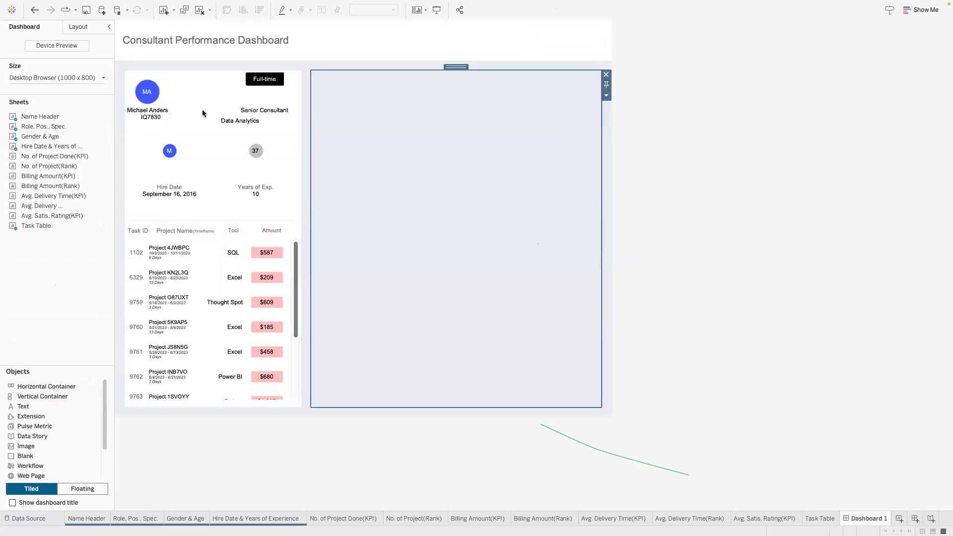
pyautogui.click(76, 29)
pyautogui.click(40, 216)
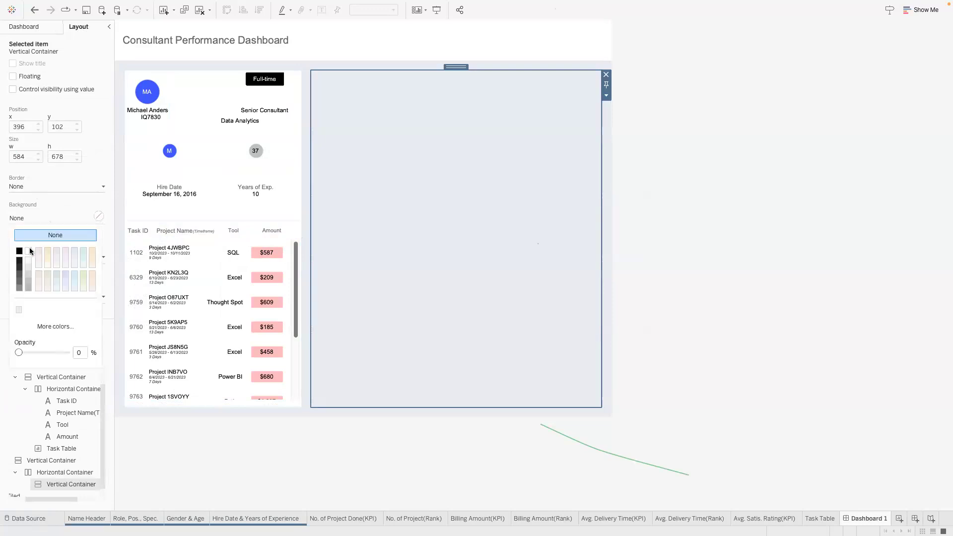
pyautogui.click(28, 251)
# - Add a second horizontal container below the white one in the KPI area and resize the upper row to about 274 px high
pyautogui.click(25, 29)
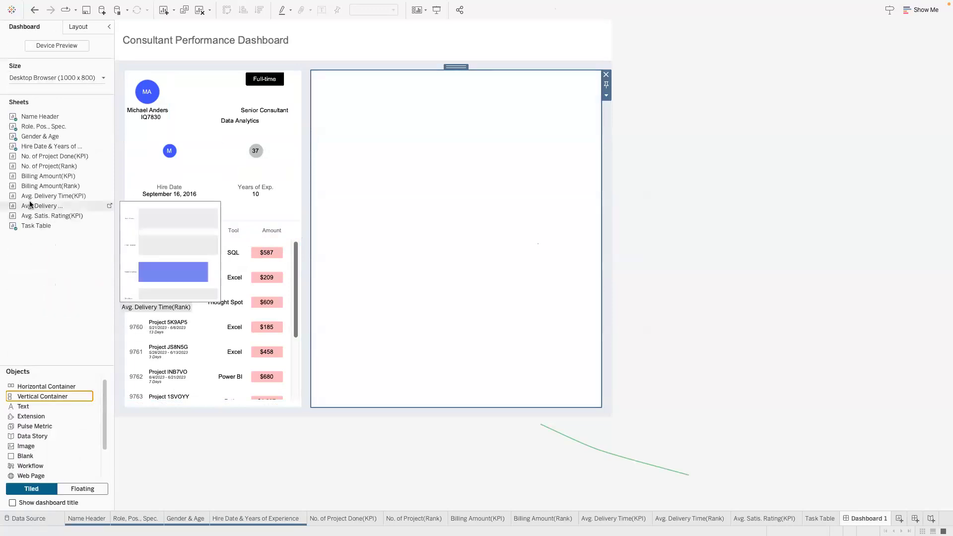
pyautogui.moveTo(45, 386); pyautogui.dragTo(388, 405)
pyautogui.moveTo(399, 238); pyautogui.dragTo(400, 172)
pyautogui.click(386, 135)
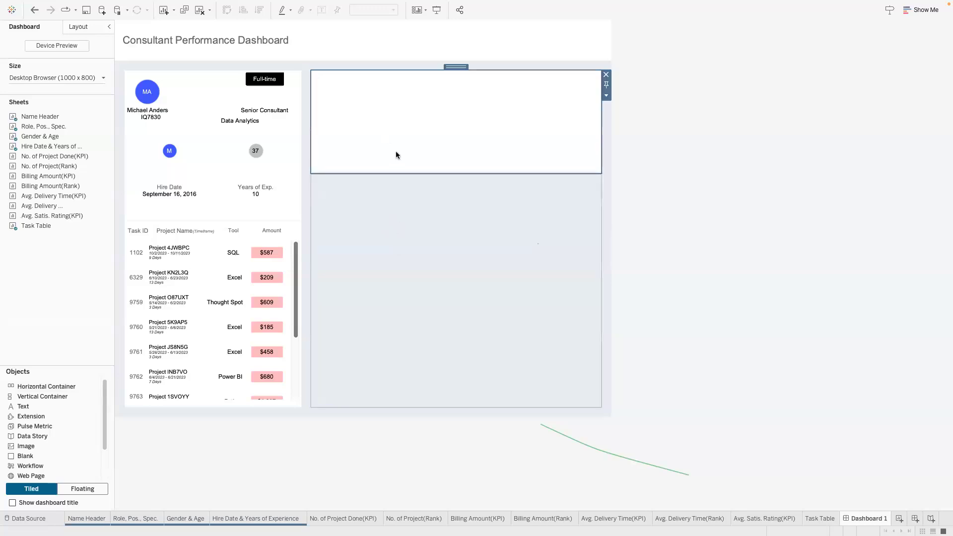
pyautogui.click(398, 175)
pyautogui.moveTo(396, 203); pyautogui.dragTo(397, 207)
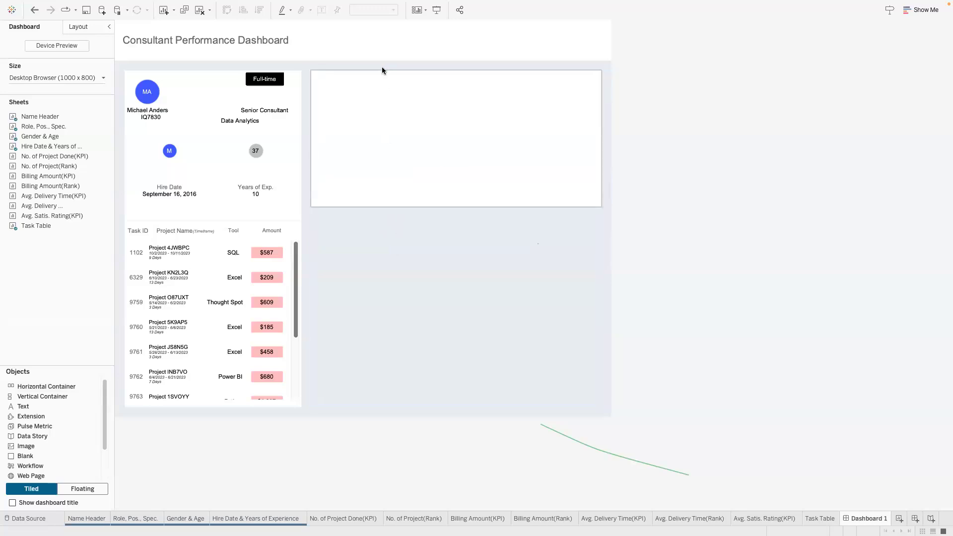
# - Place the No. of Project Done(KPI) sheet in the white vertical container with the No. of Project(Rank) sheet stacked beneath it
pyautogui.click(383, 80)
pyautogui.moveTo(76, 156); pyautogui.dragTo(359, 97)
pyautogui.moveTo(50, 165); pyautogui.dragTo(564, 123)
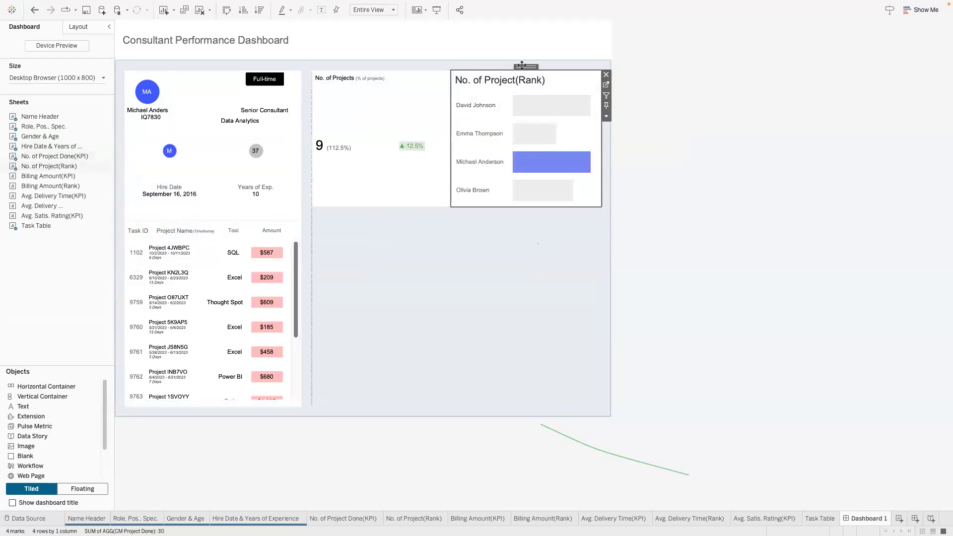
pyautogui.moveTo(521, 65); pyautogui.dragTo(435, 192)
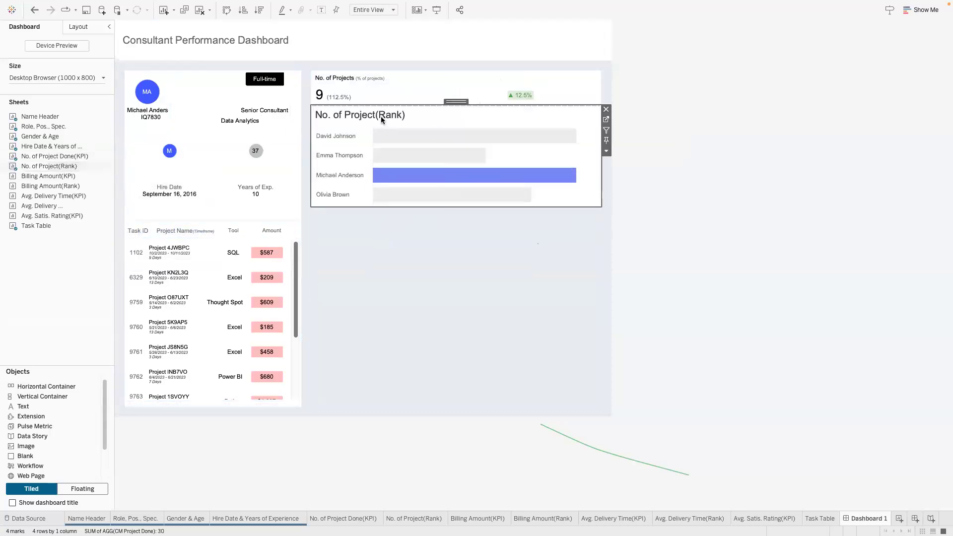
# - Hide the No. of Project(Rank) sheet's title and make the No. of Projects KPI above it taller
pyautogui.rightClick(381, 117)
pyautogui.click(406, 141)
pyautogui.moveTo(544, 111); pyautogui.dragTo(549, 154)
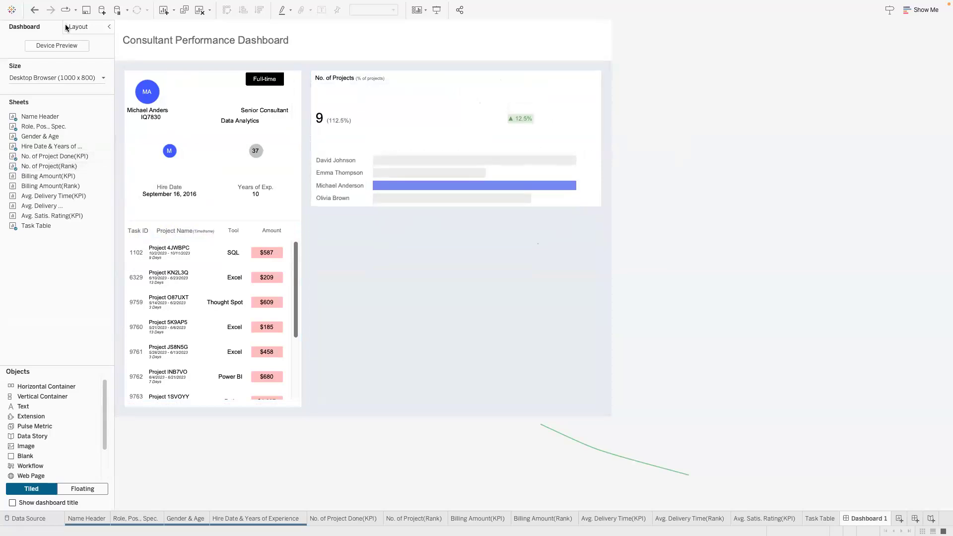
# - Set the right outer padding of the project KPI vertical container to 20, then select its parent horizontal container
pyautogui.click(79, 27)
pyautogui.click(64, 463)
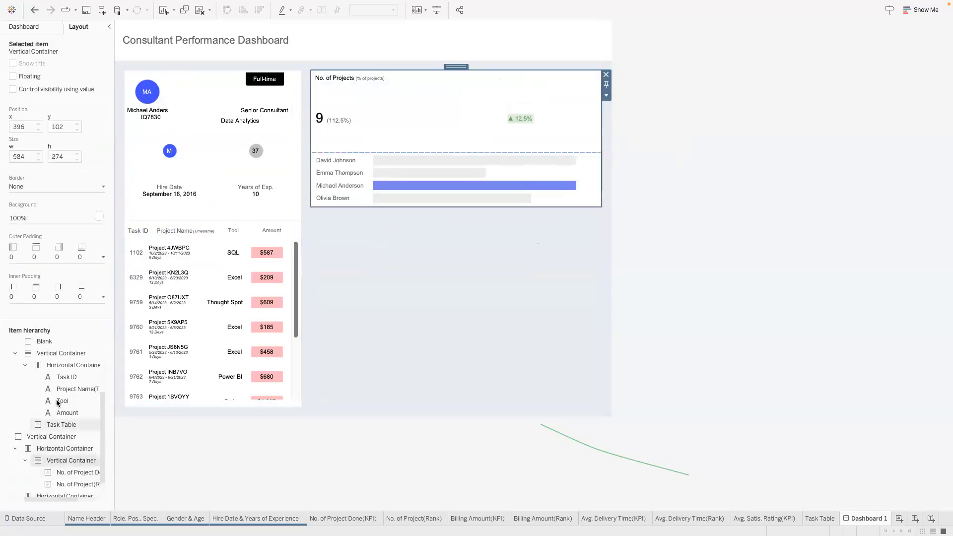
pyautogui.click(47, 259)
pyautogui.click(77, 314)
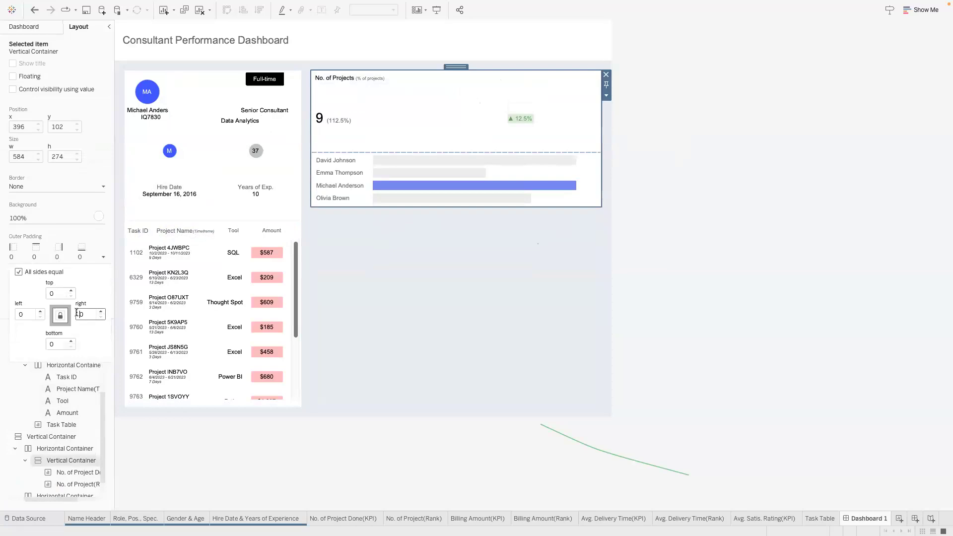
pyautogui.write('2')
pyautogui.press('Return')
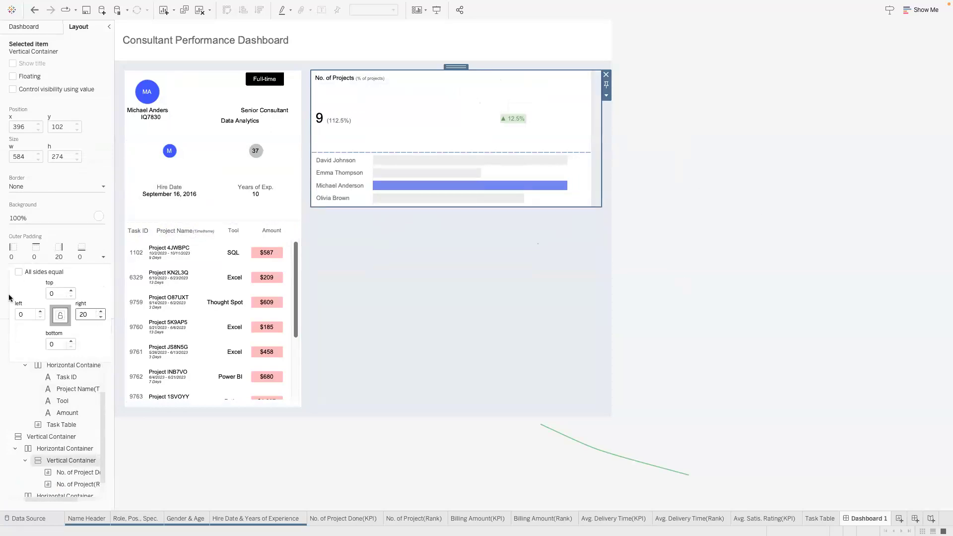
pyautogui.click(36, 448)
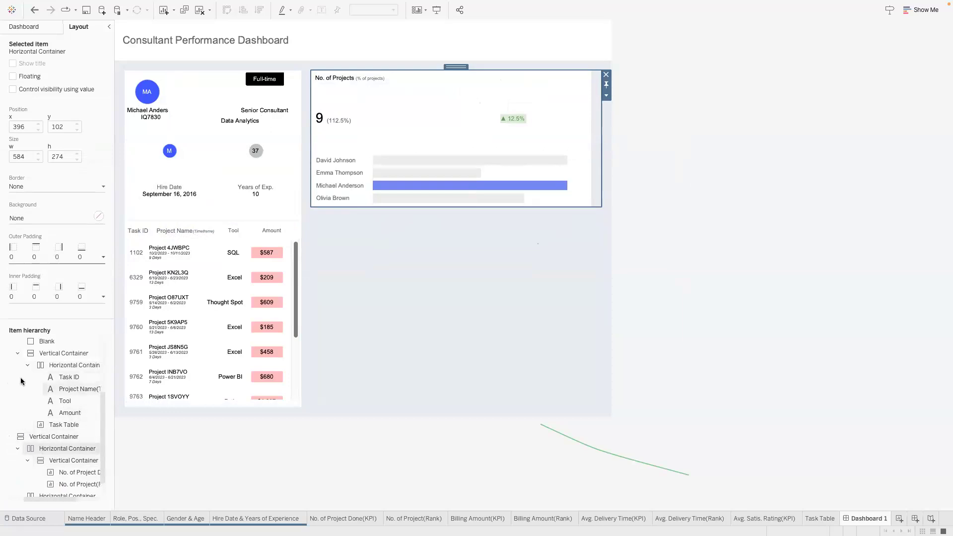
pyautogui.click(31, 28)
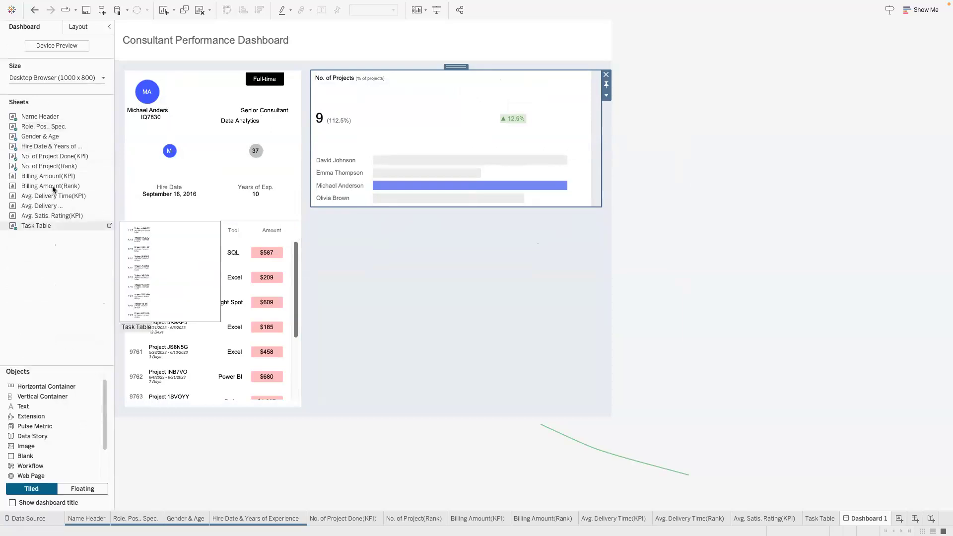
# - Try to add a vertical container beside the No. of Projects card in the upper KPI row
pyautogui.moveTo(35, 388); pyautogui.dragTo(51, 80)
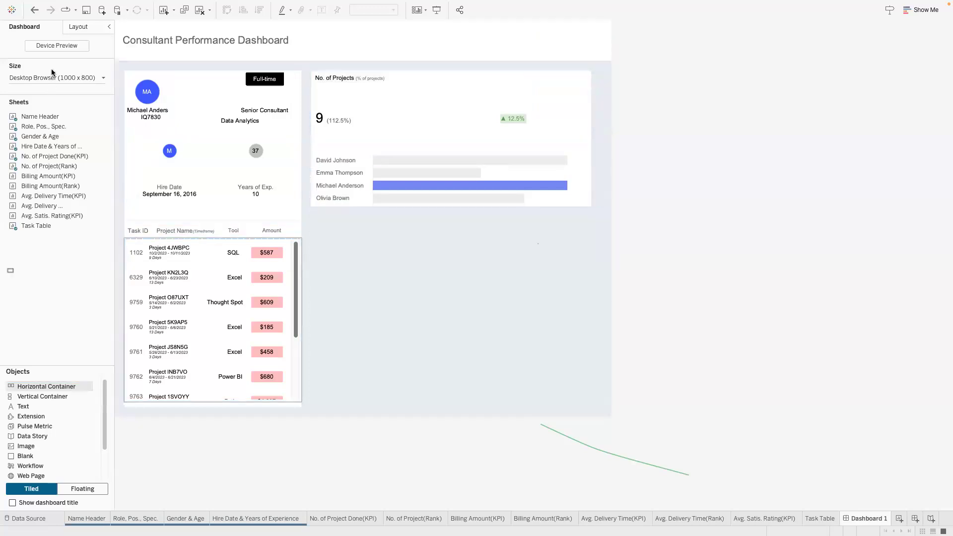
pyautogui.click(79, 27)
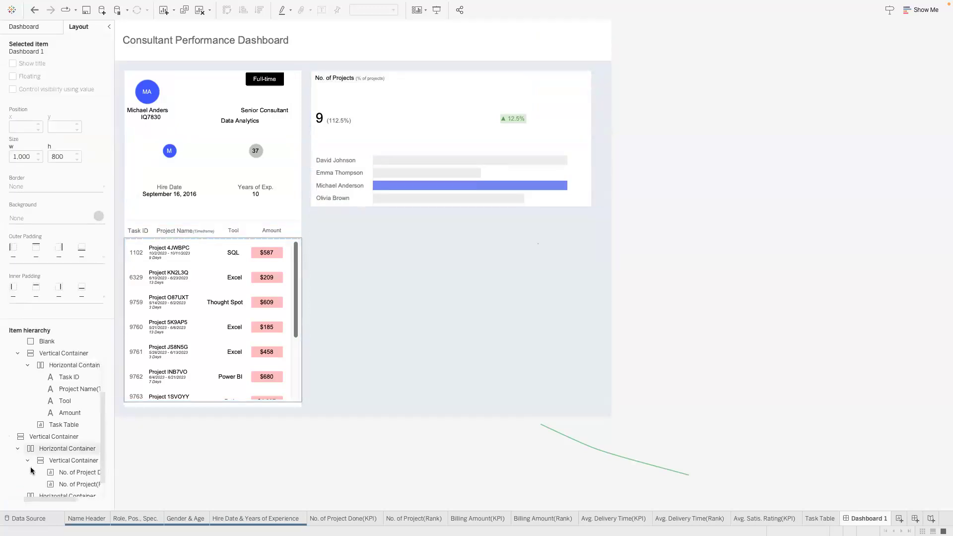
pyautogui.click(53, 449)
pyautogui.click(57, 460)
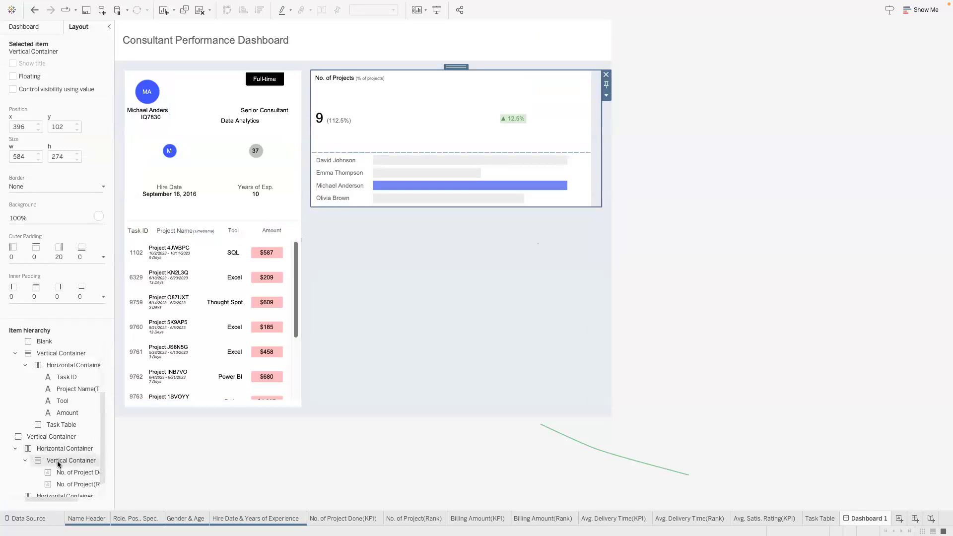
pyautogui.click(54, 493)
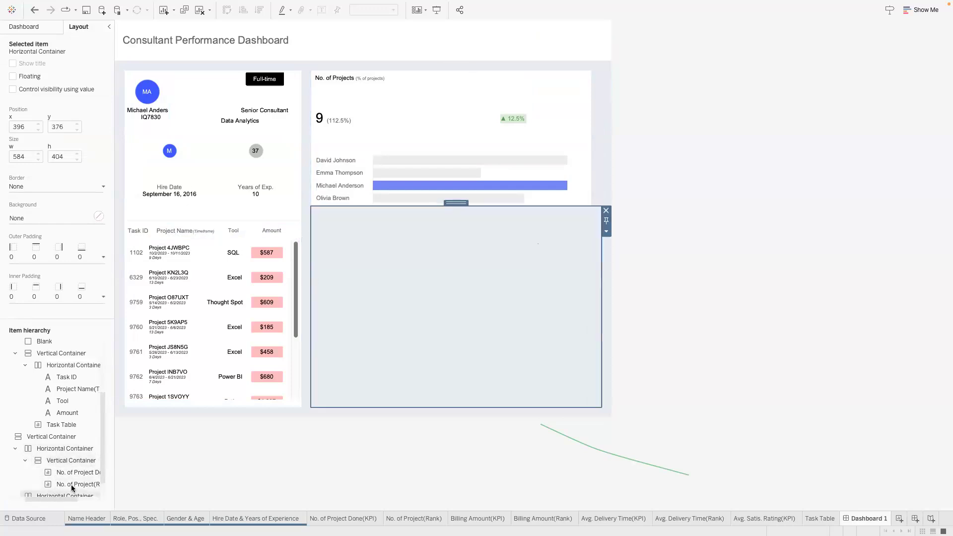
pyautogui.click(43, 28)
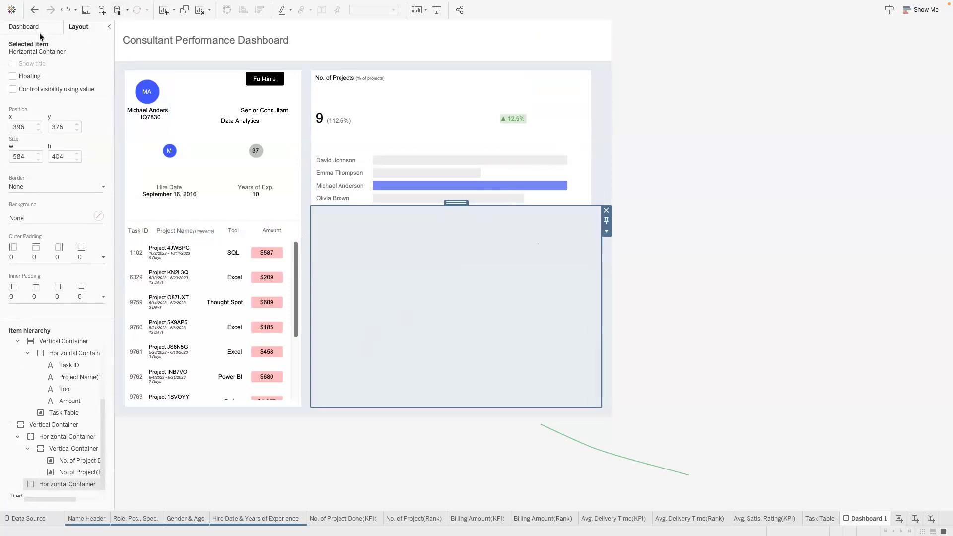
pyautogui.moveTo(34, 396); pyautogui.dragTo(592, 118)
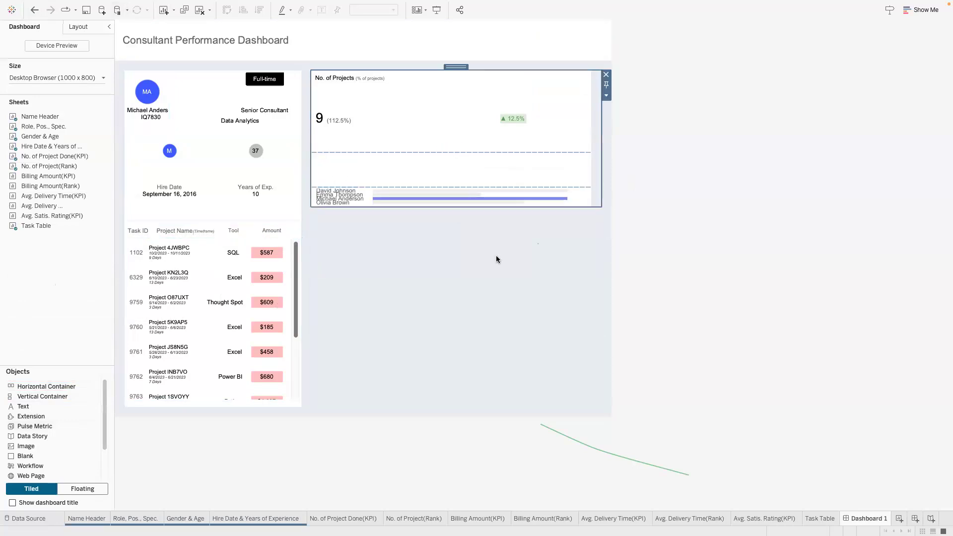
pyautogui.moveTo(35, 396); pyautogui.dragTo(598, 118)
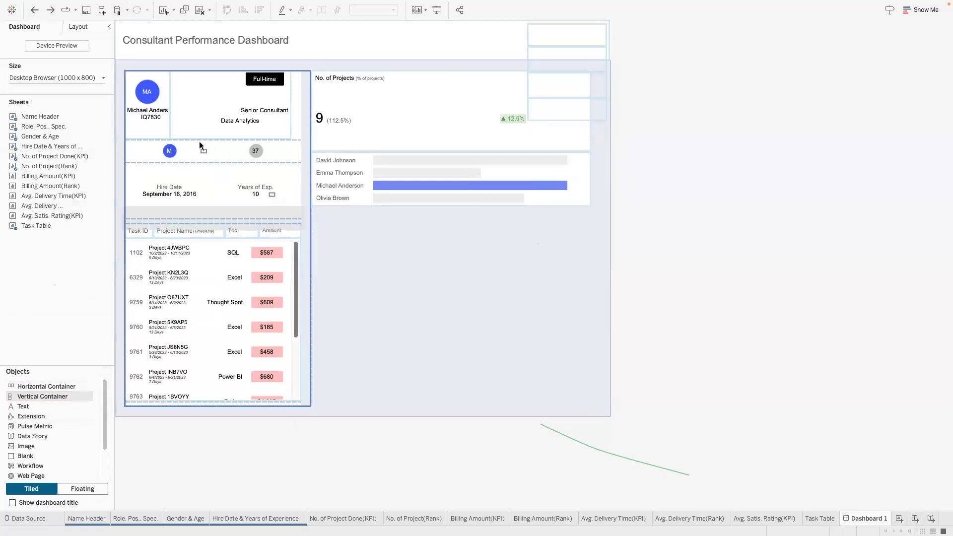
# - Set the KPI area's outer vertical container to 75 top and bottom inner padding, and shrink its upper row to about 223 px high
pyautogui.click(79, 27)
pyautogui.click(42, 447)
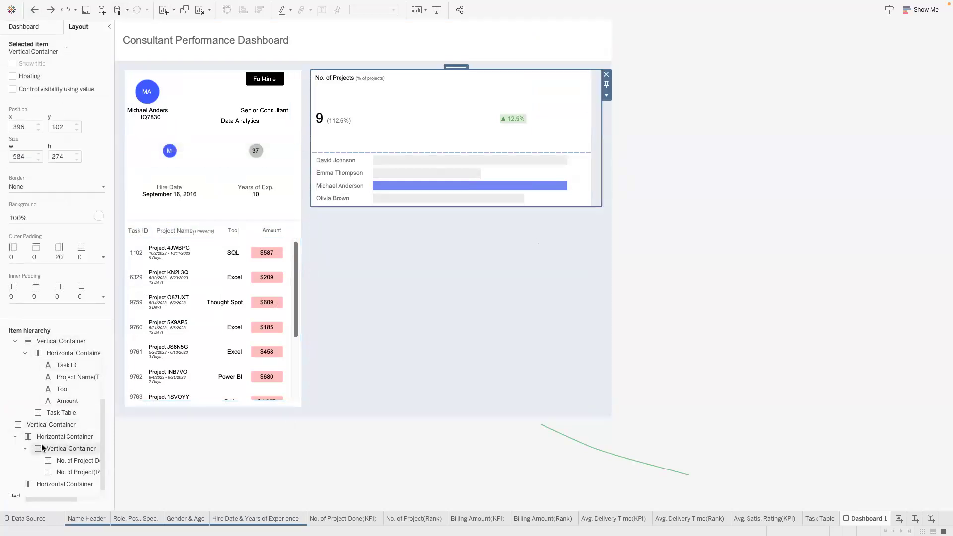
pyautogui.click(44, 438)
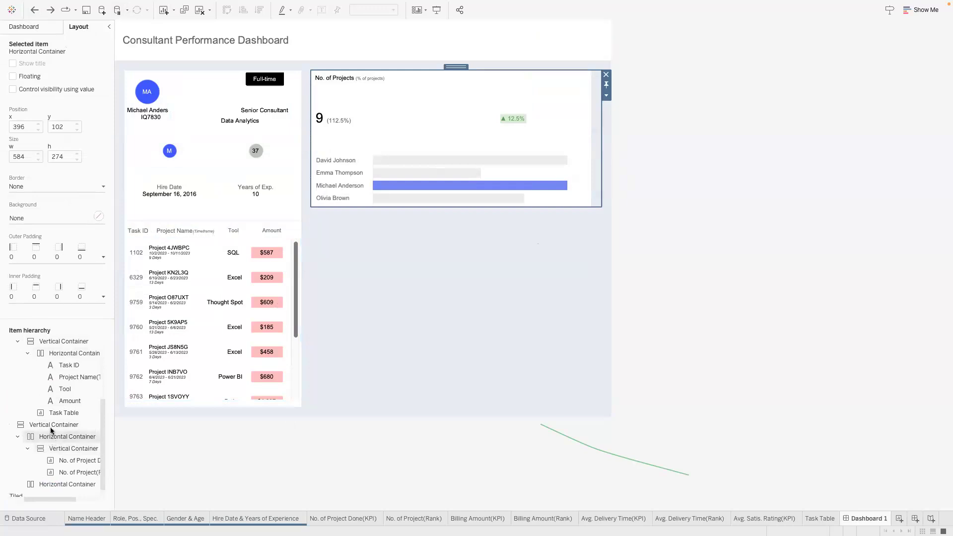
pyautogui.click(51, 426)
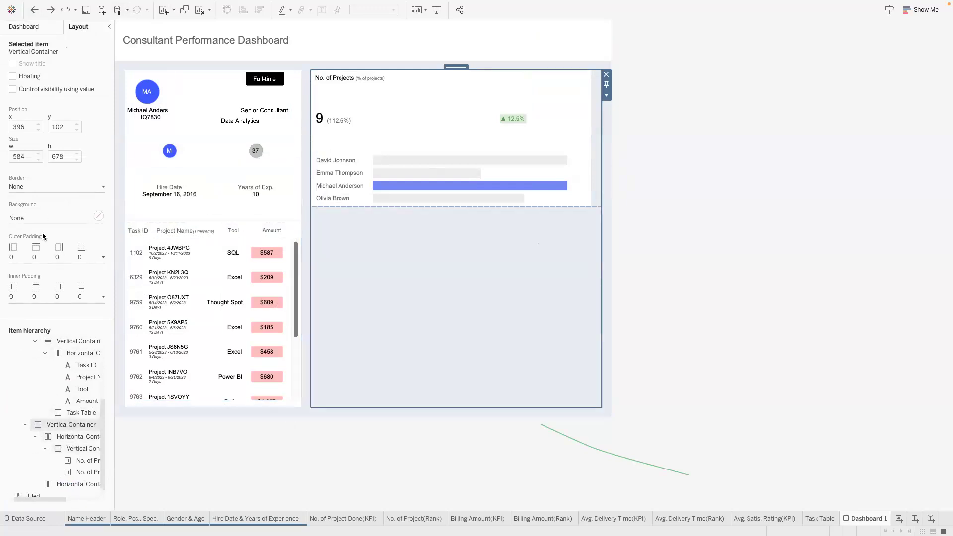
pyautogui.click(47, 298)
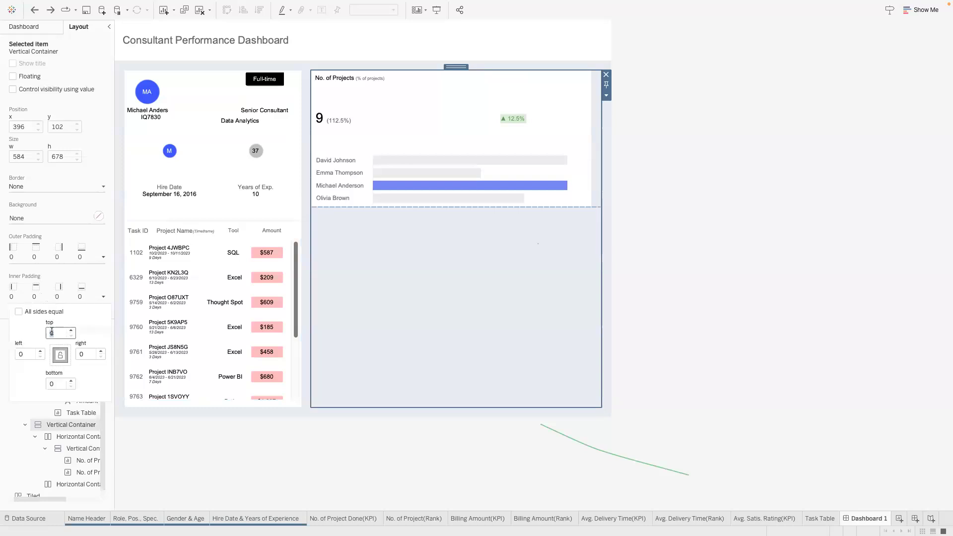
pyautogui.write('75')
pyautogui.click(45, 385)
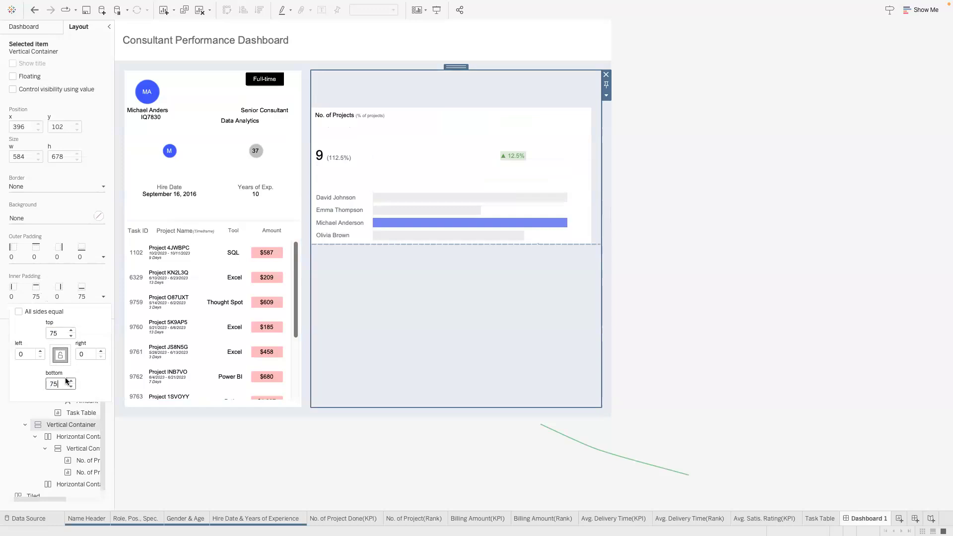
pyautogui.click(390, 340)
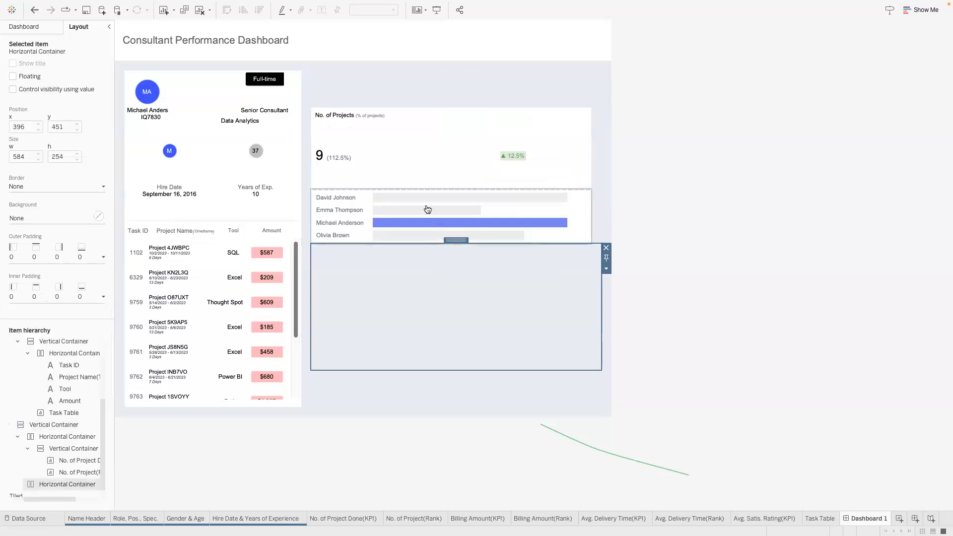
pyautogui.moveTo(426, 189); pyautogui.dragTo(404, 271)
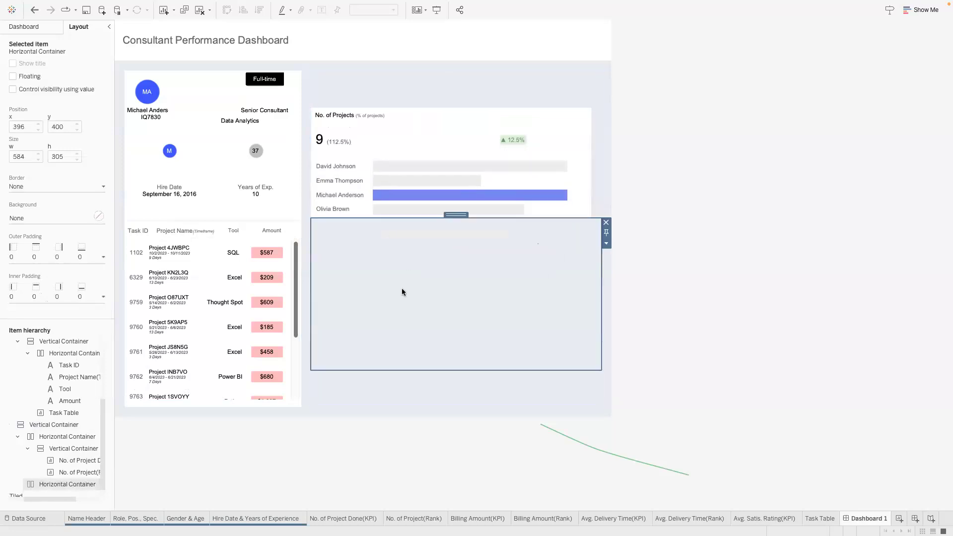
# - Set only the right outer padding of the upper row's horizontal container to 10, with the sides unlinked
pyautogui.click(67, 435)
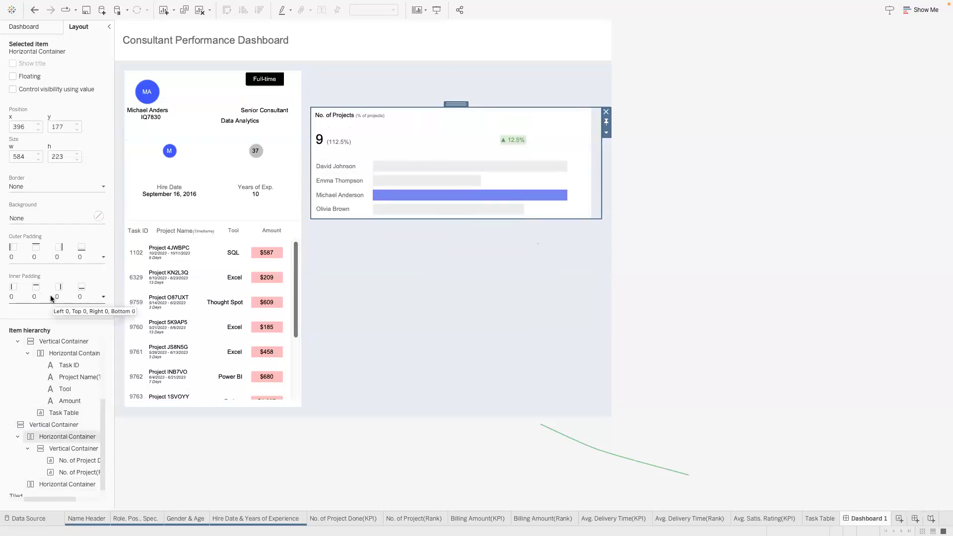
pyautogui.click(51, 449)
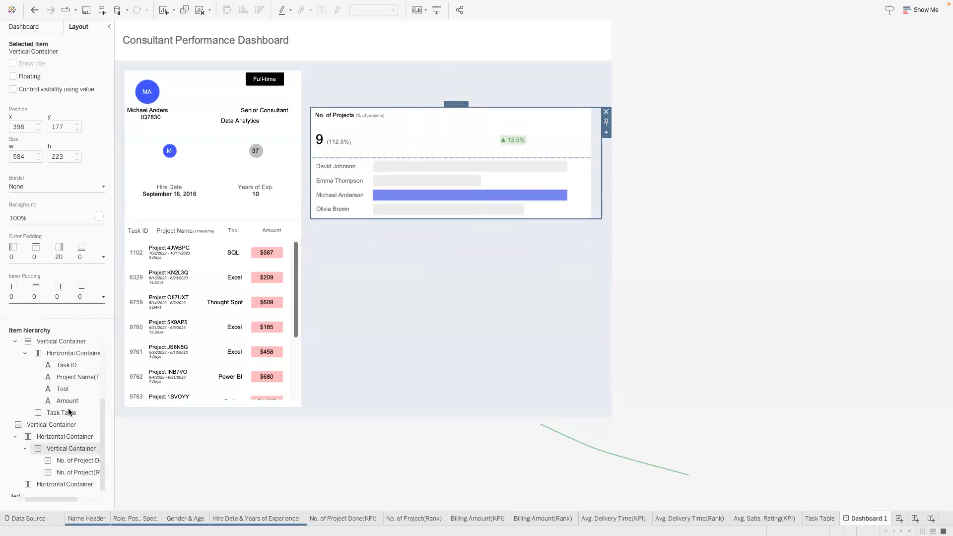
pyautogui.click(67, 437)
pyautogui.click(68, 262)
pyautogui.click(77, 311)
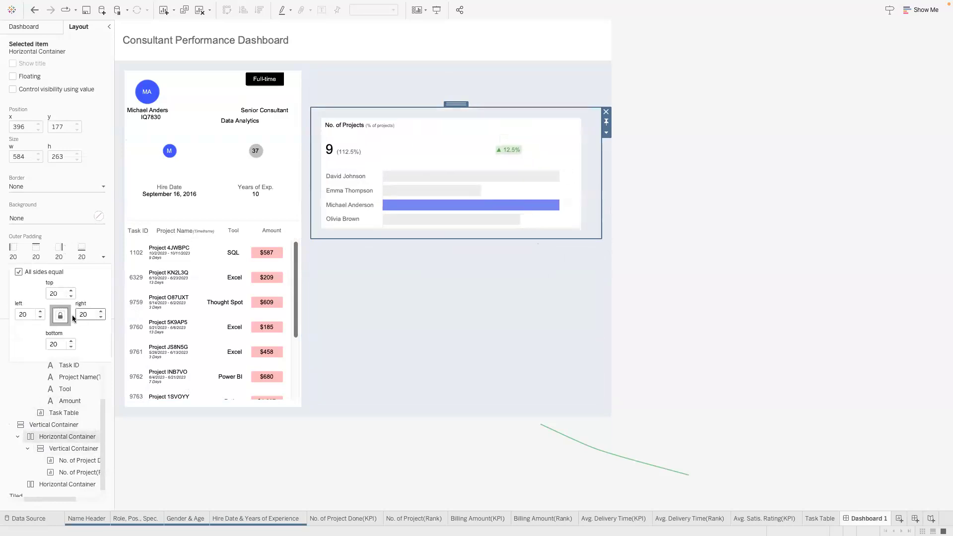
pyautogui.click(70, 312)
pyautogui.write('1')
pyautogui.click(37, 54)
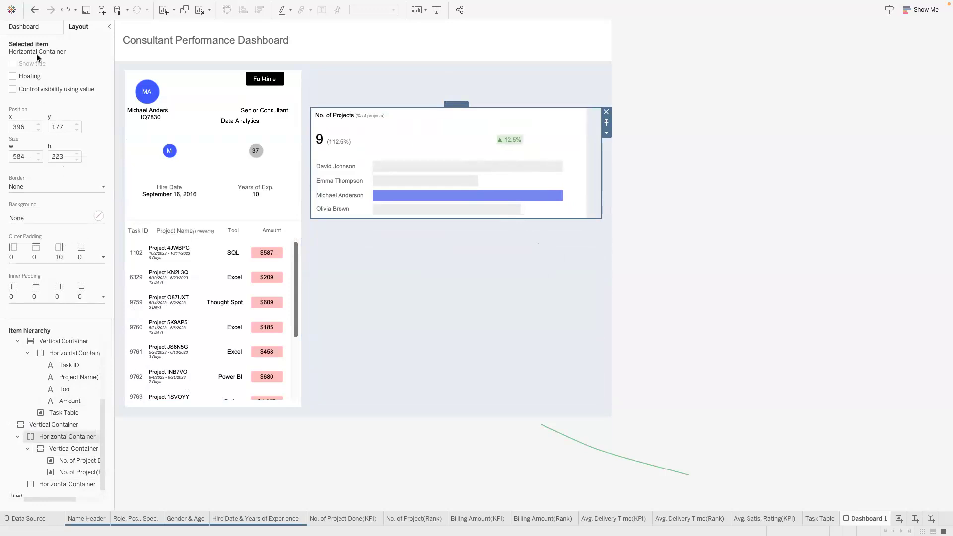
# - Add a vertical container beside the No. of Projects card in the upper row and place the Billing Amount(KPI) sheet in it
pyautogui.click(37, 29)
pyautogui.moveTo(47, 386); pyautogui.dragTo(591, 144)
pyautogui.moveTo(410, 128); pyautogui.dragTo(454, 132)
pyautogui.moveTo(48, 175); pyautogui.dragTo(502, 140)
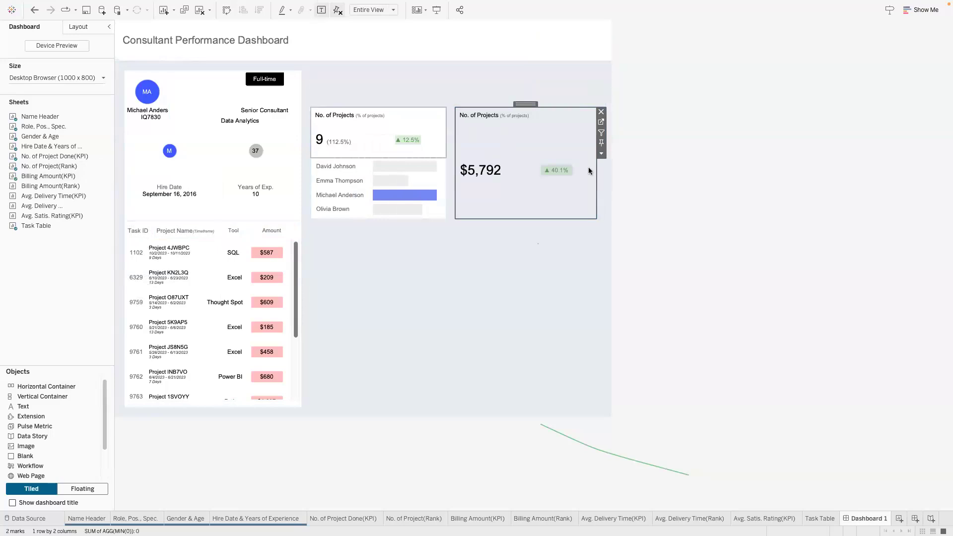
# - Change the Billing Amount(KPI) sheet's title to "Total Billing Amount" and enlarge its font
pyautogui.doubleClick(513, 118)
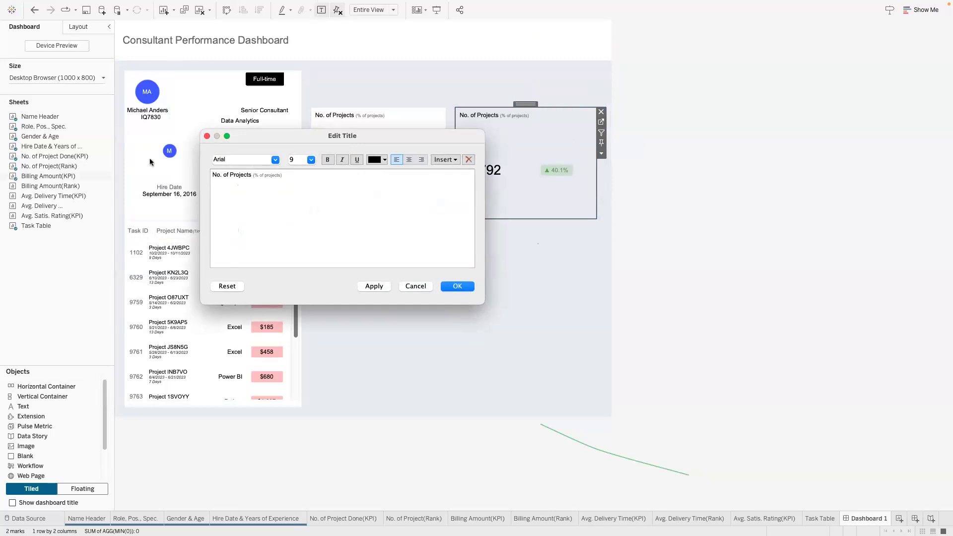
pyautogui.moveTo(308, 175); pyautogui.dragTo(91, 164)
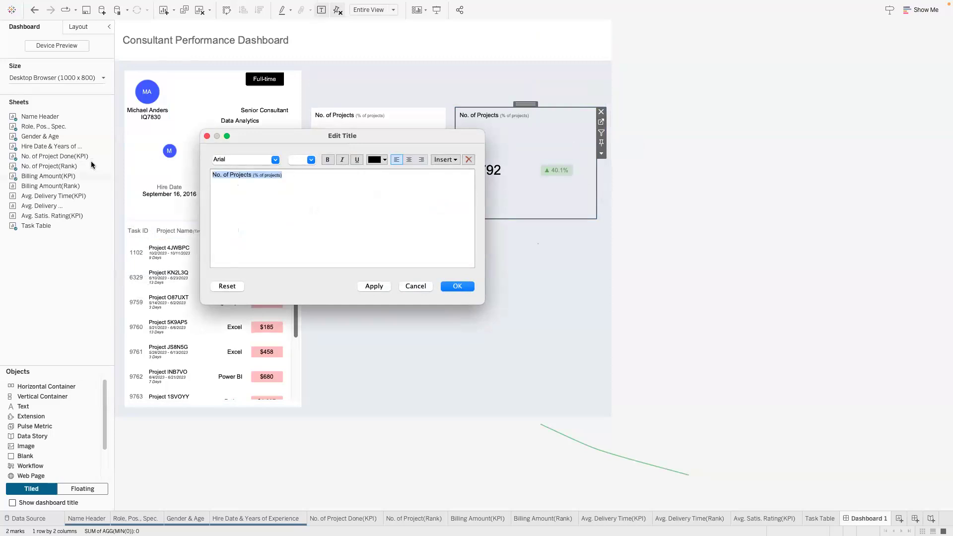
pyautogui.write('TO')
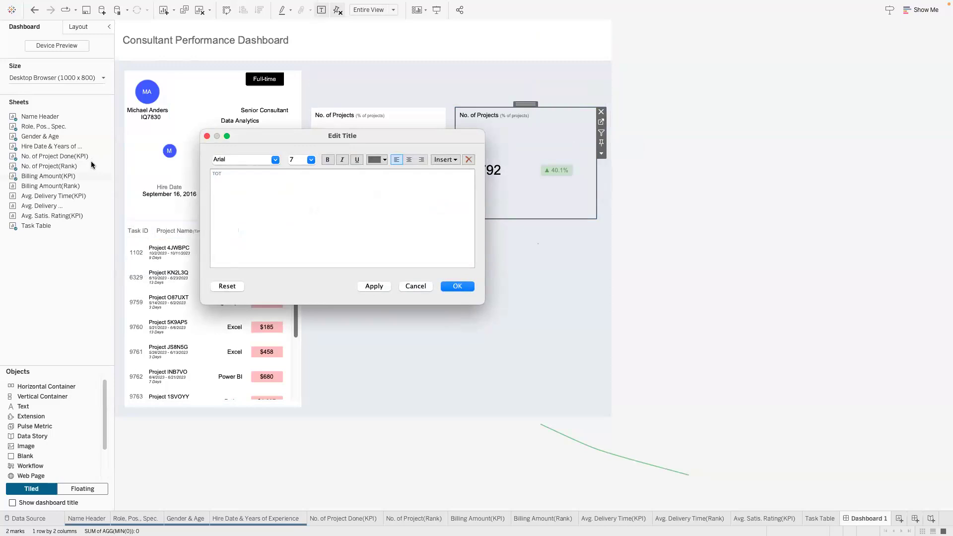
pyautogui.write('tal Billing AMou')
pyautogui.press('BackSpace')
pyautogui.write('mount')
pyautogui.hotkey('ctrl', 'a')
pyautogui.click(311, 159)
pyautogui.click(297, 183)
pyautogui.click(458, 285)
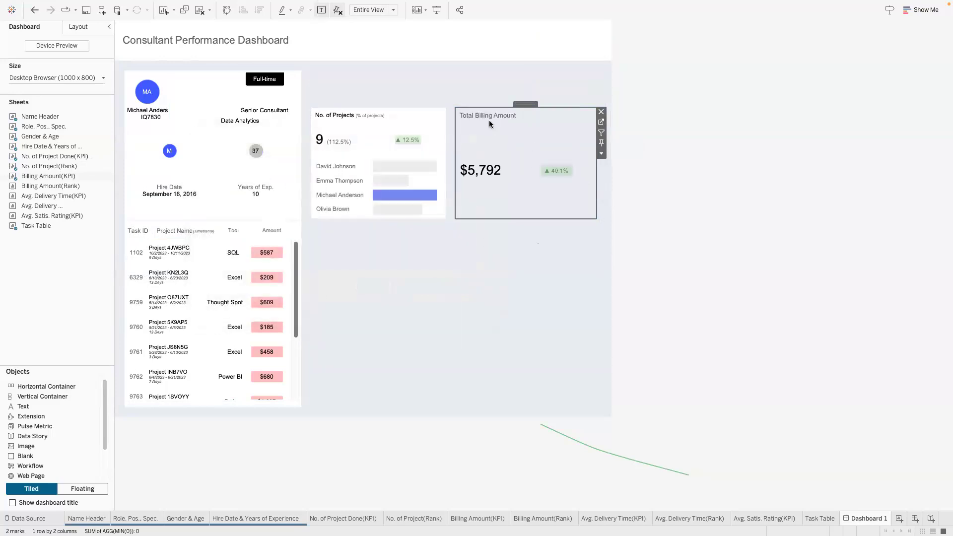
# - Give the vertical container holding the Billing Amount(KPI) sheet a white background at 100% opacity
pyautogui.click(78, 26)
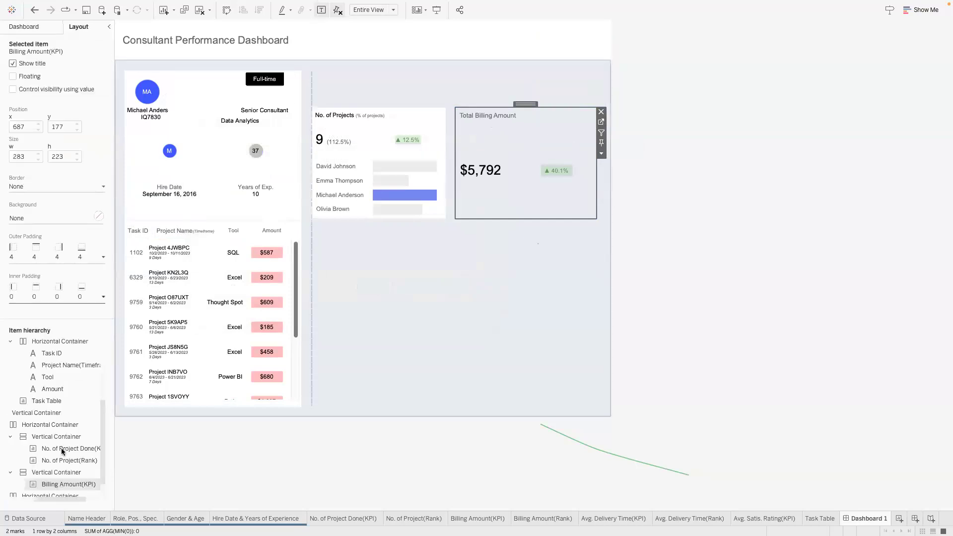
pyautogui.click(58, 472)
pyautogui.click(46, 221)
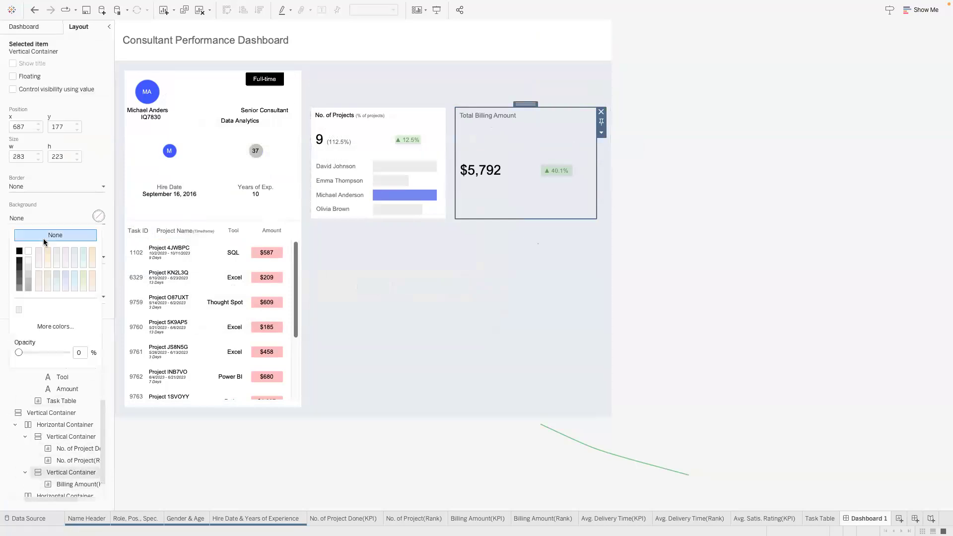
pyautogui.click(453, 285)
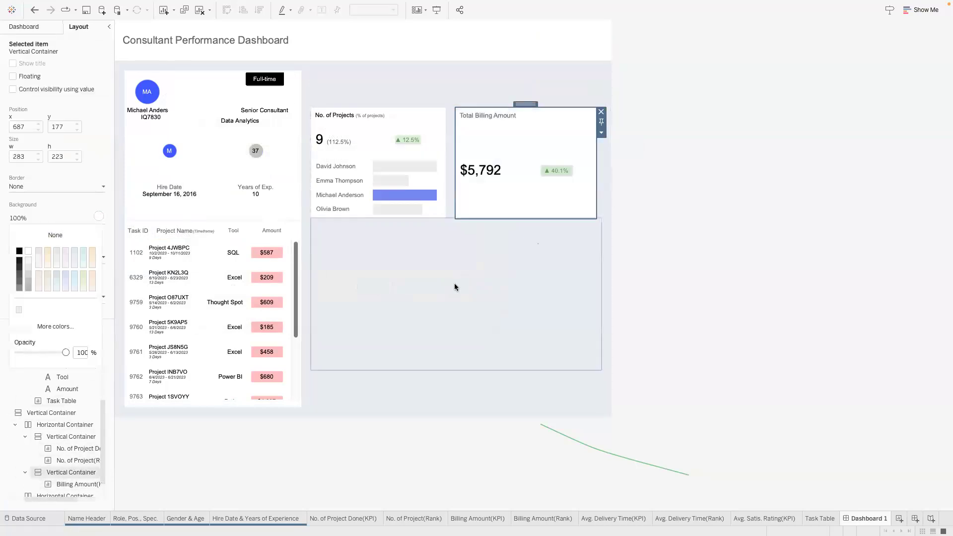
# - Place the Billing Amount(Rank) sheet beneath the Total Billing Amount KPI and hide the rank sheet's title
pyautogui.click(31, 27)
pyautogui.moveTo(47, 185); pyautogui.dragTo(483, 205)
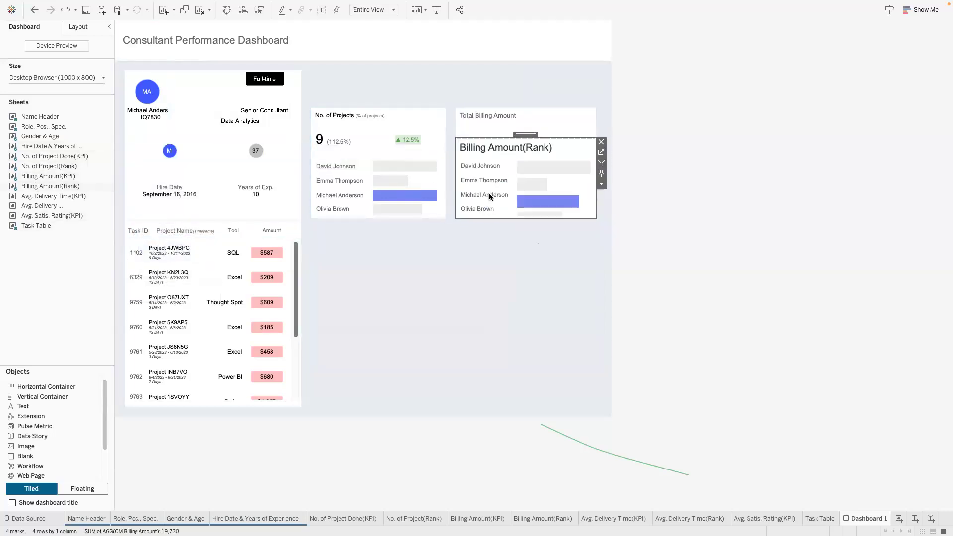
pyautogui.rightClick(487, 148)
pyautogui.click(521, 174)
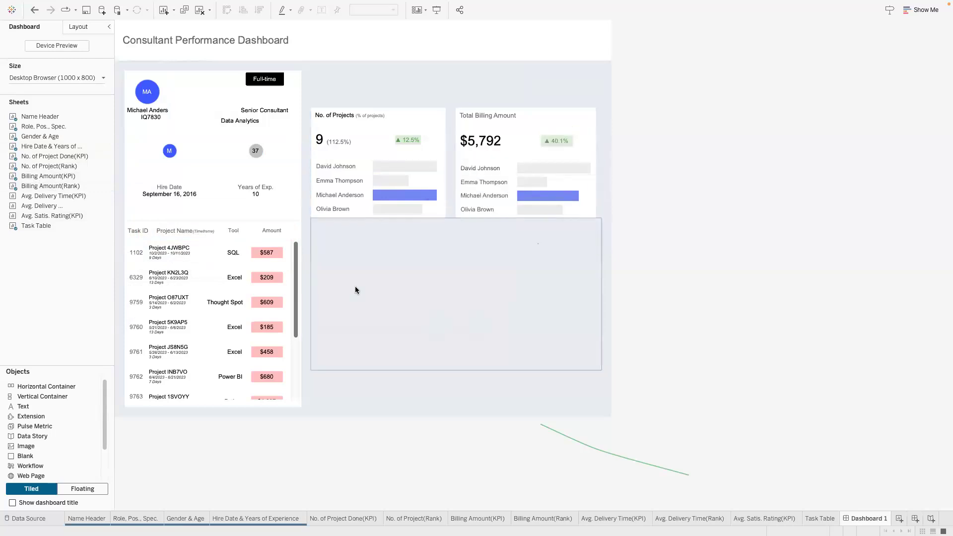
# - Set the top outer padding of the empty lower horizontal container to 20, leaving its other sides at 0
pyautogui.click(436, 313)
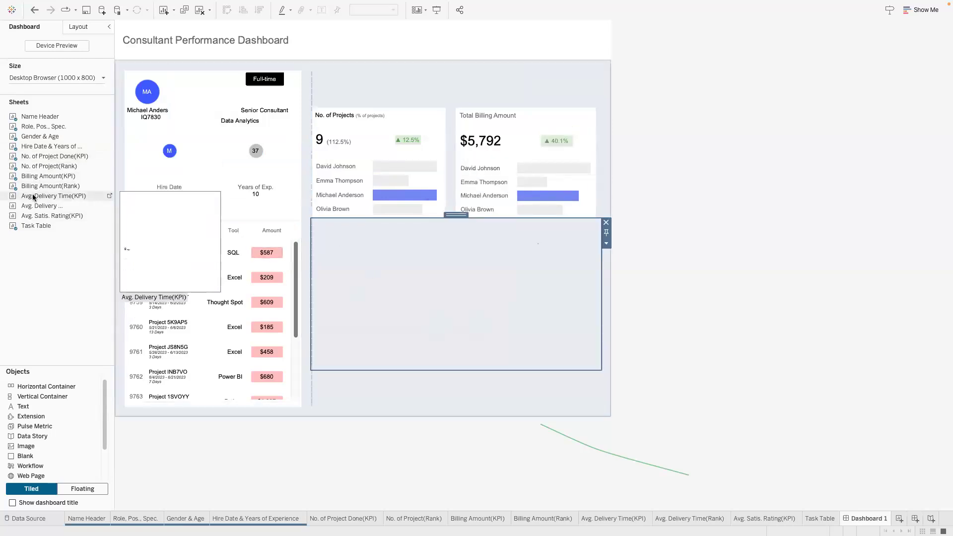
pyautogui.click(76, 27)
pyautogui.click(38, 258)
pyautogui.click(61, 316)
pyautogui.click(51, 292)
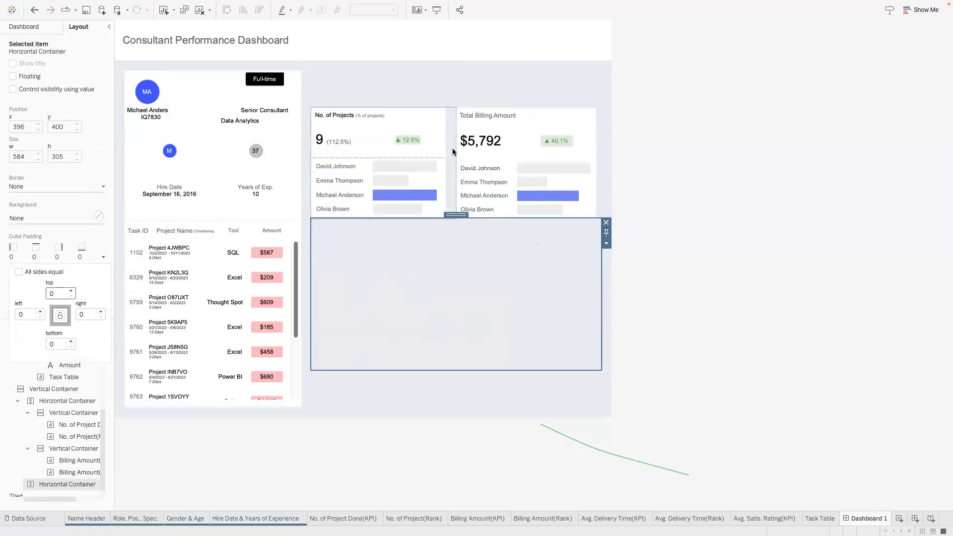
pyautogui.write('2')
pyautogui.click(441, 269)
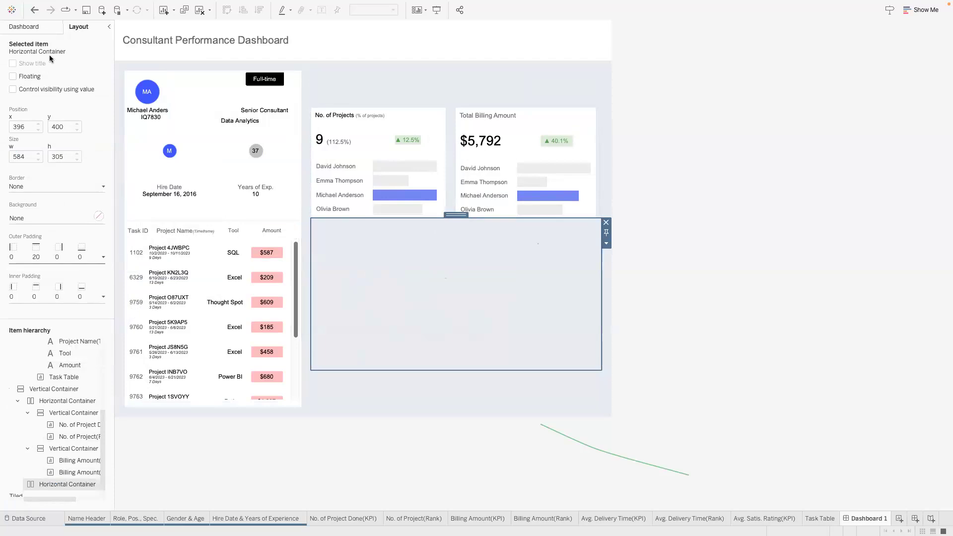
# - Add a vertical container inside the lower horizontal container and place the Avg. Delivery Time(KPI) sheet in it
pyautogui.click(38, 27)
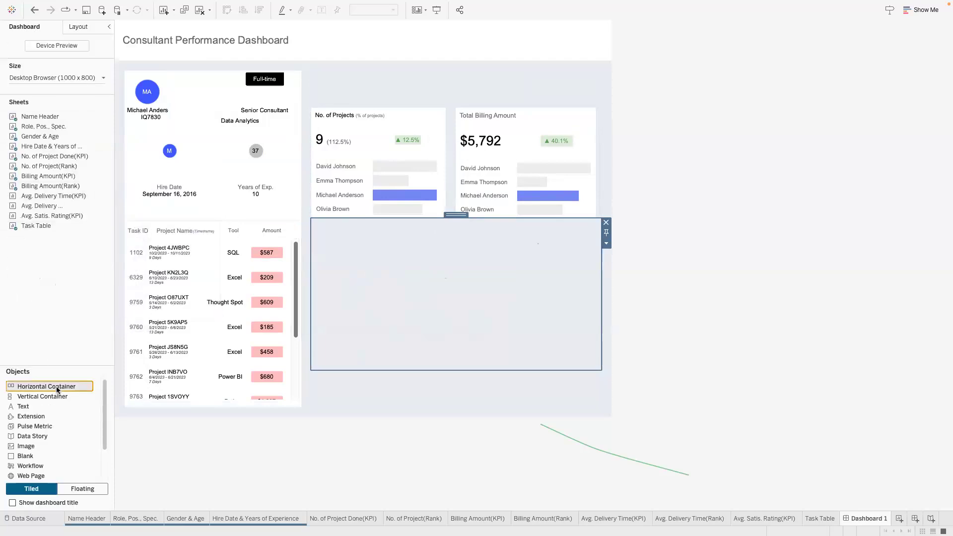
pyautogui.moveTo(56, 386); pyautogui.dragTo(336, 233)
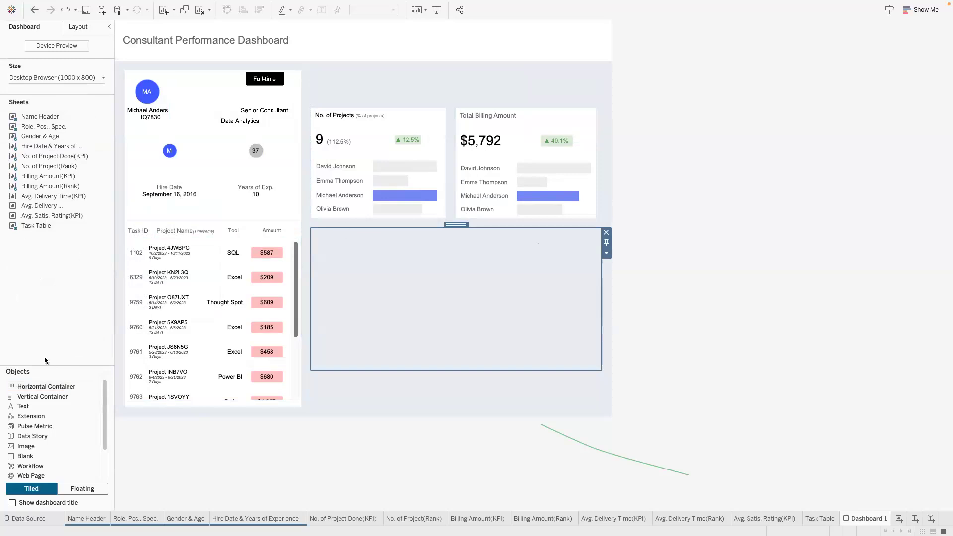
pyautogui.moveTo(42, 395); pyautogui.dragTo(439, 309)
pyautogui.moveTo(59, 196); pyautogui.dragTo(457, 297)
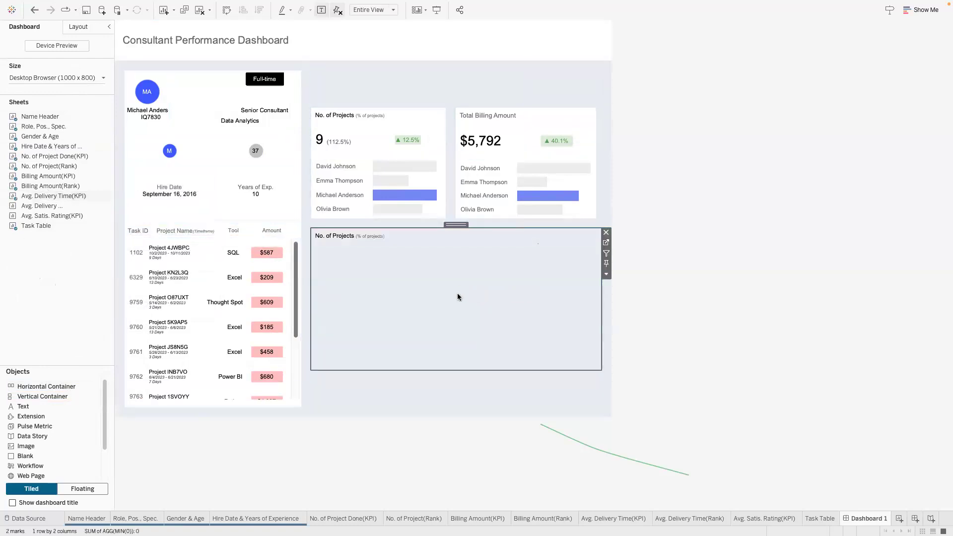
# - Retitle the Avg. Delivery Time(KPI) sheet in the lower container as "Average Delivery Time (days)"
pyautogui.doubleClick(362, 236)
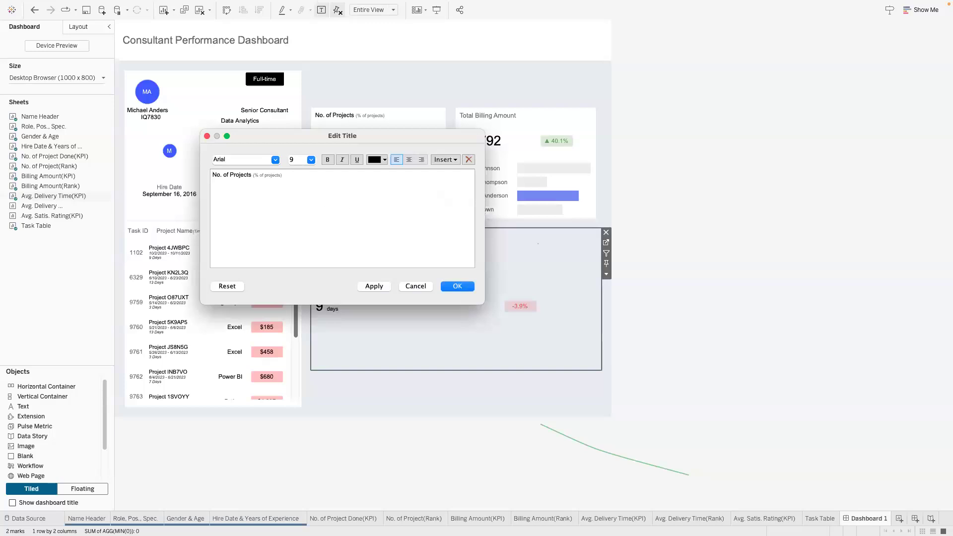
pyautogui.moveTo(284, 177); pyautogui.dragTo(249, 175)
pyautogui.press('BackSpace')
pyautogui.moveTo(258, 176); pyautogui.dragTo(153, 178)
pyautogui.write('A')
pyautogui.write('Delivery Time (days)')
pyautogui.click(457, 286)
# - Place the Avg. Delivery Time(Rank) sheet beneath the Average Delivery Time KPI and hide the rank sheet's title
pyautogui.moveTo(50, 206); pyautogui.dragTo(466, 331)
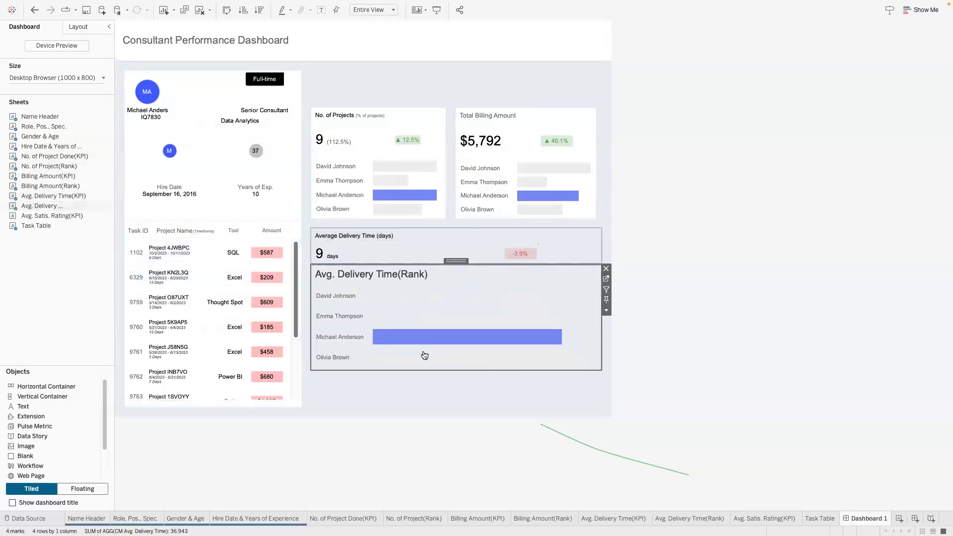
pyautogui.rightClick(394, 274)
pyautogui.click(413, 298)
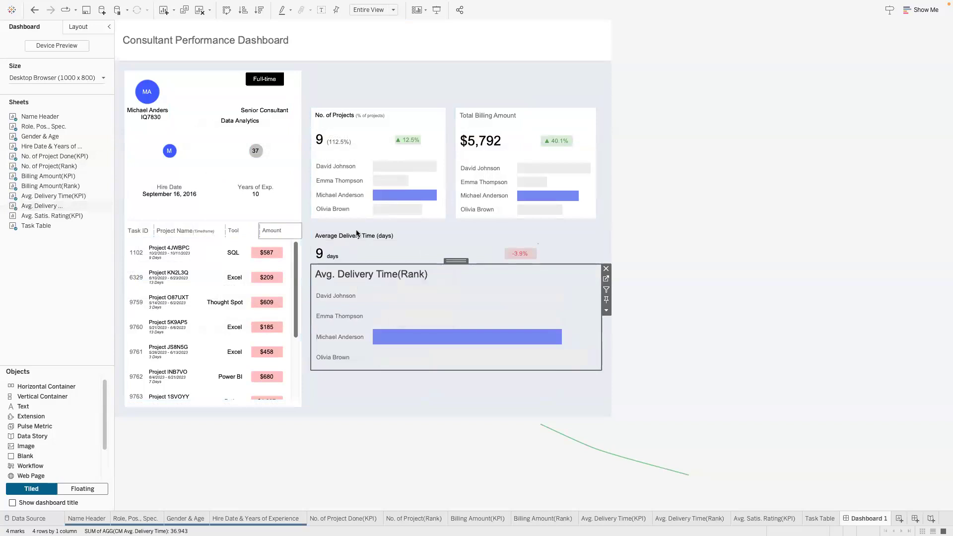
# - Give the vertical container holding the two Avg. Delivery Time sheets a white background at 100% opacity
pyautogui.click(377, 234)
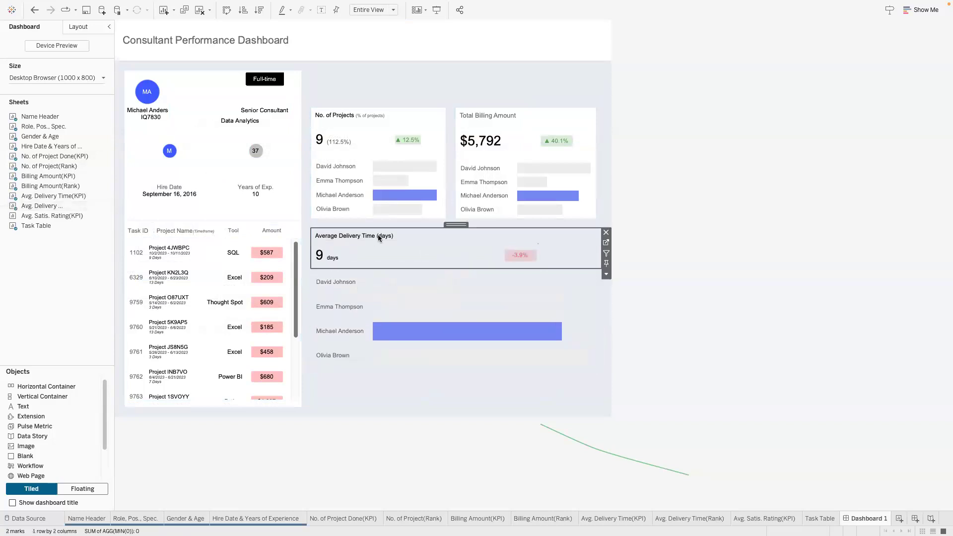
pyautogui.doubleClick(454, 225)
pyautogui.click(78, 26)
pyautogui.click(48, 218)
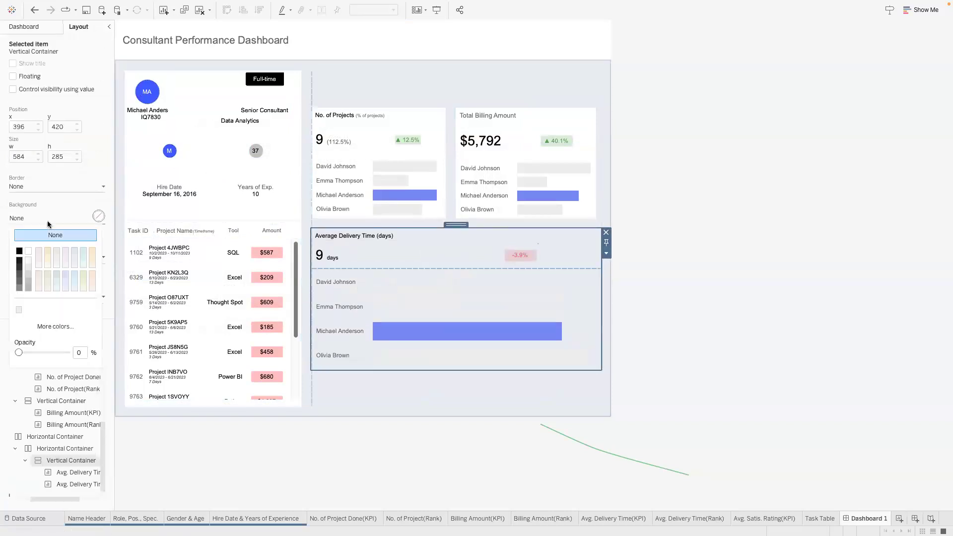
pyautogui.click(28, 251)
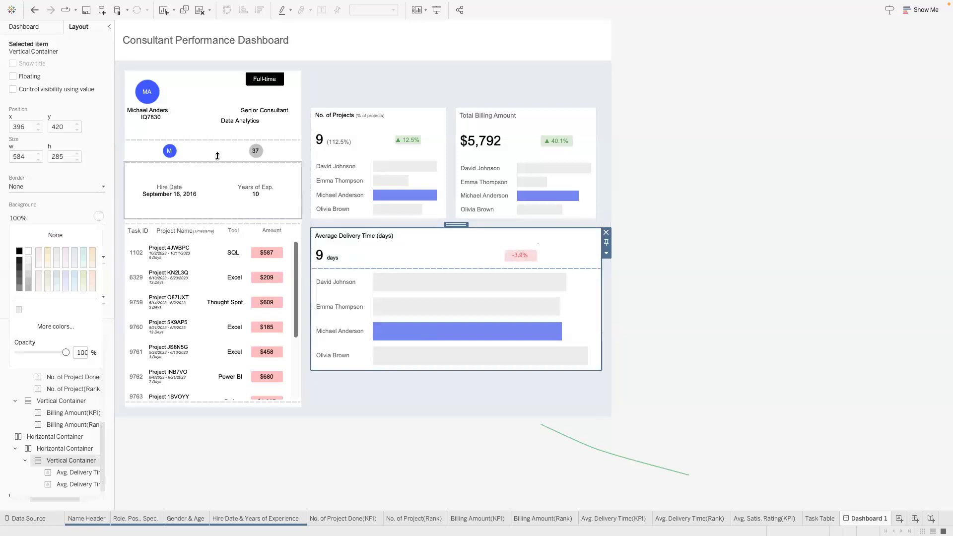
pyautogui.click(32, 29)
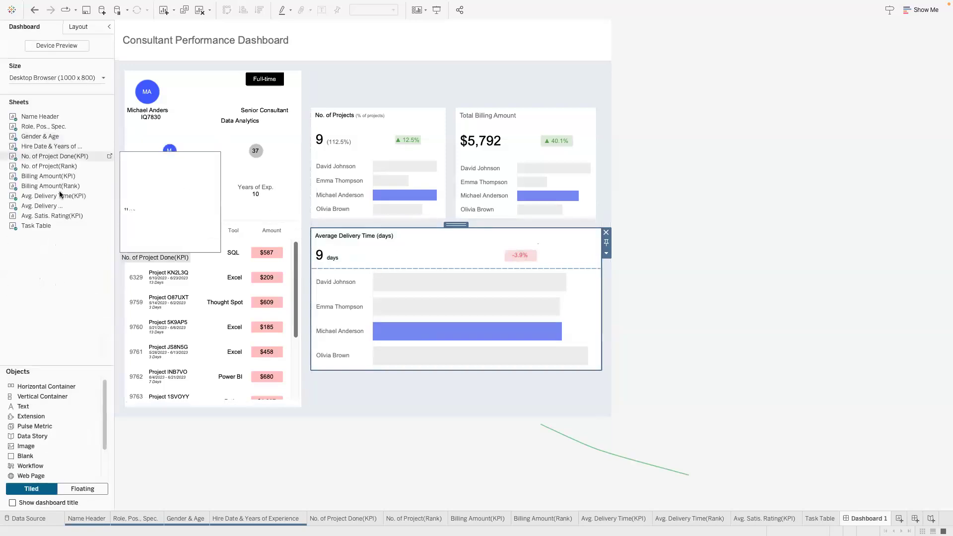
# - Set the right outer padding of the horizontal container around the delivery time card to 20, leaving its other sides at 0
pyautogui.click(93, 31)
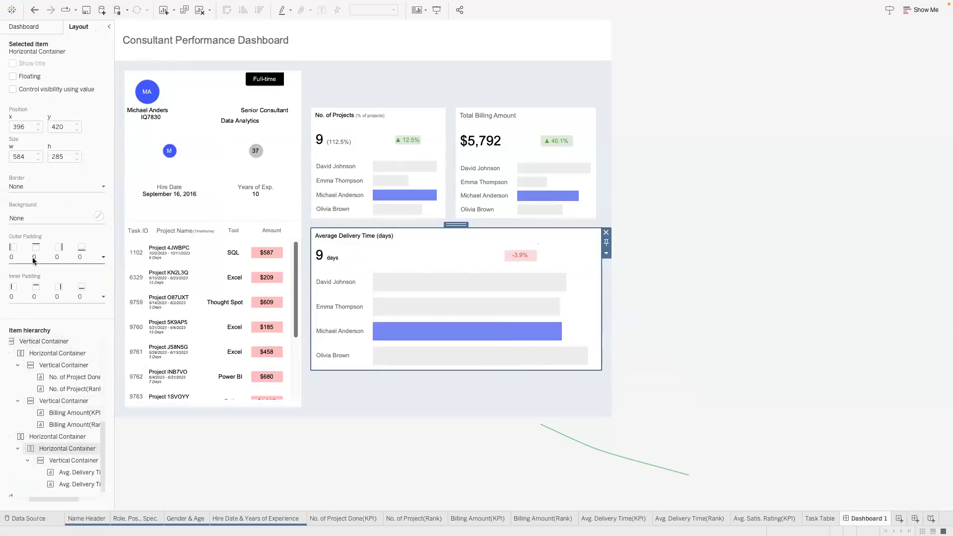
pyautogui.click(52, 262)
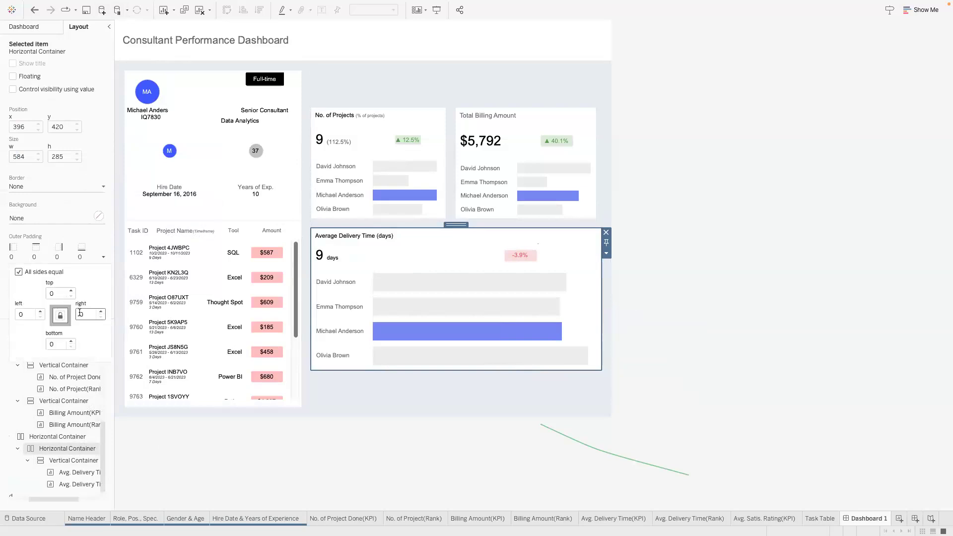
pyautogui.click(63, 316)
pyautogui.click(80, 315)
pyautogui.write('2')
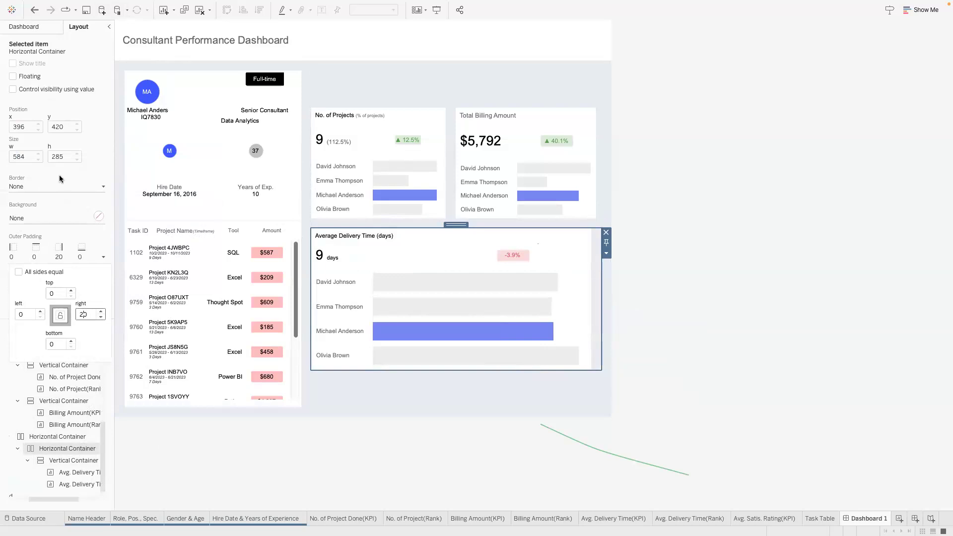
pyautogui.click(58, 174)
# - Set the right outer padding of the delivery time card's vertical container to 10, leaving its other sides at 0
pyautogui.click(63, 461)
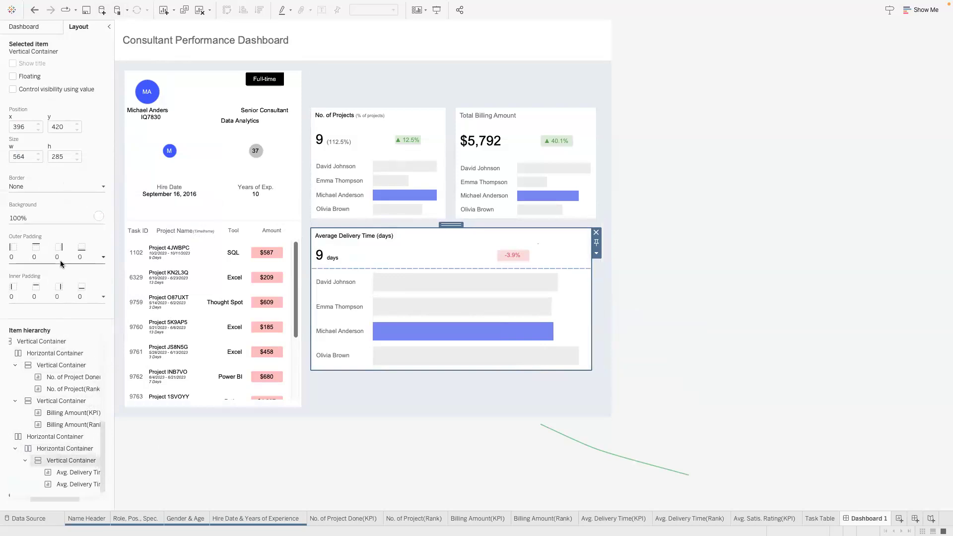
pyautogui.click(62, 259)
pyautogui.click(78, 314)
pyautogui.write('1')
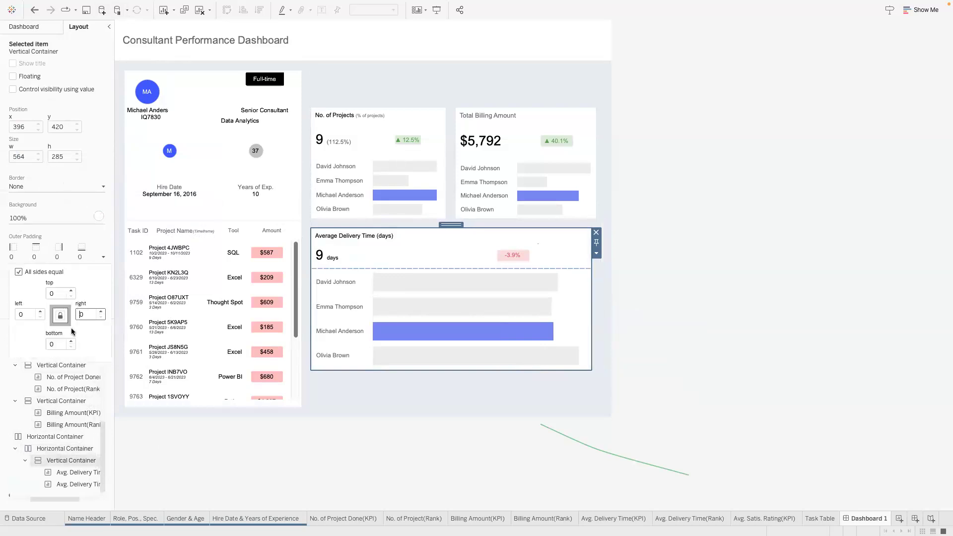
pyautogui.click(60, 316)
pyautogui.click(52, 213)
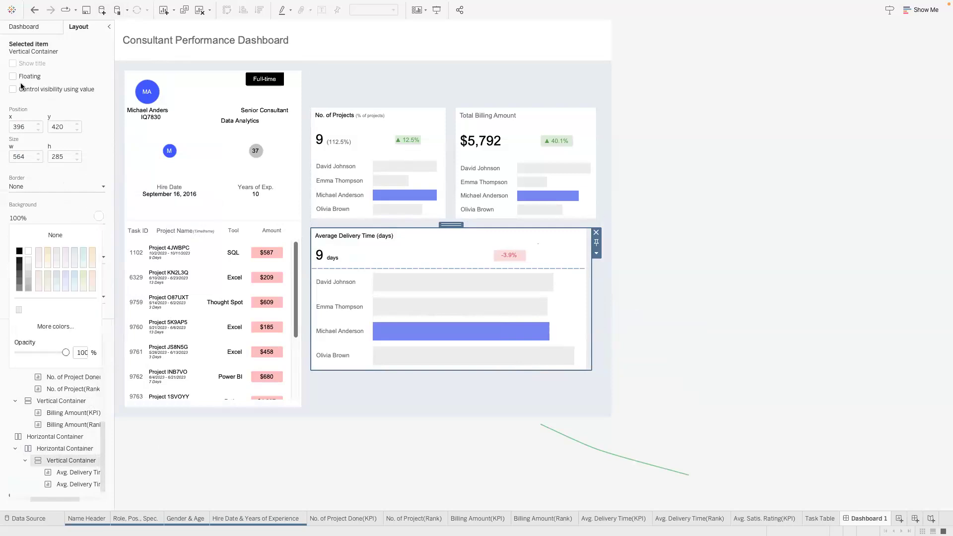
# - Add an empty vertical container to the right of the Average Delivery Time card and widen the card
pyautogui.click(37, 28)
pyautogui.moveTo(34, 390); pyautogui.dragTo(589, 292)
pyautogui.moveTo(425, 261); pyautogui.dragTo(456, 261)
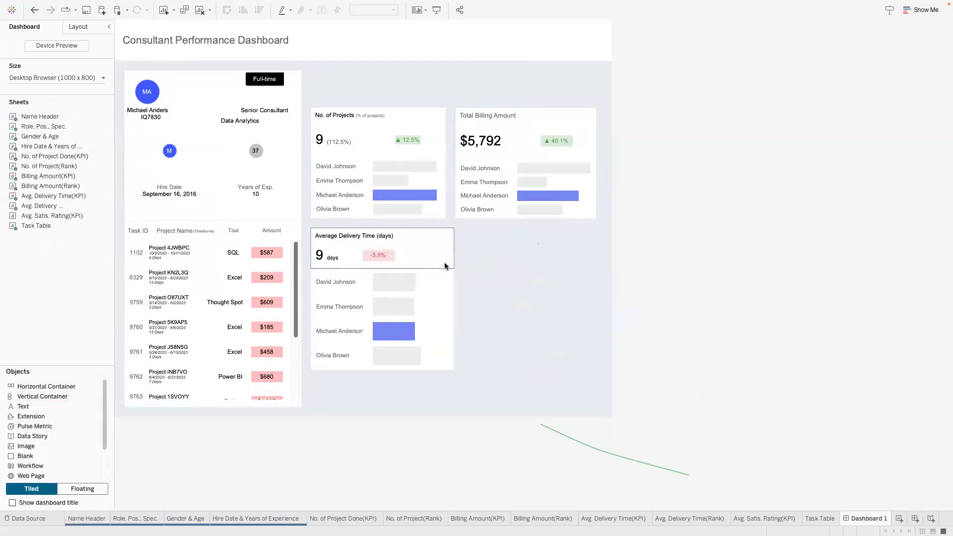
# - Set the right outer padding of the horizontal container around the delivery time card back to 0
pyautogui.click(79, 27)
pyautogui.click(64, 448)
pyautogui.click(63, 437)
pyautogui.click(67, 252)
pyautogui.write('0')
pyautogui.click(97, 240)
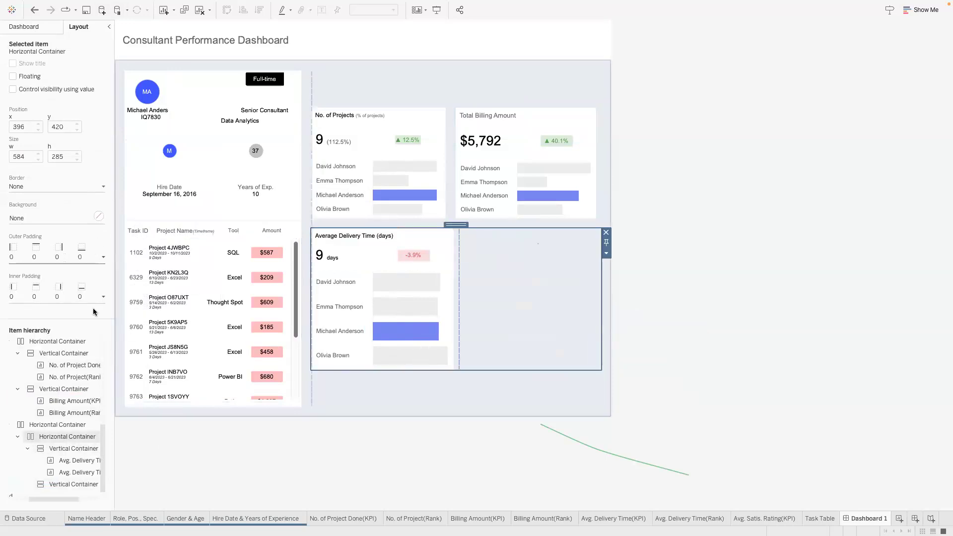
# - Set the delivery time container's right outer padding to 20 and narrow it to line up with the No. of Projects card
pyautogui.click(70, 448)
pyautogui.click(61, 258)
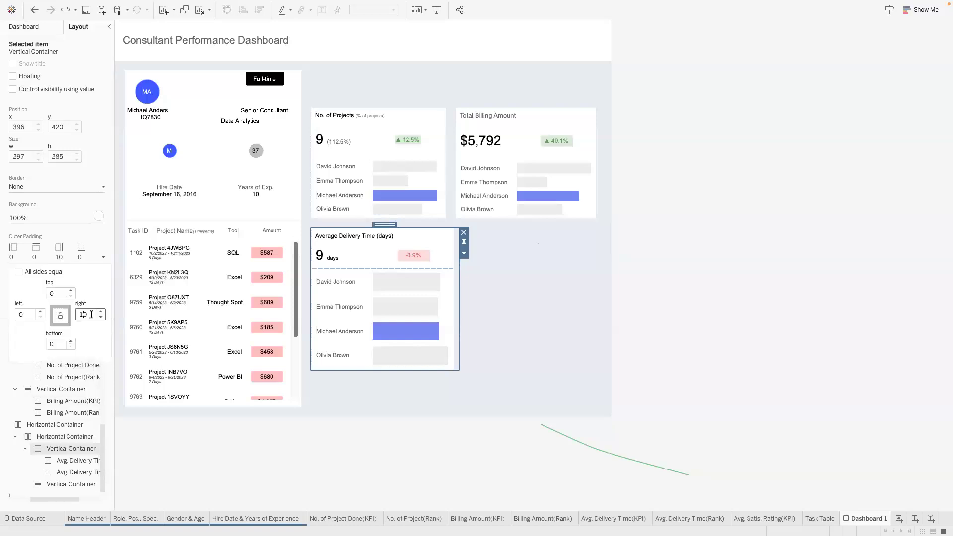
pyautogui.write('0')
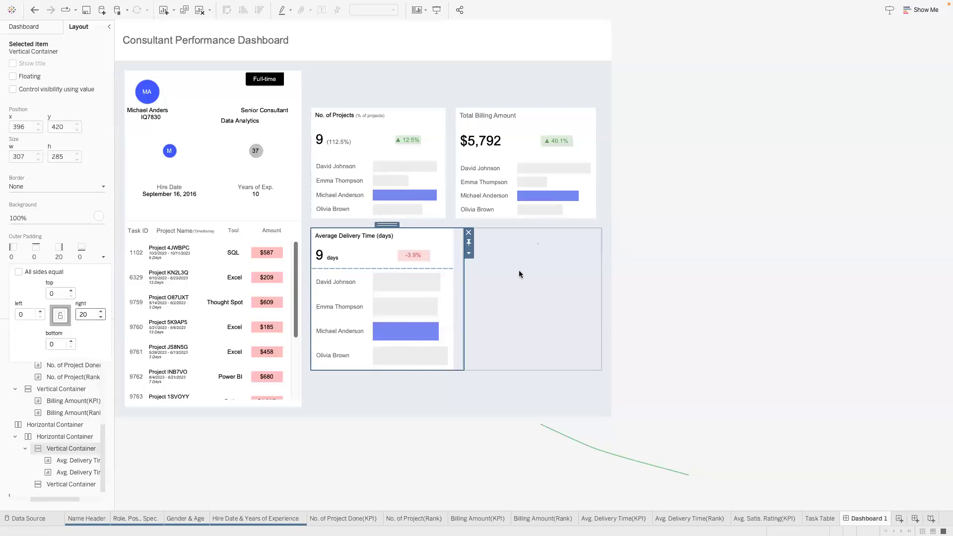
pyautogui.click(474, 269)
pyautogui.moveTo(462, 264); pyautogui.dragTo(455, 264)
pyautogui.click(474, 268)
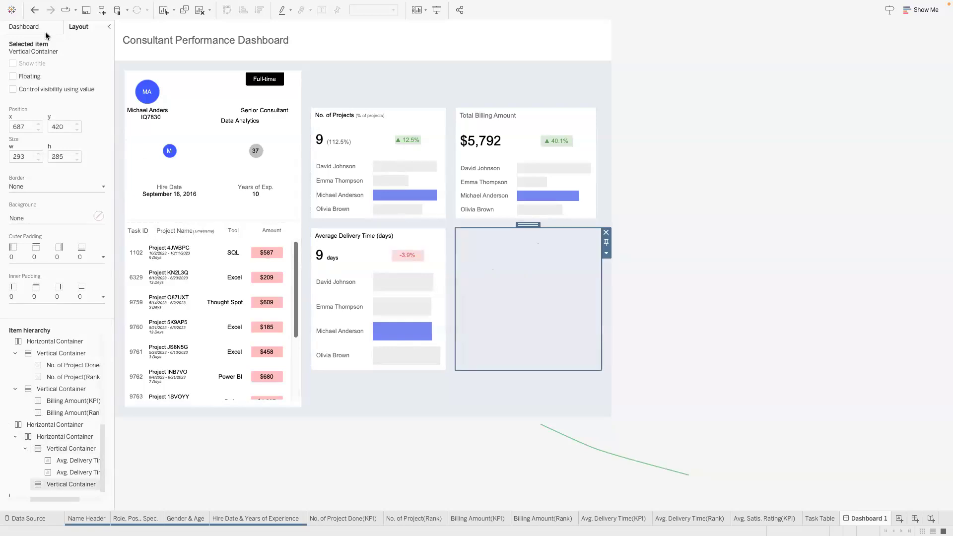
# - Duplicate the Avg. Delivery Time(Rank) worksheet as the basis for the satisfaction rating ranking
pyautogui.click(24, 27)
pyautogui.moveTo(54, 195); pyautogui.dragTo(48, 204)
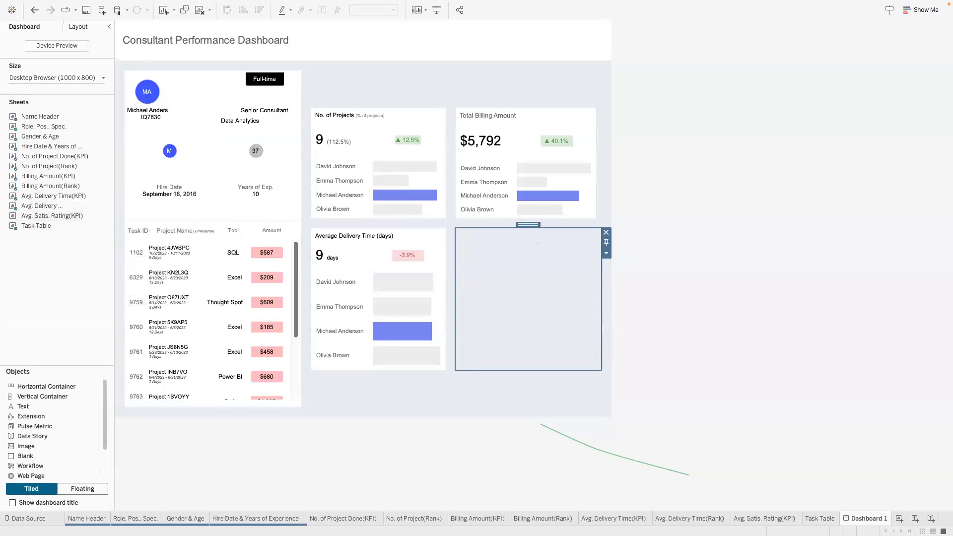
pyautogui.click(778, 519)
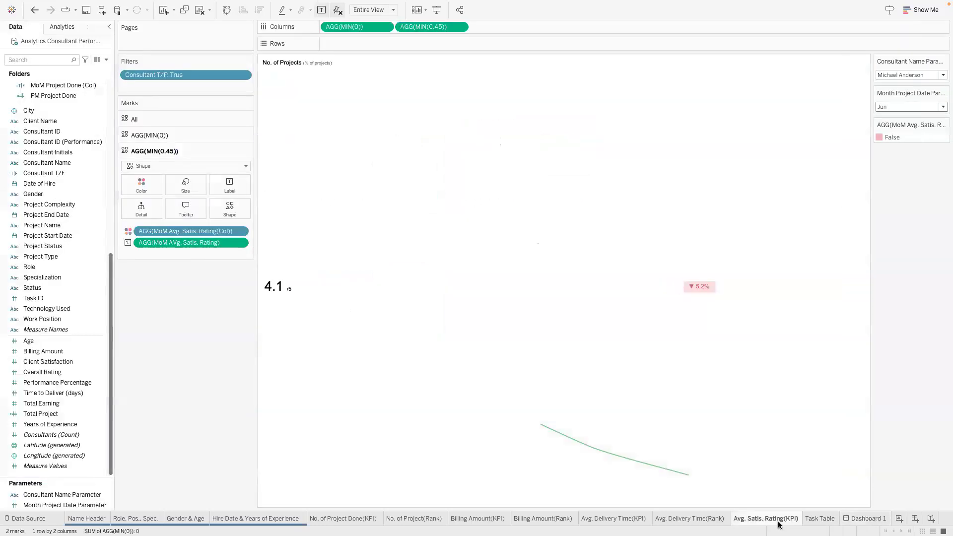
pyautogui.click(717, 518)
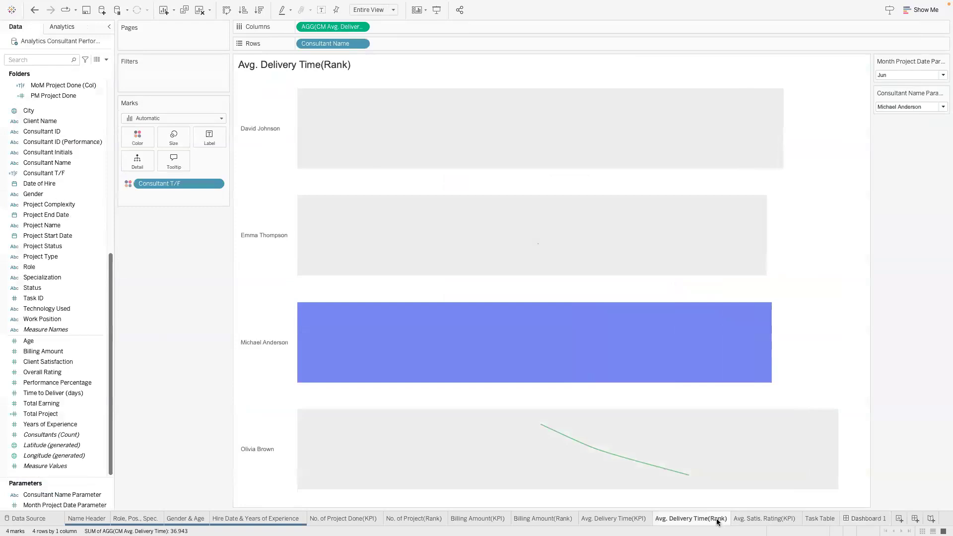
pyautogui.rightClick(718, 519)
pyautogui.click(740, 415)
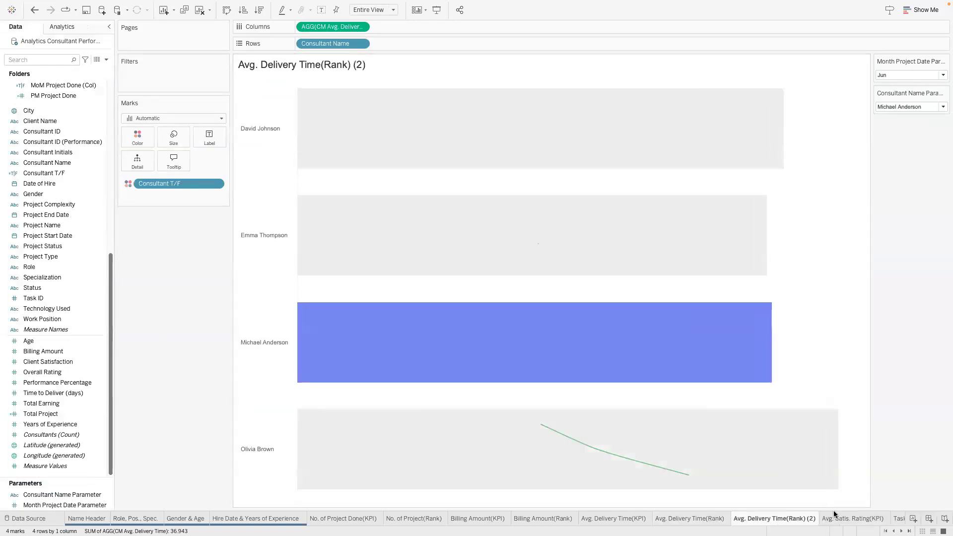
# - Move the duplicated worksheet after Avg. Satis. Rating(KPI) and rename it "Avg. Satis. Rating(Rank)"
pyautogui.doubleClick(857, 519)
pyautogui.click(828, 521)
pyautogui.moveTo(819, 519); pyautogui.dragTo(894, 517)
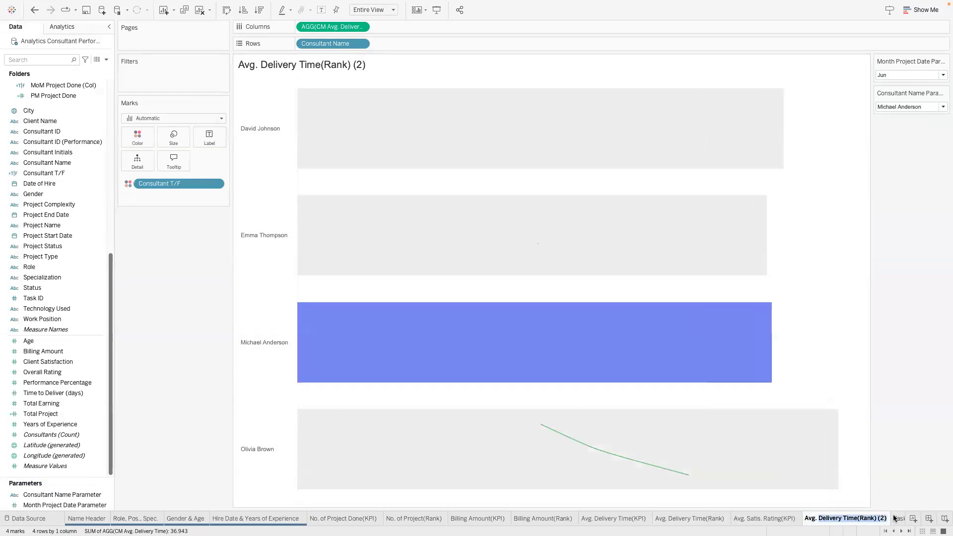
pyautogui.write('Satis. Rating(Rank')
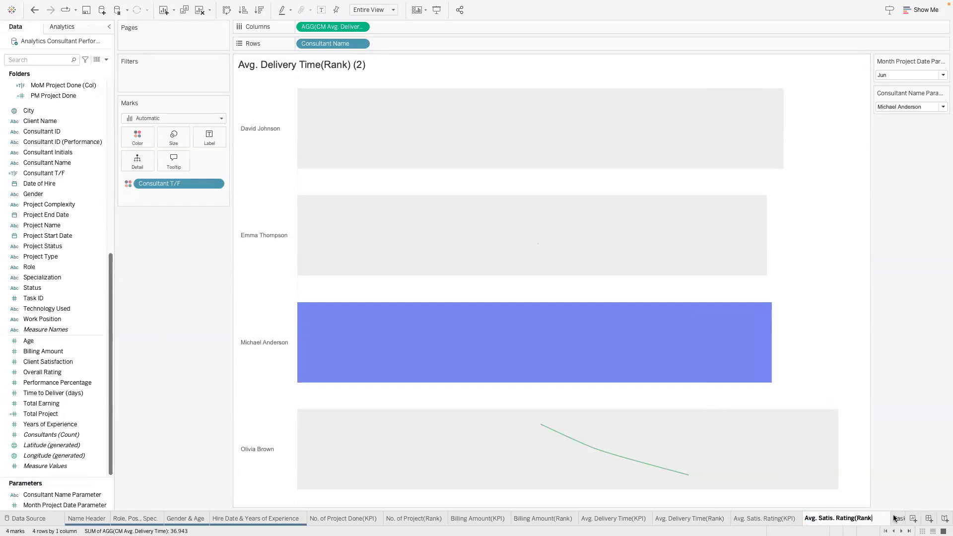
pyautogui.write(')')
pyautogui.press('Return')
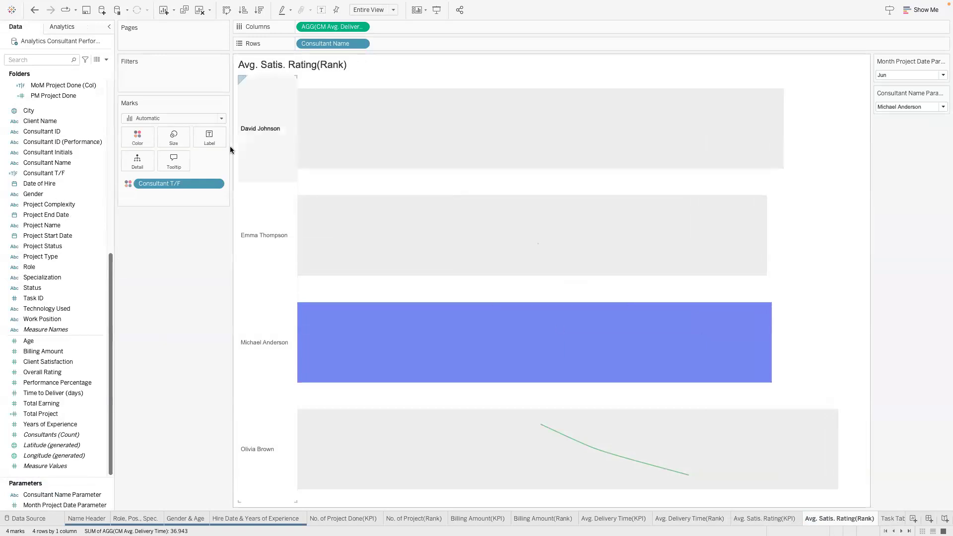
# - Replace the measure on Columns with CM Avg. Satis. Rating and hide the axis header of the bar chart
pyautogui.click(62, 96)
pyautogui.scroll(8, 63, 99)
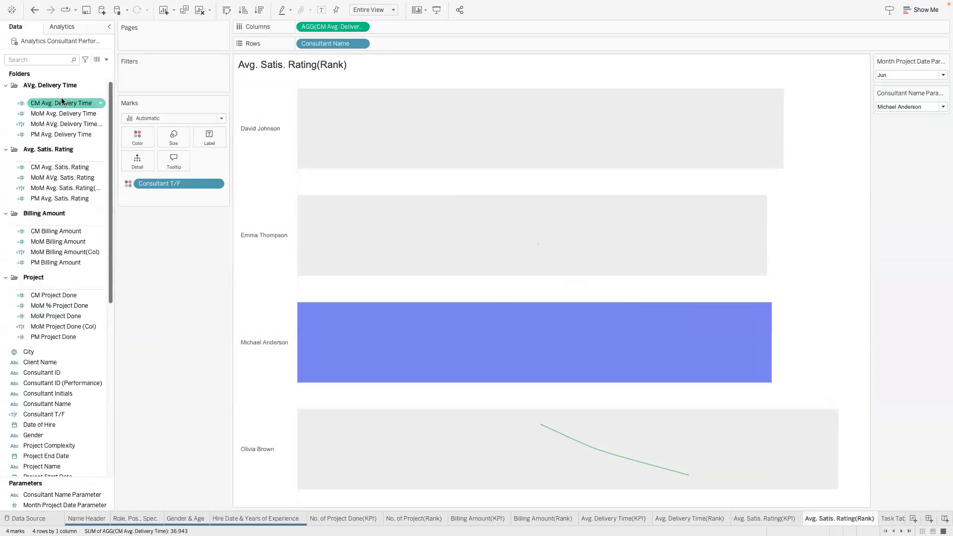
pyautogui.click(45, 167)
pyautogui.moveTo(49, 166); pyautogui.dragTo(317, 29)
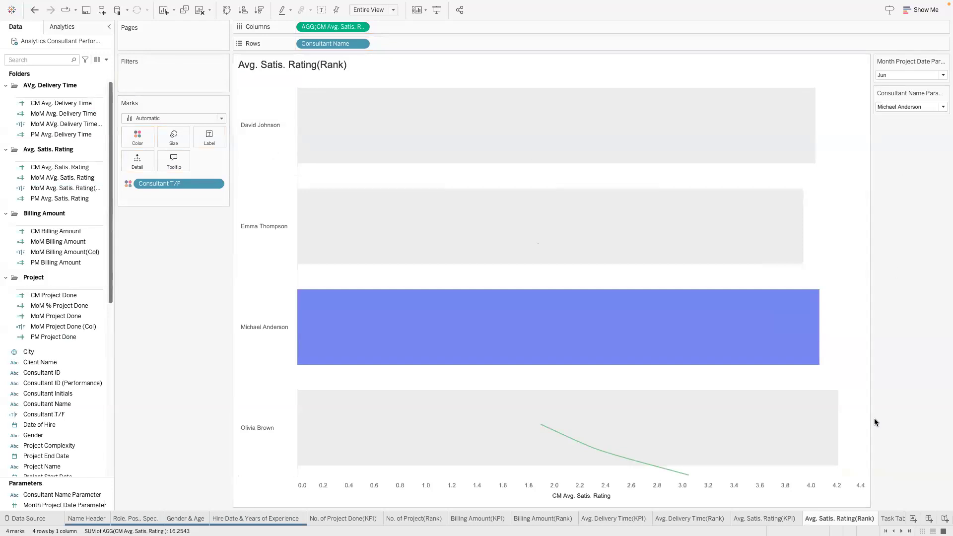
pyautogui.rightClick(815, 496)
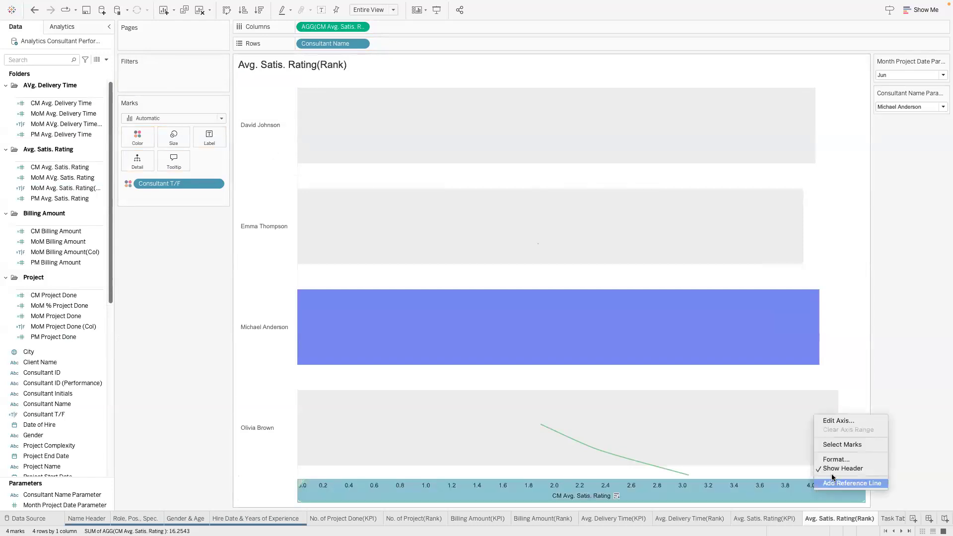
pyautogui.click(838, 467)
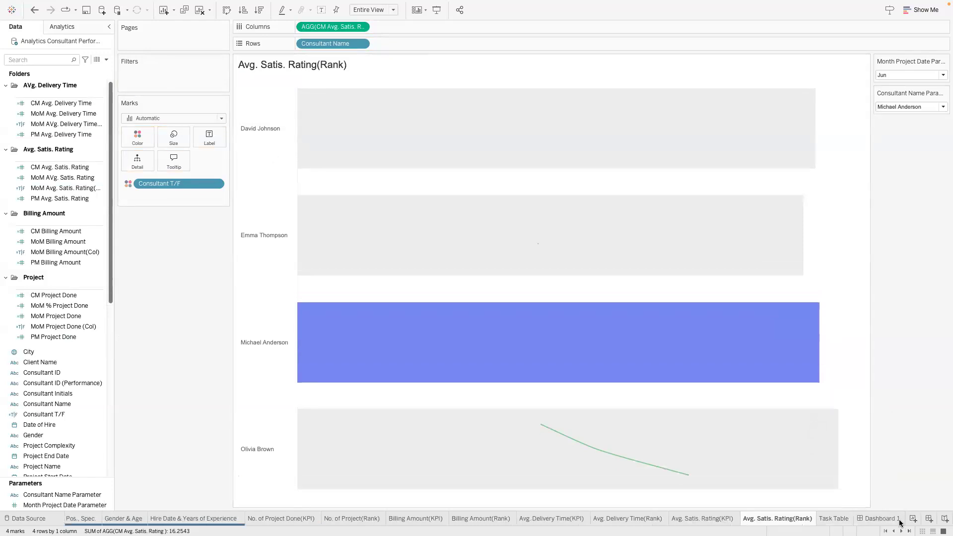
# - Place the Avg. Satis. Rating(KPI) sheet in the dashboard's empty vertical container and retitle it "Average Client Satisfaction Rating"
pyautogui.click(893, 518)
pyautogui.moveTo(53, 215); pyautogui.dragTo(471, 241)
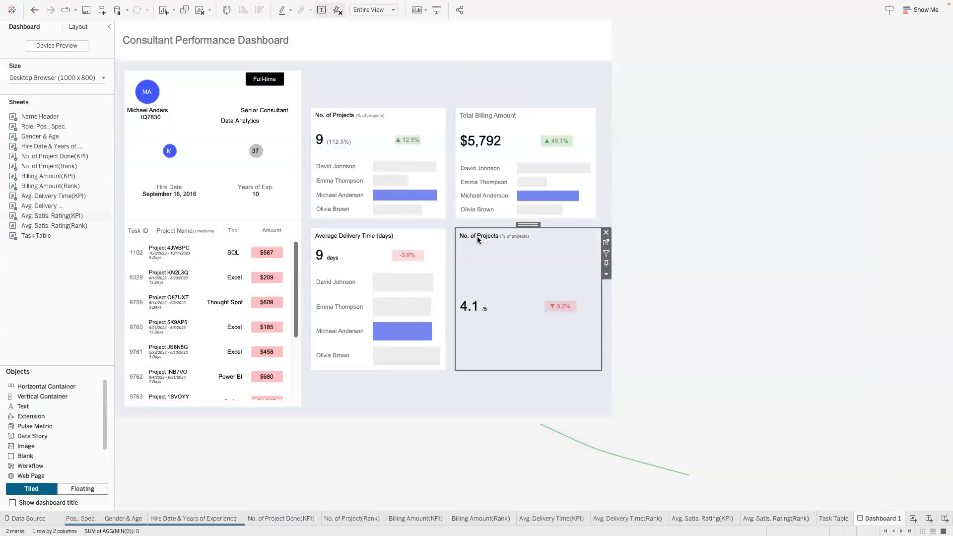
pyautogui.doubleClick(477, 237)
pyautogui.press('super+a')
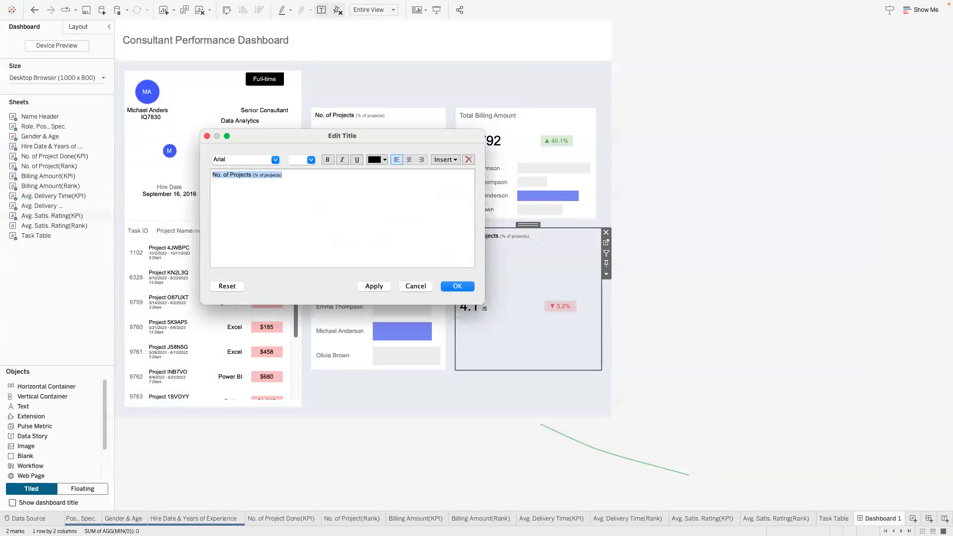
pyautogui.press('super+Tab')
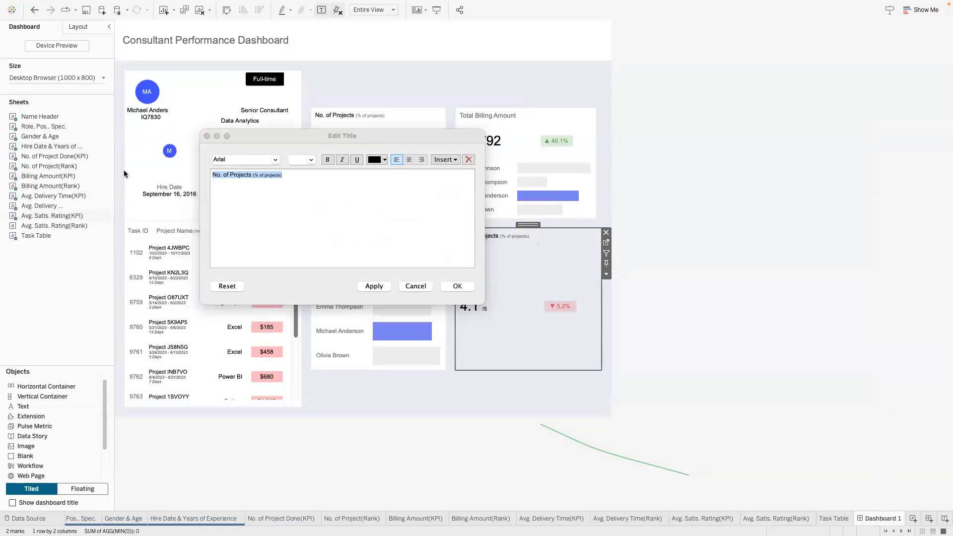
pyautogui.click(441, 201)
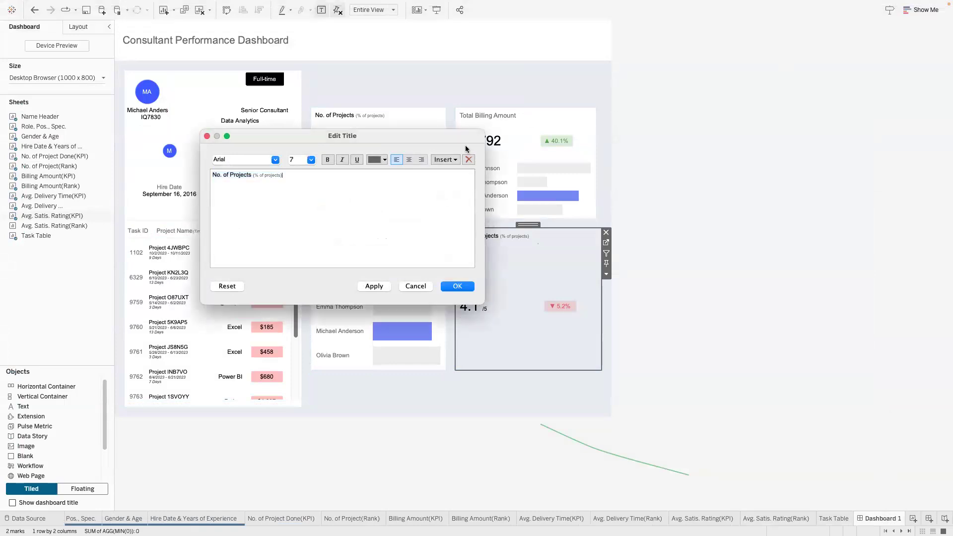
pyautogui.press('super+a')
pyautogui.write('Av')
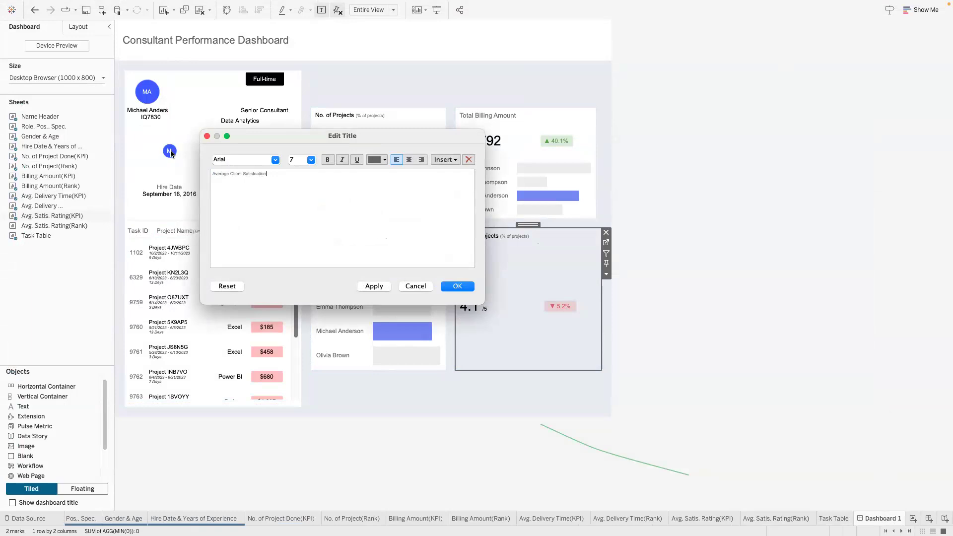
# - Format the Average Client Satisfaction Rating card title at size 8 in black
pyautogui.press('super+a')
pyautogui.click(311, 160)
pyautogui.click(293, 168)
pyautogui.click(376, 159)
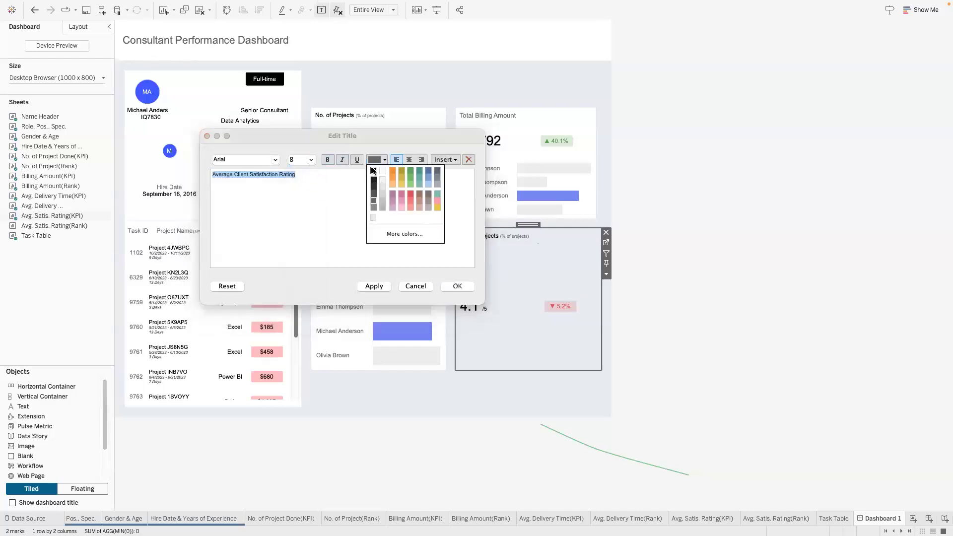
pyautogui.click(374, 167)
pyautogui.click(453, 286)
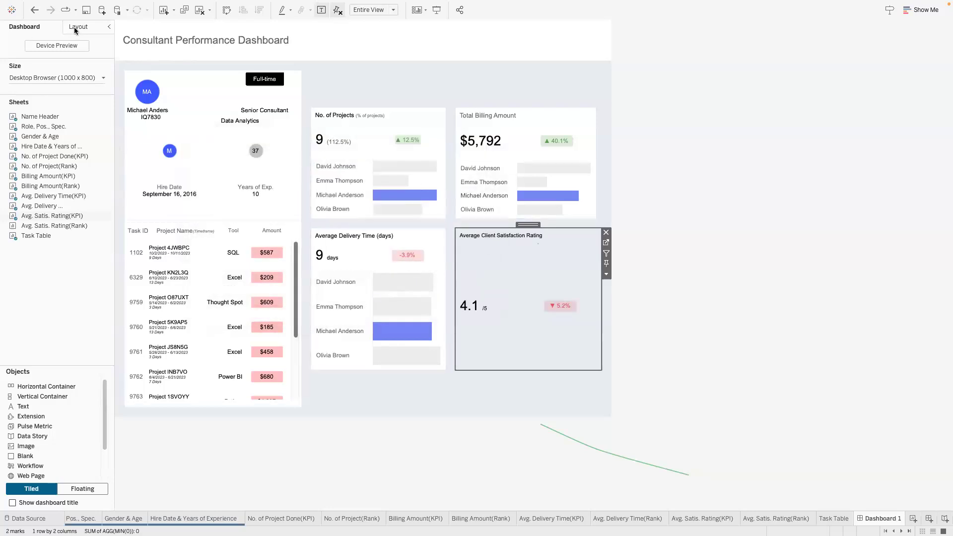
# - Give the vertical container holding the Avg. Satis. Rating(KPI) sheet a white background
pyautogui.click(75, 27)
pyautogui.click(44, 461)
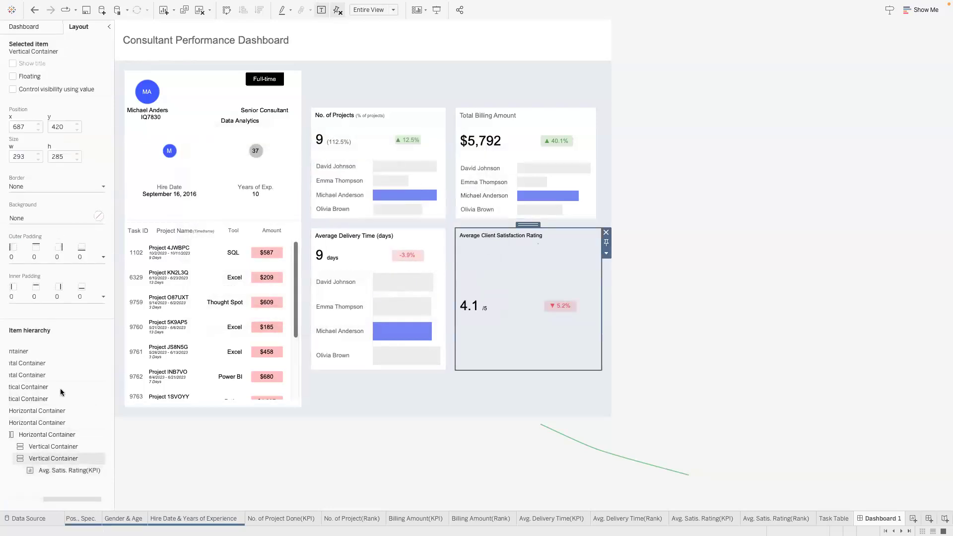
pyautogui.click(55, 219)
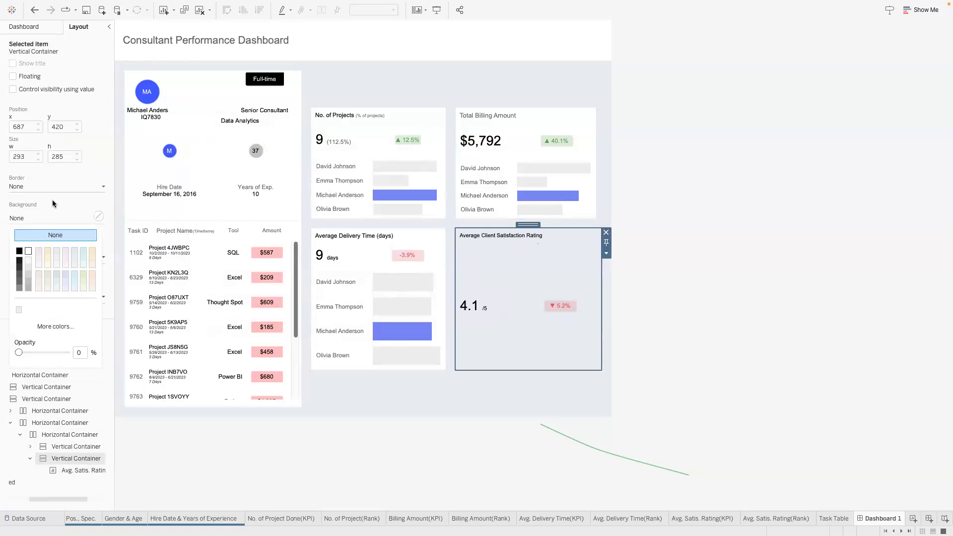
pyautogui.click(28, 251)
# - Place the Avg. Satis. Rating(Rank) sheet below the satisfaction KPI in the same container and hide its title
pyautogui.click(35, 27)
pyautogui.moveTo(45, 225); pyautogui.dragTo(499, 302)
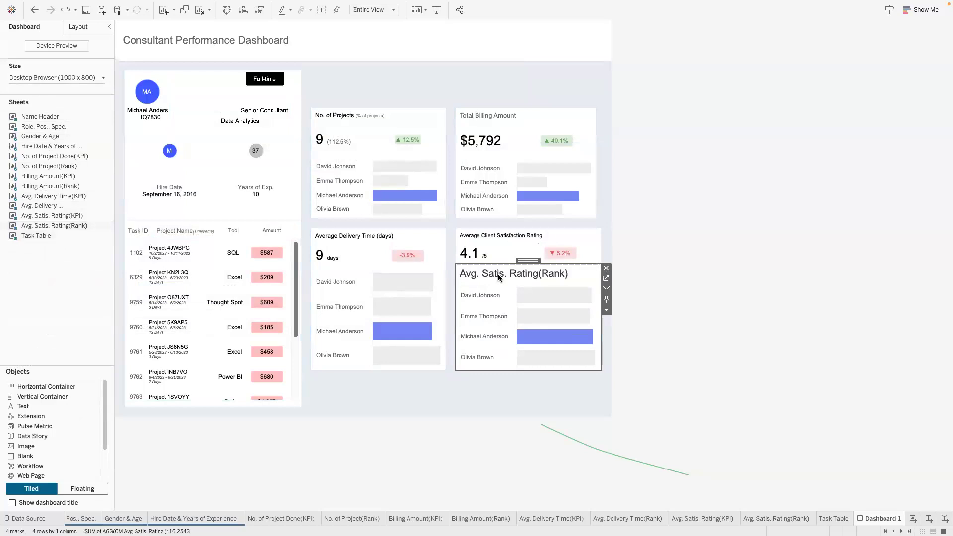
pyautogui.rightClick(501, 274)
pyautogui.click(519, 300)
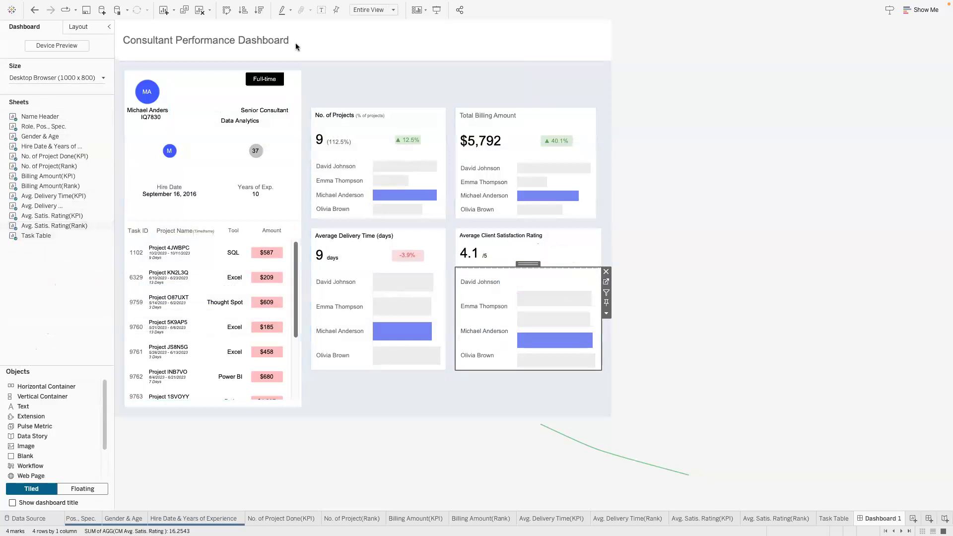
# - Reduce the dashboard's fixed height to 700 px, keeping the width at 1000 px
pyautogui.click(421, 90)
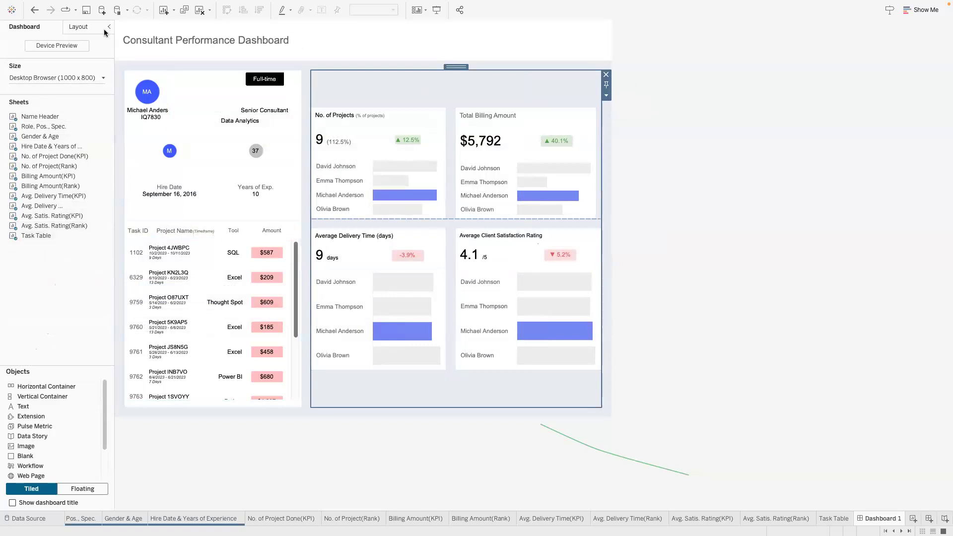
pyautogui.click(74, 77)
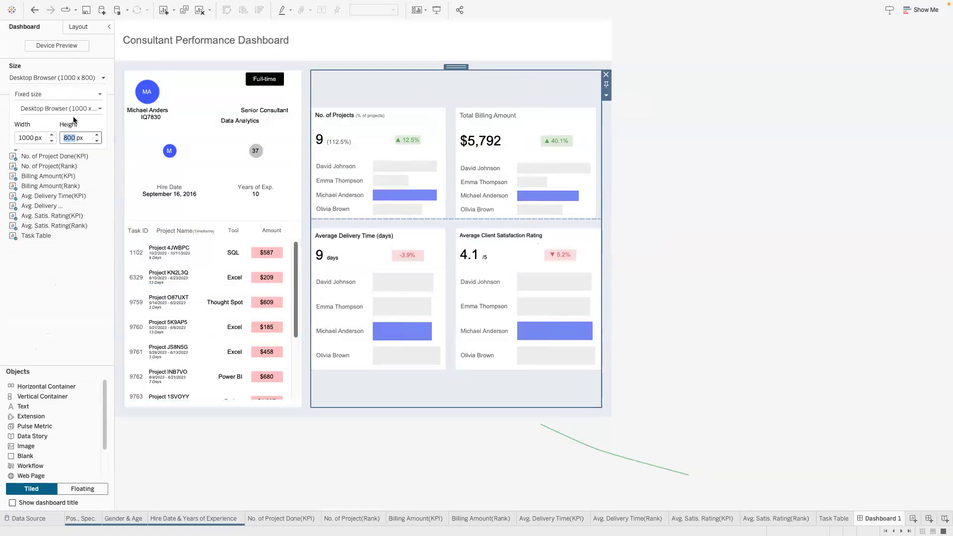
pyautogui.click(97, 141)
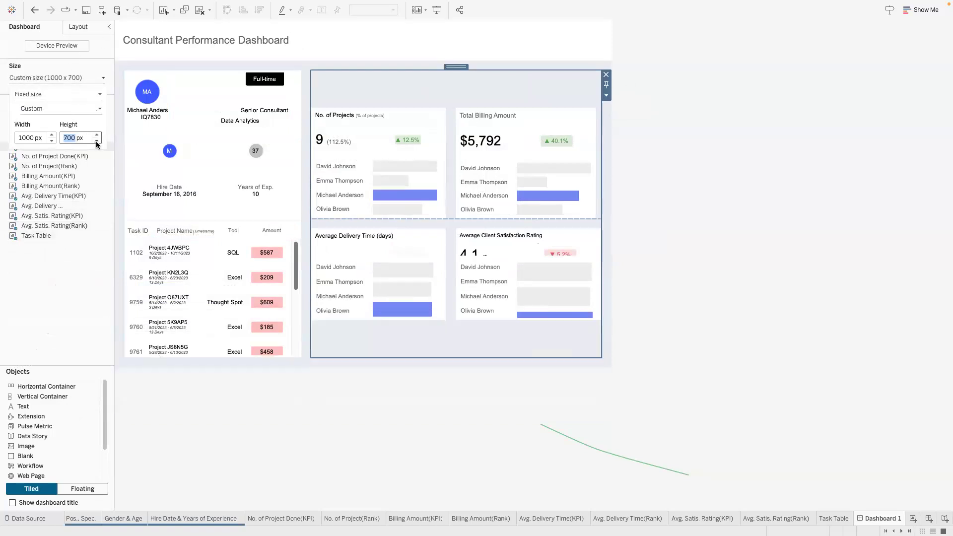
pyautogui.click(205, 178)
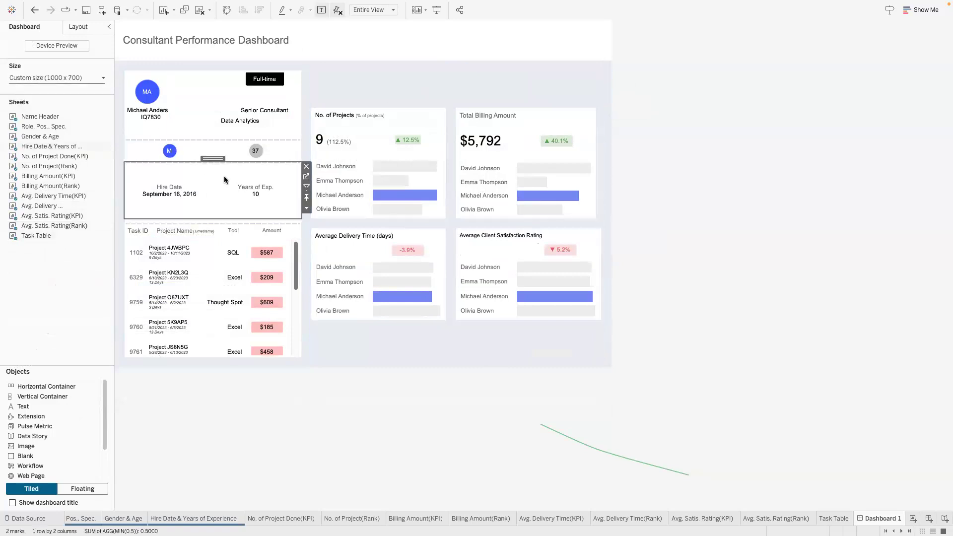
# - Set the height of the profile header container with the initials and role details to 150 pixels
pyautogui.click(208, 90)
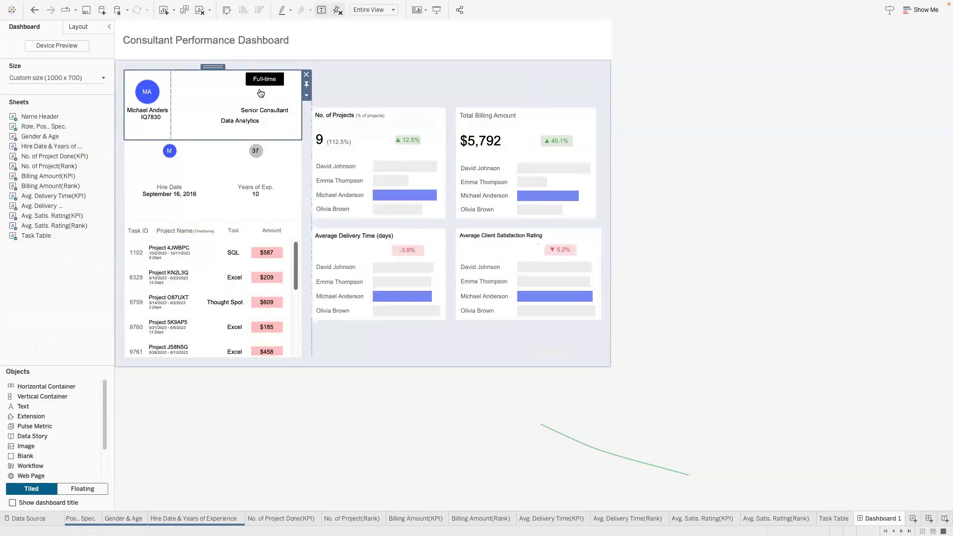
pyautogui.click(306, 95)
pyautogui.click(333, 156)
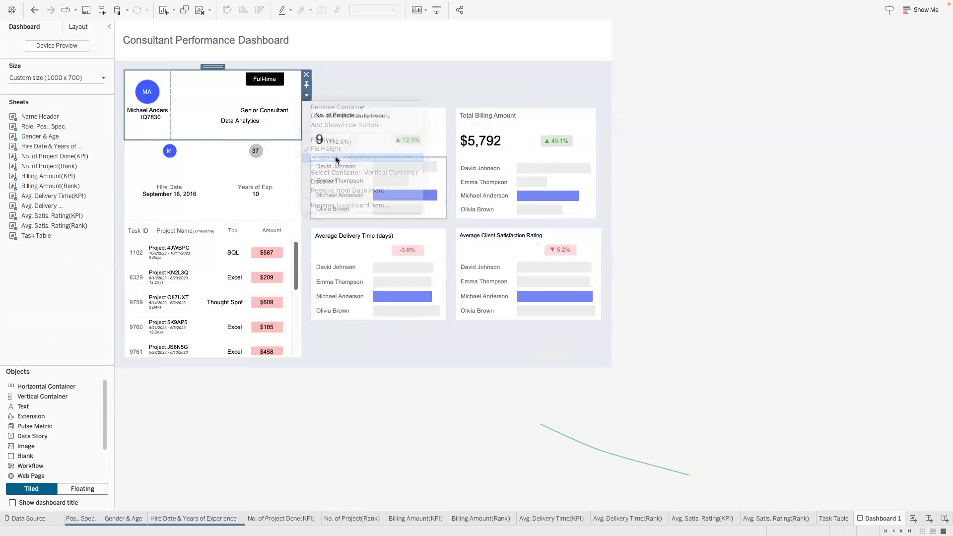
pyautogui.write('150')
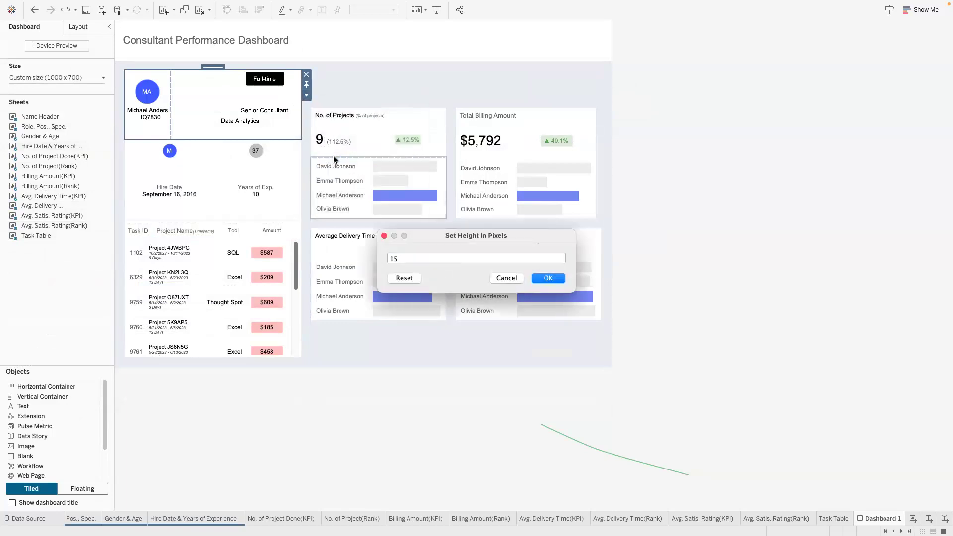
pyautogui.press('Return')
# - On the Role, Pos., Spec. worksheet, shrink the mark size of the AGG(MIN(0.4)) specialization shape and return to Dashboard 1
pyautogui.click(274, 125)
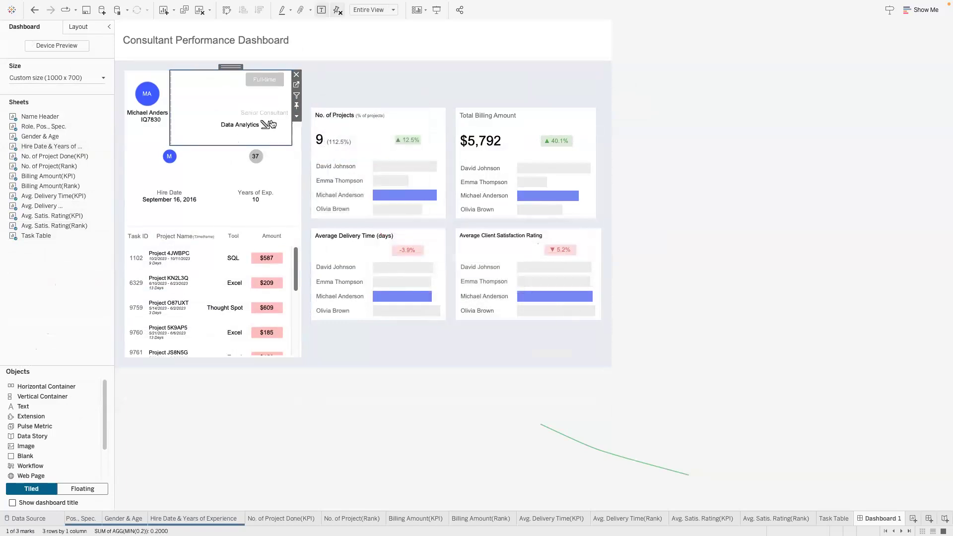
pyautogui.click(296, 85)
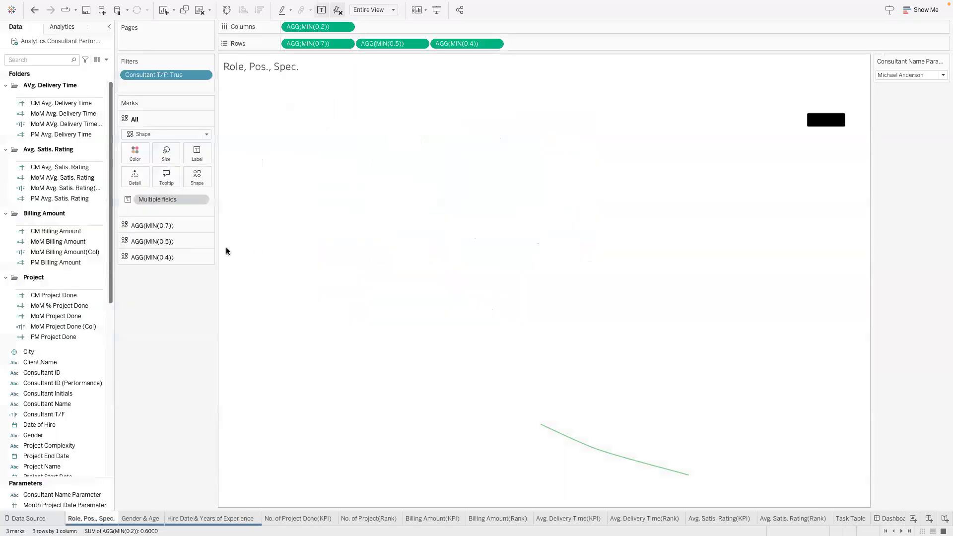
pyautogui.click(199, 256)
pyautogui.click(167, 201)
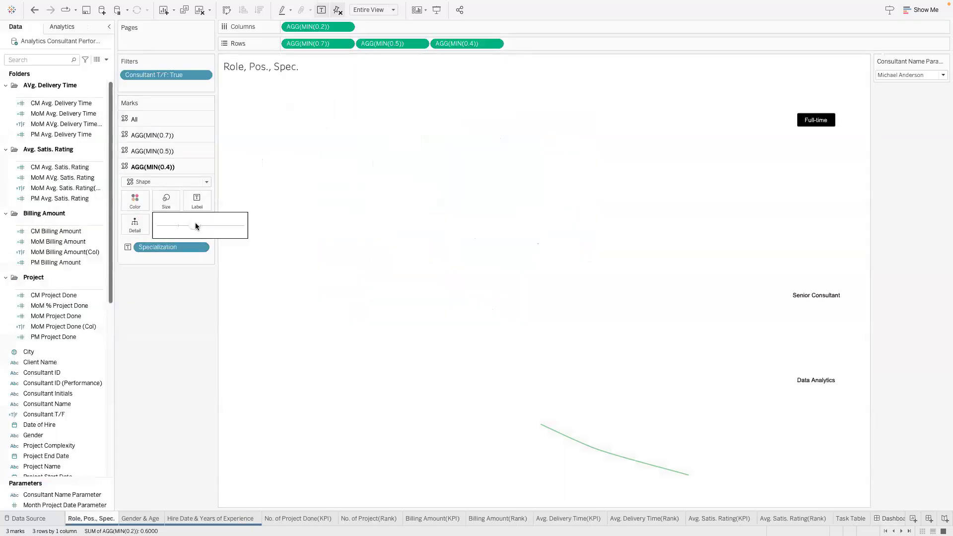
pyautogui.moveTo(154, 227); pyautogui.dragTo(153, 227)
pyautogui.click(147, 293)
pyautogui.click(125, 203)
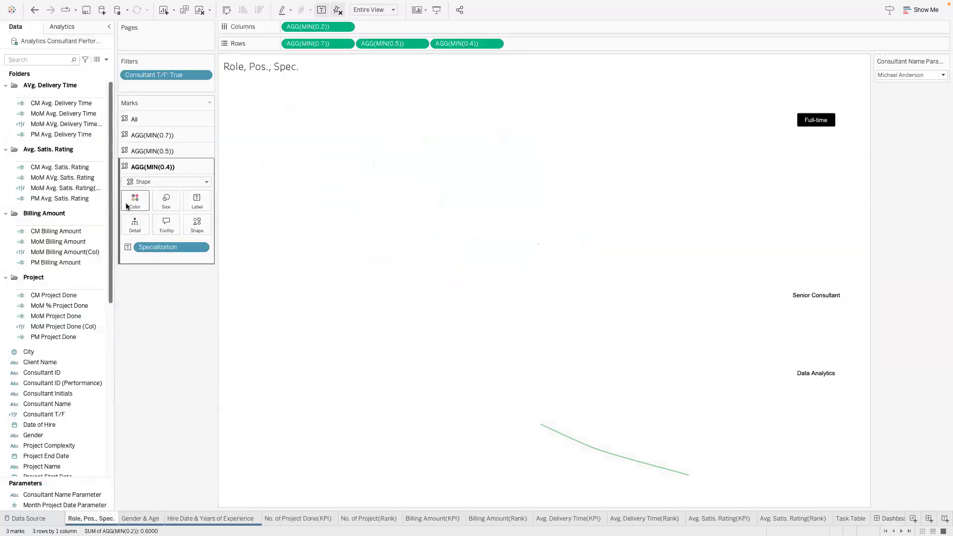
pyautogui.click(332, 323)
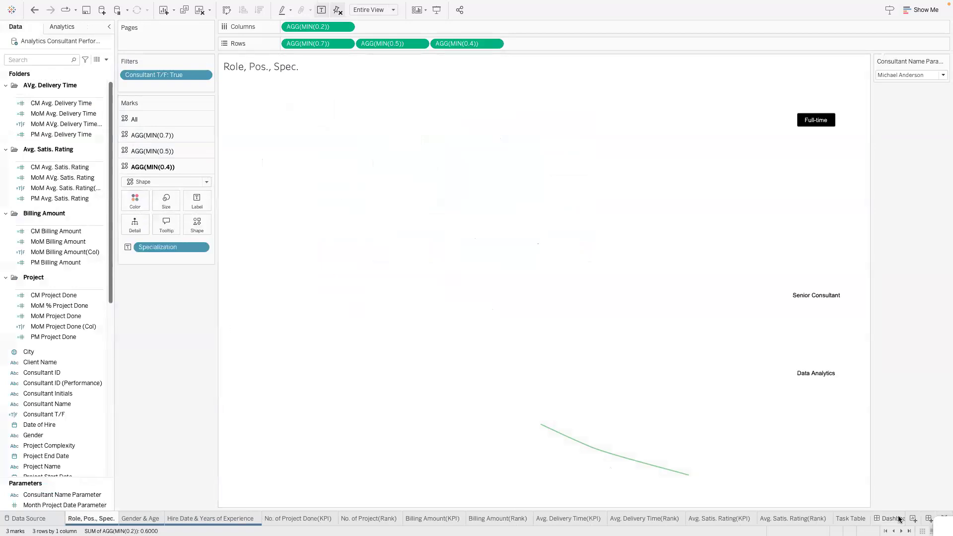
pyautogui.click(890, 518)
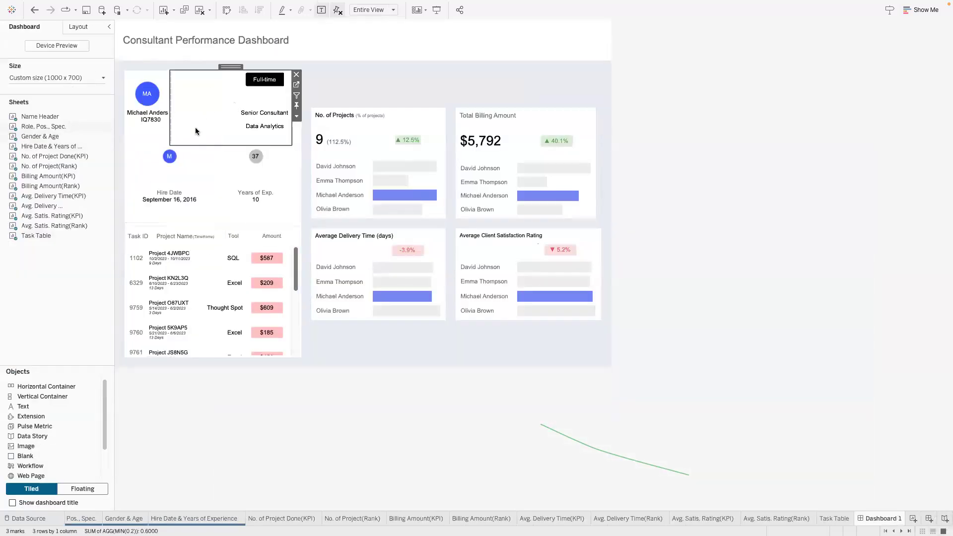
# - Try a fixed height of 35 pixels for the Gender & Age sheet in the profile column
pyautogui.click(213, 157)
pyautogui.click(306, 191)
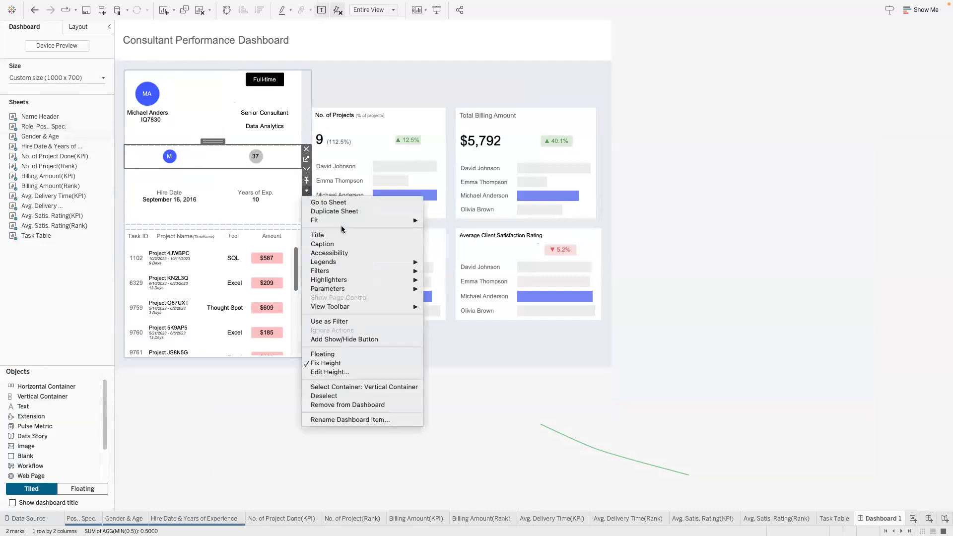
pyautogui.click(327, 362)
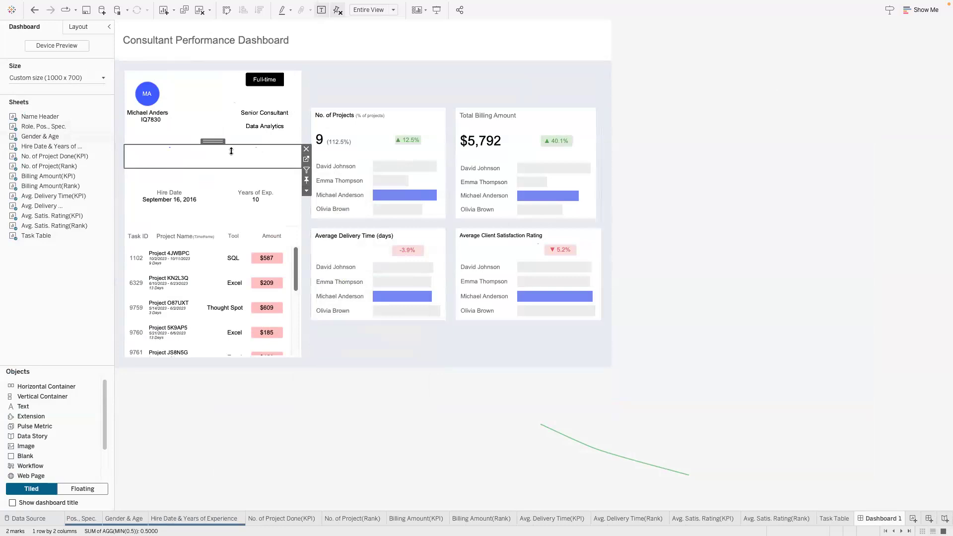
pyautogui.click(307, 190)
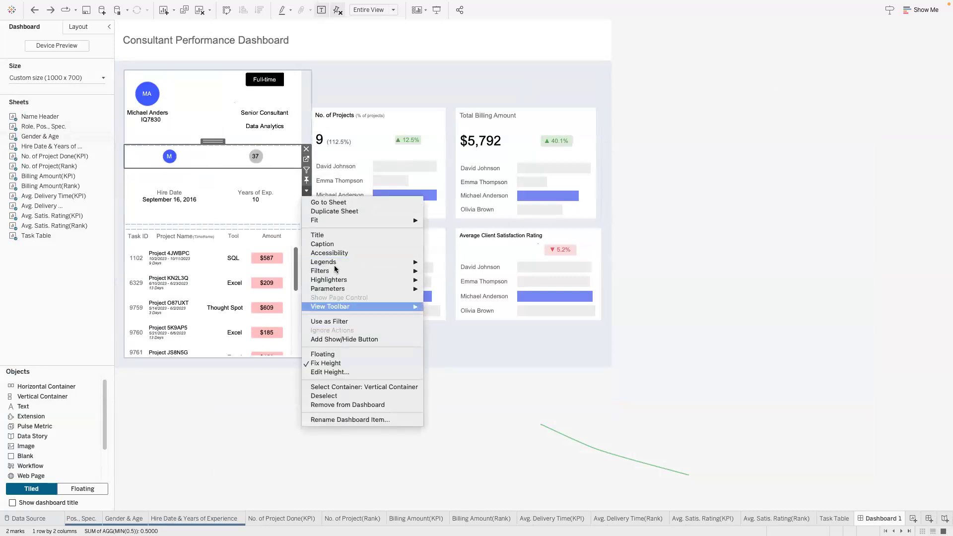
pyautogui.click(329, 372)
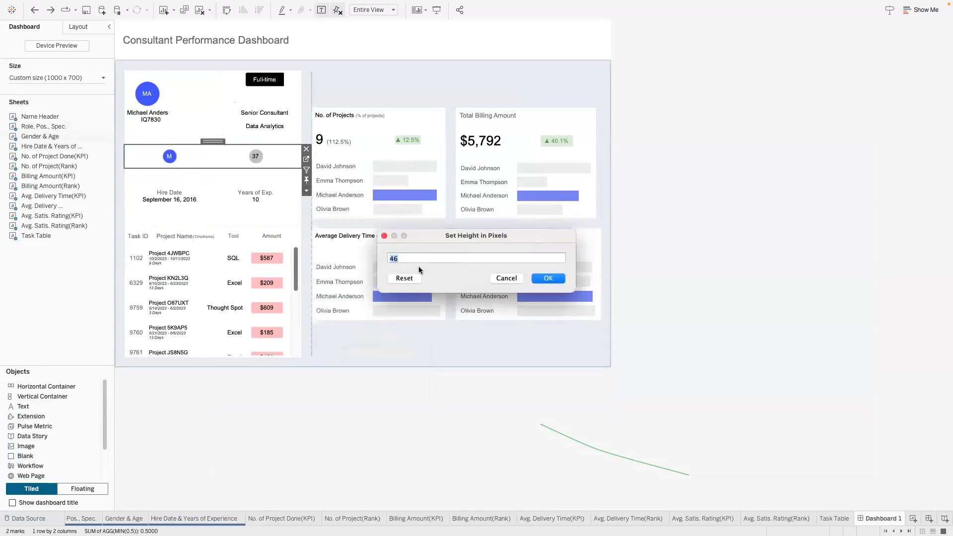
pyautogui.write('35')
pyautogui.press('Return')
# - Set the Gender & Age sheet's height to 40 pixels
pyautogui.moveTo(387, 177)
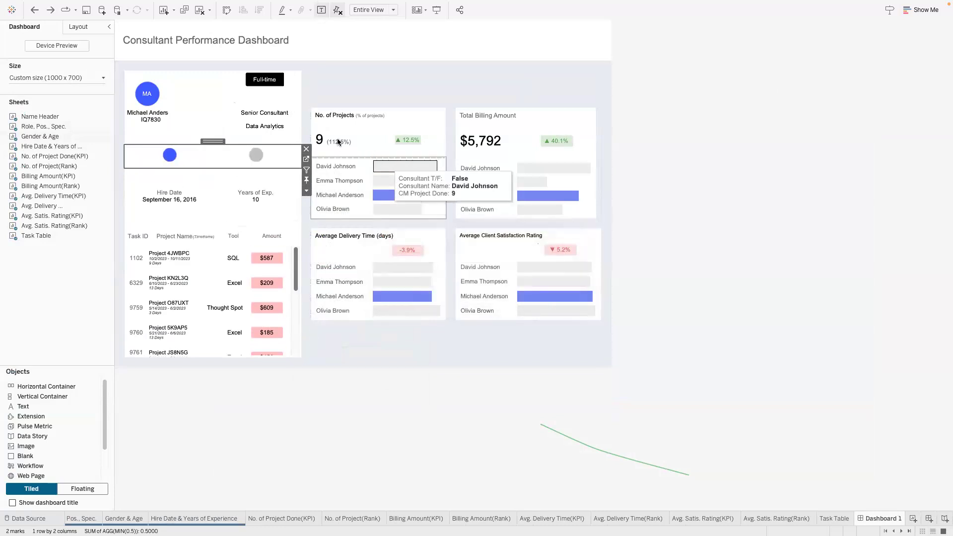
pyautogui.click(306, 190)
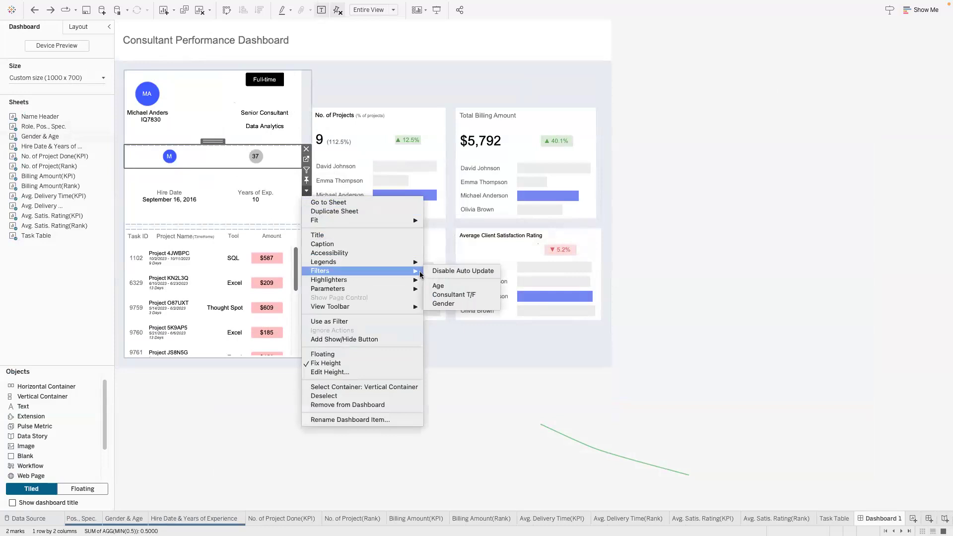
pyautogui.click(387, 372)
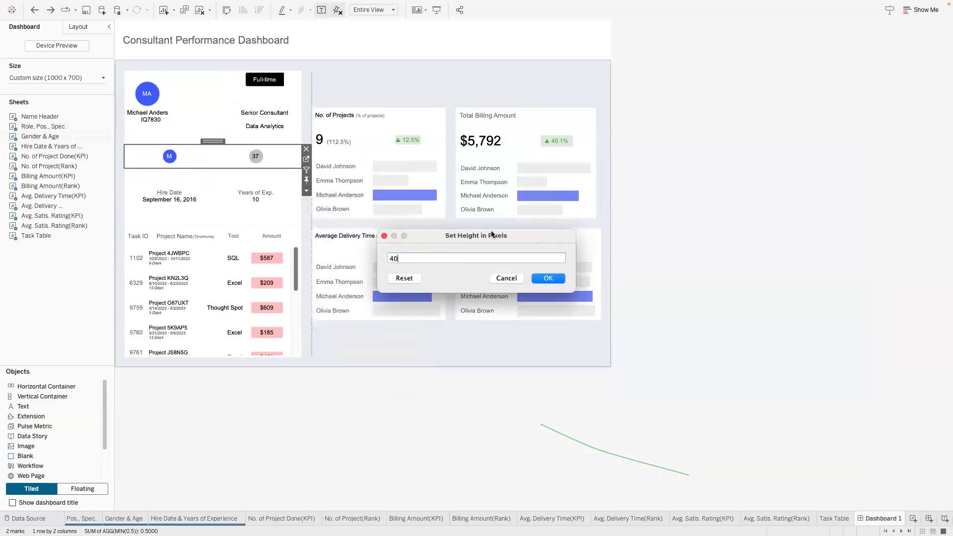
pyautogui.press('Return')
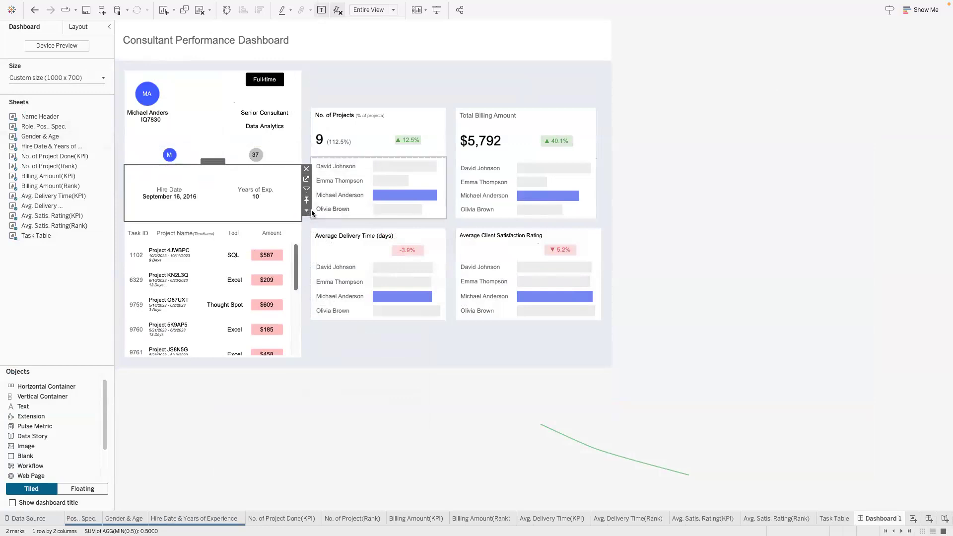
# - Set the height of the Hire Date and Years of Experience sheet to 40 pixels
pyautogui.click(306, 211)
pyautogui.click(342, 383)
pyautogui.write('40')
pyautogui.press('Return')
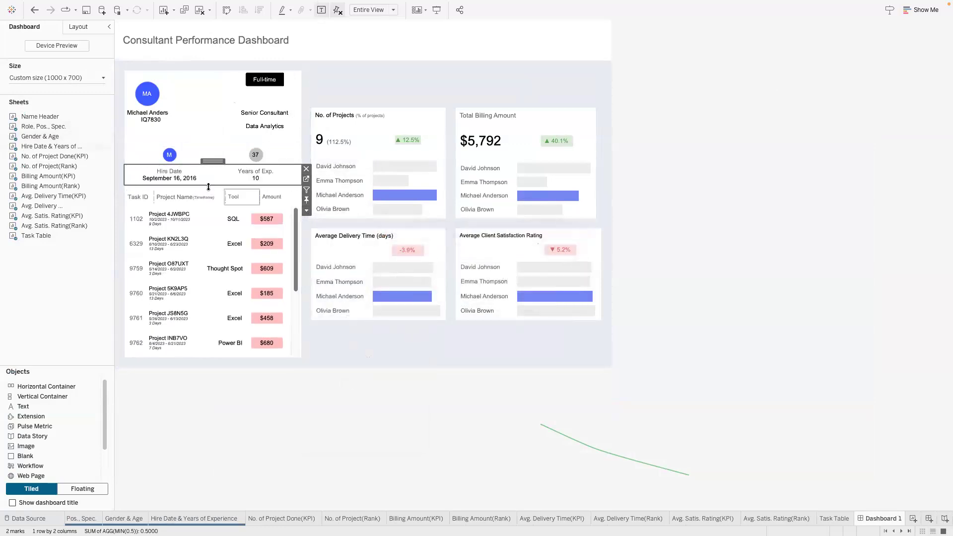
pyautogui.click(382, 78)
pyautogui.click(427, 123)
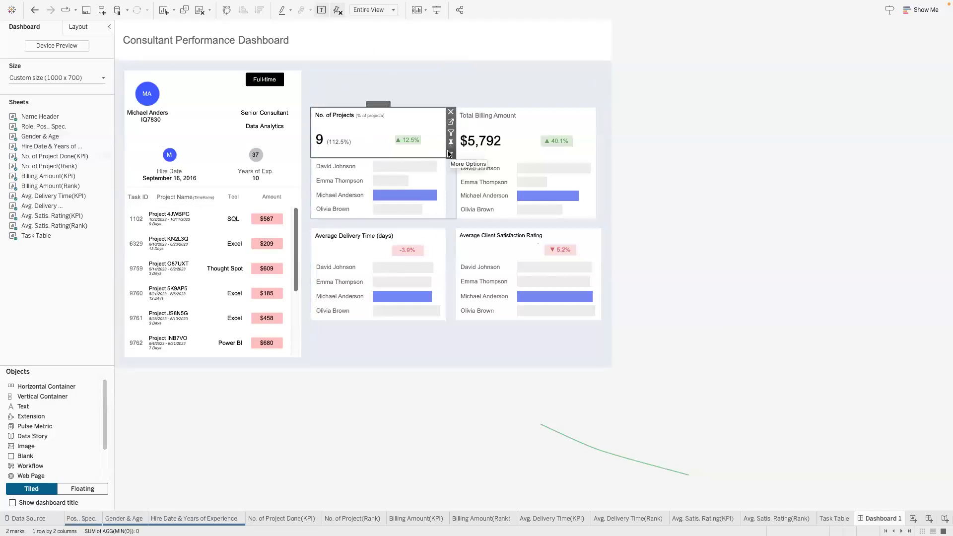
pyautogui.click(451, 153)
pyautogui.moveTo(479, 244)
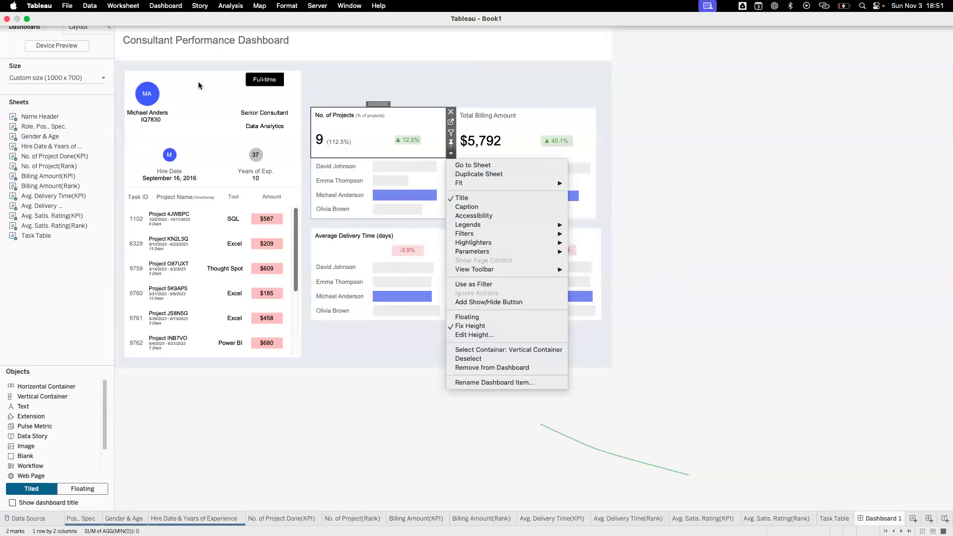
pyautogui.click(94, 27)
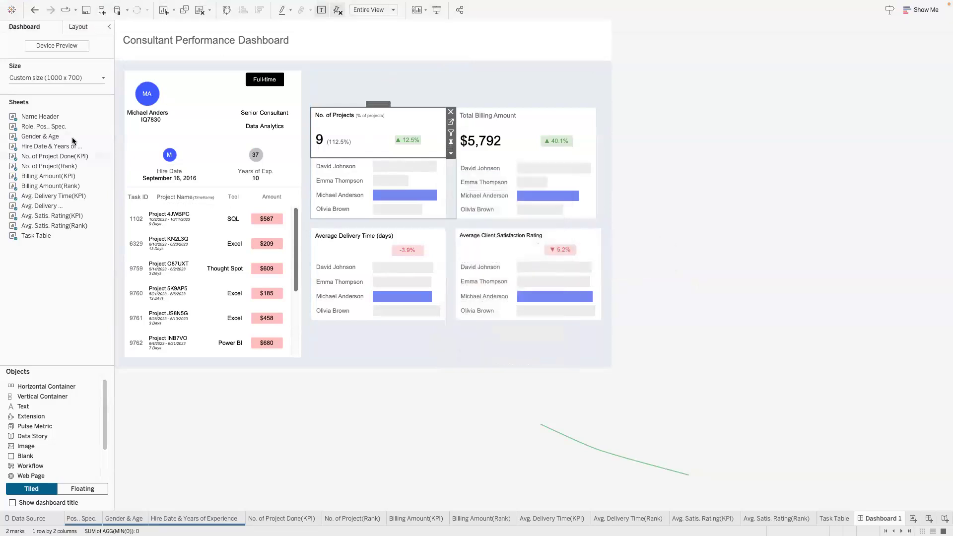
# - Remove the Tiled container and the vertical container that held the legends from the dashboard's item hierarchy
pyautogui.click(79, 27)
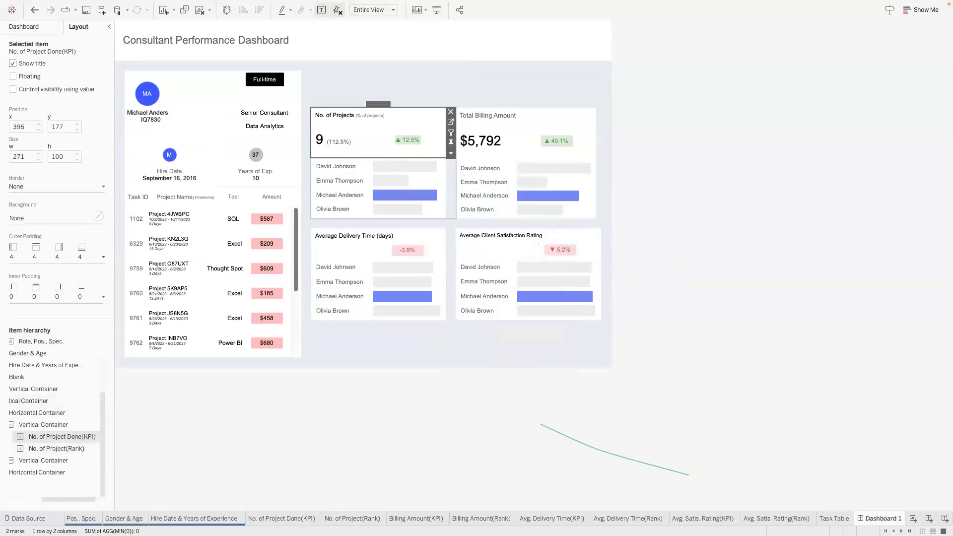
pyautogui.click(26, 500)
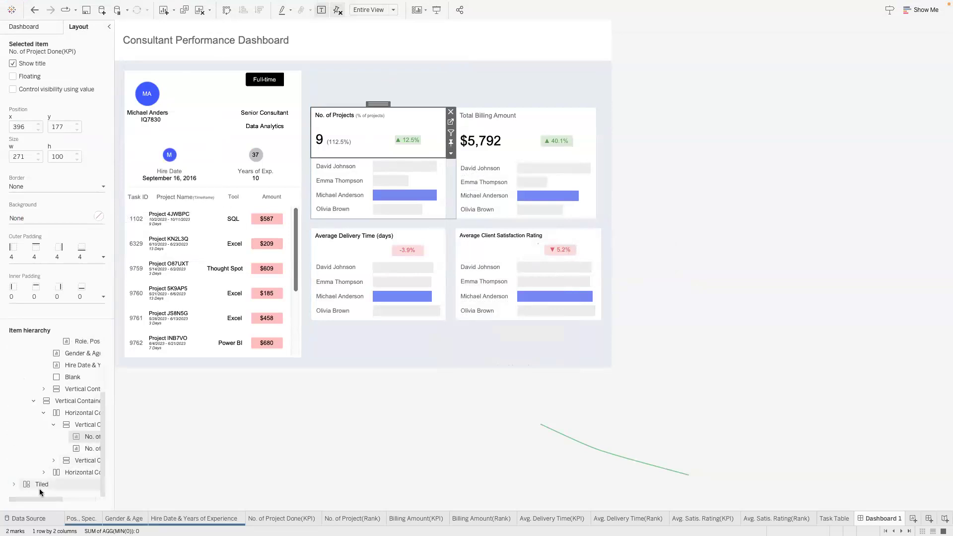
pyautogui.rightClick(40, 484)
pyautogui.click(67, 428)
pyautogui.rightClick(48, 485)
pyautogui.click(73, 396)
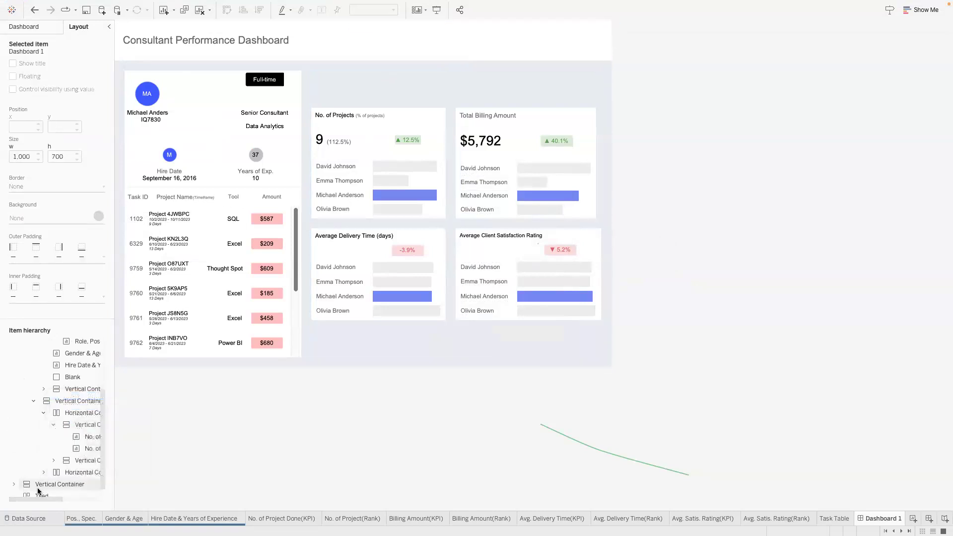
pyautogui.rightClick(45, 485)
pyautogui.click(76, 392)
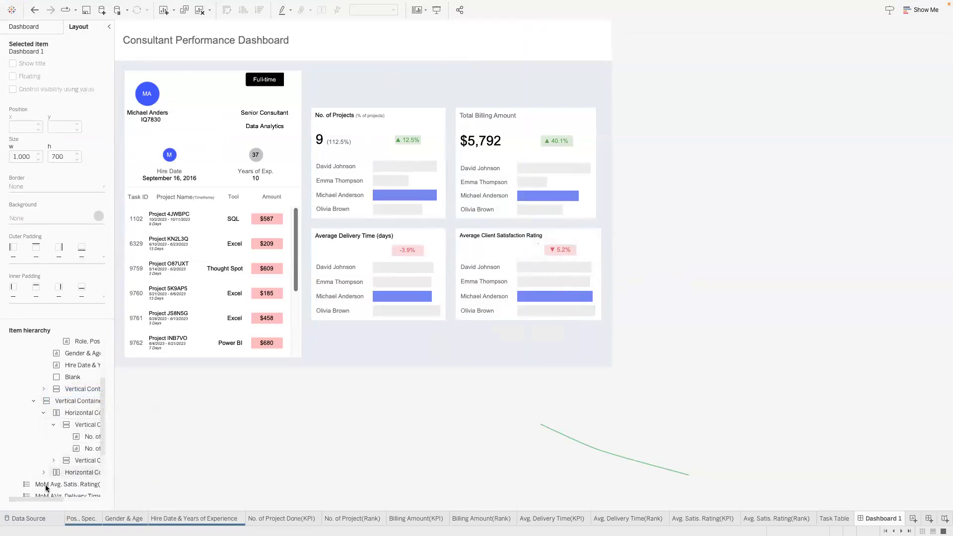
pyautogui.click(46, 488)
pyautogui.rightClick(46, 488)
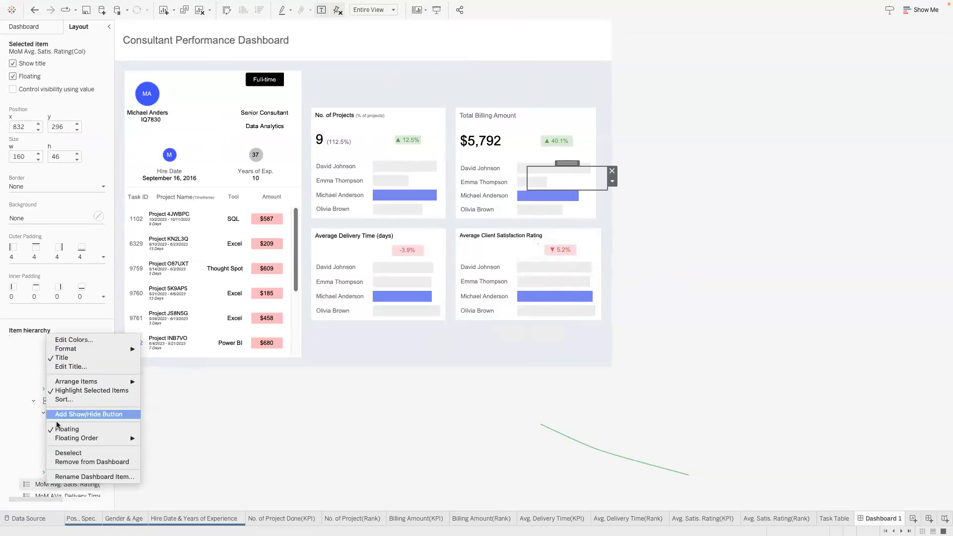
pyautogui.click(40, 482)
# - Bring the floating Consultant Name Parameter control to the front and place it in the header container beside the dashboard title
pyautogui.scroll(-5, 61, 453)
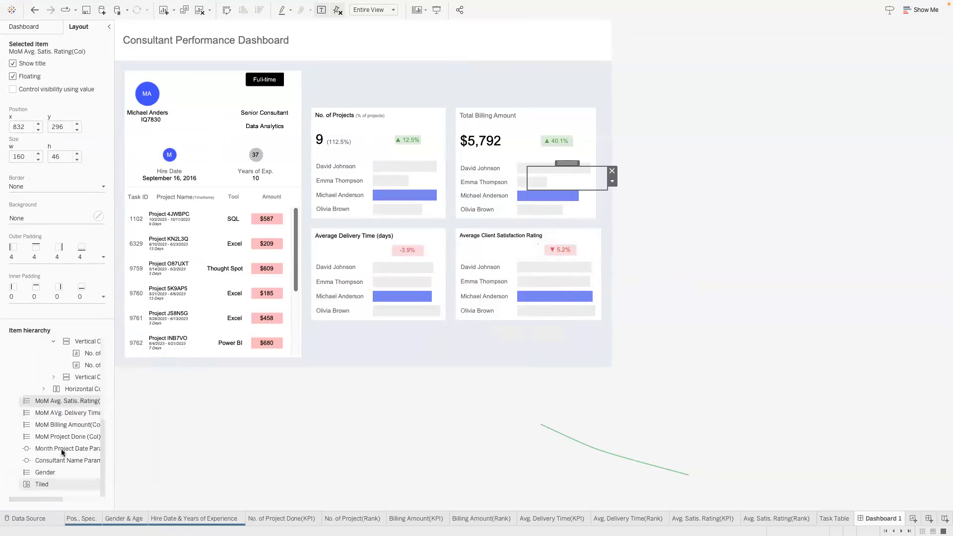
pyautogui.click(61, 455)
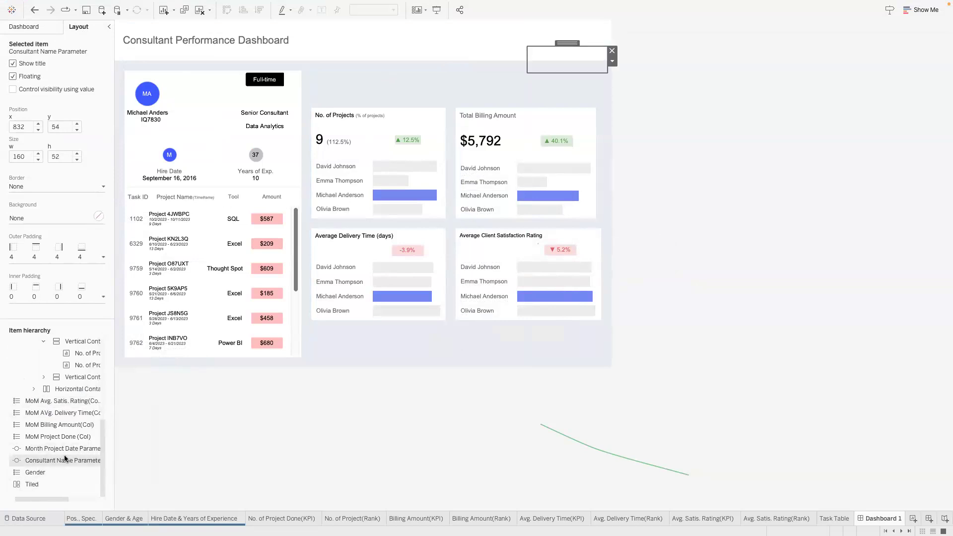
pyautogui.click(612, 60)
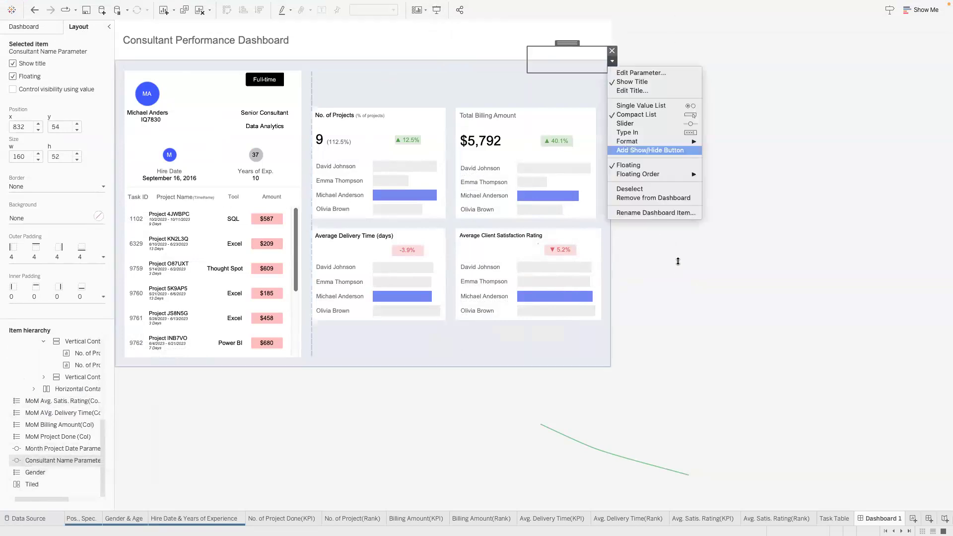
pyautogui.moveTo(677, 174)
pyautogui.click(728, 176)
pyautogui.moveTo(568, 43); pyautogui.dragTo(591, 29)
pyautogui.moveTo(348, 31); pyautogui.dragTo(549, 28)
# - Retitle the consultant parameter control as Consultant Name and widen it within the header
pyautogui.doubleClick(561, 25)
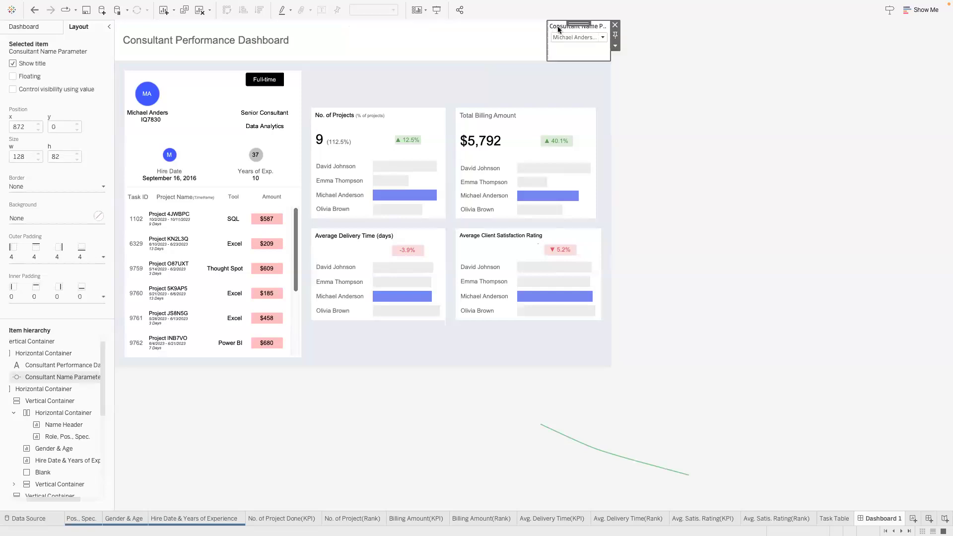
pyautogui.moveTo(431, 219); pyautogui.dragTo(399, 220)
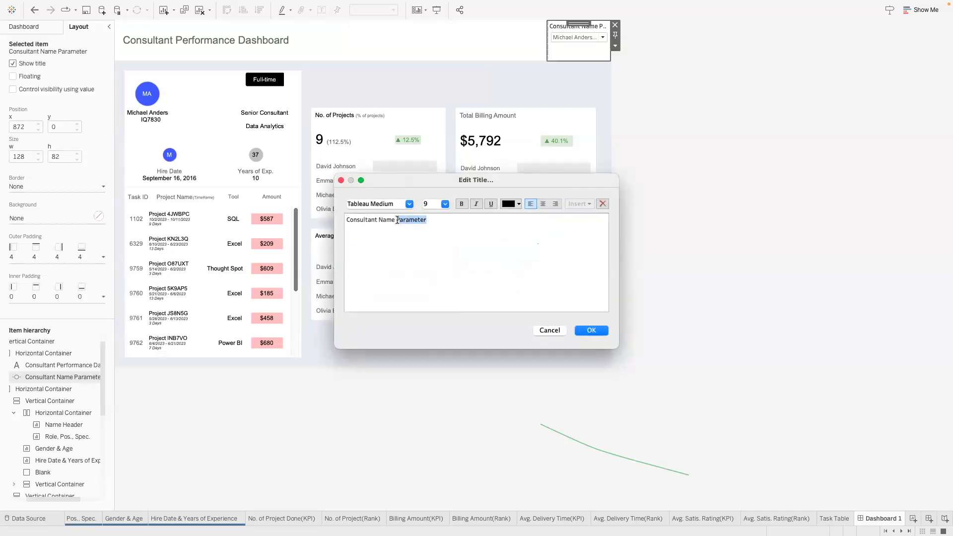
pyautogui.press('BackSpace')
pyautogui.click(592, 331)
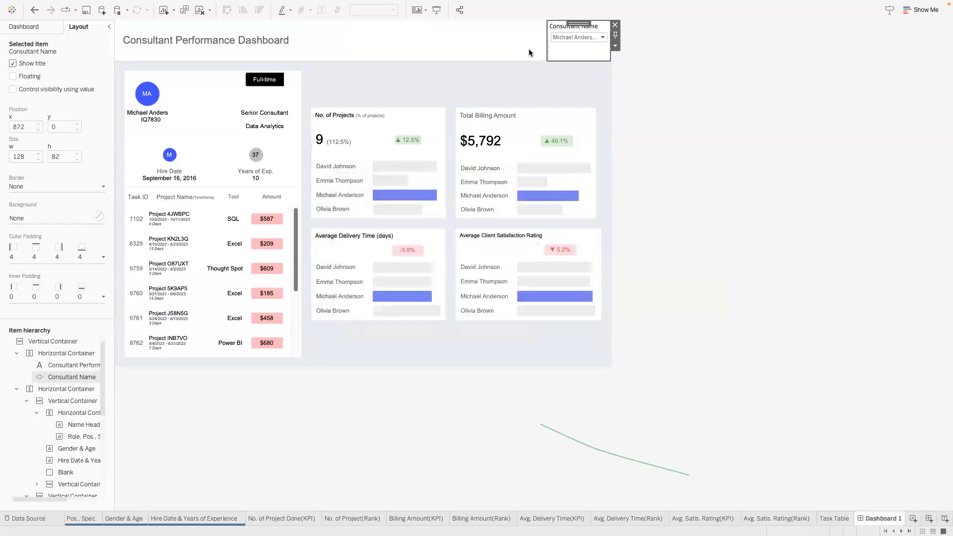
pyautogui.moveTo(546, 30); pyautogui.dragTo(529, 38)
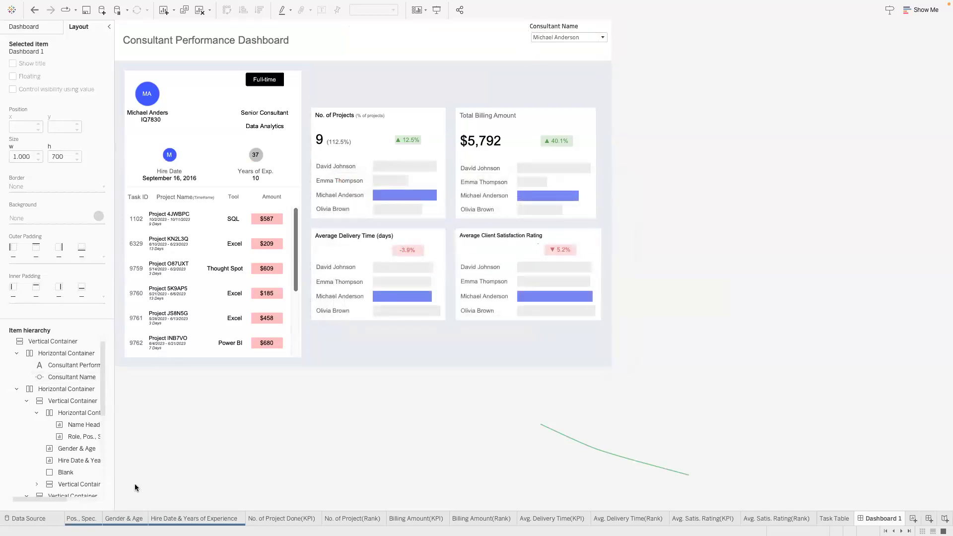
# - Bring the floating Month Project Date Parameter control to the front and place it in the header between the title and Consultant Name
pyautogui.scroll(-5, 46, 471)
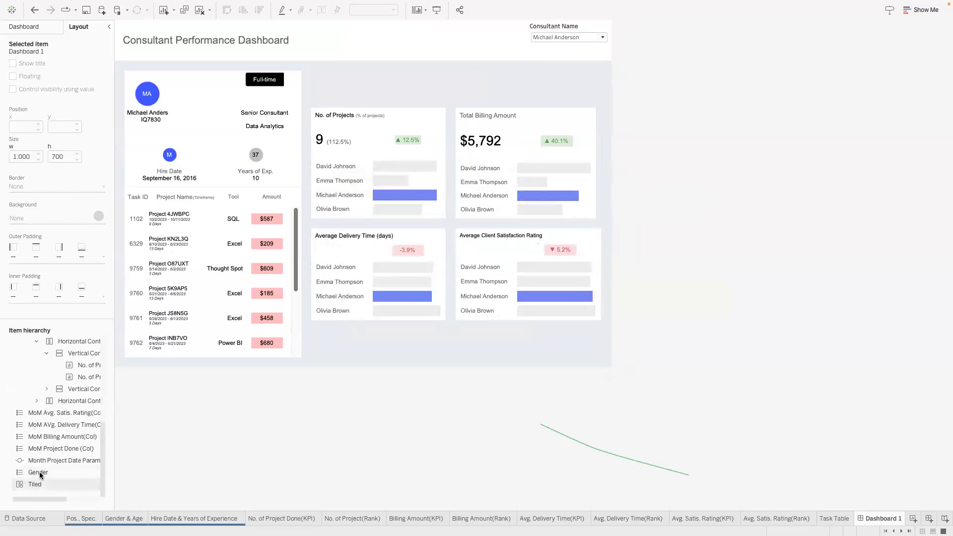
pyautogui.click(60, 460)
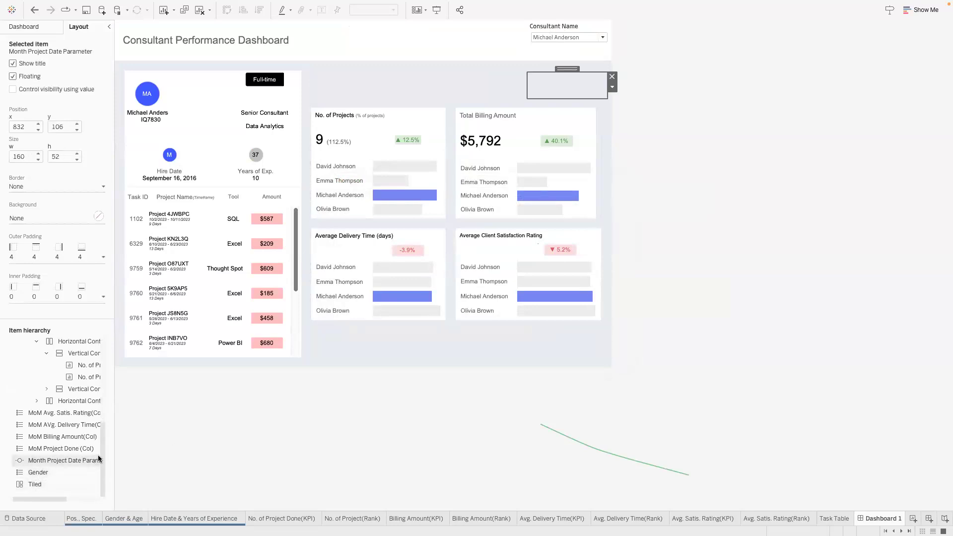
pyautogui.click(613, 88)
pyautogui.moveTo(660, 199)
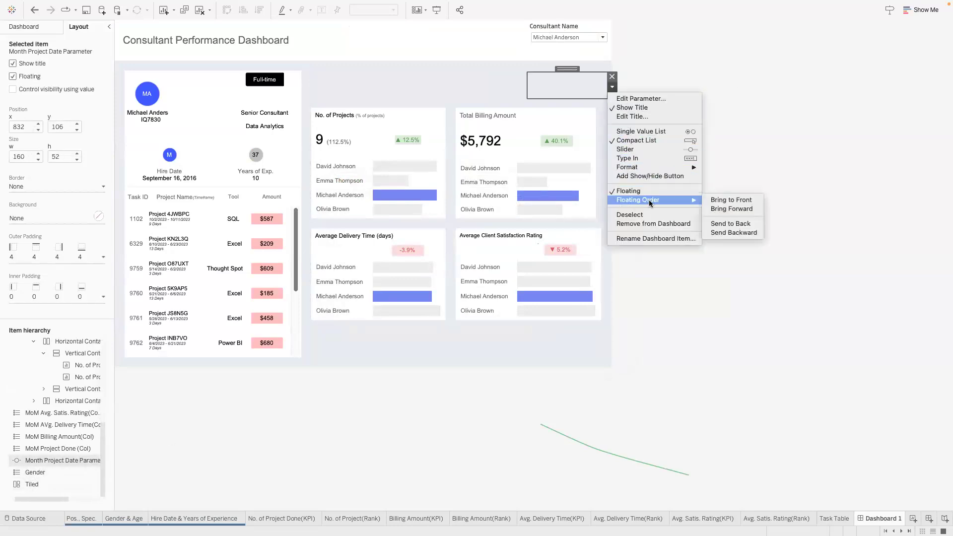
pyautogui.click(730, 200)
pyautogui.moveTo(570, 72); pyautogui.dragTo(523, 27)
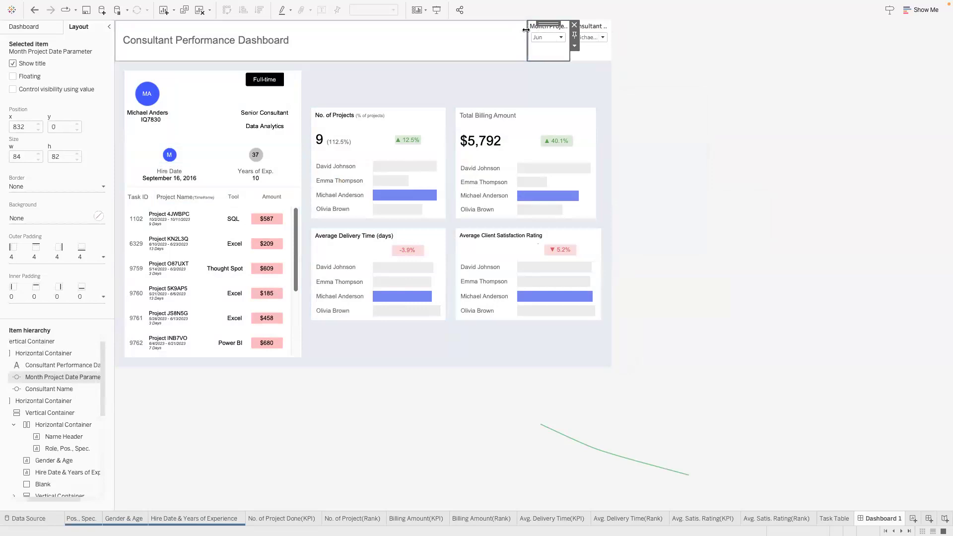
# - Retitle the month parameter control as Month Filter and set its title font to Arial
pyautogui.doubleClick(523, 25)
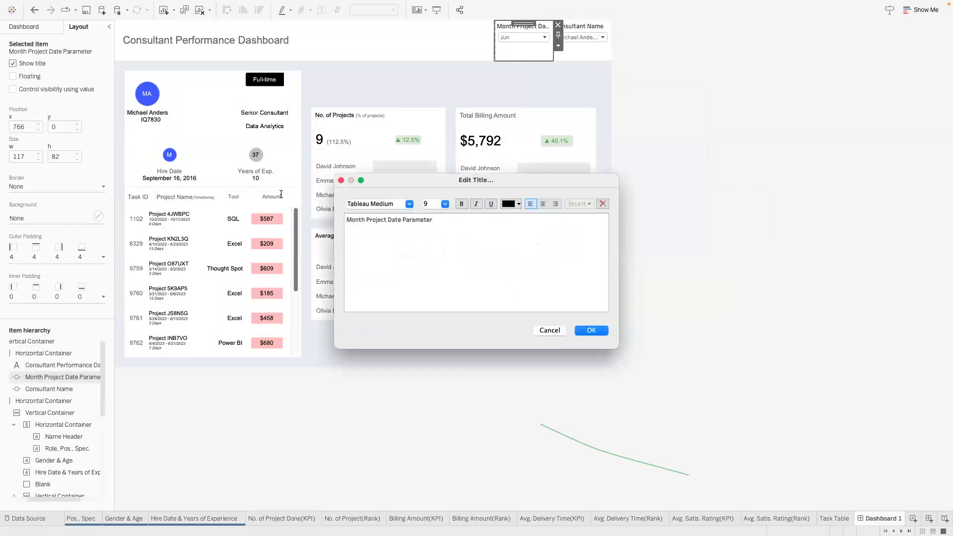
pyautogui.press('super+a')
pyautogui.write('Mo')
pyautogui.press('super+a')
pyautogui.click(409, 204)
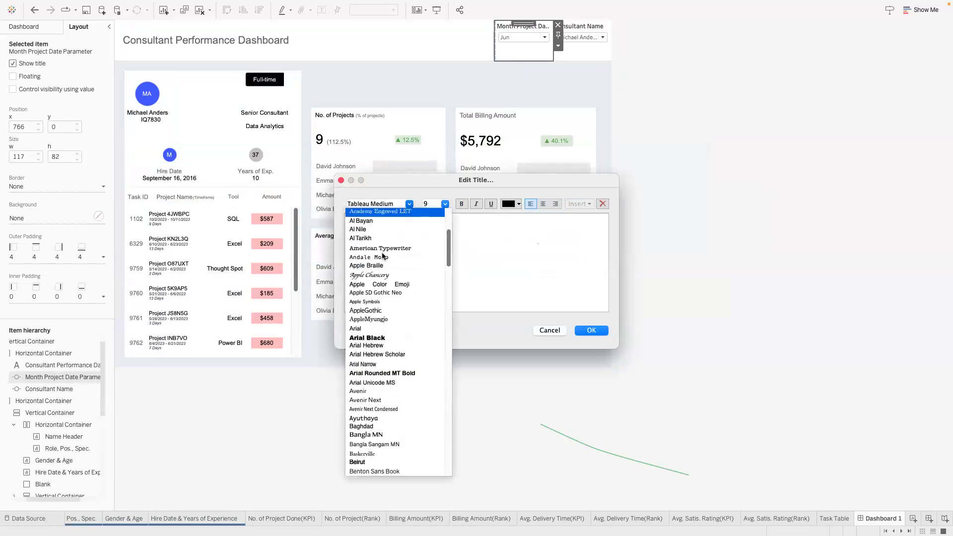
pyautogui.click(367, 279)
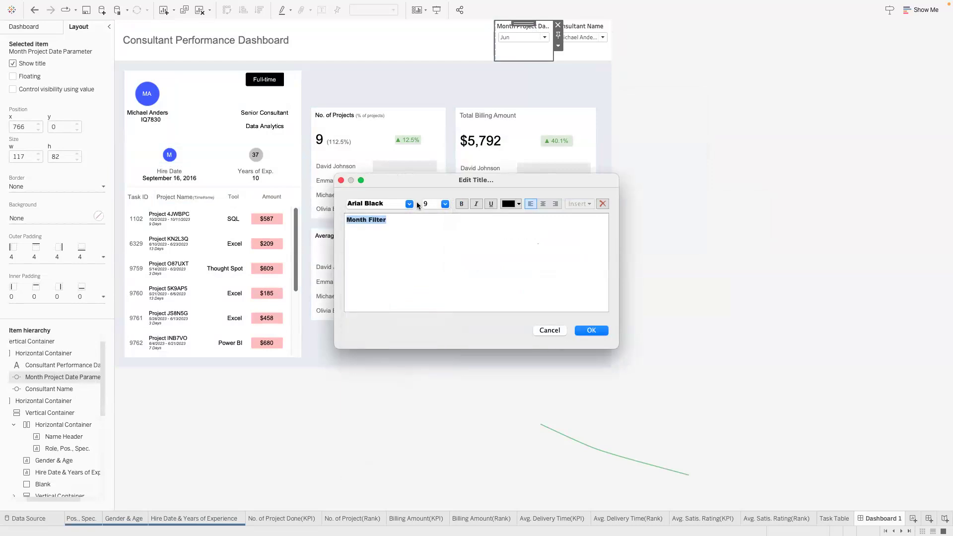
pyautogui.click(408, 208)
pyautogui.scroll(3, 392, 218)
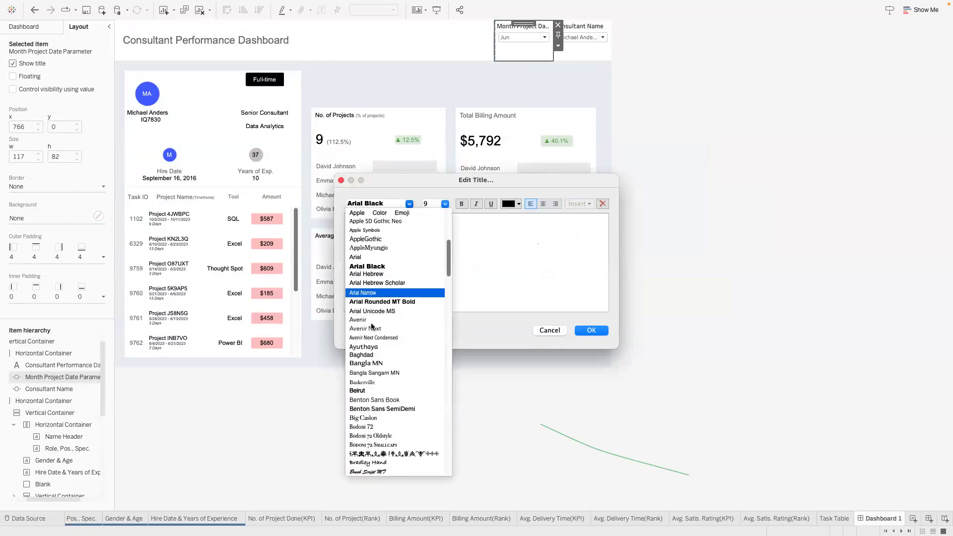
pyautogui.click(367, 256)
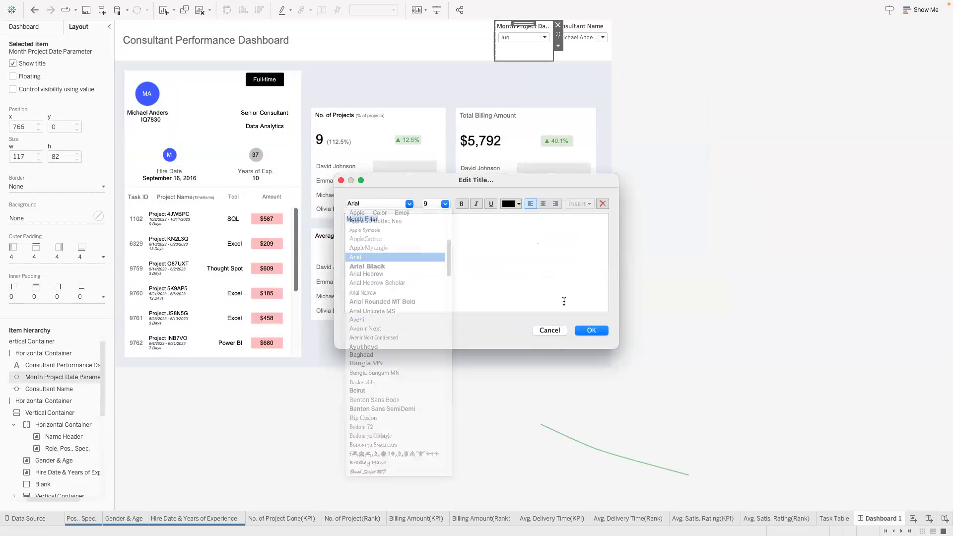
pyautogui.click(591, 330)
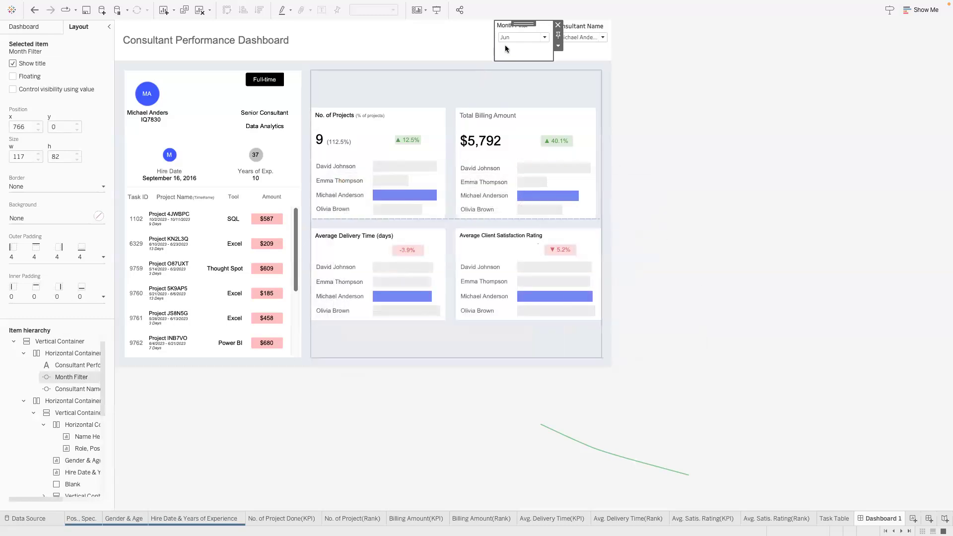
# - Set the title font of the Consultant Name control to Arial
pyautogui.doubleClick(579, 28)
pyautogui.doubleClick(588, 30)
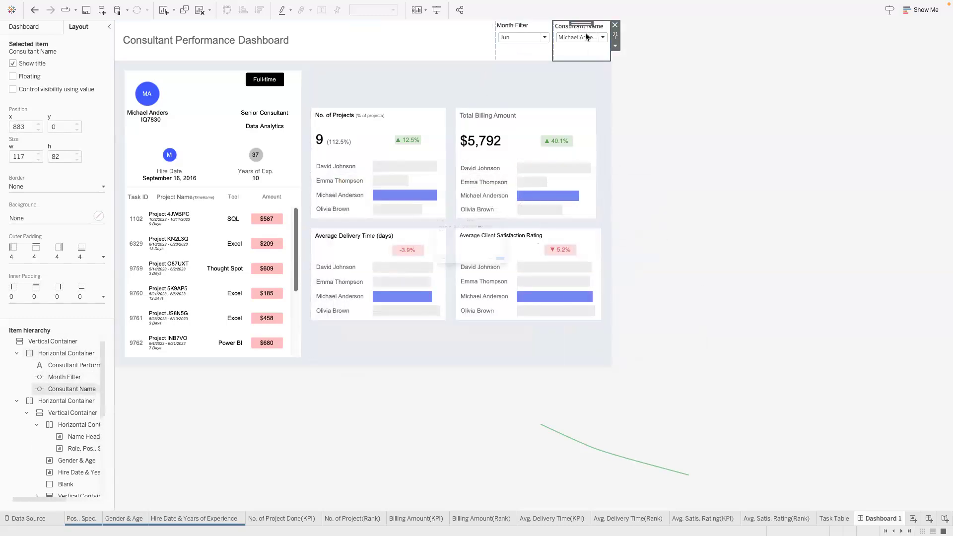
pyautogui.click(410, 204)
pyautogui.scroll(-5, 380, 317)
pyautogui.click(382, 329)
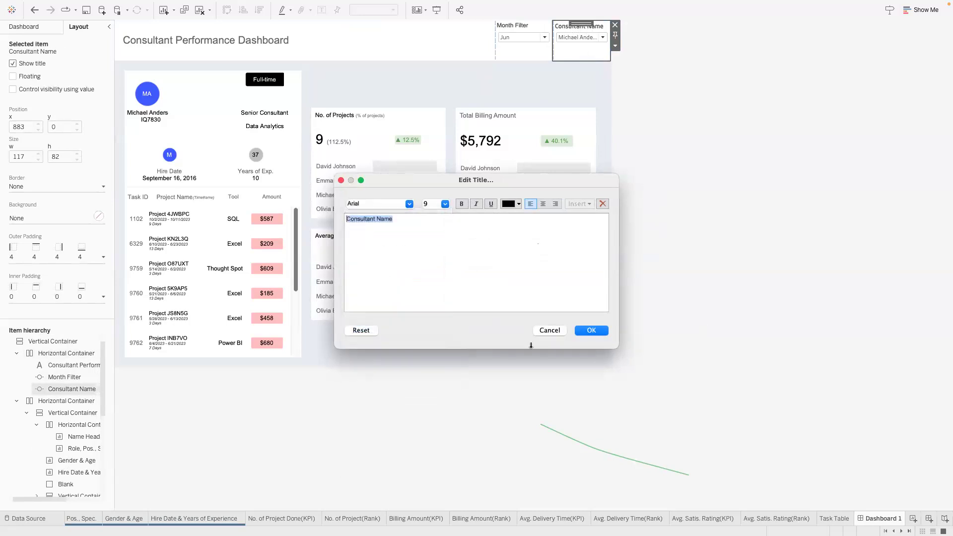
pyautogui.click(580, 333)
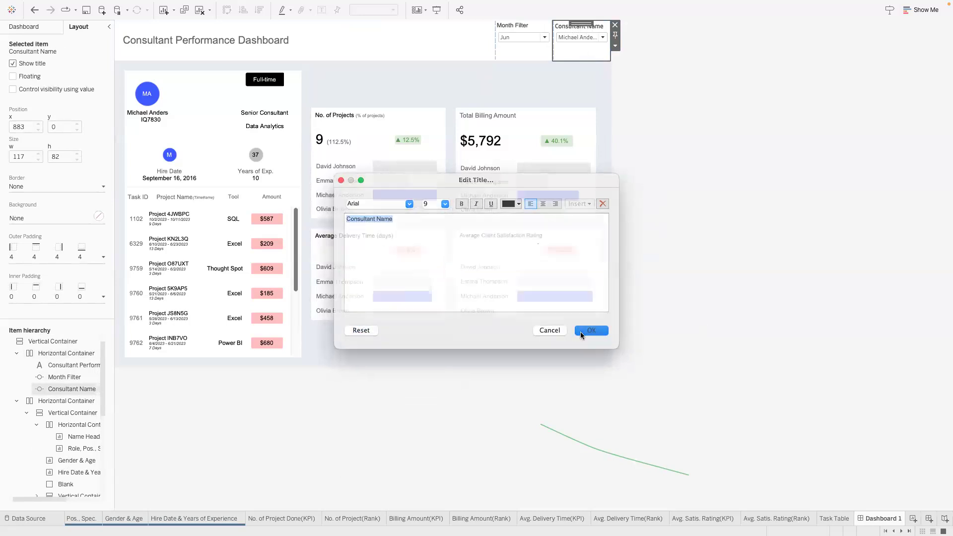
# - Test the Month Filter by switching it to Jan, Jun and finally Aug
pyautogui.click(525, 35)
pyautogui.click(520, 45)
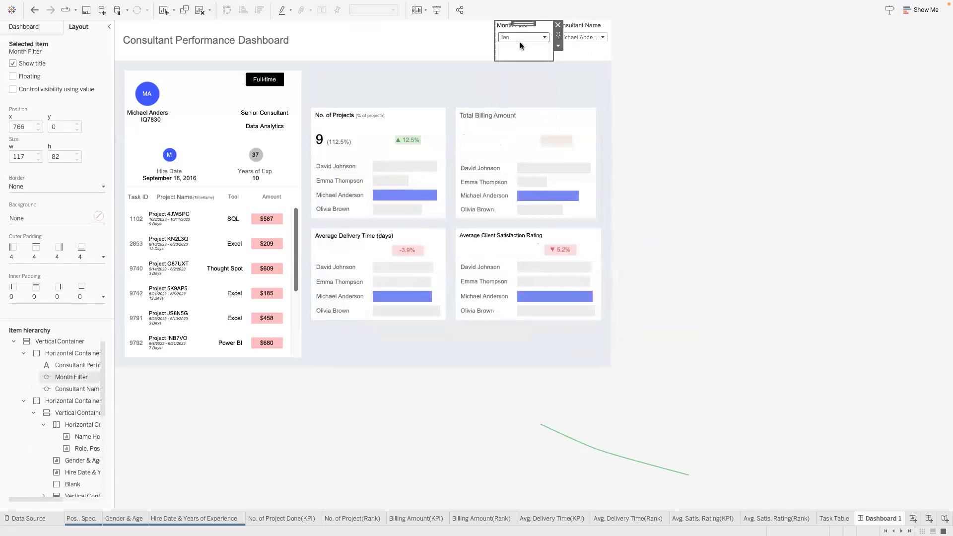
pyautogui.click(524, 39)
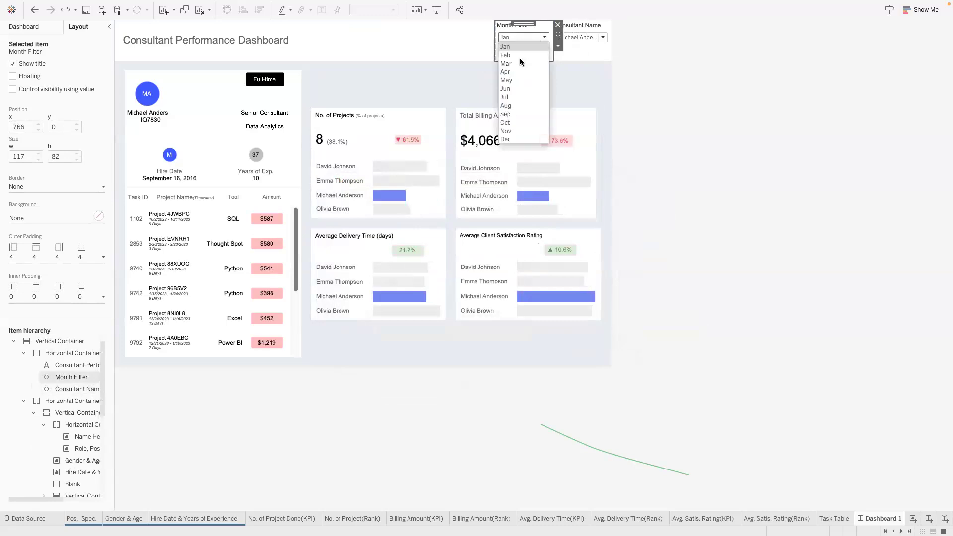
pyautogui.click(519, 89)
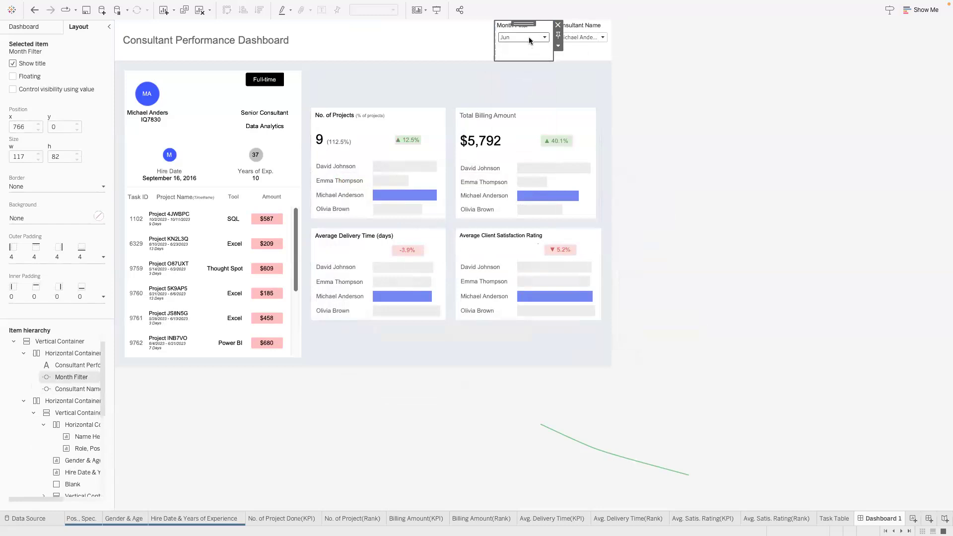
pyautogui.click(528, 39)
pyautogui.click(520, 102)
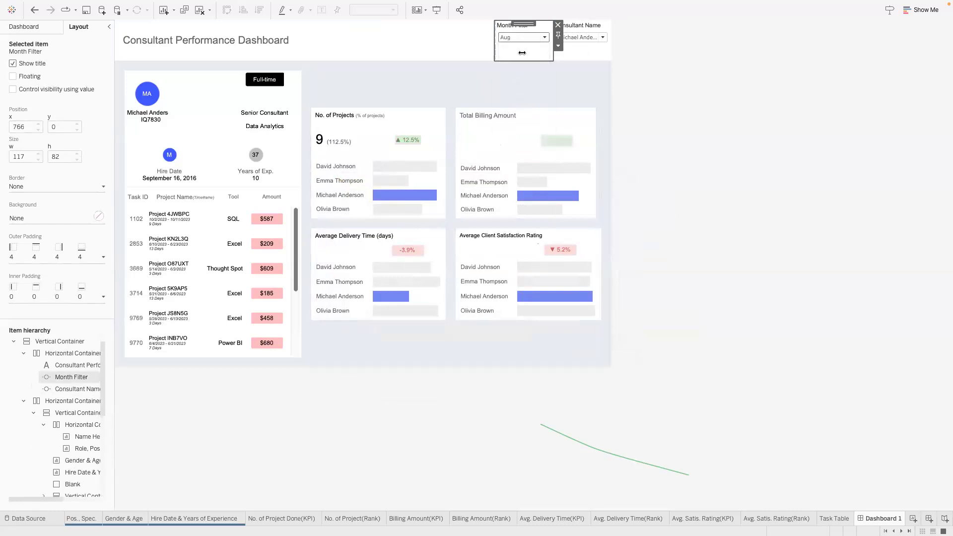
# - Switch the Consultant Name filter to the first listed consultant and widen the Name Header sheet in the profile column
pyautogui.click(585, 49)
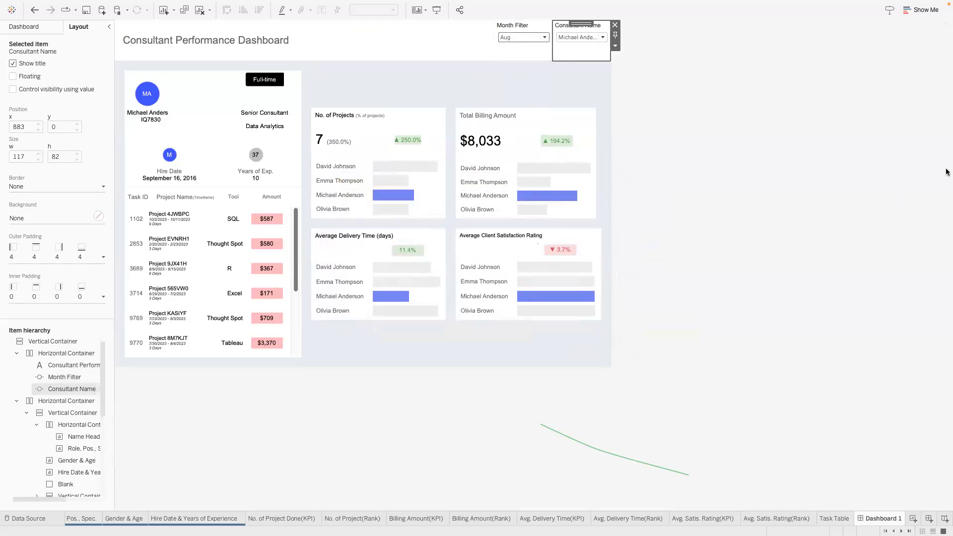
pyautogui.click(580, 38)
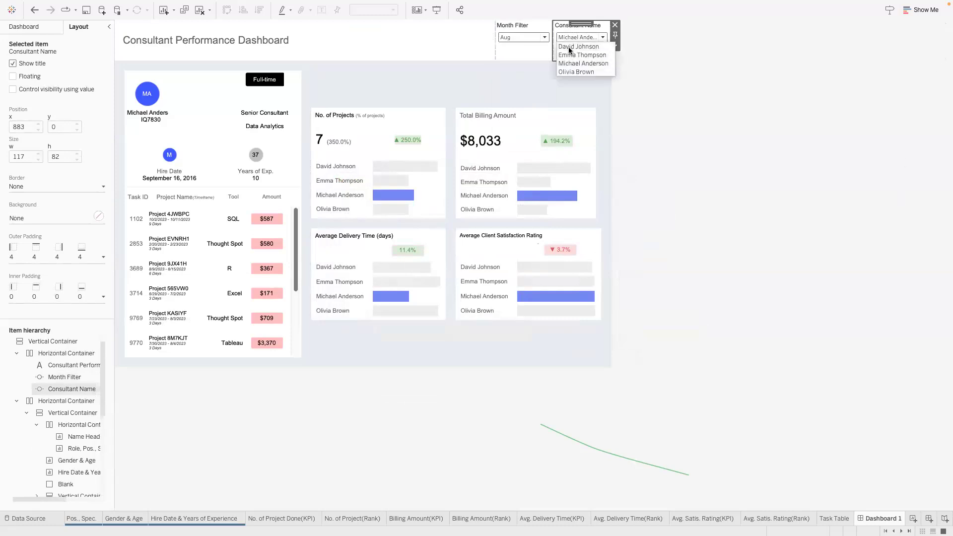
pyautogui.moveTo(170, 94); pyautogui.dragTo(190, 96)
# - Set the inner padding of the profile column's vertical container to 5 pixels on all sides
pyautogui.click(169, 74)
pyautogui.doubleClick(165, 68)
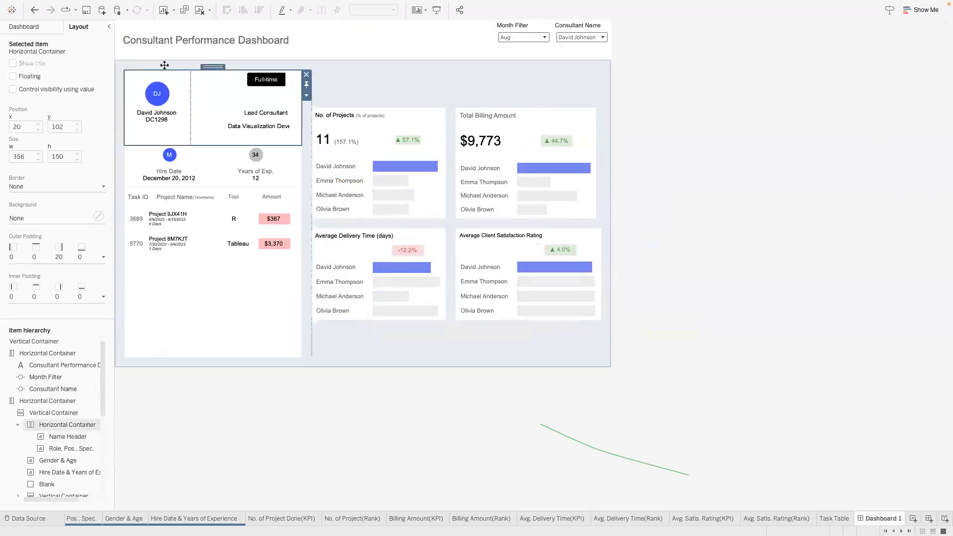
pyautogui.doubleClick(214, 66)
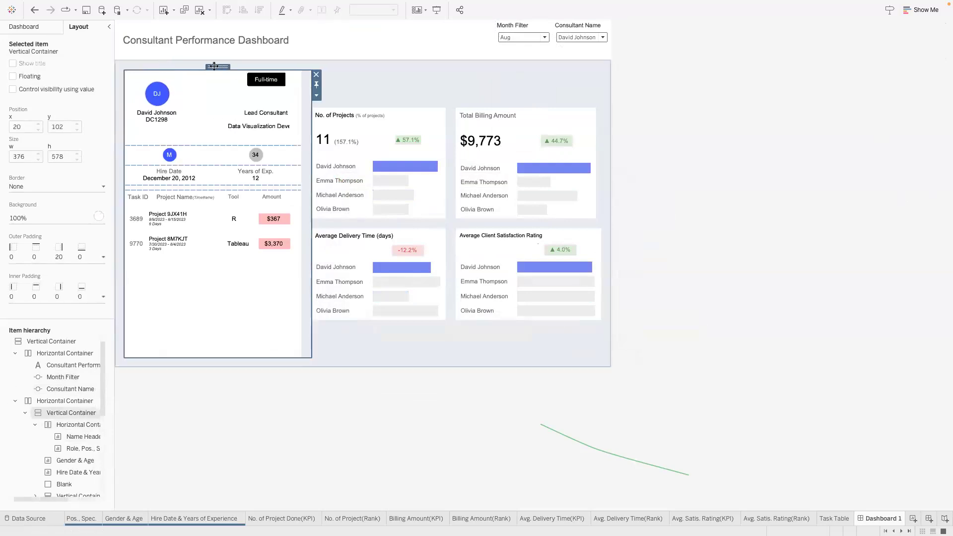
pyautogui.click(26, 293)
pyautogui.click(19, 354)
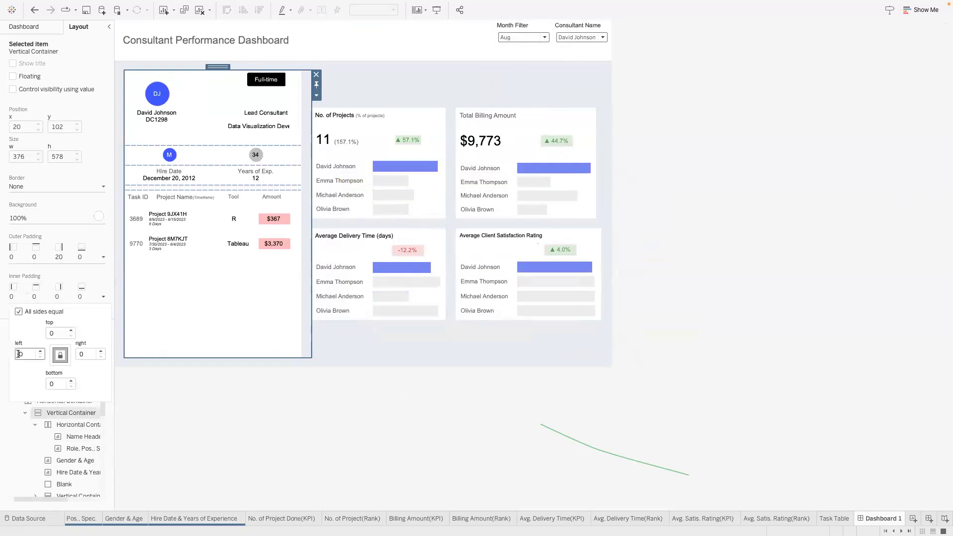
pyautogui.write('1')
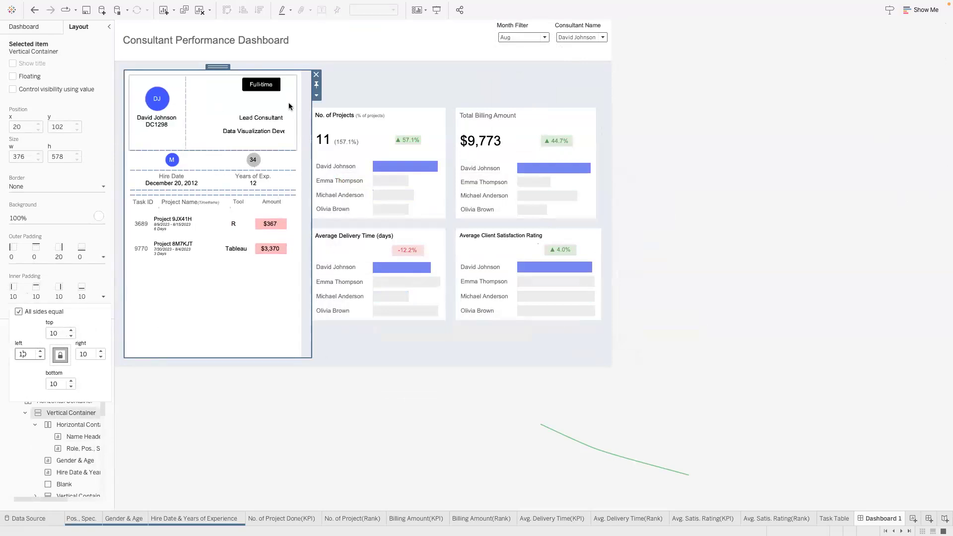
pyautogui.moveTo(59, 333); pyautogui.dragTo(30, 333)
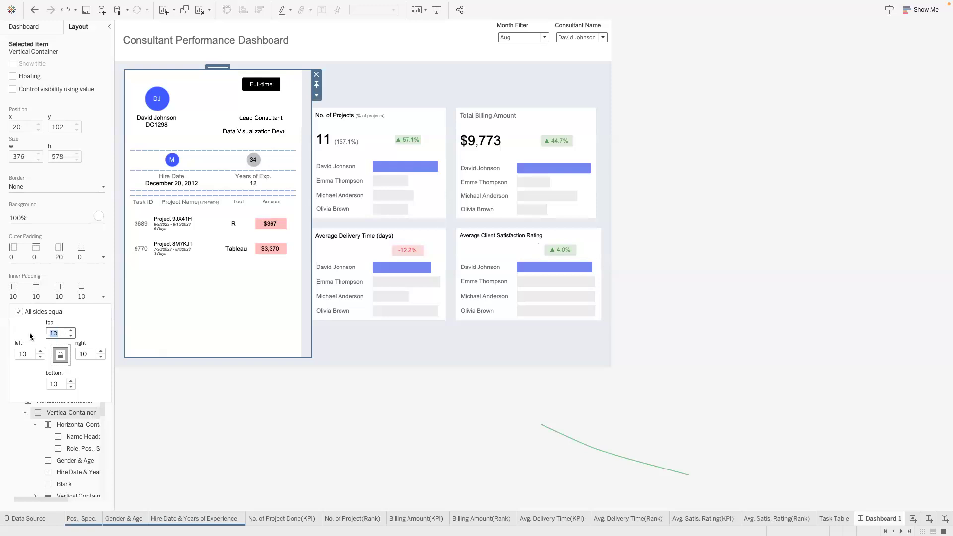
pyautogui.click(210, 466)
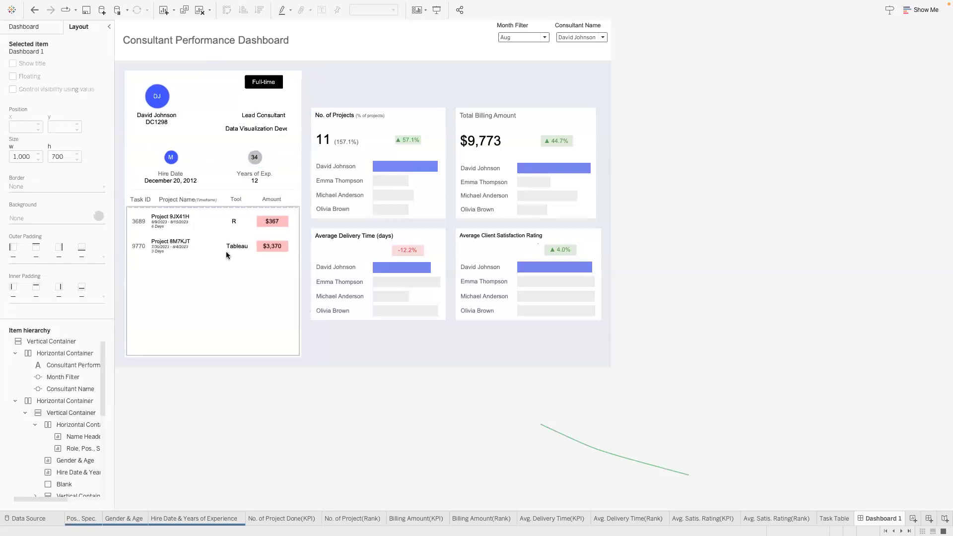
# - On the Role, Pos., Spec. sheet, set the Specialization alias of the Data Visualization Developer member to Data Viz Developer
pyautogui.click(263, 131)
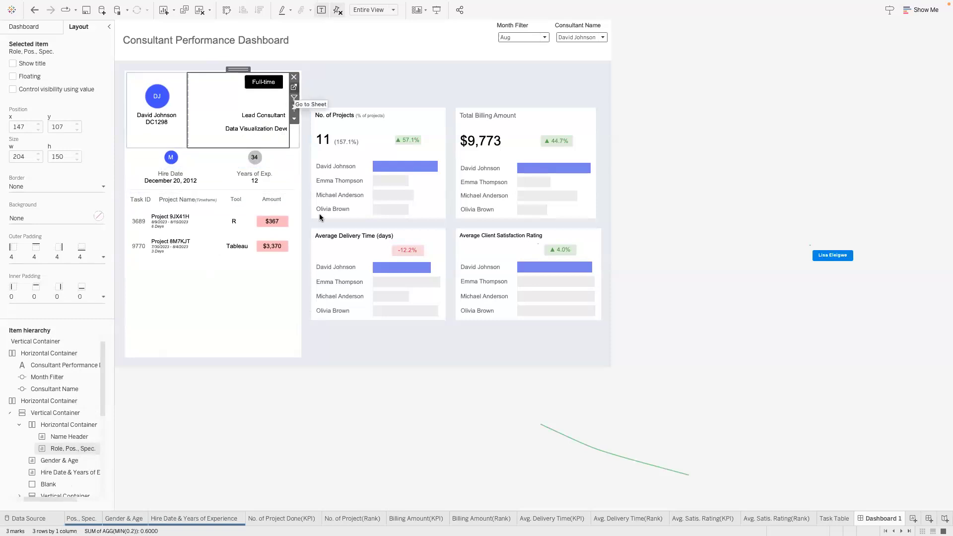
pyautogui.click(294, 87)
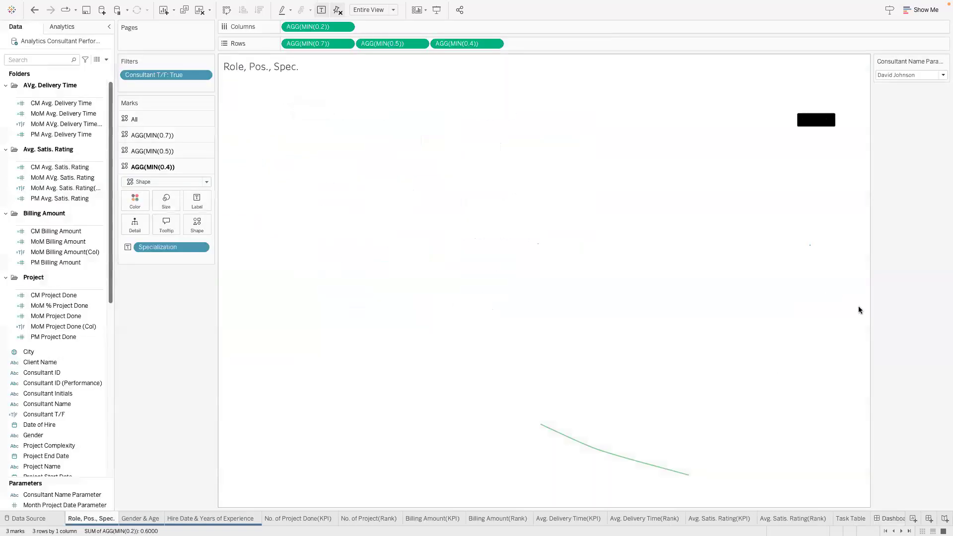
pyautogui.click(200, 247)
pyautogui.click(203, 339)
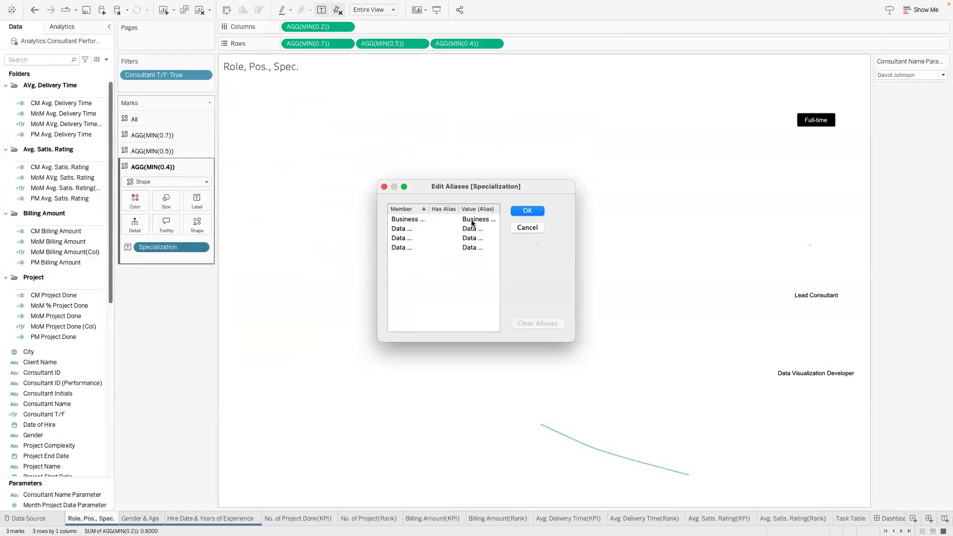
pyautogui.click(473, 231)
pyautogui.click(474, 239)
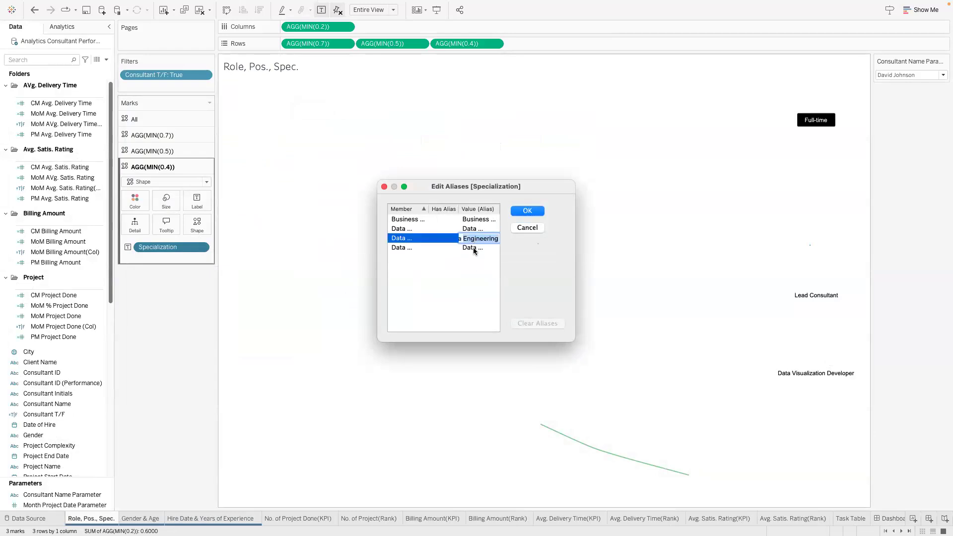
pyautogui.click(473, 248)
pyautogui.click(473, 249)
pyautogui.click(468, 247)
pyautogui.moveTo(468, 247)
pyautogui.mouseDown()
pyautogui.moveTo(434, 247)
pyautogui.moveTo(477, 246)
pyautogui.mouseUp()
pyautogui.press('BackSpace')
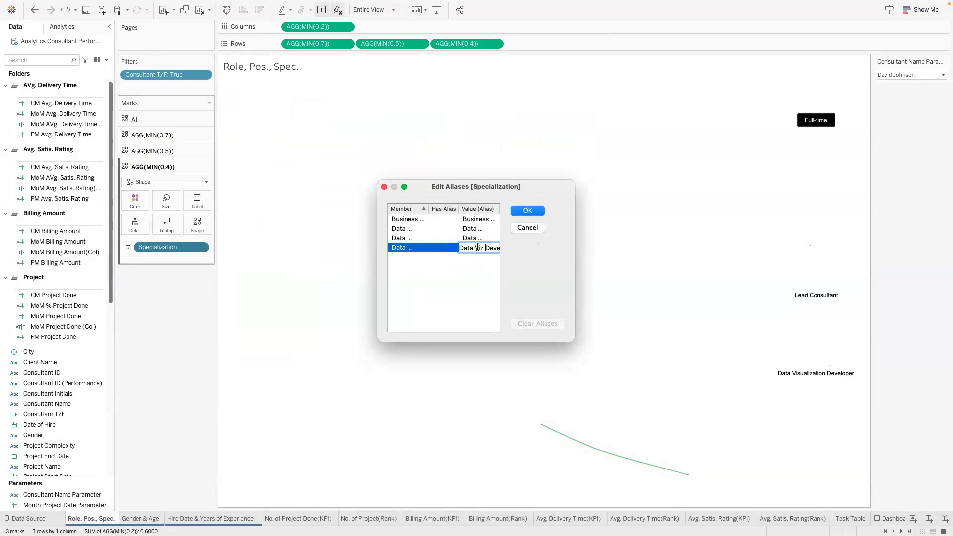
pyautogui.write('iz')
pyautogui.press('Return')
pyautogui.press('Return')
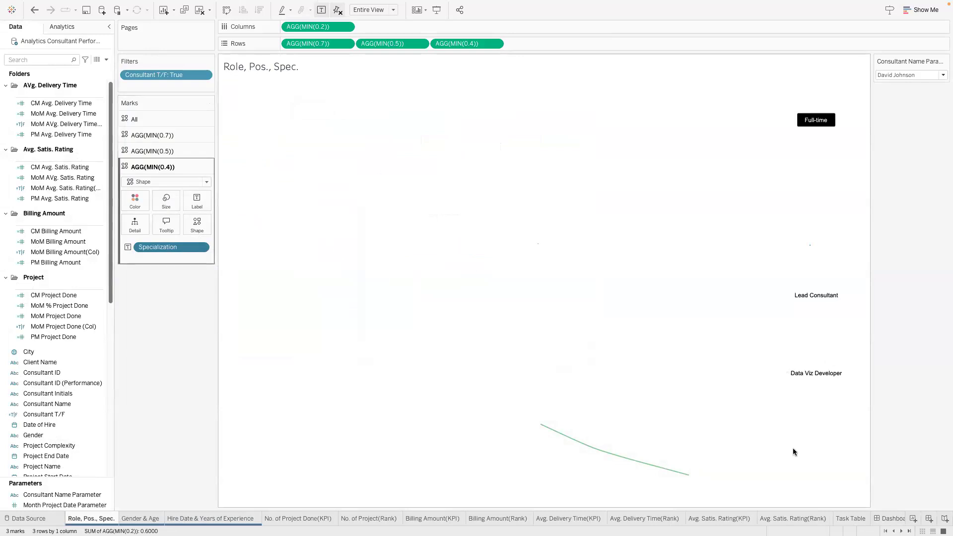
# - Allow the Specialization label on the Role, Pos., Spec. sheet to overlap other marks and return to Dashboard 1
pyautogui.click(900, 518)
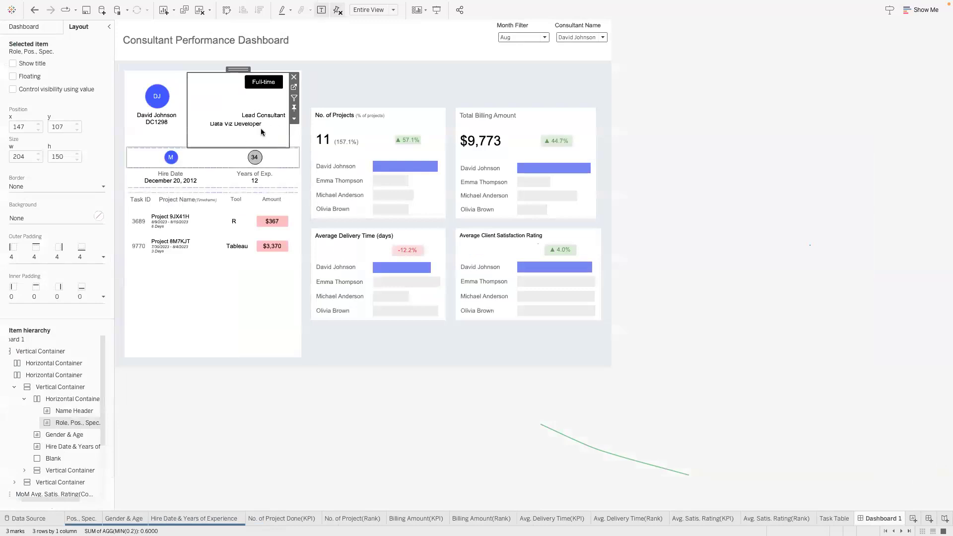
pyautogui.click(274, 123)
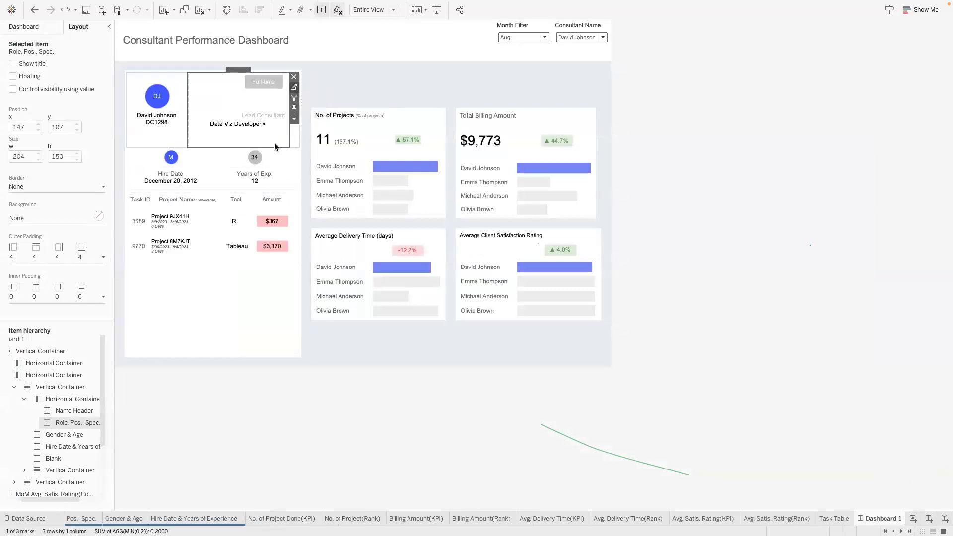
pyautogui.click(294, 87)
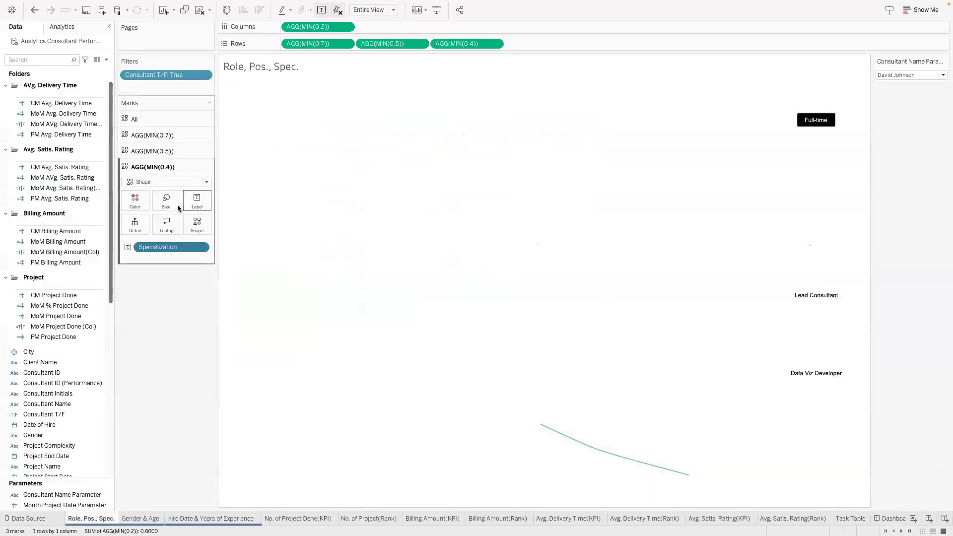
pyautogui.click(135, 201)
pyautogui.click(251, 230)
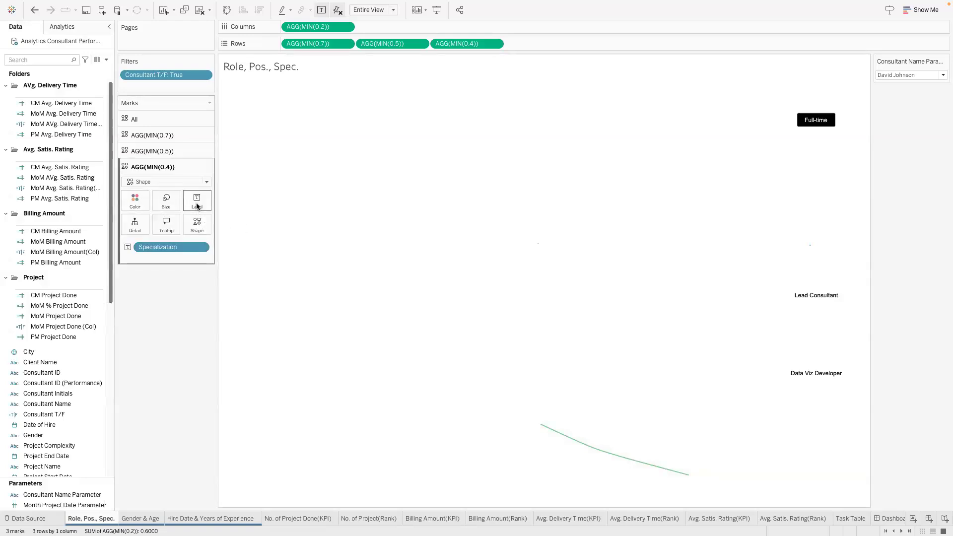
pyautogui.click(197, 201)
pyautogui.click(198, 348)
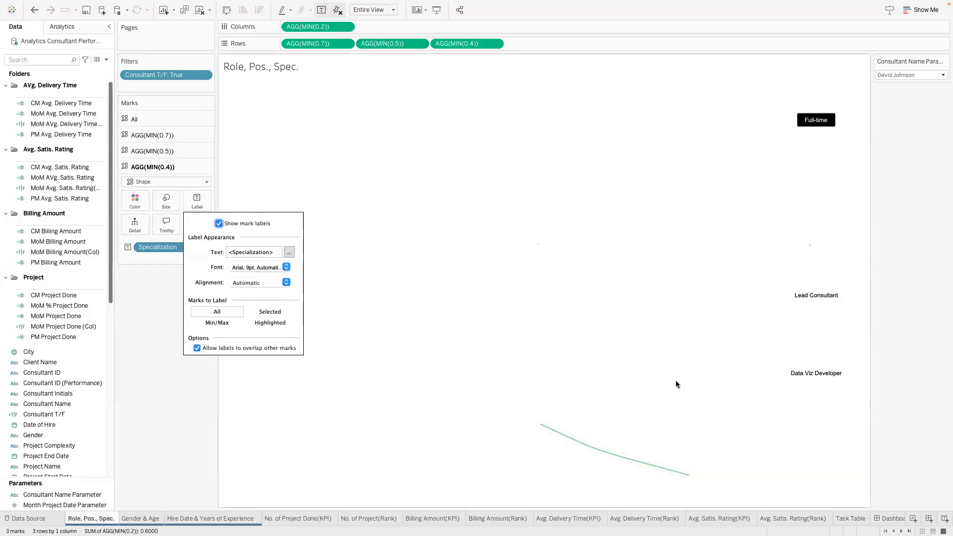
pyautogui.click(876, 517)
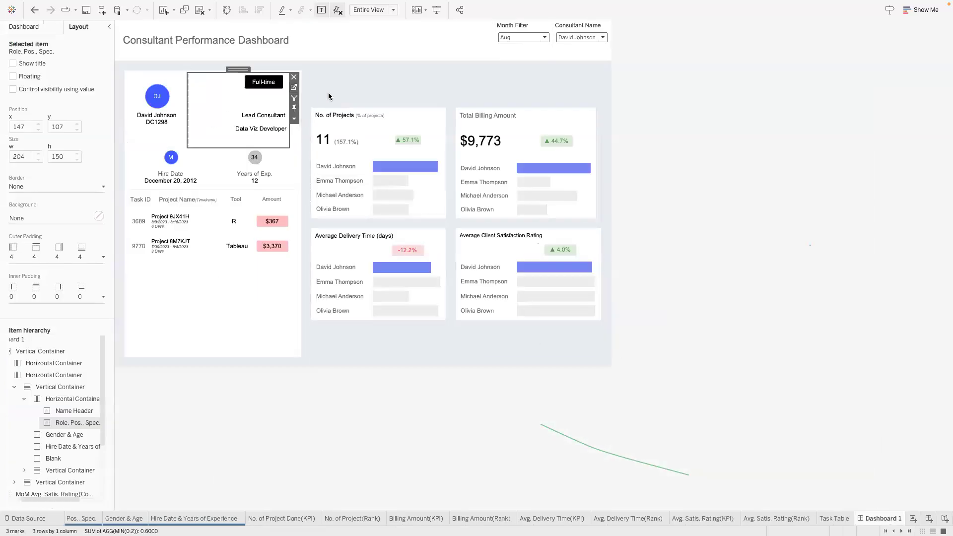
pyautogui.click(347, 99)
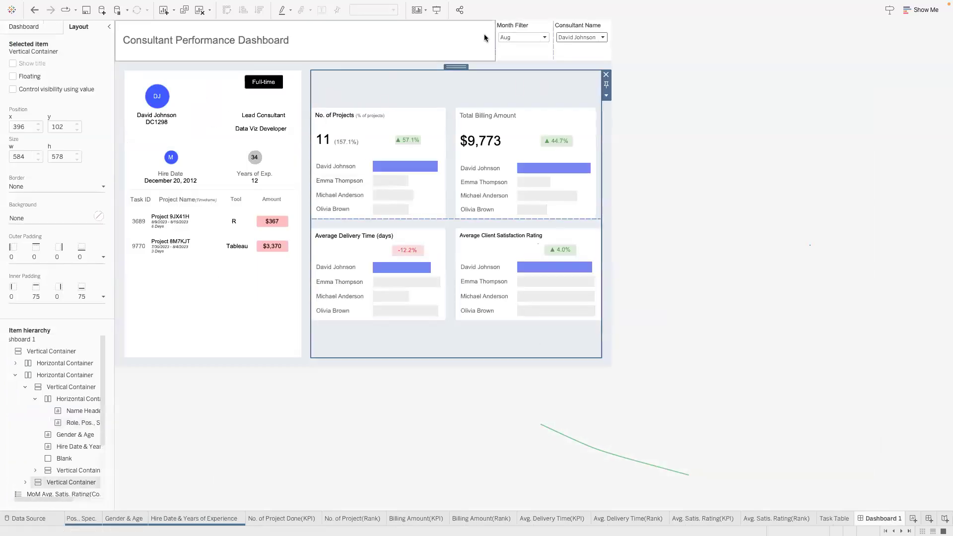
# - Add a second line to the dashboard title text reading "This dashboard shows the project perfomance breakdown by consultant over time."
pyautogui.click(290, 39)
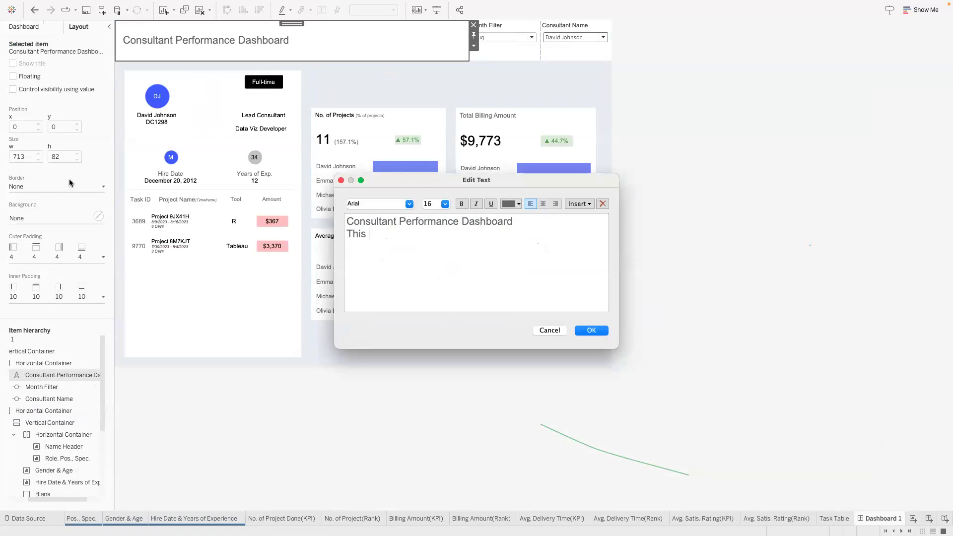
pyautogui.write('ew shows the project per')
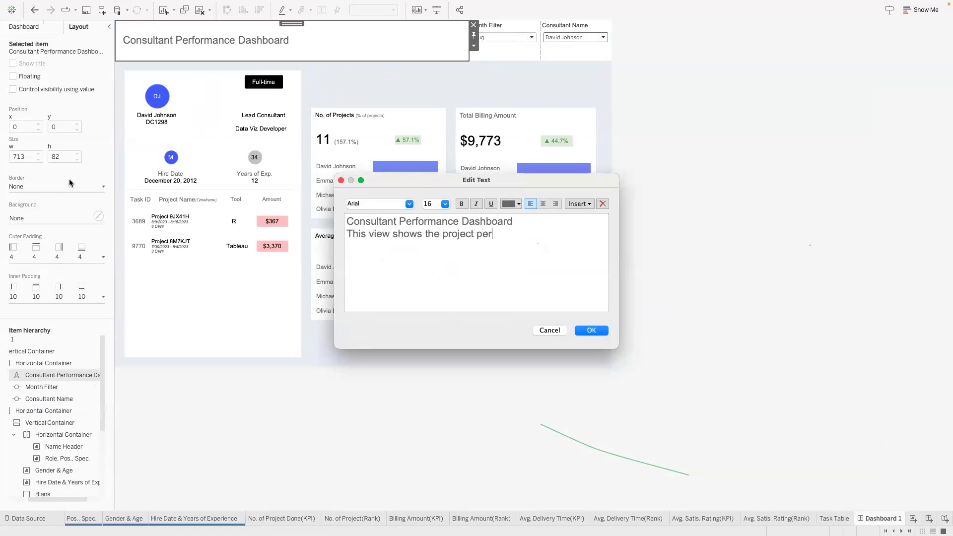
pyautogui.write('fomance breakdown')
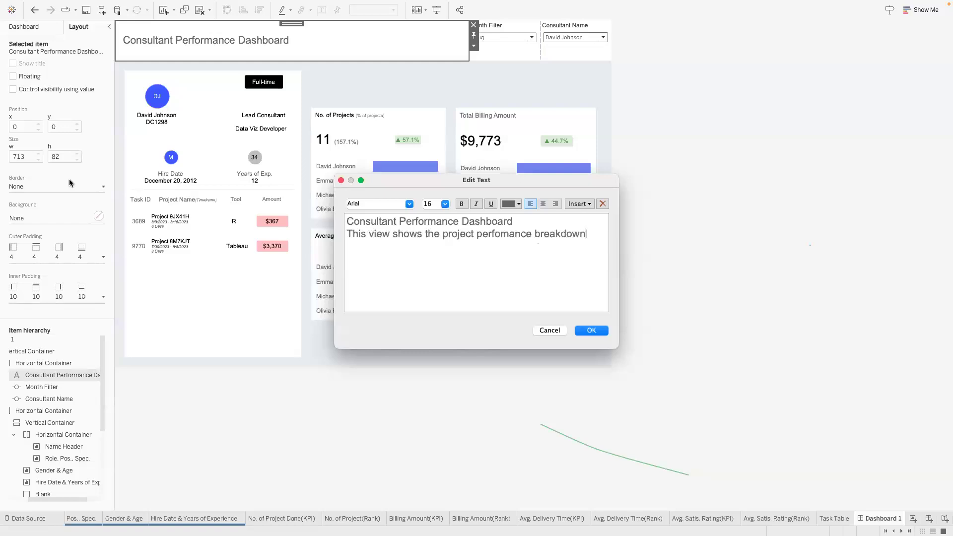
pyautogui.write(' by consultant over time')
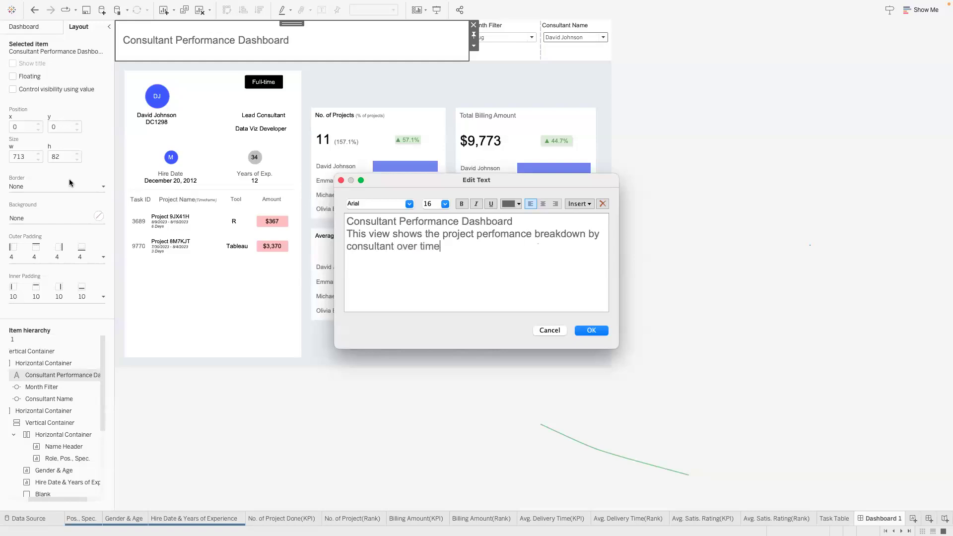
pyautogui.write('.')
pyautogui.doubleClick(374, 235)
pyautogui.write('graph')
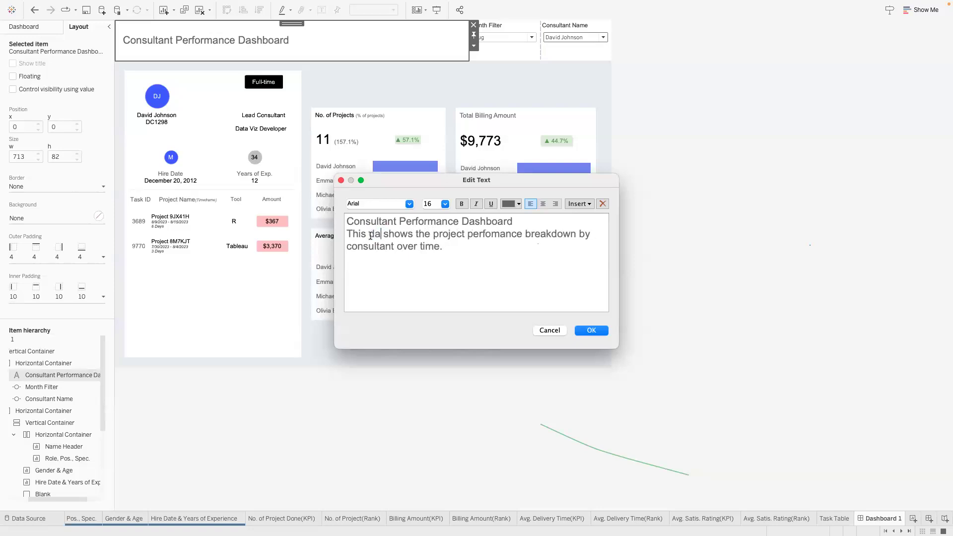
pyautogui.press('BackSpace')
pyautogui.press('BackSpace')
pyautogui.press('BackSpace')
pyautogui.press('BackSpace')
pyautogui.press('BackSpace')
pyautogui.write('dashboar')
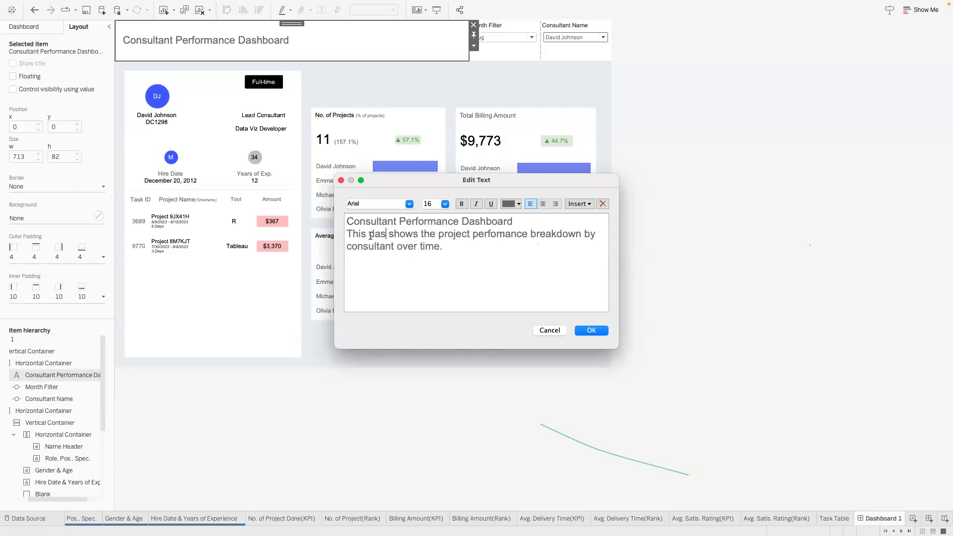
pyautogui.write('d')
# - Format the description line under the dashboard title as 9 pt italic and apply the text changes
pyautogui.moveTo(511, 247); pyautogui.dragTo(347, 235)
pyautogui.click(444, 204)
pyautogui.click(431, 221)
pyautogui.click(475, 204)
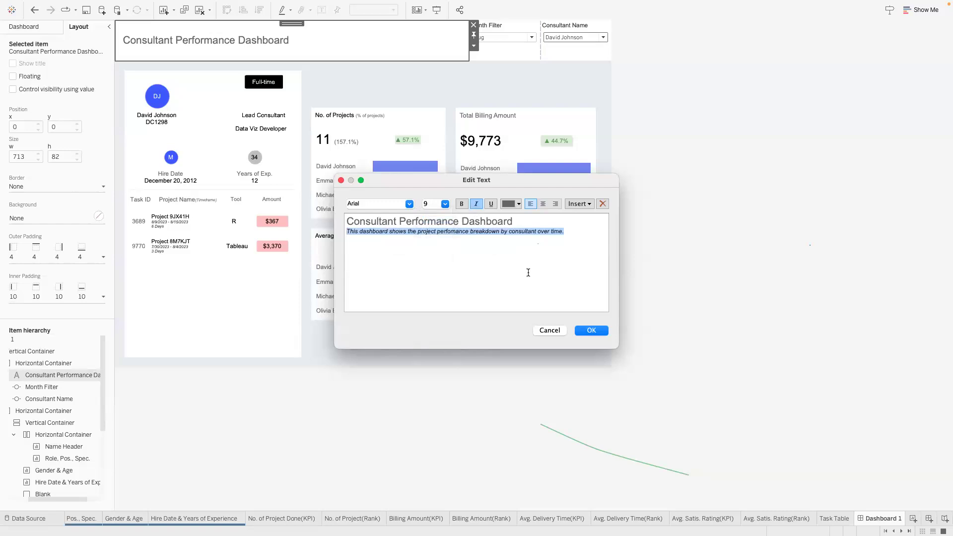
pyautogui.click(591, 330)
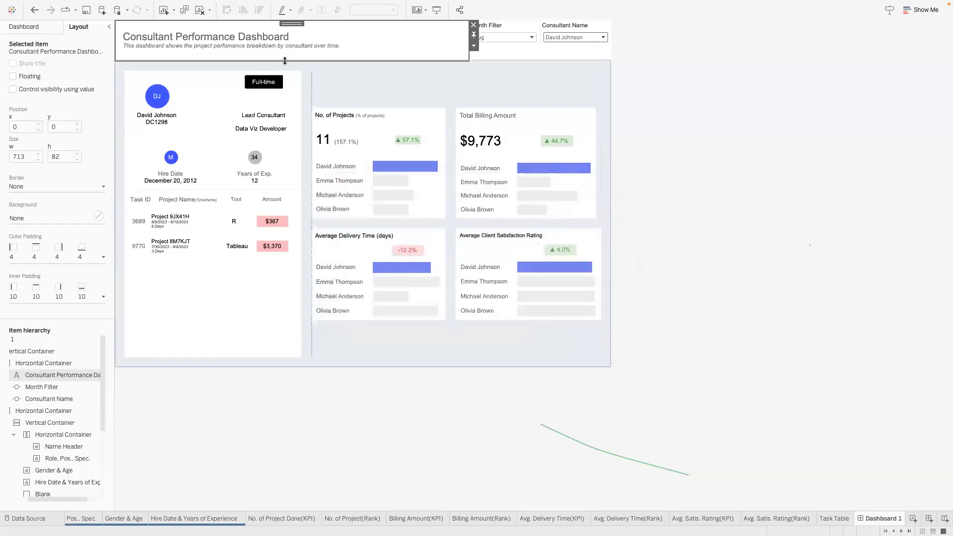
# - Color the Consultant Performance Dashboard title line black and preview the dashboard in presentation mode
pyautogui.doubleClick(281, 39)
pyautogui.moveTo(519, 221); pyautogui.dragTo(206, 215)
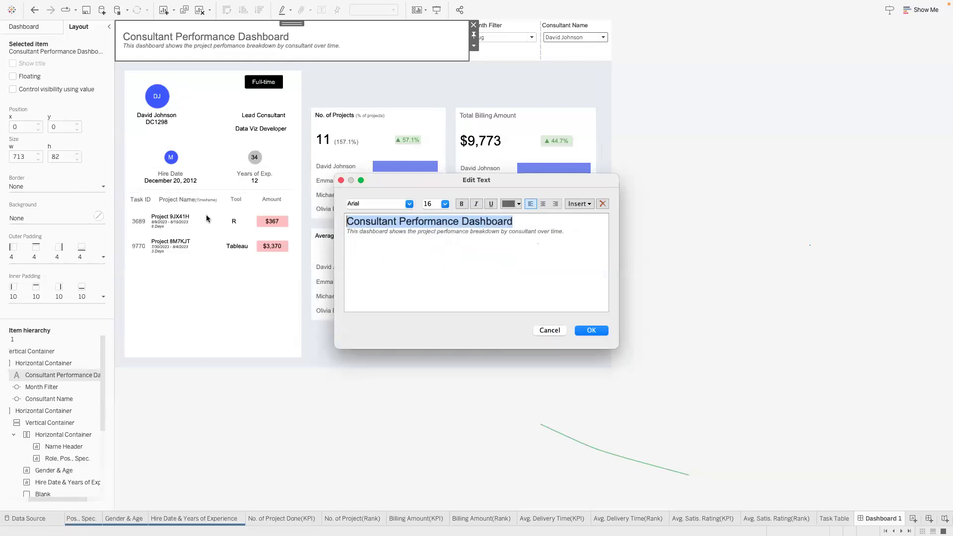
pyautogui.click(516, 204)
pyautogui.click(507, 215)
pyautogui.click(600, 330)
pyautogui.click(644, 149)
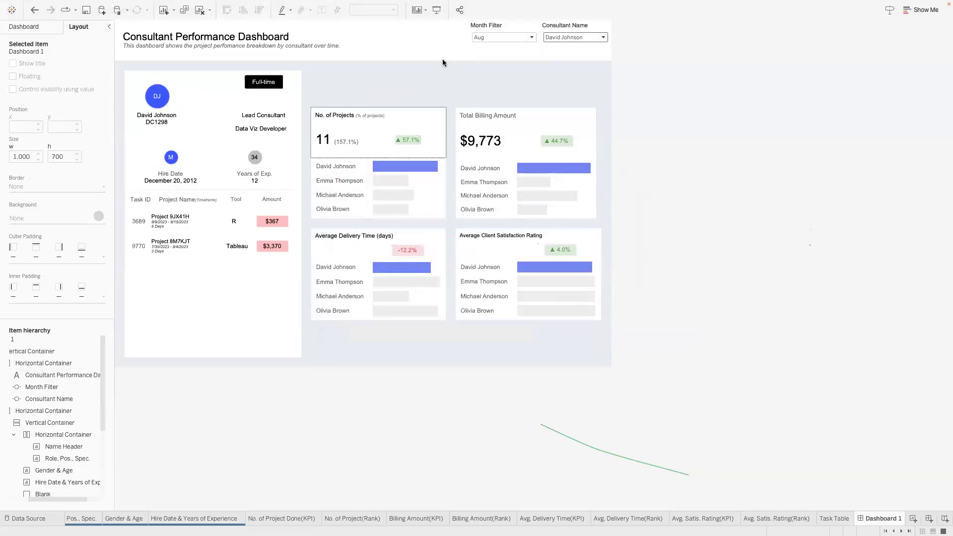
pyautogui.click(437, 10)
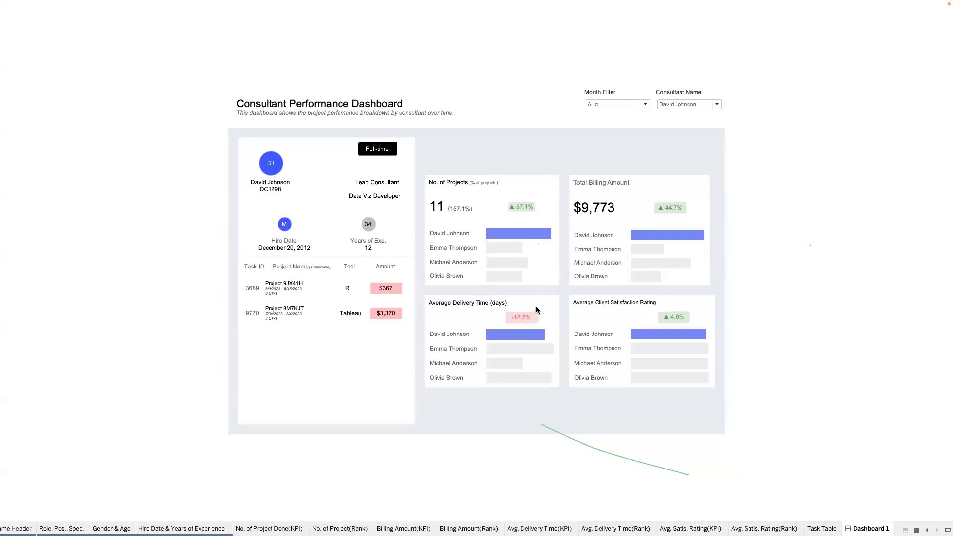
pyautogui.press('Escape')
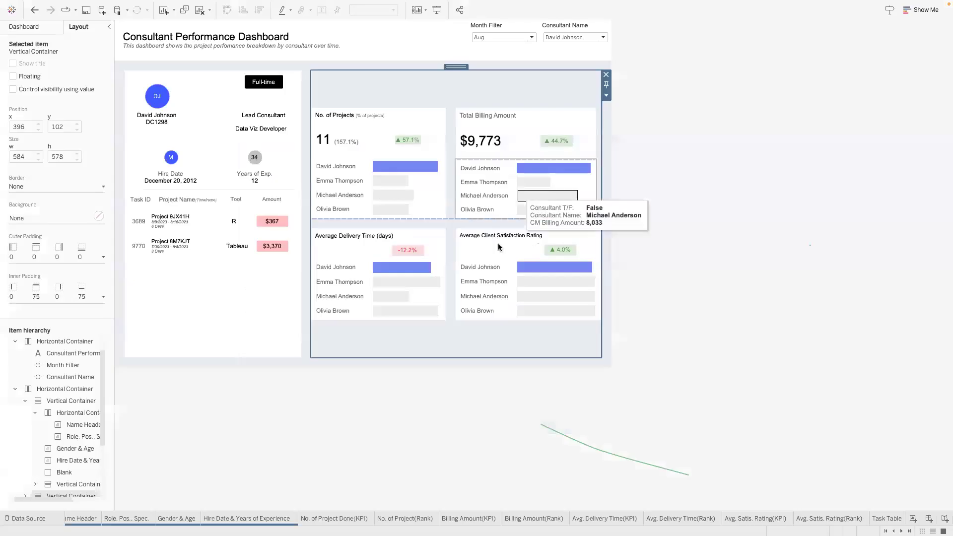
# - On the Avg. Delivery Time(KPI) sheet, set the MoM Avg. Delivery Time label's custom number format to ▲ 0.0%;▼ 0.0% and return to the dashboard
pyautogui.click(435, 243)
pyautogui.click(450, 243)
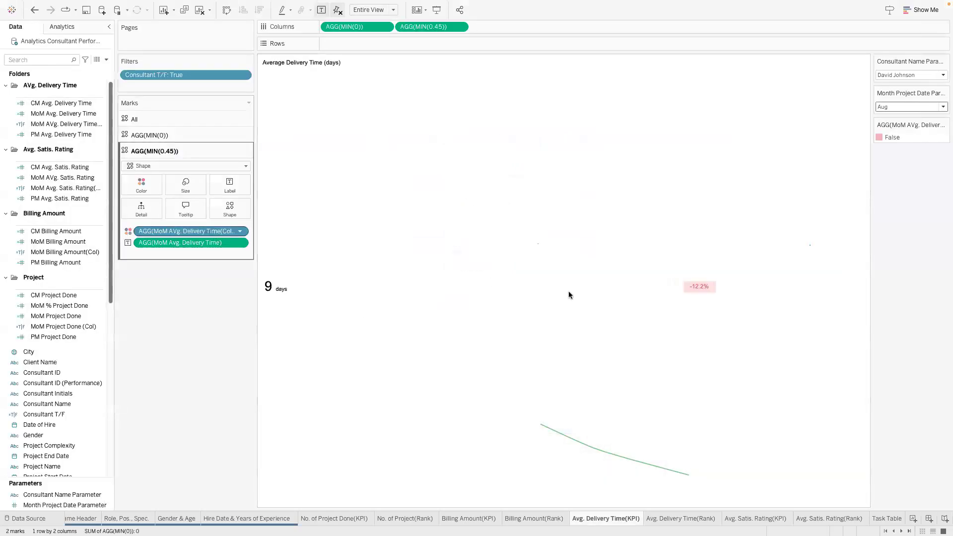
pyautogui.click(239, 242)
pyautogui.click(167, 288)
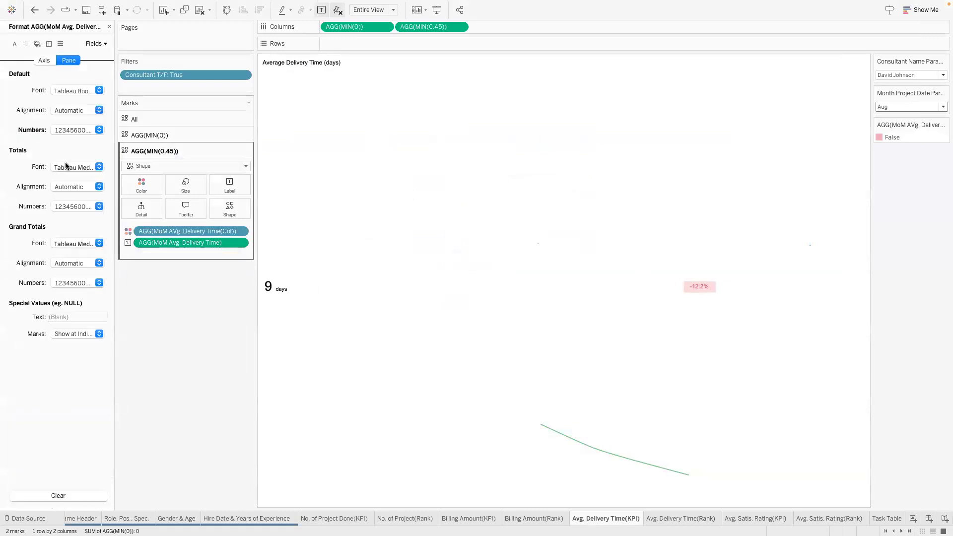
pyautogui.click(79, 130)
pyautogui.click(110, 205)
pyautogui.press('Tab')
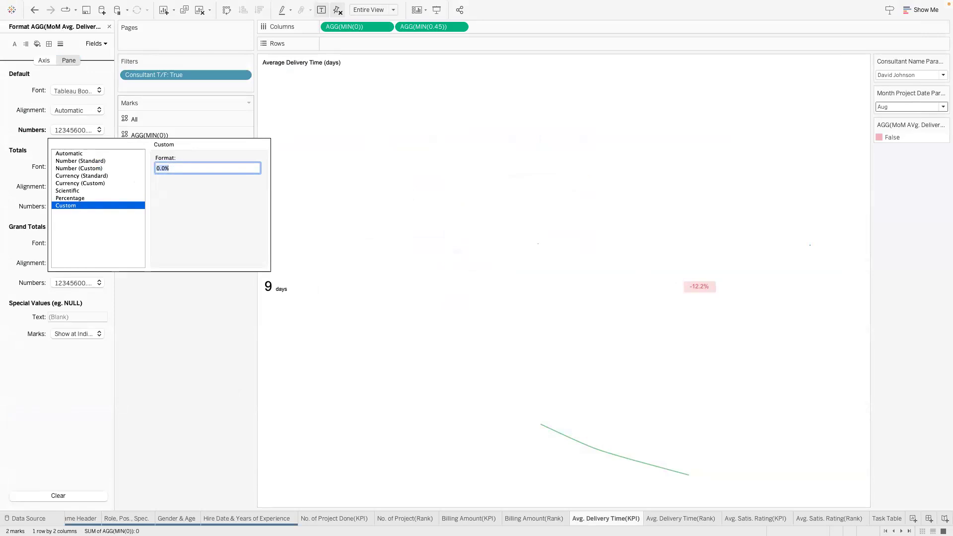
pyautogui.press('Escape')
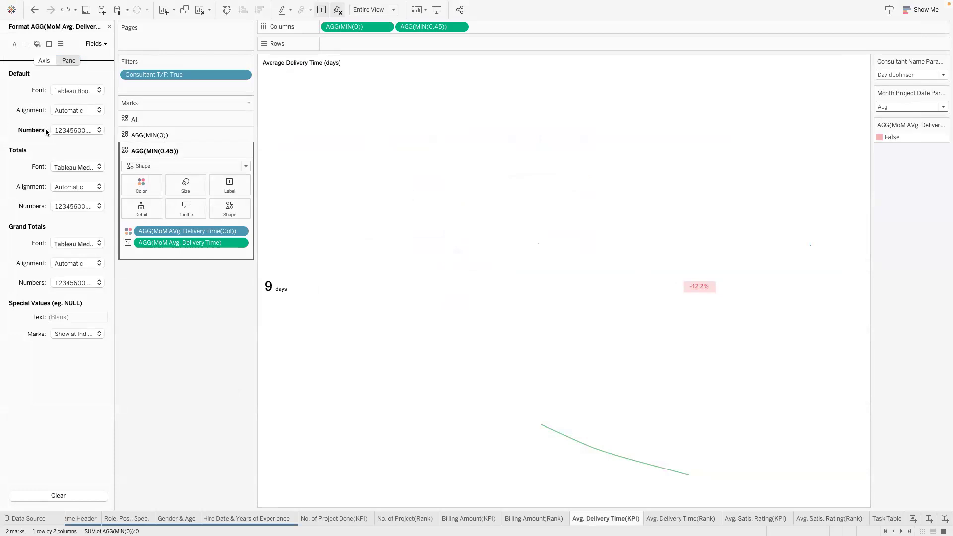
pyautogui.click(64, 129)
pyautogui.moveTo(199, 168); pyautogui.dragTo(121, 166)
pyautogui.write('▲ 0.0%;▼ 0.0%')
pyautogui.click(156, 281)
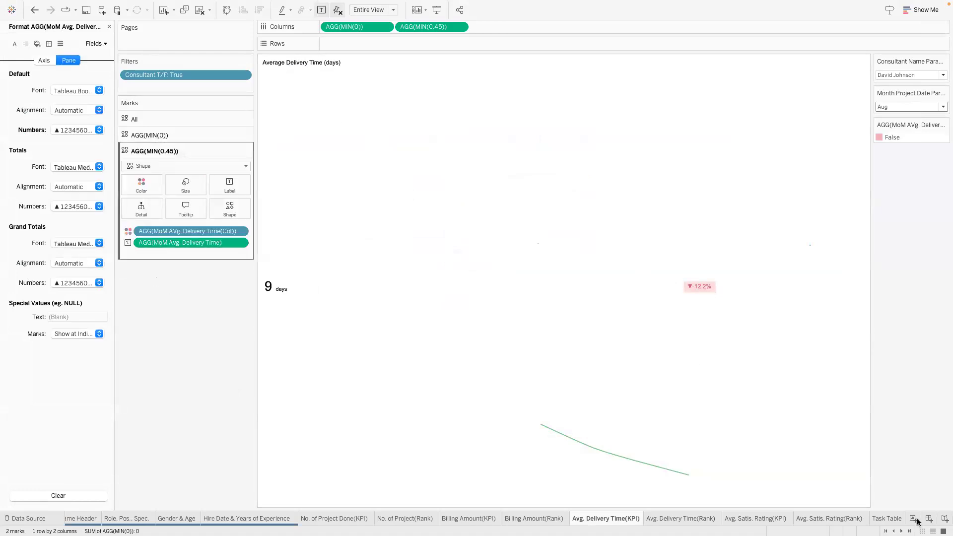
pyautogui.click(896, 523)
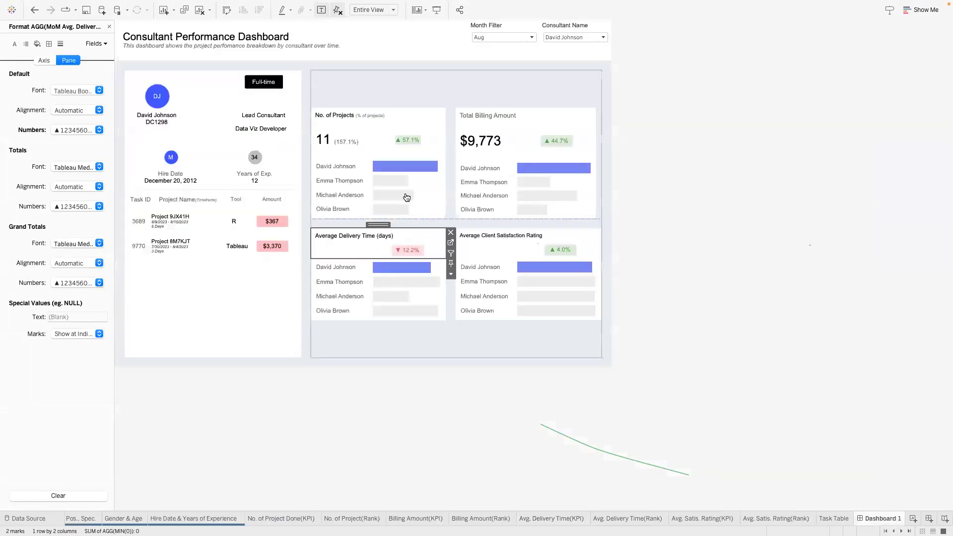
# - Close the formatting pane and review the Avg. Delivery Time(KPI) and Avg. Delivery Time(Rank) sheets
pyautogui.click(642, 58)
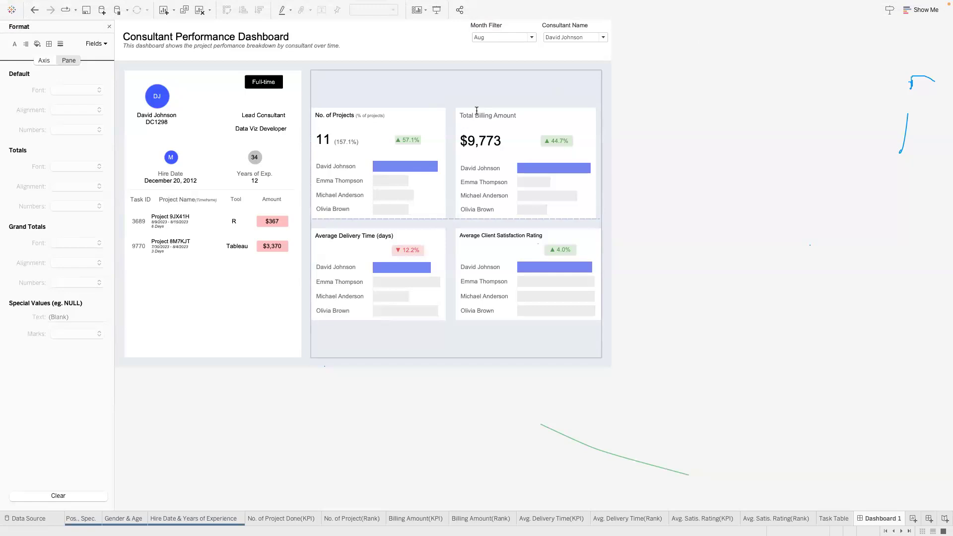
pyautogui.click(109, 27)
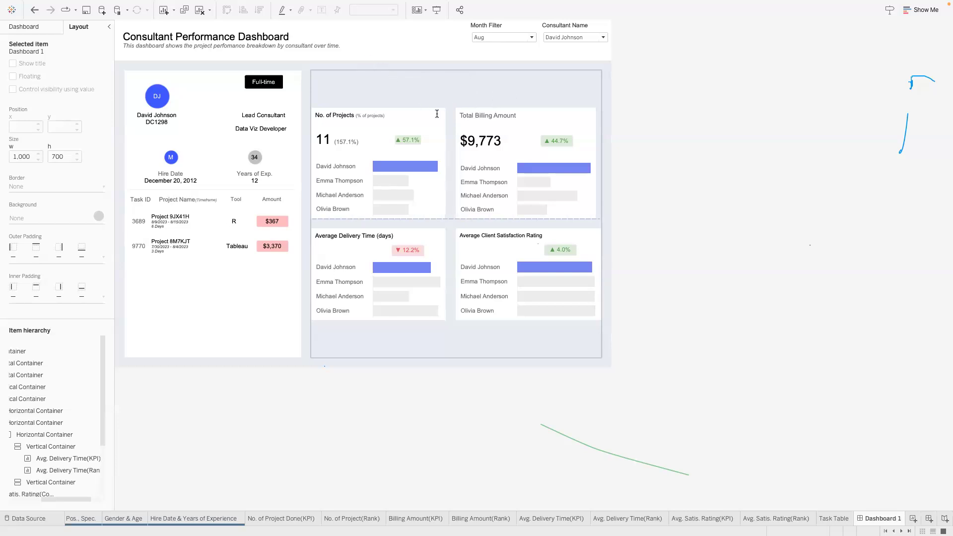
pyautogui.click(628, 518)
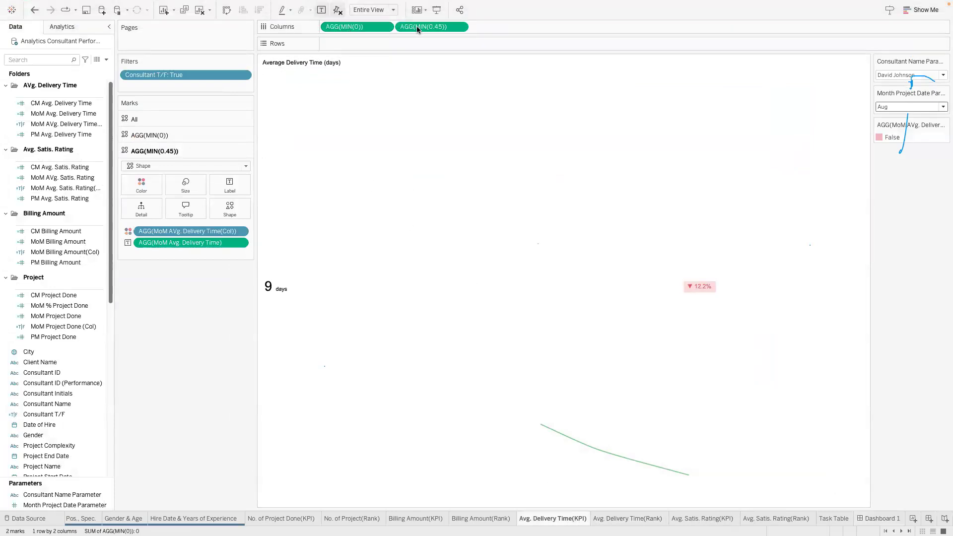
pyautogui.click(660, 520)
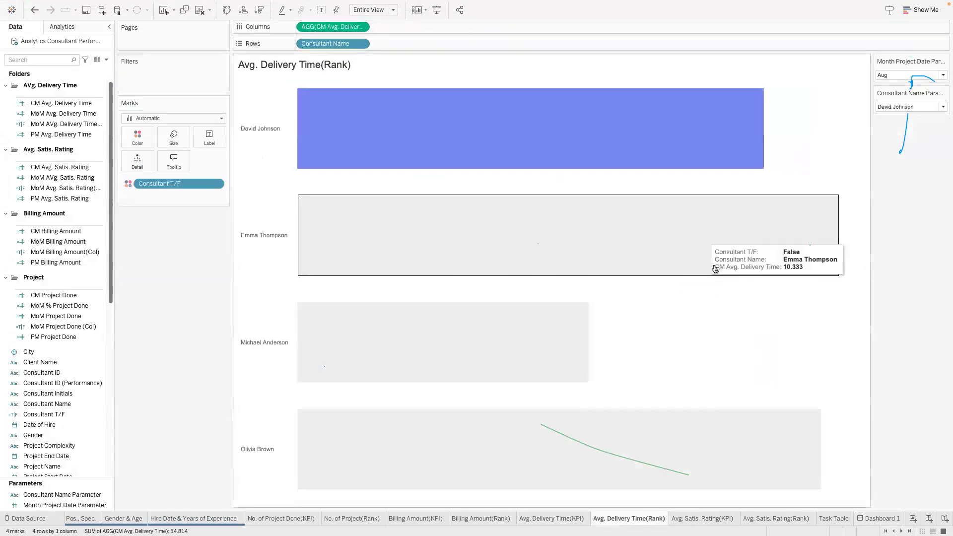
# - Switch from the Avg. Delivery Time(Rank) sheet to the Avg. Delivery Time(KPI) sheet
pyautogui.rightClick(690, 315)
pyautogui.rightClick(629, 516)
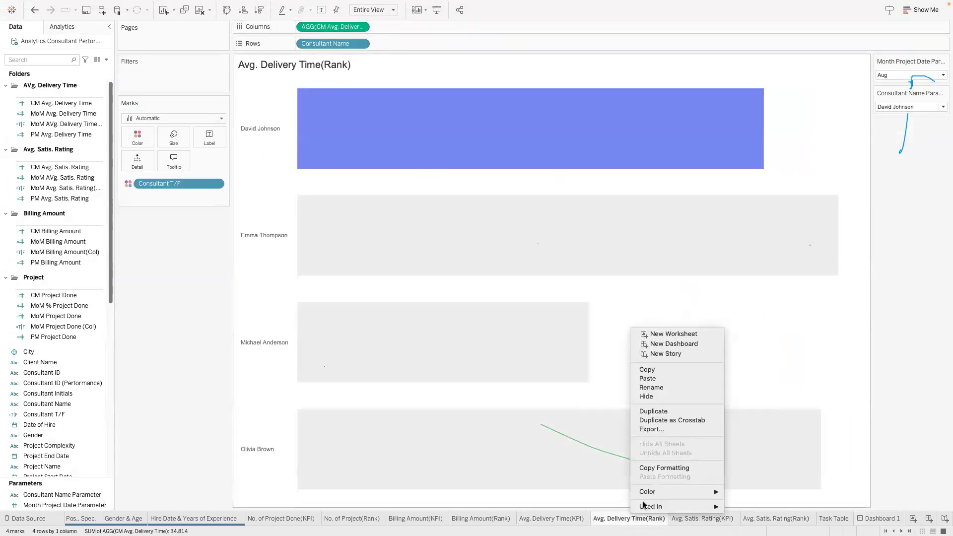
pyautogui.click(574, 516)
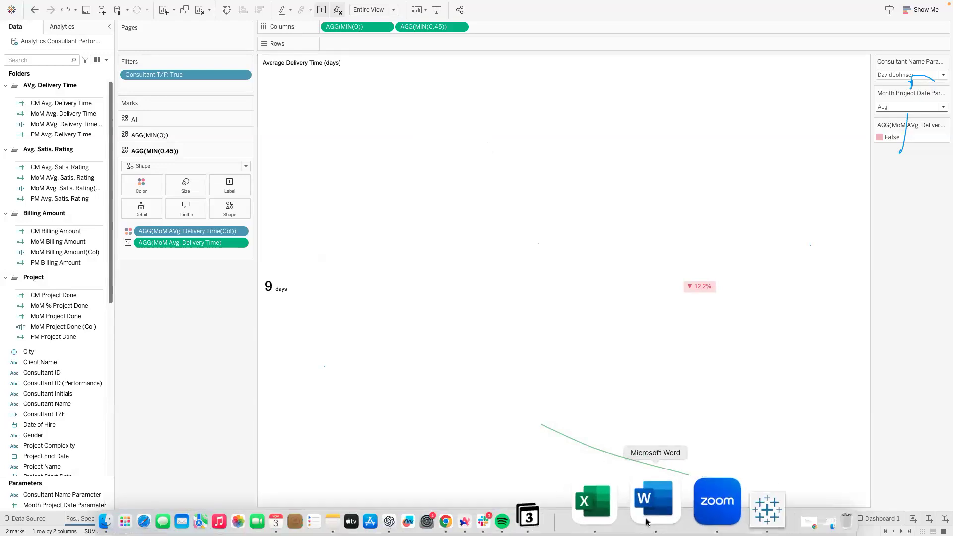
# - Switch to the Analytics Consultant Performance workbook in Excel, inspect the Consultant Initials formula in B2 of the Consultants sheet, and return to Tableau
pyautogui.click(558, 529)
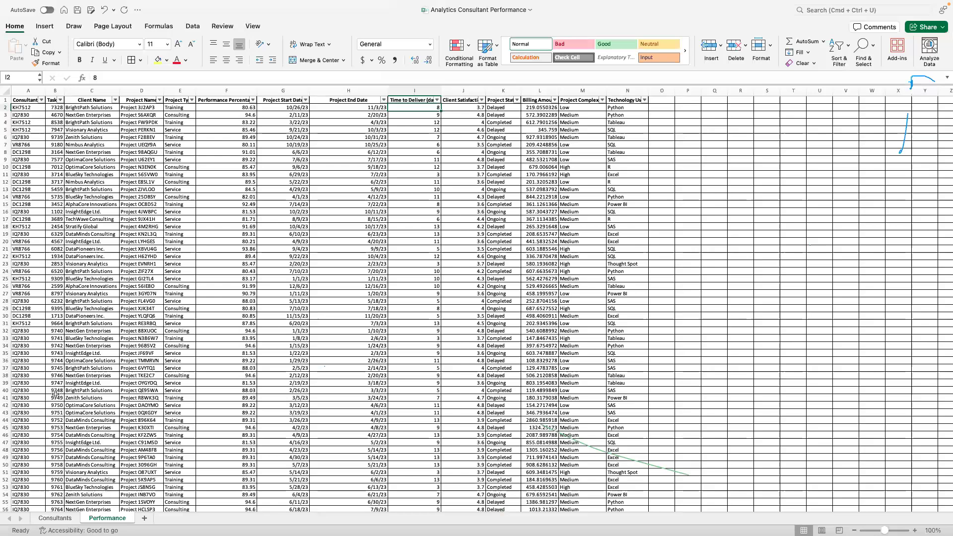
pyautogui.click(55, 517)
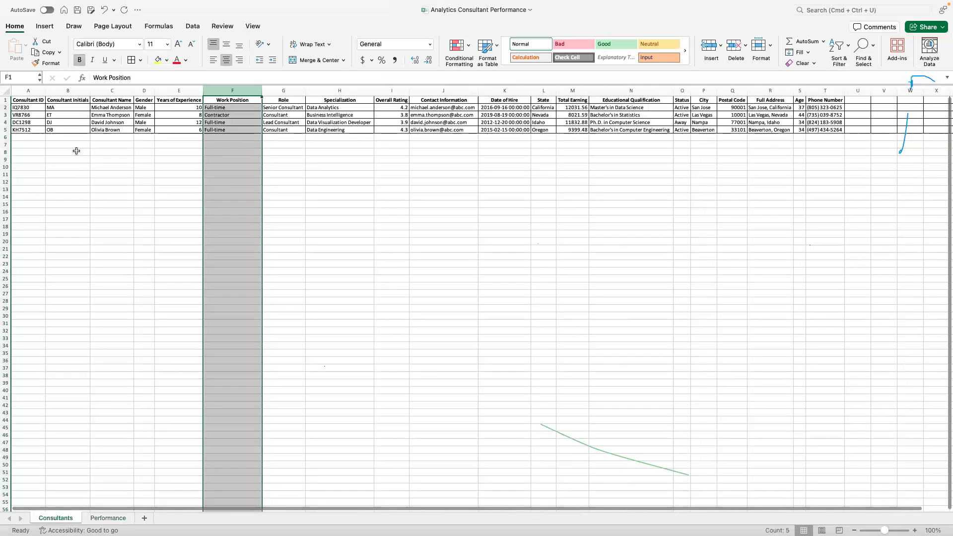
pyautogui.click(68, 107)
pyautogui.moveTo(224, 76); pyautogui.dragTo(81, 75)
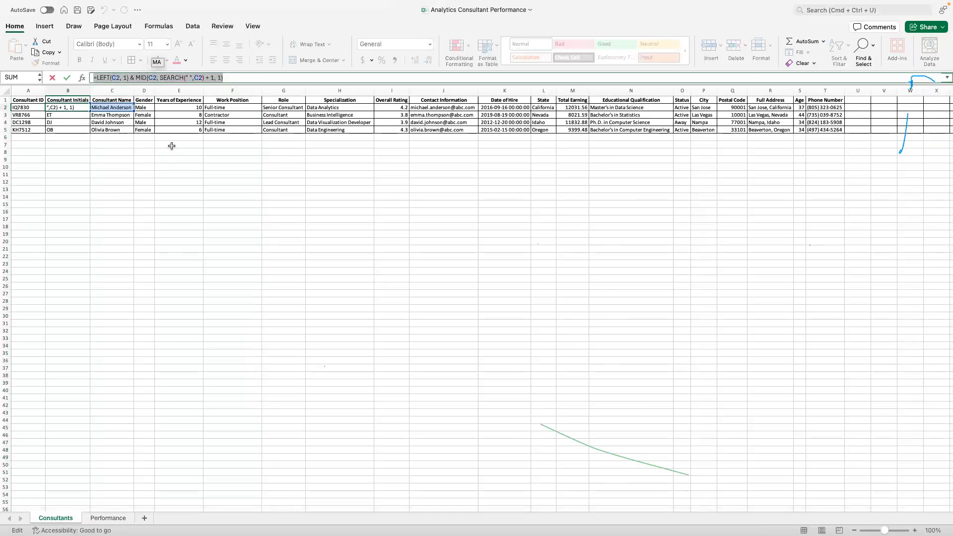
pyautogui.press('Return')
pyautogui.press('super+Tab')
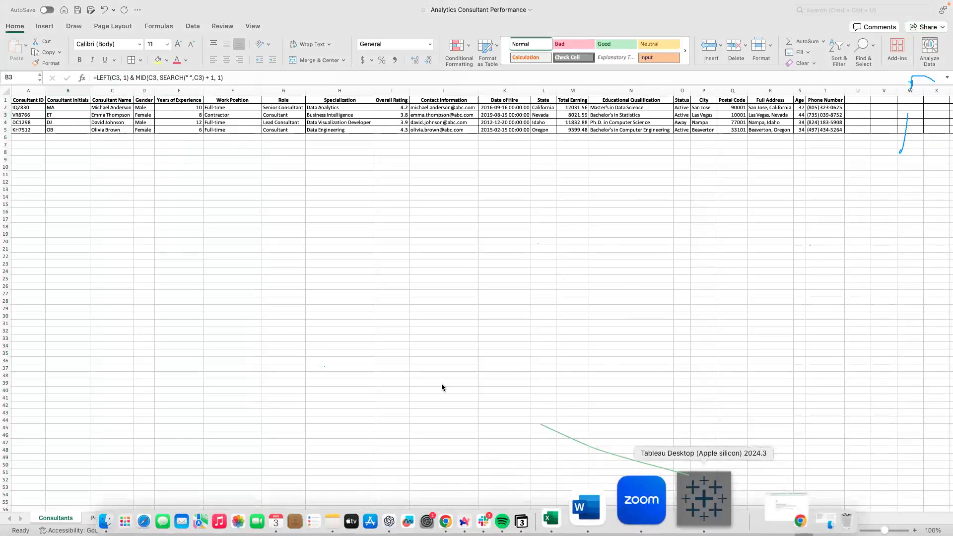
pyautogui.click(685, 502)
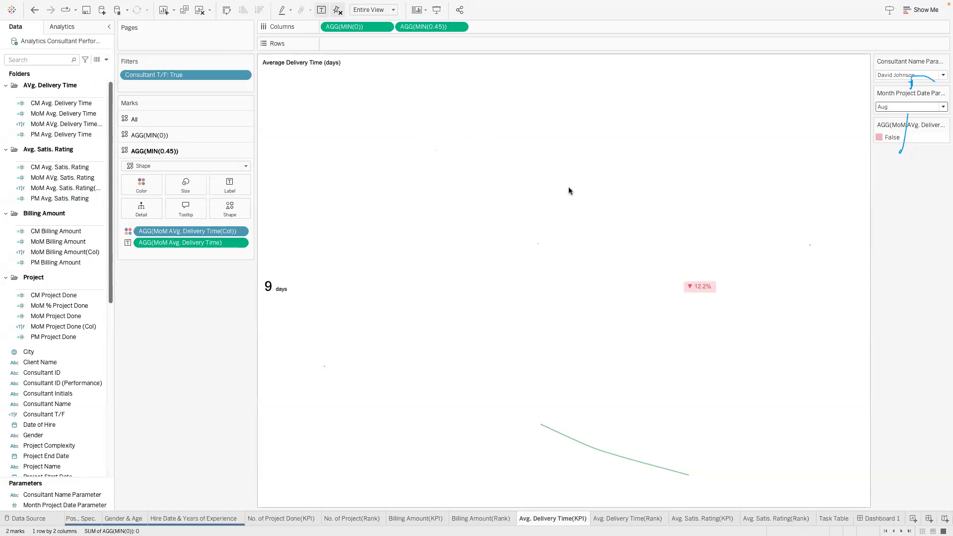
# - Review the Consultant Name Parameter's data type and list of allowable values, leaving its settings as they are
pyautogui.click(91, 496)
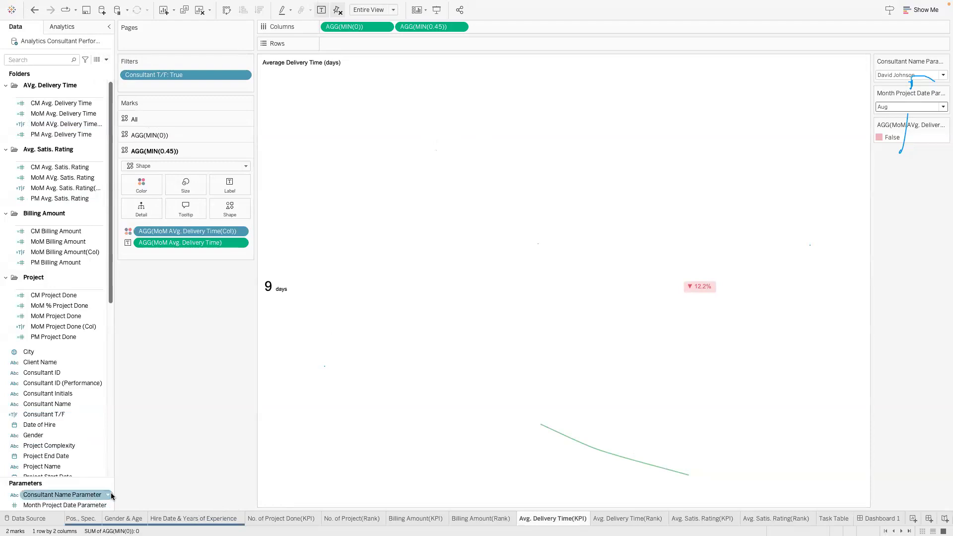
pyautogui.click(108, 495)
pyautogui.moveTo(132, 419)
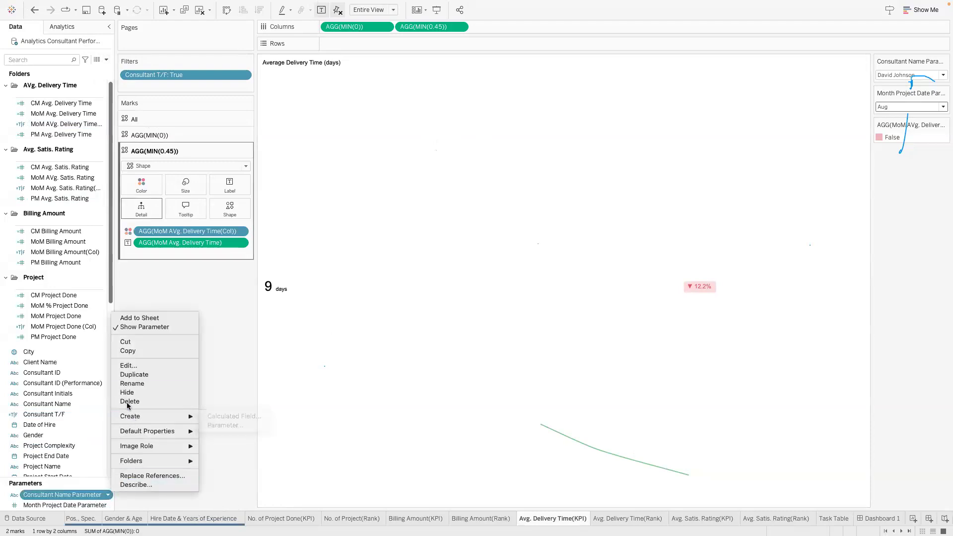
pyautogui.click(138, 364)
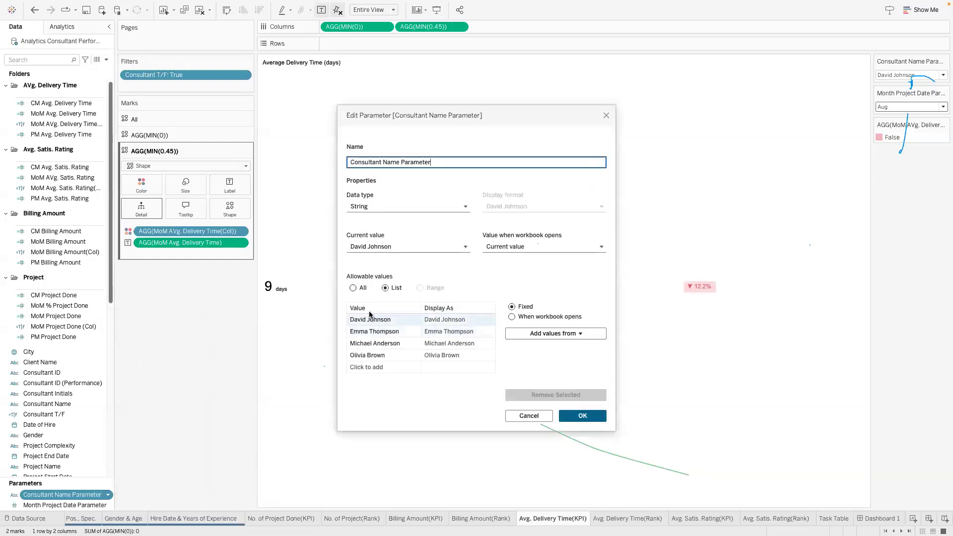
pyautogui.click(582, 415)
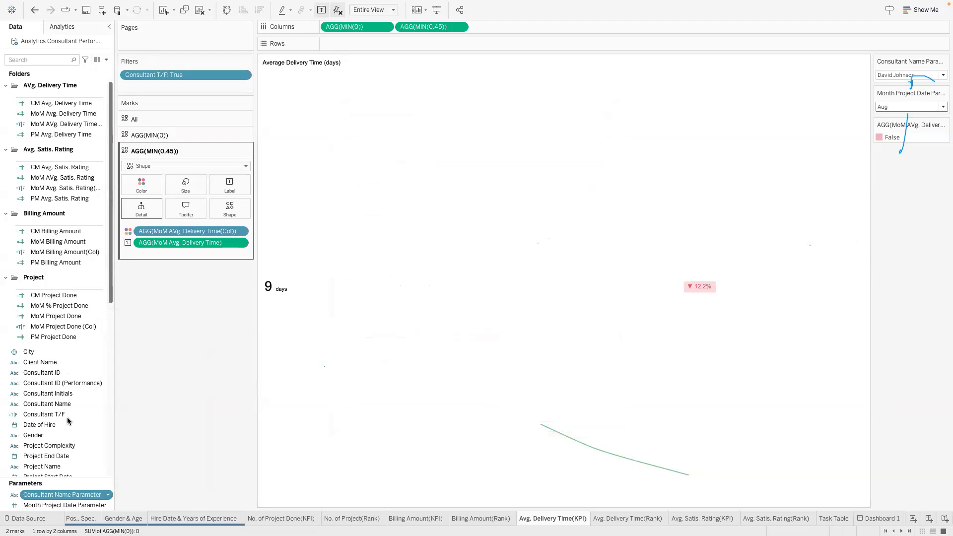
# - Review the formula of the Consultant T/F calculated field and close its editor without changes
pyautogui.rightClick(100, 414)
pyautogui.click(120, 251)
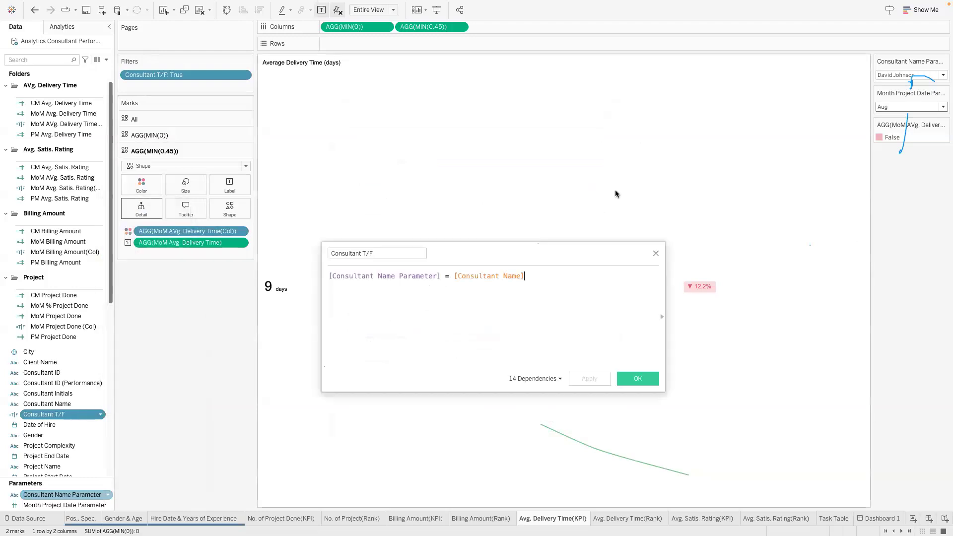
pyautogui.moveTo(328, 275); pyautogui.dragTo(562, 272)
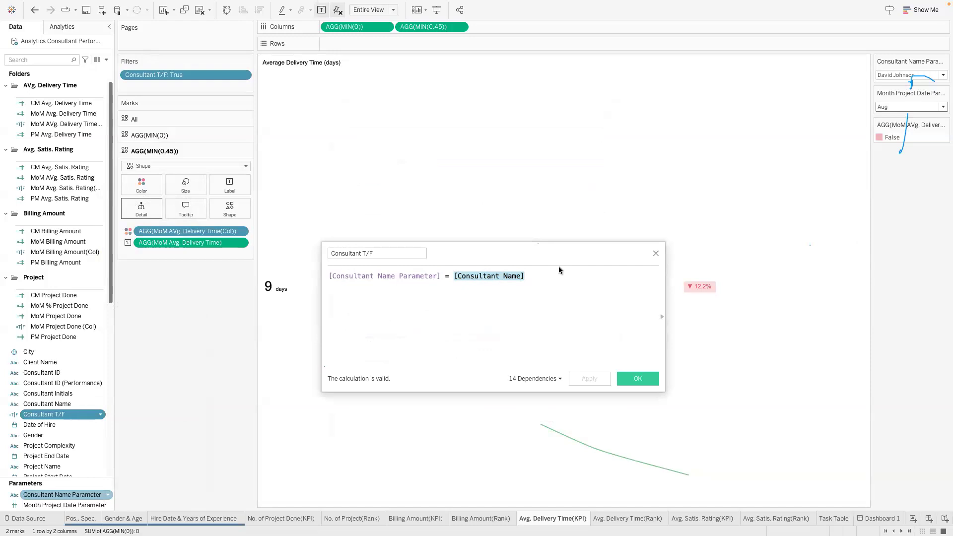
pyautogui.click(545, 279)
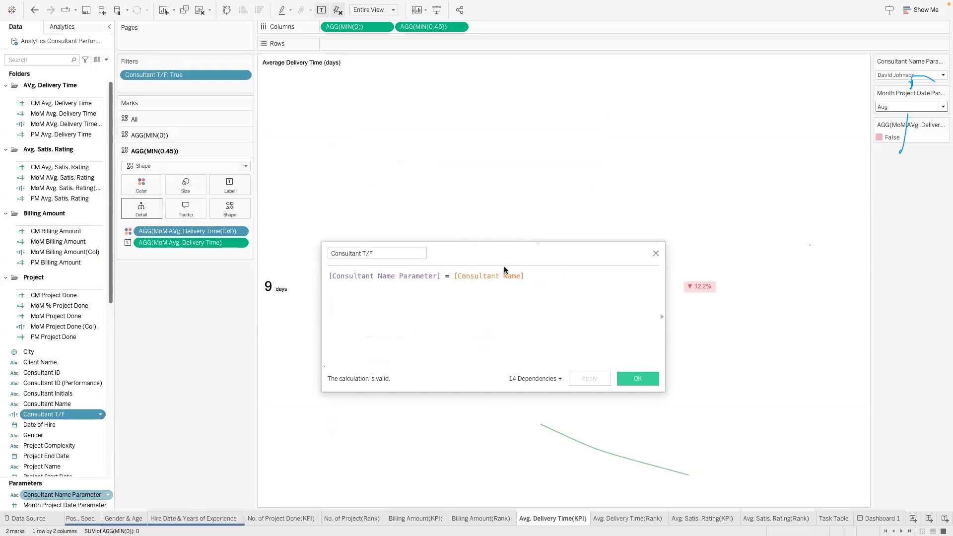
pyautogui.keyDown('shift'); pyautogui.click(328, 277); pyautogui.keyUp('shift')
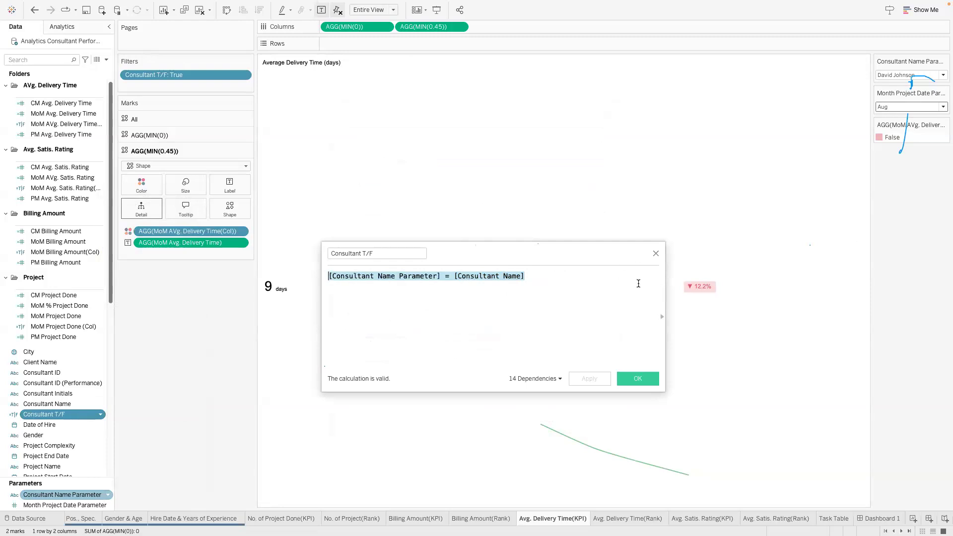
pyautogui.click(656, 253)
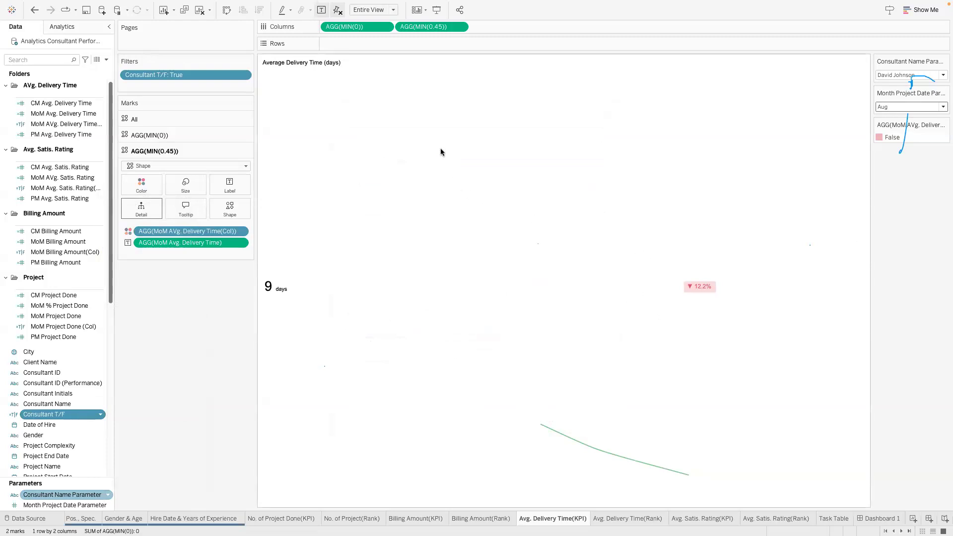